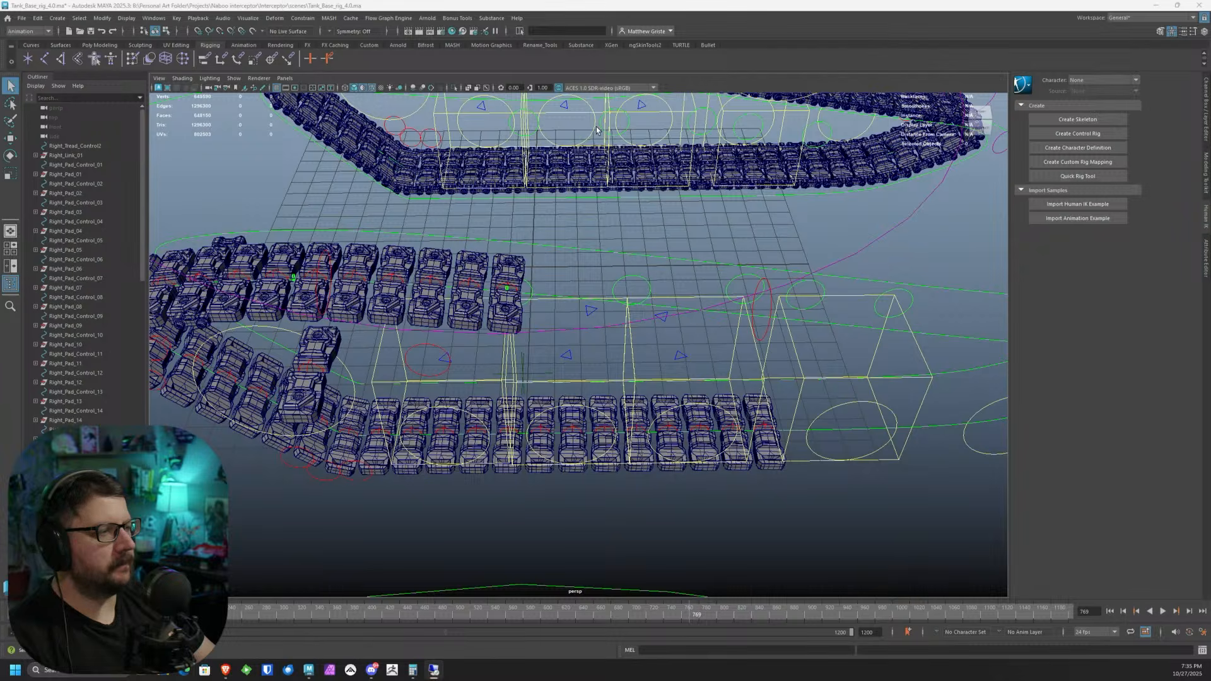
- Examine the layout and spacing of the right tread's pads from several angles
left_click_drag(640, 299, 546, 246, "alt")
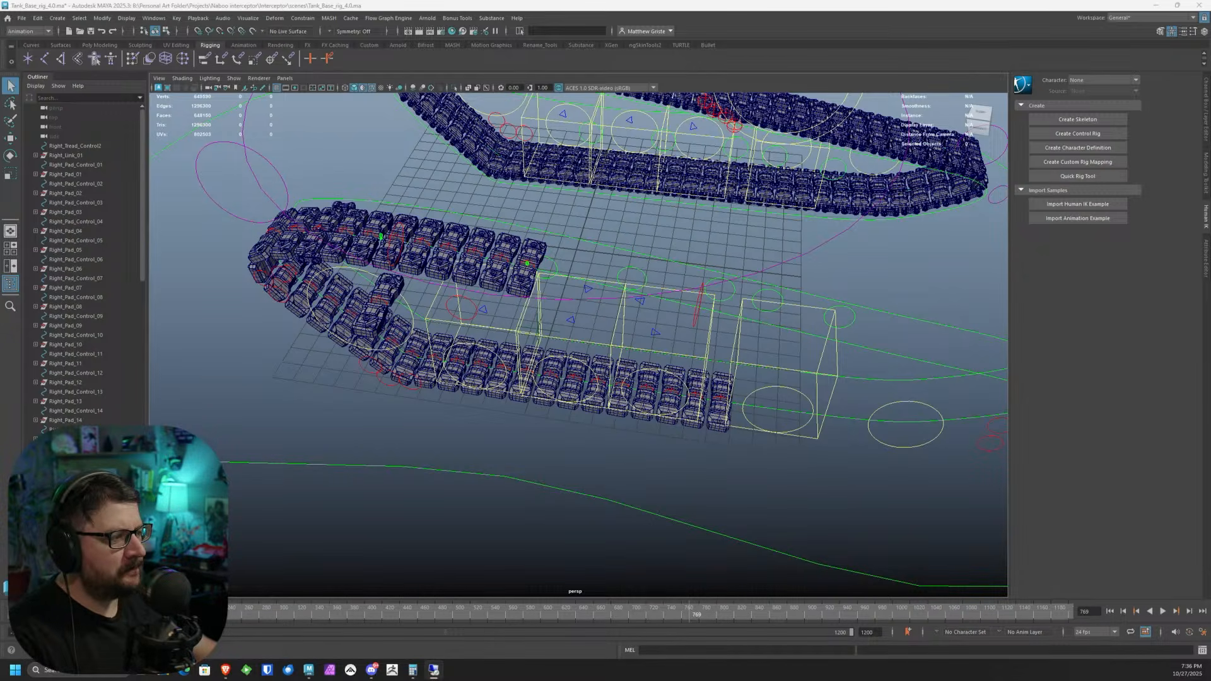
scroll(350, 297, "up", 2)
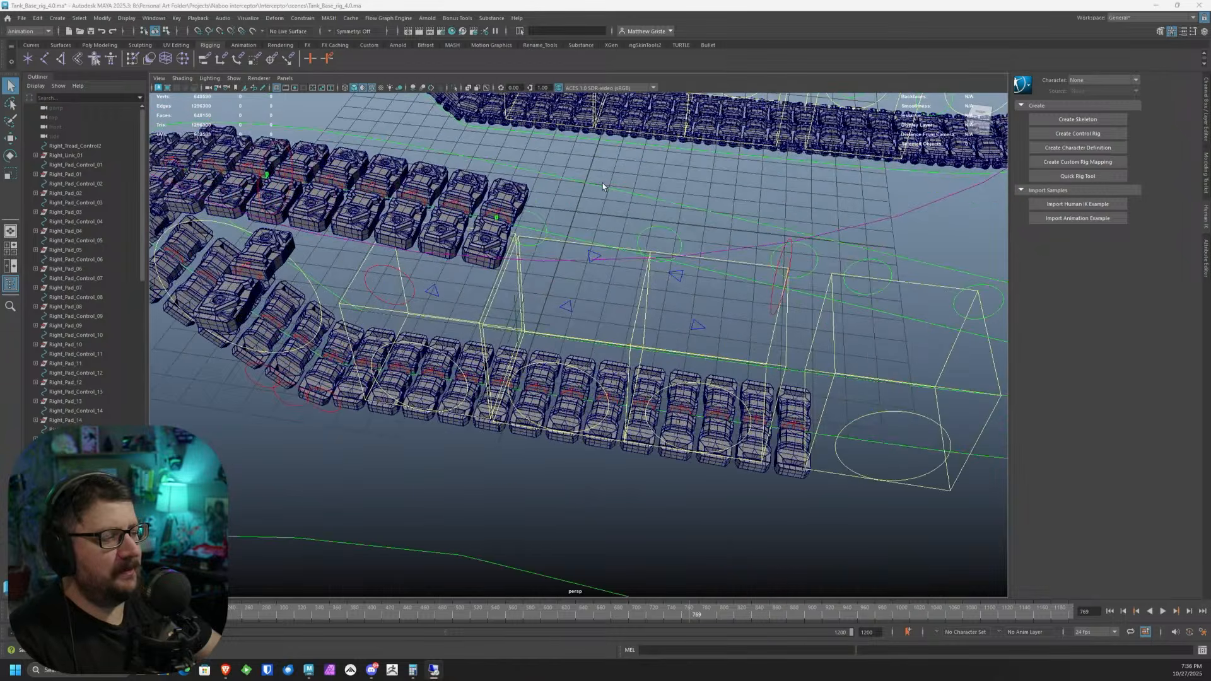
left_click_drag(351, 296, 370, 234, "alt")
scroll(539, 245, "down", 1)
left_click_drag(539, 245, 500, 291, "alt")
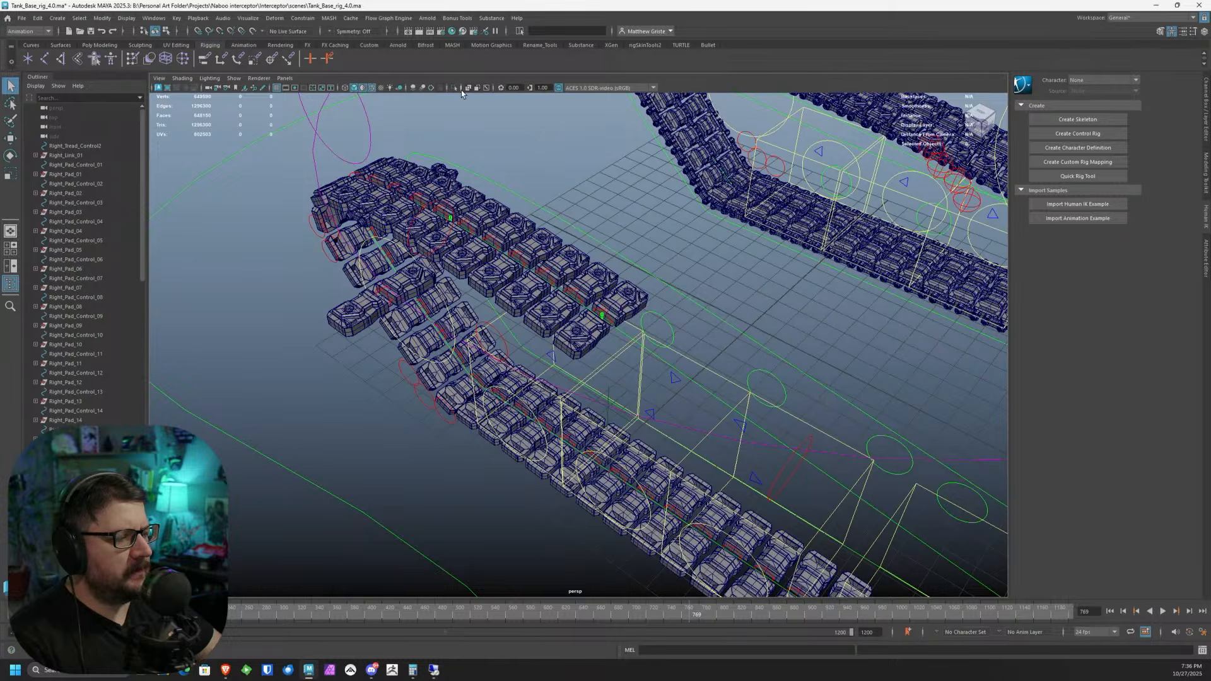
middle_click_drag(465, 287, 432, 306, "alt")
left_click_drag(435, 306, 555, 268, "alt")
scroll(567, 268, "down", 2)
middle_click_drag(580, 268, 505, 245, "alt")
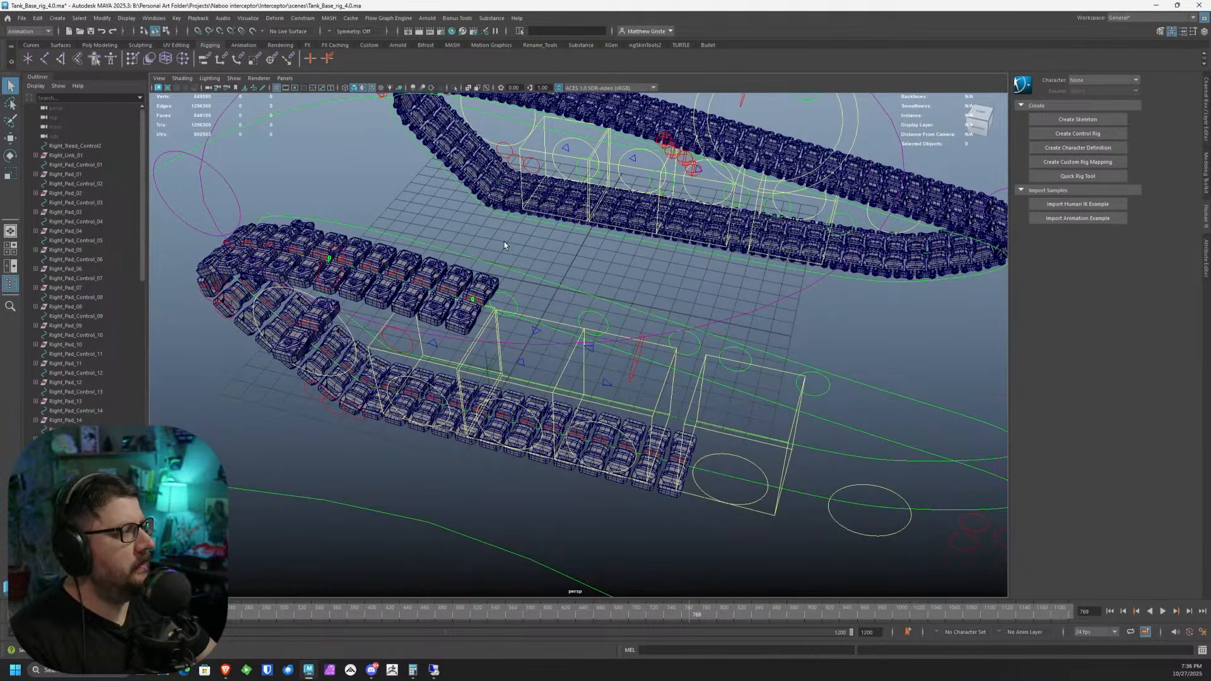
left_click_drag(504, 246, 660, 318, "alt")
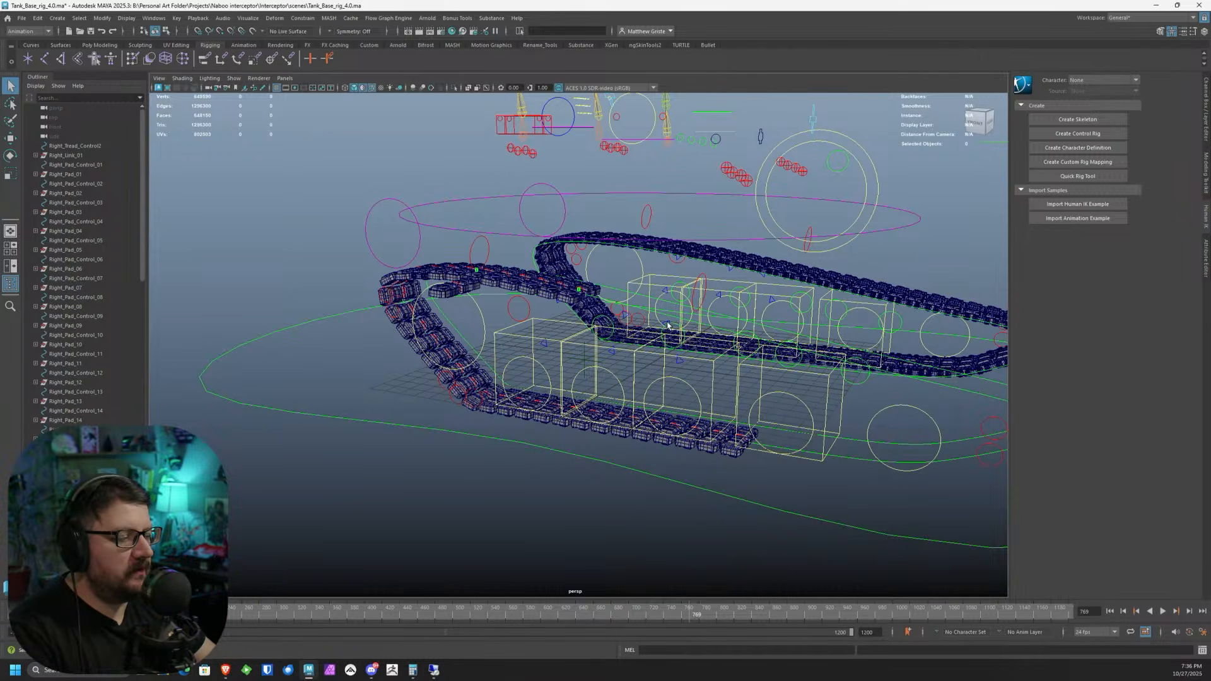
scroll(644, 323, "up", 2)
scroll(643, 326, "up", 5)
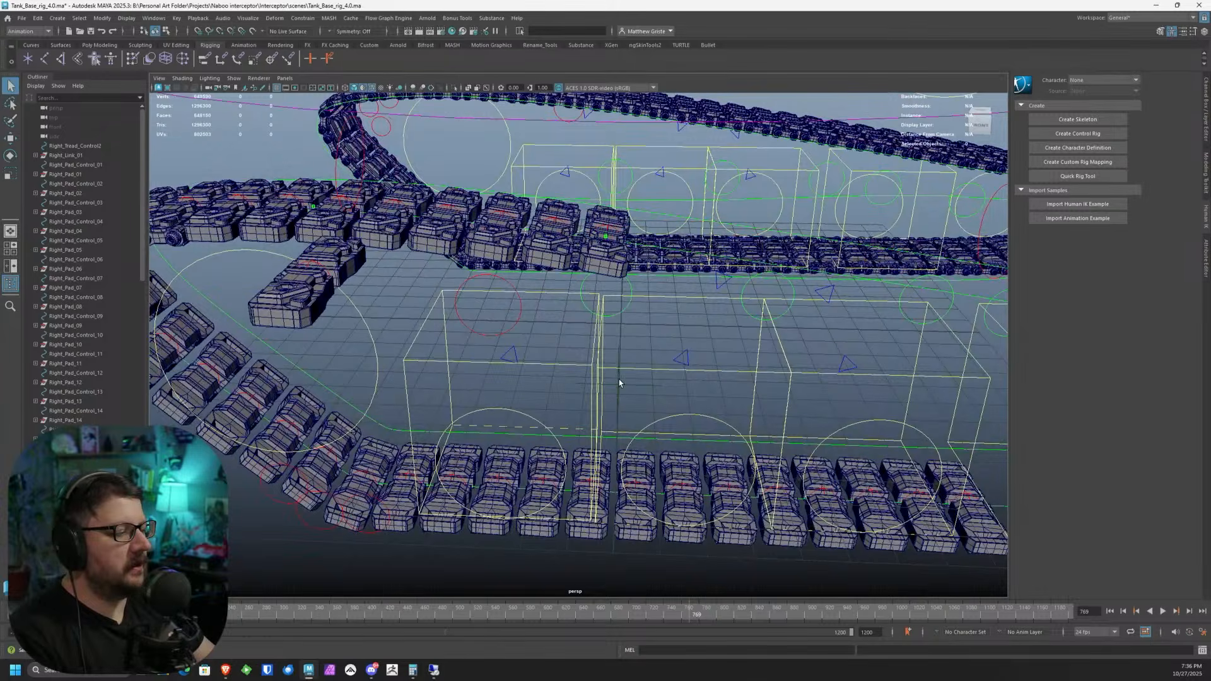
- Try moving the Right_Tread_Locate locator along its Z axis and undo the move
left_click(618, 379)
scroll(625, 385, "down", 1)
left_click_drag(646, 392, 403, 391, "alt")
key("w")
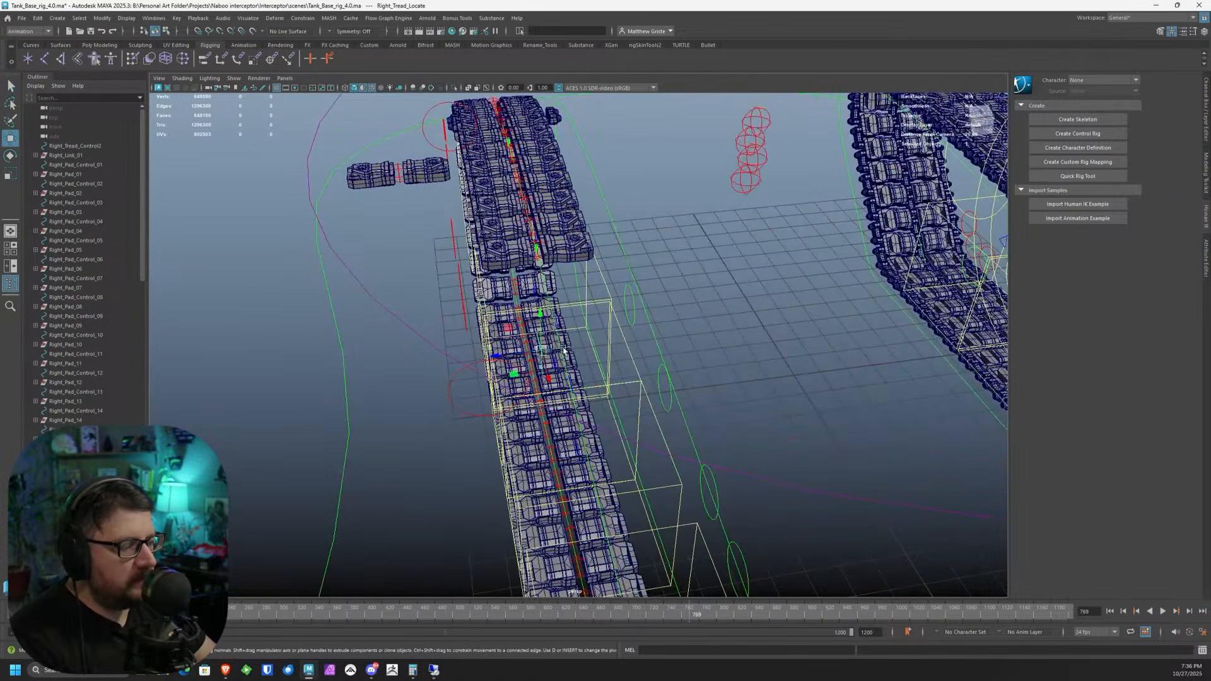
mouse_move(516, 354)
left_mouse_down()
mouse_move(478, 357)
mouse_move(533, 345)
left_mouse_up()
scroll(423, 391, "down", 2)
left_click_drag(422, 395, 473, 398, "alt")
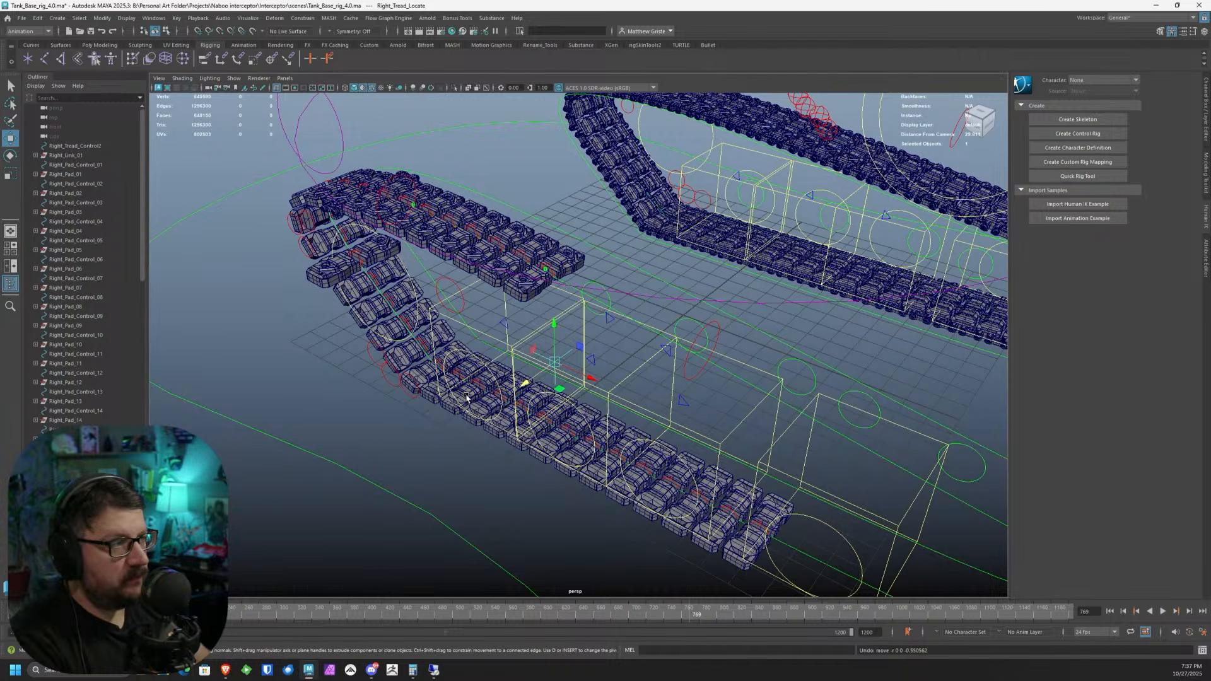
- Inspect the stray pad at the end of the right tread and its neighbouring pads up close
left_click_drag(579, 347, 565, 348, "alt")
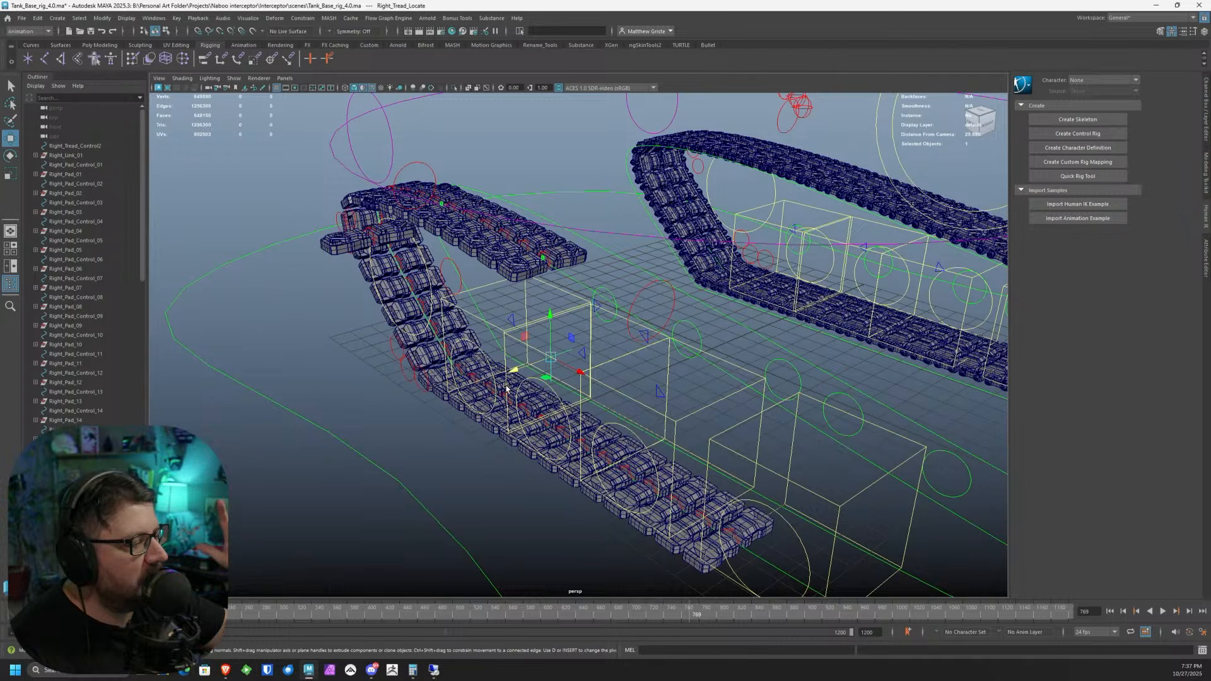
scroll(483, 120, "up", 8)
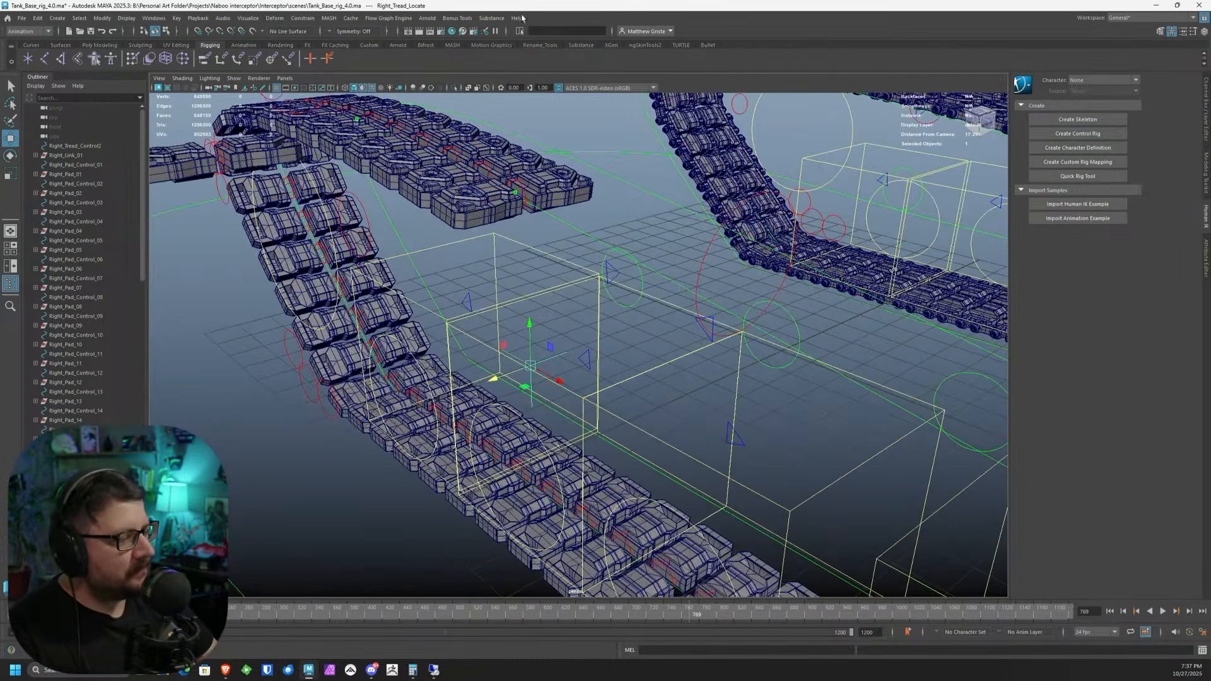
left_click_drag(681, 122, 340, 193, "alt")
scroll(483, 199, "up", 3)
middle_click_drag(340, 192, 618, 316, "alt")
left_click_drag(619, 316, 570, 271, "alt")
scroll(569, 271, "down", 3)
middle_click_drag(570, 272, 379, 193, "alt")
left_click_drag(433, 203, 462, 213, "alt")
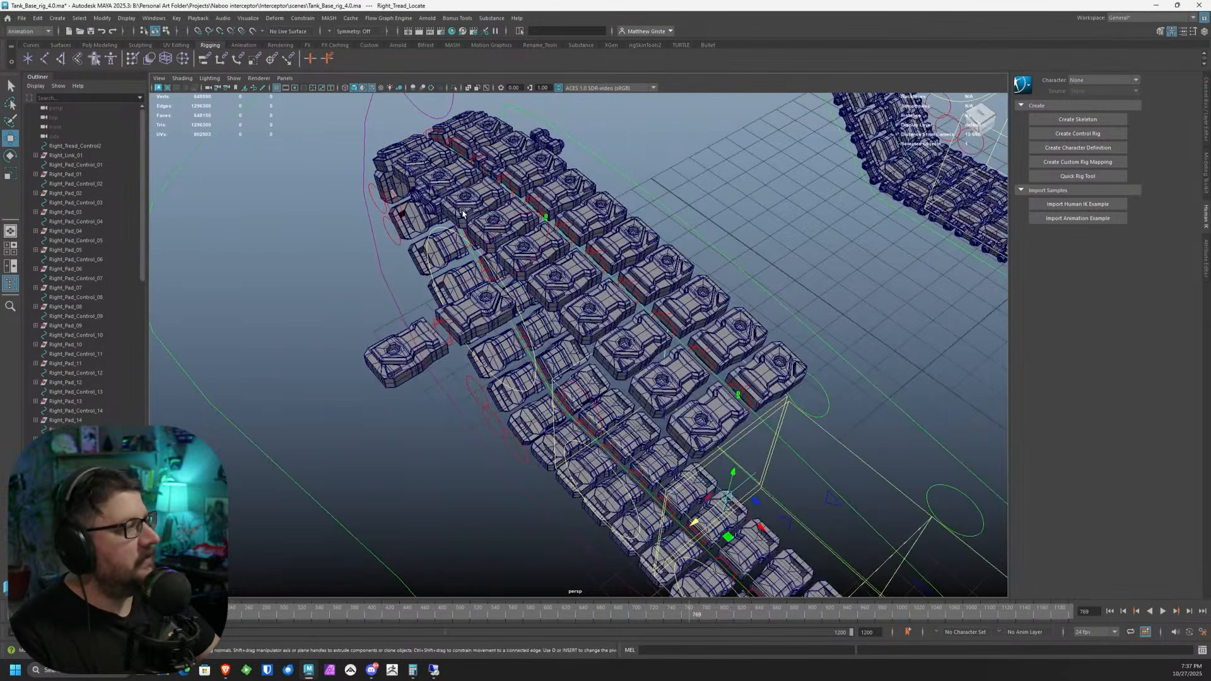
scroll(488, 188, "up", 5)
middle_click_drag(383, 278, 504, 290, "alt")
scroll(505, 290, "up", 1)
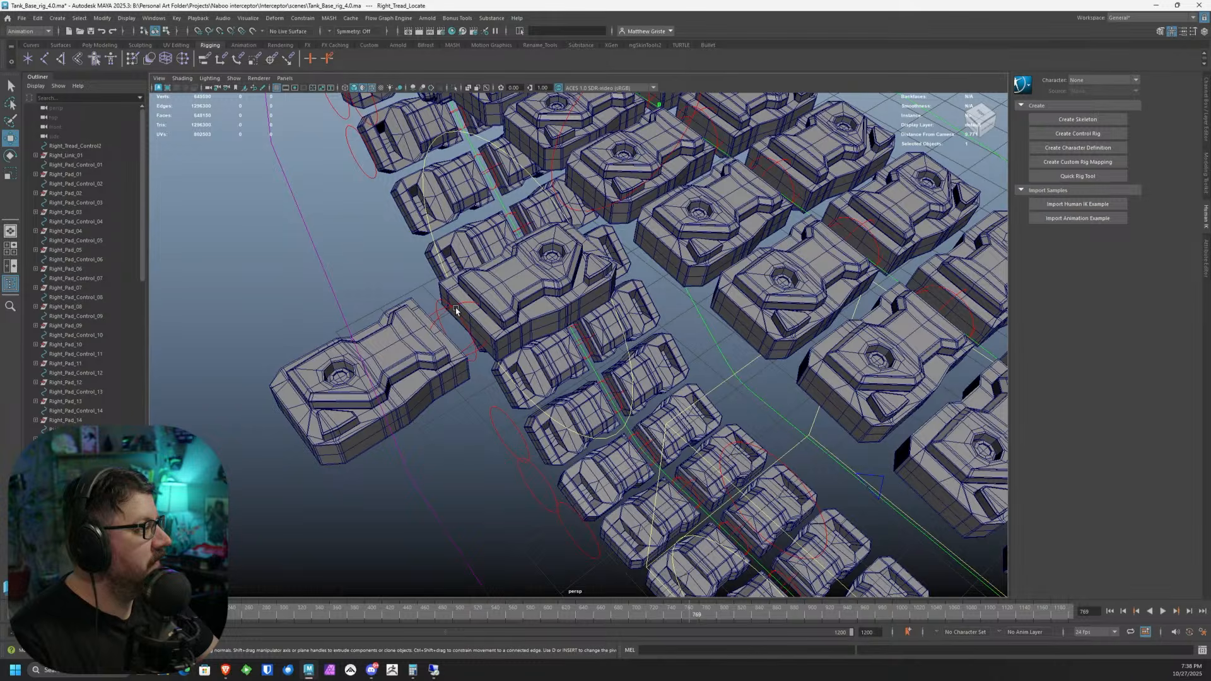
- Select the control between the stray pads and locate Right_Pad_Control_35 in the scene hierarchy
mouse_move(492, 274)
left_mouse_down("alt")
mouse_move(407, 334)
mouse_move(513, 270)
left_mouse_up("alt")
left_click(372, 349)
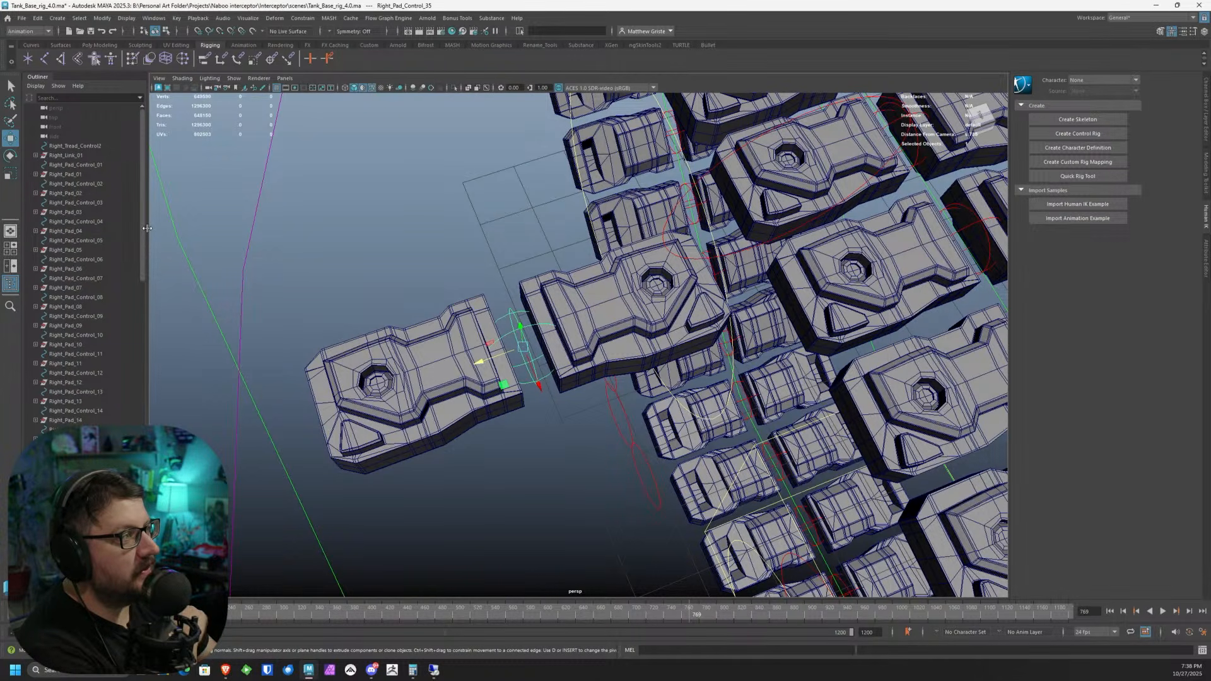
left_click_drag(144, 224, 142, 251)
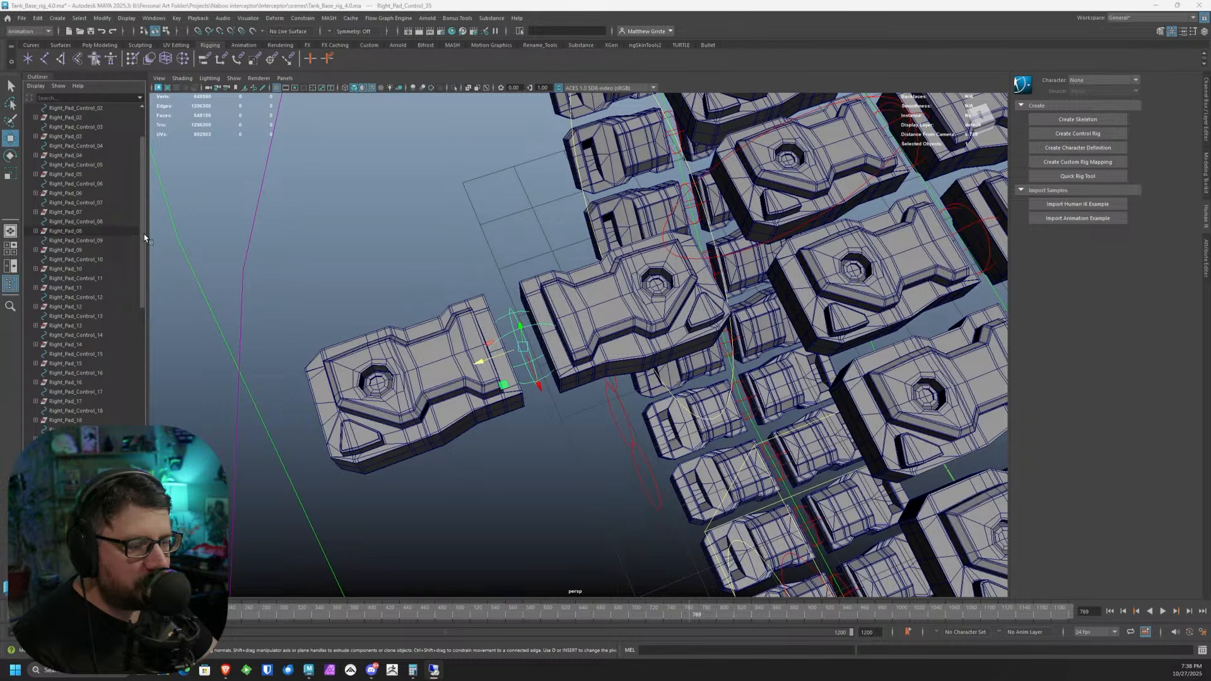
scroll(143, 251, "down", 1)
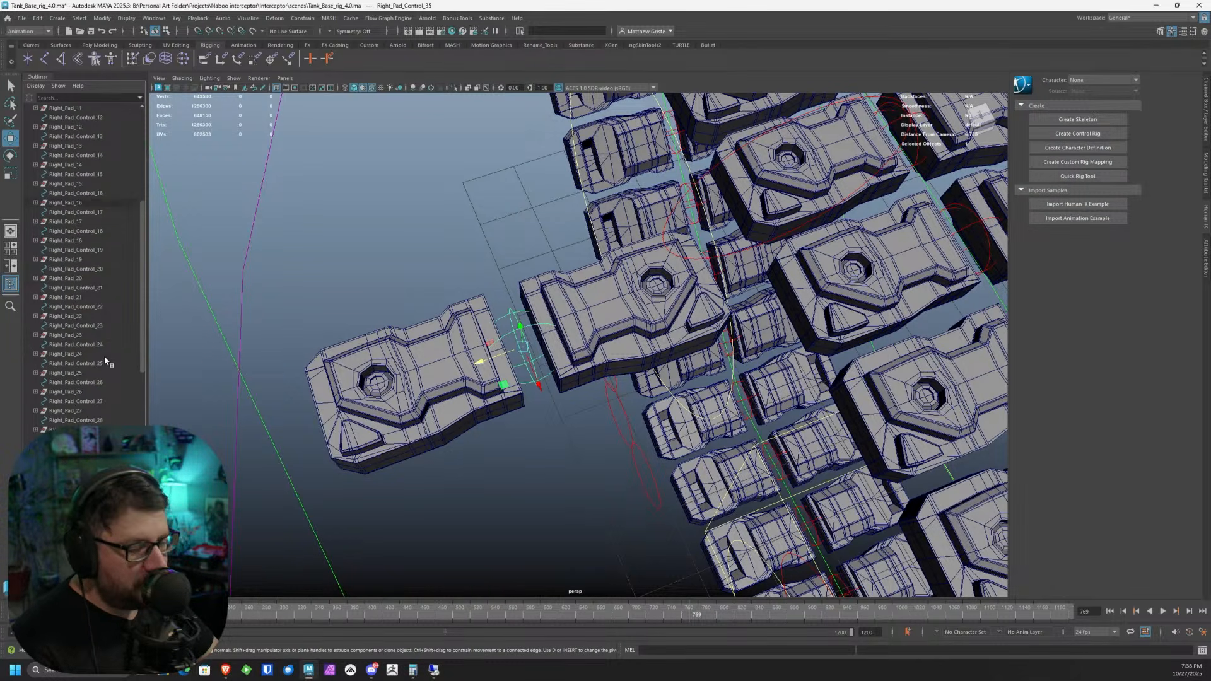
scroll(107, 359, "down", 10)
left_click_drag(407, 362, 584, 334, "alt")
scroll(583, 335, "down", 8)
middle_click_drag(820, 441, 513, 319, "alt")
scroll(612, 360, "down", 3)
scroll(612, 361, "up", 2)
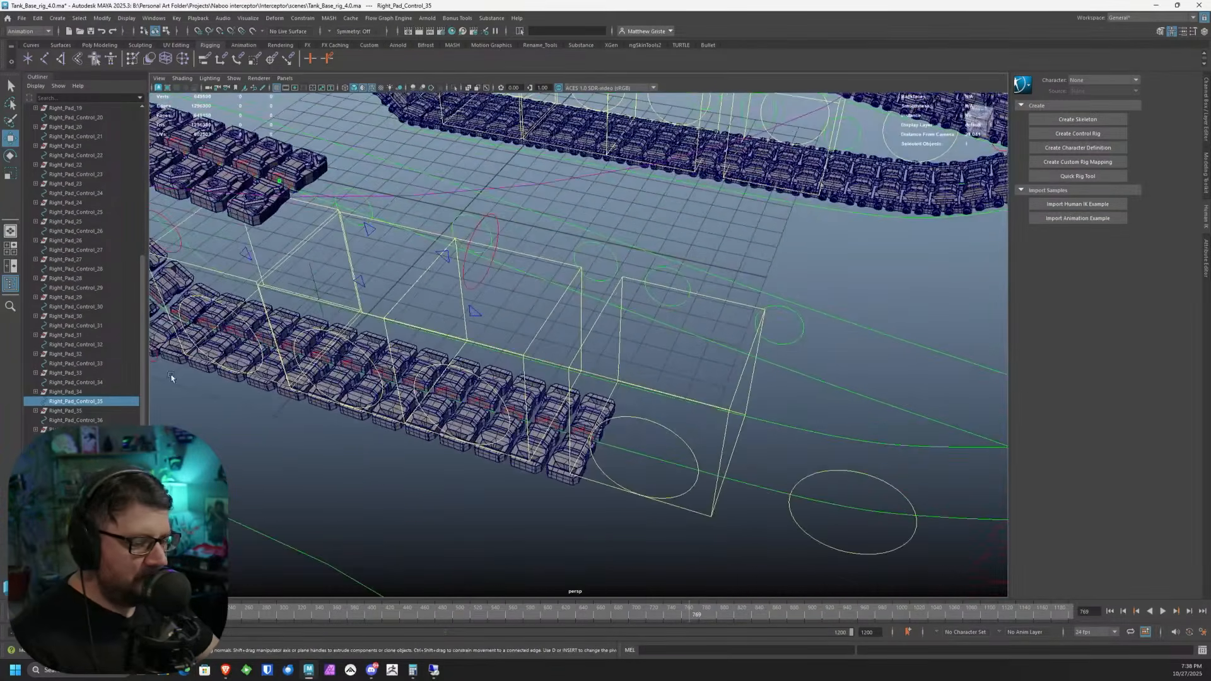
- Select Right_Pad_Control_34 together with the Right_Pad_34 group in the scene hierarchy
left_click(110, 357)
left_click(111, 364)
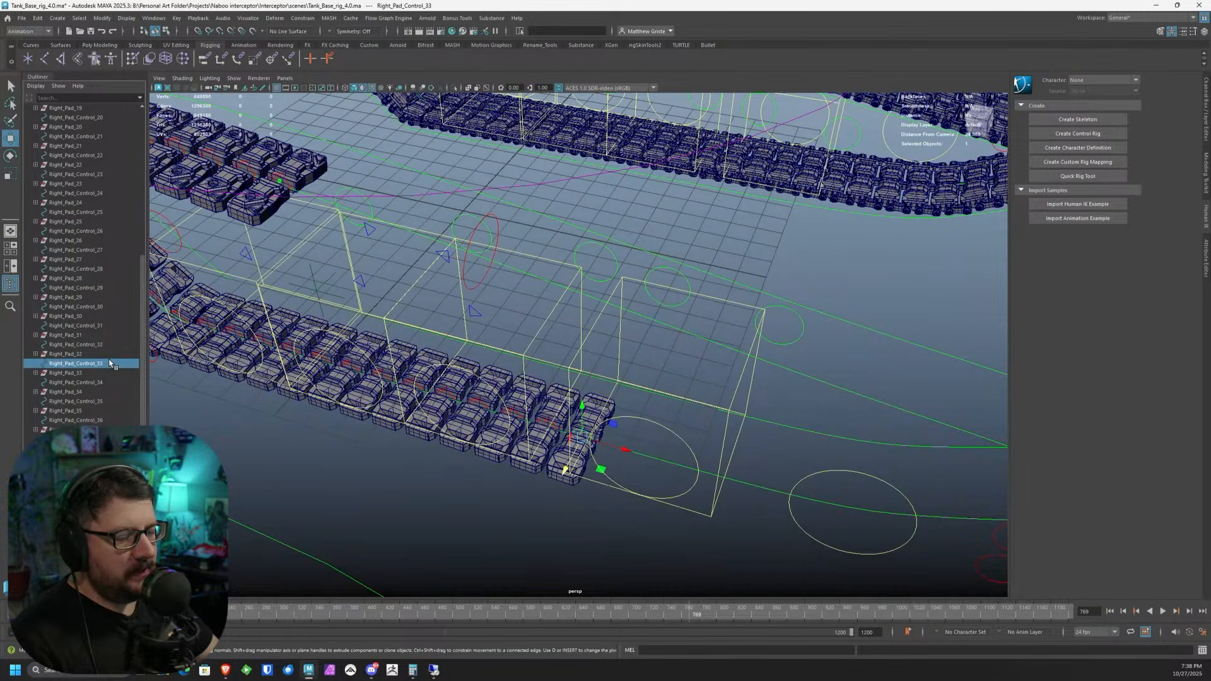
left_click(91, 380)
middle_click_drag(305, 337, 499, 378, "alt")
scroll(345, 326, "down", 3)
middle_click_drag(152, 342, 208, 363, "alt")
scroll(212, 366, "up", 1)
left_click(109, 391, "ctrl")
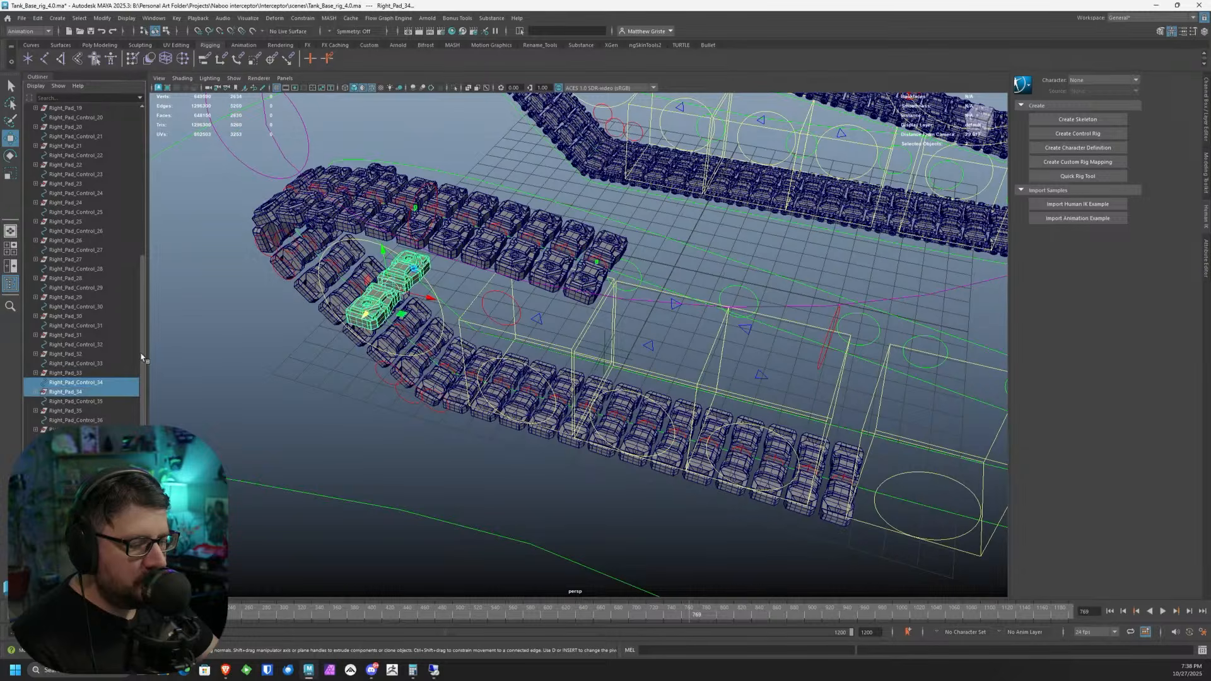
- Examine the selected pad 34 in relation to the right tread's curves and remaining pads
left_click(202, 65)
scroll(725, 319, "down", 4)
left_click_drag(744, 318, 661, 304, "alt")
middle_click_drag(660, 304, 573, 262, "alt")
left_click_drag(573, 262, 562, 245, "alt")
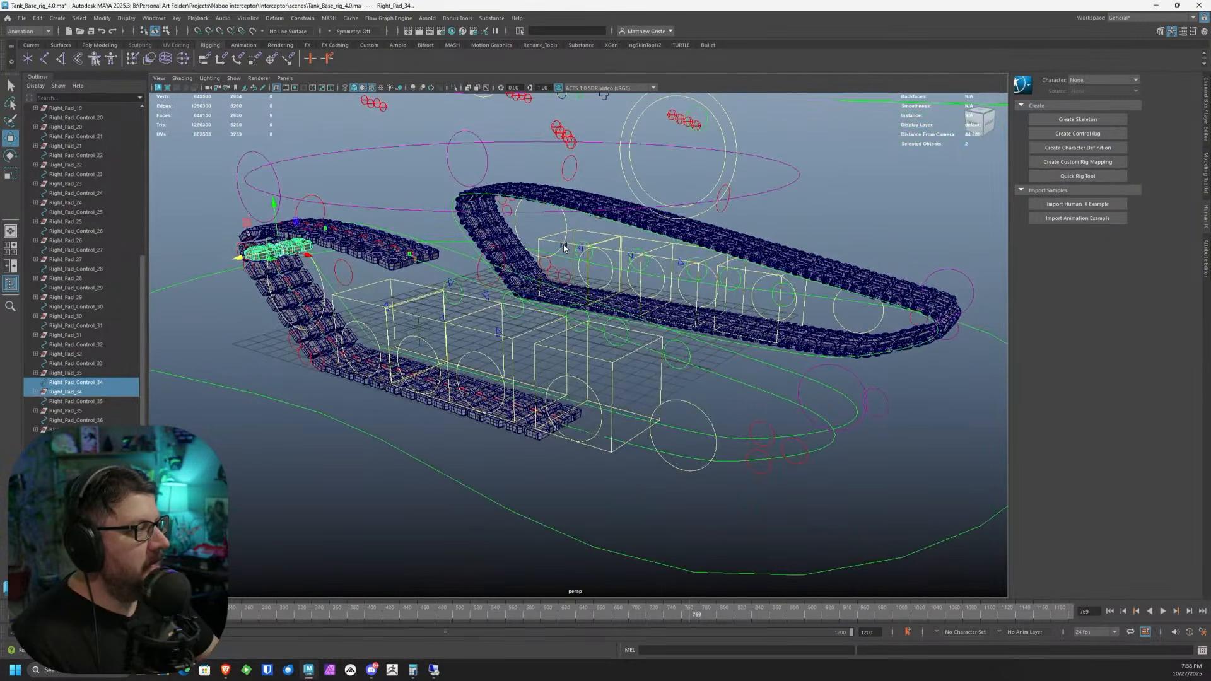
middle_click_drag(563, 245, 602, 237, "alt")
mouse_move(602, 237)
left_mouse_down("alt")
mouse_move(624, 240)
mouse_move(593, 243)
mouse_move(602, 251)
left_mouse_up("alt")
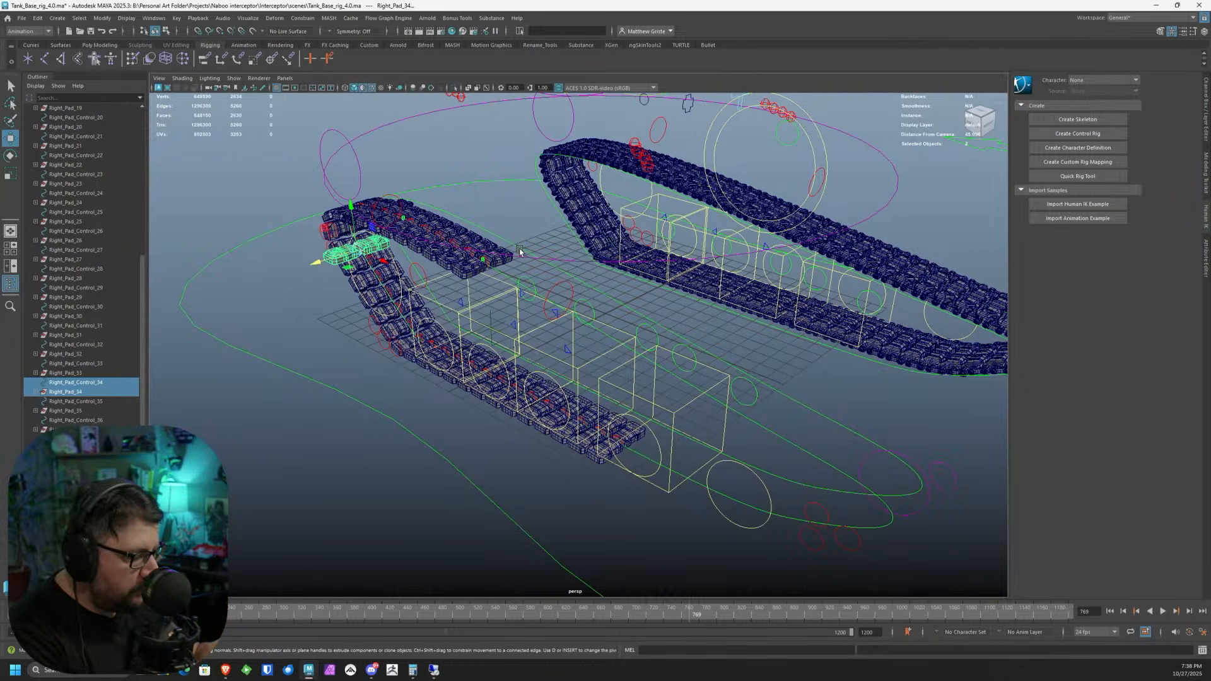
scroll(587, 338, "up", 3)
left_click_drag(534, 326, 565, 476, "alt")
right_click_drag(565, 476, 730, 521, "alt")
left_click_drag(730, 521, 563, 295, "alt")
scroll(474, 303, "up", 4)
middle_click_drag(473, 303, 635, 277, "alt")
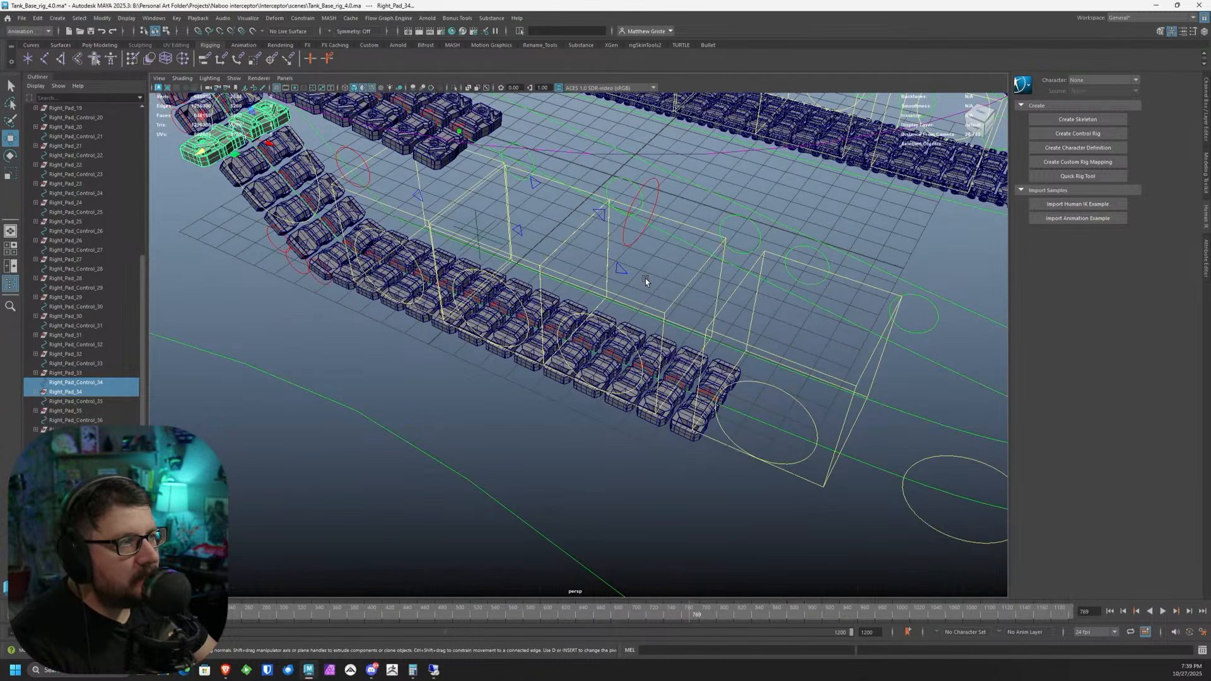
- Try to attach Right_Pad_Control_34 and the Right_Pad_34 group to the Right_Tread_Control2 curve with Attach to Motion Path
left_click_drag(688, 328, 791, 403, "alt")
left_click(775, 411)
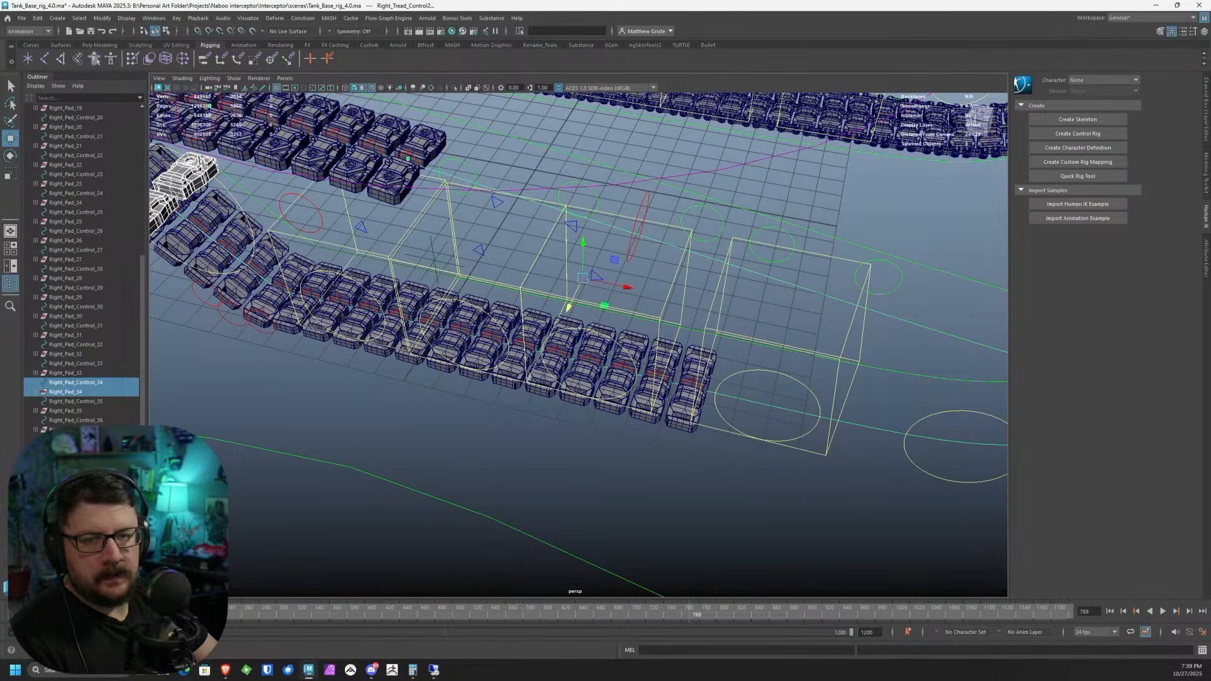
left_click(302, 18)
mouse_move(379, 116)
left_click(424, 114)
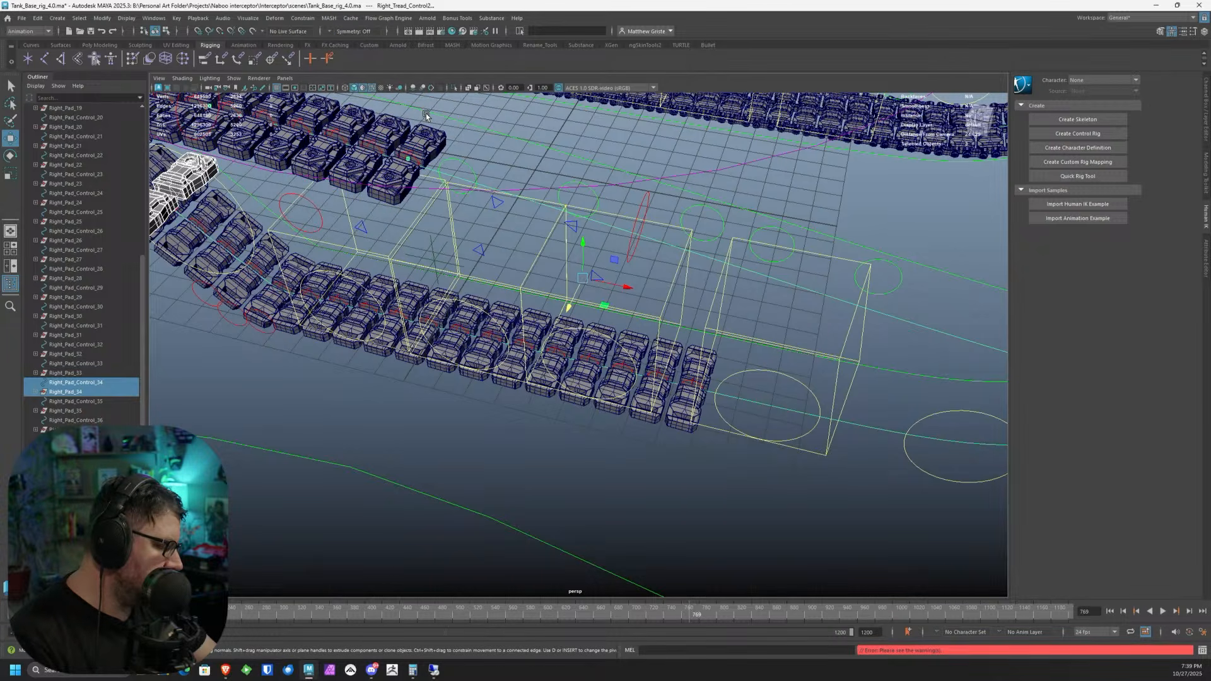
left_click(246, 18)
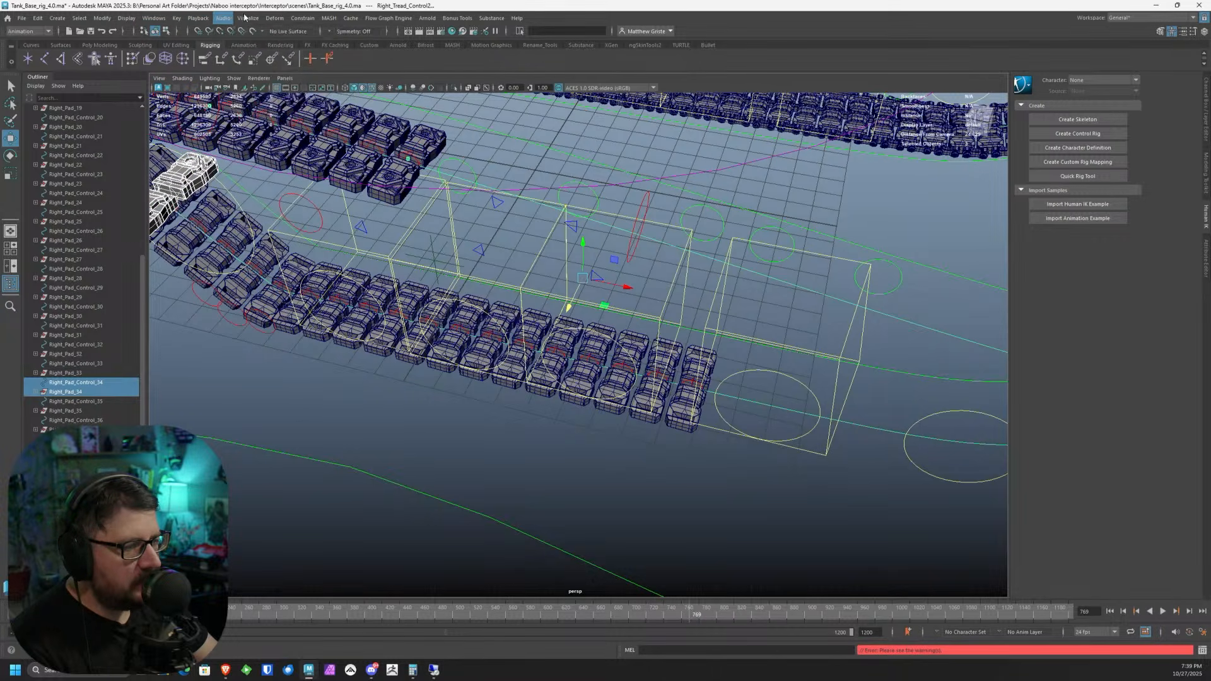
mouse_move(334, 113)
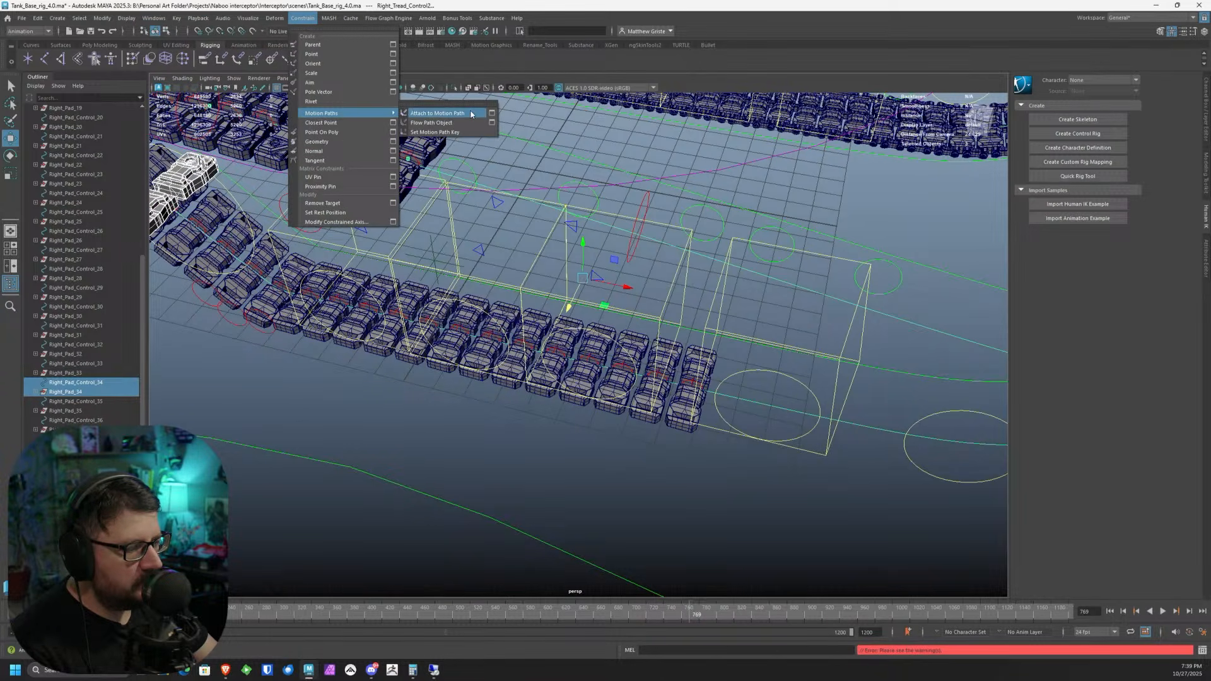
left_click(492, 114)
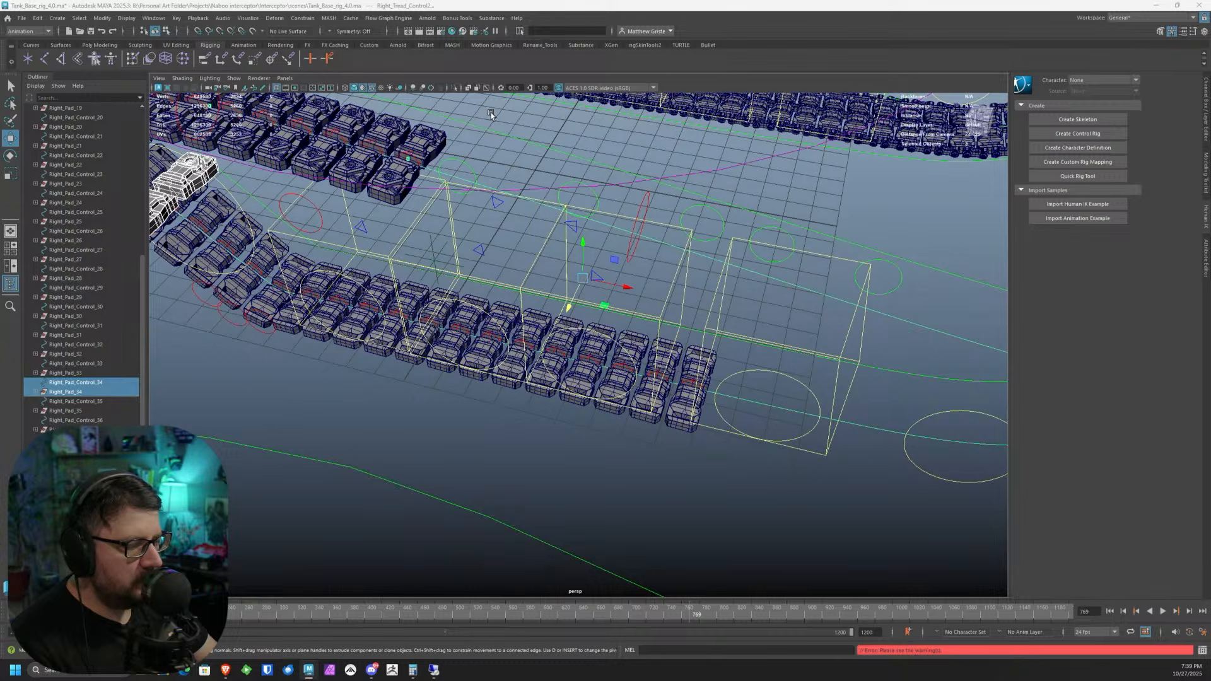
- Attach only Right_Pad_Control_34 to the Right_Tread_Control2 curve as its motion path
left_click(81, 382)
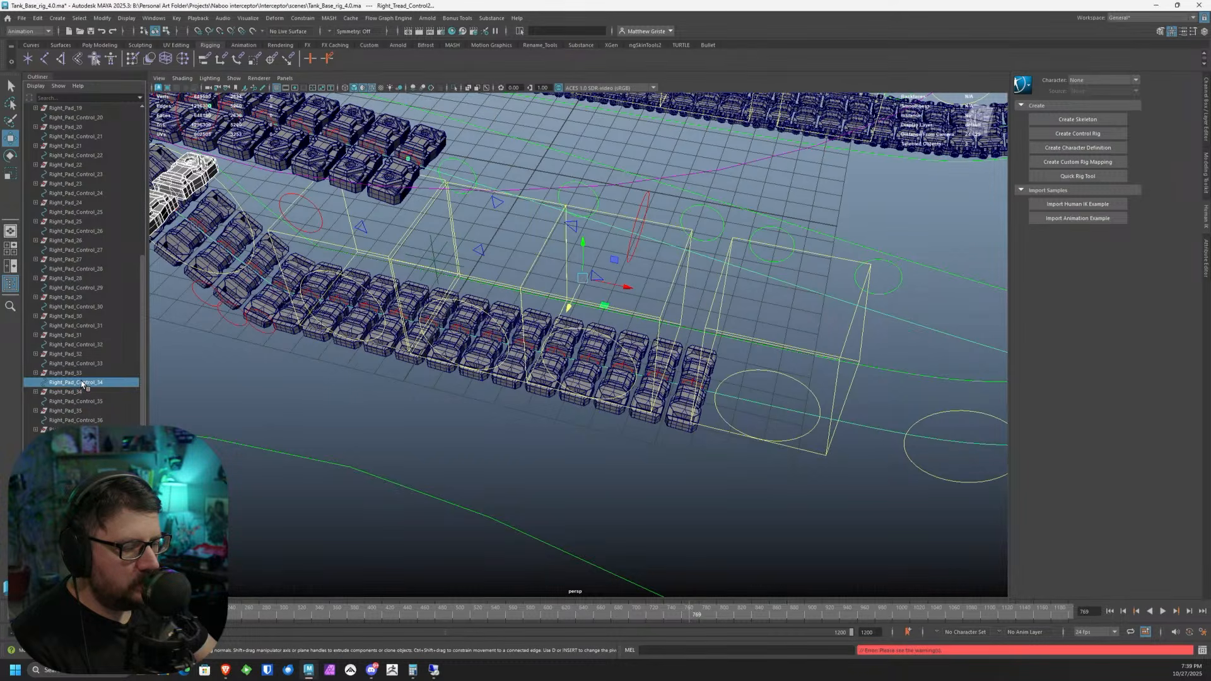
left_click(755, 401, "shift")
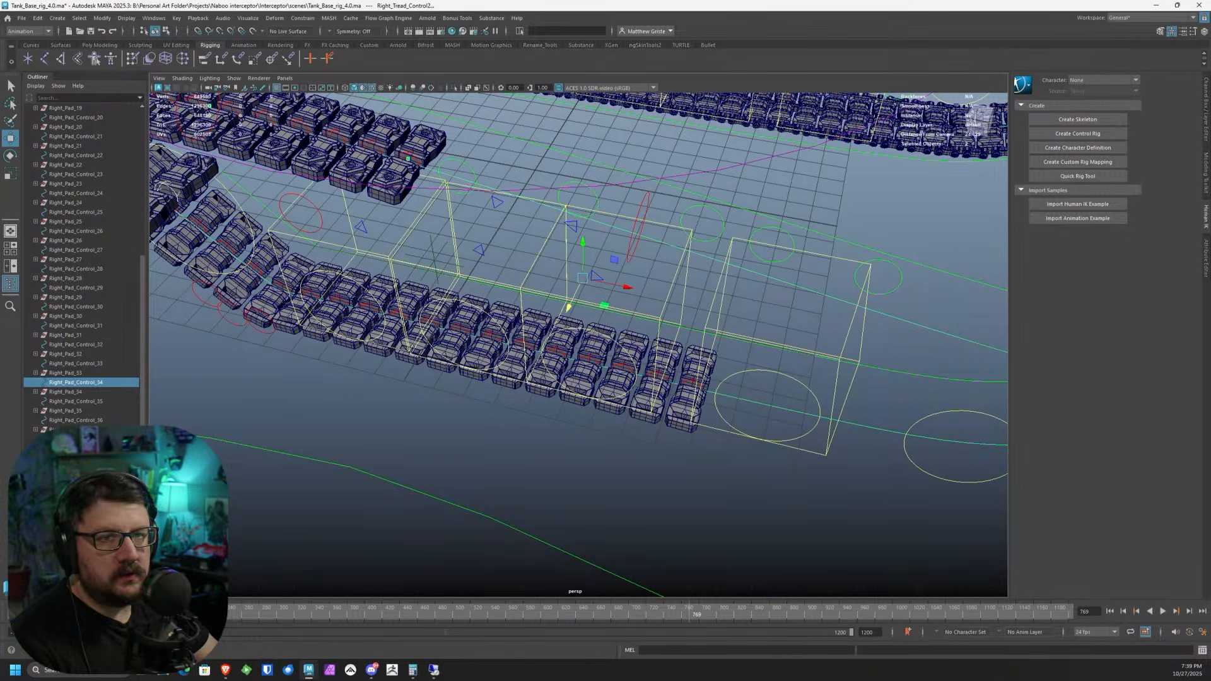
scroll(581, 191, "down", 4)
middle_click_drag(887, 386, 642, 339, "alt")
- Remove the animation from the U Value of Right_Pad_Control_34's motion path and set the U Value to 0
left_click(1205, 101)
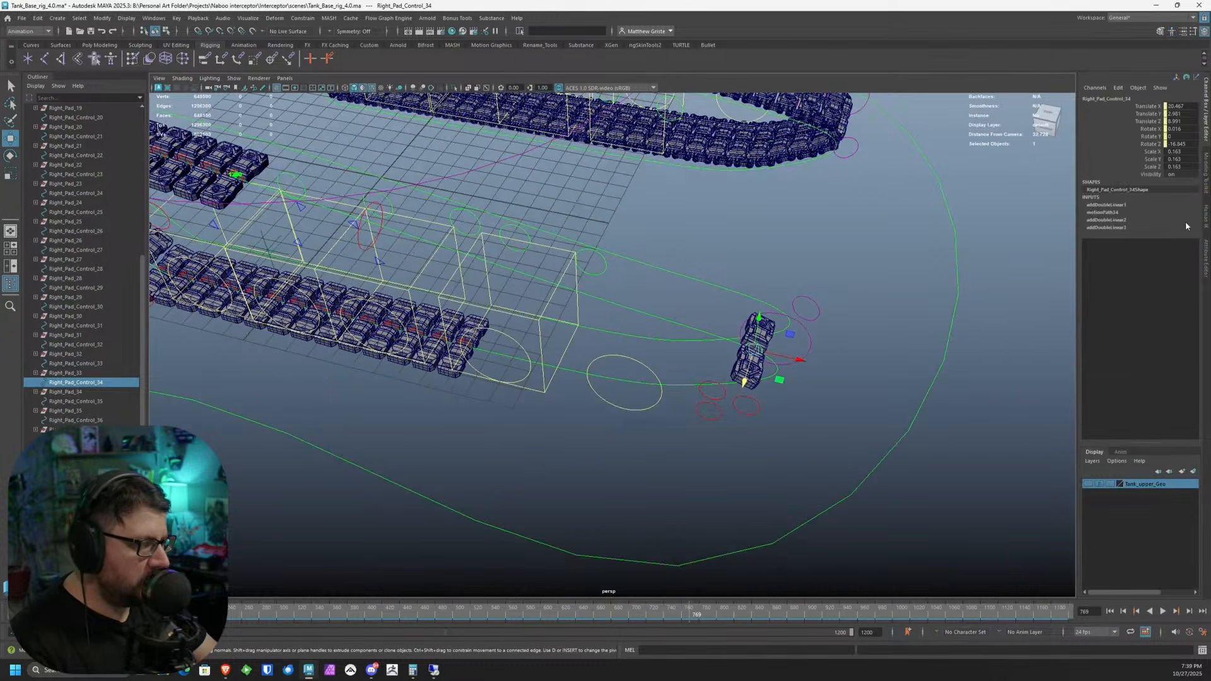
left_click(1105, 213)
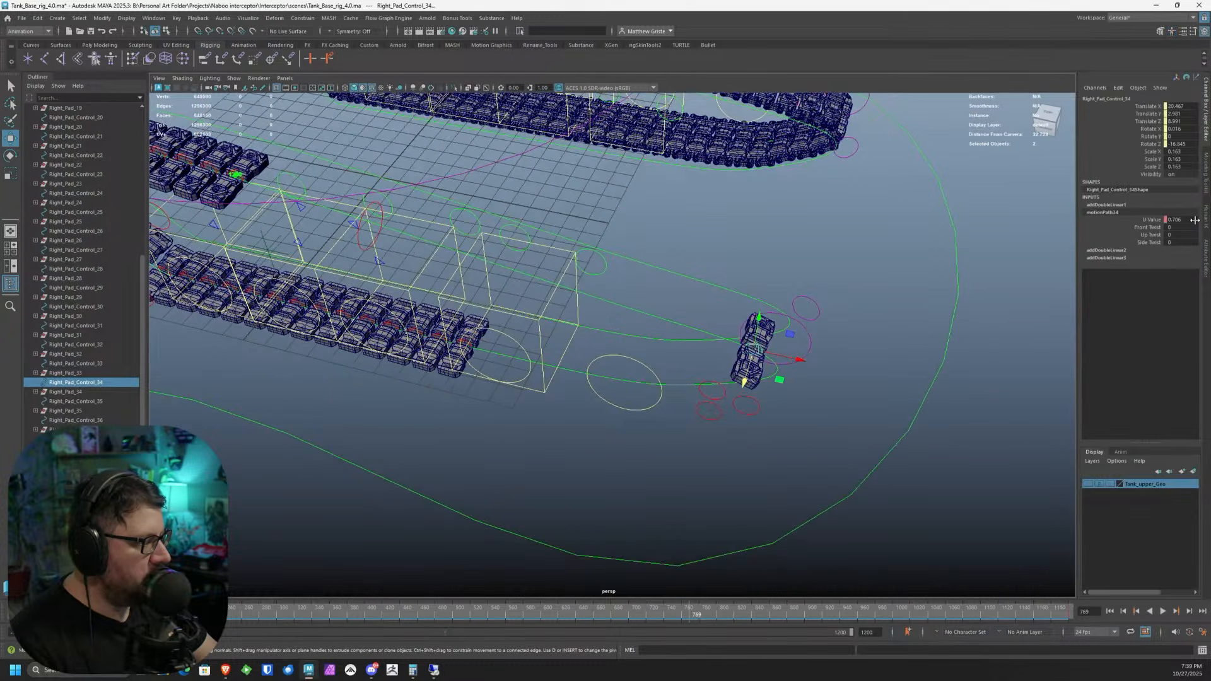
right_click(1158, 221)
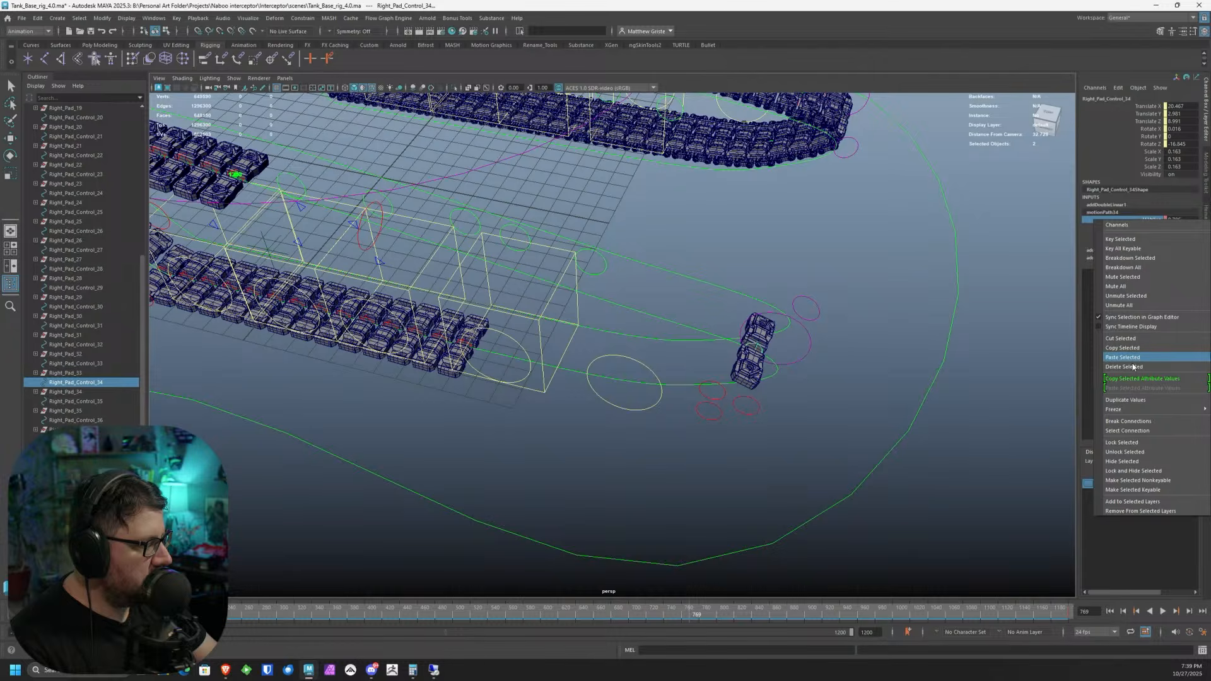
left_click(1134, 358)
double_click(1181, 220)
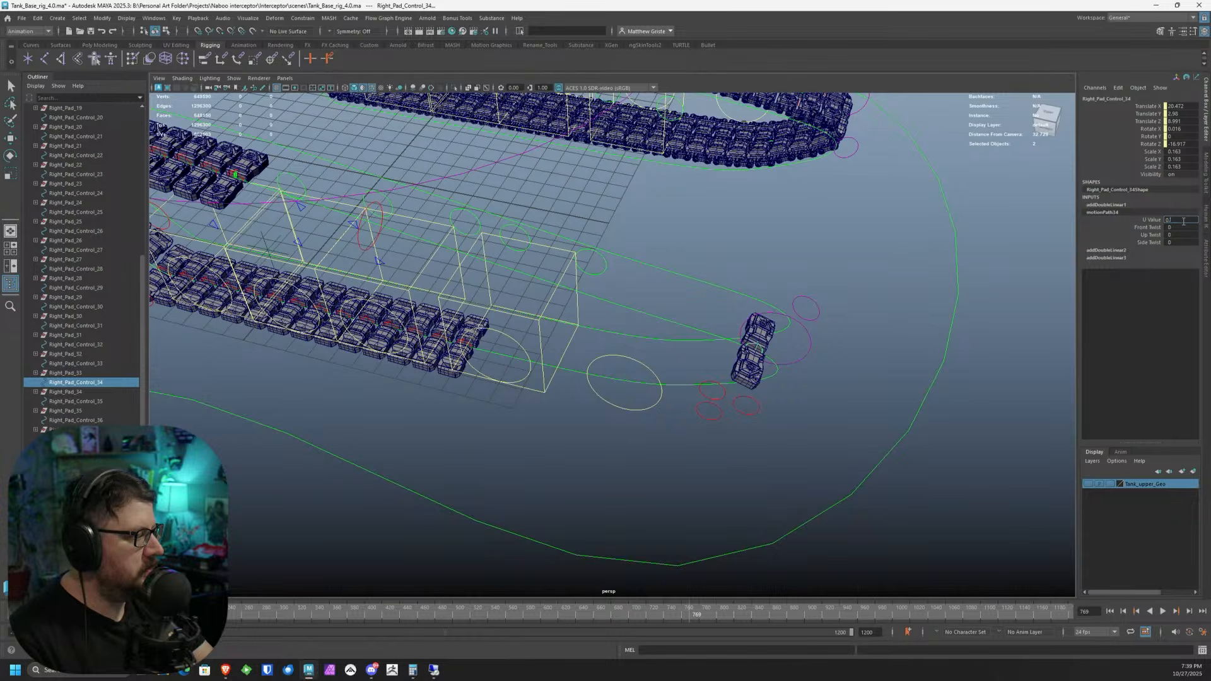
type("0")
key("Return")
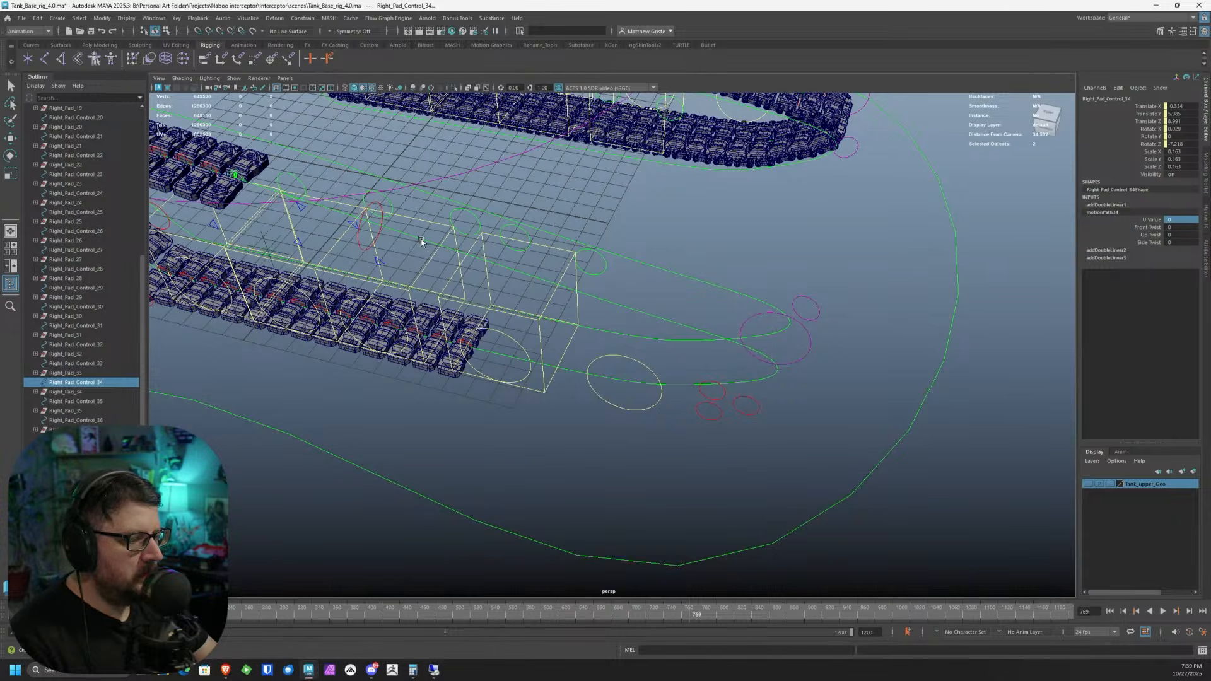
middle_click_drag(429, 244, 714, 361, "alt")
scroll(715, 360, "up", 2)
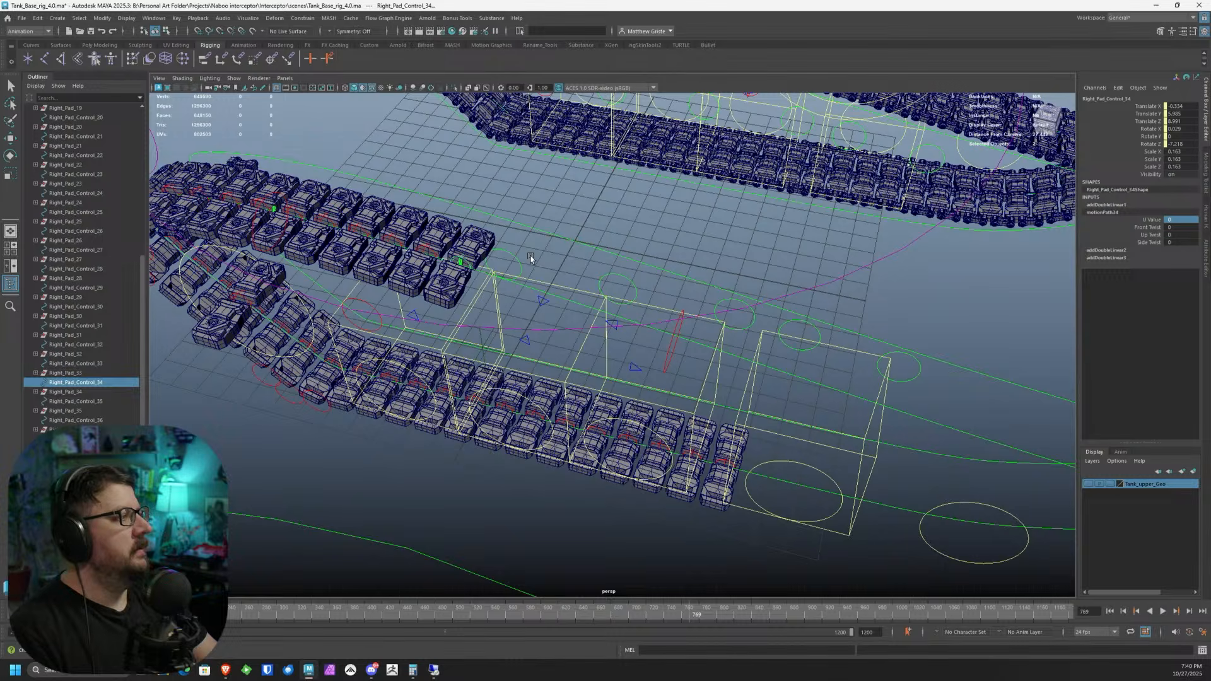
middle_click_drag(449, 232, 558, 279, "alt")
scroll(528, 251, "down", 2)
scroll(557, 279, "up", 1)
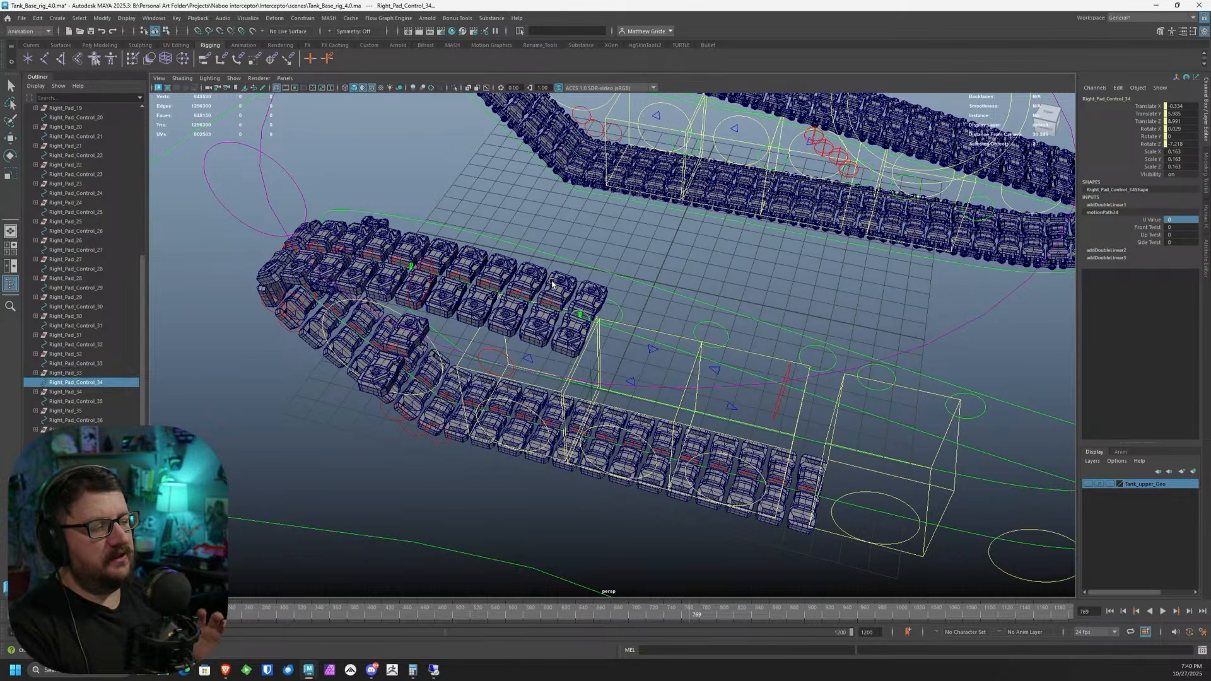
- Show the connections of Right_Pad_Control_34 and motionPath34 in the Node Editor
left_click_drag(563, 130, 545, 265, "alt")
left_click_drag(546, 200, 412, 259, "alt")
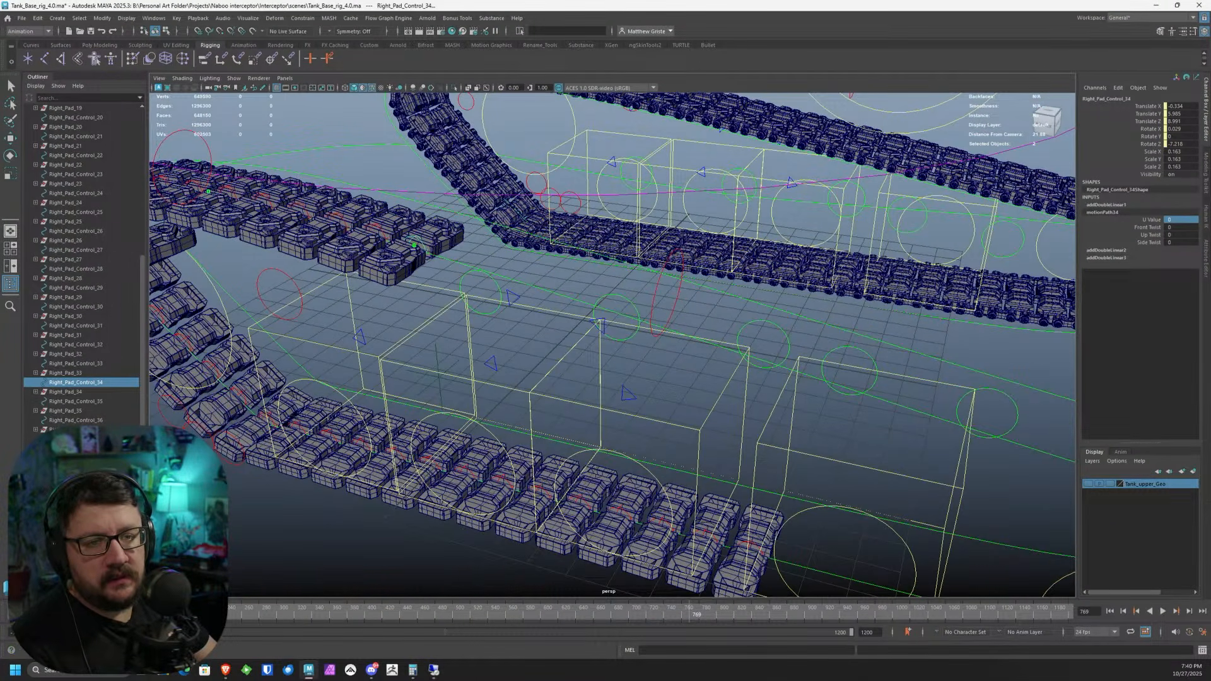
left_click_drag(1210, 284, 859, 121)
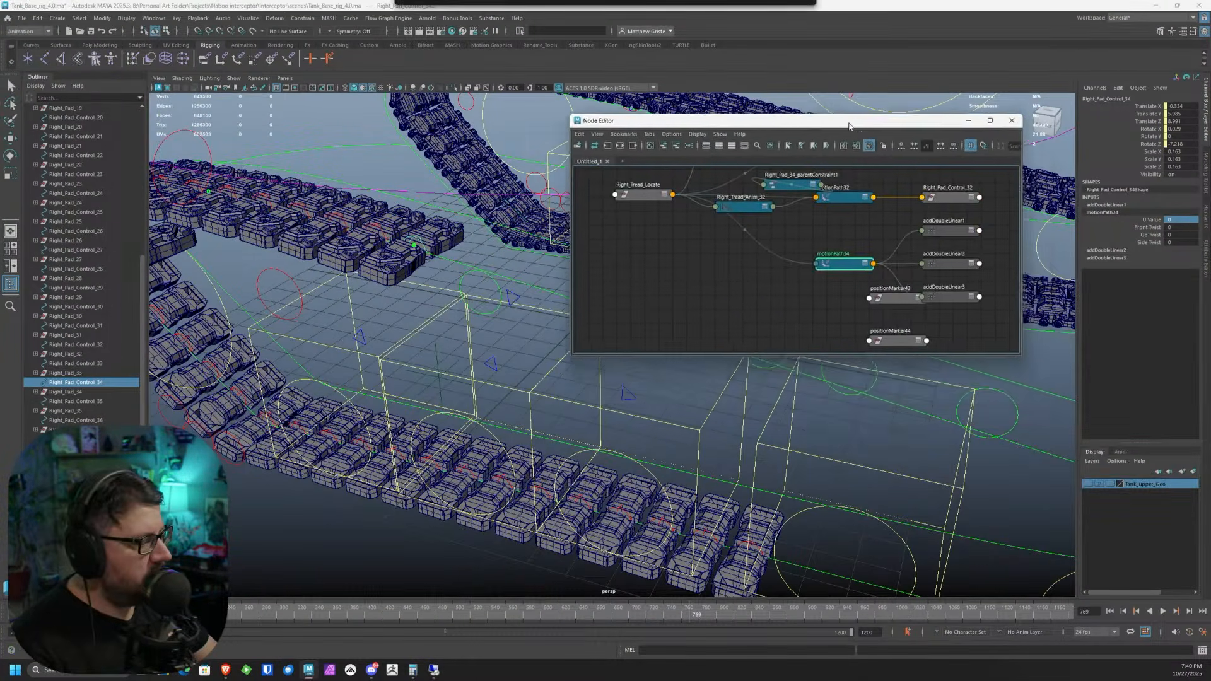
left_click(619, 146)
middle_click_drag(791, 257, 757, 263, "alt")
scroll(811, 257, "up", 4)
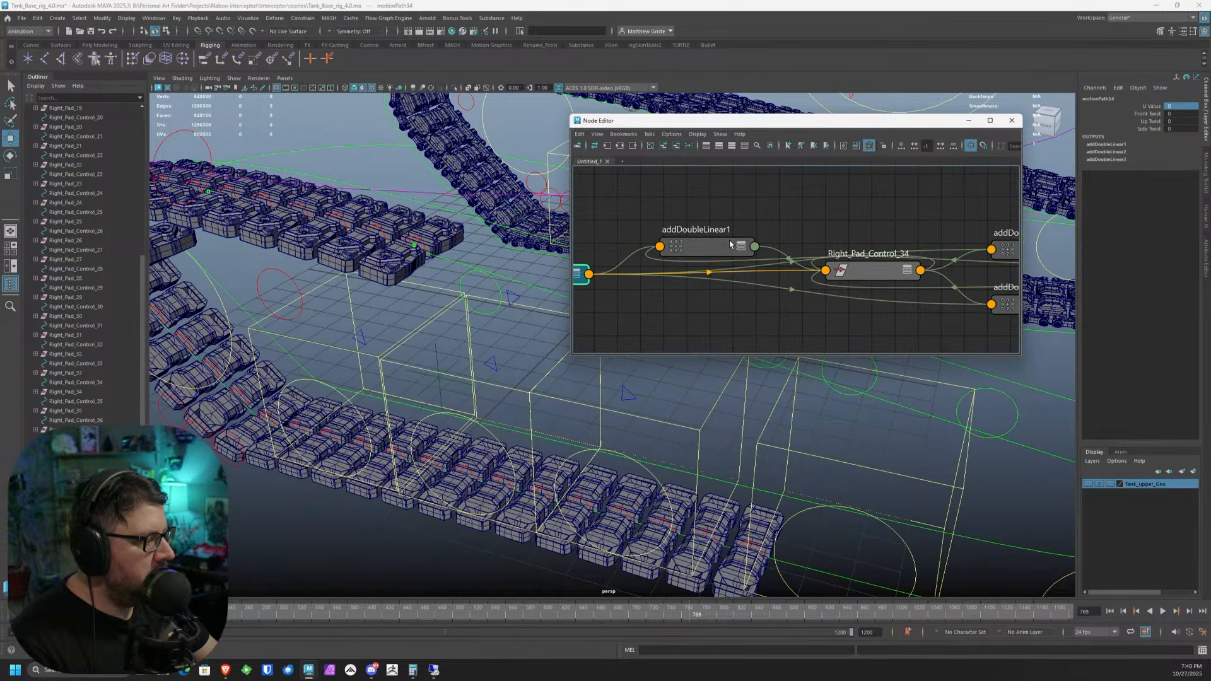
- Delete the three addDoubleLinear nodes linking motionPath34 and Right_Pad_Control_34 in the Node Editor
left_click_drag(730, 248, 972, 210)
scroll(973, 210, "down", 4)
scroll(973, 210, "down", 3)
scroll(1003, 207, "up", 5)
left_click_drag(894, 212, 947, 202)
left_click_drag(981, 313, 949, 172)
key("Delete")
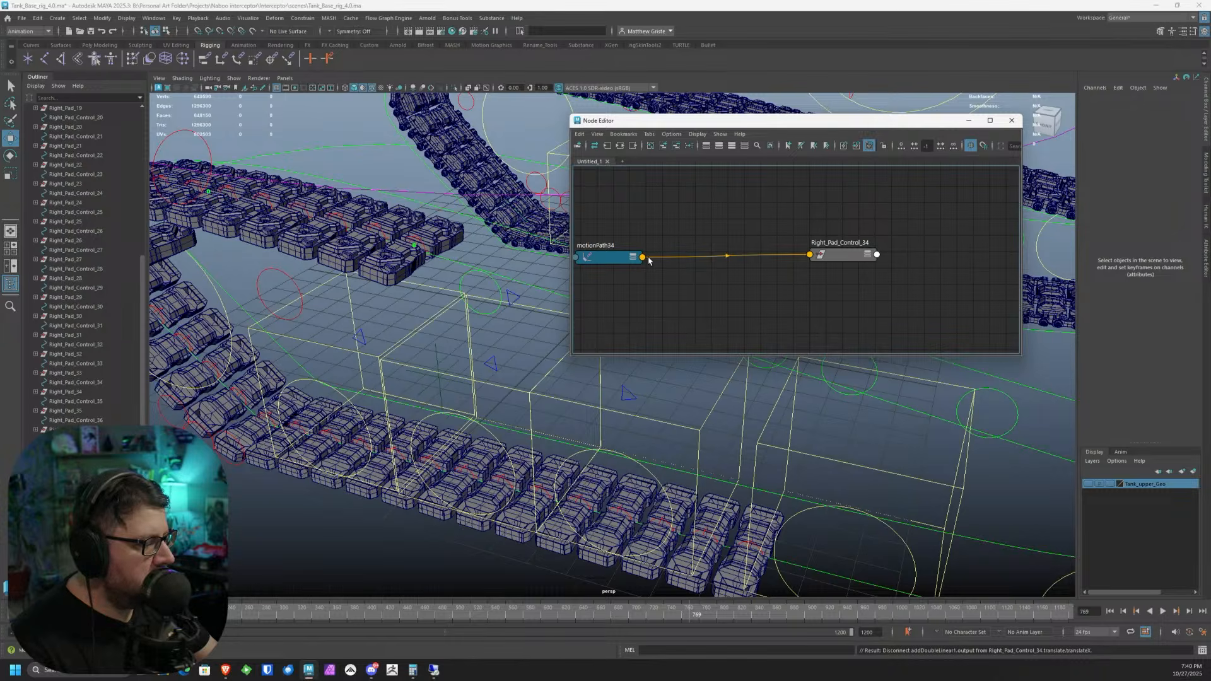
- Connect motionPath34's All Coordinates output directly to the Translate input of Right_Pad_Control_34
left_click(643, 258)
mouse_move(684, 265)
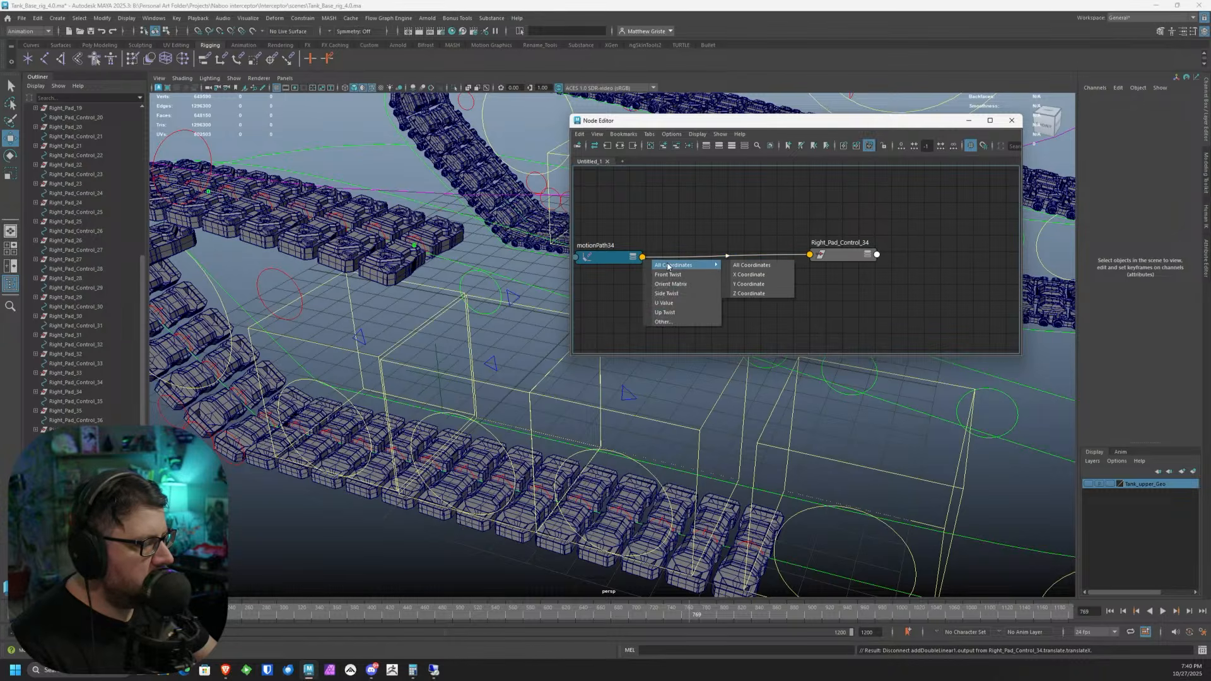
left_click(753, 266)
left_click(821, 255)
left_click(832, 269)
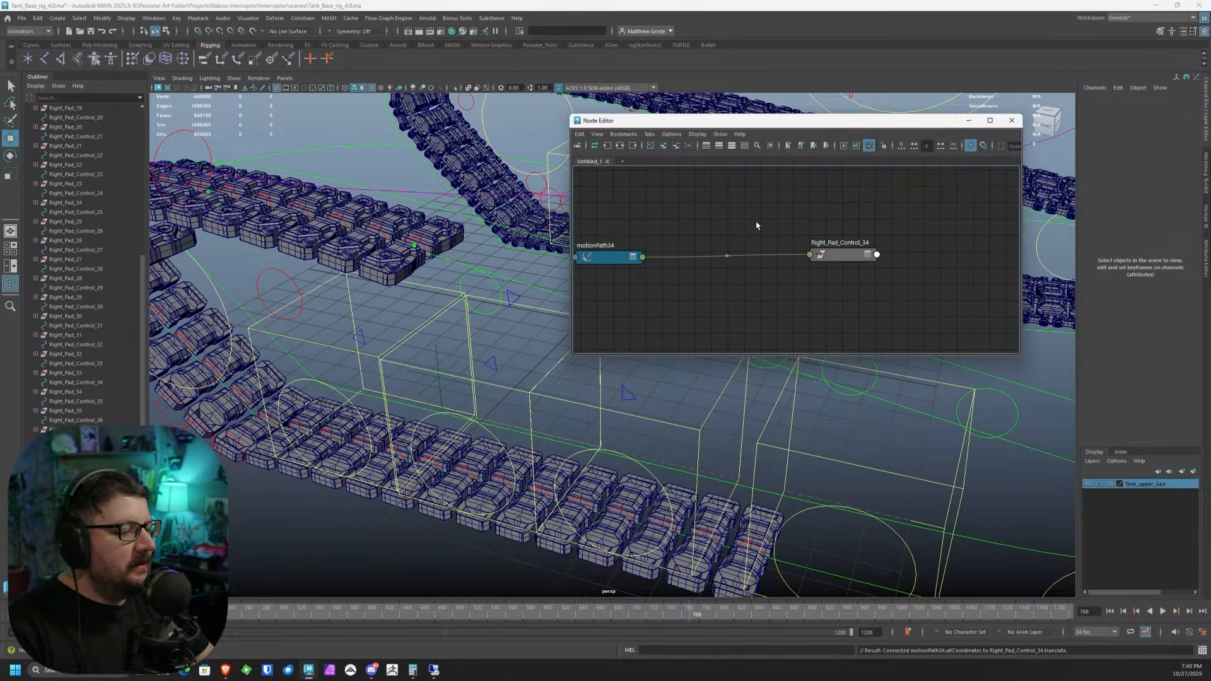
- Examine pad 34 on the tread and the upstream nodes feeding motionPath34 in the graph
scroll(413, 332, "down", 3)
scroll(416, 334, "up", 4)
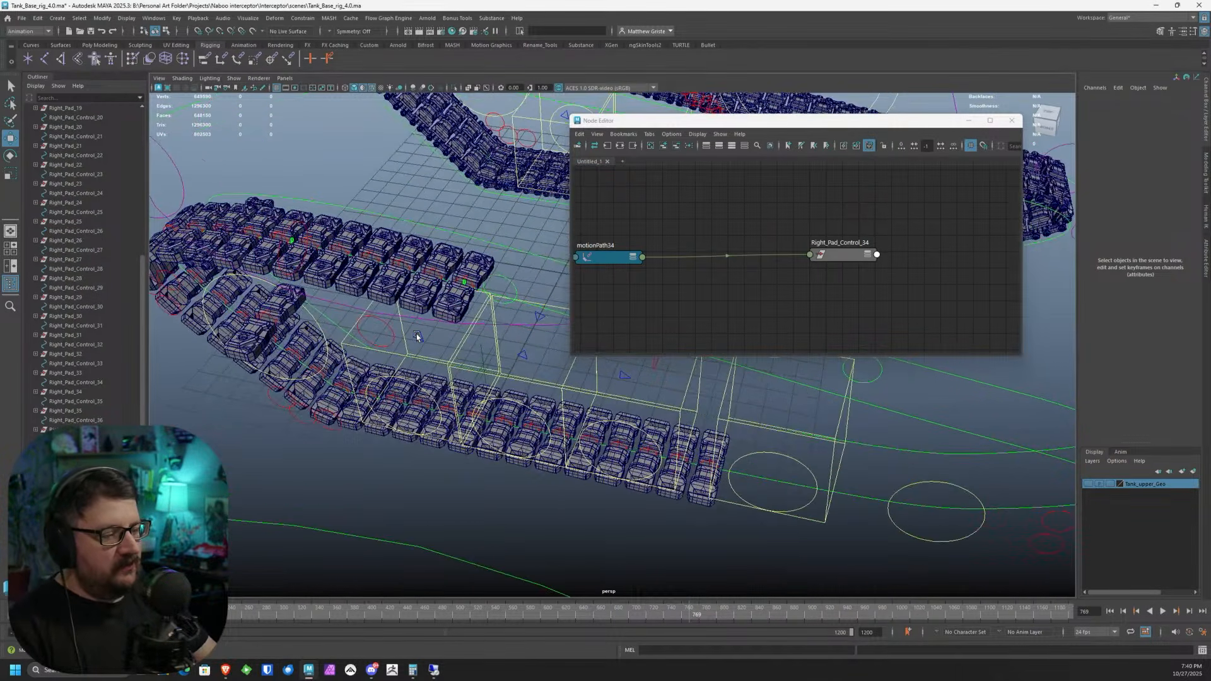
mouse_move(418, 302)
left_mouse_down("alt")
mouse_move(404, 313)
mouse_move(425, 325)
left_mouse_up("alt")
scroll(424, 321, "up", 4)
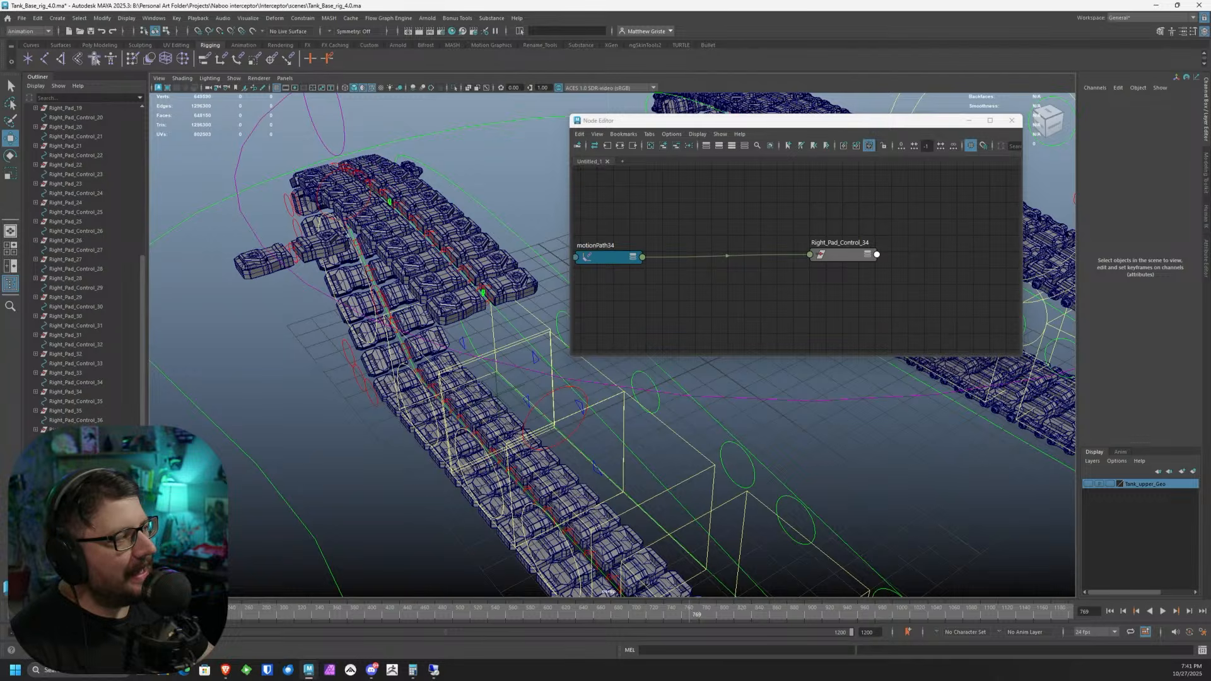
left_click_drag(461, 361, 495, 348, "alt")
scroll(649, 259, "down", 4)
middle_click_drag(662, 258, 761, 270, "alt")
scroll(759, 272, "up", 2)
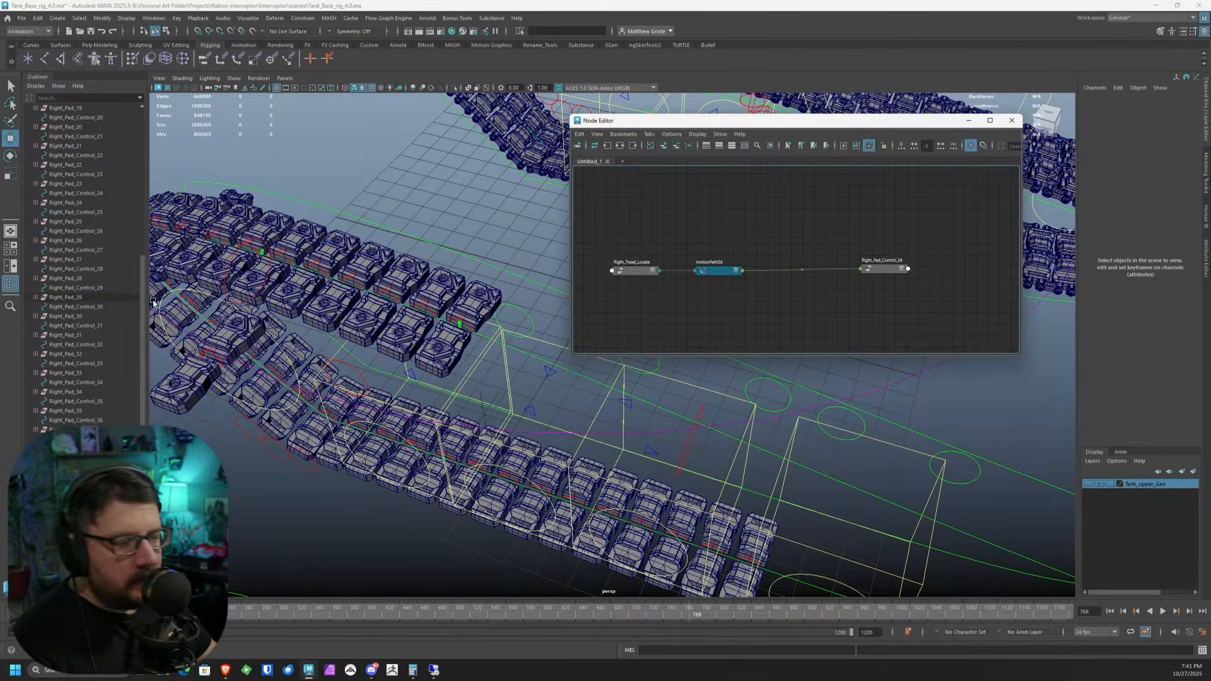
- Select Right_Pad_Control_34 and place its node close to motionPath34 to inspect the connection chain
scroll(121, 334, "down", 5)
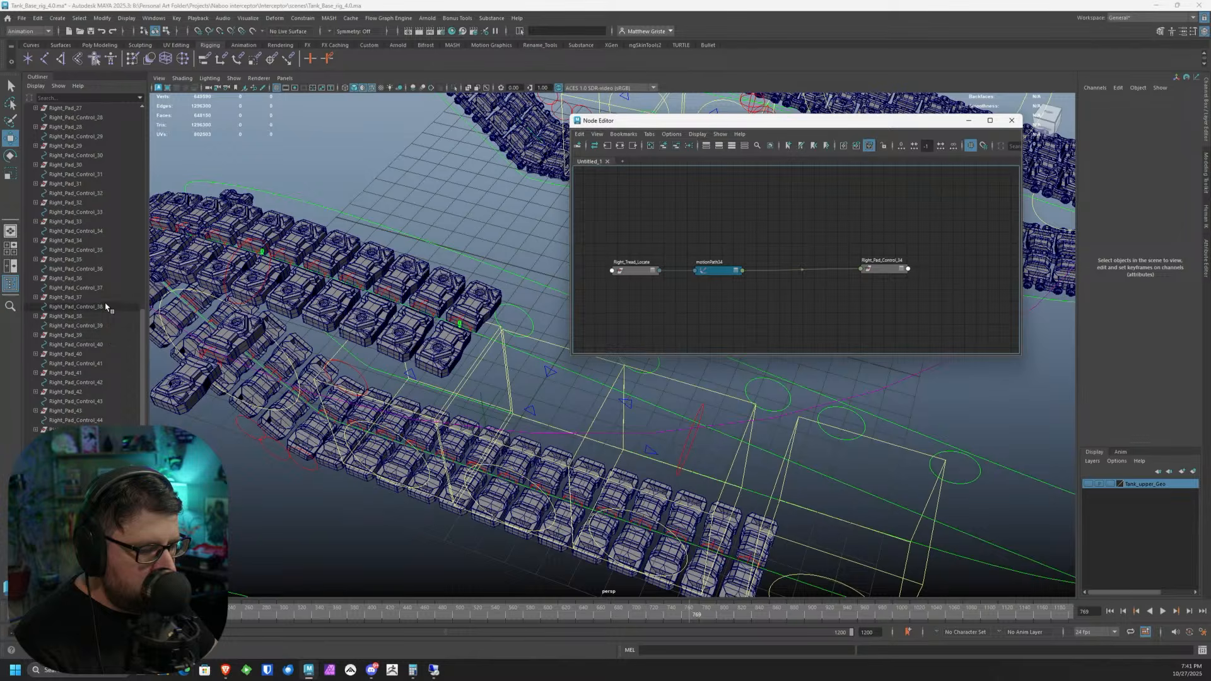
left_click(101, 231)
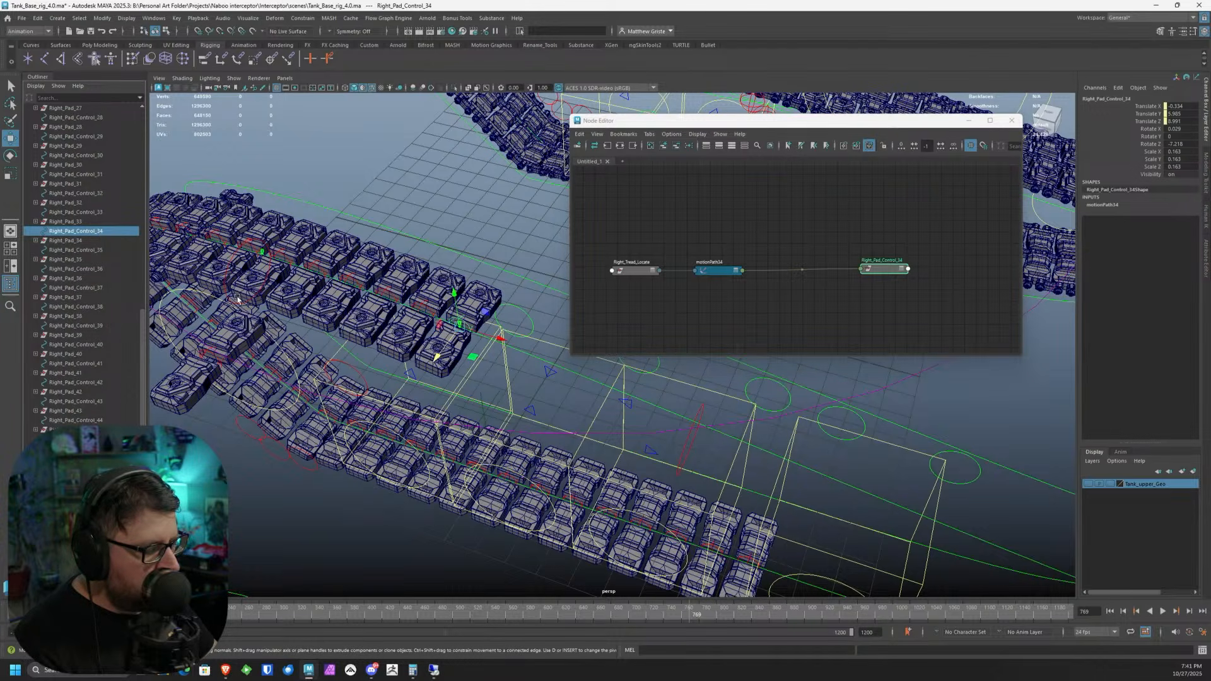
scroll(446, 258, "up", 2)
scroll(739, 269, "up", 2)
scroll(738, 269, "down", 1)
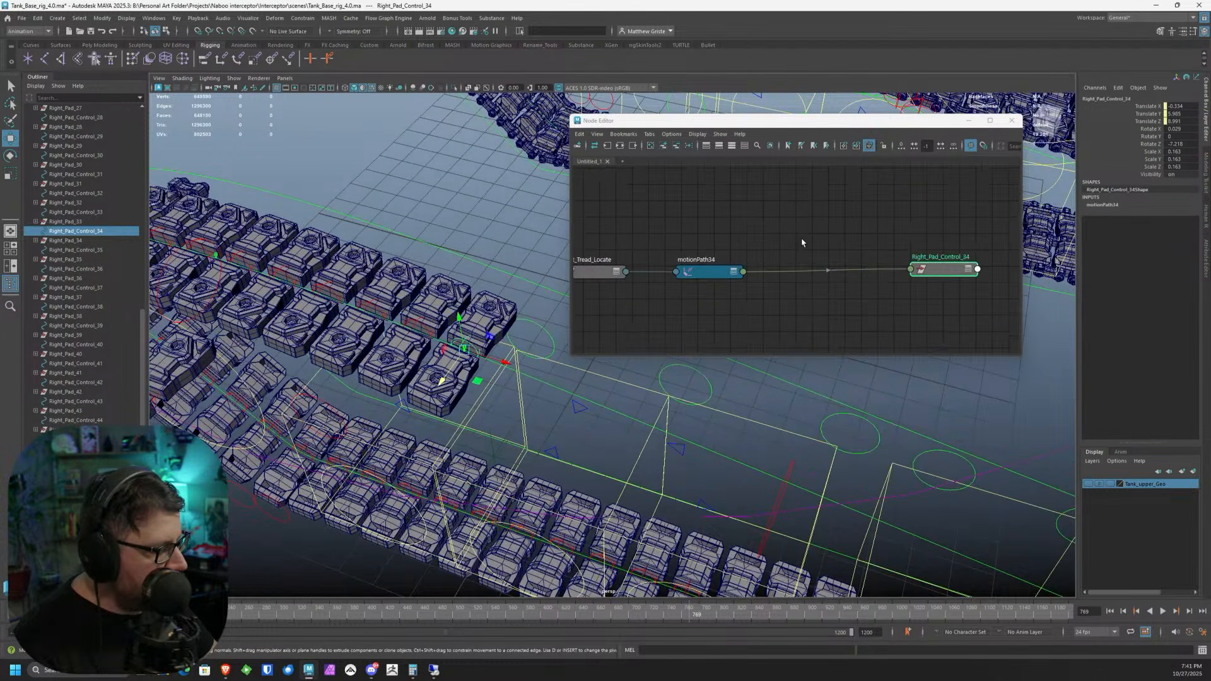
middle_click_drag(802, 239, 842, 239, "alt")
left_click_drag(973, 268, 865, 275)
scroll(861, 276, "up", 2)
scroll(776, 252, "down", 2)
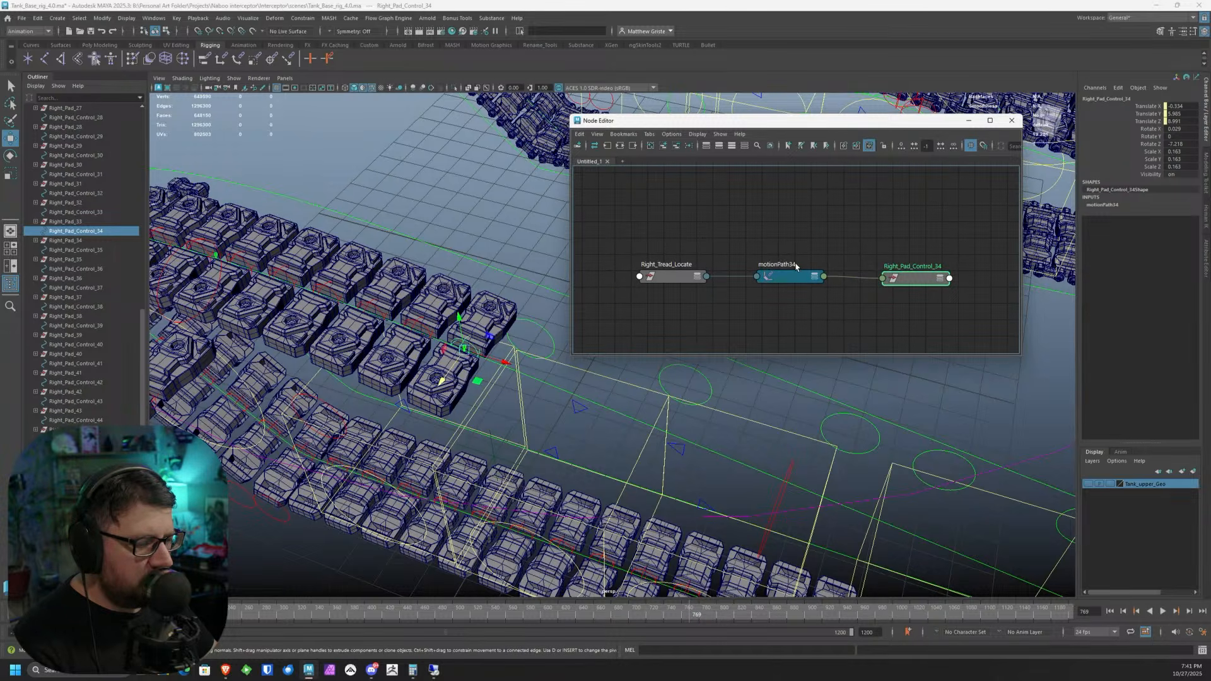
- Graph Right_Pad_Control_33 together with Right_Pad_Control_34 to compare their motion path connections
left_click(76, 212, "ctrl")
left_click(608, 145)
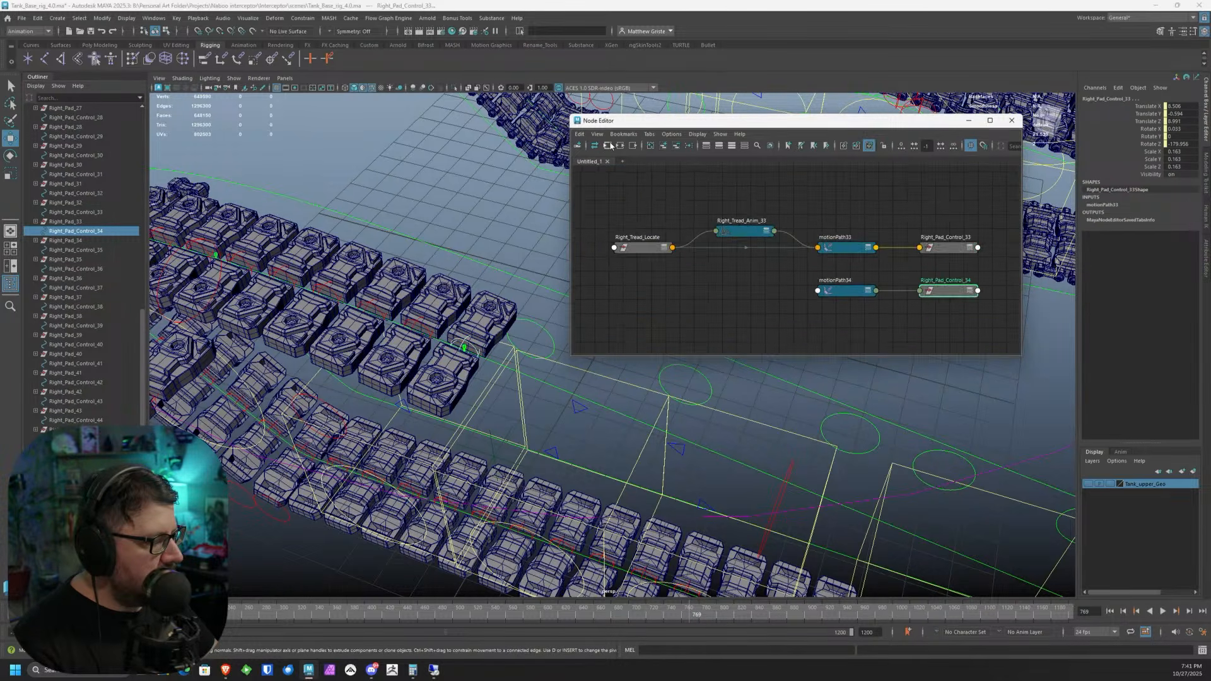
middle_click_drag(498, 381, 486, 370, "alt")
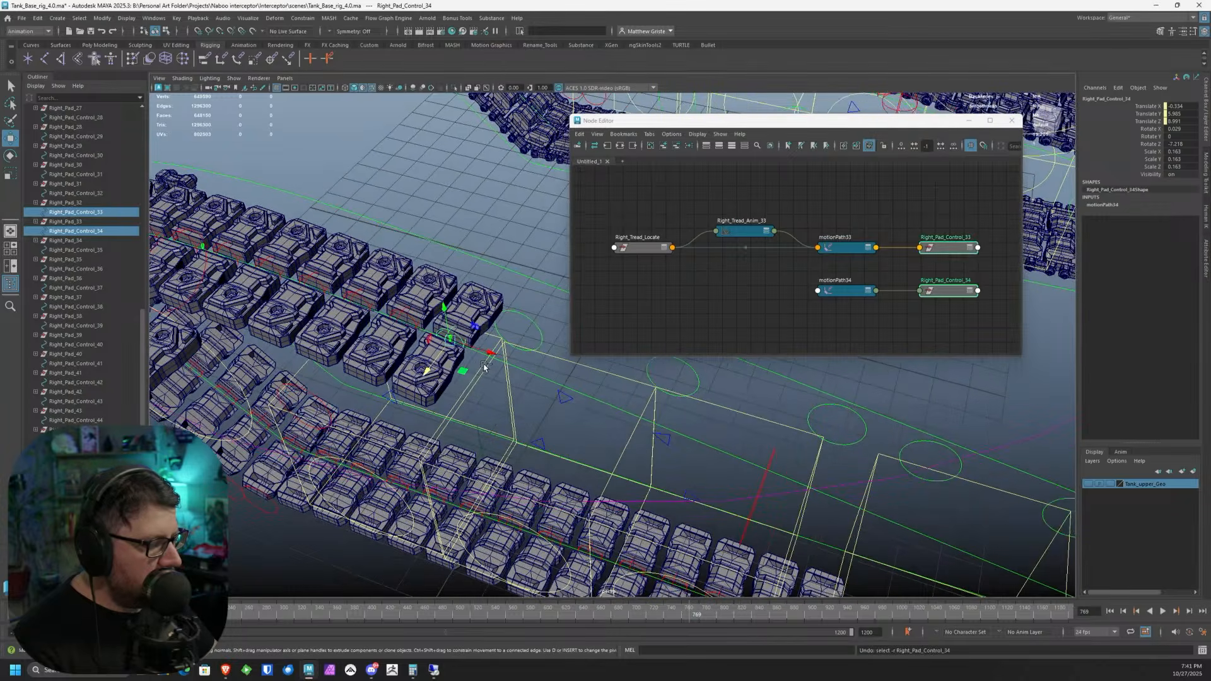
- Undo the node edits and the motion path attachment of Right_Pad_Control_34
left_click(484, 365)
scroll(468, 373, "down", 1)
left_click_drag(468, 373, 527, 400, "alt")
key("ctrl+z")
key("ctrl+z")
key("ctrl+z")
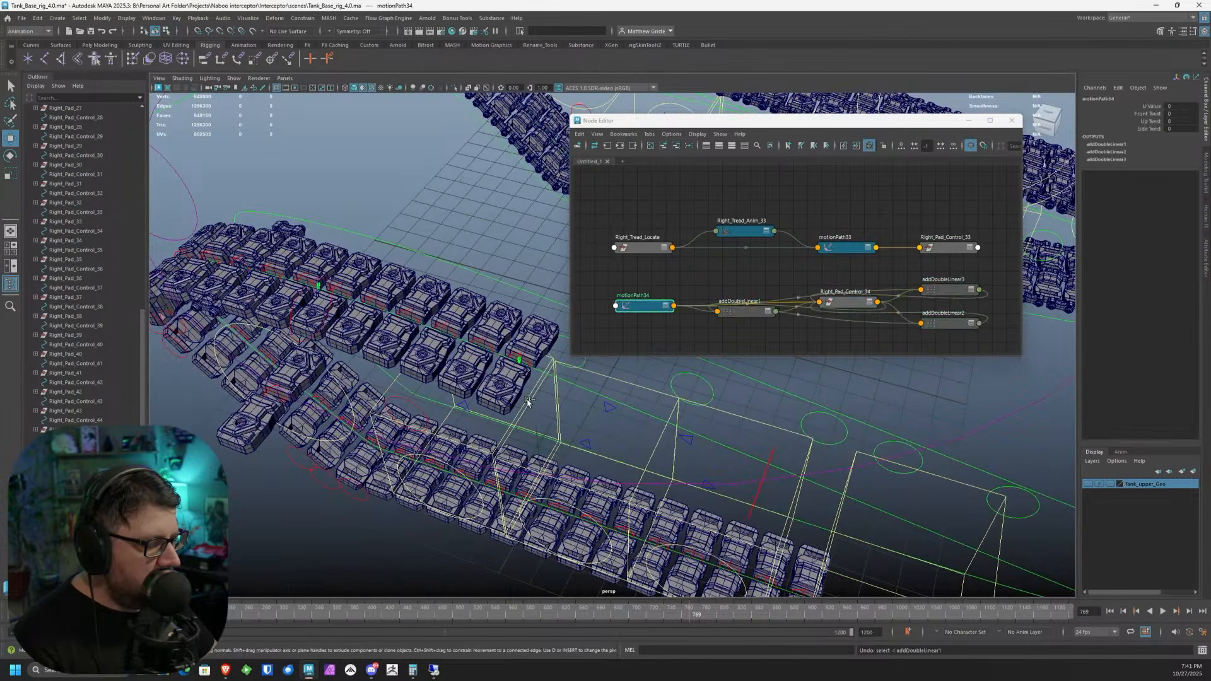
key("ctrl+z")
key("ctrl+z")
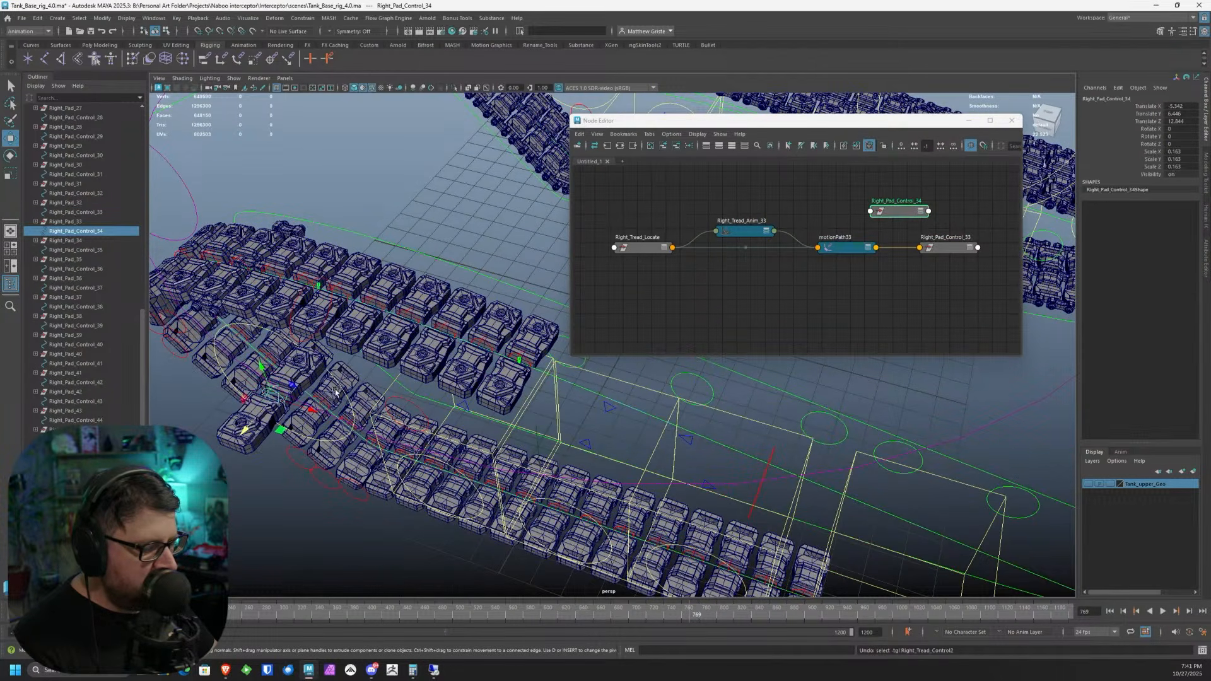
- Attach Right_Pad_Control_34 to the Right_Tread_Control2 curve again as its motion path
left_click(96, 230)
left_click(101, 213)
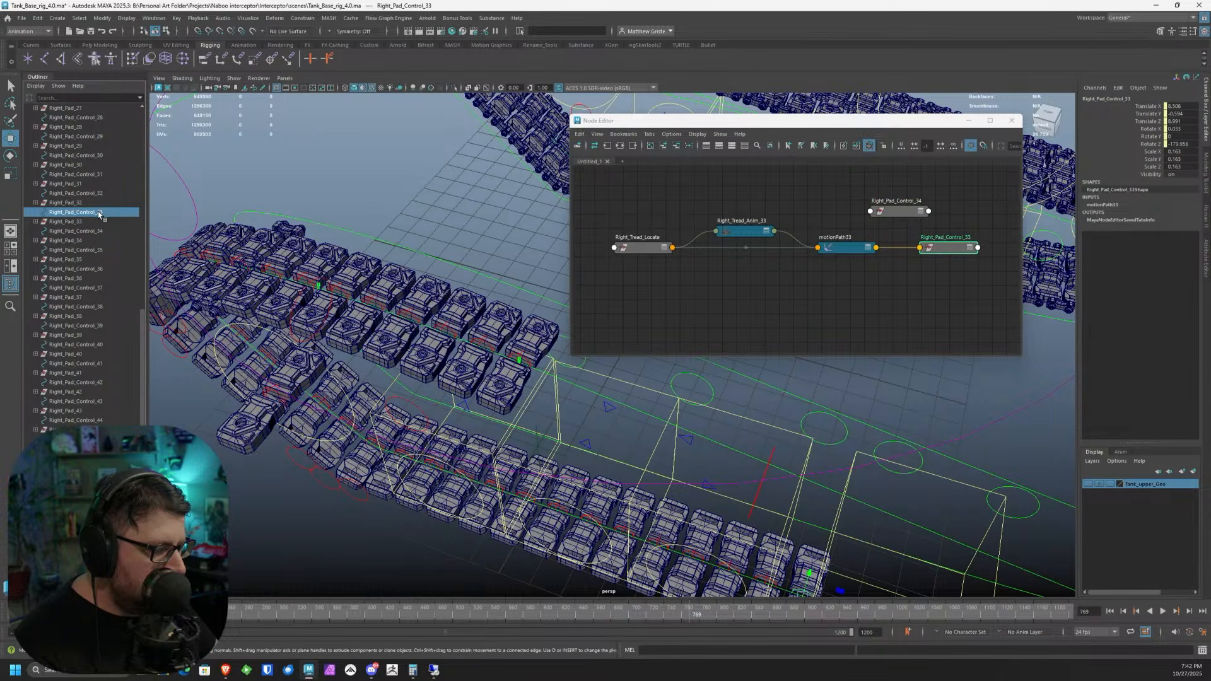
left_click_drag(436, 389, 372, 404, "alt")
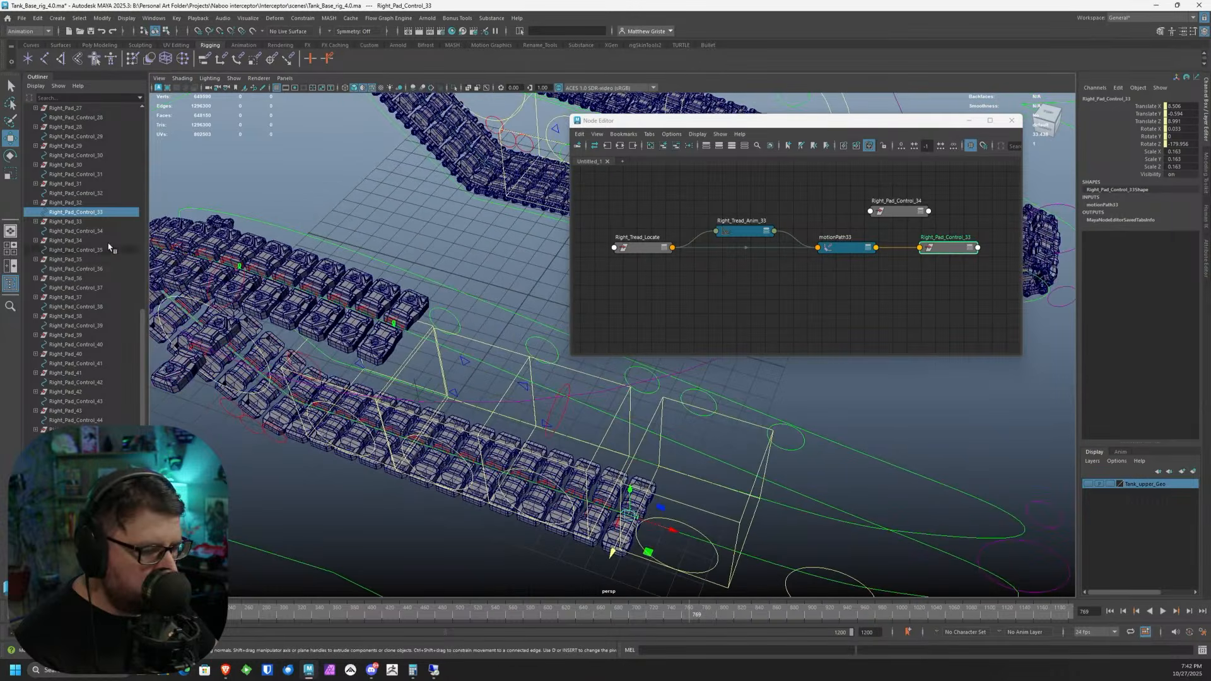
left_click(79, 231)
middle_click_drag(243, 347, 377, 384, "alt")
right_click_drag(377, 383, 535, 386, "alt")
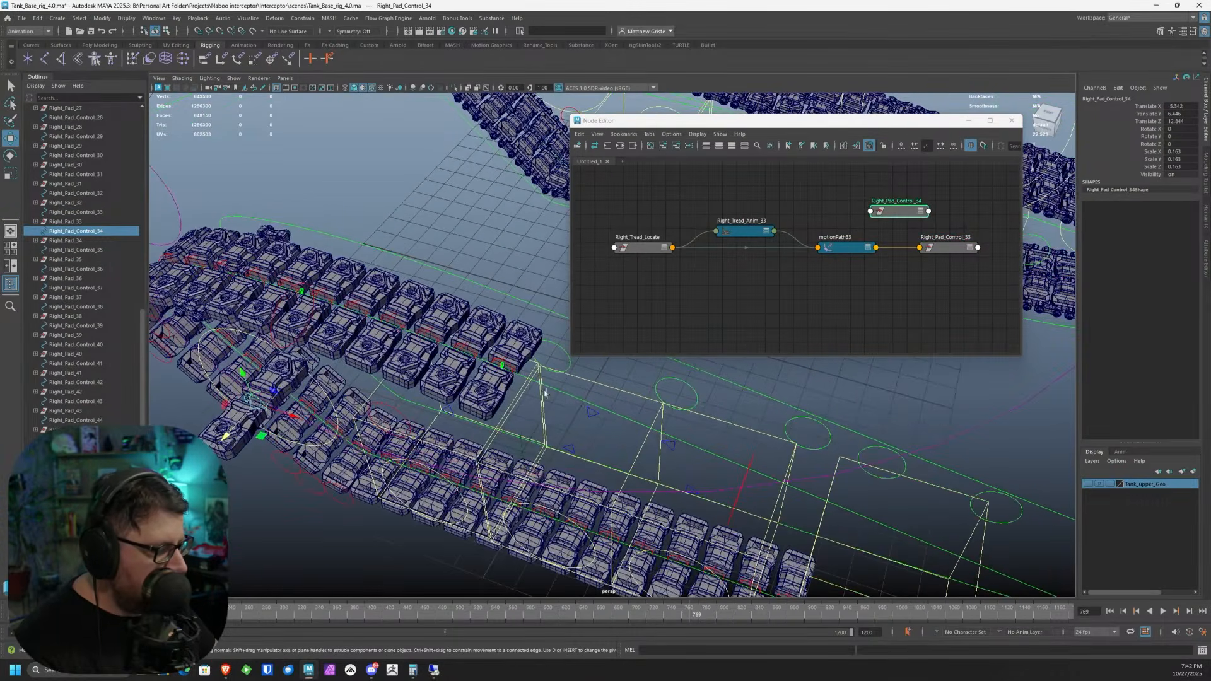
left_click(579, 398)
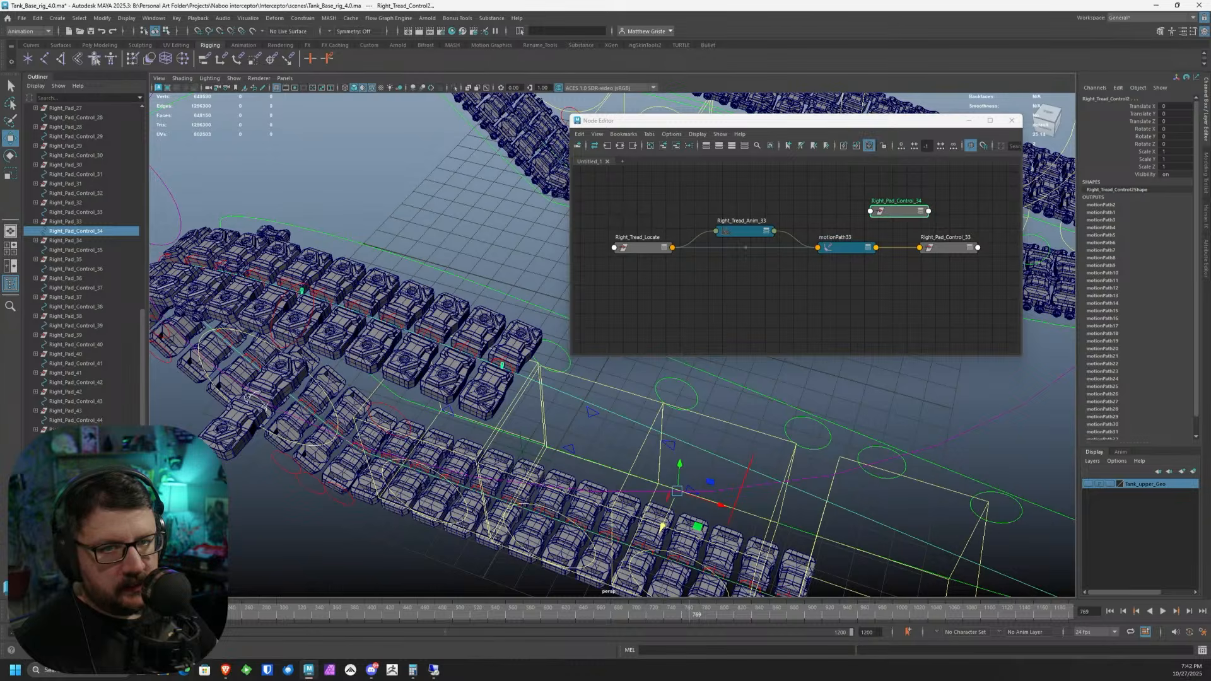
key("g")
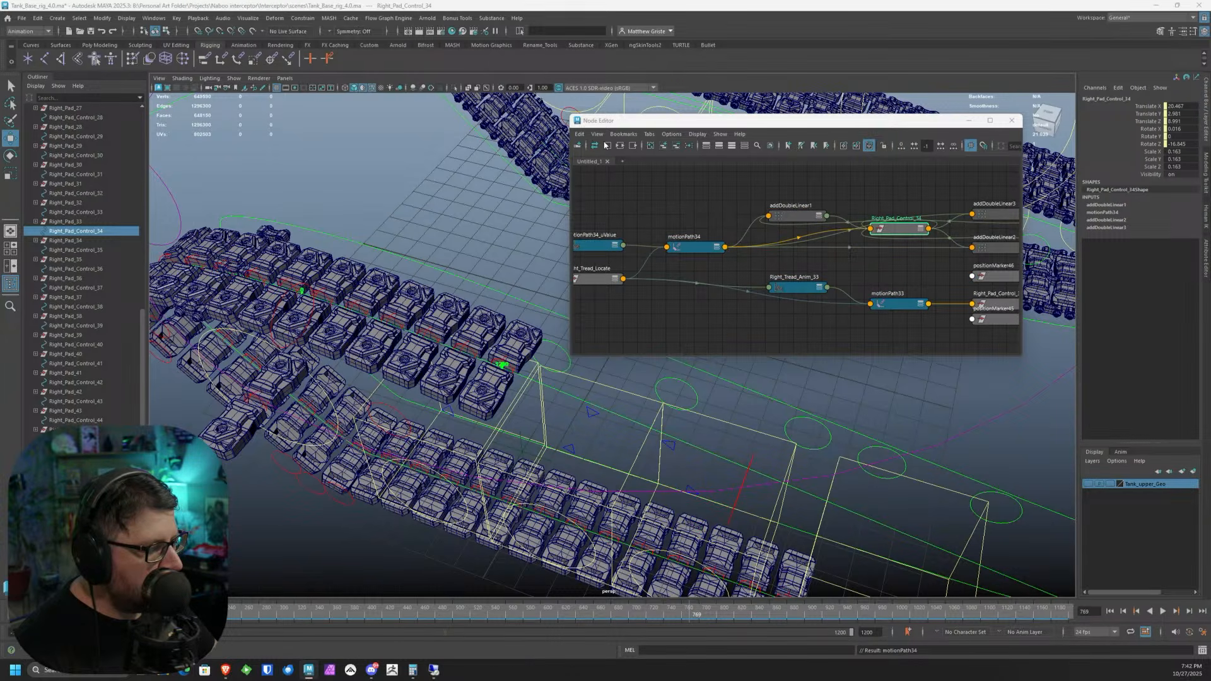
- Graph Right_Pad_Control_34's inputs and delete the addDoubleLinear nodes and the motionPath34_uValue animation node
left_click(620, 146)
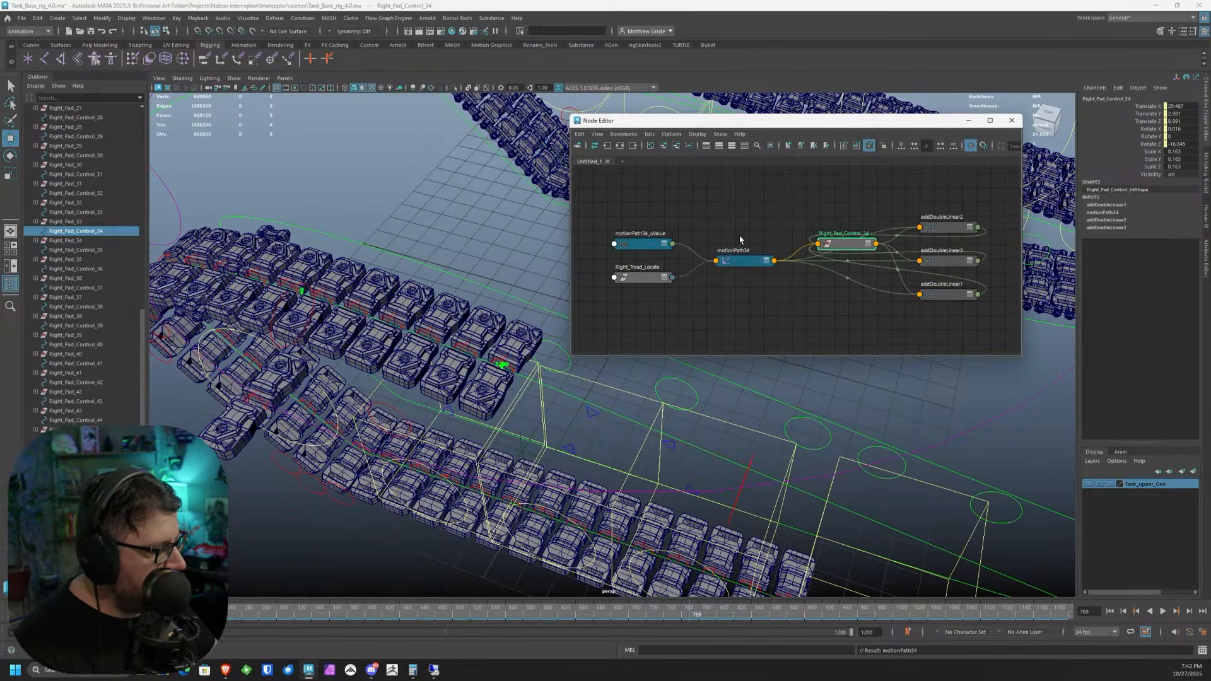
left_click_drag(932, 200, 956, 360)
key("Delete")
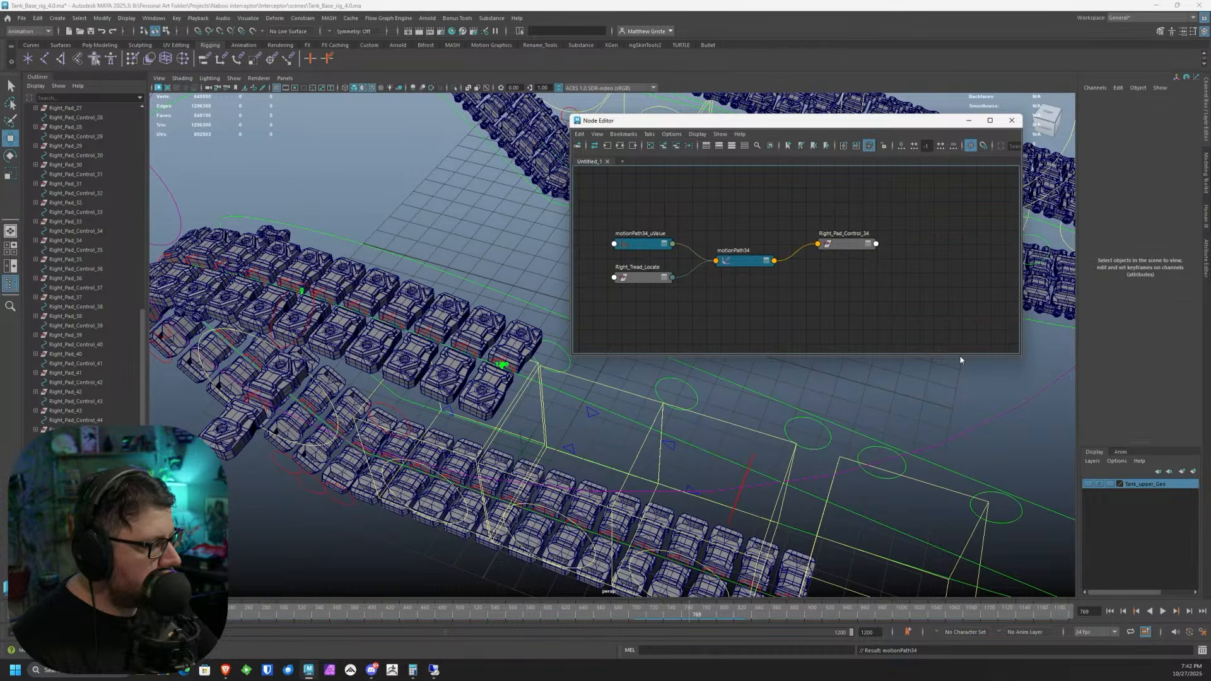
key("Delete")
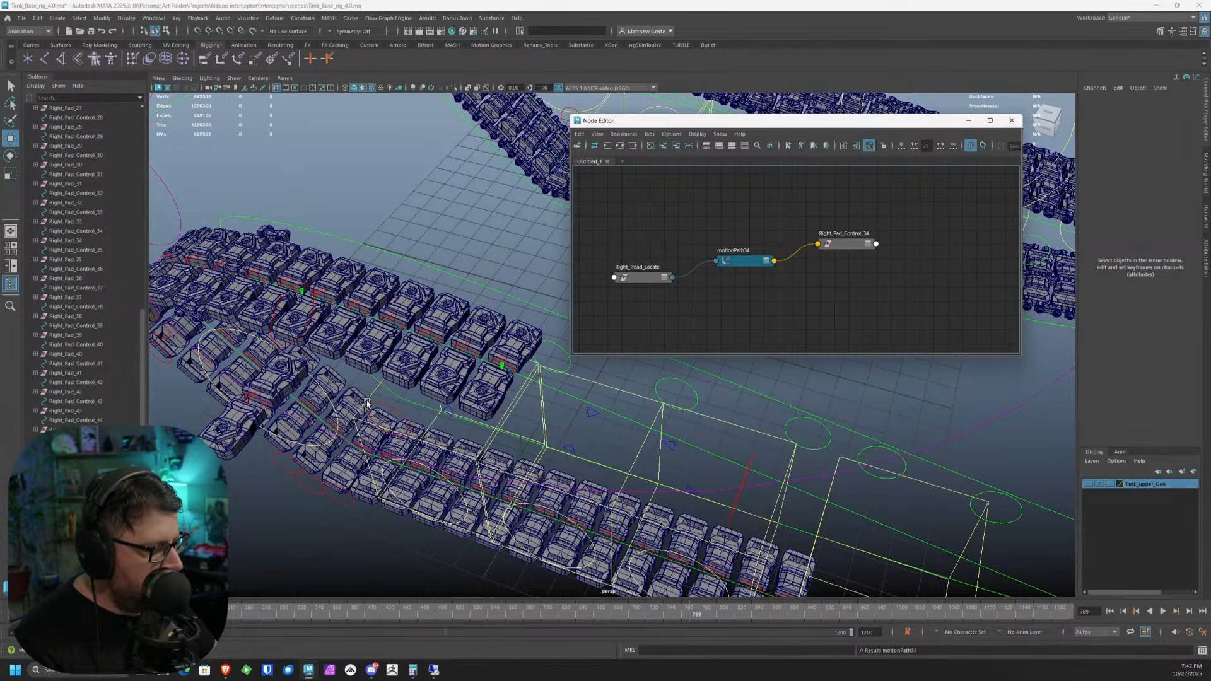
- Select pad control 34 at the far end of the tread curve and set its motionPath34 U Value to 0
middle_click_drag(943, 467, 673, 448, "alt")
middle_click_drag(914, 530, 862, 451, "alt")
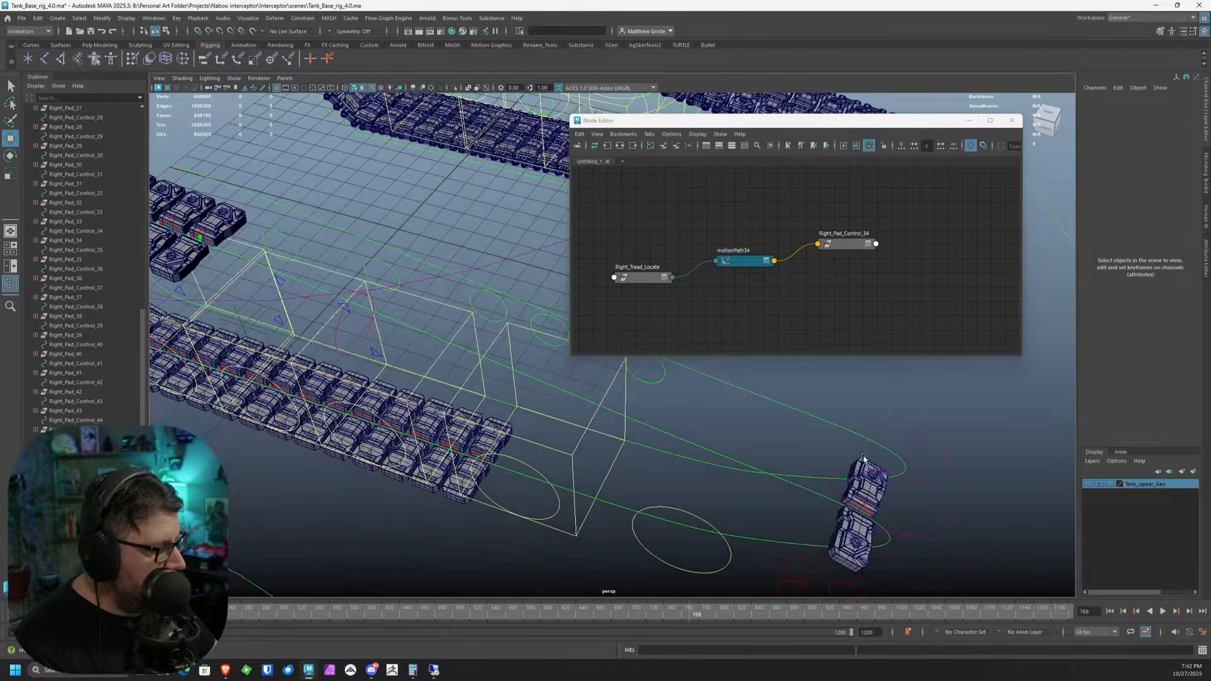
left_click(861, 516)
left_click(1129, 206)
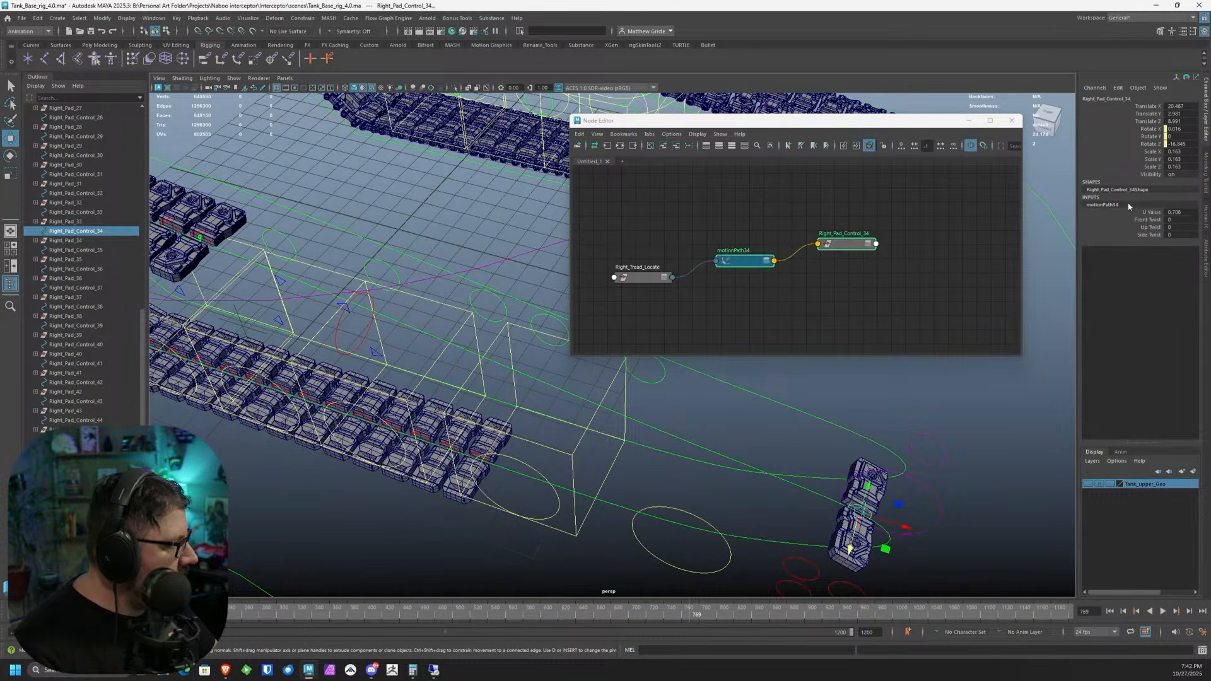
left_click(1183, 212)
type("0")
key("Return")
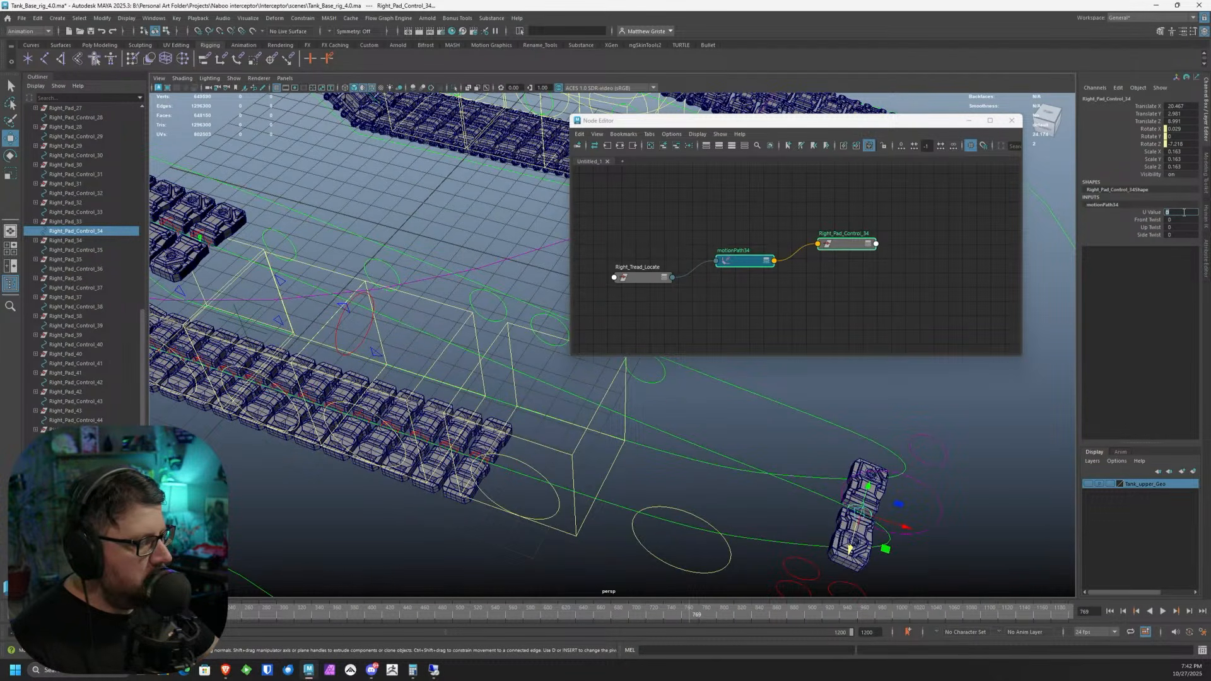
- Undo the U Value change and the removal of the U Value animation node
middle_click_drag(948, 530, 859, 484, "alt")
left_click(876, 486)
left_click_drag(908, 497, 869, 491, "alt")
key("ctrl+z")
key("ctrl+z")
key("ctrl+z")
key("ctrl+z")
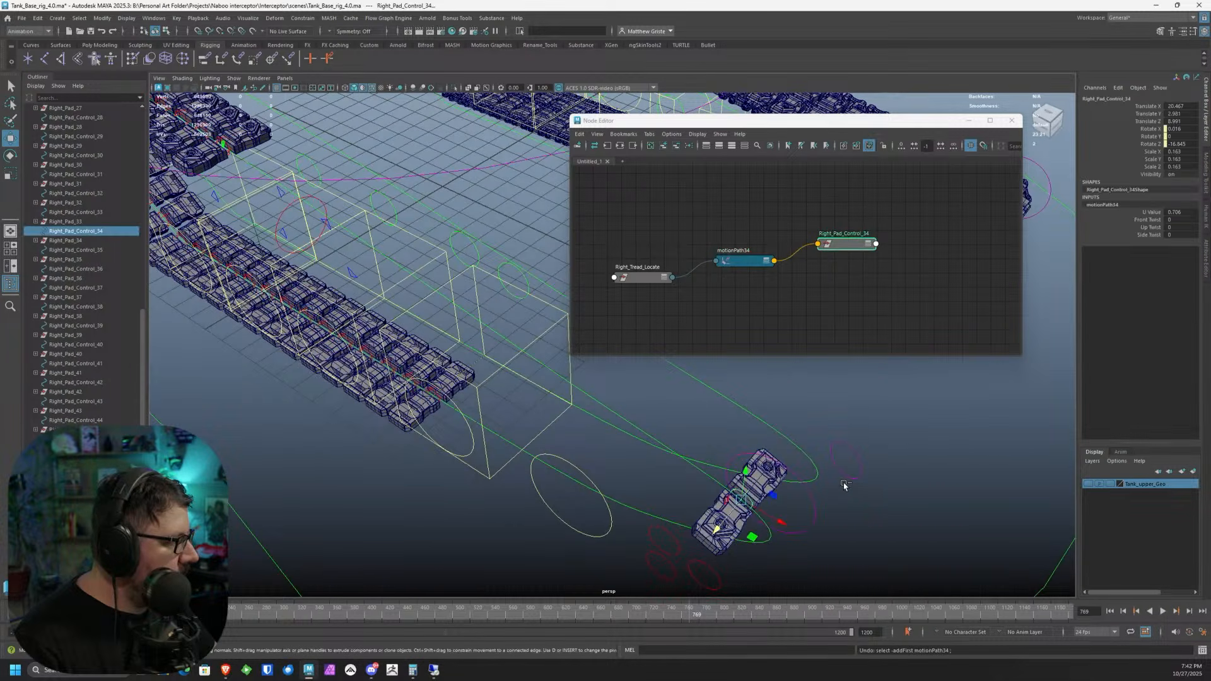
- Delete the animation on motionPath34's U Value and set the U Value to 0
left_click(749, 497)
left_click(1189, 211)
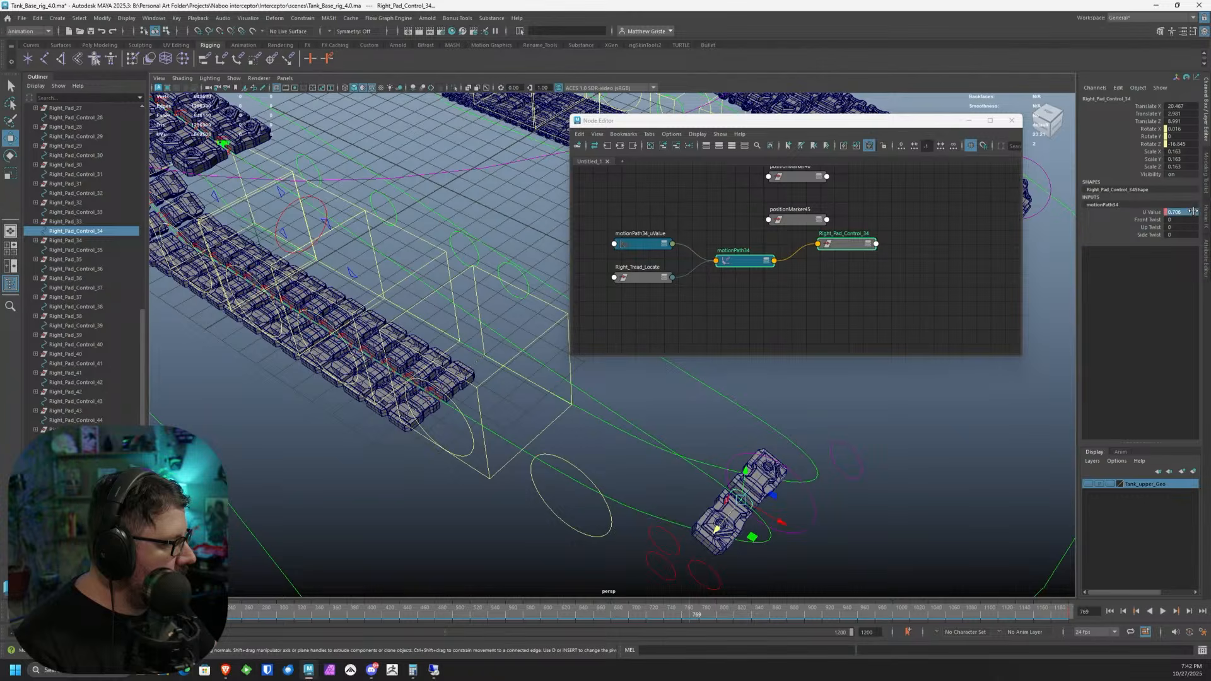
left_click(1145, 214)
right_click(1145, 214)
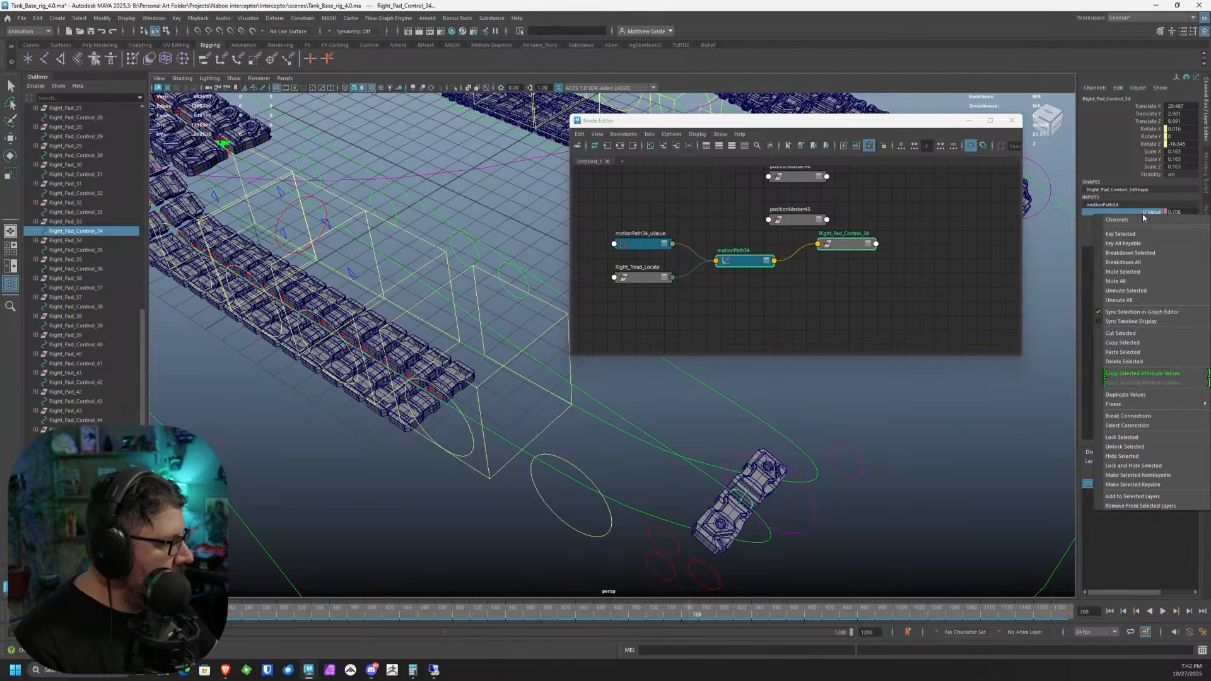
left_click(1124, 362)
left_click(1185, 211)
type("0")
left_click_drag(793, 422, 638, 379, "alt")
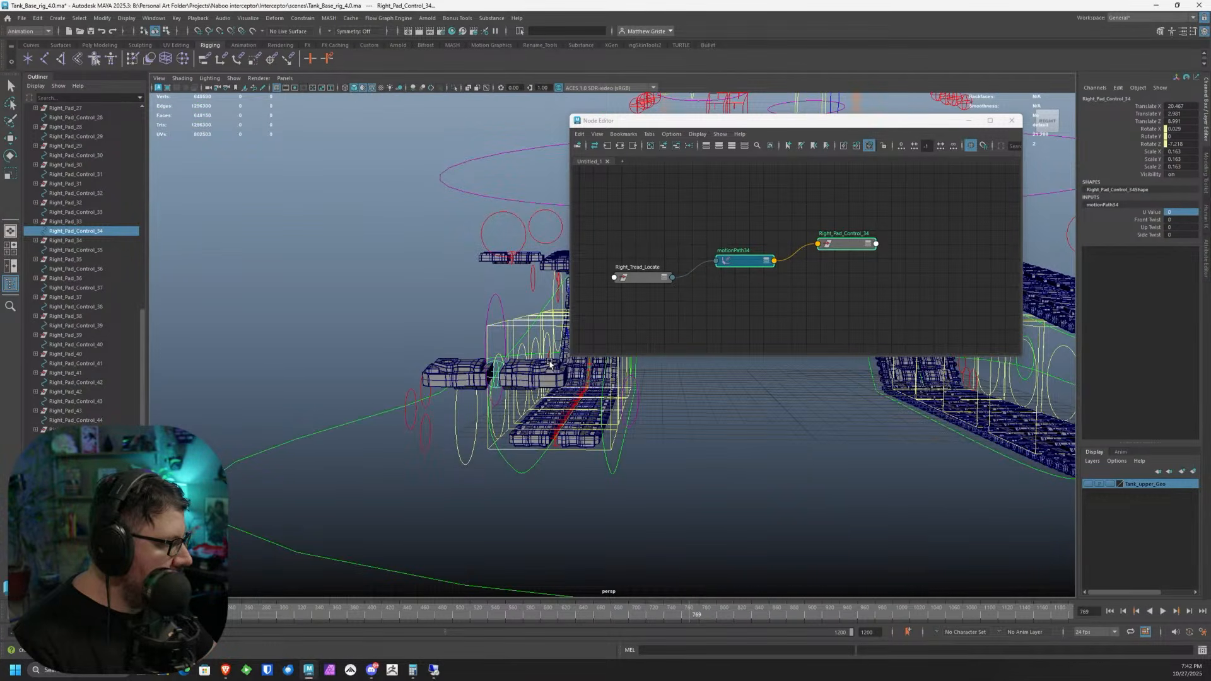
middle_click_drag(546, 364, 534, 410, "alt")
- Undo the U Value edits, the node deletions and the repeated motion path attachment of Right_Pad_Control_34
key("ctrl+z")
key("ctrl+z")
key("ctrl+z")
key("ctrl+z")
key("ctrl+z")
key("ctrl+z")
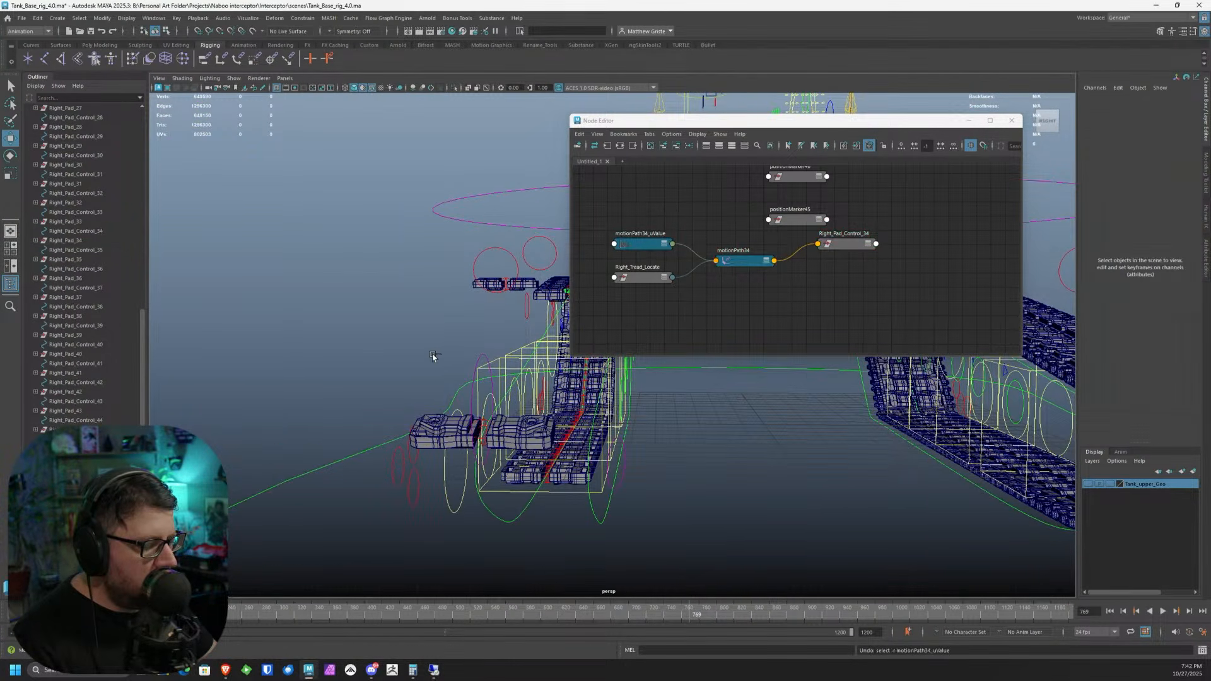
key("ctrl+z")
key("ctrl+z")
key("ctrl+z")
key("ctrl+z")
key("ctrl+z")
left_click_drag(391, 325, 519, 368, "alt")
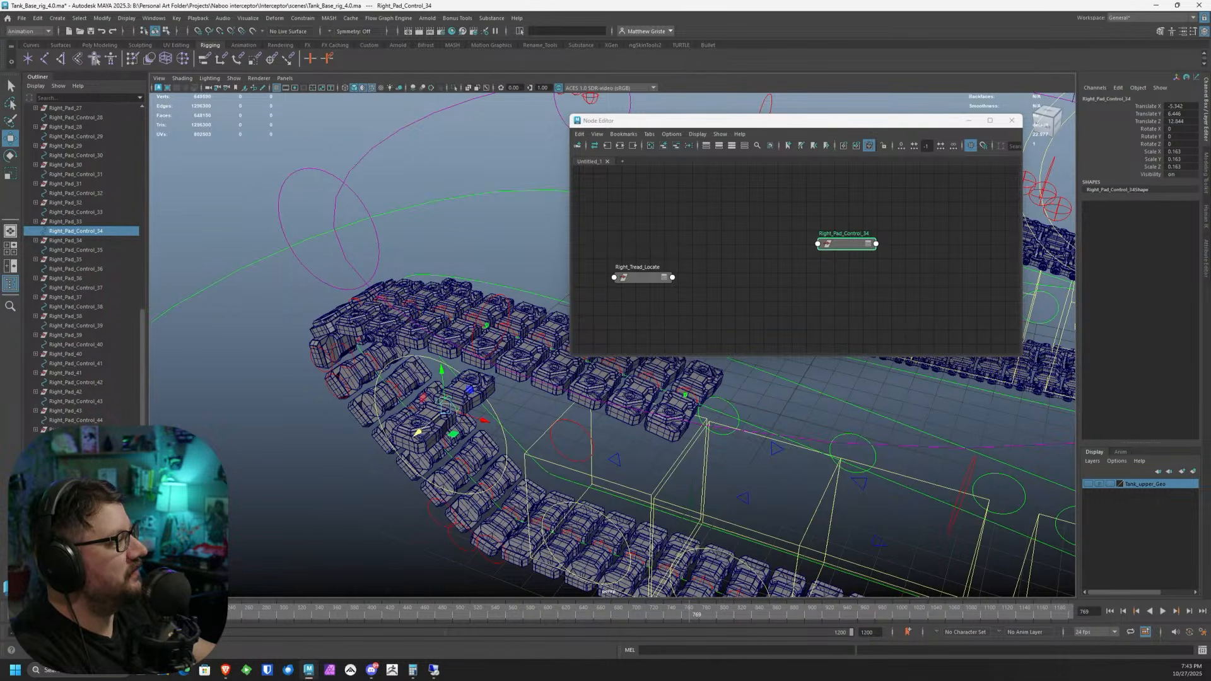
- Reattach Right_Pad_Control_34 to the Right_Tread_Control2 curve as its motion path and graph its input connections
left_click_drag(832, 483, 532, 406, "alt")
left_click(497, 370)
left_click(620, 145)
left_click_drag(443, 227, 674, 442, "alt")
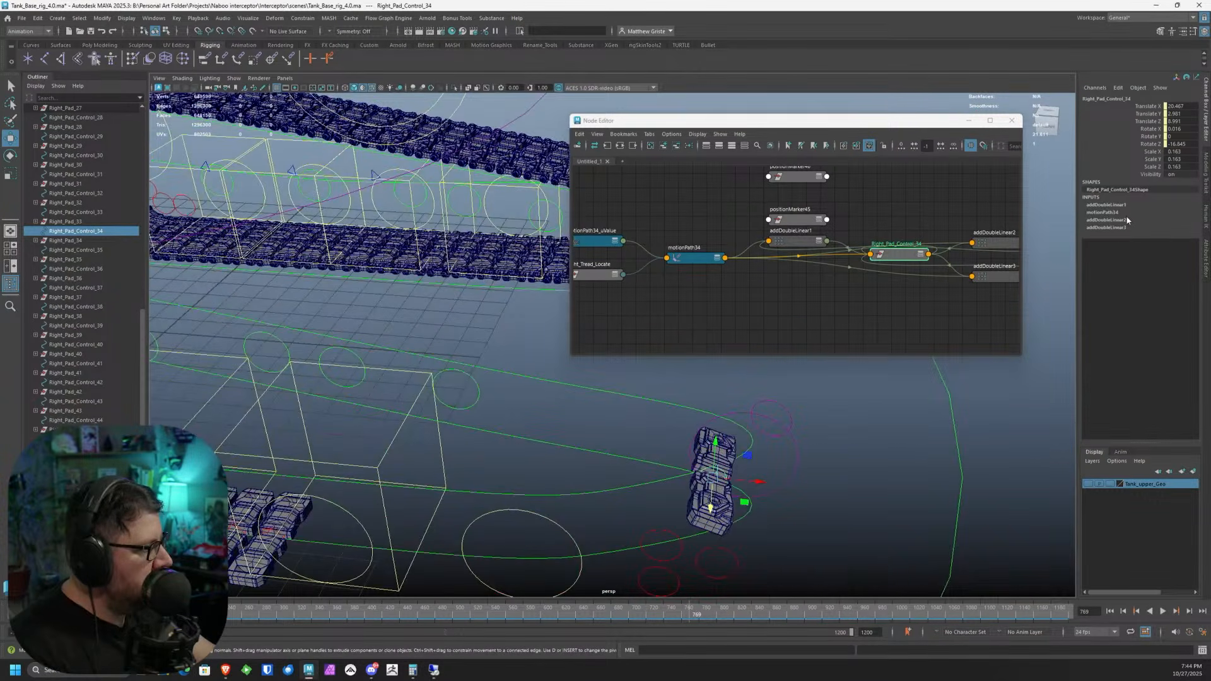
- Delete the animation on motionPath34's U Value and set the U Value to 0
left_click(1097, 214)
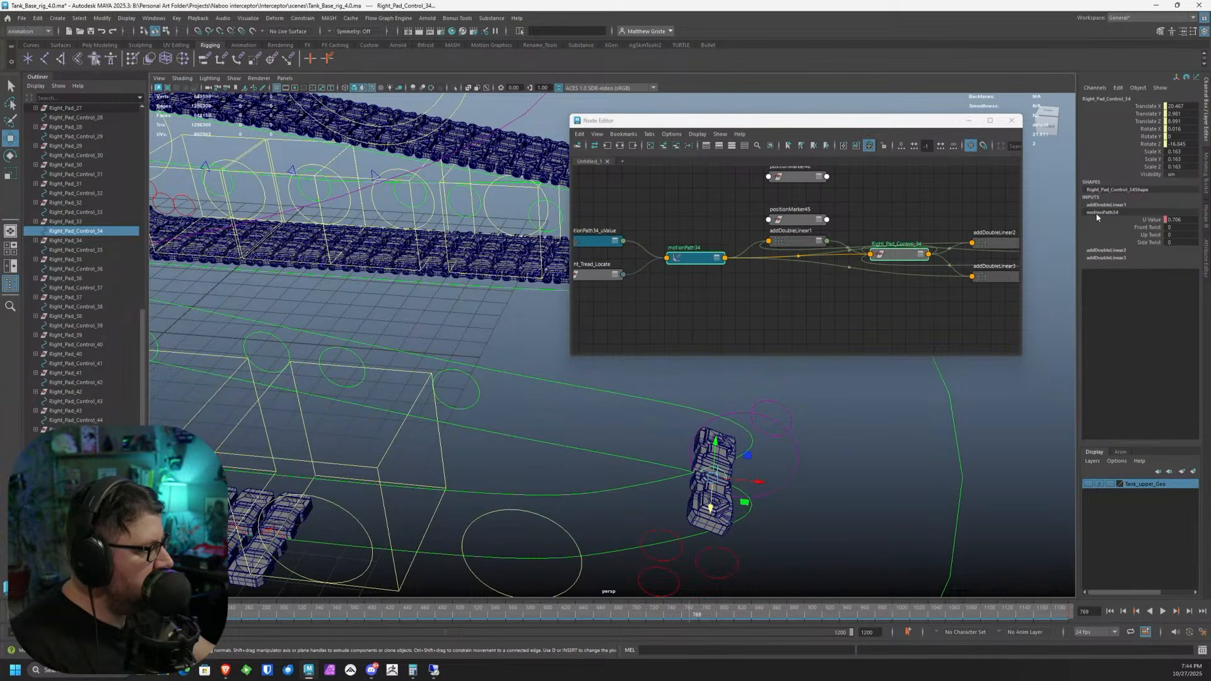
left_click(1154, 219)
right_click(1156, 220)
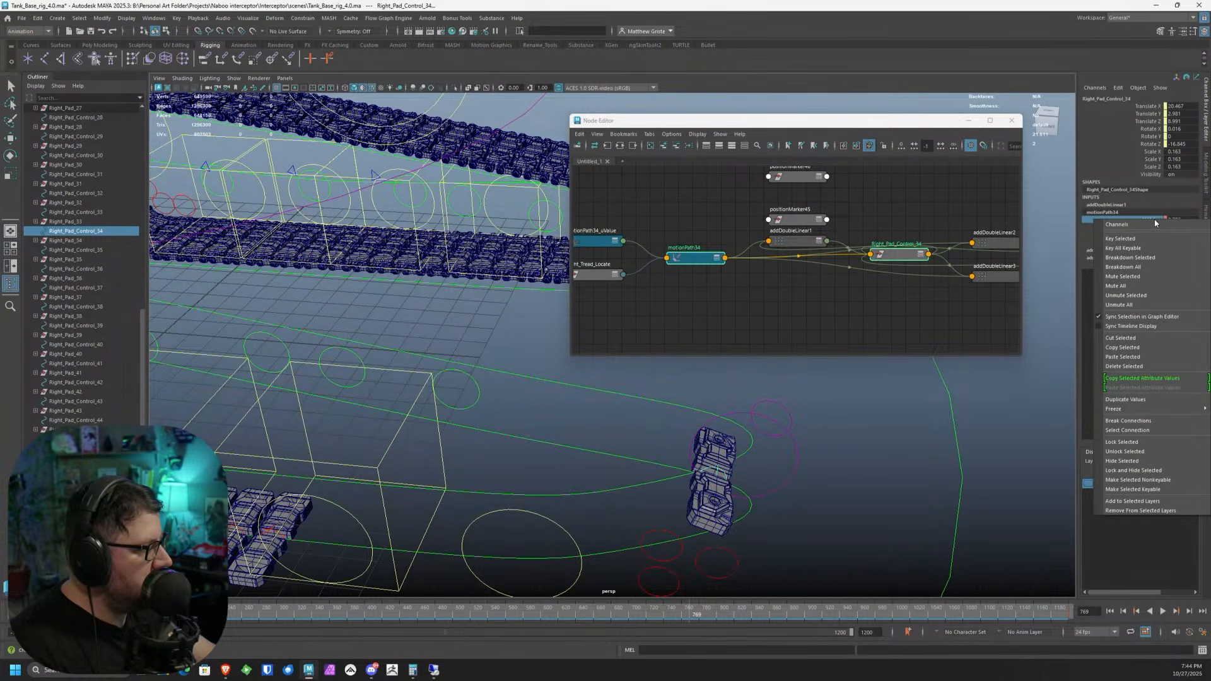
left_click(1139, 366)
double_click(1188, 219)
type("0")
key("Return")
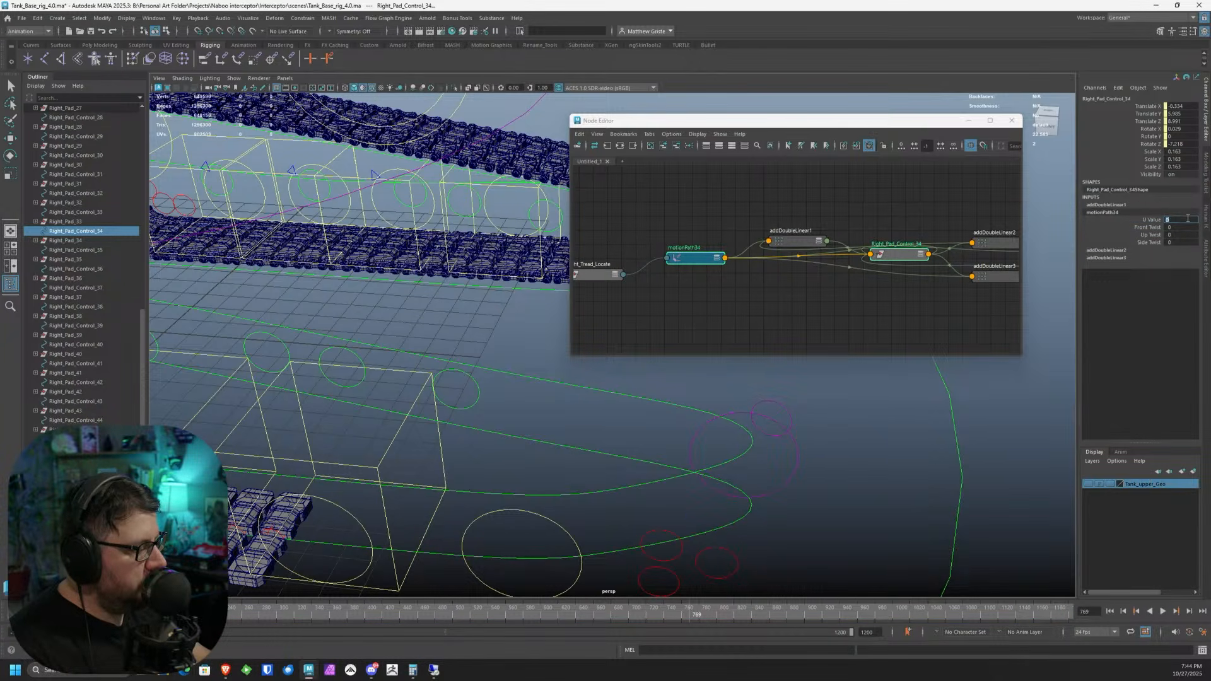
- Graph the input connections of Right_Pad_Control_34 and delete its three addDoubleLinear nodes
middle_click_drag(353, 384, 795, 369, "alt")
left_click(605, 145)
left_click(606, 146)
key("w")
left_click(805, 244)
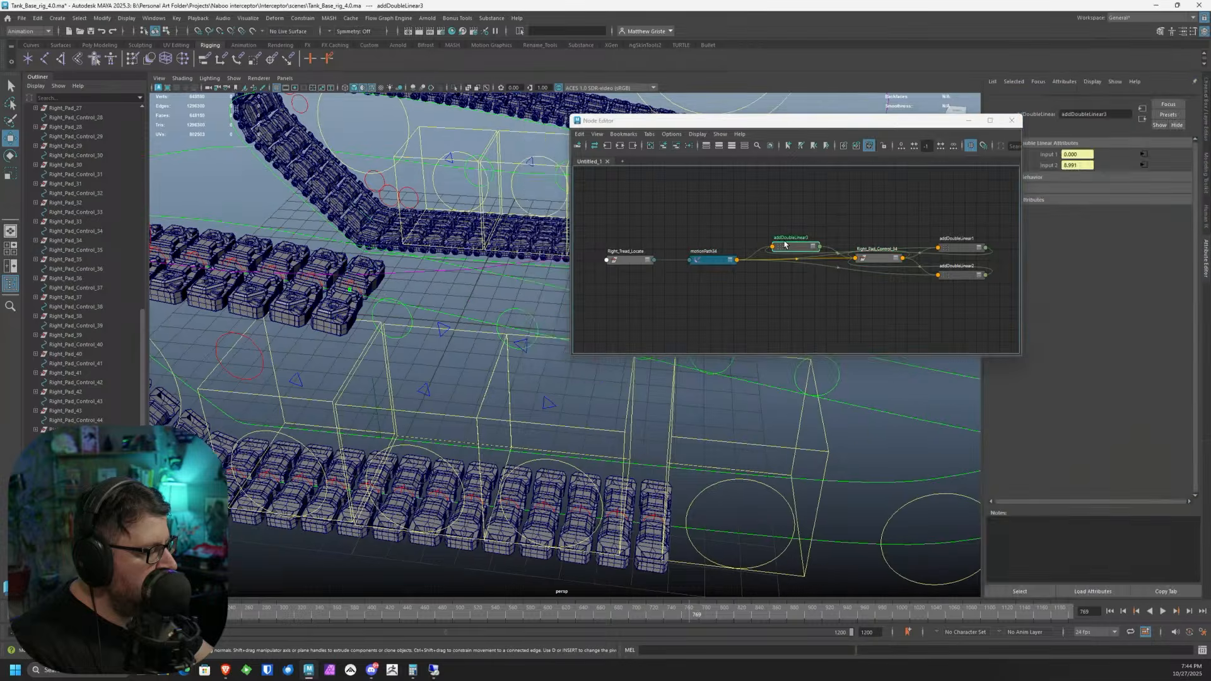
left_click_drag(806, 244, 969, 209)
left_click_drag(951, 305, 946, 205)
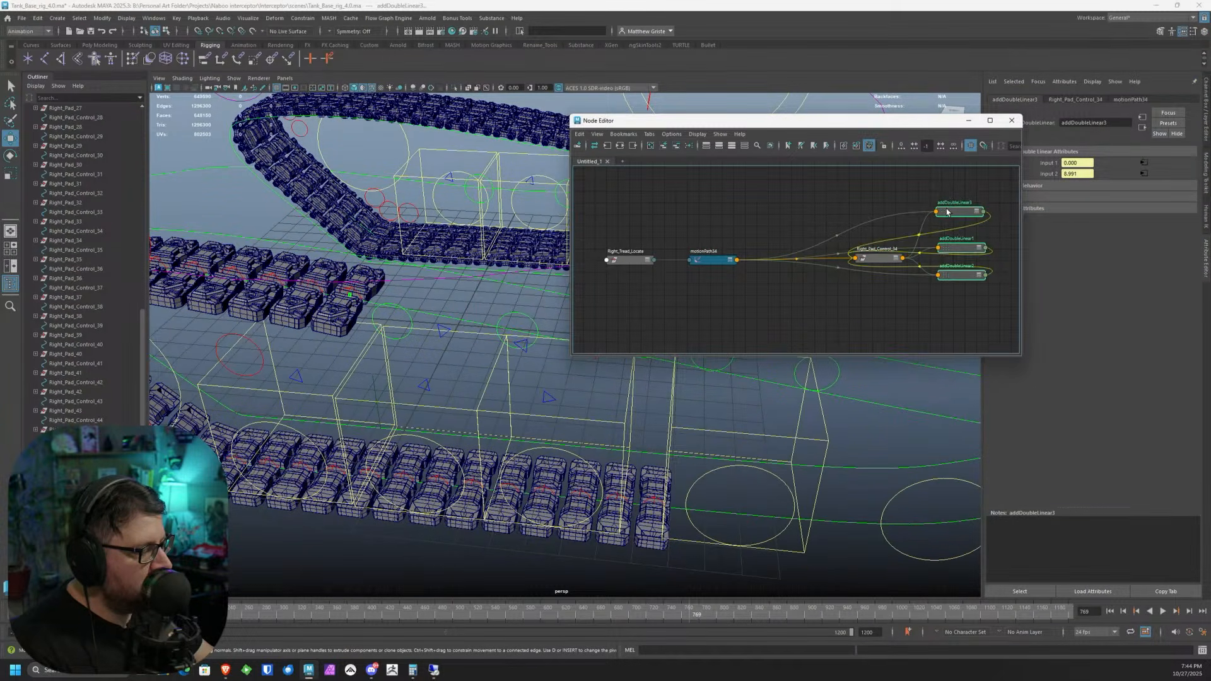
key("Delete")
- Connect motionPath34's All Coordinates output directly to the Translate input of Right_Pad_Control_34
left_click(738, 261)
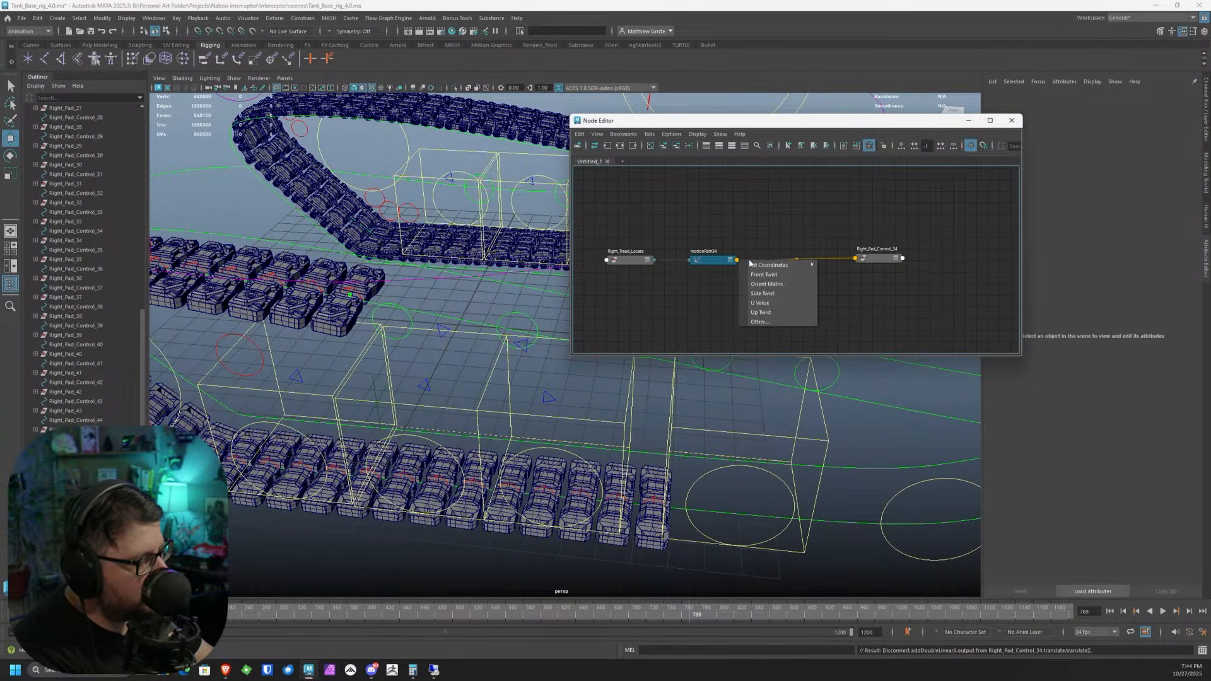
left_click(834, 265)
left_click(856, 260)
left_click(878, 275)
scroll(736, 283, "down", 2)
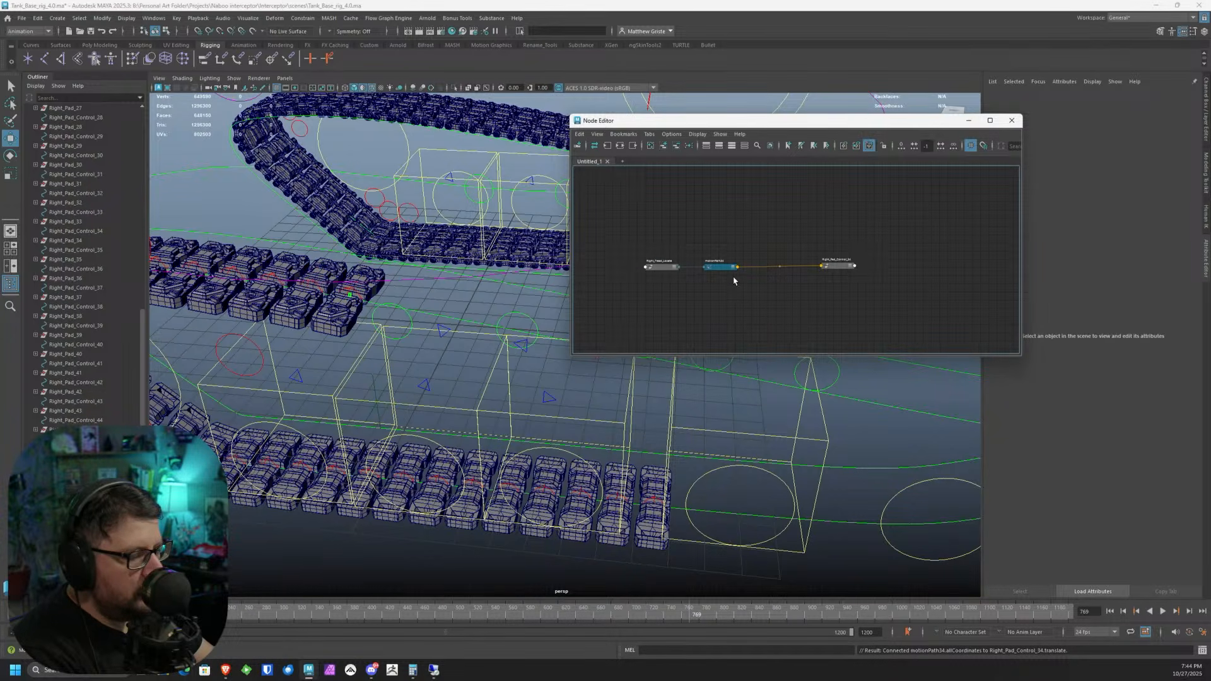
scroll(805, 268, "up", 5)
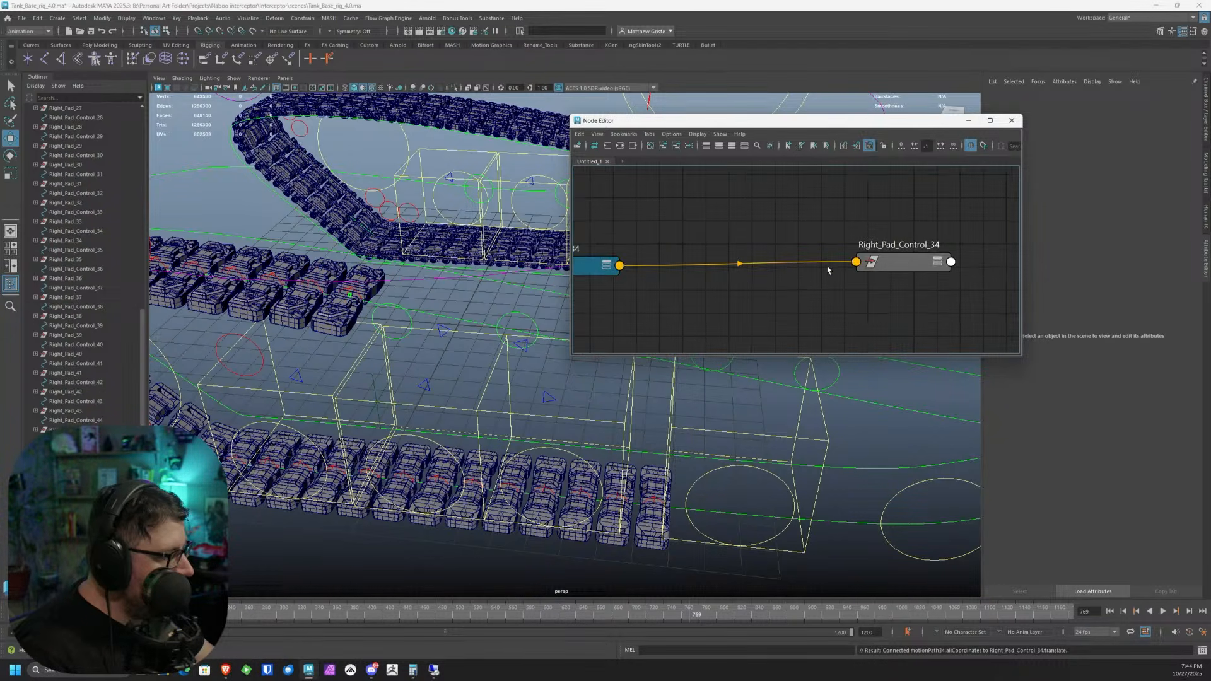
scroll(834, 268, "down", 3)
- Graph the inputs of Right_Pad_Control_33 and Right_Pad_Control_34 together and duplicate the Right_Tread_Anim_33 node, placing the copy below motionPath34's incoming connection
left_click(95, 231)
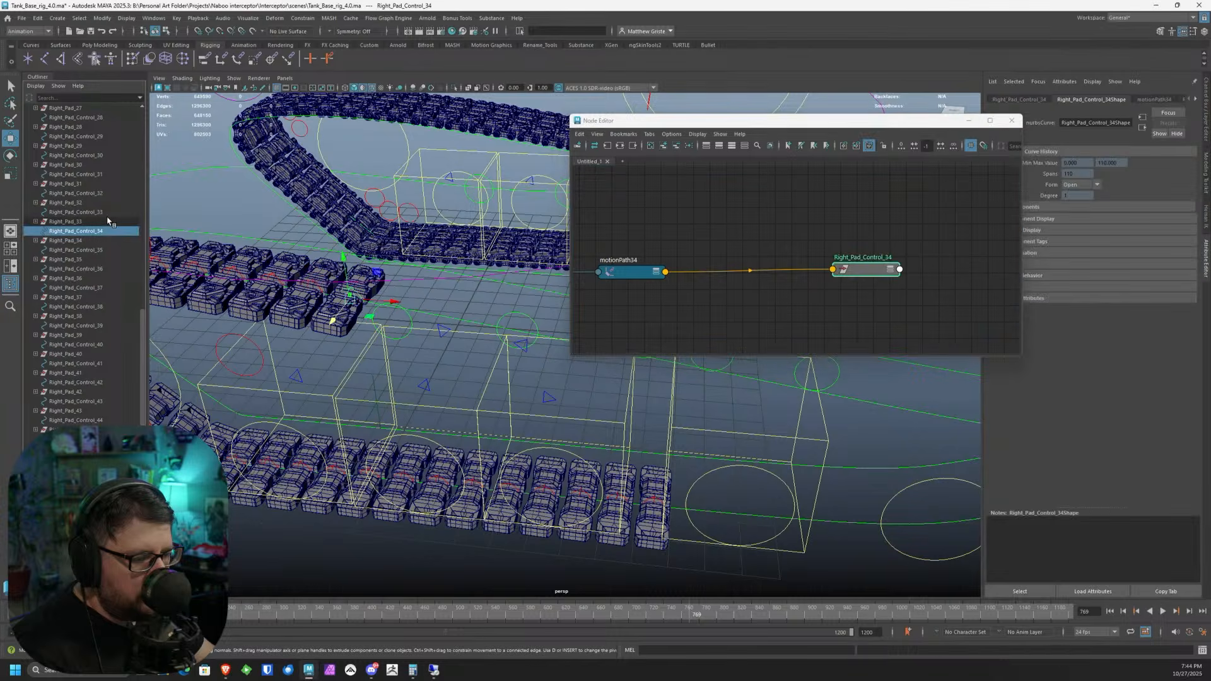
left_click(100, 212, "ctrl")
left_click(608, 145)
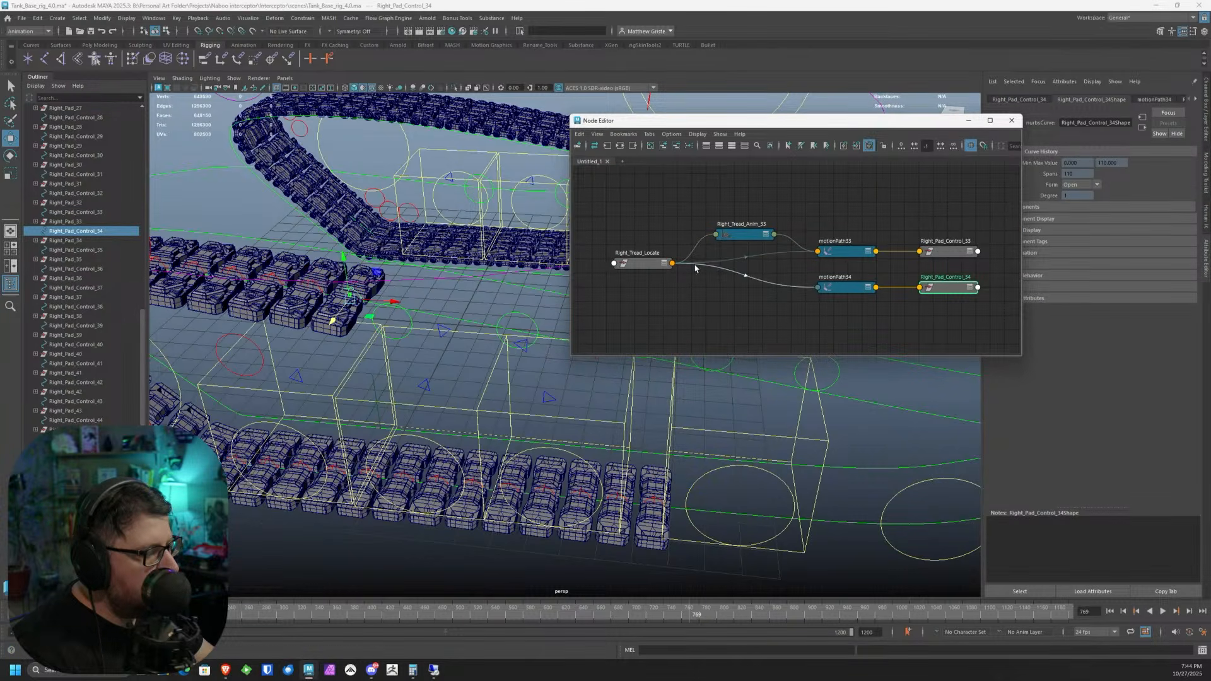
scroll(695, 267, "up", 2)
middle_click_drag(828, 299, 784, 275, "alt")
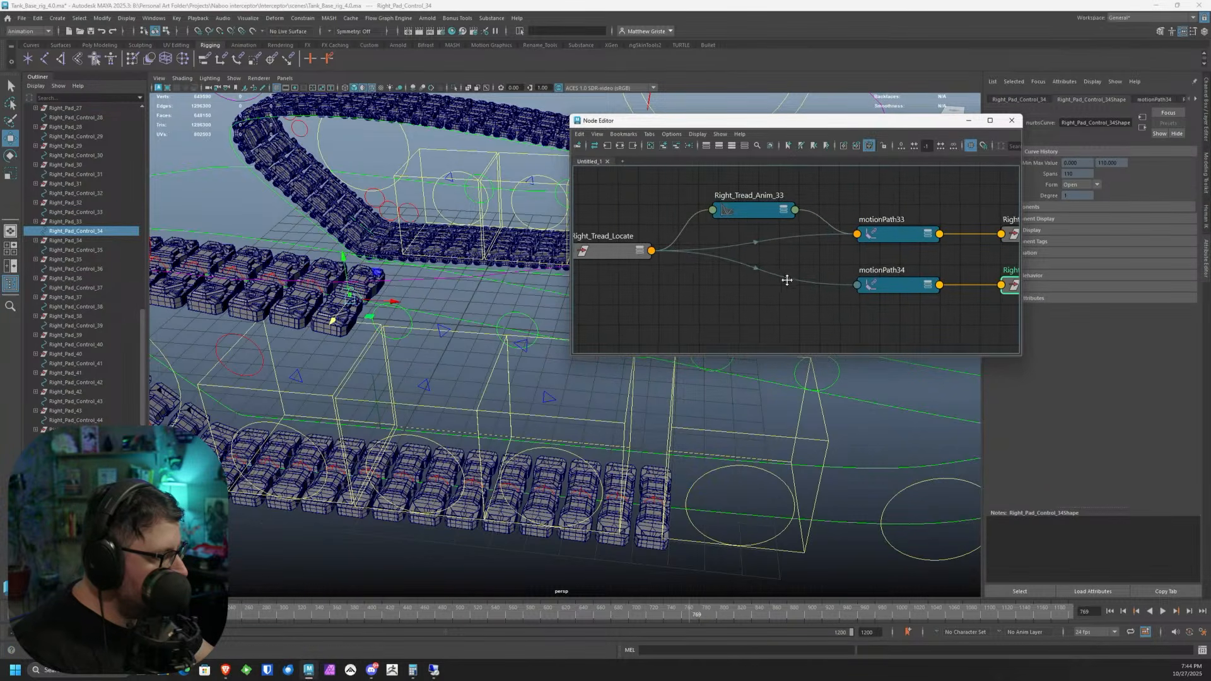
left_click(746, 211)
key("ctrl+d")
left_click_drag(740, 296, 732, 309)
left_click(652, 252)
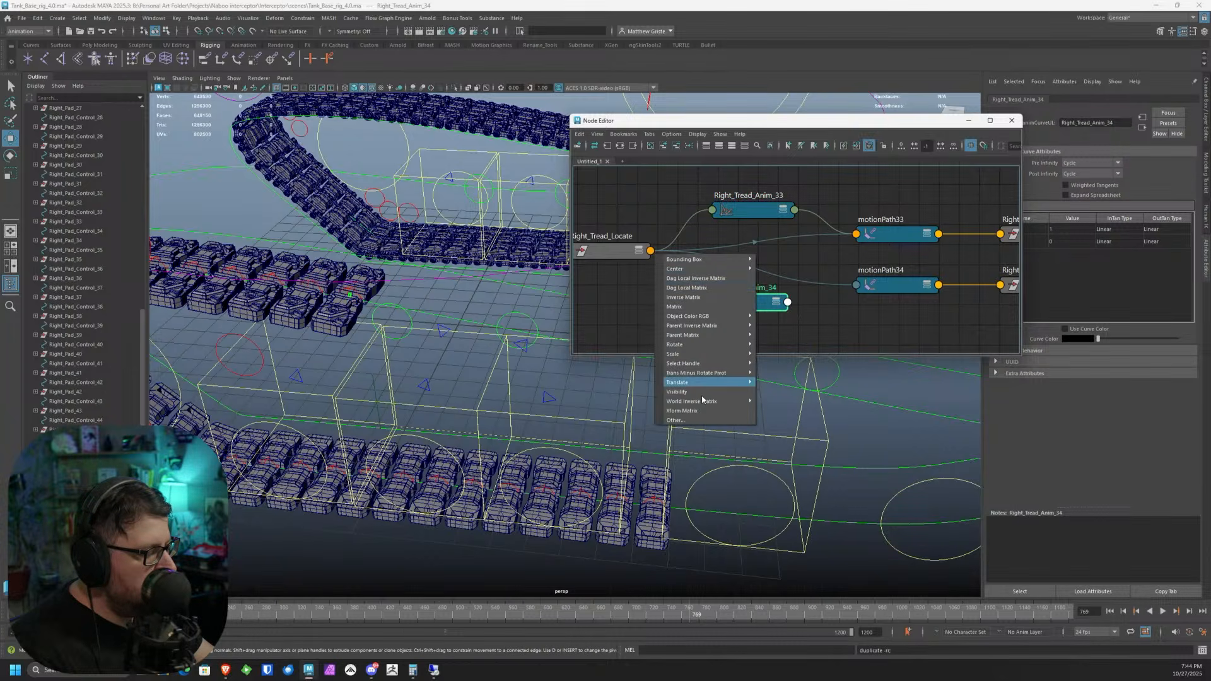
left_click(696, 421)
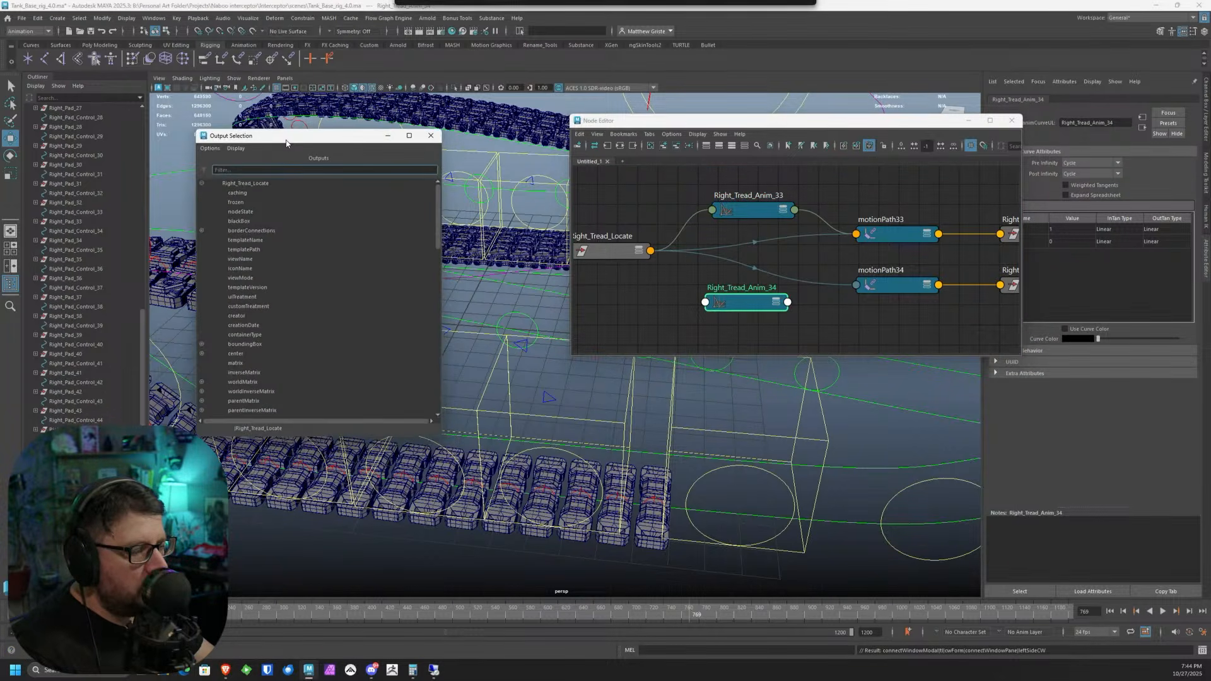
scroll(284, 376, "down", 10)
left_click(230, 404)
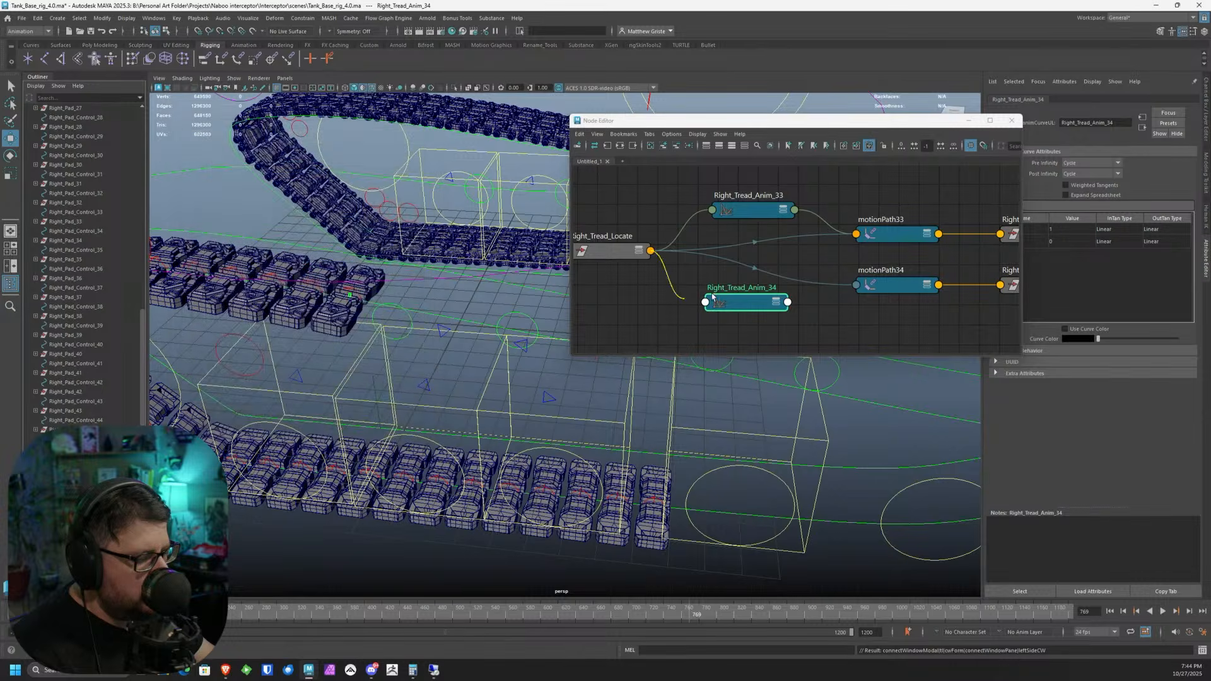
left_click(705, 302)
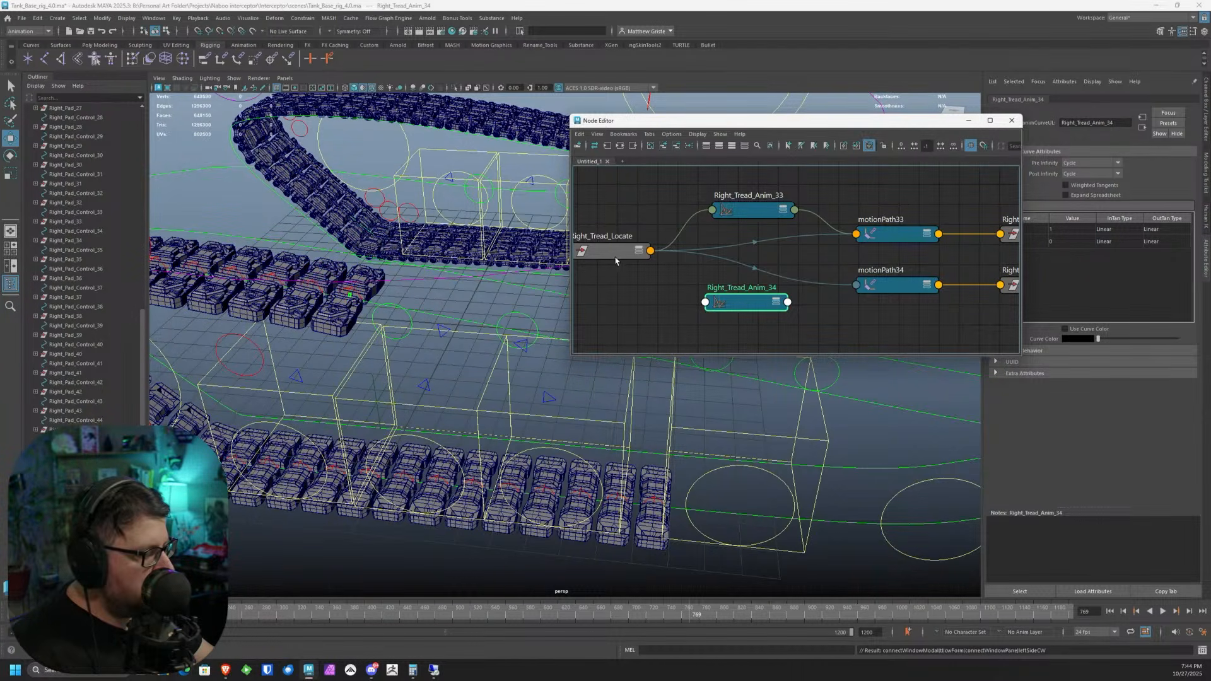
- Connect Right_Tread_Locate's TreadCycle attribute to the input attribute of Right_Tread_Anim_34
left_click(650, 251)
left_click(694, 417)
scroll(247, 386, "down", 5)
left_click(705, 304)
left_click(726, 309)
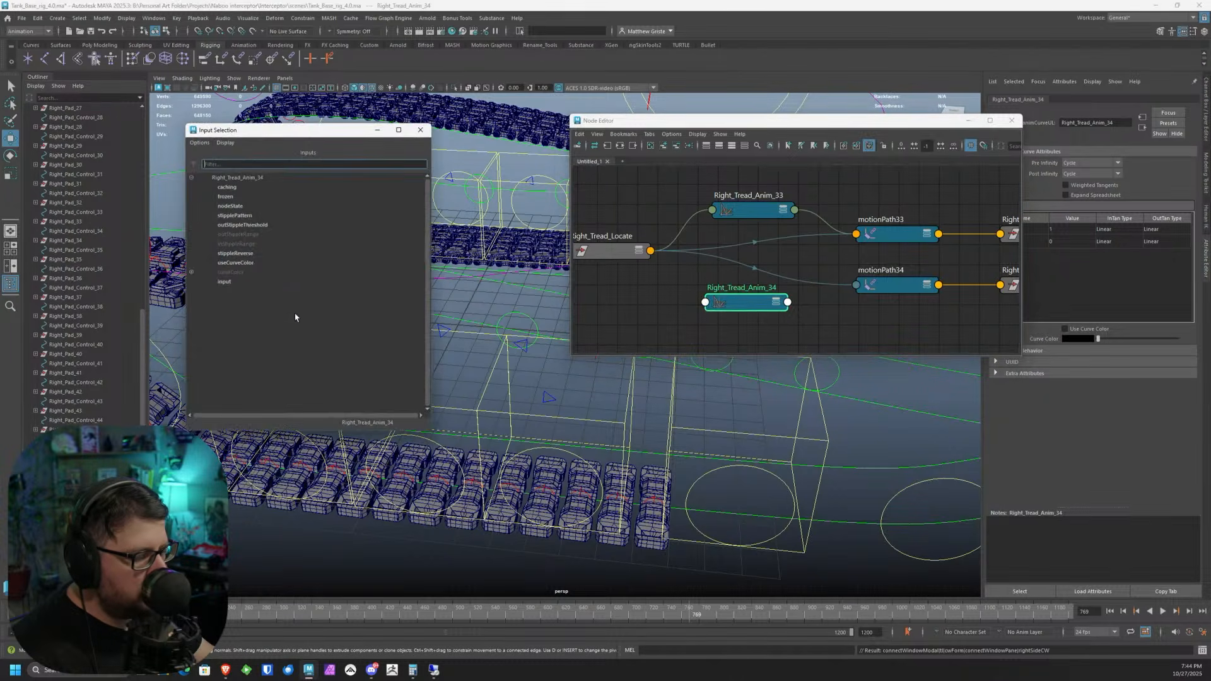
left_click(227, 283)
- Connect the output of Right_Tread_Anim_34 to motionPath34's U Value
left_click(787, 302)
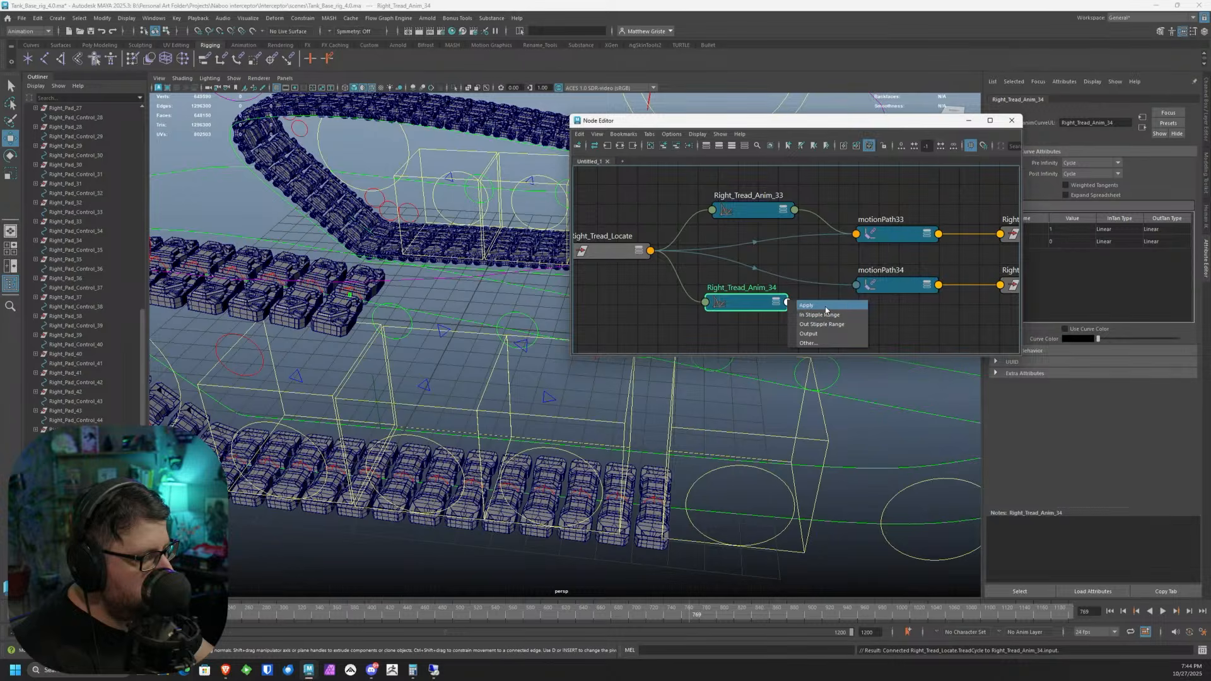
left_click(813, 333)
left_click(856, 285)
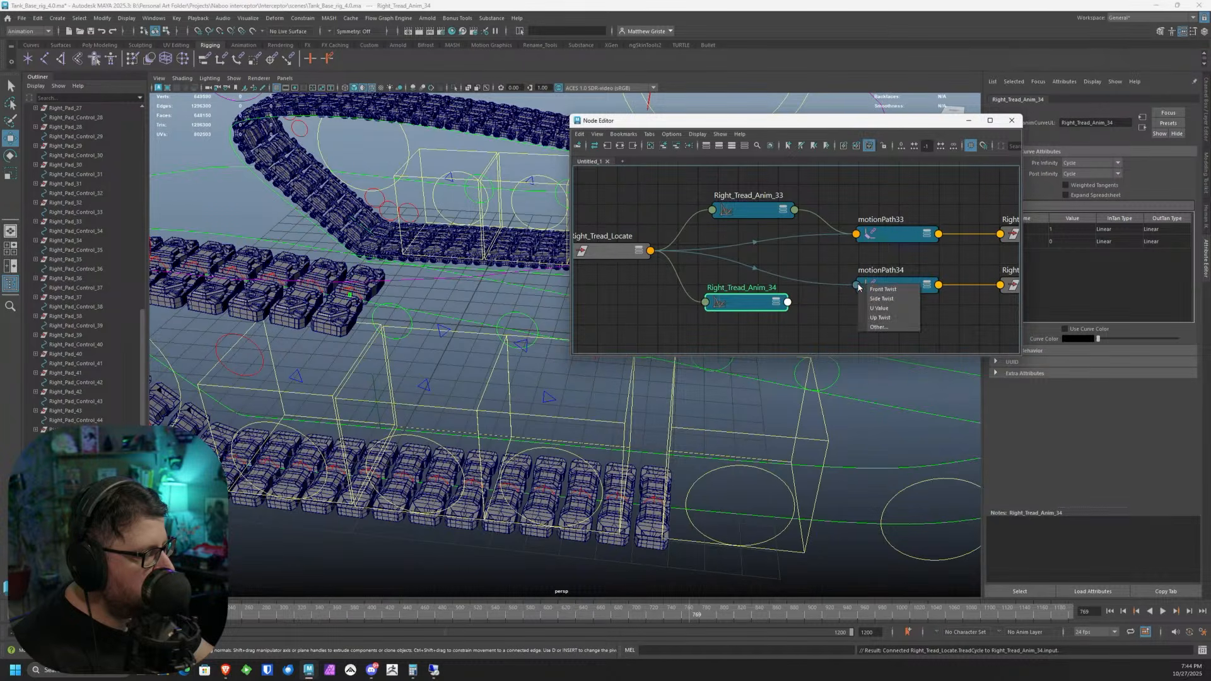
left_click(881, 308)
middle_click_drag(754, 305, 710, 313, "alt")
- Set the time of the first key on the Right_Tread_Anim_34 curve to 0.512
left_click_drag(694, 120, 759, 240)
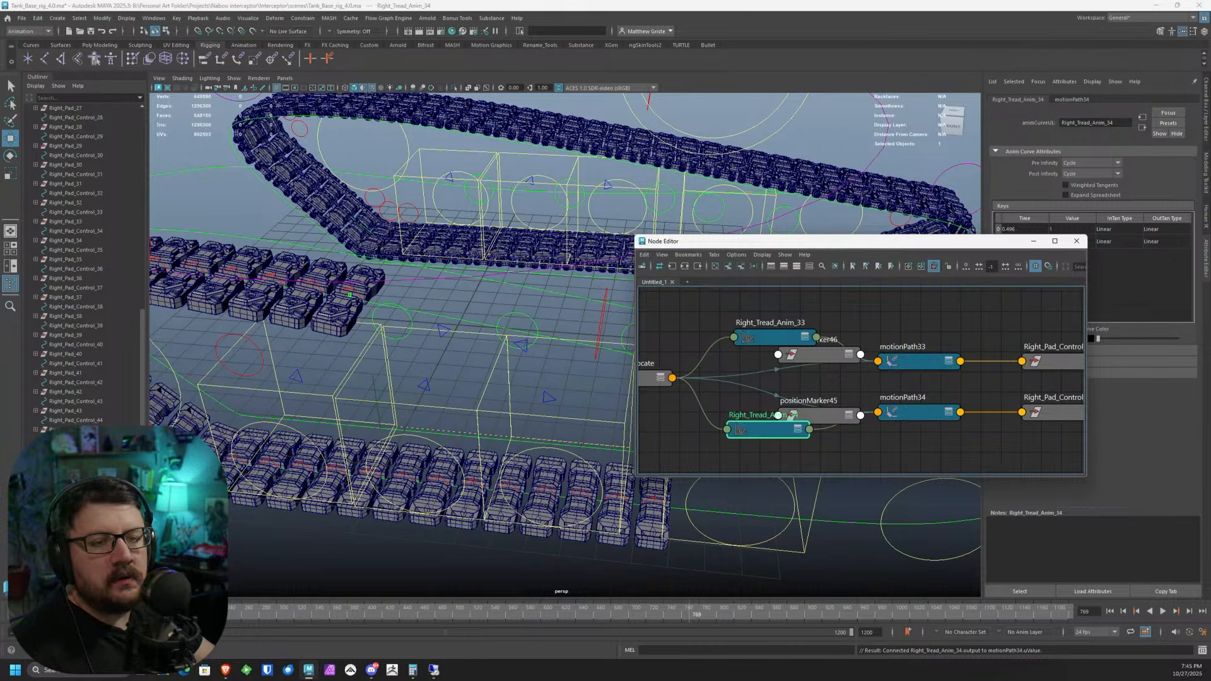
left_click_drag(508, 152, 405, 61)
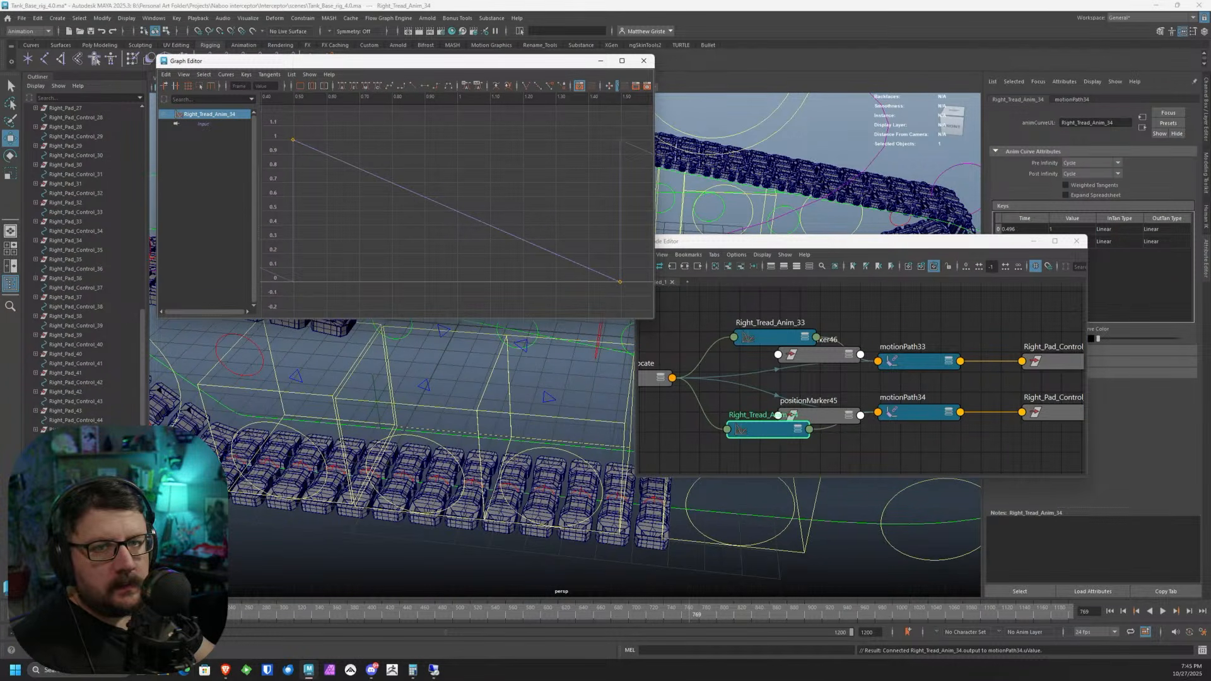
left_click_drag(282, 123, 314, 163)
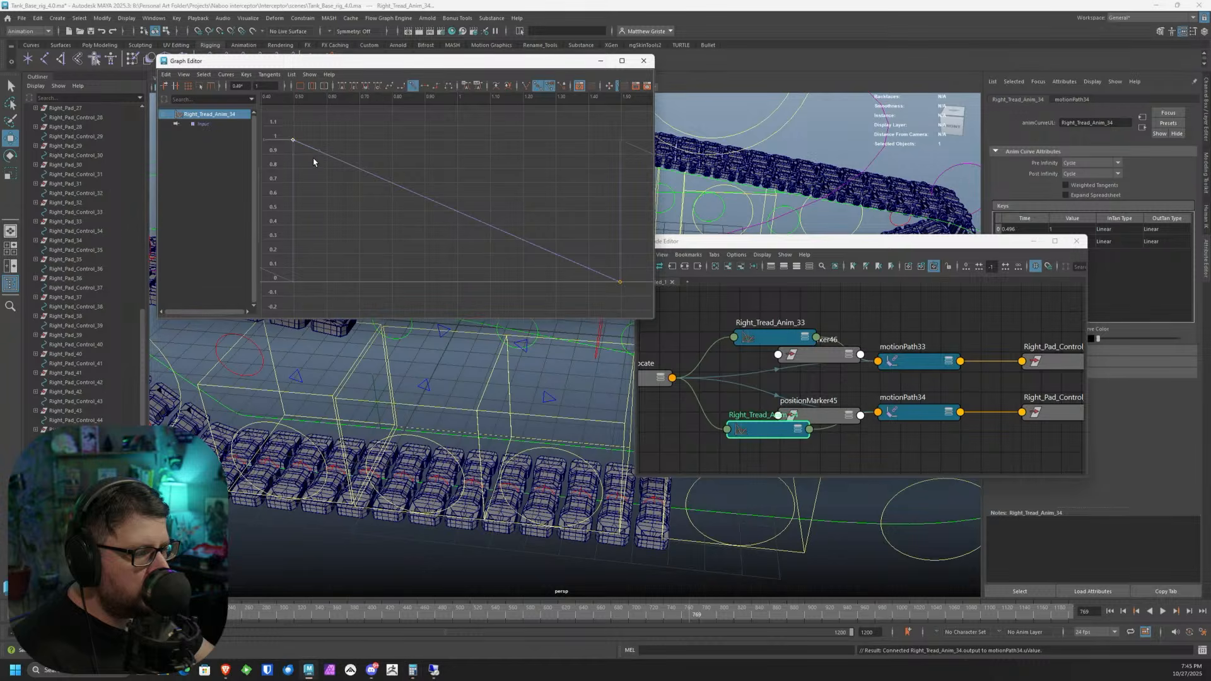
left_click_drag(287, 61, 328, 128)
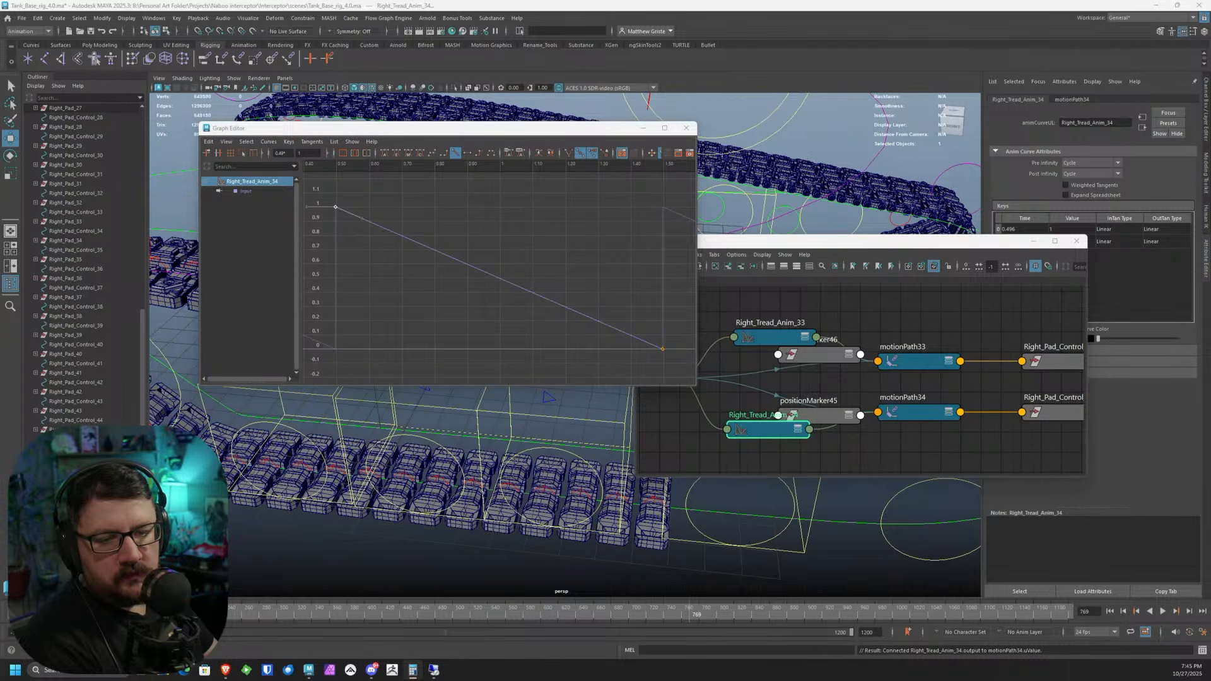
left_click_drag(318, 197, 350, 225)
left_click(292, 153)
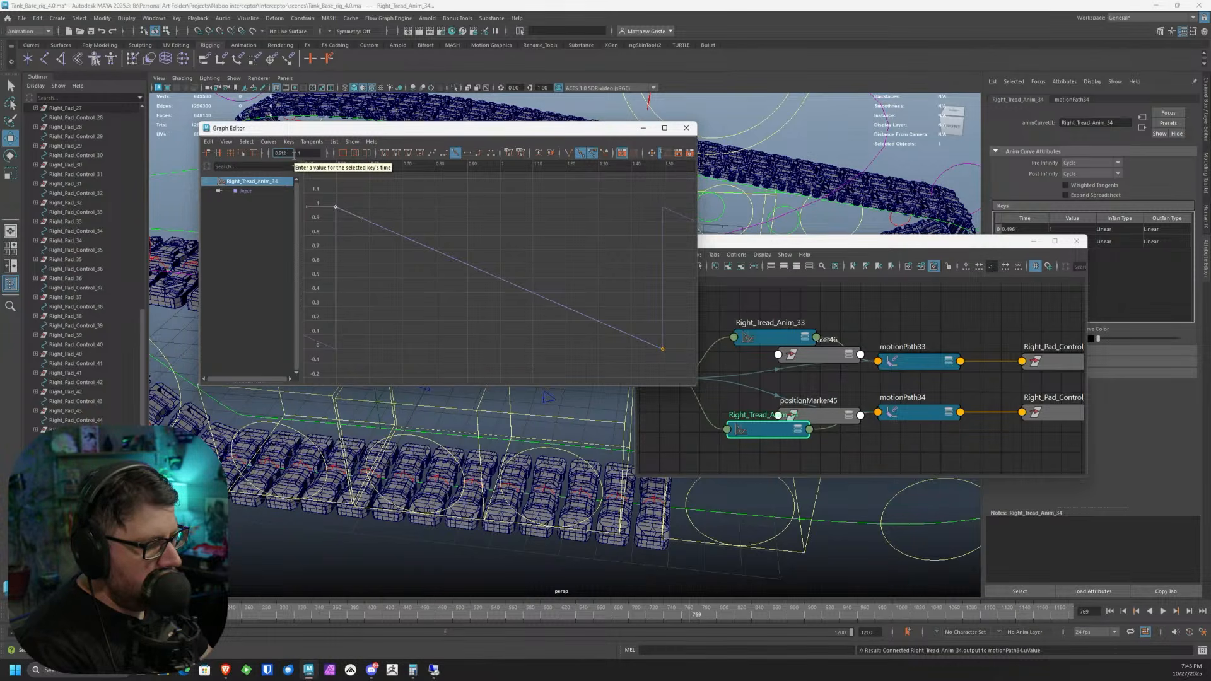
key("Return")
- Set the time of the last key on the Right_Tread_Anim_34 curve to 1.512
left_click_drag(674, 303, 663, 355)
left_click(283, 153)
type("1.51")
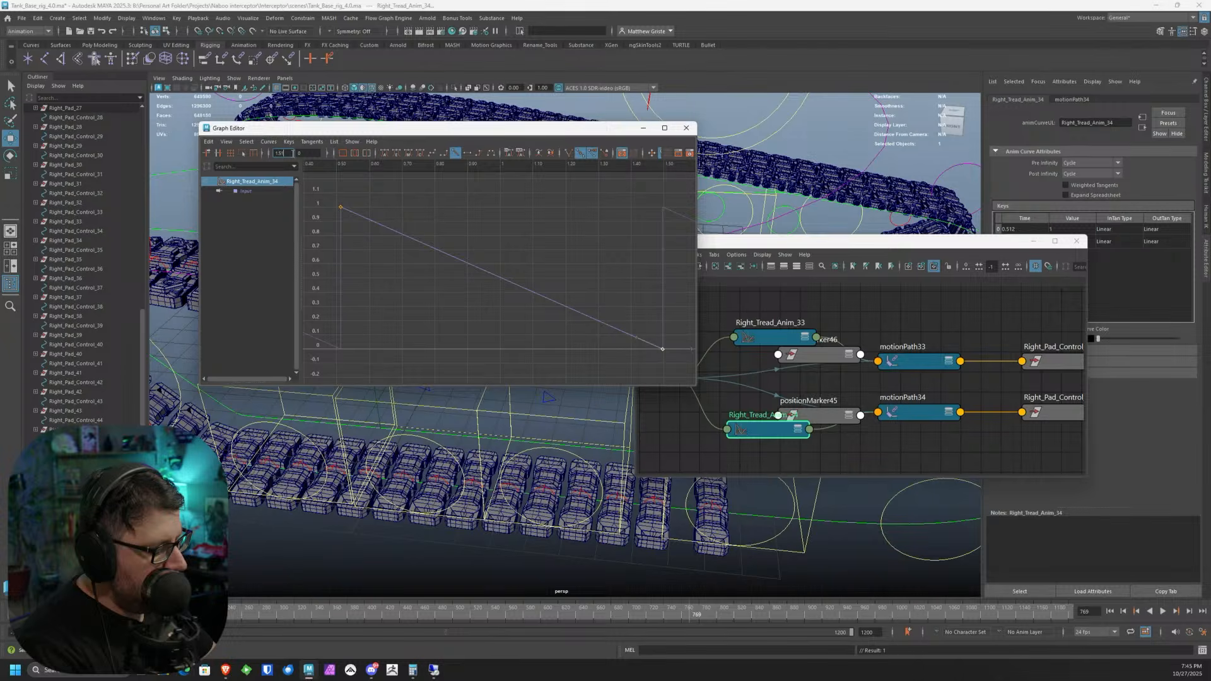
type("2")
key("Return")
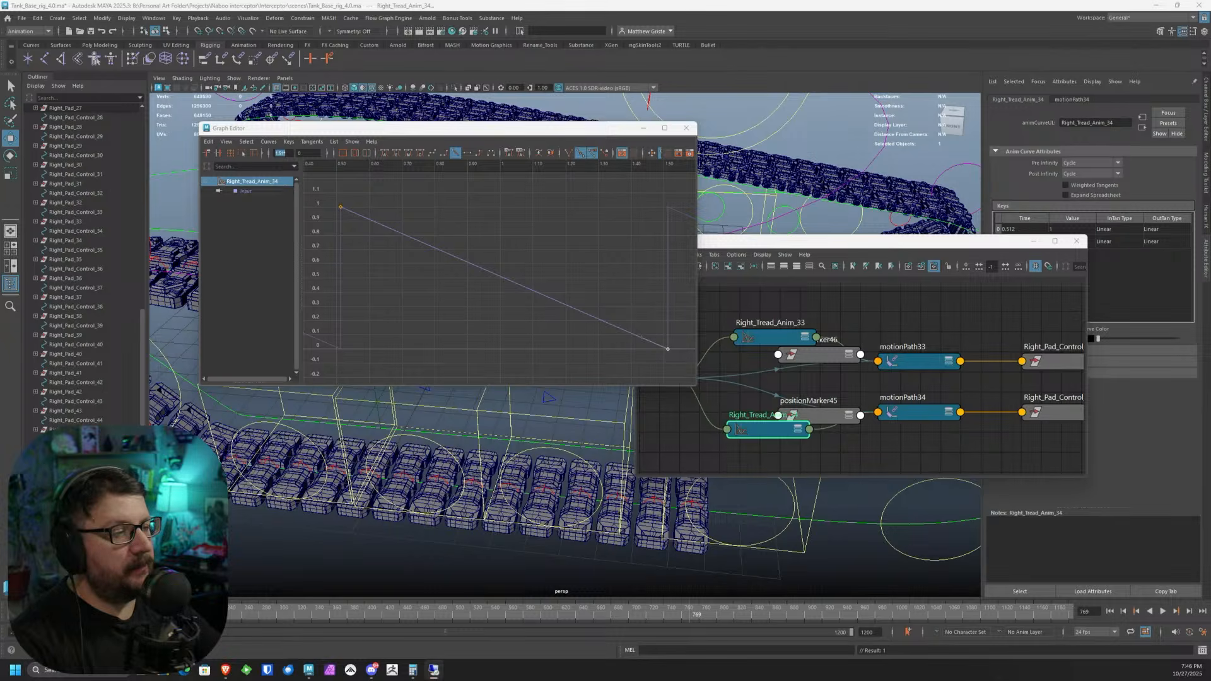
- Move the Graph Editor and Node Editor clear of the tread and examine the spacing of Right_Pad_Control_34 beside its neighbouring pads
left_click_drag(345, 135, 797, 28)
left_click(695, 342)
left_click_drag(718, 241, 784, 330)
scroll(370, 267, "down", 1)
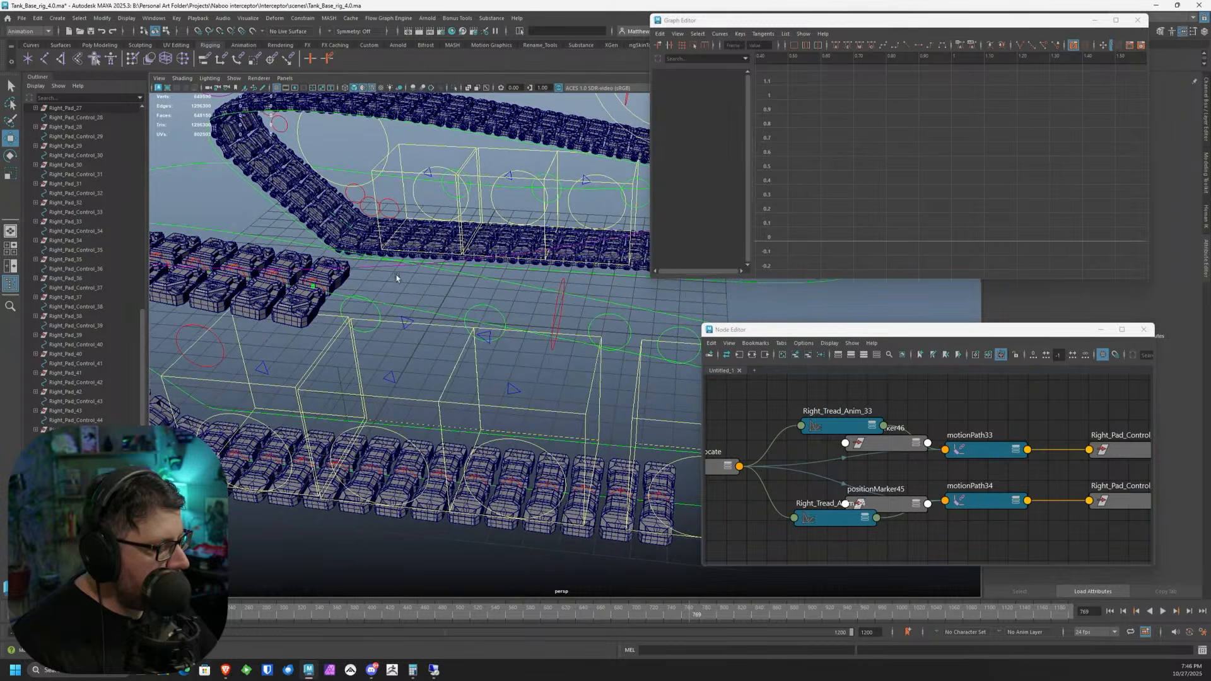
scroll(558, 348, "down", 2)
middle_click_drag(558, 348, 454, 330, "alt")
scroll(454, 329, "up", 2)
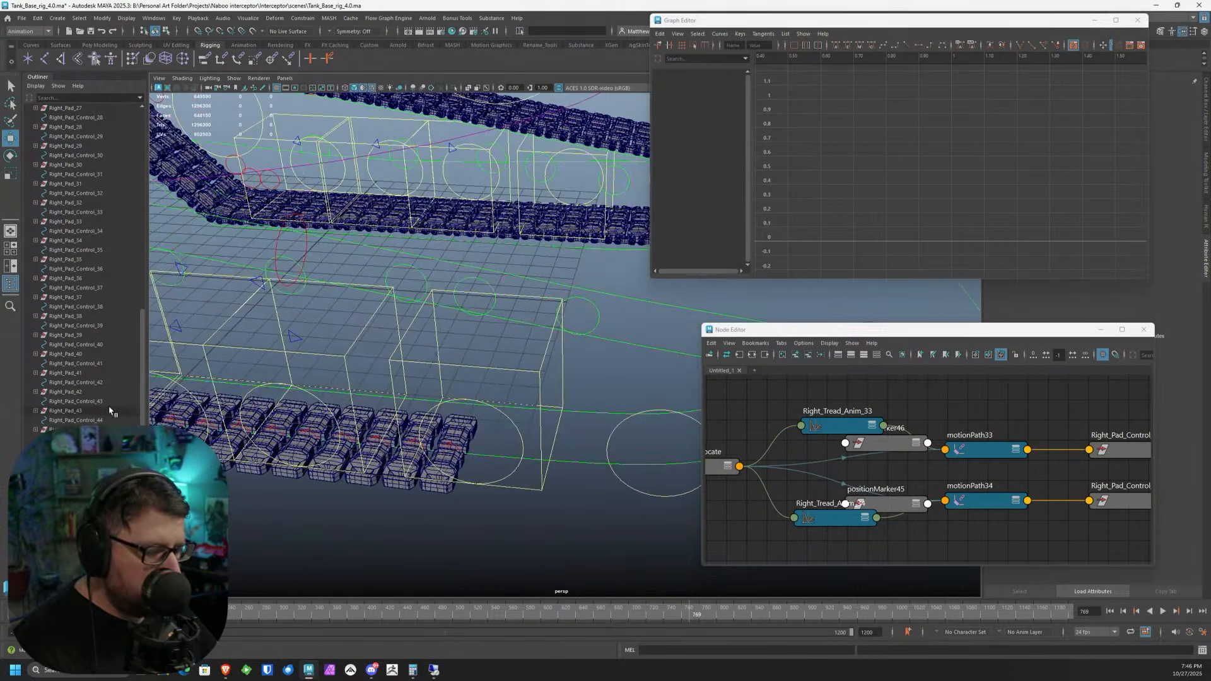
left_click(97, 232)
left_click_drag(290, 317, 347, 362, "alt")
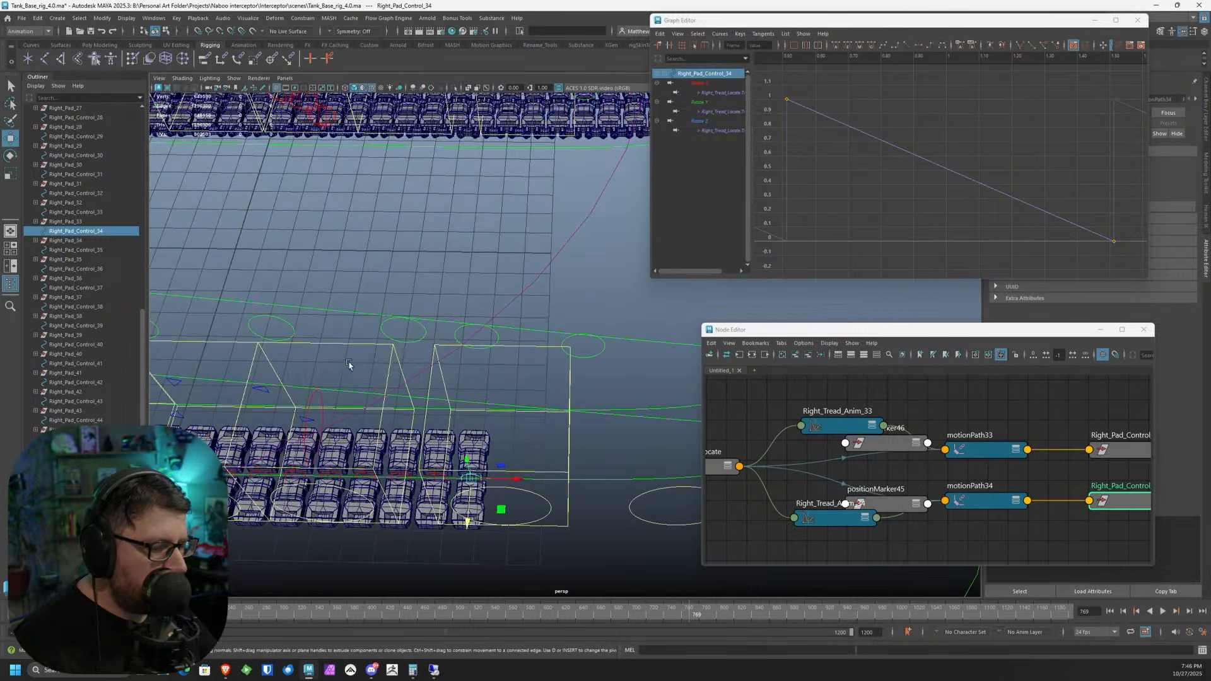
middle_click_drag(347, 362, 333, 285, "alt")
scroll(333, 284, "up", 1)
- Parent constrain Right_Pad_35 to Right_Pad_Control_35
left_click(105, 244)
scroll(108, 247, "down", 2)
middle_click_drag(457, 353, 568, 372, "alt")
scroll(511, 359, "down", 2)
left_click_drag(391, 341, 179, 229, "alt")
left_click(98, 174)
left_click(80, 183, "shift")
middle_click_drag(371, 261, 399, 280, "alt")
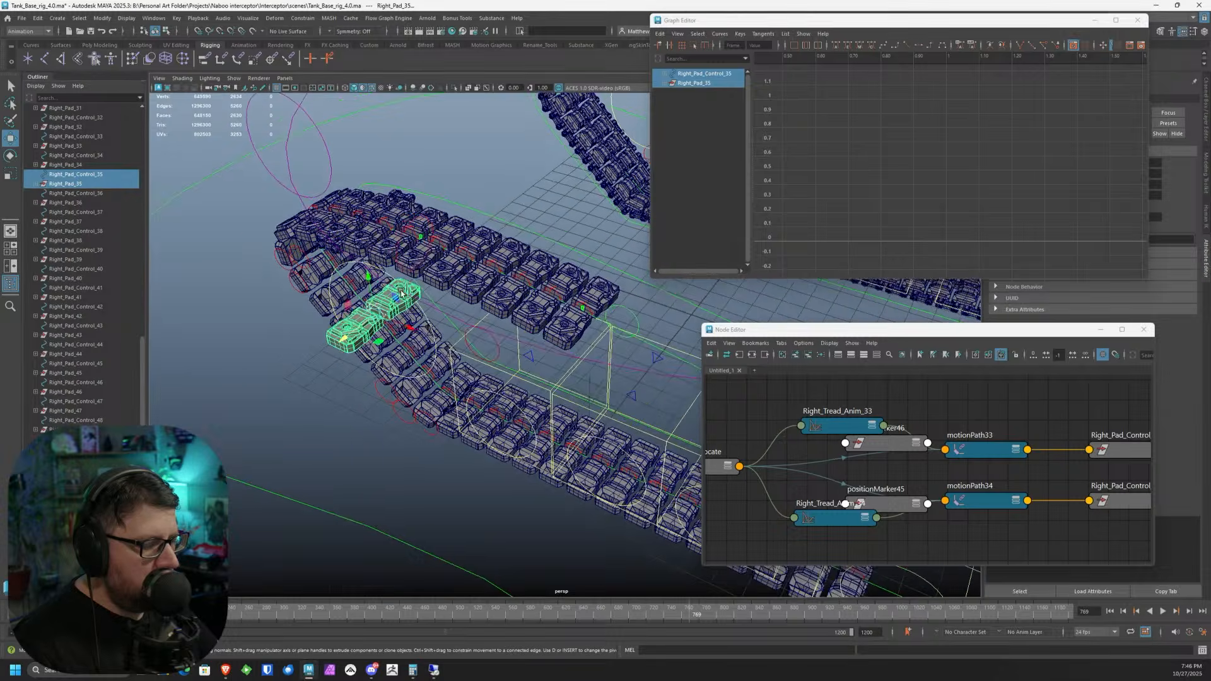
scroll(398, 280, "up", 3)
left_click(214, 63)
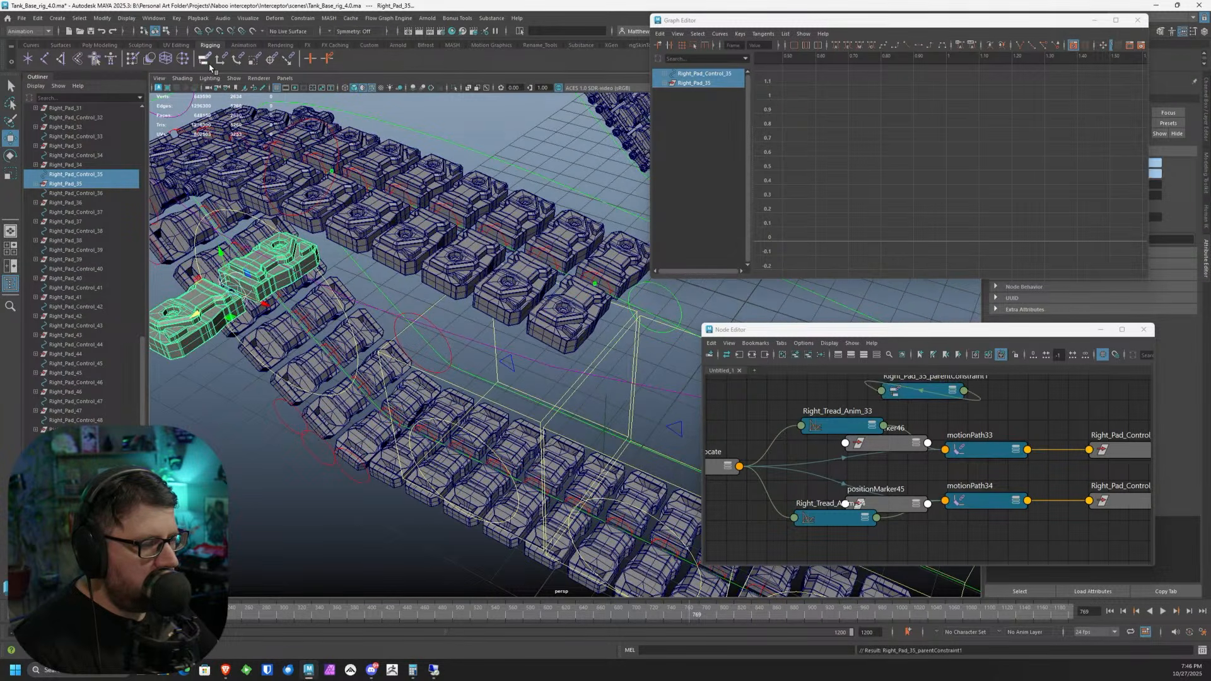
- Attach Right_Pad_Control_35 to the Right_Tread_Control2 curve as its motion path and graph its input connections
left_click(76, 175)
key("f")
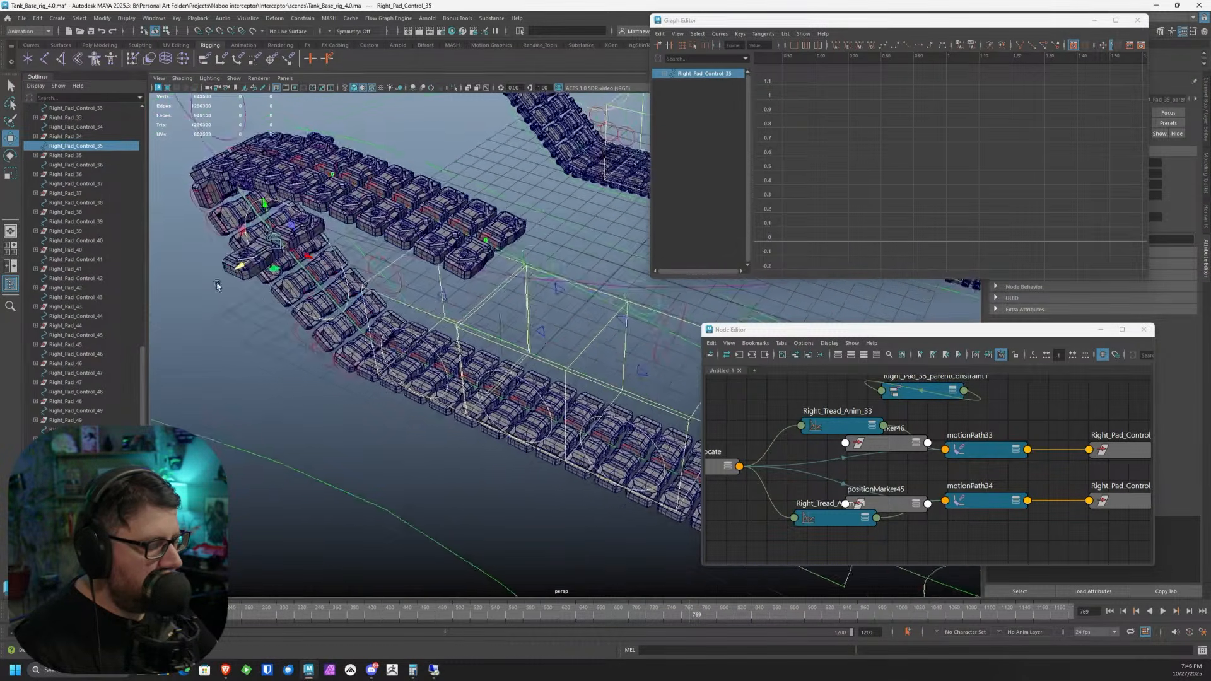
left_click(530, 393, "shift")
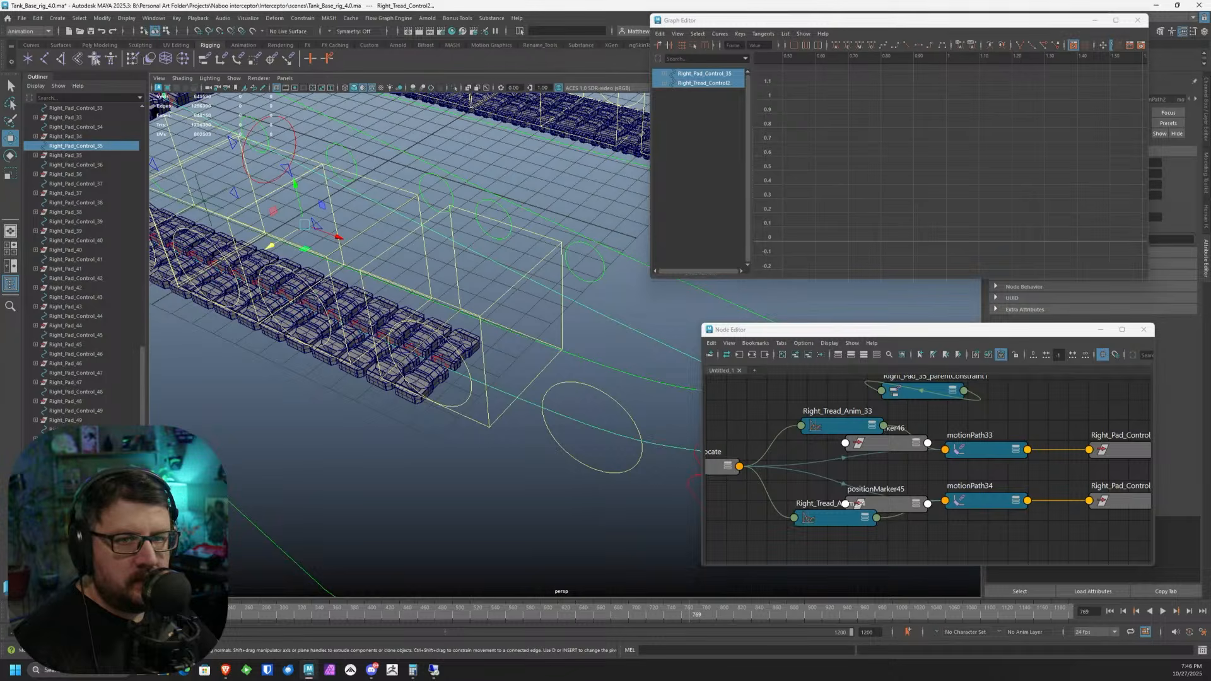
key("g")
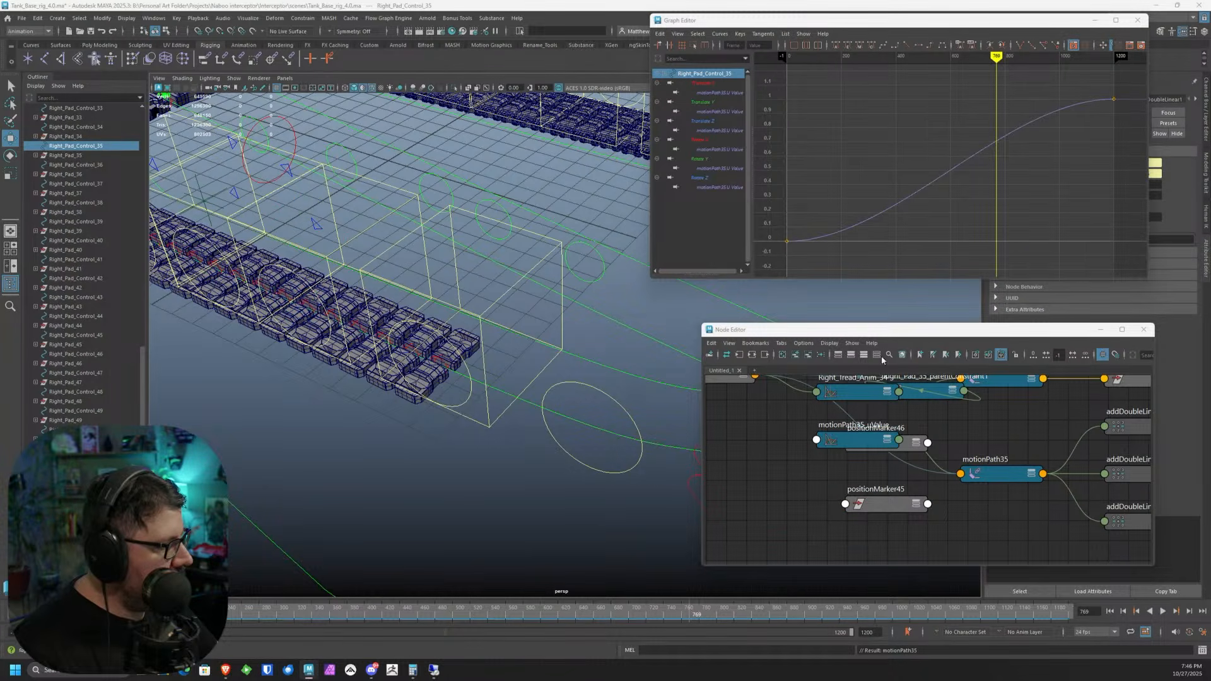
left_click(739, 355)
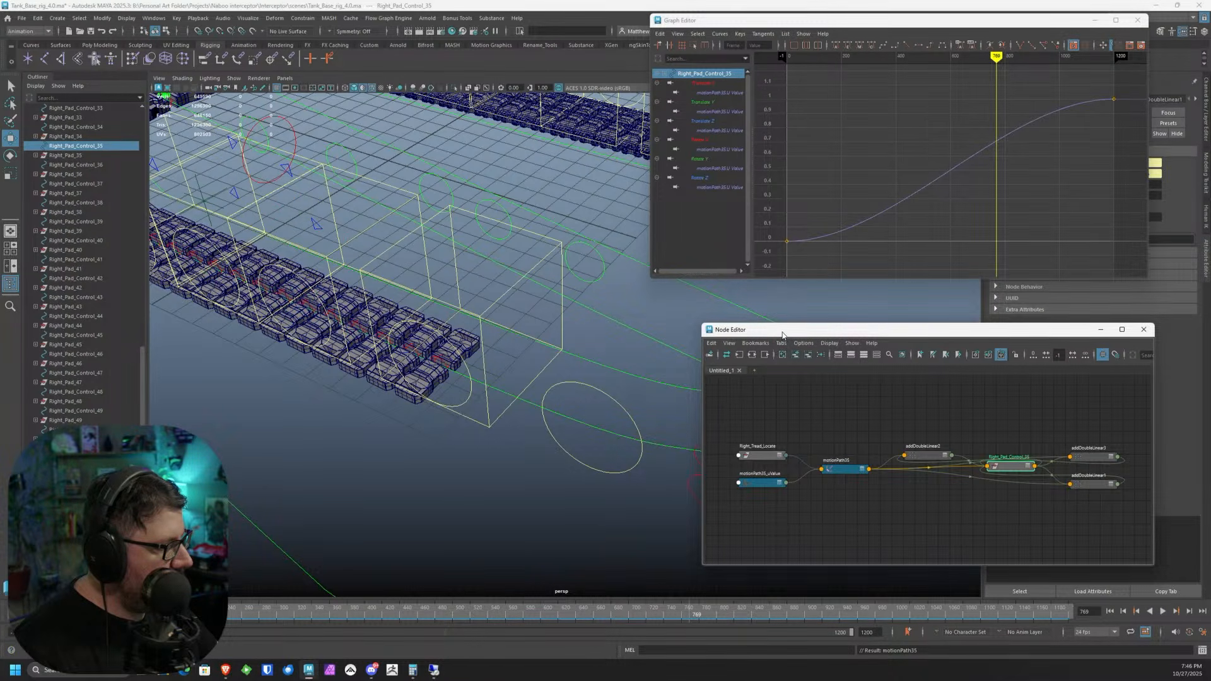
left_click_drag(915, 329, 764, 333)
right_click_drag(487, 376, 452, 419, "alt")
middle_click_drag(451, 419, 391, 277, "alt")
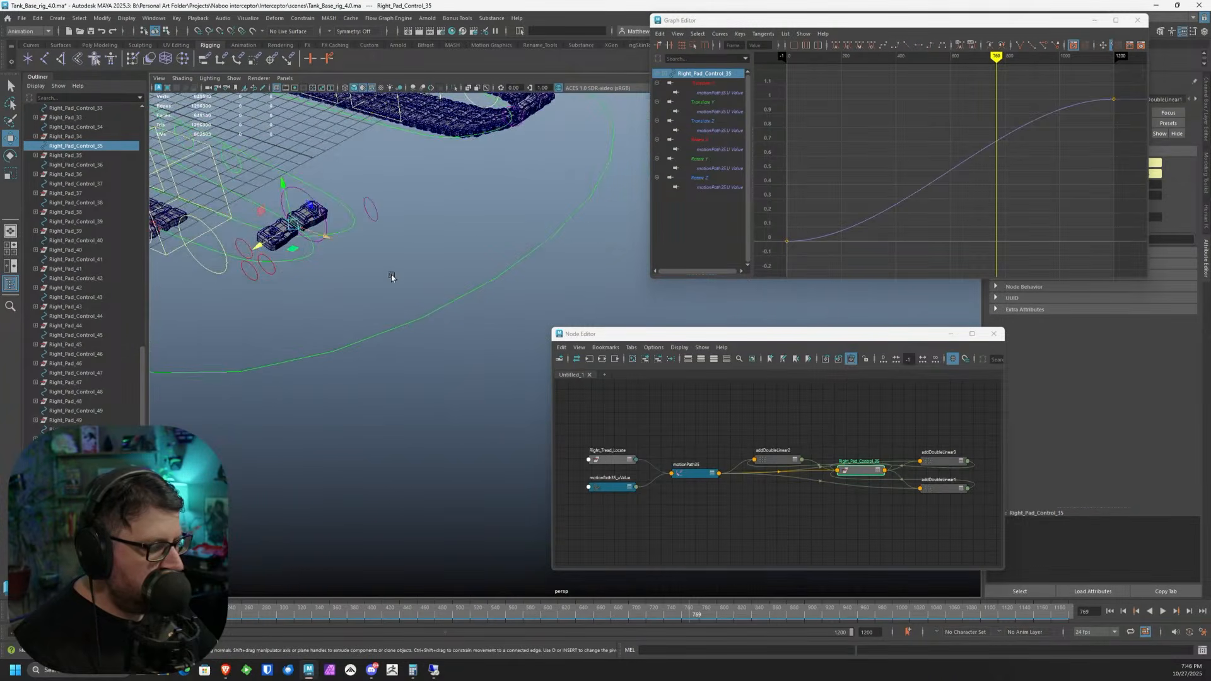
- Delete the keys on motionPath35's U Value for Right_Pad_Control_35 and set the U Value to 0
left_click(1207, 107)
left_click_drag(1053, 20, 936, 40)
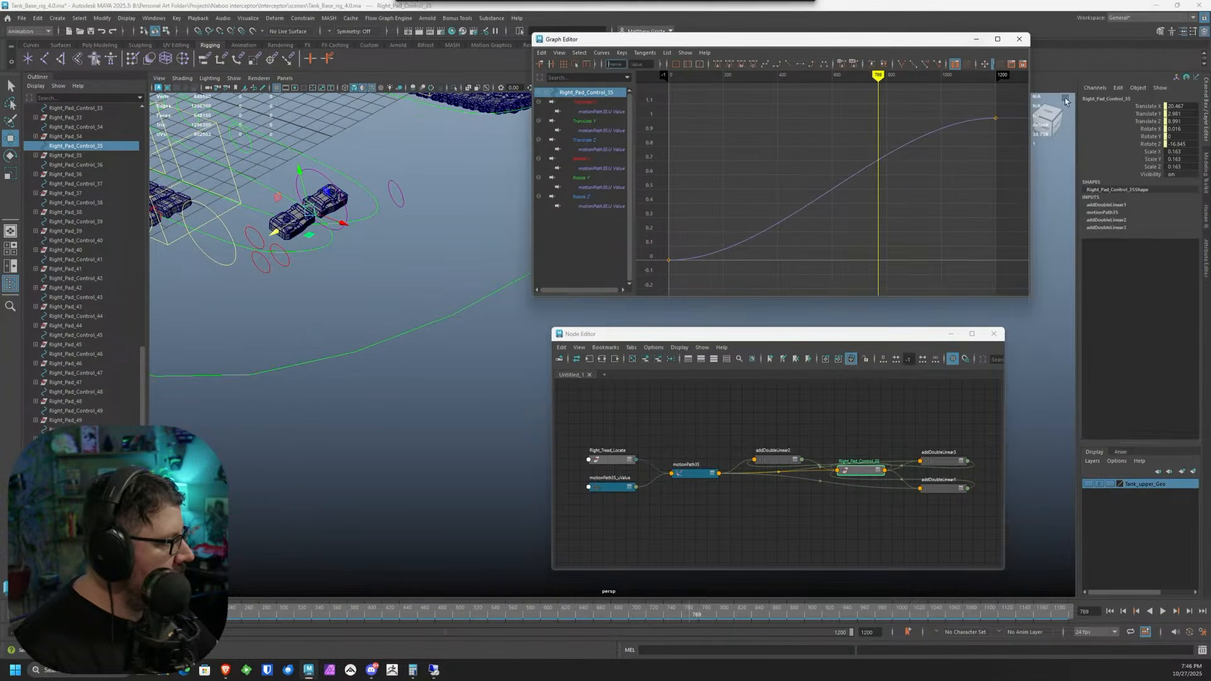
left_click(1116, 211)
left_click(1129, 218)
right_click(1100, 220)
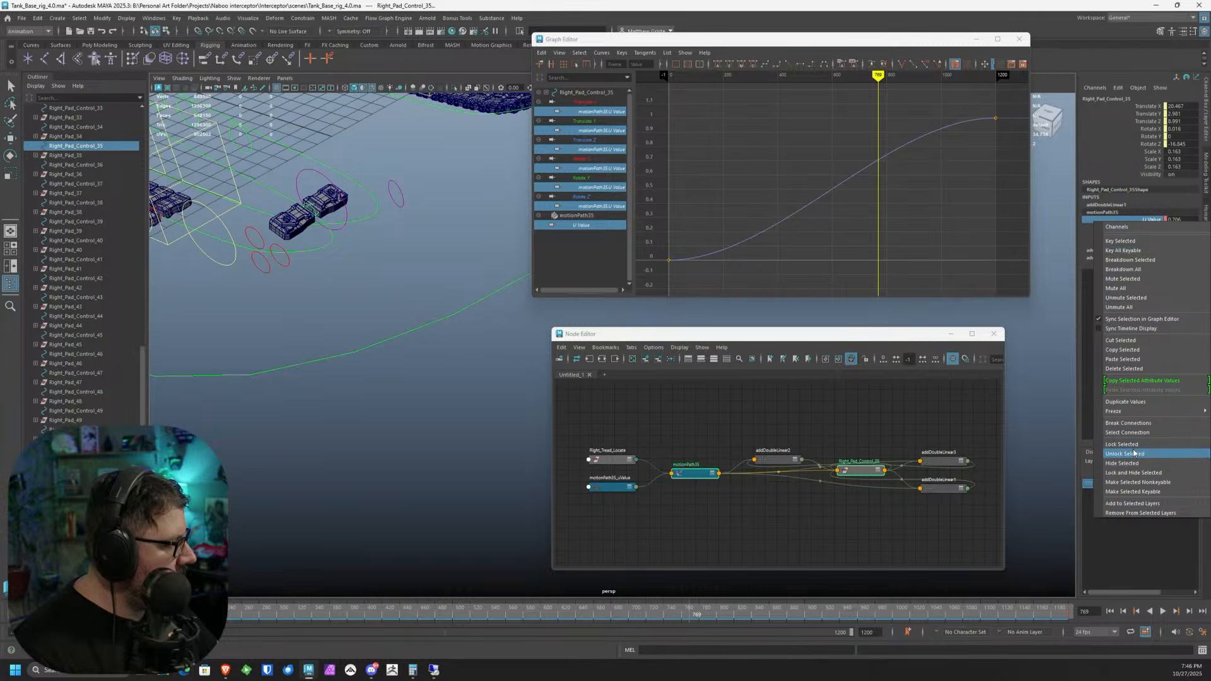
left_click(1133, 370)
double_click(1174, 220)
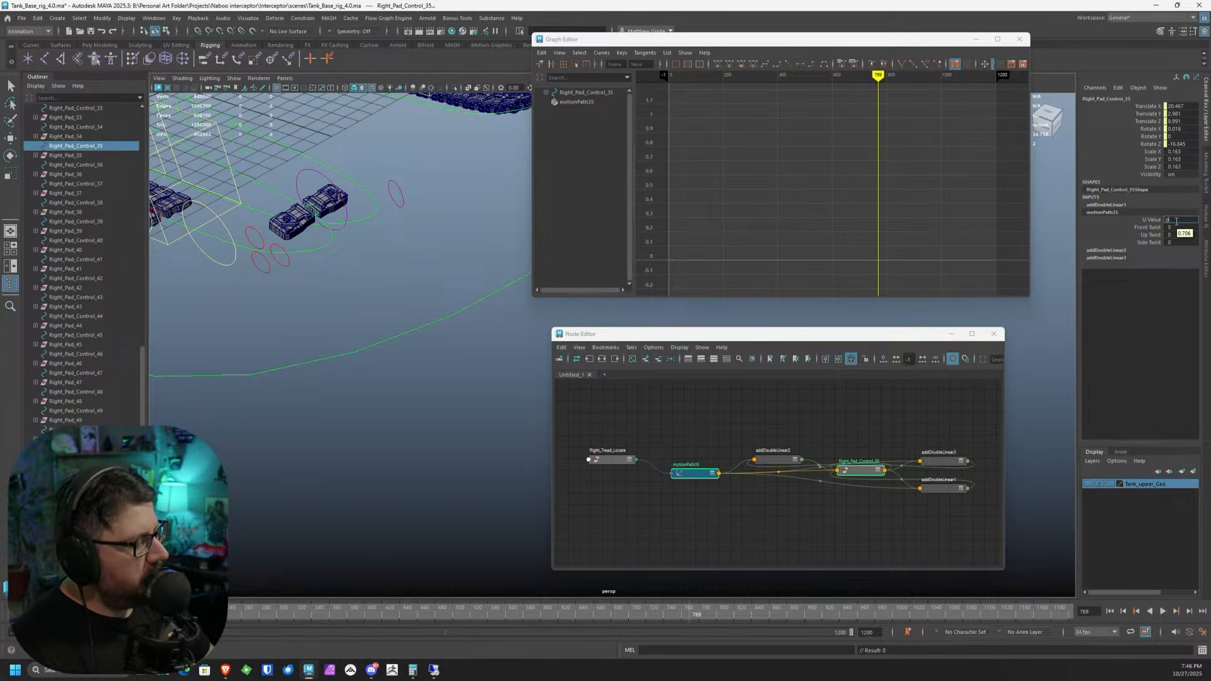
type("0")
key("Return")
- Delete the three addDoubleLinear nodes linked between motionPath35 and Right_Pad_Control_35
middle_click_drag(207, 248, 518, 523, "alt")
scroll(330, 364, "up", 3)
left_click_drag(329, 364, 282, 391, "alt")
middle_click_drag(282, 391, 344, 370, "alt")
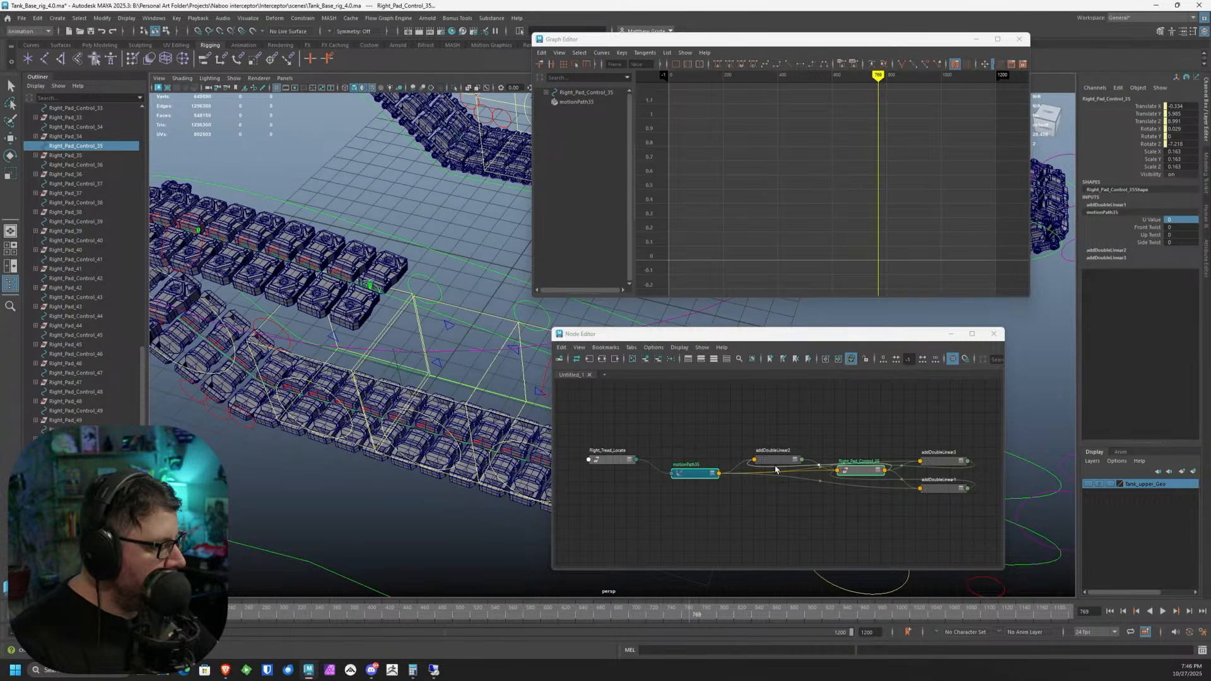
left_click_drag(786, 452, 941, 431)
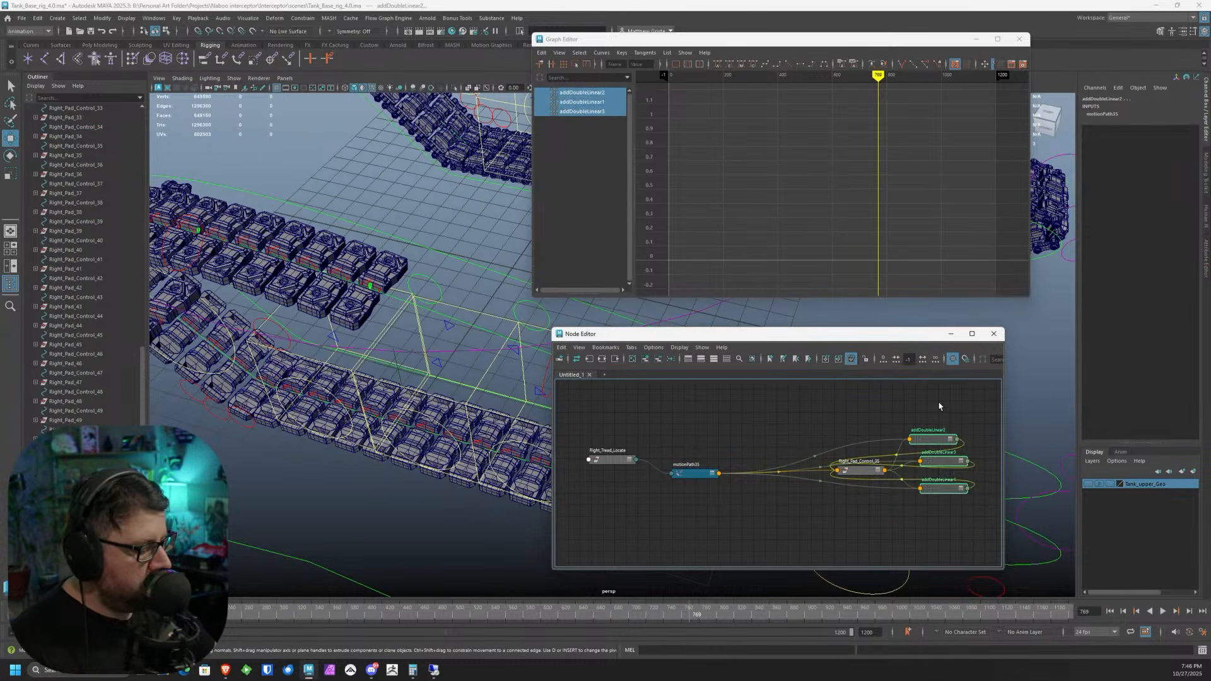
key("Delete")
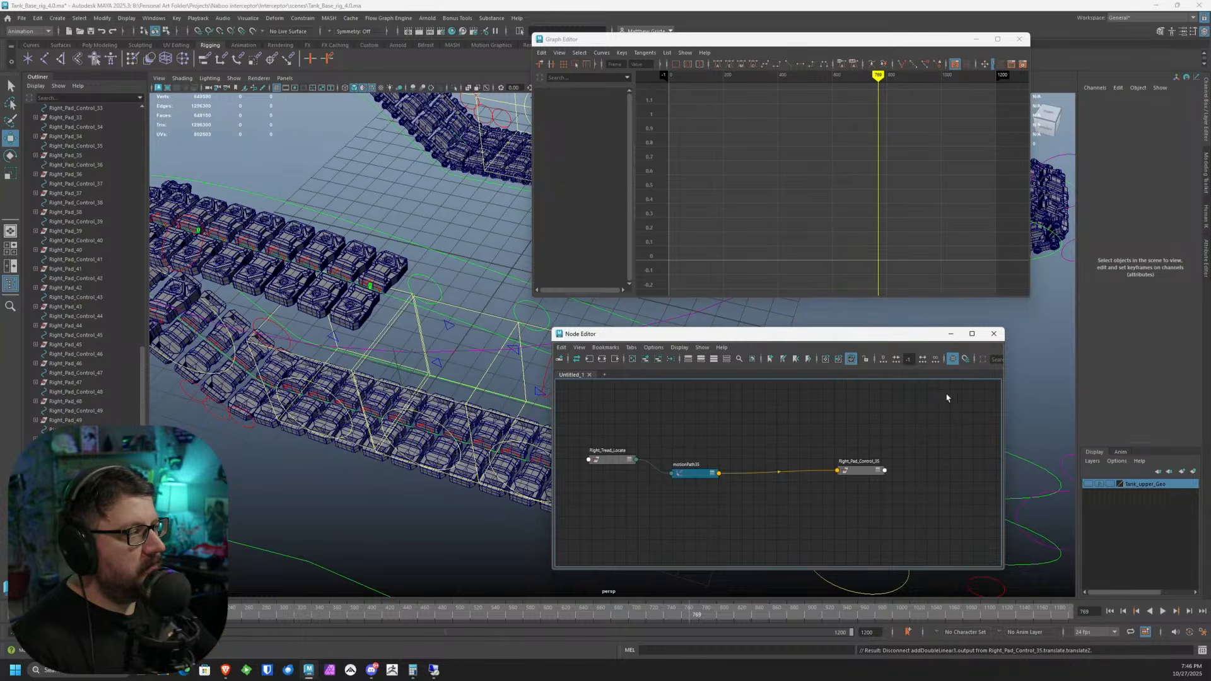
- Connect motionPath35's All Coordinates output directly to Right_Pad_Control_35's Translate input
scroll(861, 494, "up", 2)
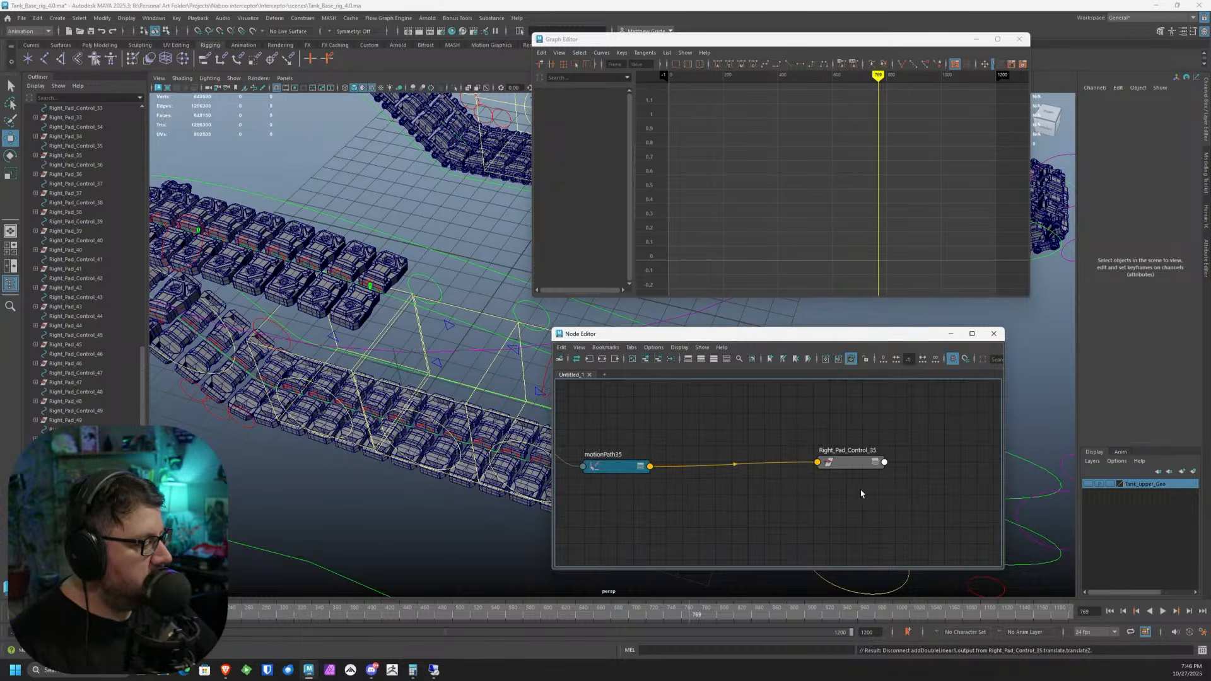
left_click(650, 467)
mouse_move(687, 473)
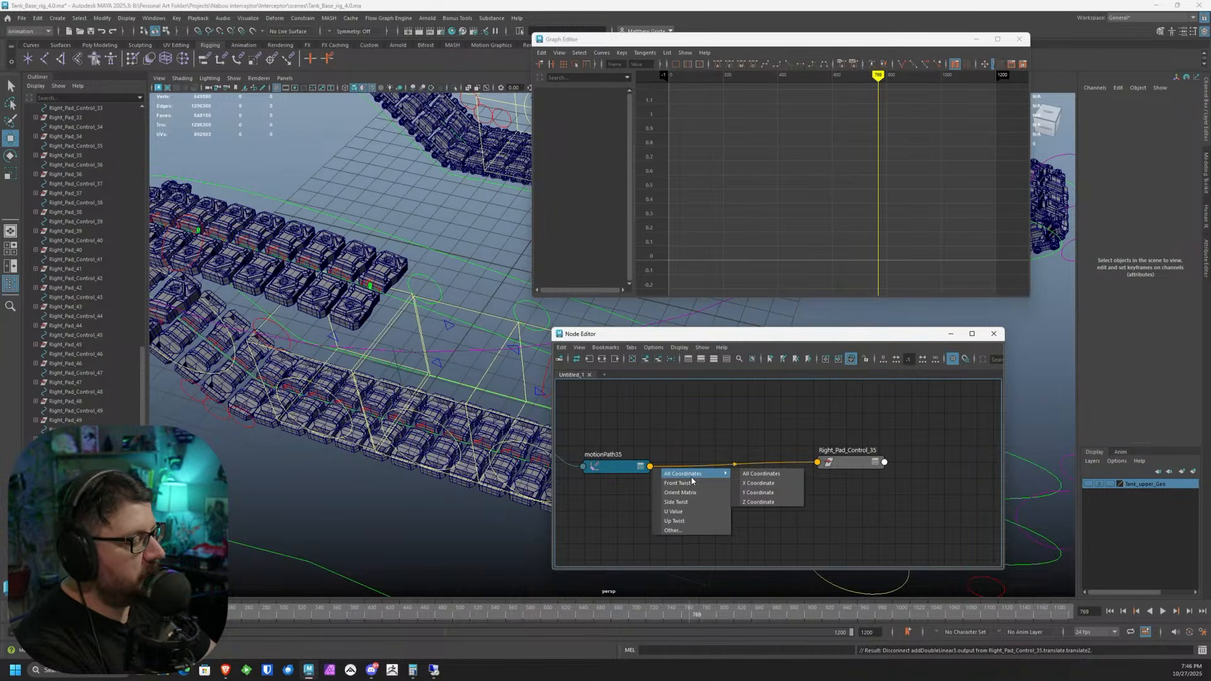
left_click(760, 473)
left_click(818, 464)
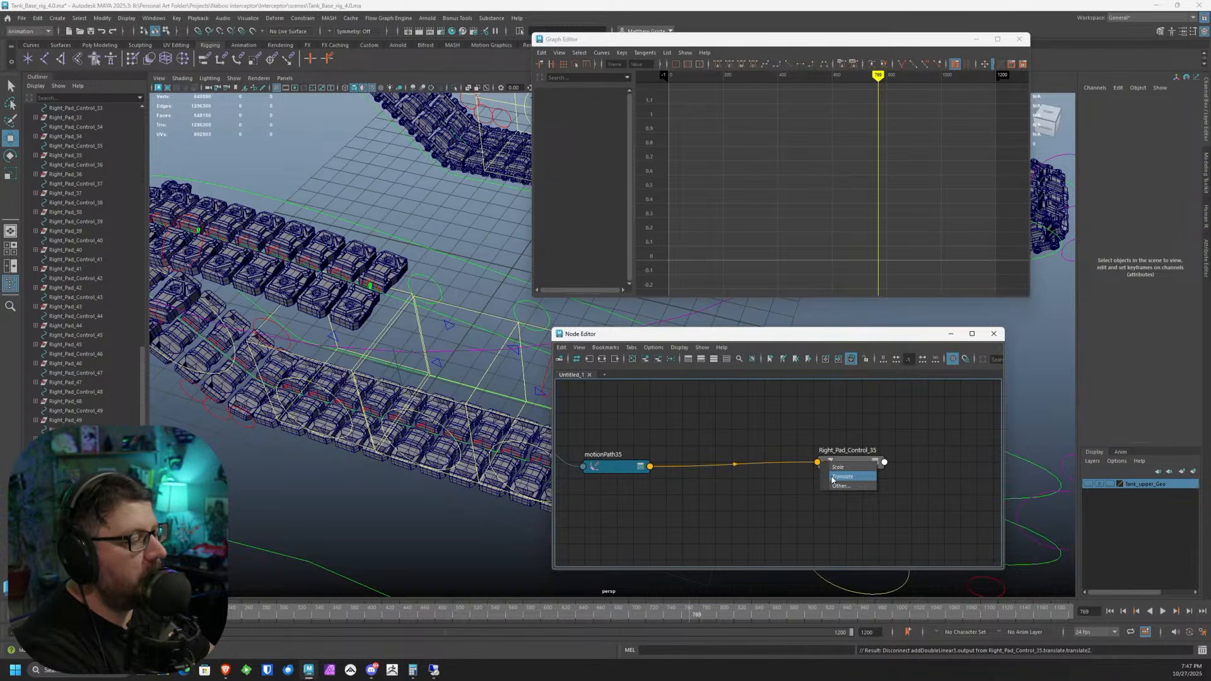
left_click(833, 477)
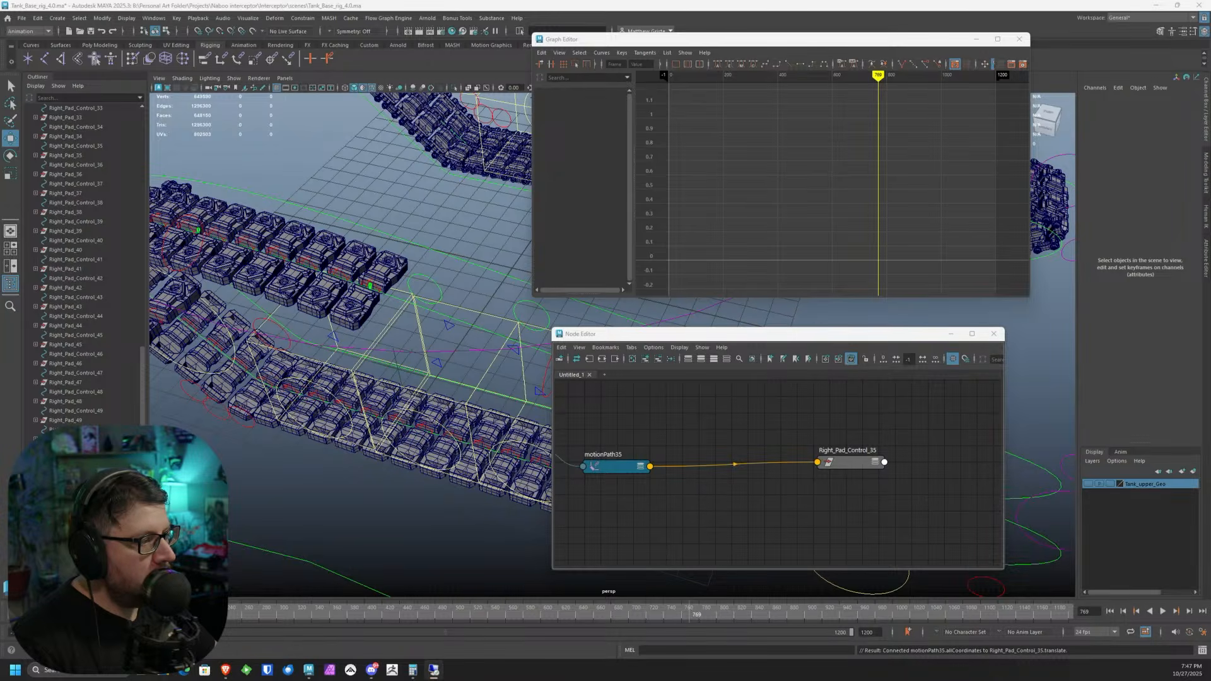
- Graph the input connections of Right_Pad_Control_33 and Right_Pad_Control_34
middle_click_drag(270, 414, 318, 383, "alt")
left_click_drag(323, 411, 379, 423, "alt")
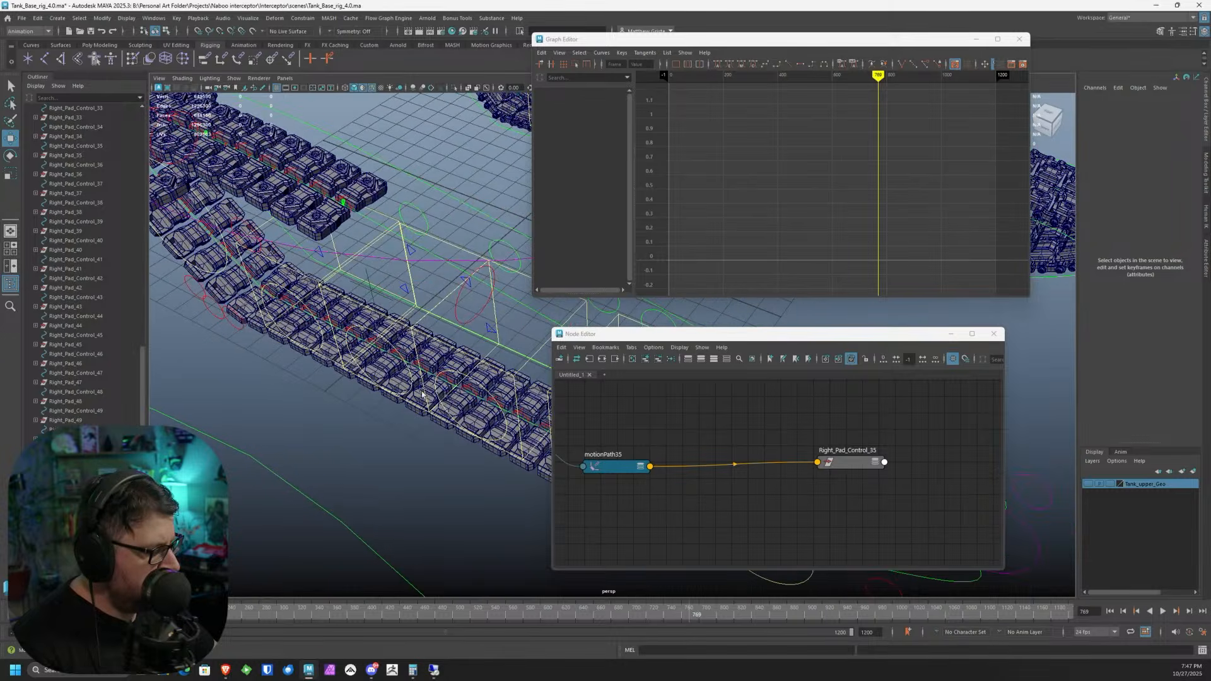
scroll(631, 447, "down", 3)
middle_click_drag(631, 446, 711, 439, "alt")
scroll(691, 449, "up", 3)
middle_click_drag(309, 364, 208, 328, "alt")
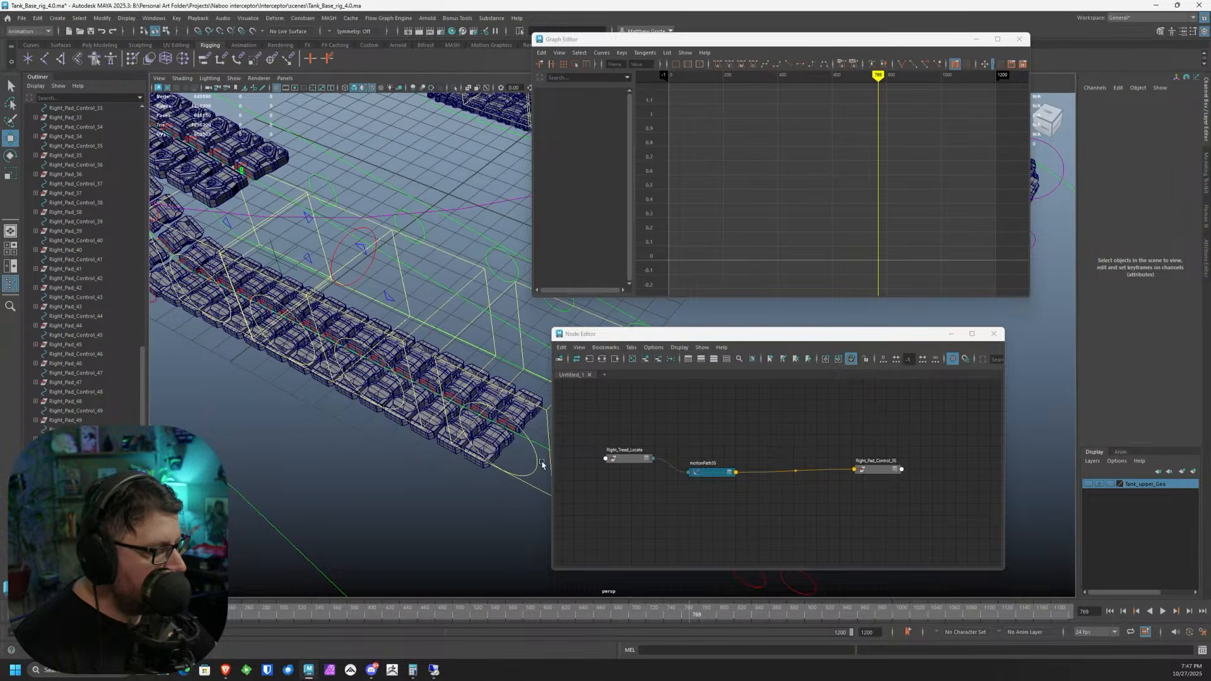
left_click(505, 424)
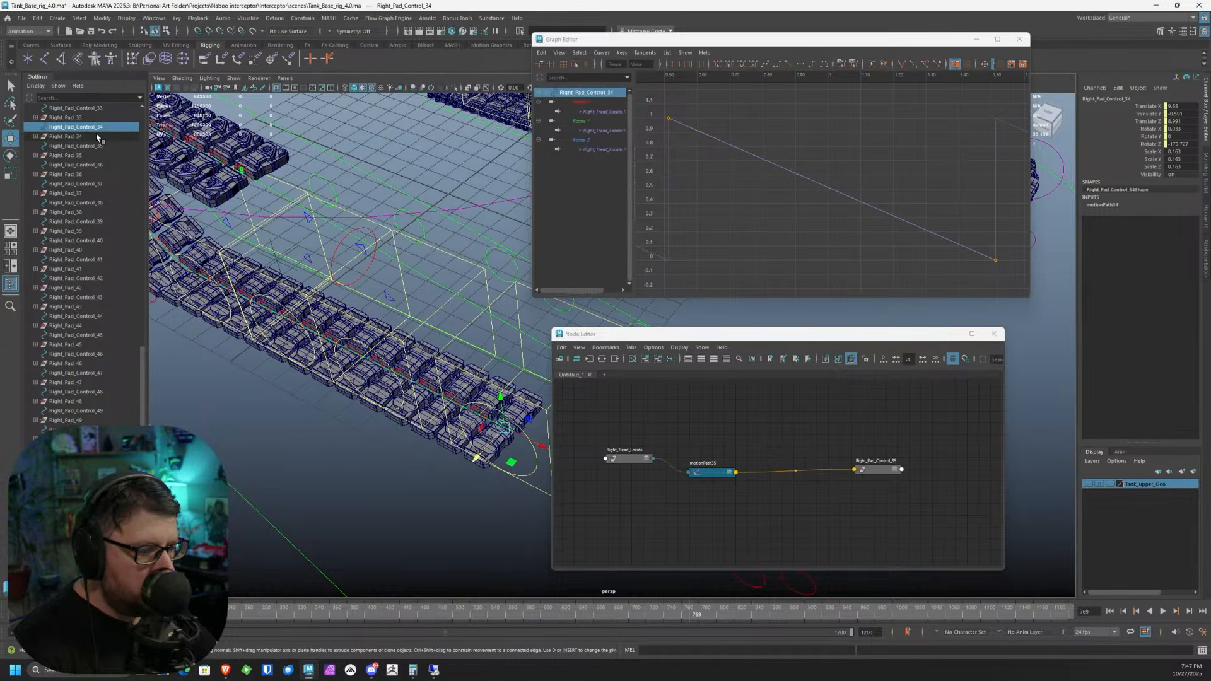
scroll(107, 187, "up", 3)
left_click(107, 185, "ctrl")
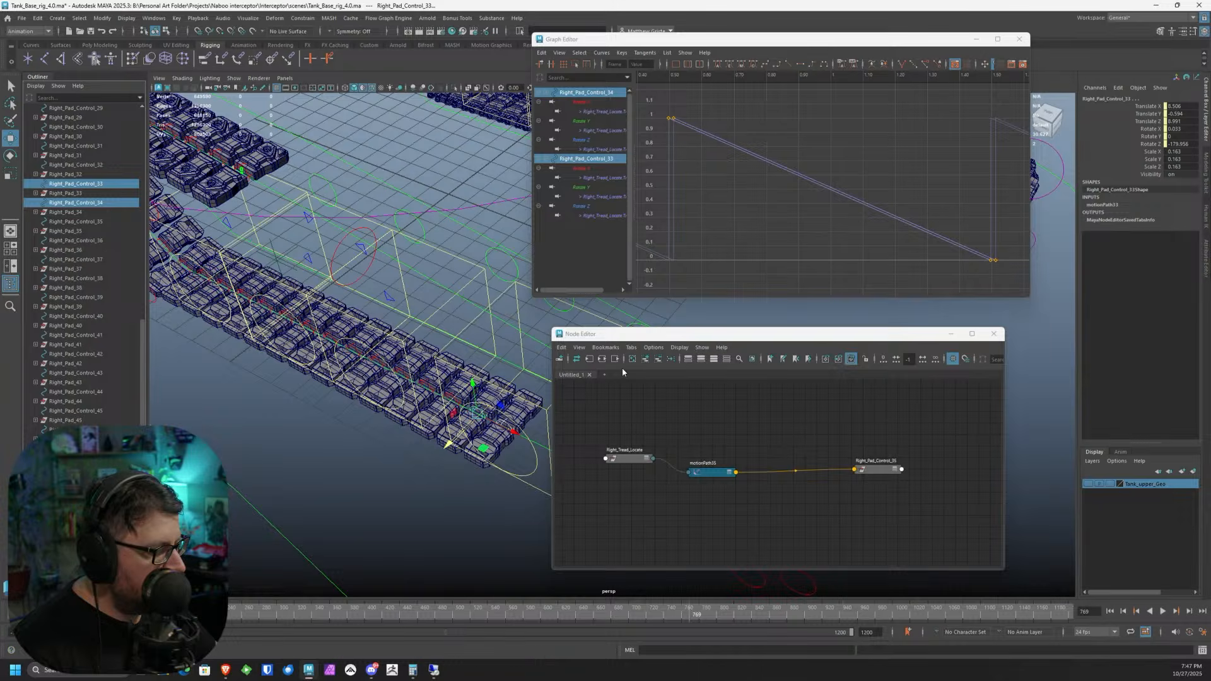
left_click(590, 360)
scroll(784, 479, "up", 3)
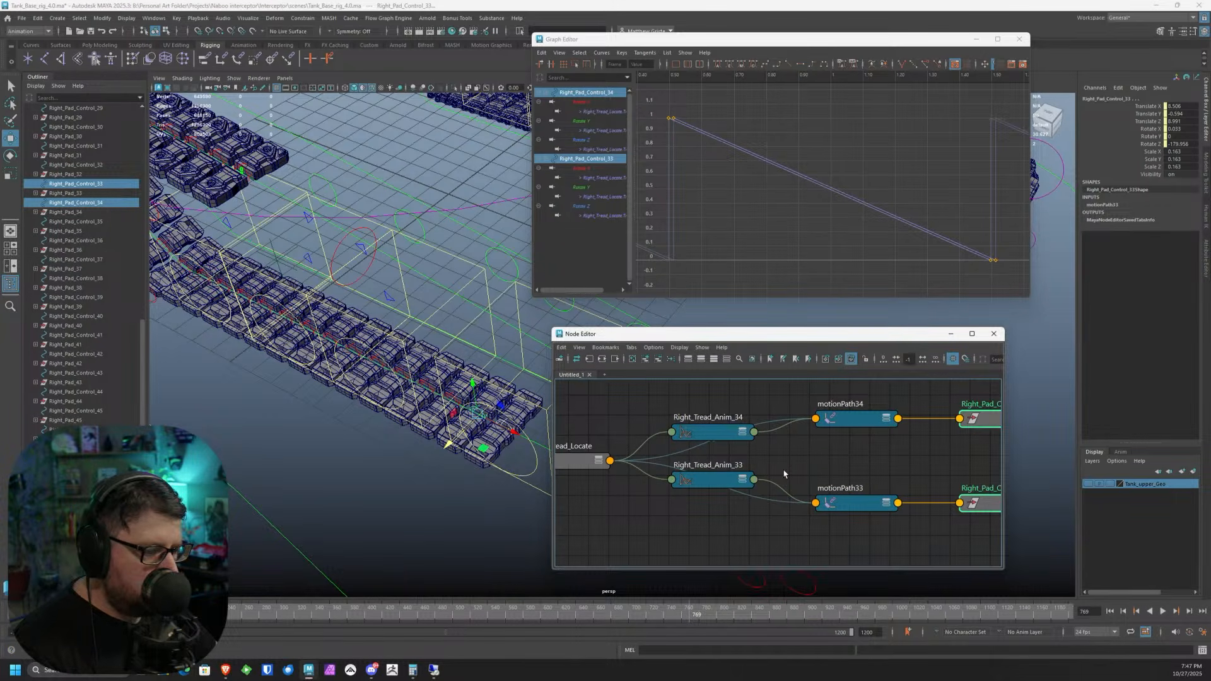
- Graph the inputs of Right_Pad_Control_35 and Right_Pad_Control_34, then duplicate the Right_Tread_Anim_34 curve node and place the copy beside motionPath35
left_click(81, 222)
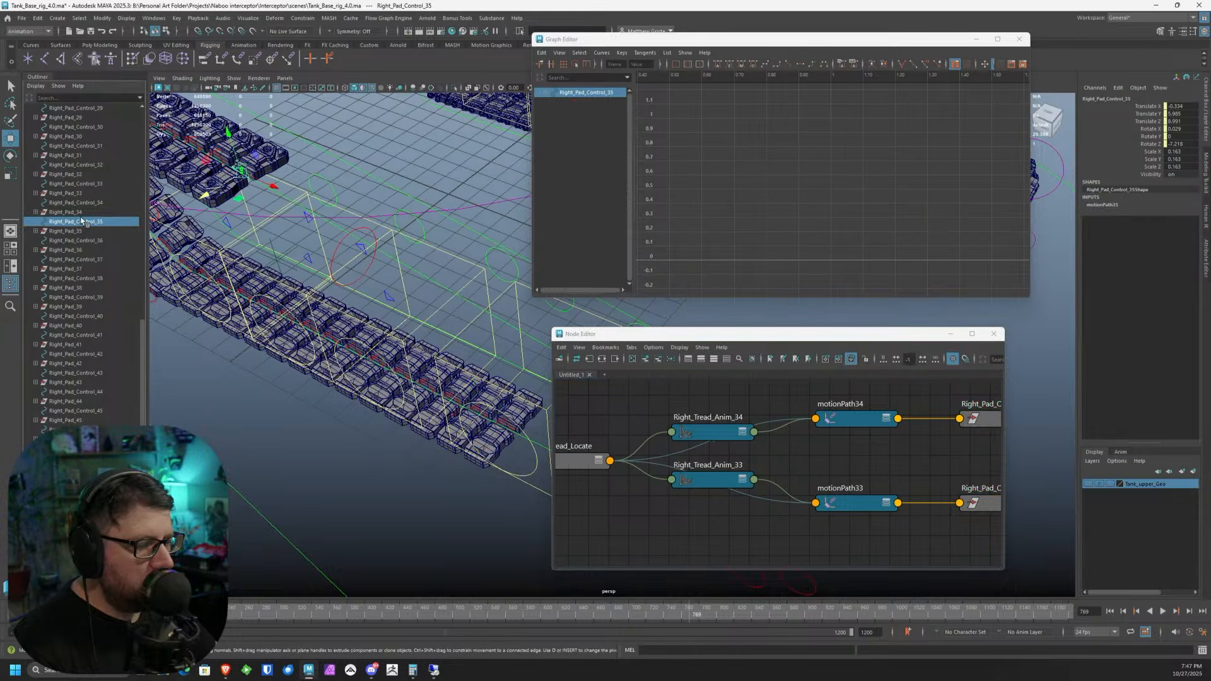
left_click(94, 203)
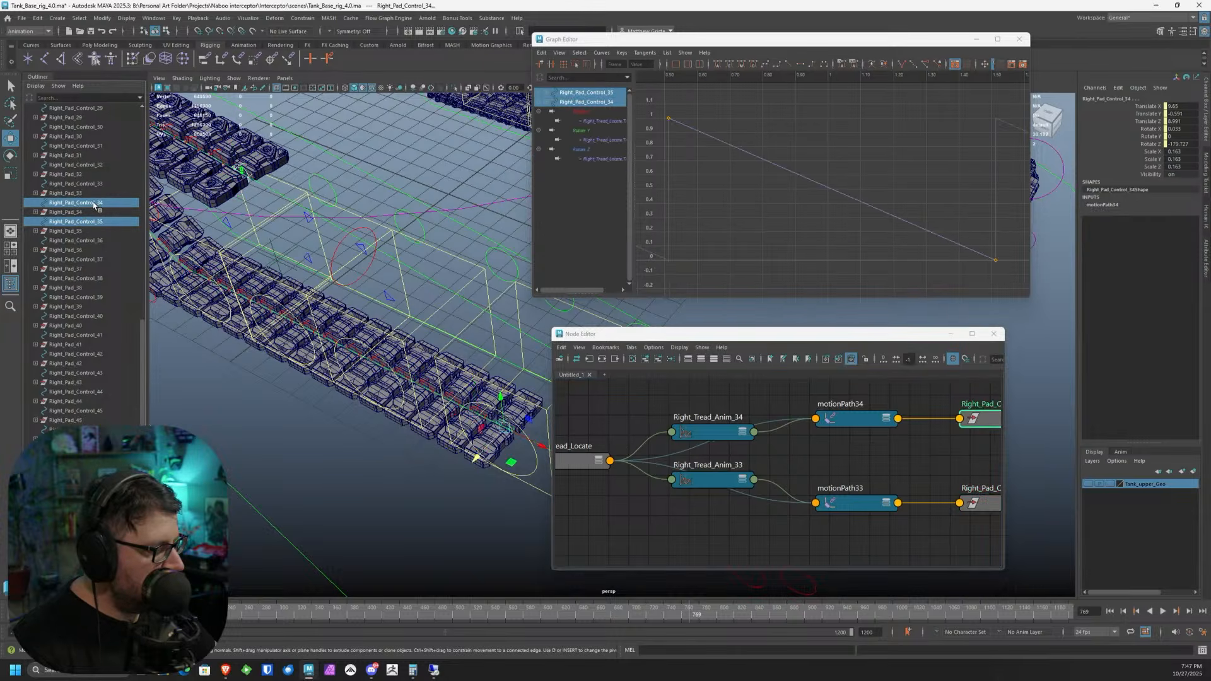
left_click(591, 359)
left_click(725, 494)
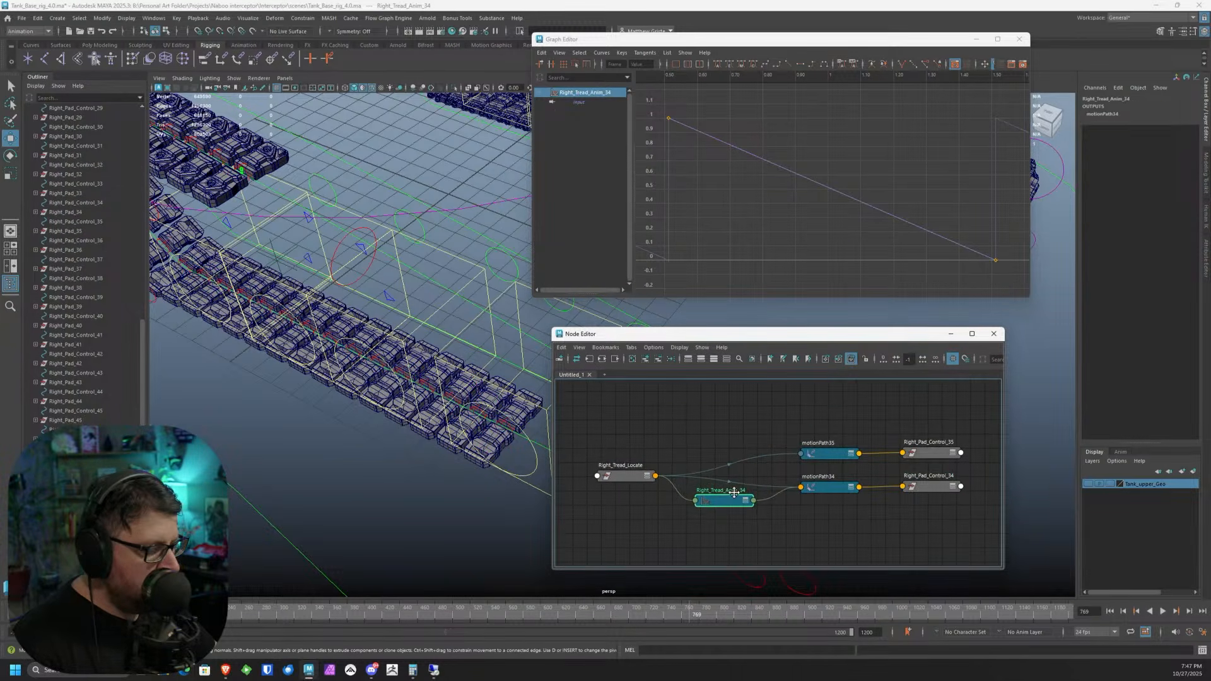
key("ctrl+d")
left_click_drag(773, 534, 723, 442)
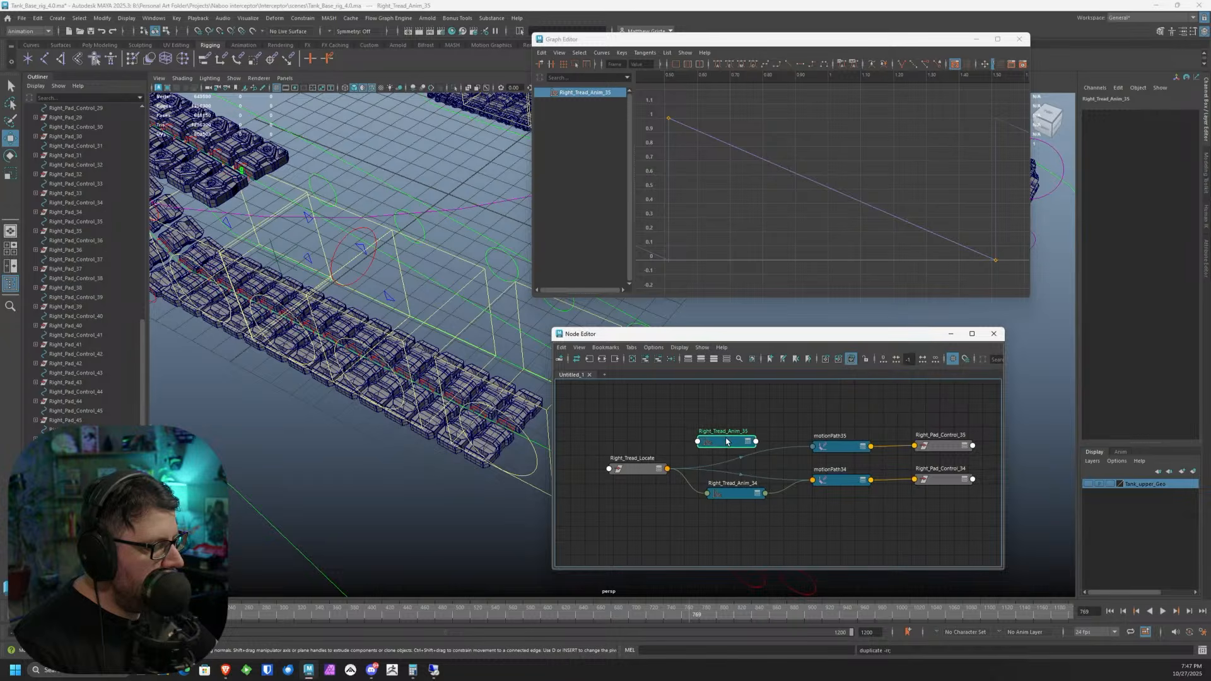
- Connect Right_Tread_Locate's TreadCycle attribute to the input of Right_Tread_Anim_35
scroll(698, 449, "up", 3)
left_click(642, 490)
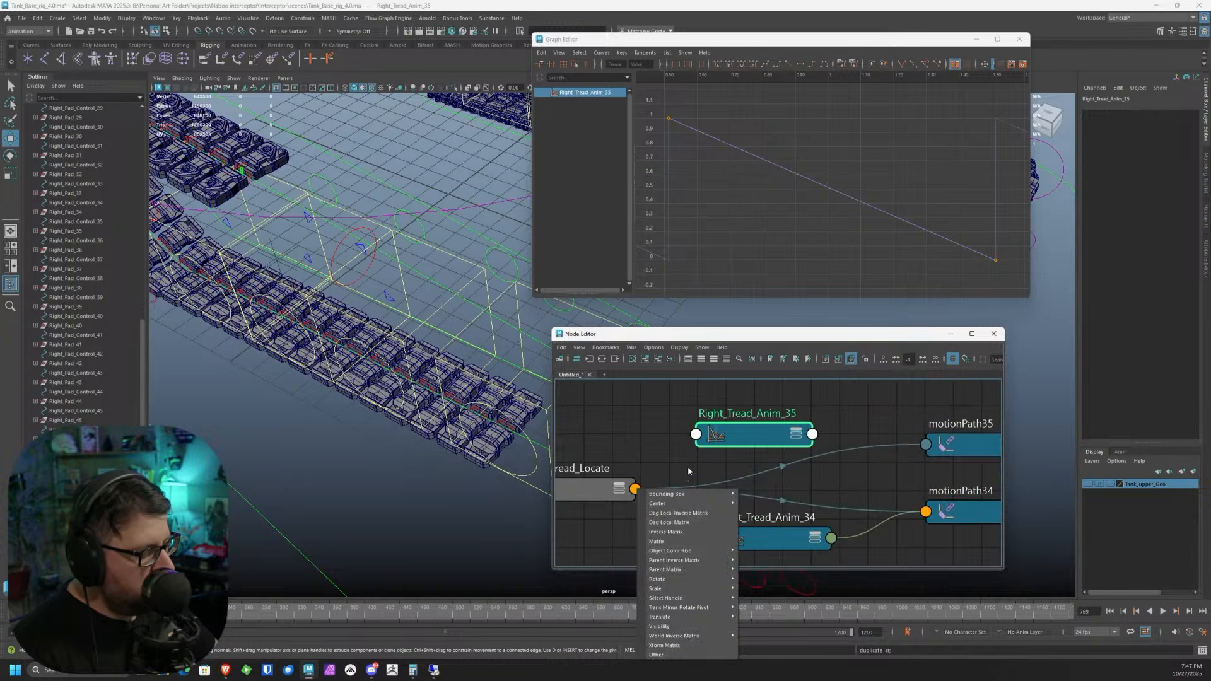
left_click(658, 654)
scroll(261, 297, "down", 6)
left_click(230, 404)
left_click(709, 435)
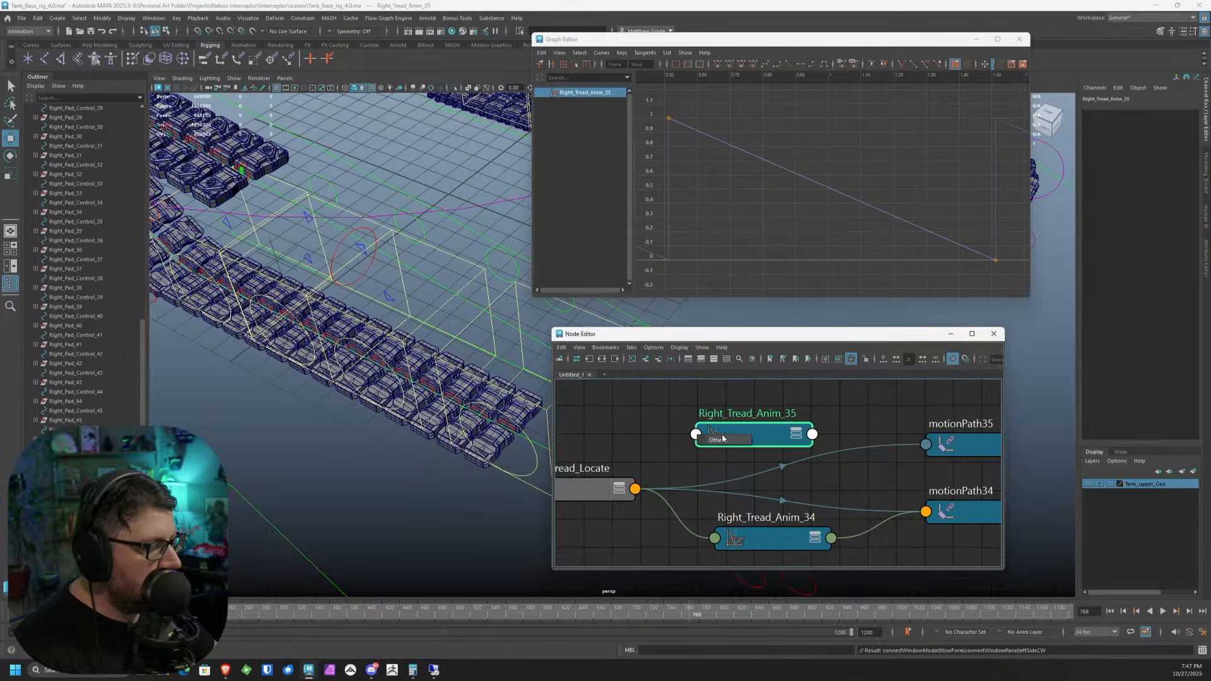
left_click(712, 439)
left_click(236, 285)
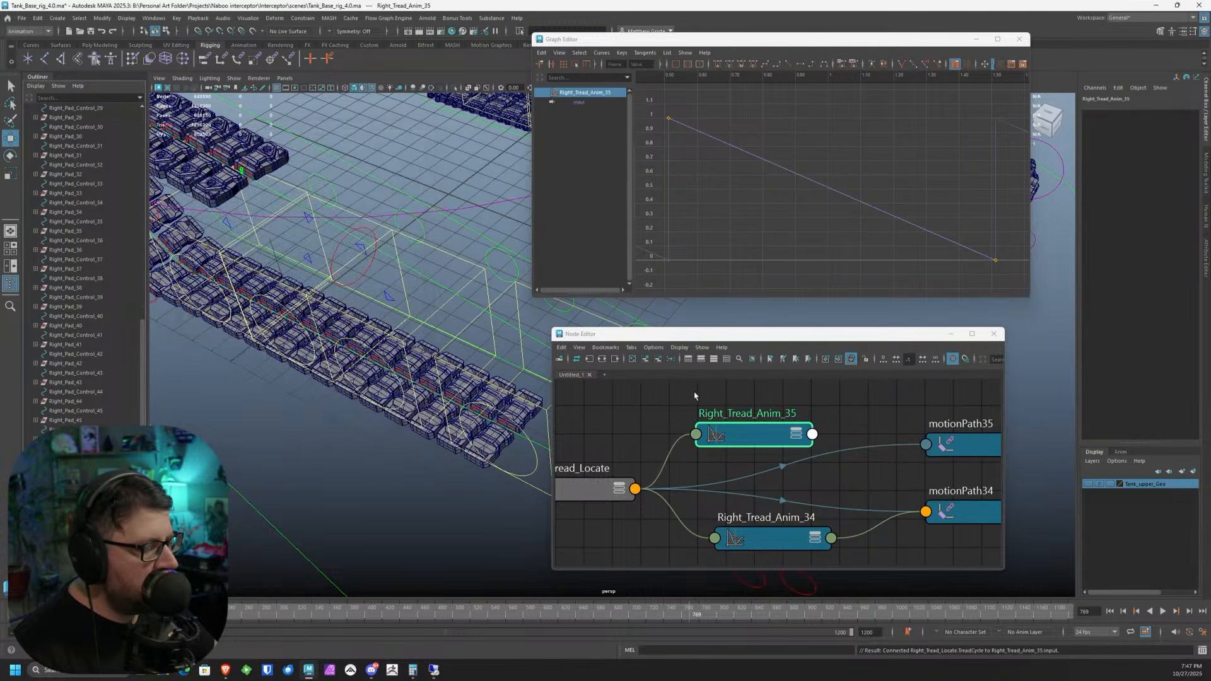
- Connect the output of Right_Tread_Anim_35 to motionPath35's U Value and move the curve node clear of the position markers
middle_click_drag(764, 425, 696, 421)
left_click(743, 430)
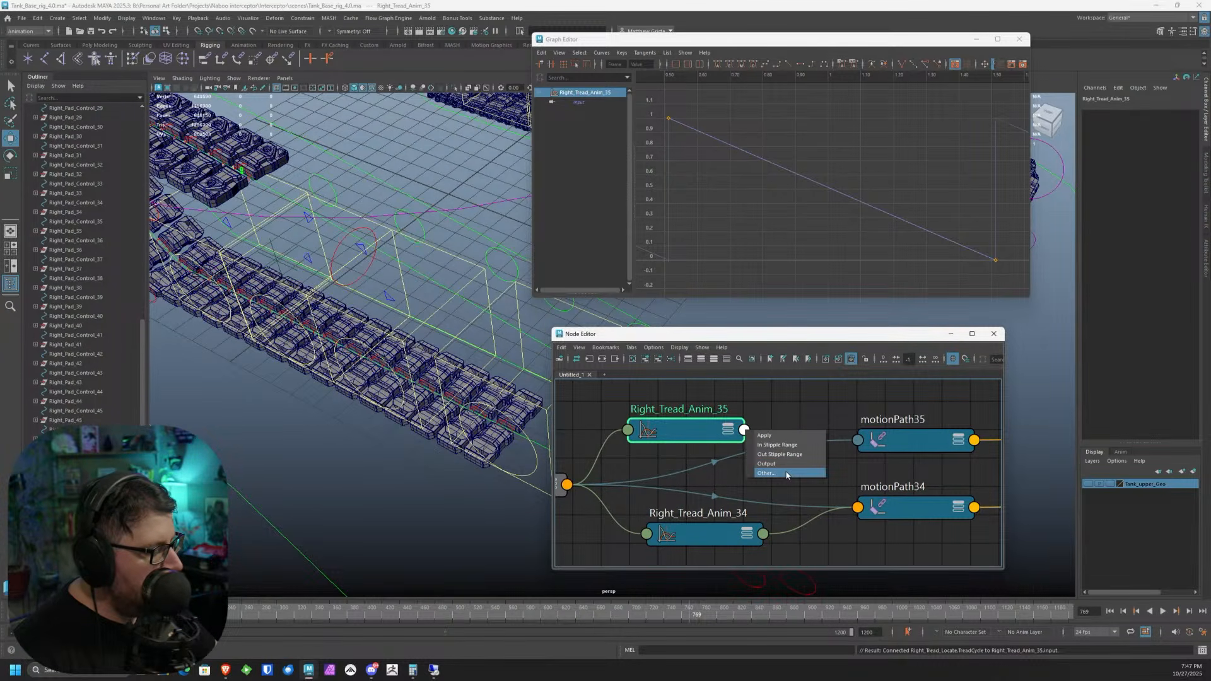
left_click(766, 463)
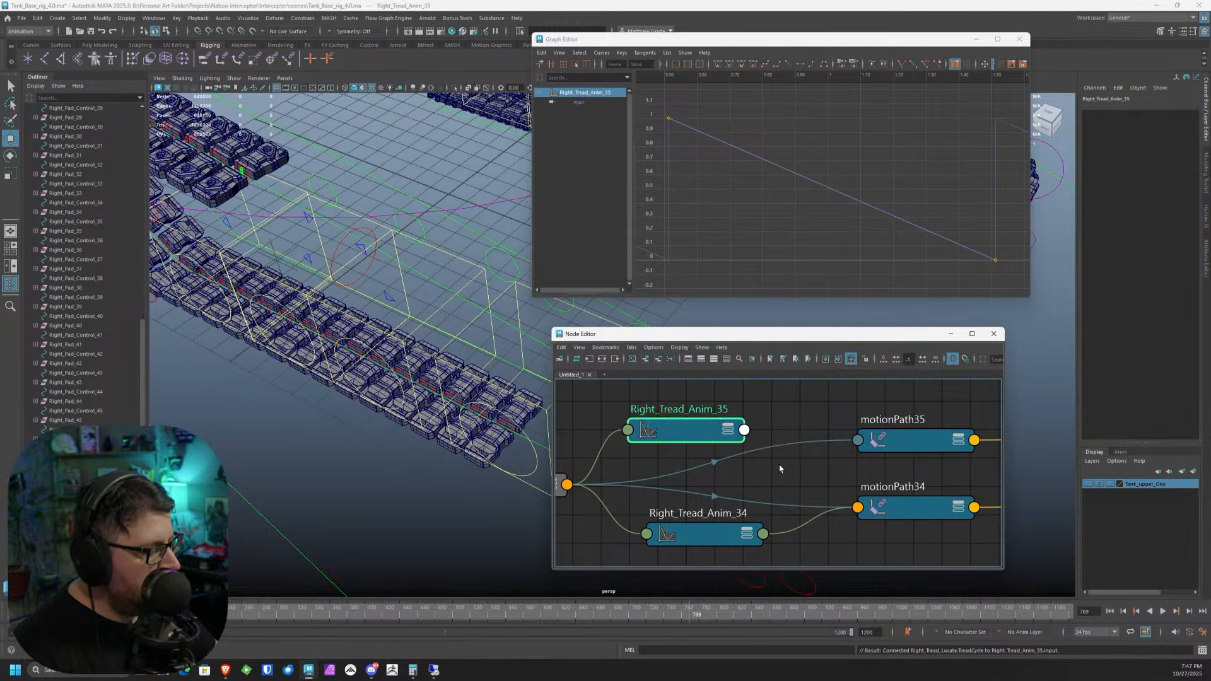
left_click(858, 439)
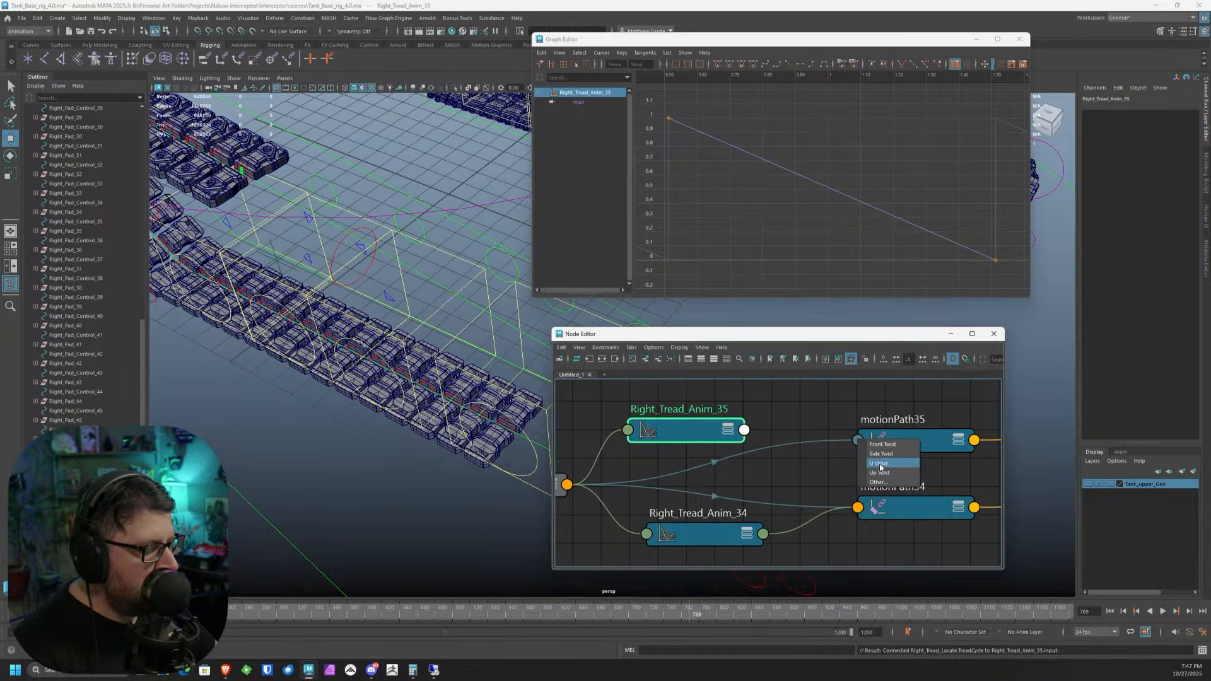
left_click(879, 464)
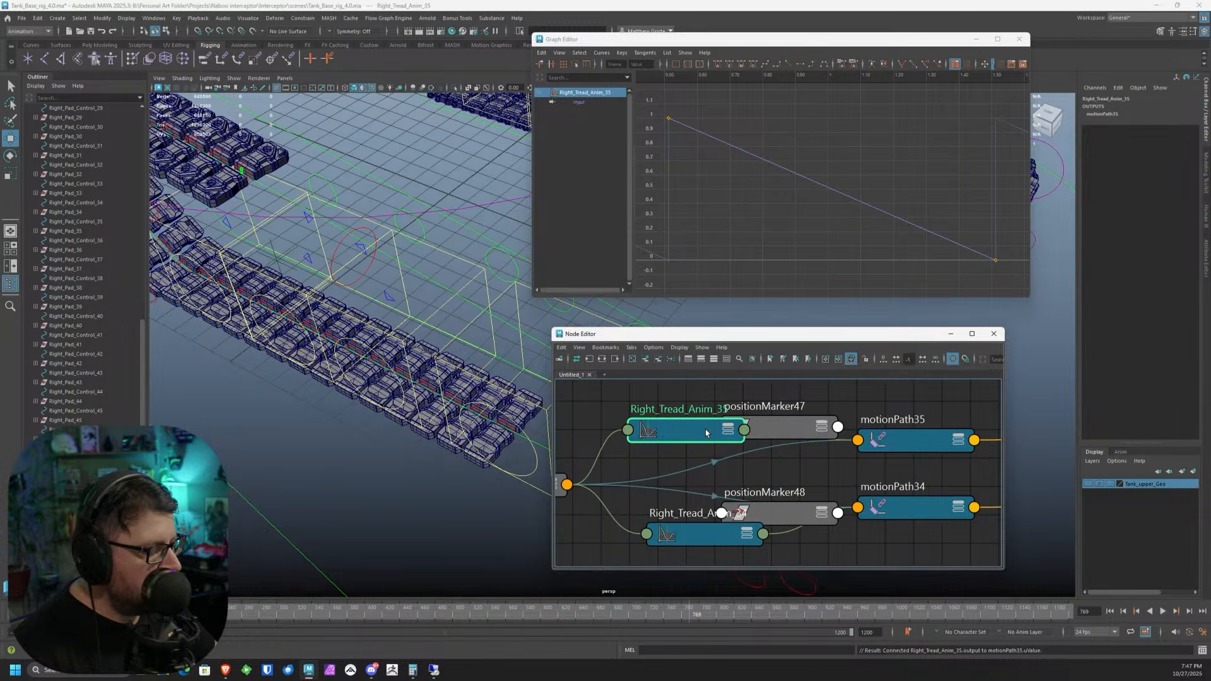
left_click_drag(705, 429, 694, 402)
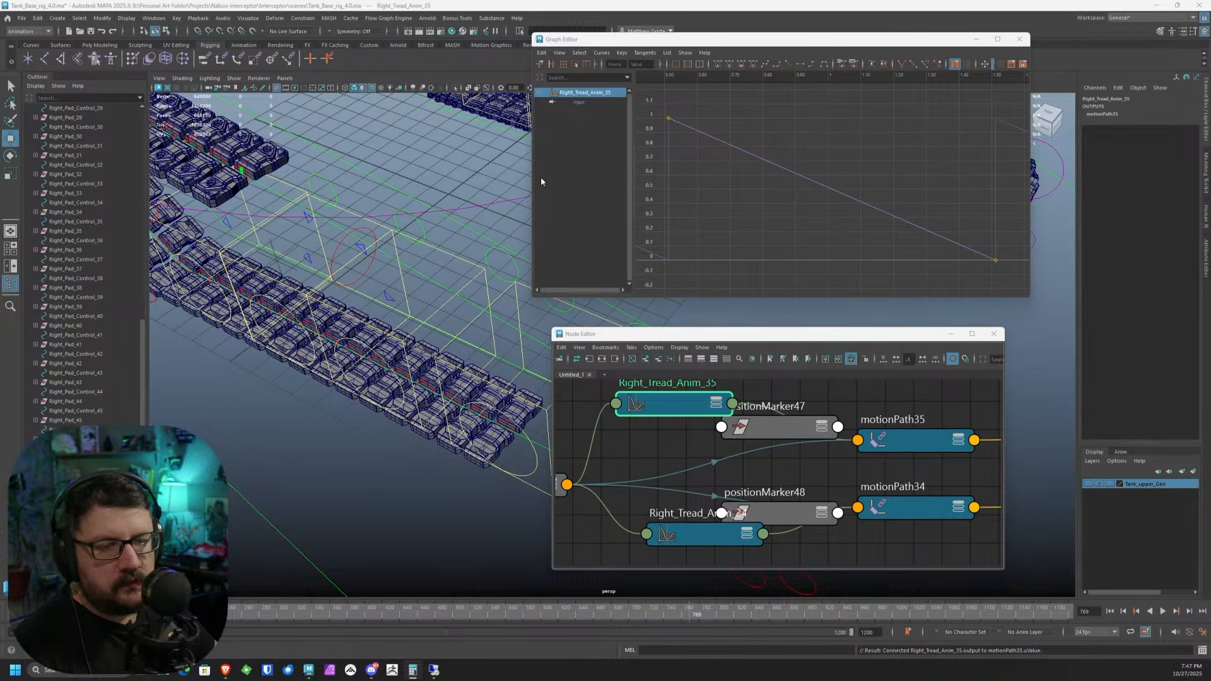
- Offset the first key of the Right_Tread_Anim_35 curve forward by one pad spacing and set the last key's time to 1.528
left_click(669, 120)
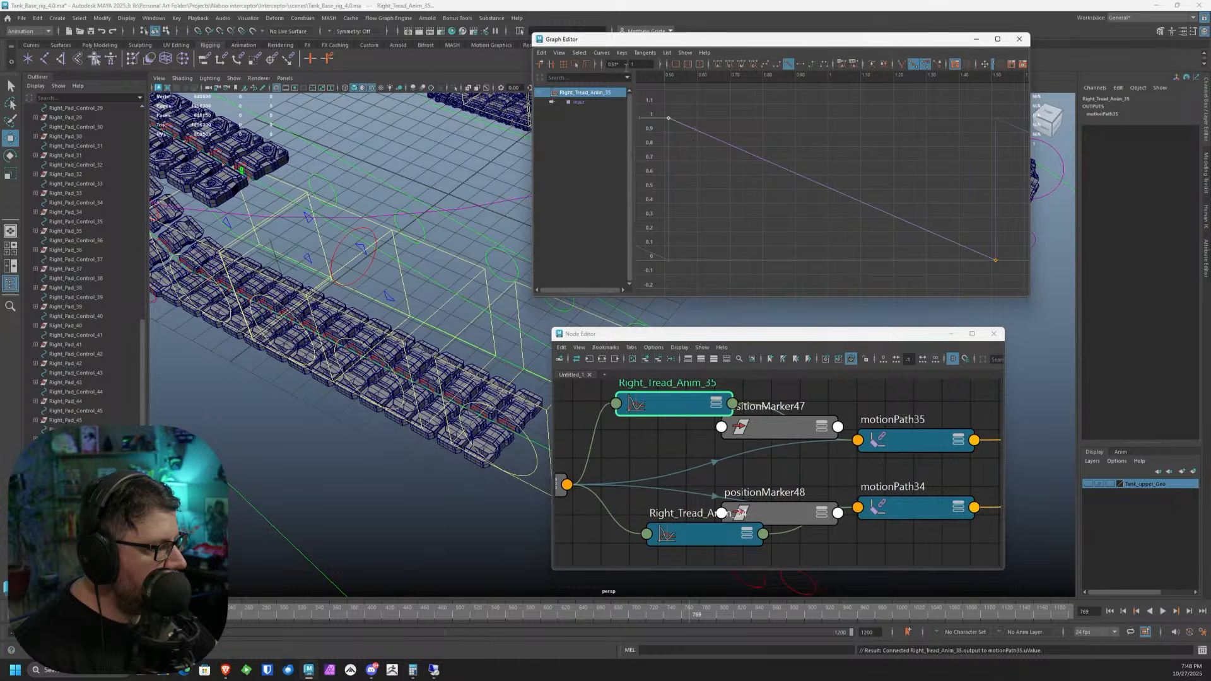
type("2")
key("Return")
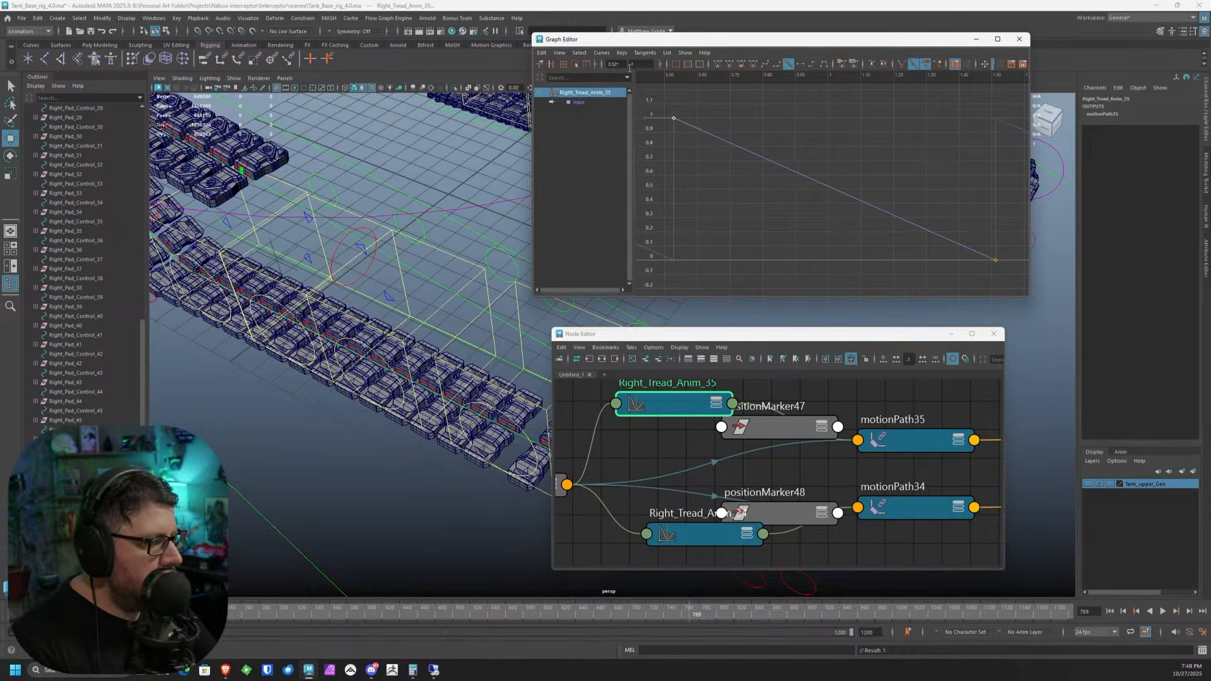
left_click_drag(950, 180, 1008, 282)
left_click_drag(863, 194, 1016, 295)
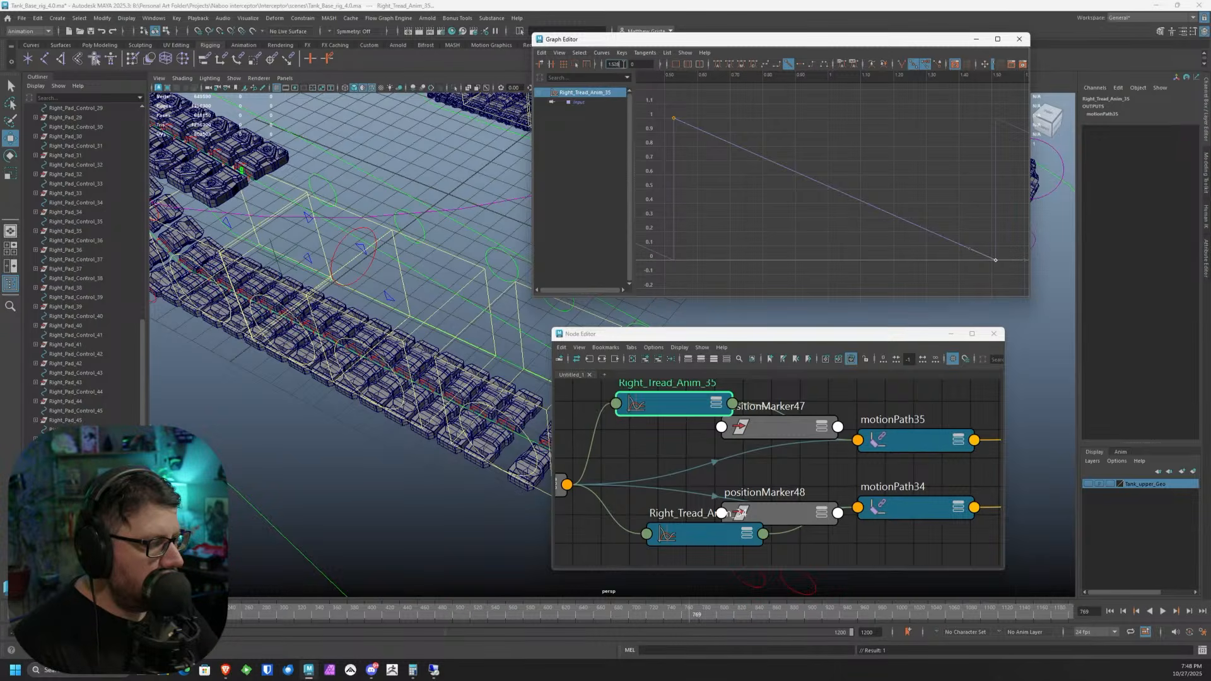
key("Return")
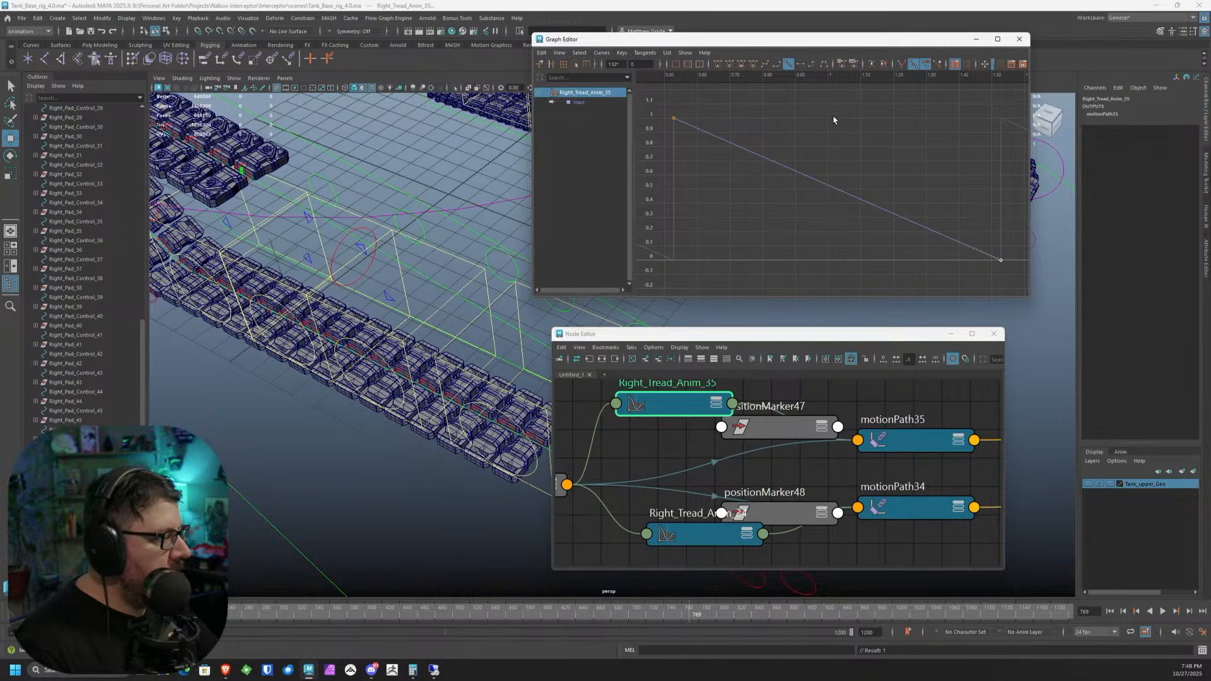
- Close the Graph Editor, move the Node Editor off the viewport, and inspect the unattached pad sitting outside the right tread
left_click(1019, 39)
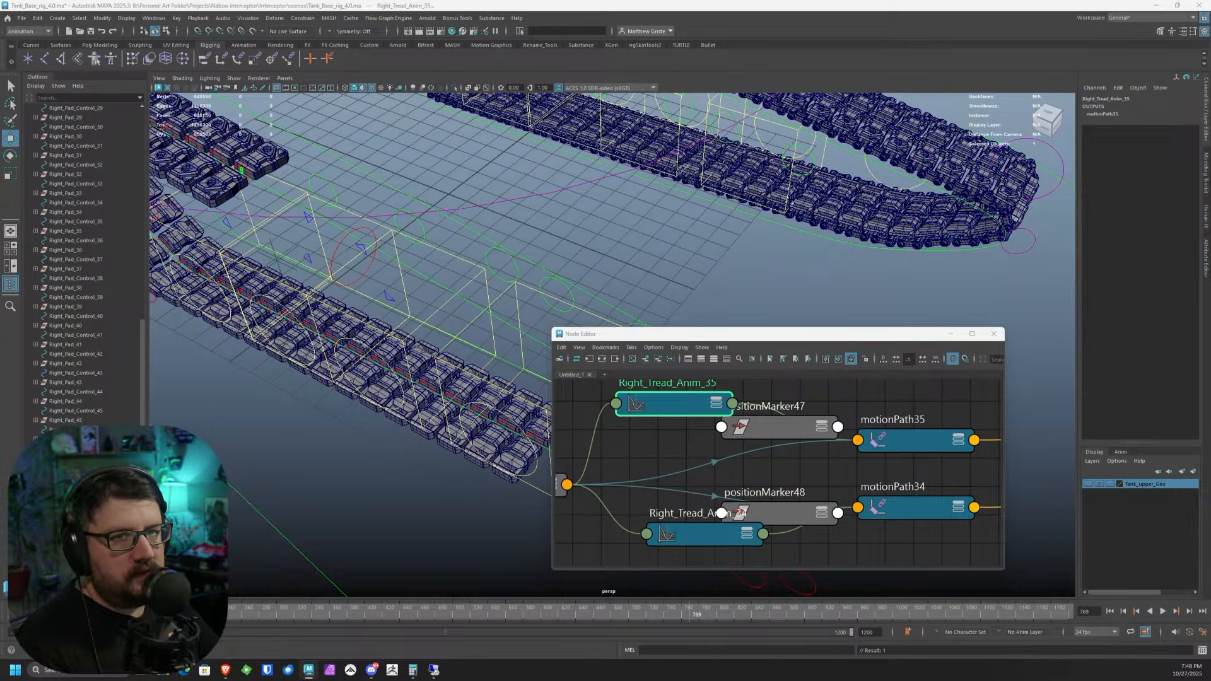
left_click_drag(810, 335, 1210, 335)
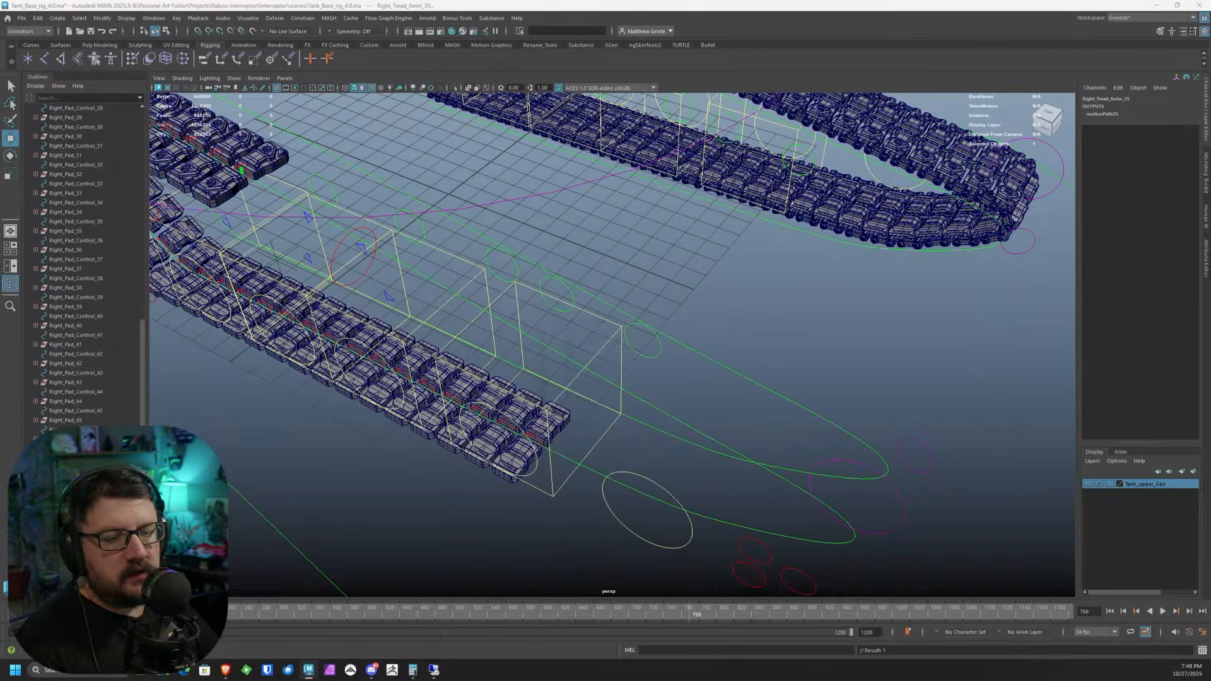
right_click_drag(435, 278, 408, 278, "alt")
middle_click_drag(408, 278, 599, 378, "alt")
left_click_drag(599, 340, 422, 300, "alt")
scroll(422, 300, "up", 3)
middle_click_drag(421, 301, 616, 438, "alt")
left_click_drag(617, 438, 703, 351, "alt")
scroll(702, 351, "up", 2)
middle_click_drag(702, 352, 569, 335, "alt")
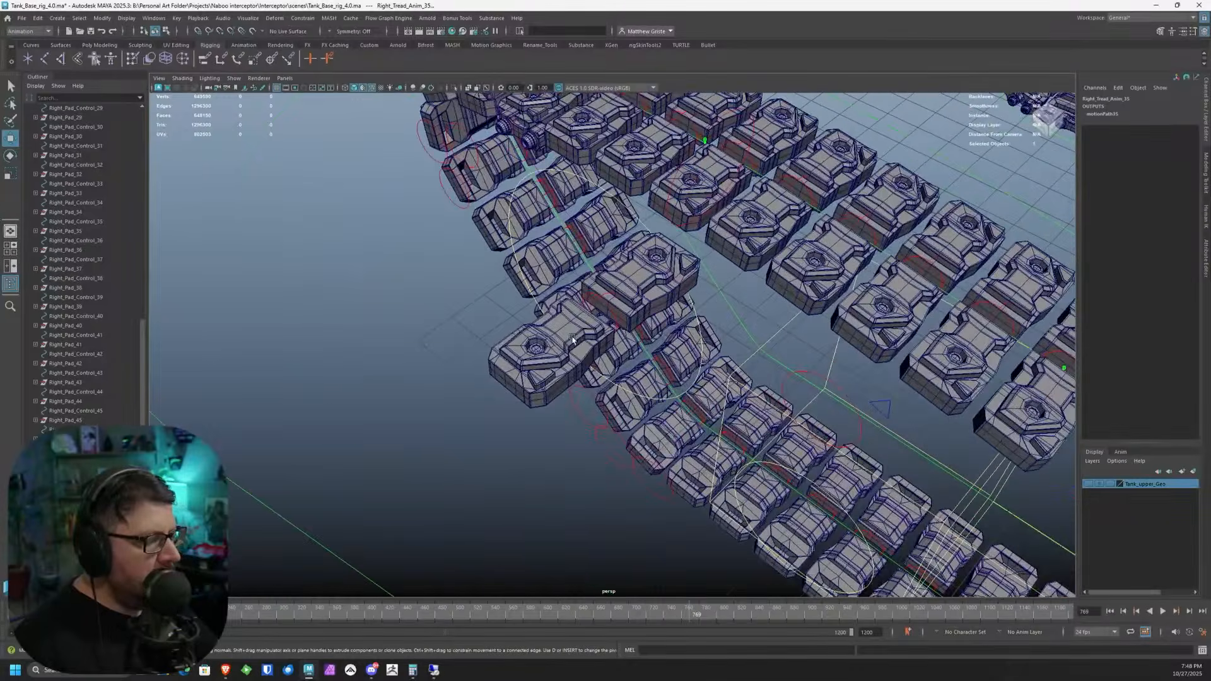
left_click(569, 336)
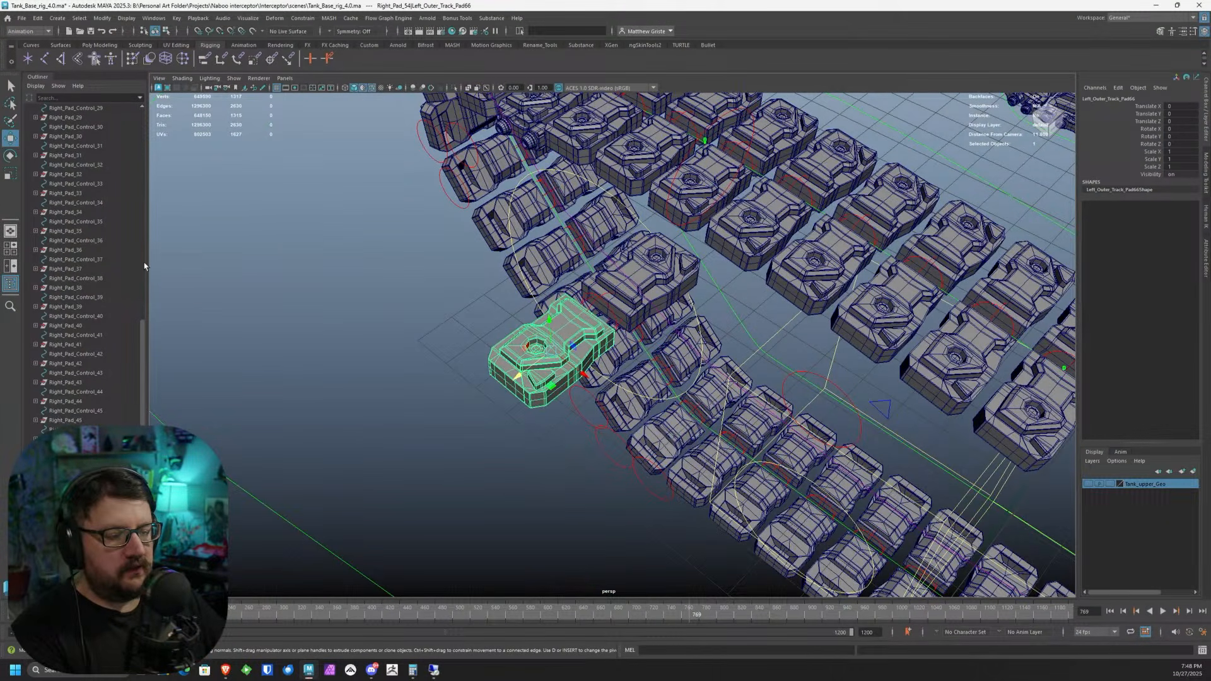
- Parent-constrain Right_Pad_36, the pad following the last attached one, to Right_Pad_Control_36
scroll(74, 344, "down", 5)
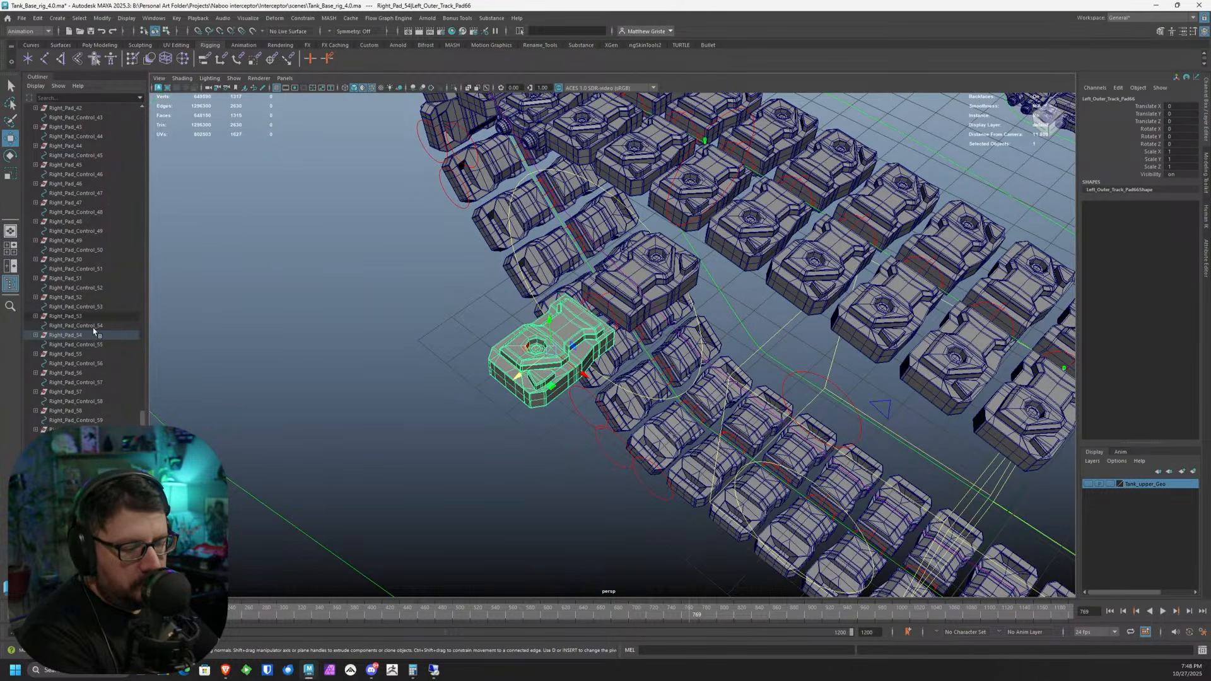
middle_click_drag(827, 353, 607, 312, "alt")
scroll(817, 320, "down", 2)
middle_click_drag(854, 508, 520, 260, "alt")
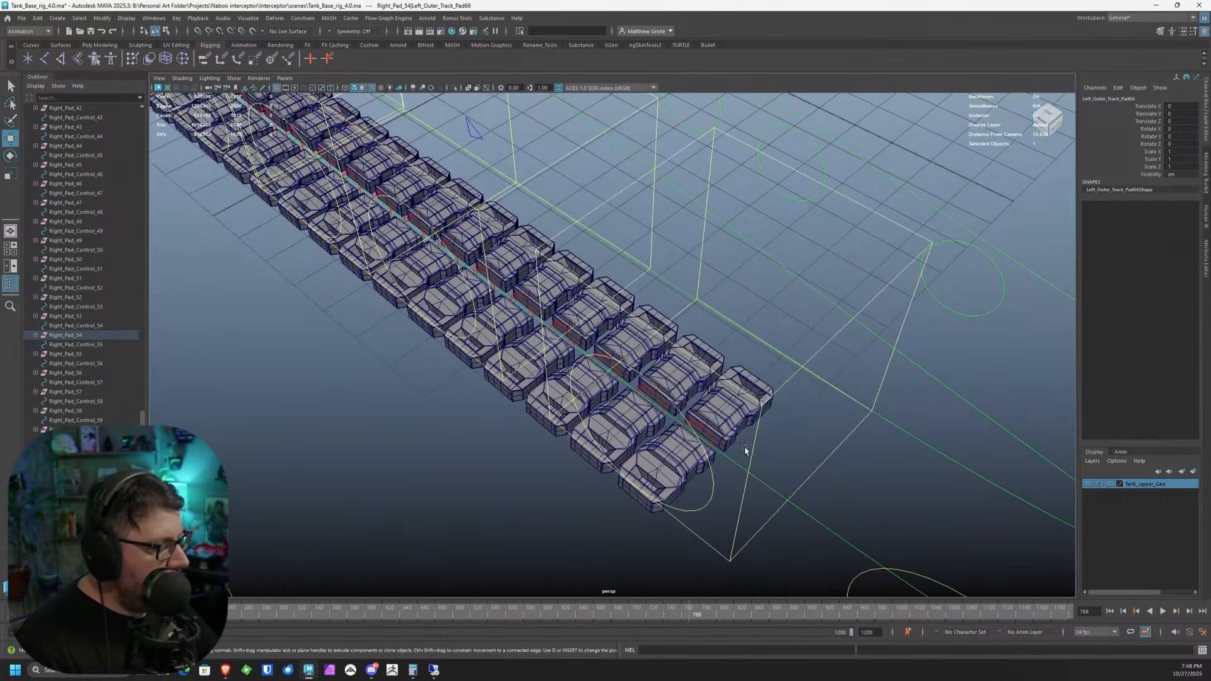
left_click(706, 434)
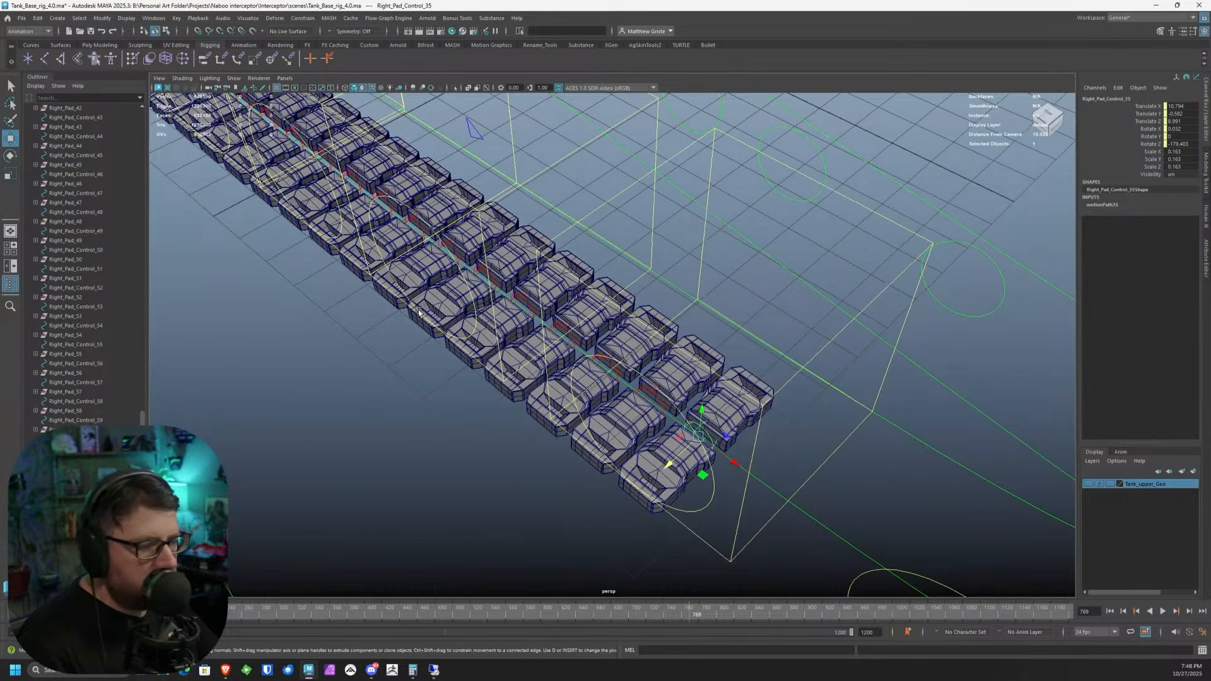
middle_click_drag(406, 305, 541, 399, "alt")
scroll(112, 163, "up", 4)
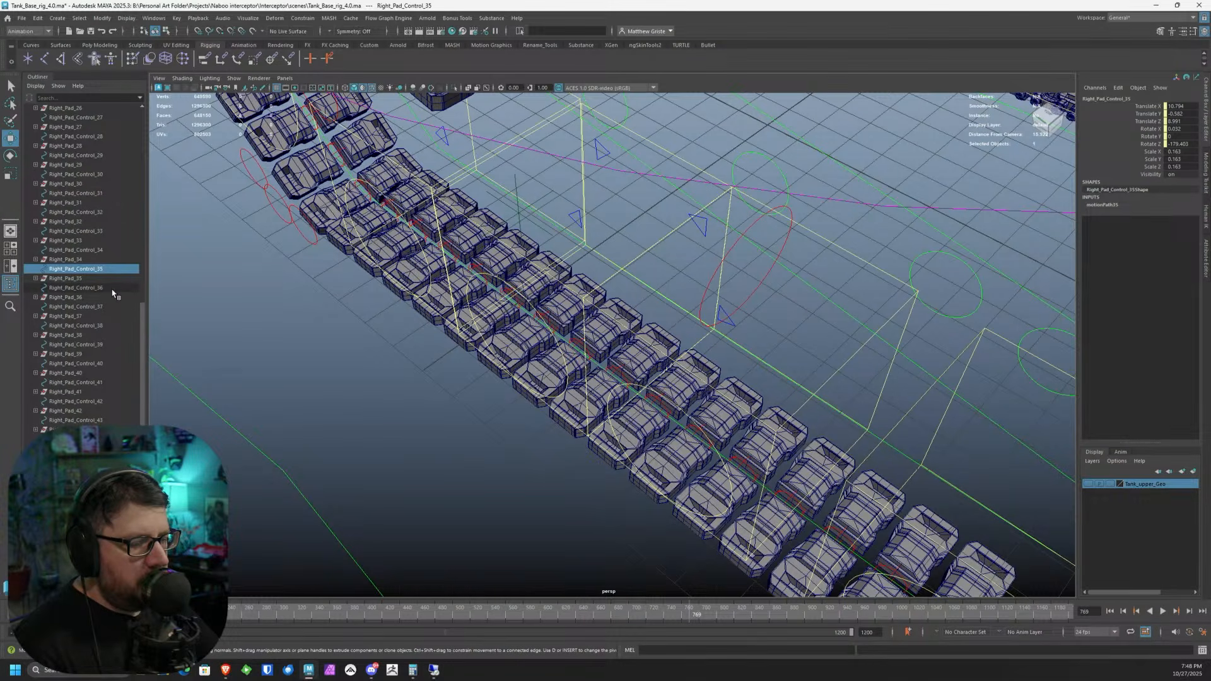
left_click(76, 288)
key("f")
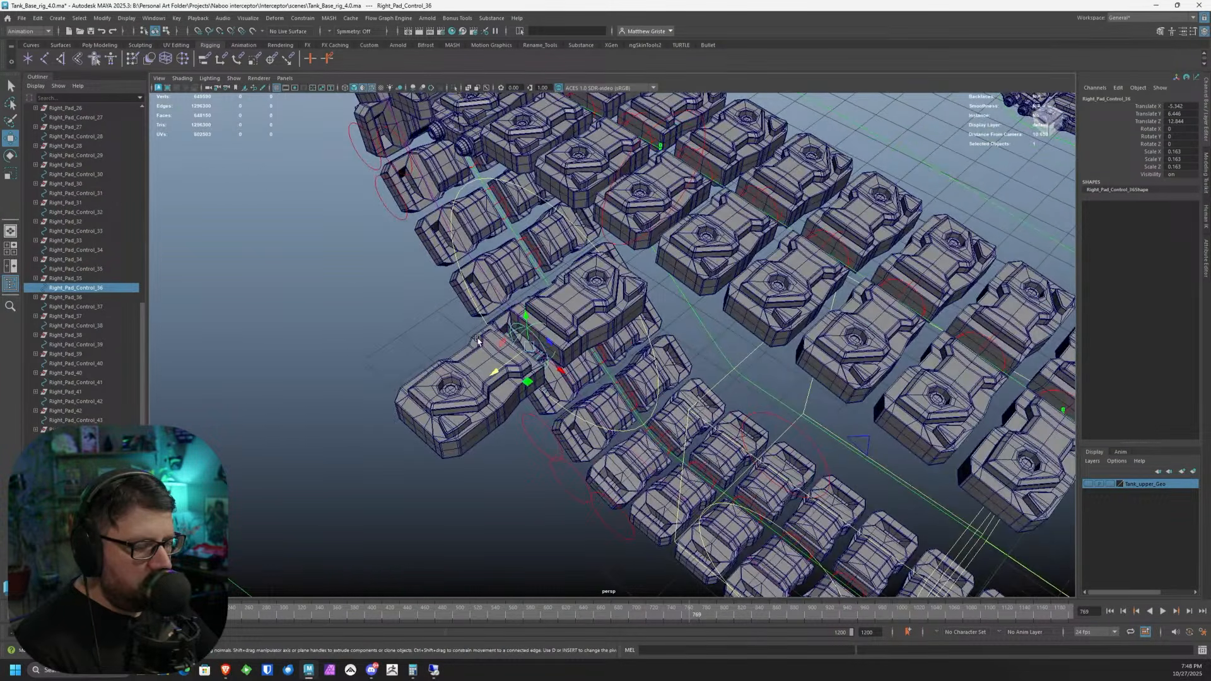
left_click(67, 297, "ctrl")
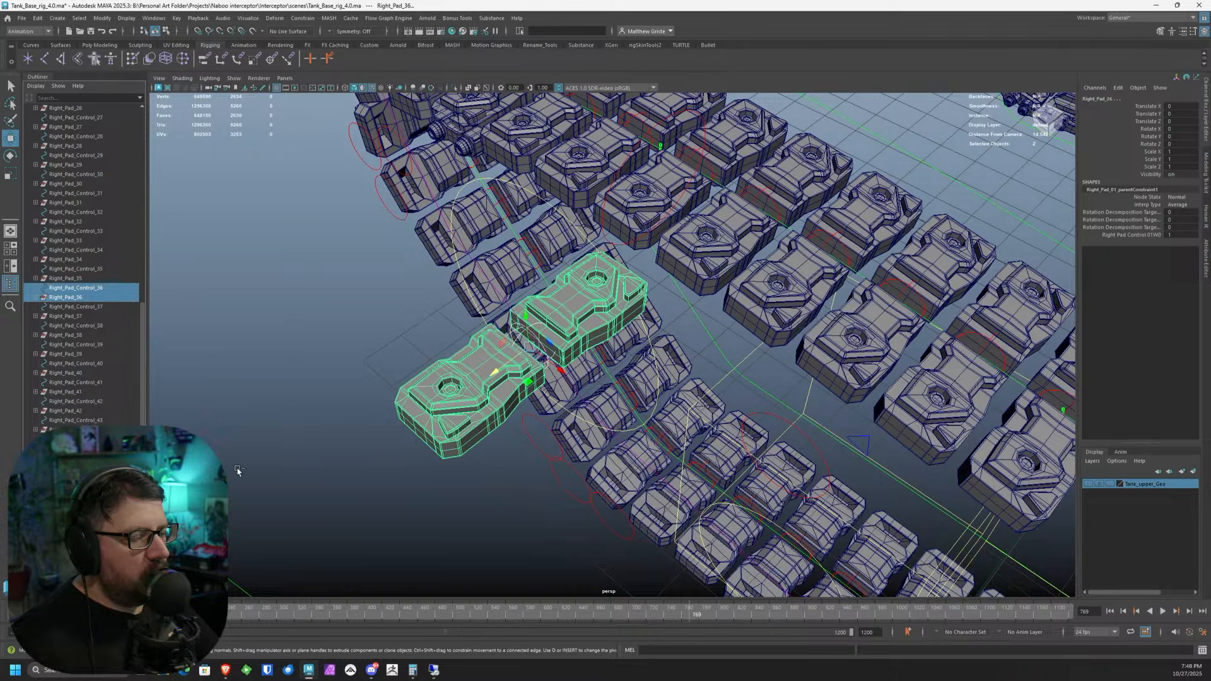
left_click(201, 65)
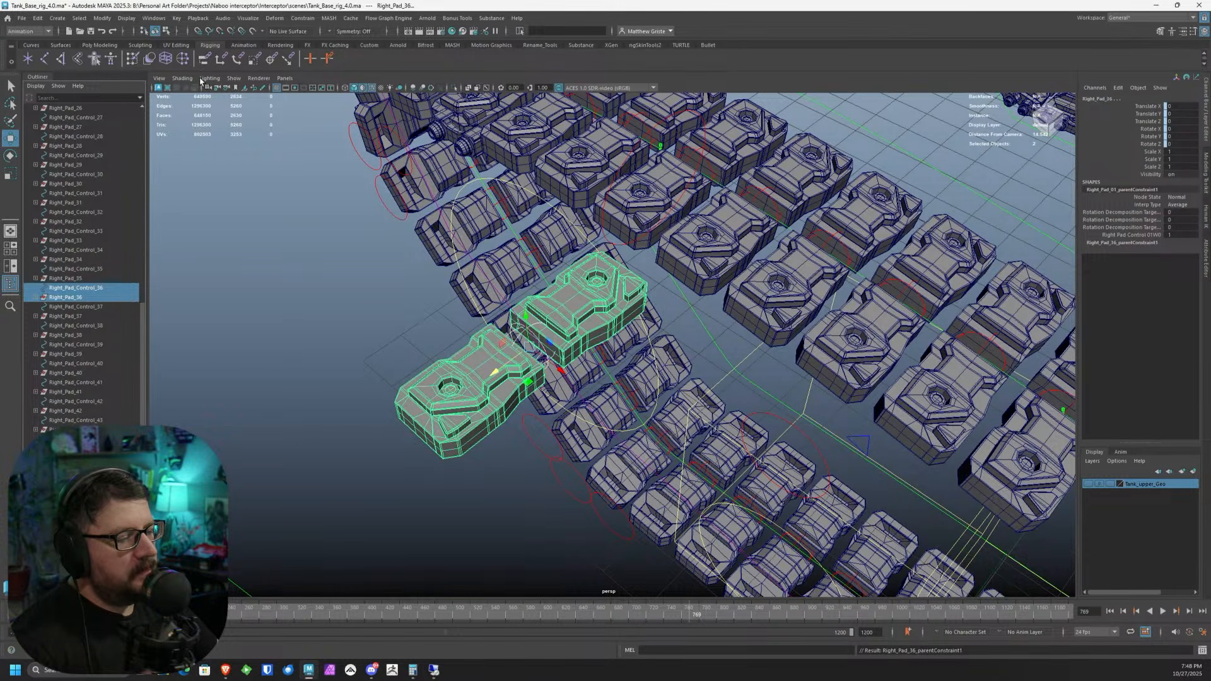
- Test the new constraint by moving Right_Pad_Control_36, and undo the move
left_click(82, 287)
left_click_drag(560, 369, 676, 467)
key("ctrl+z")
- Add the right tread curve to the selected pad control and bring up the Attach to Motion Path options beside the tread
middle_click_drag(735, 473, 504, 348, "alt")
scroll(504, 348, "down", 2)
left_click_drag(503, 348, 607, 357, "alt")
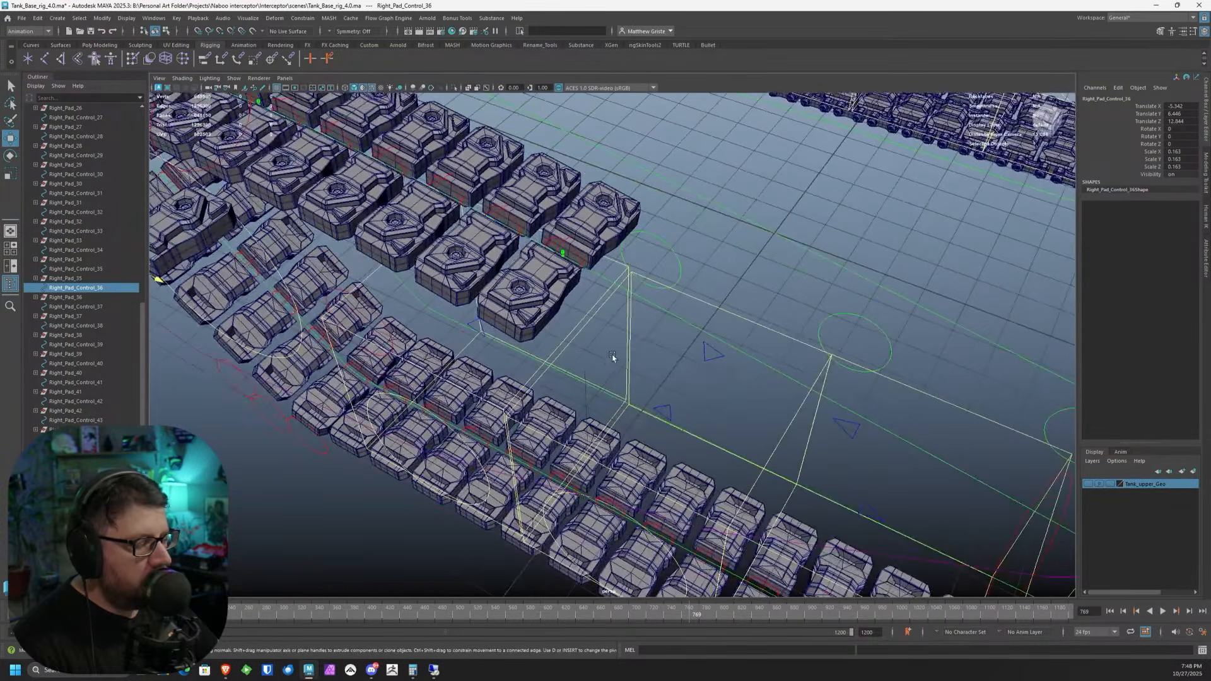
left_click(673, 317)
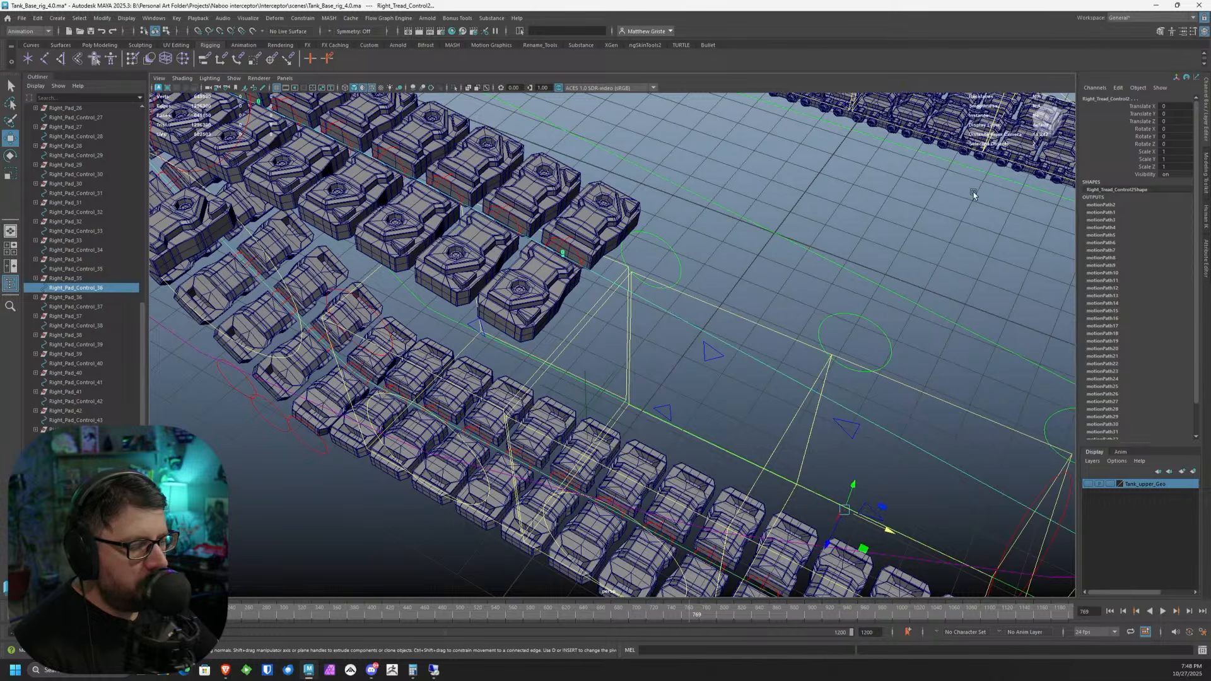
left_click_drag(638, 132, 855, 84)
middle_click_drag(956, 307, 855, 272, "alt")
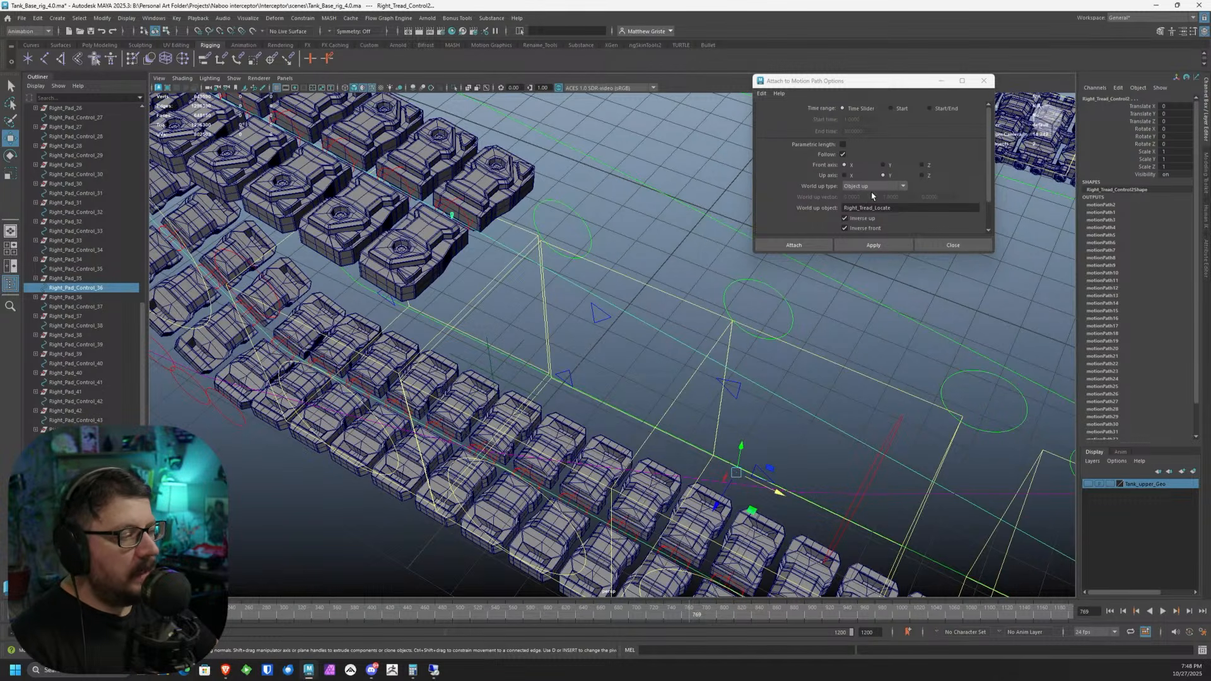
- Attach Right_Pad_Control_36 to the tread curve with Follow on and Right_Tread_Locate as world up object, and minimize the options
left_click_drag(561, 360, 524, 367, "alt")
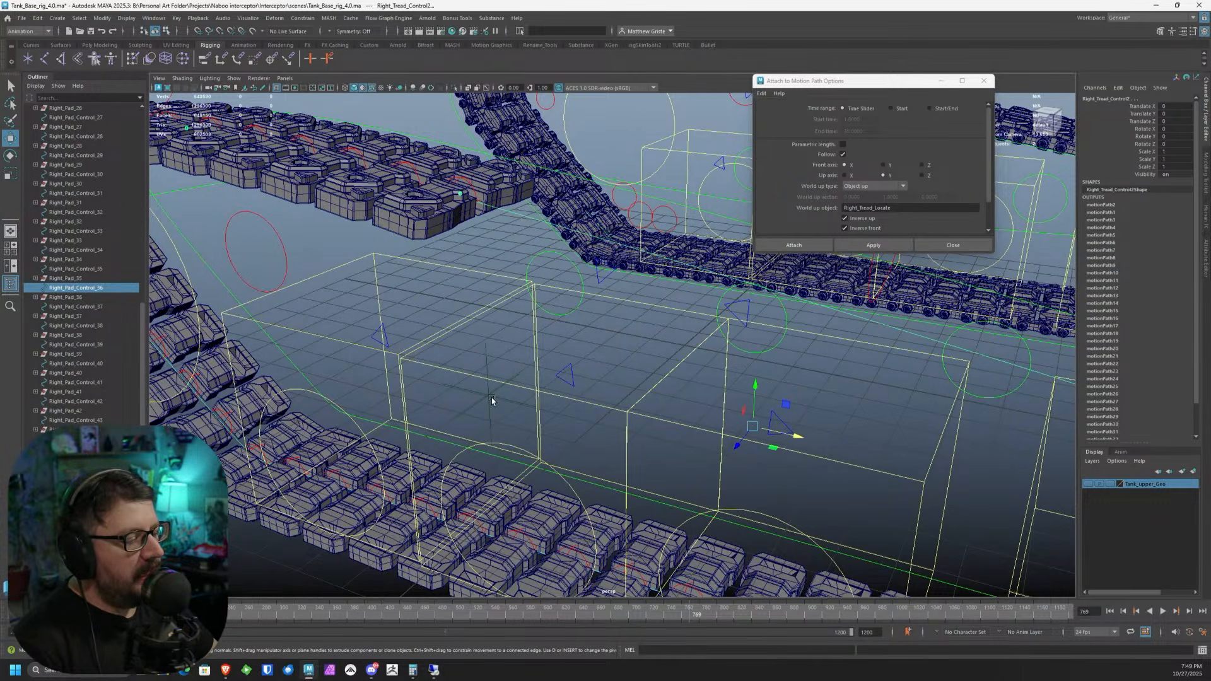
scroll(494, 408, "up", 10)
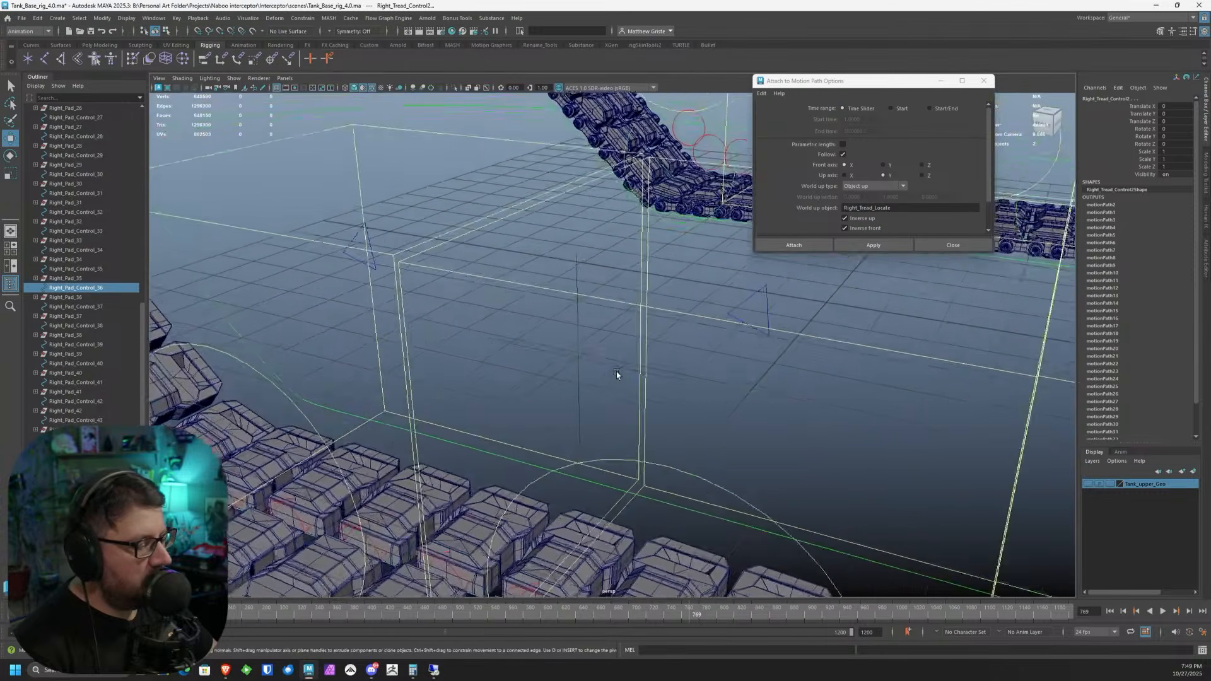
scroll(494, 407, "down", 10)
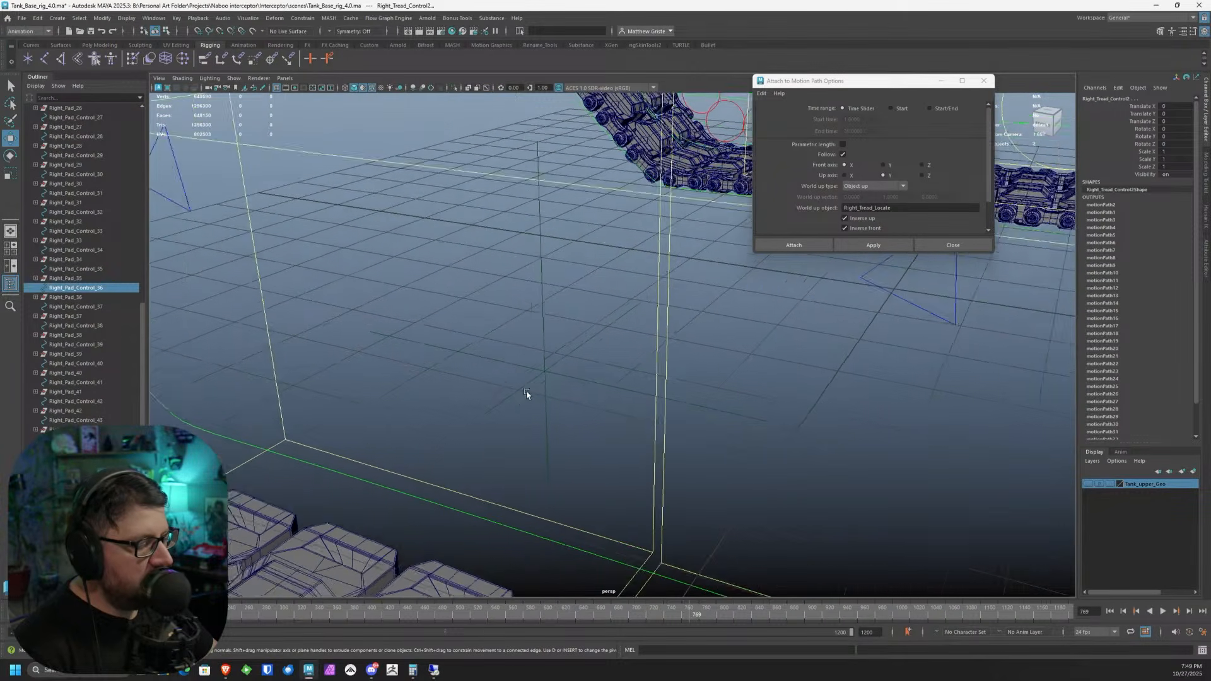
scroll(635, 455, "up", 3)
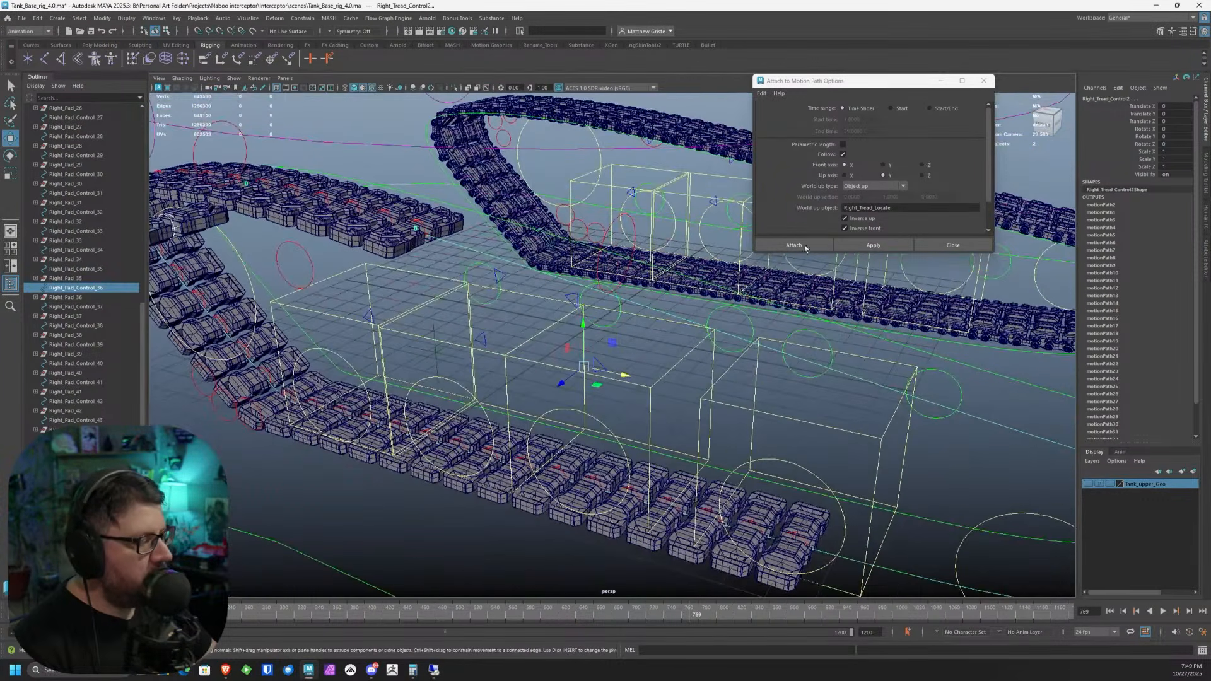
left_click(873, 245)
scroll(827, 416, "down", 4)
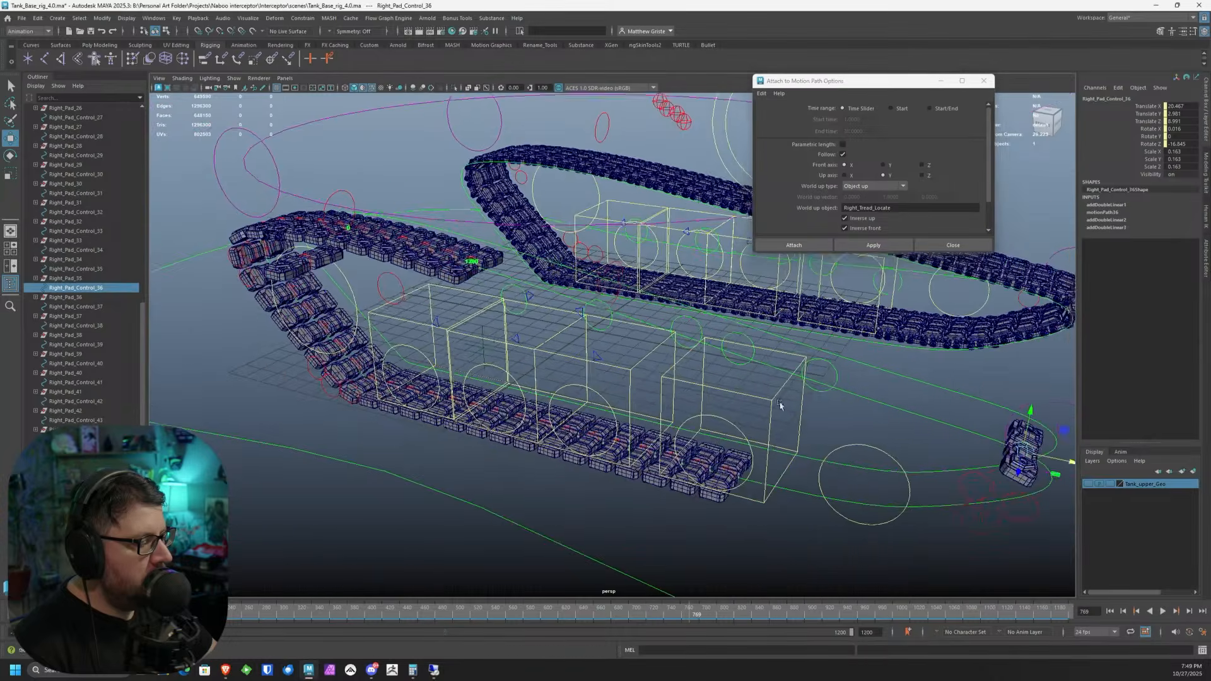
middle_click_drag(826, 416, 768, 400, "alt")
left_click_drag(636, 398, 715, 391, "alt")
middle_click_drag(716, 391, 757, 387, "alt")
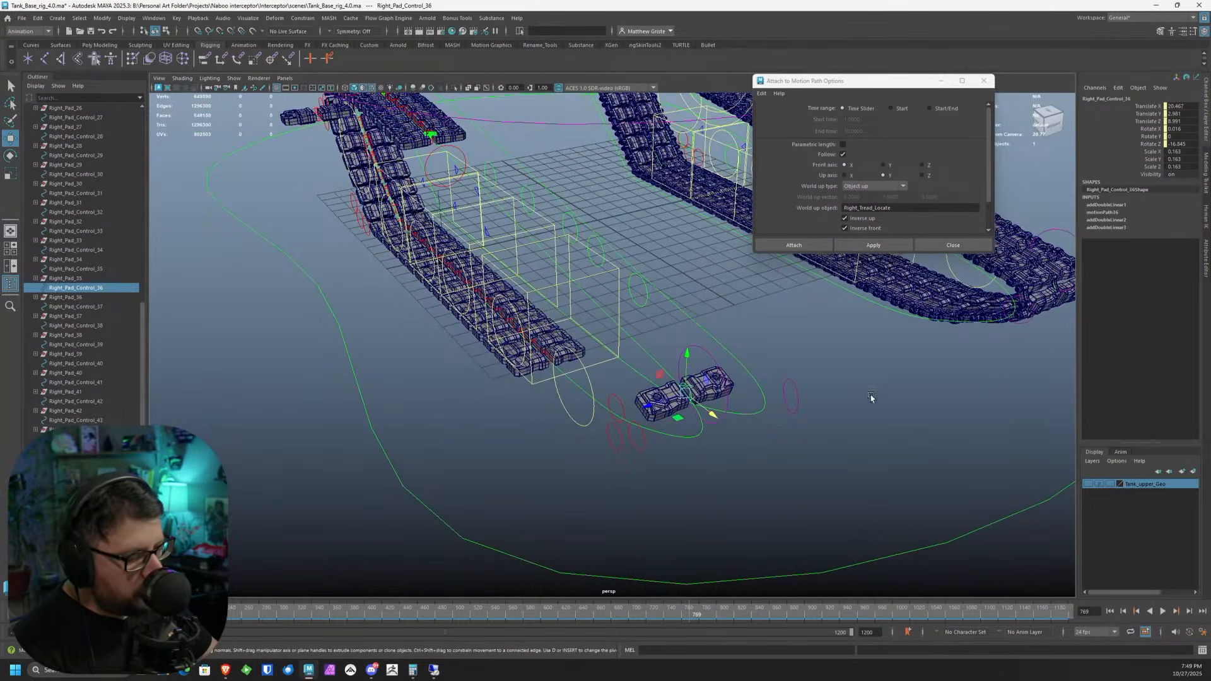
left_click(940, 80)
- Delete the animation on motionPath36's U Value and set it to 0
left_click_drag(689, 317, 739, 336, "alt")
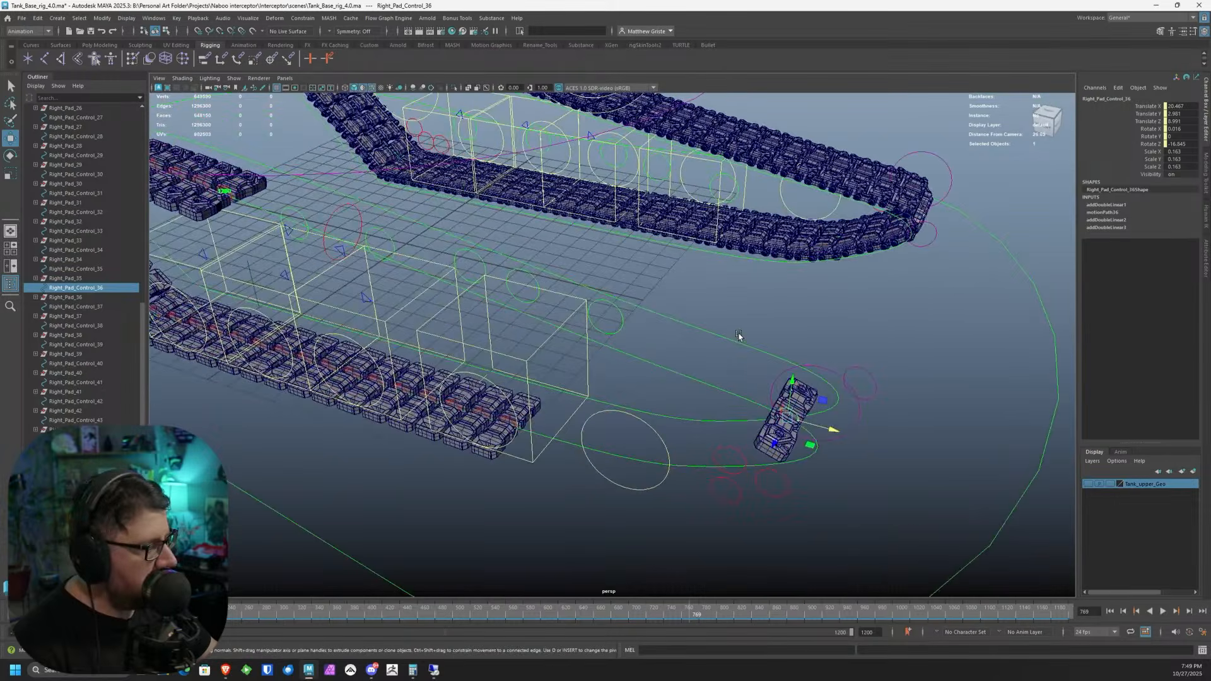
middle_click_drag(738, 336, 719, 325, "alt")
left_click(1106, 213)
left_click(1145, 221)
right_click(1146, 221)
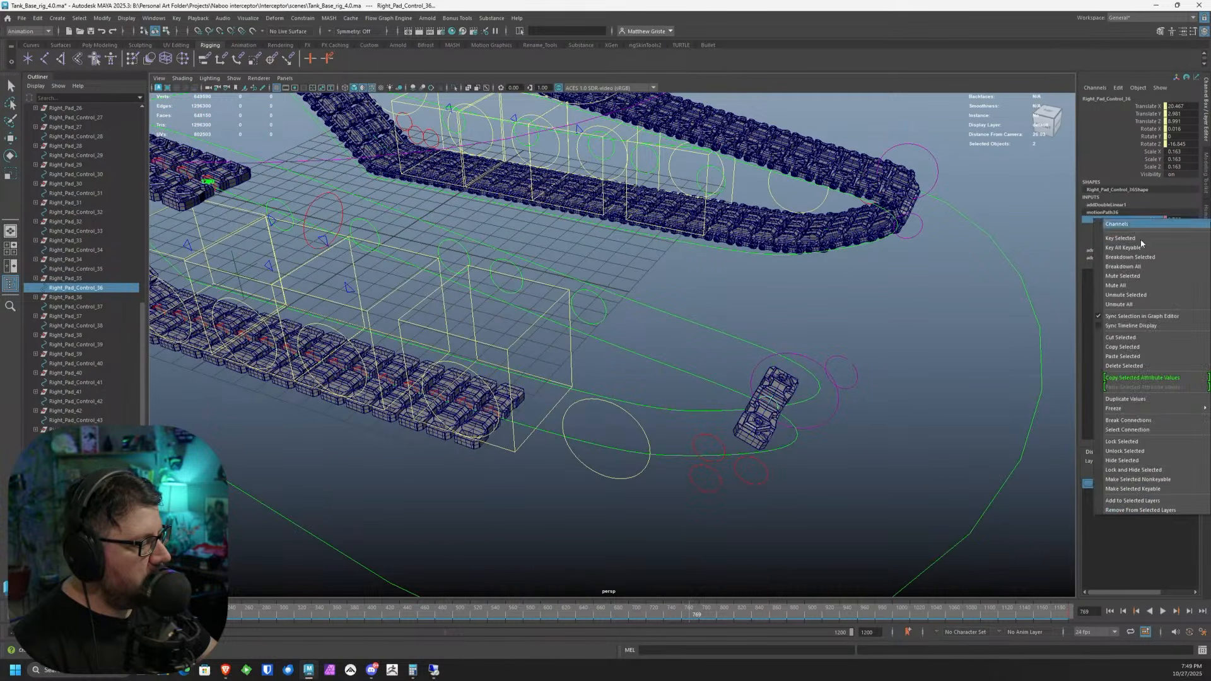
left_click(1136, 364)
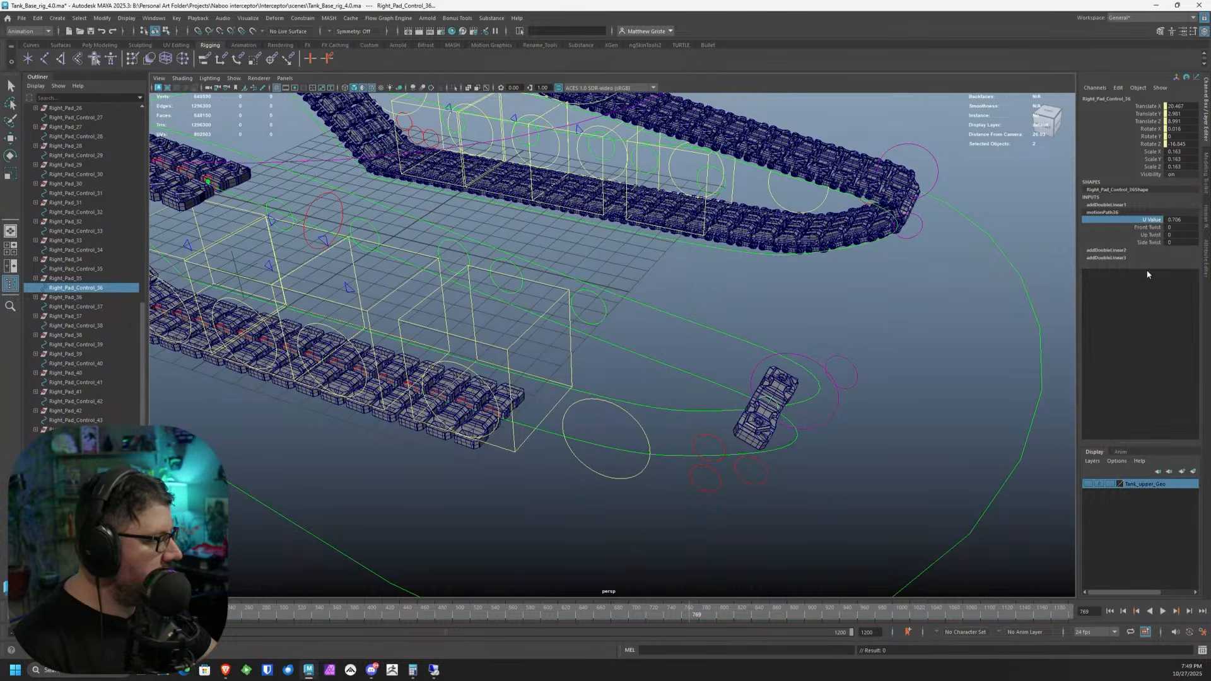
double_click(1185, 219)
type("0.")
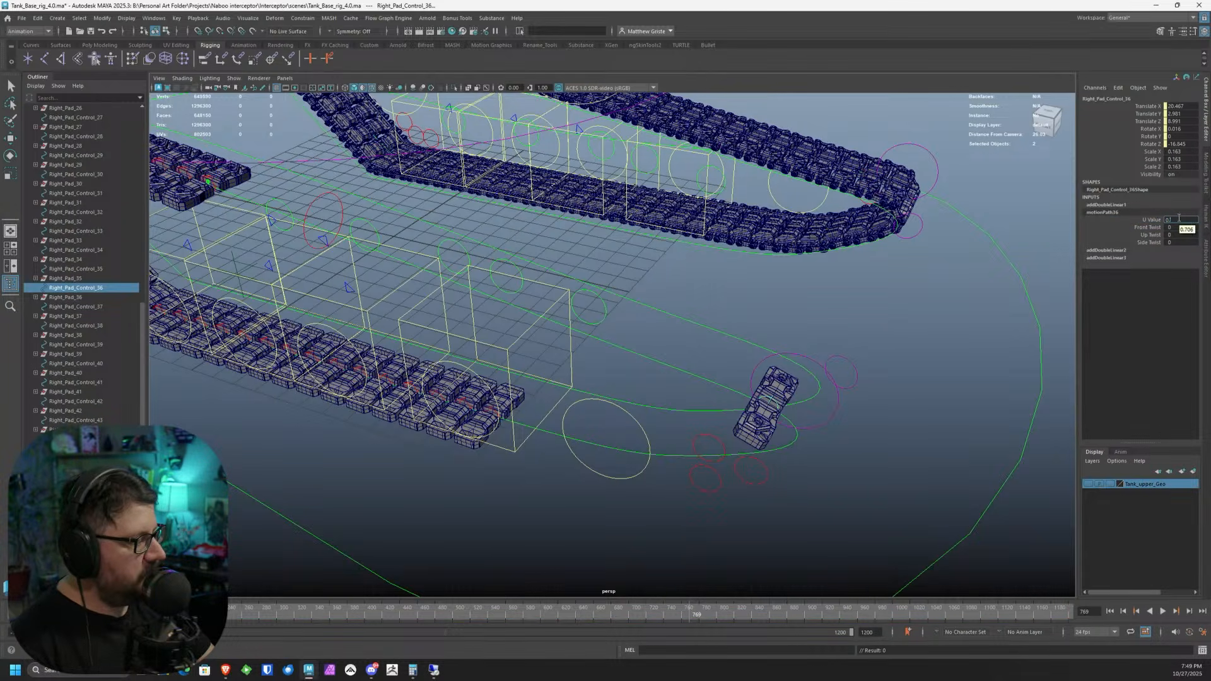
key("Return")
- Graph motionPath36's connections in the Node Editor and delete its three addDoubleLinear nodes
left_click_drag(637, 319, 749, 341, "alt")
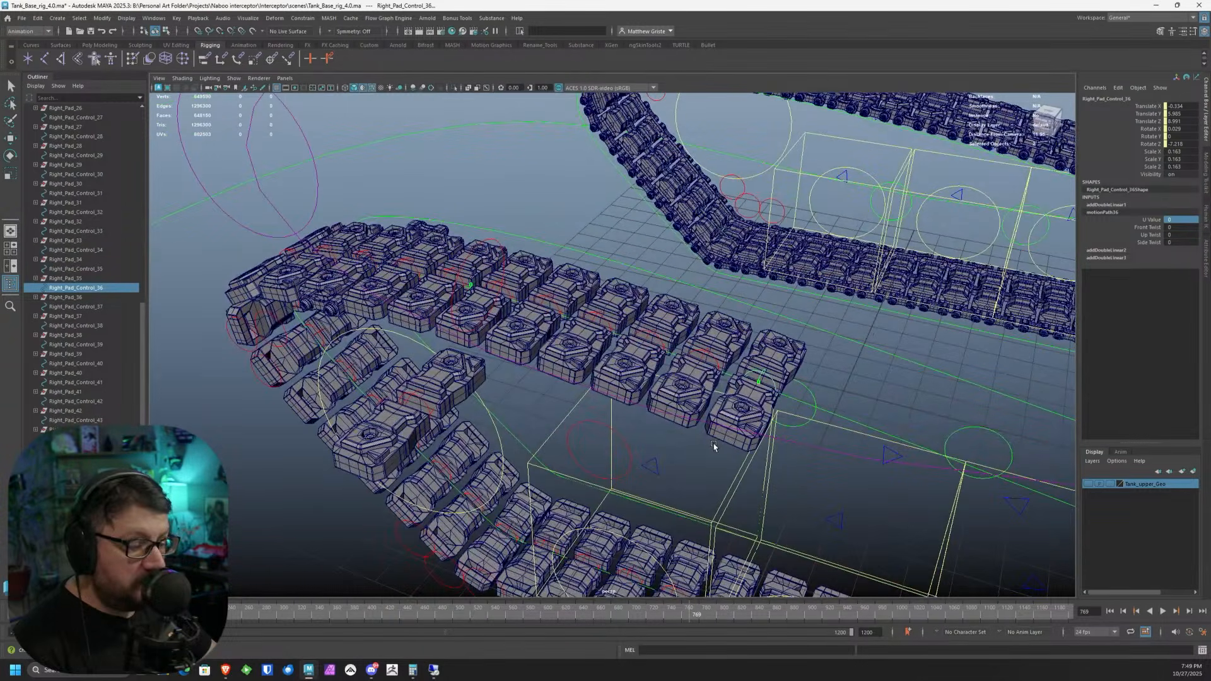
left_click_drag(694, 443, 498, 334, "alt")
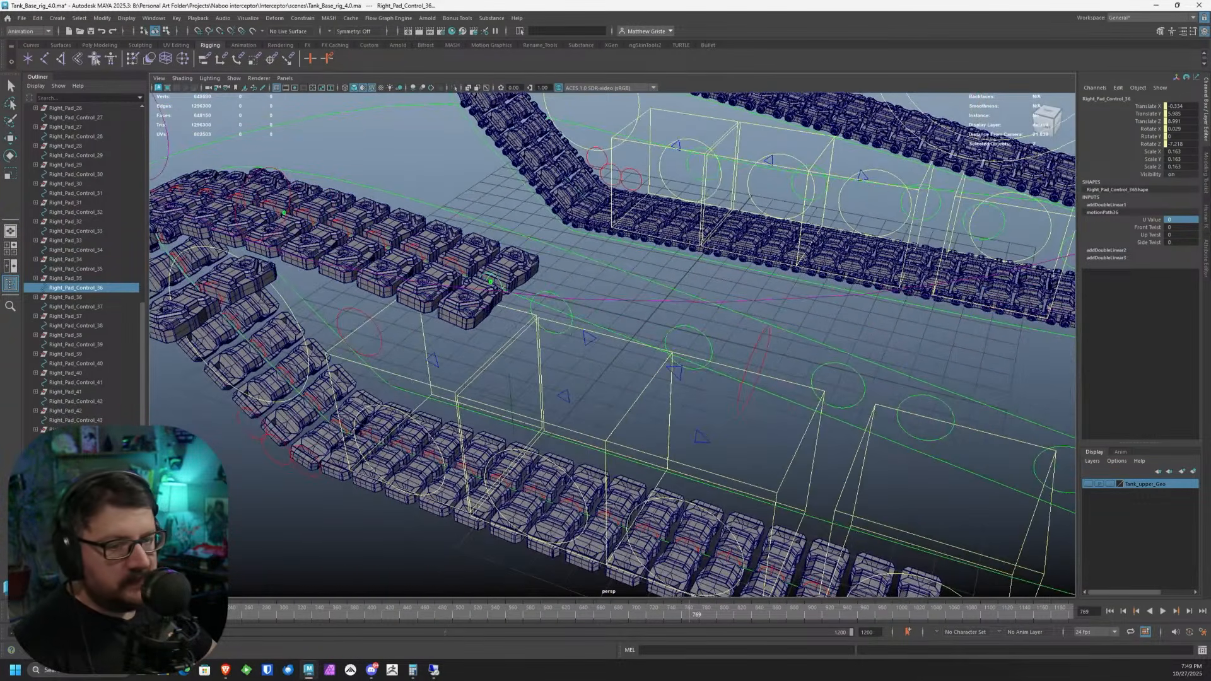
left_click_drag(0, 131, 746, 116)
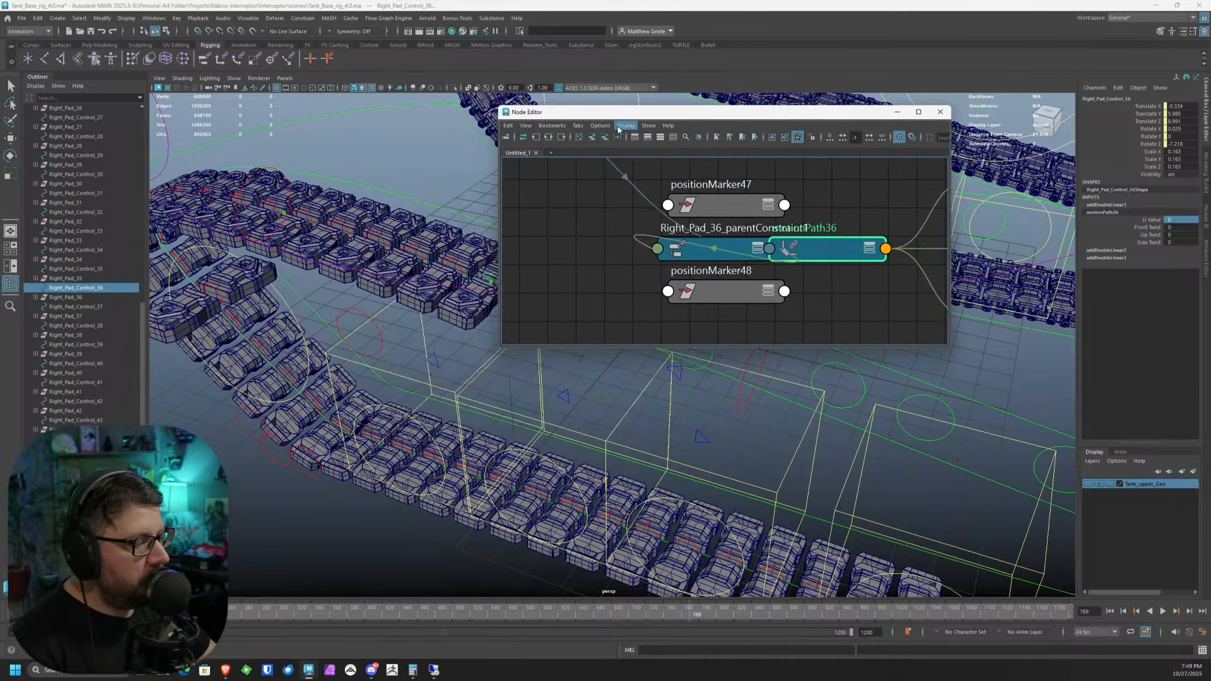
left_click(537, 136)
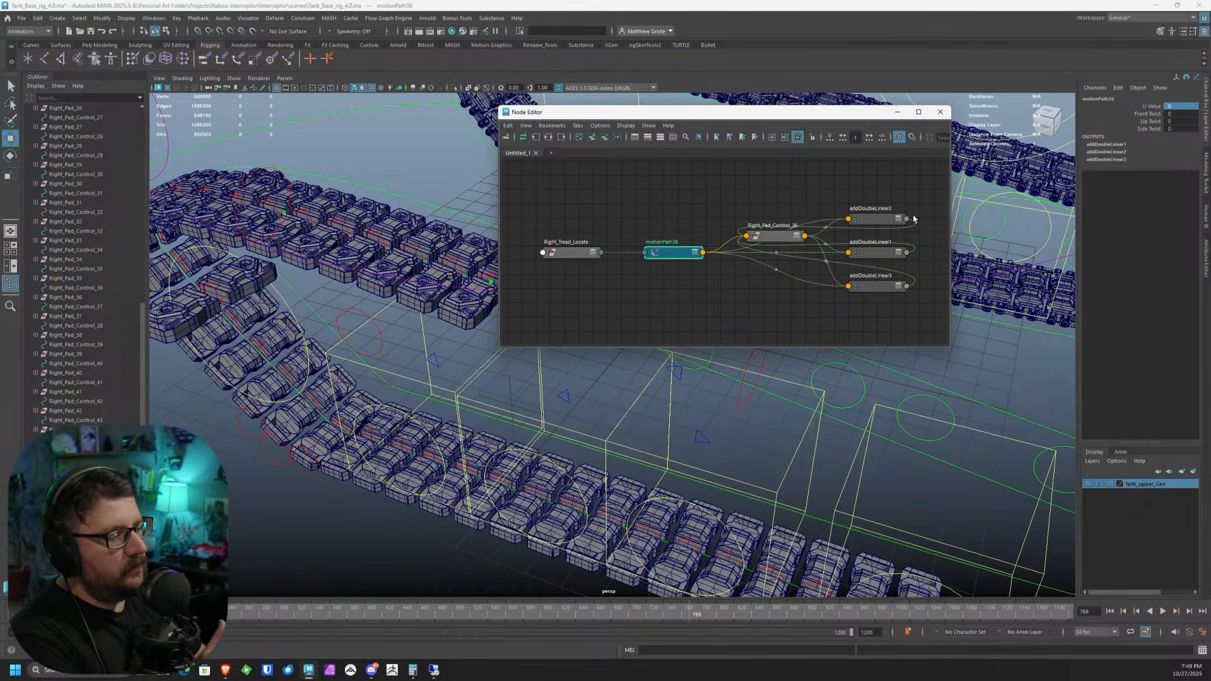
left_click_drag(881, 202, 880, 306)
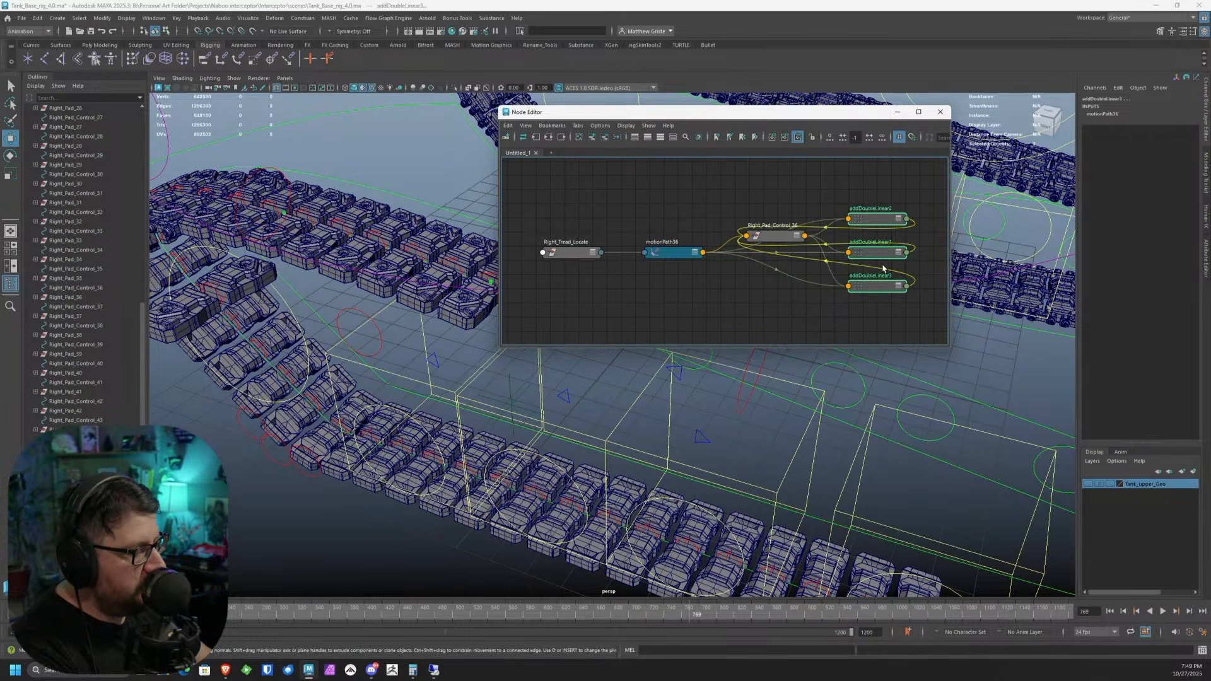
key("Delete")
- Connect motionPath36's All Coordinates output to Right_Pad_Control_36's Translate and line up the control node with the path node
left_click_drag(786, 242, 819, 250)
left_click(706, 254)
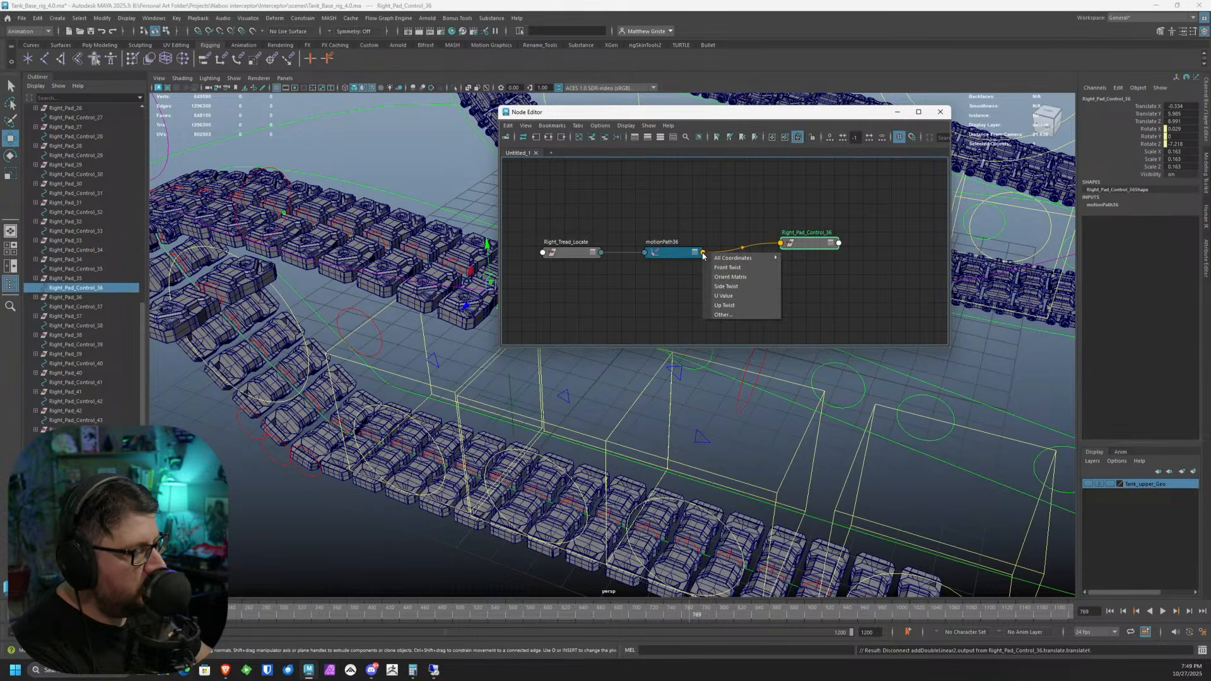
mouse_move(750, 258)
left_click(802, 259)
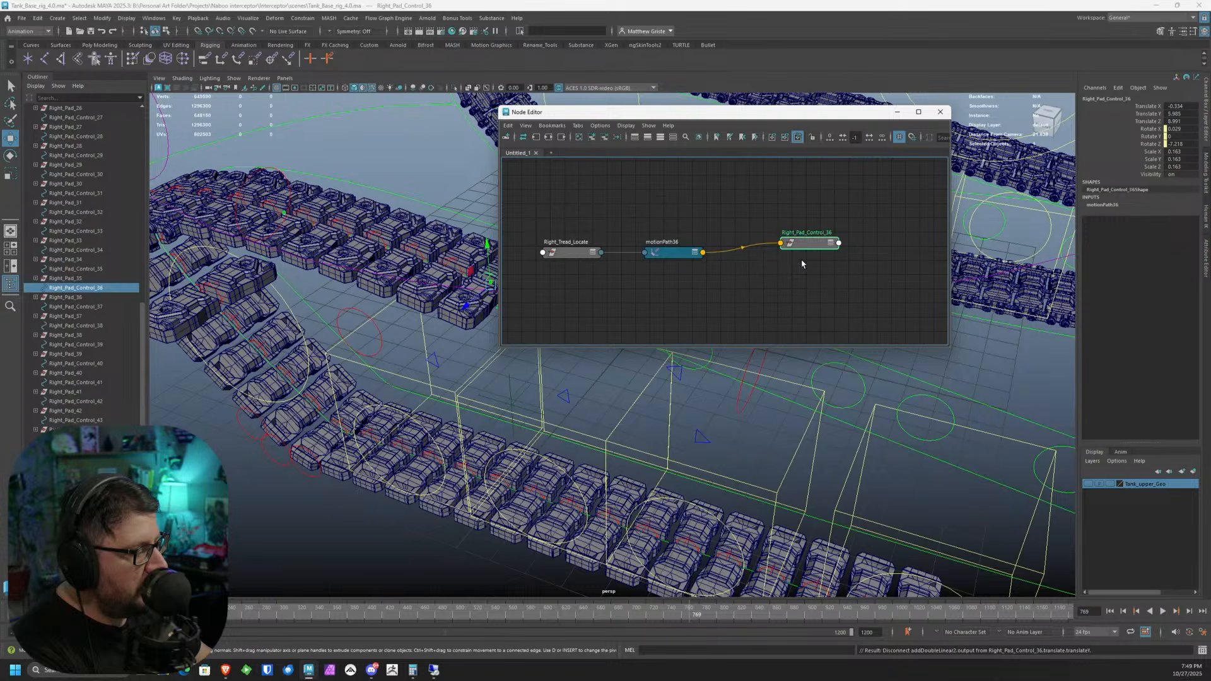
left_click(782, 244)
left_click(804, 257)
mouse_move(814, 252)
left_mouse_down()
mouse_move(816, 269)
mouse_move(837, 255)
left_mouse_up()
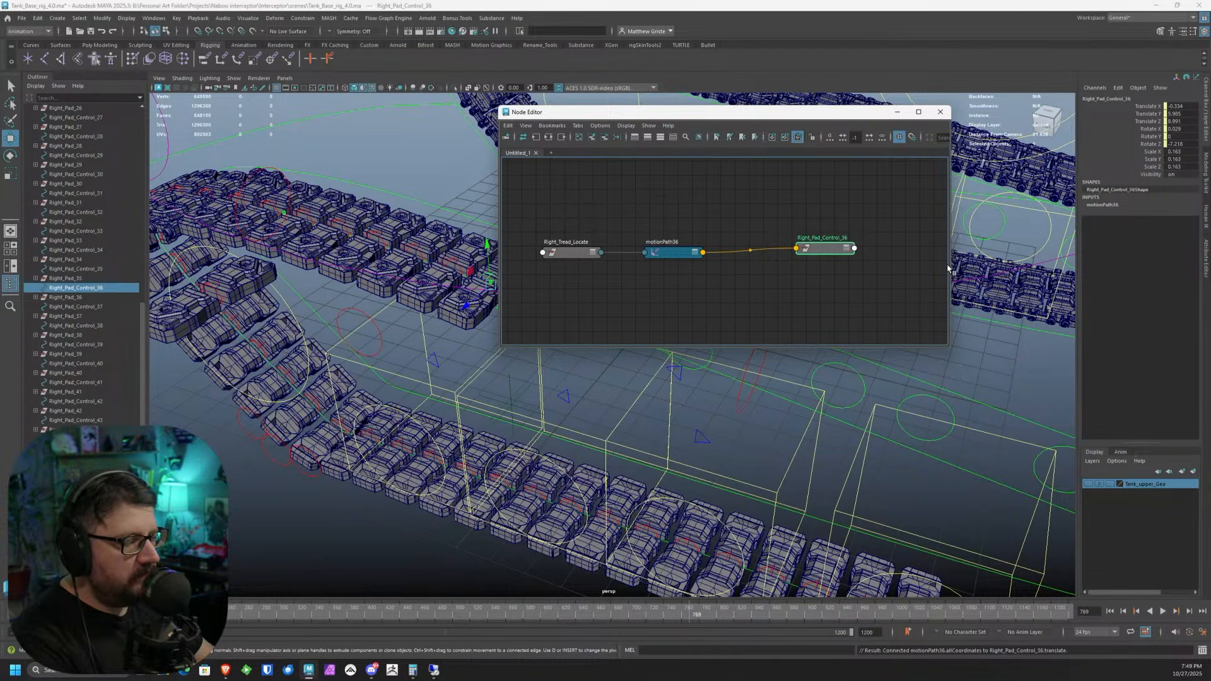
- Graph the connections of Right_Pad_Control_35 and Right_Pad_Control_36 together and move Right_Tread_Anim_35 clear of the connection lines
middle_click_drag(406, 331, 357, 338, "alt")
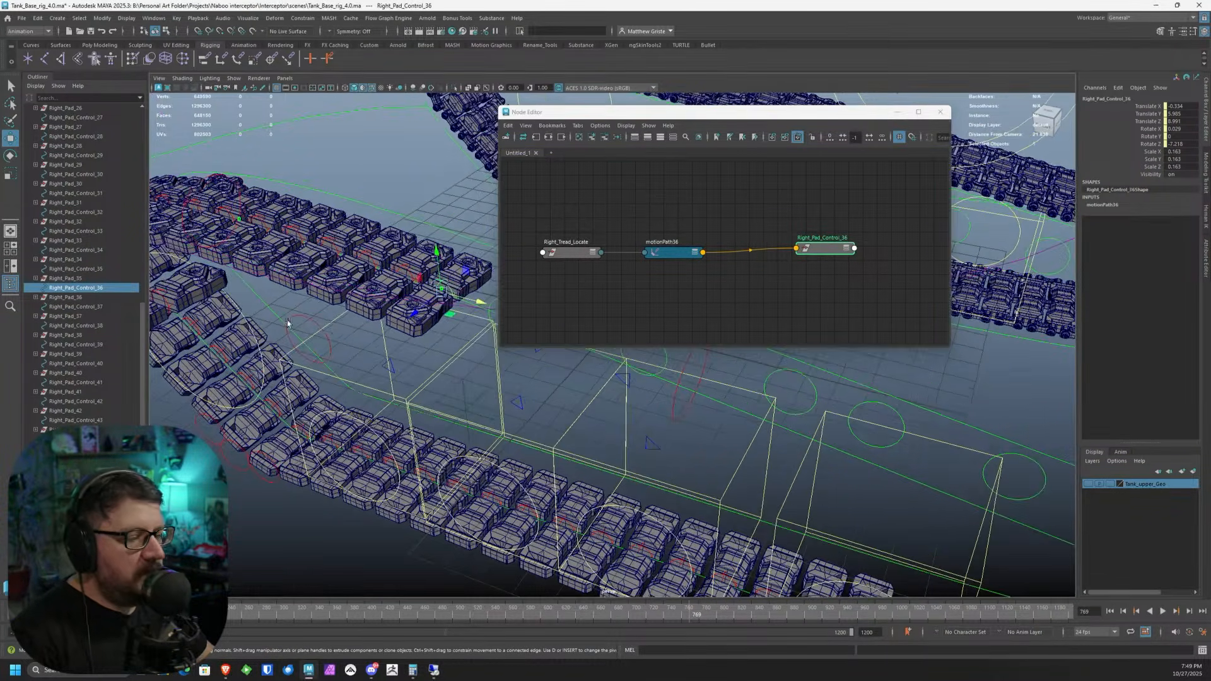
left_click(109, 271, "ctrl")
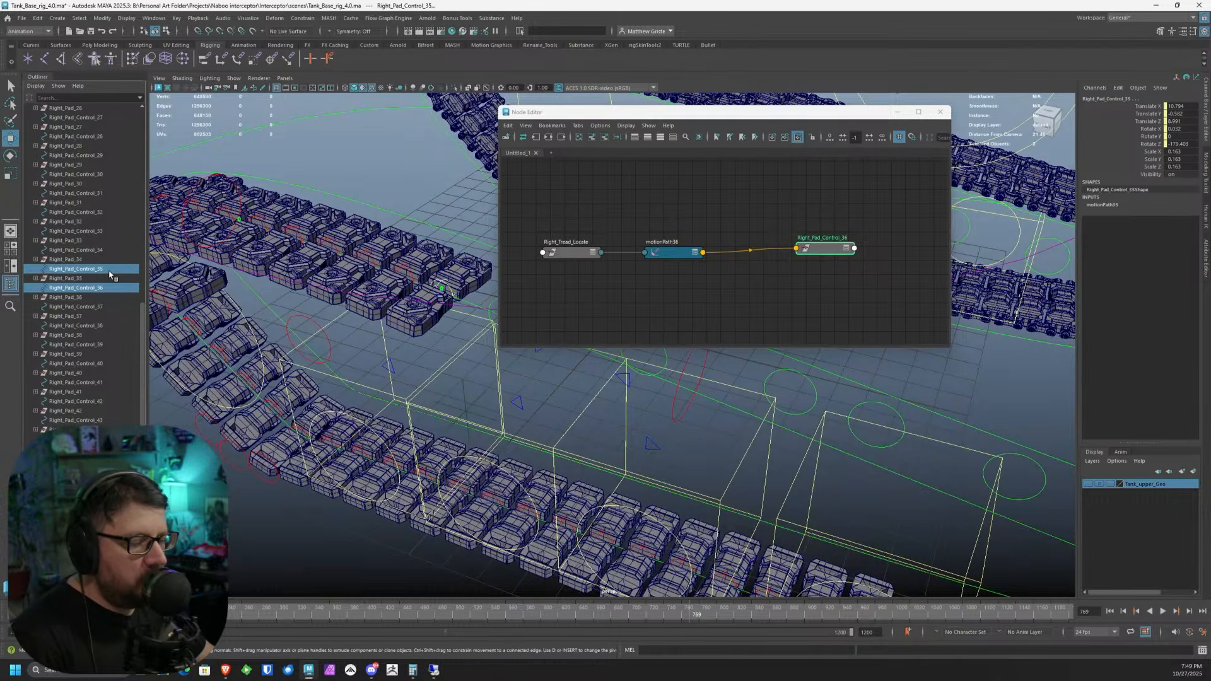
left_click(536, 137)
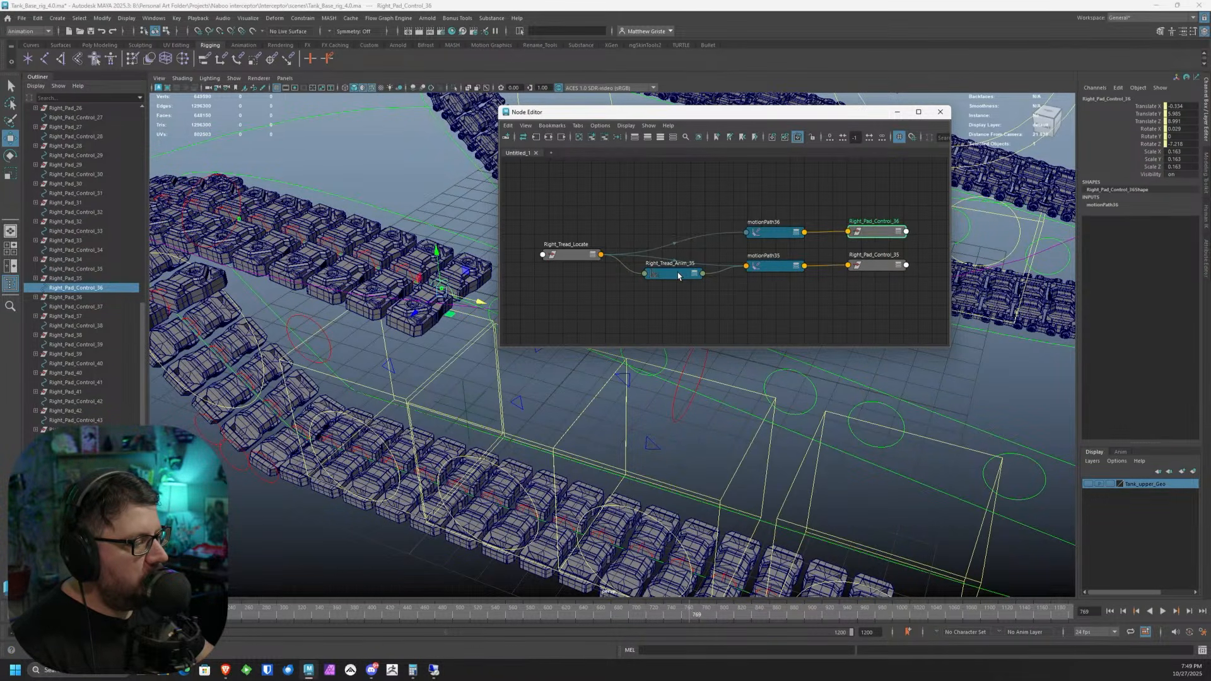
left_click(677, 291)
scroll(674, 300, "up", 4)
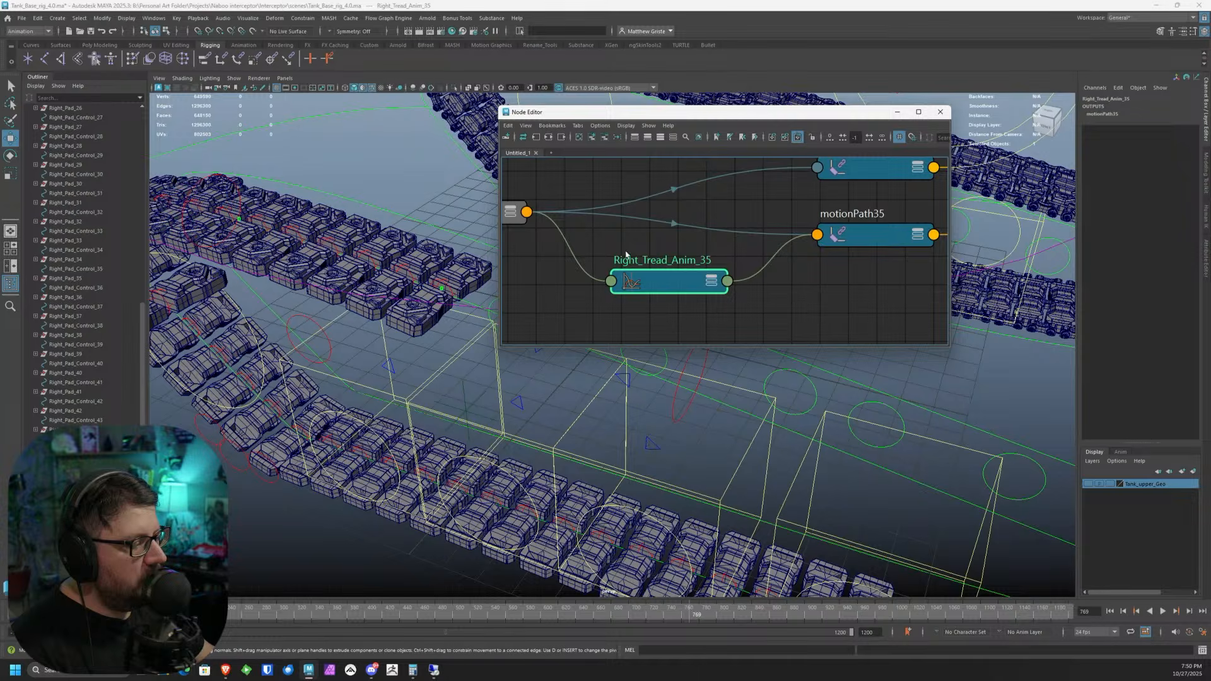
scroll(681, 280, "down", 2)
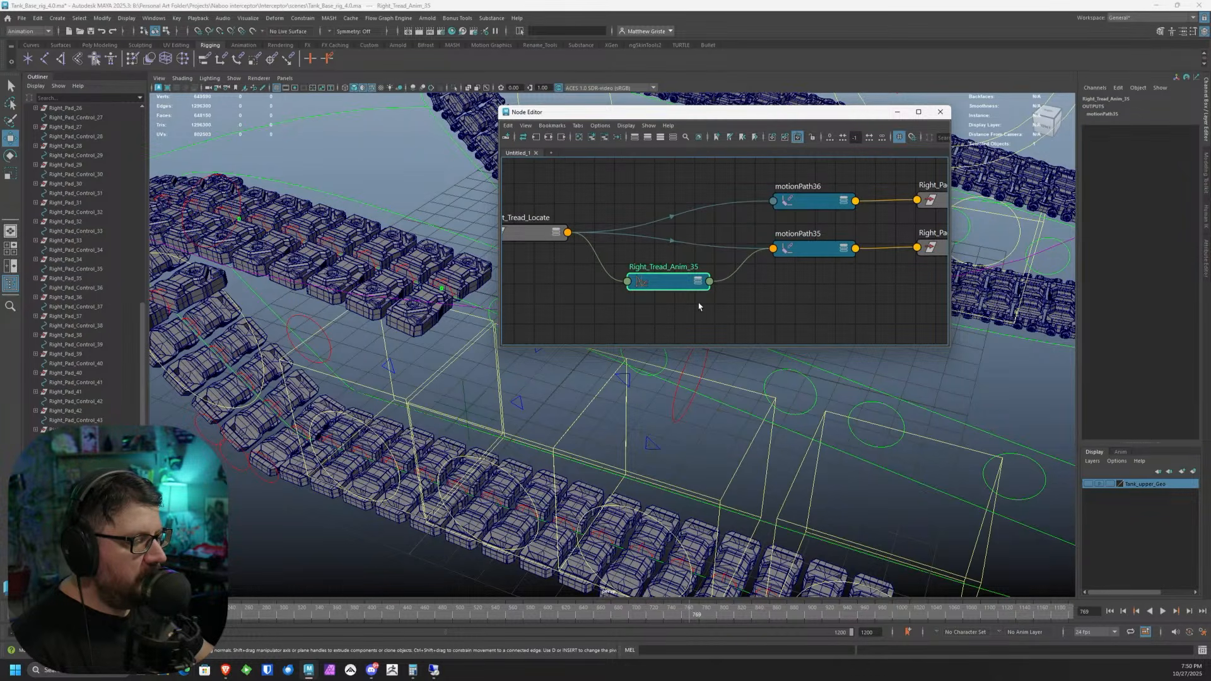
- Show the Right_Tread_Anim_35 curve in the Graph Editor and arrange it and the Node Editor so both are readable
double_click(668, 282)
left_click_drag(695, 229, 610, 210)
left_click_drag(674, 112, 798, 56)
left_click_drag(539, 207, 467, 280)
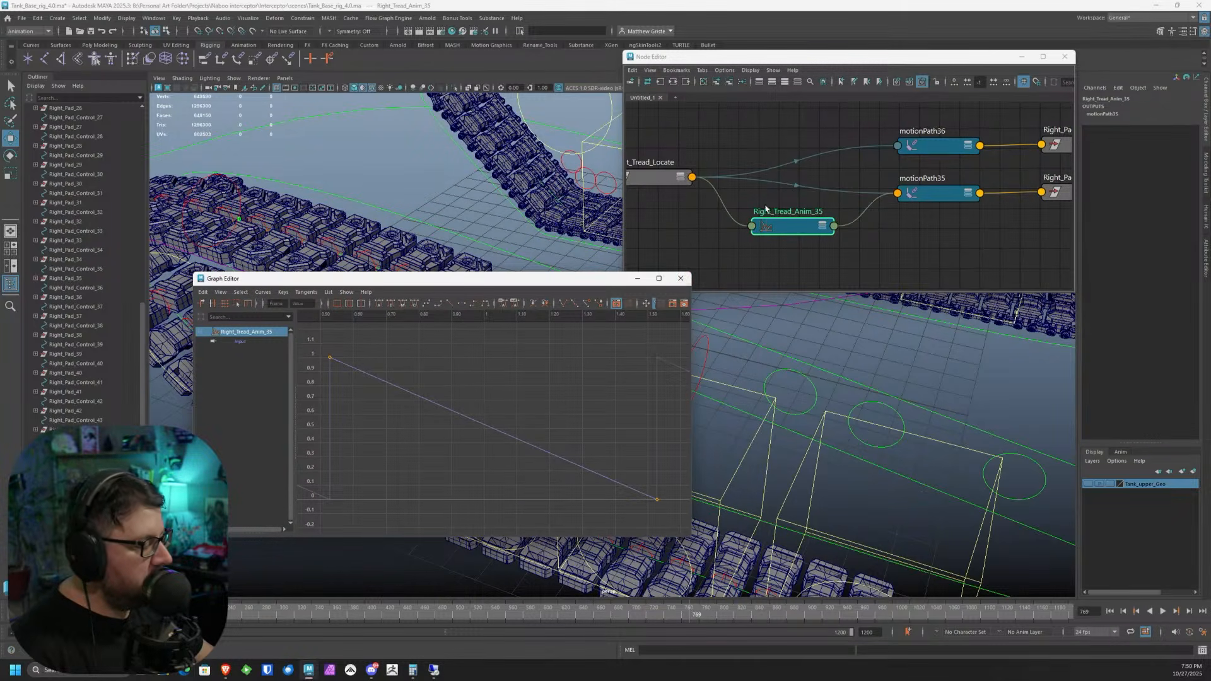
middle_click_drag(765, 160, 770, 186, "alt")
left_click_drag(788, 251, 782, 251)
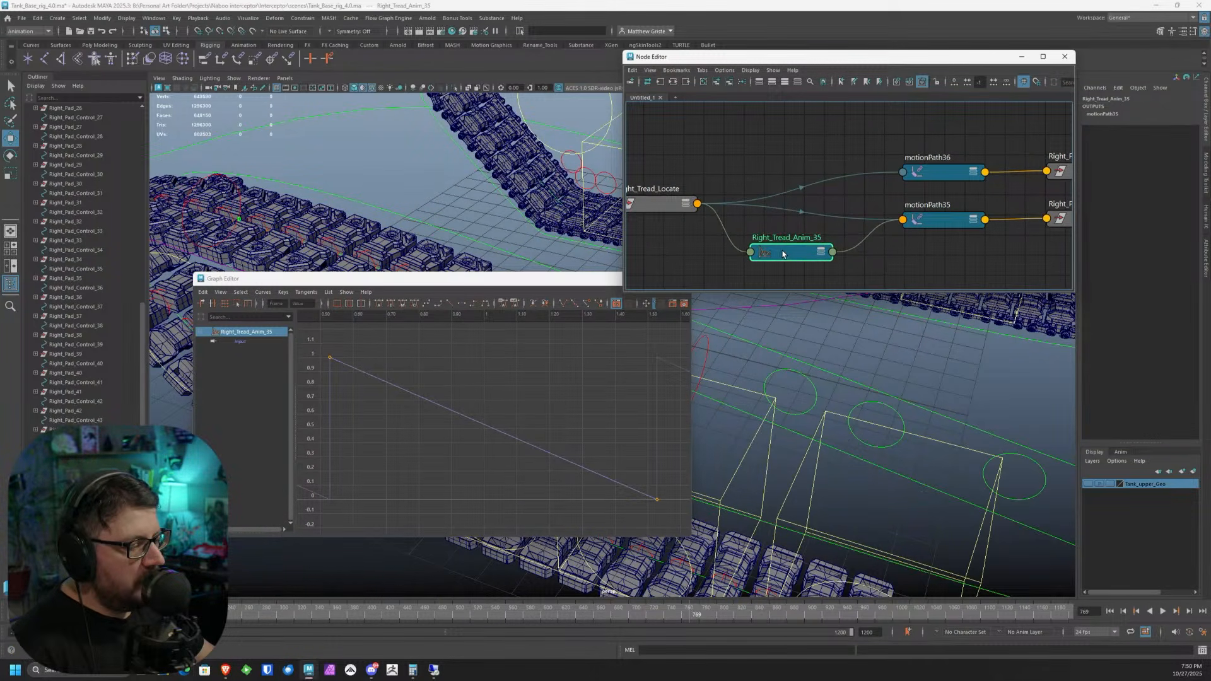
- Duplicate the Right_Tread_Anim_35 curve as Right_Tread_Anim_36 and connect Right_Tread_Locate's TreadCycle output to its input
key("ctrl+d")
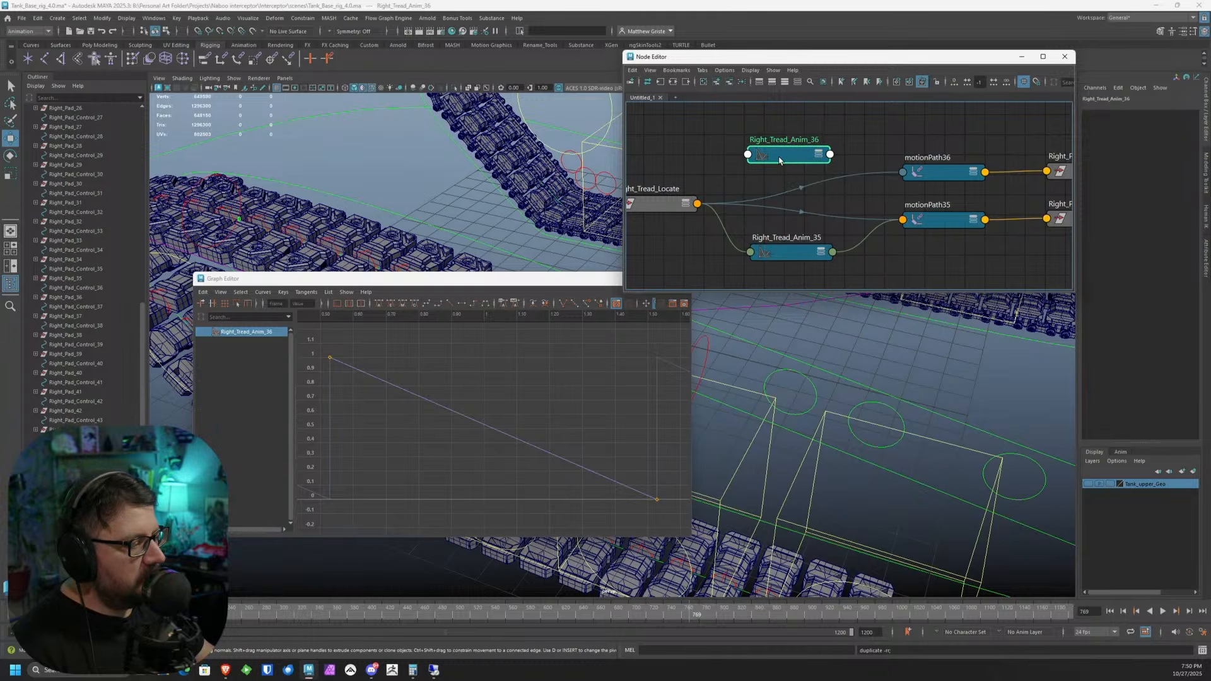
left_click(698, 204)
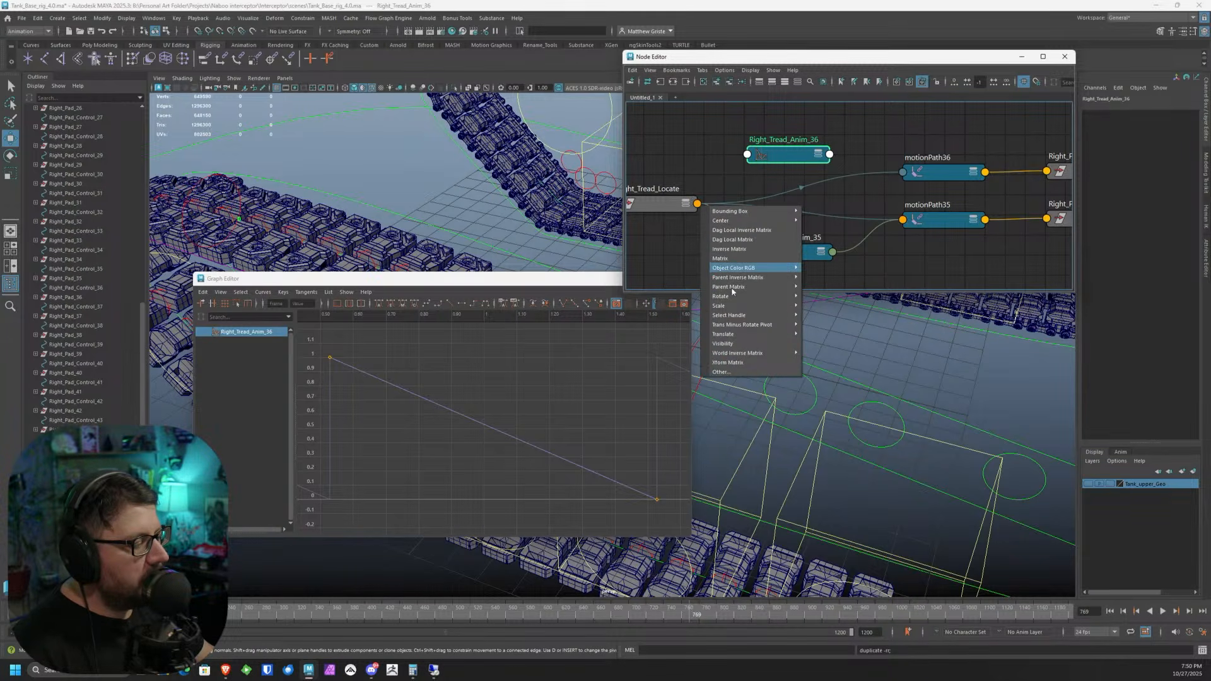
left_click(721, 372)
scroll(292, 349, "down", 5)
scroll(292, 349, "down", 7)
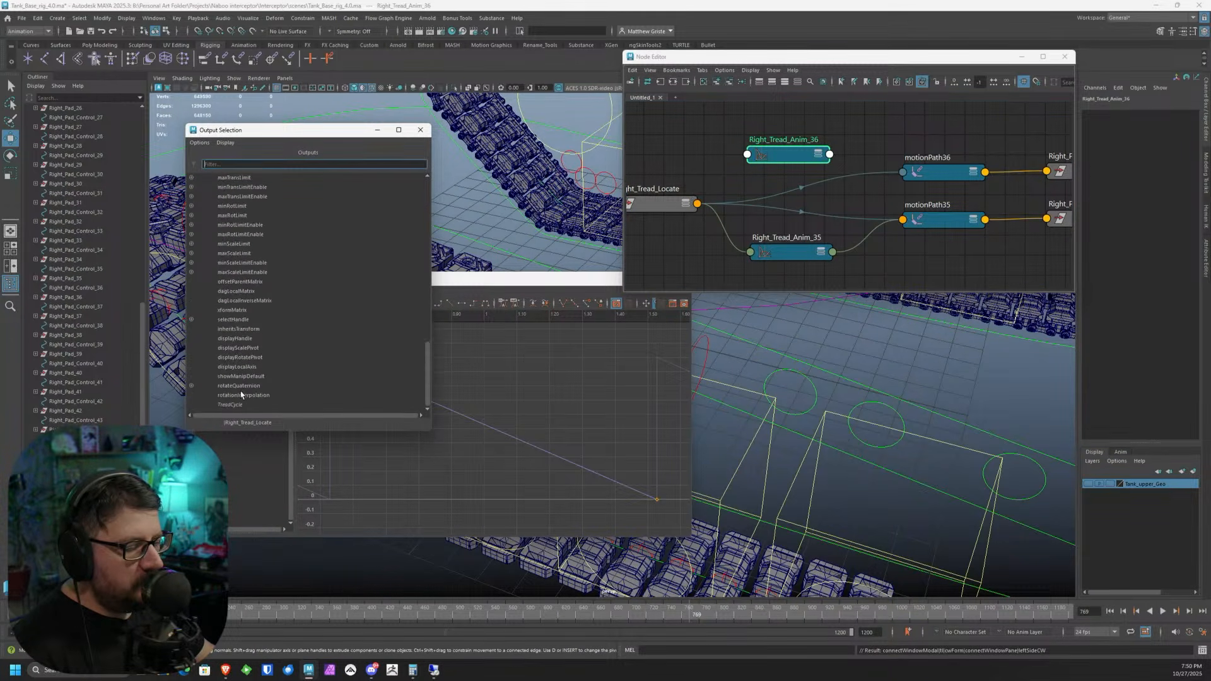
left_click(230, 405)
left_click(747, 155)
left_click(770, 160)
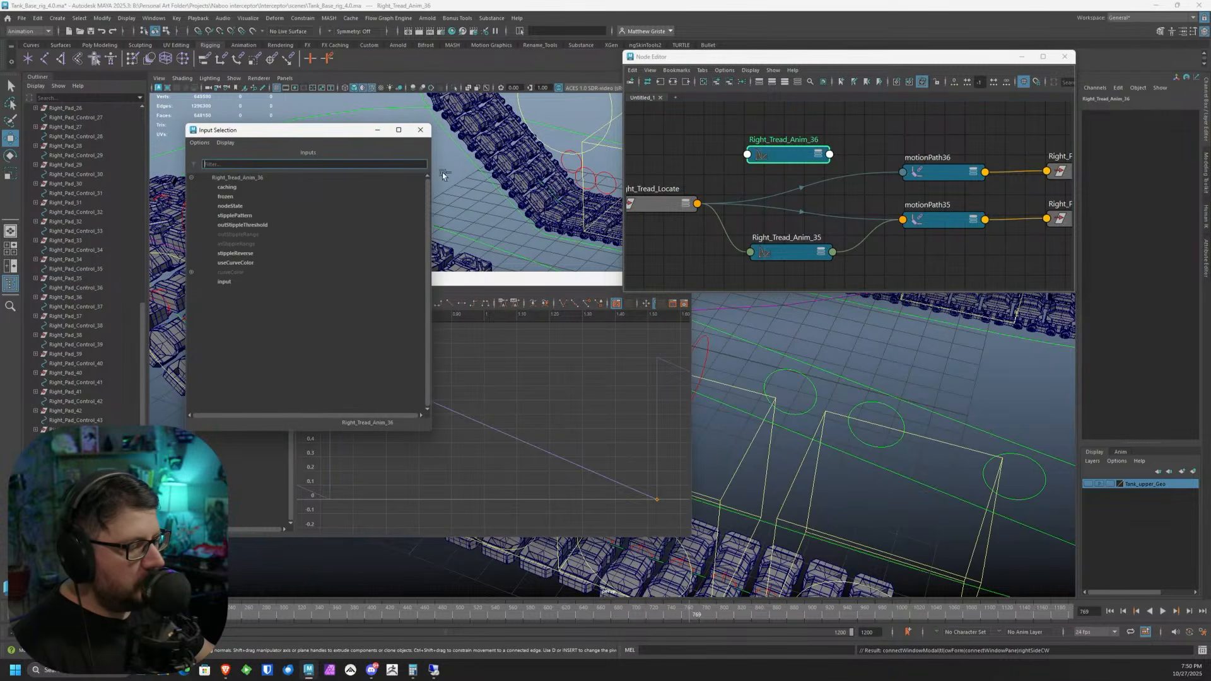
left_click(223, 282)
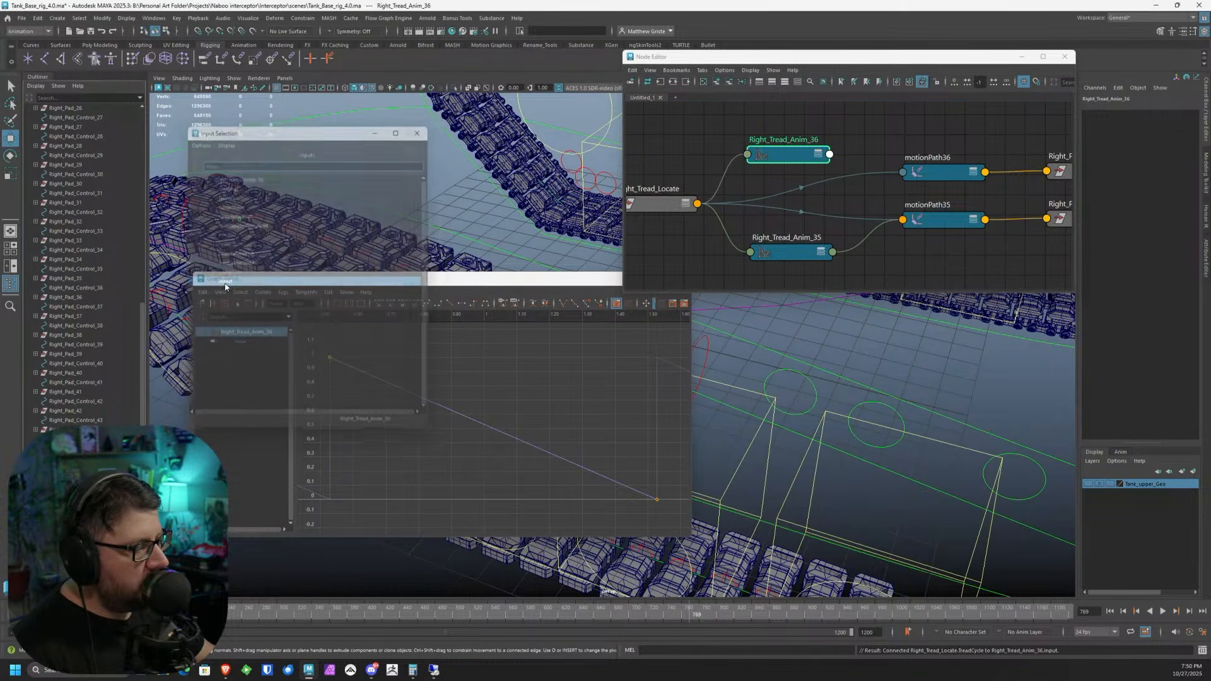
- Connect Right_Tread_Anim_36's output to motionPath36's U Value
left_click(830, 154)
left_click(861, 178)
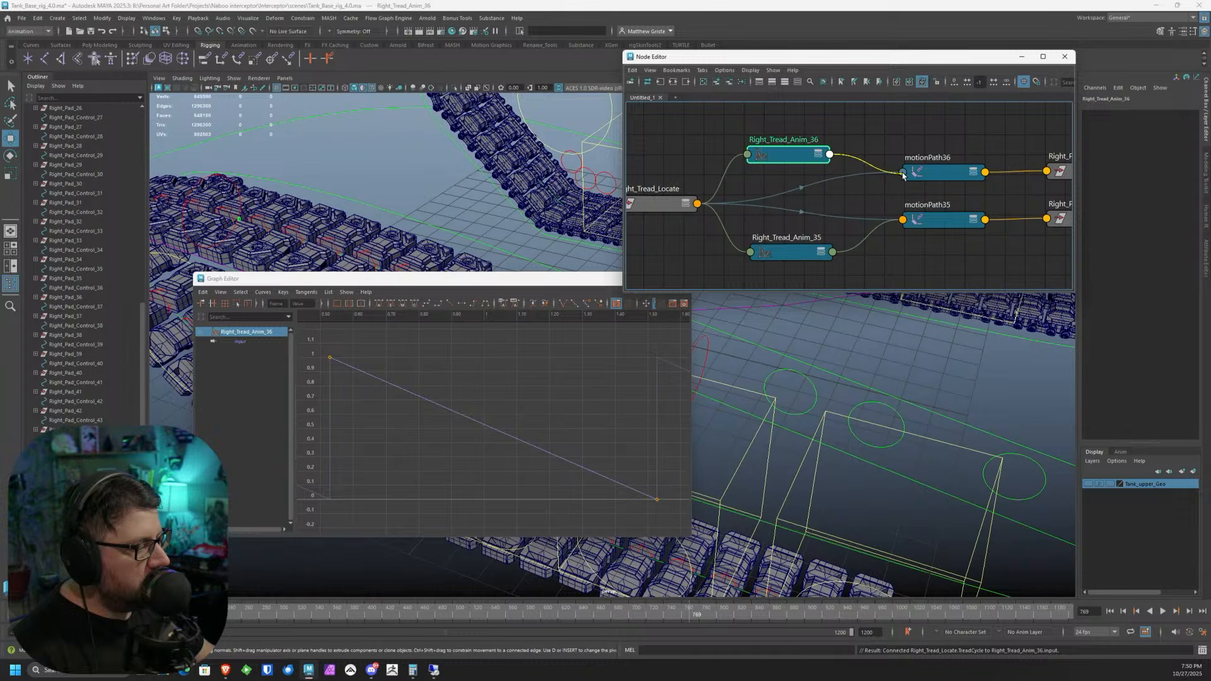
left_click(903, 172)
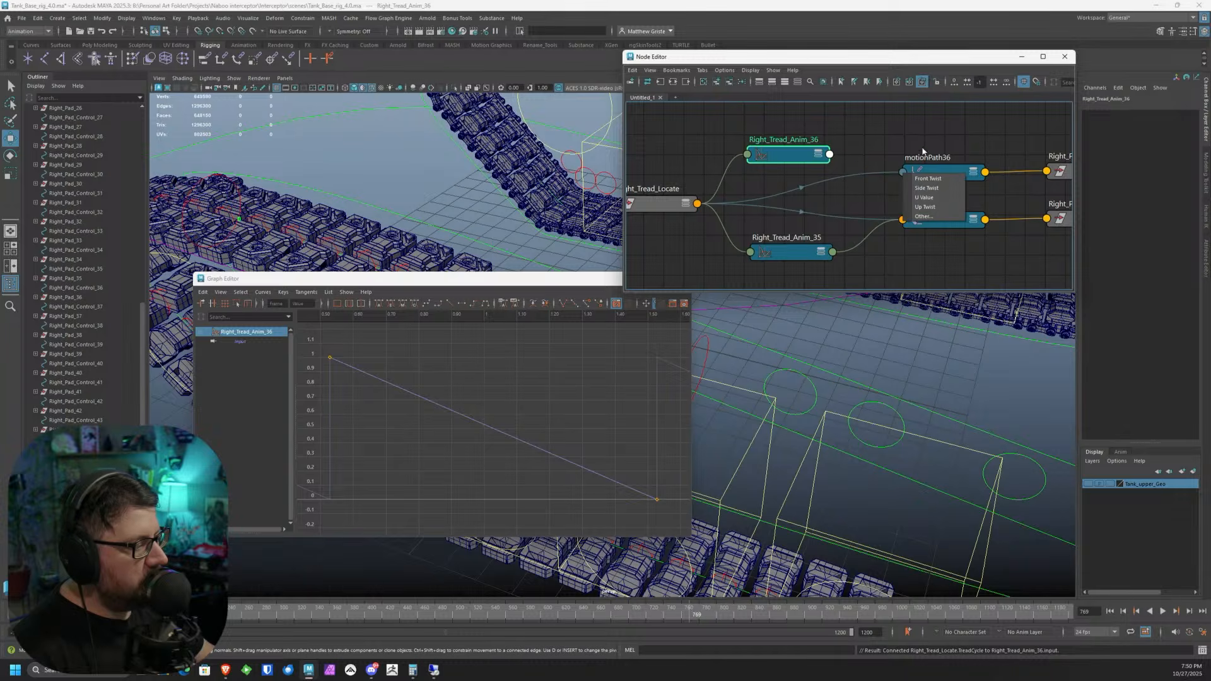
left_click(932, 199)
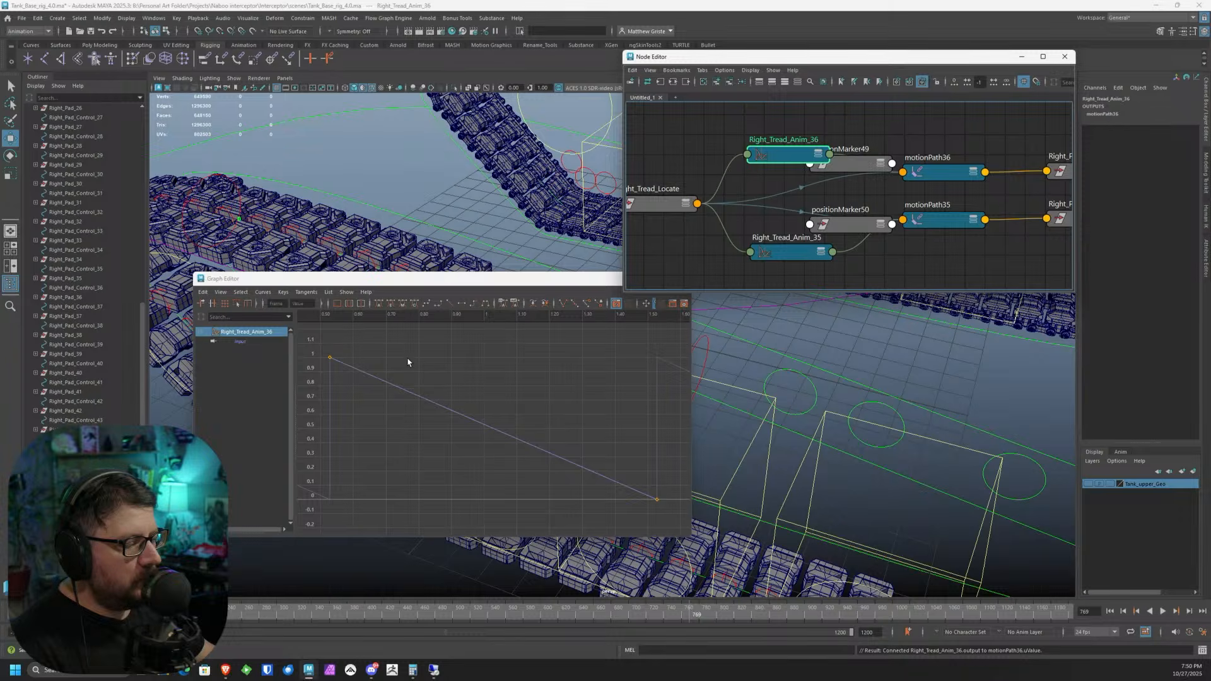
- Select Right_Tread_Anim_36's first key and add 0.16 to 5.28 in Calculator to work out the next offset
left_click(329, 352)
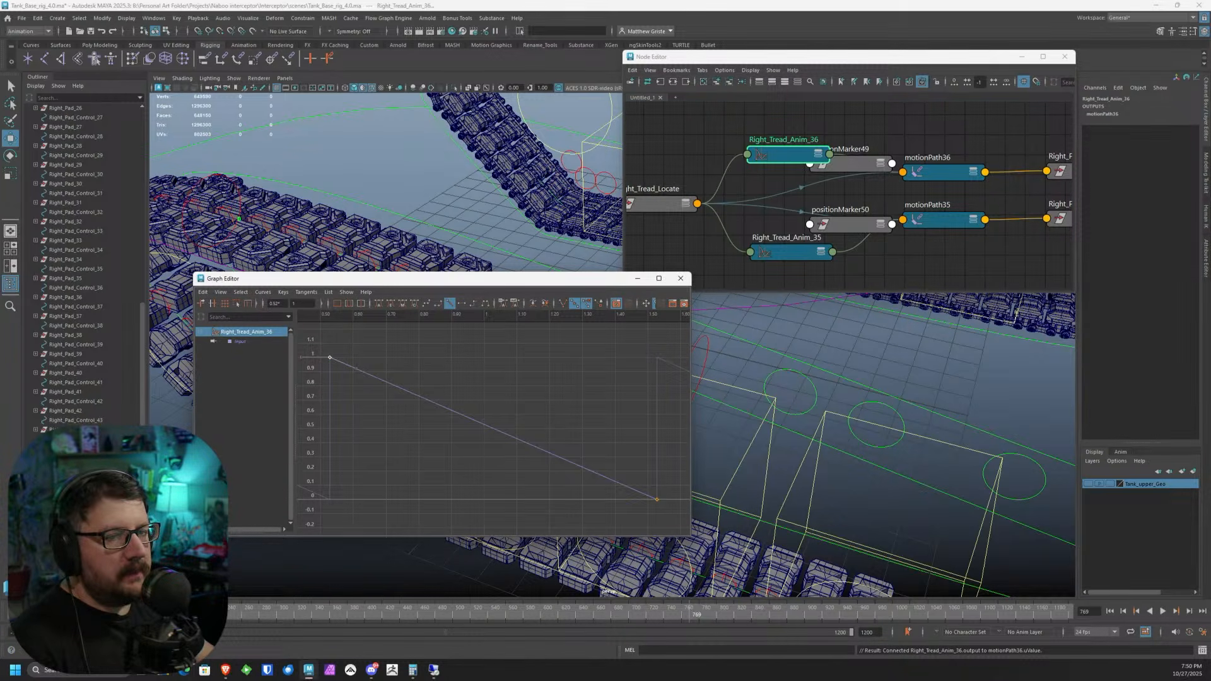
left_click(412, 669)
left_click_drag(473, 178, 397, 86)
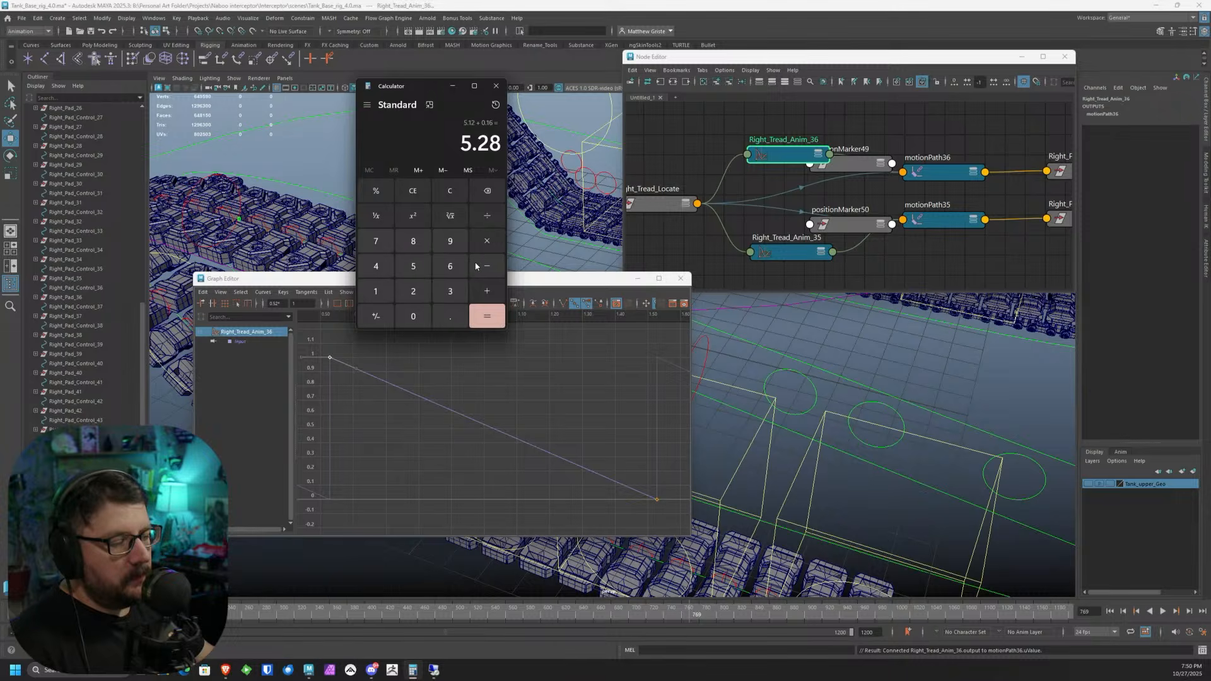
type("0.16")
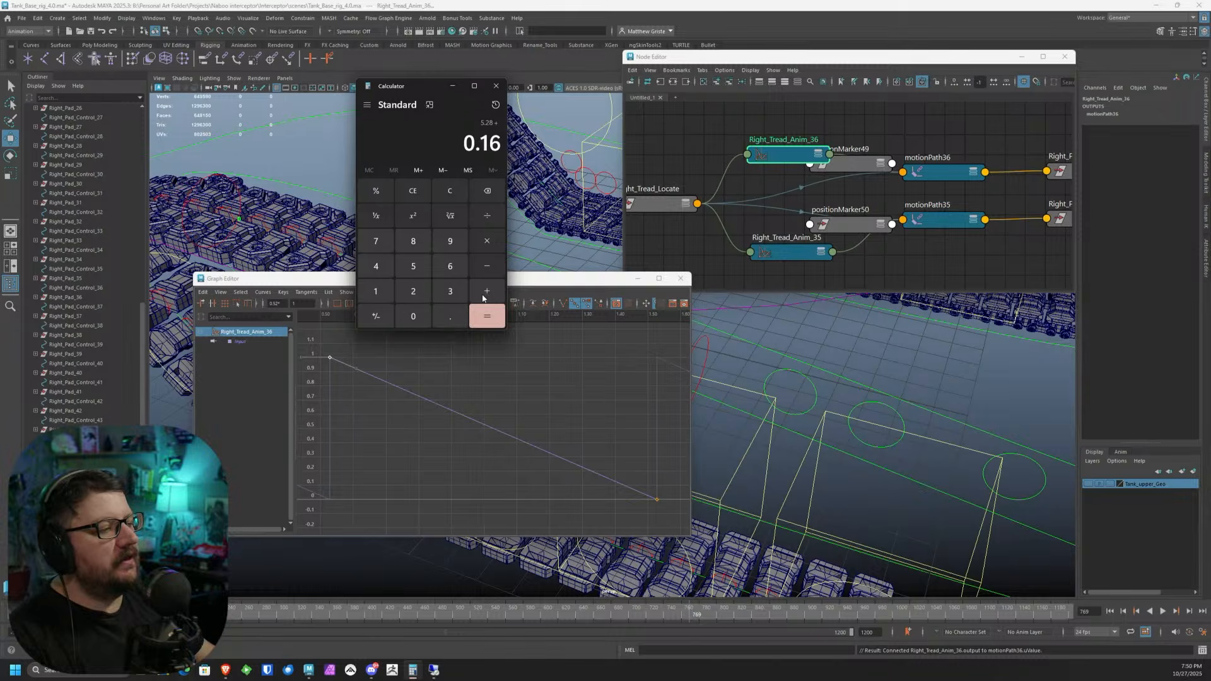
left_click(487, 316)
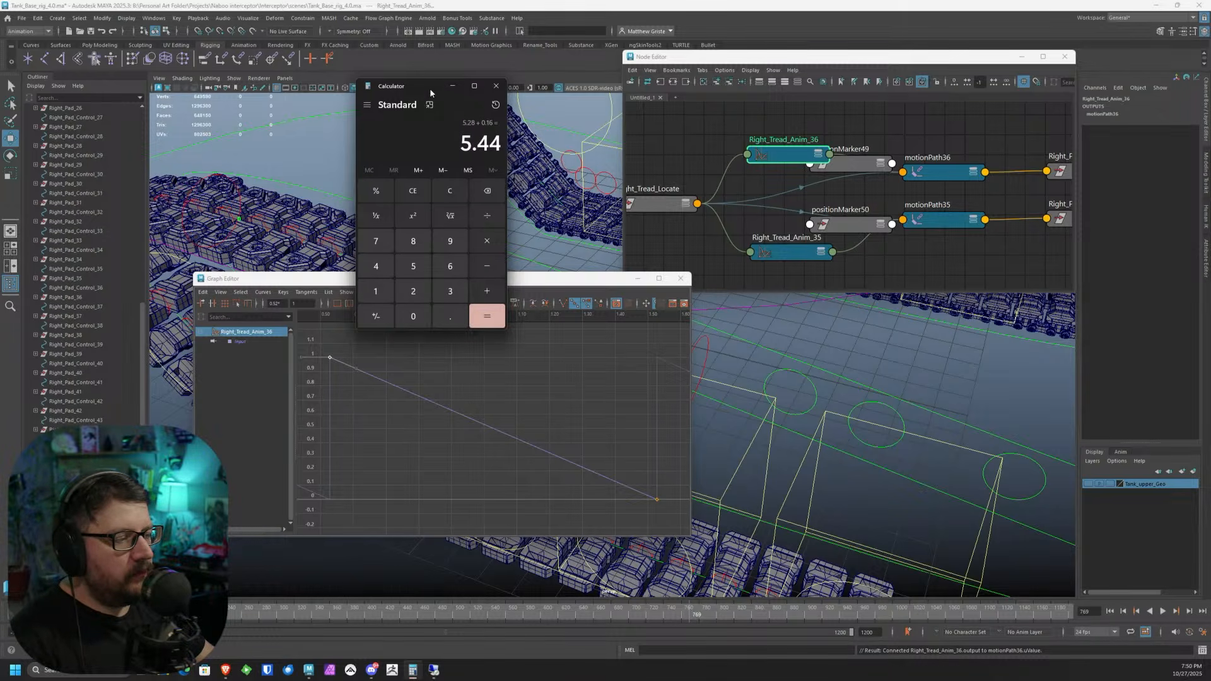
- Set the frame of Right_Tread_Anim_36's first key to 0.544 and of its last key to 1.544
left_click_drag(432, 90, 0, 63)
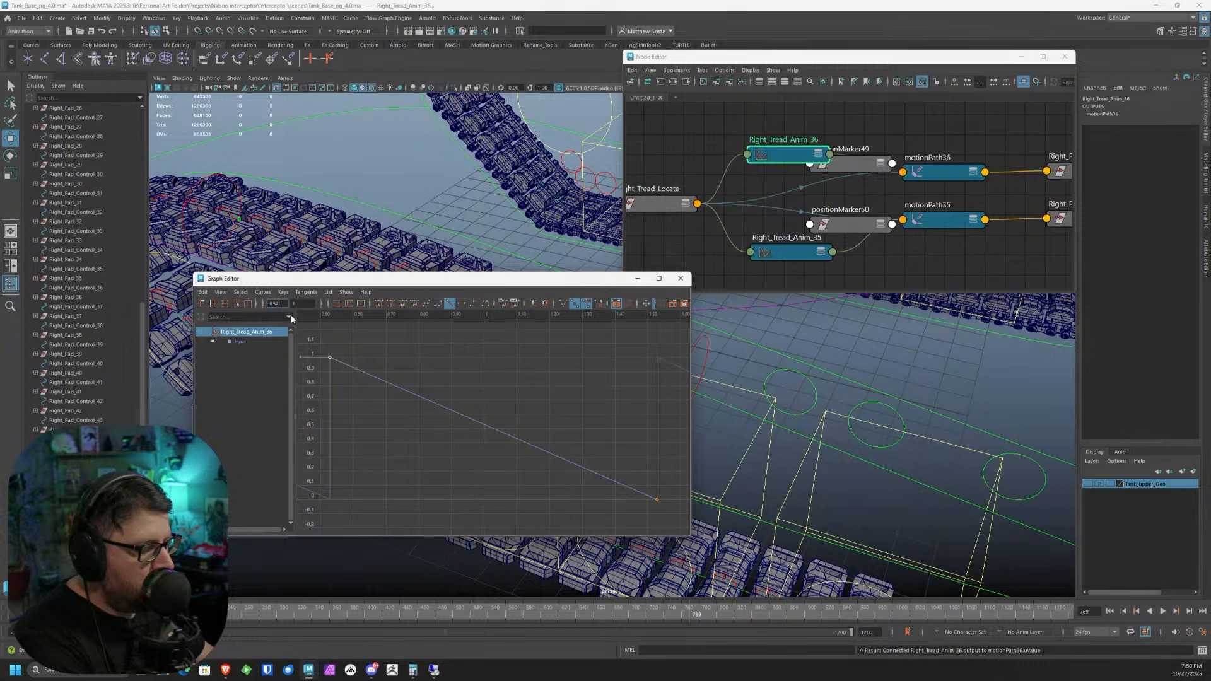
key("Return")
left_click_drag(600, 424, 666, 521)
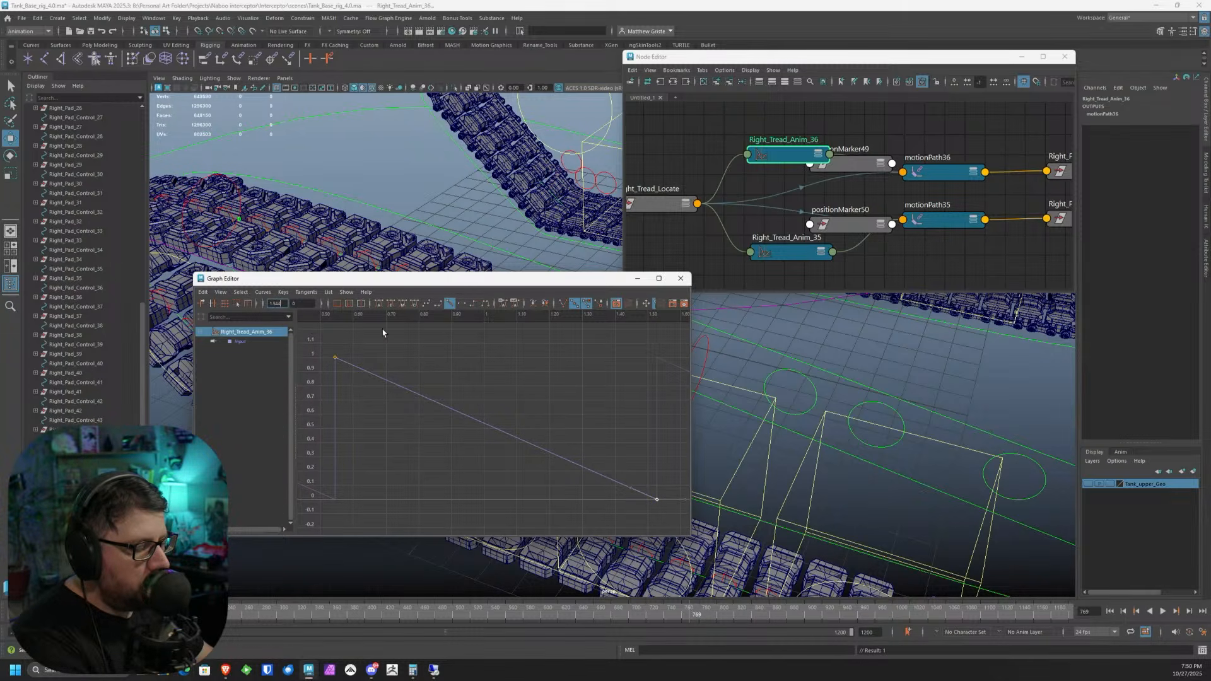
- Minimize the Graph Editor and Node Editor and bring the pads along the lower right tread into view
left_click_drag(888, 445, 786, 377, "alt")
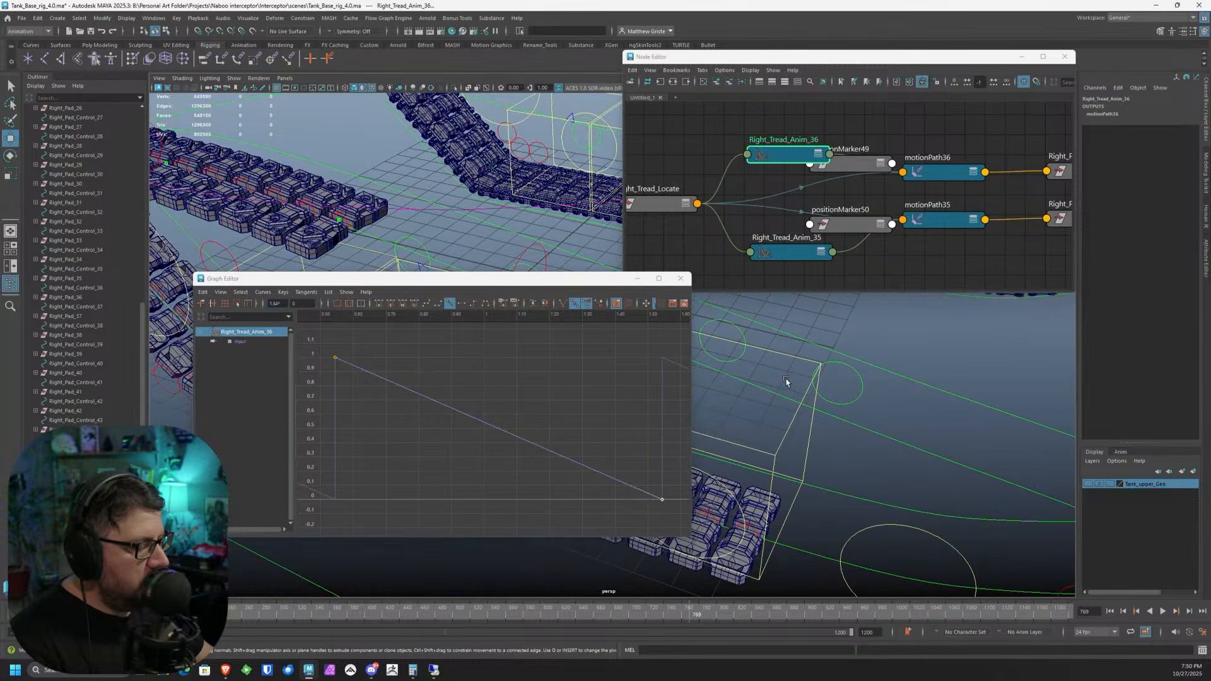
left_click_drag(742, 535, 807, 495, "alt")
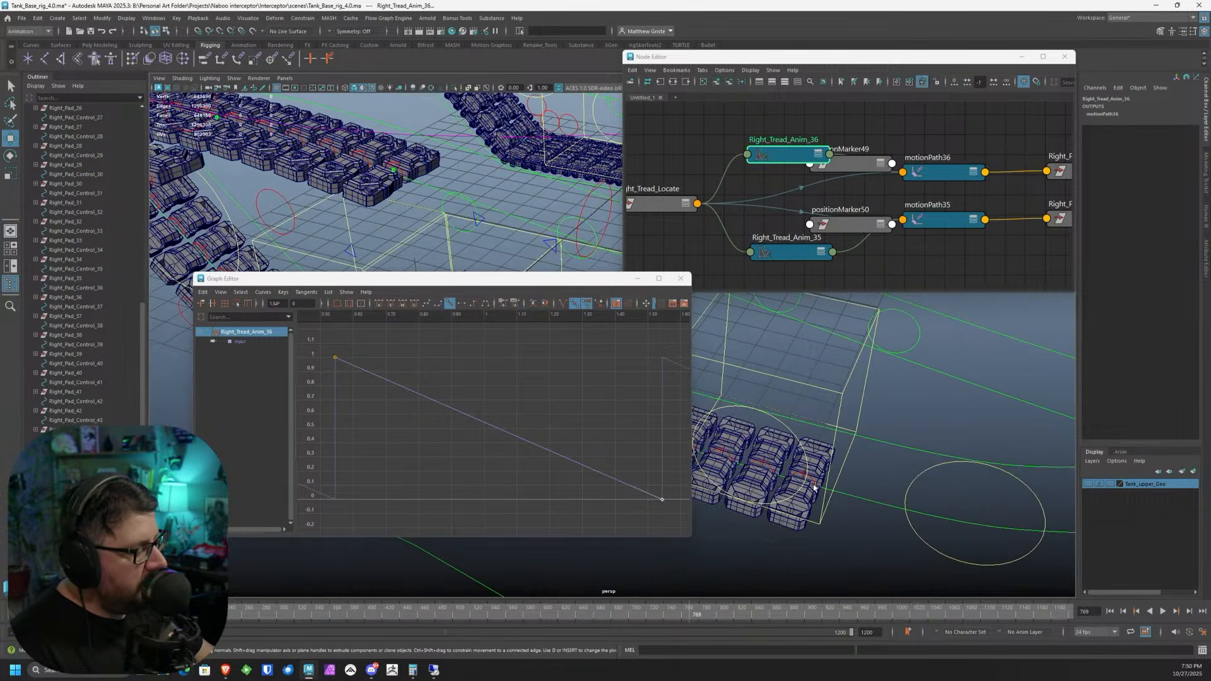
left_click(637, 278)
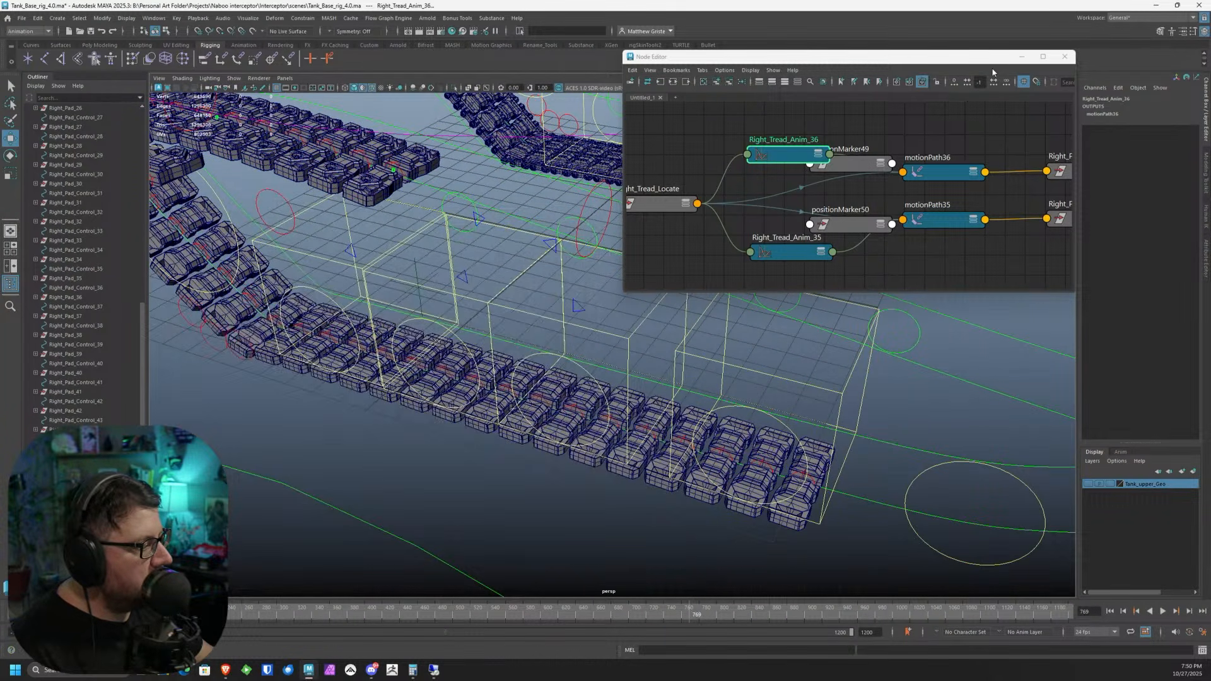
left_click(1020, 58)
scroll(529, 281, "down", 1)
middle_click_drag(529, 282, 516, 325, "alt")
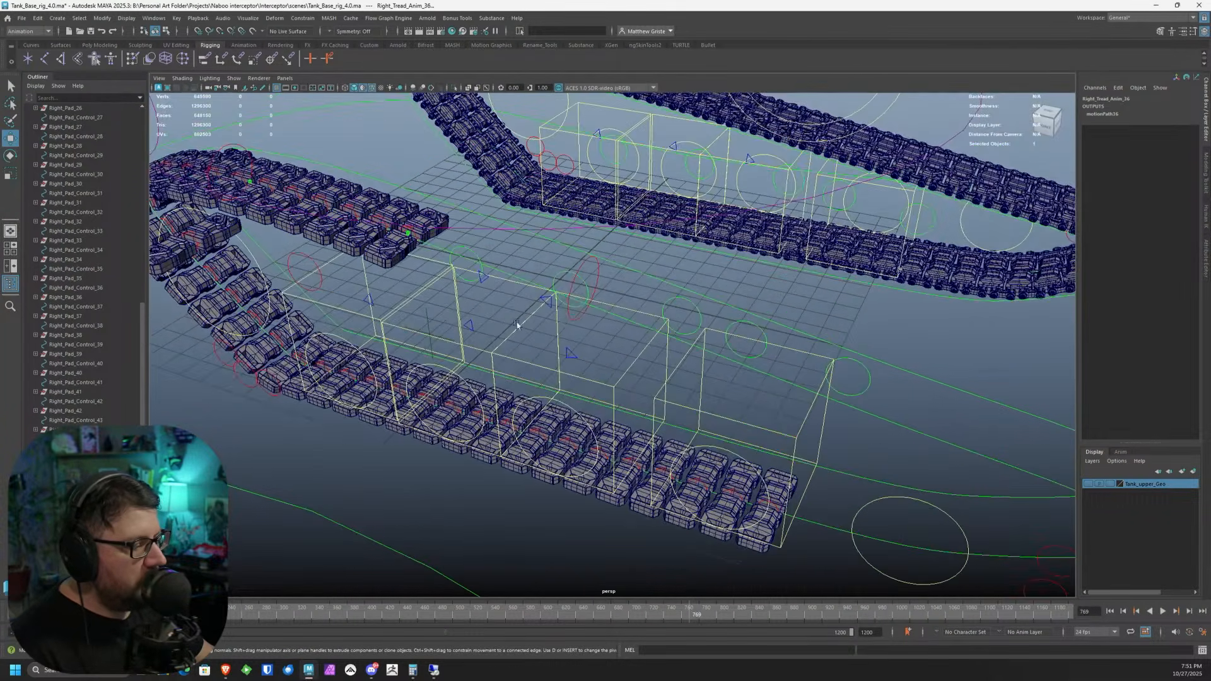
- Scrub Right_Tread_Locate's Tread Cycle to test how the attached pads travel, and undo the change
left_click(430, 329)
left_click_drag(430, 329, 990, 246, "alt")
left_click(1142, 182)
left_click_drag(810, 306, 606, 328, "alt")
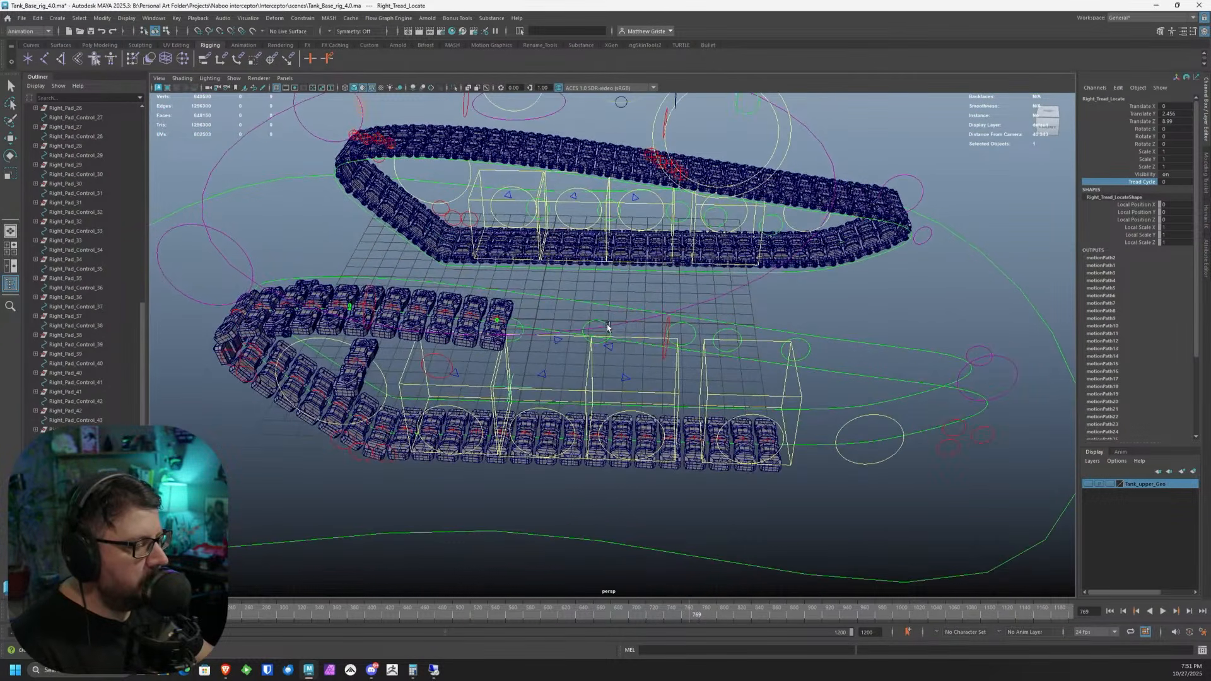
middle_click_drag(651, 294, 709, 296)
key("ctrl+z")
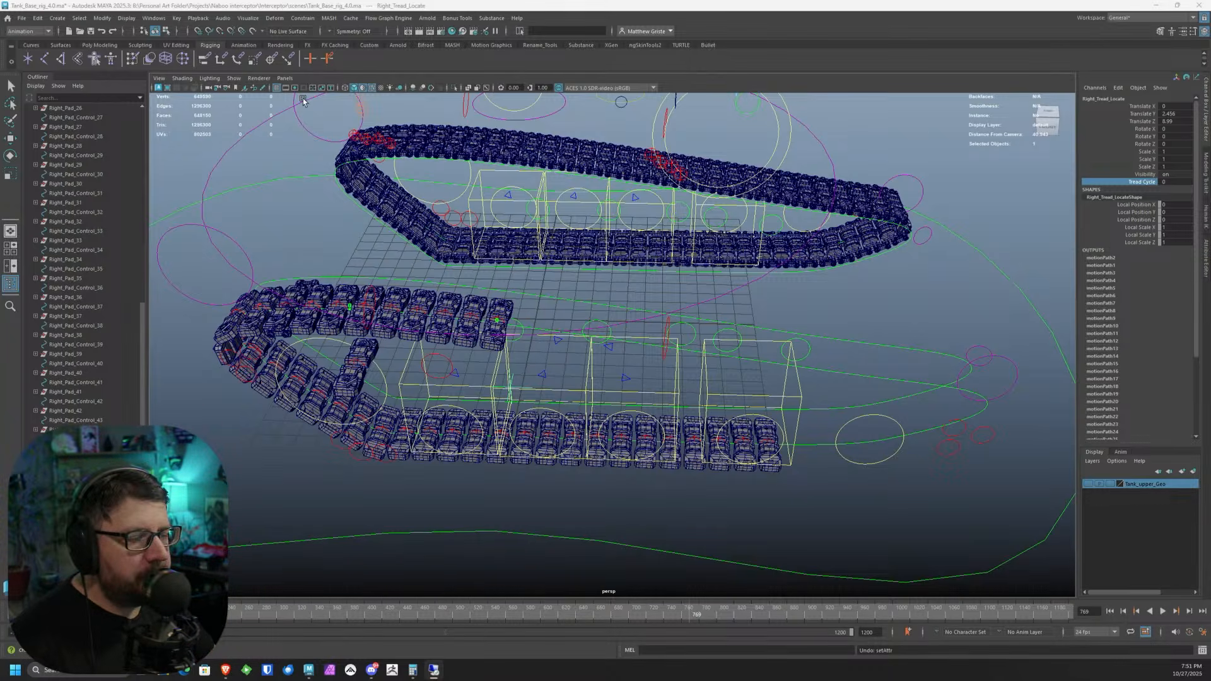
scroll(391, 376, "up", 4)
left_click_drag(609, 258, 531, 239, "alt")
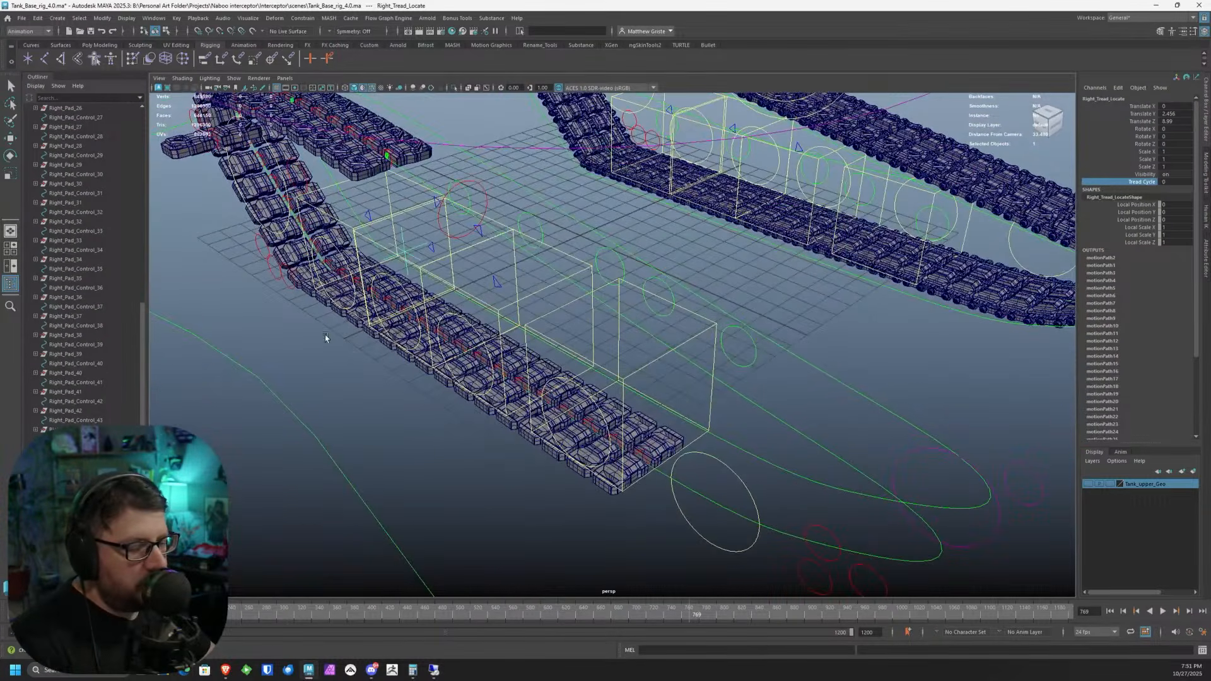
scroll(459, 357, "down", 2)
left_click_drag(460, 358, 590, 364, "alt")
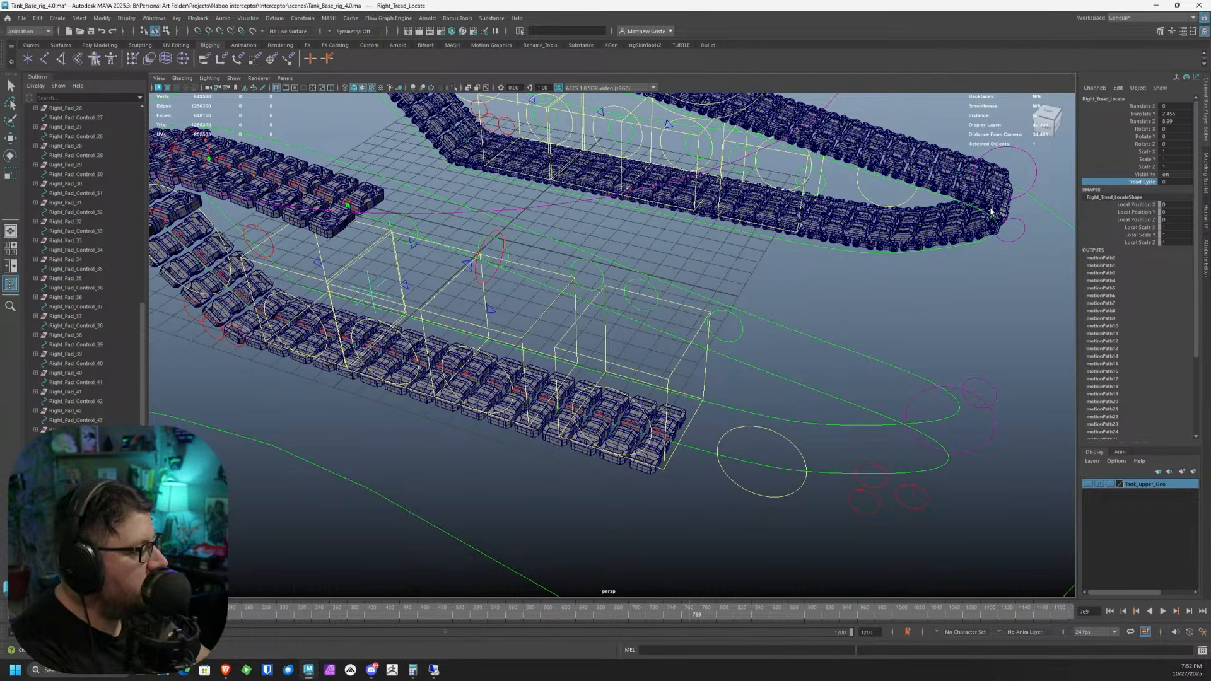
- Compare the U Values of motionPath25, motionPath24, motionPath22 and motionPath21 among Right_Tread_Locate's outputs
left_click(1101, 258)
key("w")
left_click(1107, 194)
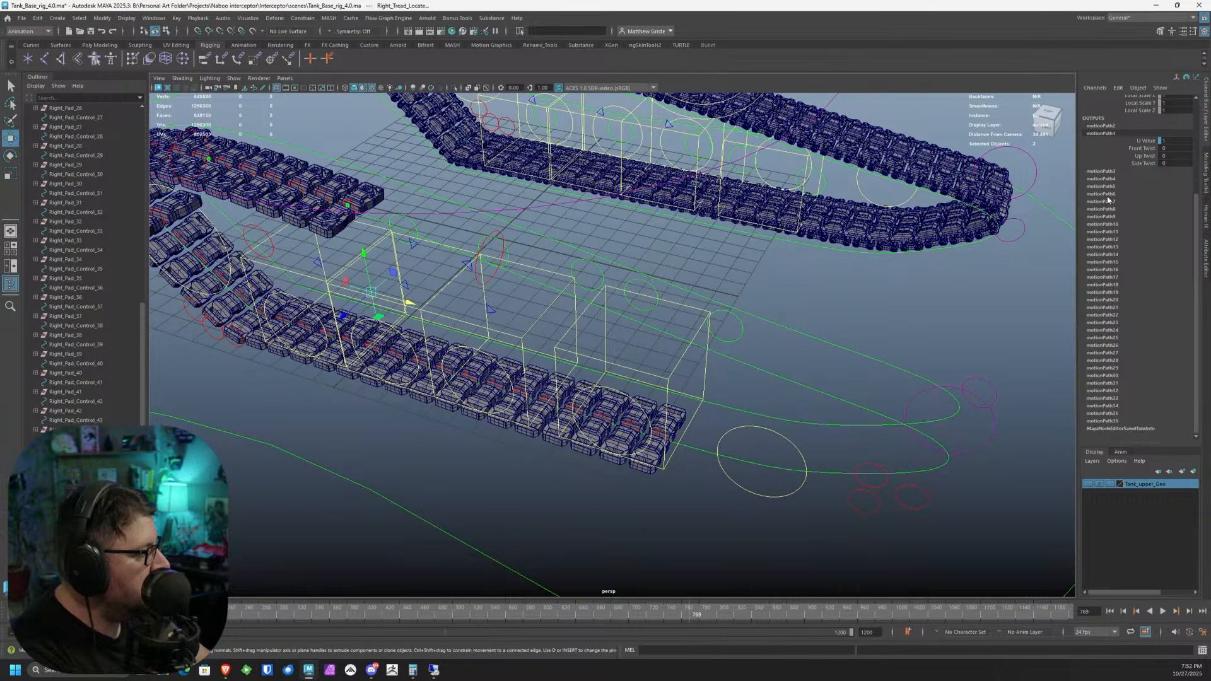
left_click(1115, 339)
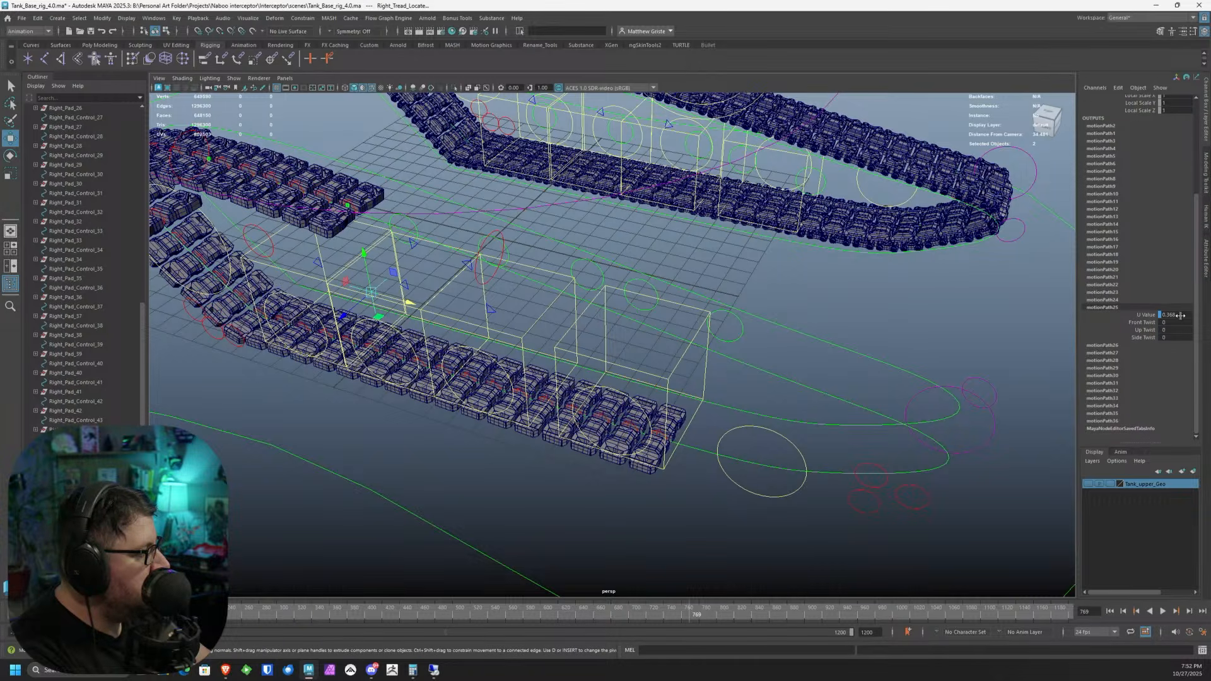
left_click(1103, 300)
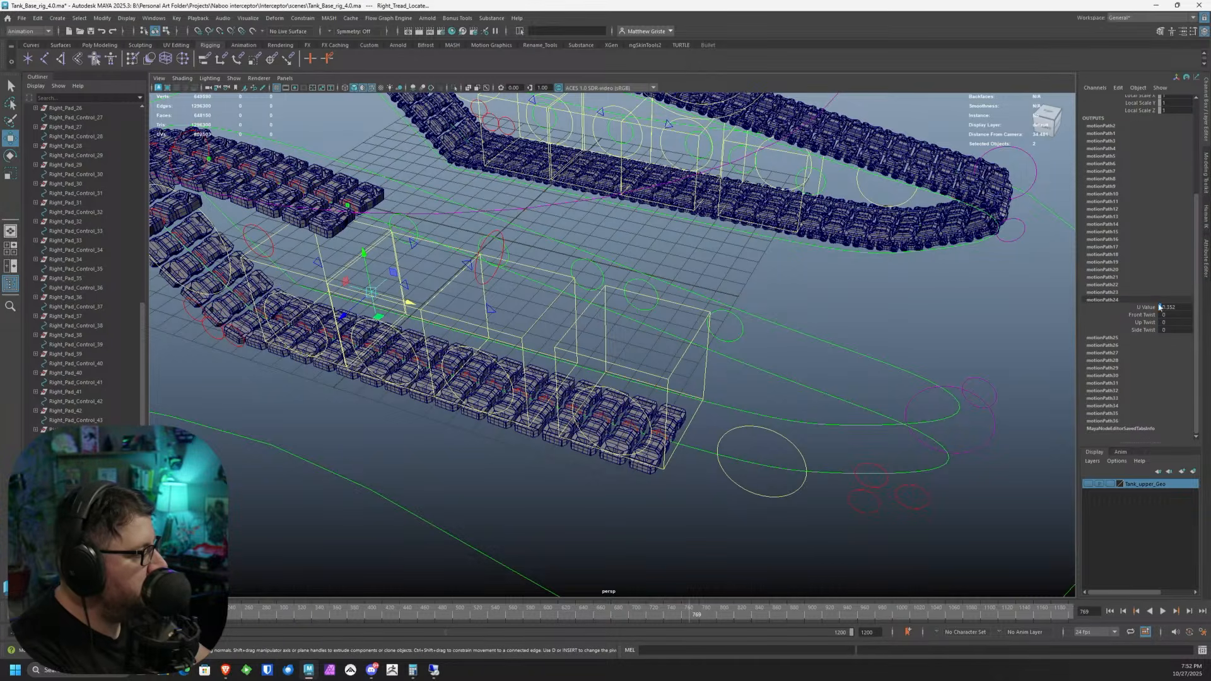
left_click(1122, 285)
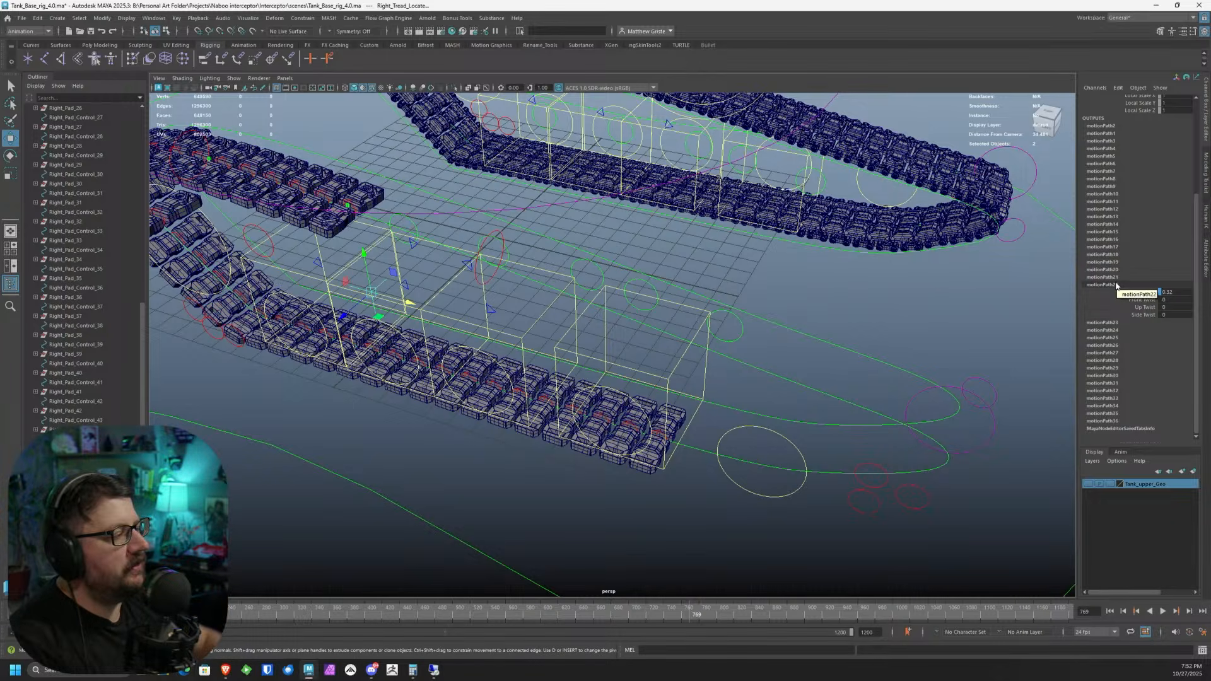
left_click(1116, 285)
left_click(1127, 277)
scroll(1125, 264, "up", 3)
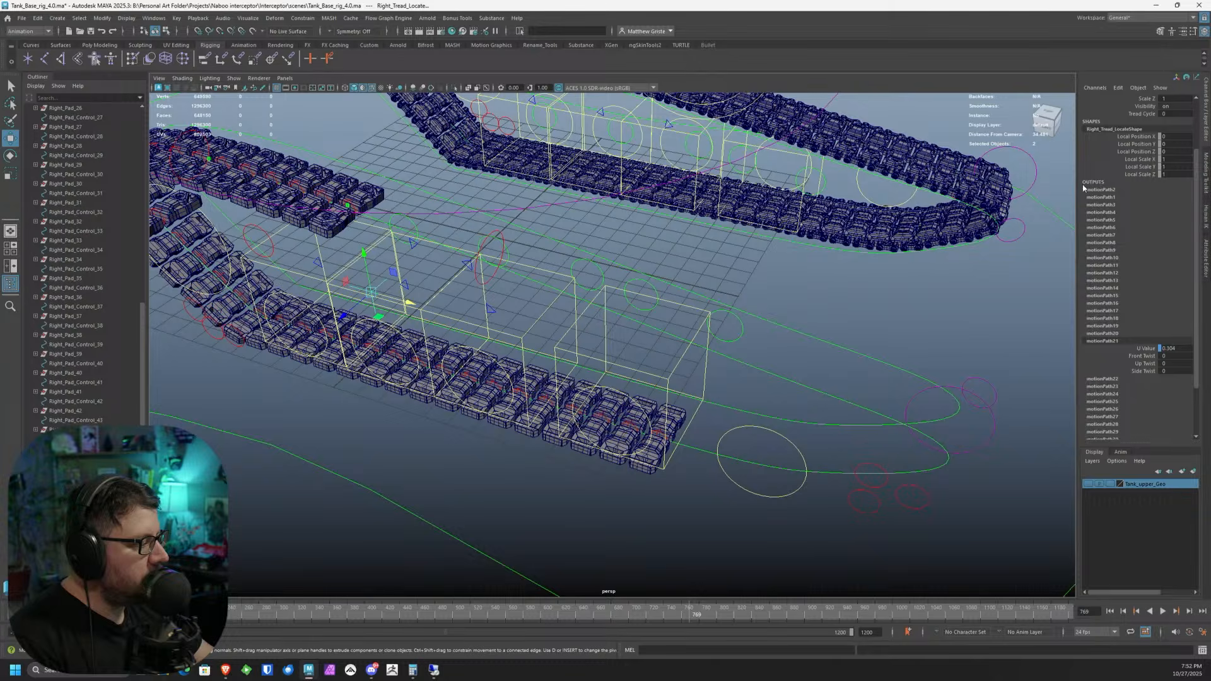
- Examine the spacing of the last attached pads on the right tread and the loose pads still off the curve
left_click_drag(443, 299, 488, 301, "alt")
middle_click_drag(666, 400, 524, 278, "alt")
left_click_drag(523, 277, 555, 291, "alt")
right_click_drag(554, 291, 637, 291, "alt")
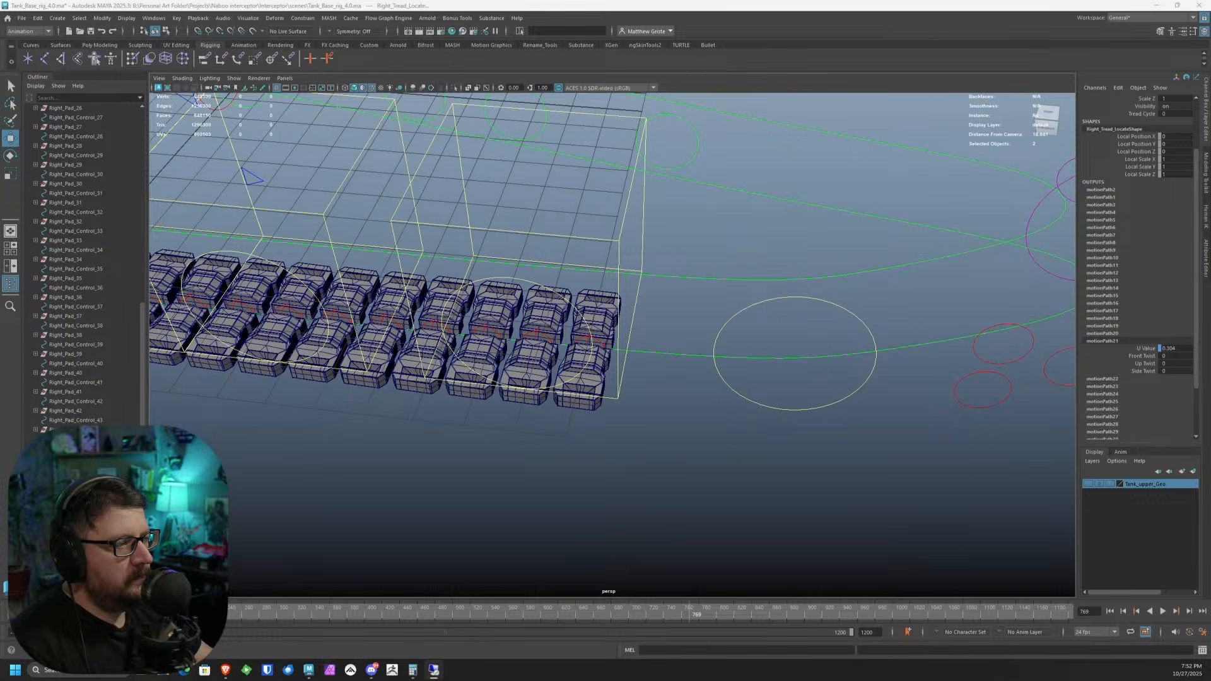
left_click_drag(605, 344, 530, 357, "alt")
scroll(514, 357, "down", 6)
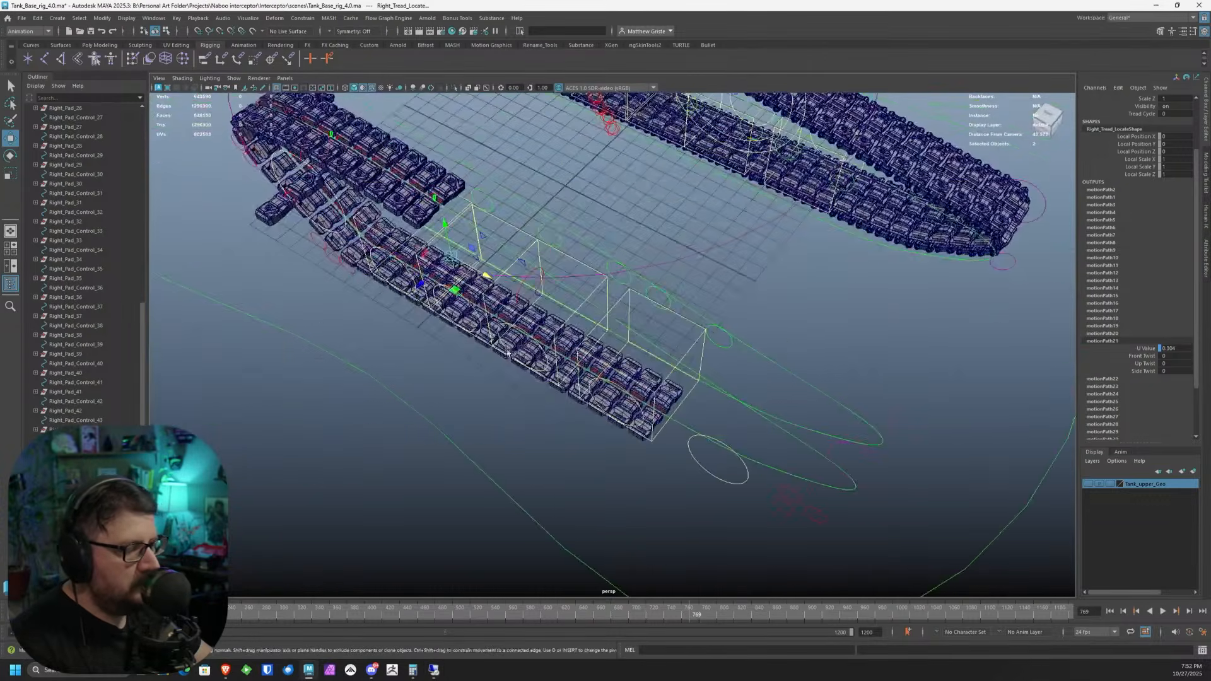
scroll(515, 357, "up", 10)
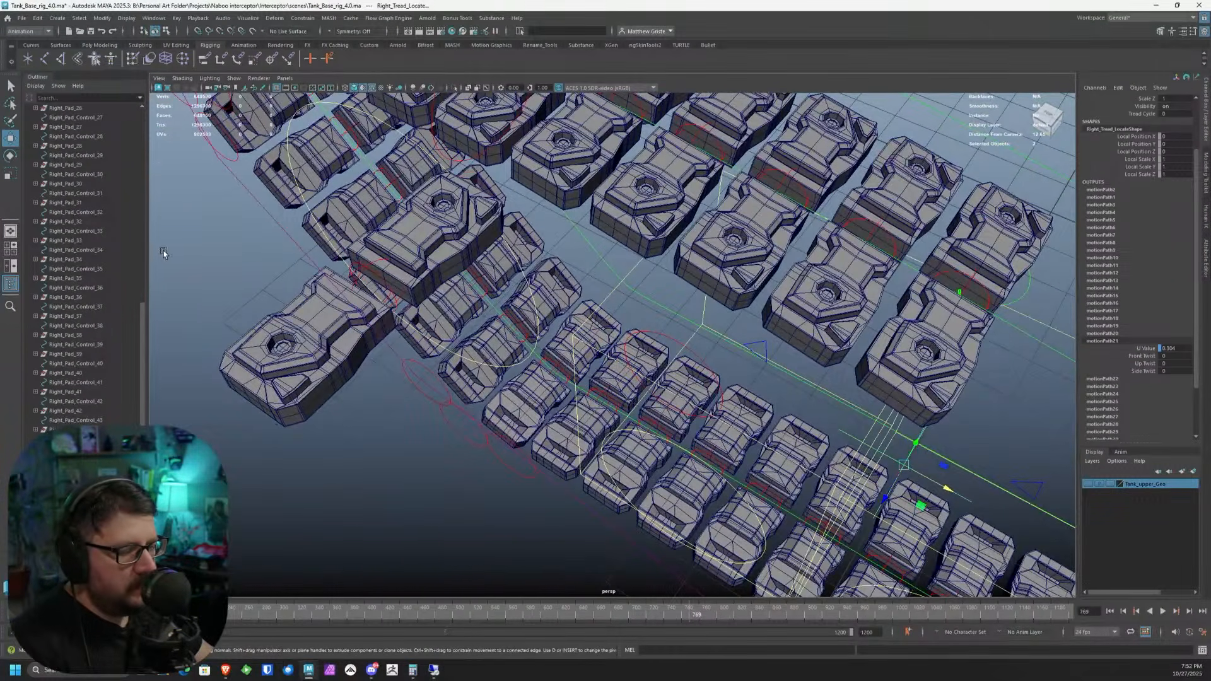
scroll(929, 526, "down", 5)
middle_click_drag(929, 526, 823, 453, "alt")
- Identify the last attached pad control, Right_Pad_Control_36, and parent-constrain Right_Pad_37 to Right_Pad_Control_37
left_click(823, 453)
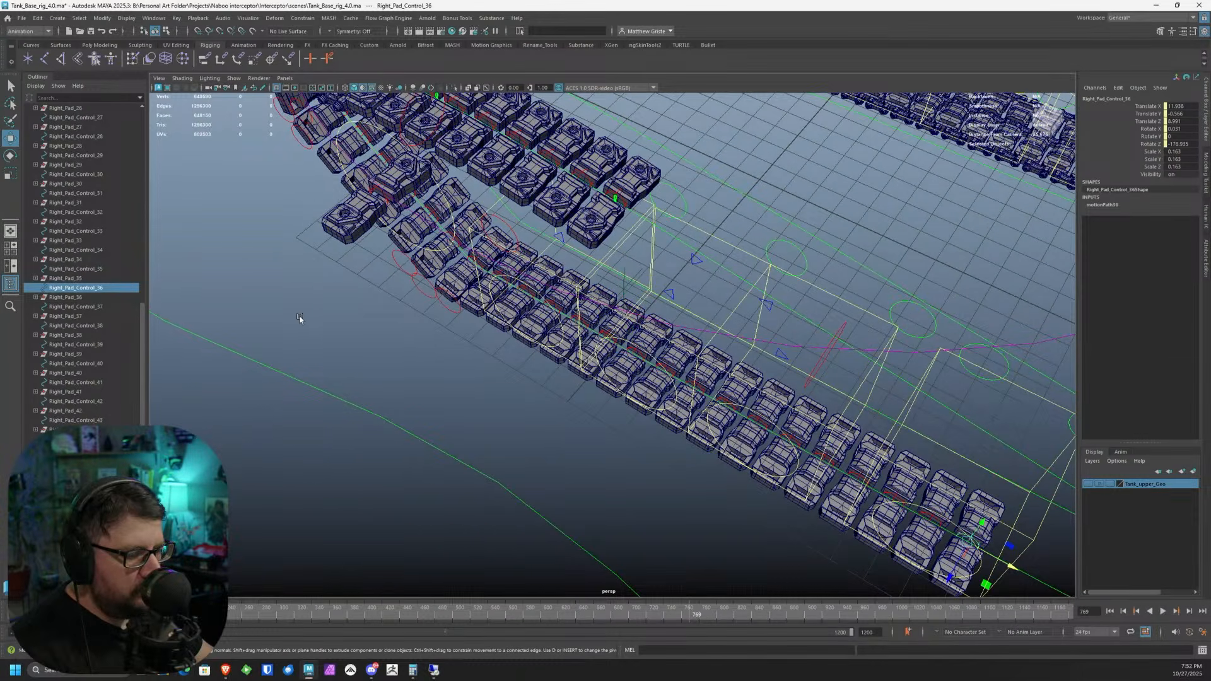
left_click(105, 306)
left_click(85, 316, "ctrl")
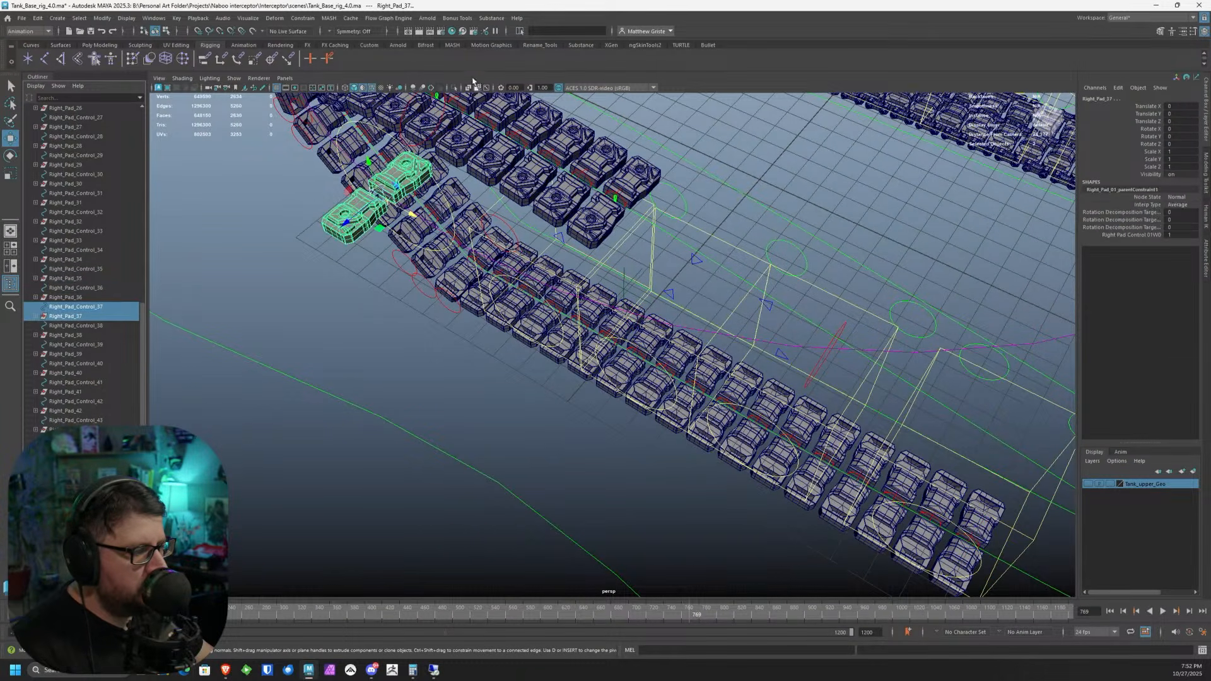
left_click(203, 59)
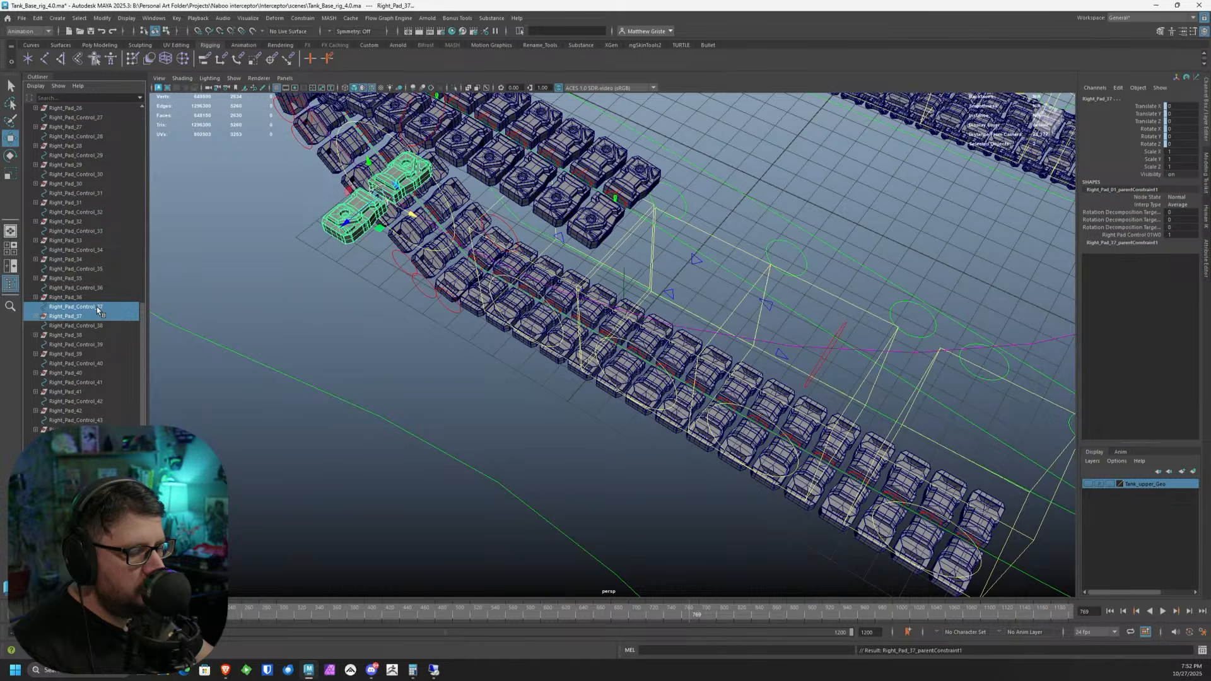
- Open the Attach to Motion Path options for Right_Pad_Control_37 and Right_Tread_Control2, and move it, the Graph Editor and the Node Editor off the viewport
left_click(96, 307)
left_click_drag(350, 282, 712, 307, "alt")
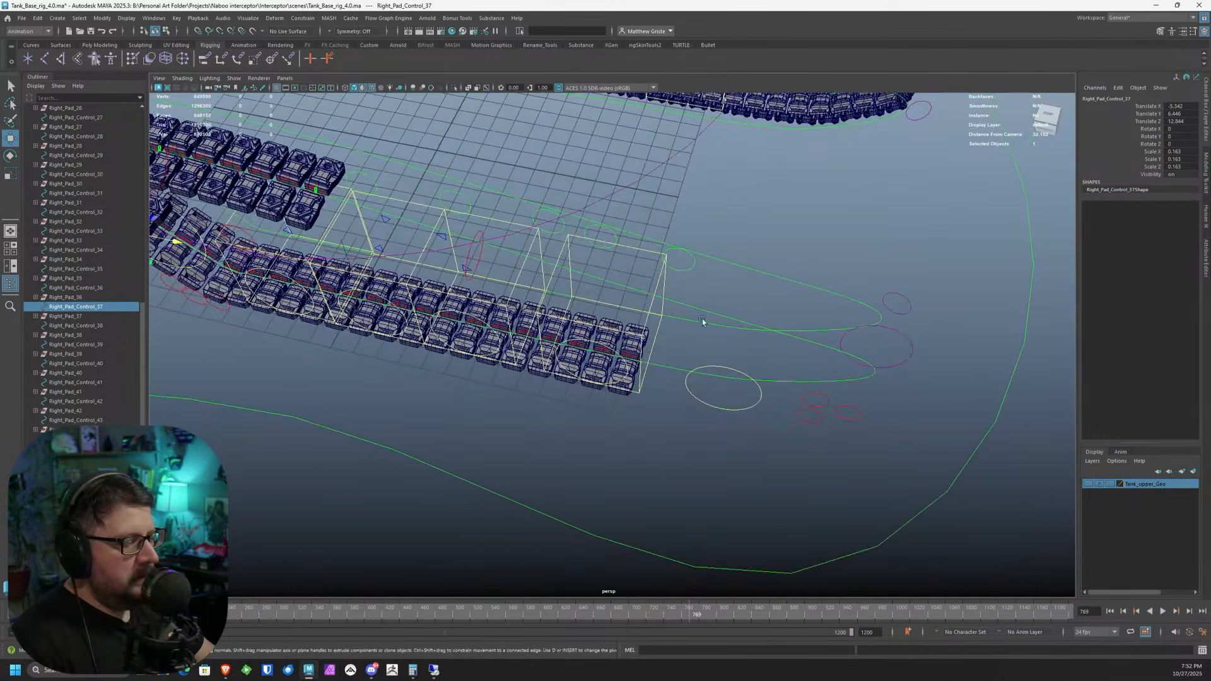
left_click(669, 369, "shift")
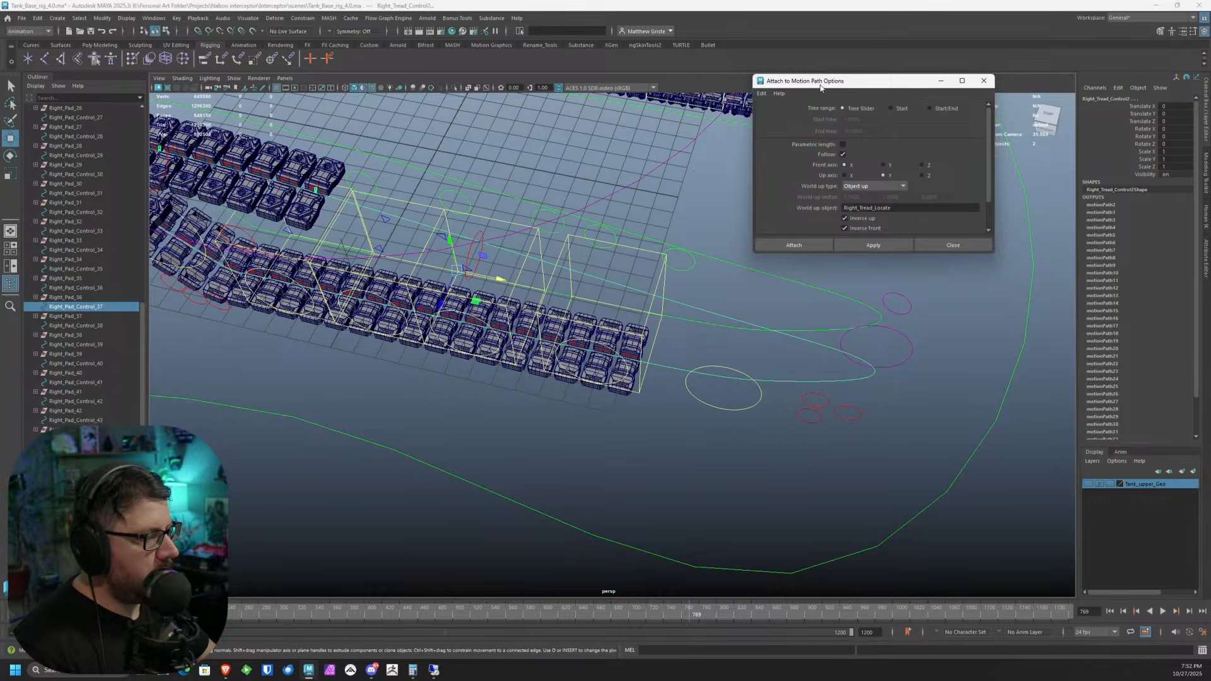
left_click_drag(820, 88, 1, 13)
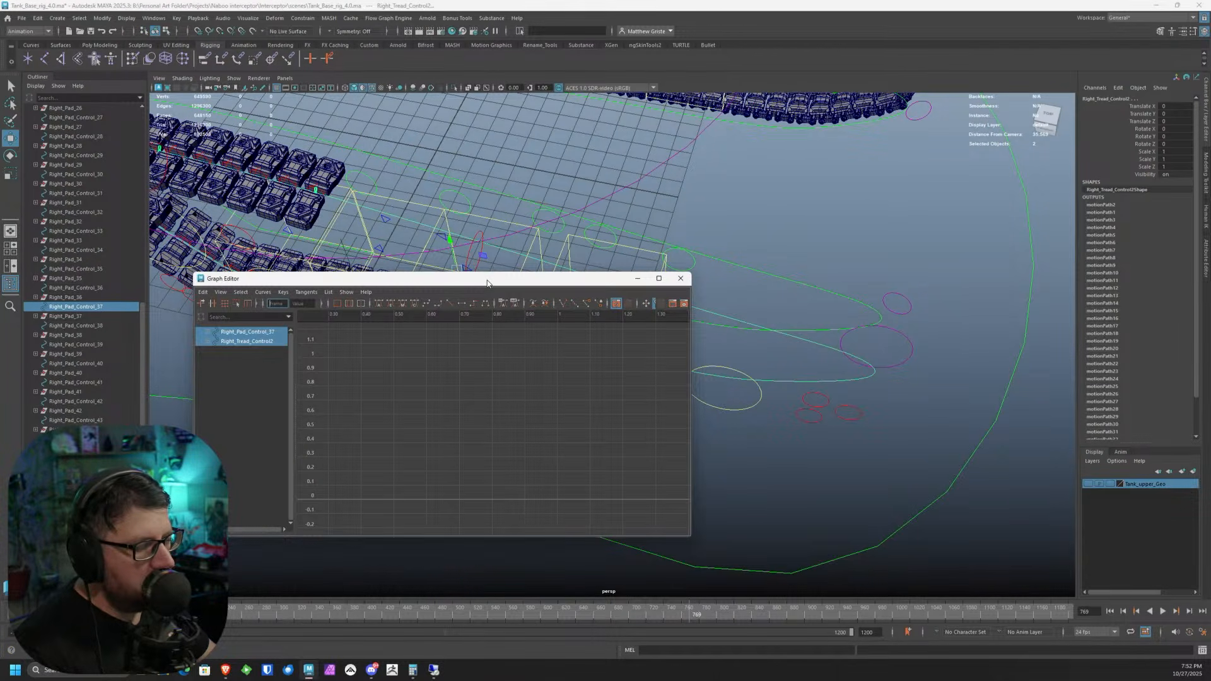
left_click_drag(487, 283, 2, 135)
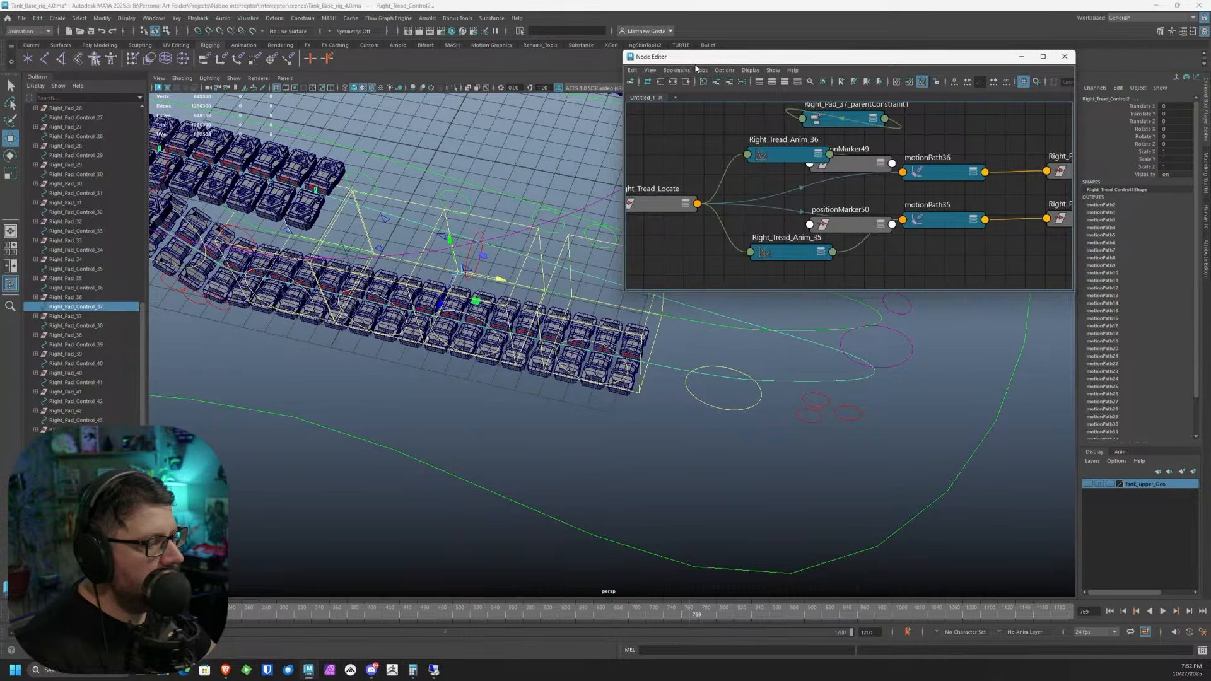
left_click_drag(744, 55, 1, 4)
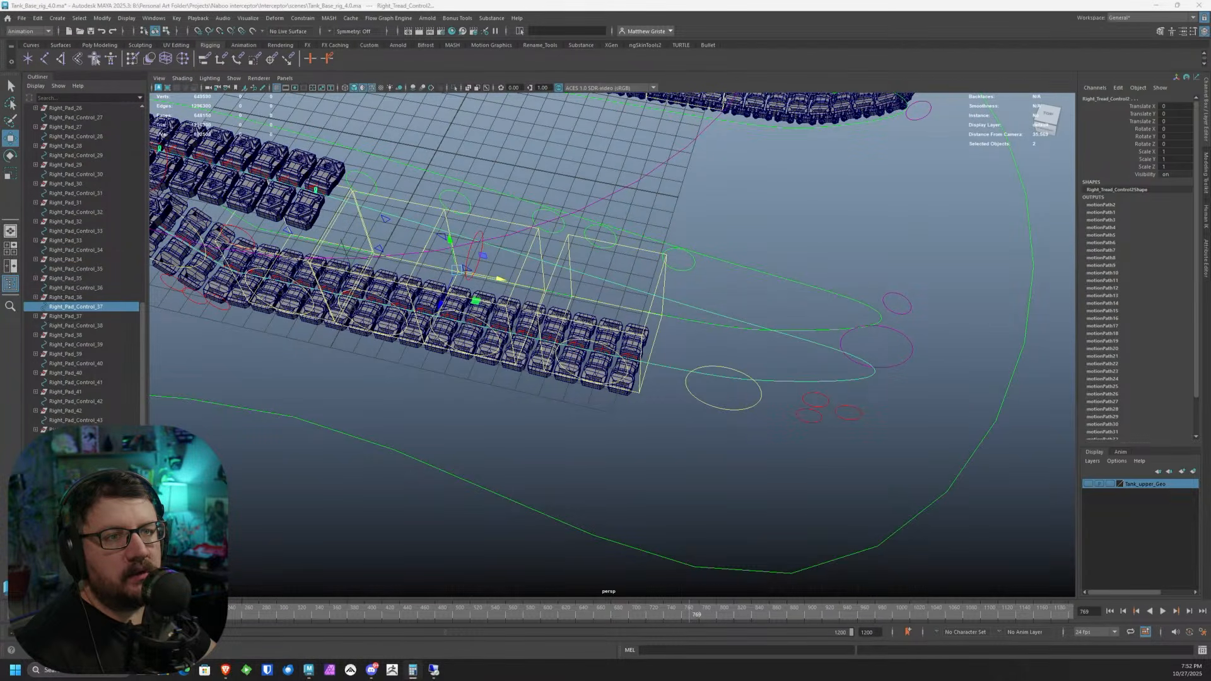
- Attach Right_Pad_Control_37 to the right tread curve as a motion path, using Right_Tread_Locate as the world up object
middle_click_drag(491, 251, 569, 270, "alt")
scroll(568, 269, "up", 1)
left_click_drag(569, 270, 498, 199, "alt")
key("g")
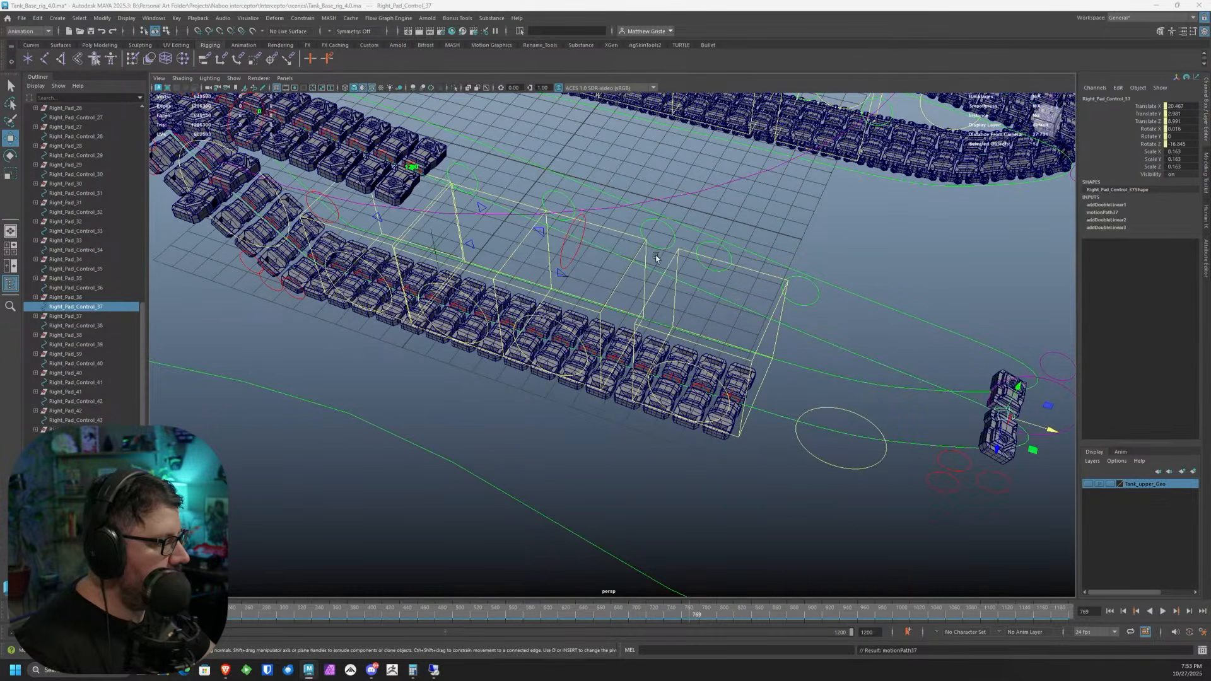
- Delete the U Value animation on Right_Pad_Control_37's motionPath37 and set its U Value to 0
middle_click_drag(712, 256, 677, 250, "alt")
left_click(1108, 214)
left_click(1179, 219)
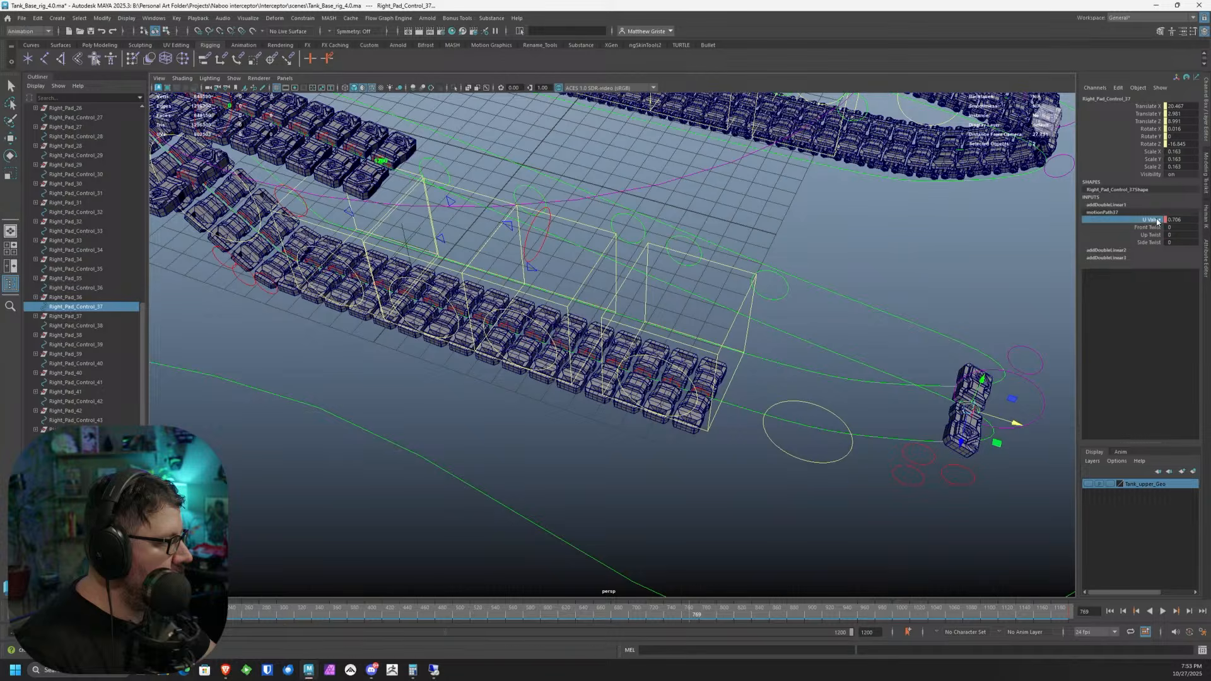
right_click(1159, 219)
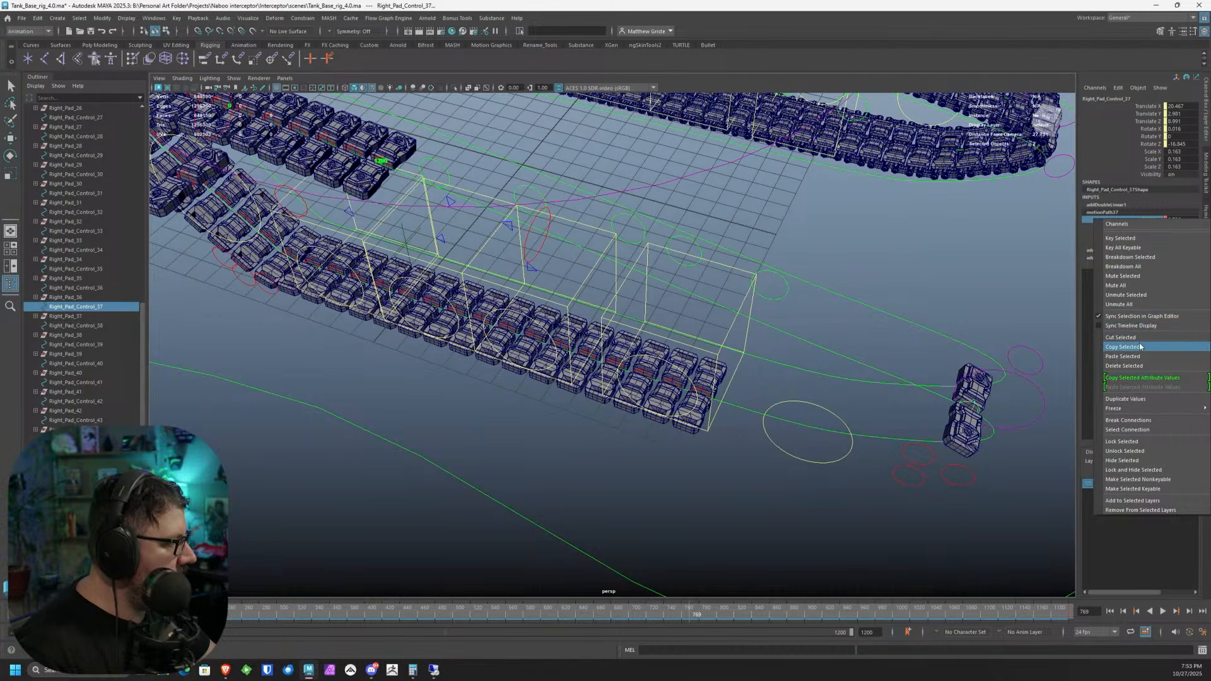
left_click(1140, 366)
double_click(1176, 220)
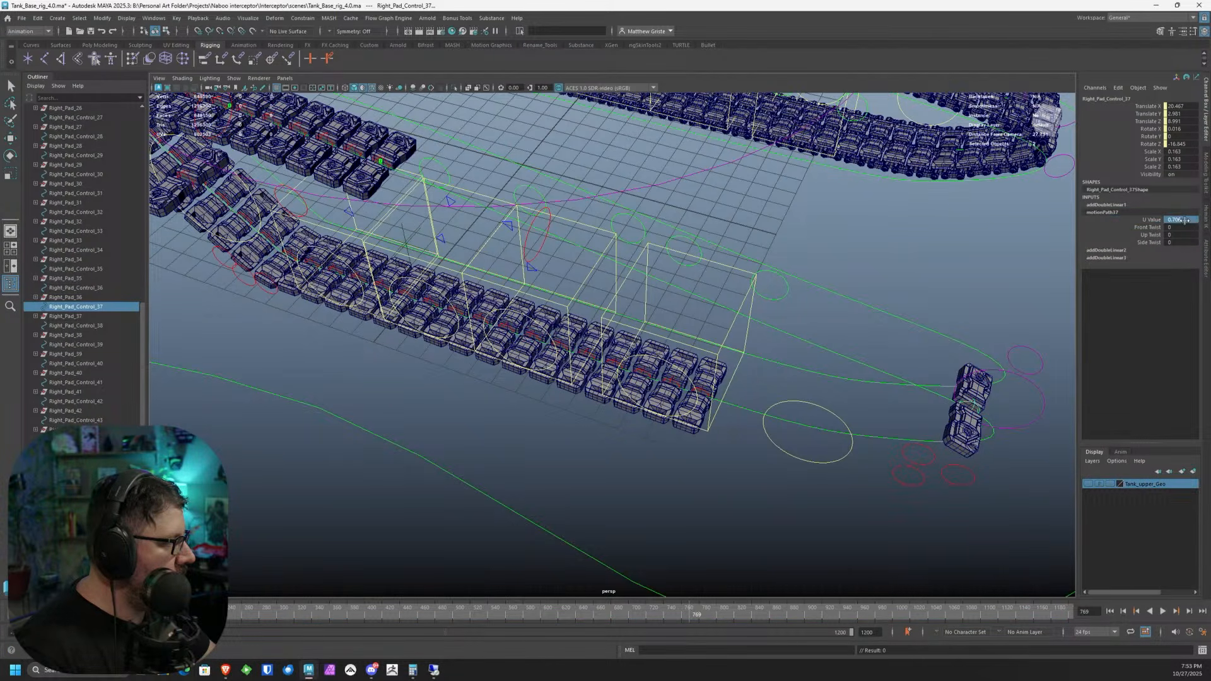
type("0")
key("Return")
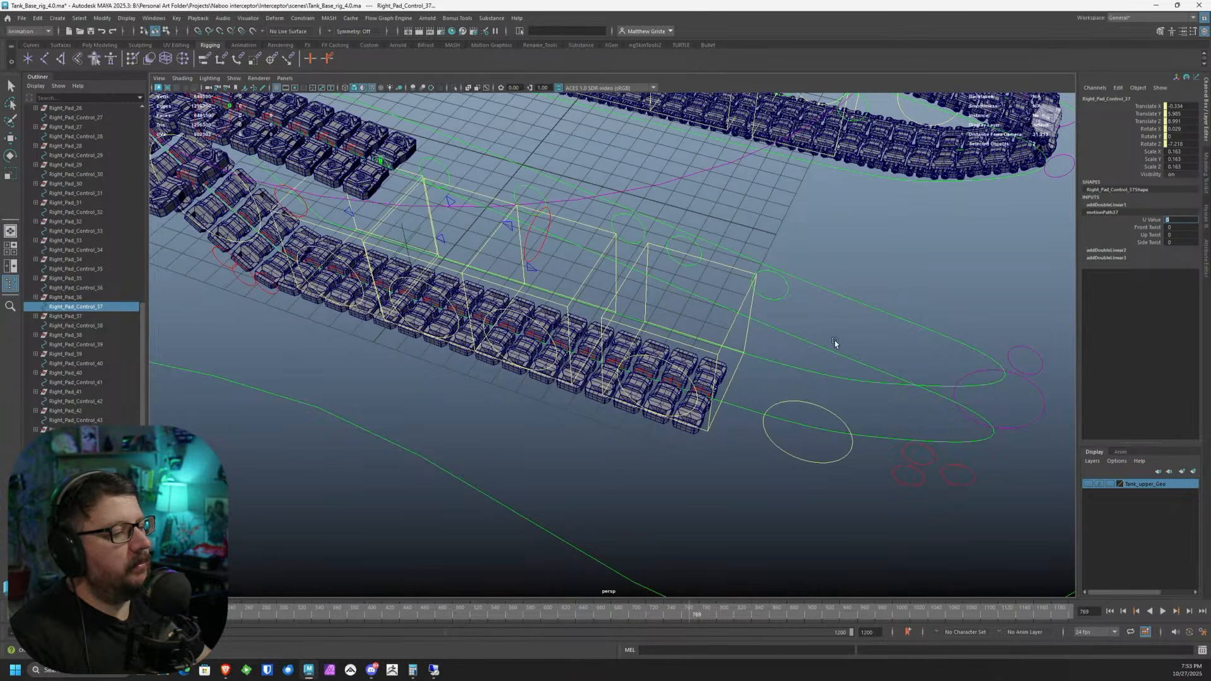
- Delete motionPath37's addDoubleLinear nodes and connect its All Coordinates directly to Right_Pad_Control_37's translate
middle_click_drag(382, 189, 518, 247, "alt")
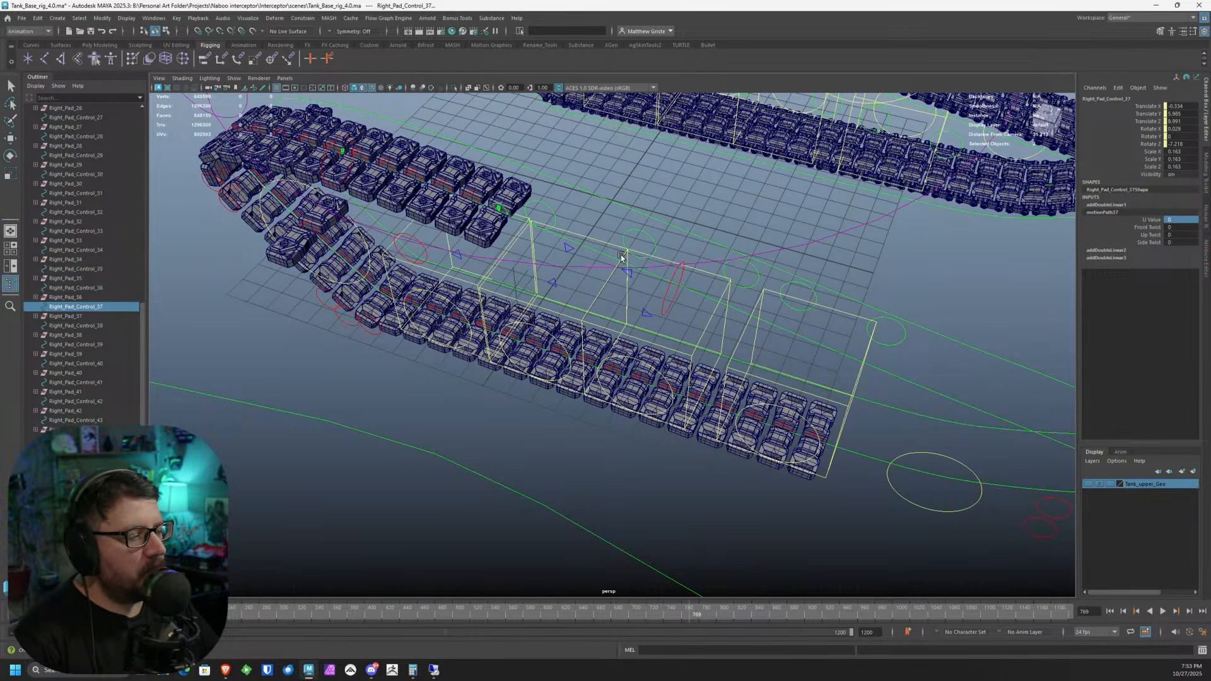
scroll(621, 255, "up", 4)
left_click_drag(609, 240, 676, 251, "alt")
middle_click_drag(585, 266, 673, 292, "alt")
scroll(673, 292, "down", 2)
middle_click_drag(416, 254, 548, 287, "alt")
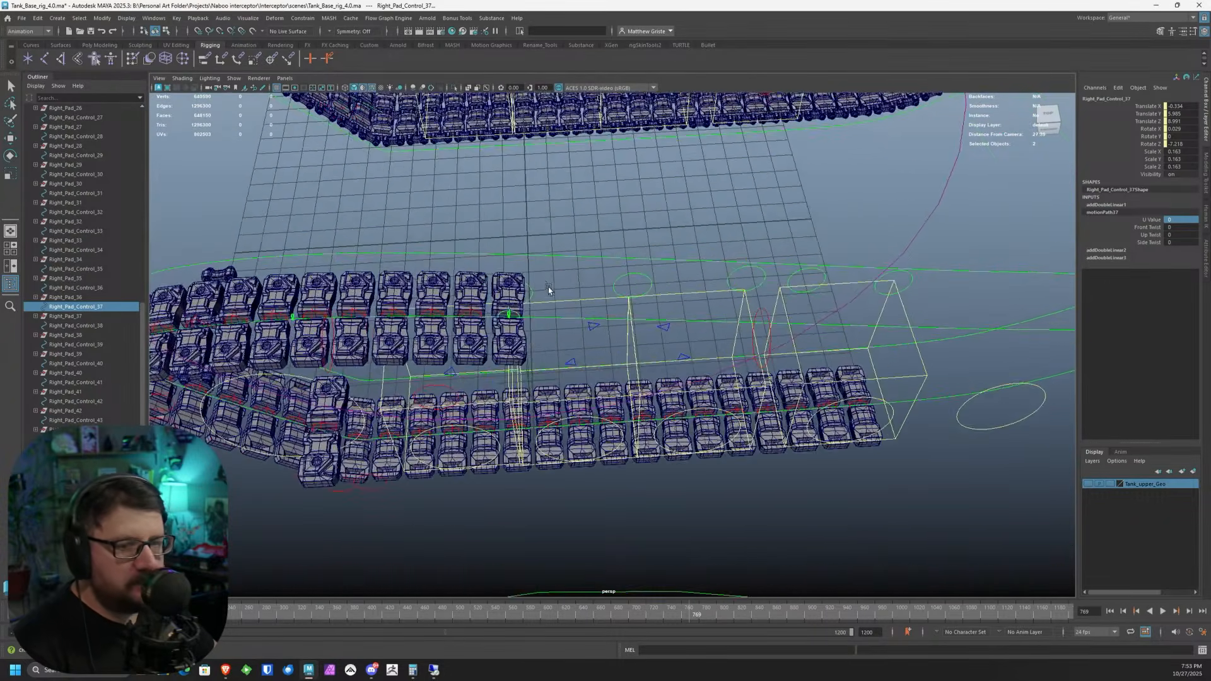
left_click_drag(548, 290, 529, 285, "alt")
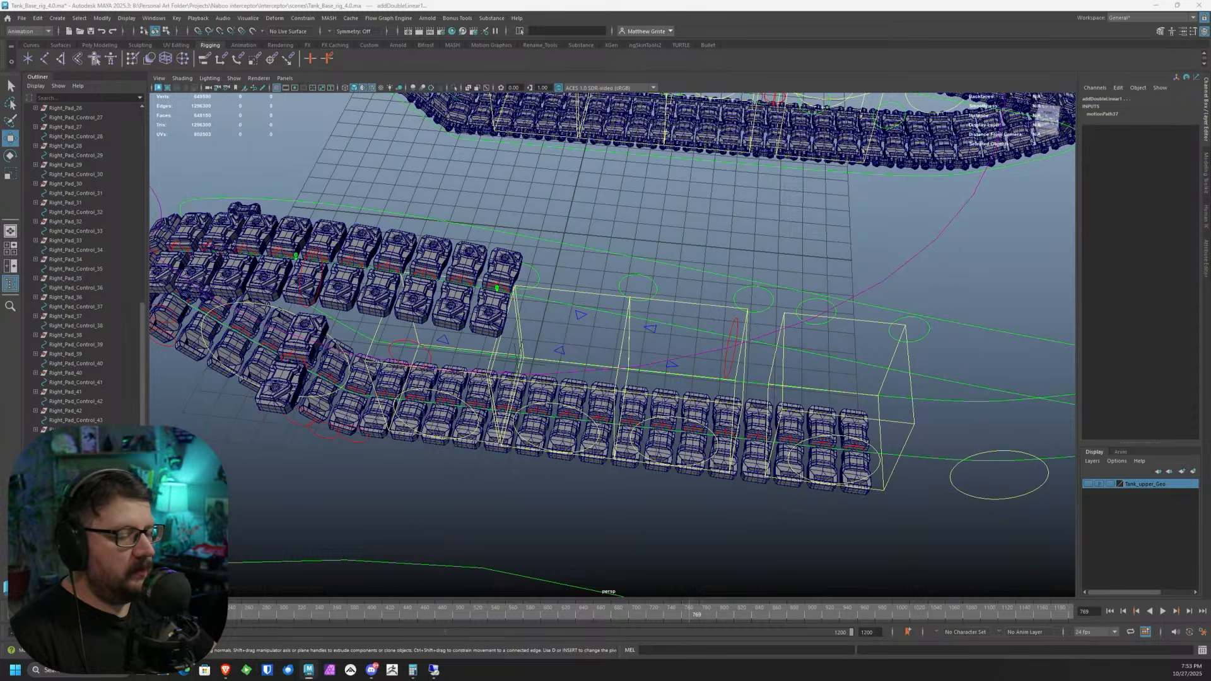
key("Delete")
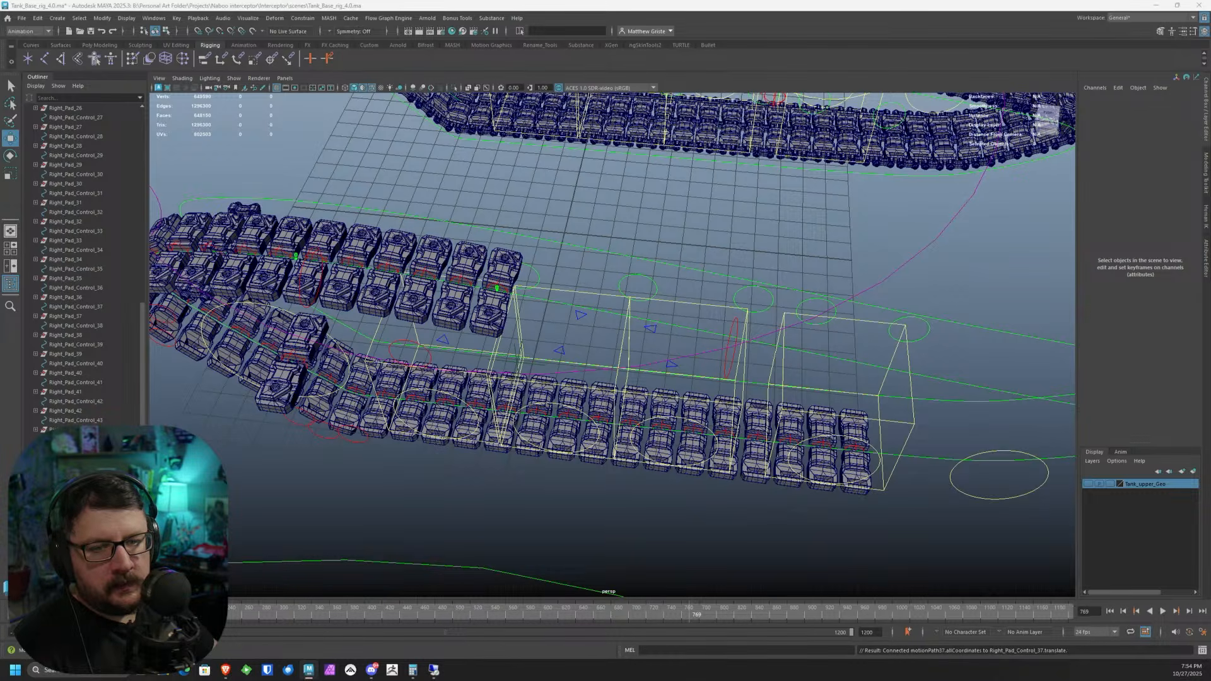
- Compare the motion path inputs of Right_Pad_Control_36 and Right_Pad_Control_37
left_click_drag(517, 196, 509, 208, "alt")
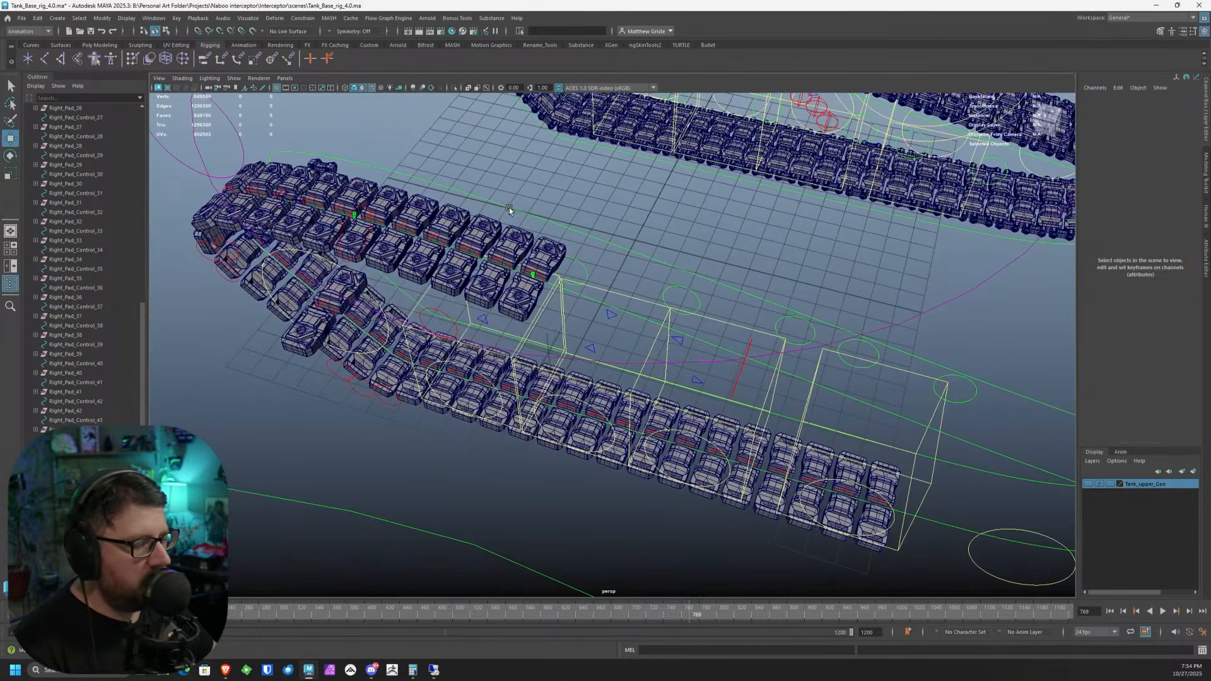
left_click(883, 507)
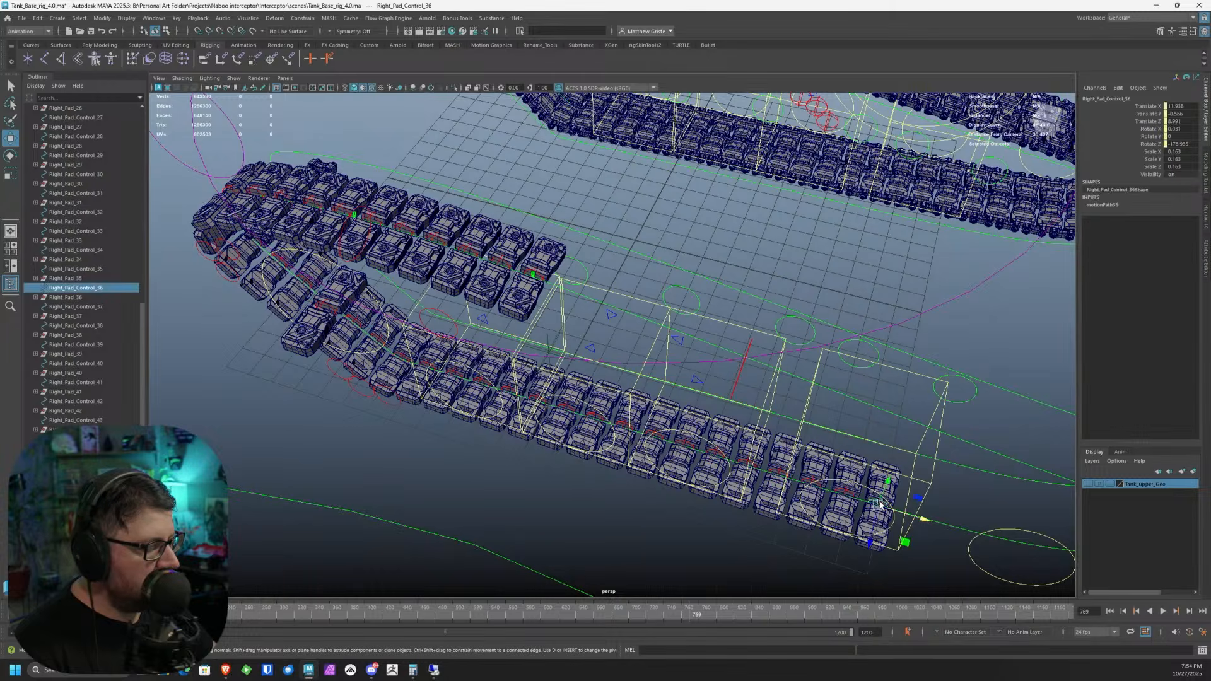
left_click(106, 270)
left_click(106, 288)
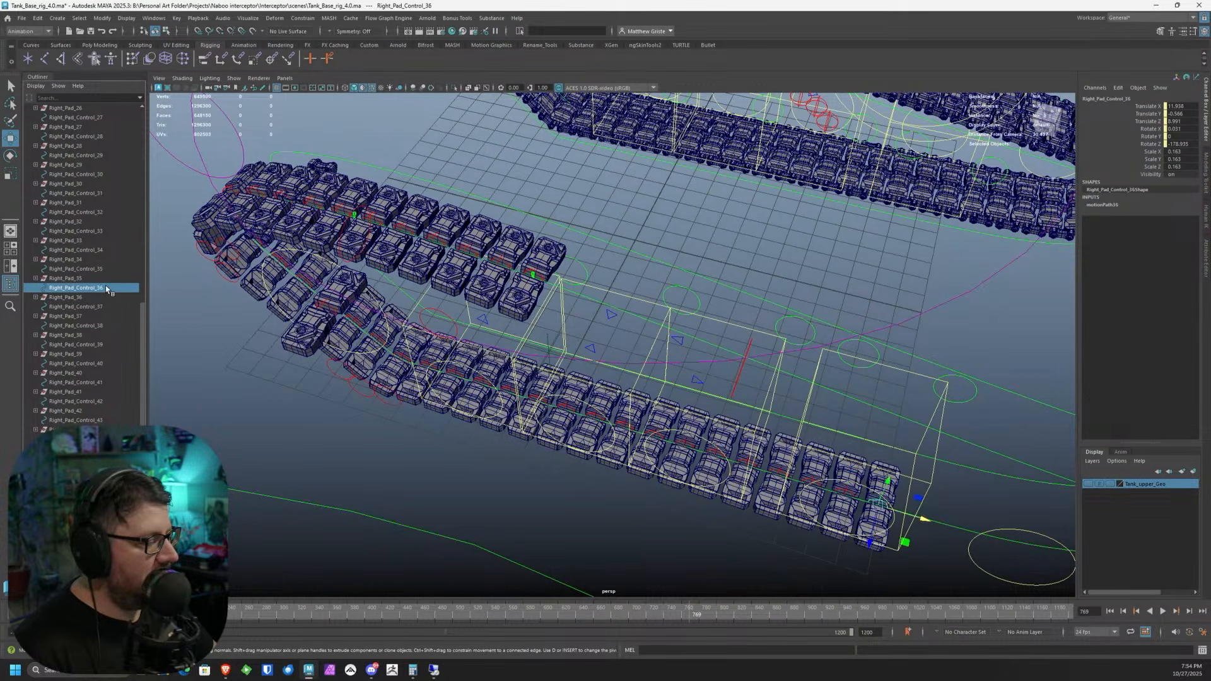
left_click(96, 305)
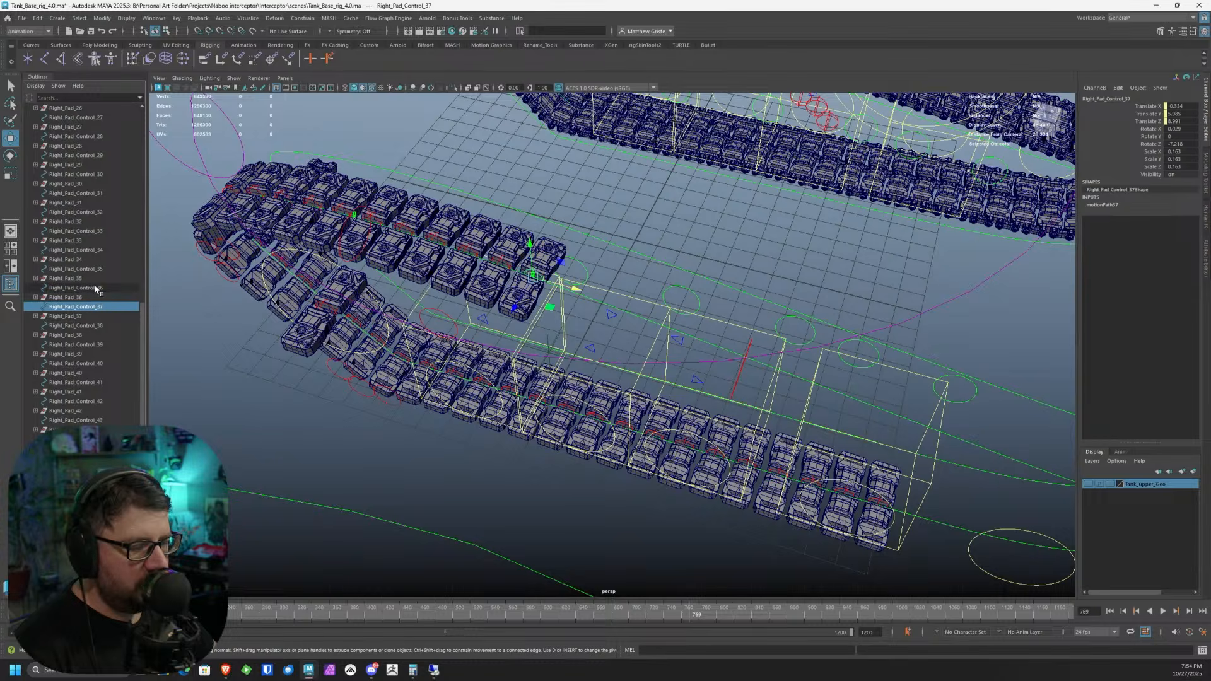
left_click(96, 288, "ctrl")
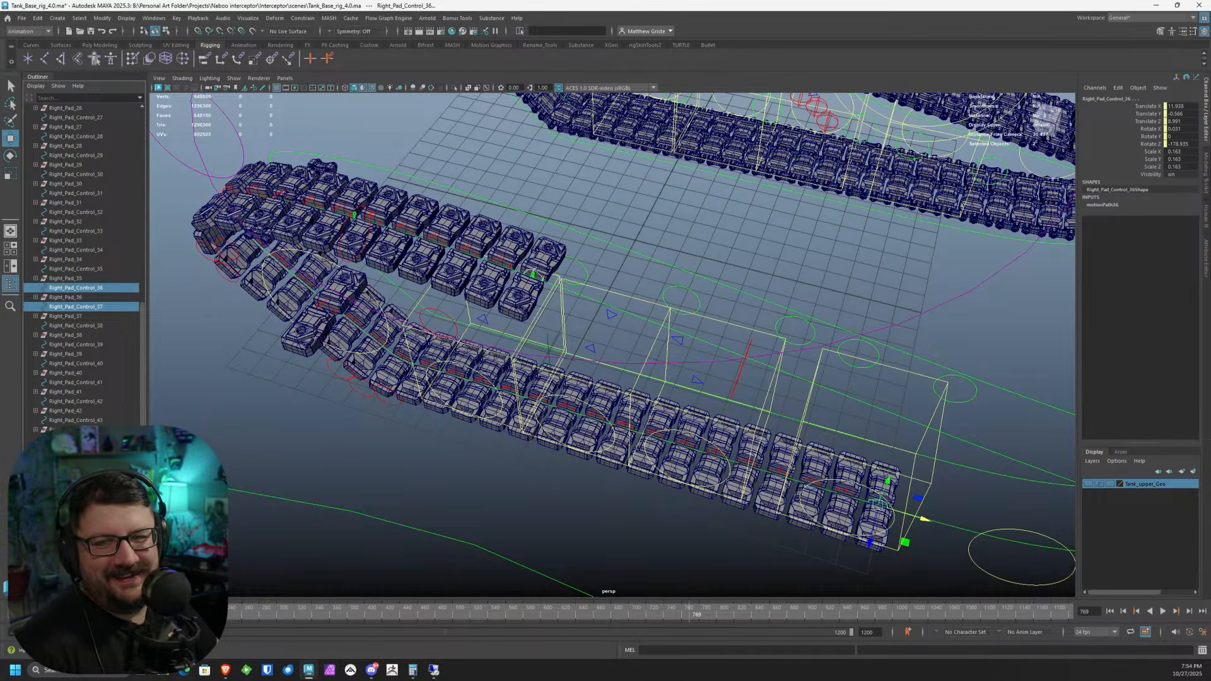
- Undo Right_Pad_Control_37's motion path attachment together with its U Value and connection changes
key("ctrl+z")
key("ctrl+z")
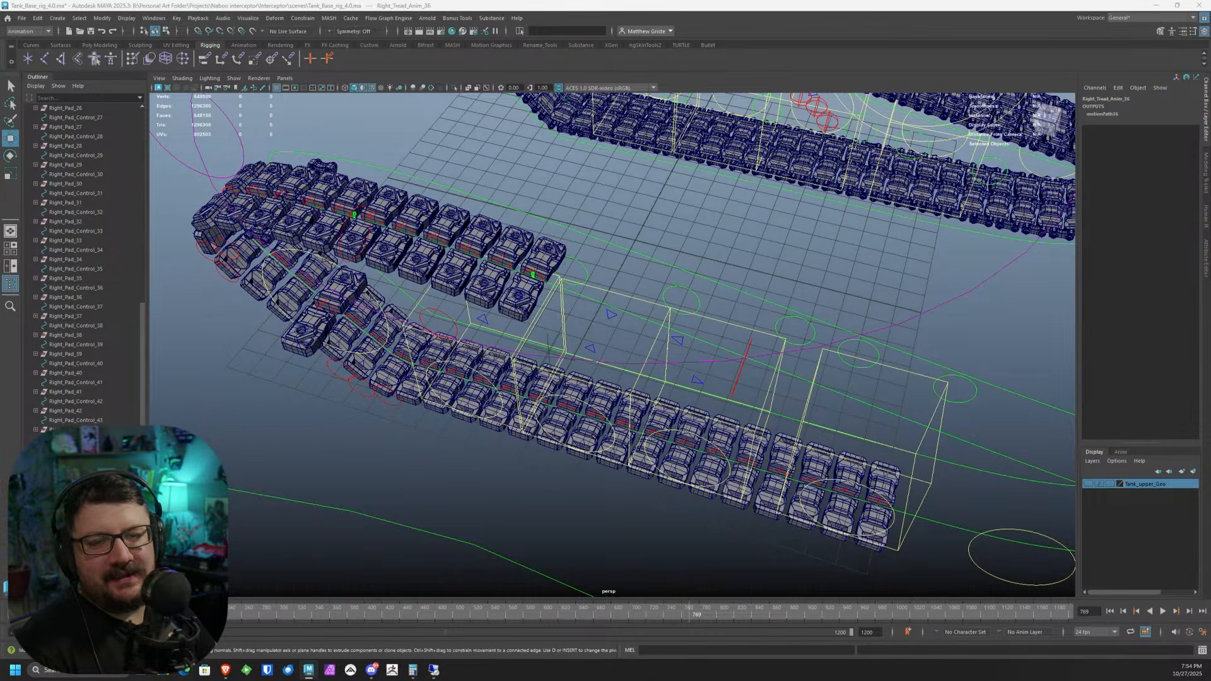
middle_click_drag(656, 184, 633, 163, "alt")
key("ctrl+z")
key("ctrl+z")
key("ctrl+z")
key("ctrl+z")
key("ctrl+z")
key("ctrl+z")
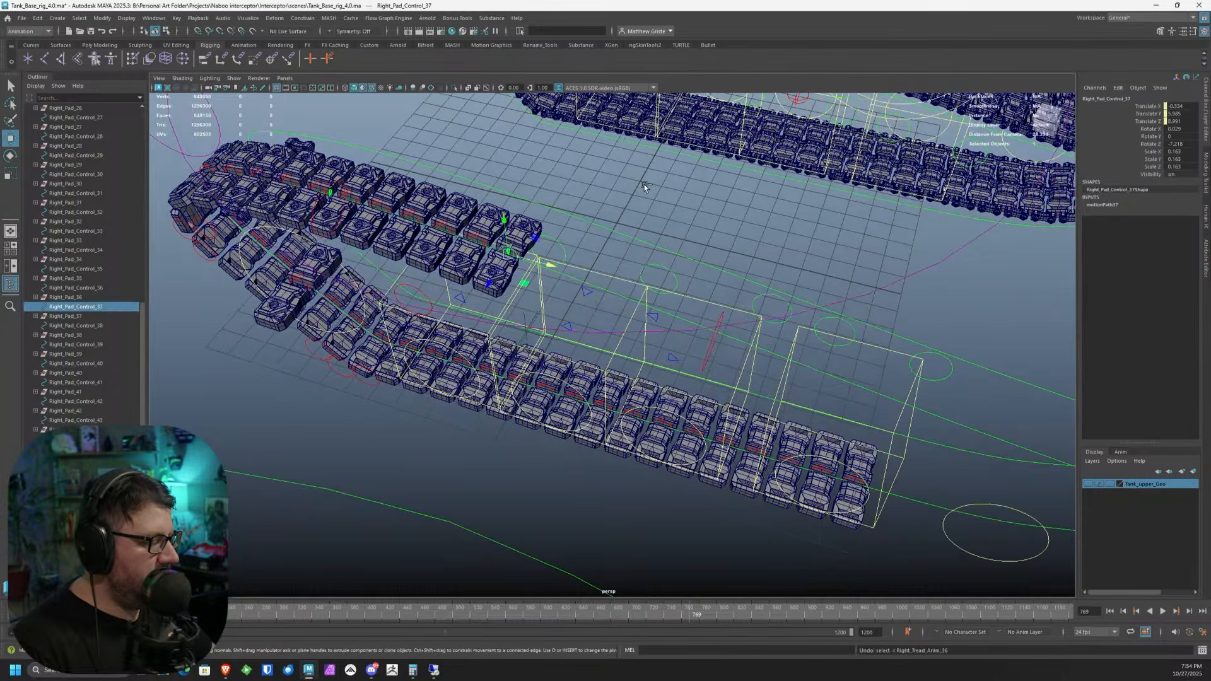
key("ctrl+z")
key("ctrl+z")
key("ctrl+z")
key("ctrl+z")
key("ctrl+z")
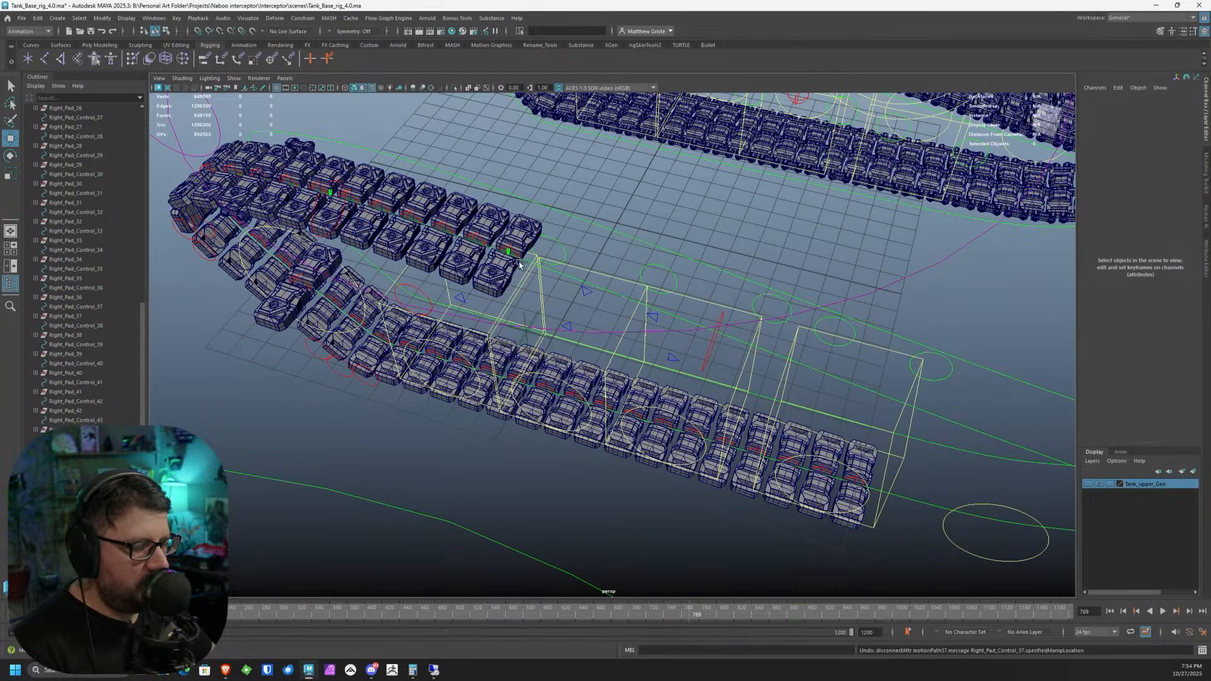
middle_click_drag(380, 297, 399, 293, "alt")
key("ctrl+z")
key("ctrl+z")
key("ctrl+z")
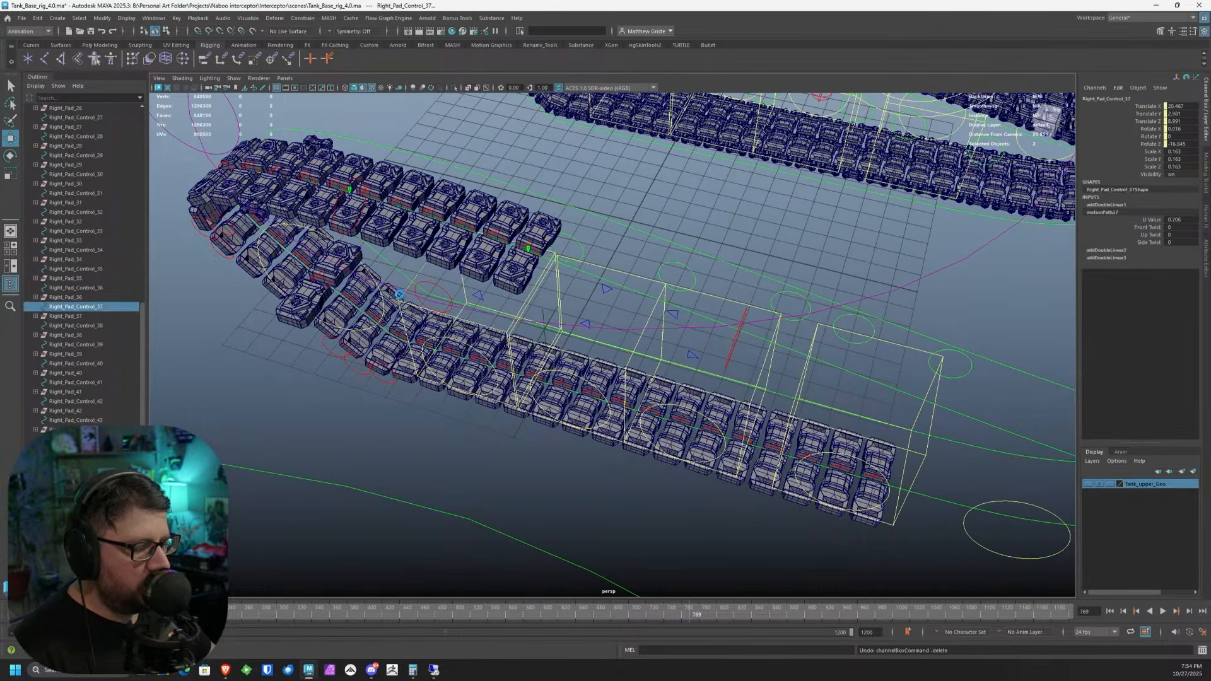
left_click_drag(359, 294, 382, 302)
key("ctrl+z")
- Reattach Right_Pad_Control_37 to the Right_Tread_Control2 curve as a motion path
middle_click_drag(439, 352, 342, 332, "alt")
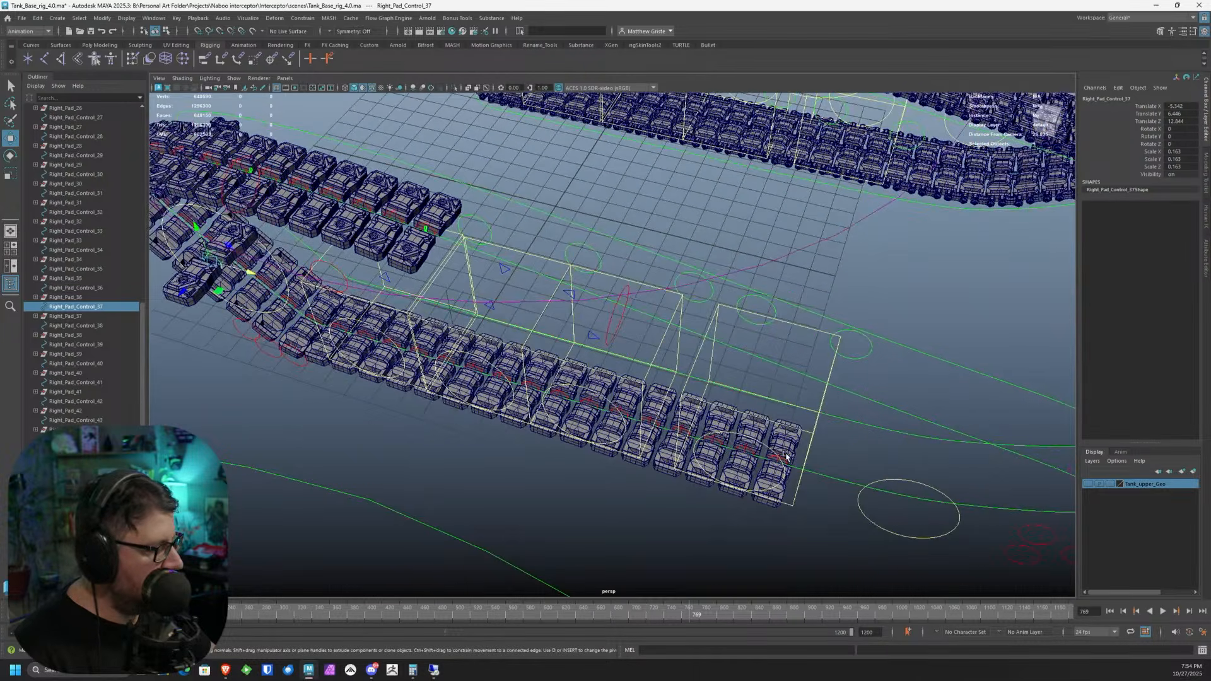
left_click_drag(835, 465, 818, 500)
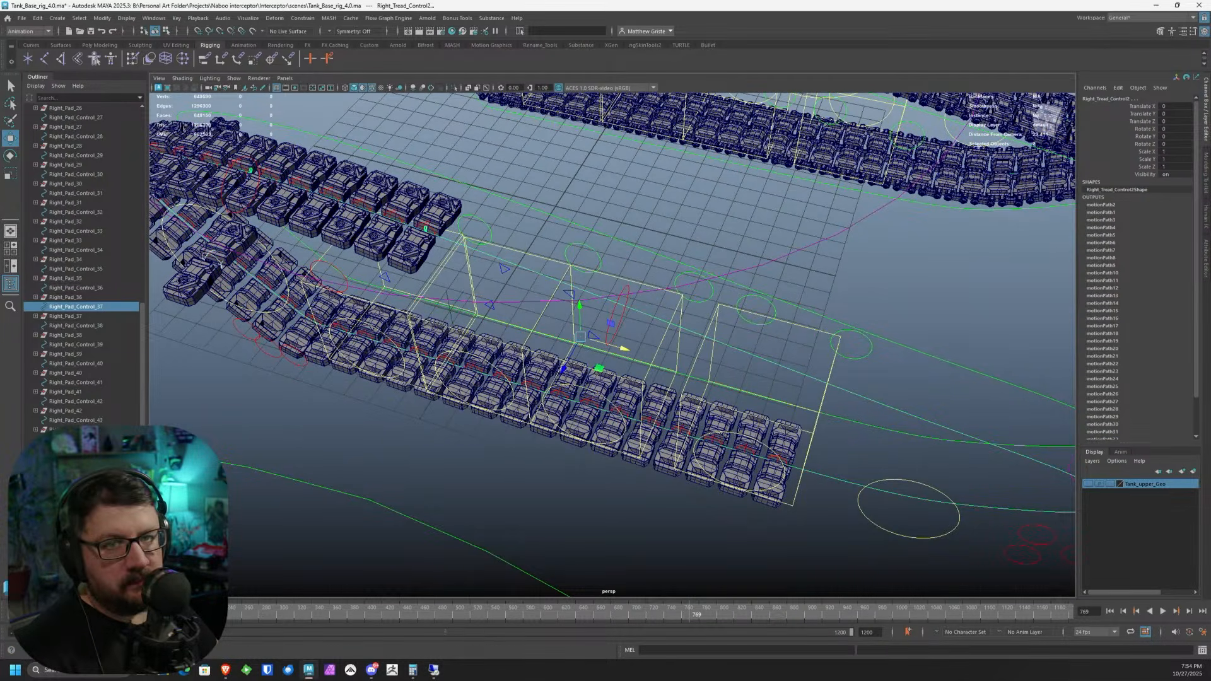
key("ctrl+z")
- Remove the keys from the reattached control's motionPath37 U Value and set the value to 0
left_click(1130, 212)
left_click(1155, 220)
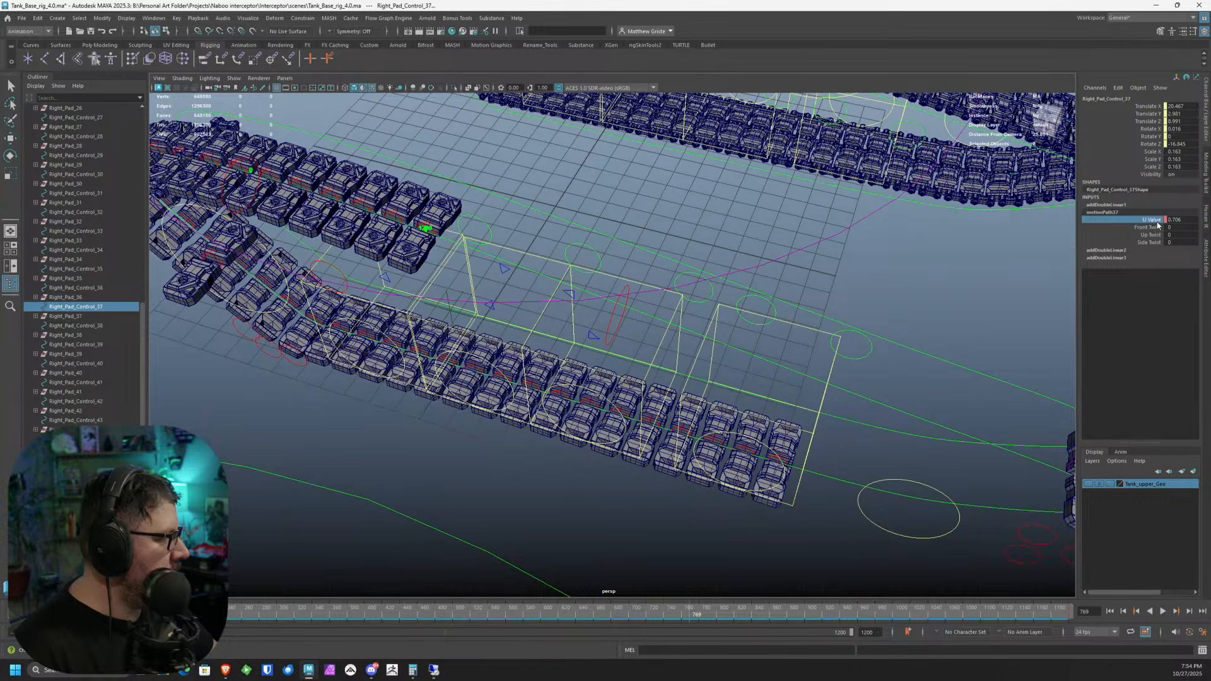
right_click(1156, 222)
left_click(1138, 370)
double_click(1179, 219)
type("0")
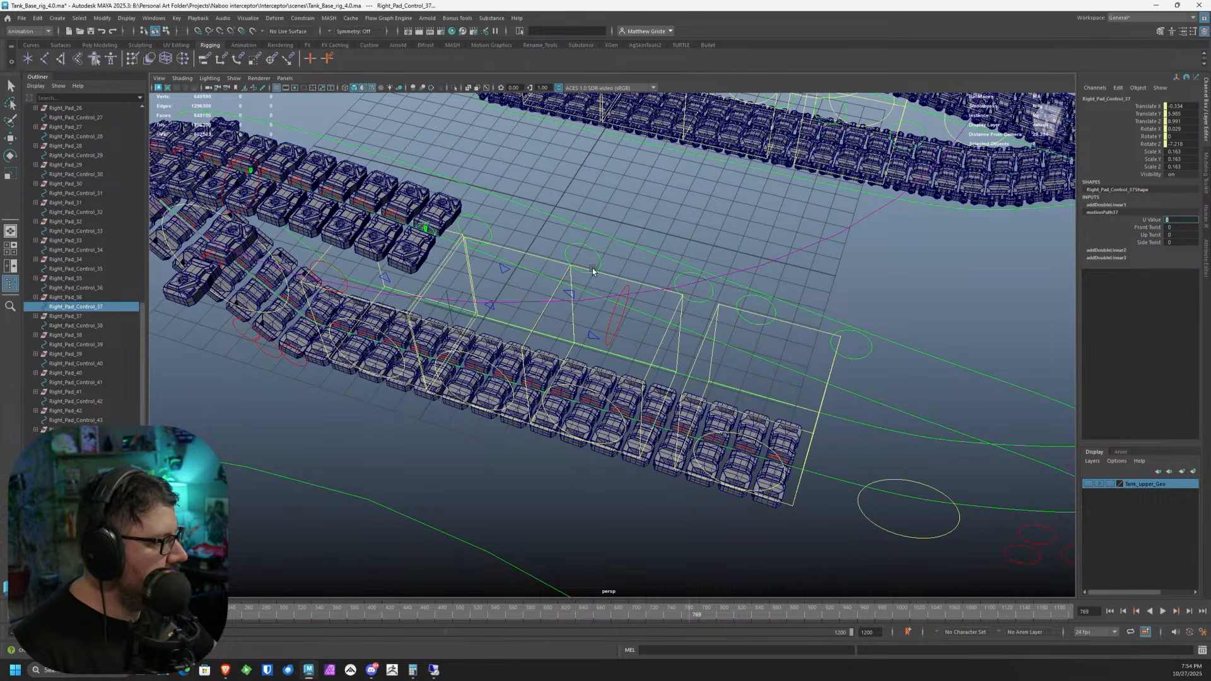
key("Return")
- Remove the addDoubleLinear nodes between motionPath37 and Right_Pad_Control_37, wiring All Coordinates straight to the control's translate
key("w")
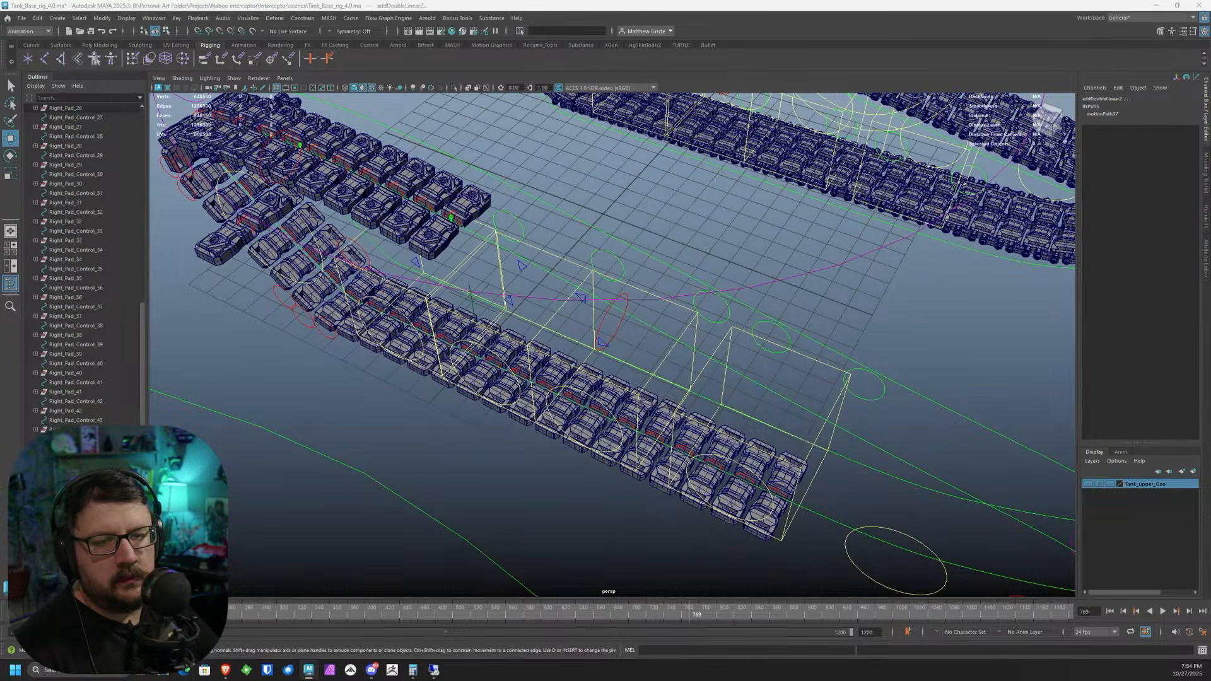
key("Delete")
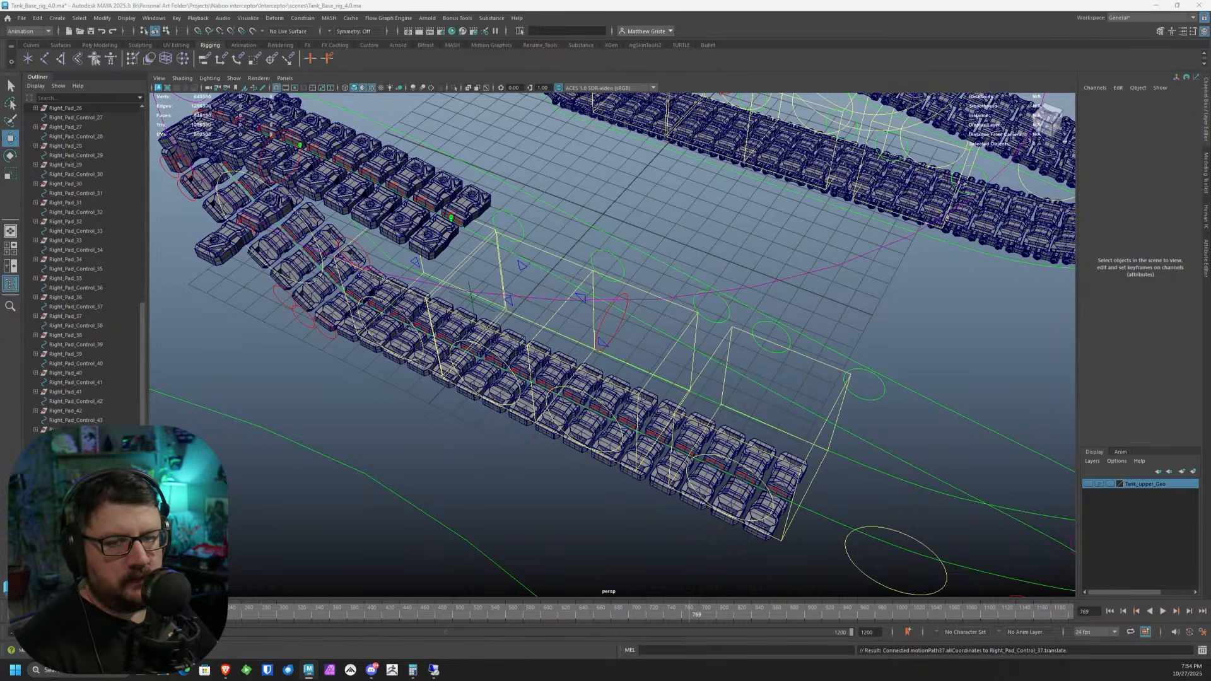
middle_click_drag(601, 324, 546, 288, "alt")
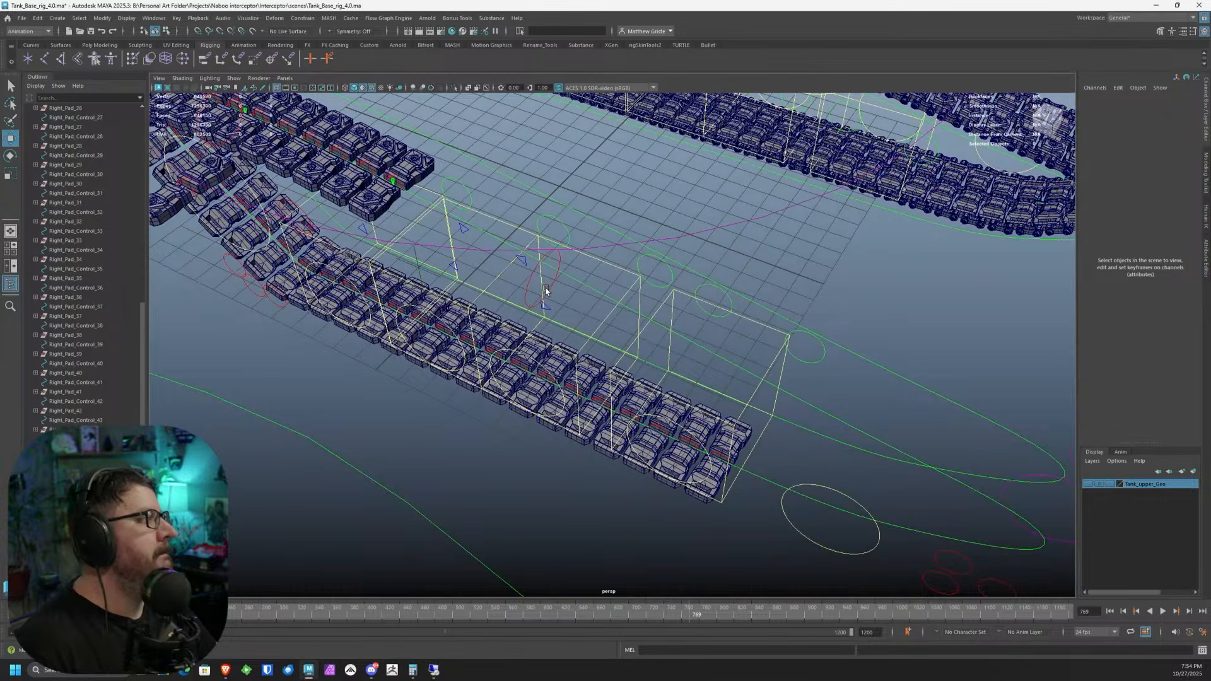
left_click_drag(545, 289, 554, 286, "alt")
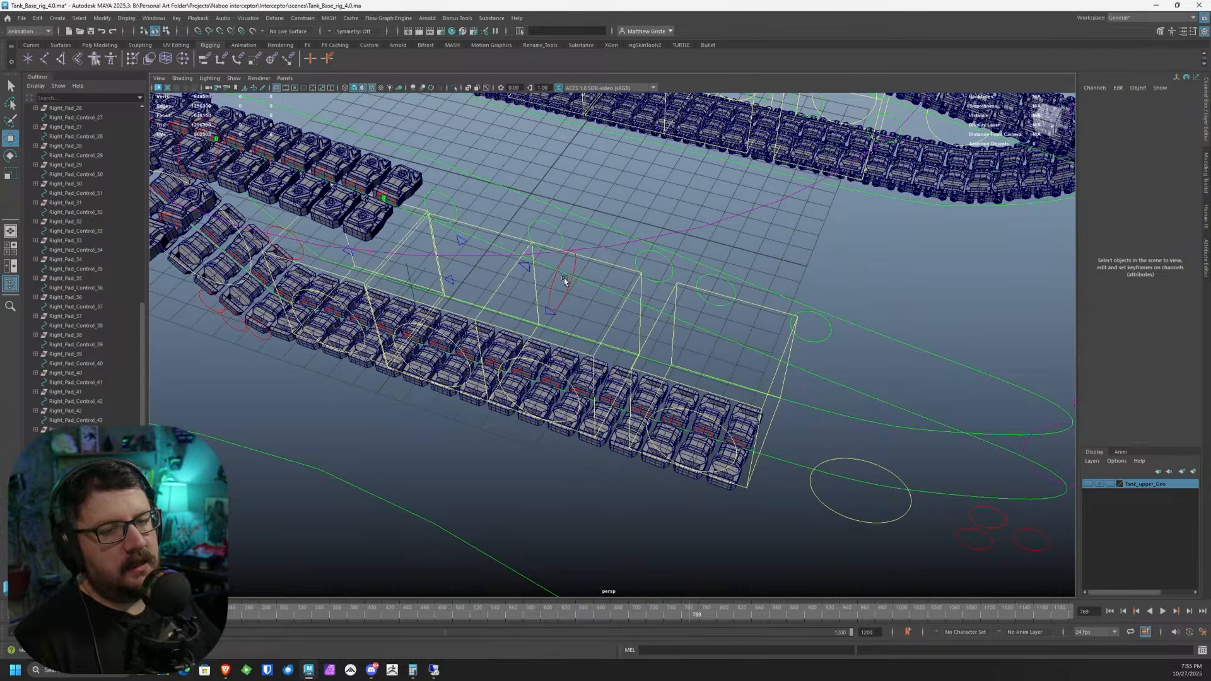
- Examine the end of the attached pad row and identify its last pad control, Right_Pad_Control_36
middle_click_drag(838, 400, 650, 332, "alt")
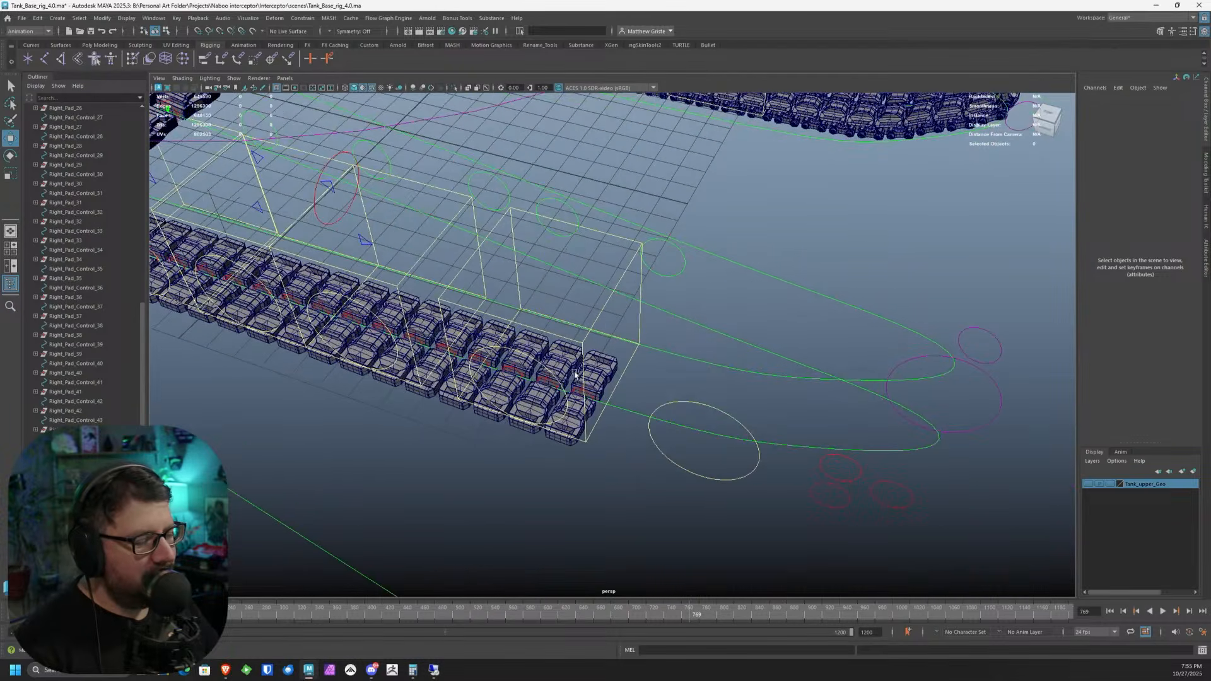
left_click_drag(521, 385, 529, 386, "alt")
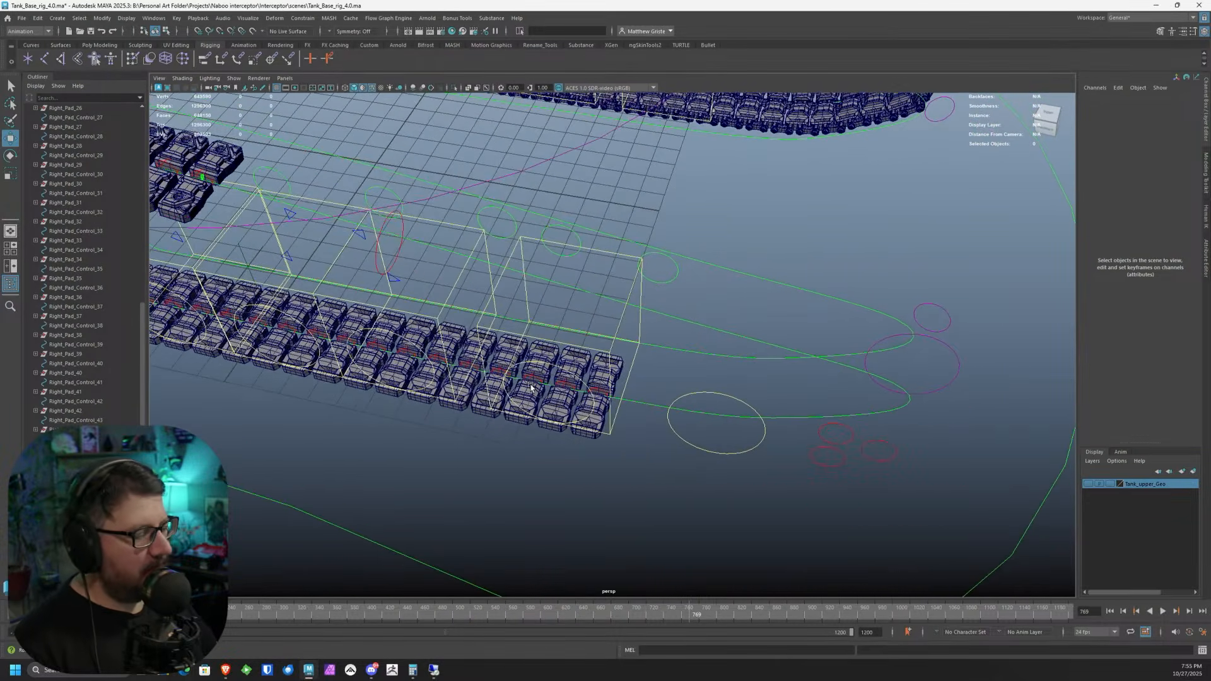
middle_click_drag(594, 395, 585, 379, "alt")
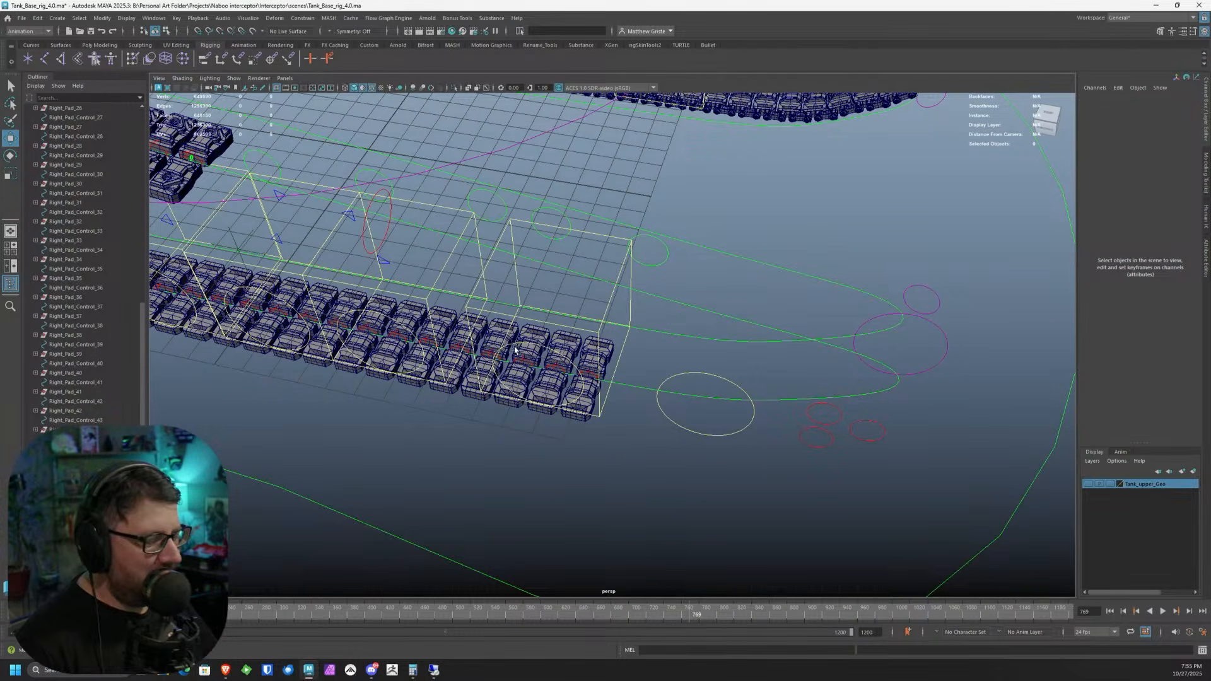
left_click(591, 373)
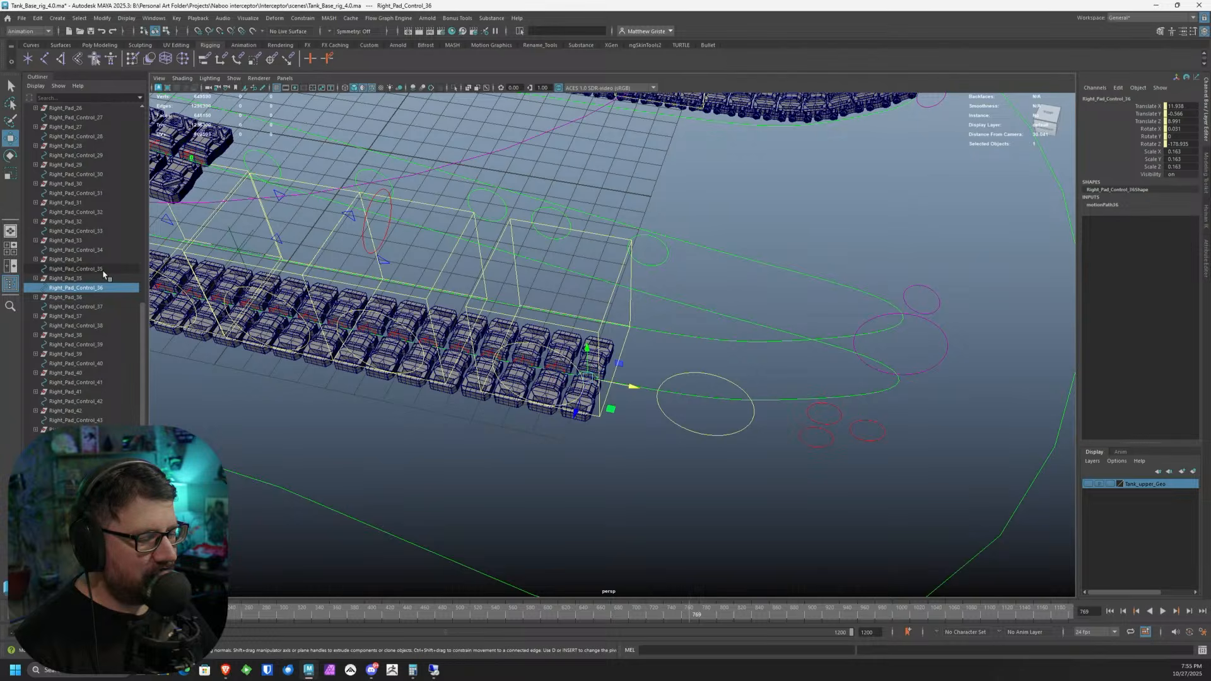
- Graph Right_Pad_Control_36 and Right_Pad_Control_37 together with their motion paths in the Node Editor
left_click(76, 269, "ctrl")
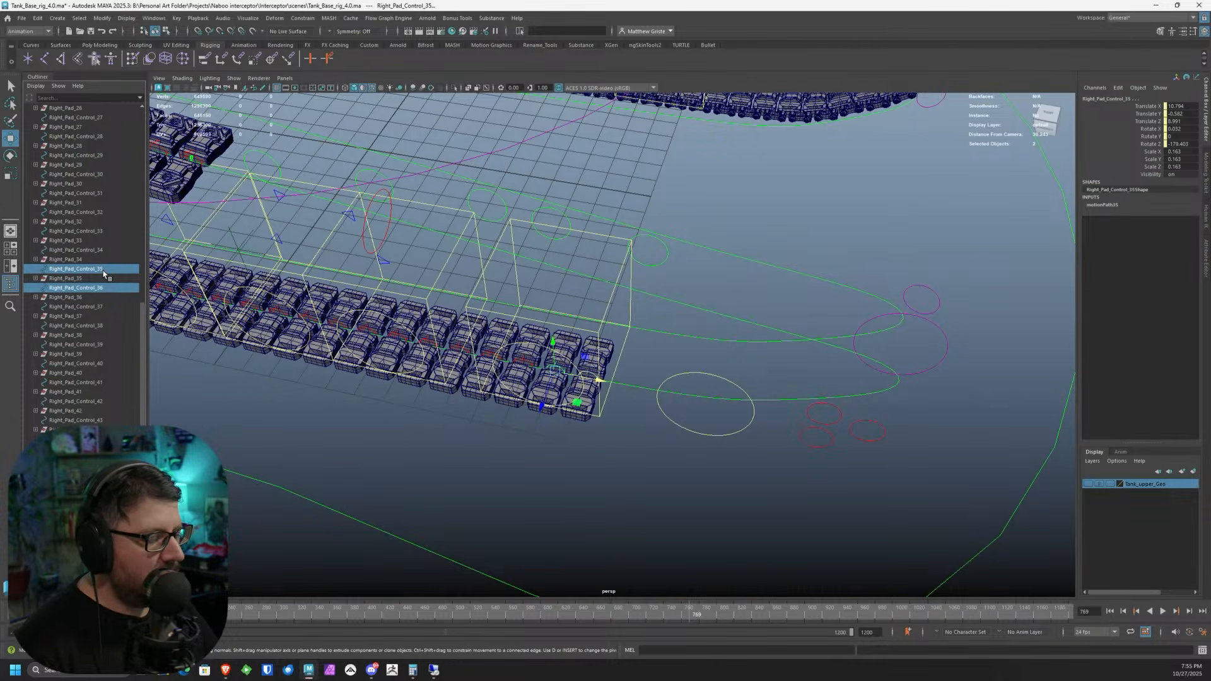
key("Down")
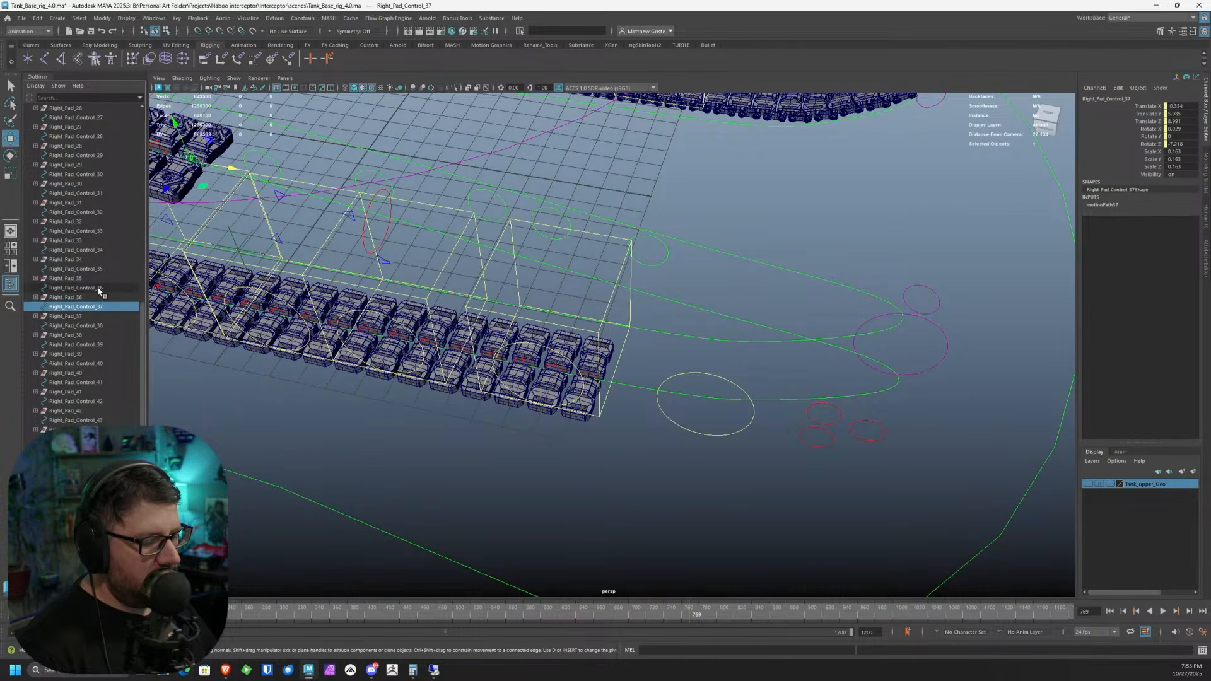
left_click(99, 289, "ctrl")
left_click(75, 307)
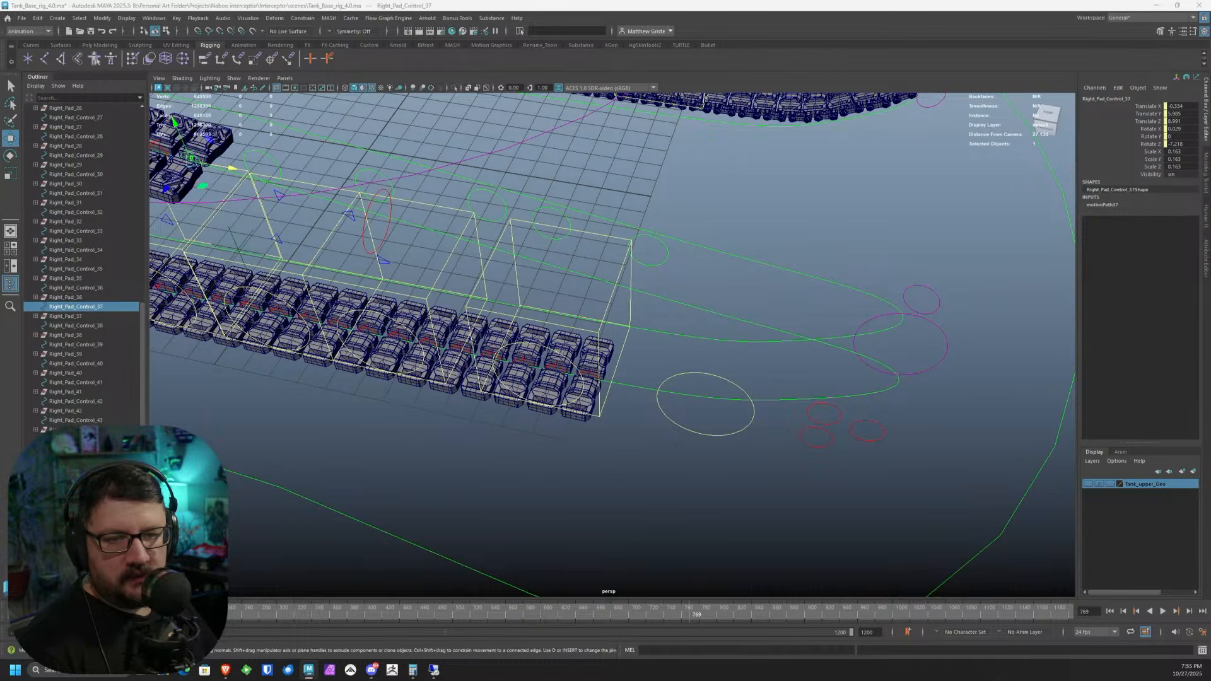
left_click_drag(586, 257, 534, 183)
left_click_drag(424, 327, 421, 310)
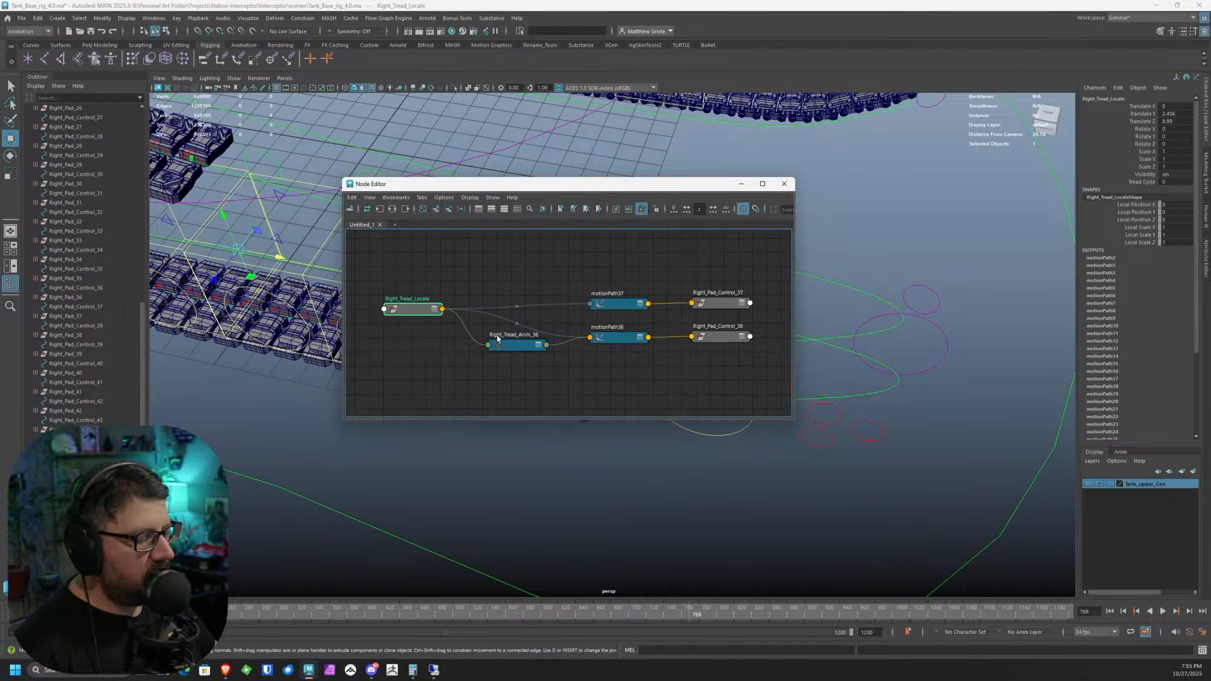
- Duplicate the Right_Tread_Anim_36 node and place the copy above the connections leading to motionPath37
left_click(525, 352)
key("ctrl+d")
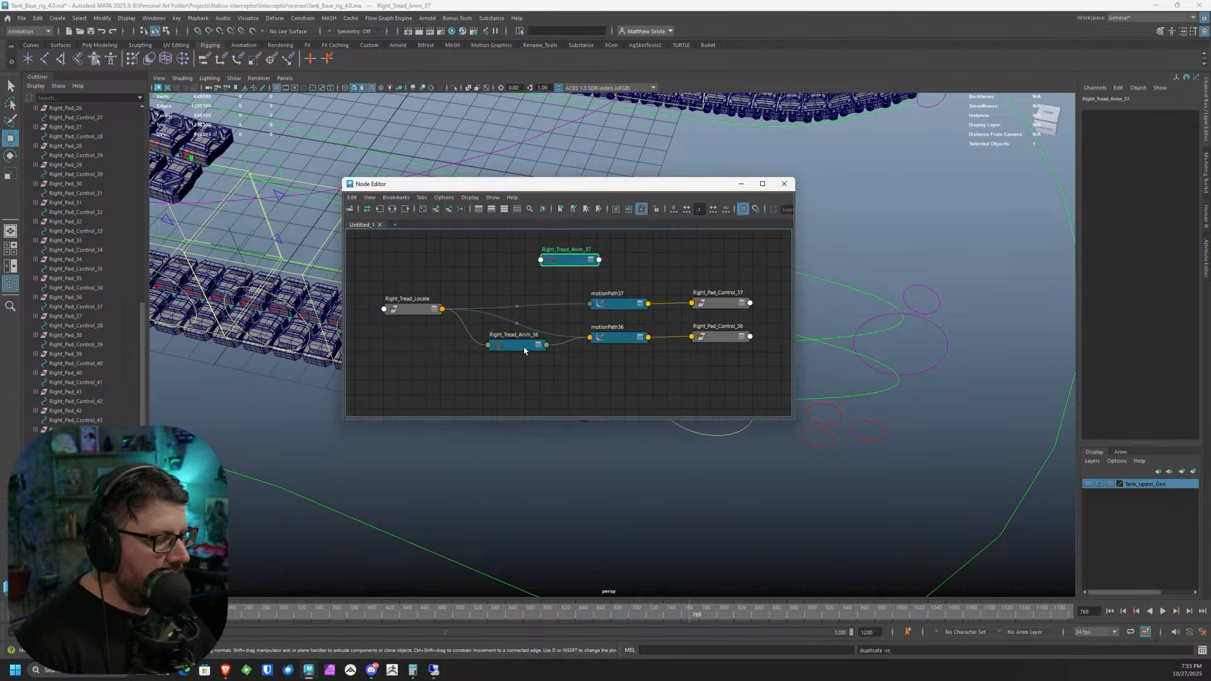
left_click_drag(563, 259, 502, 281)
- Connect Right_Tread_Locate's Tread Cycle attribute to the input of Right_Tread_Anim_37
left_click(442, 309)
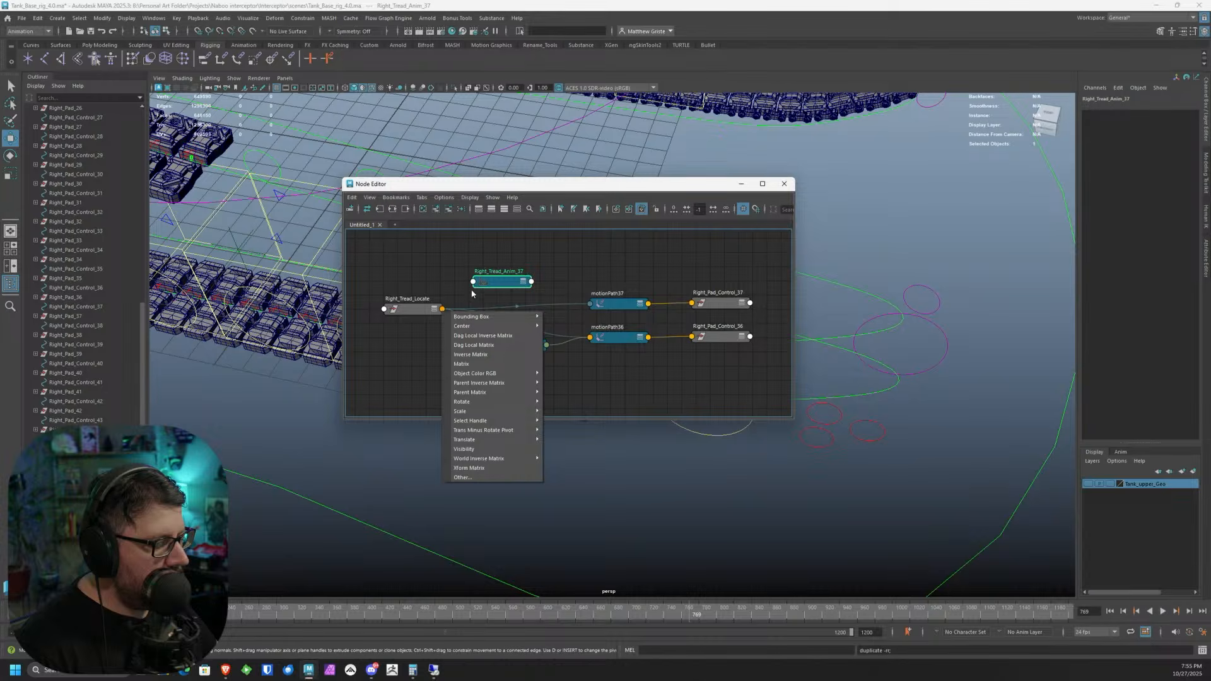
left_click(463, 477)
scroll(252, 347, "down", 10)
left_click(242, 405)
left_click(473, 281)
left_click(486, 293)
left_click(226, 281)
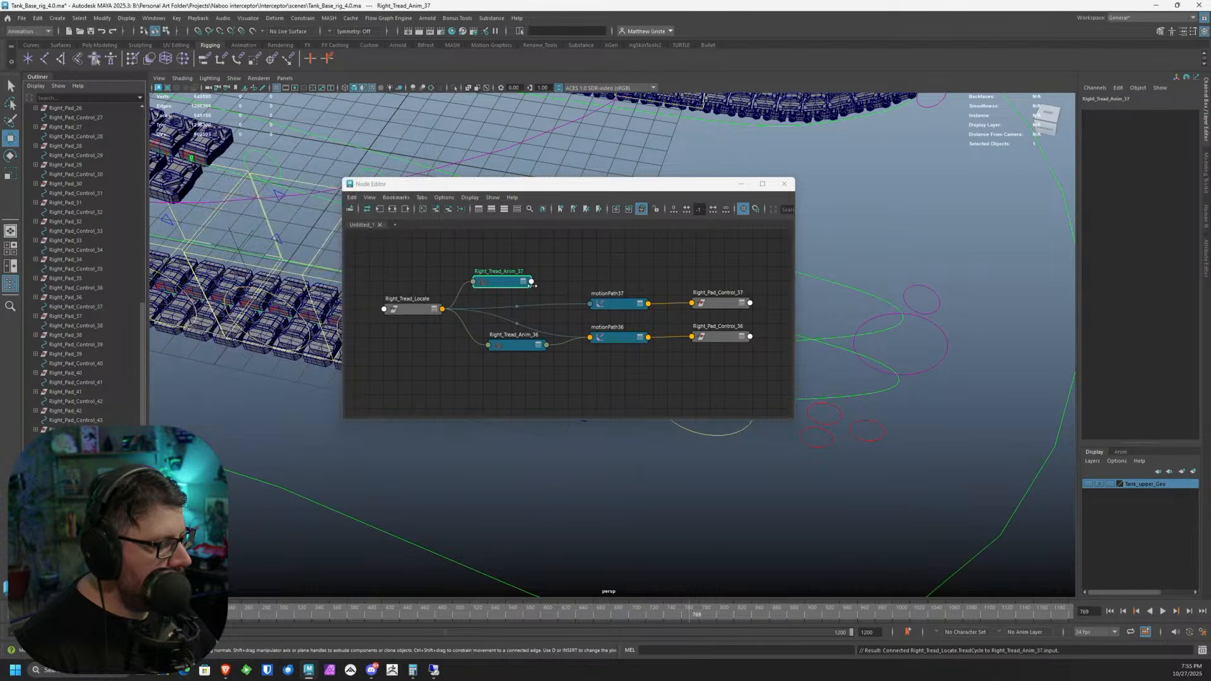
- Connect Right_Tread_Anim_37's output to the U Value of motionPath37 and move the Node Editor off the viewport
left_click(532, 282)
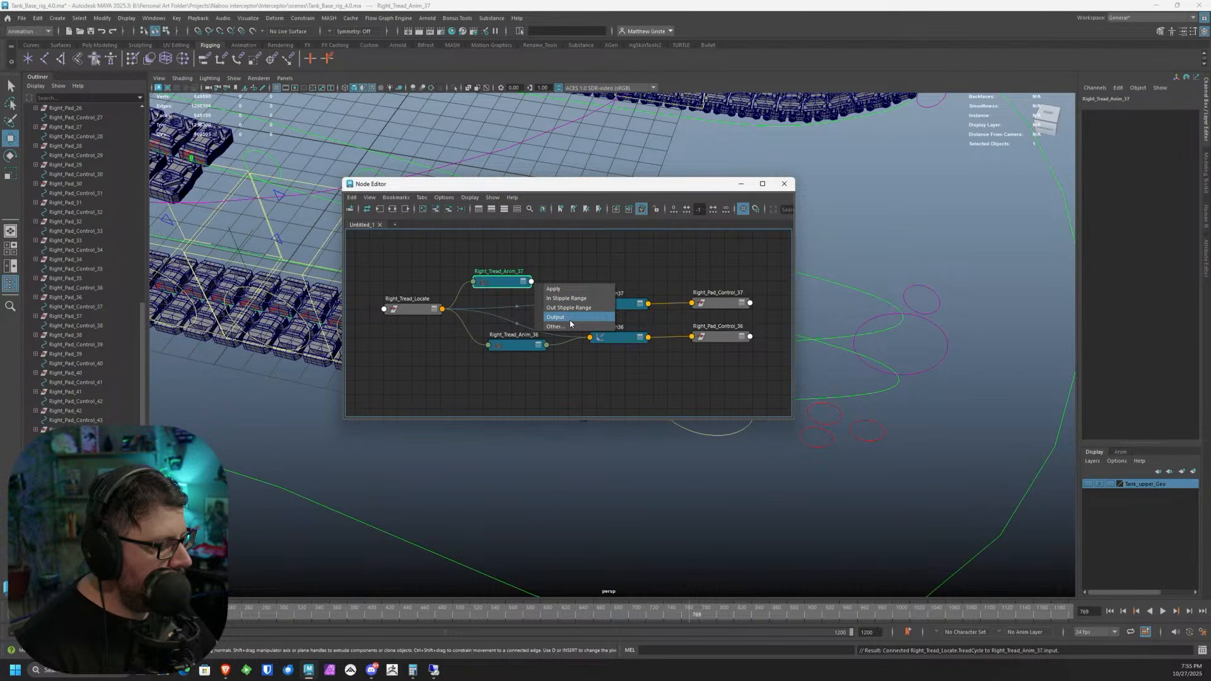
left_click(567, 317)
left_click(590, 303)
left_click(603, 326)
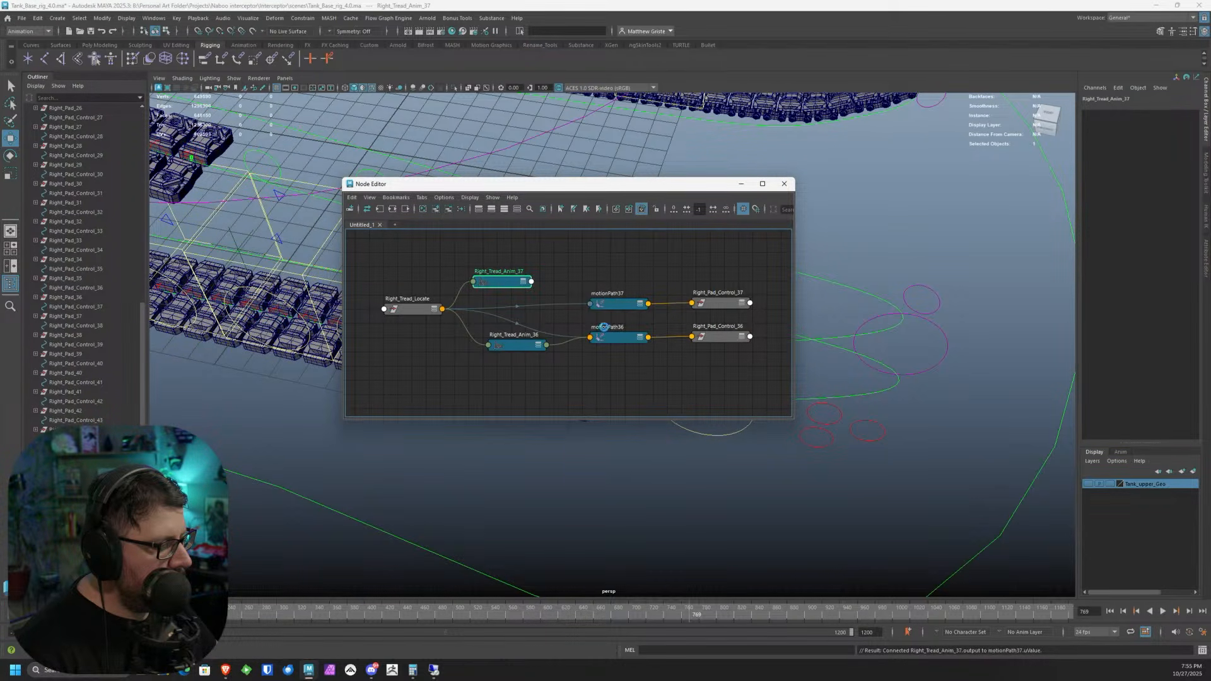
left_click_drag(560, 187, 0, 51)
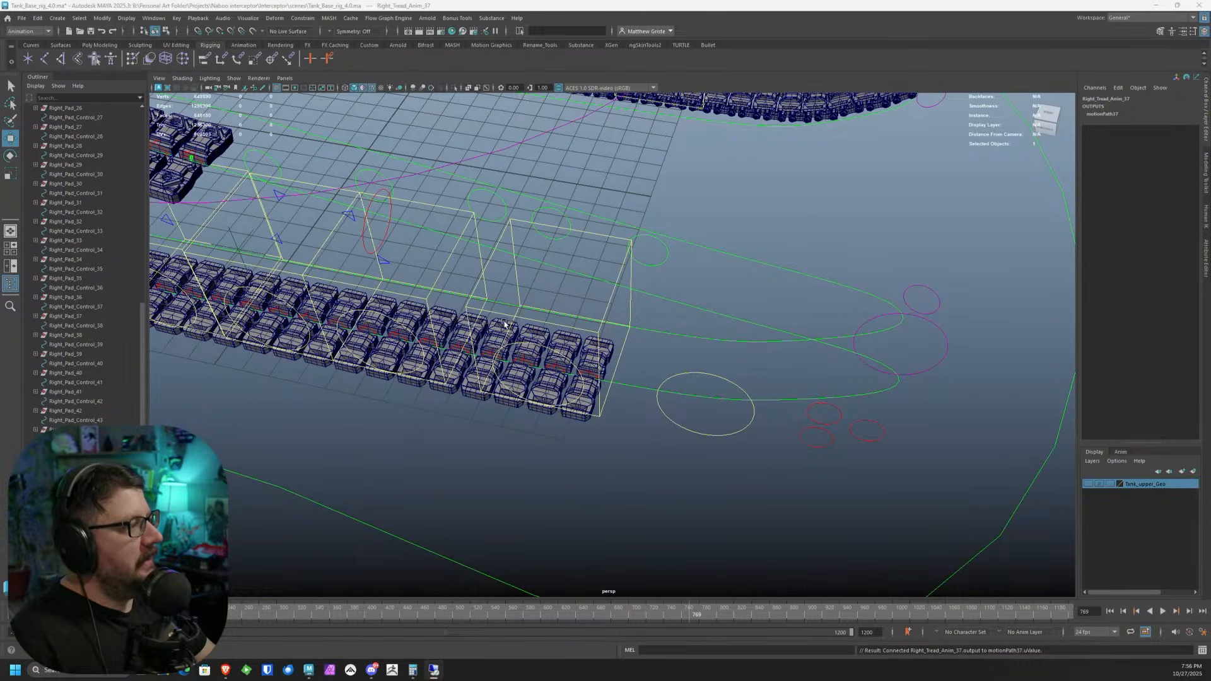
- Examine the end of the attached pad row and check the placement of Right_Pad_Control_37
left_click_drag(518, 343, 493, 341, "alt")
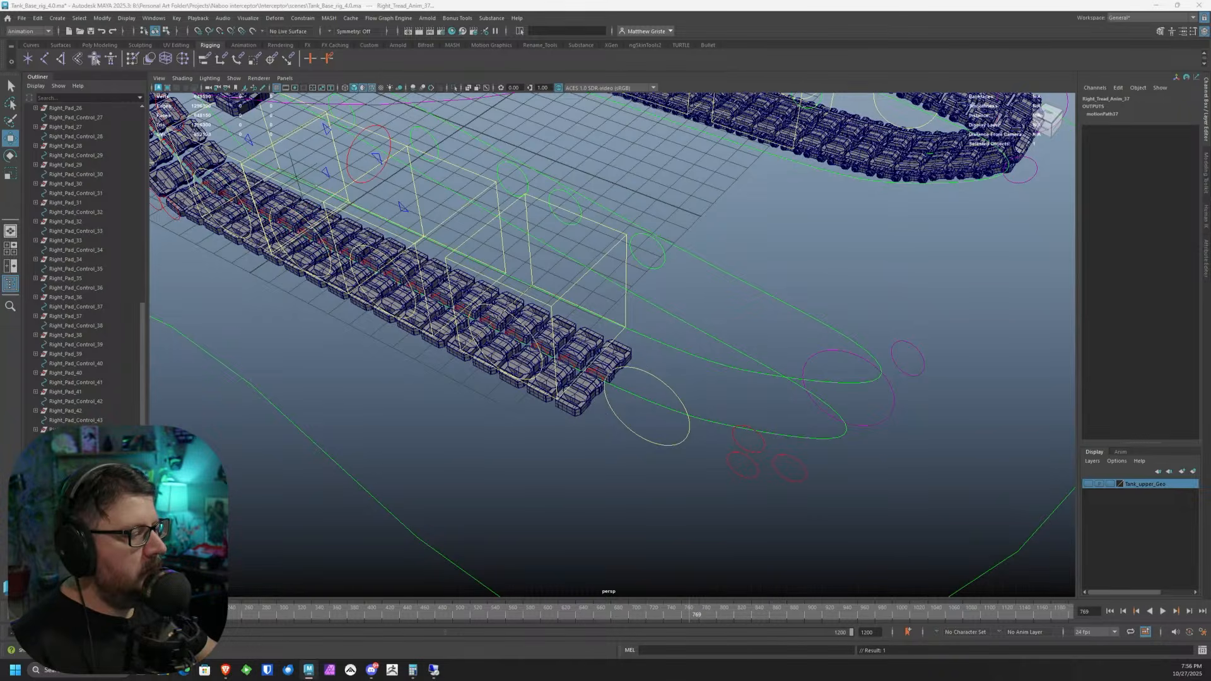
left_click_drag(414, 346, 454, 427, "alt")
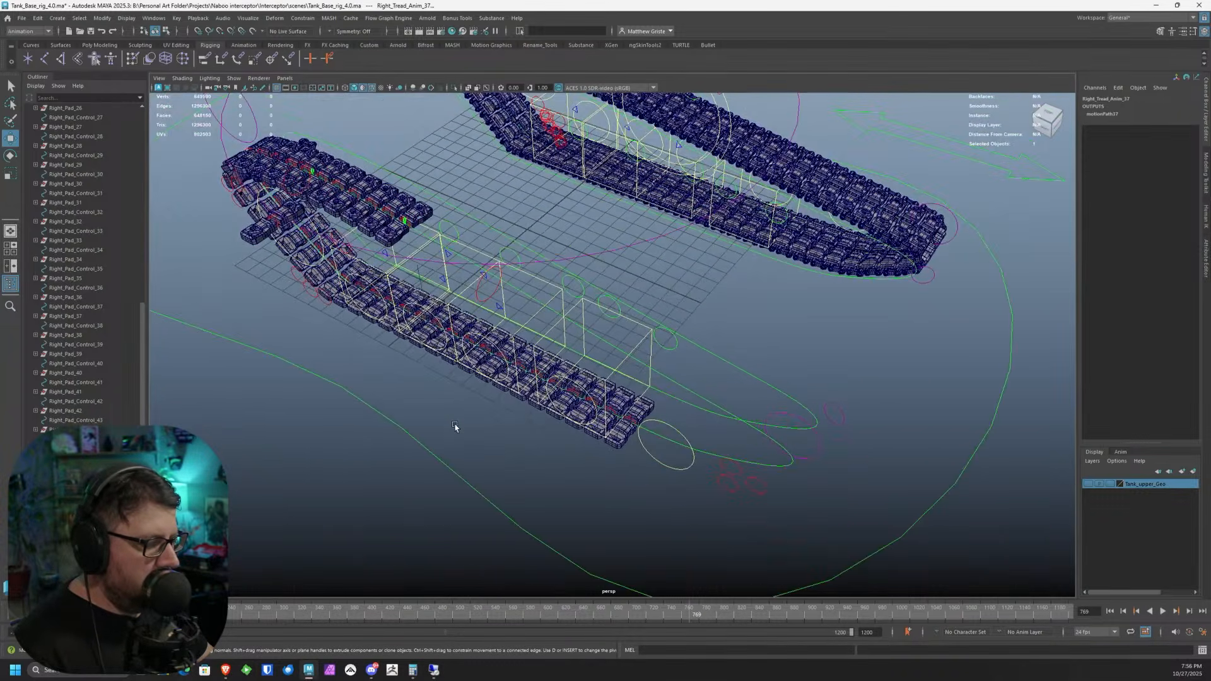
scroll(562, 426, "up", 2)
left_click(637, 444)
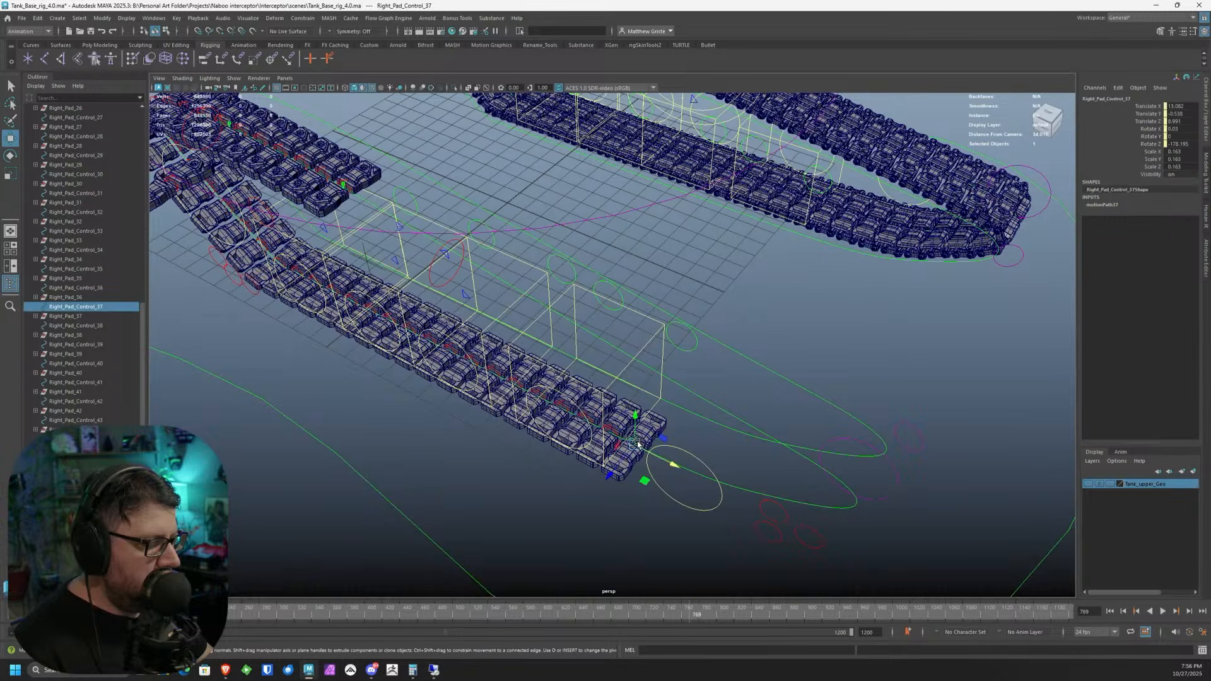
scroll(639, 442, "down", 2)
middle_click_drag(634, 403, 667, 393, "alt")
left_click_drag(666, 394, 685, 382, "alt")
- Test the pad motion by varying Right_Tread_Locate's Tread Cycle and undo the change
left_click(420, 269)
left_click(1142, 181)
middle_click_drag(667, 328, 644, 311)
key("ctrl+z")
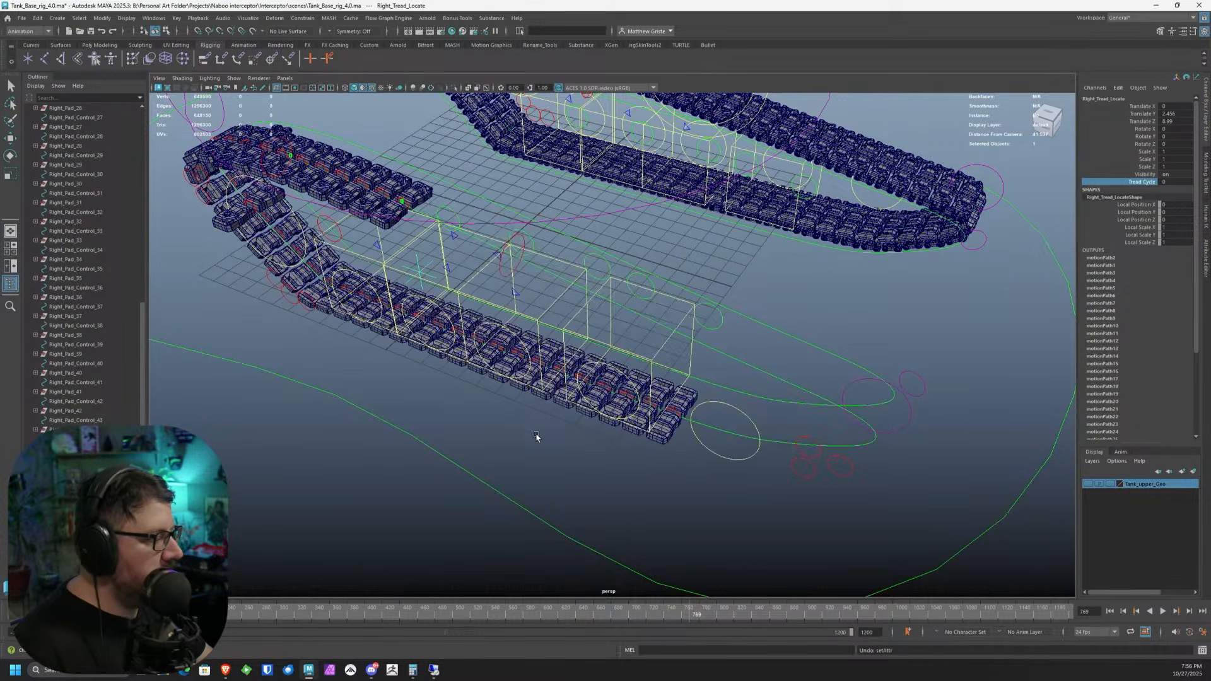
- Save the tank rig scene under its current file name
left_click_drag(534, 431, 567, 403, "alt")
left_click(26, 20)
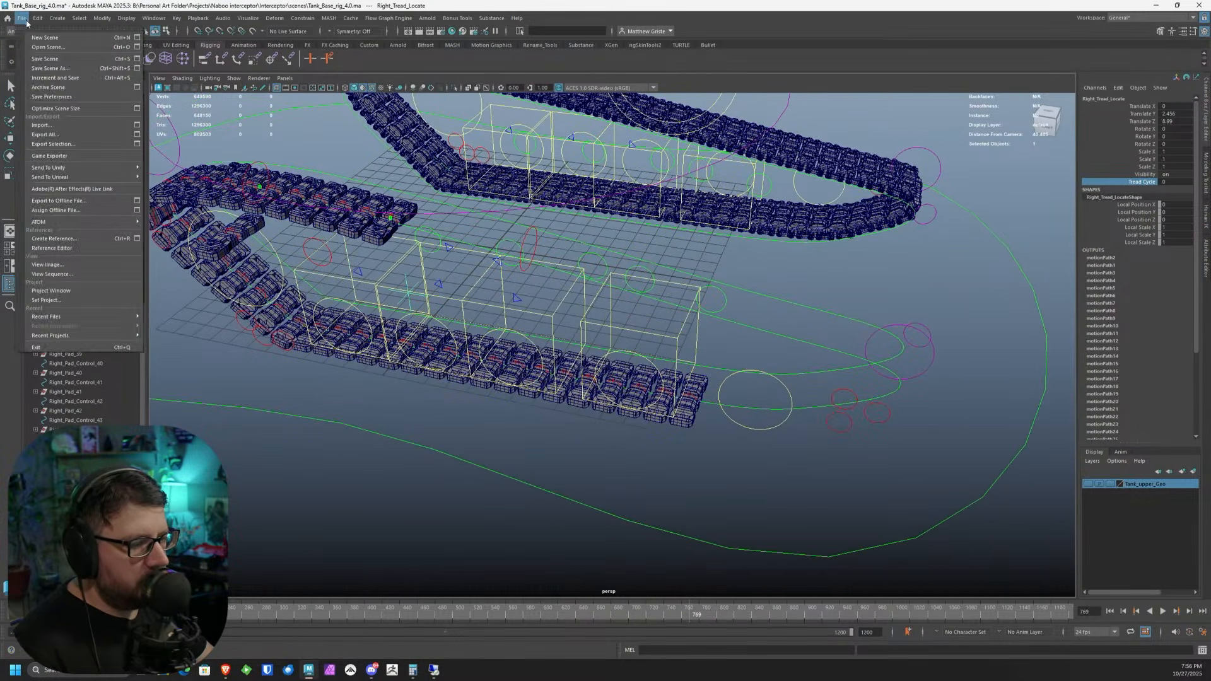
left_click(50, 59)
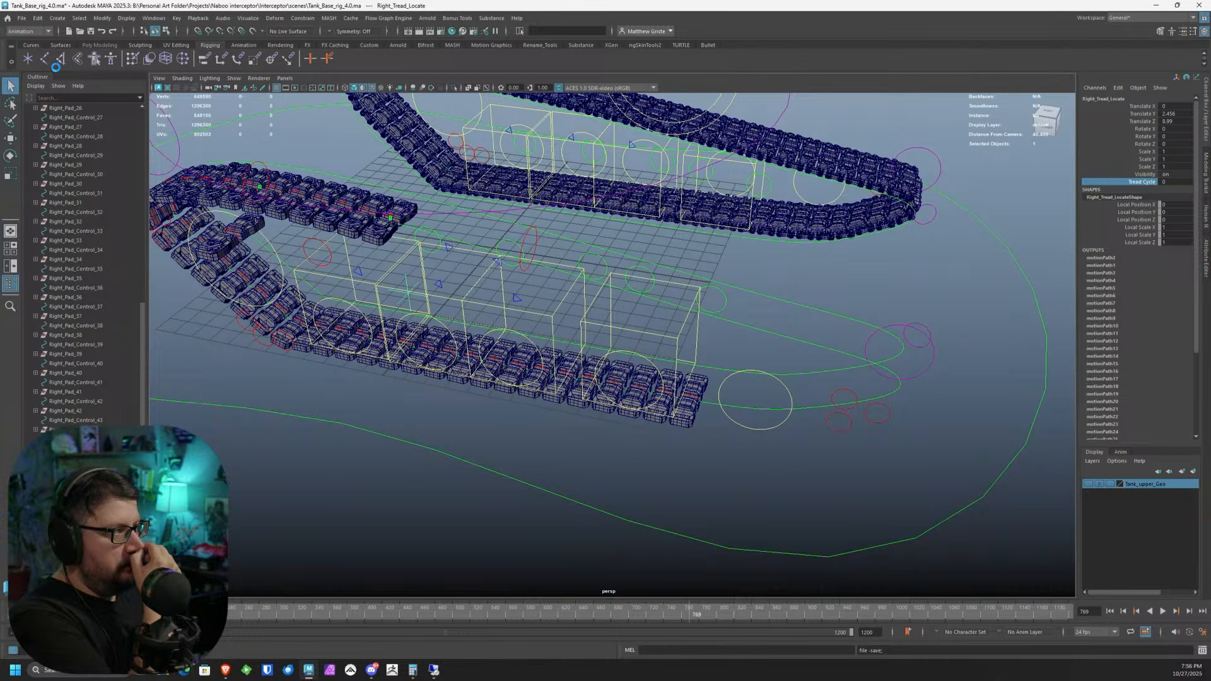
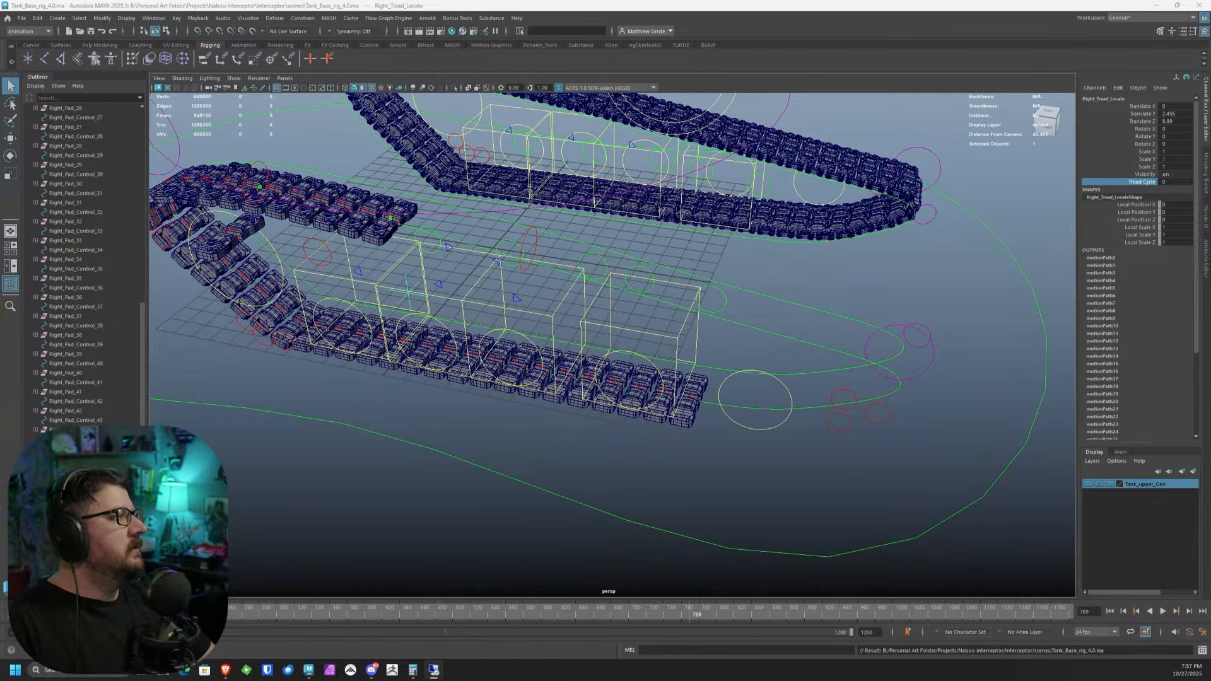
- Attach Right_Pad_Control_38 to the Right_Tread_Control2 curve as a motion path
scroll(550, 291, "up", 8)
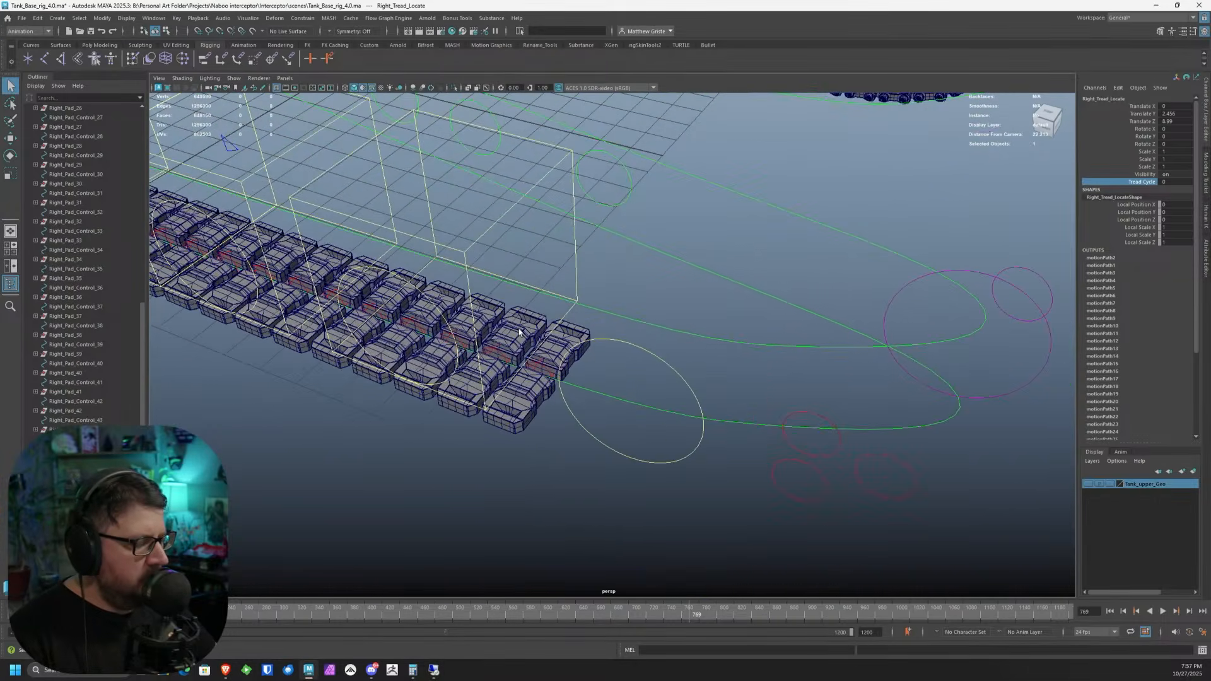
left_click(537, 368)
left_click(76, 326)
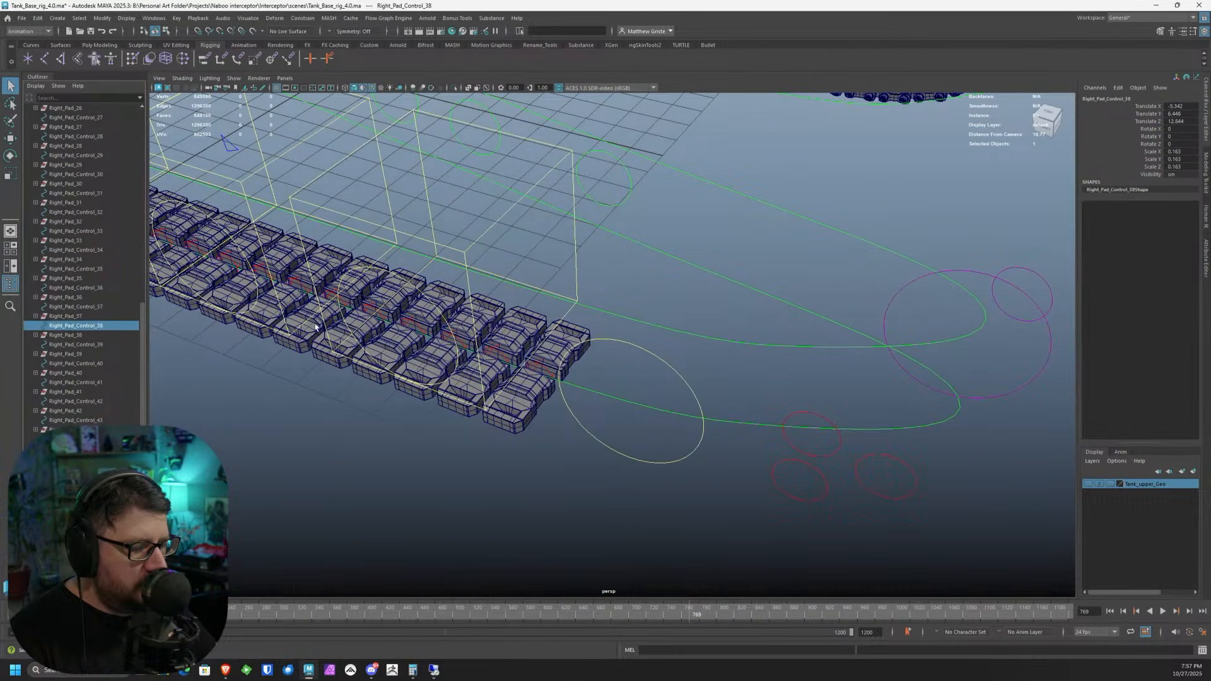
key("f")
left_click(69, 334, "ctrl")
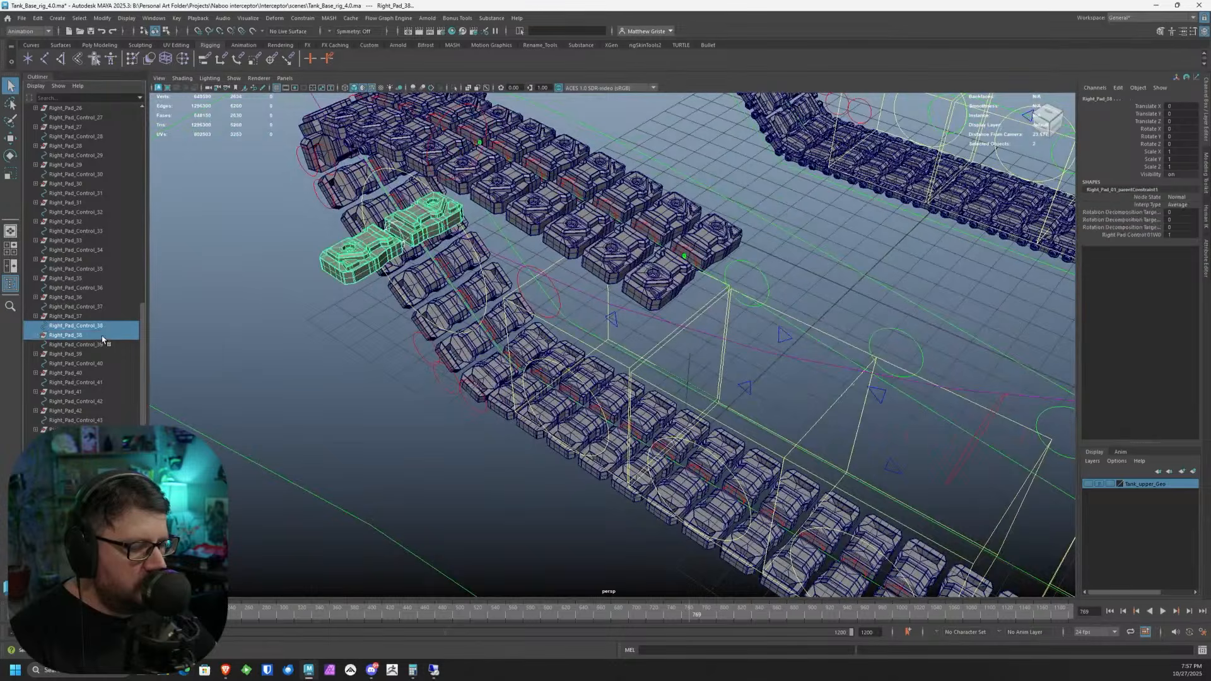
scroll(612, 345, "down", 5)
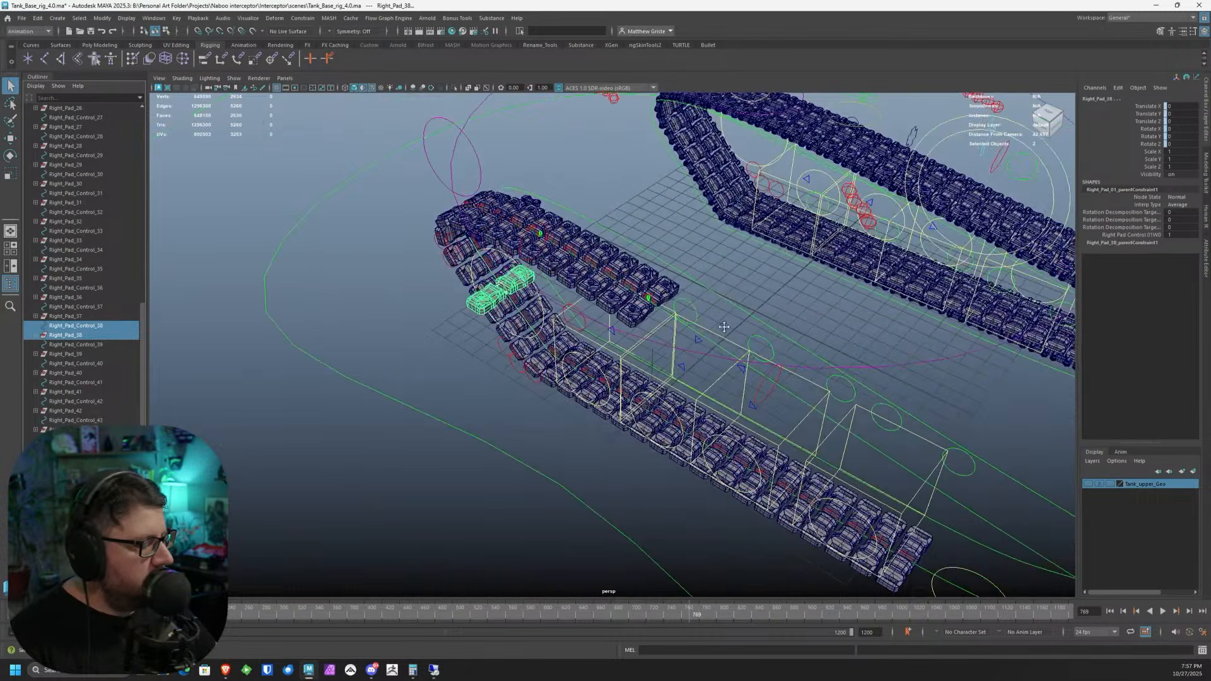
left_click_drag(845, 341, 933, 360, "alt")
middle_click_drag(934, 359, 750, 295, "alt")
left_click(887, 376, "shift")
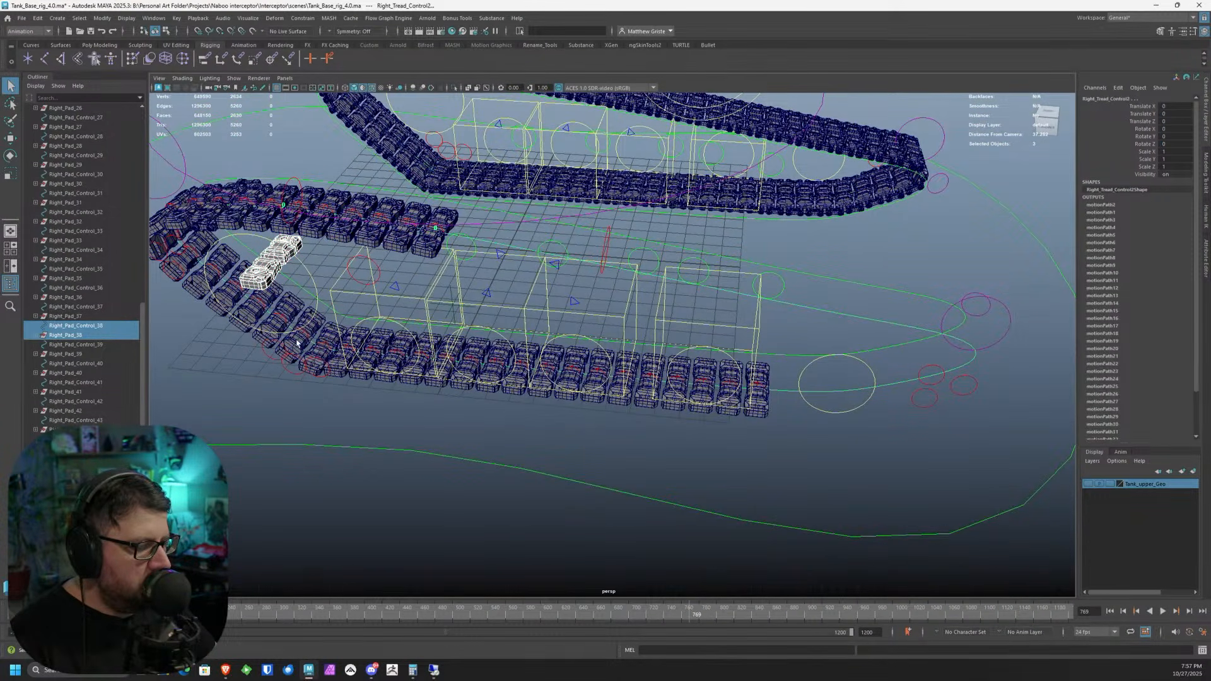
left_click(77, 325)
left_click_drag(881, 370, 906, 413)
key("g")
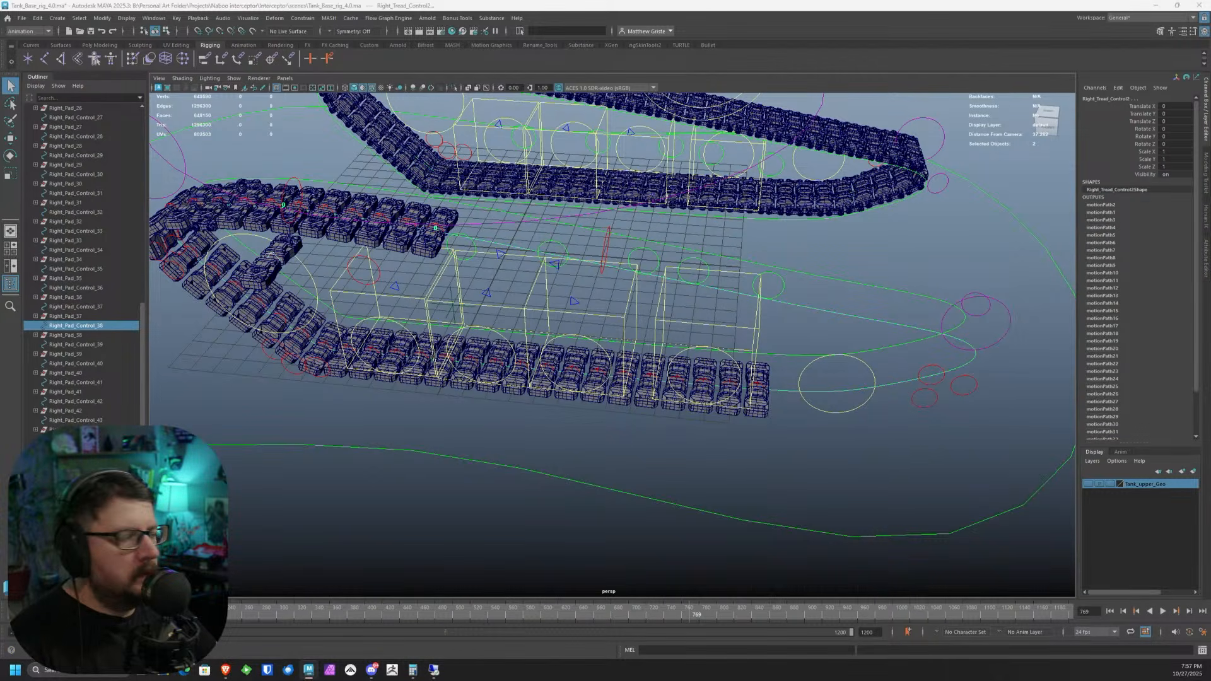
- Remove the keys from motionPath38's U Value and set the value to 0
left_click(1100, 214)
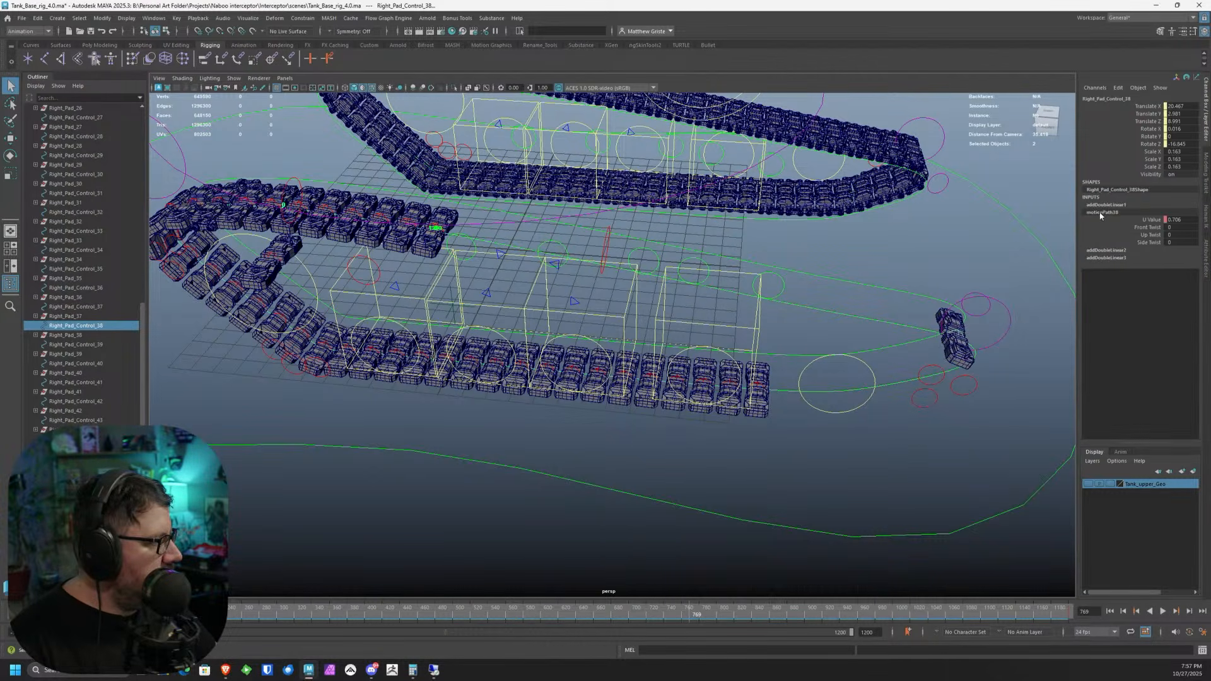
right_click(1151, 223)
left_click(1133, 369)
right_click(1148, 221)
left_click(1139, 362)
double_click(1182, 220)
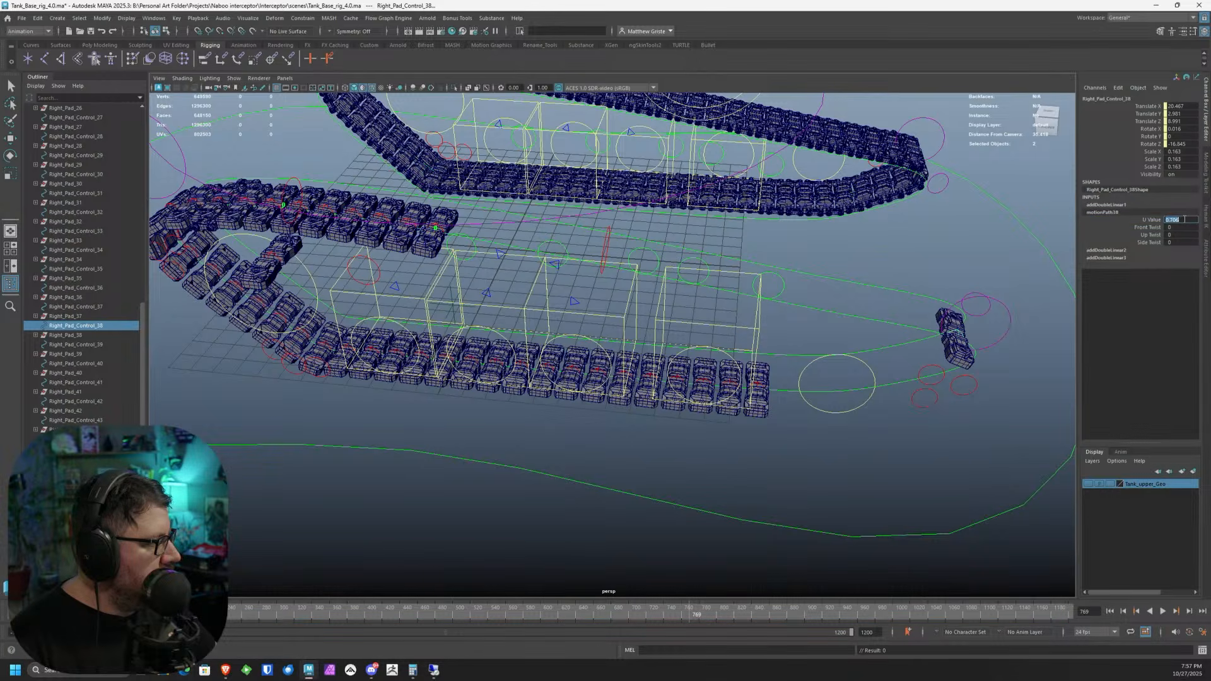
type("0")
key("Return")
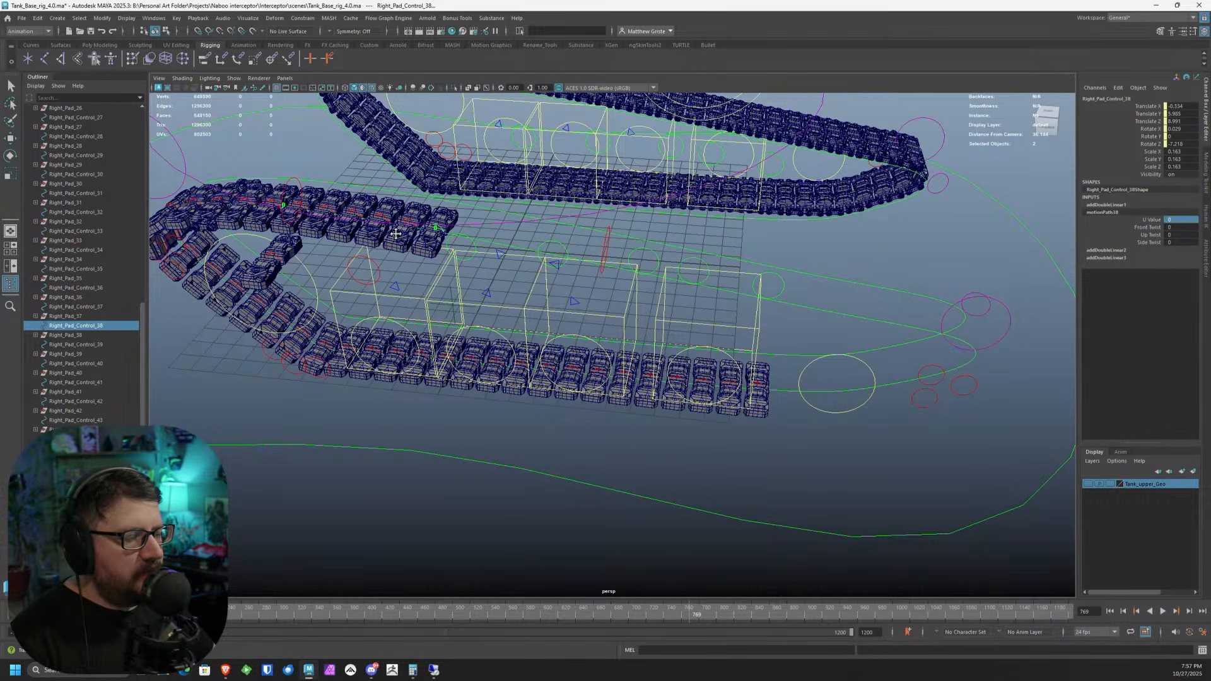
- Remove the addDoubleLinear nodes between motionPath38 and Right_Pad_Control_38, wiring All Coordinates straight to the control's translate
scroll(392, 230, "up", 3)
middle_click_drag(392, 230, 501, 273, "alt")
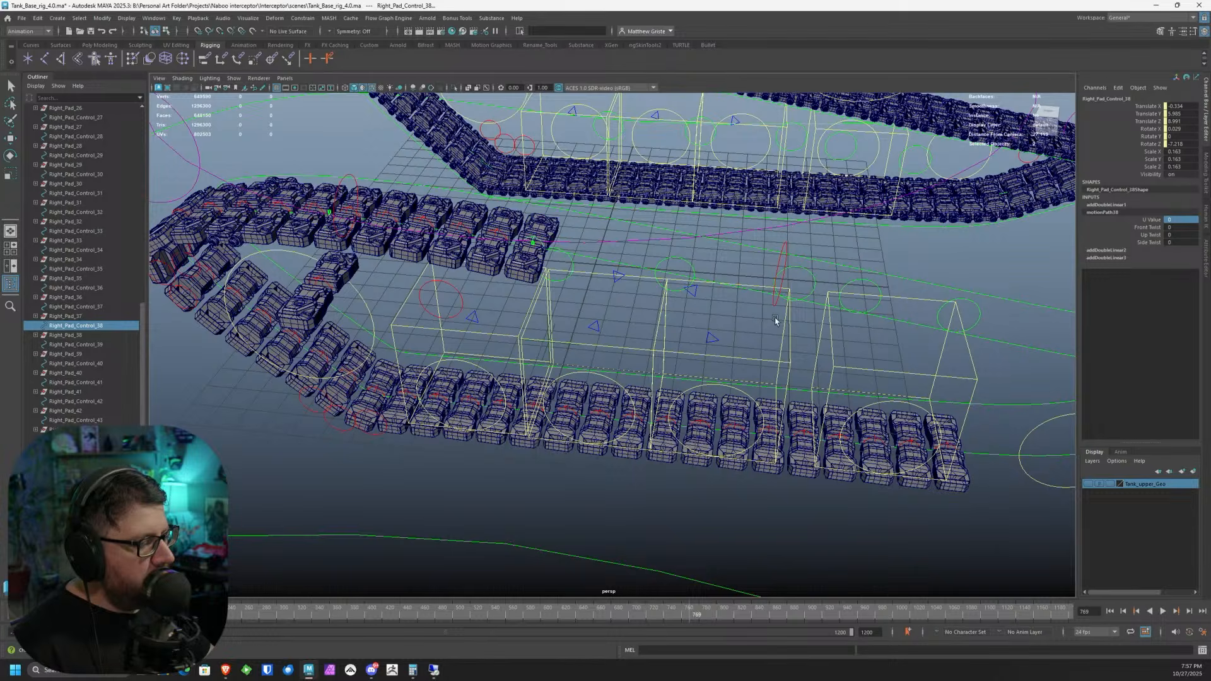
left_click_drag(782, 321, 707, 319, "alt")
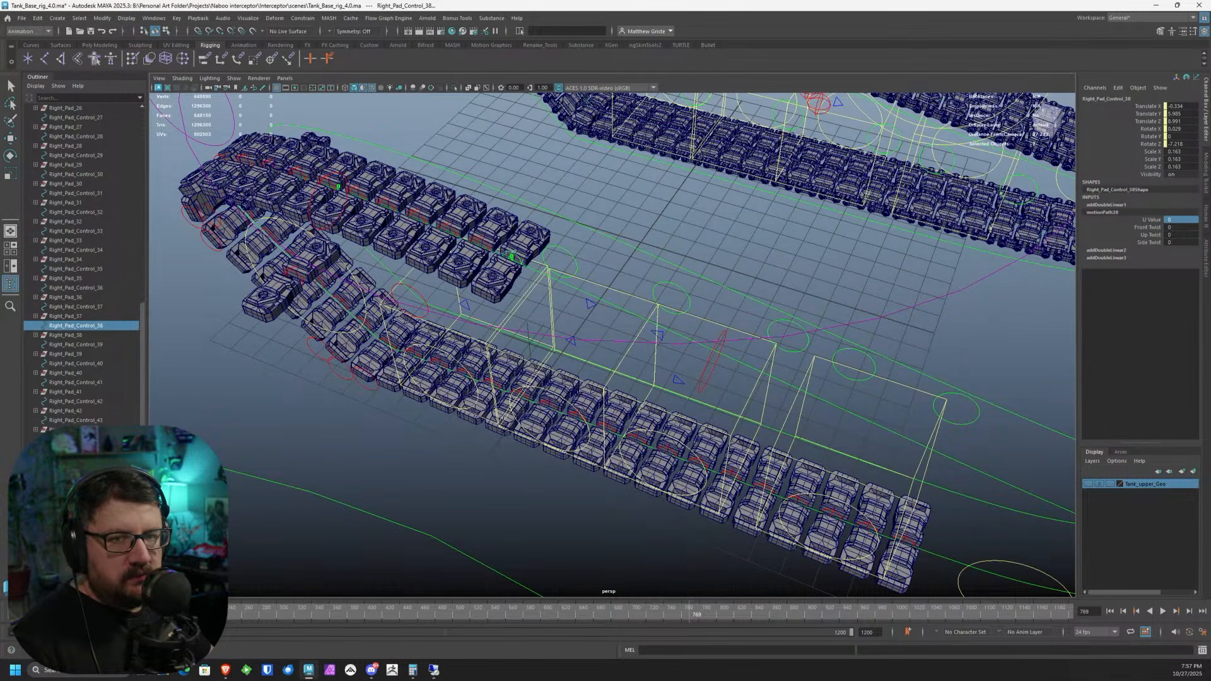
left_click_drag(622, 294, 570, 288, "alt")
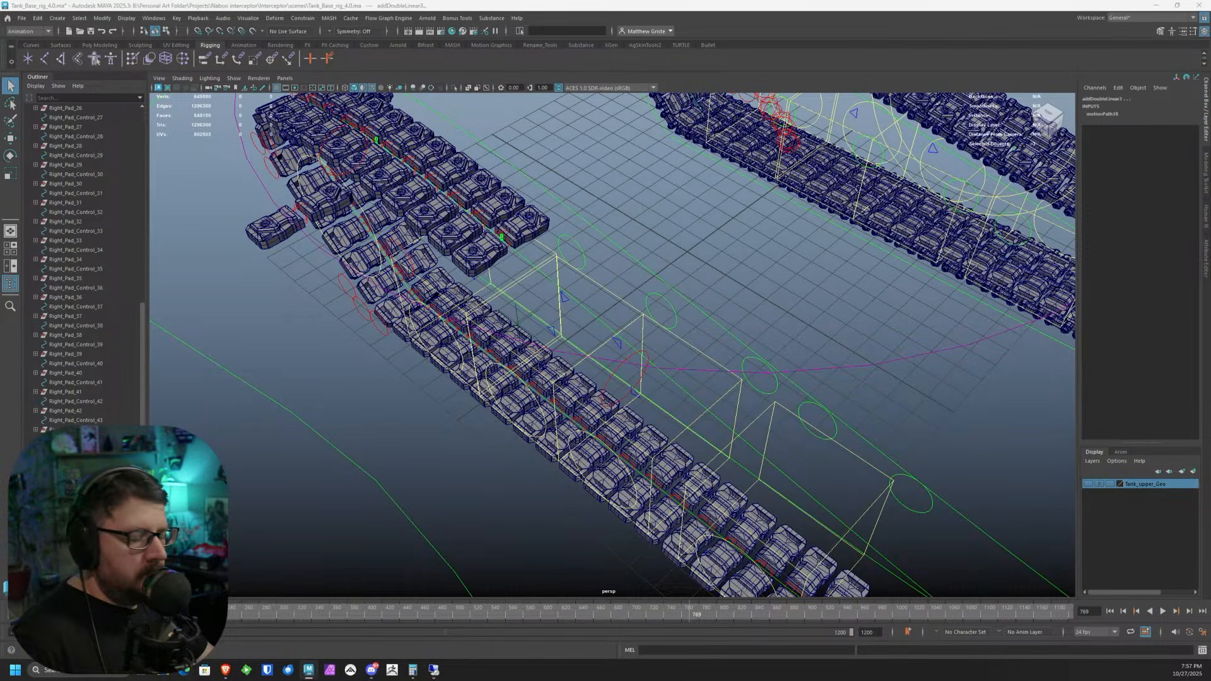
key("Delete")
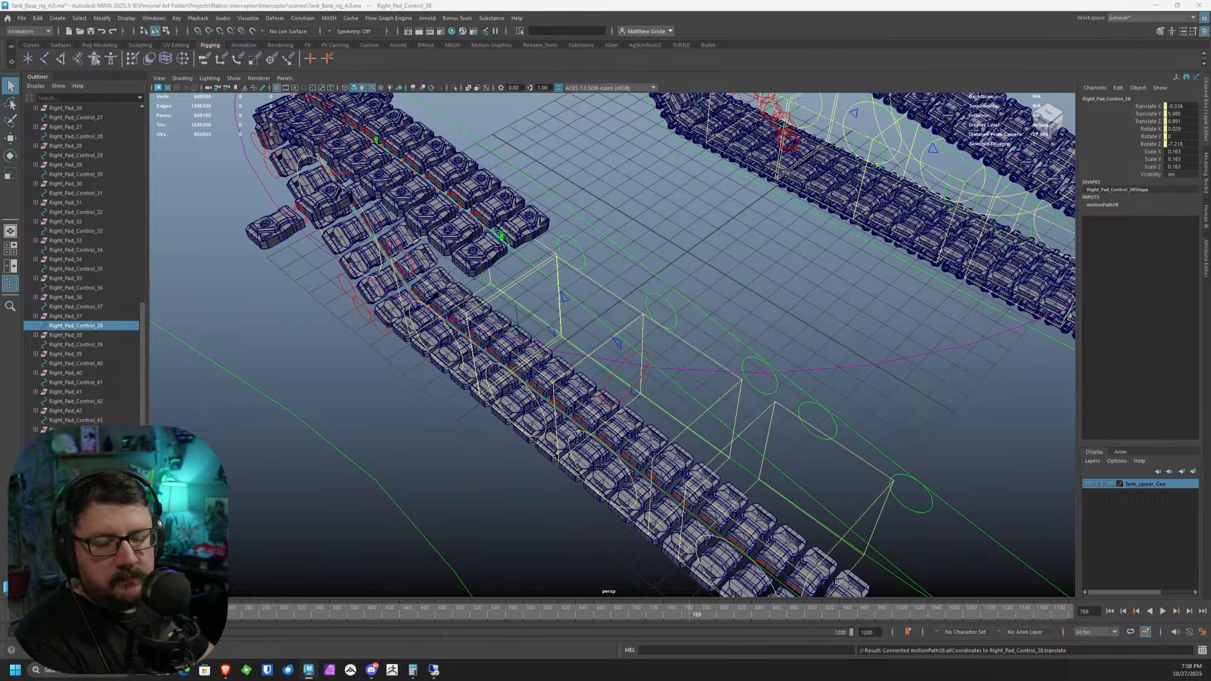
- Duplicate Right_Tread_Anim_37 and wire the copy between Right_Tread_Locate's Tread Cycle and motionPath38's U Value
left_click(82, 307, "ctrl")
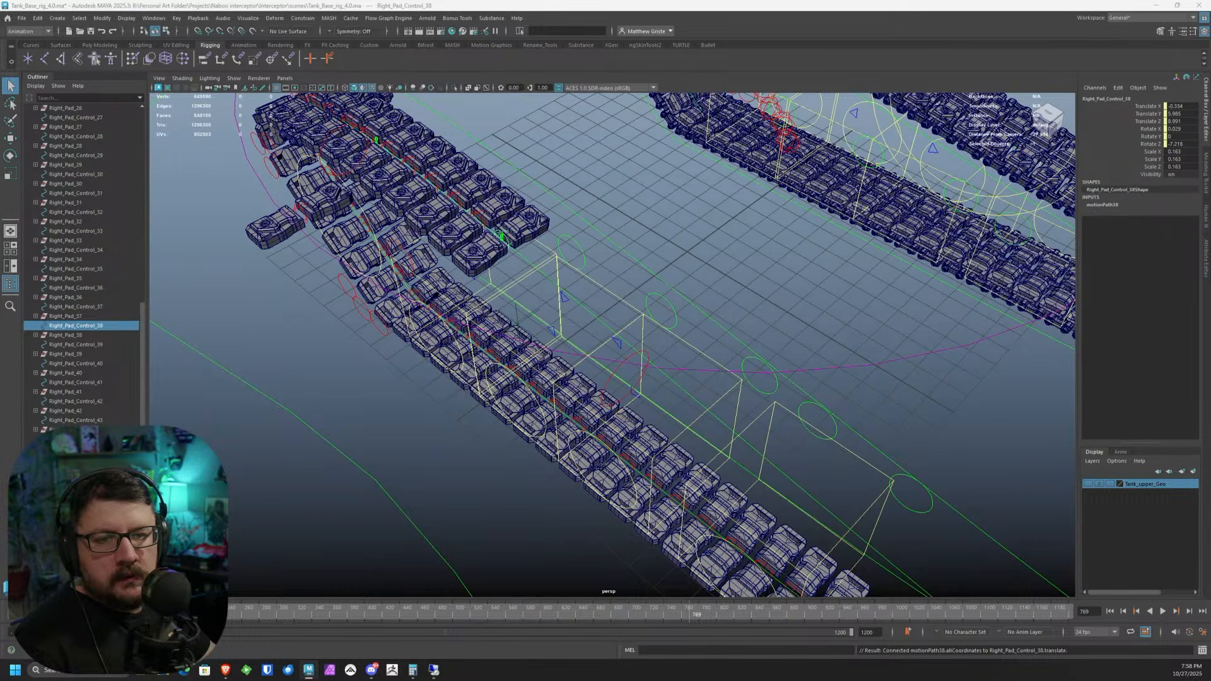
key("ctrl+d")
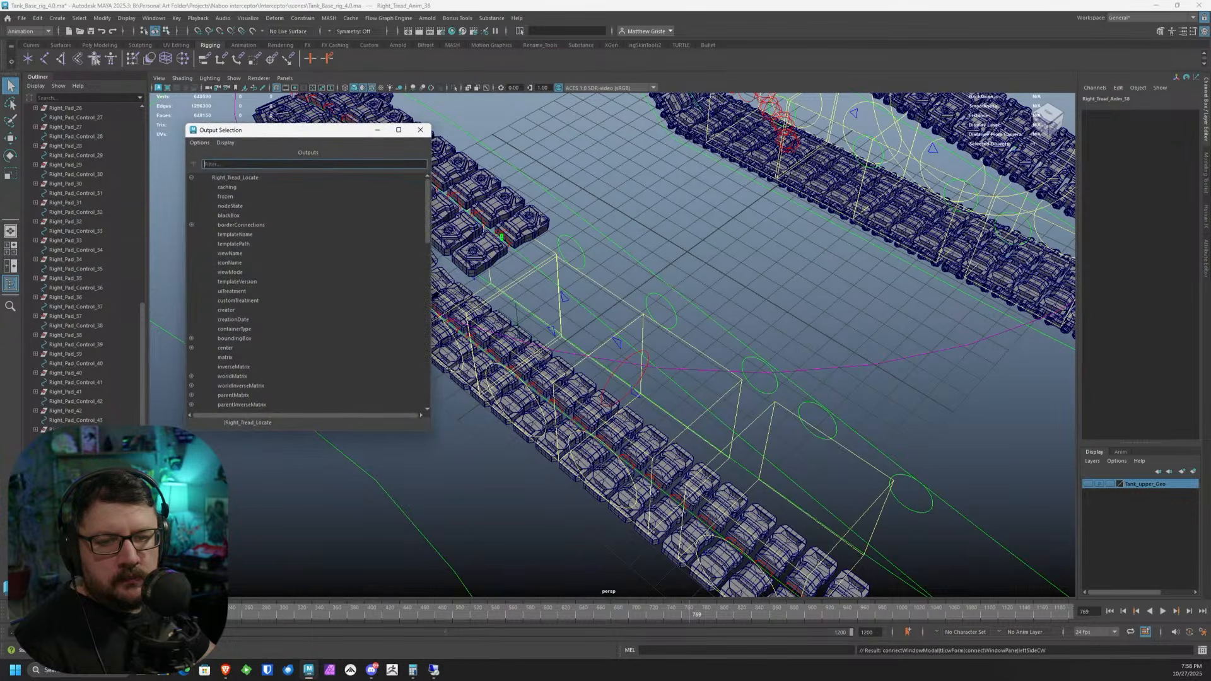
scroll(300, 362, "down", 20)
left_click(231, 404)
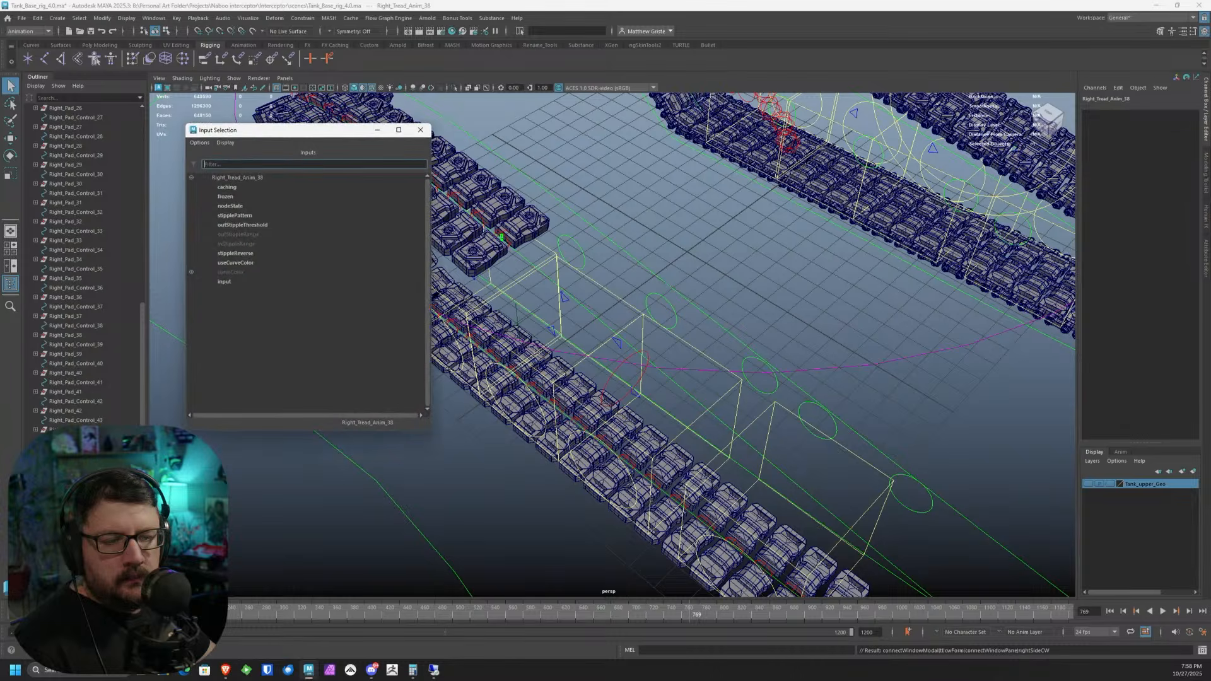
left_click(232, 285)
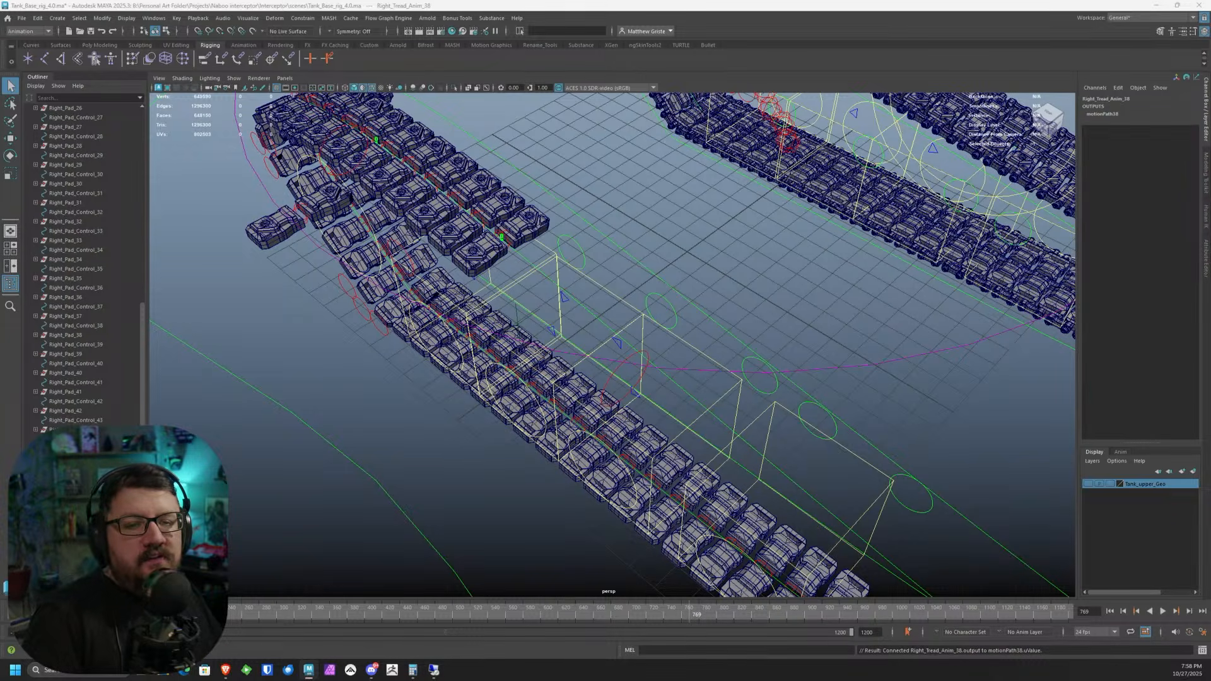
middle_click_drag(720, 354, 543, 221, "alt")
left_click_drag(543, 221, 592, 275, "alt")
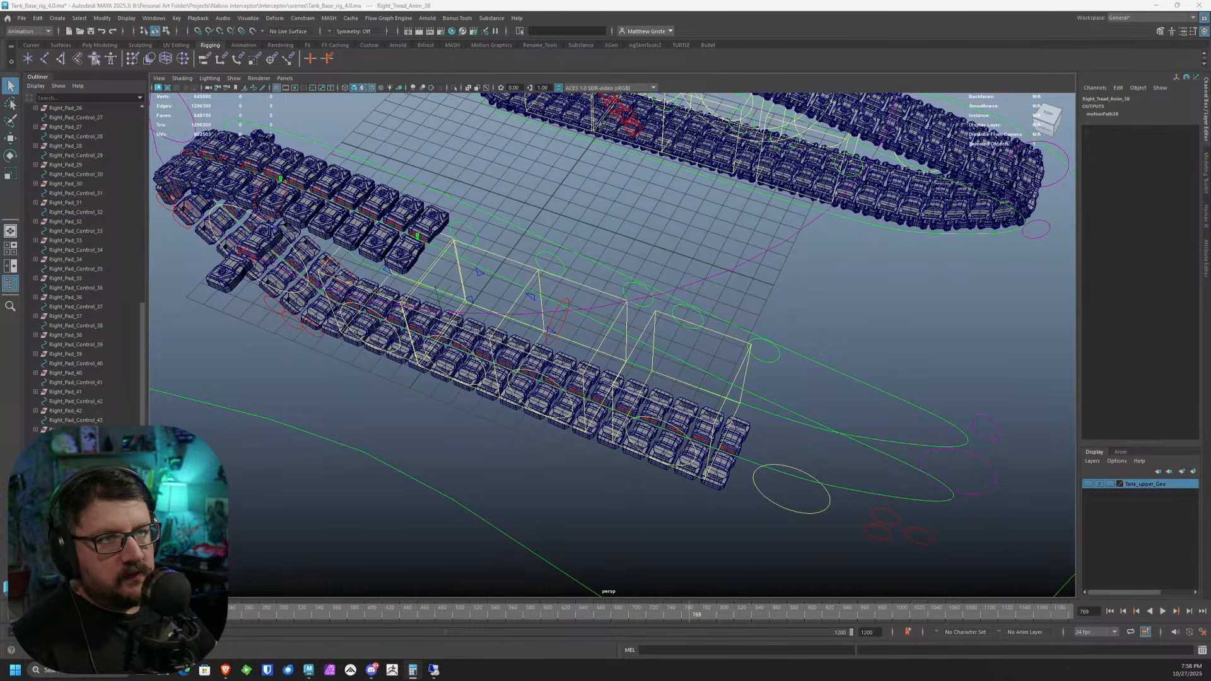
- Inspect the spacing and alignment of pad 38 against the neighbouring pads along the right tread
middle_click_drag(580, 323, 550, 301, "alt")
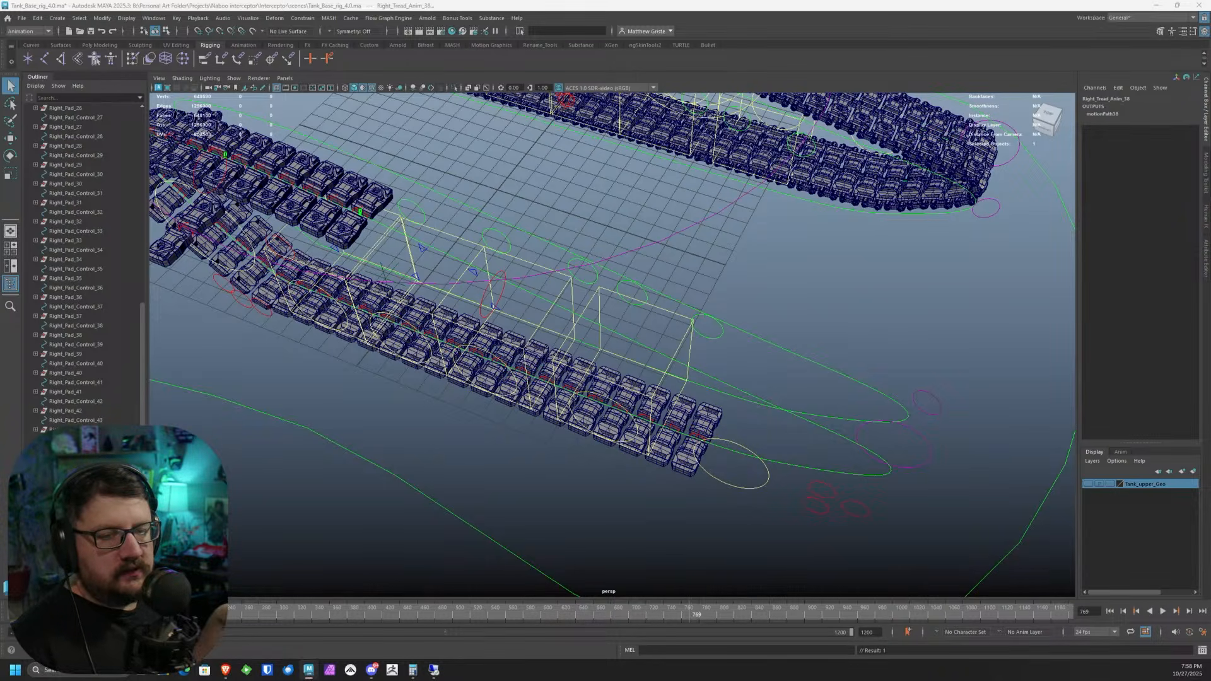
left_click_drag(713, 263, 623, 307, "alt")
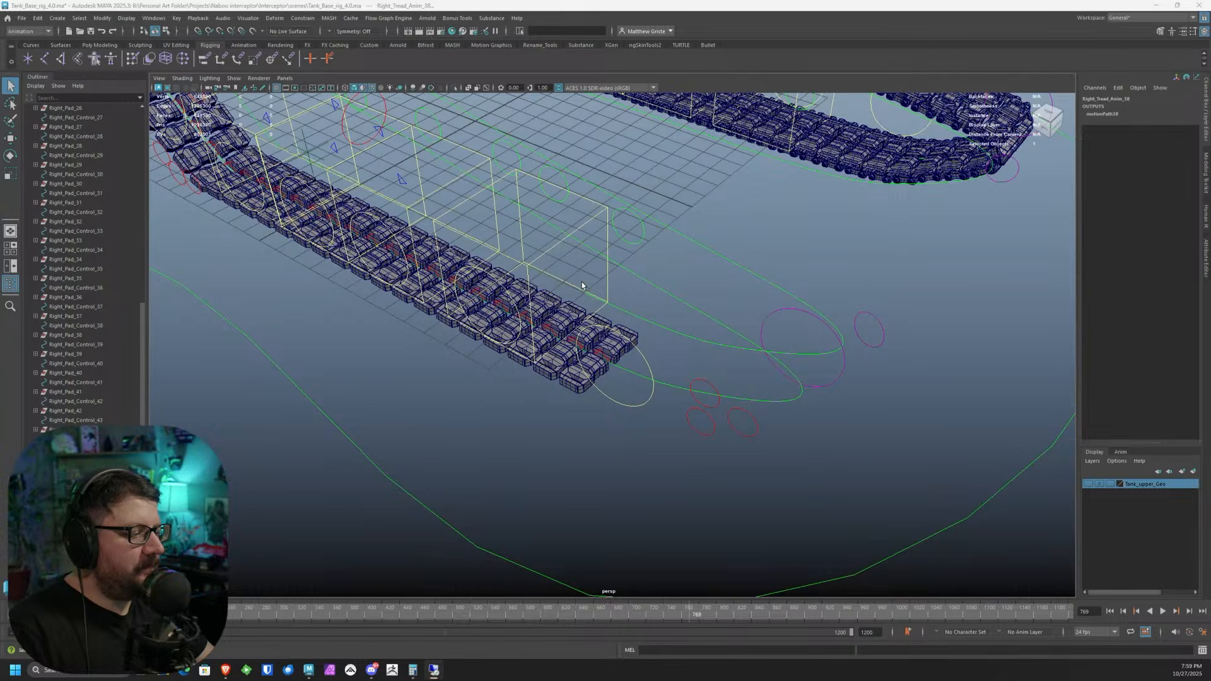
left_click_drag(577, 283, 585, 286, "alt")
right_click_drag(595, 289, 705, 366, "alt")
left_click_drag(706, 366, 625, 324, "alt")
right_click_drag(626, 324, 529, 290, "alt")
middle_click_drag(403, 252, 744, 372, "alt")
left_click_drag(529, 246, 412, 213, "alt")
left_click_drag(475, 279, 654, 398, "alt")
left_click(754, 480)
middle_click_drag(754, 481, 819, 593, "alt")
right_click_drag(819, 592, 908, 593, "alt")
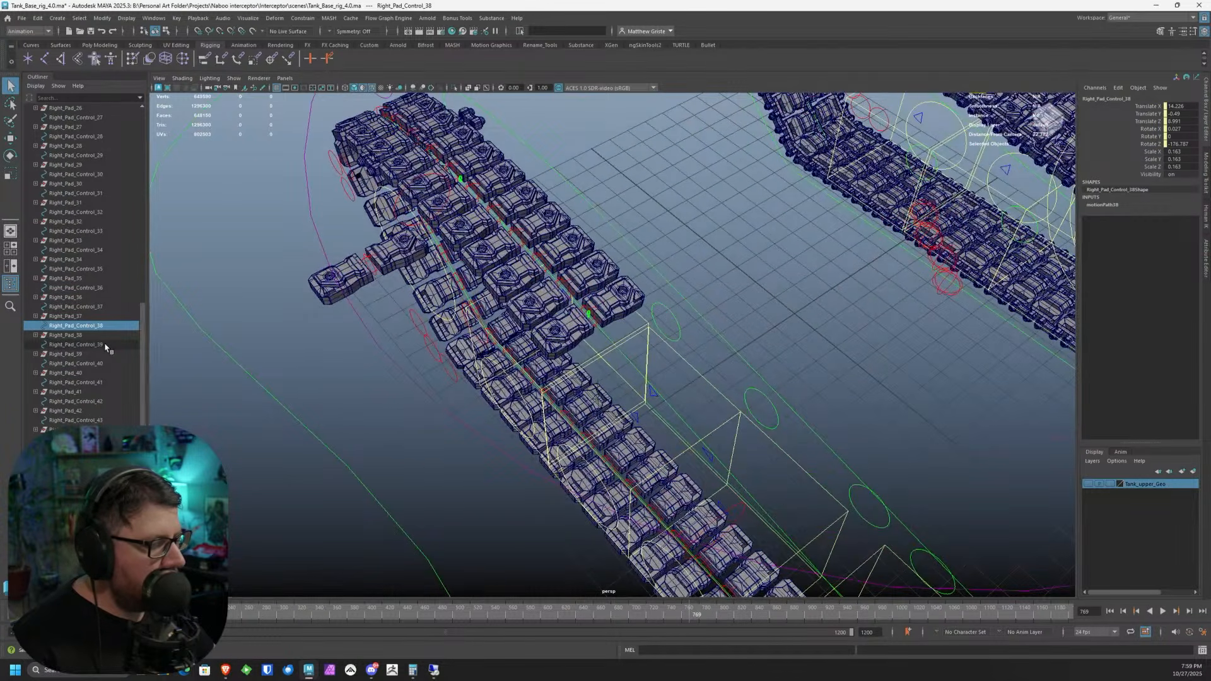
- Parent-constrain Right_Pad_39 to Right_Pad_Control_39
left_click(101, 345)
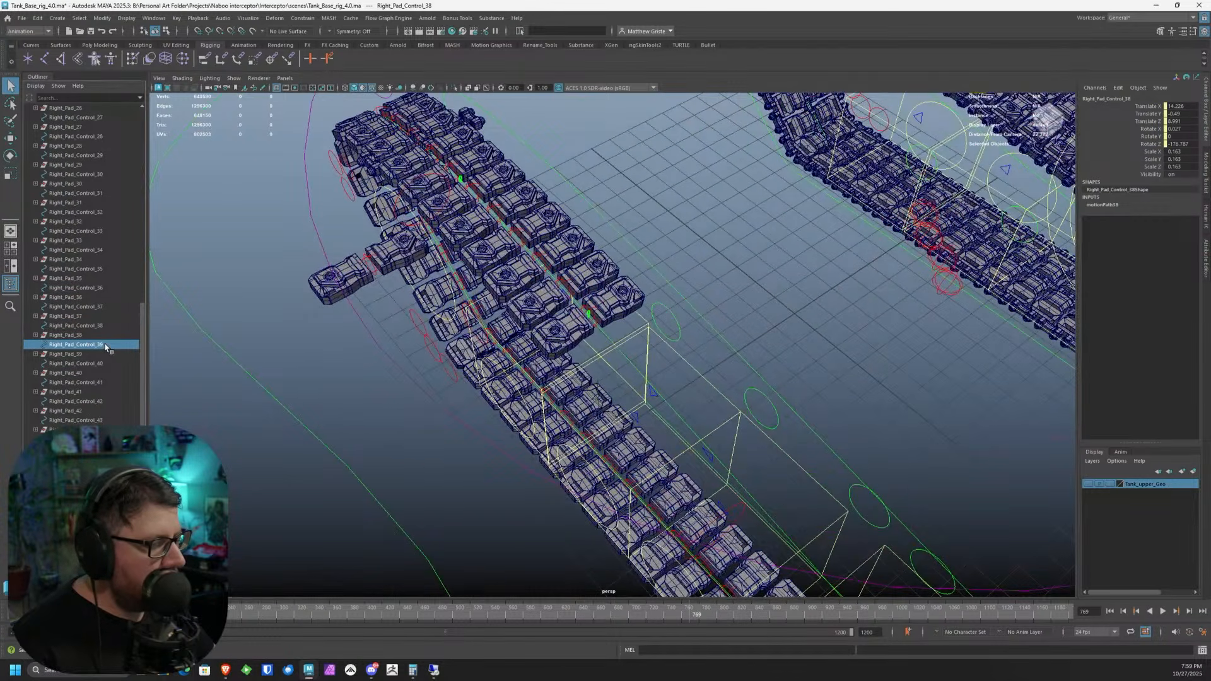
left_click(101, 354, "ctrl")
left_click(203, 59)
- Select Right_Pad_Control_39 together with the Right_Tread_Control2 curve
left_click(79, 345)
scroll(611, 451, "down", 2)
left_click_drag(611, 450, 854, 310, "alt")
left_click_drag(844, 362, 843, 364, "shift")
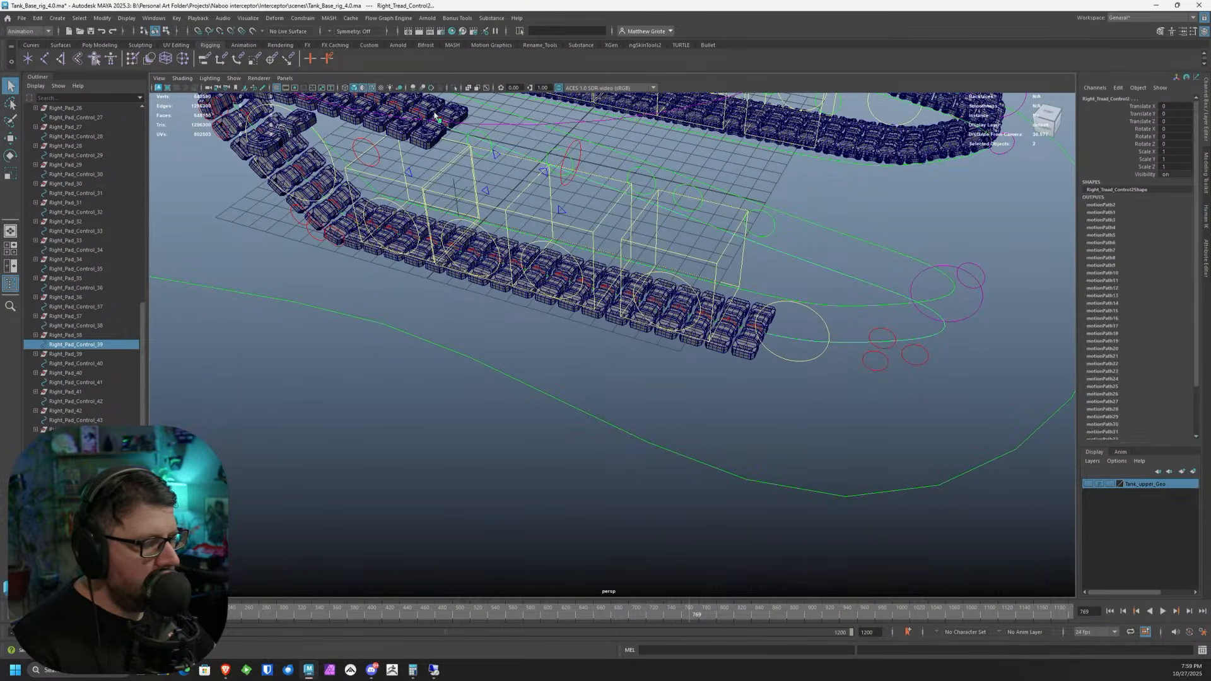
left_click(205, 59)
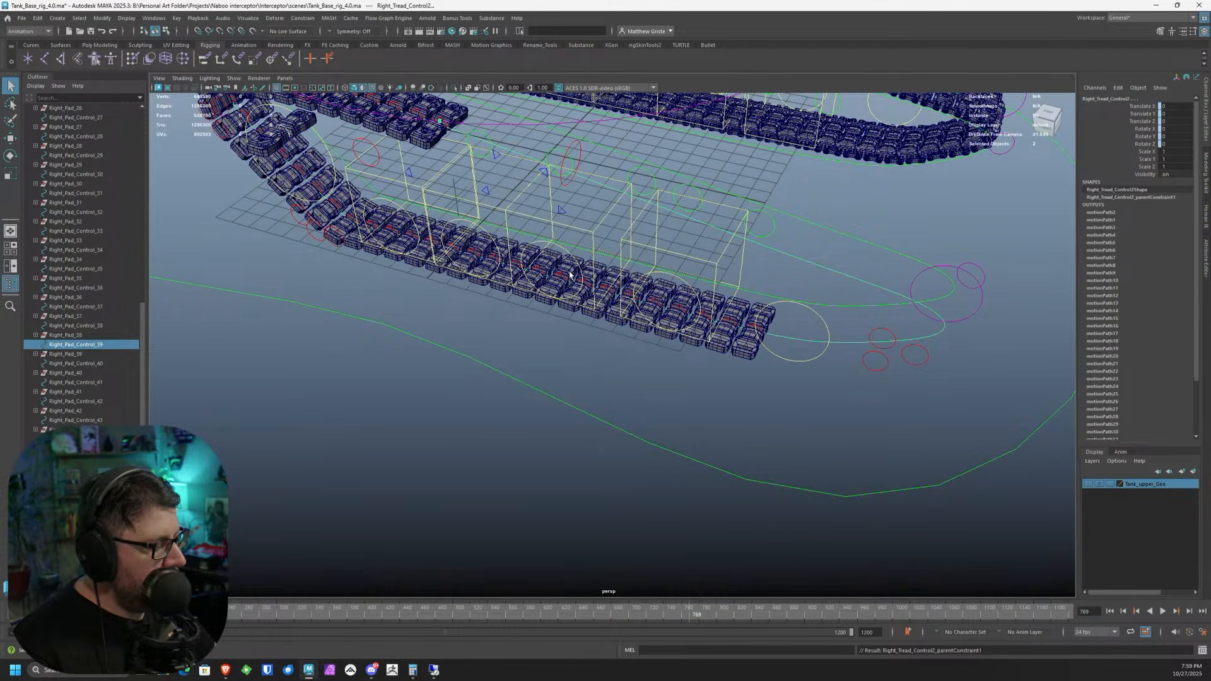
middle_click_drag(579, 277, 555, 311, "alt")
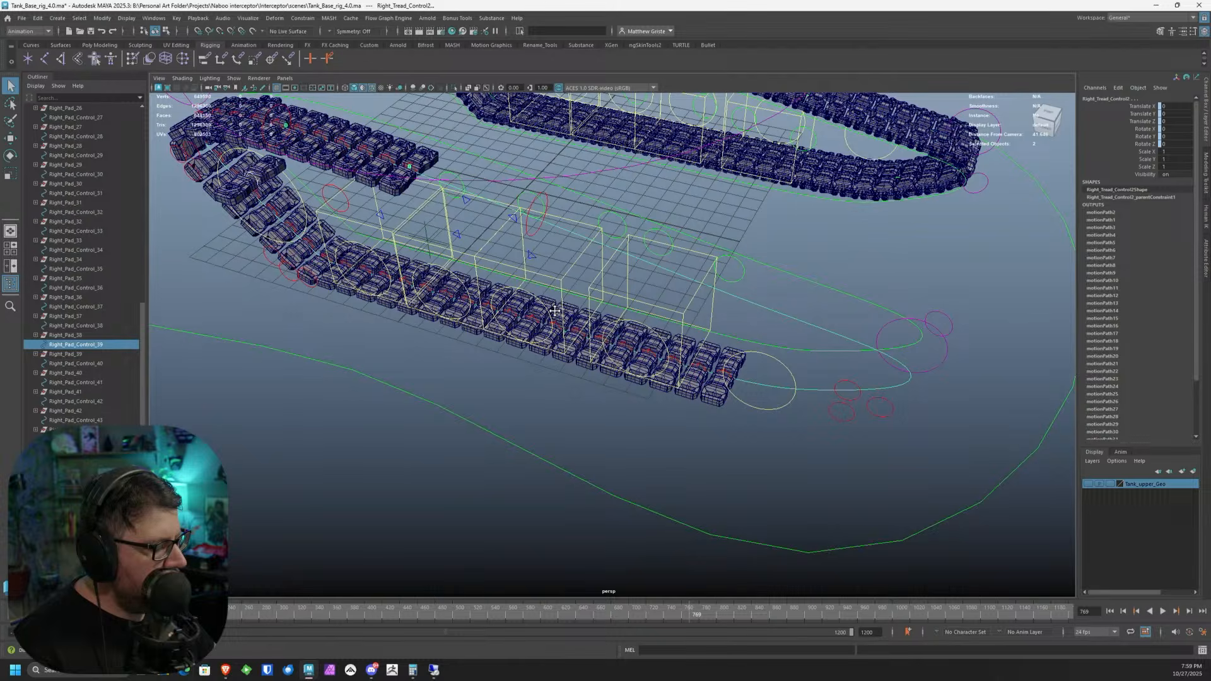
key("ctrl+z")
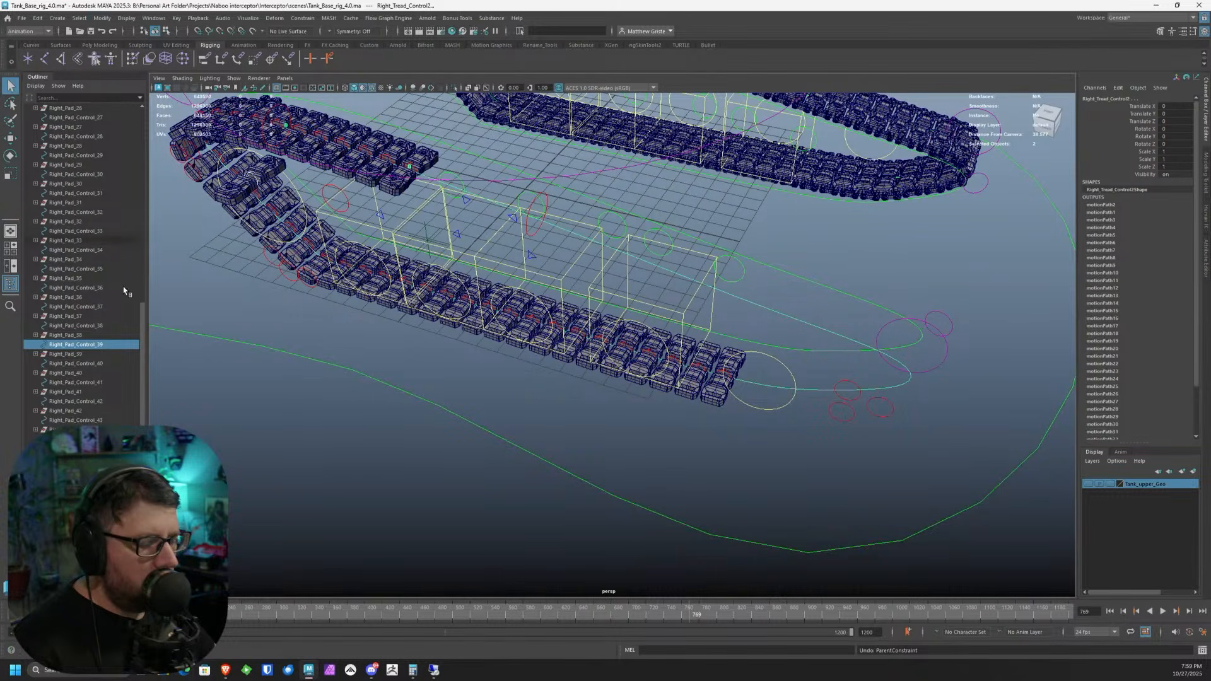
- Attach Right_Pad_Control_39 to the Right_Tread_Control2 curve as a motion path
left_click(302, 18)
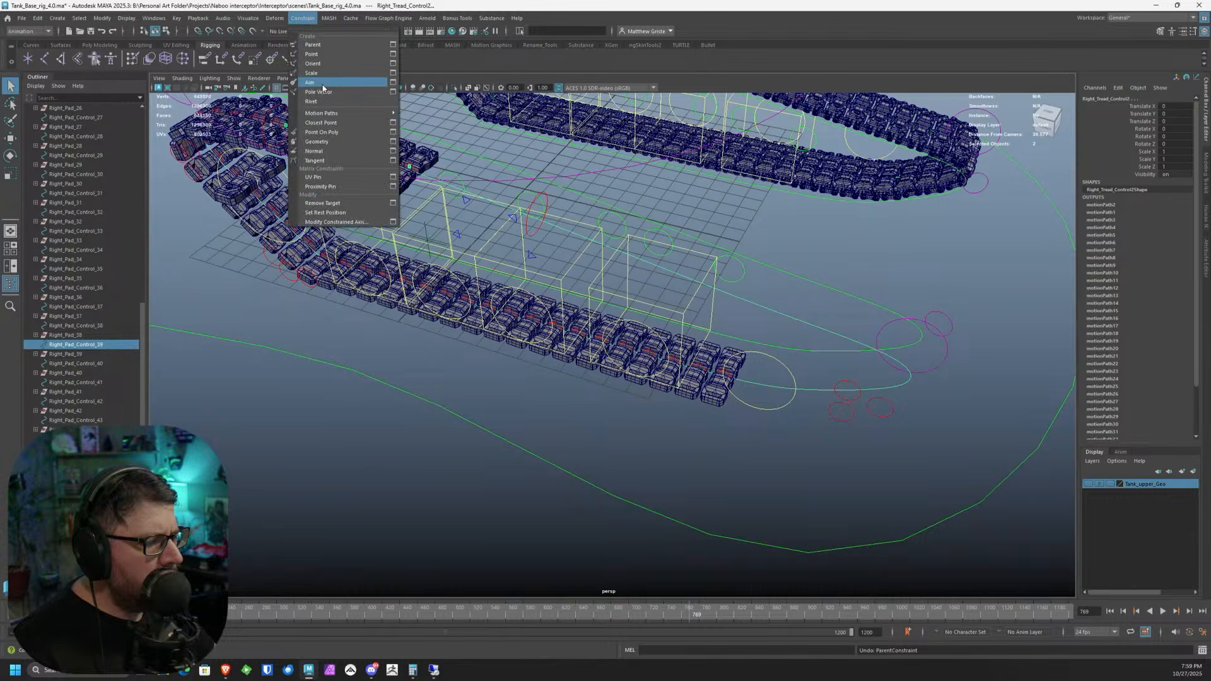
mouse_move(341, 113)
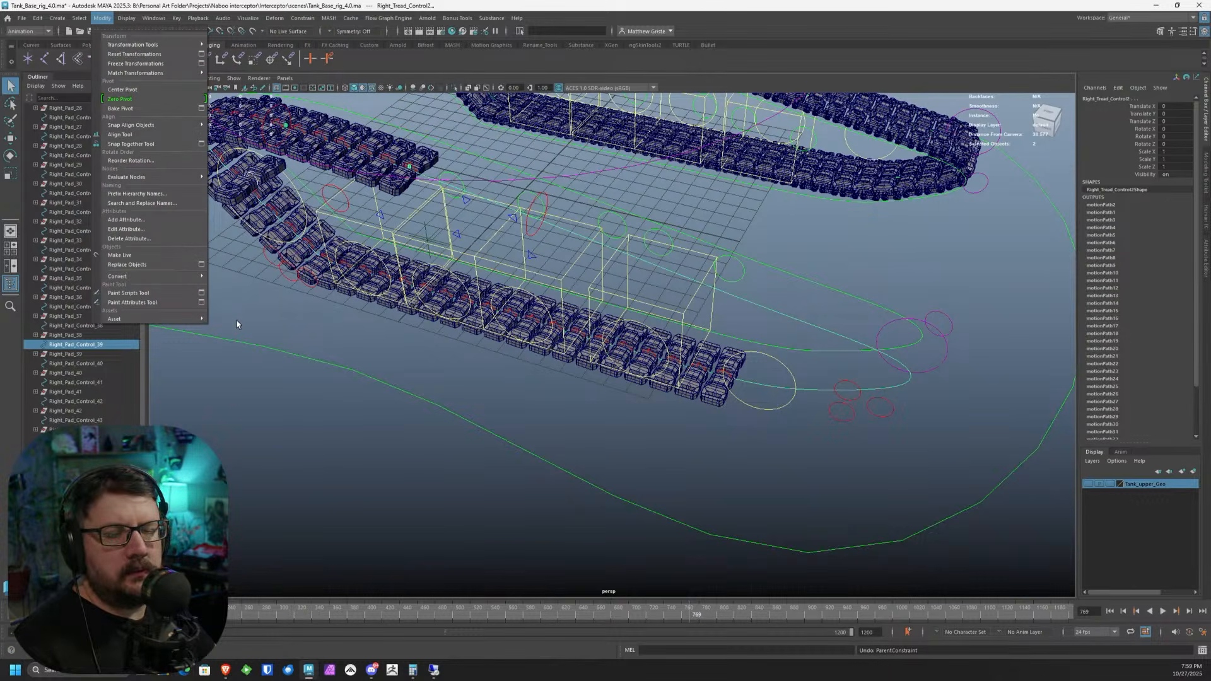
mouse_move(301, 19)
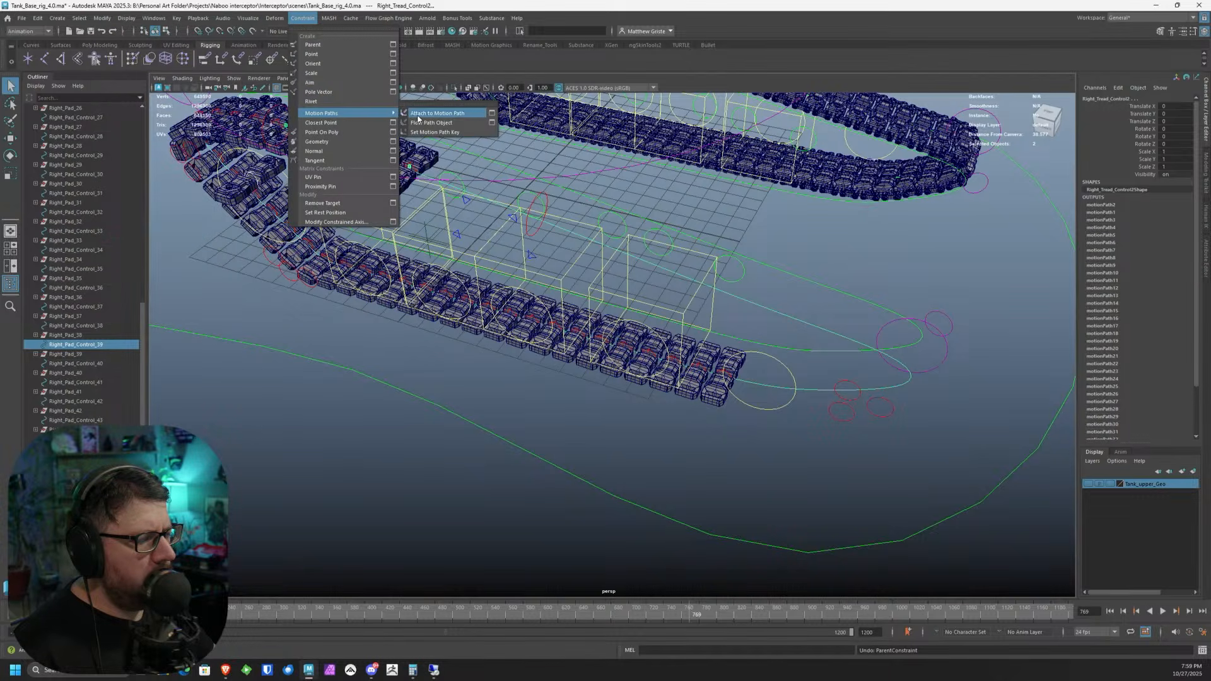
left_click(492, 116)
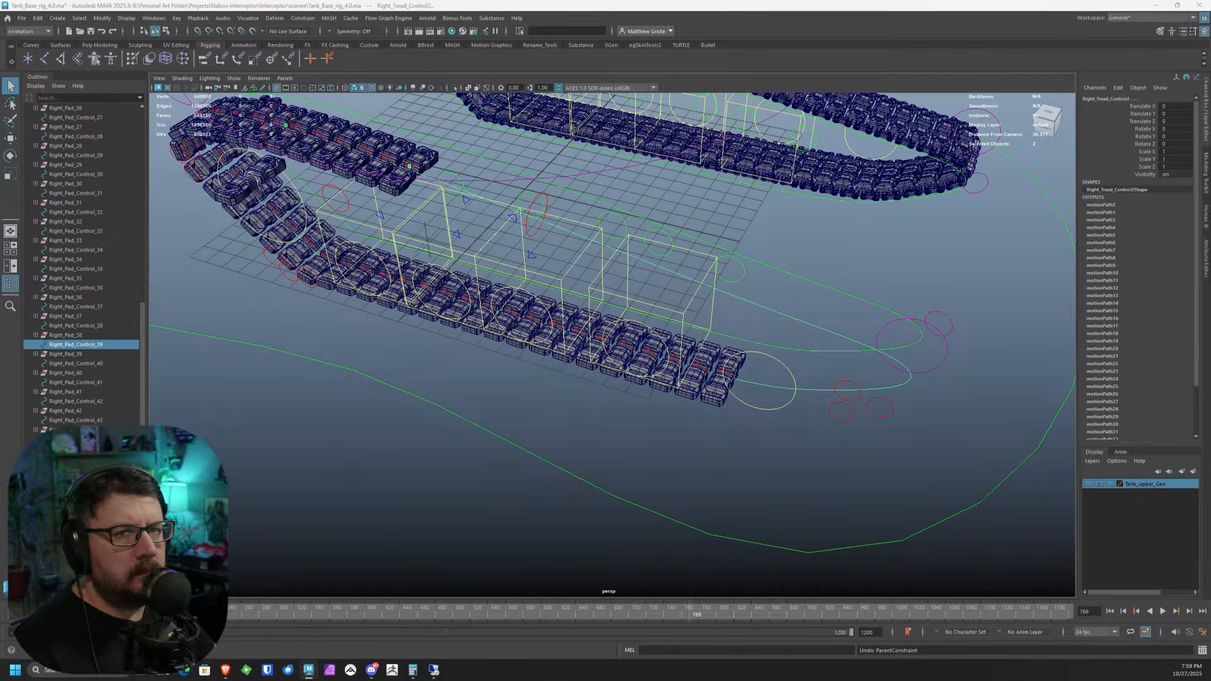
- Remove the keys from motionPath39's U Value and set the value to 0
middle_click_drag(917, 229, 819, 215, "alt")
left_click(1107, 212)
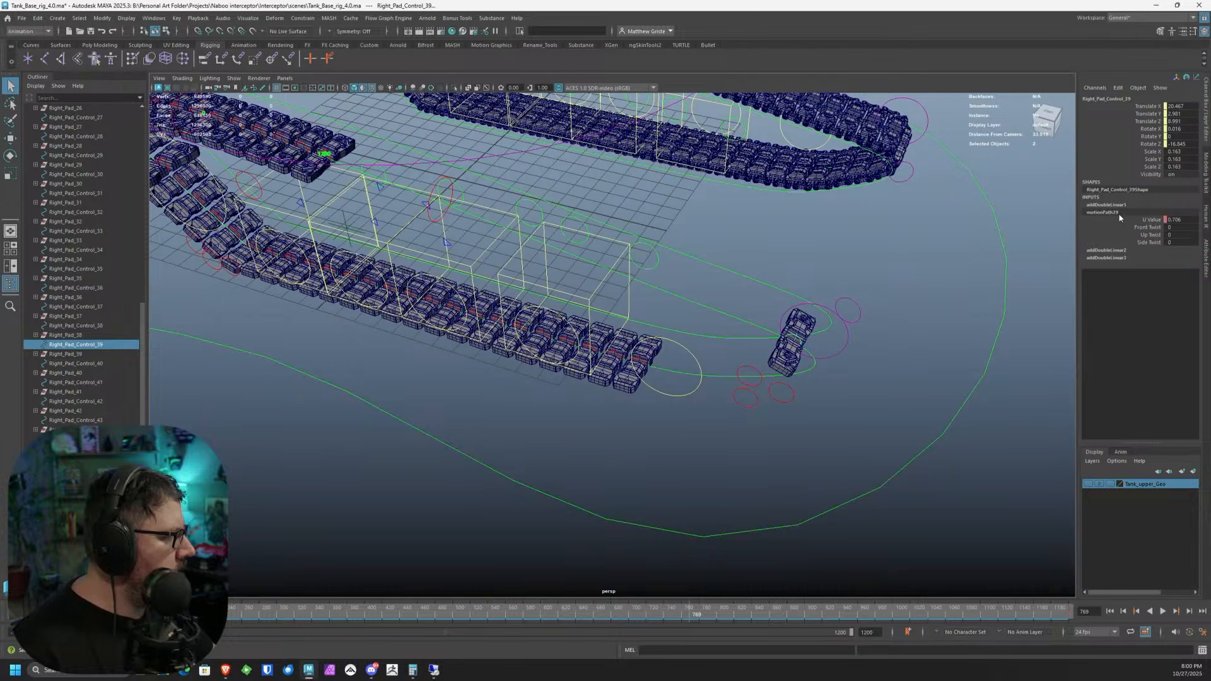
left_click(1150, 220)
right_click(1149, 219)
left_click(1131, 365)
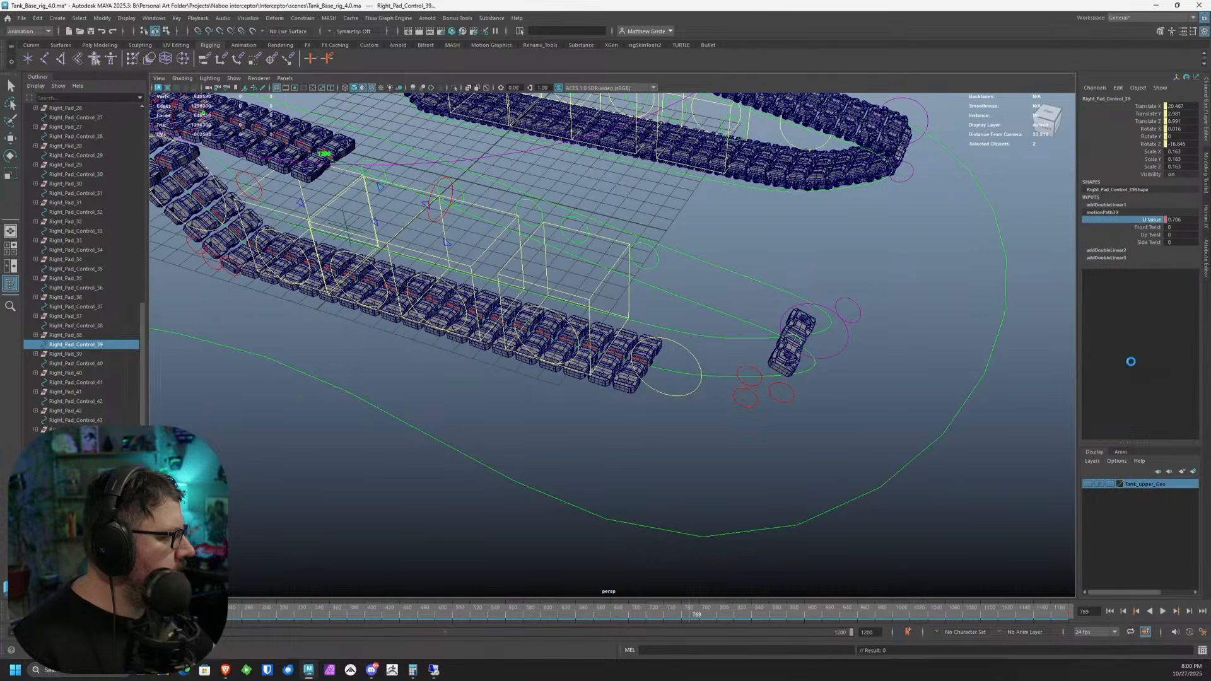
left_click(1179, 220)
type("0")
key("Return")
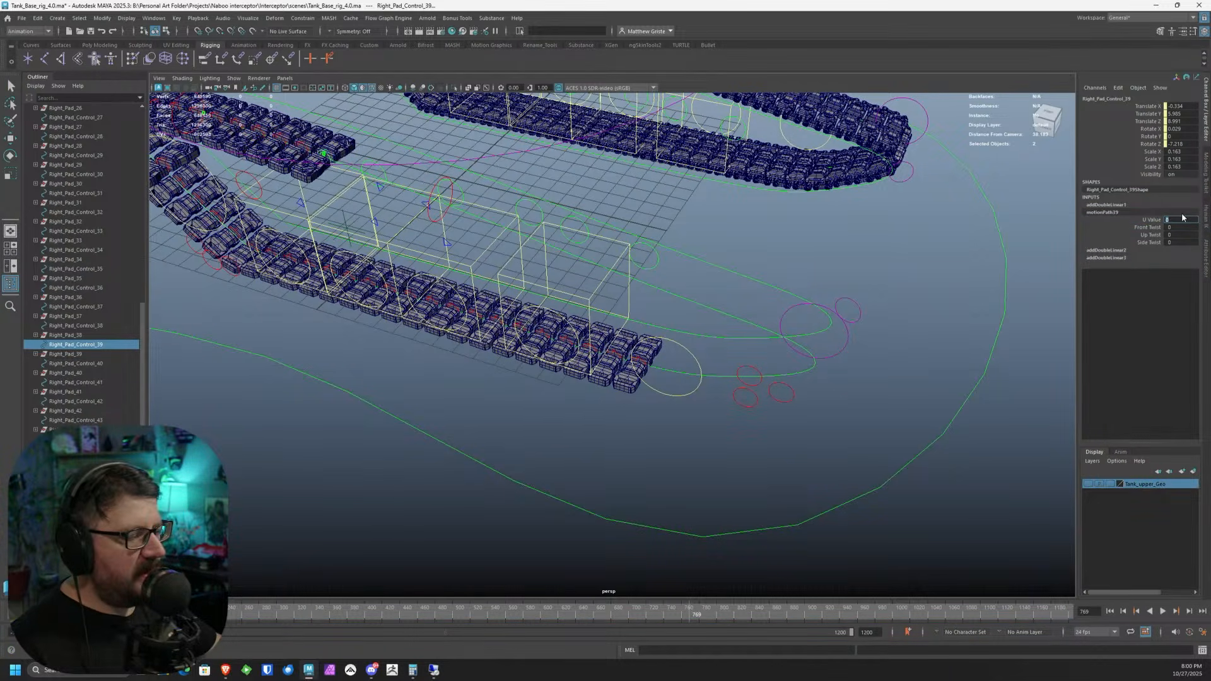
- Remove the addDoubleLinear nodes between motionPath39 and Right_Pad_Control_39, wiring All Coordinates straight to the control's translate
scroll(543, 180, "up", 5)
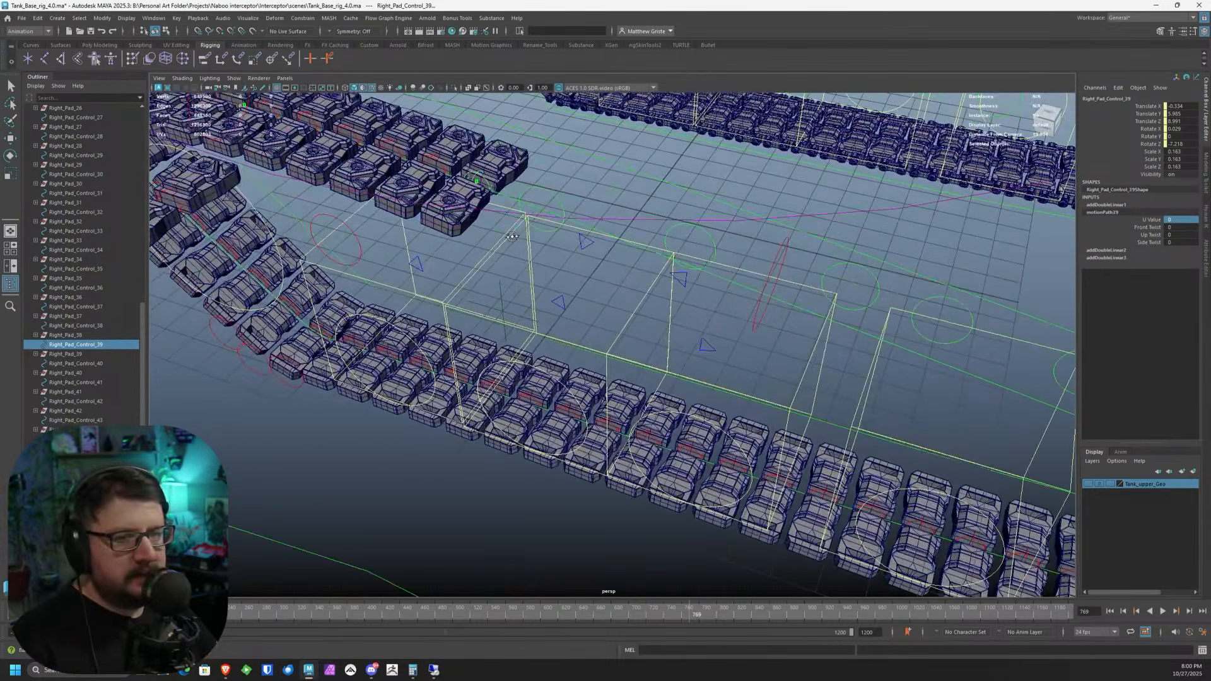
left_click_drag(512, 236, 489, 232, "alt")
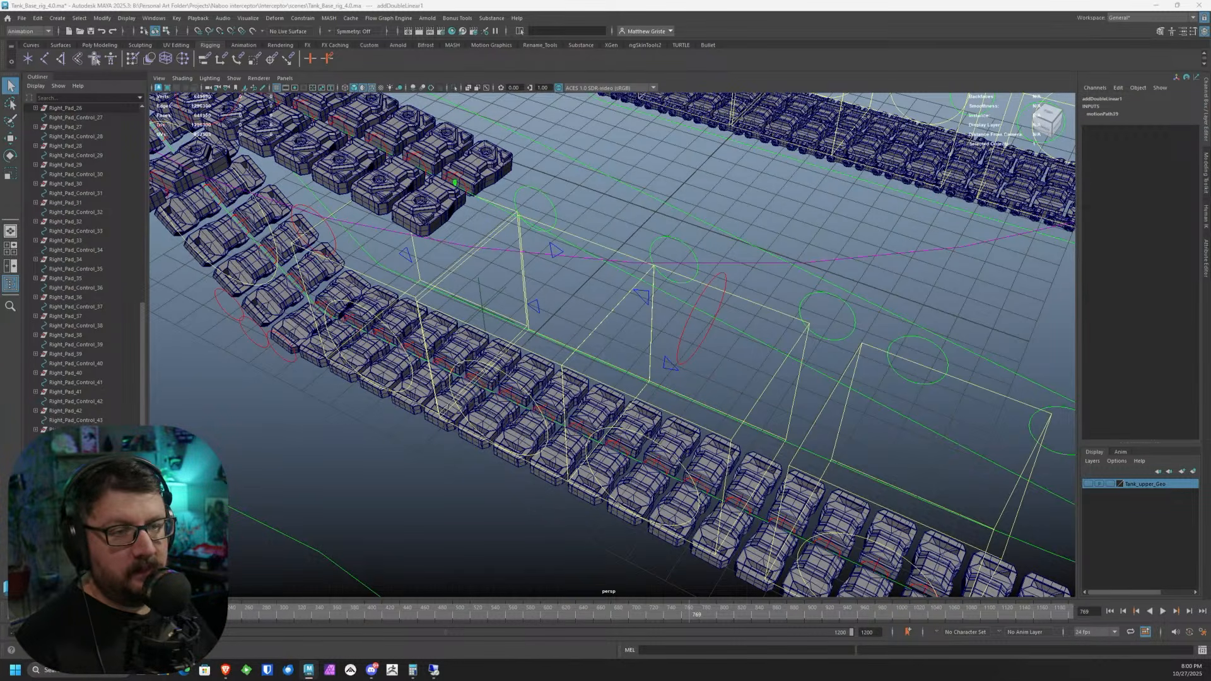
key("Delete")
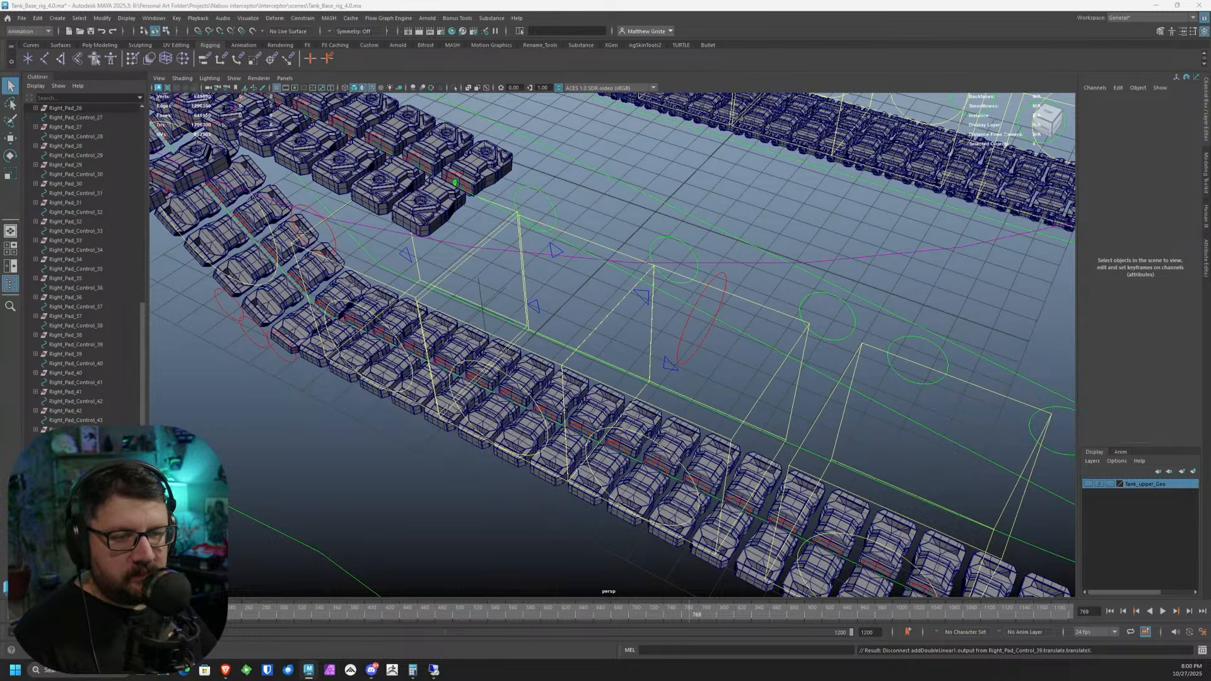
key("ctrl+z")
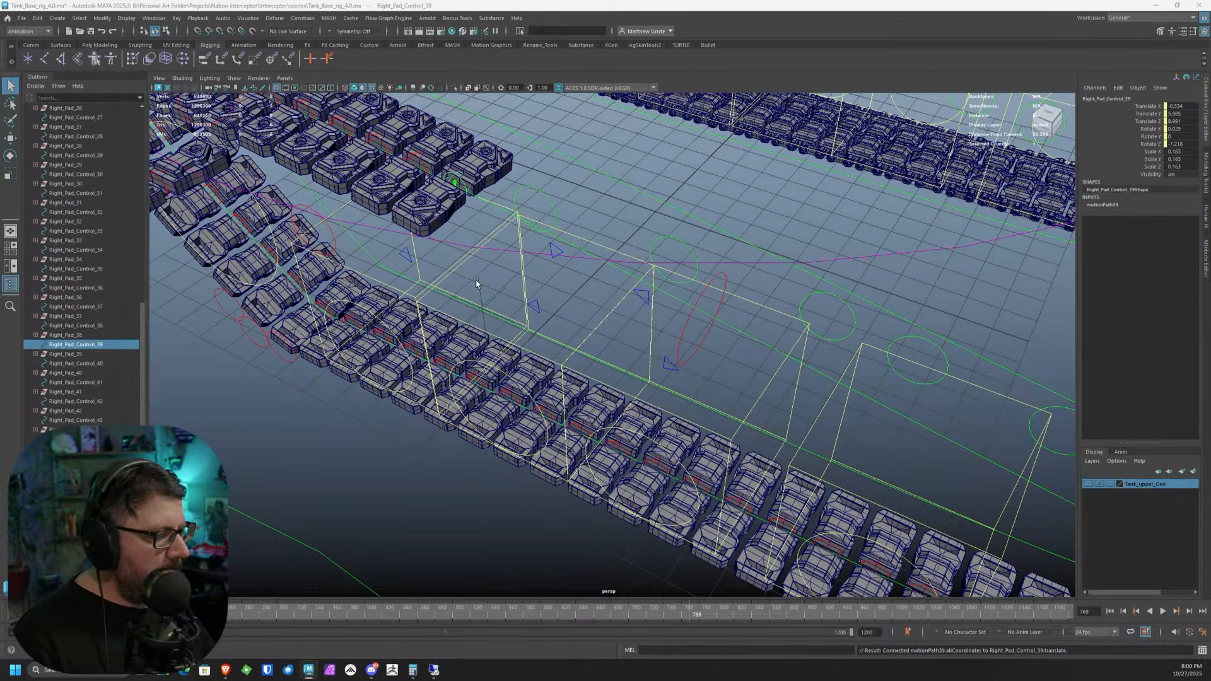
- Duplicate Right_Tread_Anim_38 and wire the copy between Right_Tread_Locate's Tread Cycle and motionPath39's U Value
scroll(476, 284, "down", 4)
middle_click_drag(711, 324, 406, 275, "alt")
scroll(406, 275, "up", 1)
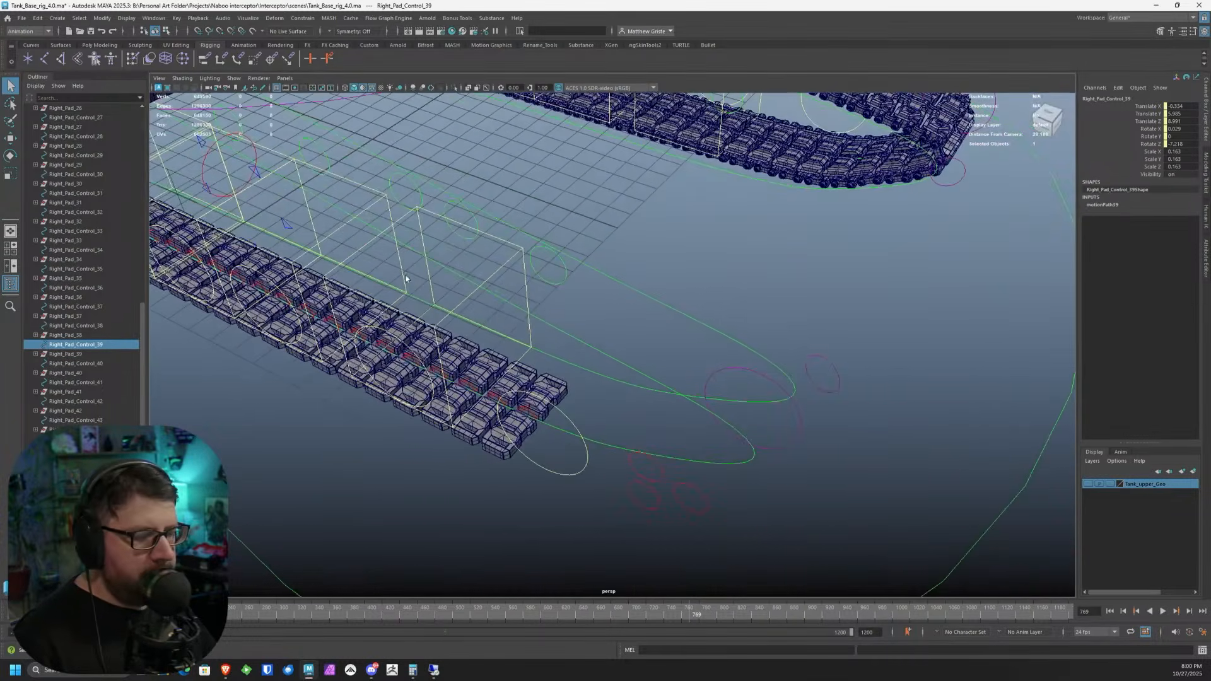
left_click(95, 326, "ctrl")
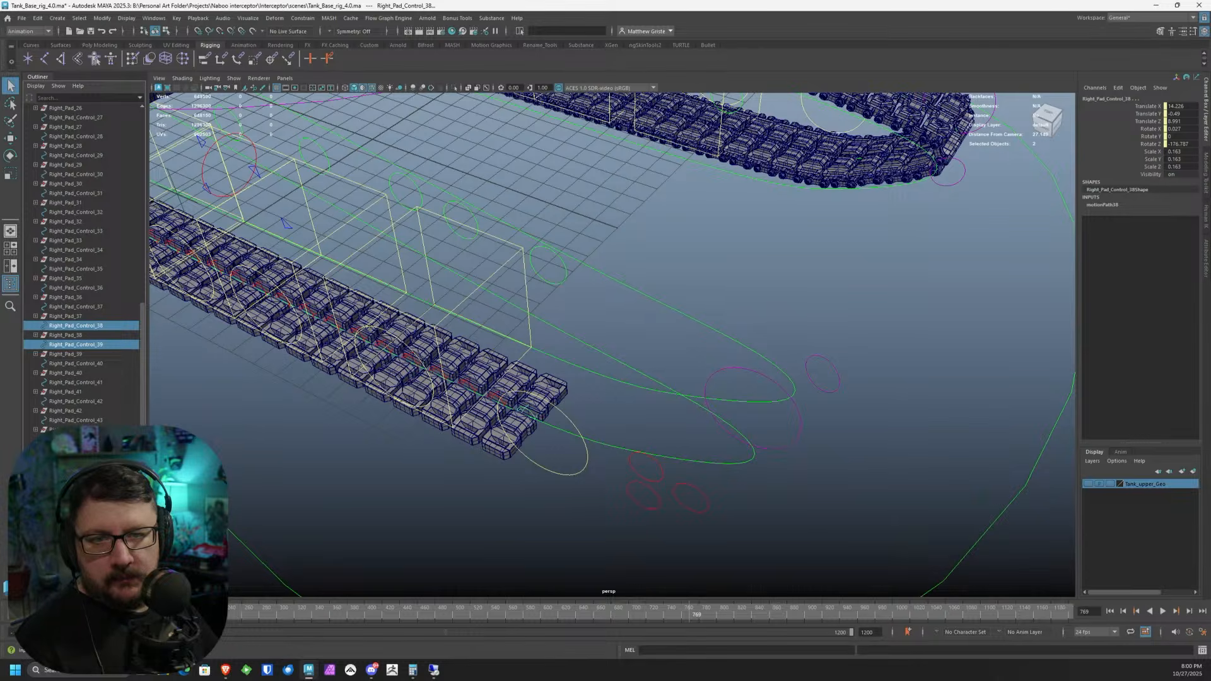
key("ctrl+z")
key("ctrl+z")
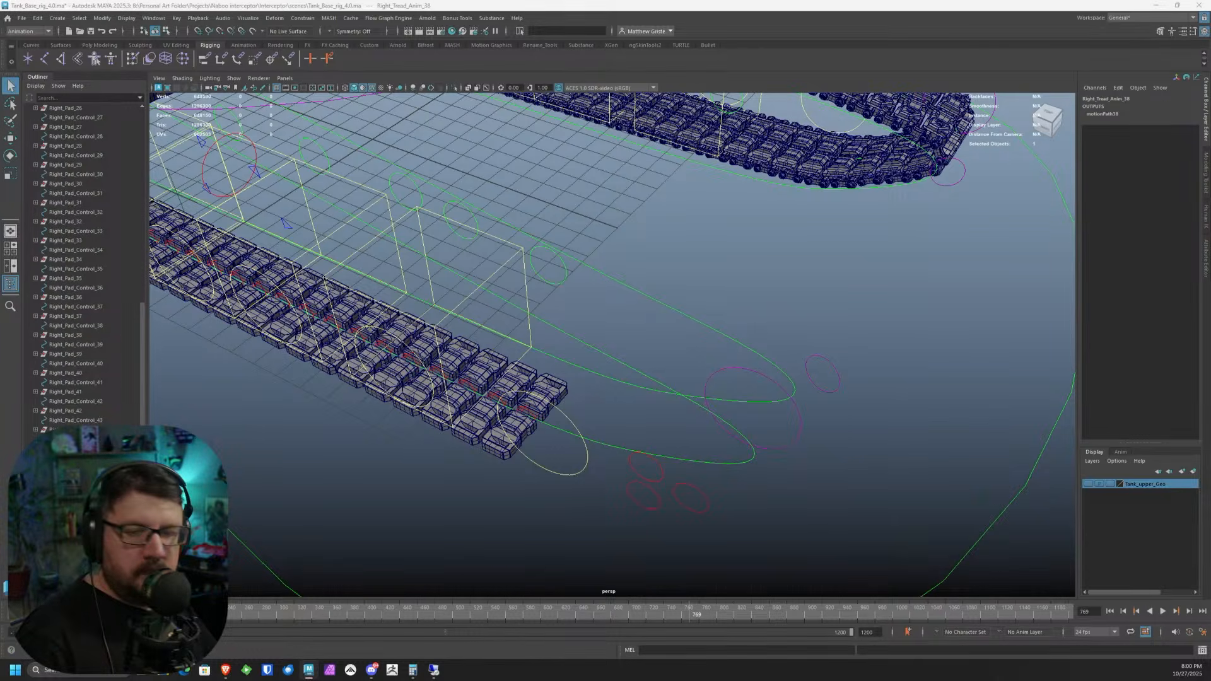
key("ctrl+d")
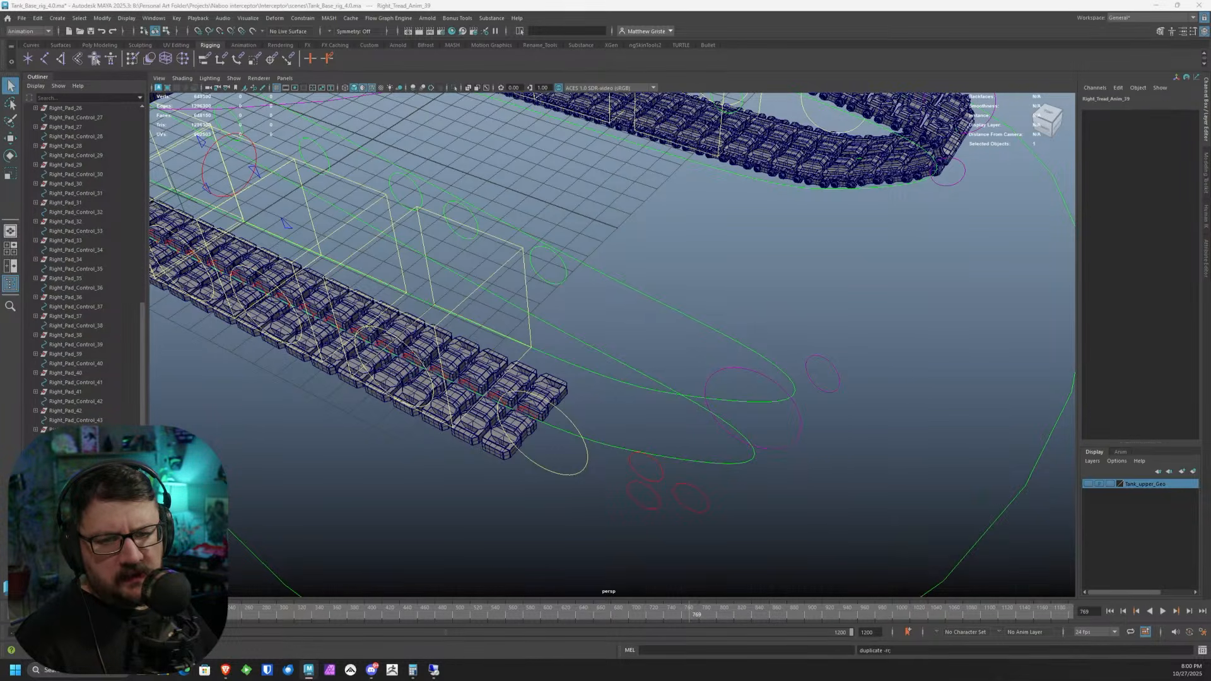
scroll(286, 340, "down", 15)
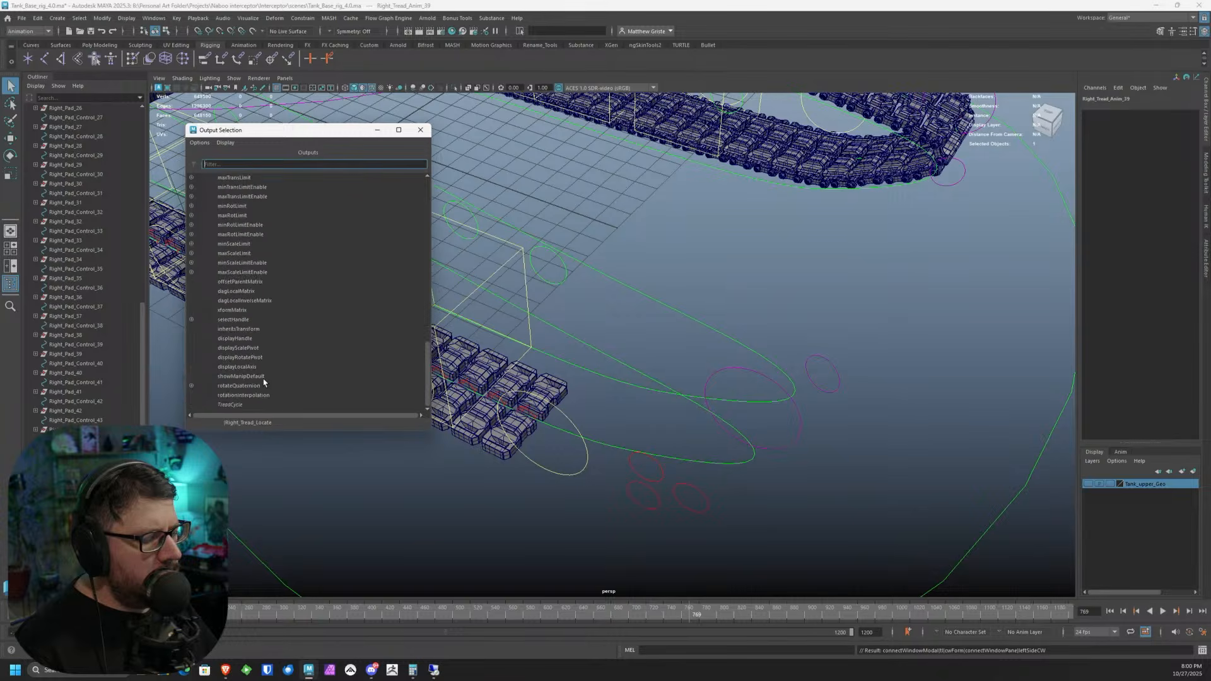
left_click(232, 404)
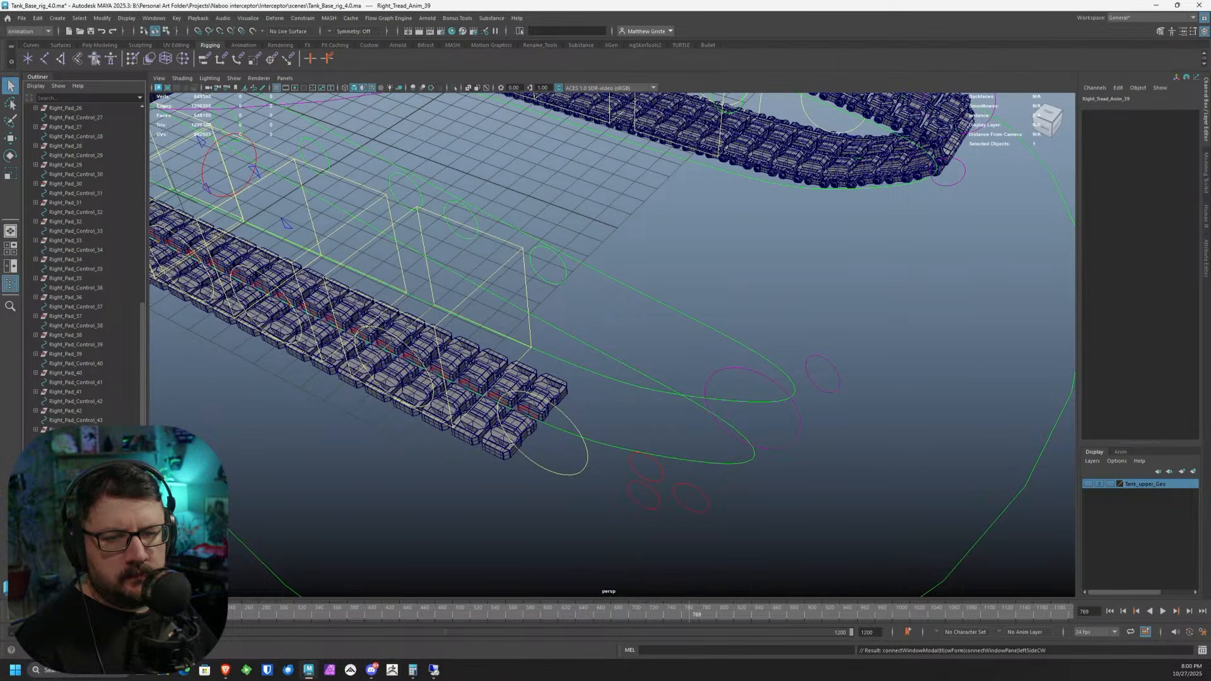
left_click(208, 280)
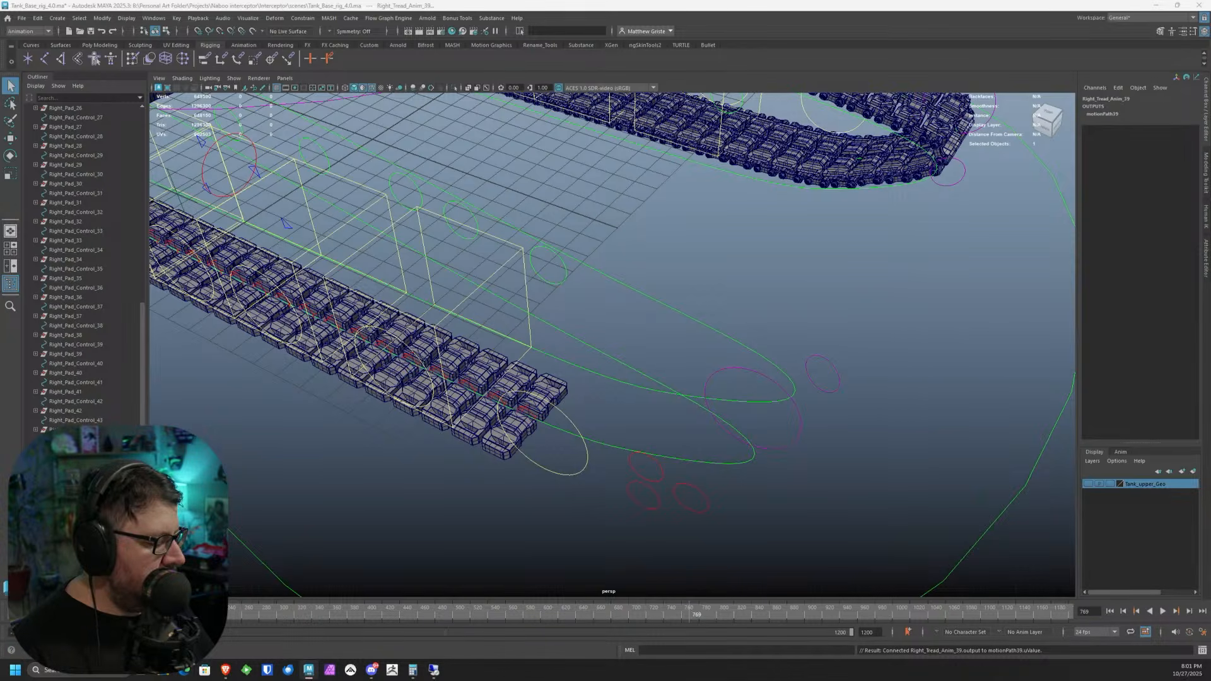
- Offset the cycle keys of Right_Tread_Anim_39 so pad 39 sits evenly beside pad 38, and check its spacing
key("Return")
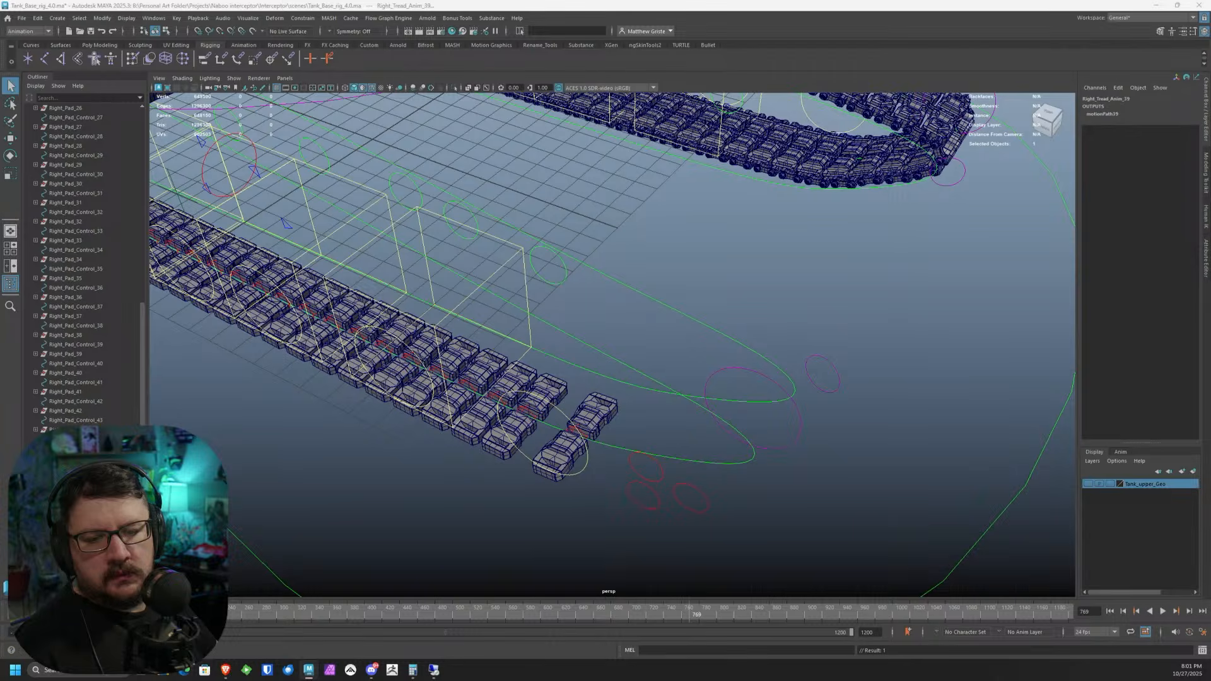
key("Return")
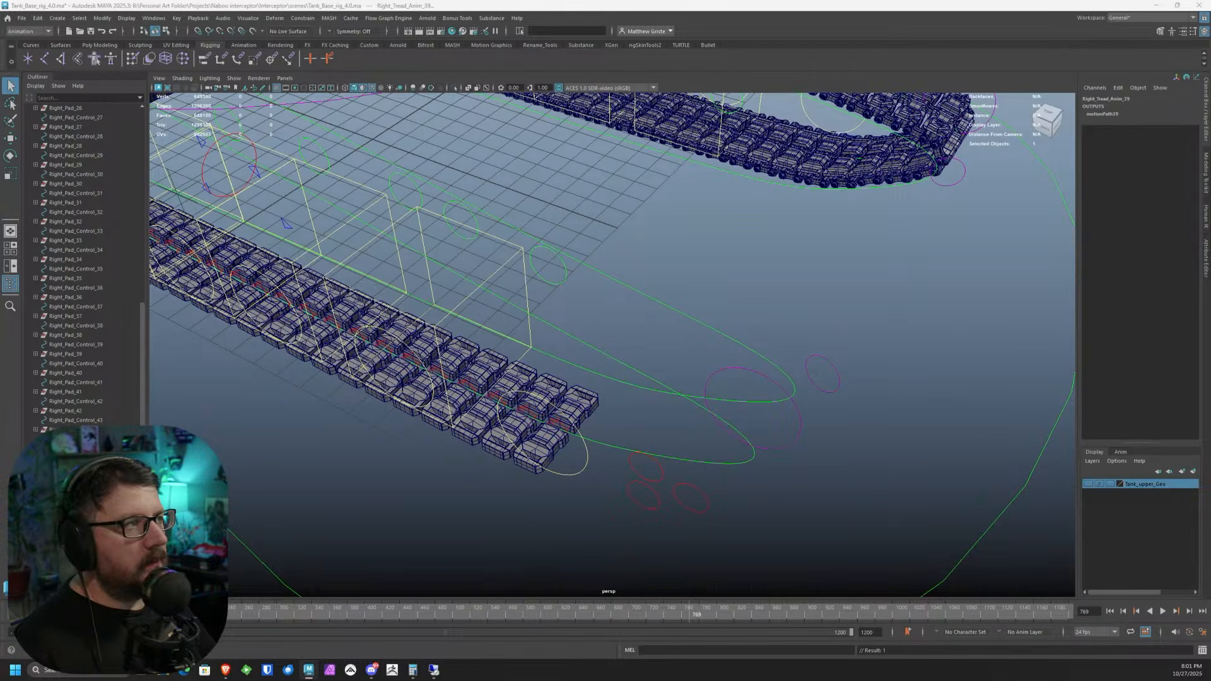
left_click_drag(698, 319, 448, 425, "alt")
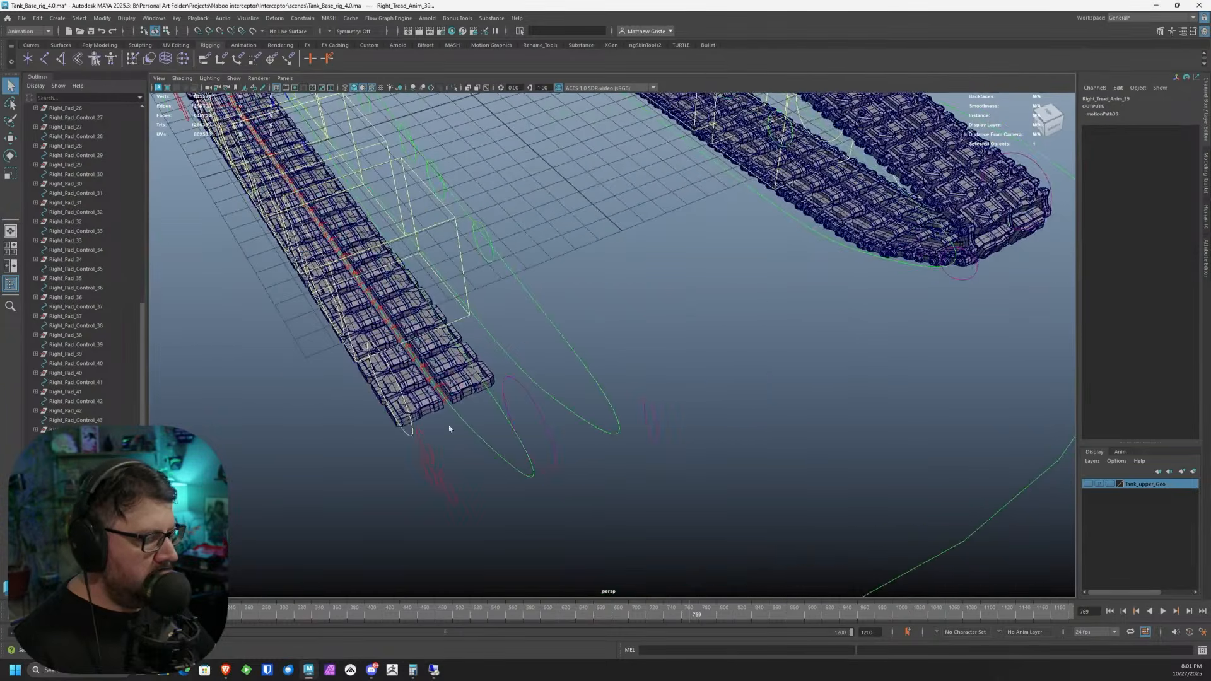
left_click(437, 393)
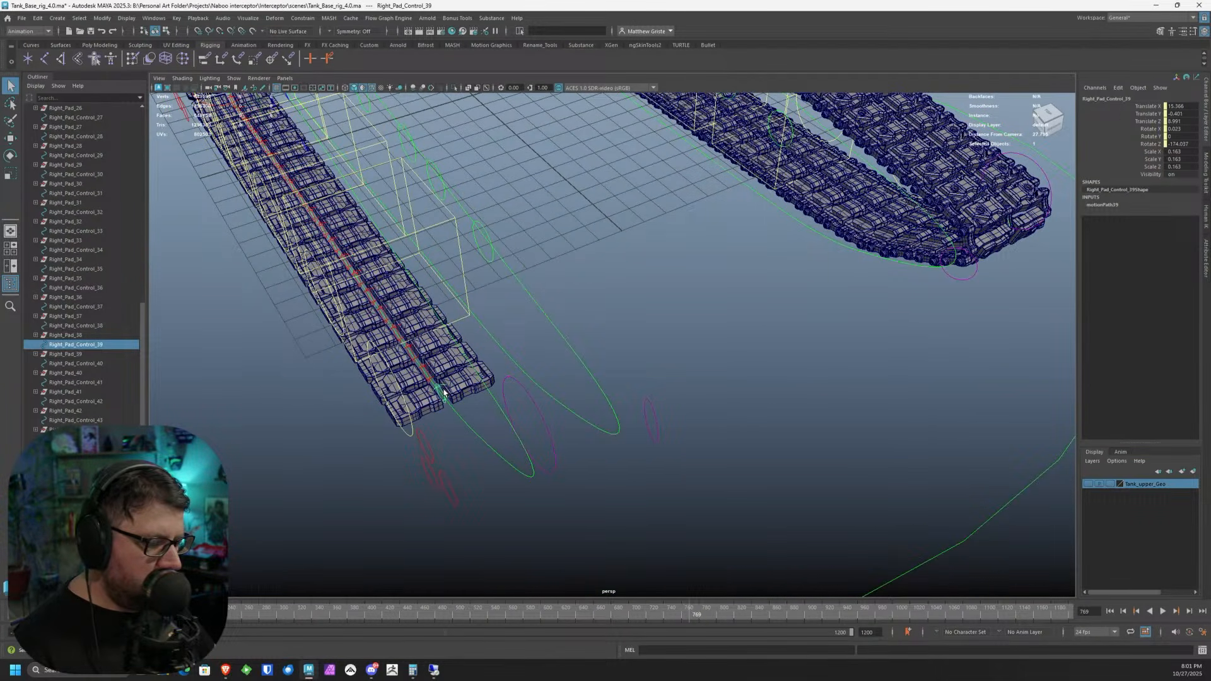
left_click_drag(457, 364, 509, 345, "alt")
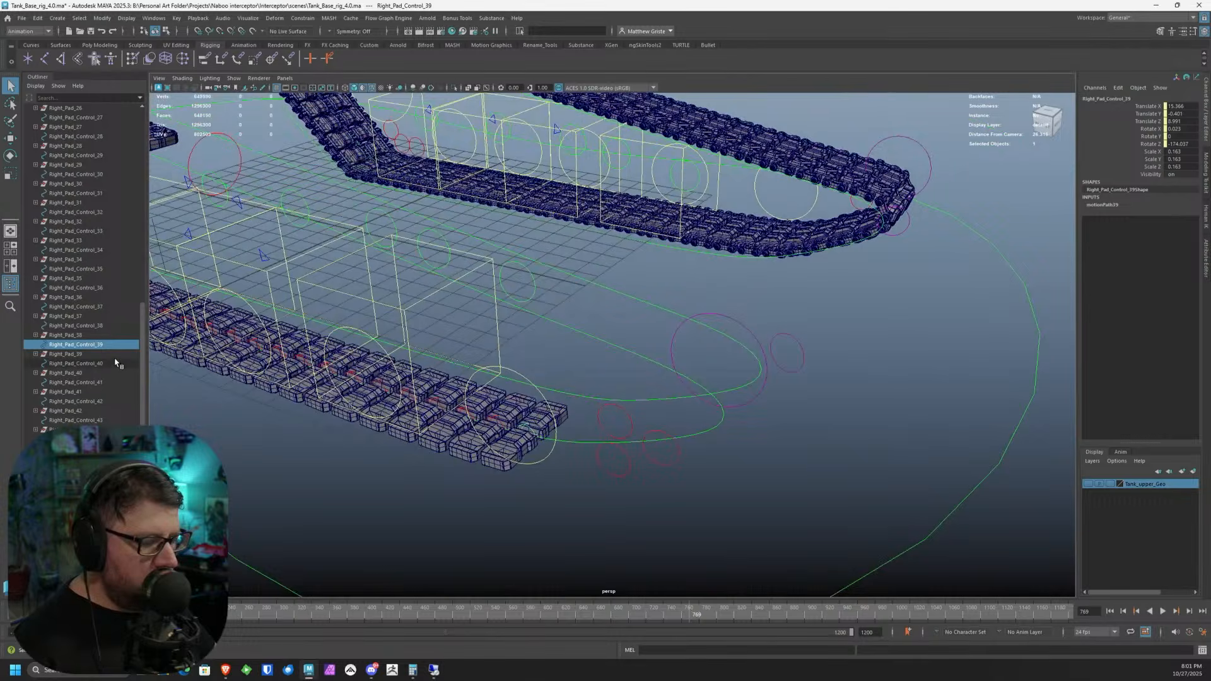
- Parent-constrain Right_Pad_40 to Right_Pad_Control_40
left_click(82, 363)
left_click(76, 372, "shift")
scroll(476, 270, "down", 4)
middle_click_drag(476, 270, 726, 334, "alt")
scroll(492, 282, "up", 4)
left_click_drag(492, 282, 432, 286, "alt")
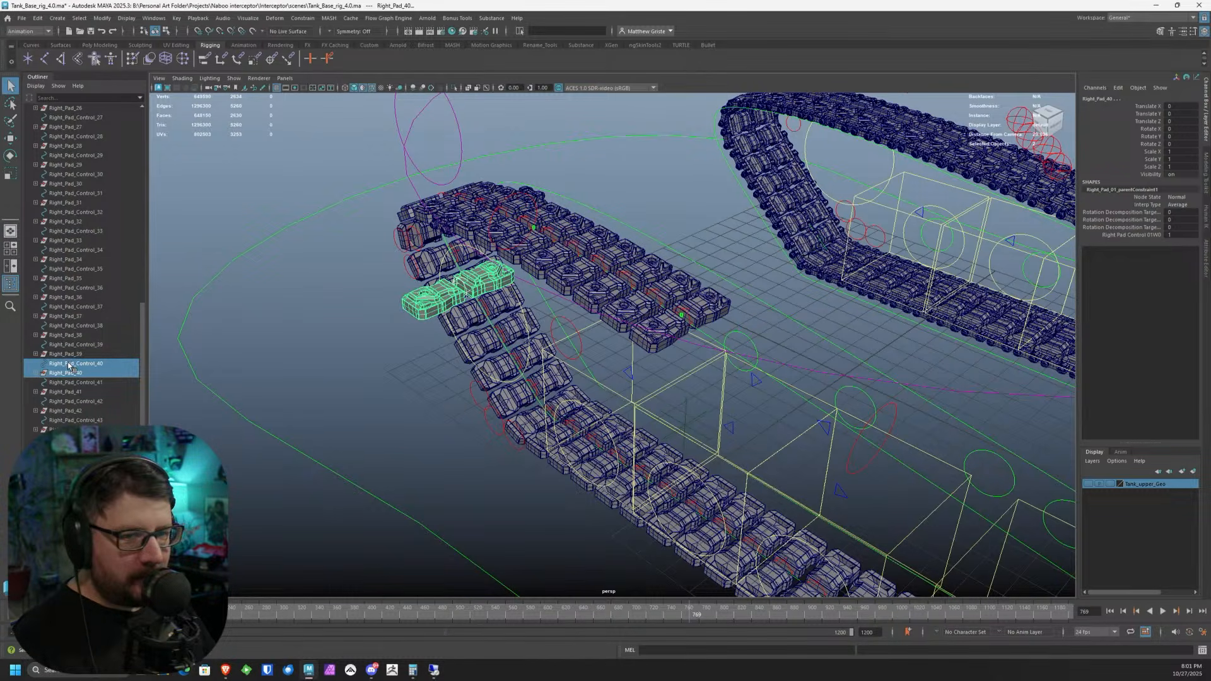
middle_click_drag(484, 307, 466, 282, "alt")
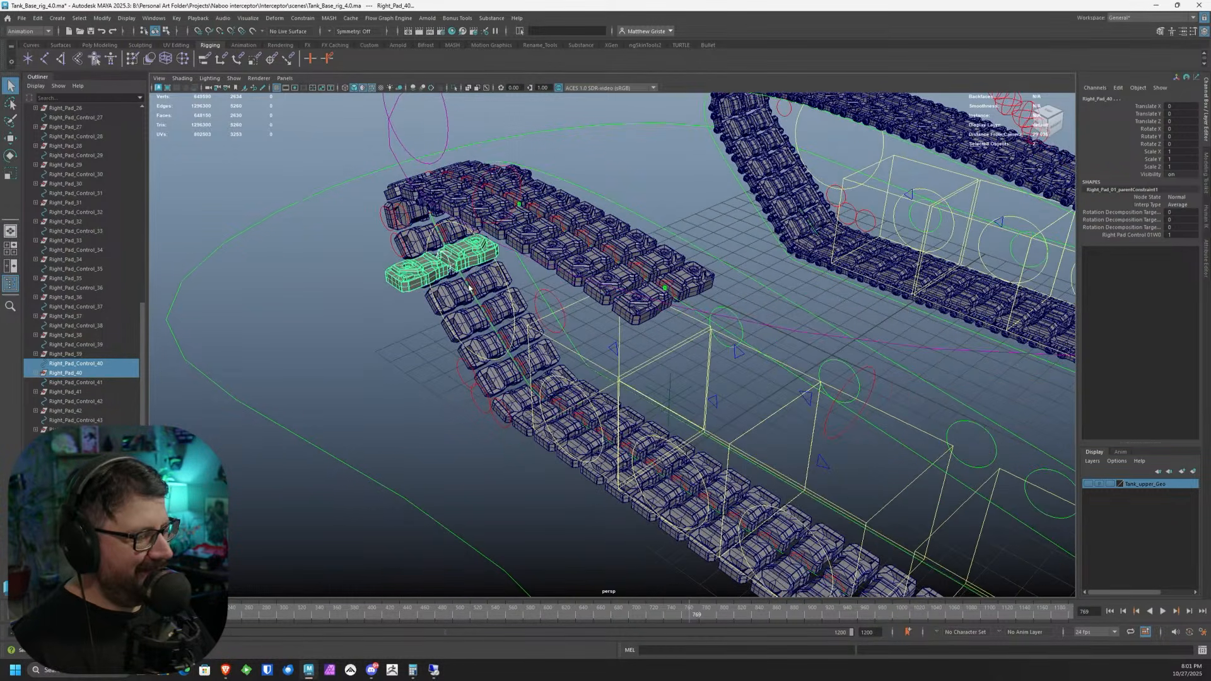
scroll(454, 279, "up", 2)
left_click_drag(443, 281, 413, 218, "alt")
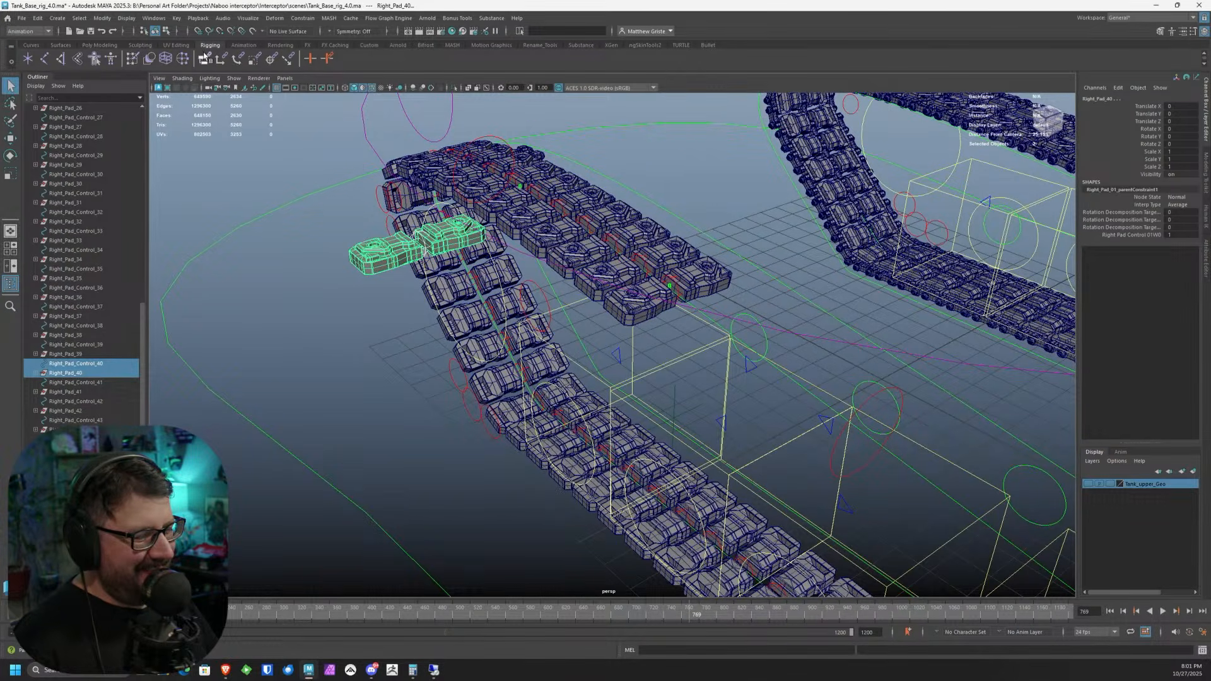
left_click(205, 59)
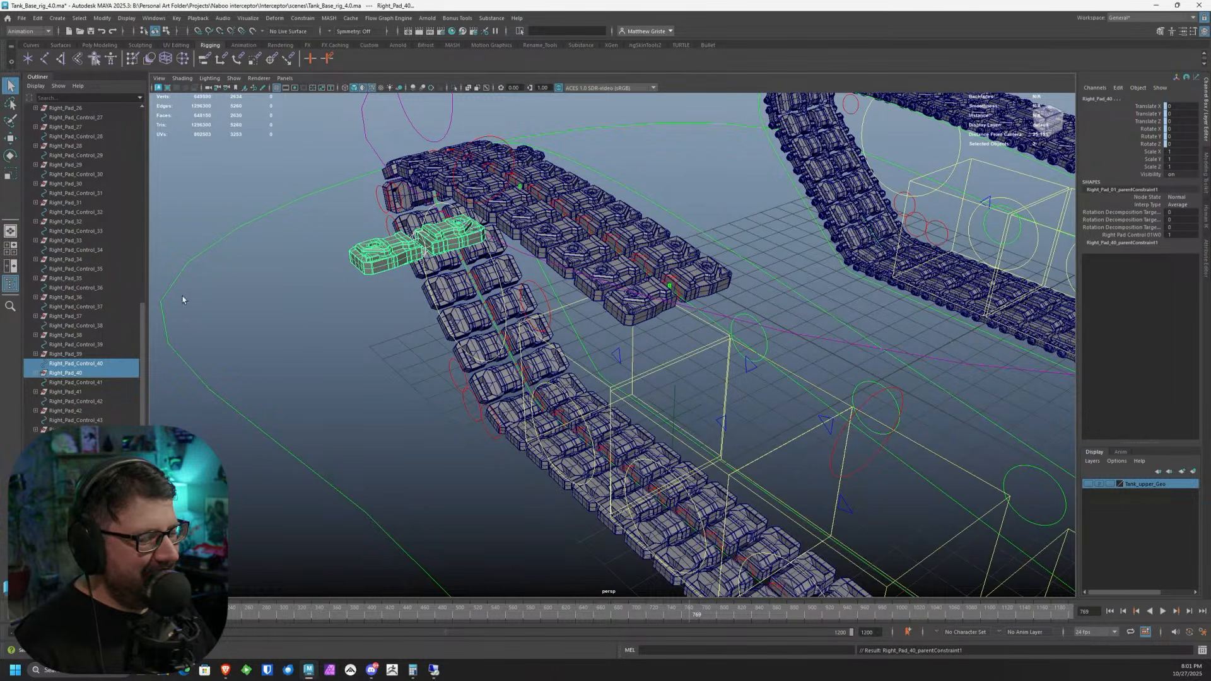
- Attach Right_Pad_Control_40 to the Right_Tread_Control2 curve as a motion path
left_click(98, 363)
scroll(387, 272, "down", 2)
scroll(384, 266, "down", 5)
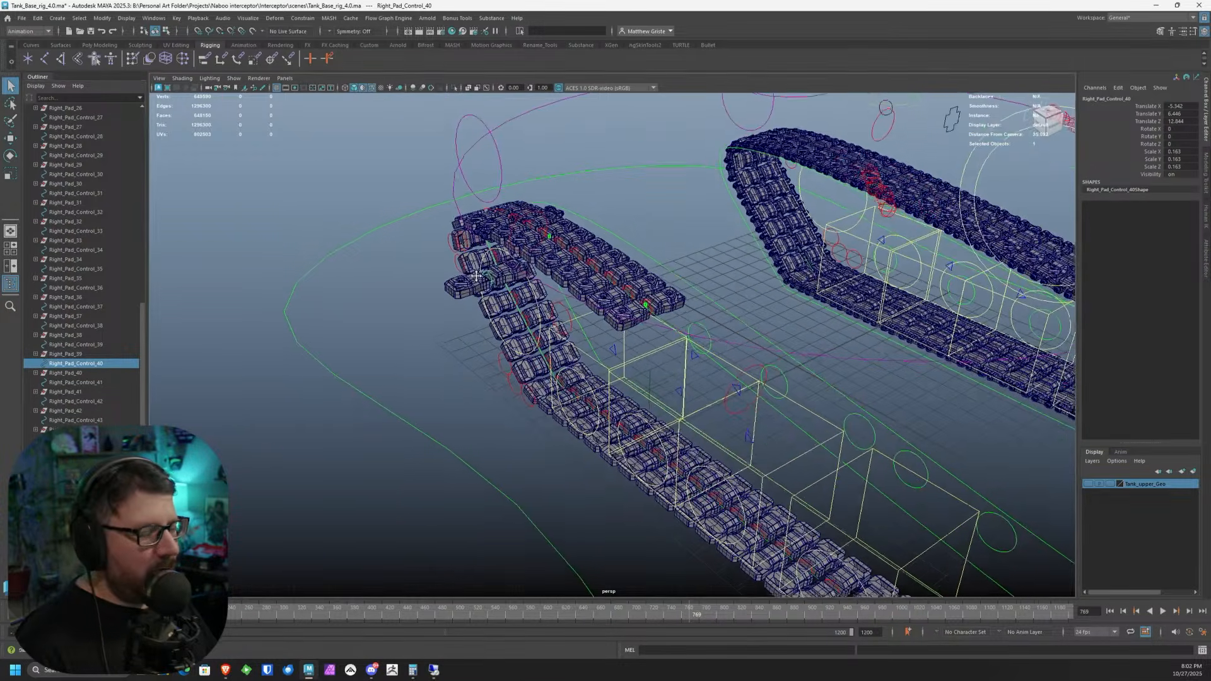
scroll(317, 257, "up", 3)
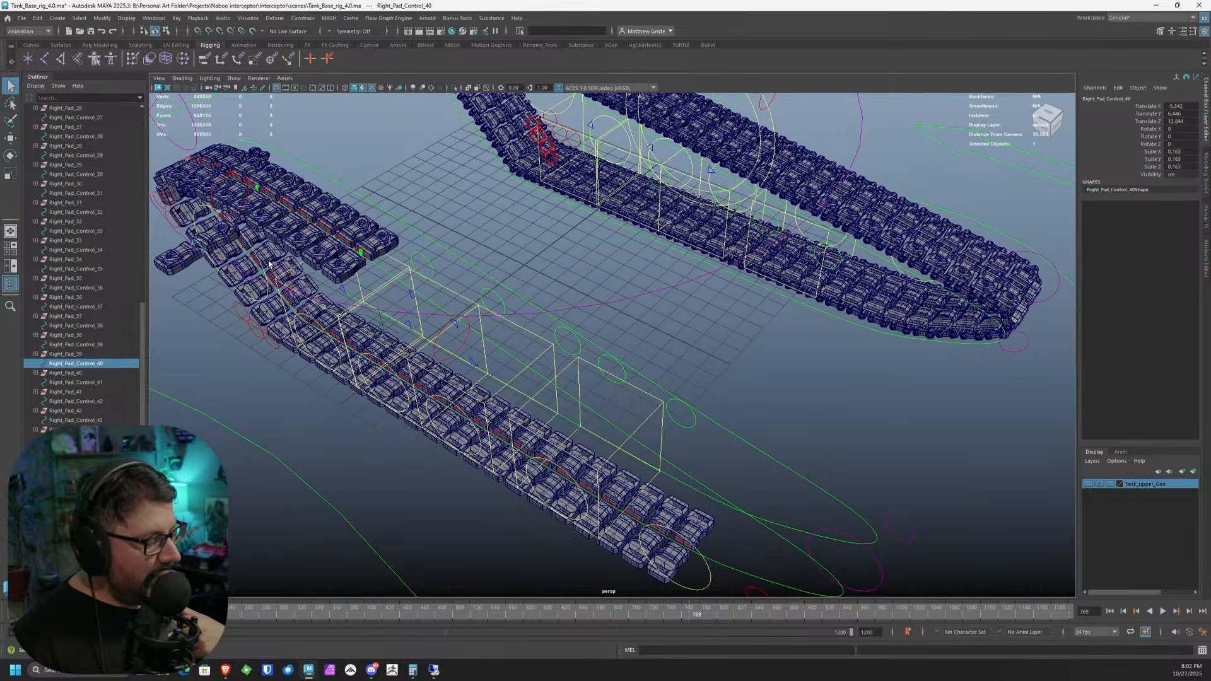
left_click_drag(467, 258, 577, 301, "alt")
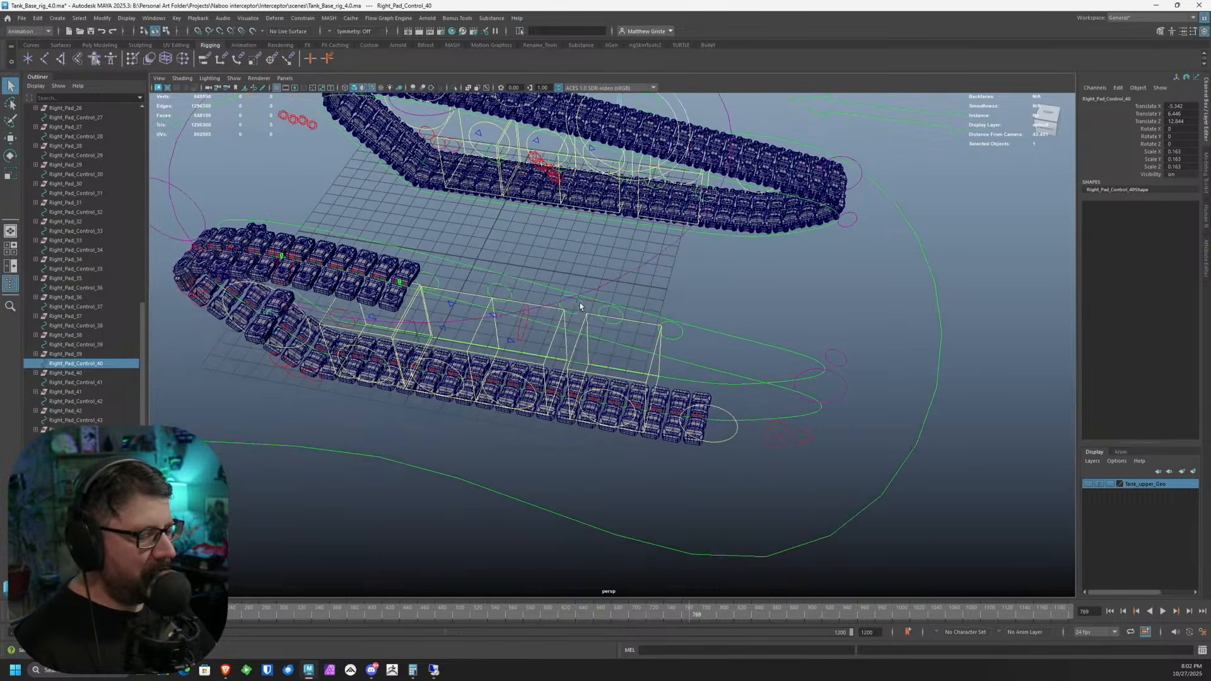
left_click(753, 413, "shift")
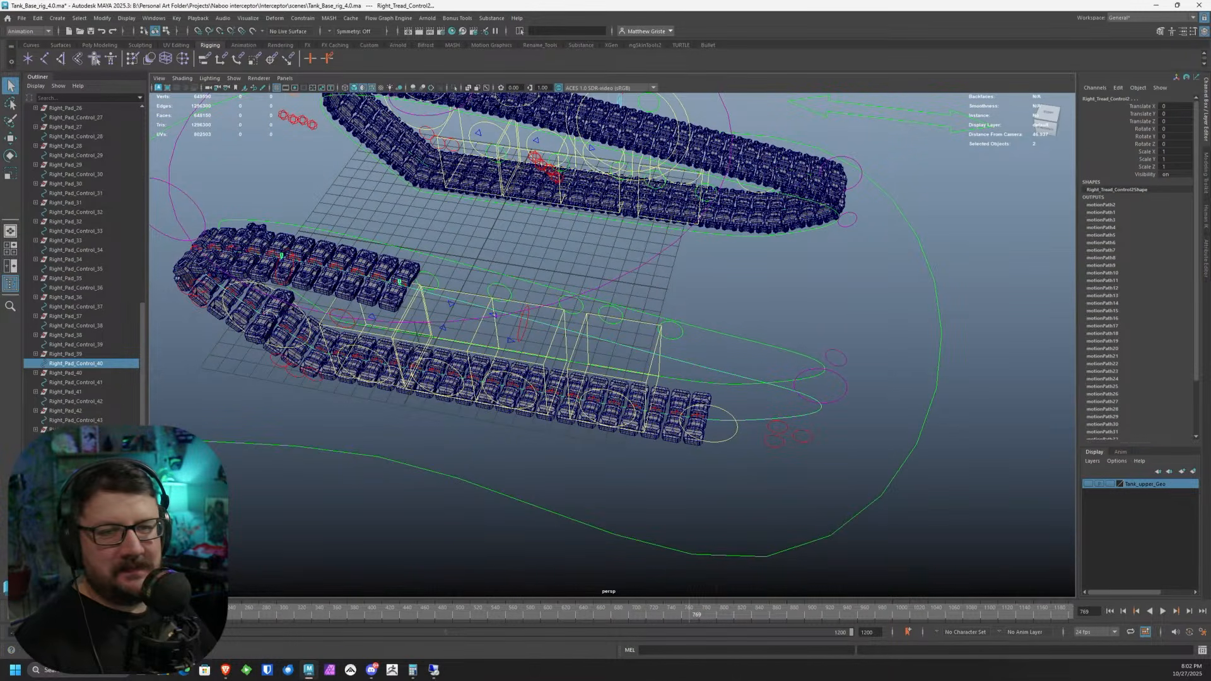
right_click_drag(694, 351, 830, 323, "alt")
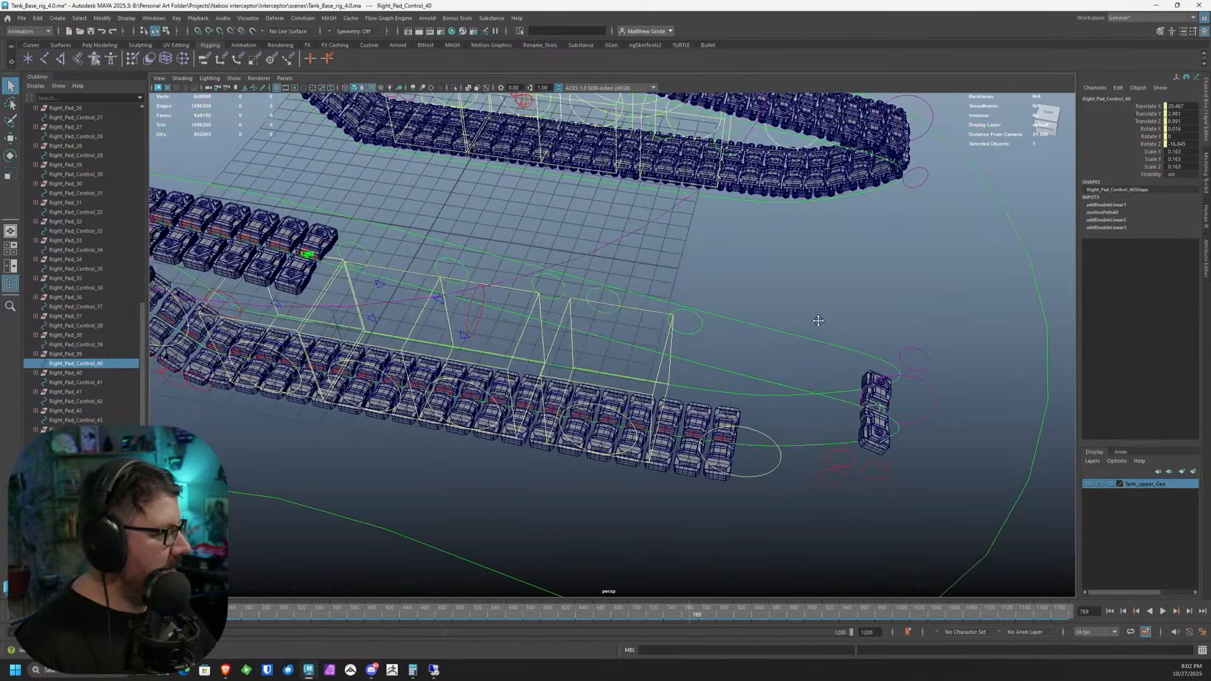
middle_click_drag(830, 323, 705, 287, "alt")
- Delete the keys on motionPath40's U Value and set it to 0
left_click(1110, 212)
right_click(1170, 220)
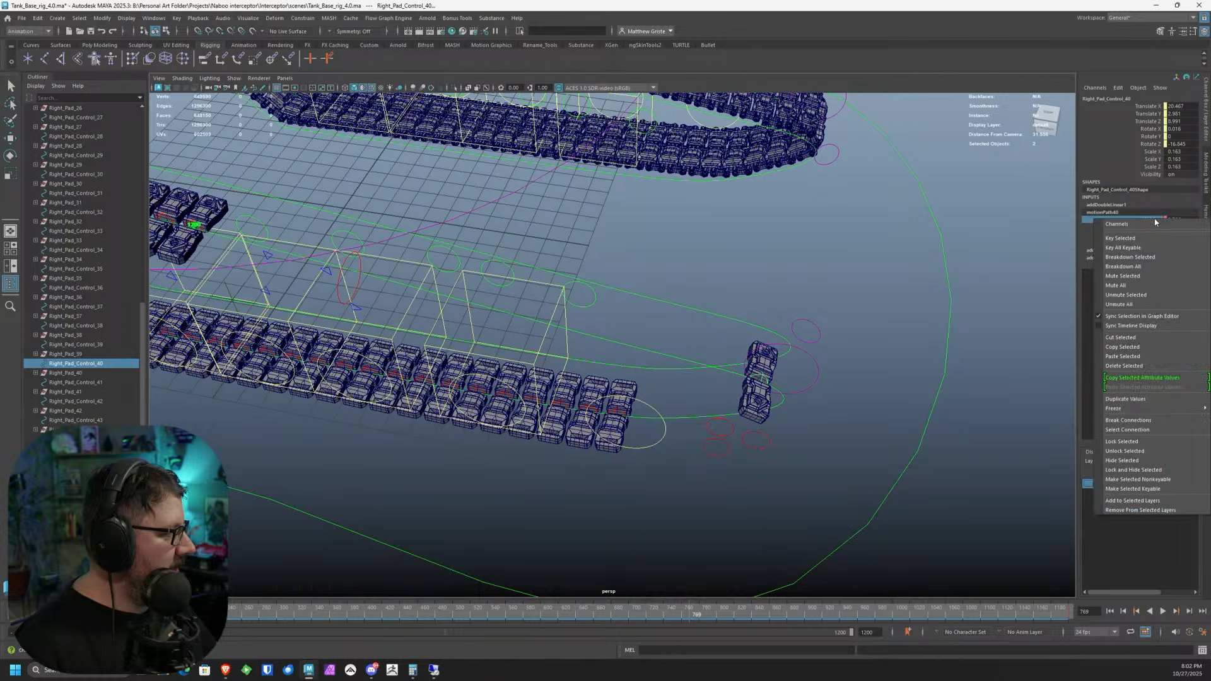
left_click(1138, 366)
left_click(1182, 220)
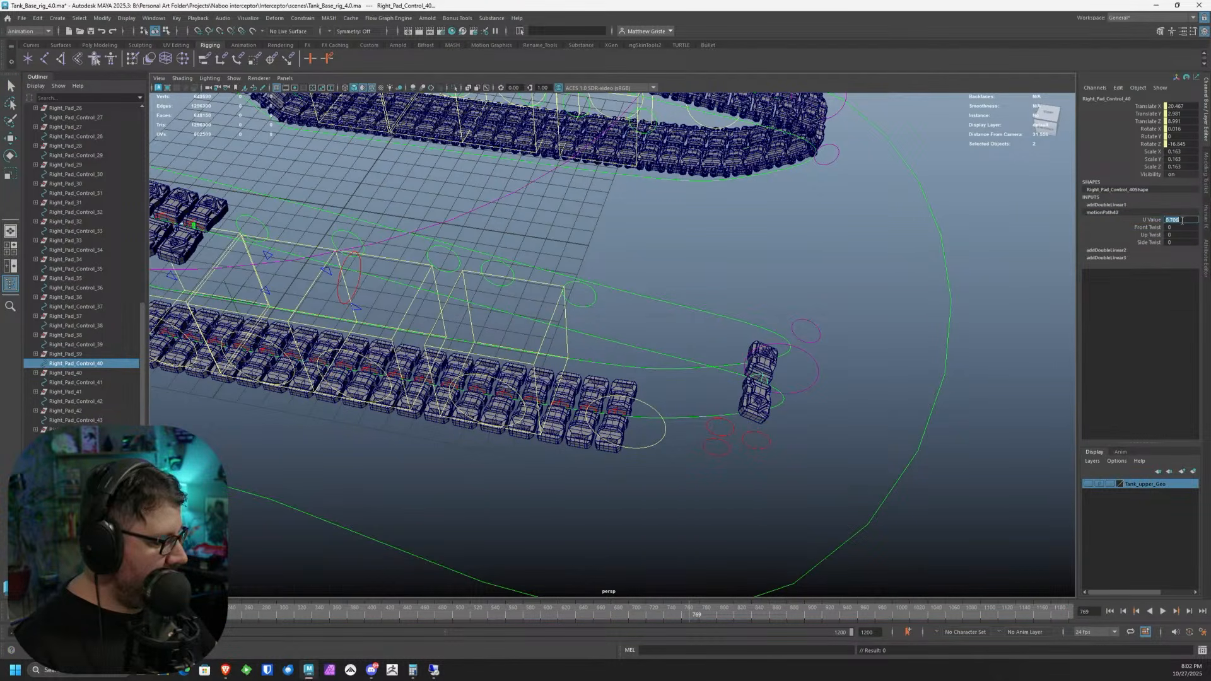
type("0")
key("Return")
- Remove the addDoubleLinear nodes between motionPath40 and Right_Pad_Control_40, wiring All Coordinates straight to the control's translate
middle_click_drag(246, 323, 668, 436, "alt")
right_click_drag(669, 435, 797, 508, "alt")
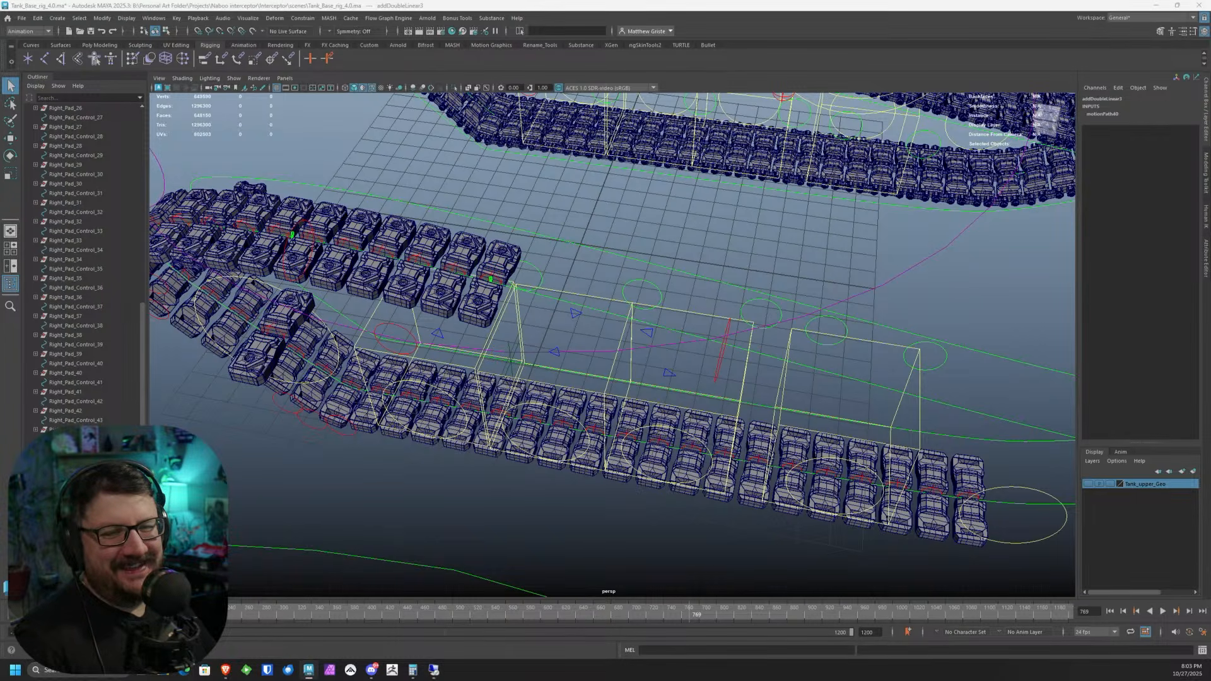
key("Delete")
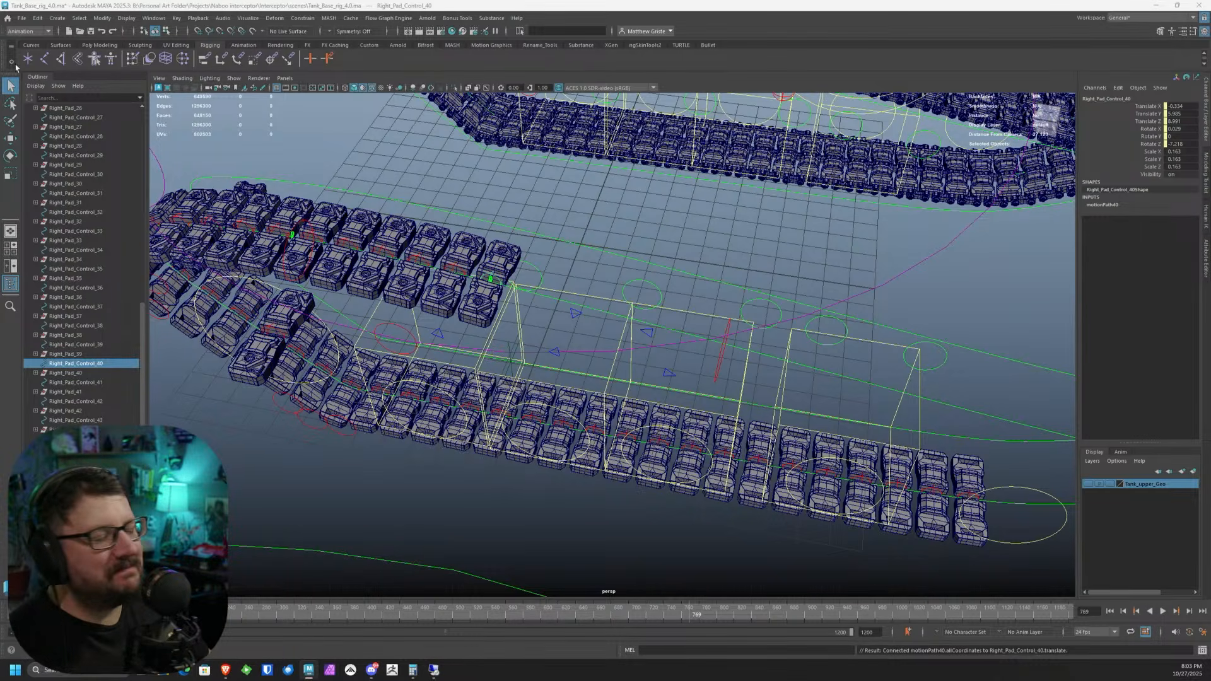
- Duplicate Right_Tread_Anim_39 and wire the copy between Right_Tread_Locate's Tread Cycle and motionPath40's U Value
scroll(911, 403, "down", 2)
middle_click_drag(912, 403, 882, 375, "alt")
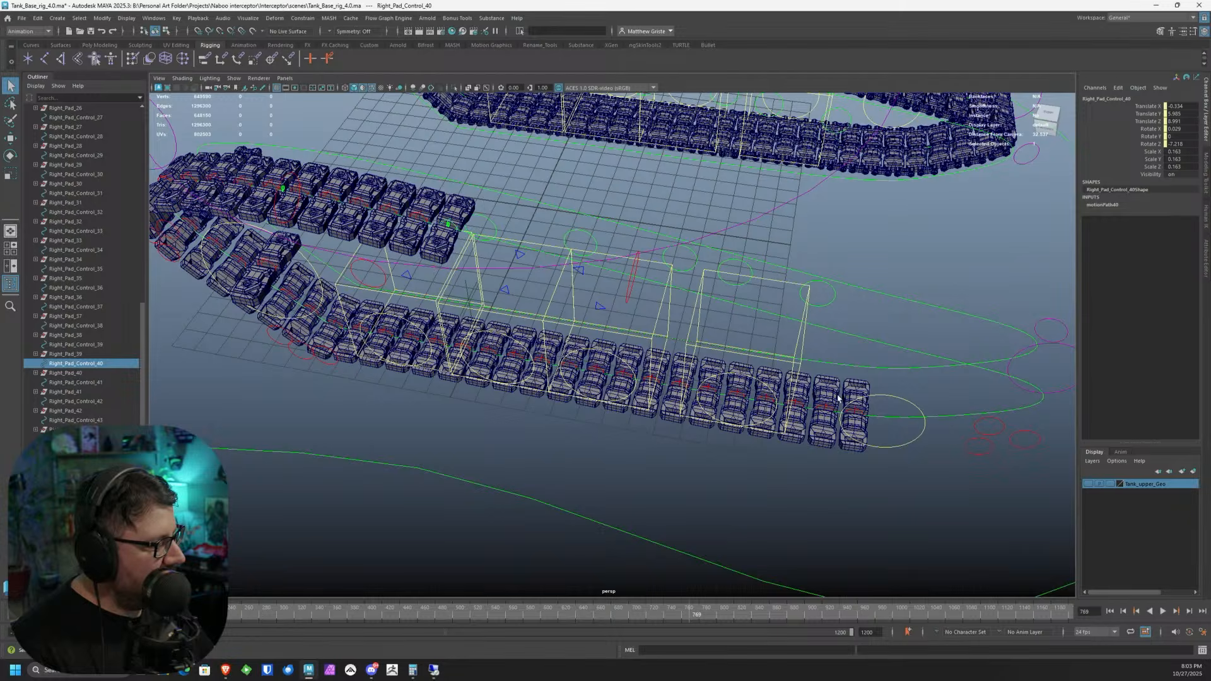
left_click(101, 344, "ctrl")
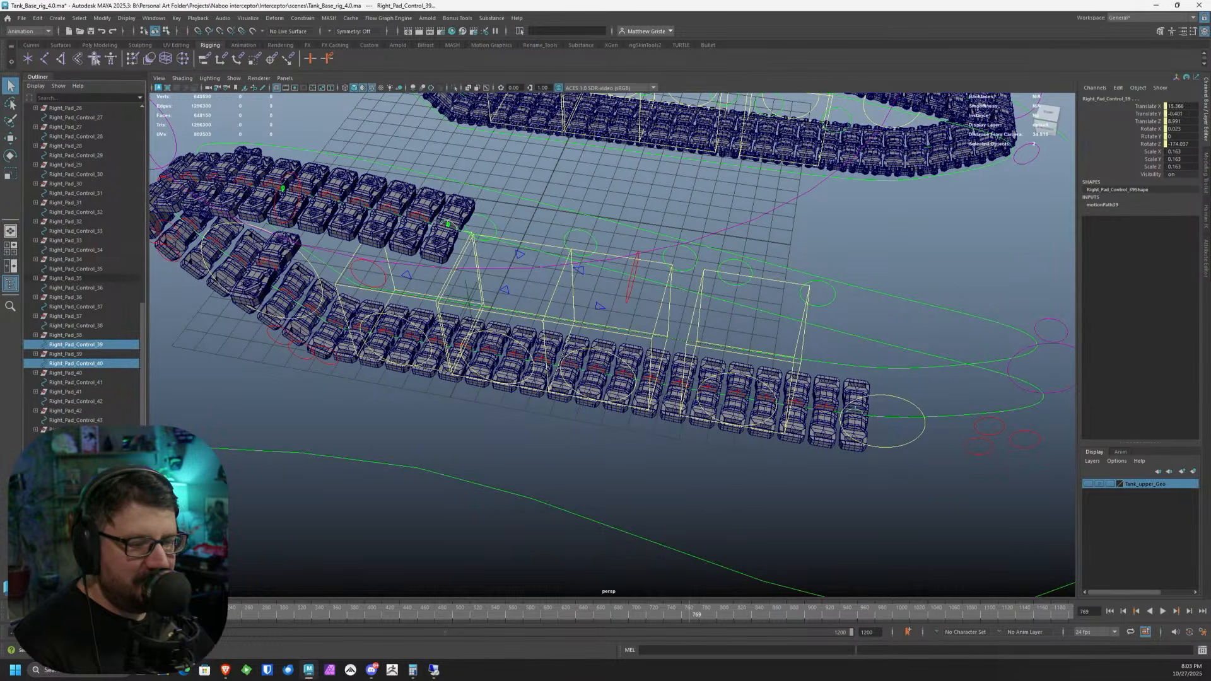
left_click(76, 363)
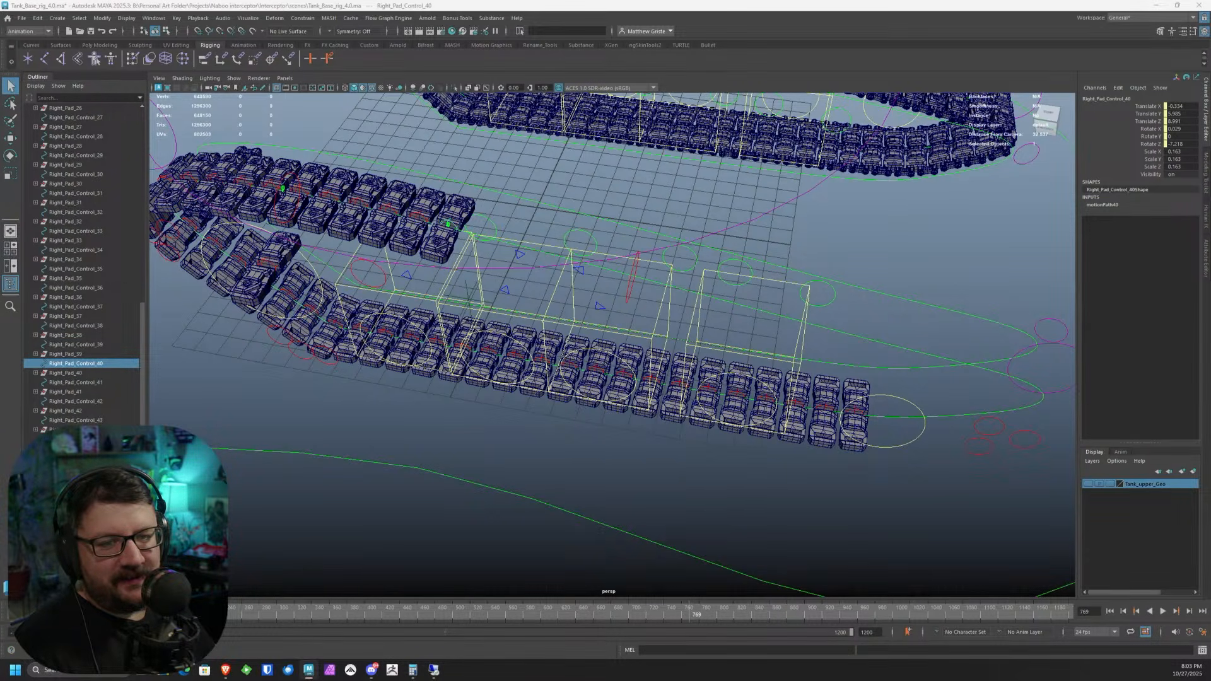
key("ctrl+d")
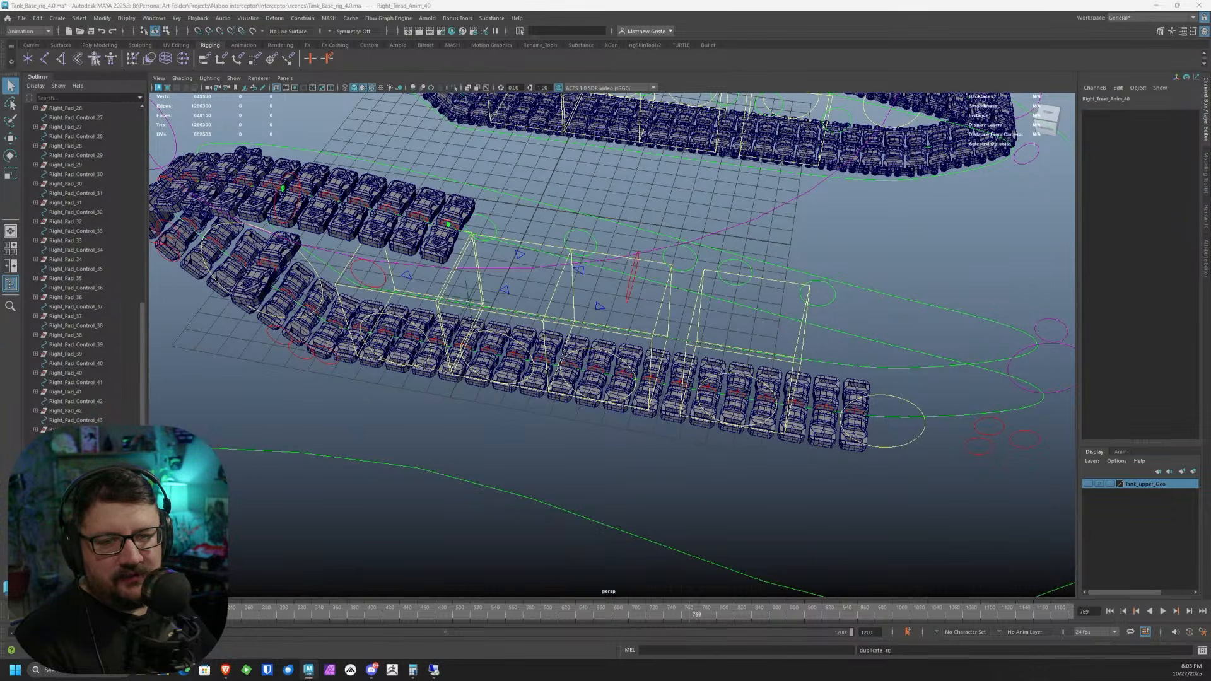
scroll(321, 352, "down", 18)
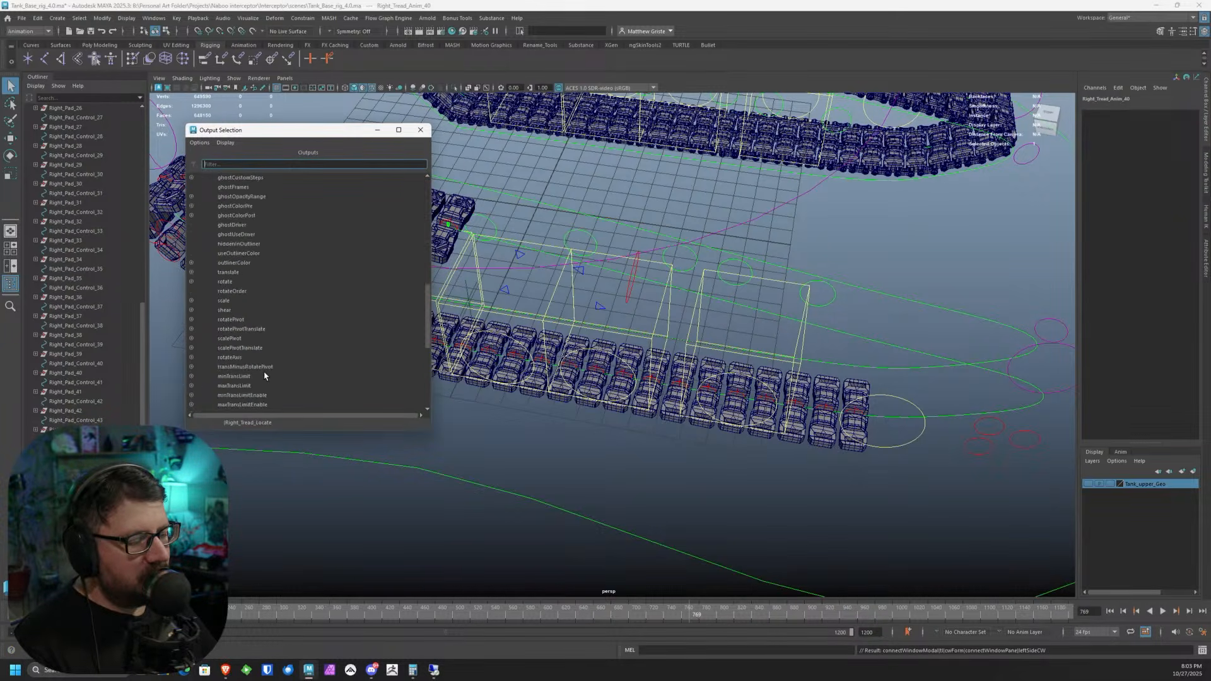
left_click(233, 405)
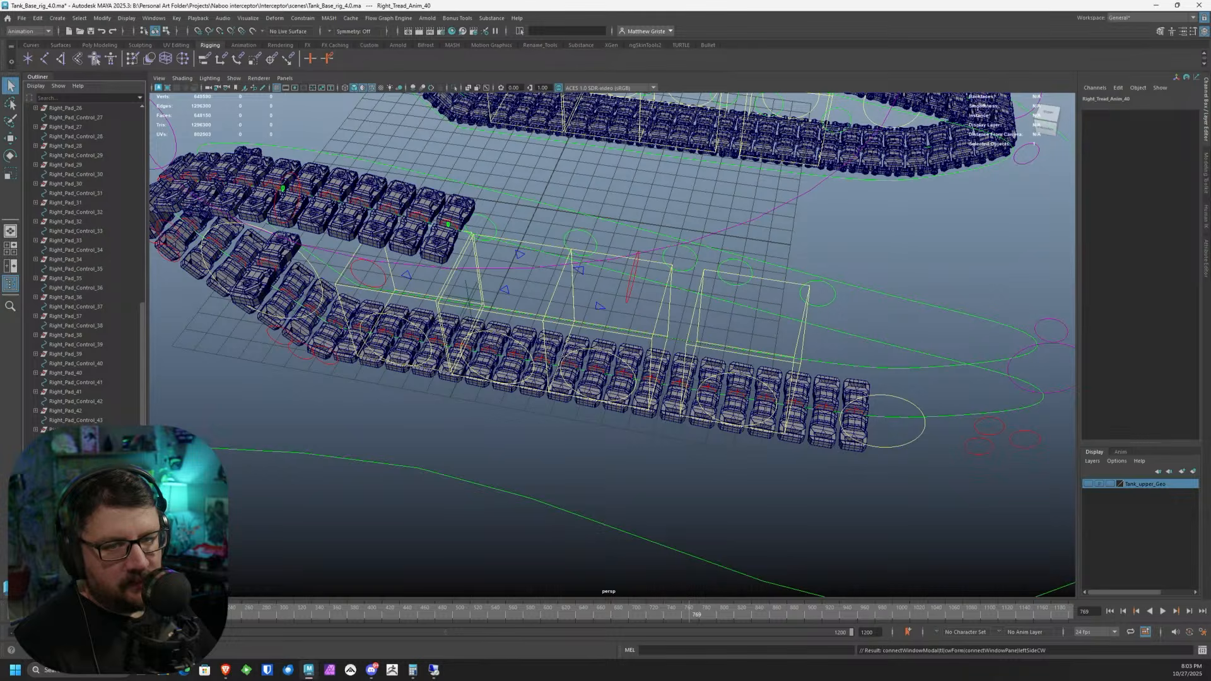
left_click(234, 283)
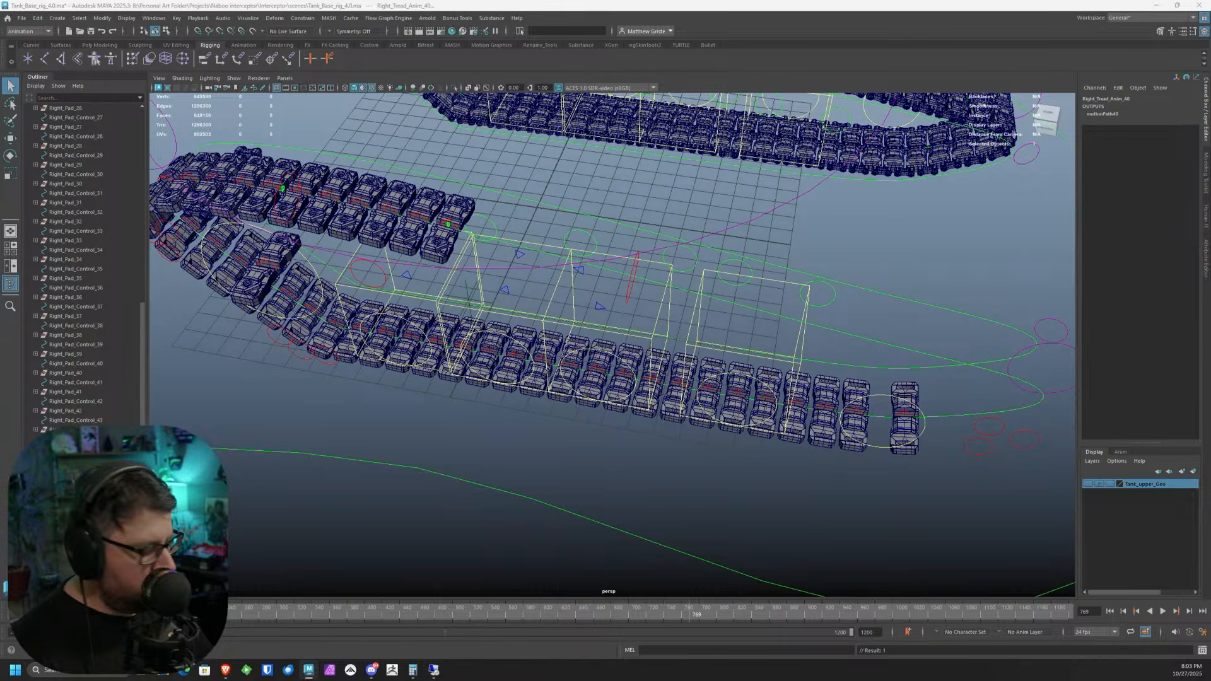
- Offset the cycle keys of Right_Tread_Anim_40 so pad 40 sits evenly beside pad 39, and check its spacing
key("Return")
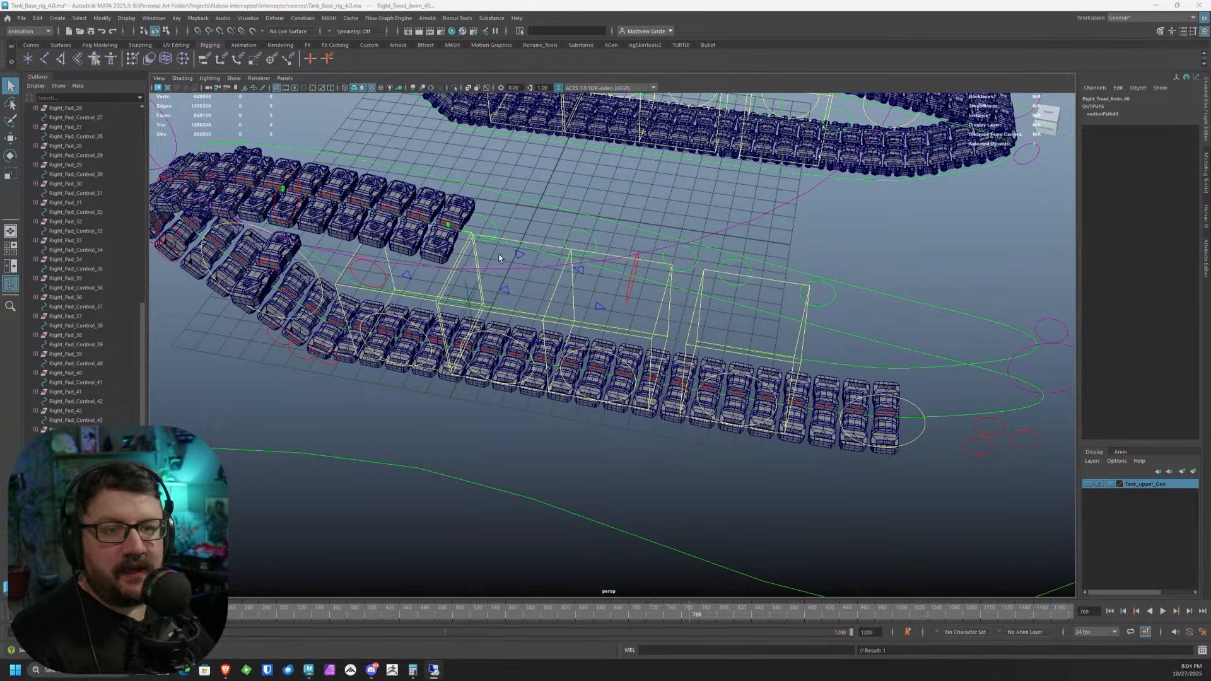
left_click_drag(707, 337, 821, 387, "alt")
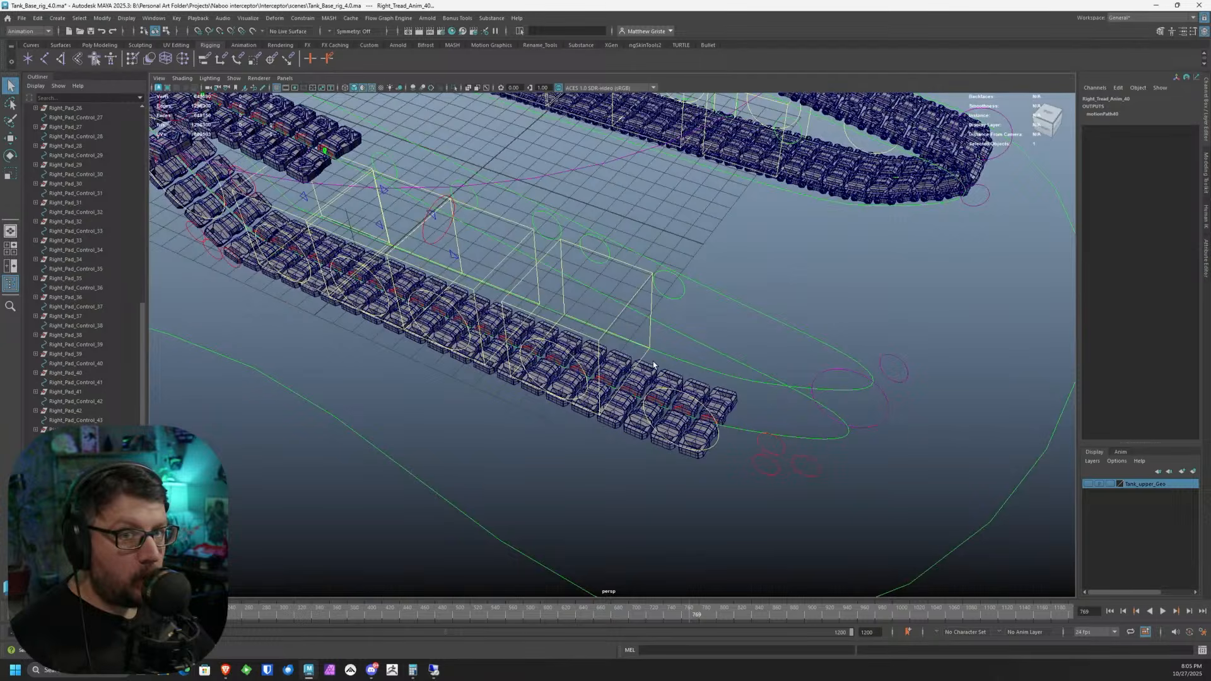
middle_click_drag(428, 302, 468, 305, "alt")
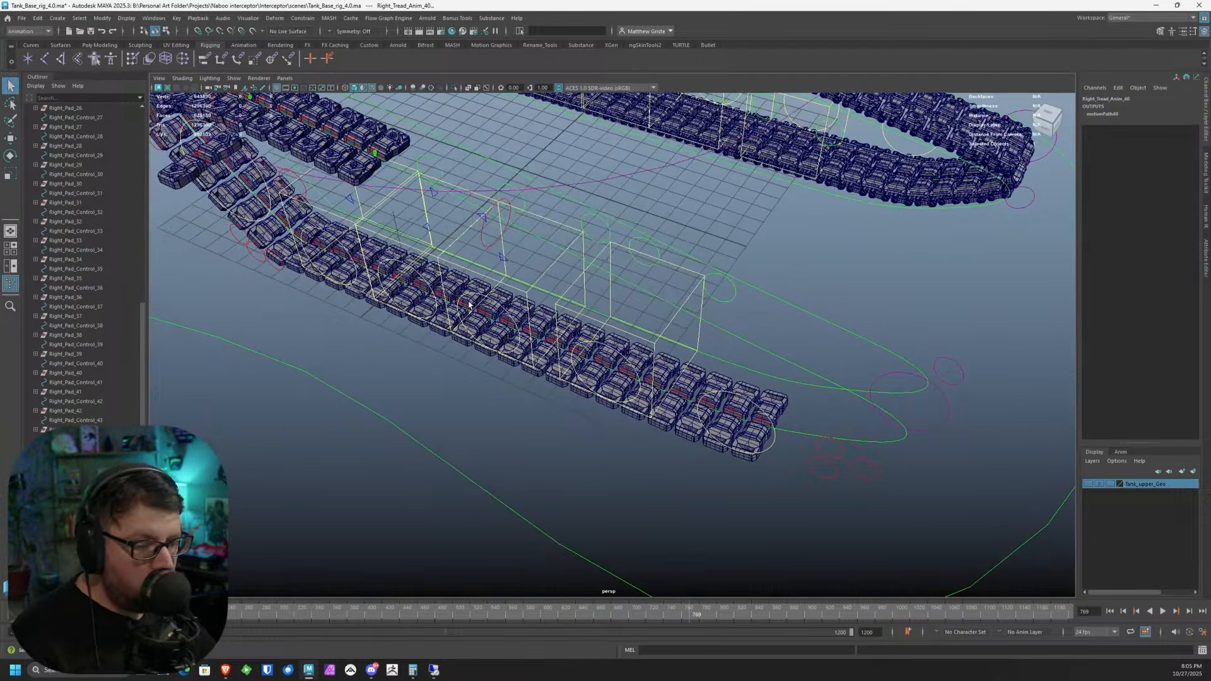
left_click(758, 420)
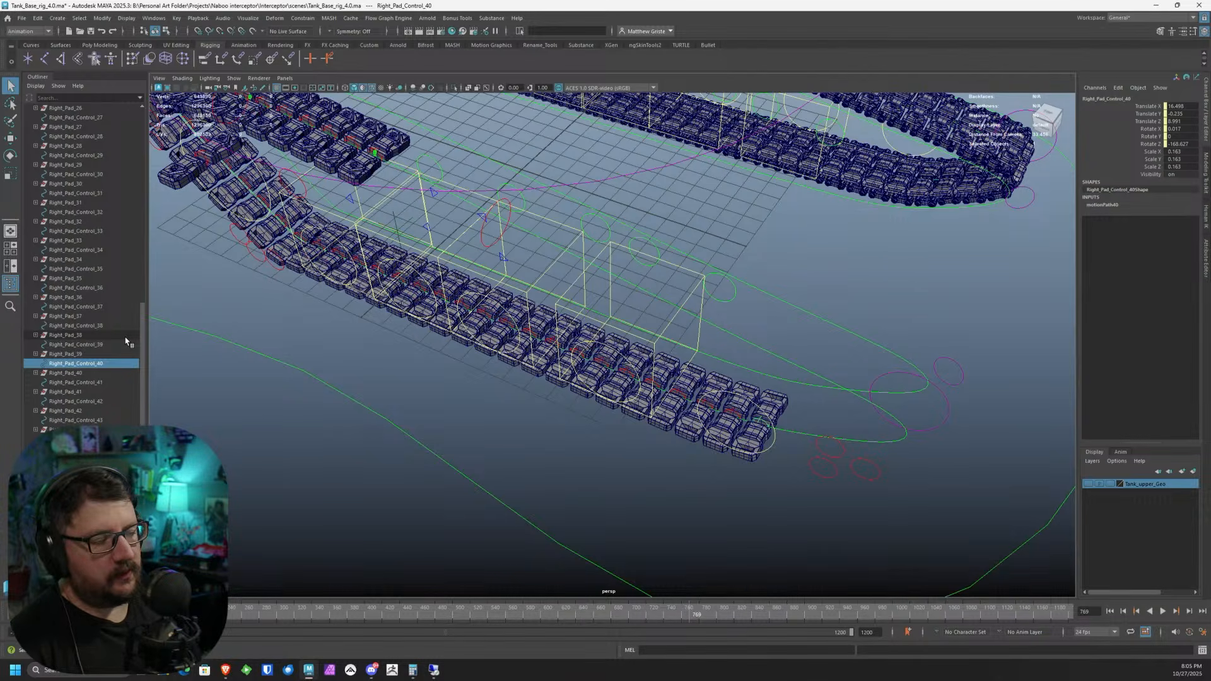
scroll(725, 357, "down", 3)
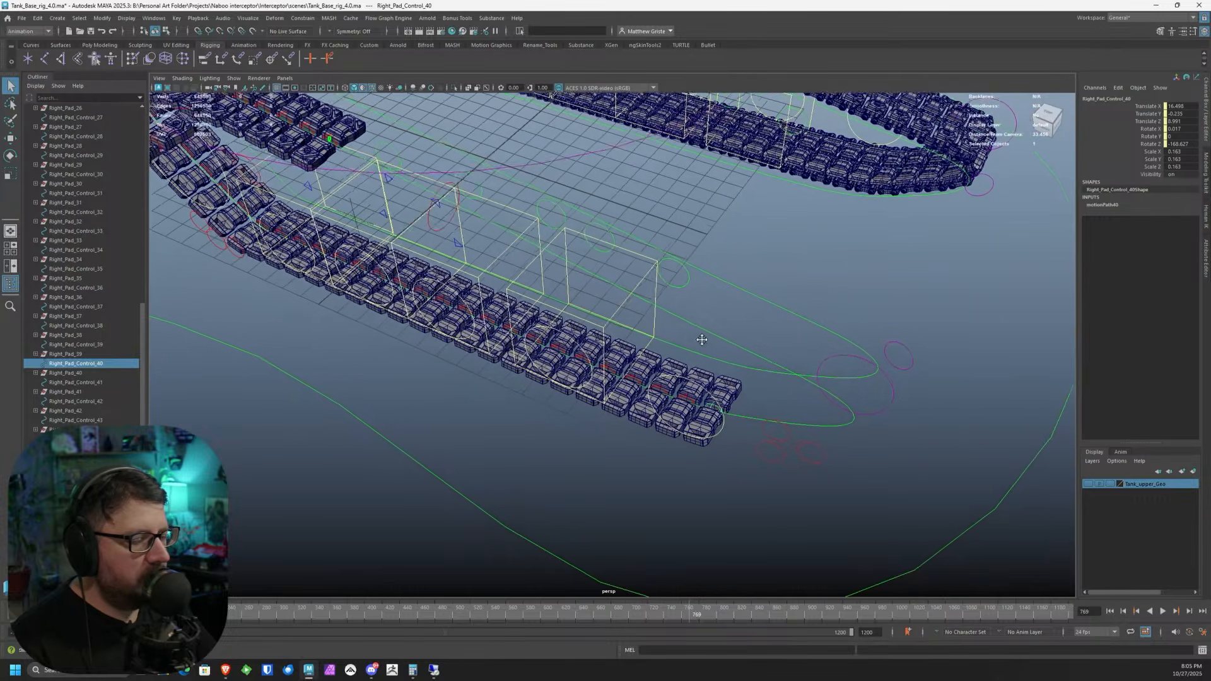
scroll(465, 342, "up", 3)
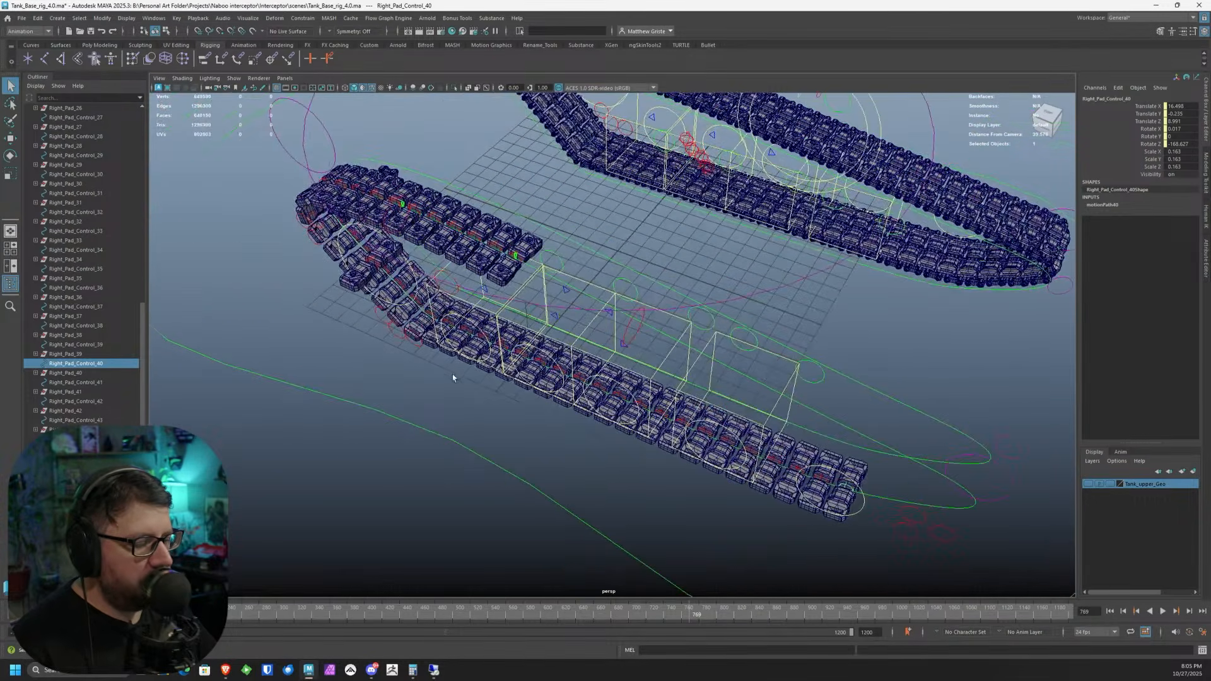
- Parent-constrain Right_Pad_41 to Right_Pad_Control_41, and select the control
left_click(108, 382)
scroll(508, 347, "up", 3)
scroll(508, 347, "up", 2)
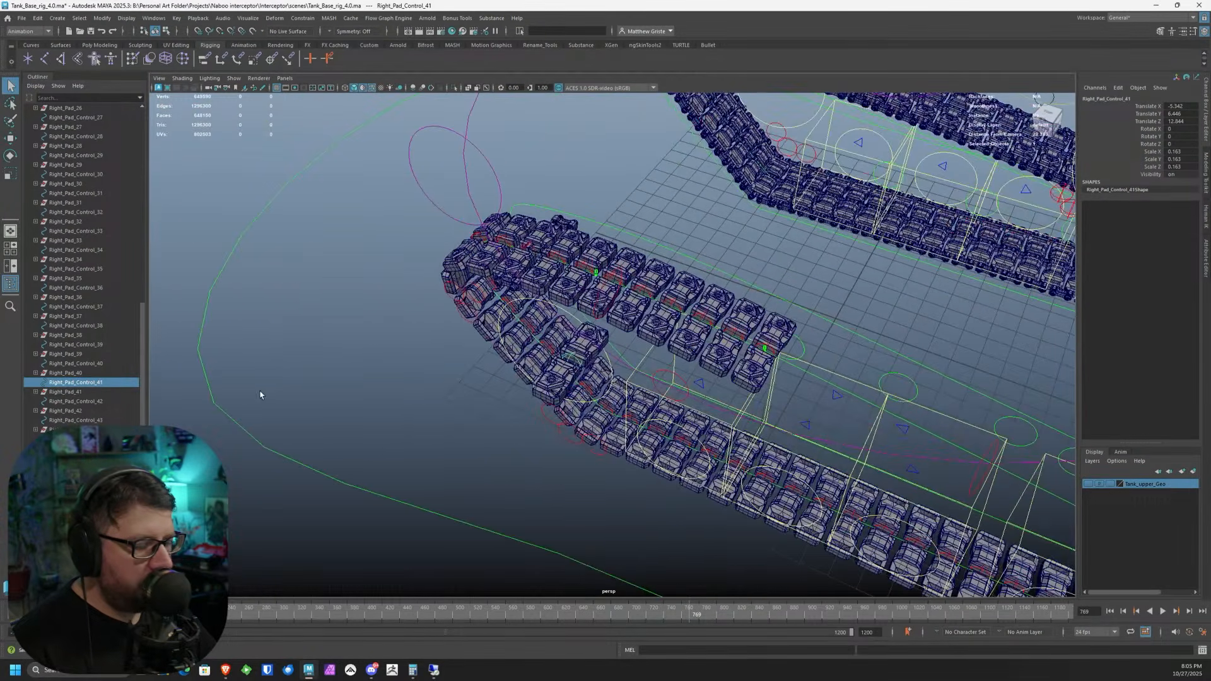
scroll(104, 393, "up", 3)
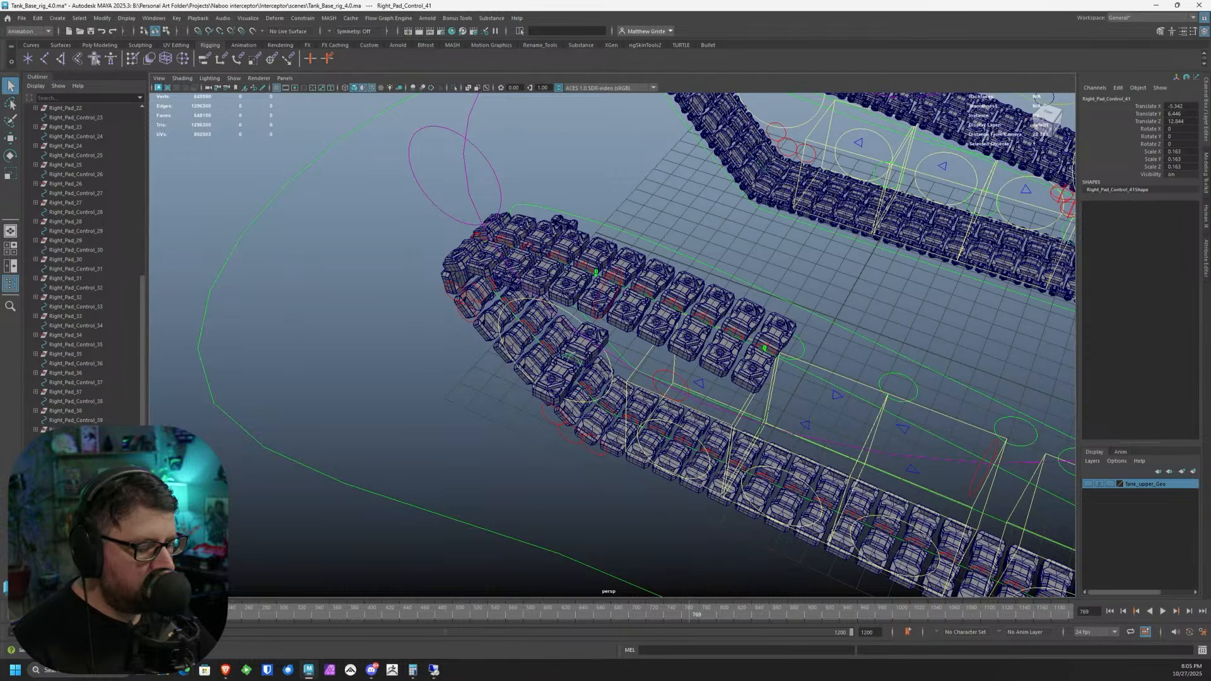
left_click(95, 467, "ctrl")
left_click_drag(505, 303, 406, 291, "alt")
middle_click_drag(406, 292, 510, 327, "alt")
scroll(511, 327, "up", 5)
left_click_drag(510, 328, 504, 328, "alt")
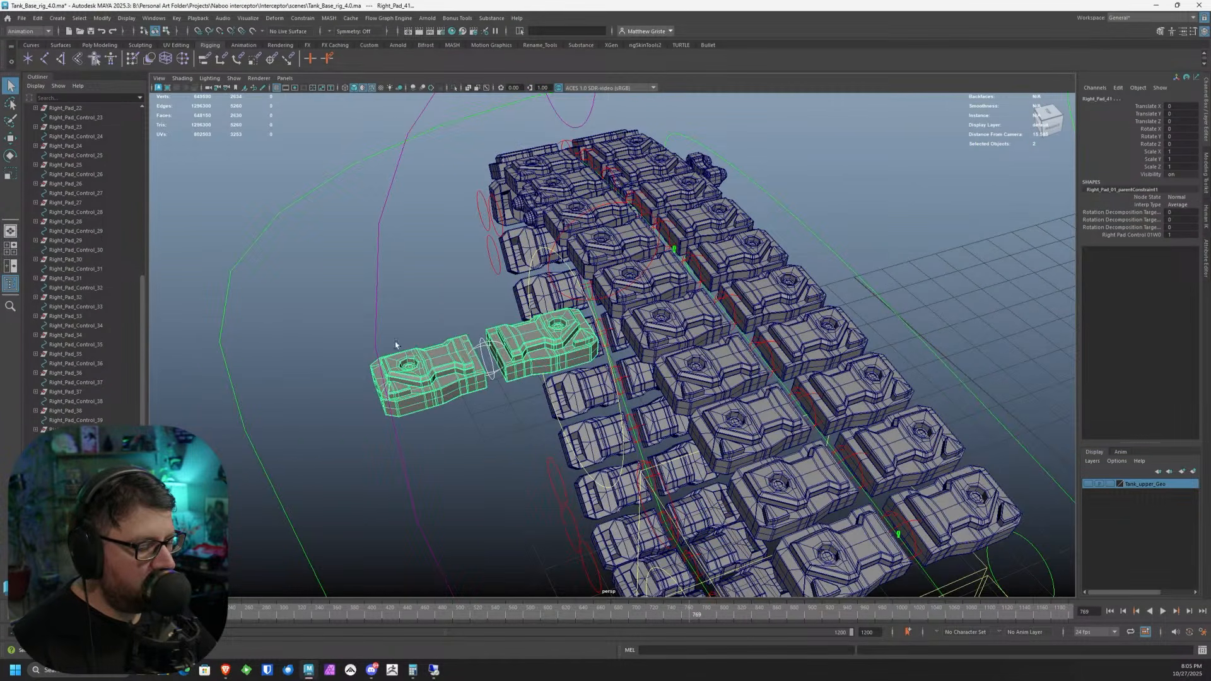
left_click(203, 59)
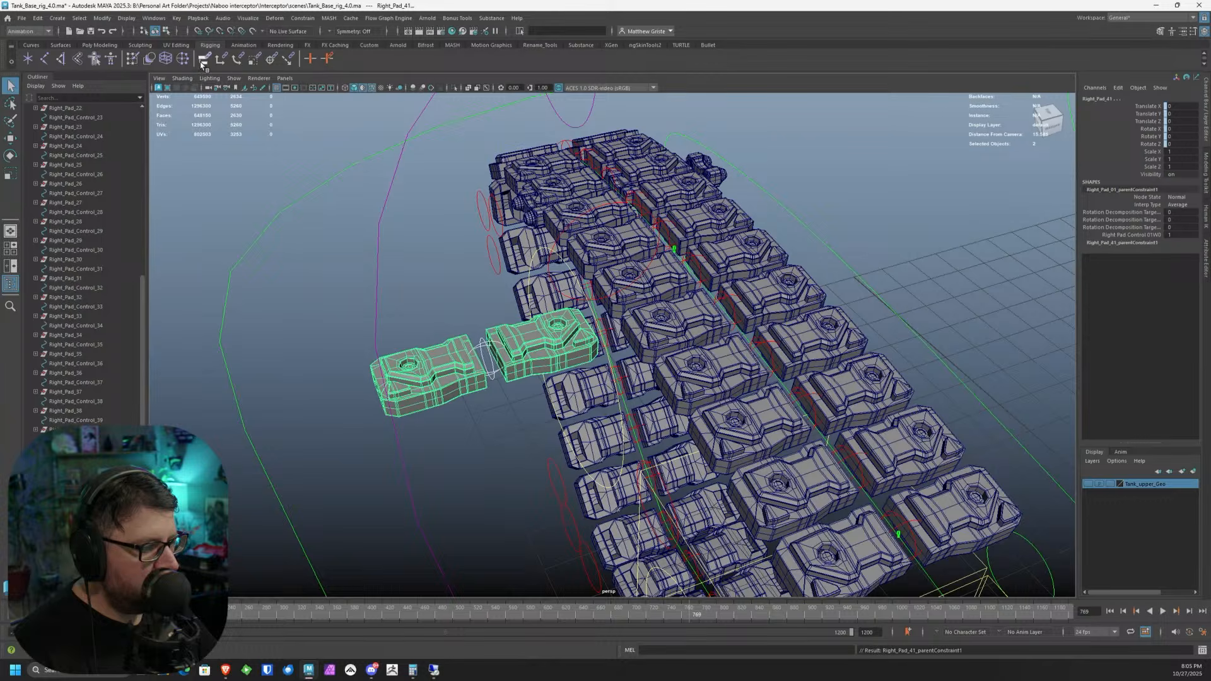
left_click(486, 357)
scroll(628, 459, "down", 7)
middle_click_drag(628, 460, 519, 378, "alt")
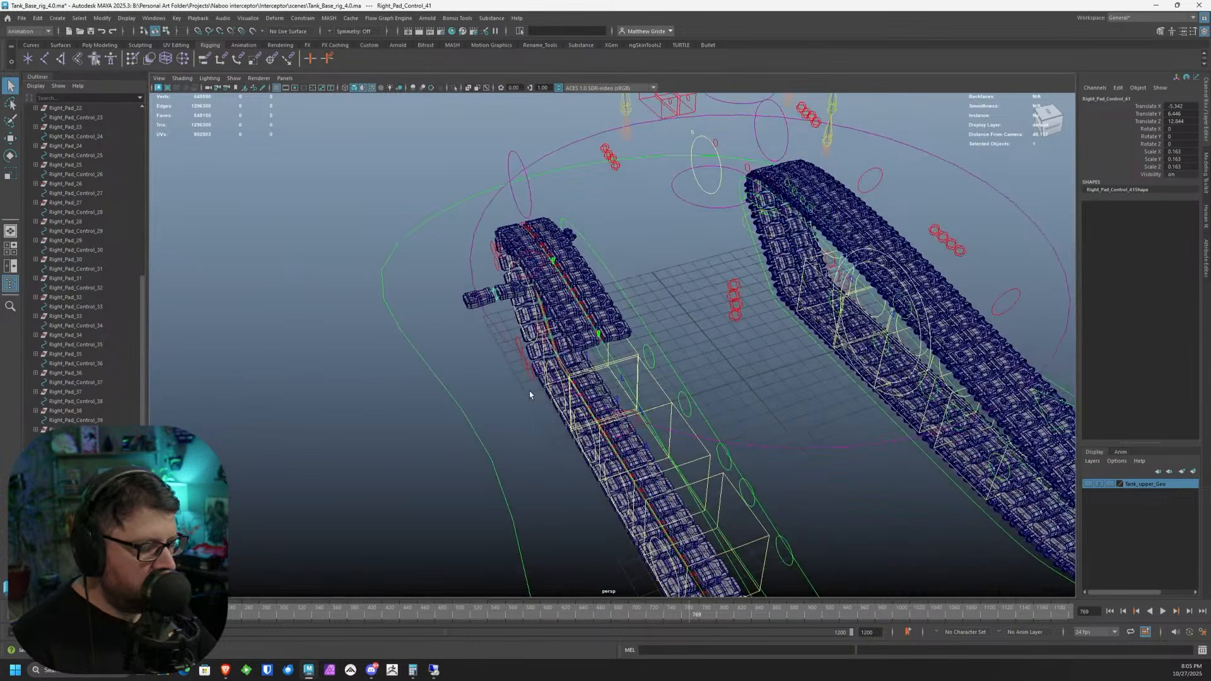
- Test the constraint by moving Right_Pad_Control_41, and undo the move
key("w")
left_click_drag(508, 318, 526, 337)
key("ctrl+z")
- Attach Right_Pad_Control_41 to the Right_Tread_Control2 curve as a motion path
middle_click_drag(512, 534, 381, 339, "alt")
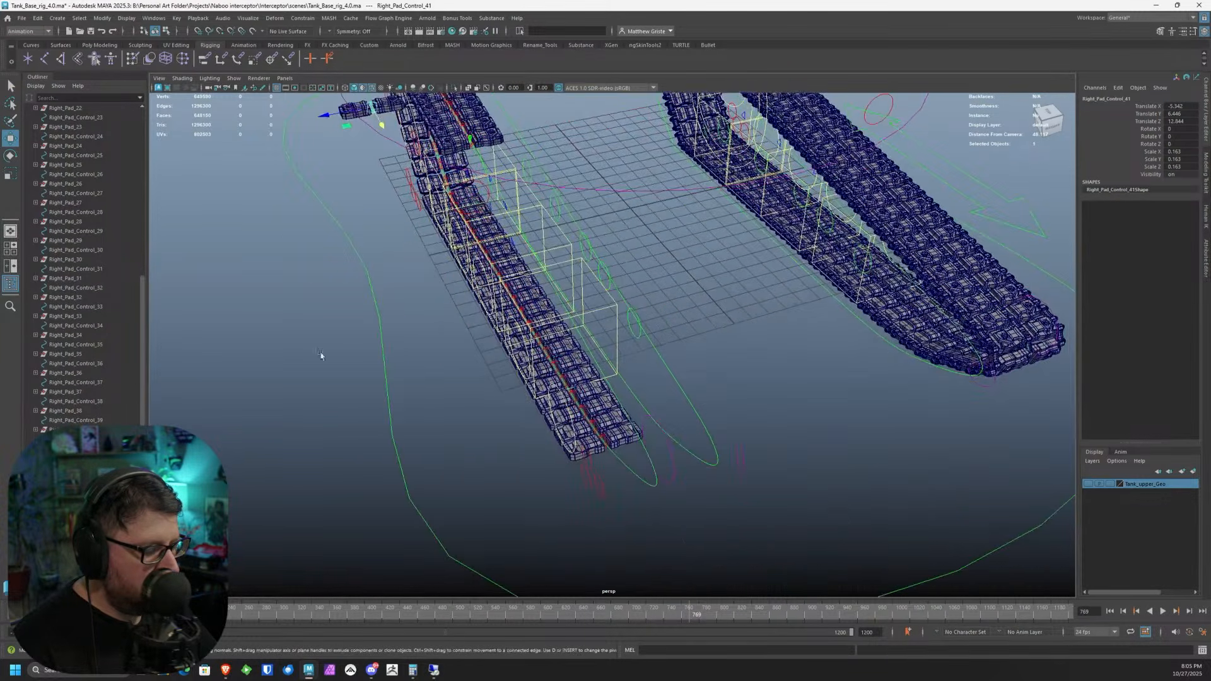
left_click(601, 443)
left_click_drag(265, 302, 287, 303, "alt")
key("ctrl+z")
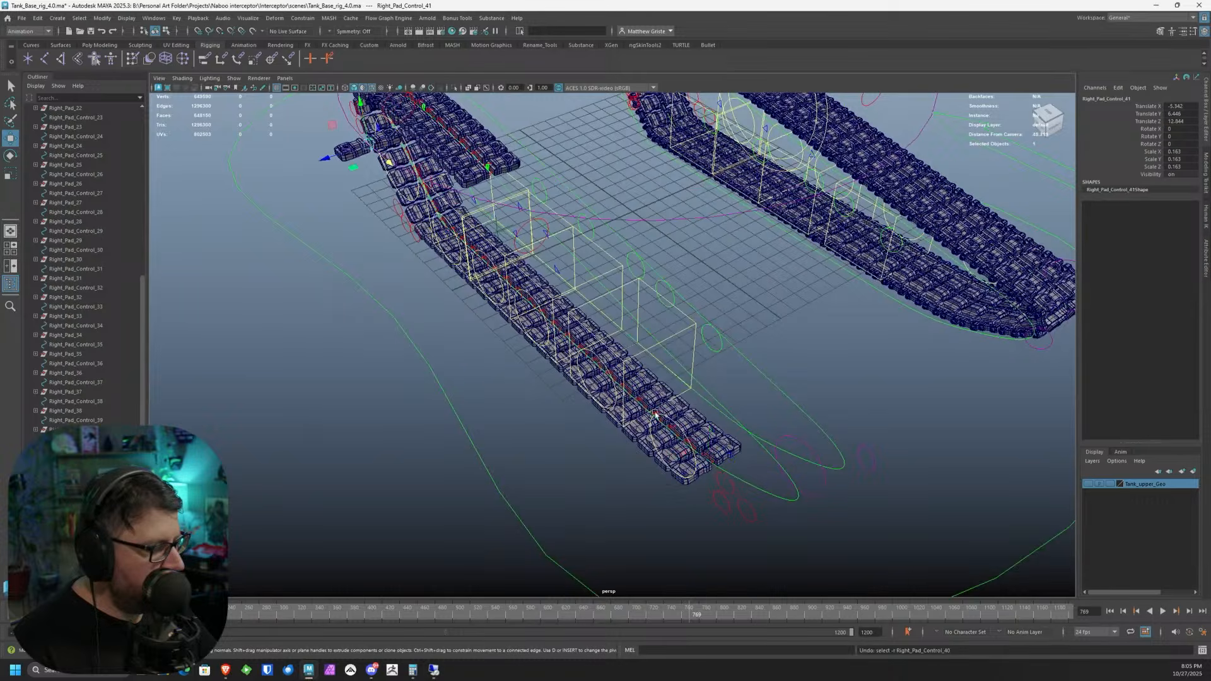
left_click(772, 484, "shift")
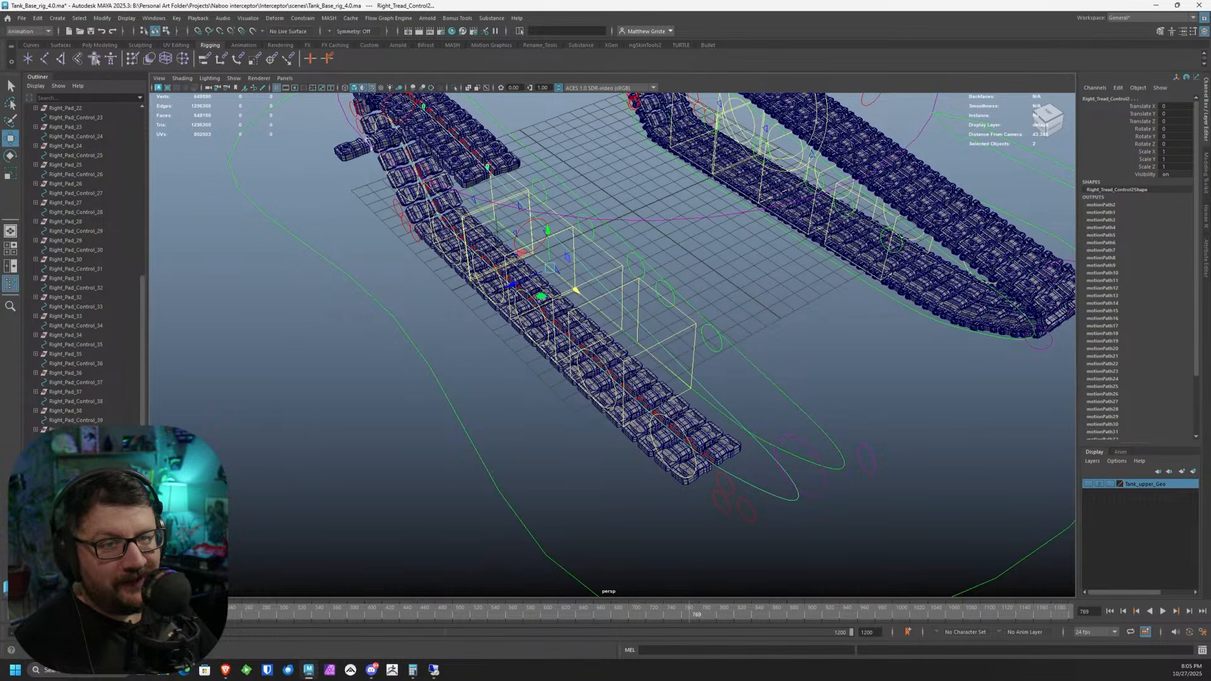
key("g")
- Delete the keys on motionPath41's U Value and set it to 0
left_click(1099, 213)
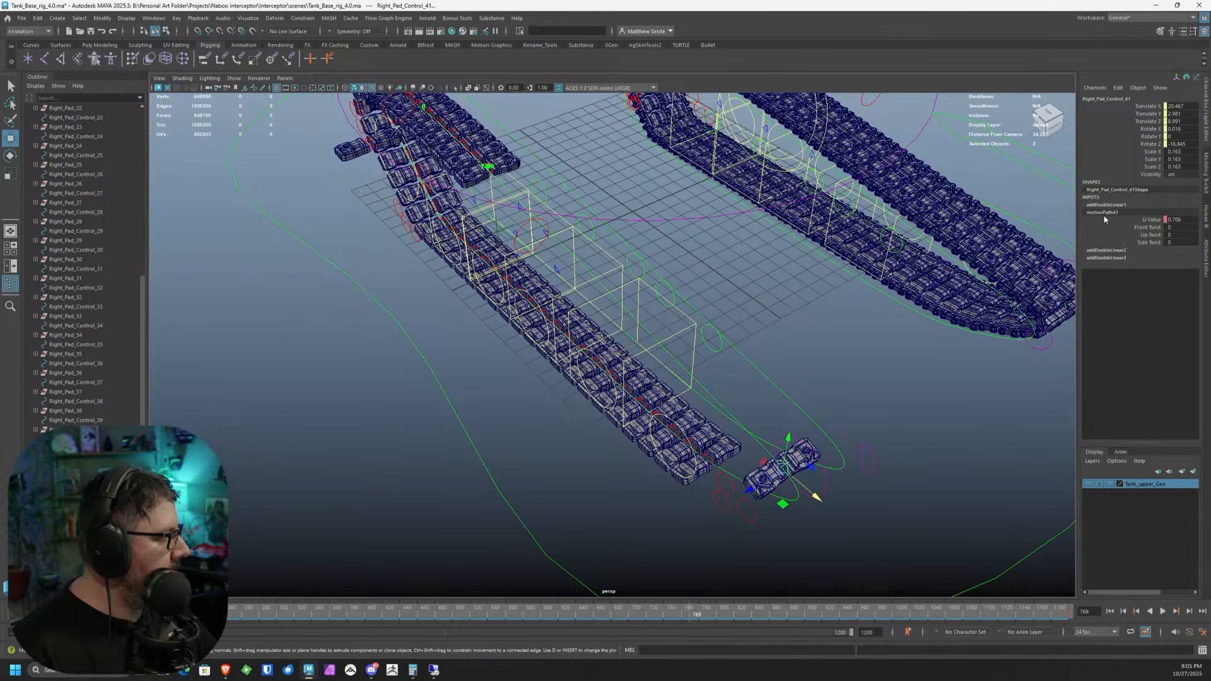
left_click(1100, 219)
right_click(1102, 219)
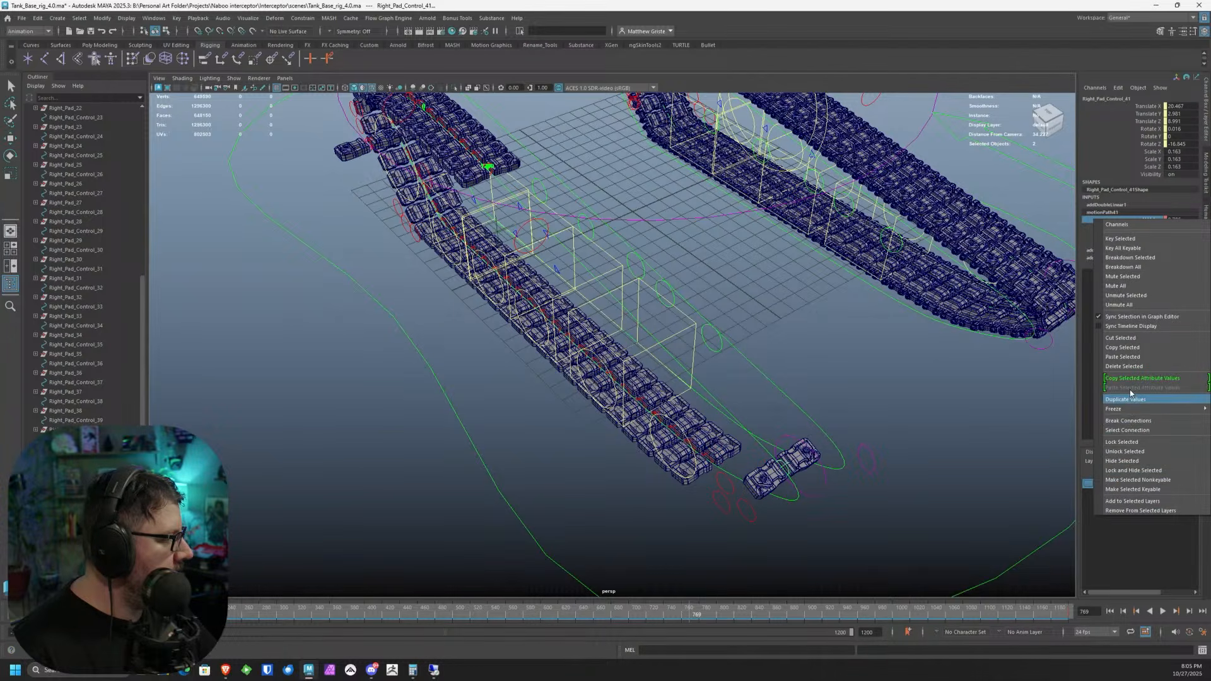
left_click(1123, 366)
double_click(1177, 220)
type("0")
key("Return")
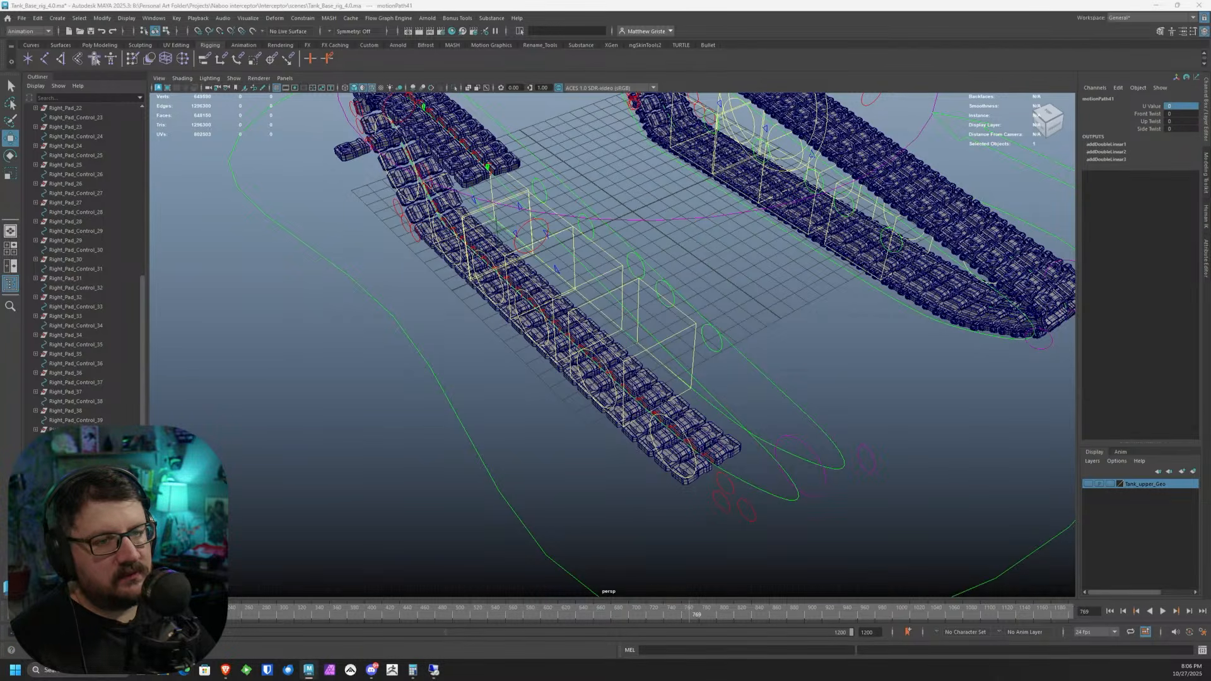
- Remove the addDoubleLinear nodes between motionPath41 and Right_Pad_Control_41, wiring All Coordinates straight to the control's translate
key("Delete")
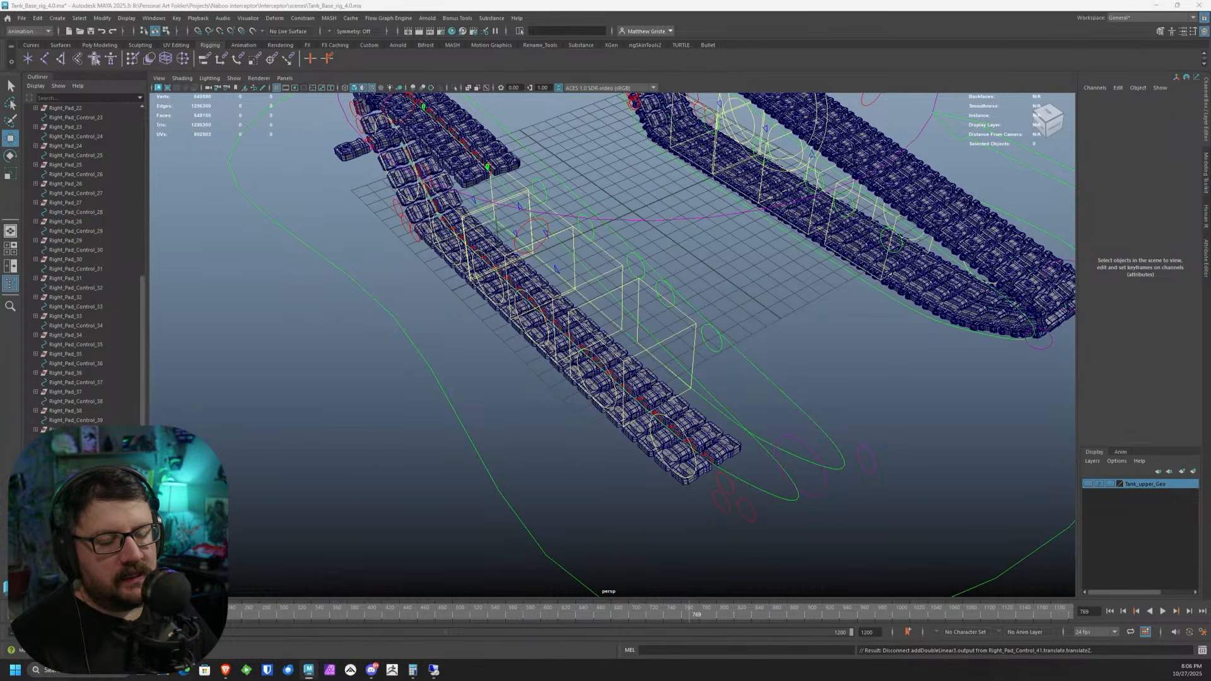
key("ctrl+z")
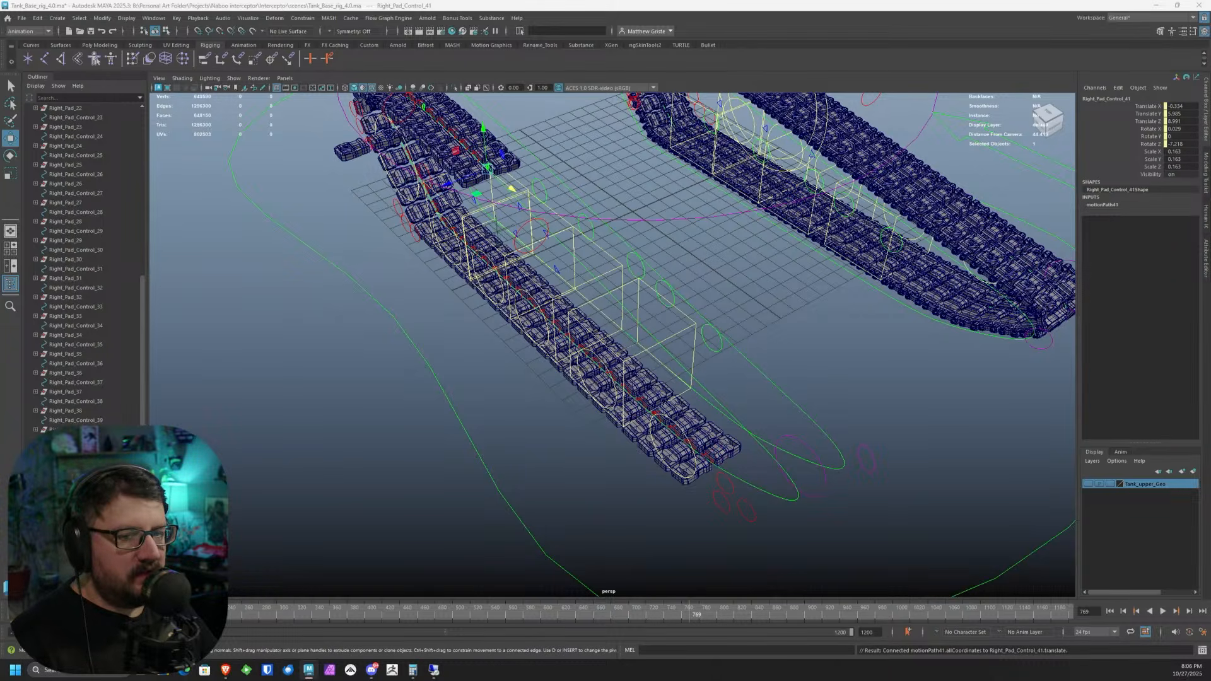
- Duplicate the Right_Tread_Anim_40 animation curve to provide the cycle animation for pad 41
key("ctrl+z")
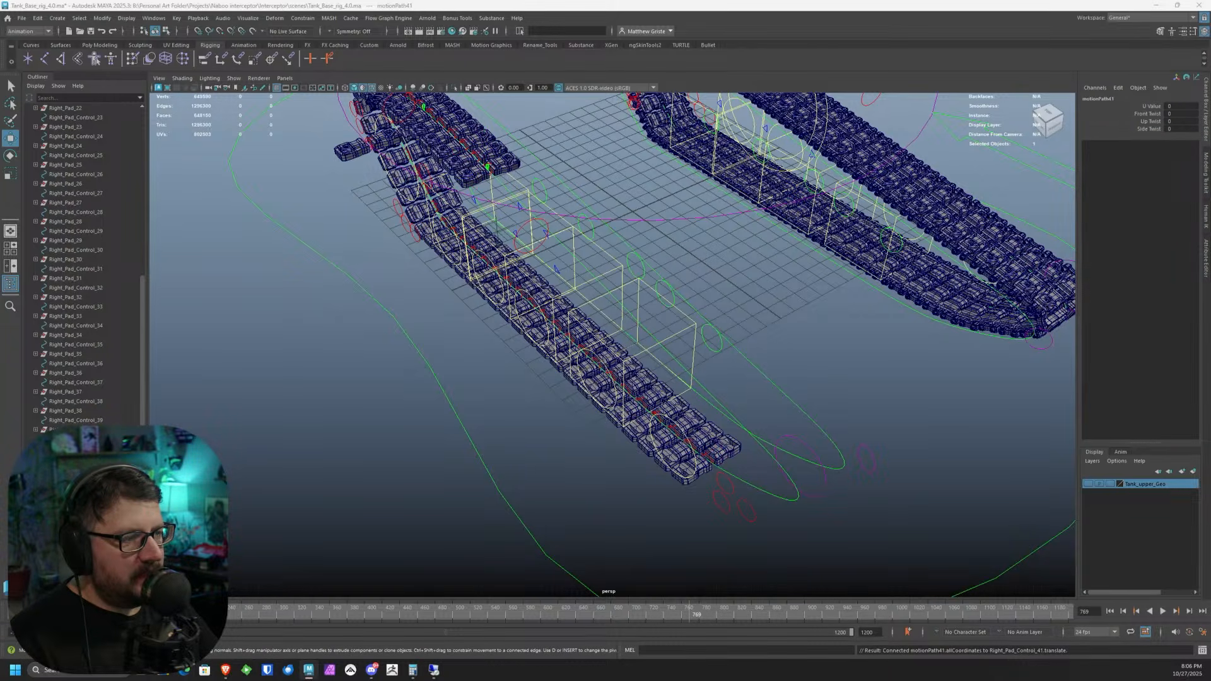
key("ctrl+z")
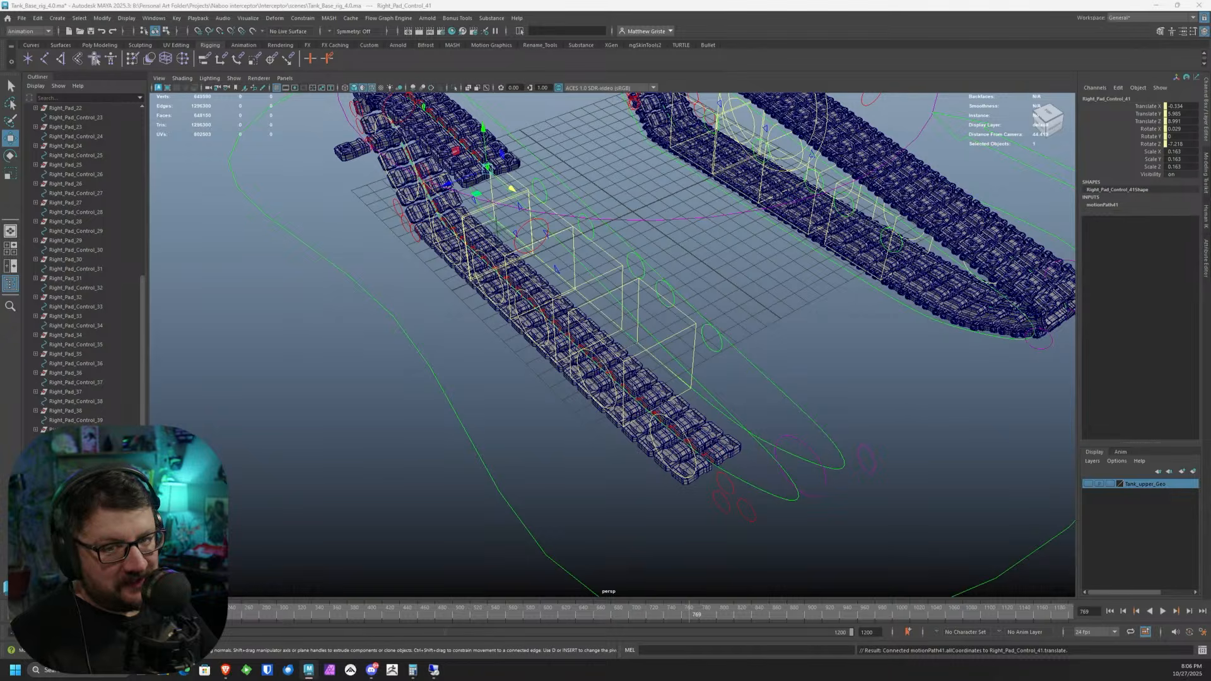
key("ctrl+z")
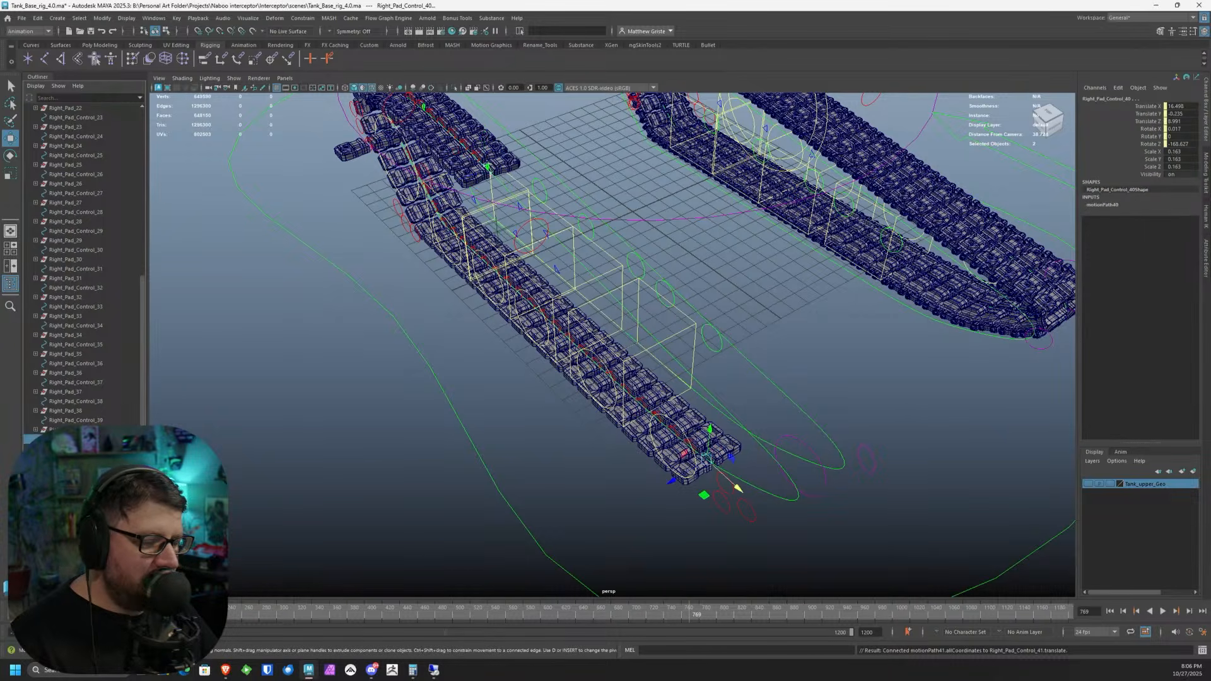
key("ctrl+z")
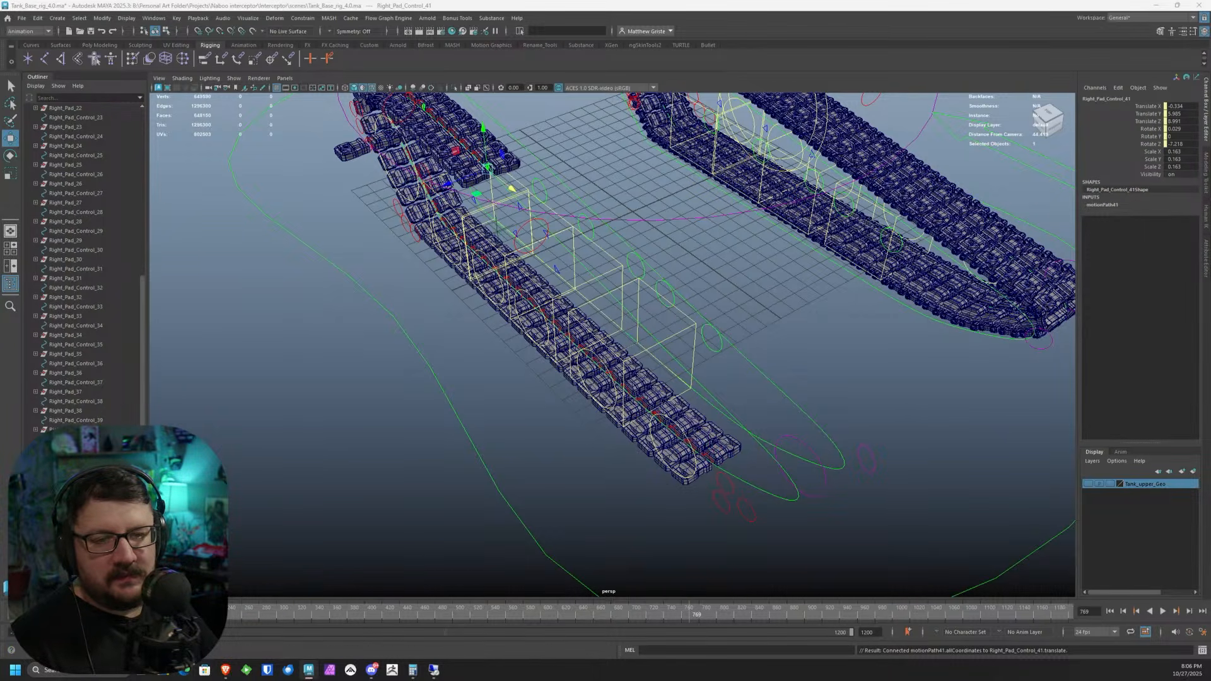
key("ctrl+z")
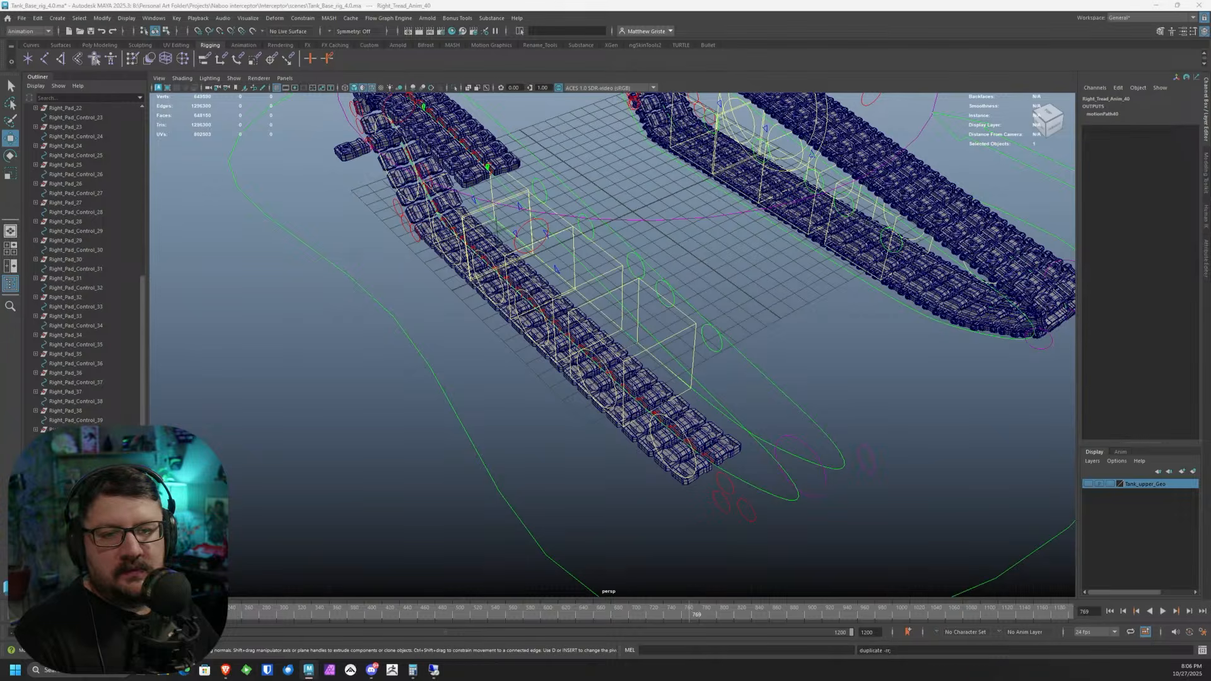
key("ctrl+z")
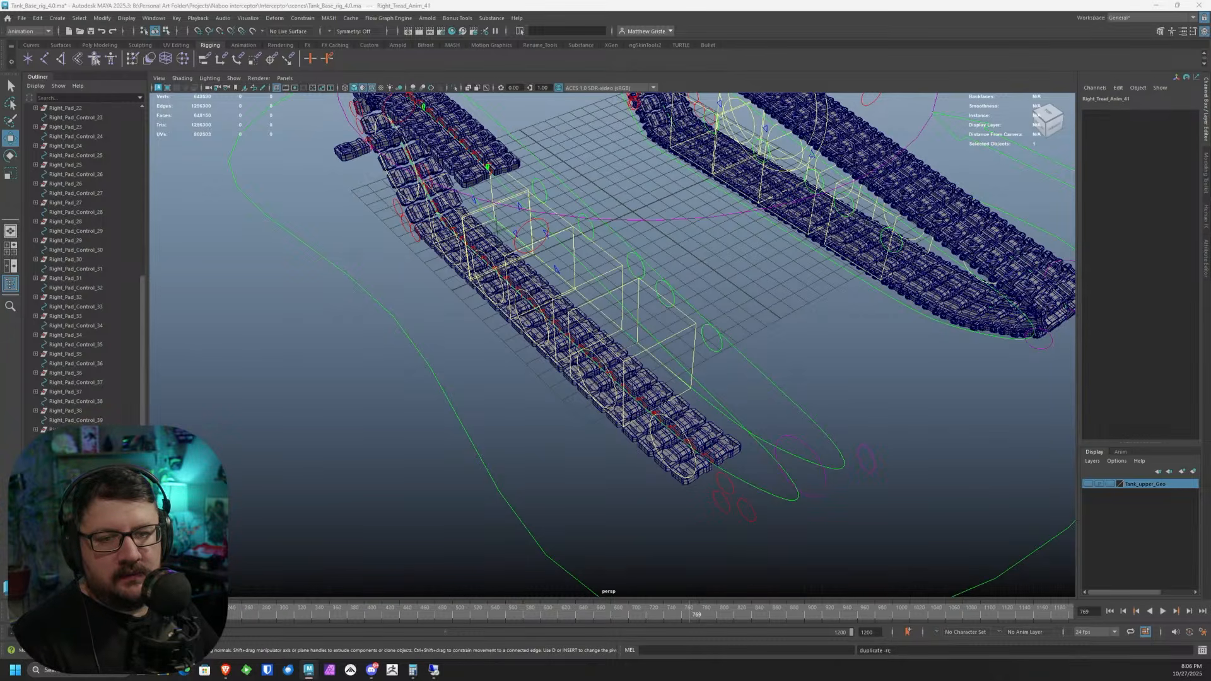
- Connect the output of Right_Tread_Anim_41 to the U Value of motionPath41
scroll(301, 351, "down", 20)
left_click(238, 405)
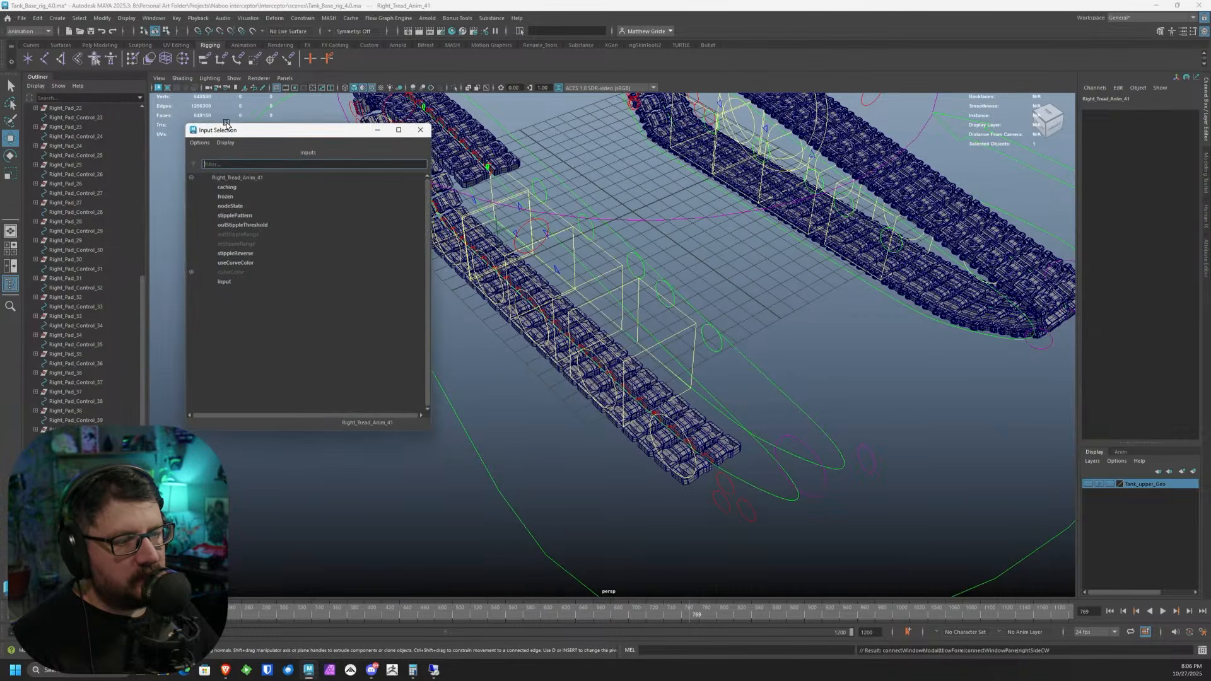
left_click(254, 281)
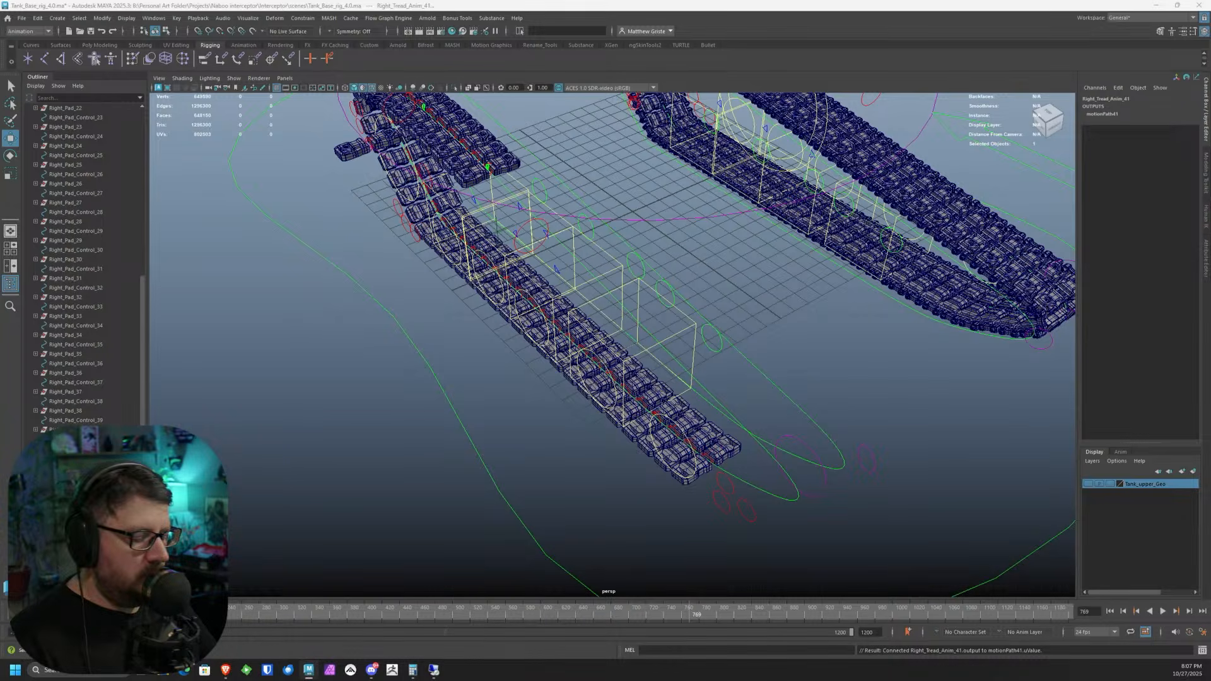
- Offset the Right_Tread_Anim_41 keys so that pad 41 sits evenly spaced beside pad 40, and check the spacing along the tread
key("Return")
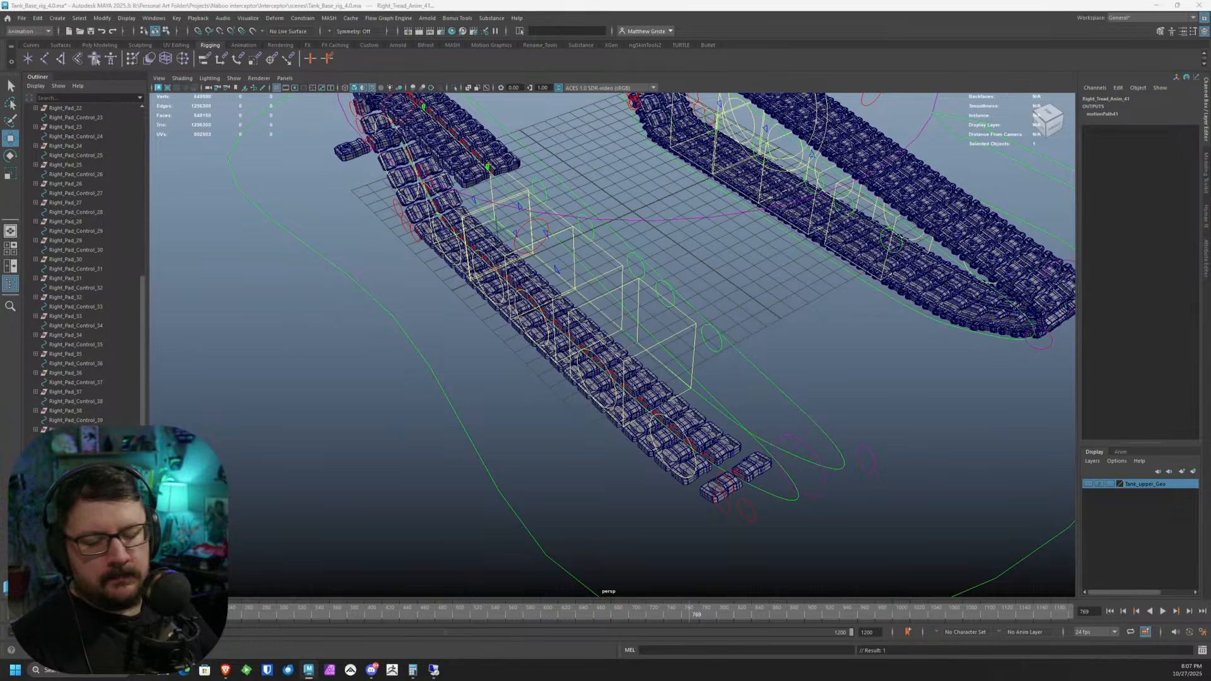
key("Return")
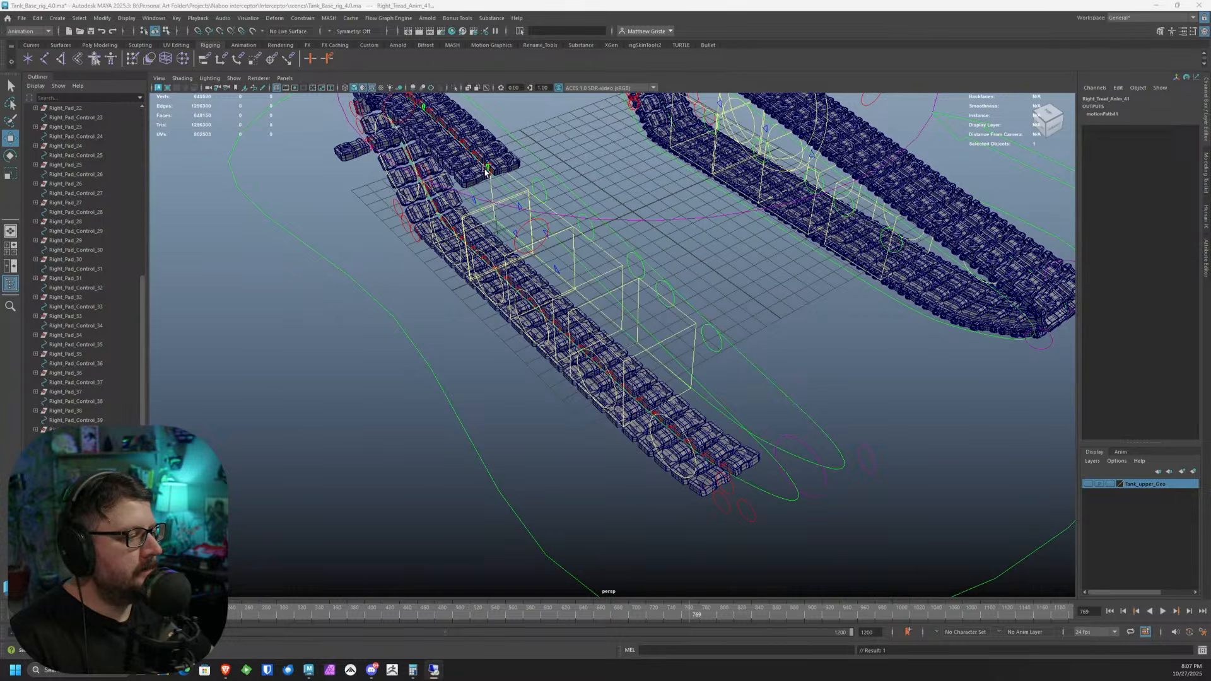
scroll(484, 169, "up", 3)
left_click_drag(440, 203, 559, 166, "alt")
middle_click_drag(558, 166, 530, 261, "alt")
middle_click_drag(656, 298, 494, 236, "alt")
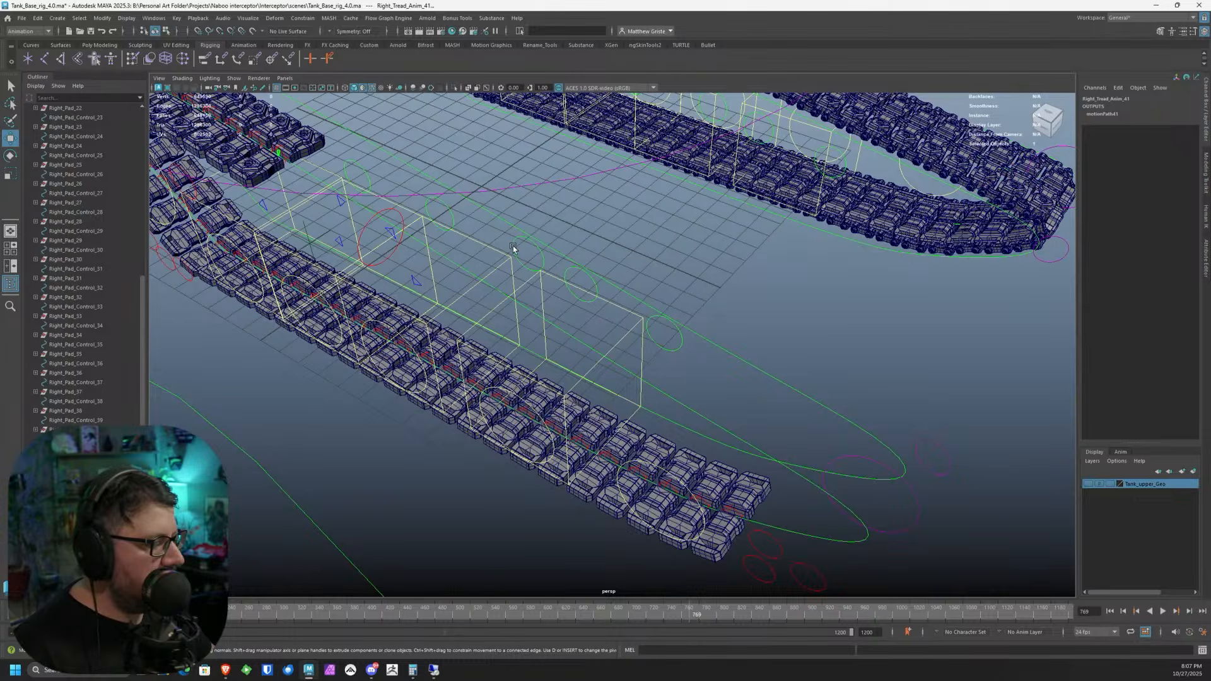
scroll(508, 243, "down", 2)
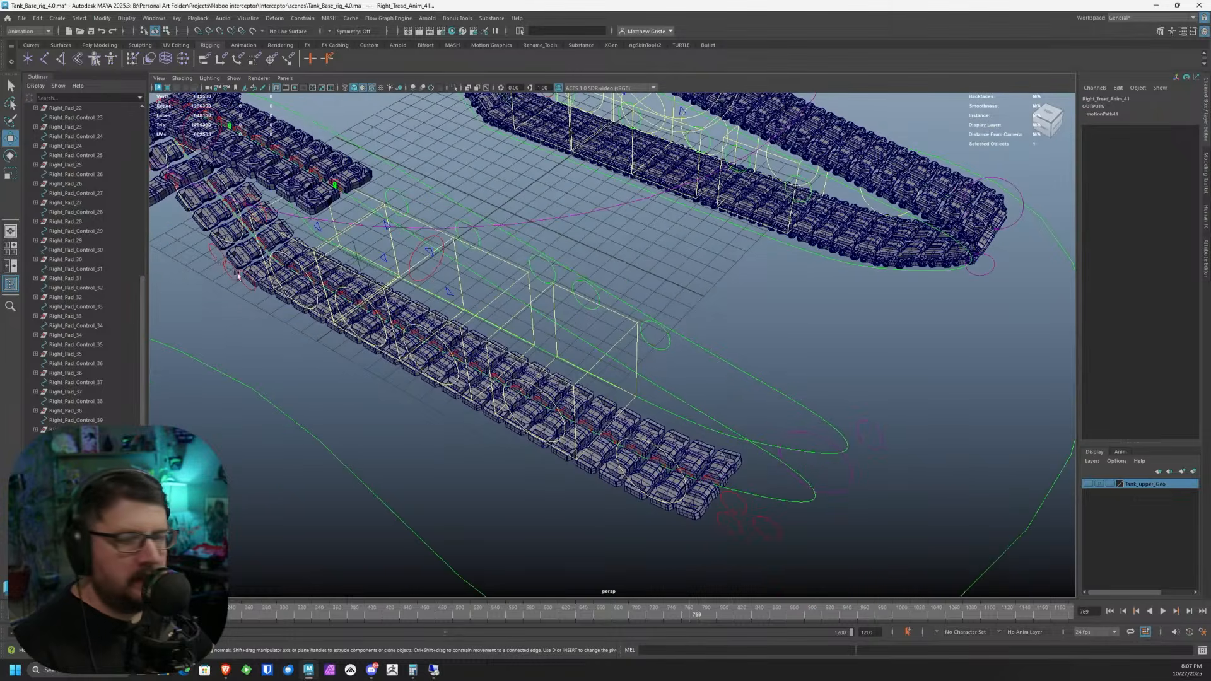
- Scrub the Tread Cycle attribute of Right_Tread_Locate to test how the right tread's pads travel
left_click(708, 480)
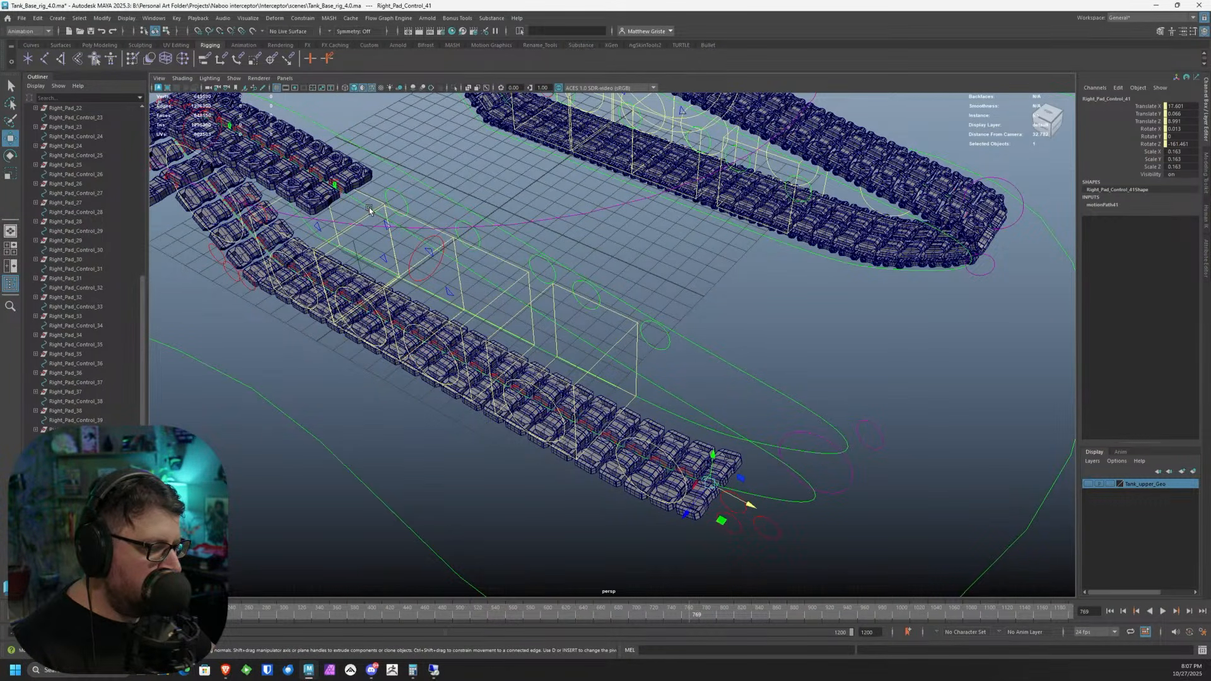
left_click(354, 244)
middle_click_drag(585, 221, 599, 220, "alt")
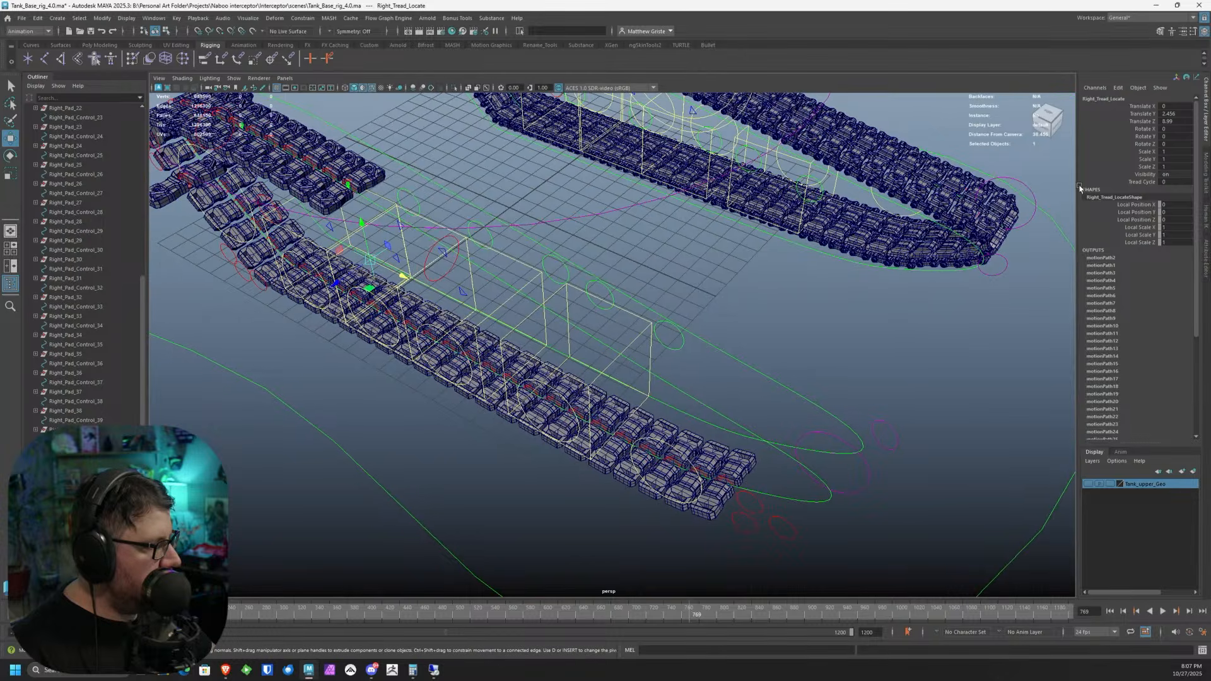
left_click(1121, 182)
middle_click_drag(759, 286, 770, 298, "alt")
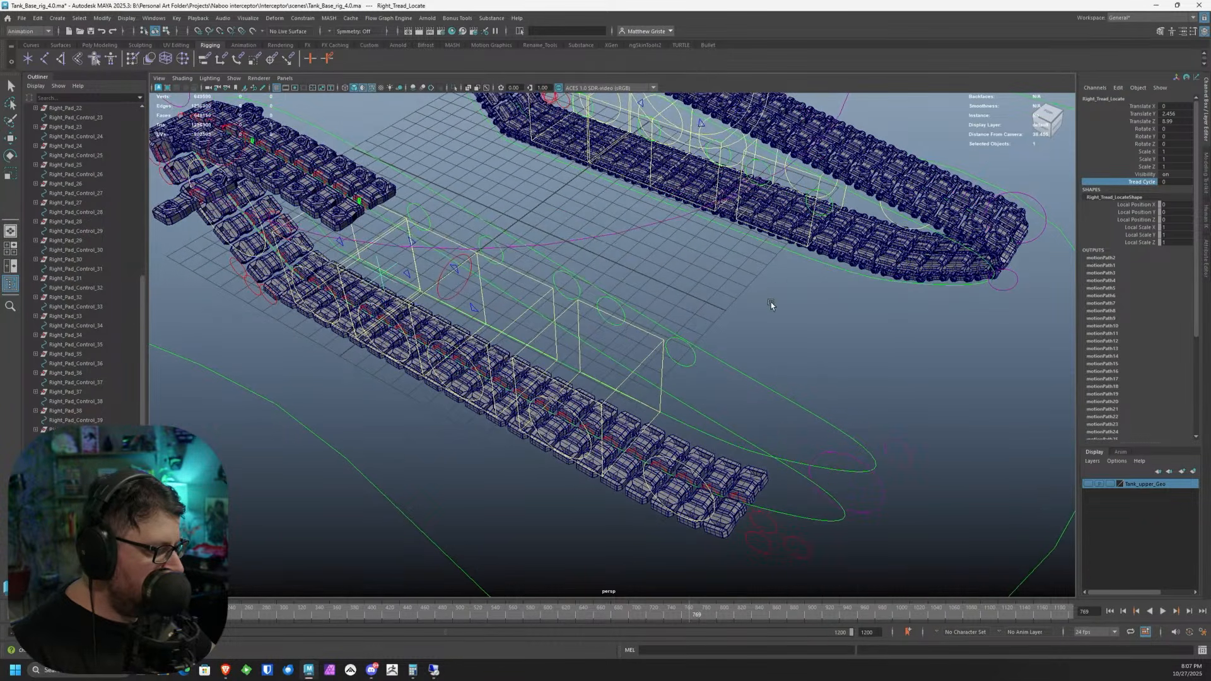
left_click_drag(770, 298, 902, 313, "alt")
middle_click_drag(902, 314, 916, 310)
left_click_drag(913, 306, 744, 289, "alt")
middle_click_drag(744, 289, 769, 289)
middle_click_drag(713, 248, 726, 333, "alt")
- Undo the test changes to Right_Tread_Locate's Tread Cycle
key("ctrl+z")
left_click_drag(627, 312, 535, 319, "alt")
key("ctrl+z")
middle_click_drag(535, 320, 584, 332, "alt")
key("ctrl+z")
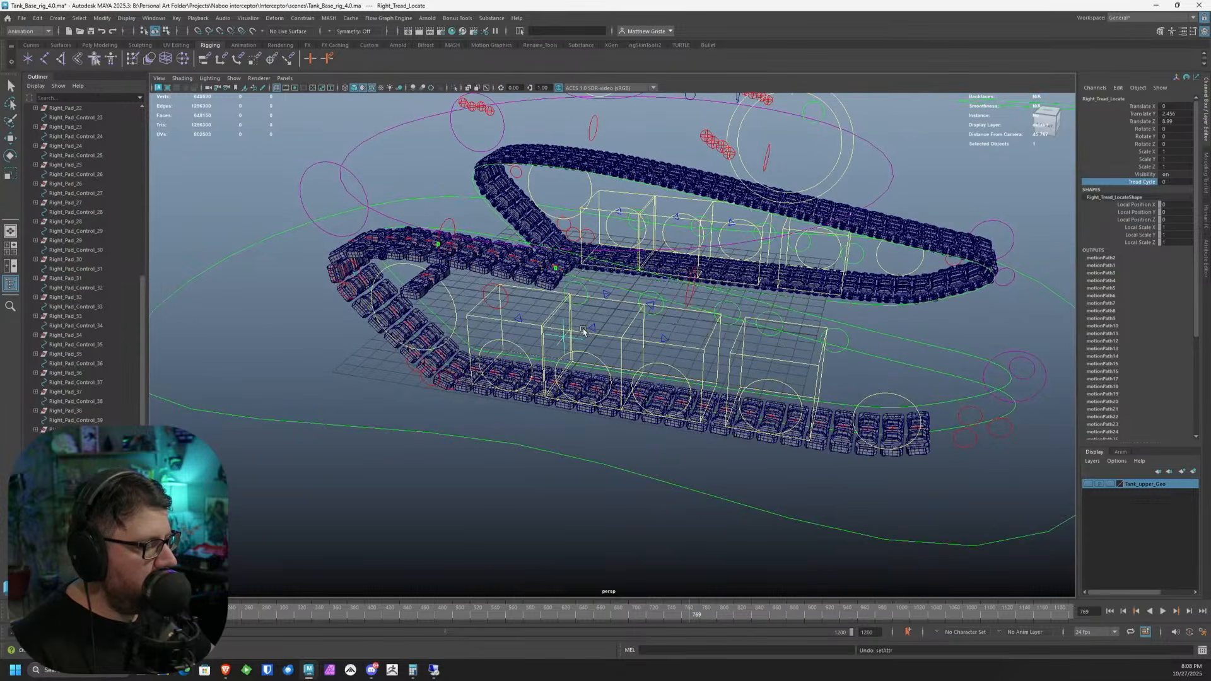
left_click_drag(584, 333, 546, 330, "alt")
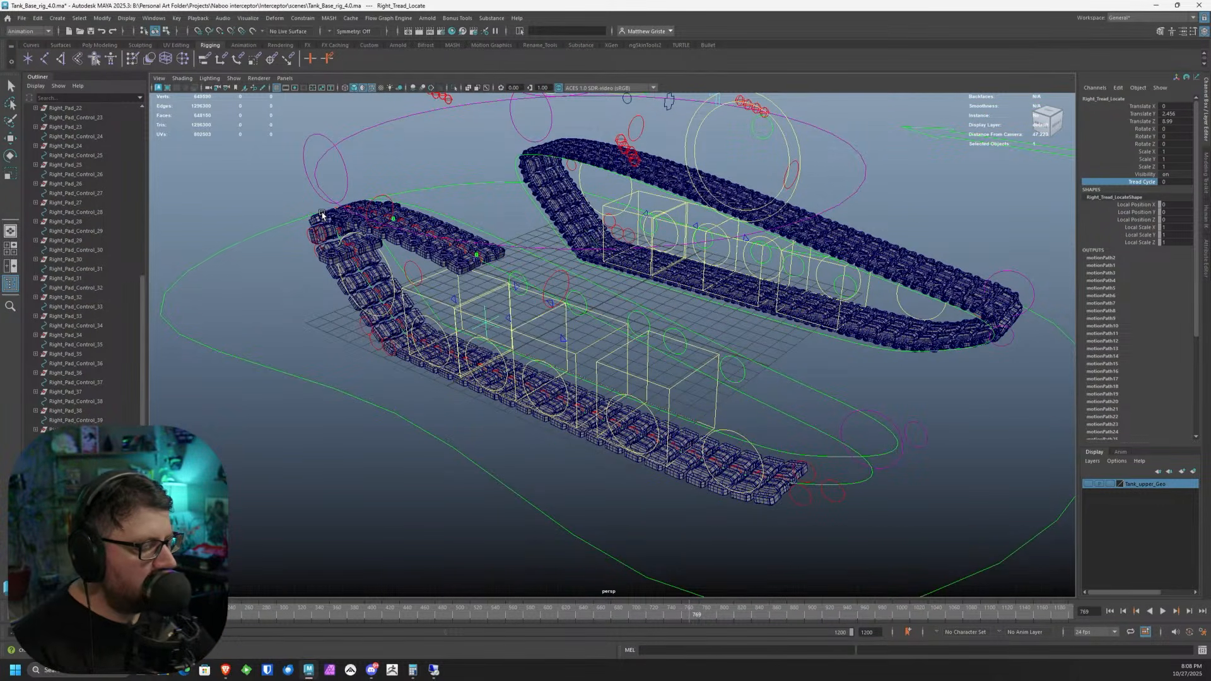
middle_click_drag(489, 261, 430, 242, "alt")
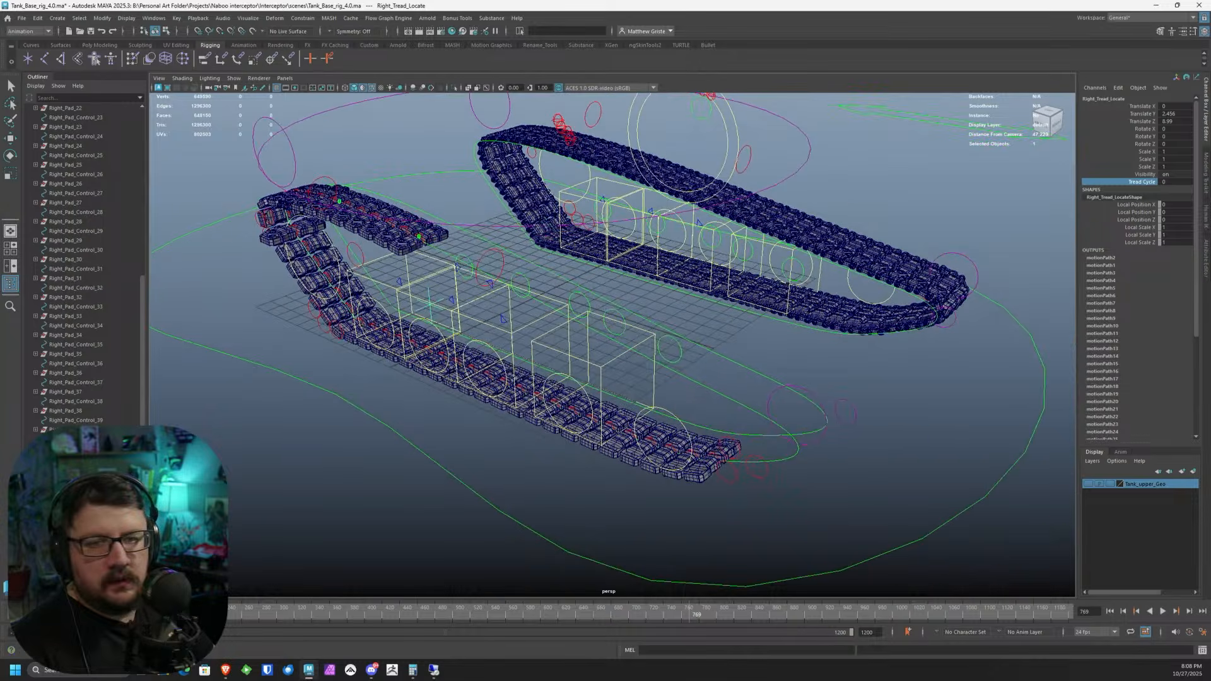
- Delete the motion path position marker at the open end of the right tread's upper run
left_click(419, 238)
key("w")
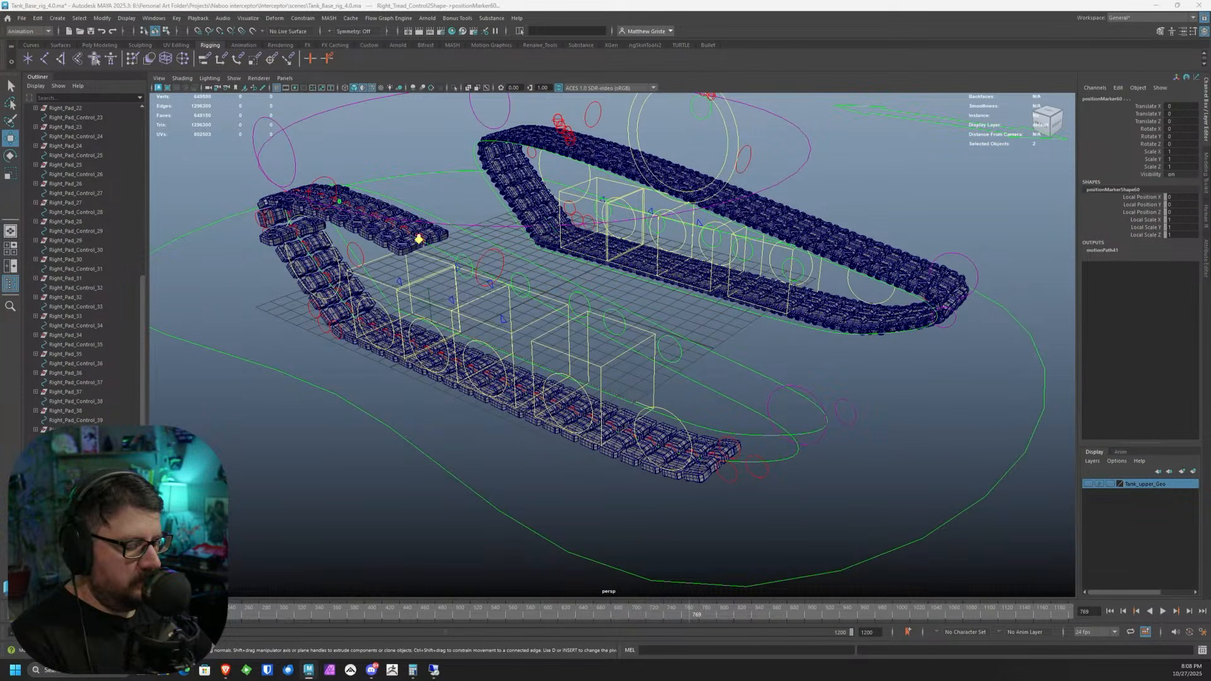
key("Delete")
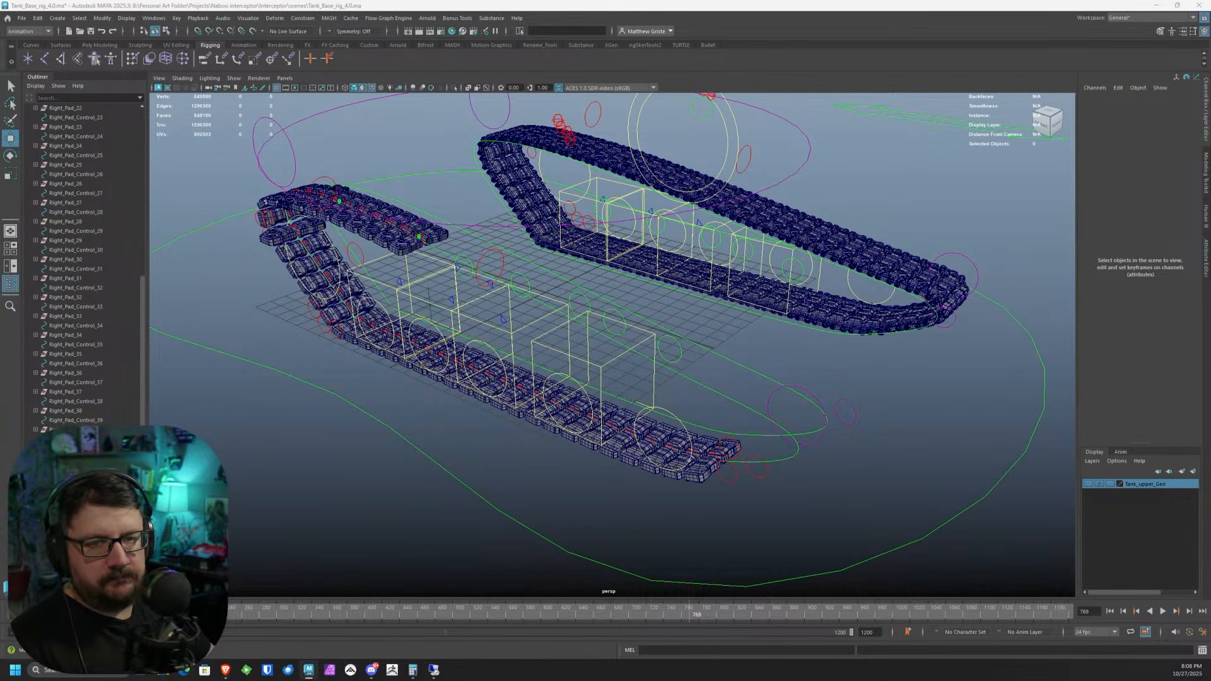
- Show the Tank_upper_Geo layer and select the turret rotation control
left_click_drag(604, 297, 596, 264, "alt")
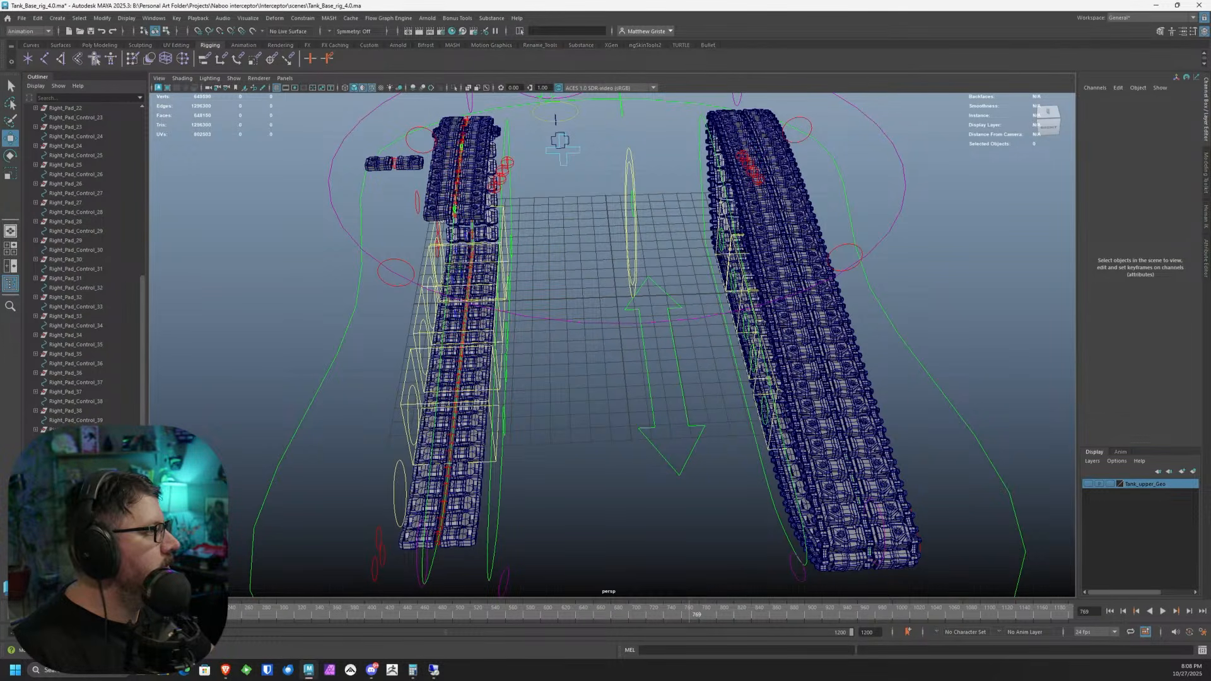
left_click_drag(554, 141, 722, 300, "alt")
left_click(1087, 484)
left_click_drag(770, 376, 632, 409, "alt")
left_click(706, 374)
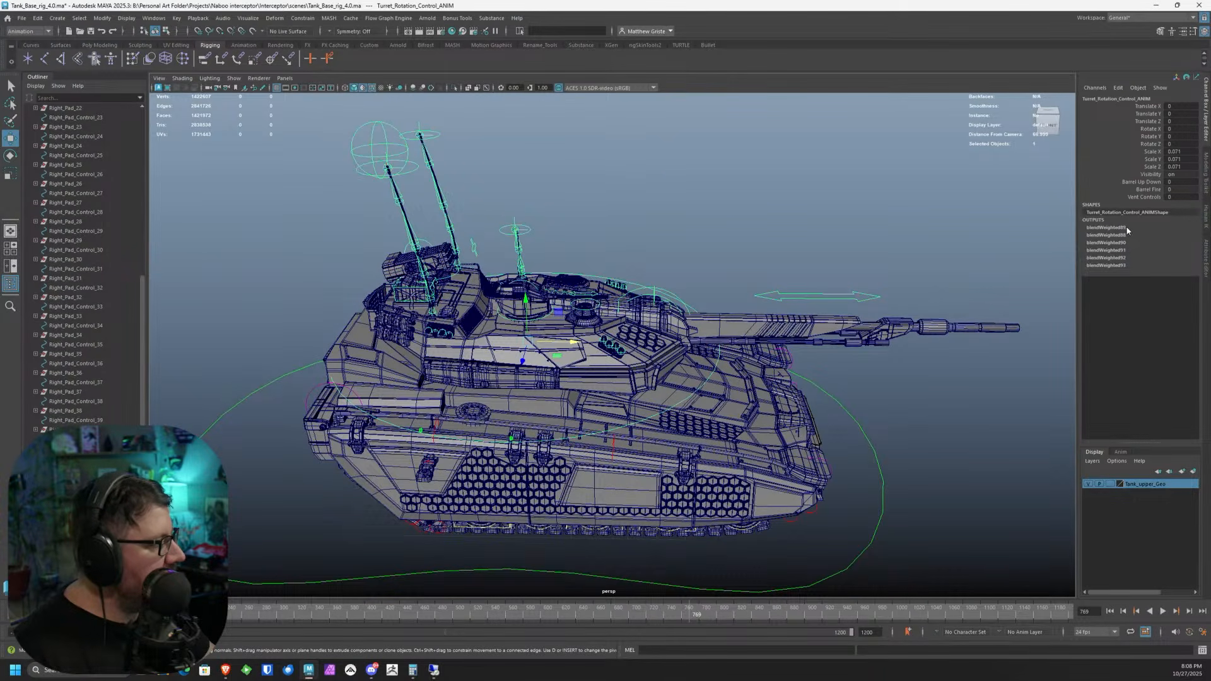
- Try out the turret control's Barrel Up Down attribute and undo the test
left_click(1156, 183)
middle_click_drag(997, 393, 1061, 392)
key("ctrl+z")
key("ctrl+z")
key("ctrl+z")
key("ctrl+z")
key("ctrl+z")
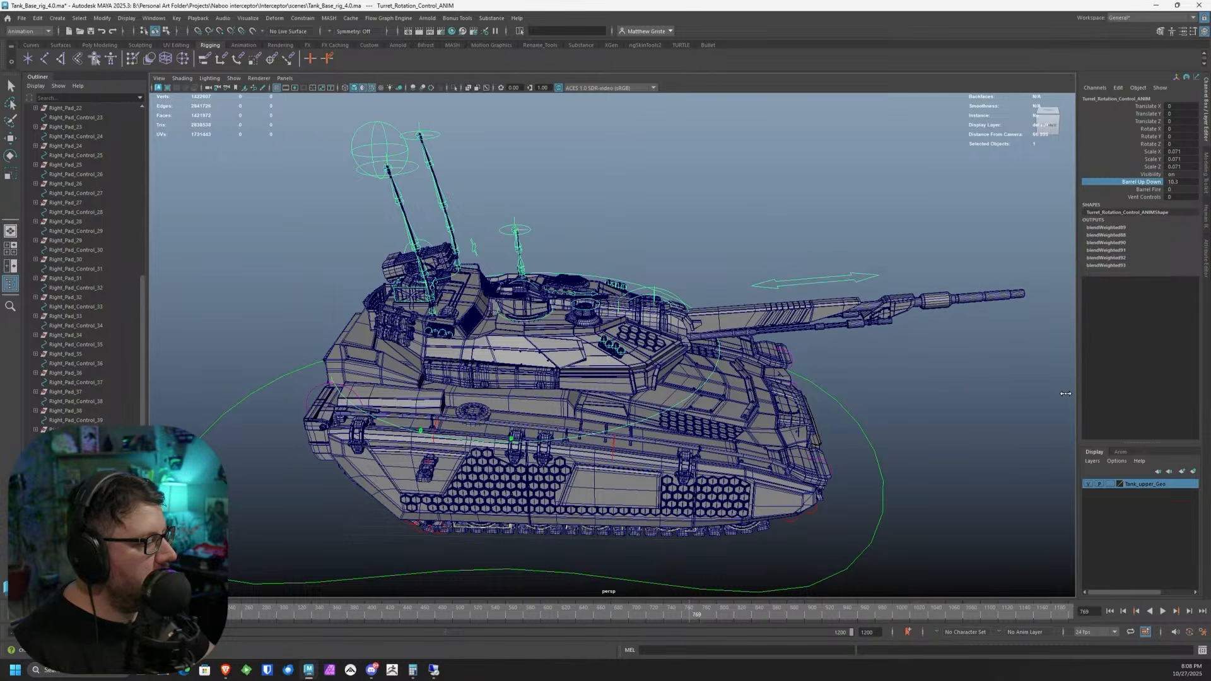
- Try out the turret control's Barrel Fire attribute, then deselect the control and hide the Tank_upper_Geo layer
left_click(1149, 190)
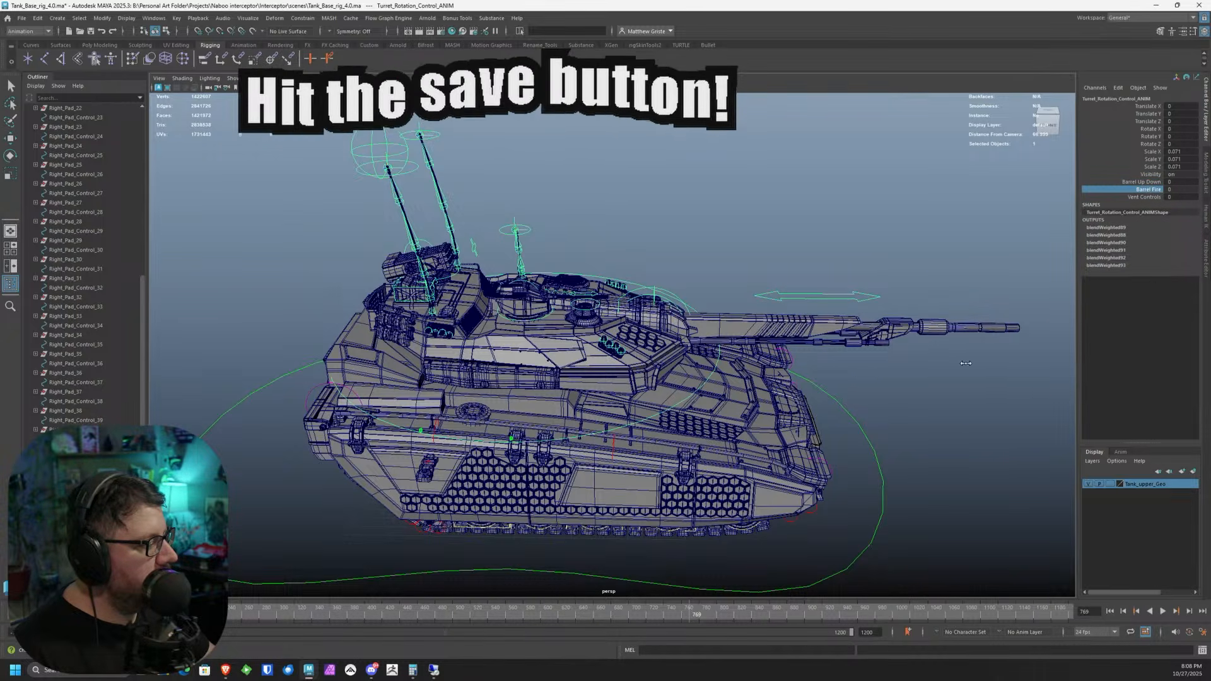
middle_click_drag(968, 334, 986, 392)
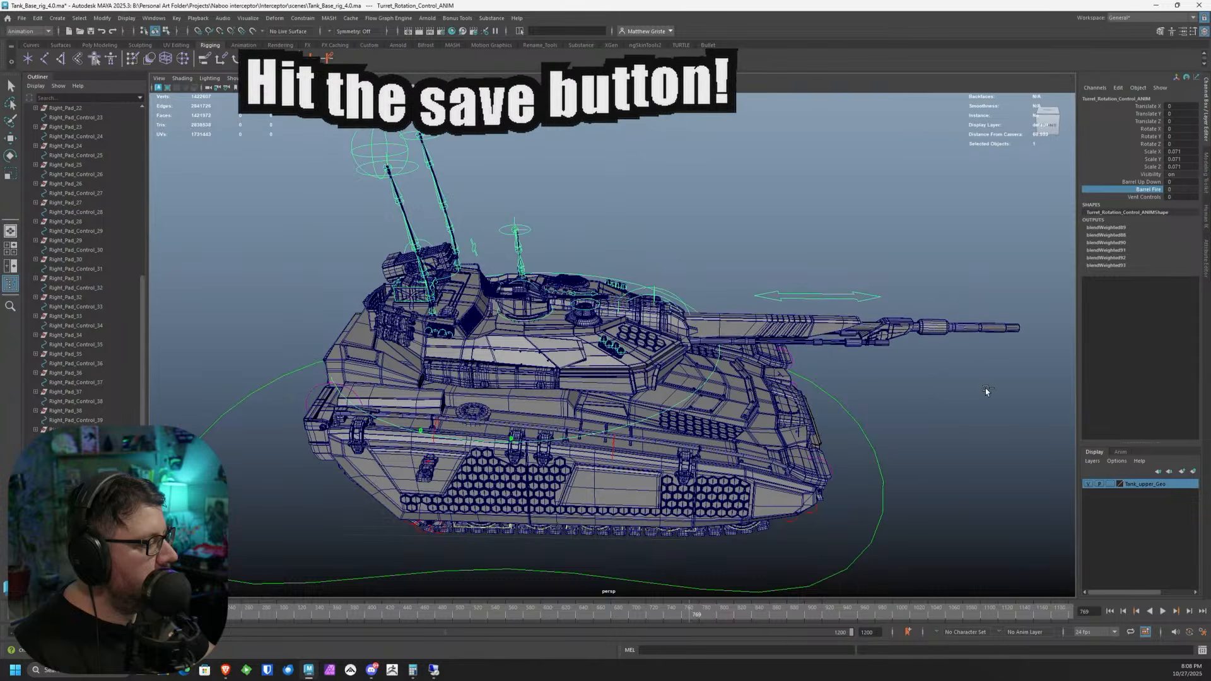
key("w")
left_click(984, 389)
left_click_drag(984, 389, 841, 370, "alt")
left_click(1088, 484)
left_click_drag(736, 332, 761, 328, "alt")
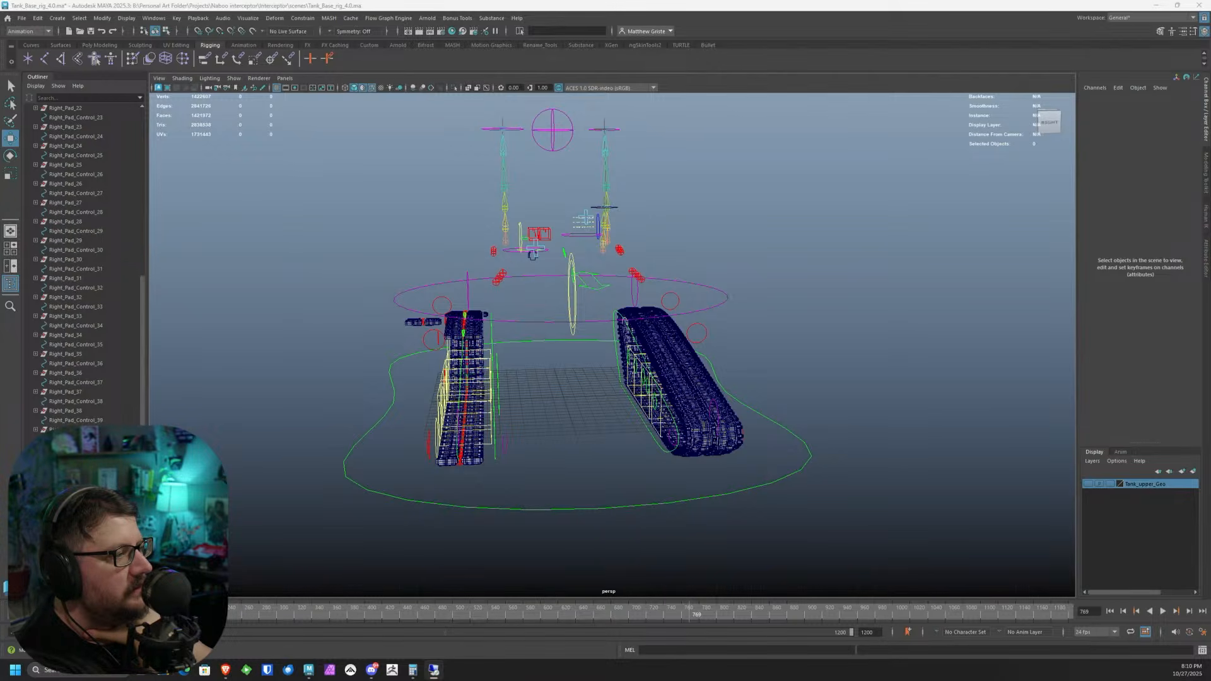
- Parent-constrain the loose tread pad Right_Pad_42 to its control
left_click_drag(447, 267, 542, 347, "alt")
right_click_drag(413, 358, 729, 265, "alt")
left_click_drag(728, 263, 710, 257, "alt")
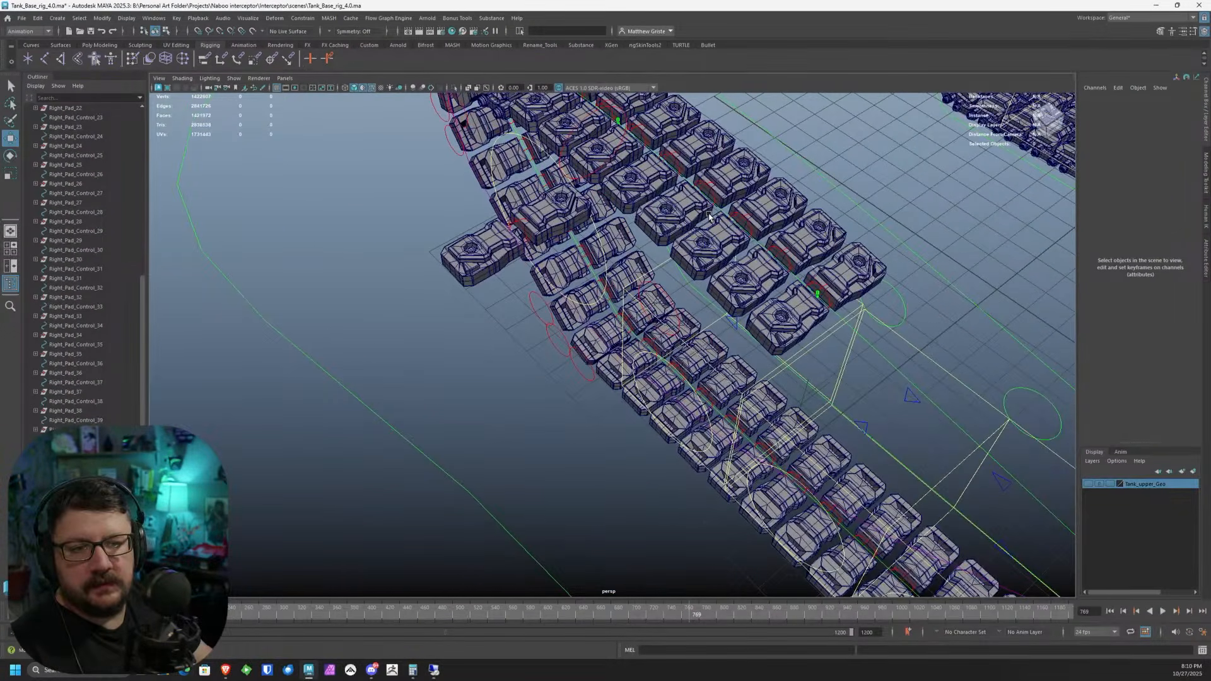
middle_click_drag(709, 214, 635, 208, "alt")
left_click_drag(819, 440, 628, 285, "alt")
middle_click_drag(628, 284, 535, 214, "alt")
left_click(720, 458)
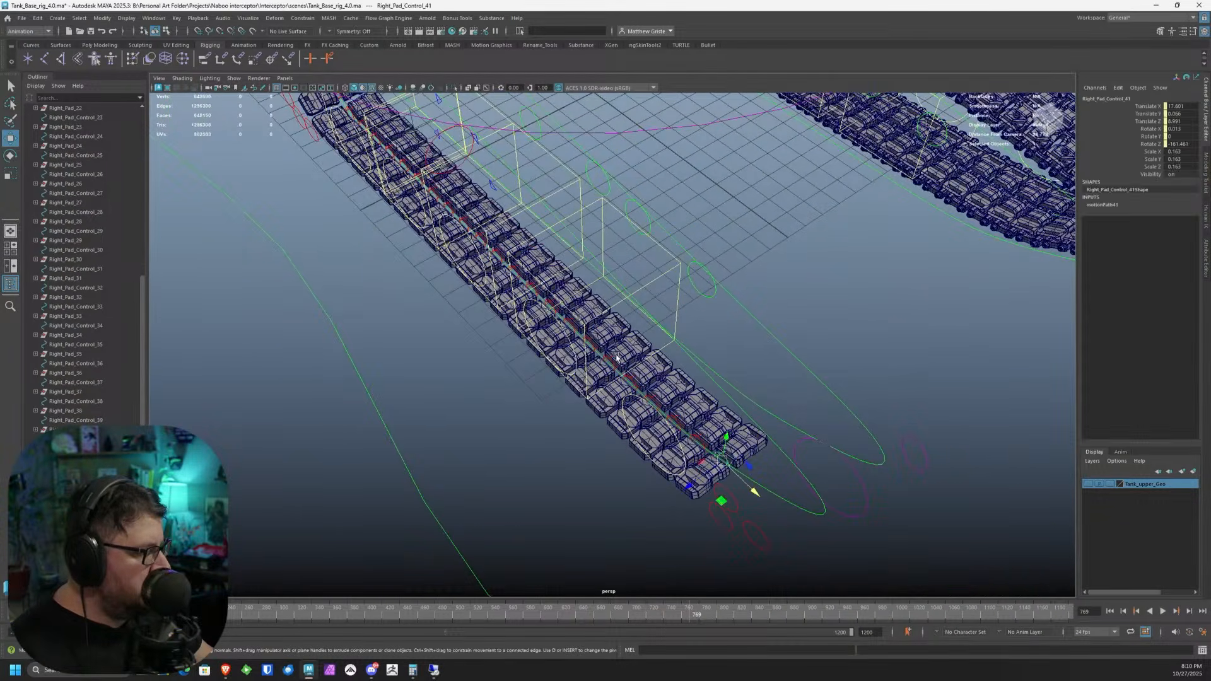
middle_click_drag(445, 230, 666, 473, "alt")
middle_click_drag(456, 262, 582, 359, "alt")
scroll(367, 361, "up", 4)
key("ctrl+z")
key("ctrl+z")
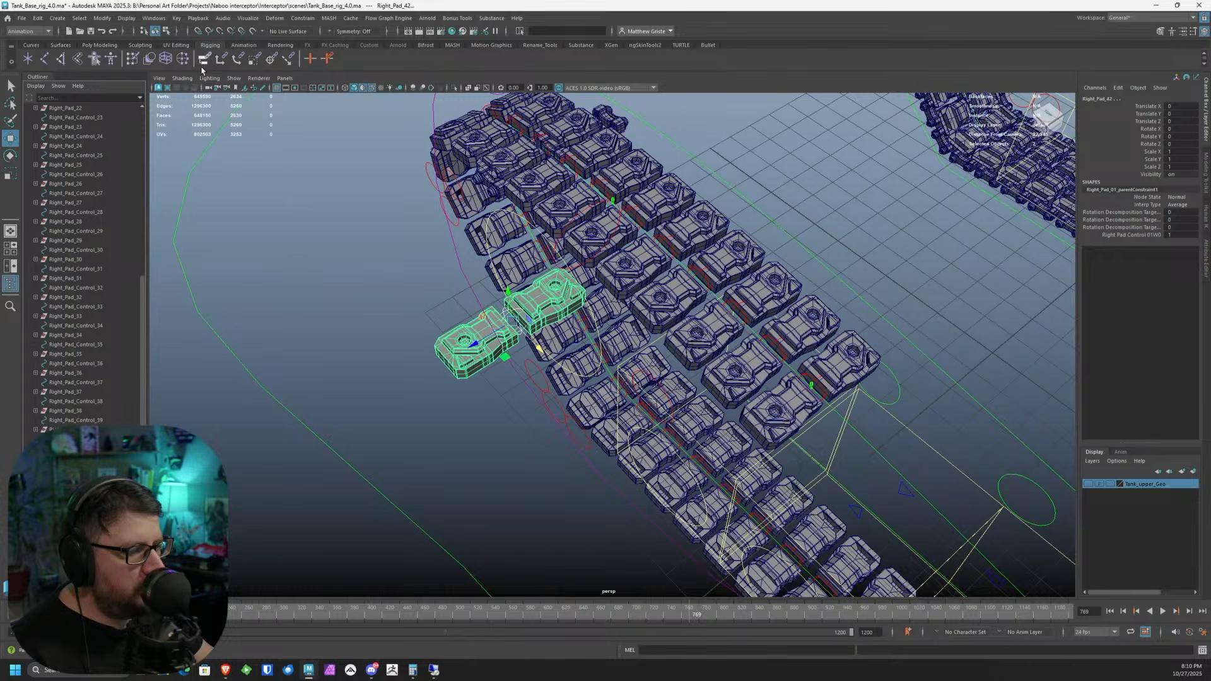
left_click(206, 59)
- Attach Right_Pad_Control_42 to the right tread's curve as a motion path
left_click_drag(417, 214, 607, 281, "alt")
left_click(596, 287)
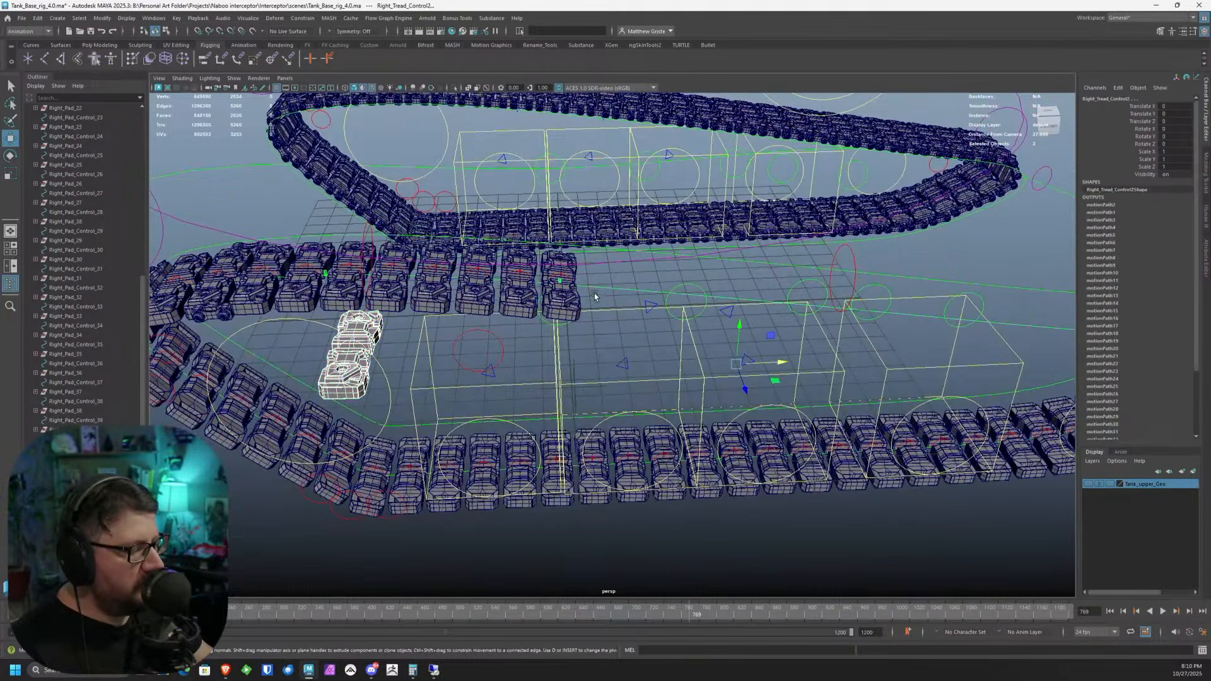
left_click(351, 343)
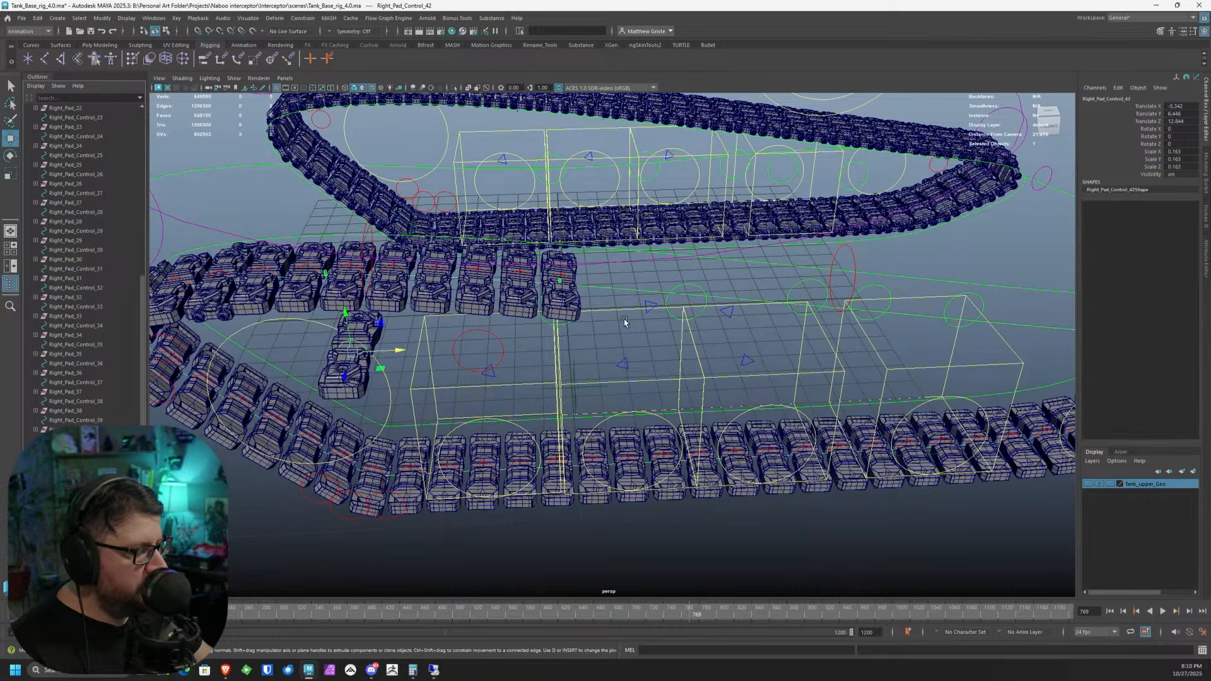
left_click(607, 296, "shift")
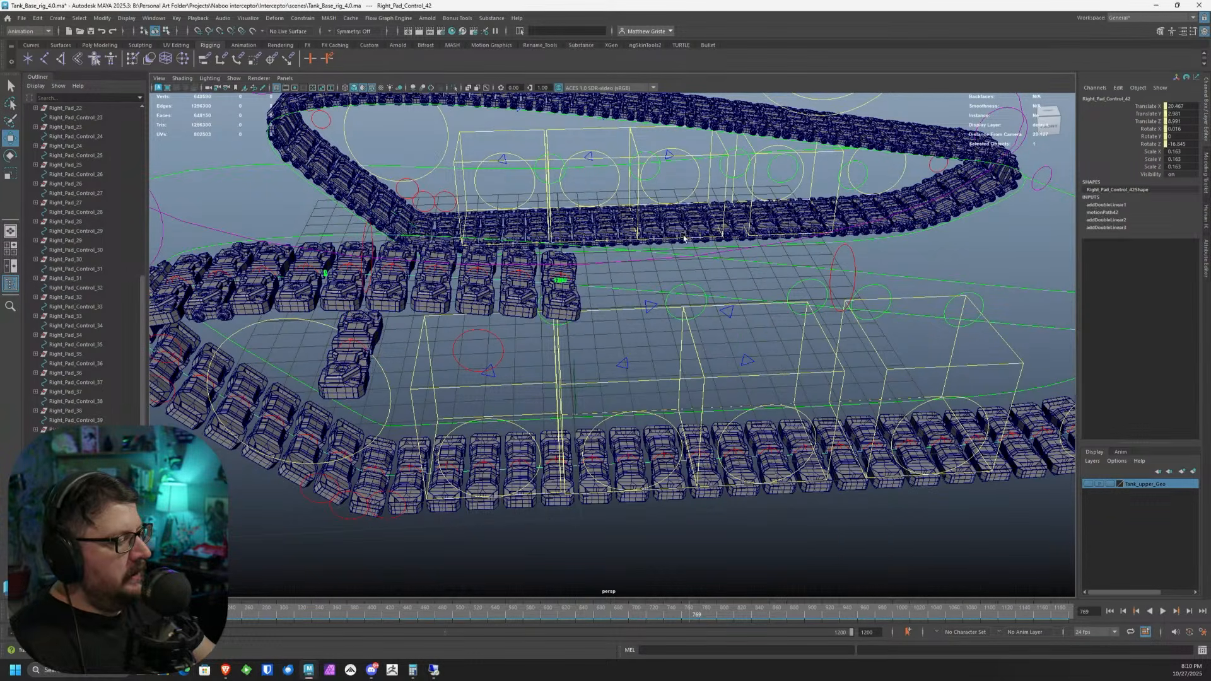
- Delete the keys on motionPath42's U Value and set the value to 0
middle_click_drag(693, 239, 391, 220, "alt")
left_click(1110, 212)
left_click(1155, 220)
right_click(1157, 223)
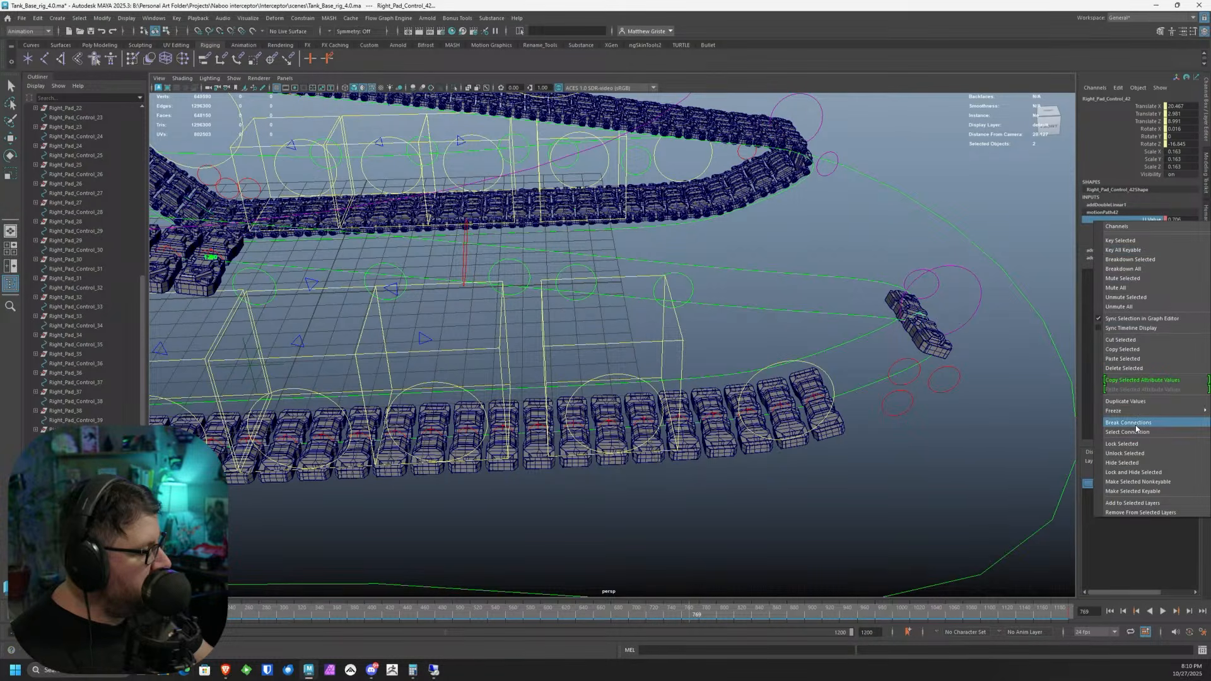
left_click(1141, 369)
left_click(1178, 225)
left_click(1177, 219)
type("0")
key("Return")
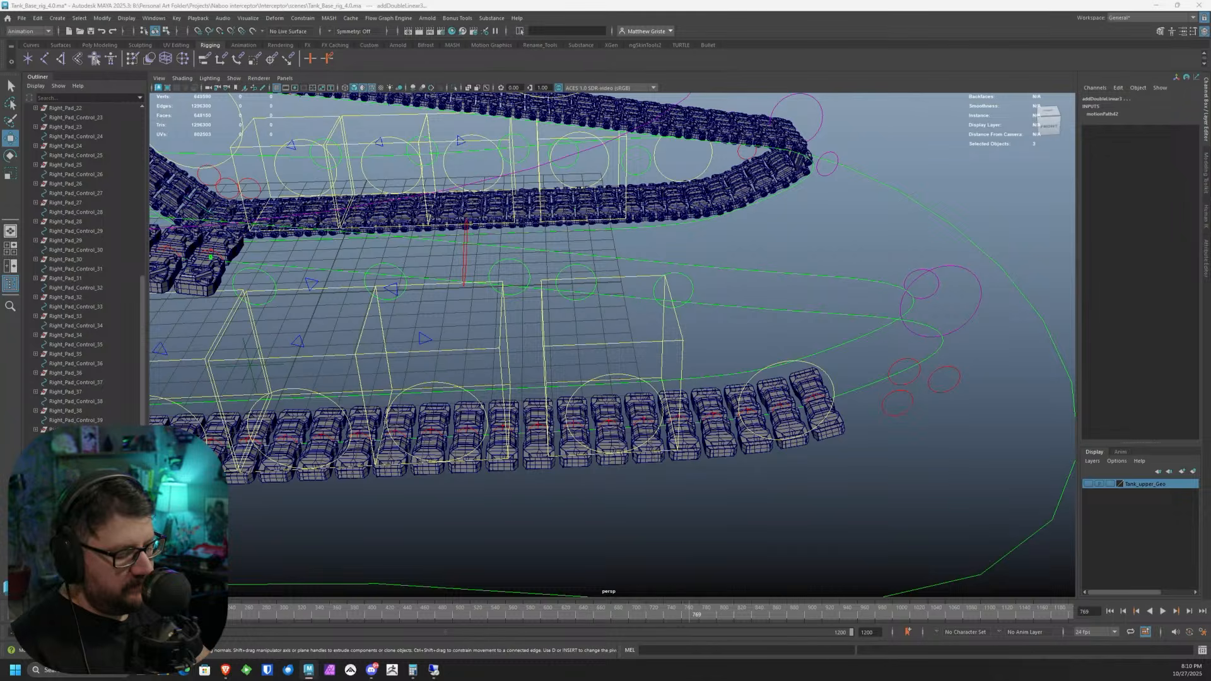
- Delete the addDoubleLinear nodes and connect motionPath42's allCoordinates directly to Right_Pad_Control_42's translate
key("Delete")
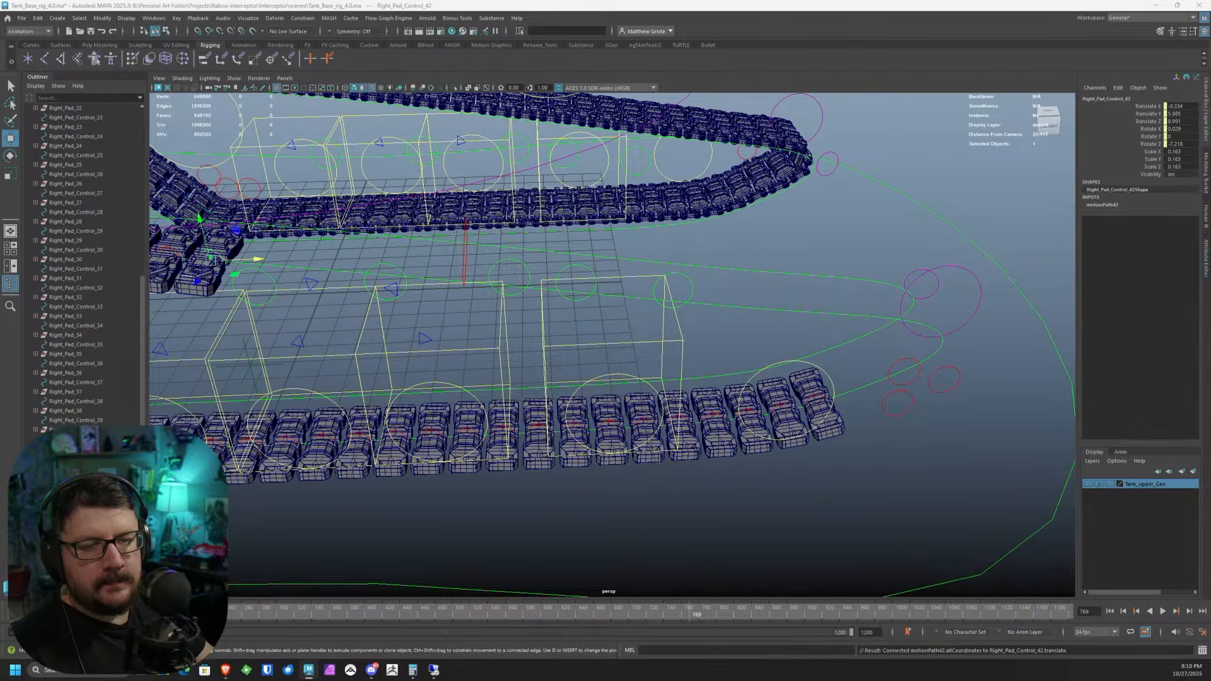
left_click_drag(921, 217, 609, 219, "alt")
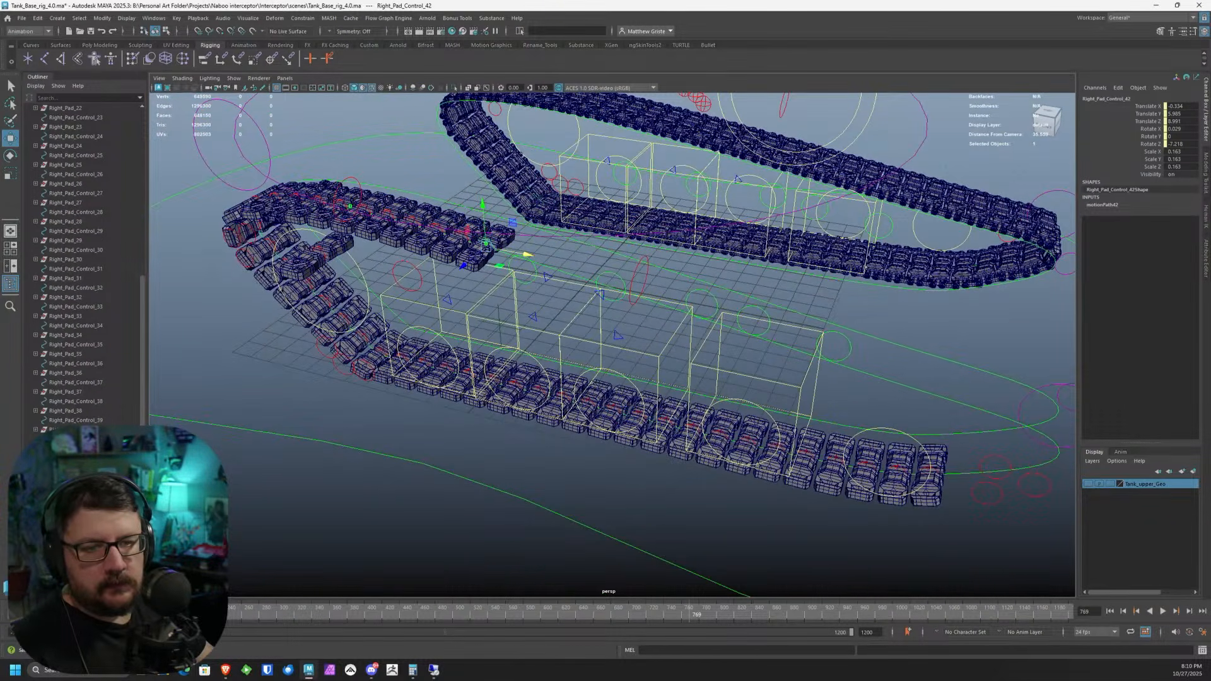
- Duplicate the Right_Tread_Anim_41 curve, drive the copy from Right_Tread_Locate and connect its output to motionPath42's uValue
left_click(76, 458, "ctrl")
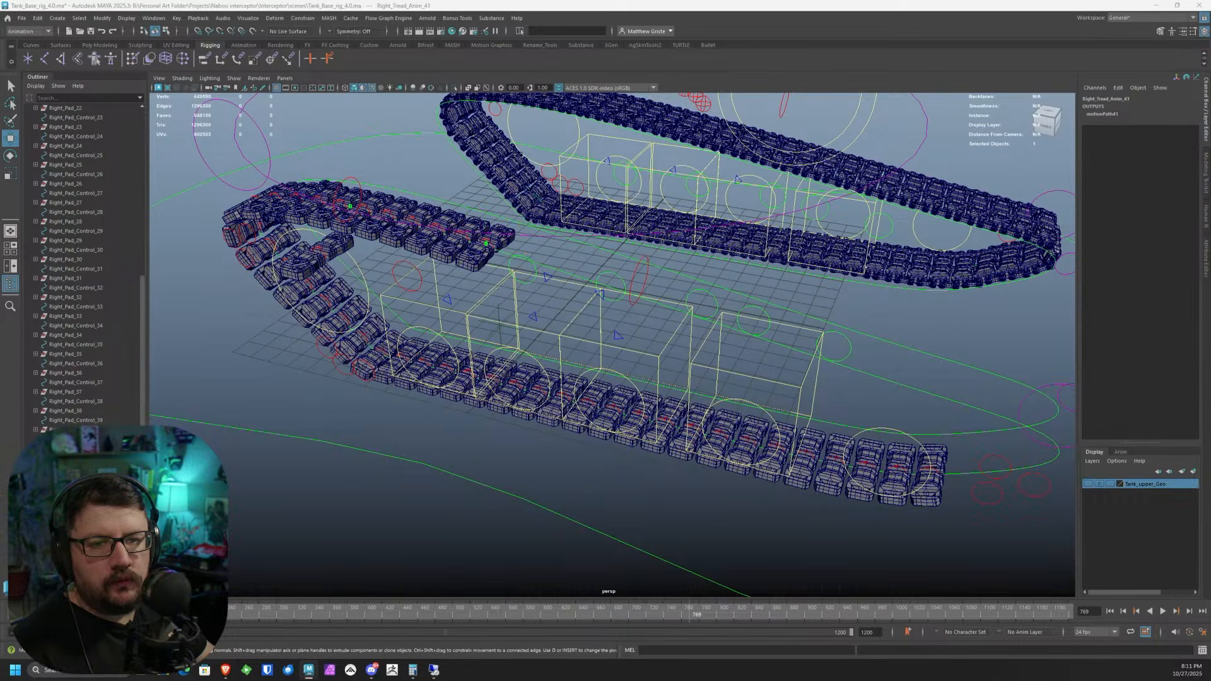
key("ctrl+d")
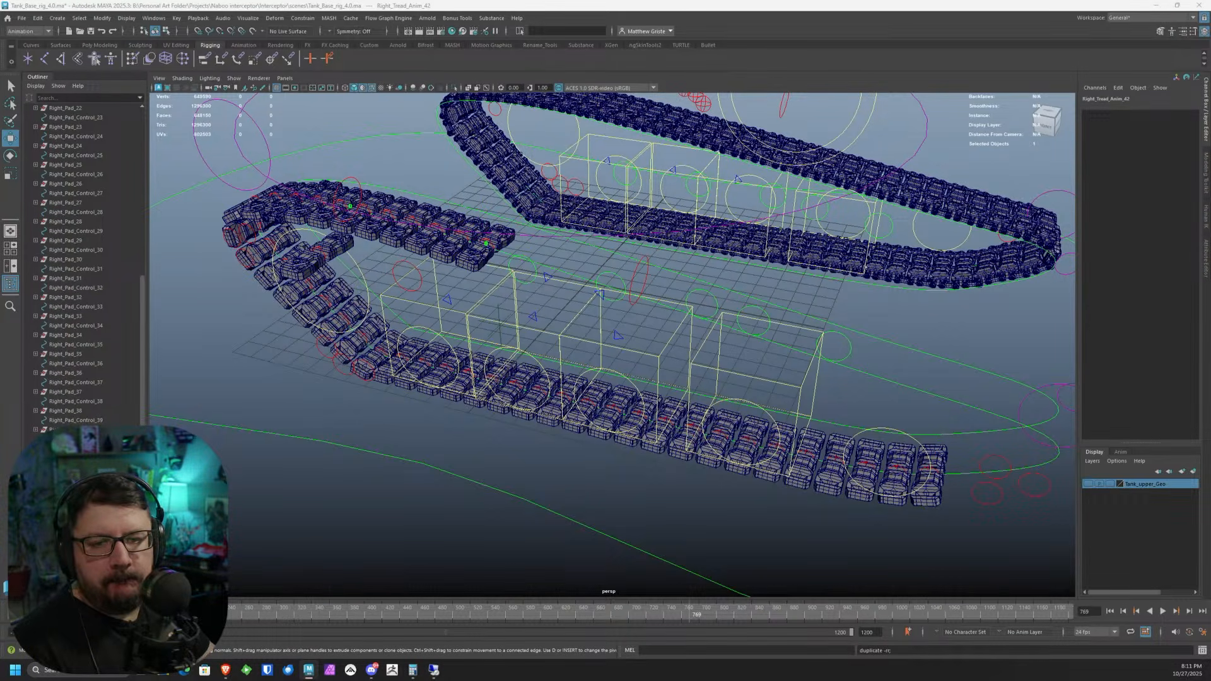
scroll(249, 330, "down", 15)
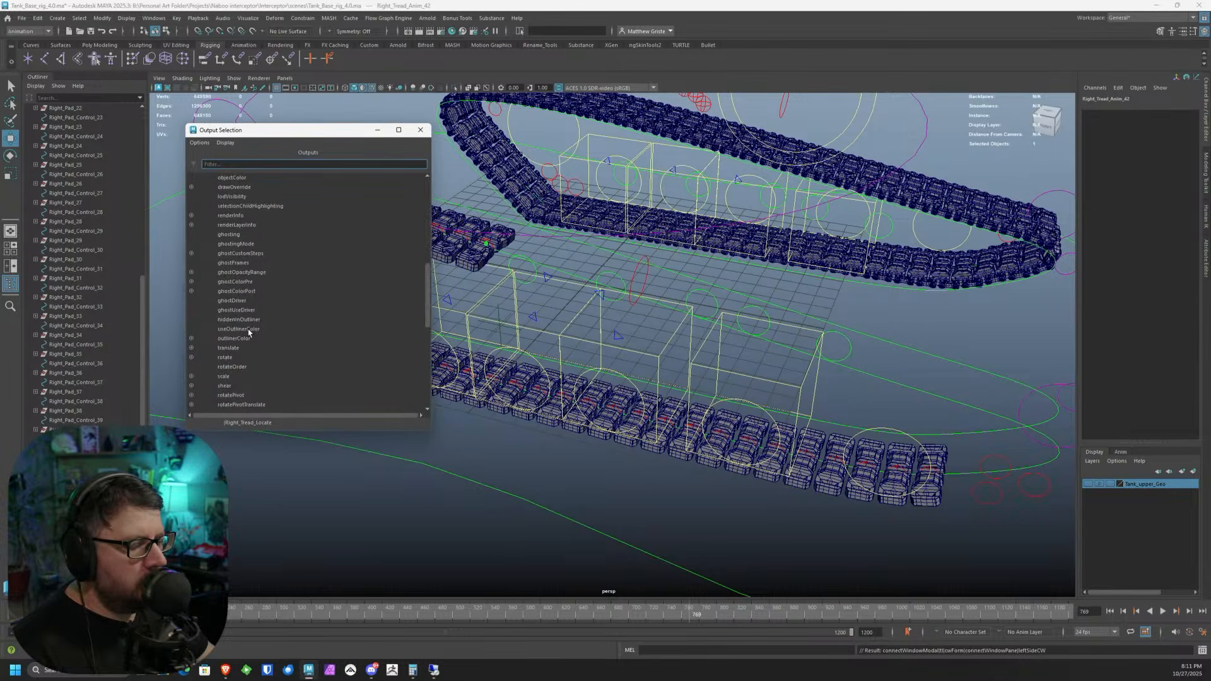
left_click(246, 404)
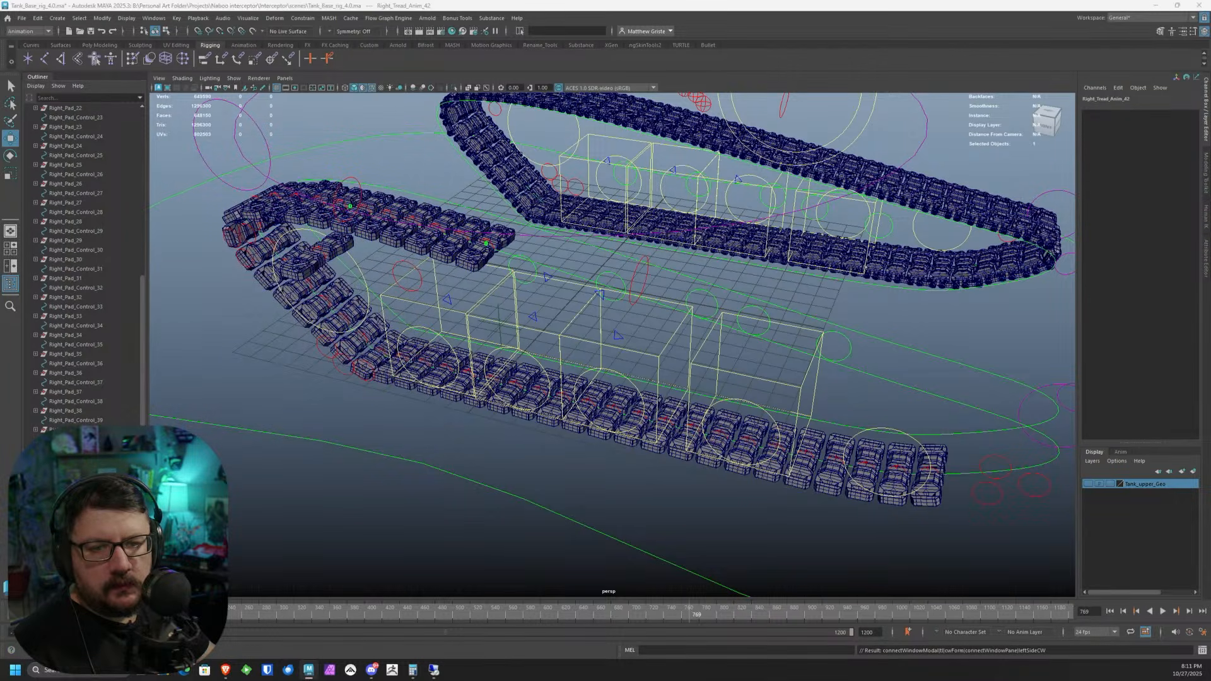
left_click(244, 282)
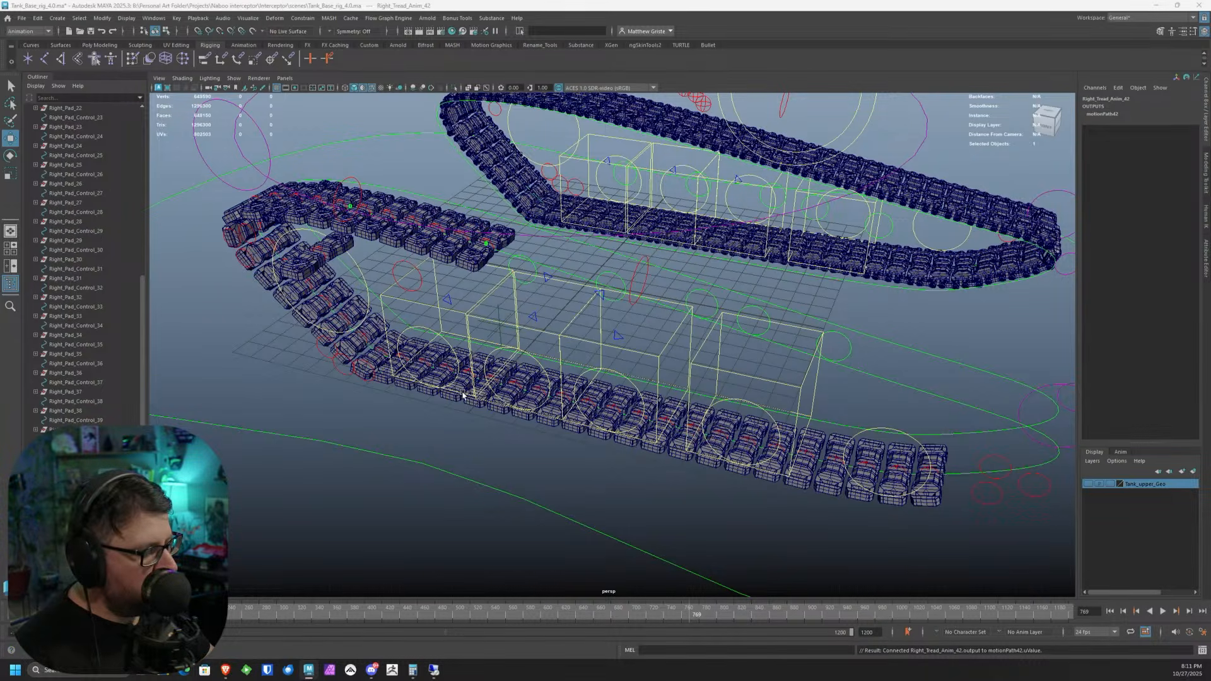
- Offset Right_Tread_Anim_42 so that pad 42 sits directly after the last pad of the right tread's lower run
left_click_drag(472, 395, 529, 315, "alt")
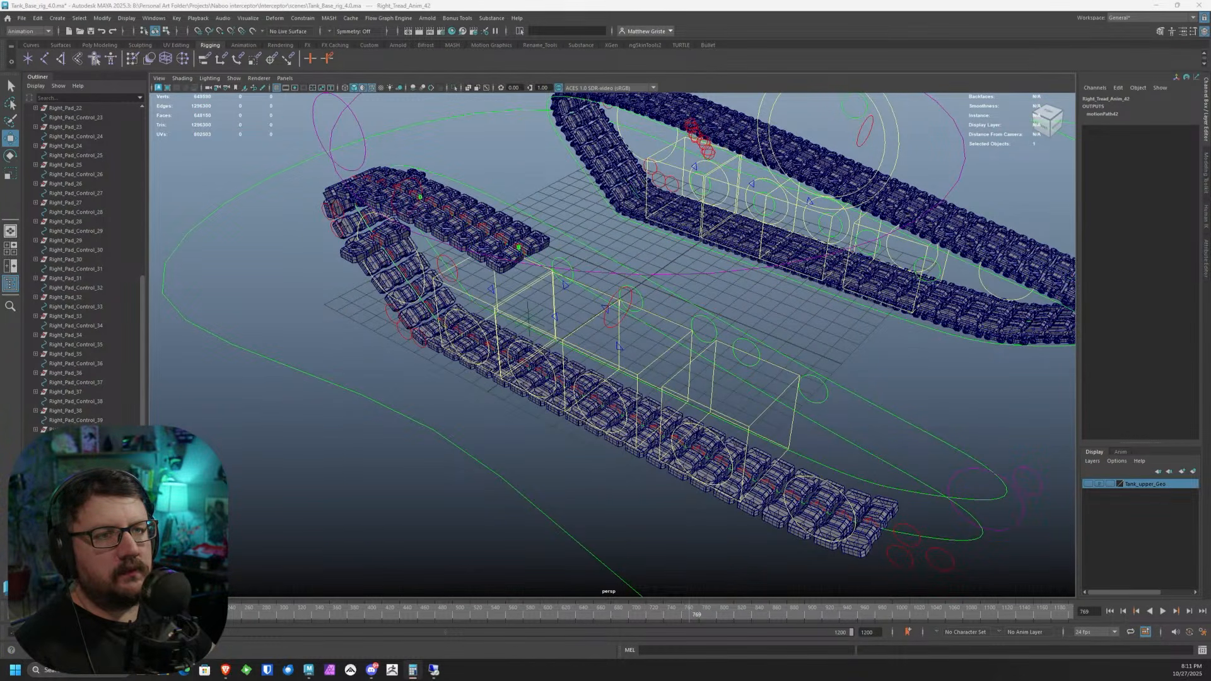
middle_click_drag(782, 382, 638, 306, "alt")
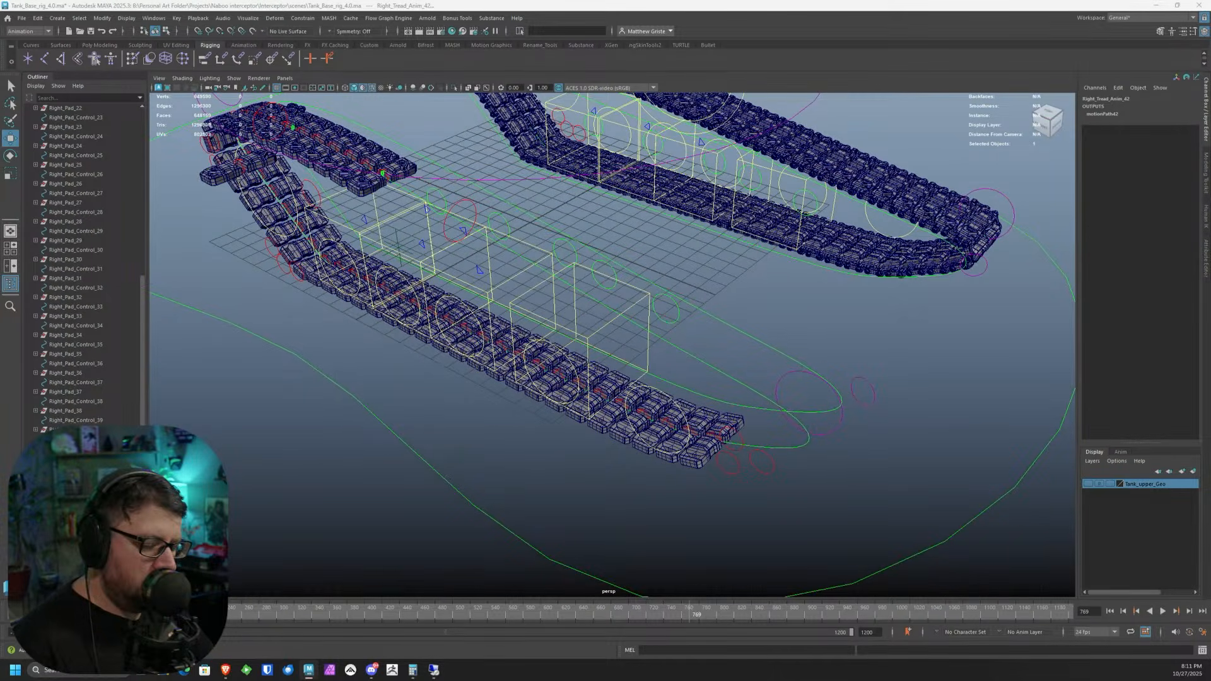
key("Return")
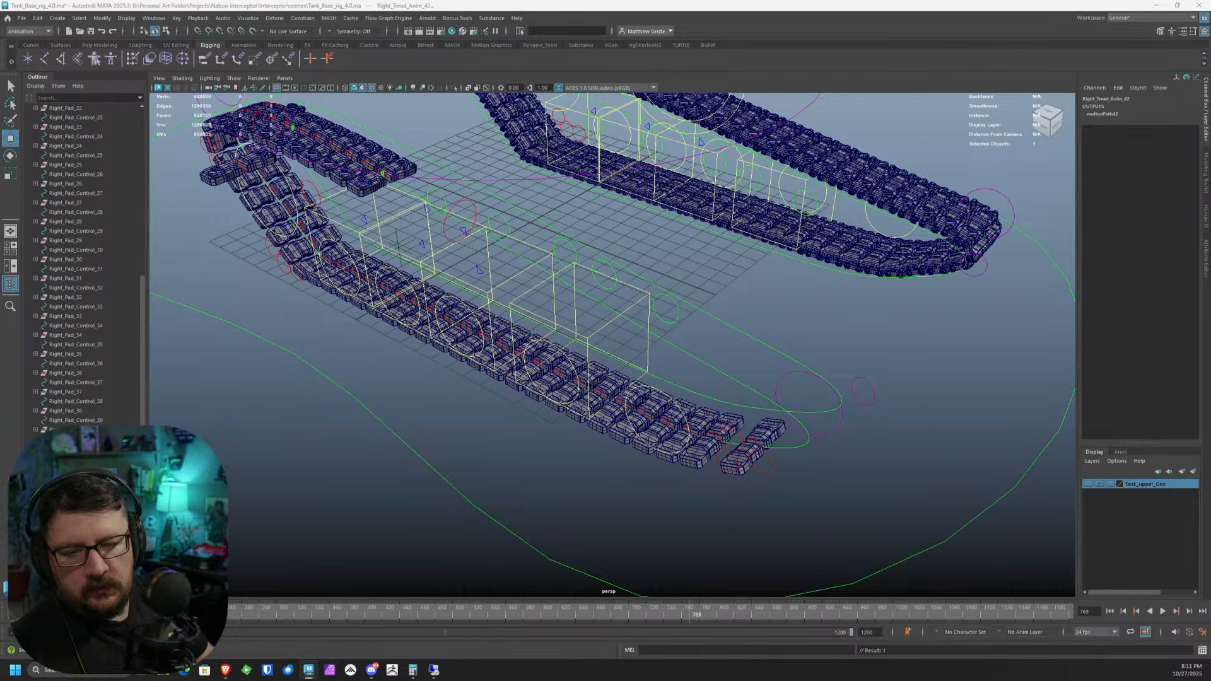
key("Return")
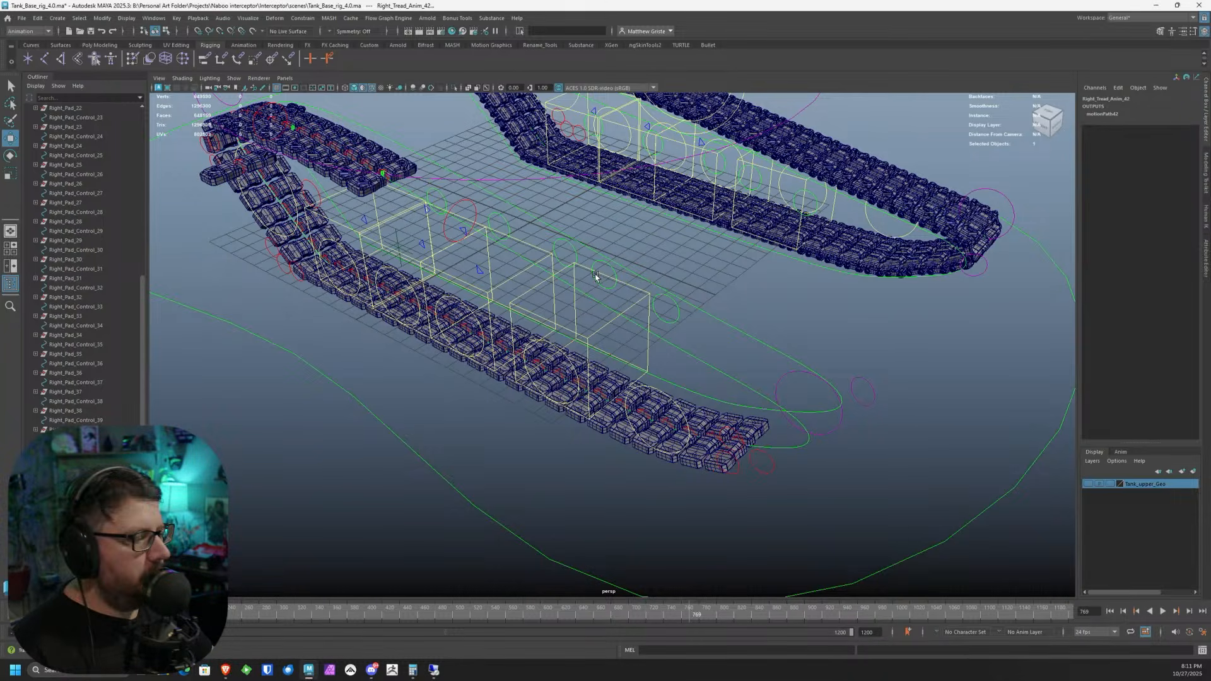
middle_click_drag(598, 278, 479, 234, "alt")
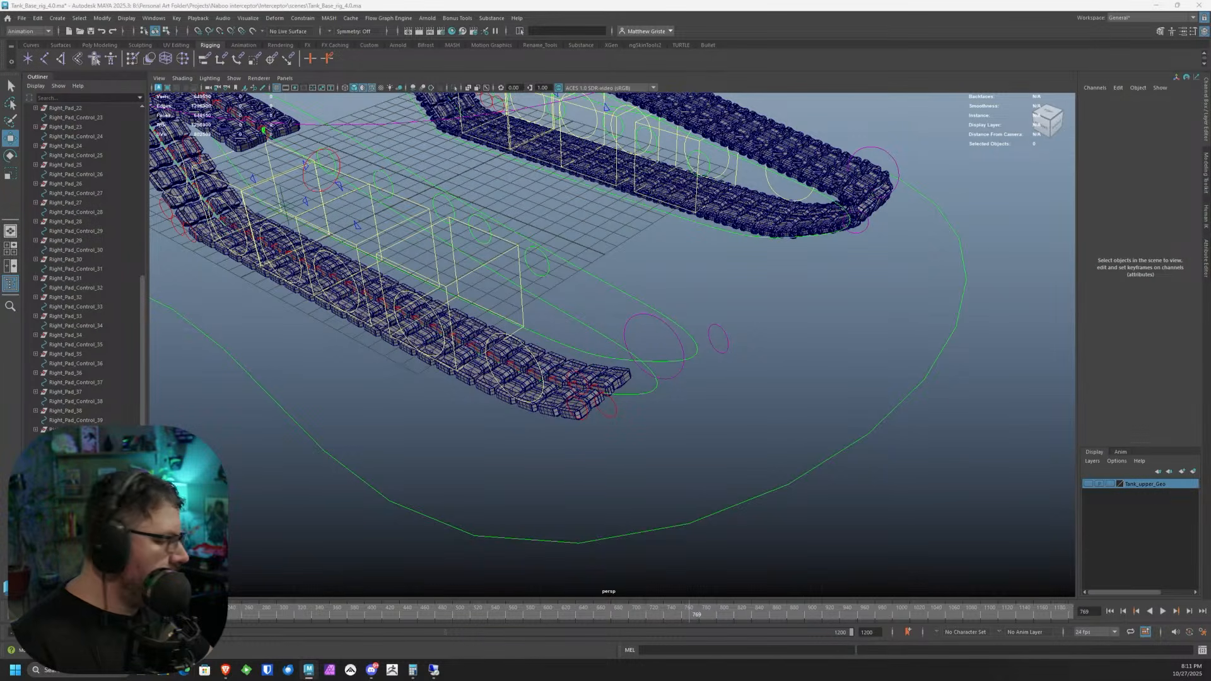
mouse_move(451, 235)
left_mouse_down("alt")
mouse_move(385, 199)
mouse_move(442, 227)
left_mouse_up("alt")
middle_click_drag(195, 242, 320, 295, "alt")
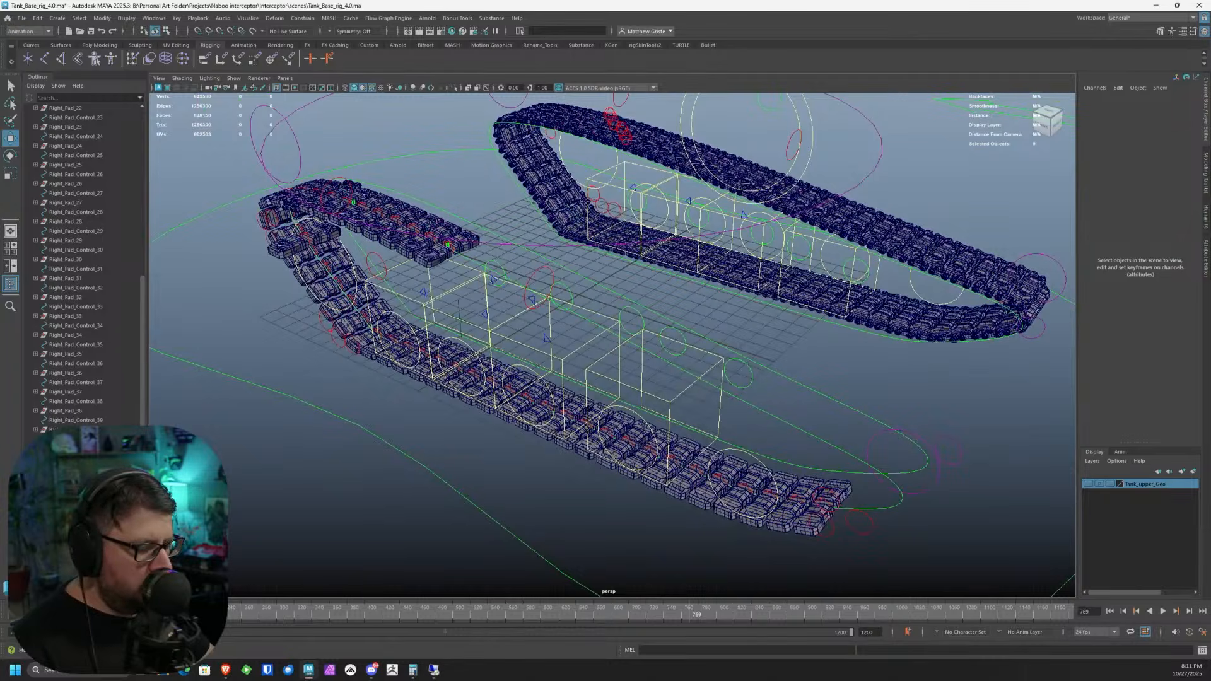
- Parent-constrain the Right_Pad_43 geometry to Right_Pad_Control_43
left_click(825, 508)
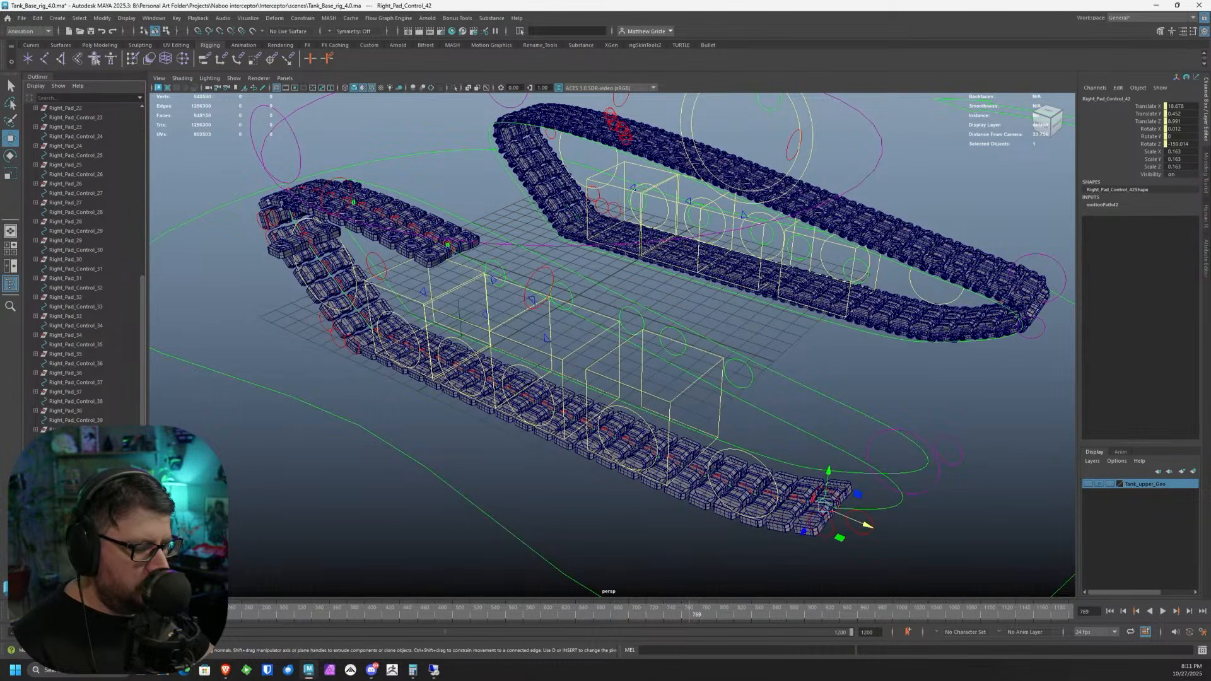
left_click(304, 237)
middle_click_drag(464, 293, 586, 400, "alt")
scroll(586, 399, "up", 5)
left_click_drag(504, 405, 433, 331, "alt")
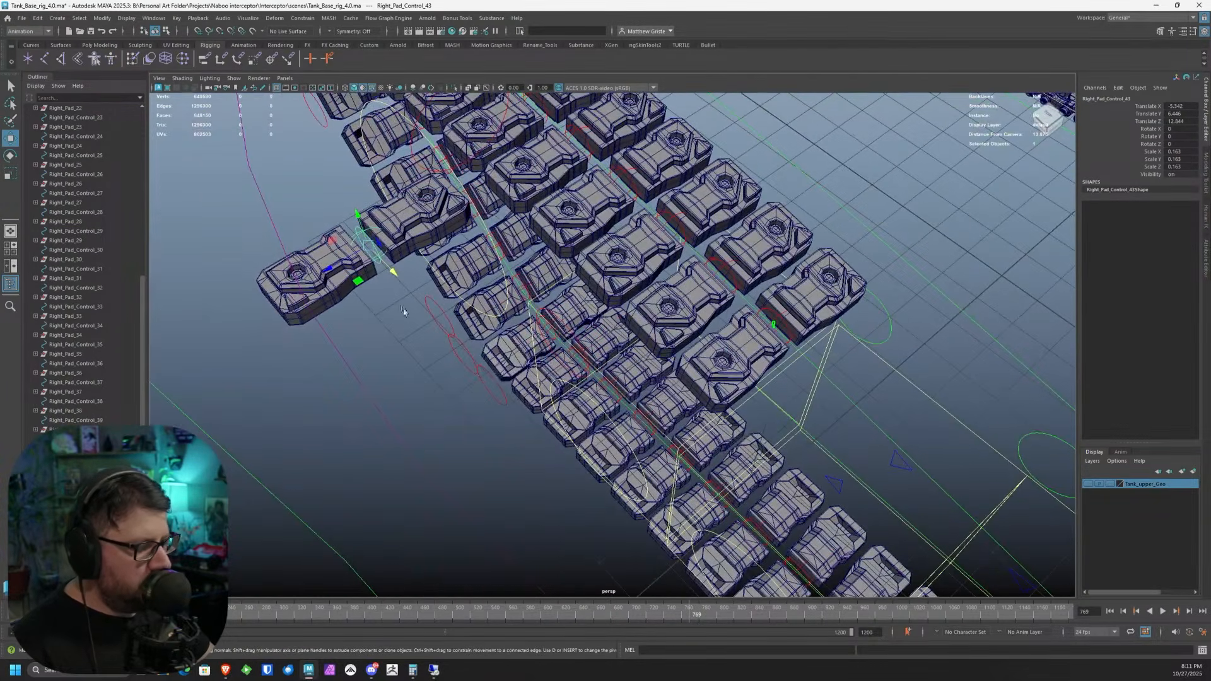
left_click(370, 261, "shift")
key("Up")
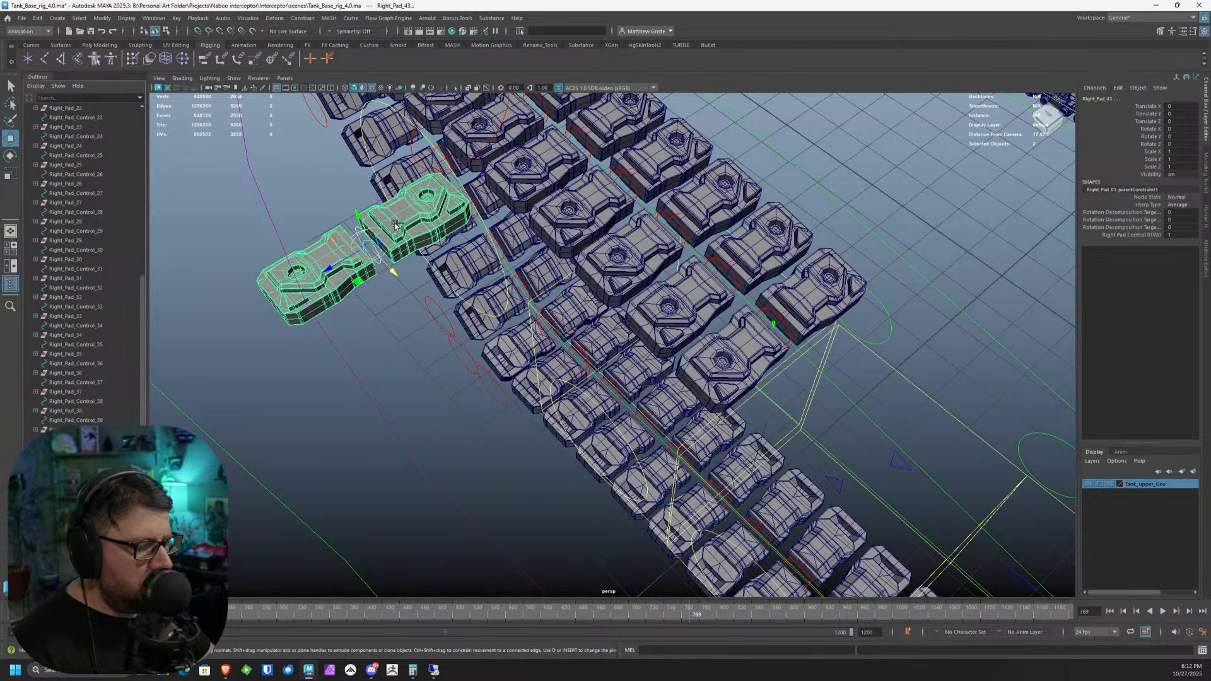
left_click(203, 58)
left_click(375, 258)
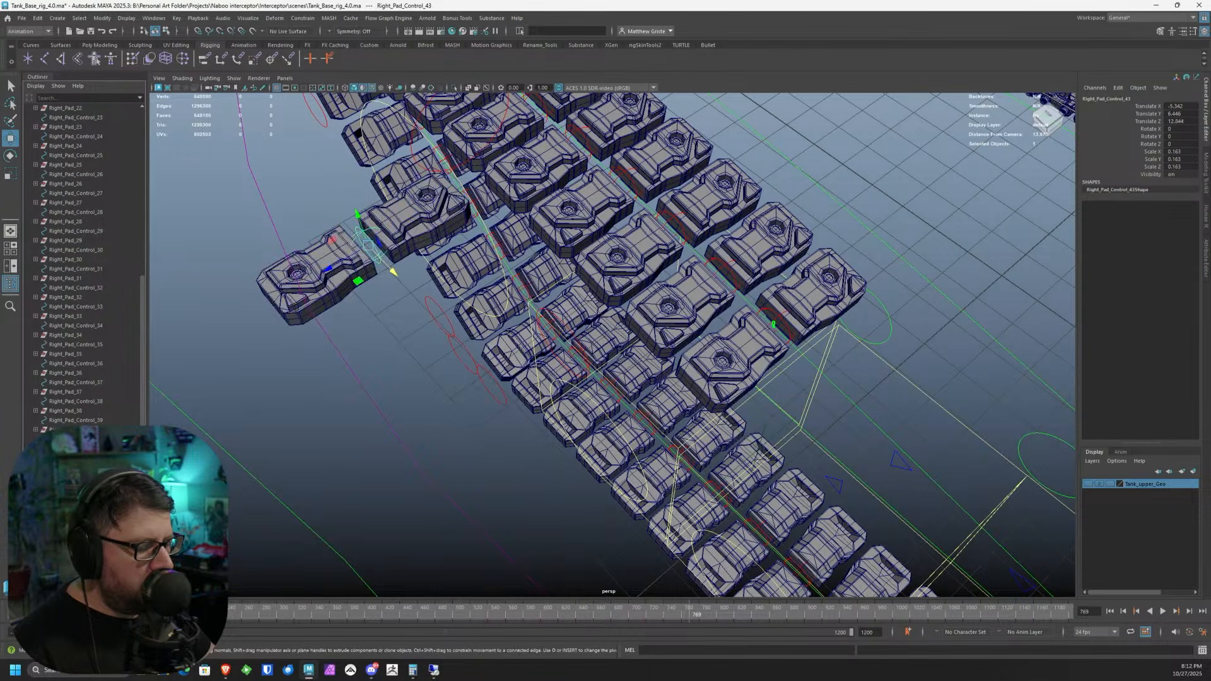
- Attach Right_Pad_Control_43 to the right tread curve as a motion path
scroll(375, 259, "down", 5)
middle_click_drag(757, 385, 488, 178, "alt")
left_click_drag(488, 178, 649, 227, "alt")
middle_click_drag(649, 227, 598, 218, "alt")
left_click_drag(668, 327, 650, 353)
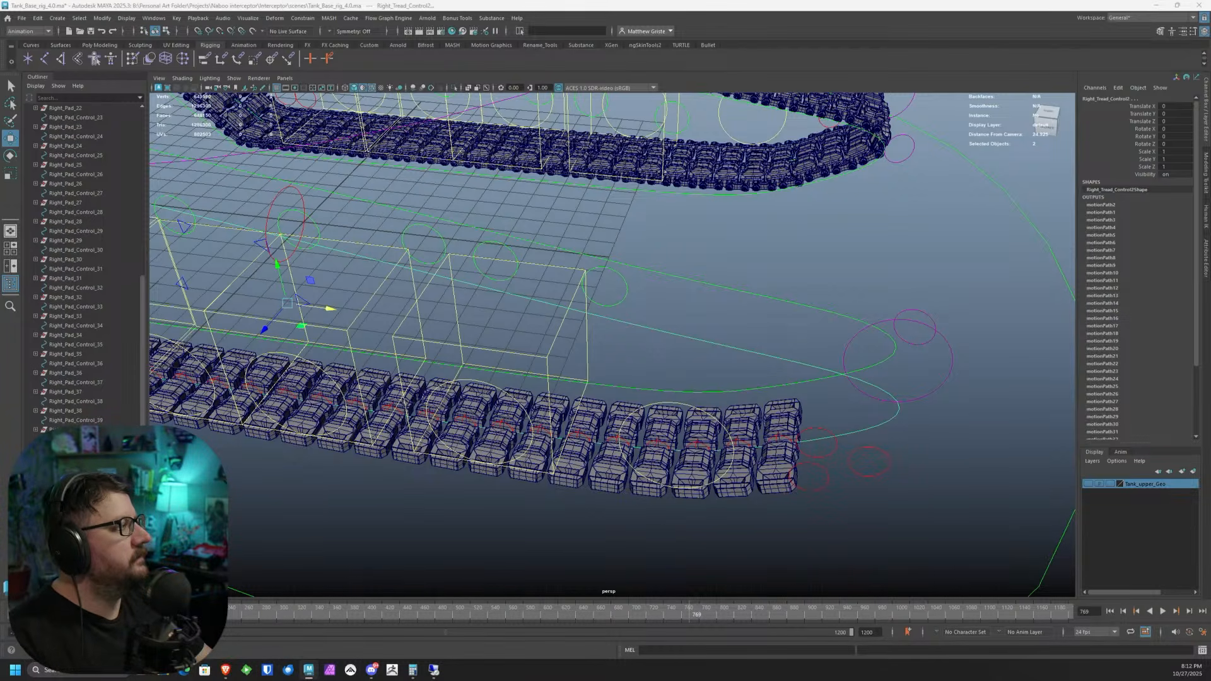
left_click_drag(681, 262, 747, 359, "alt")
left_click_drag(596, 403, 650, 249, "alt")
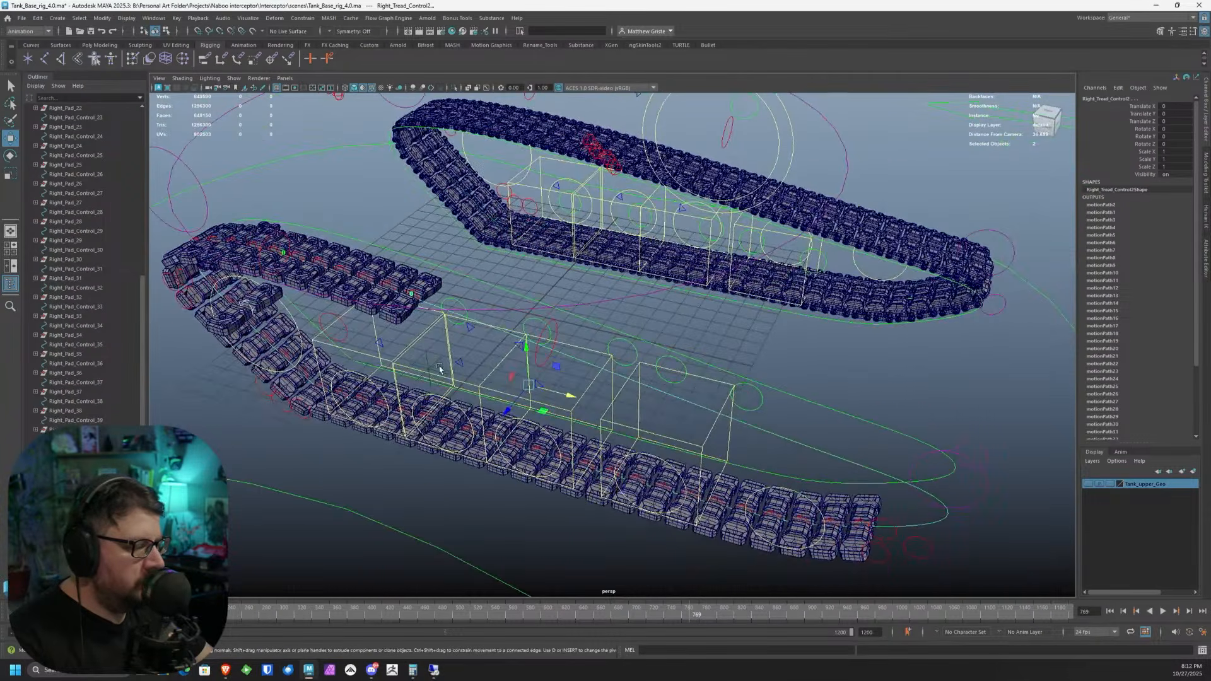
left_click(246, 305)
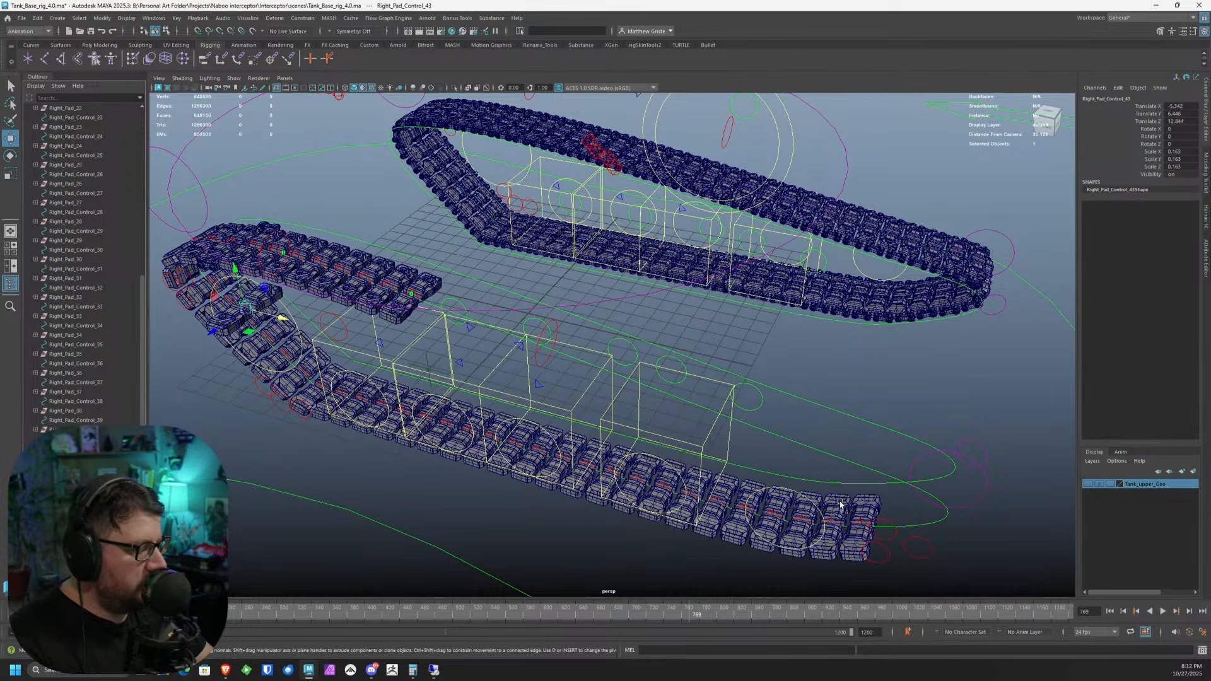
left_click(785, 439, "shift")
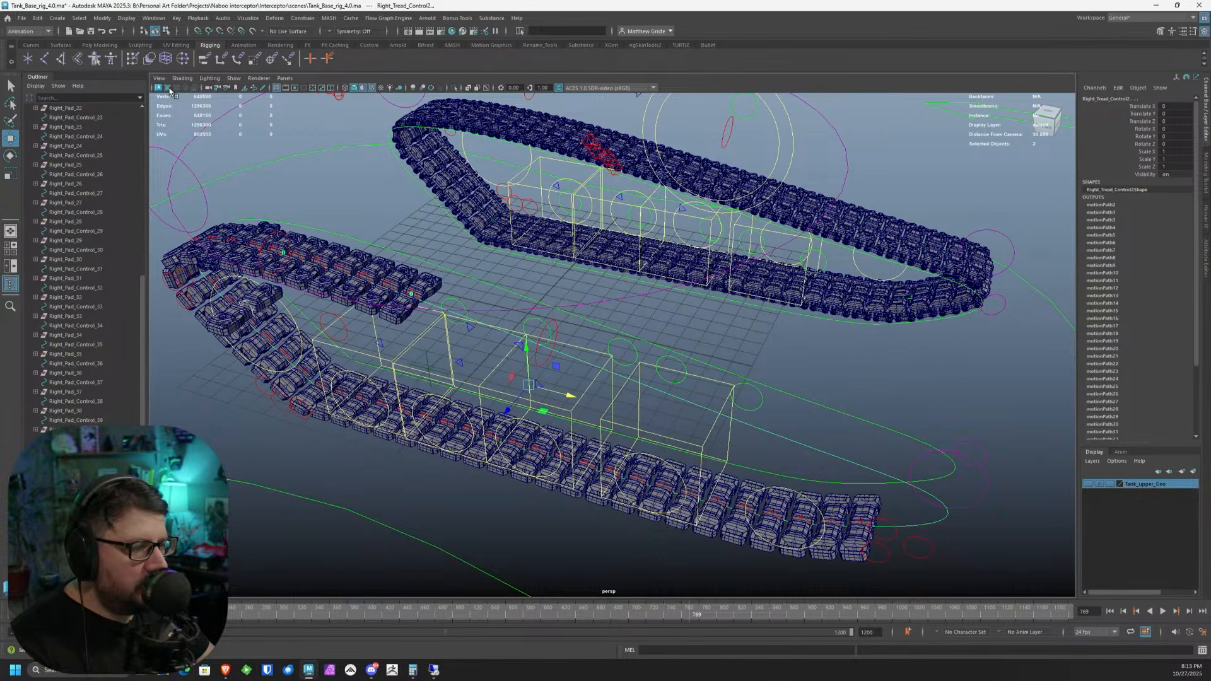
key("g")
middle_click_drag(680, 293, 610, 255, "alt")
- Delete the keys on motionPath43's U Value and set the value to 0
left_click(1102, 212)
left_click(1151, 219)
right_click(1153, 222)
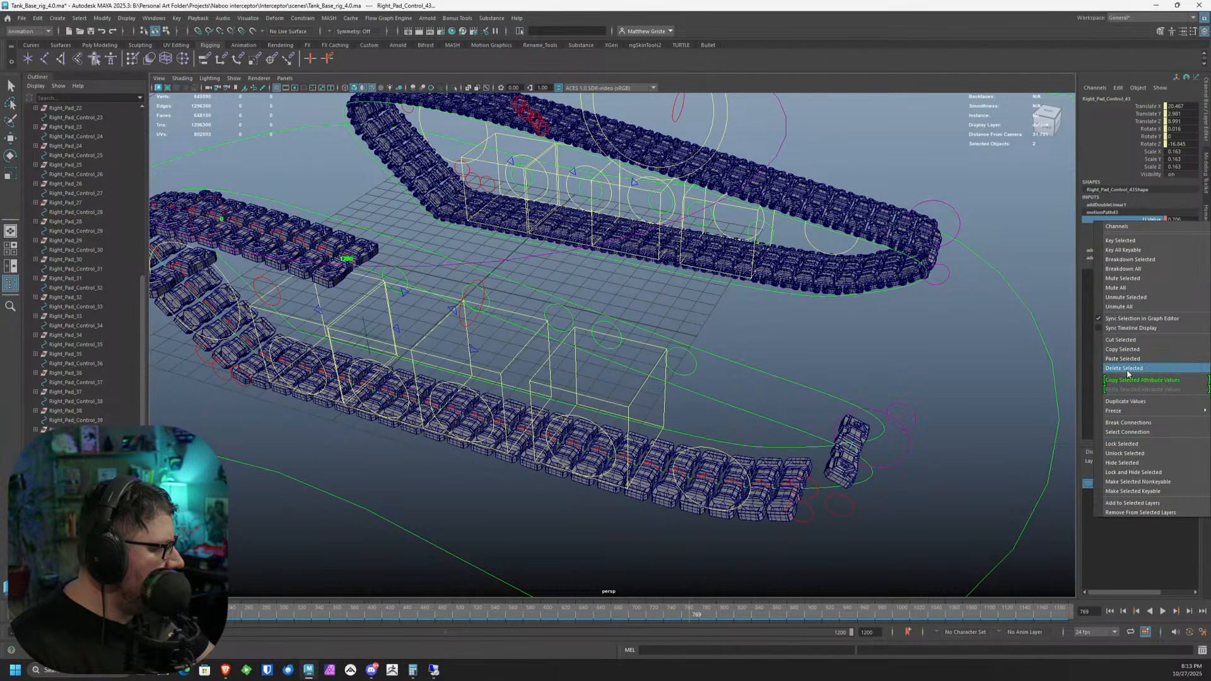
left_click(1127, 369)
left_click(1179, 221)
type("0")
key("Return")
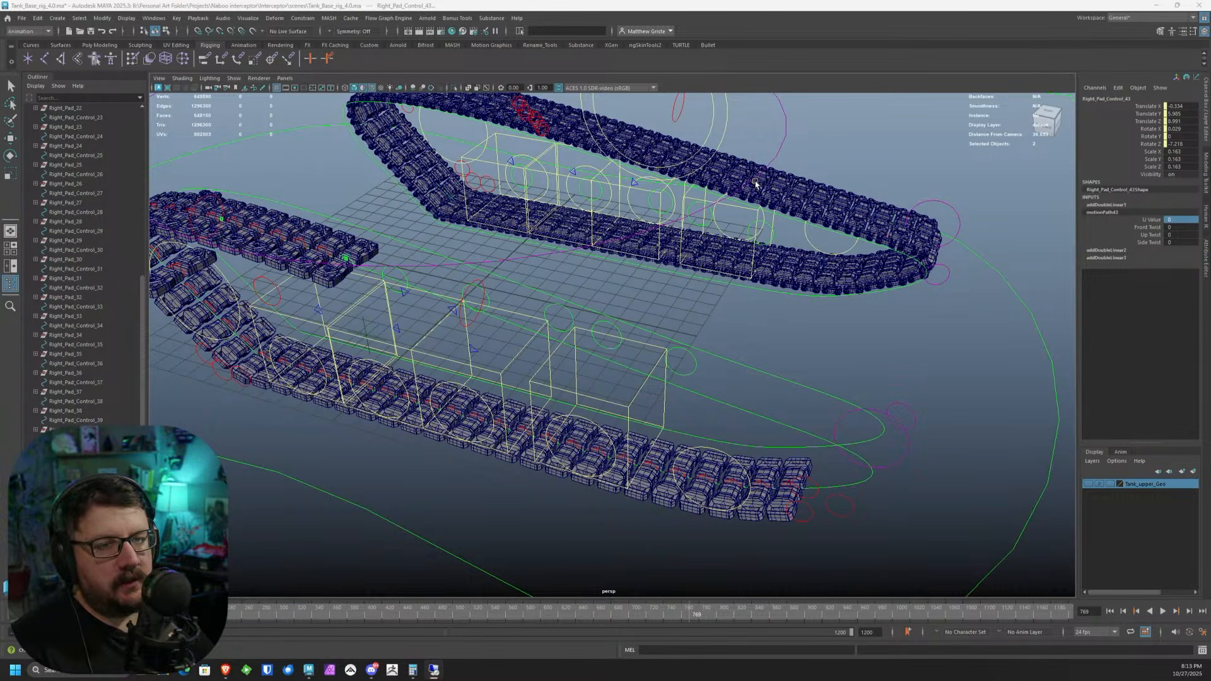
- Delete the addDoubleLinear nodes and connect motionPath43's allCoordinates directly to Right_Pad_Control_43's translate
left_click_drag(827, 397, 604, 343, "alt")
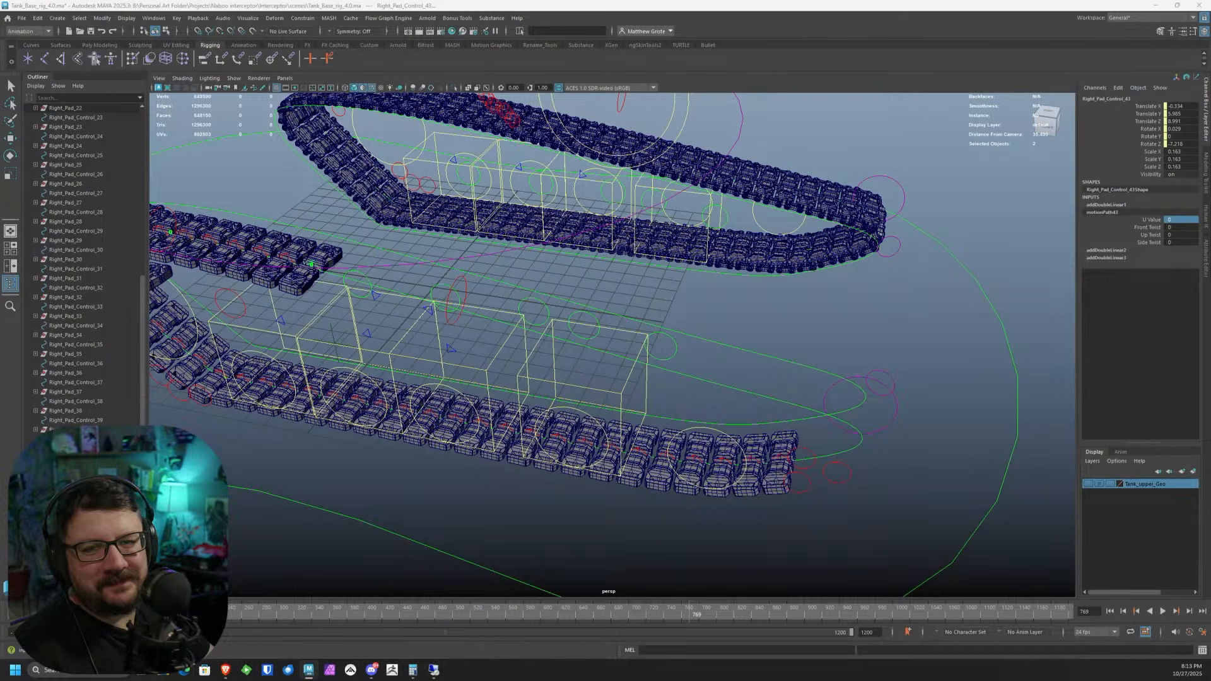
key("w")
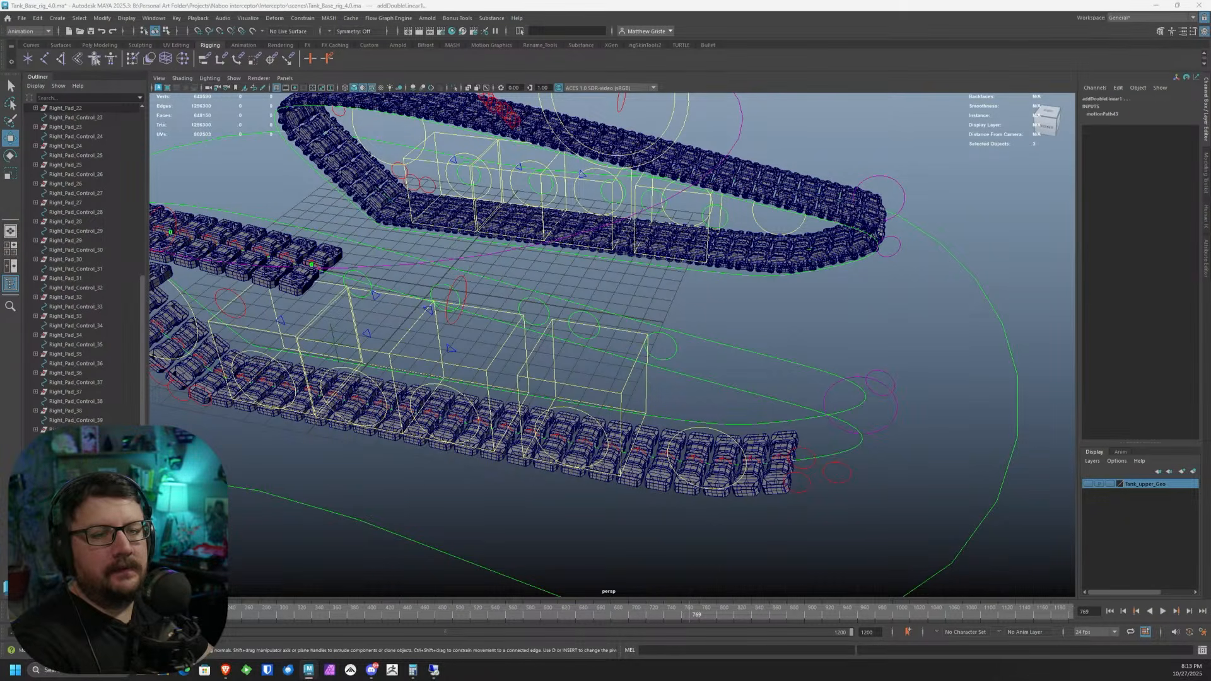
key("Delete")
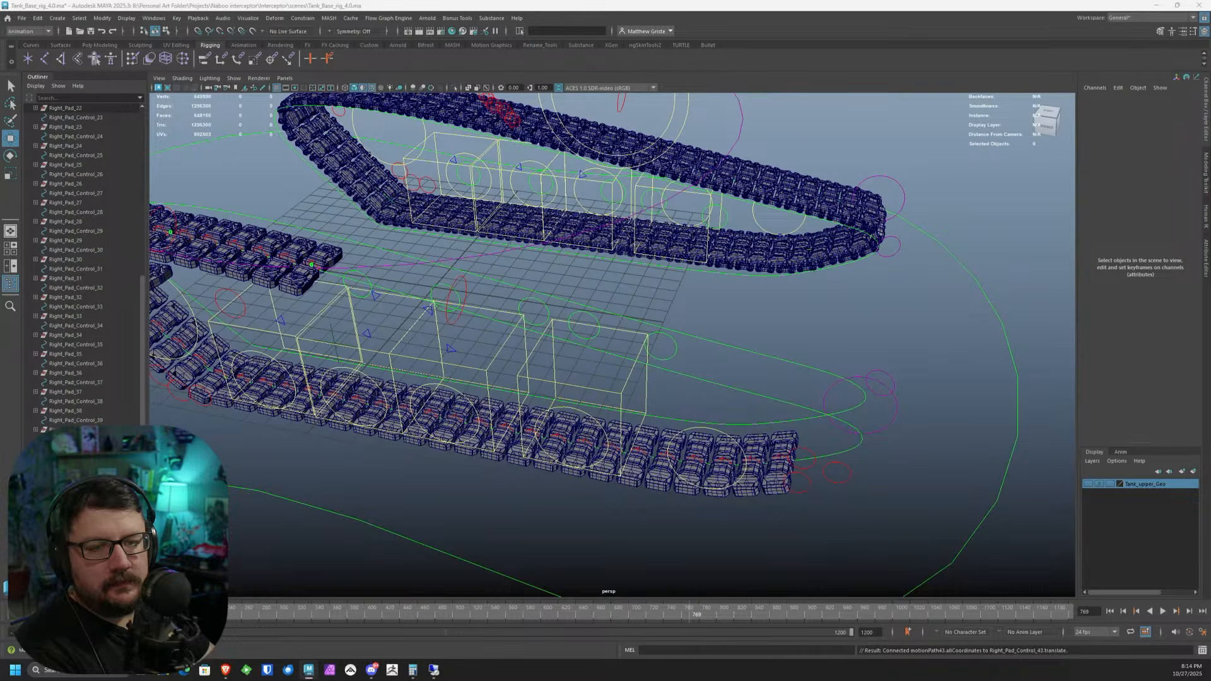
key("ctrl+z")
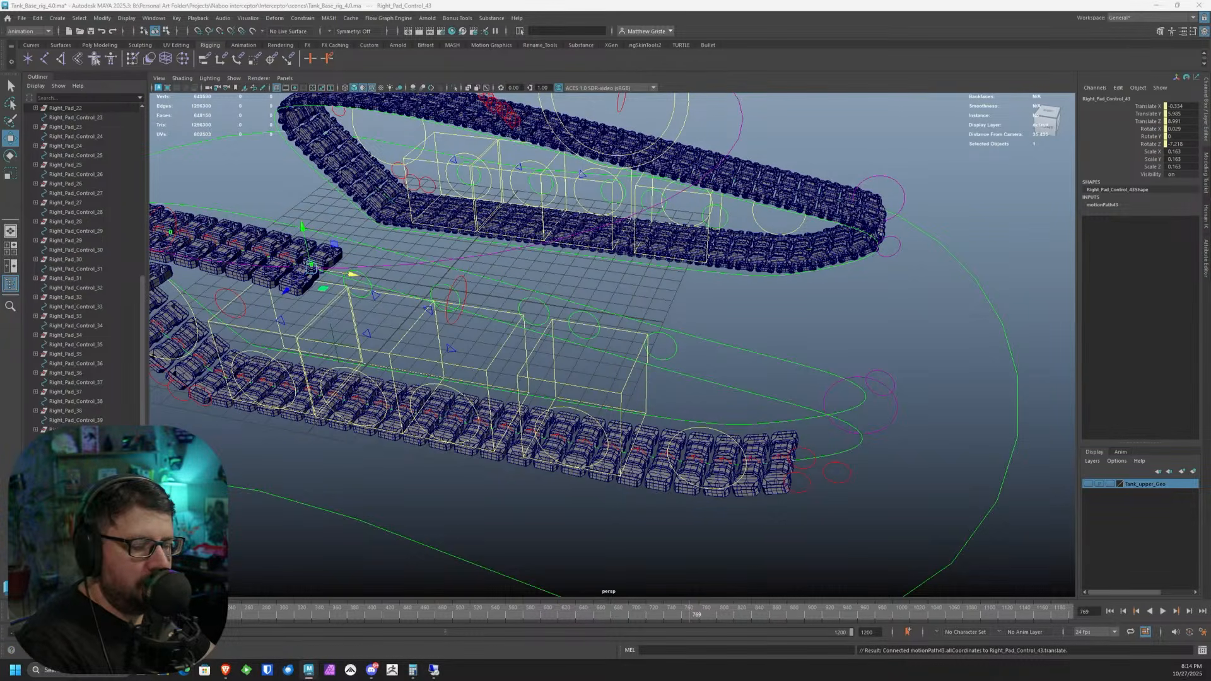
- Duplicate the Right_Tread_Anim_42 curve, drive the copy from Right_Tread_Locate's TreadCycle and connect its output to motionPath43's uValue
left_click(76, 476, "ctrl")
key("ctrl+z")
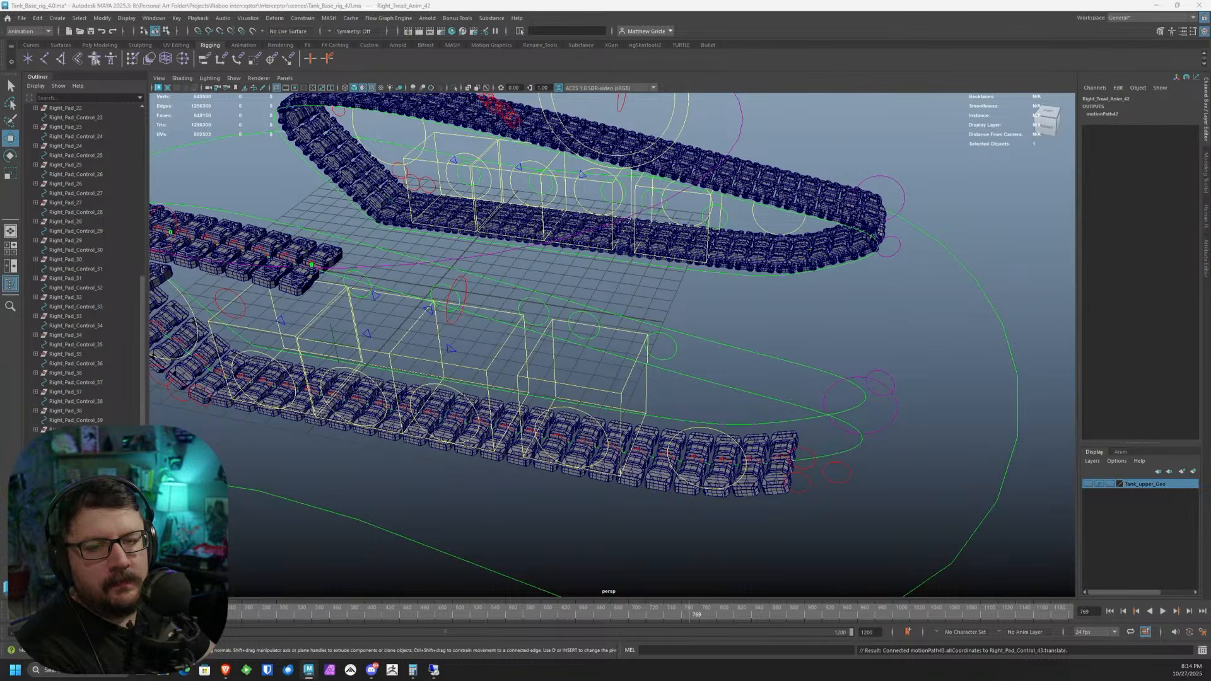
key("ctrl+d")
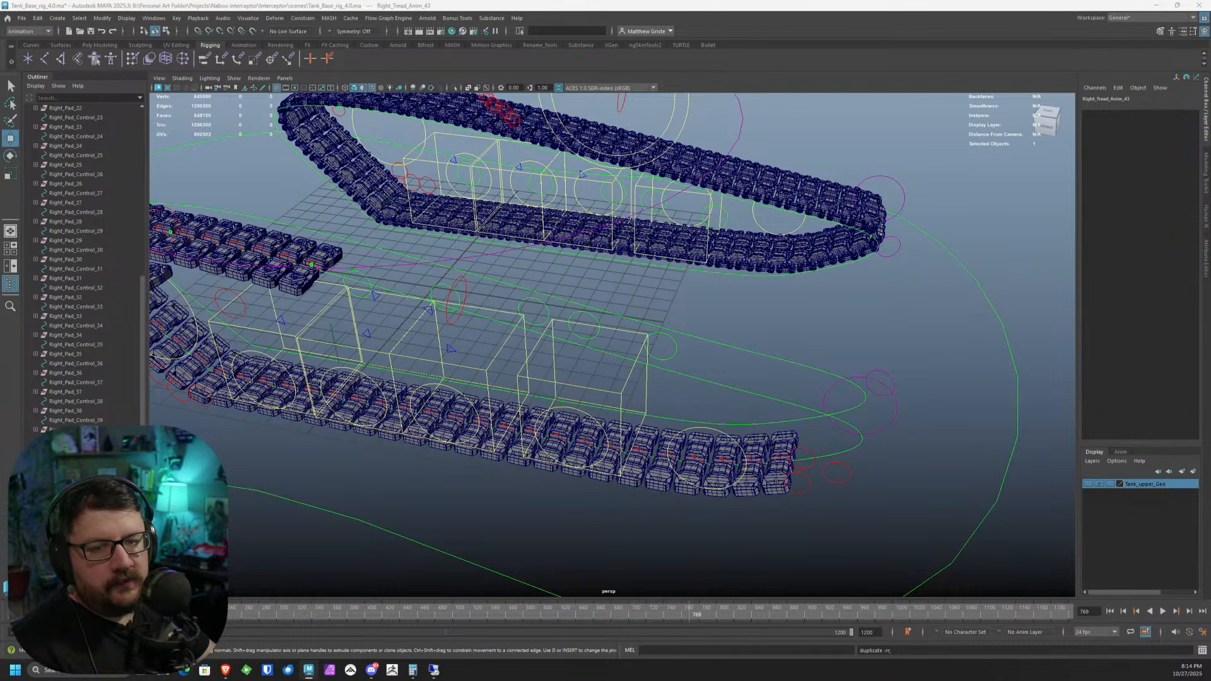
scroll(306, 259, "down", 18)
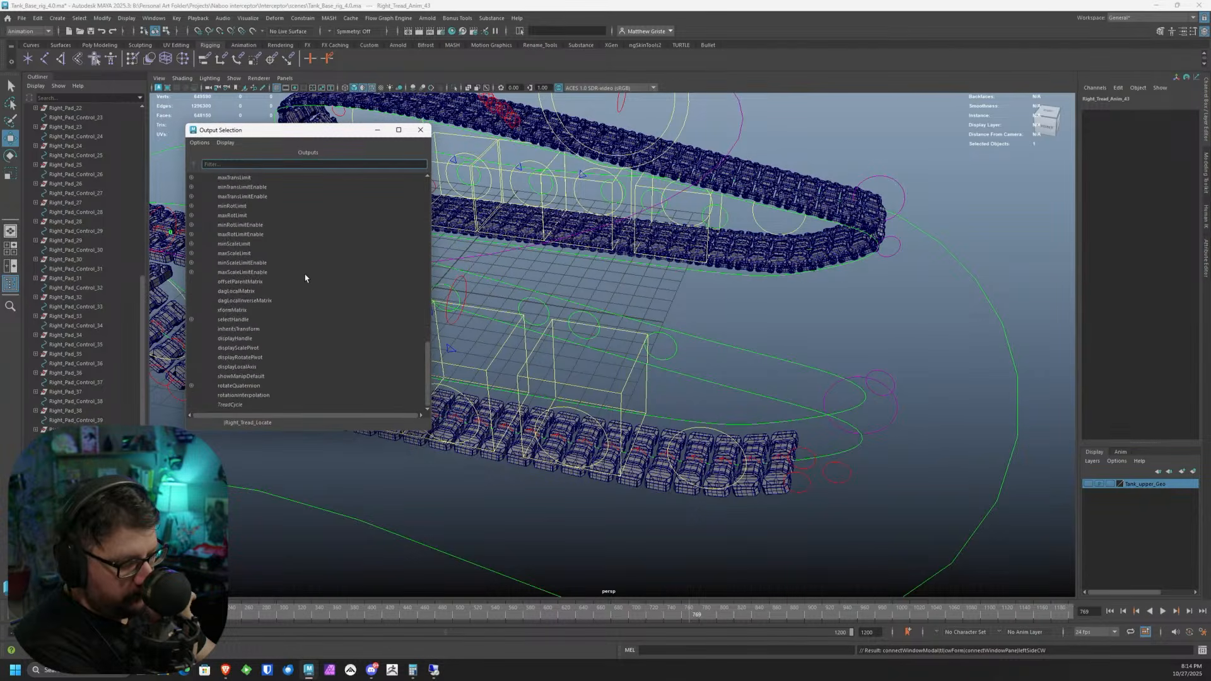
left_click(240, 404)
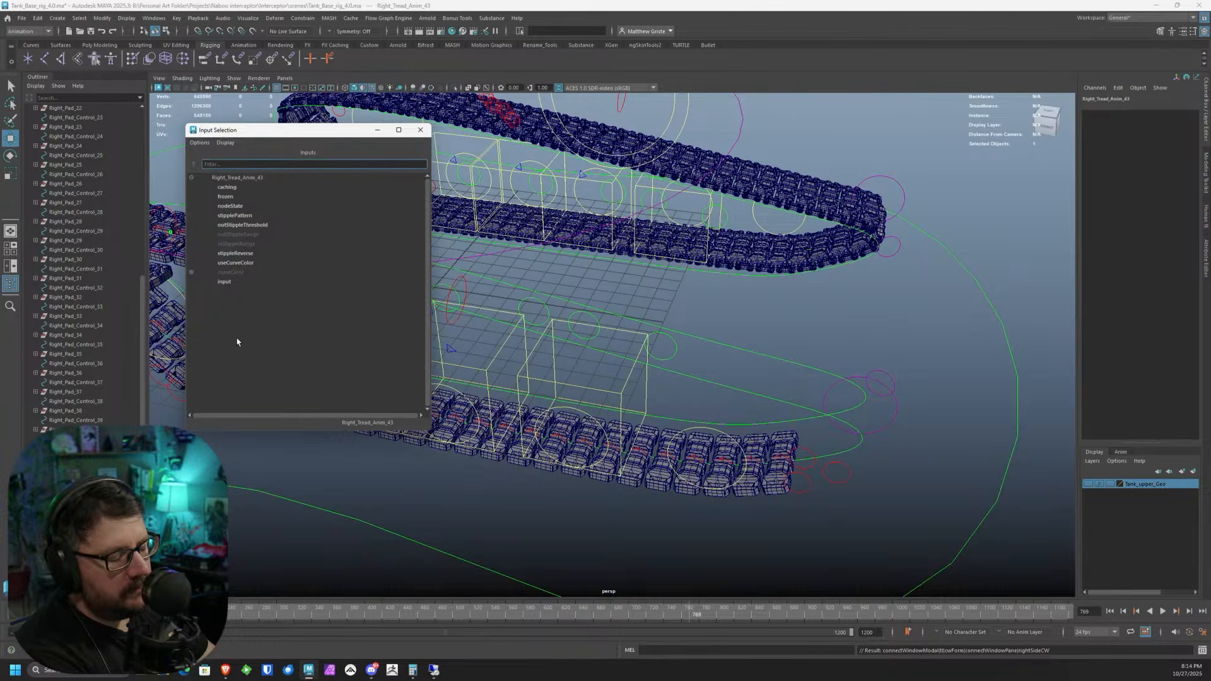
left_click(226, 281)
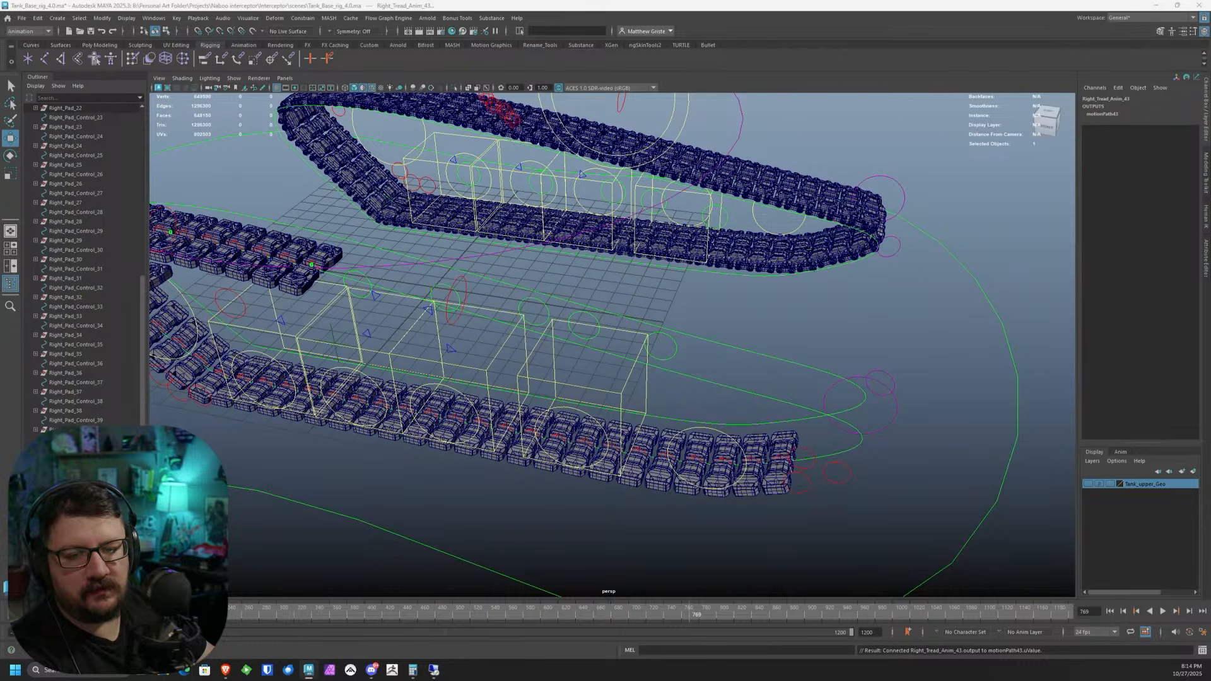
- Offset Right_Tread_Anim_43 so that pad 43 sits directly after pad 42 on the right tread's lower run
key("Return")
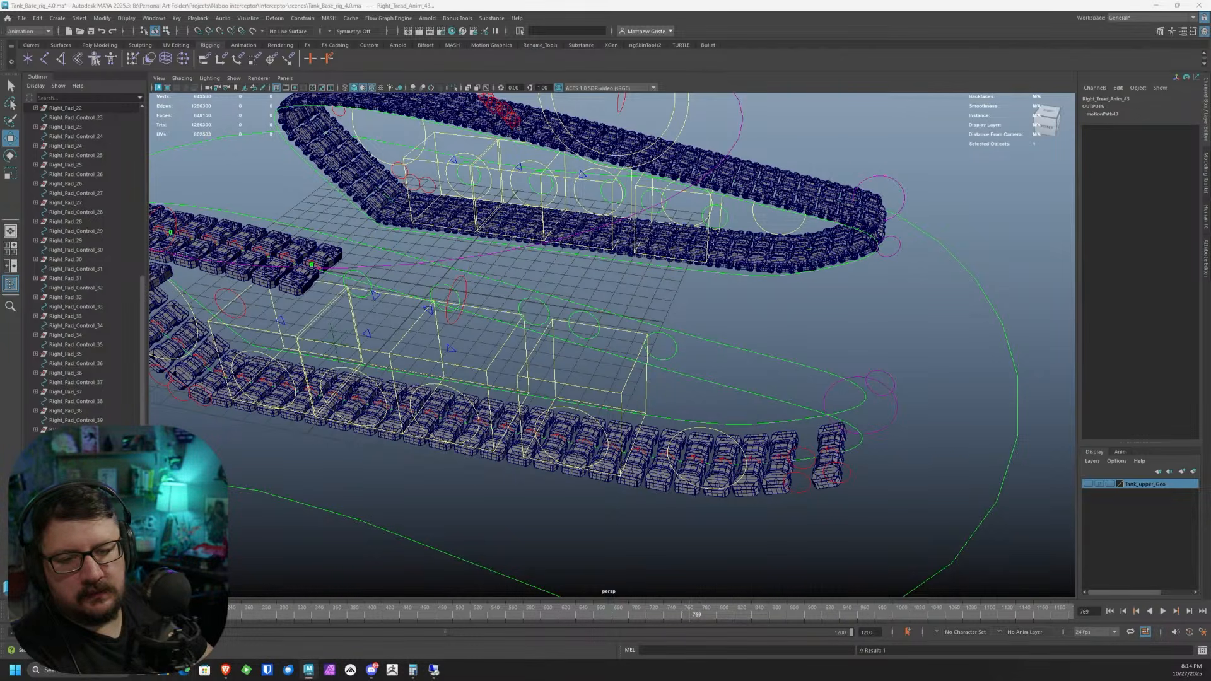
key("Return")
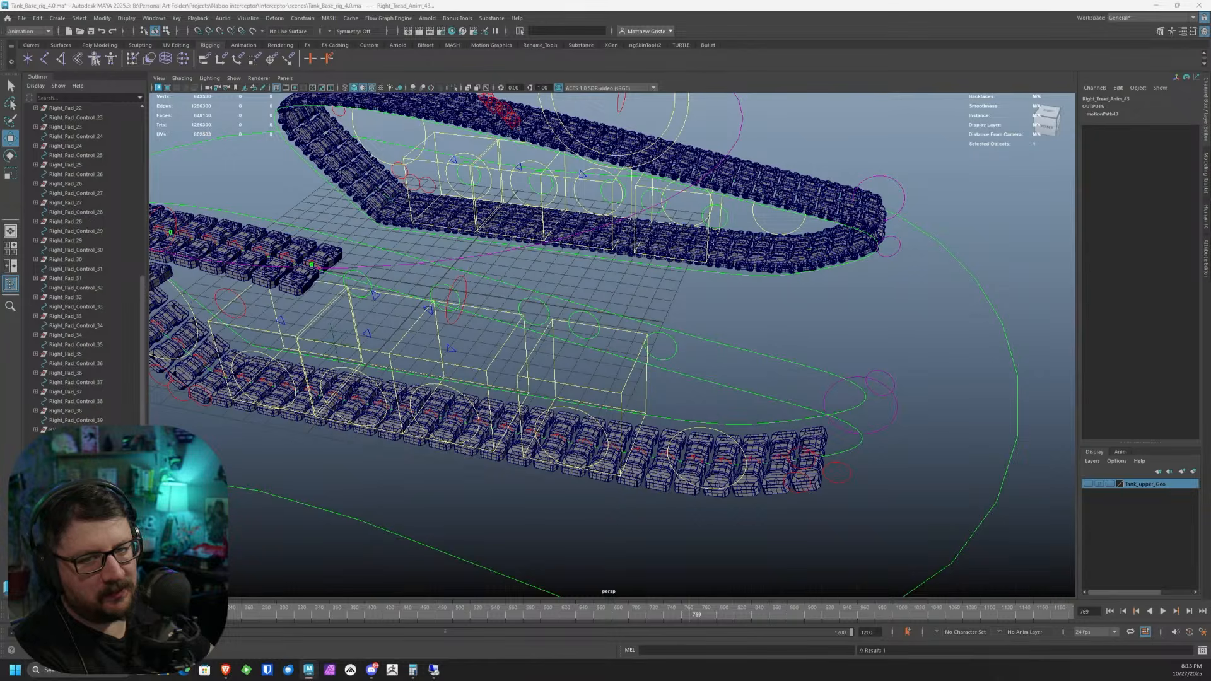
left_click(925, 547)
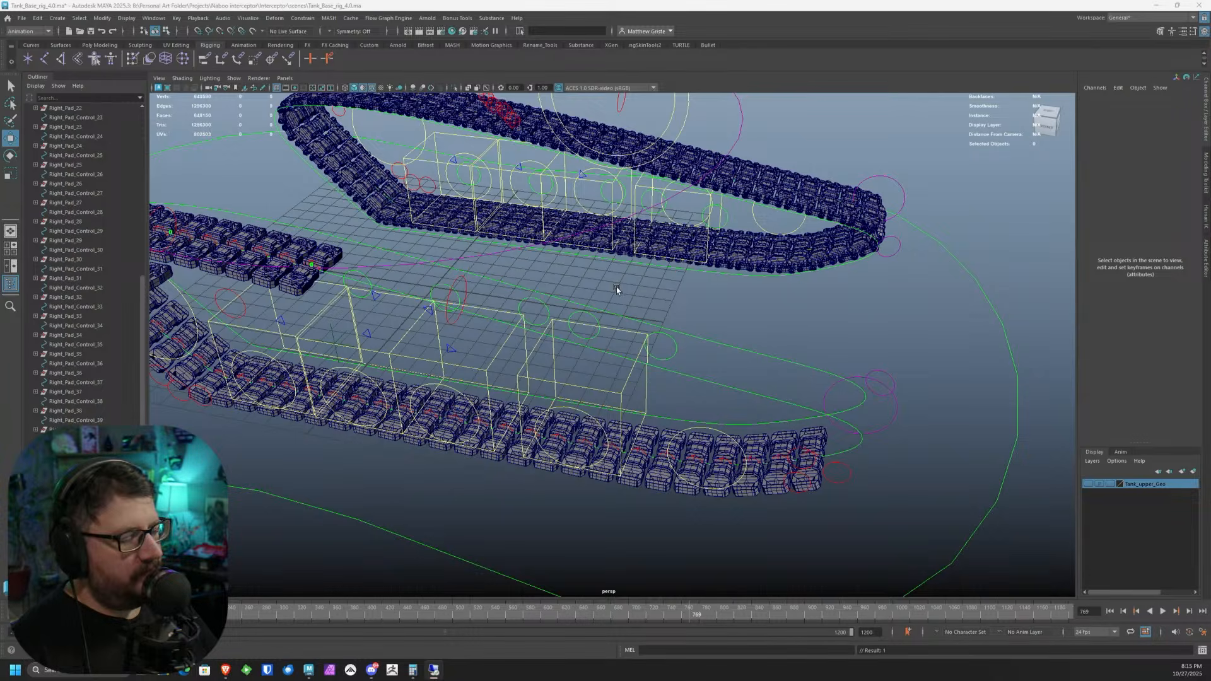
- Examine the remaining gap at the open end of the right tread and the stacked pads still waiting for placement
middle_click_drag(616, 286, 570, 275, "alt")
left_click_drag(570, 275, 662, 295, "alt")
scroll(627, 282, "up", 4)
middle_click_drag(672, 283, 695, 297, "alt")
left_click_drag(695, 298, 719, 303, "alt")
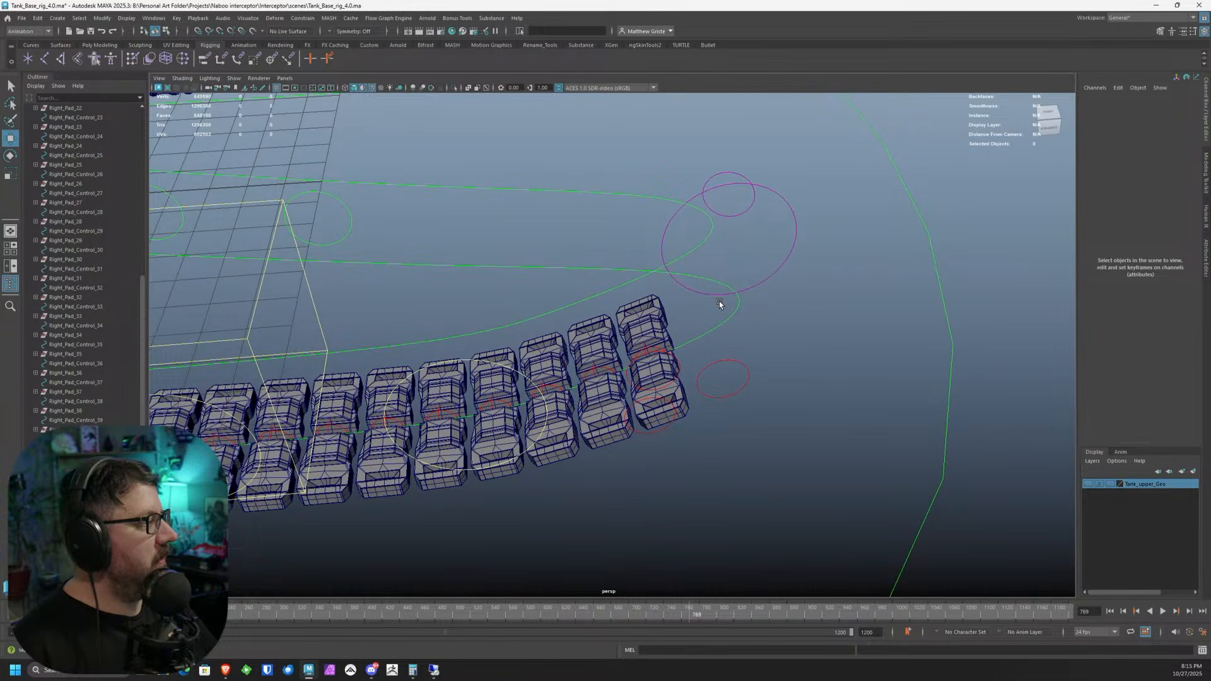
scroll(718, 303, "down", 3)
left_click_drag(716, 362, 405, 225, "alt")
scroll(696, 358, "up", 3)
middle_click_drag(405, 225, 459, 271, "alt")
scroll(459, 271, "up", 3)
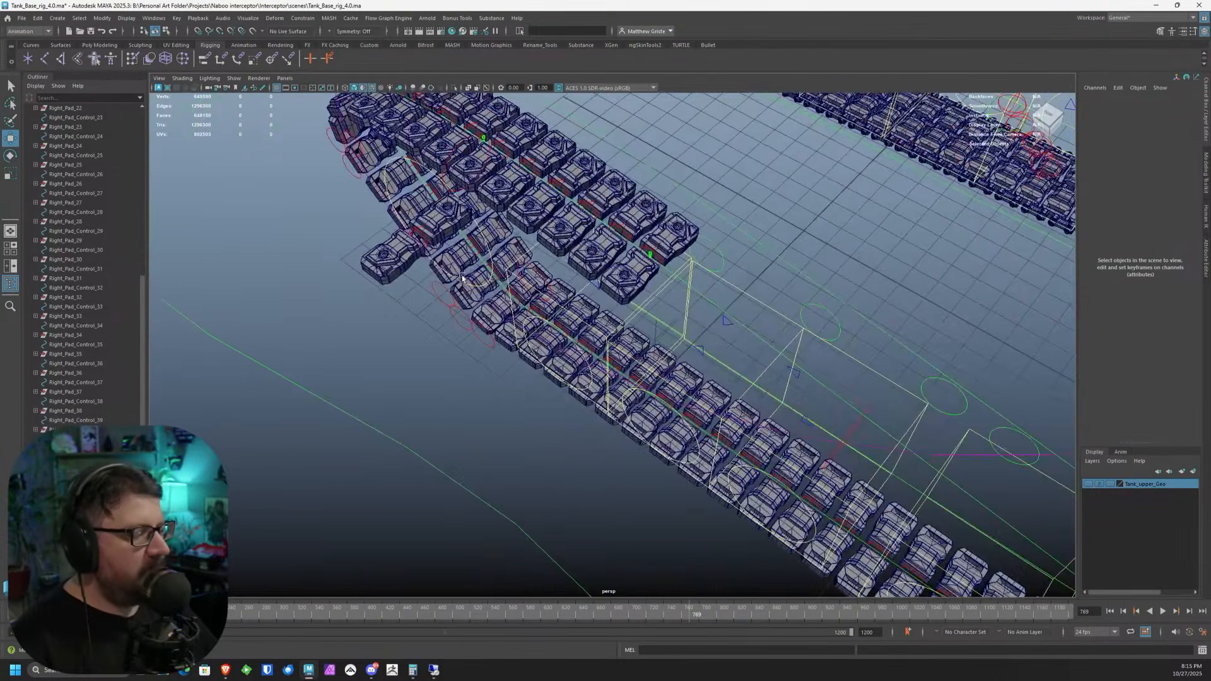
left_click(426, 241)
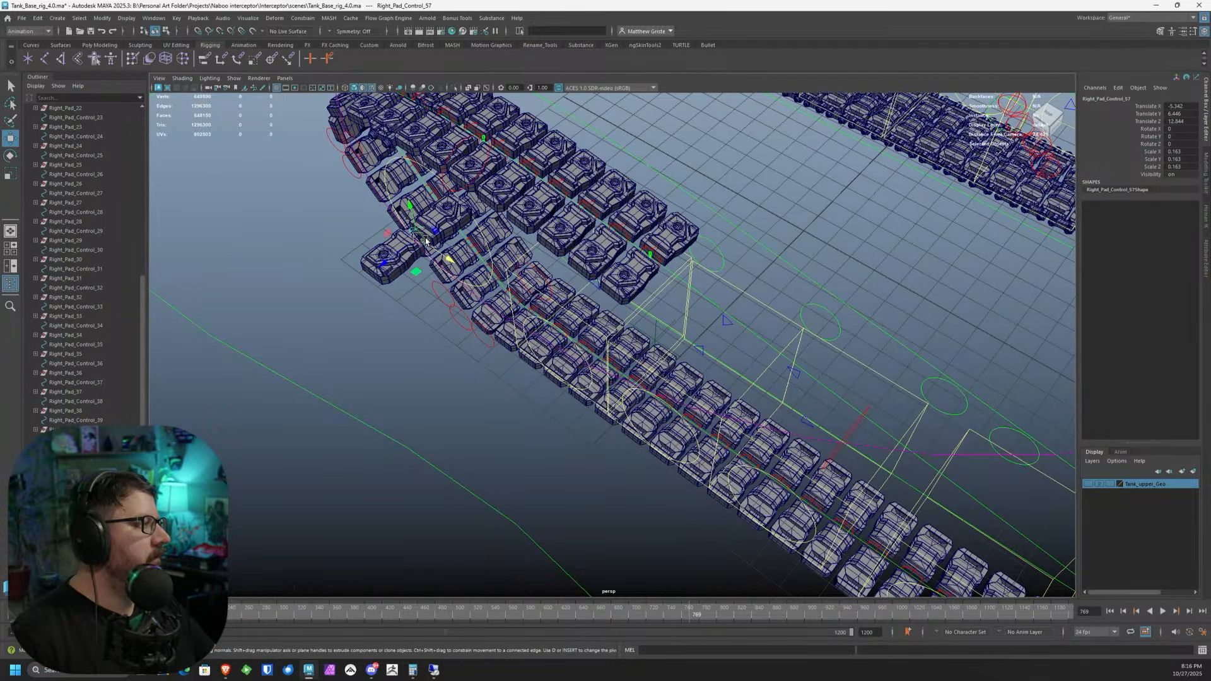
scroll(707, 405, "down", 2)
middle_click_drag(914, 440, 540, 219, "alt")
left_click_drag(541, 219, 594, 217, "alt")
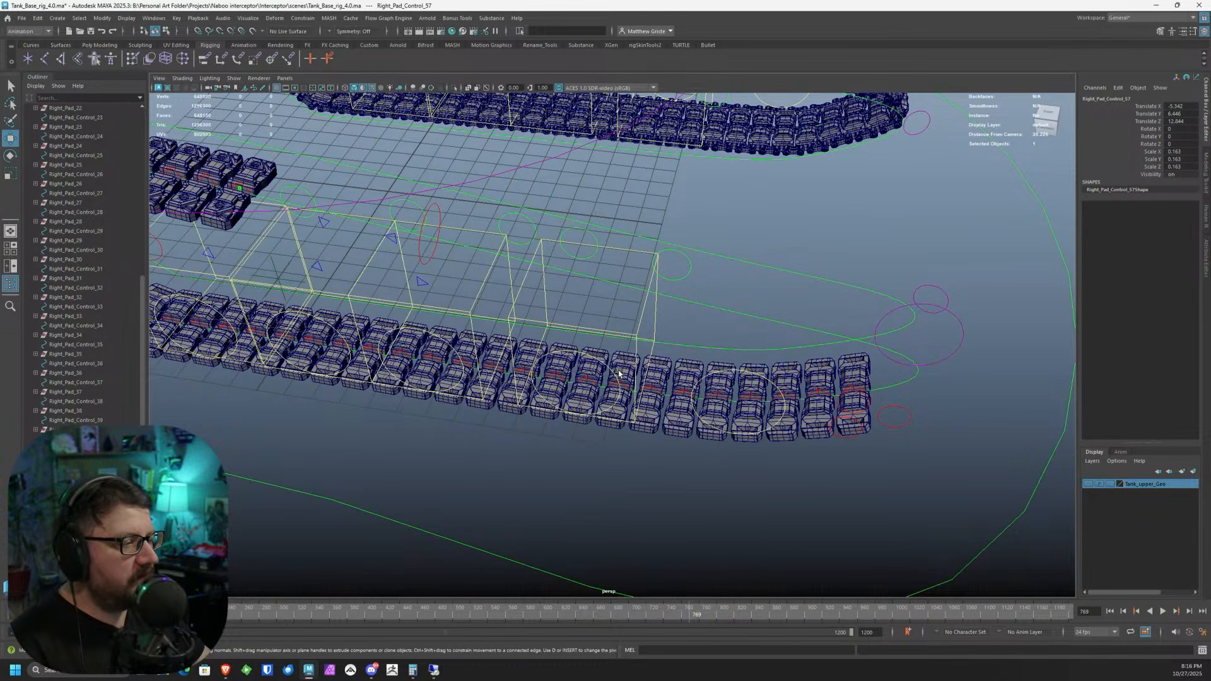
left_click_drag(581, 300, 813, 451, "alt")
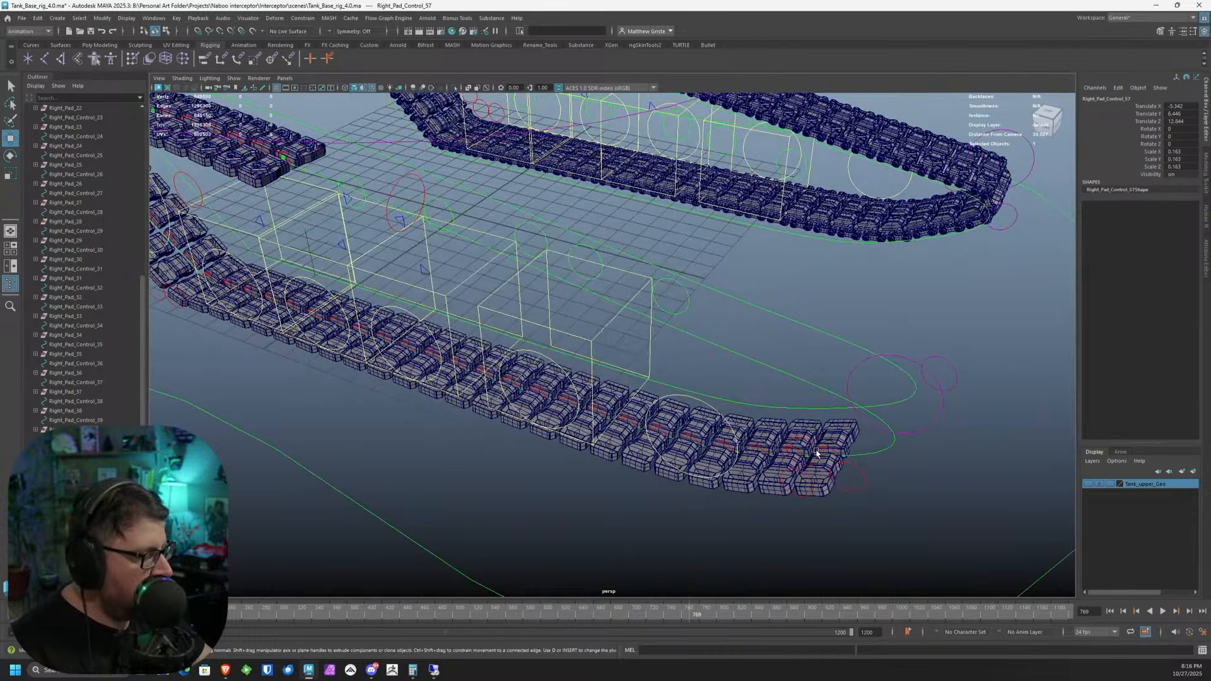
- Parent-constrain the Right_Pad_44 geometry to Right_Pad_Control_44
left_click(826, 451)
left_click(76, 514)
left_click(66, 524, "shift")
key("f")
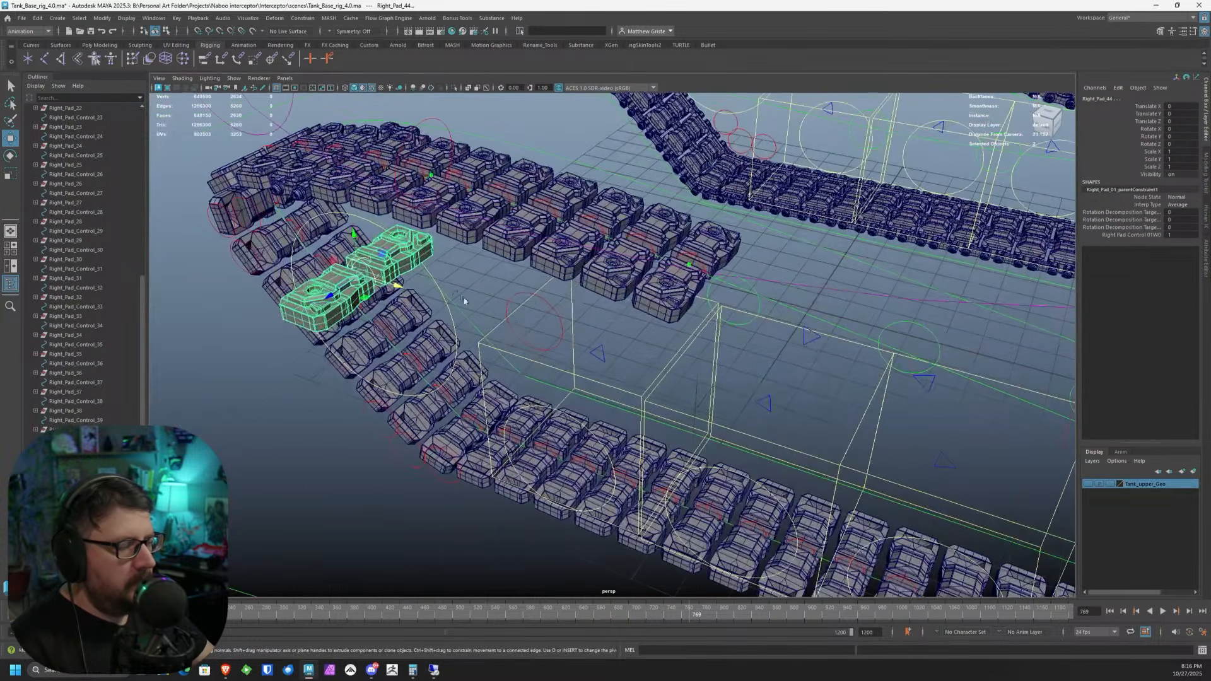
left_click(204, 59)
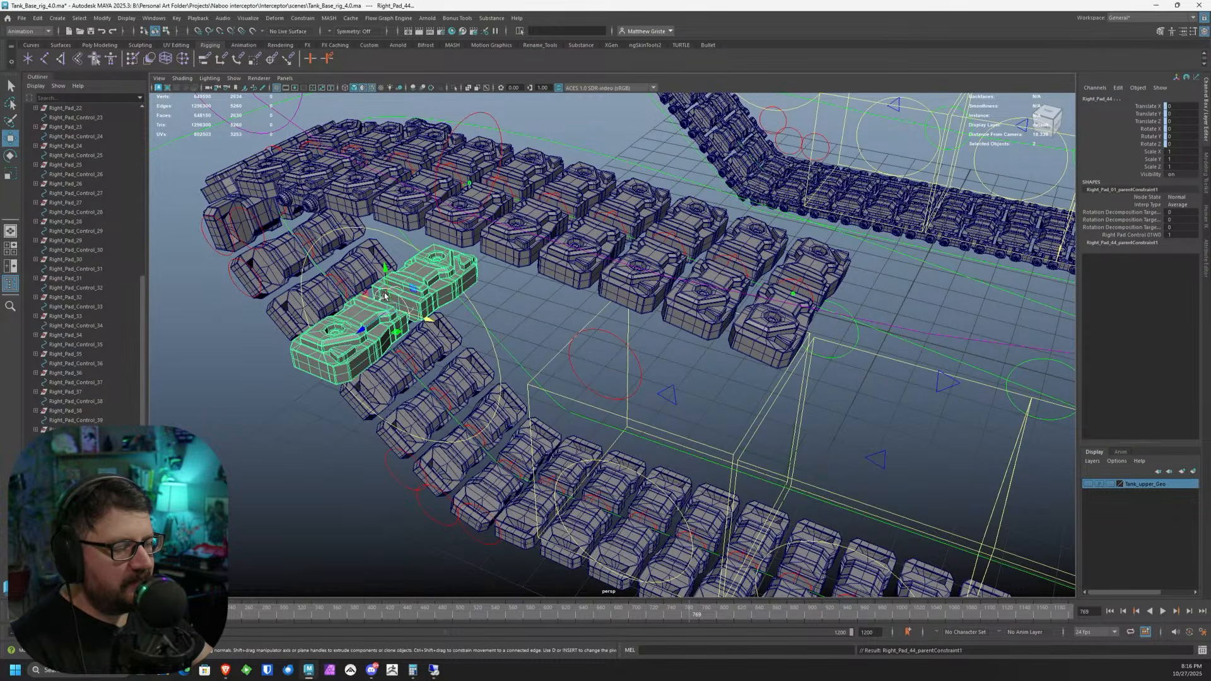
left_click(410, 319)
left_click_drag(422, 321, 638, 391)
key("ctrl+z")
- Attach Right_Pad_Control_44 to the right tread curve as a motion path
scroll(980, 478, "down", 4)
scroll(980, 478, "down", 4)
middle_click_drag(980, 478, 362, 398, "alt")
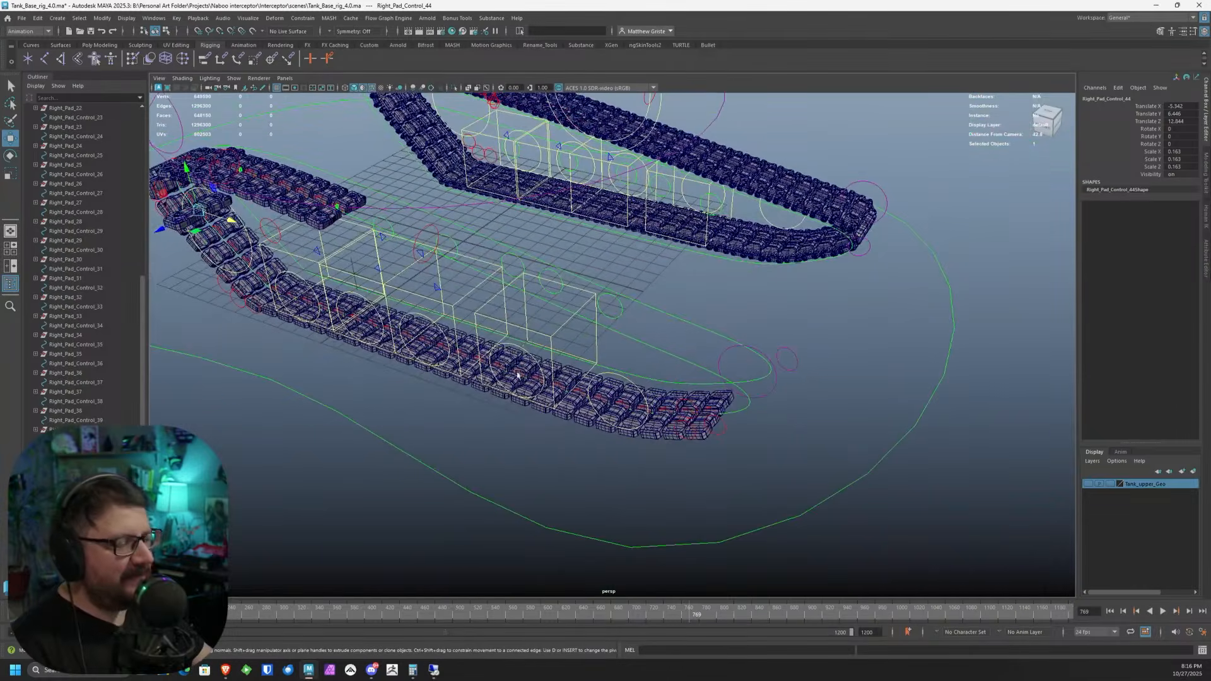
left_click(648, 336)
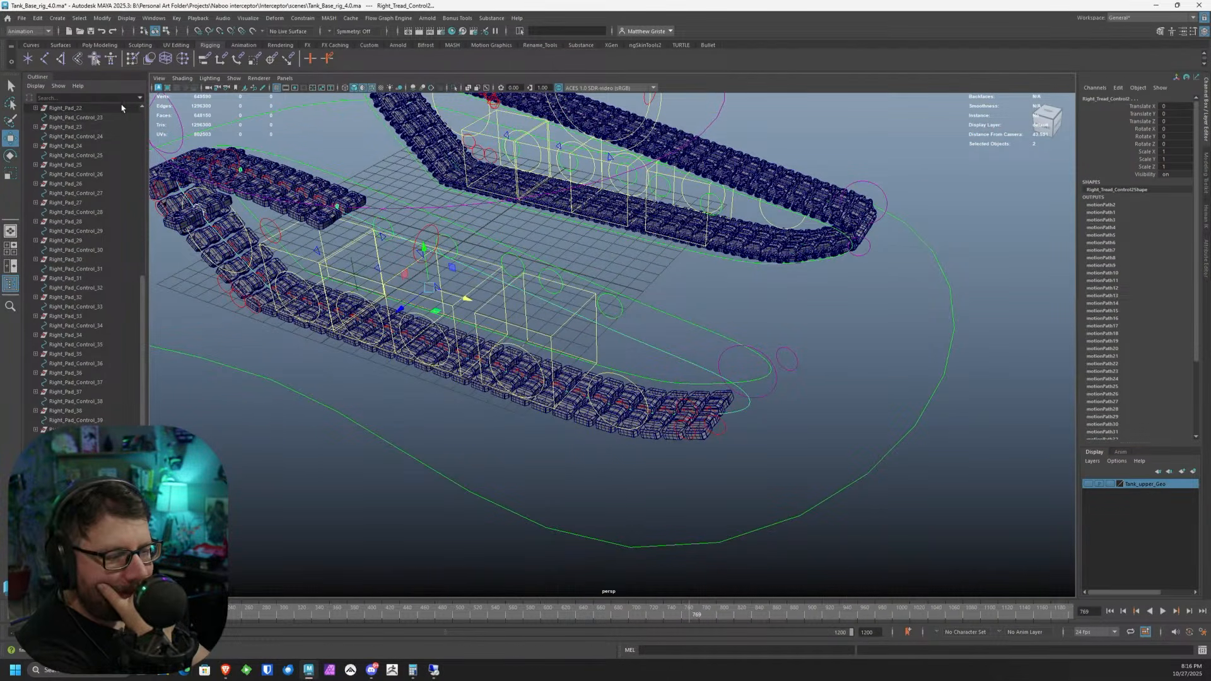
key("ctrl+z")
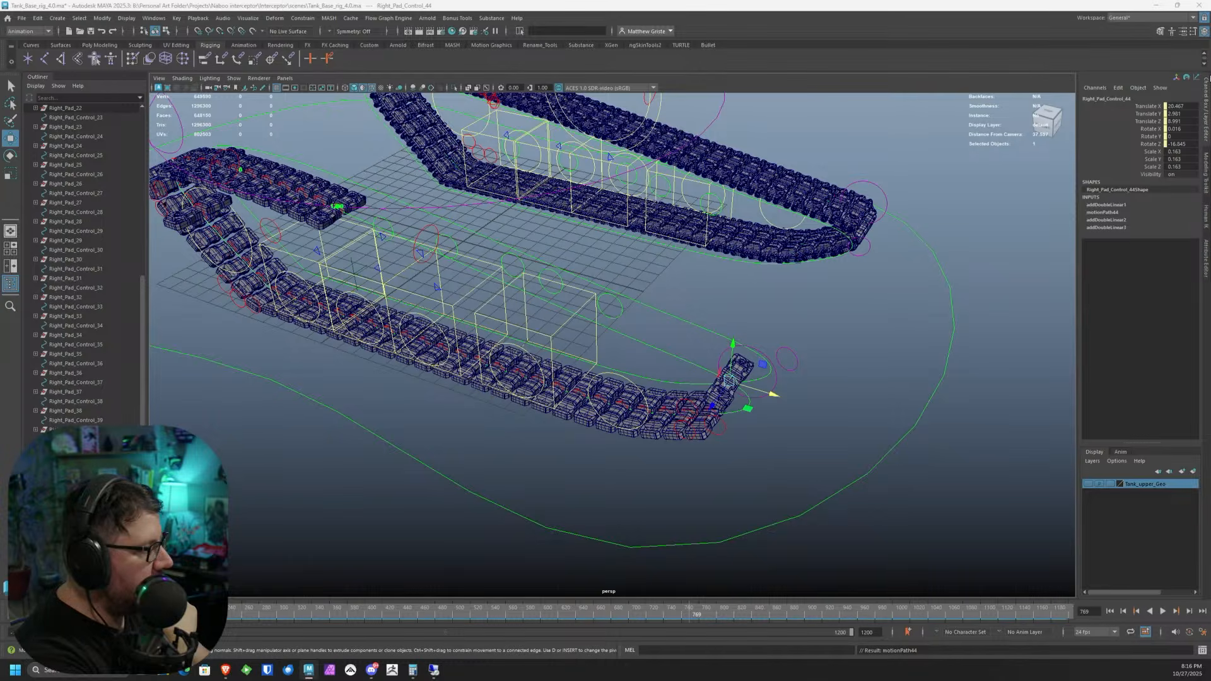
- Delete the keys on motionPath44's U Value and set the value to 0
left_click(1104, 213)
left_click(1149, 219)
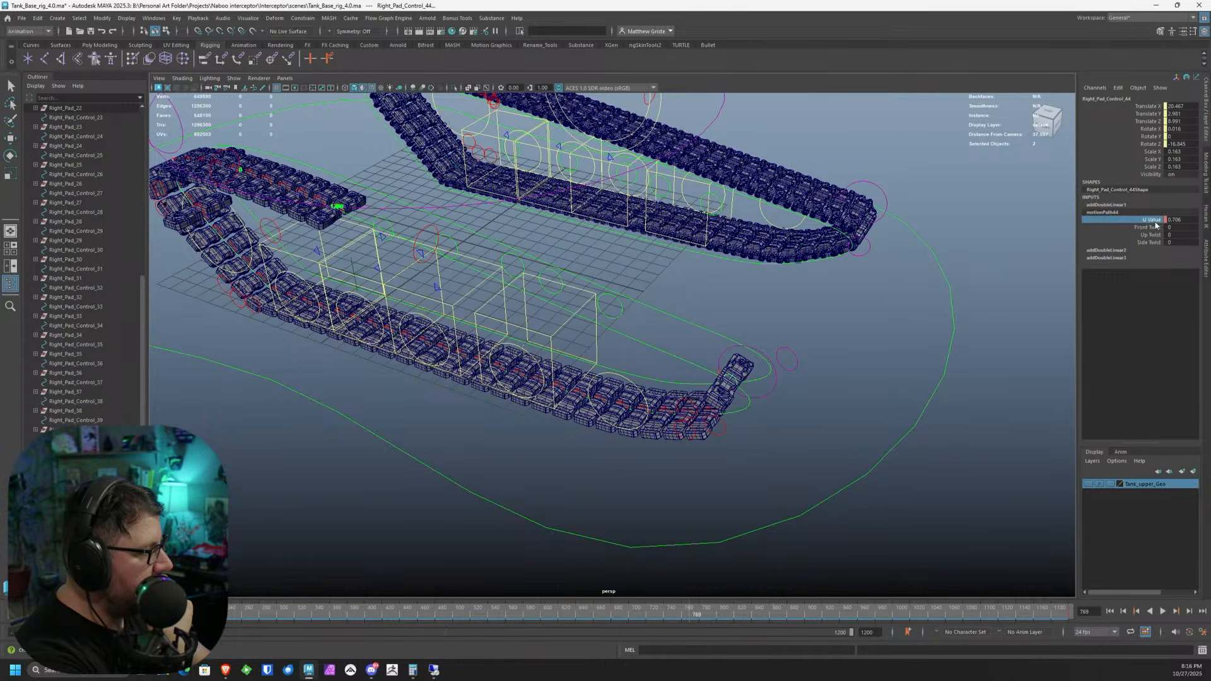
right_click(1099, 222)
left_click(1144, 369)
left_click(1177, 220)
type("0")
key("Return")
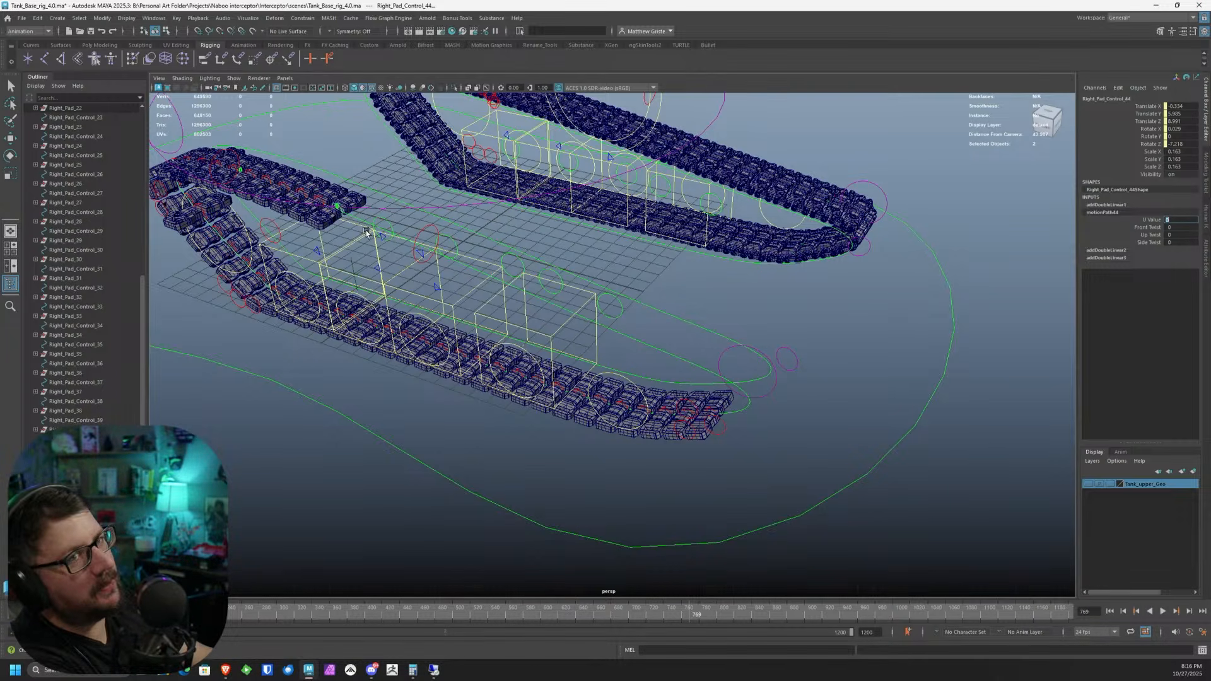
left_click_drag(410, 220, 468, 248, "alt")
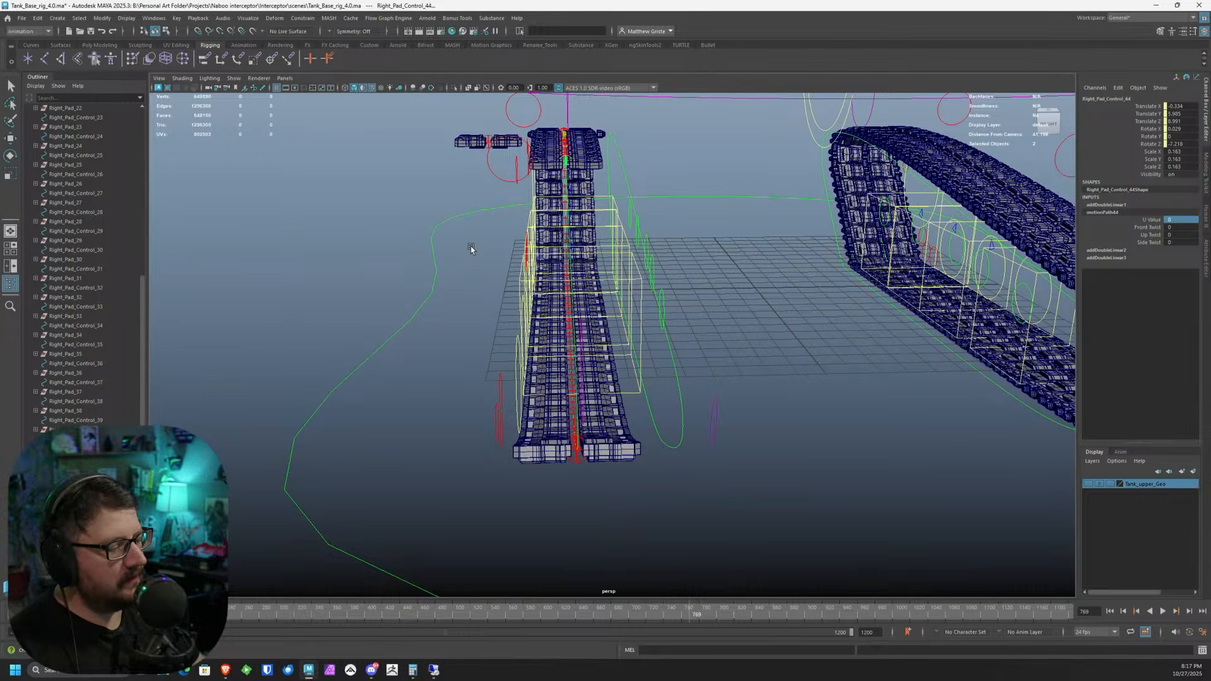
- Examine the right tread from its open end and along its full length to check the spacing of the placed pads
left_click_drag(681, 330, 690, 295, "alt")
right_click_drag(689, 295, 792, 319, "alt")
middle_click_drag(792, 318, 717, 294, "alt")
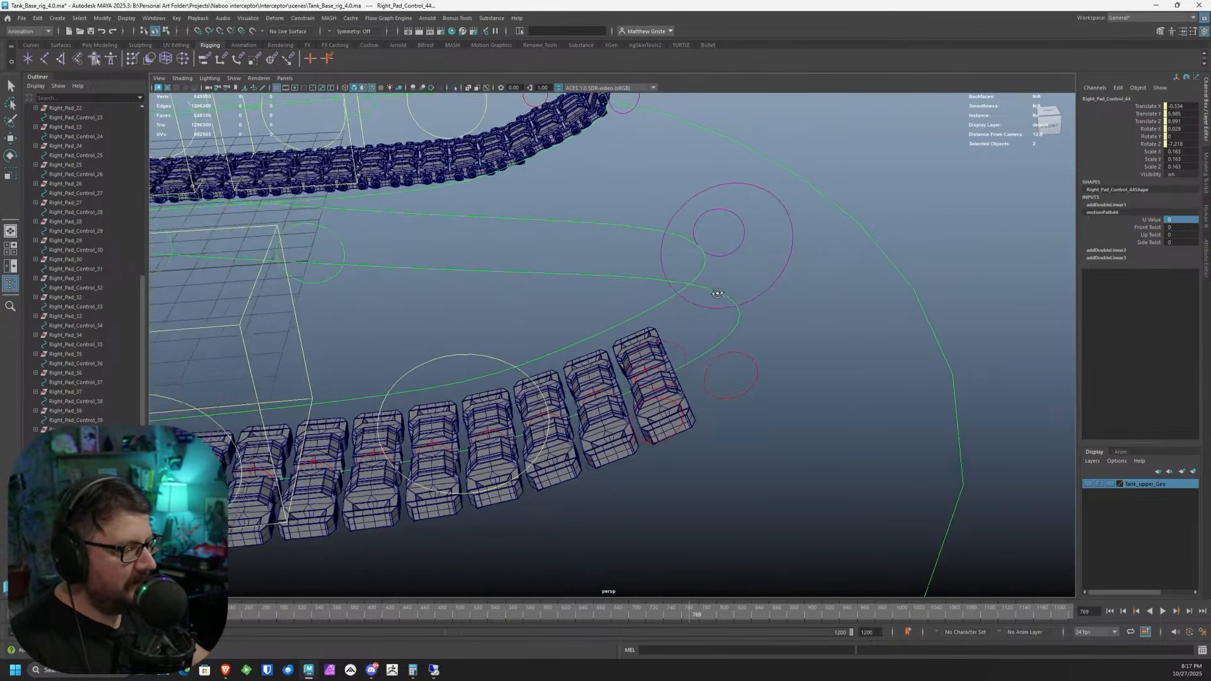
left_click_drag(716, 294, 729, 297, "alt")
left_click_drag(422, 367, 460, 338, "alt")
right_click_drag(459, 338, 385, 328, "alt")
left_click_drag(384, 328, 555, 353, "alt")
right_click_drag(555, 353, 683, 437, "alt")
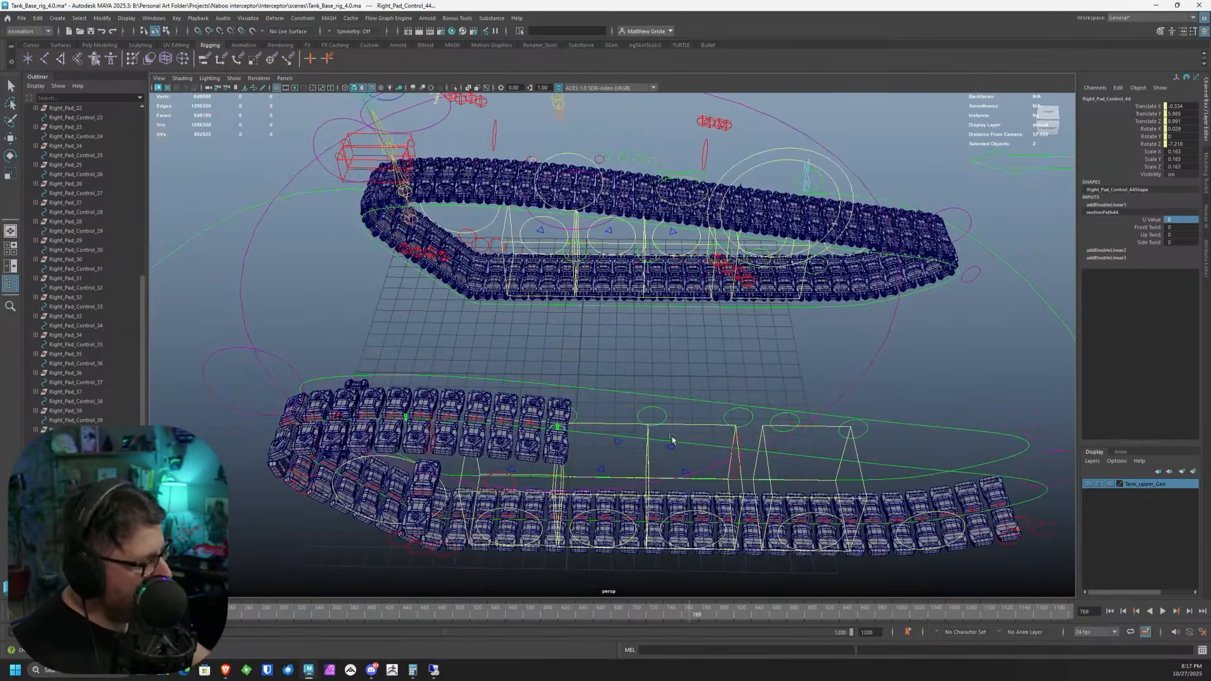
left_click_drag(684, 438, 600, 410, "alt")
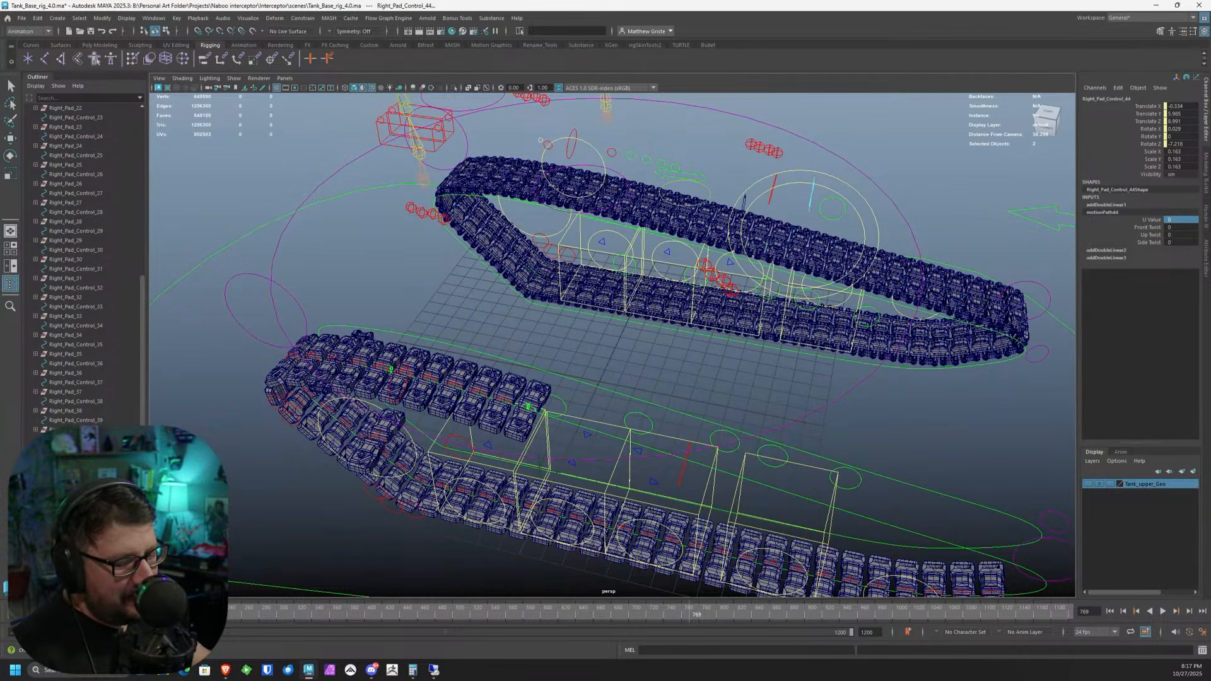
- Delete the addDoubleLinear nodes connected to Right_Pad_Control_44 and motionPath44
left_click(992, 586)
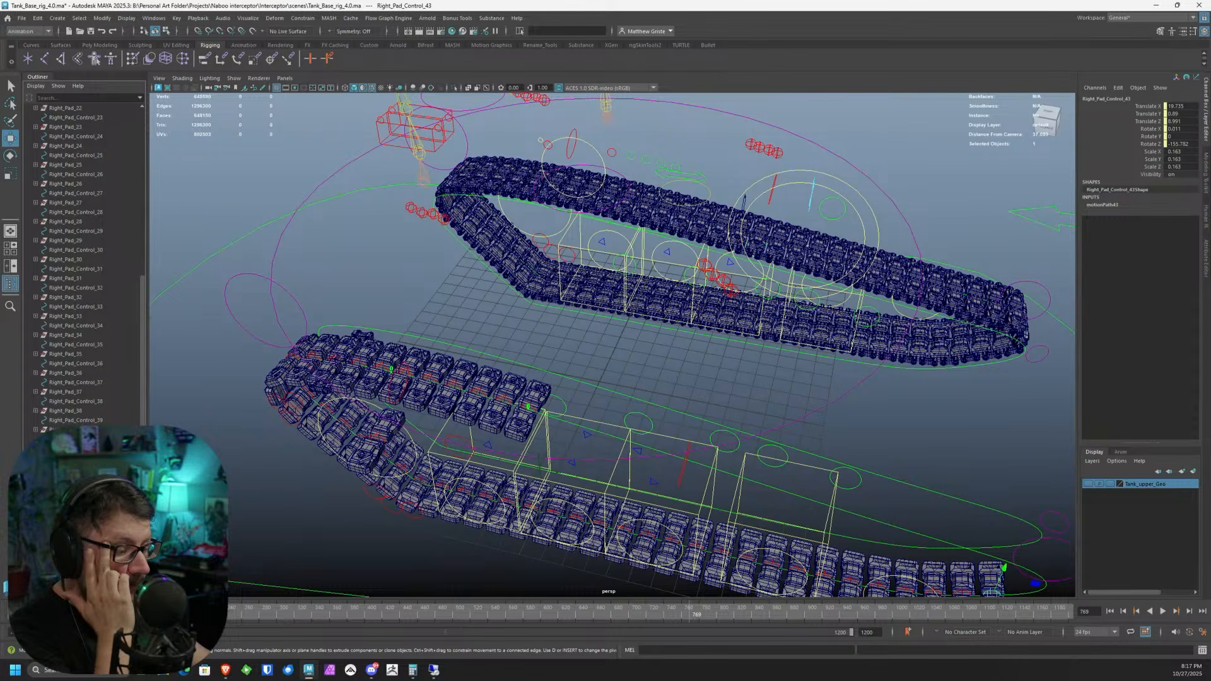
left_click(529, 407)
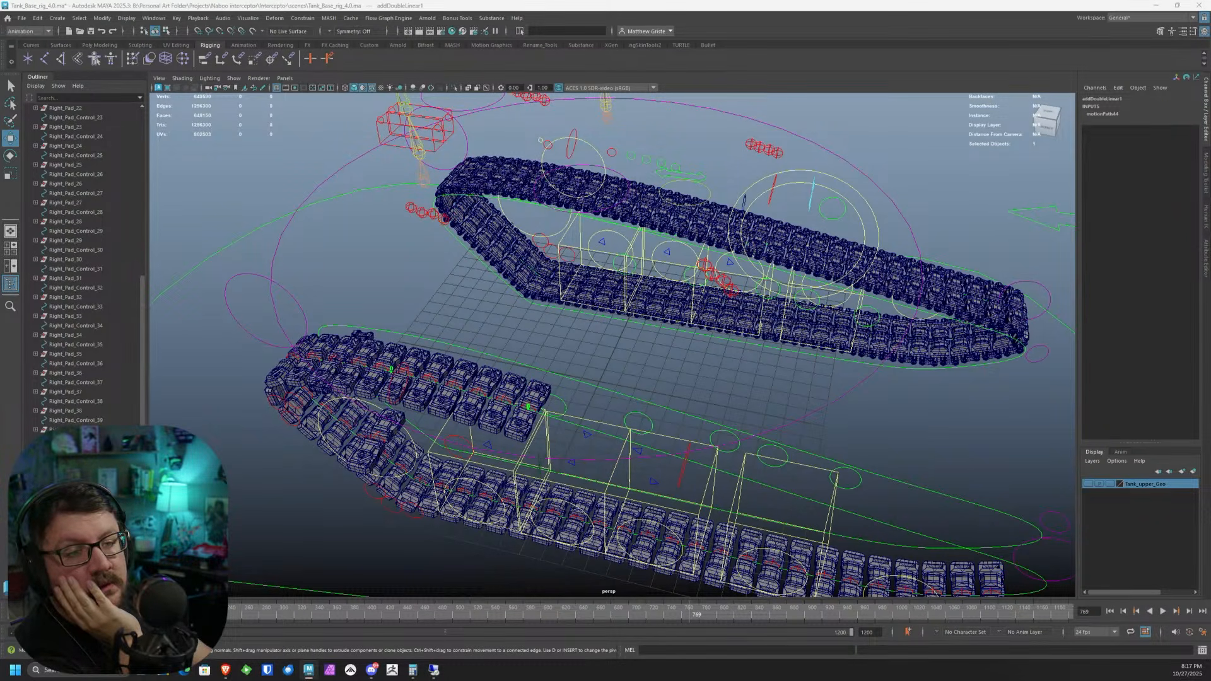
key("Delete")
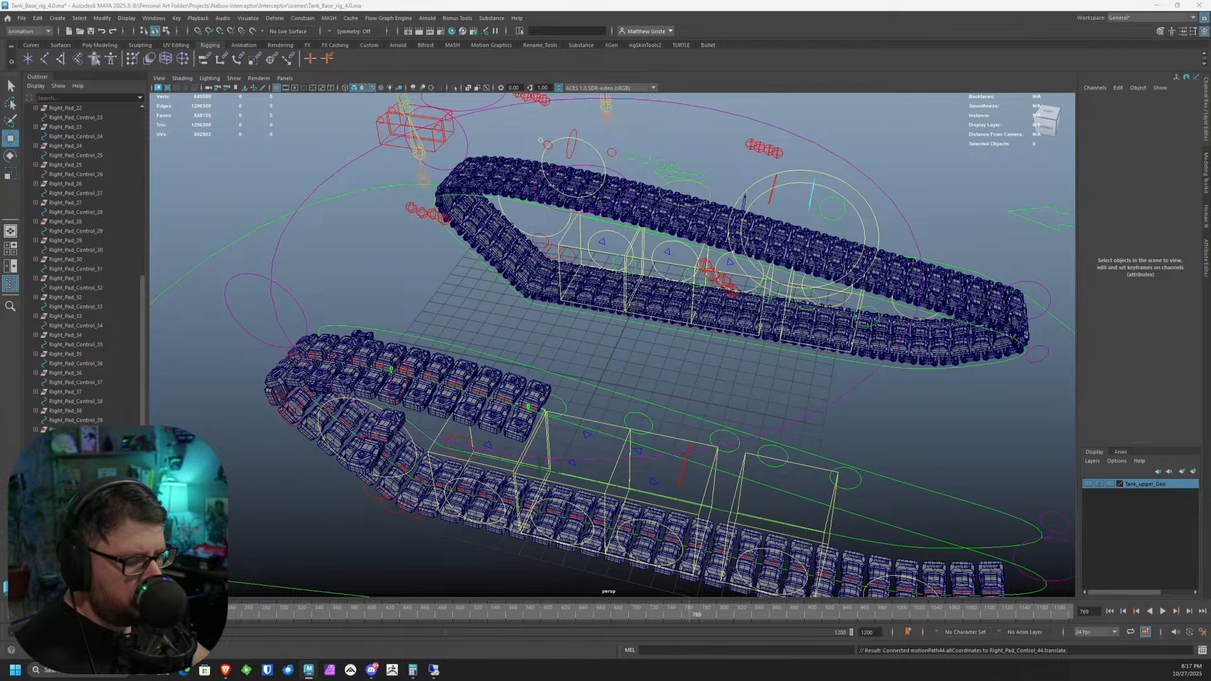
- Duplicate the Right_Tread_Anim_43 animation curve for pad 44, starting from the connections of Right_Pad_Control_43 and Right_Pad_Control_44
left_click(528, 406)
left_click(991, 591, "shift")
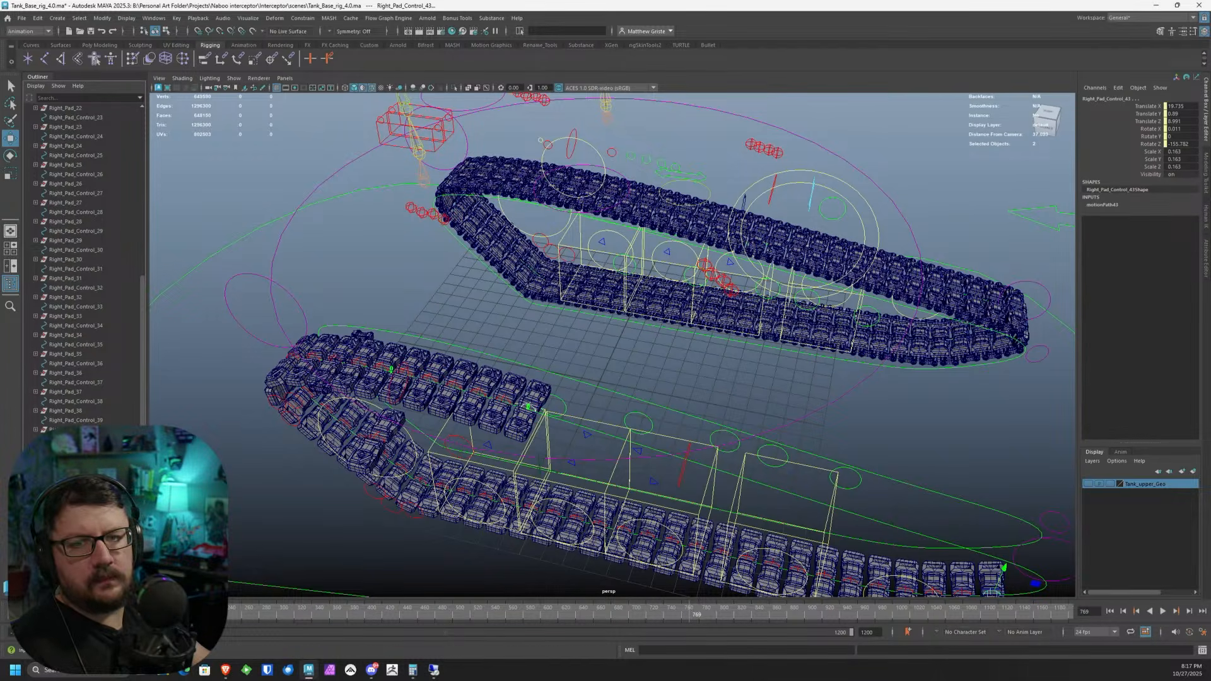
key("ctrl+d")
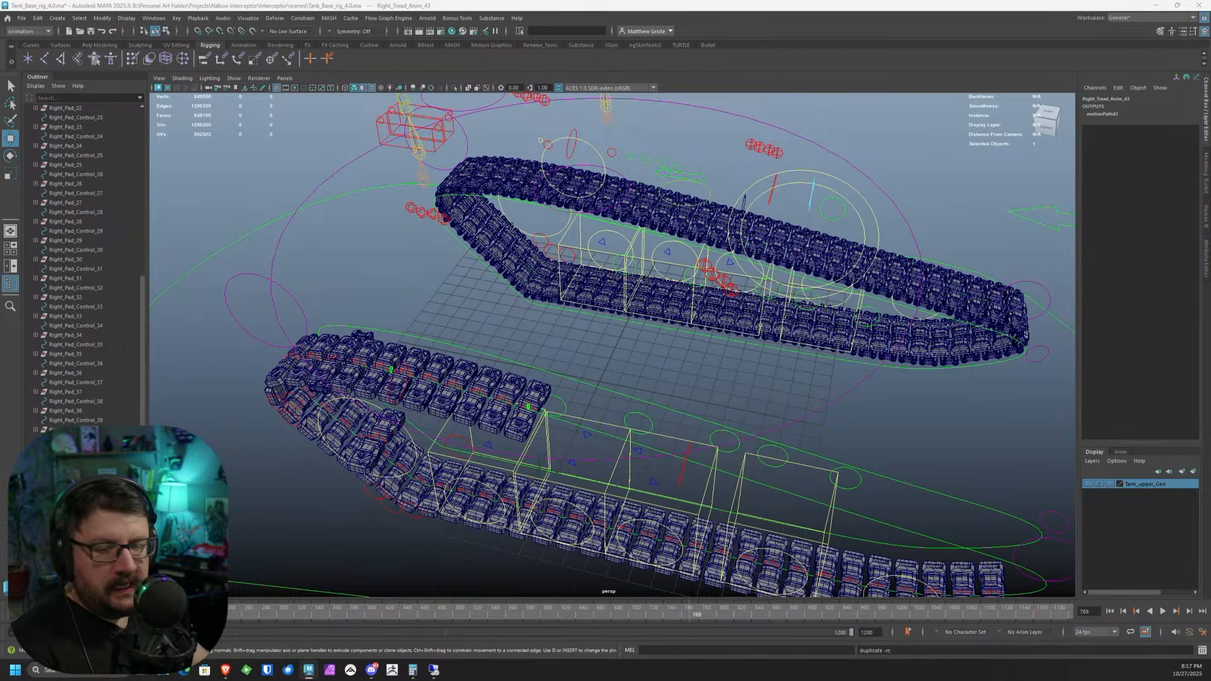
key("ctrl+d")
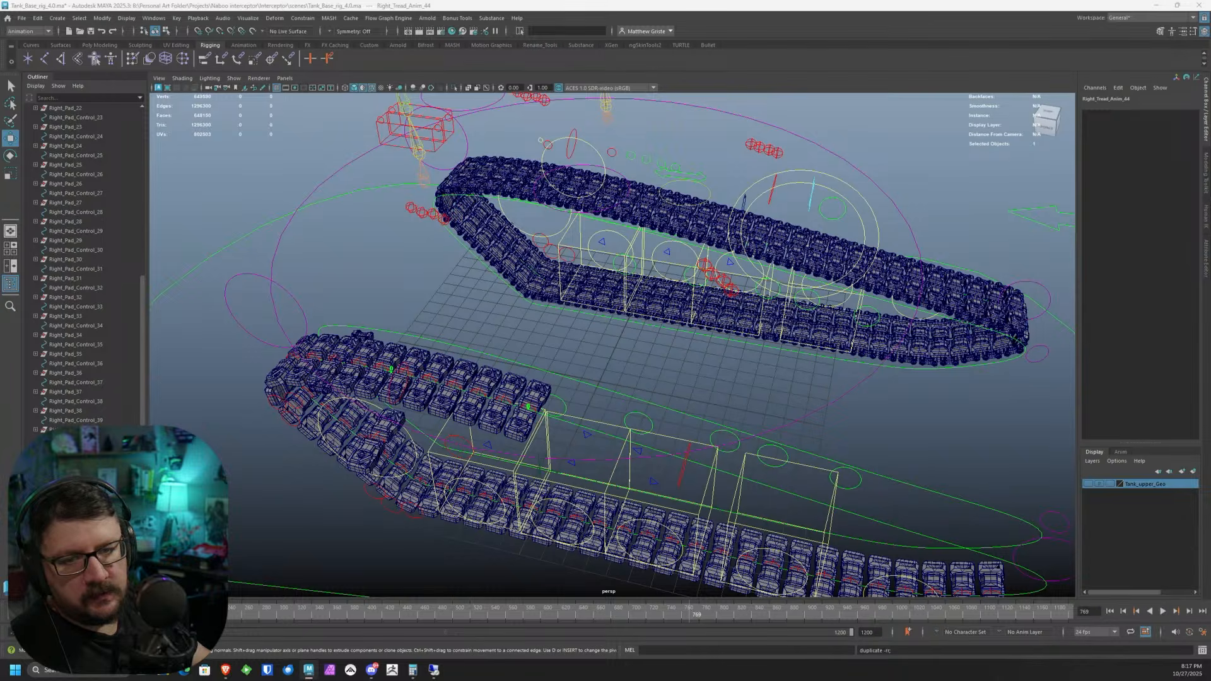
- Connect Right_Tread_Locate's TreadCycle to Right_Tread_Anim_44's input, and that curve's output to motionPath44's U Value
scroll(390, 305, "down", 20)
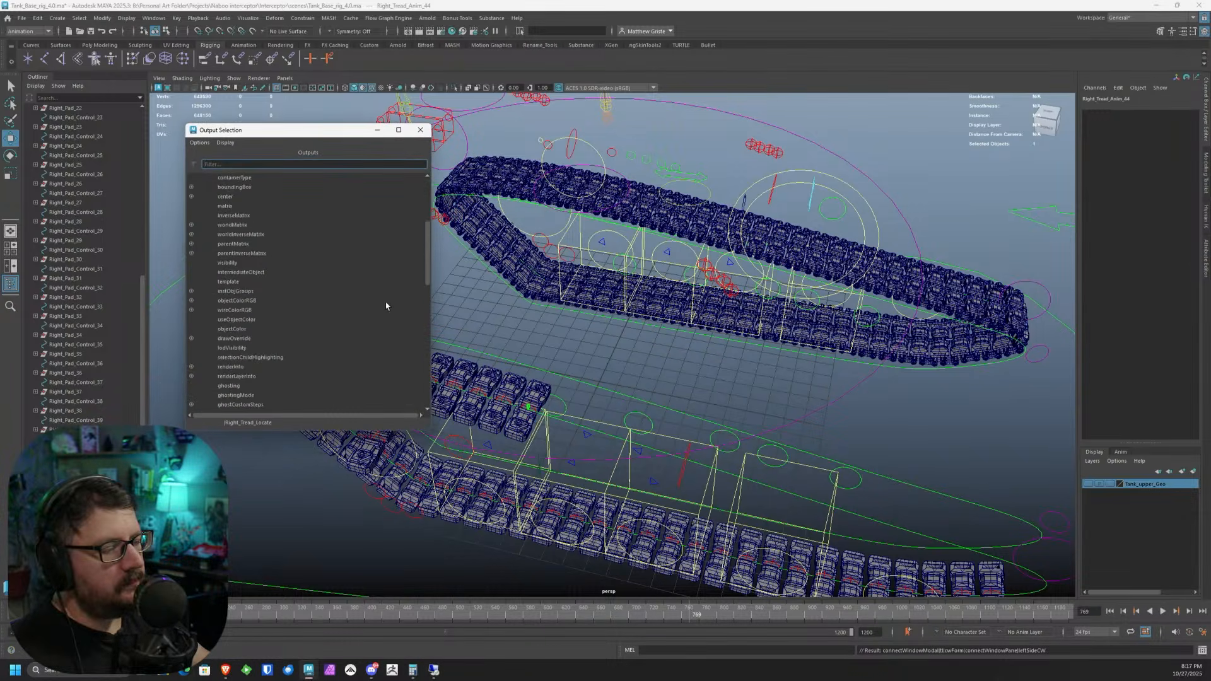
left_click(236, 406)
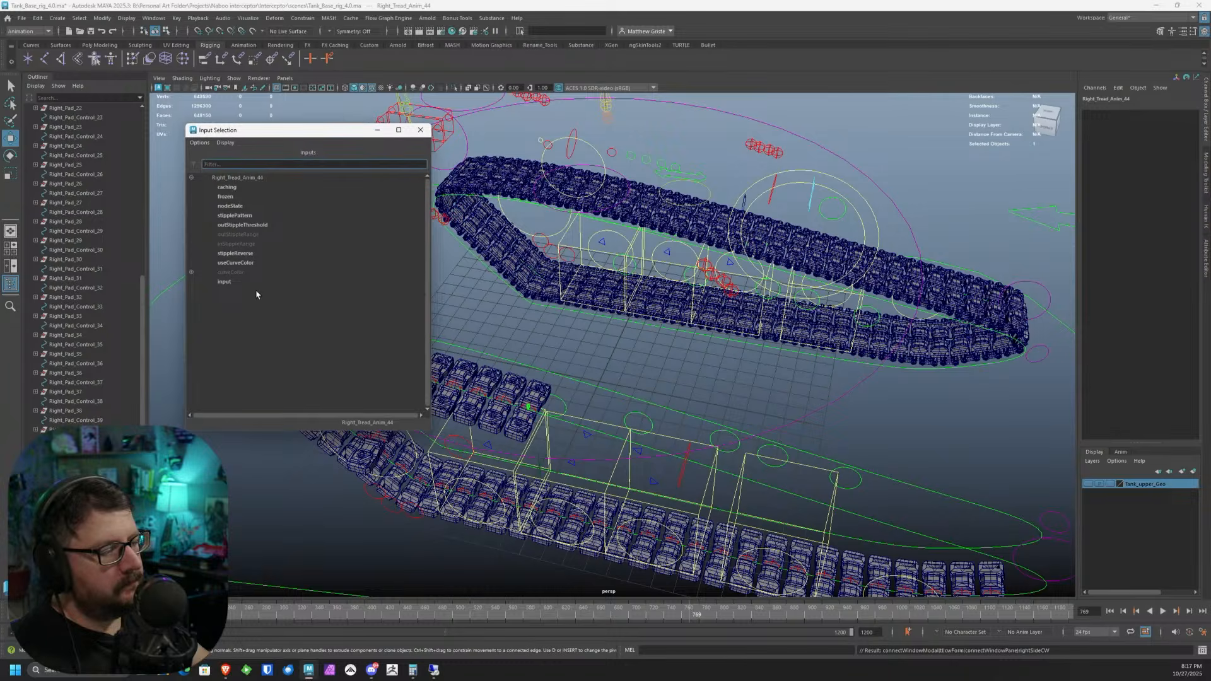
left_click(226, 283)
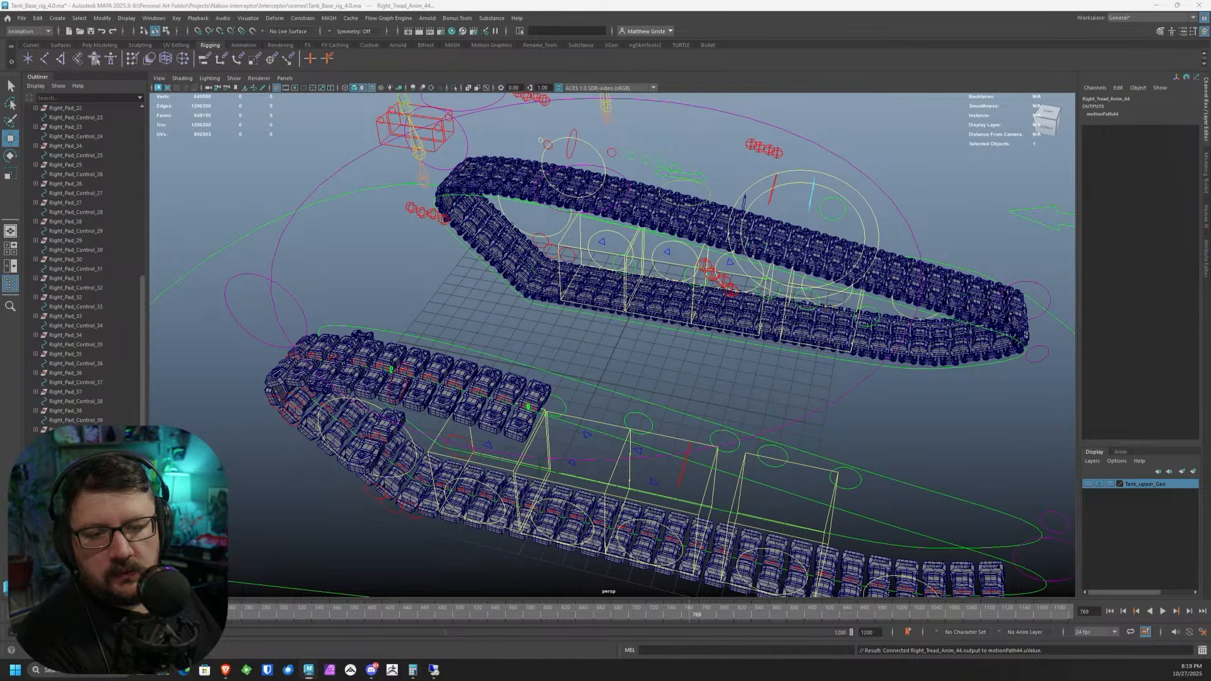
- Offset the keys of Right_Tread_Anim_44 so pad 44 sits directly beside pad 43 at the tread's open end
key("Return")
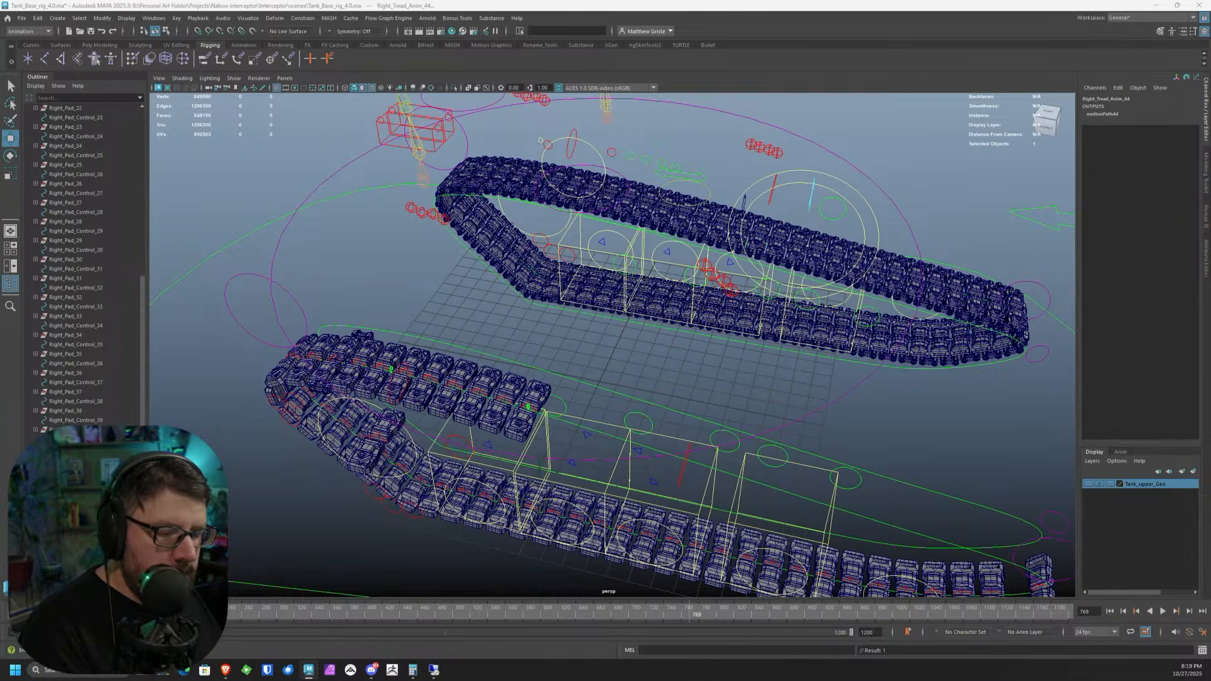
key("Return")
middle_click_drag(872, 478, 410, 208, "alt")
right_click_drag(410, 208, 492, 297, "alt")
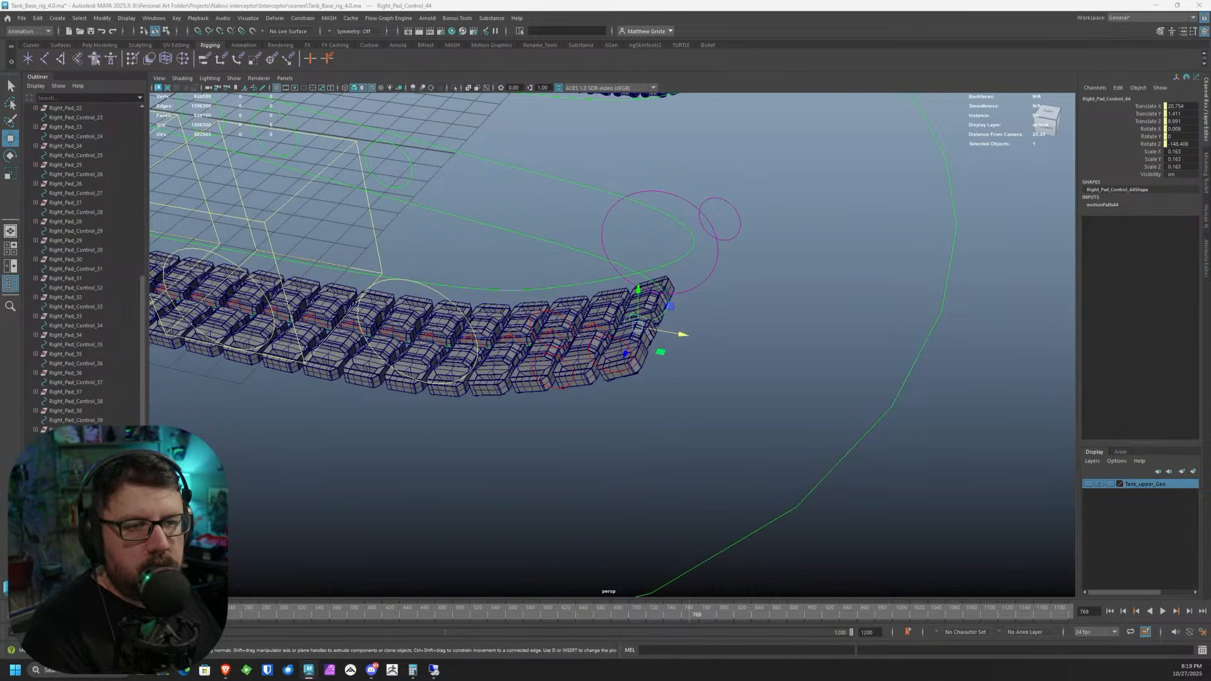
- Save the scene
left_click(21, 18)
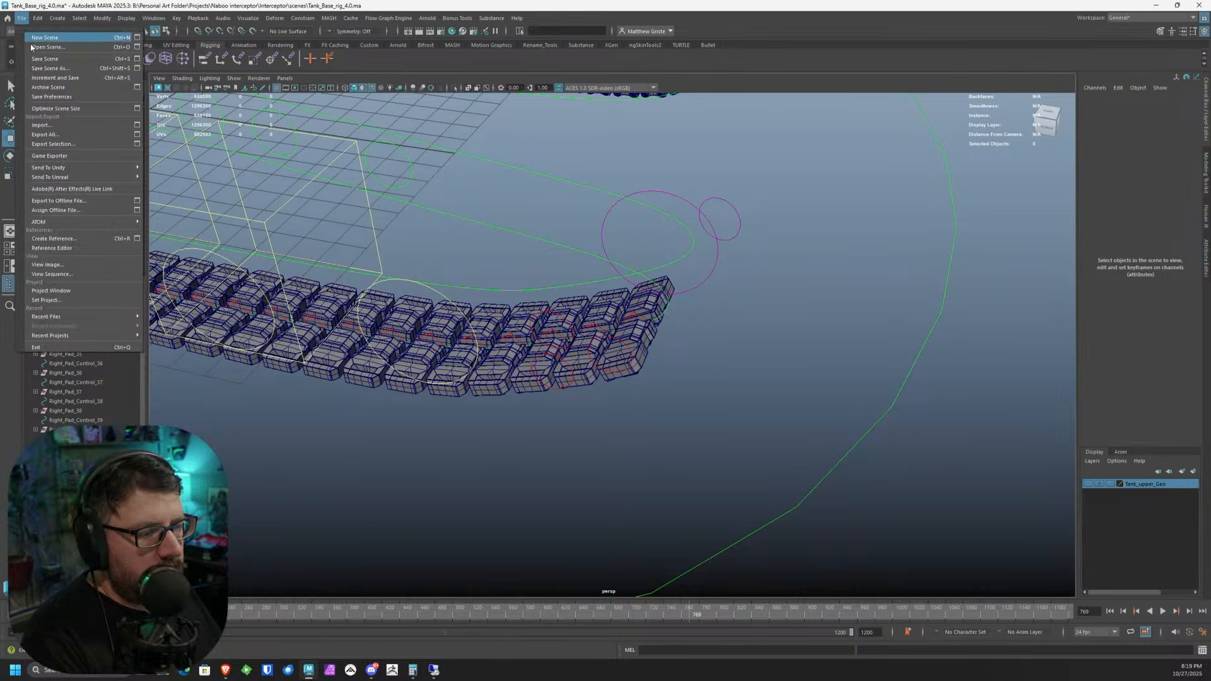
left_click(50, 61)
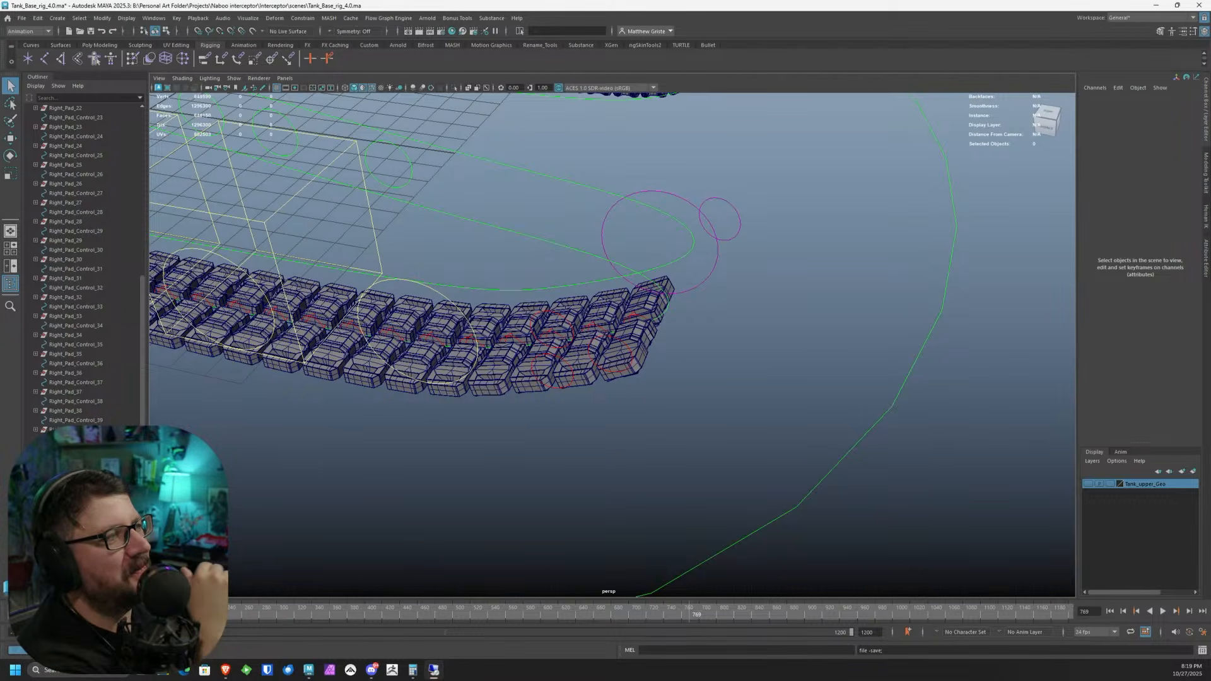
key("w")
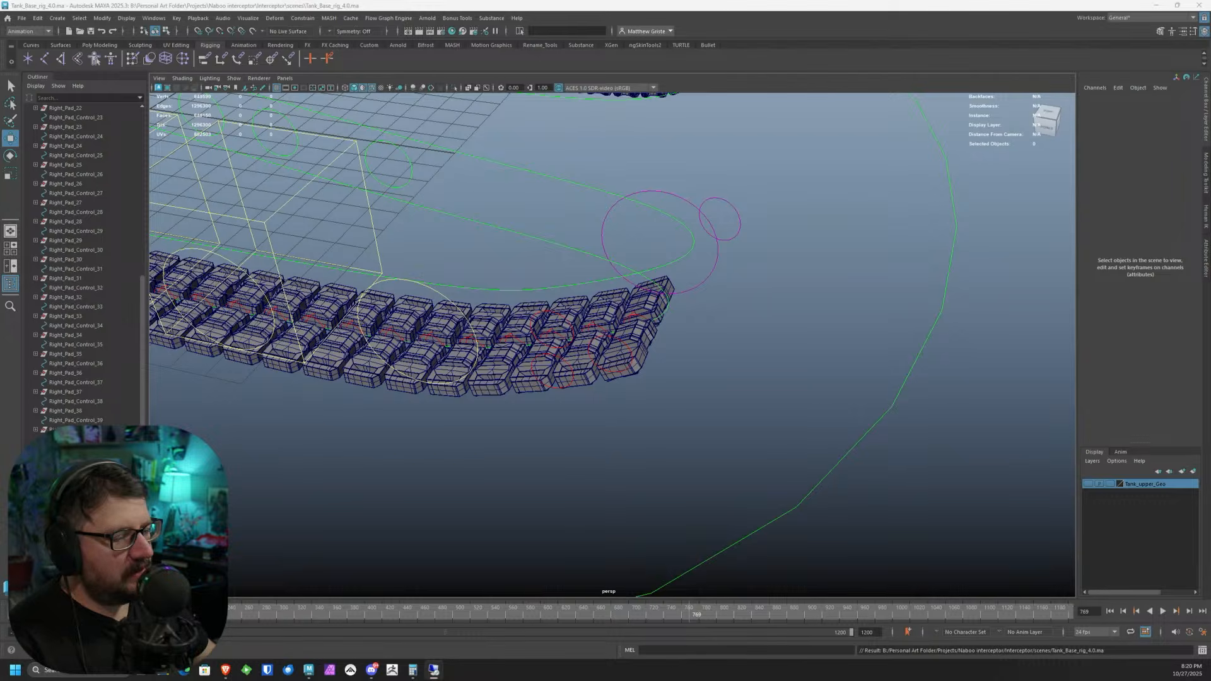
- Parent-constrain the Right_Pad_45 geometry to Right_Pad_Control_45
scroll(705, 262, "up", 1)
scroll(649, 260, "up", 1)
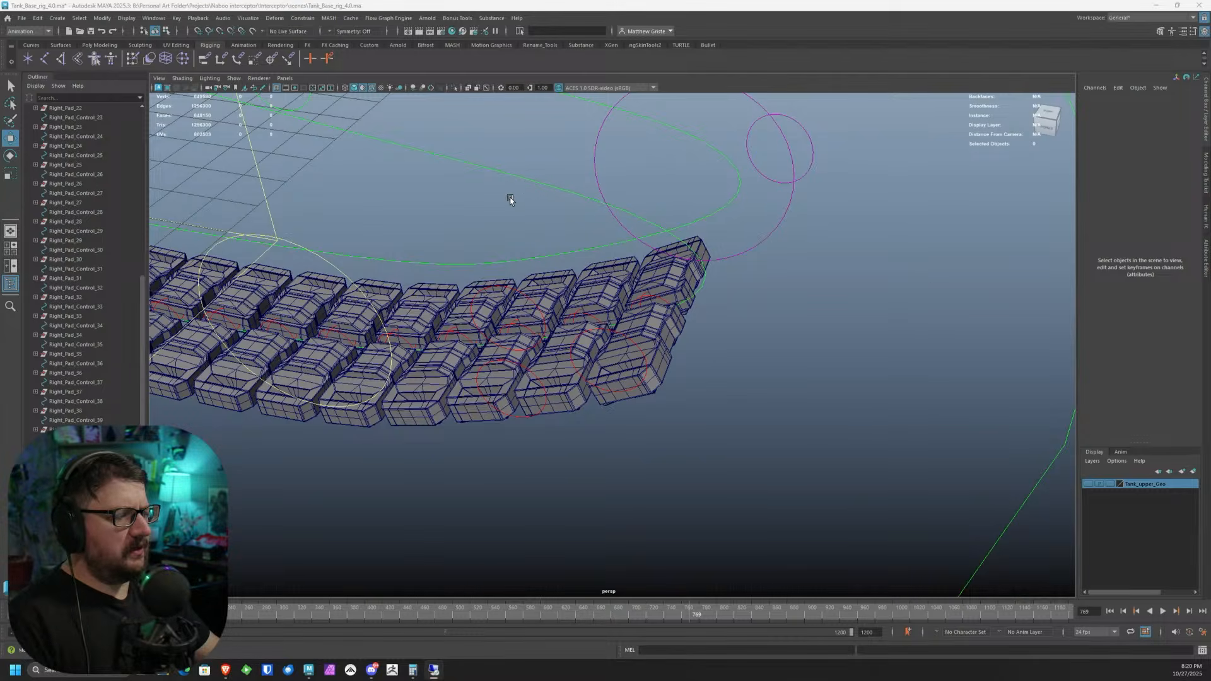
left_click(643, 296)
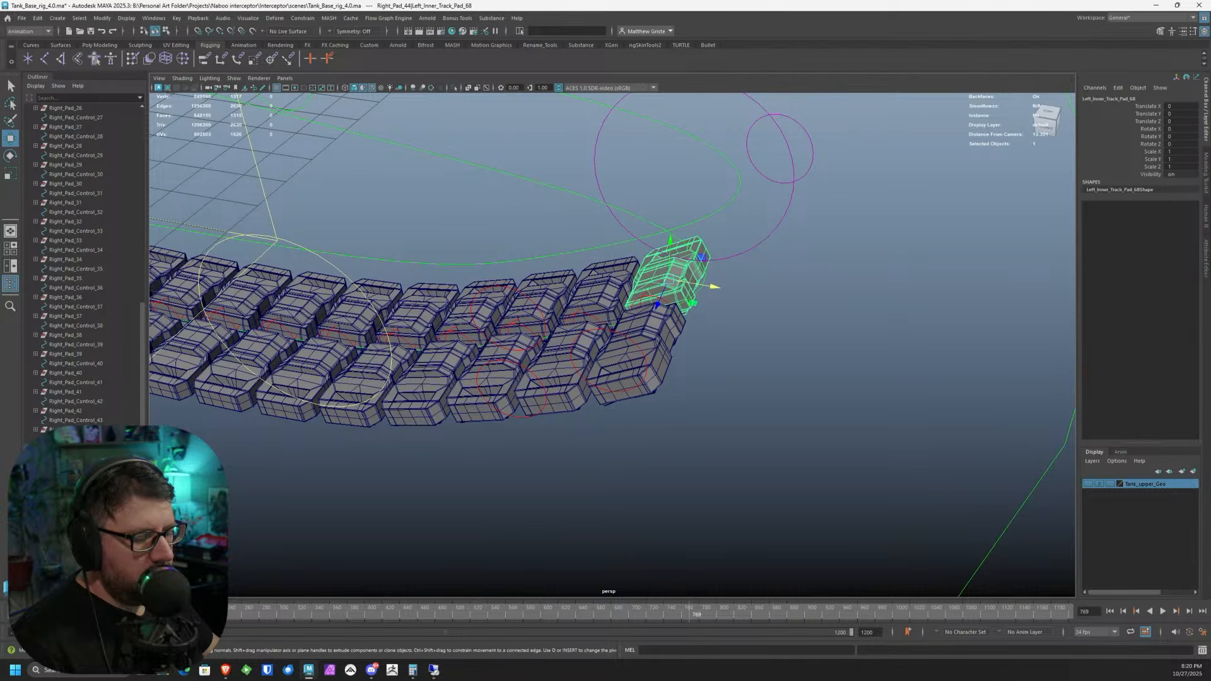
left_click(76, 458)
left_click(66, 467, "shift")
middle_click_drag(514, 340, 657, 419, "alt")
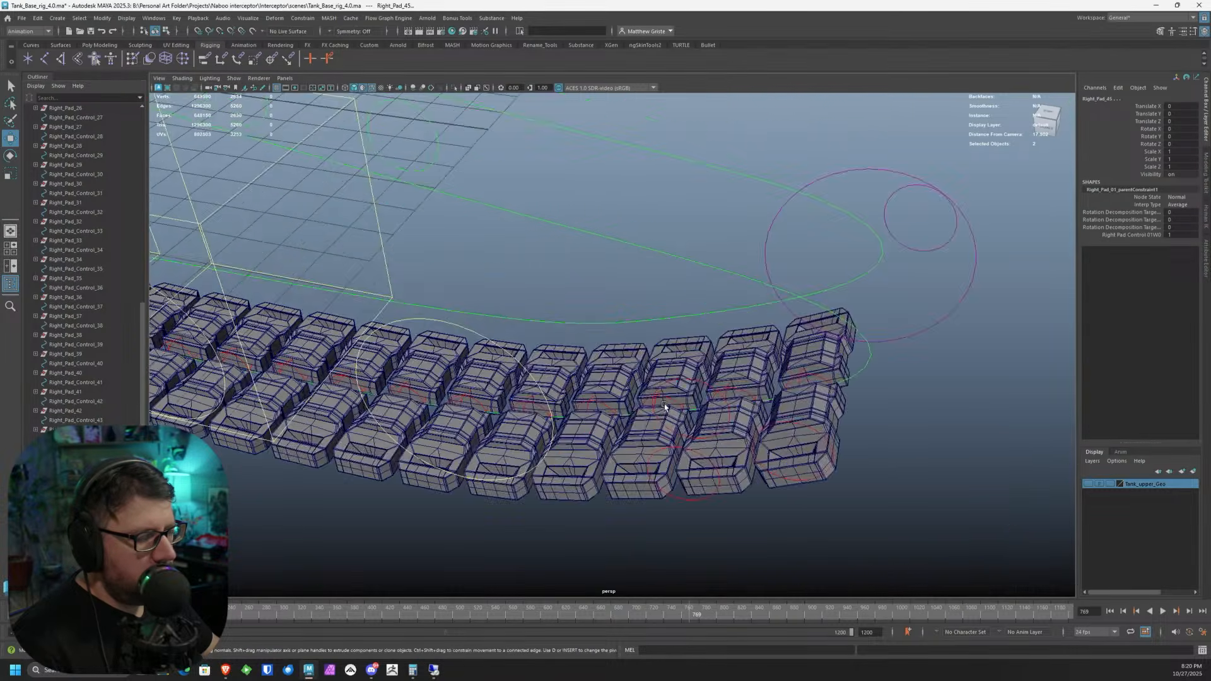
scroll(591, 391, "down", 8)
left_click_drag(592, 391, 484, 291, "alt")
scroll(484, 291, "up", 3)
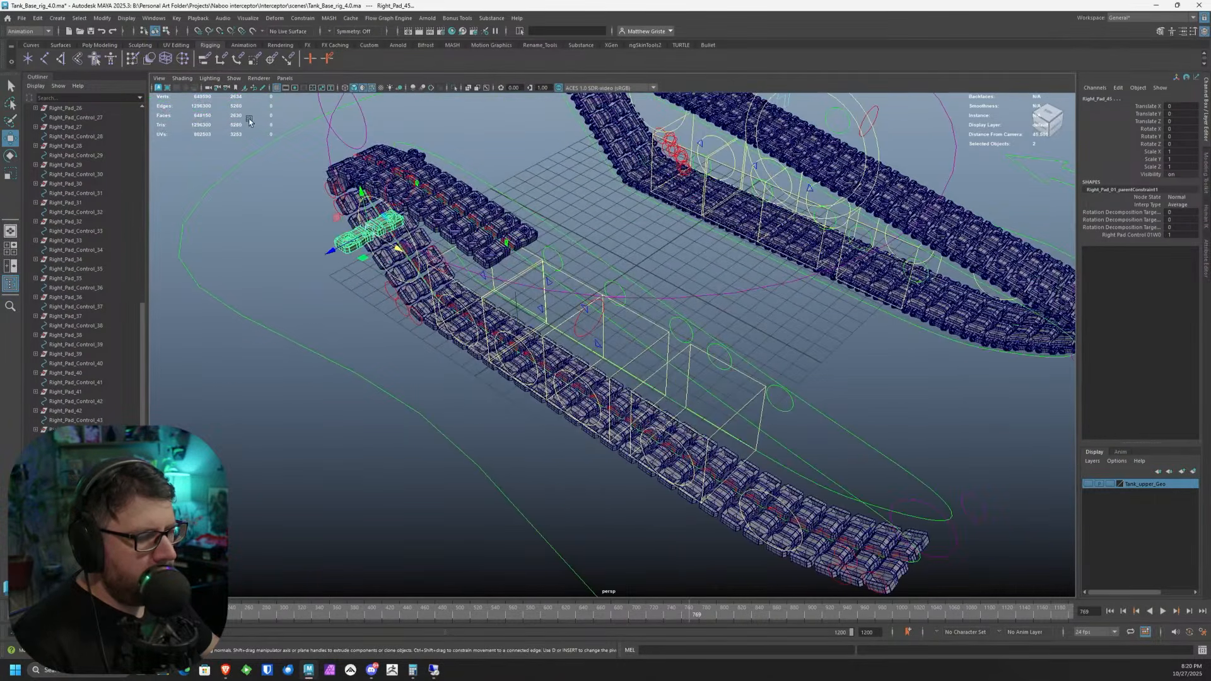
left_click(204, 59)
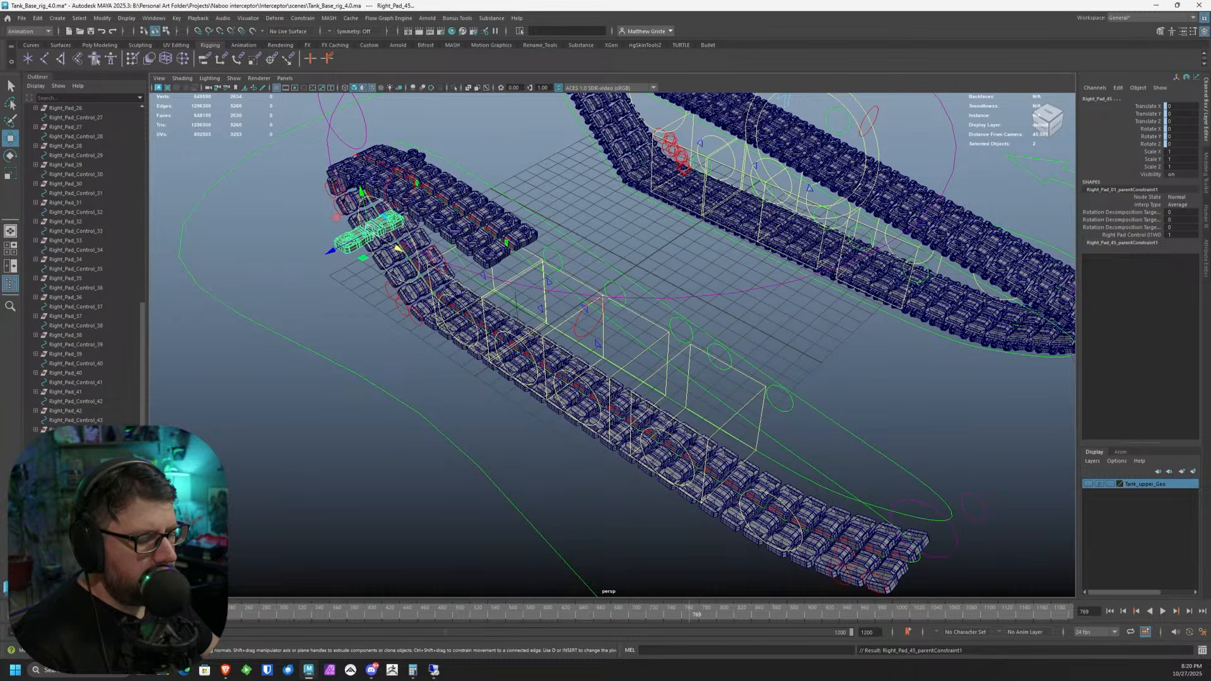
- Attach Right_Pad_Control_45 to the right tread curve as a motion path
left_click(76, 457)
left_click_drag(796, 430, 782, 303, "alt")
left_click(782, 304, "shift")
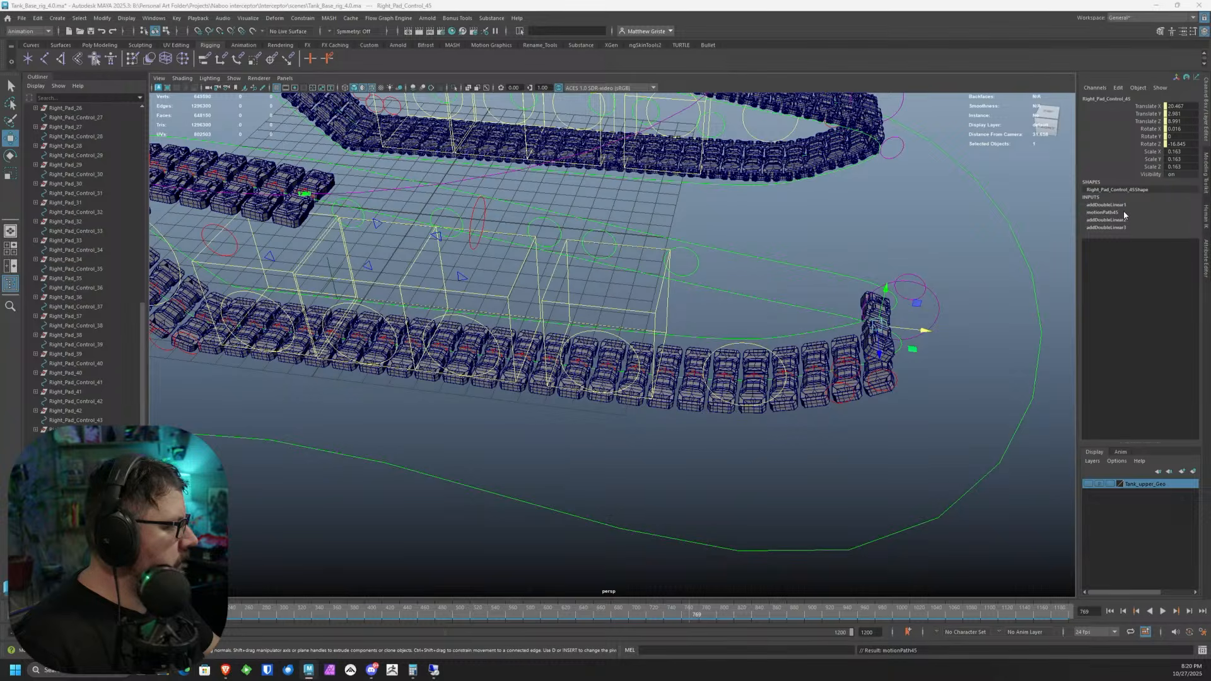
- Delete the keys on motionPath45's U Value and set the value to 0
left_click(1104, 212)
double_click(1177, 220)
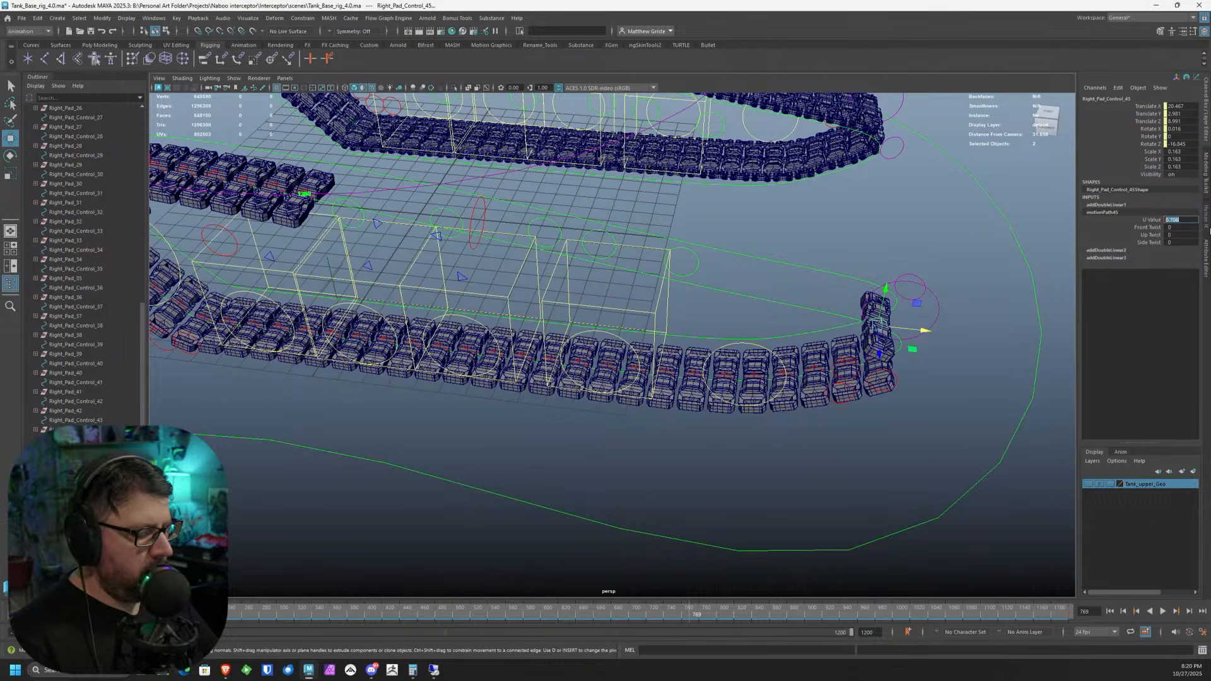
left_click(1149, 220)
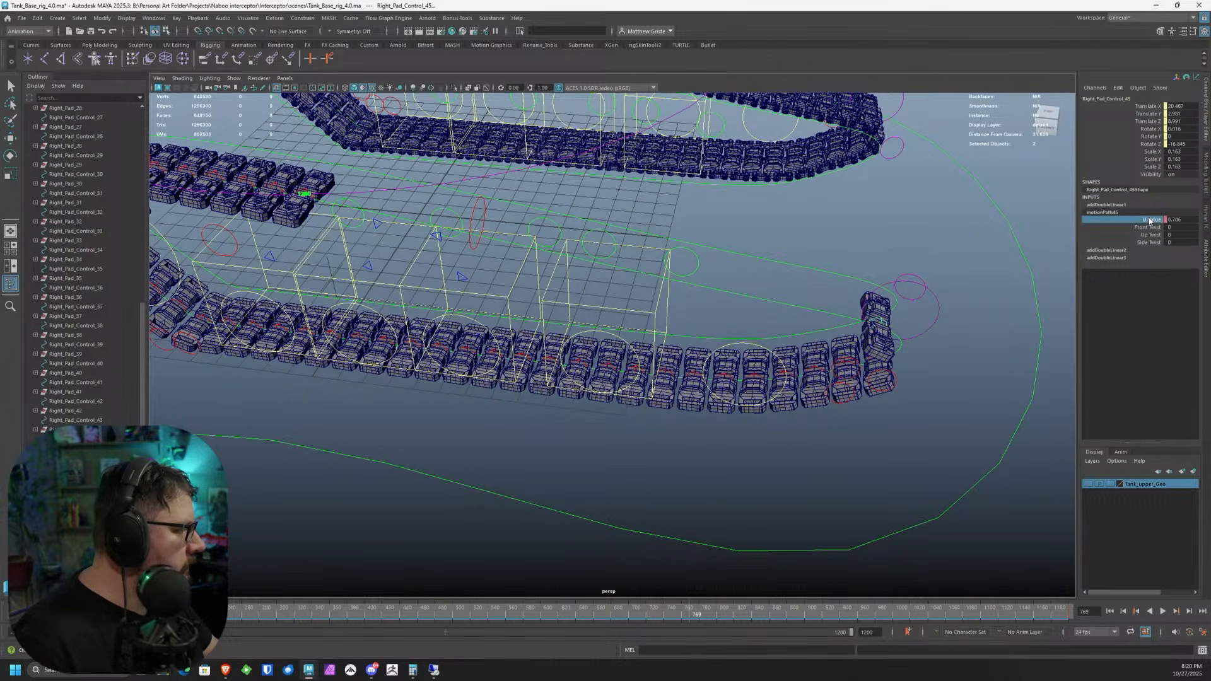
right_click(1154, 220)
left_click(1134, 367)
double_click(1177, 219)
type("0")
key("Return")
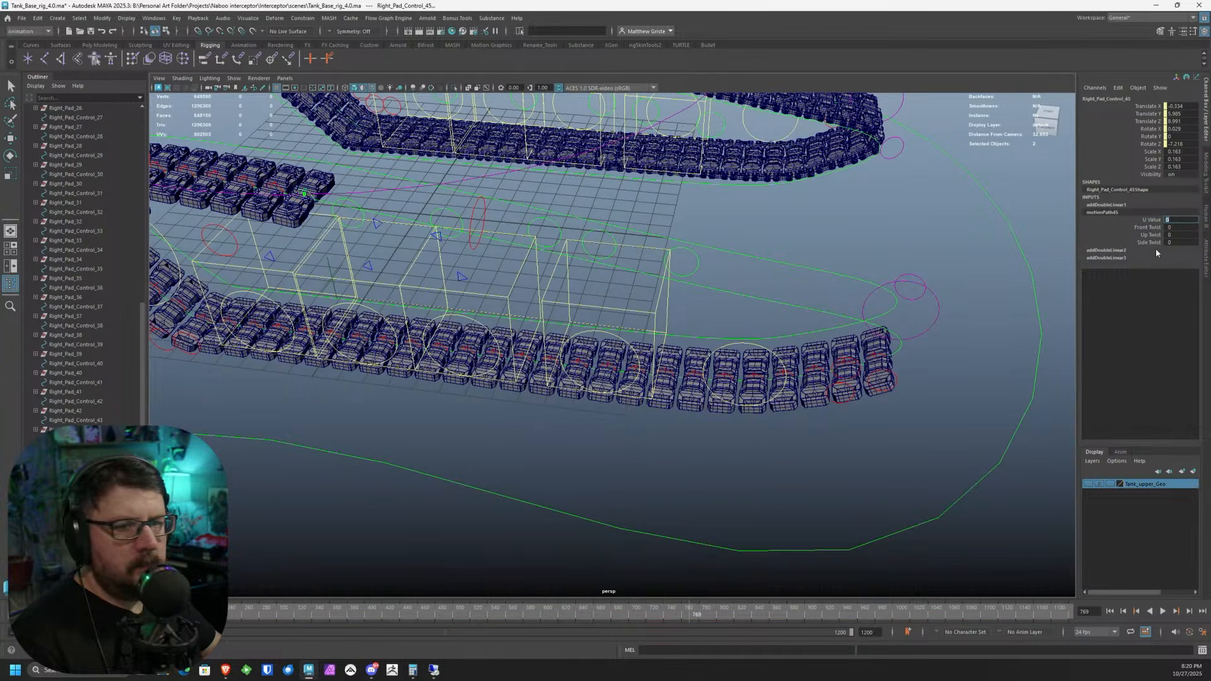
- Delete the addDoubleLinear nodes feeding motionPath45 and duplicate the Right_Tread_Anim_44 curve for pad 45
key("w")
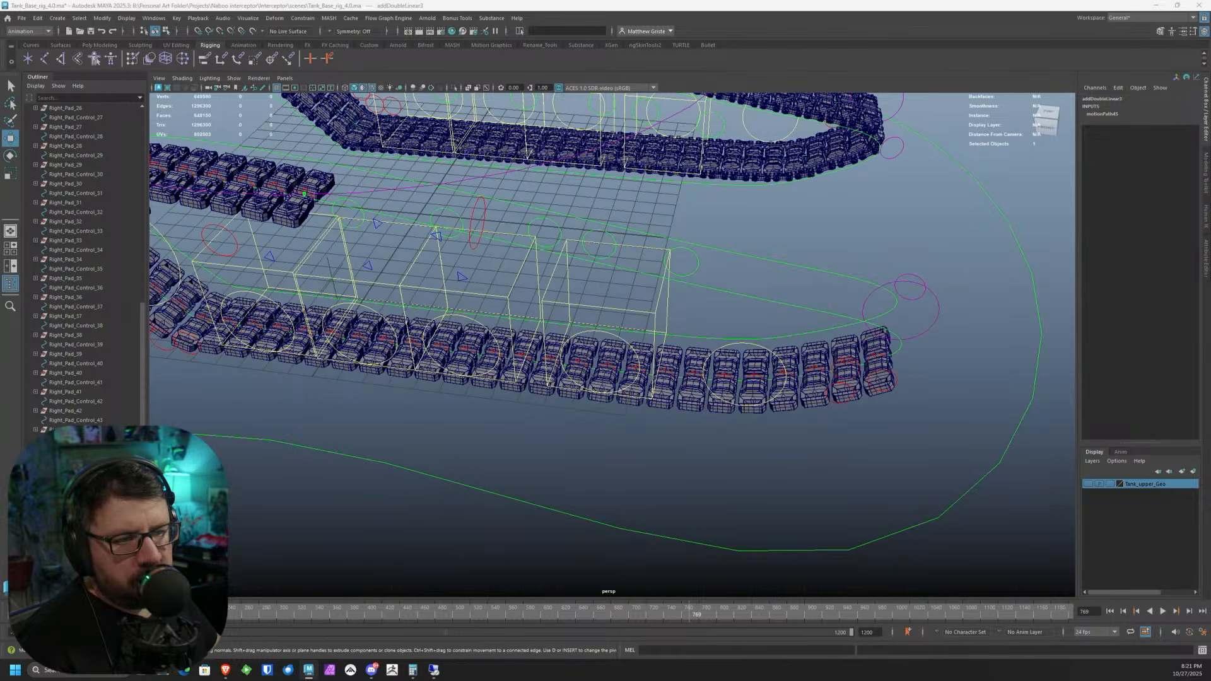
key("Delete")
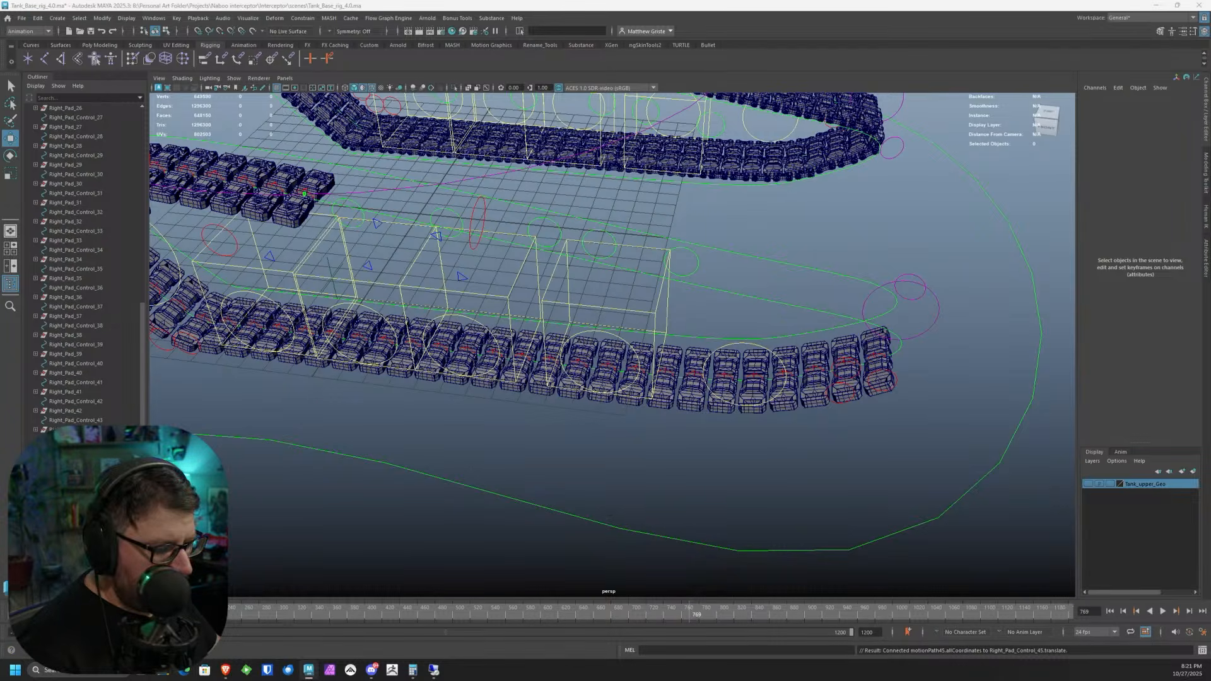
left_click(304, 194)
left_click(878, 366)
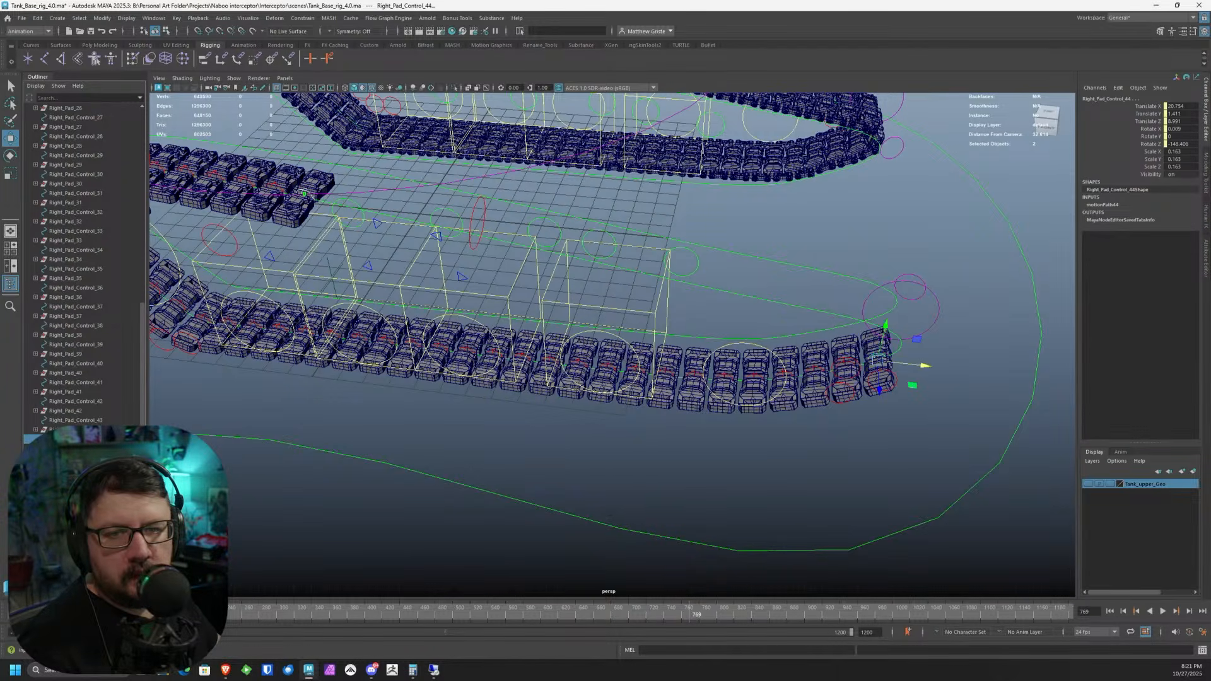
left_click(304, 194)
key("ctrl+d")
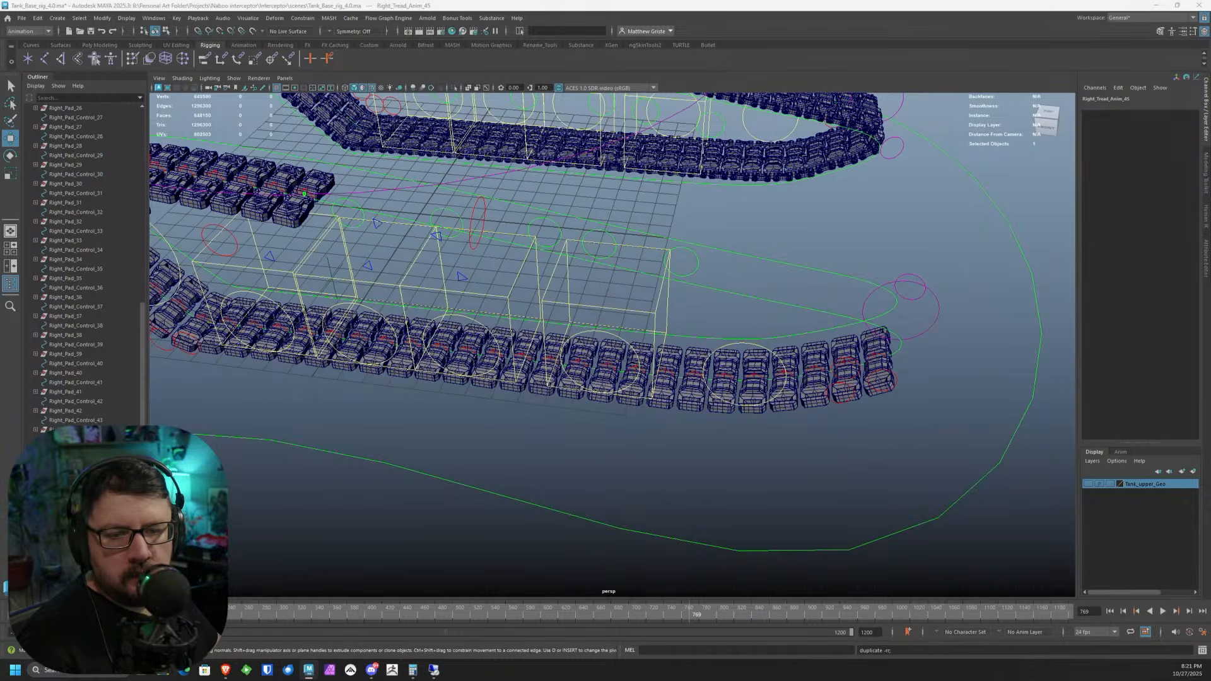
- Connect Right_Tread_Locate's TreadCycle attribute to the input of Right_Tread_Anim_45
scroll(414, 338, "down", 20)
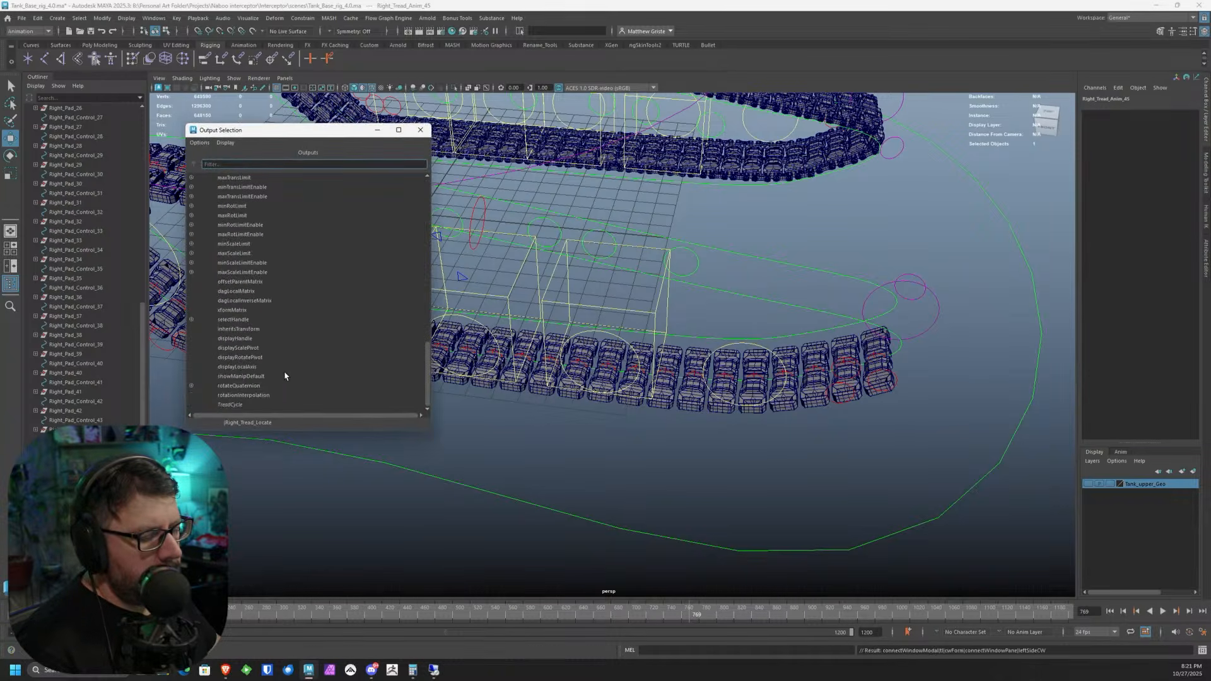
left_click(232, 404)
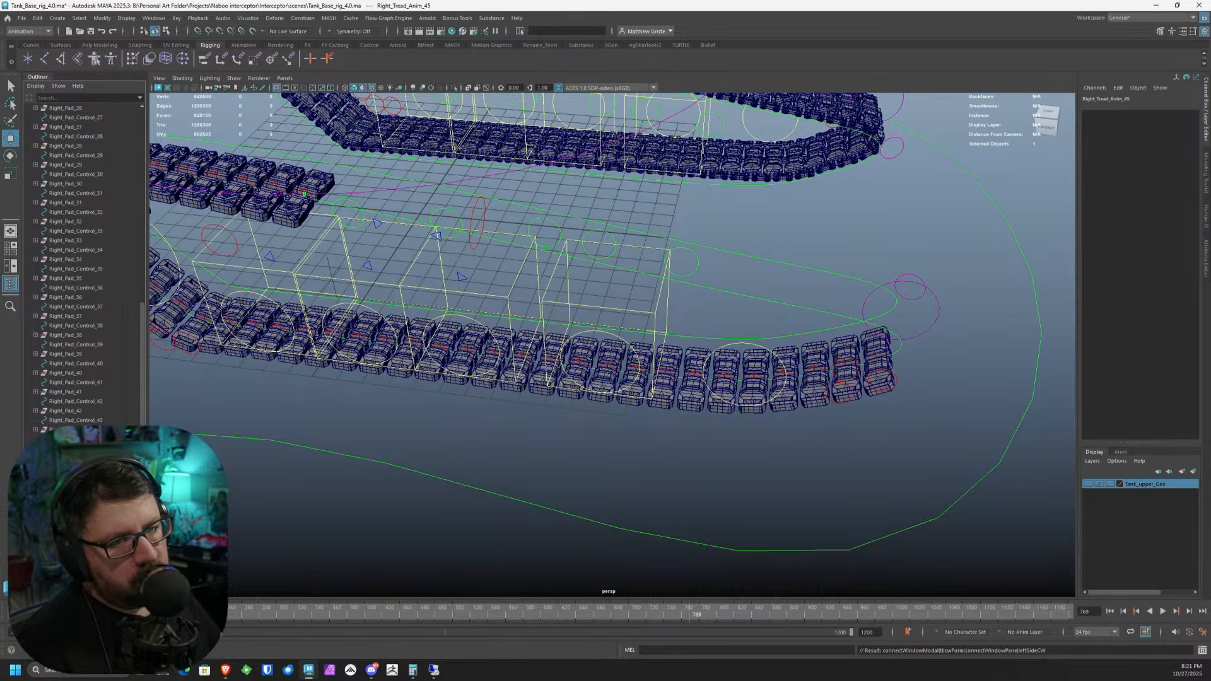
left_click(225, 283)
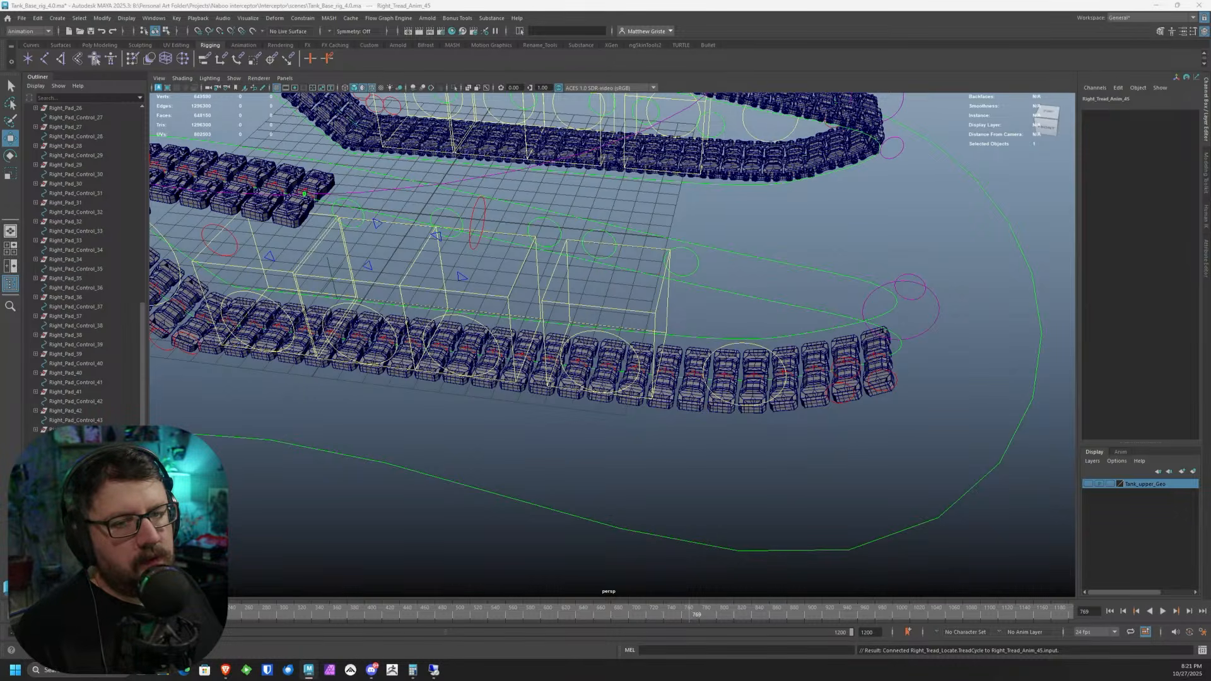
- Connect the output of Right_Tread_Anim_45 to the U Value of motionPath45 in the Node Editor
left_click_drag(0, 0, 517, 137)
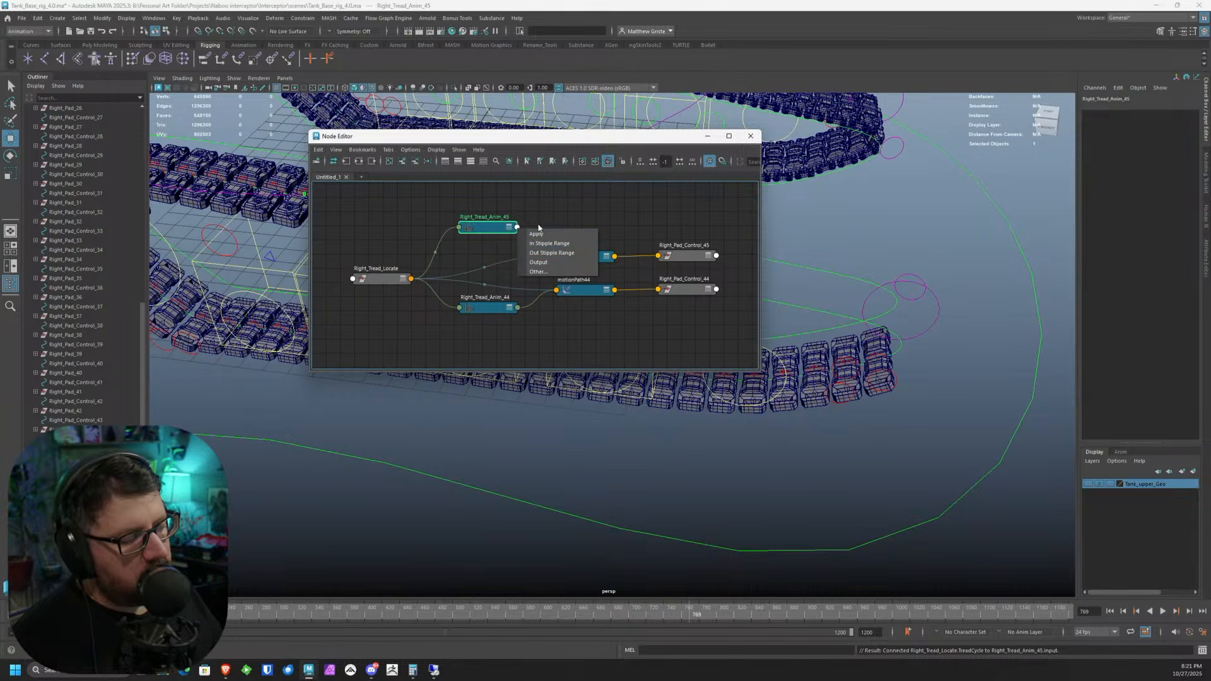
left_click(546, 263)
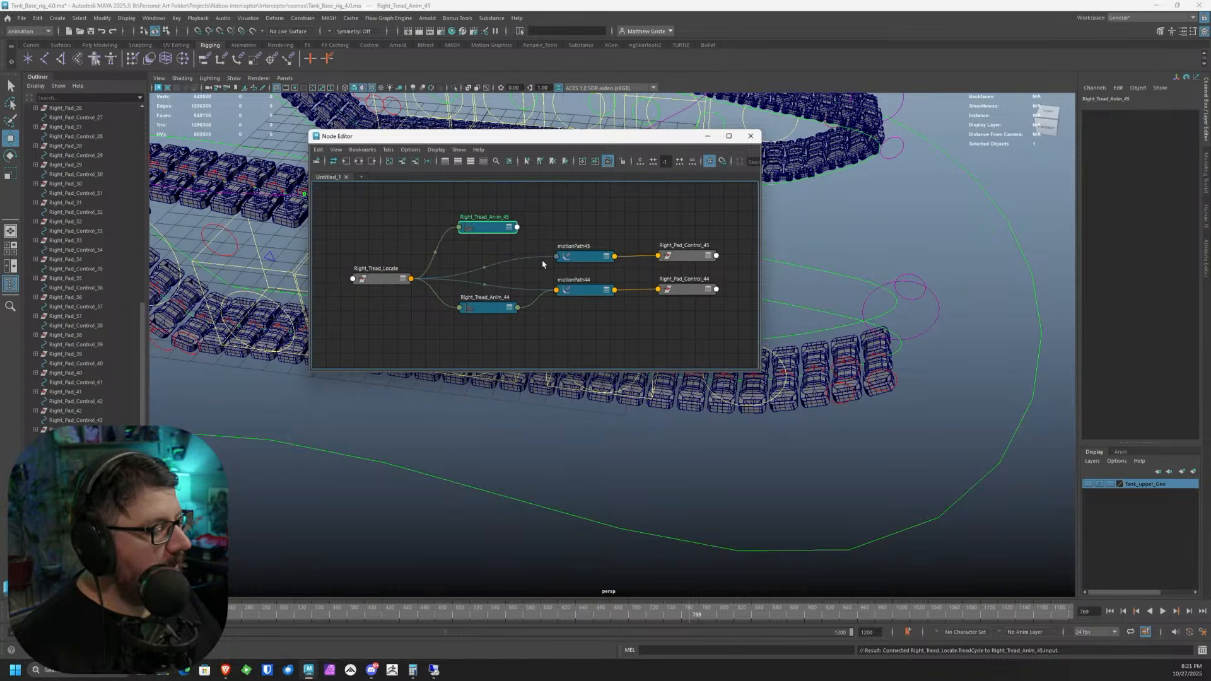
left_click(556, 258)
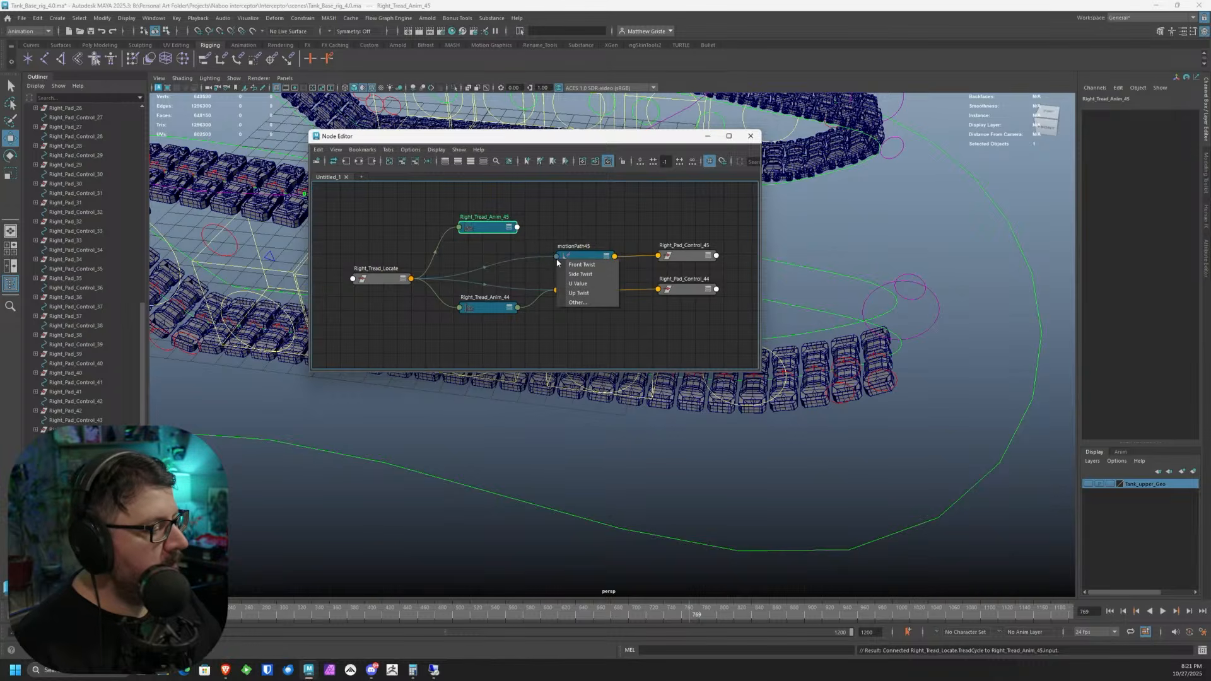
left_click(578, 284)
left_click_drag(436, 137, 0, 2)
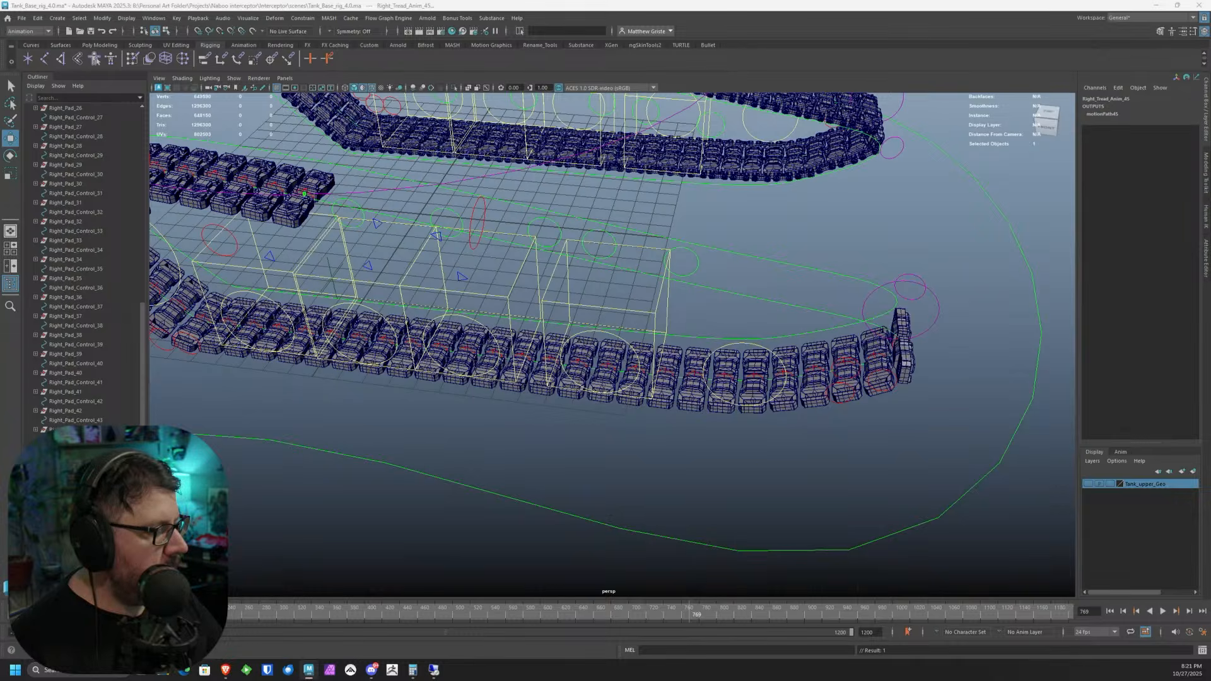
- Undo and redo the last keyframe edit on Right_Tread_Anim_45 to compare pad 45's placement
middle_click_drag(826, 336, 690, 336, "alt")
left_click_drag(689, 336, 555, 341, "alt")
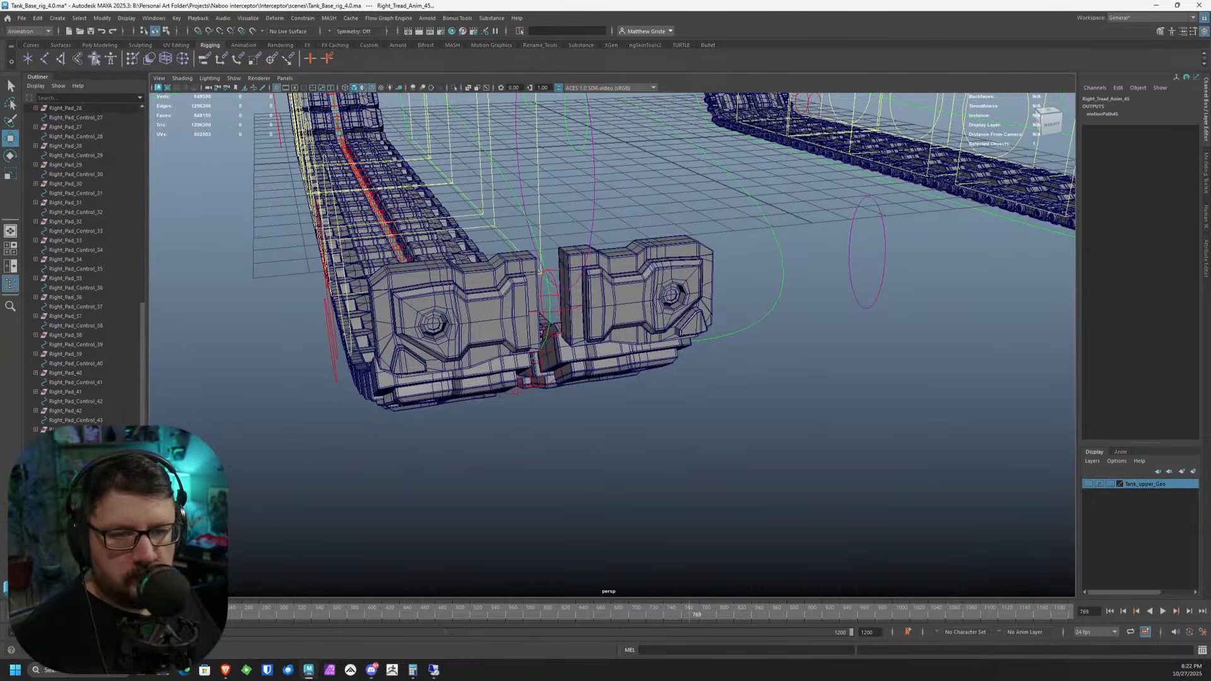
left_click_drag(796, 428, 806, 443, "alt")
key("ctrl+z")
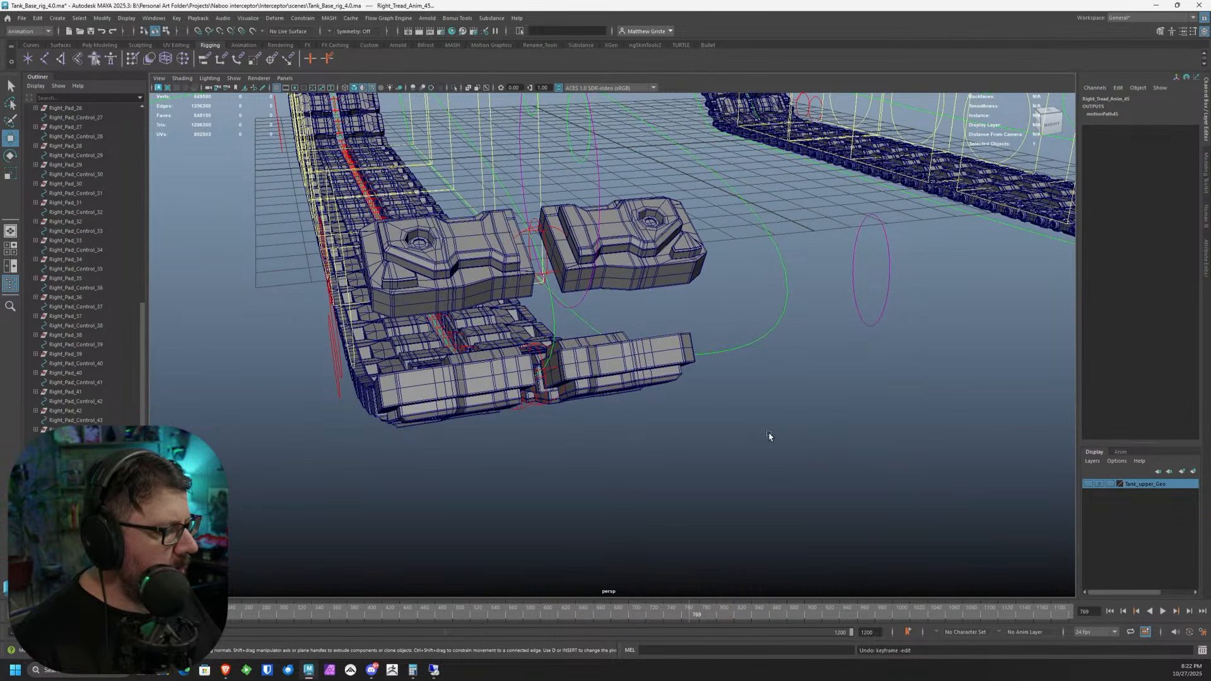
left_click(37, 18)
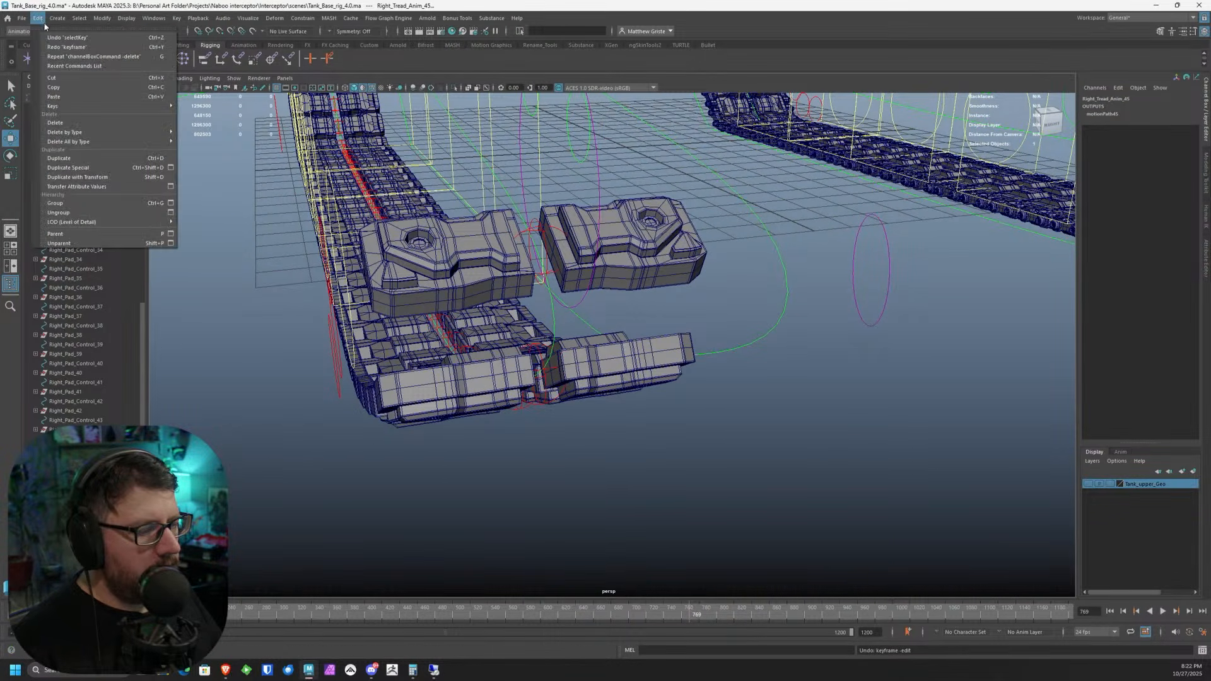
left_click(56, 48)
- Parent constrain the Right_Pad_46 geometry to Right_Pad_Control_46
left_click_drag(725, 283, 353, 316, "alt")
middle_click_drag(265, 246, 396, 302, "alt")
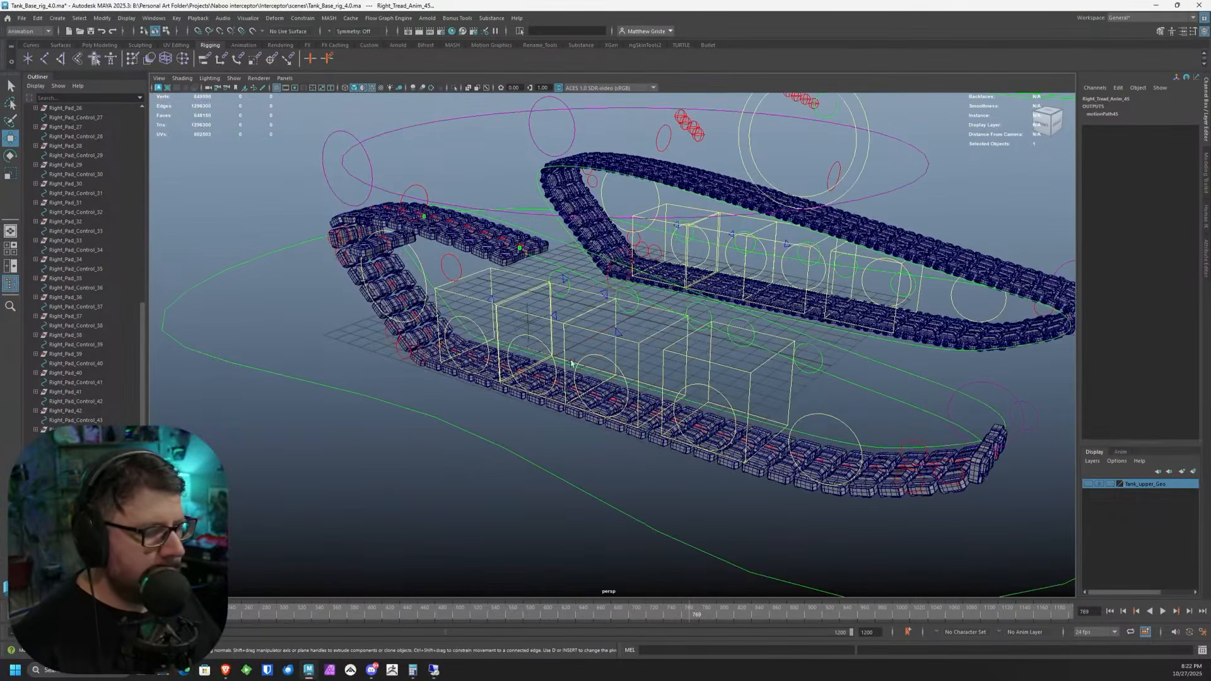
left_click_drag(434, 322, 479, 335, "alt")
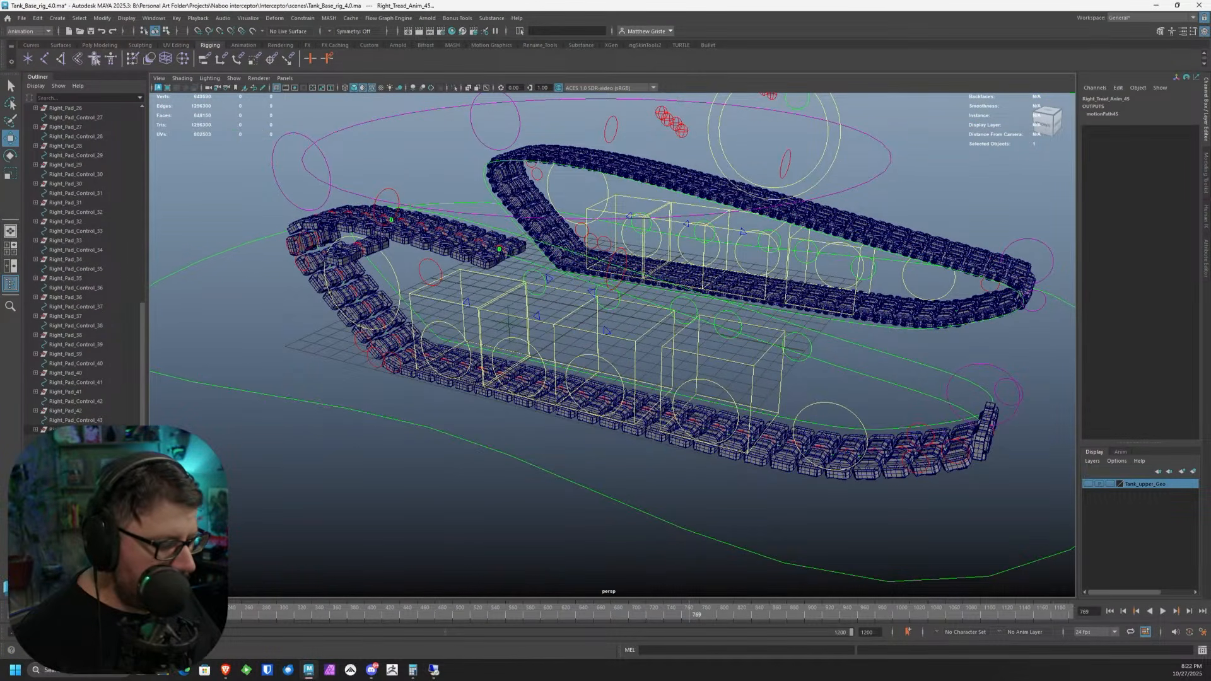
left_click(358, 248)
right_click_drag(358, 248, 404, 253, "alt")
middle_click_drag(315, 227, 466, 271, "alt")
left_click_drag(467, 271, 453, 345, "alt")
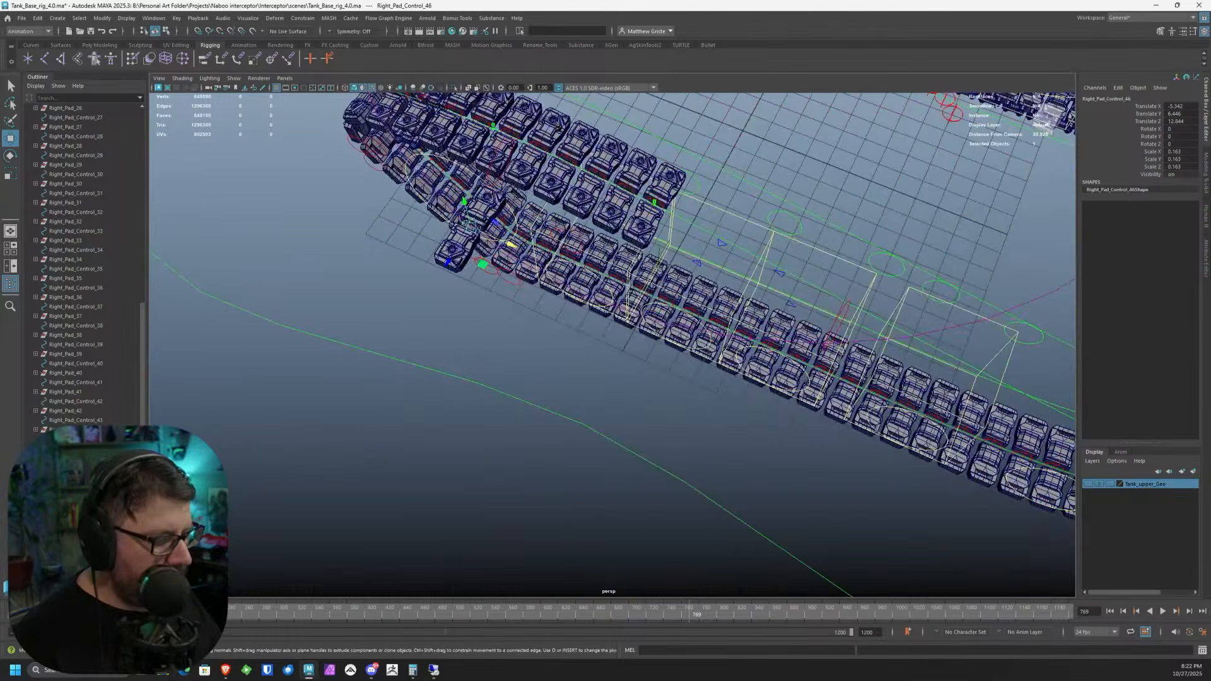
left_click(455, 251, "shift")
left_click(203, 59)
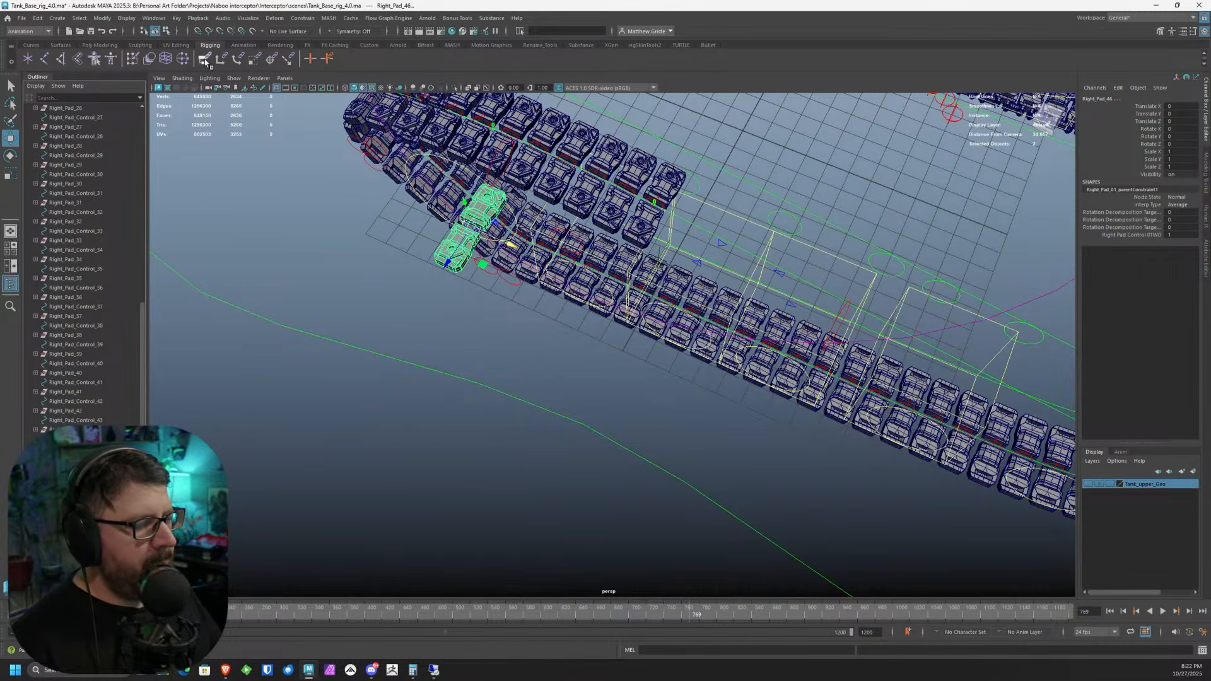
- Attach Right_Pad_Control_46 to the right tread curve as a motion path
left_click_drag(609, 239, 550, 297, "alt")
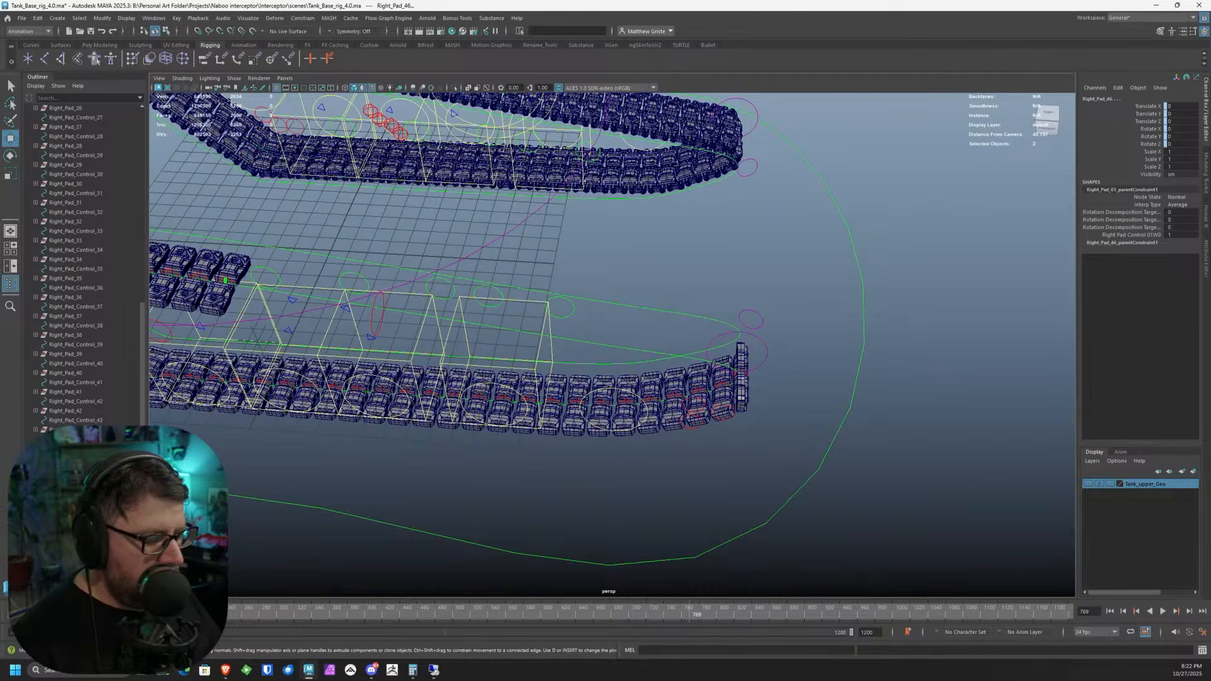
left_click(591, 344)
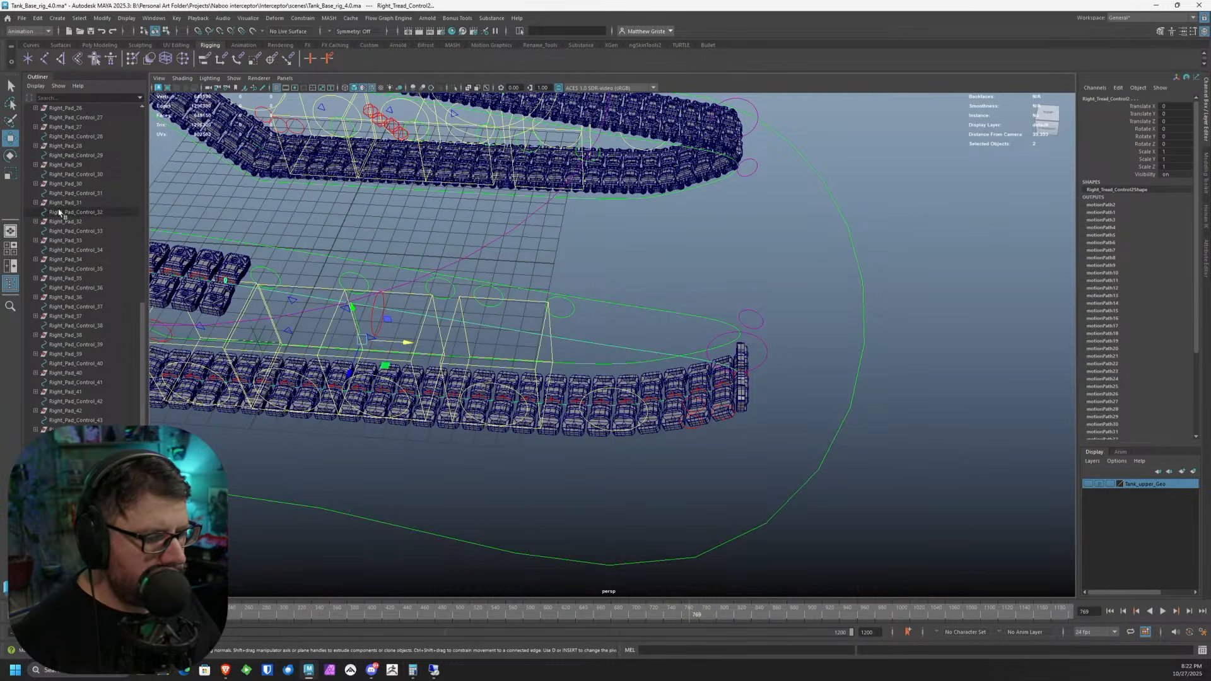
key("g")
left_click_drag(494, 408, 462, 333, "alt")
right_click_drag(462, 333, 529, 333, "alt")
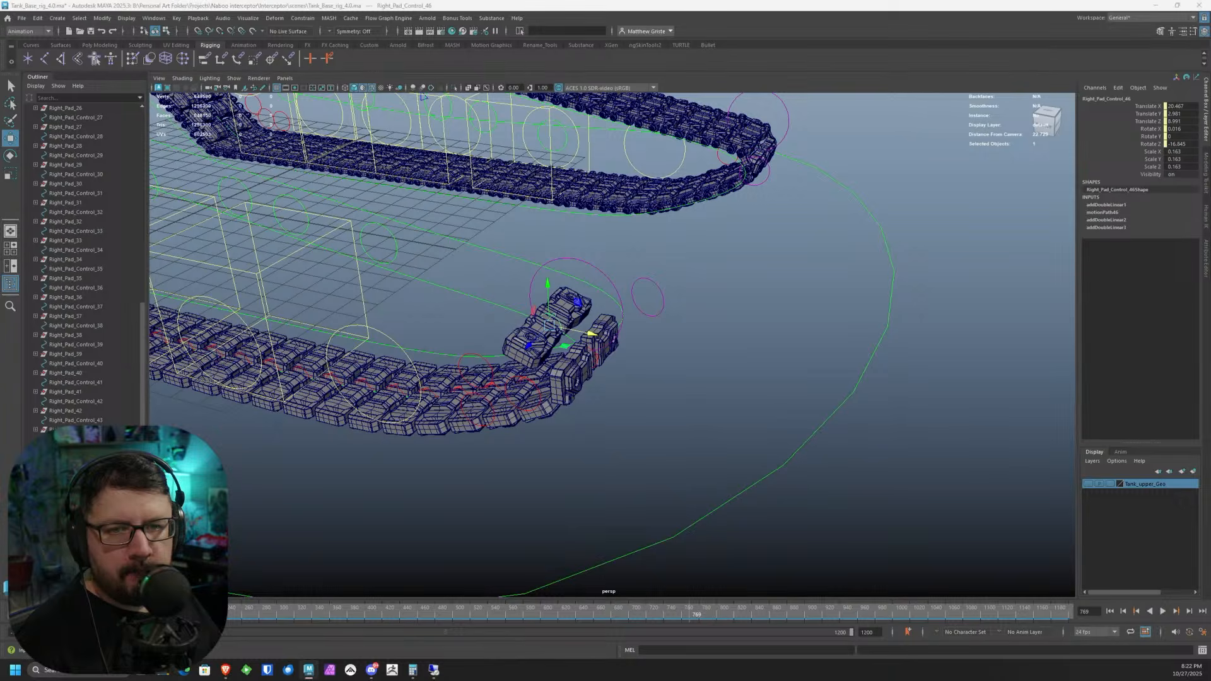
- Delete the keys on motionPath46's U Value and set the value to 0
left_click(1116, 212)
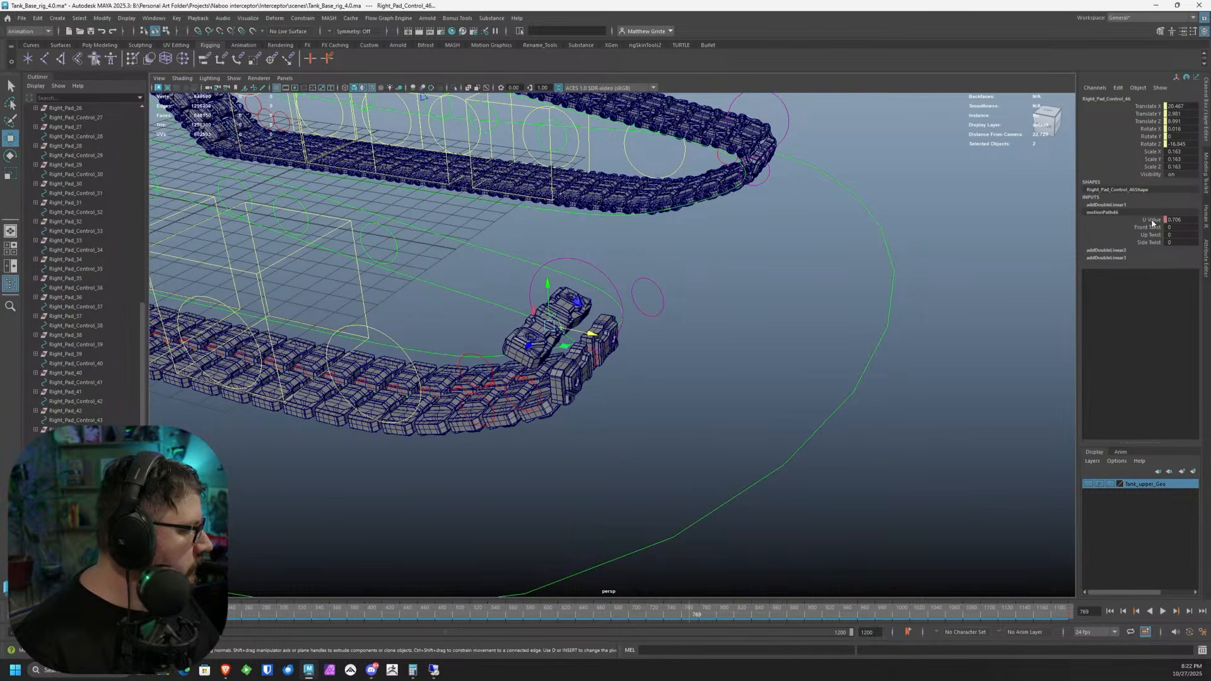
right_click(1152, 220)
left_click(1136, 368)
double_click(1180, 220)
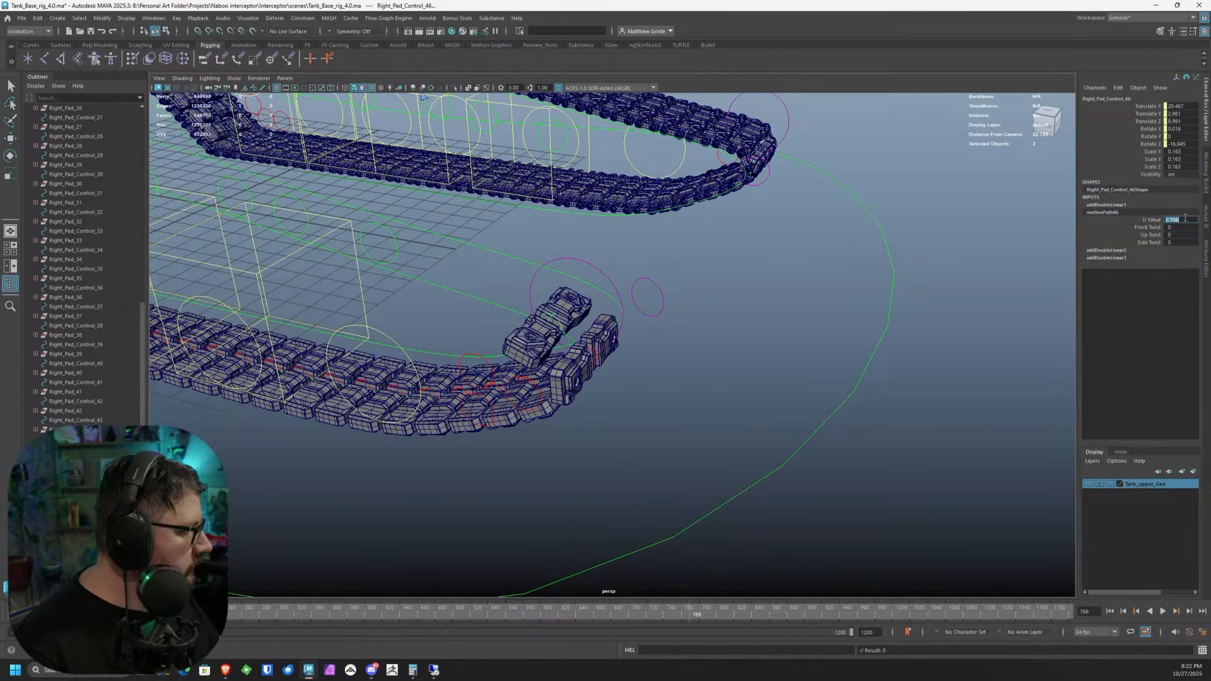
type("0")
key("Return")
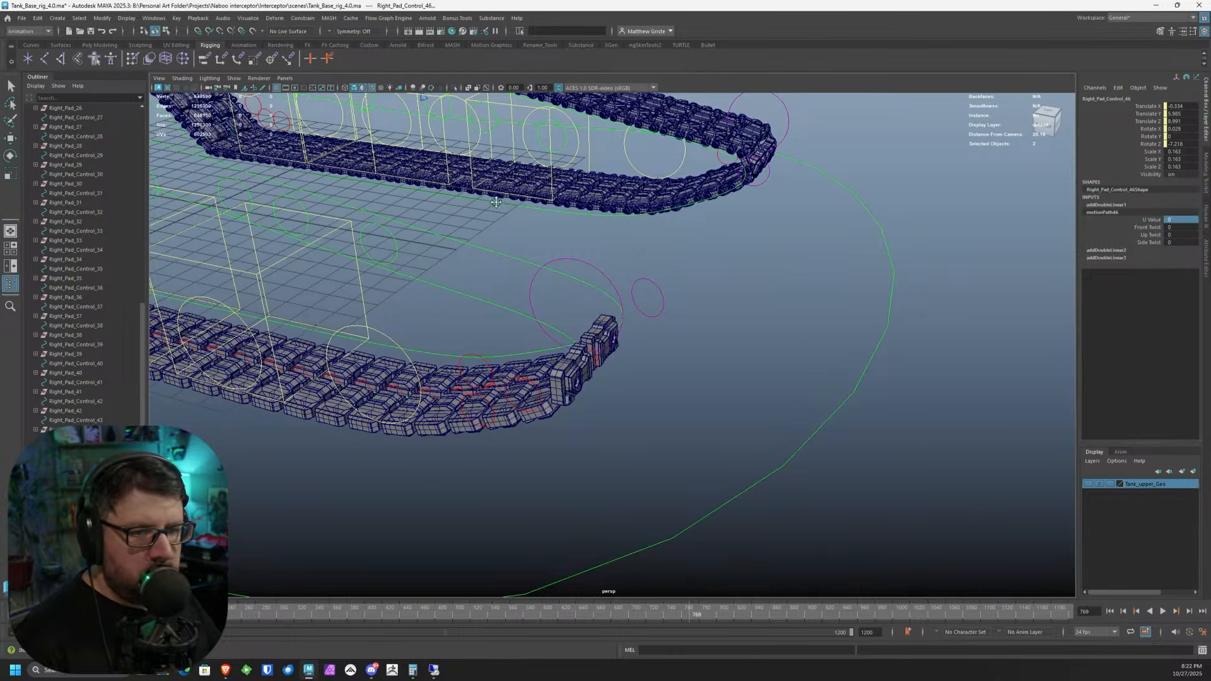
- Delete the addDoubleLinear nodes between motionPath46 and Right_Pad_Control_46 and duplicate the Right_Tread_Anim_45 curve for pad 46
middle_click_drag(527, 221, 664, 268, "alt")
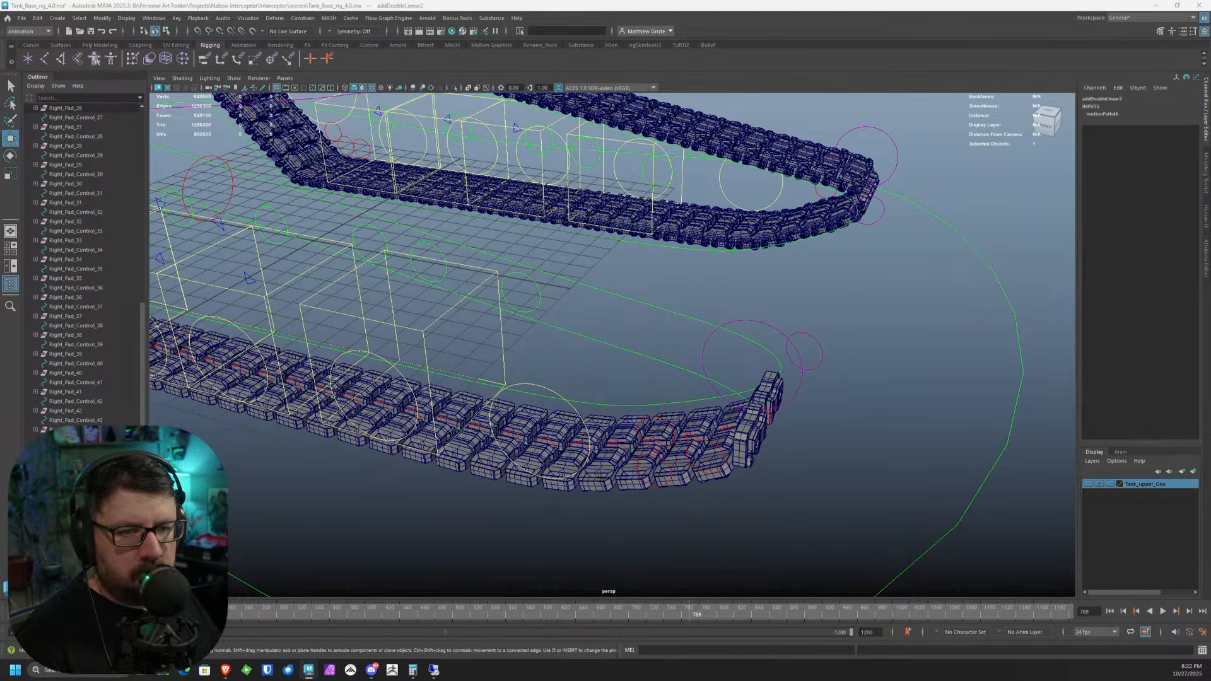
key("Delete")
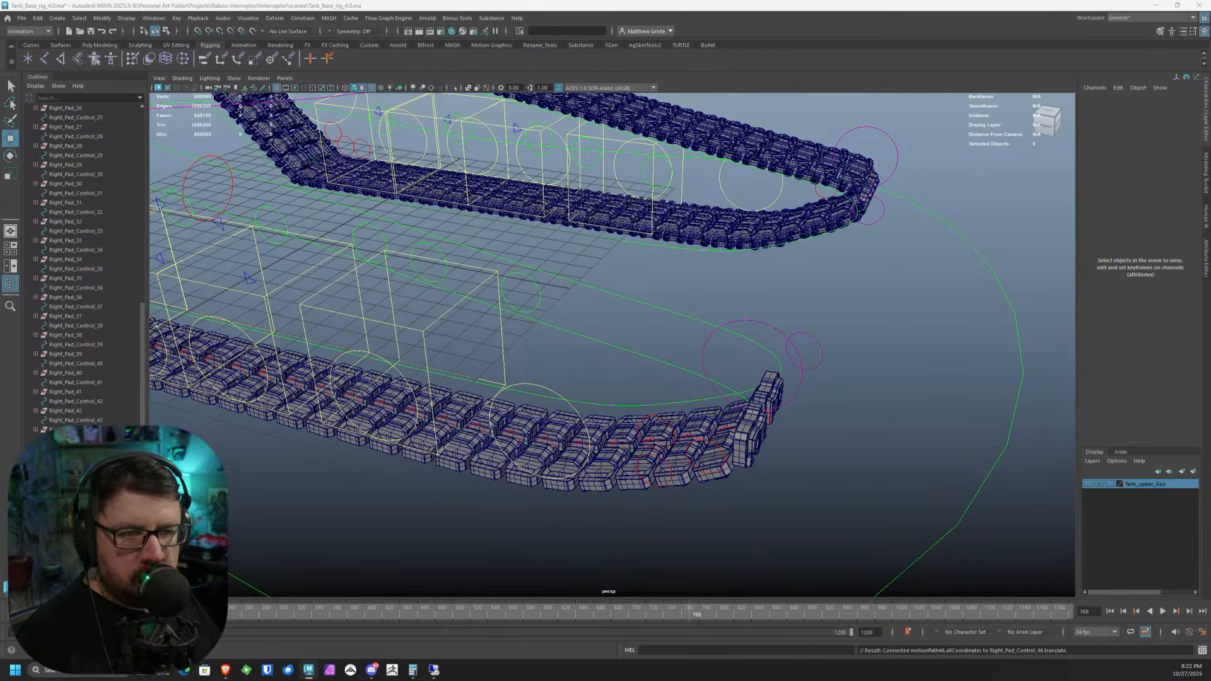
key("ctrl+z")
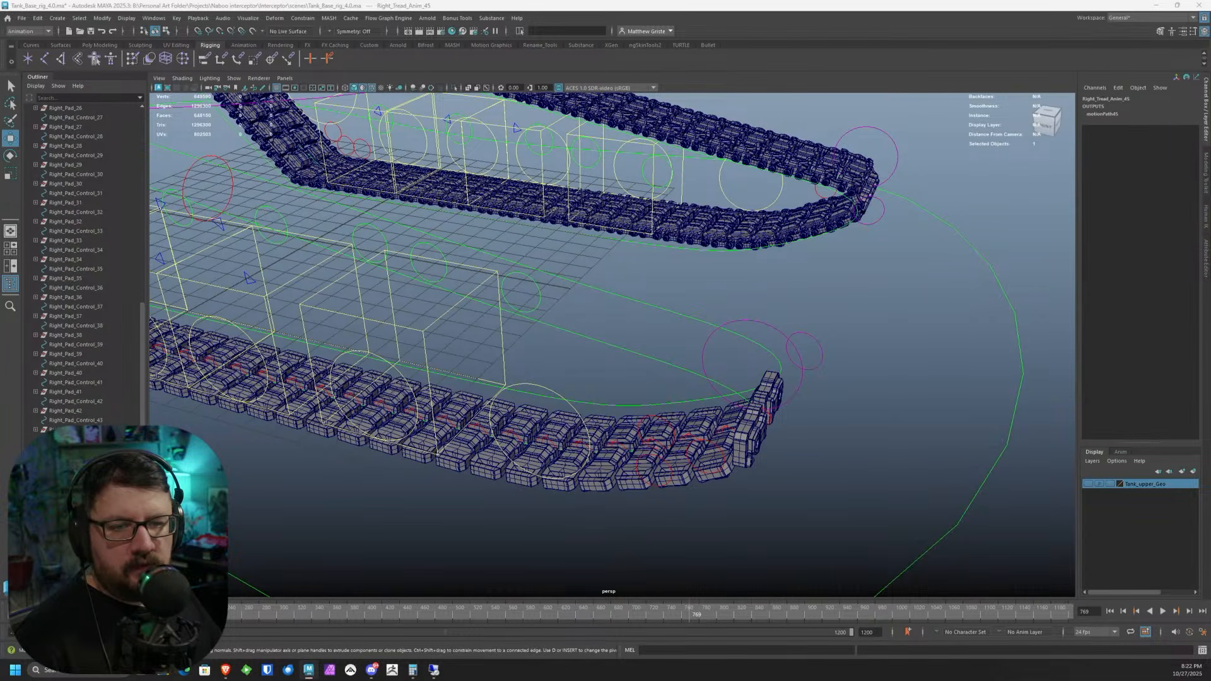
key("ctrl+d")
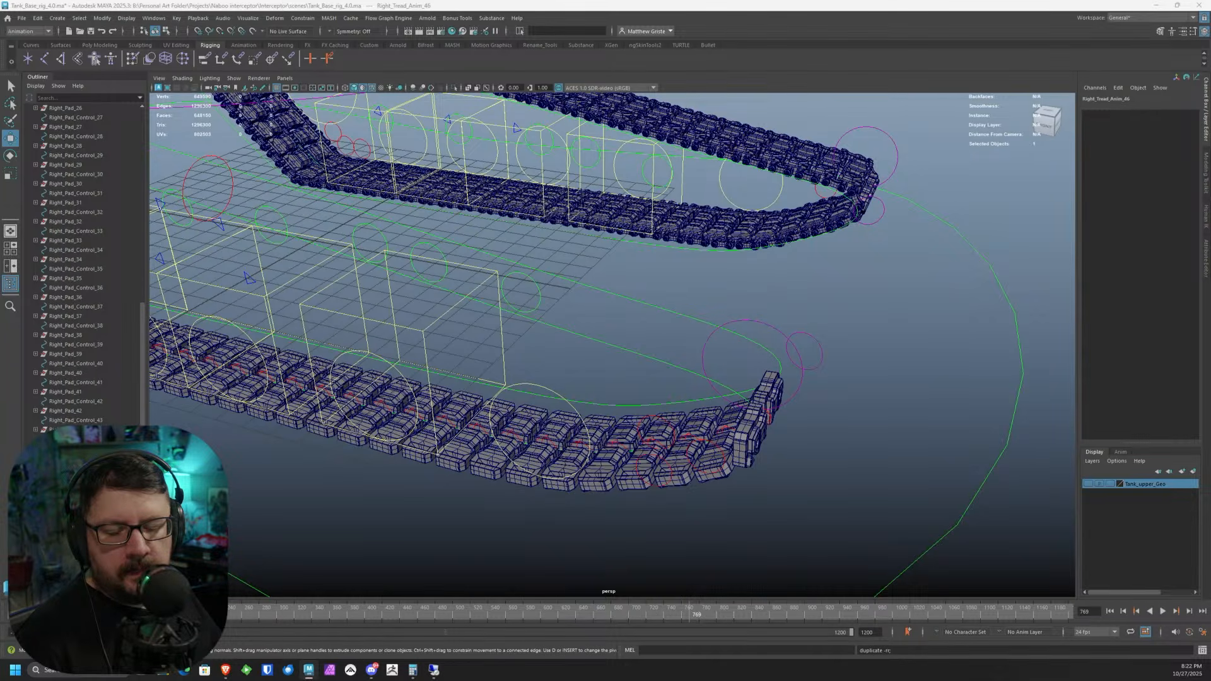
- Connect Right_Tread_Locate's TreadCycle attribute to the input of Right_Tread_Anim_46
scroll(343, 293, "down", 15)
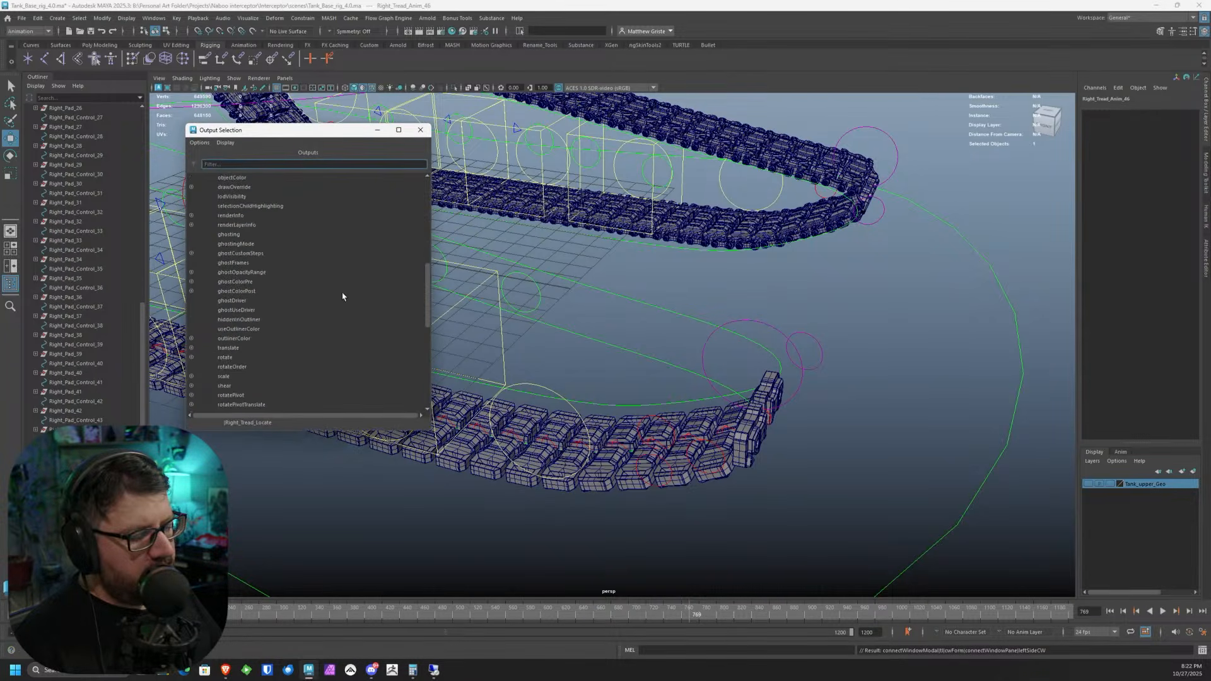
left_click(231, 404)
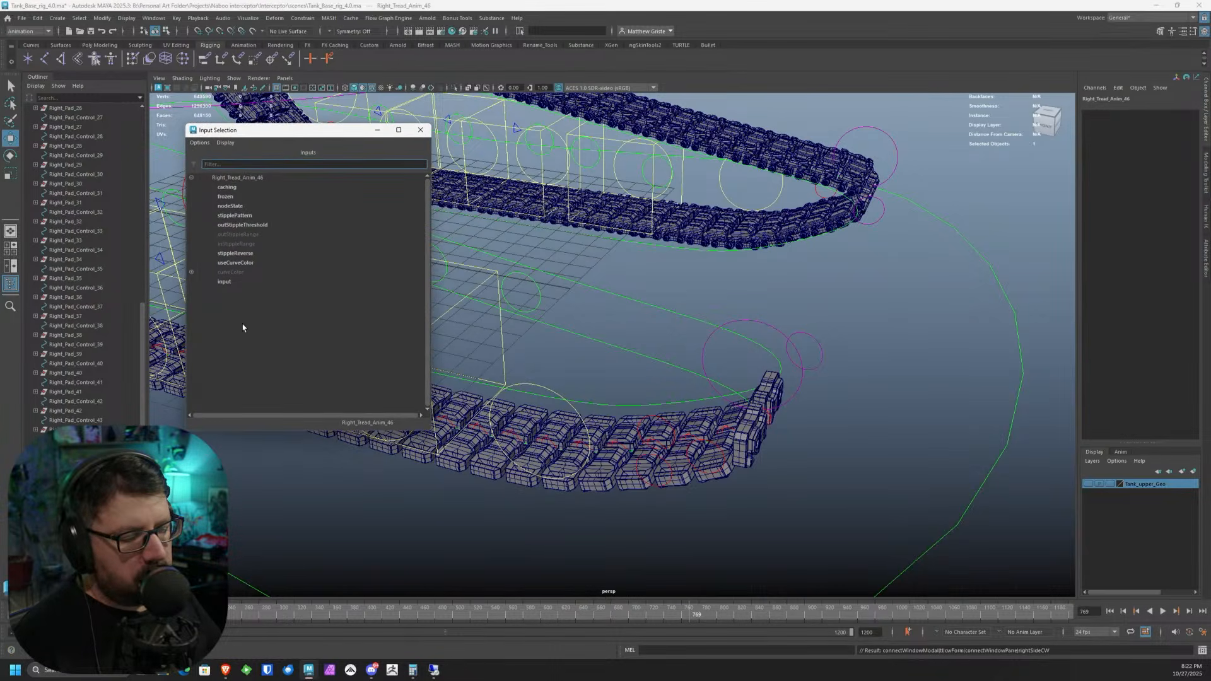
left_click(223, 282)
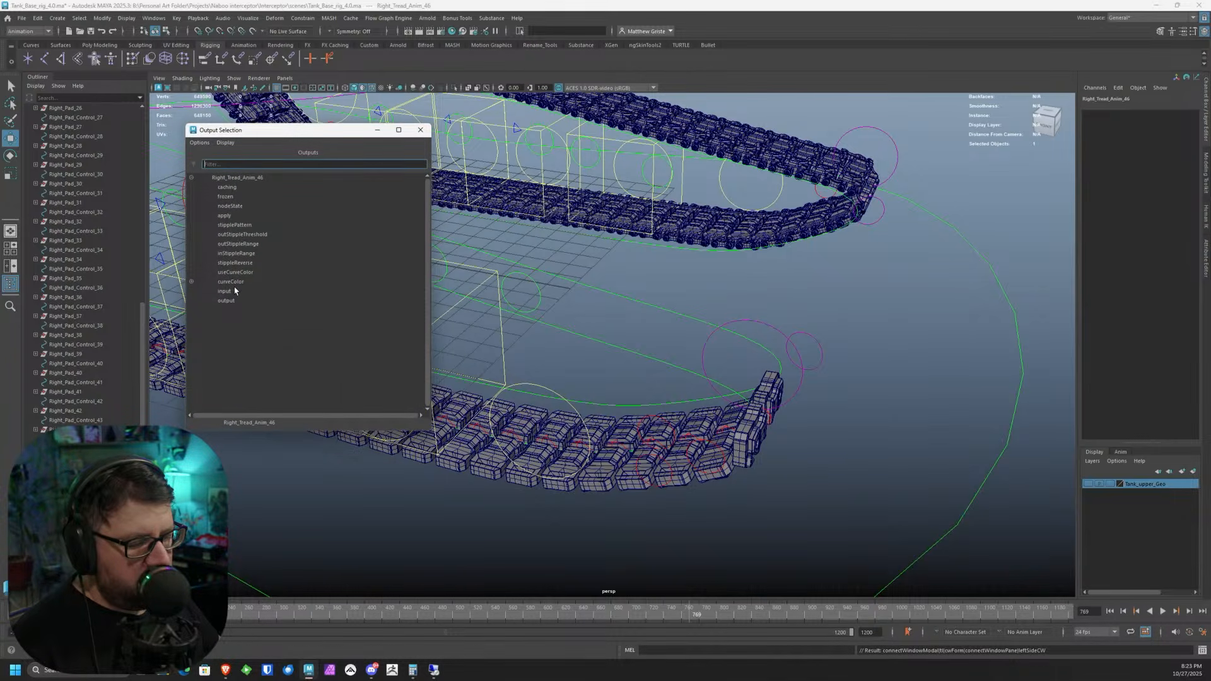
left_click(420, 130)
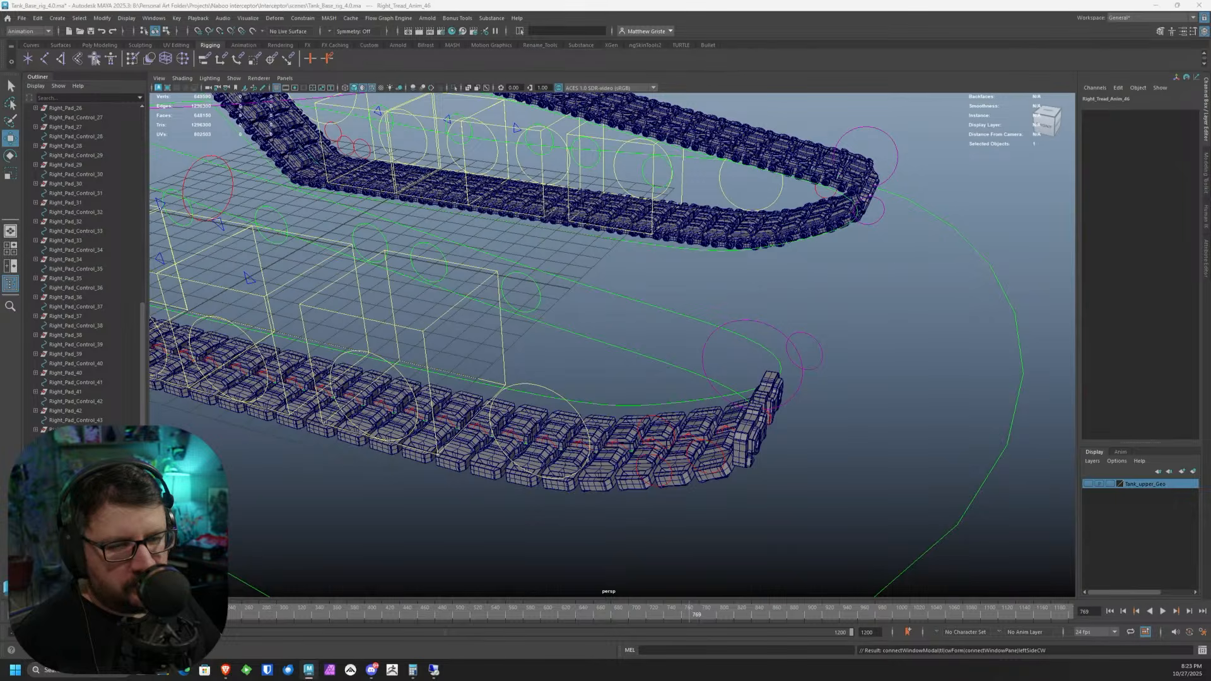
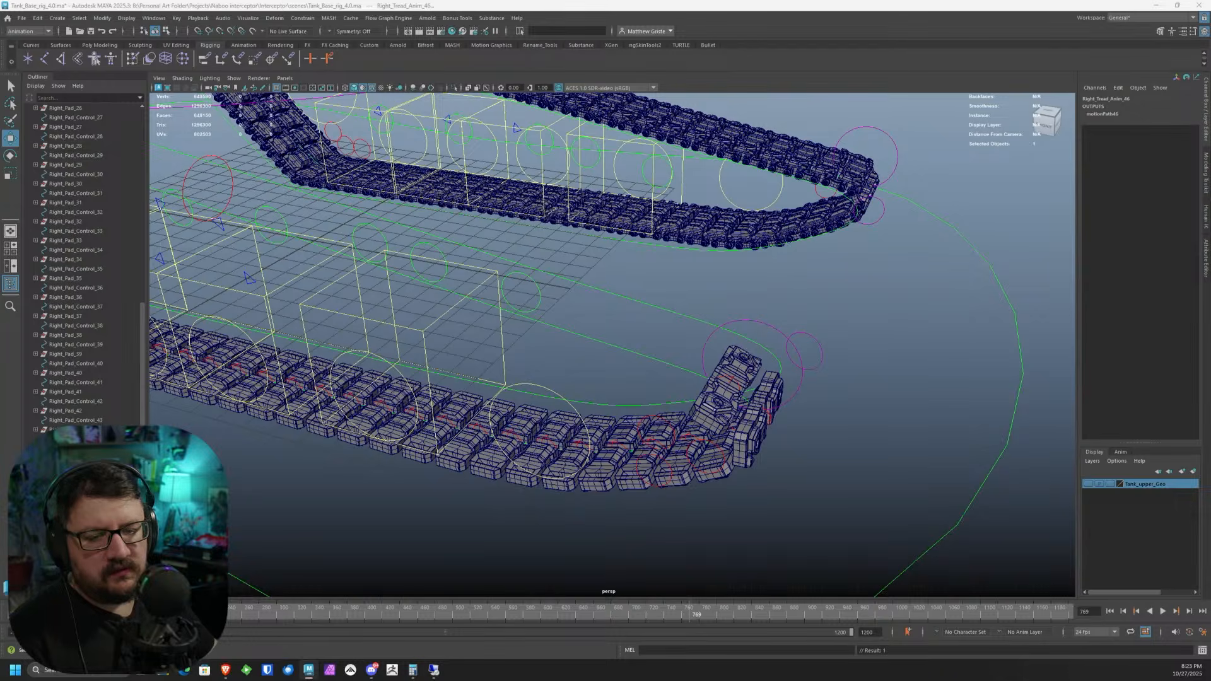
- Examine how pad 46 sits against its neighbouring pads at the end of the right tread
mouse_move(526, 290)
left_mouse_down("alt")
mouse_move(781, 327)
mouse_move(726, 335)
mouse_move(529, 279)
left_mouse_up("alt")
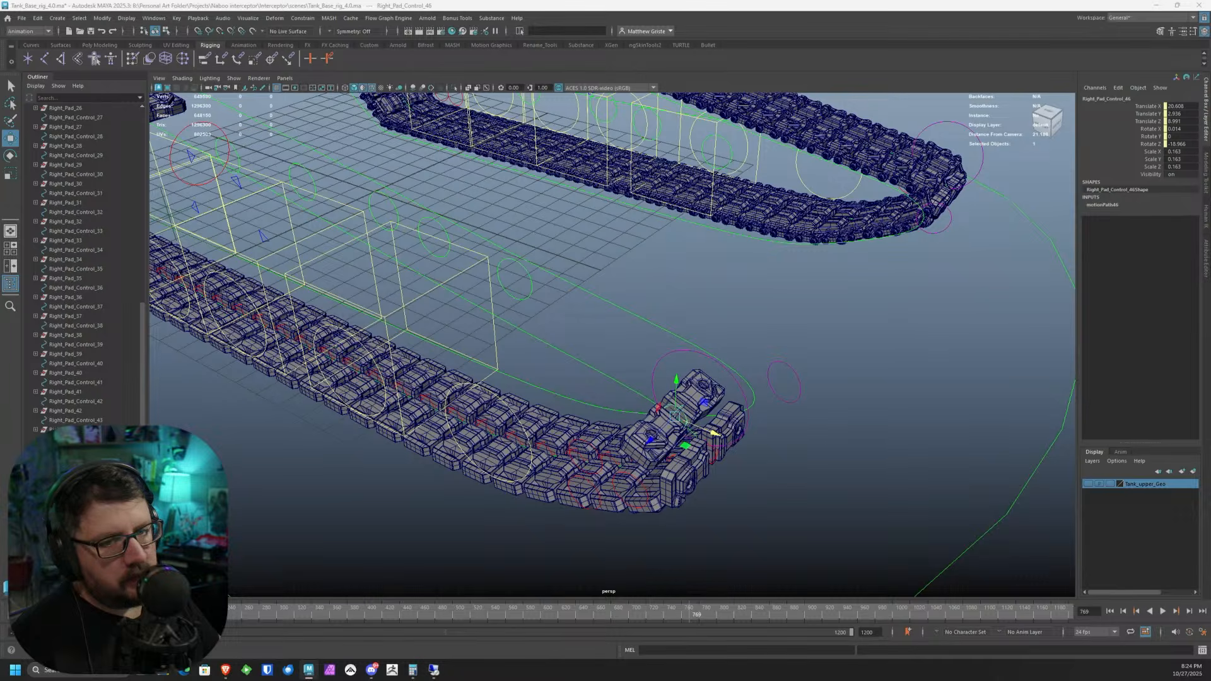
key("ctrl+z")
key("ctrl+z")
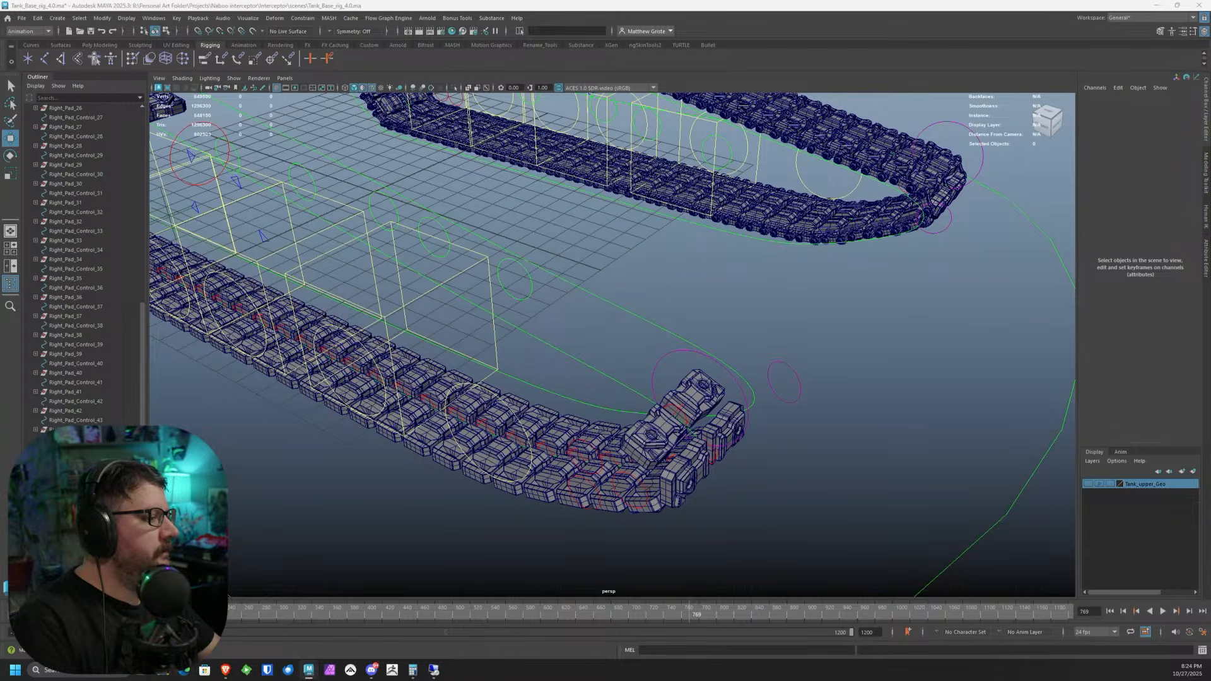
left_click_drag(676, 314, 615, 301, "alt")
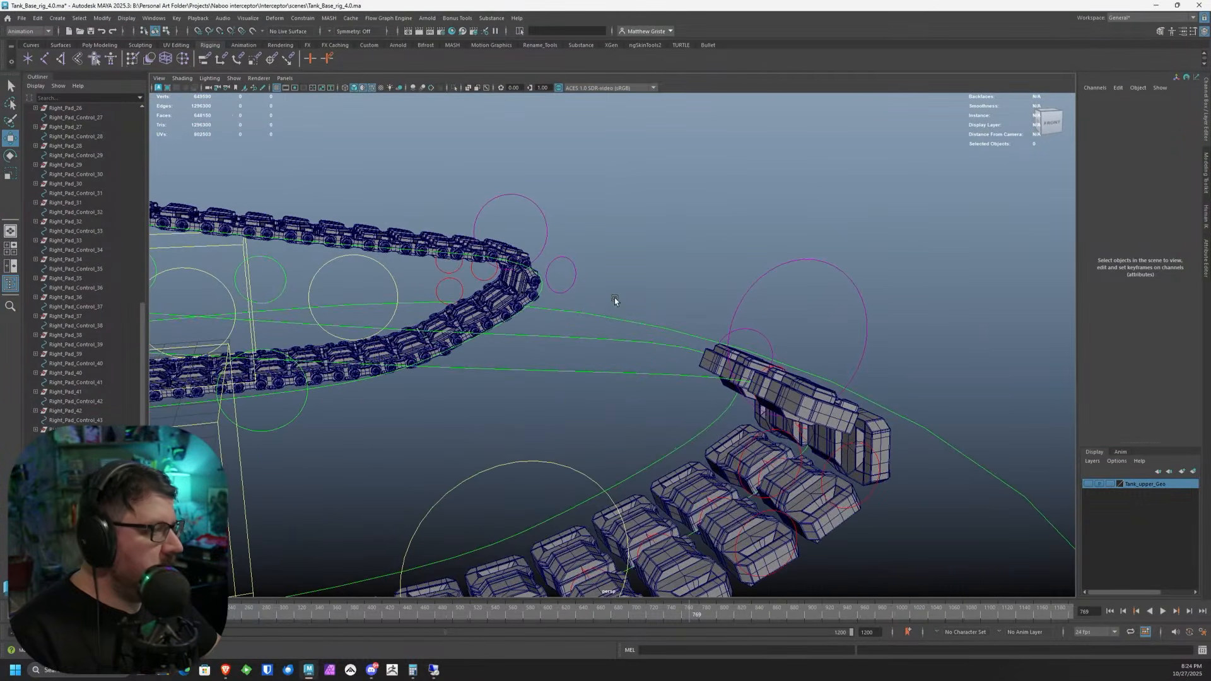
scroll(630, 304, "down", 4)
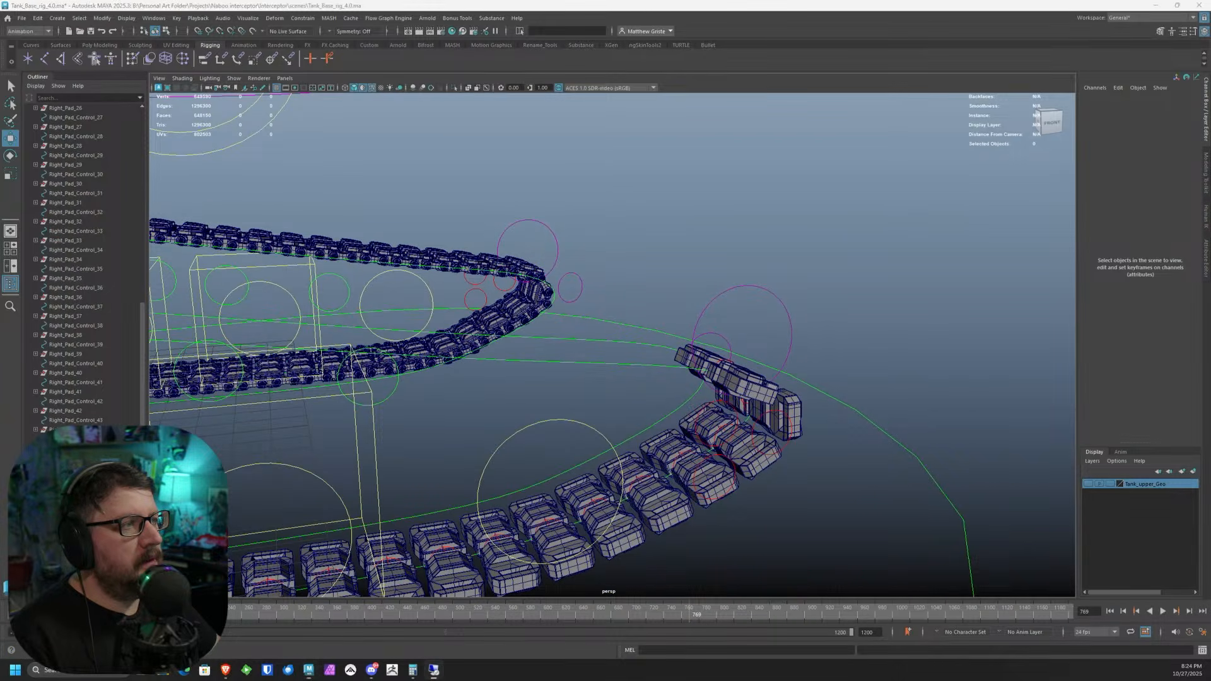
left_click_drag(618, 302, 662, 297, "alt")
middle_click_drag(662, 297, 782, 303, "alt")
- Parent constrain the Right_Pad_47 geometry to Right_Pad_Control_47
scroll(782, 302, "up", 6)
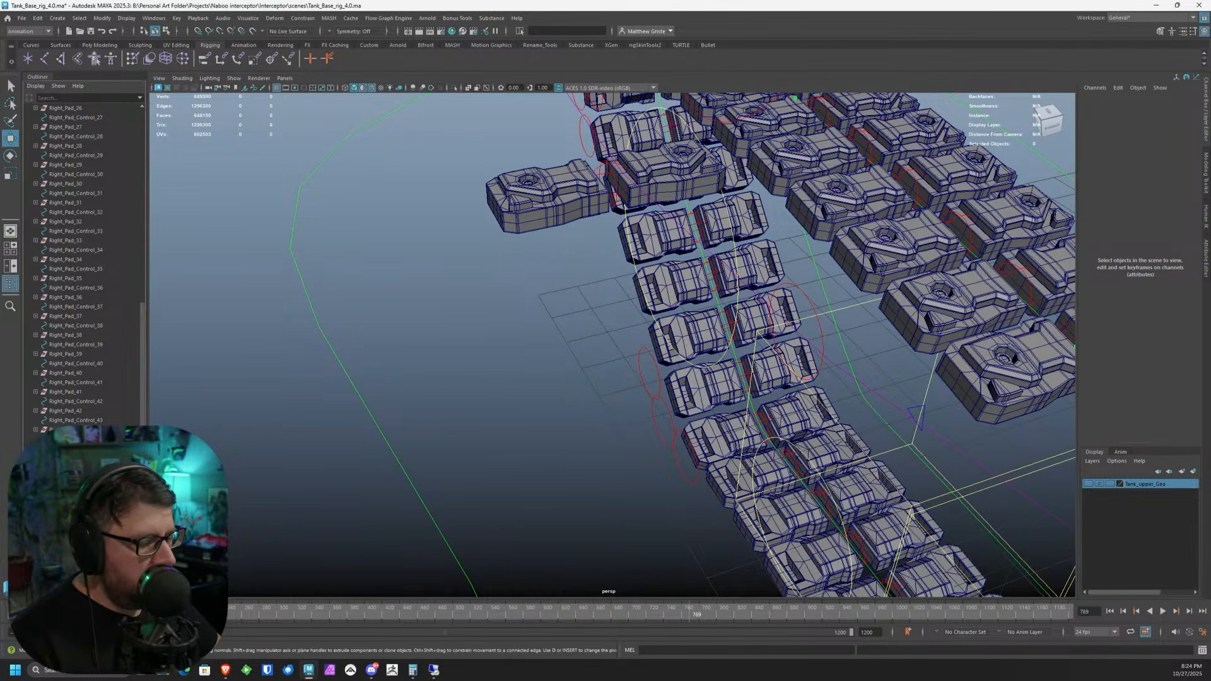
key("ctrl+z")
scroll(624, 395, "down", 5)
left_click_drag(624, 395, 232, 414, "alt")
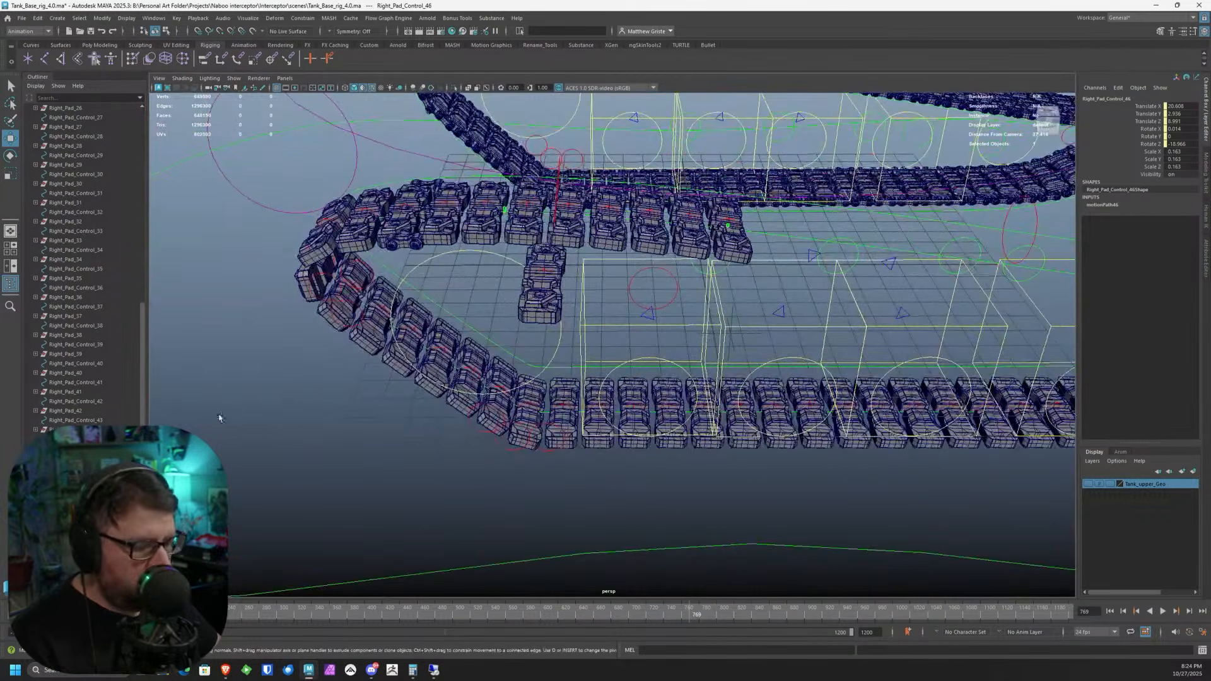
key("ctrl+z")
key("ctrl+z")
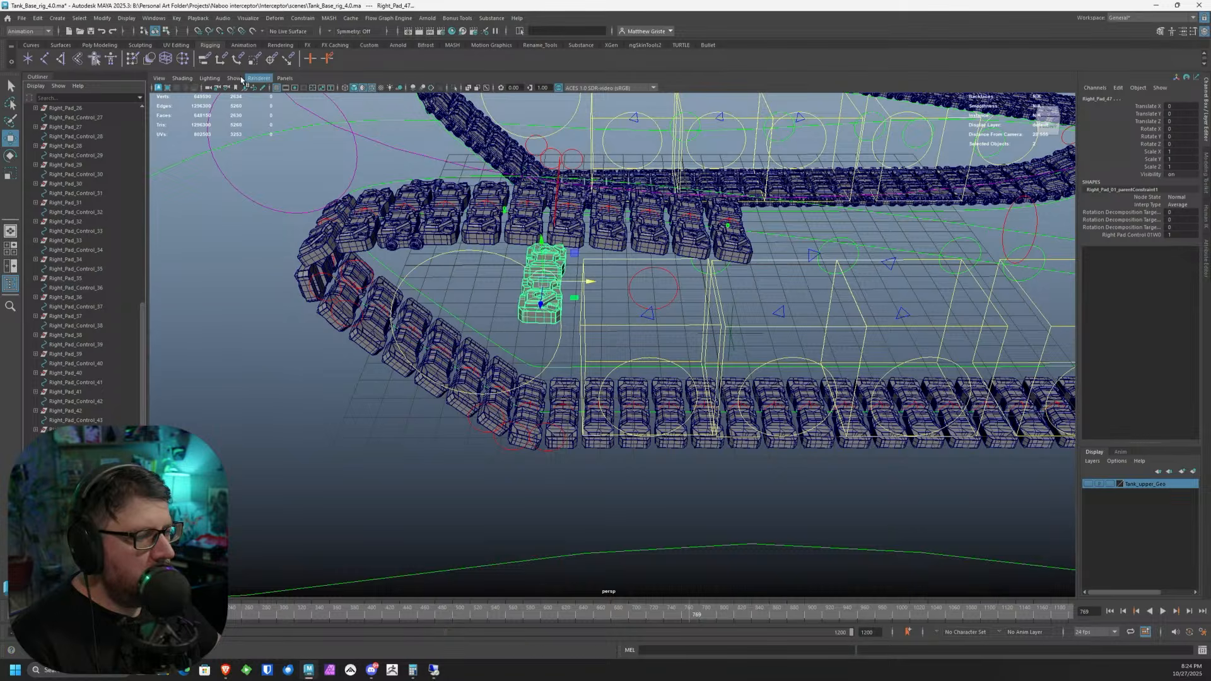
left_click(203, 59)
- Attach Right_Pad_Control_47 to the right tread curve as a motion path
middle_click_drag(622, 282, 546, 307, "alt")
scroll(547, 306, "up", 1)
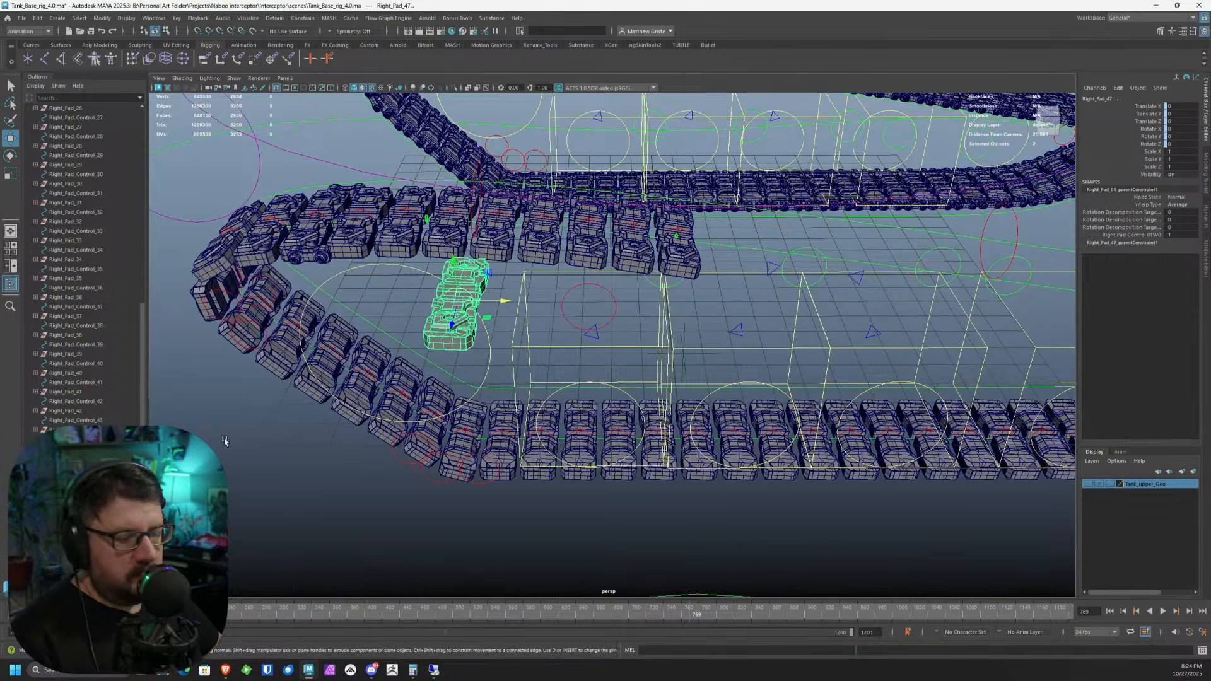
left_click(76, 495)
scroll(697, 362, "down", 4)
middle_click_drag(971, 319, 620, 323, "alt")
left_click(656, 373, "shift")
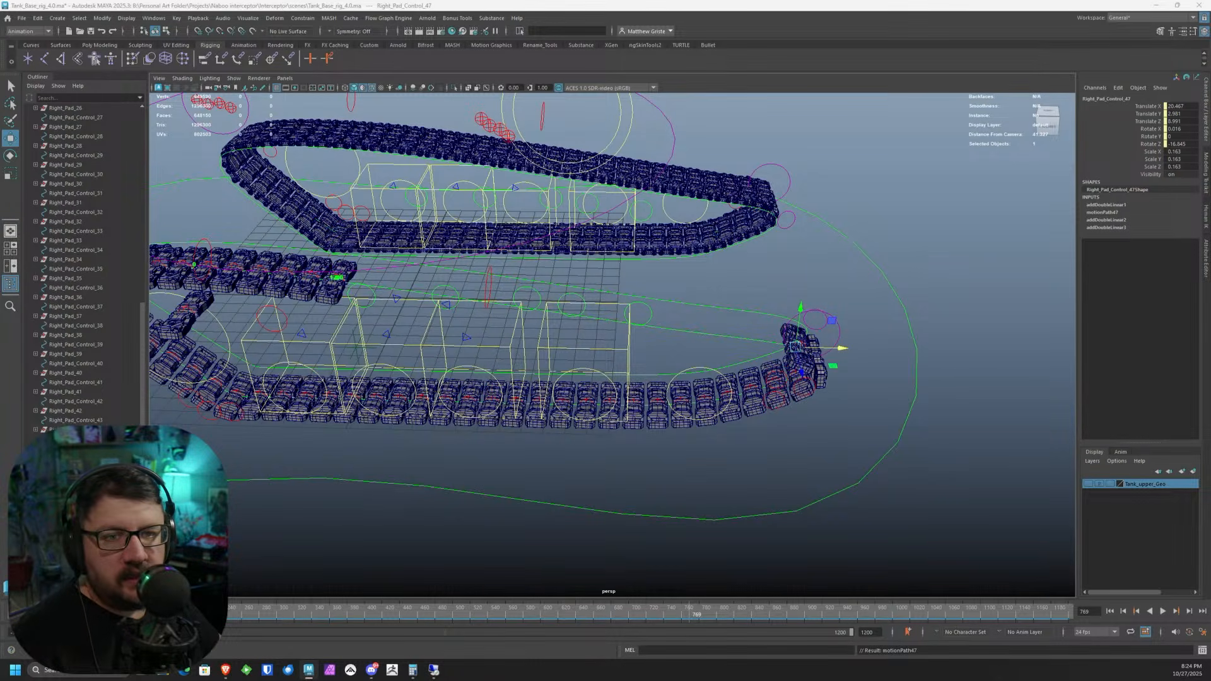
- Clear the keys from motionPath47's U Value and set it to 0, and delete the addDoubleLinear nodes feeding Right_Pad_Control_47
middle_click_drag(919, 256, 819, 241, "alt")
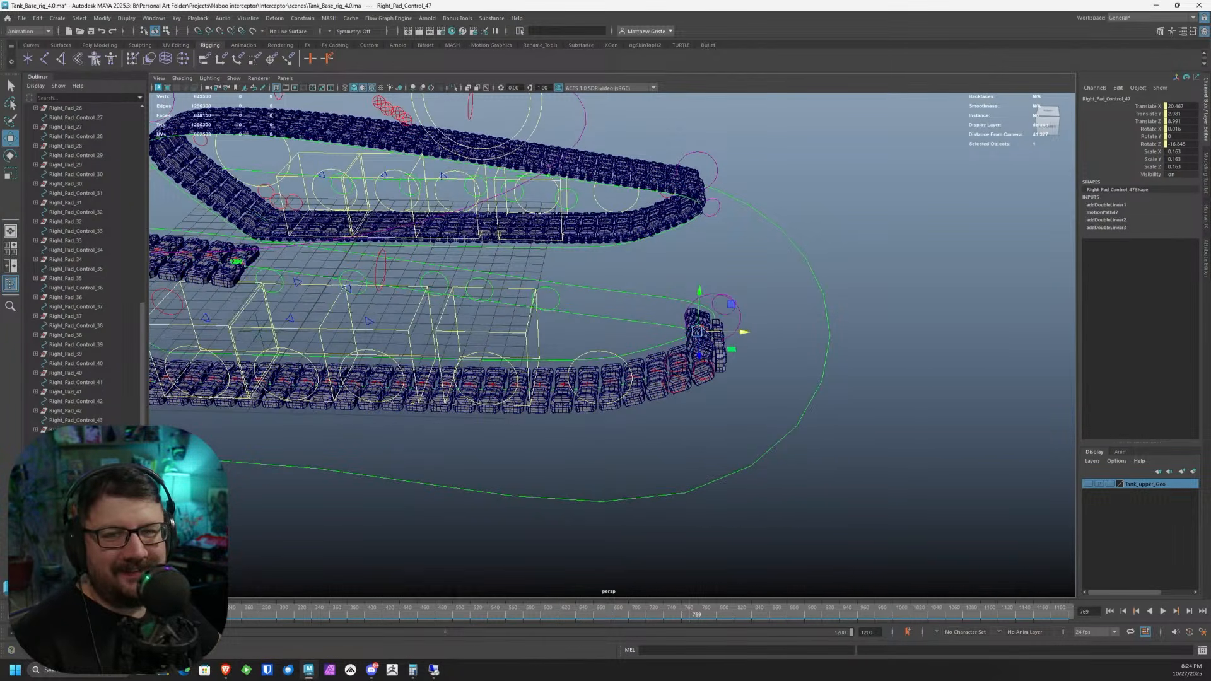
scroll(841, 308, "up", 2)
left_click(1113, 213)
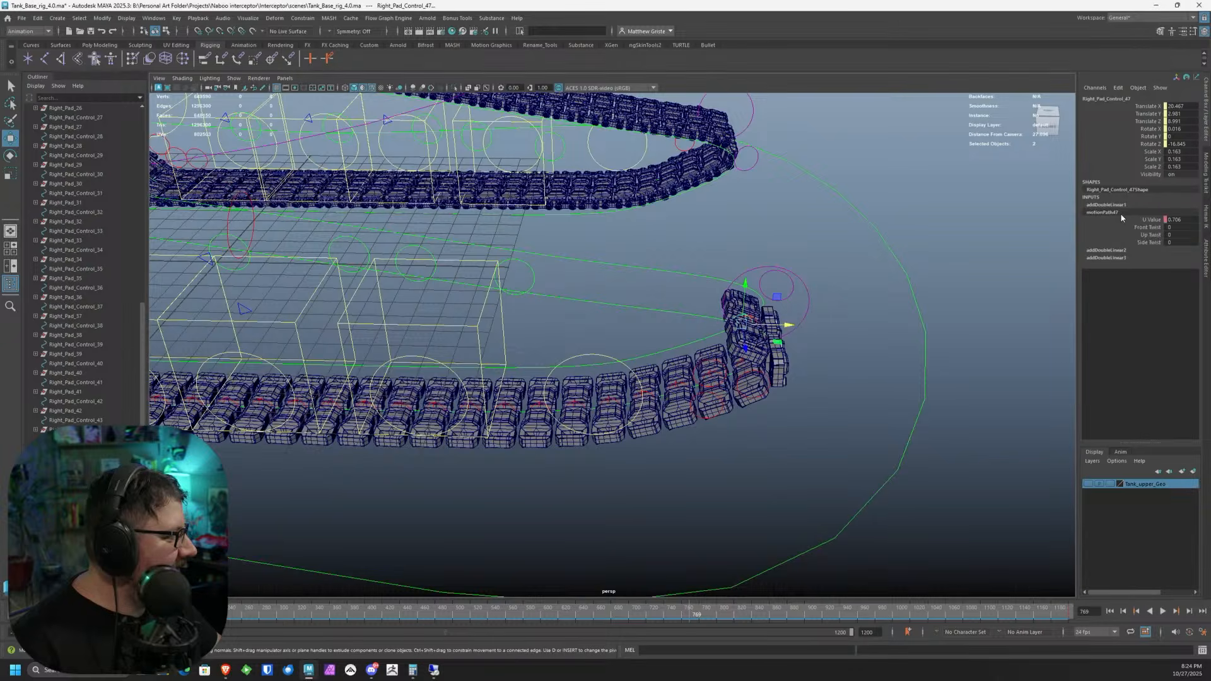
left_click(1145, 220)
left_click(1145, 220)
right_click(1145, 219)
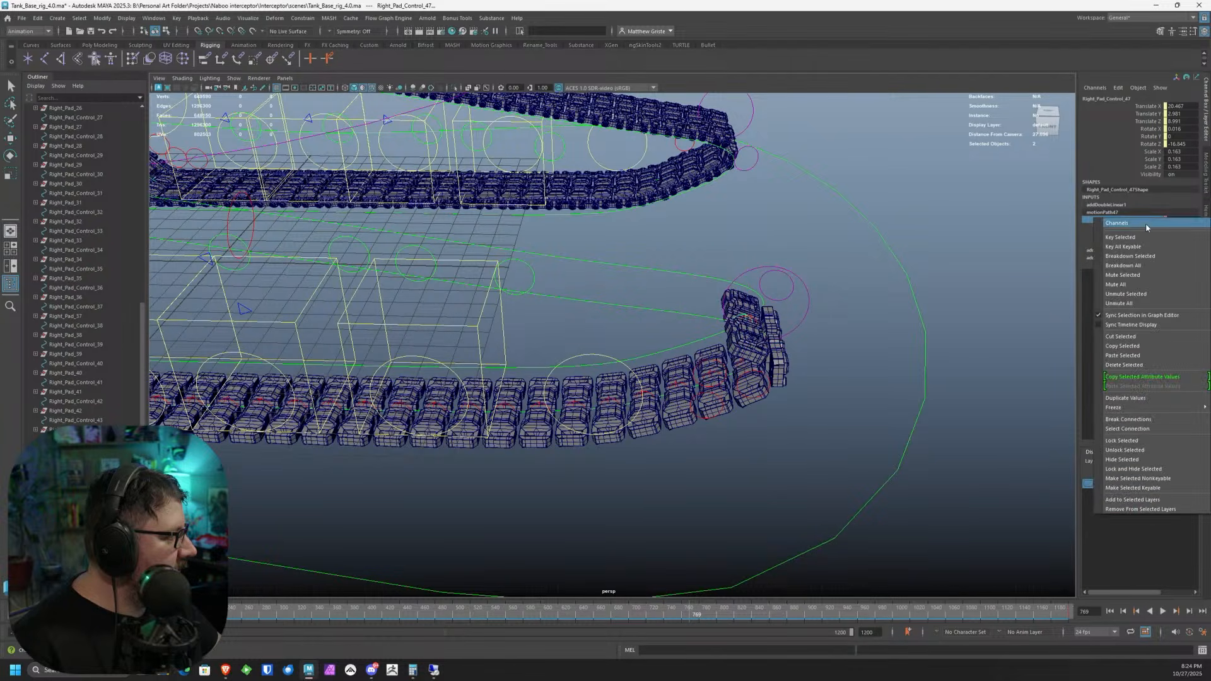
left_click(1138, 366)
double_click(1177, 220)
type("0")
key("Return")
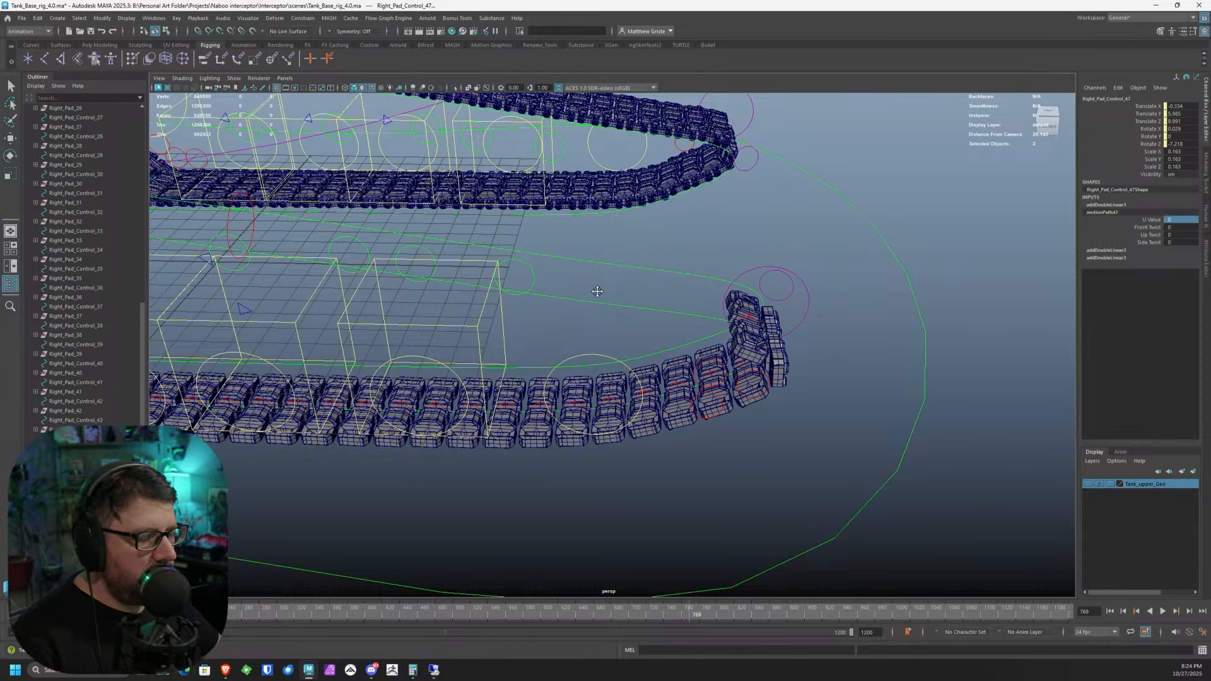
scroll(785, 341, "up", 2)
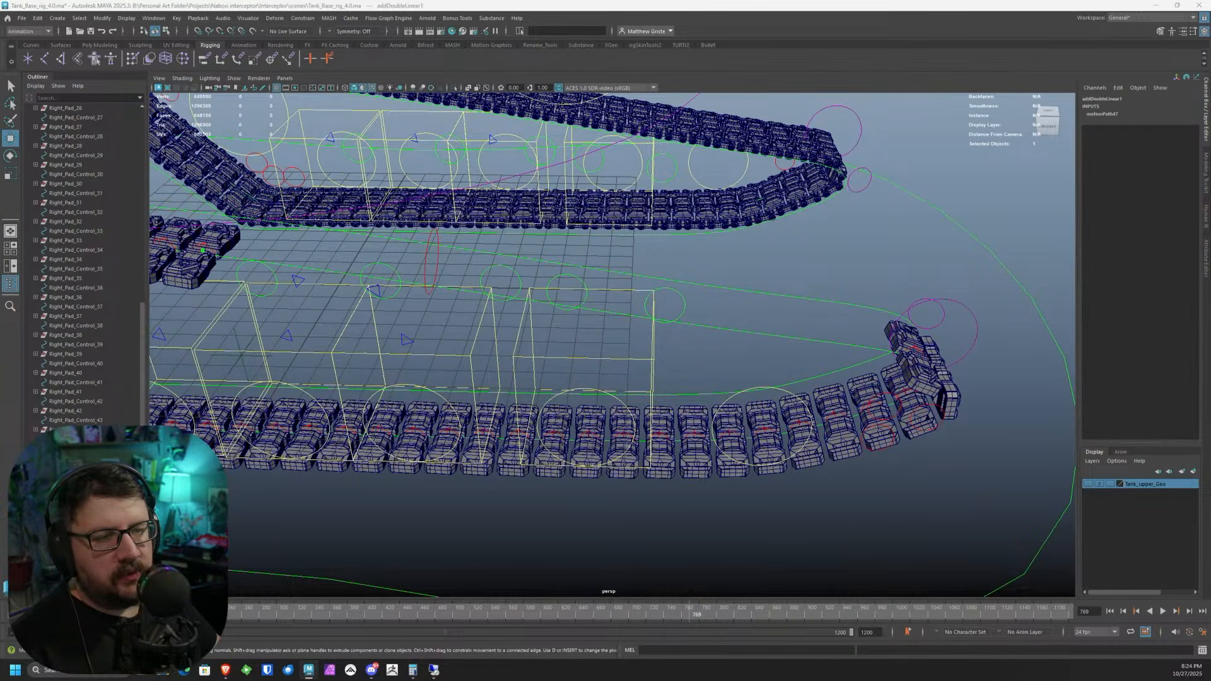
key("Delete")
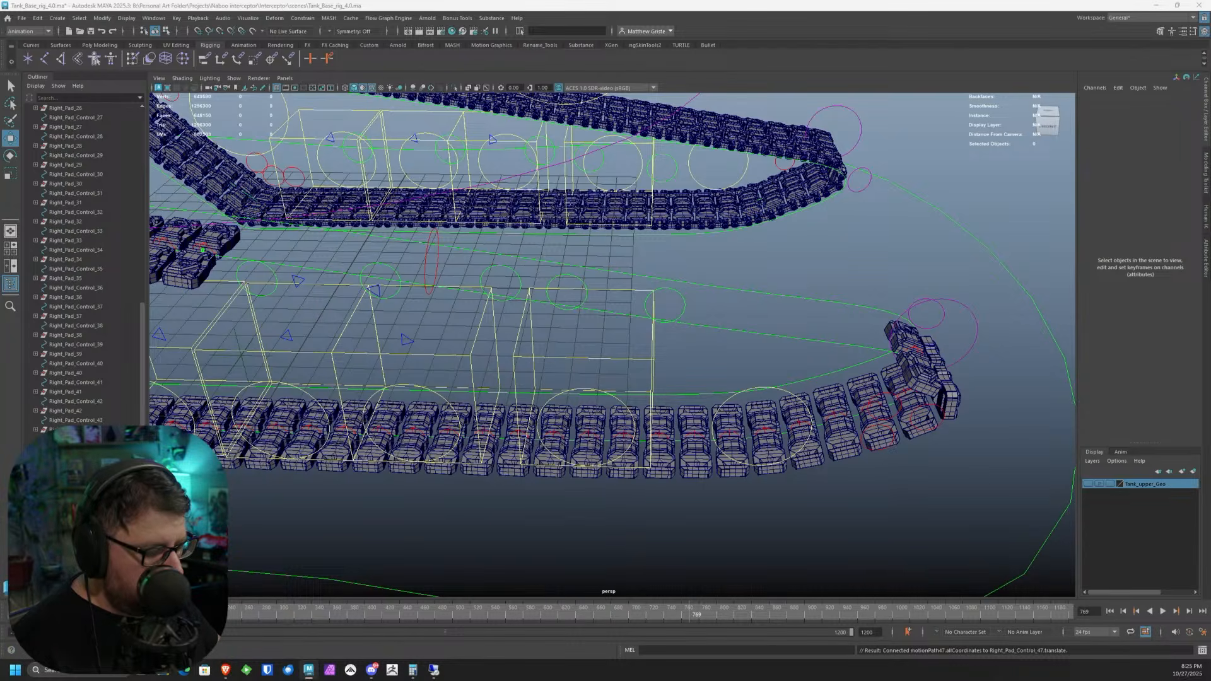
- Duplicate the Right_Tread_Anim_46 node to drive pad 47
left_click(75, 505)
left_click(75, 496)
left_click(76, 476, "ctrl")
key("ctrl+z")
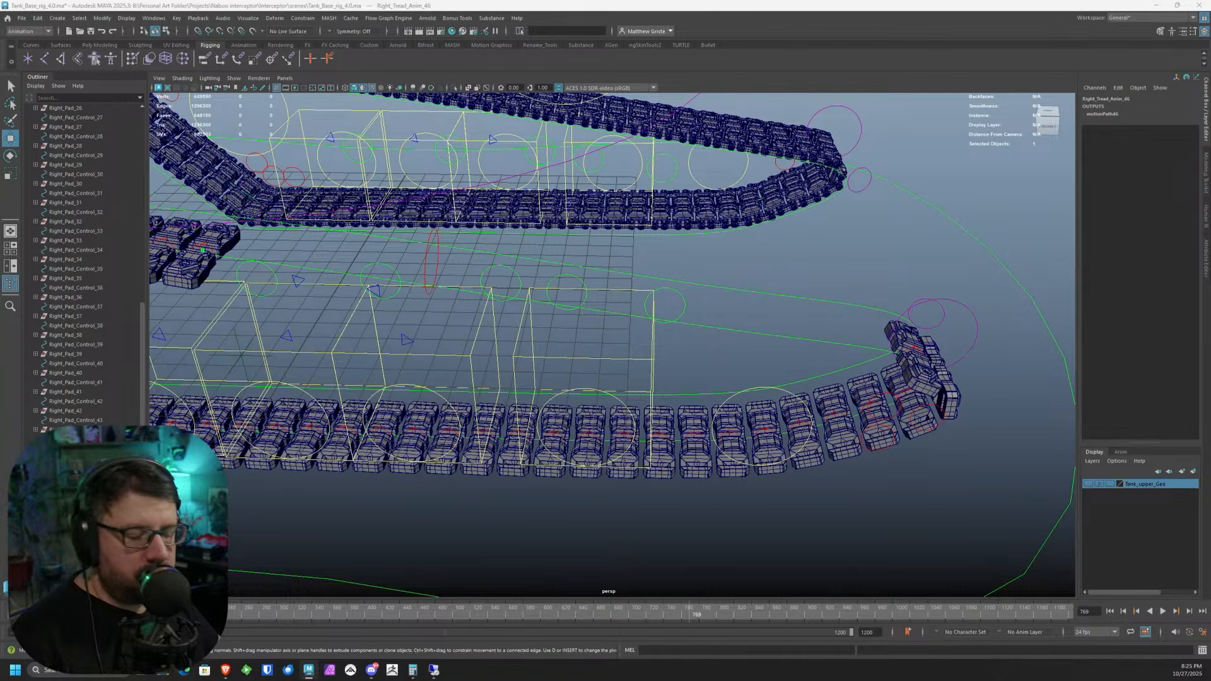
key("ctrl+d")
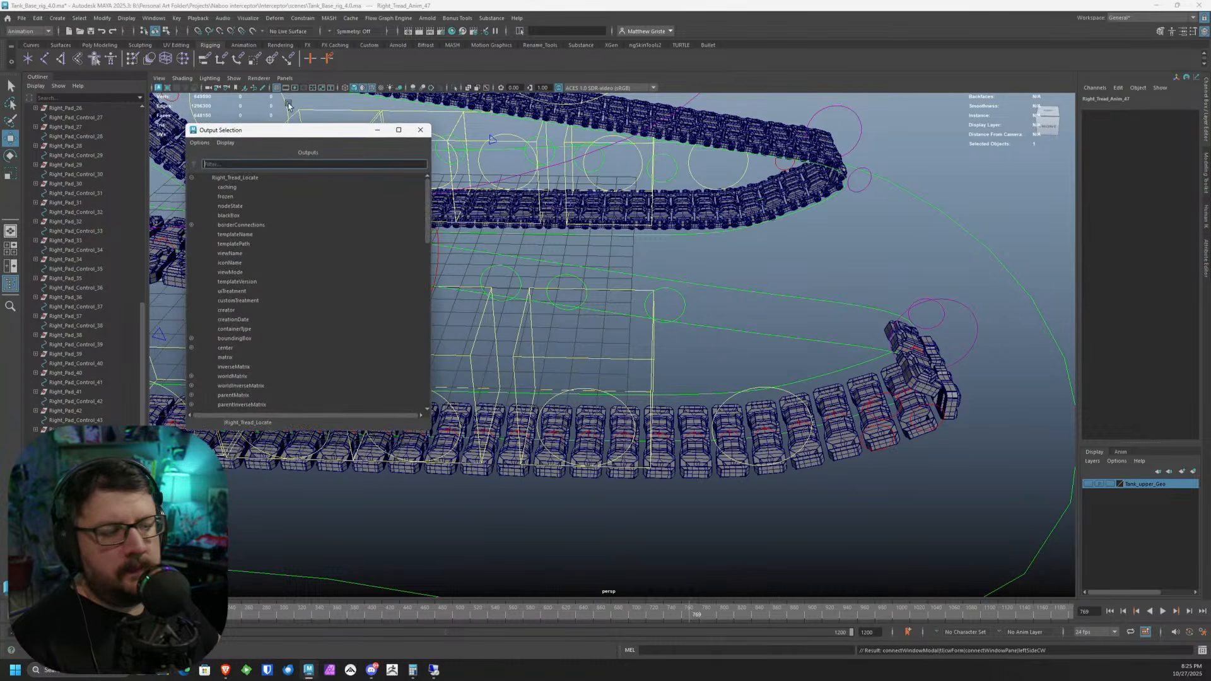
- Connect Right_Tread_Locate's TreadCycle attribute to the input of Right_Tread_Anim_47
scroll(352, 259, "down", 20)
left_click(236, 403)
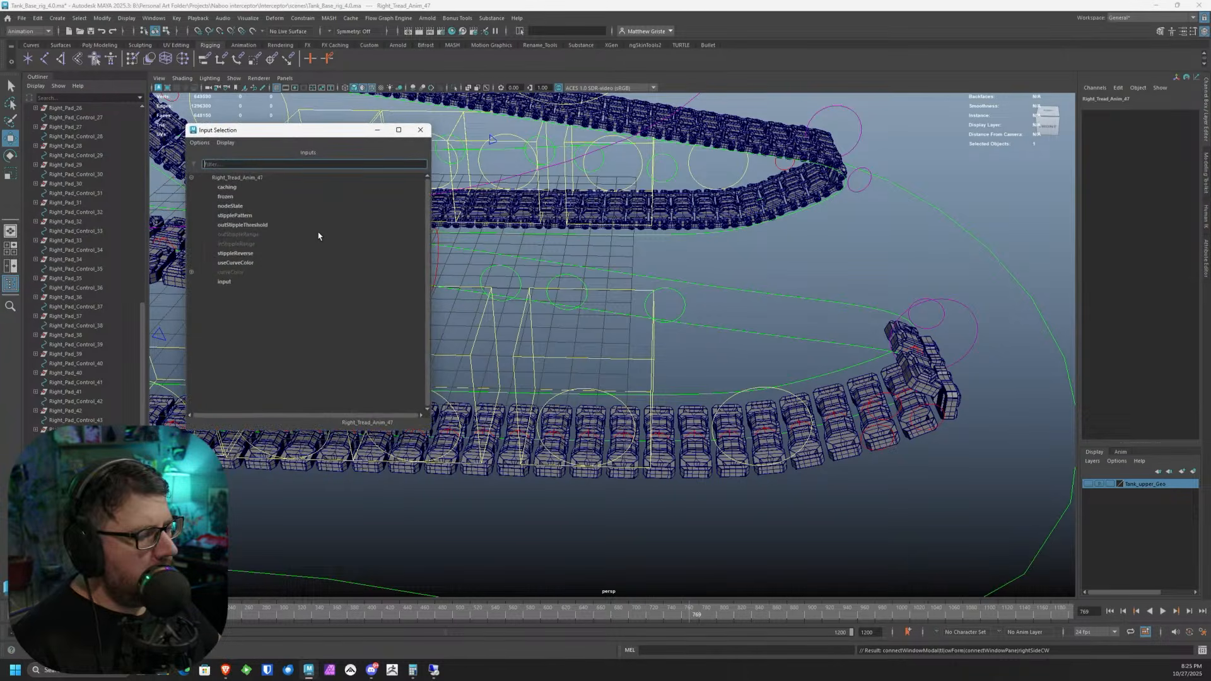
left_click(227, 281)
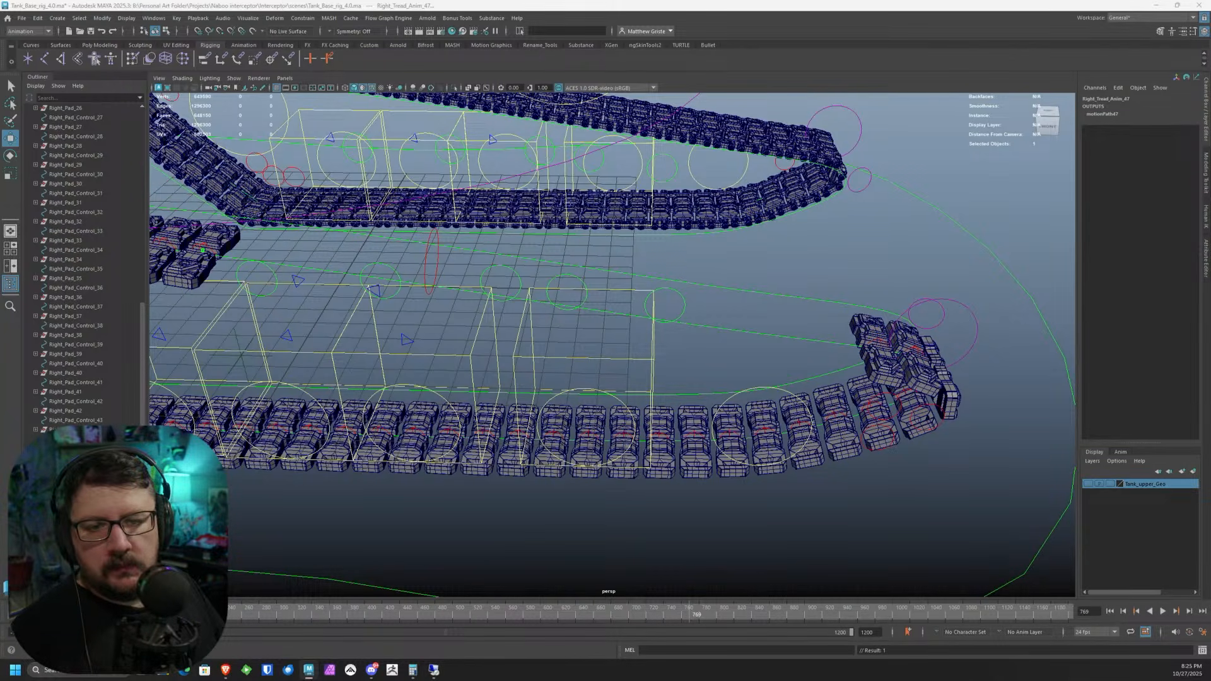
- Save the Tank_Base_rig_4.0 scene
key("ctrl+s")
left_click(60, 17)
key("Escape")
key("q")
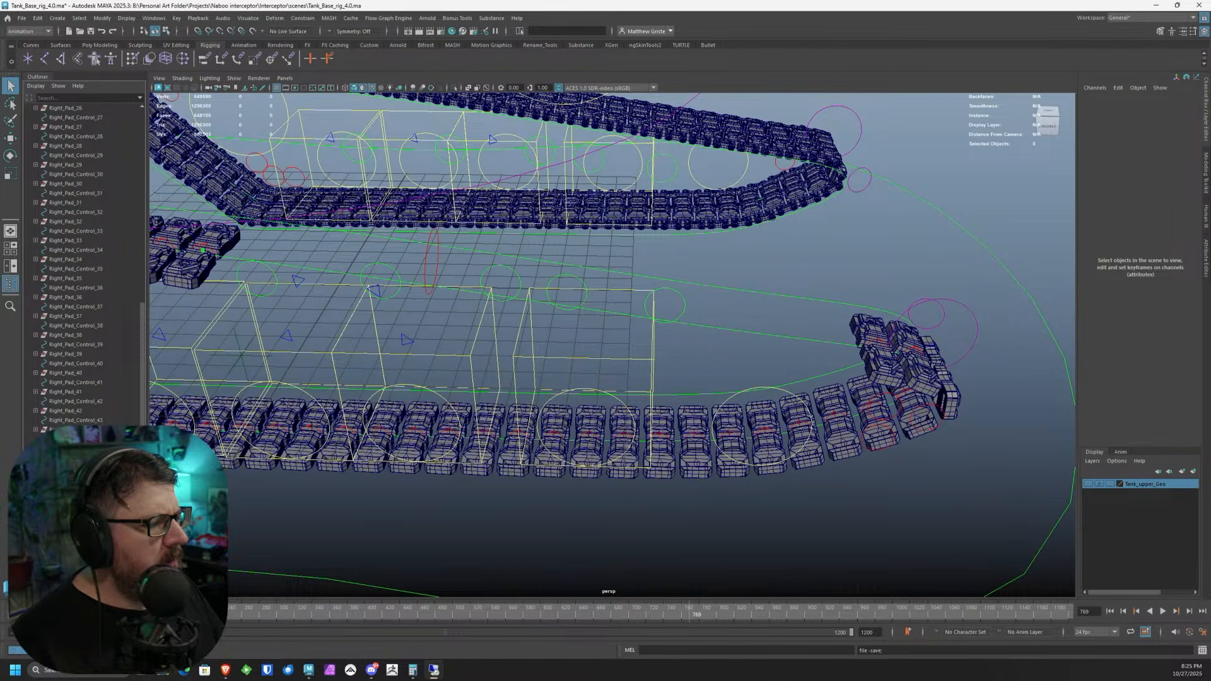
key("w")
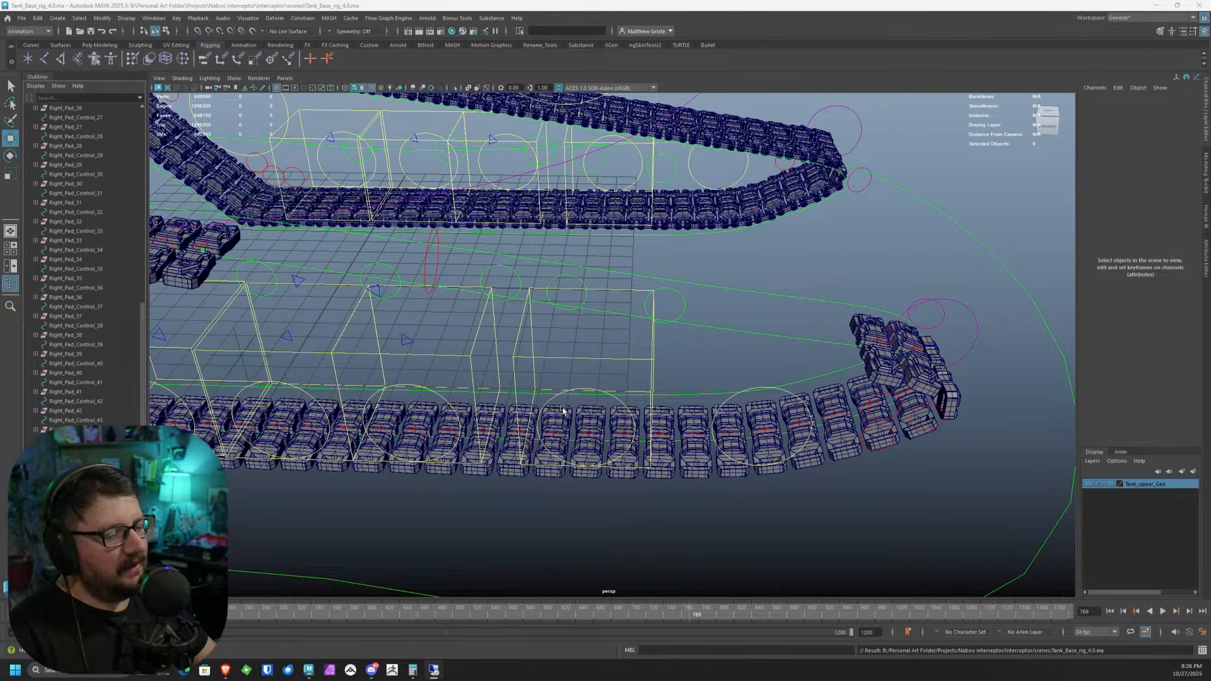
- Examine how the newest pads sit against their neighbours at the curved end of the right tread
left_click_drag(560, 368, 501, 245, "alt")
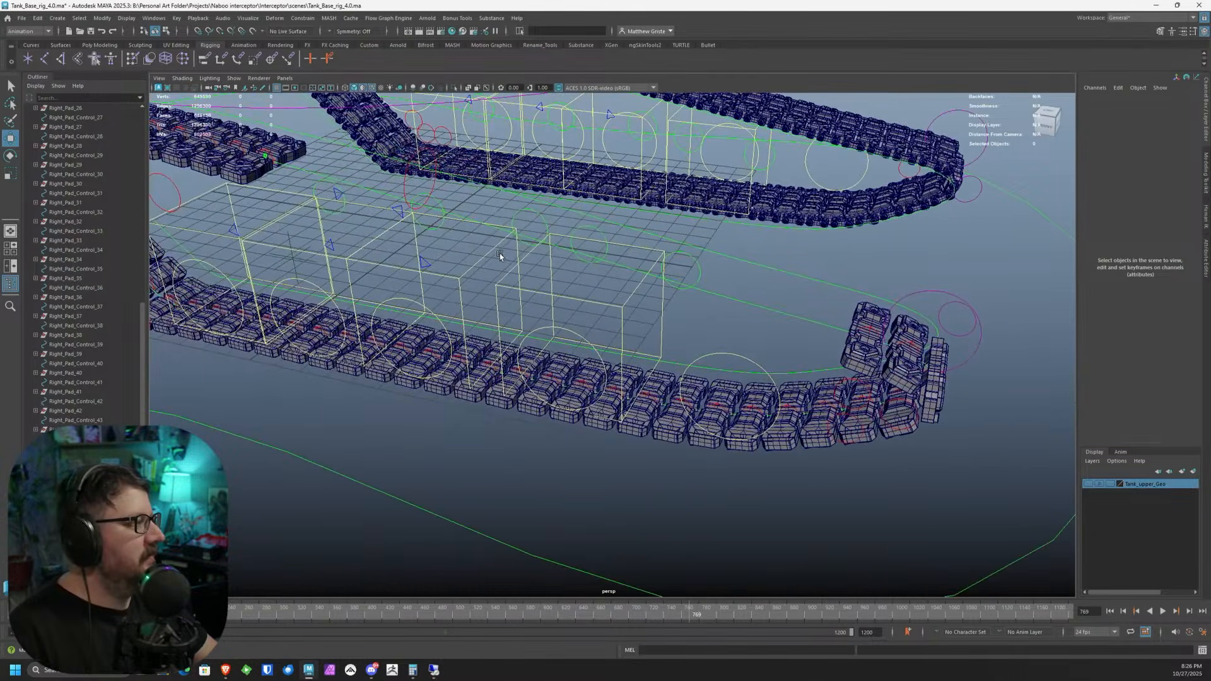
left_click_drag(541, 205, 418, 228, "alt")
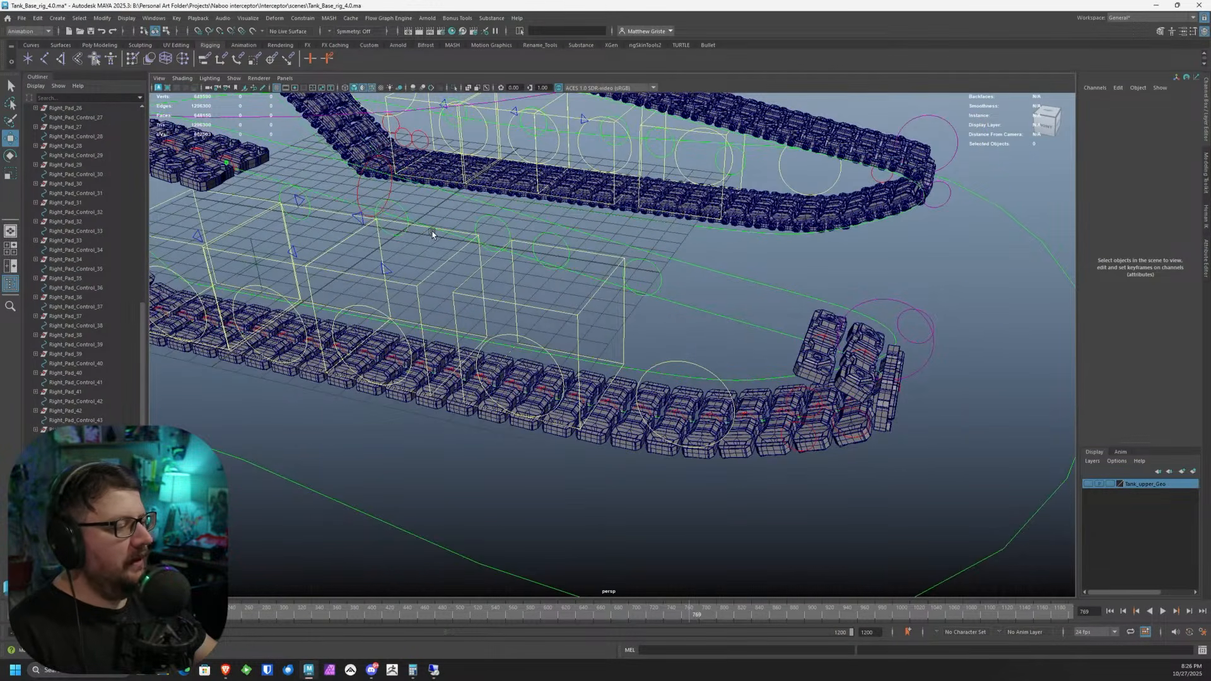
right_click_drag(432, 234, 619, 292, "alt")
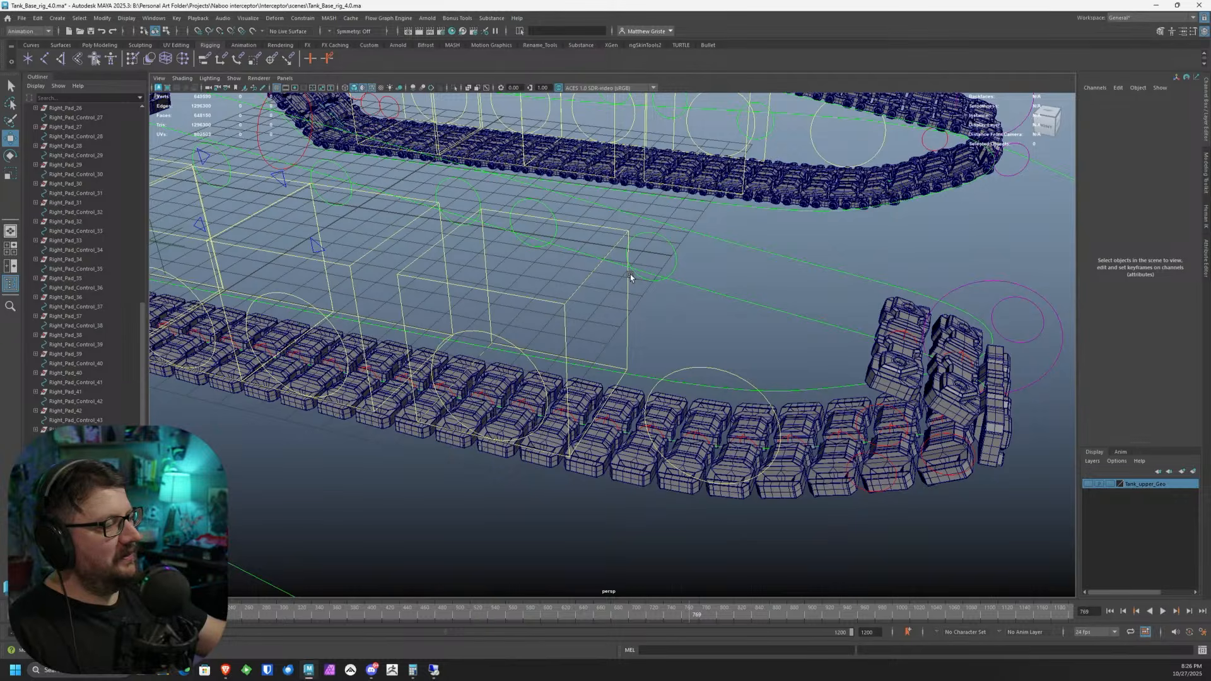
left_click_drag(647, 260, 604, 237, "alt")
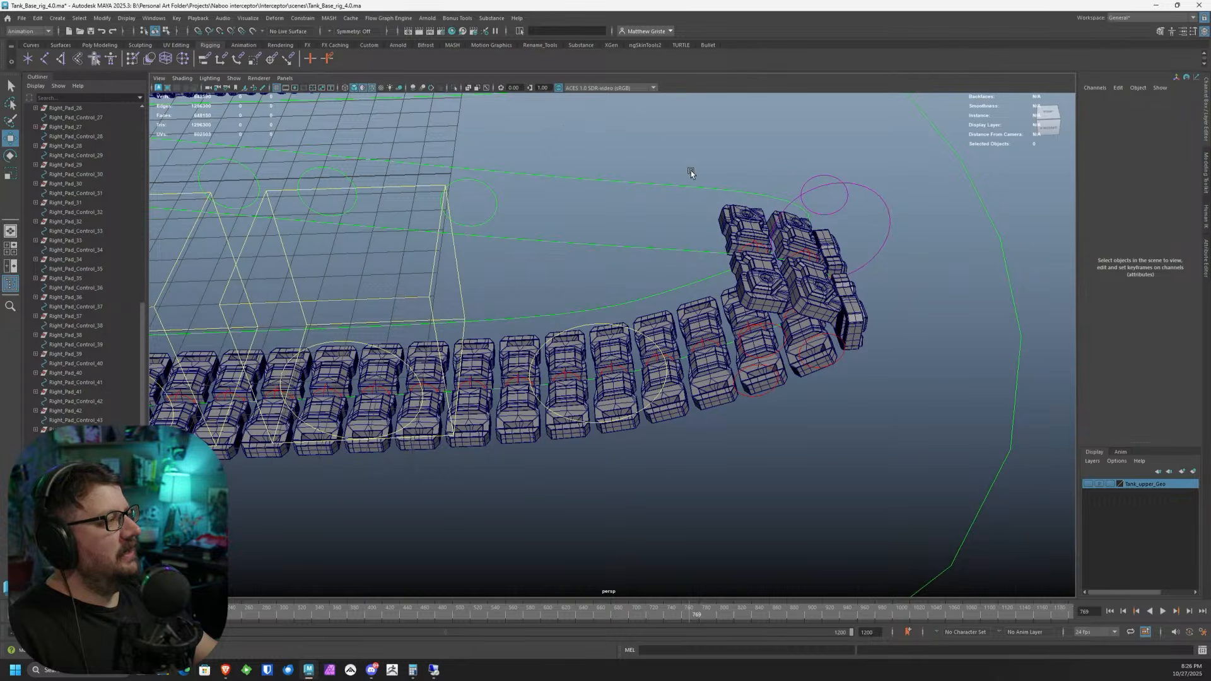
middle_click_drag(576, 132, 623, 183, "alt")
left_click_drag(623, 183, 608, 185, "alt")
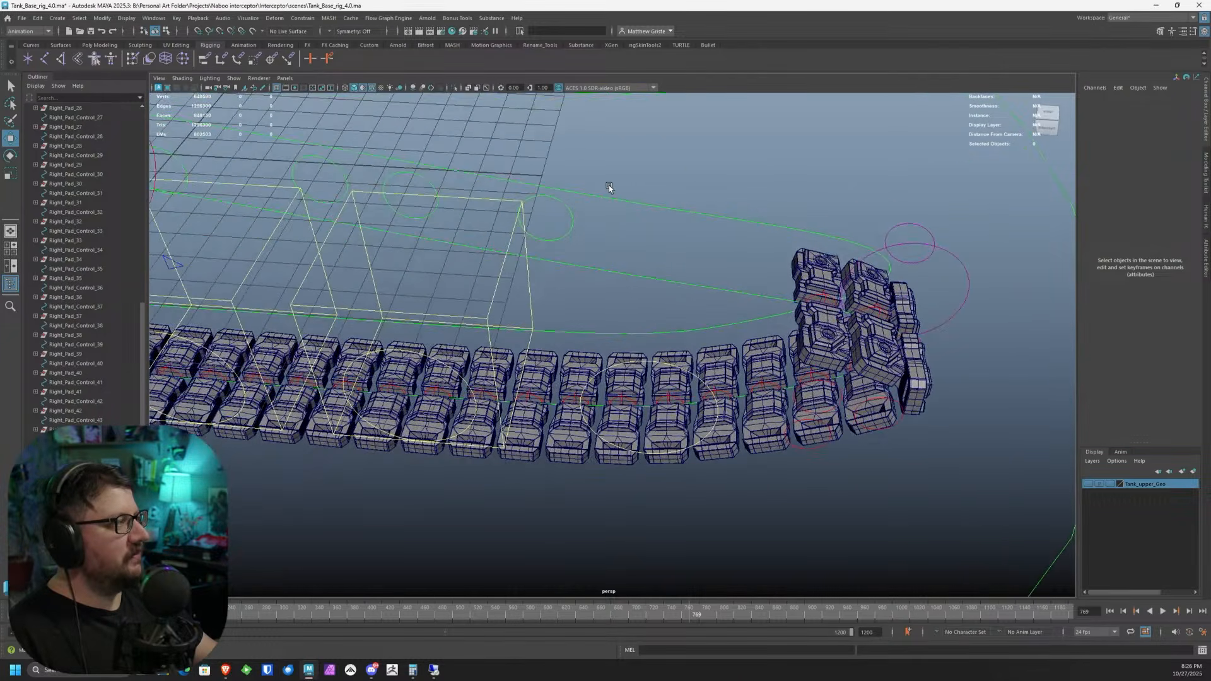
middle_click_drag(642, 179, 589, 170, "alt")
scroll(588, 171, "up", 2)
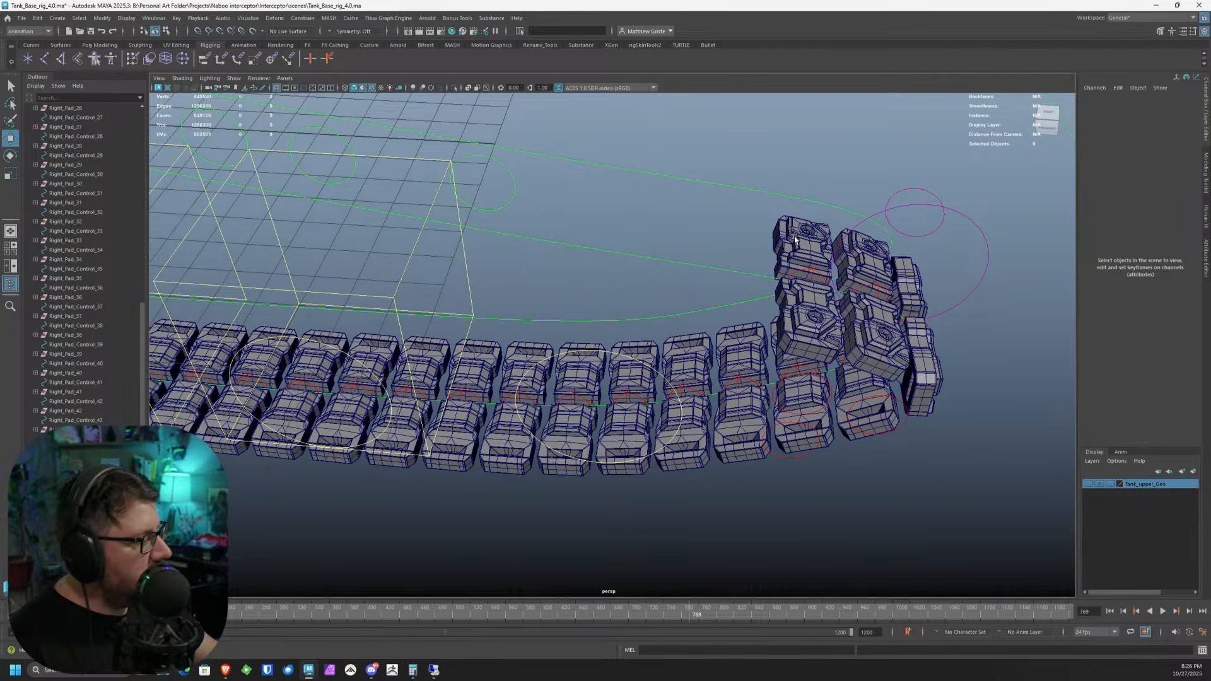
- Parent constrain the Right_Pad_48 geometry to Right_Pad_Control_48
left_click(807, 268)
key("ctrl+z")
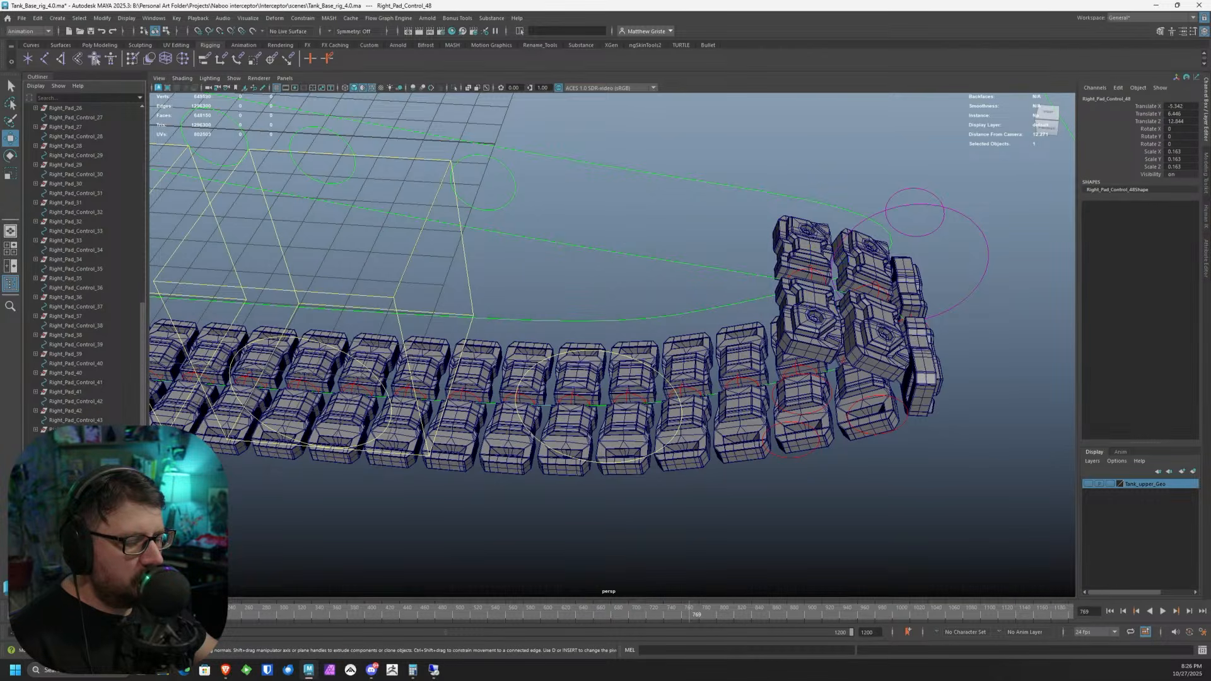
right_click_drag(741, 270, 543, 244, "alt")
middle_click_drag(543, 244, 835, 324, "alt")
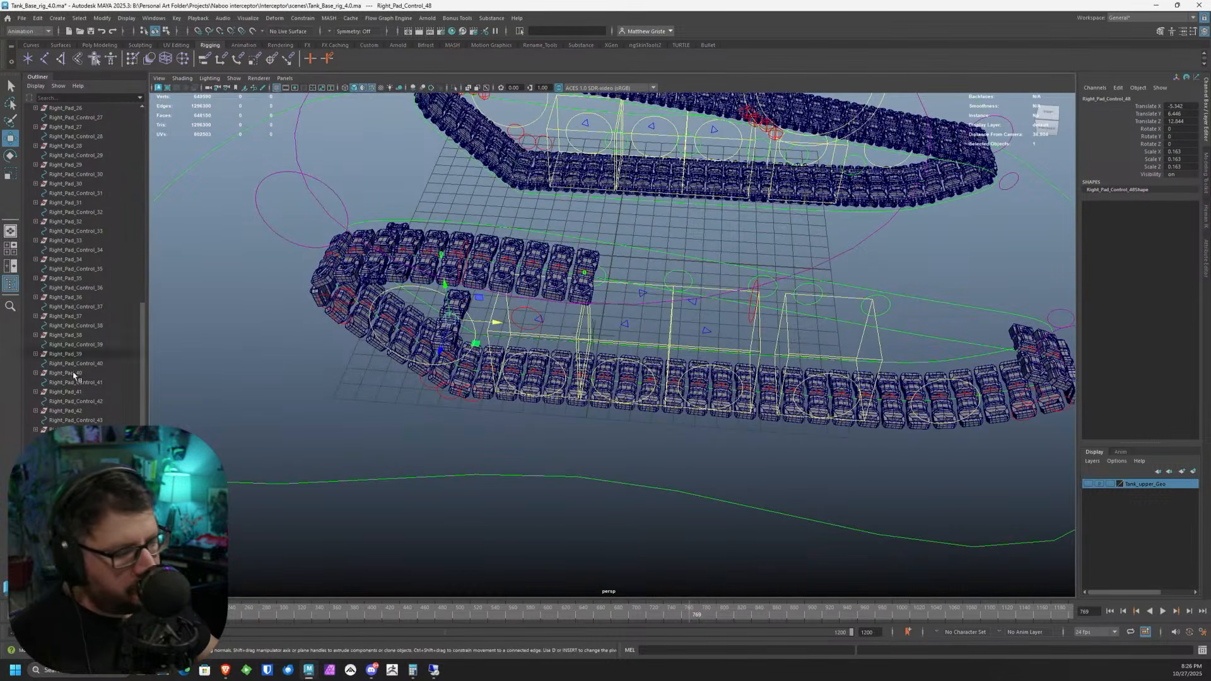
left_click(409, 334, "shift")
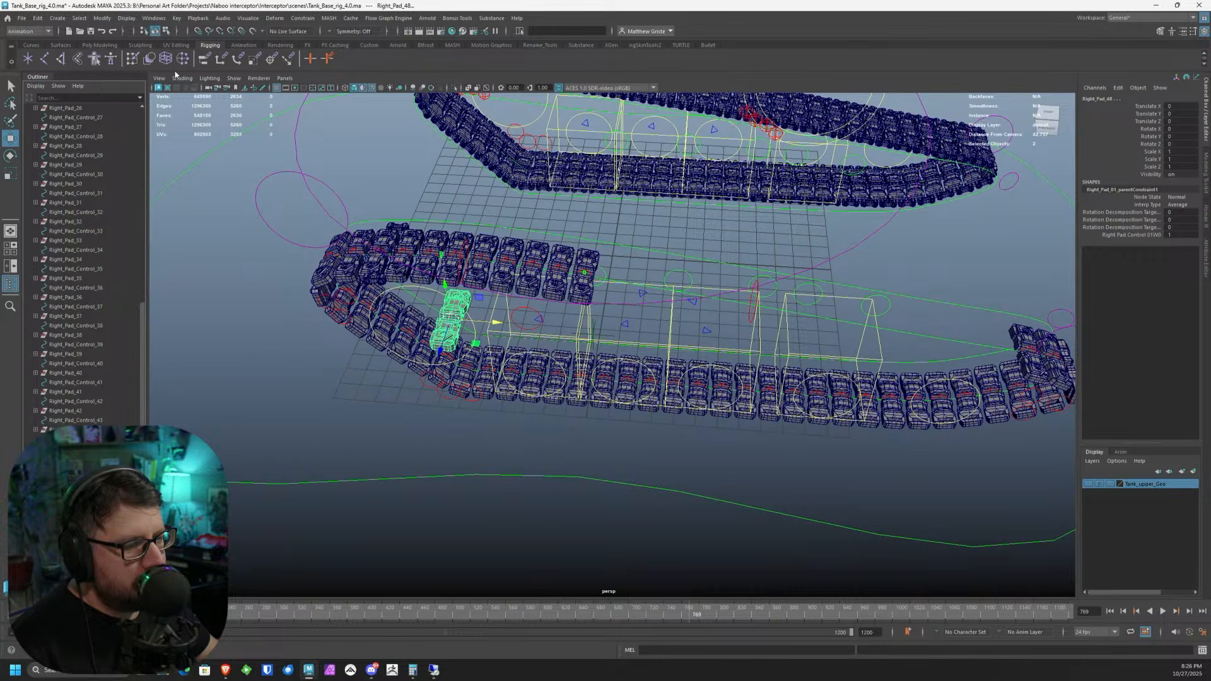
left_click(203, 60)
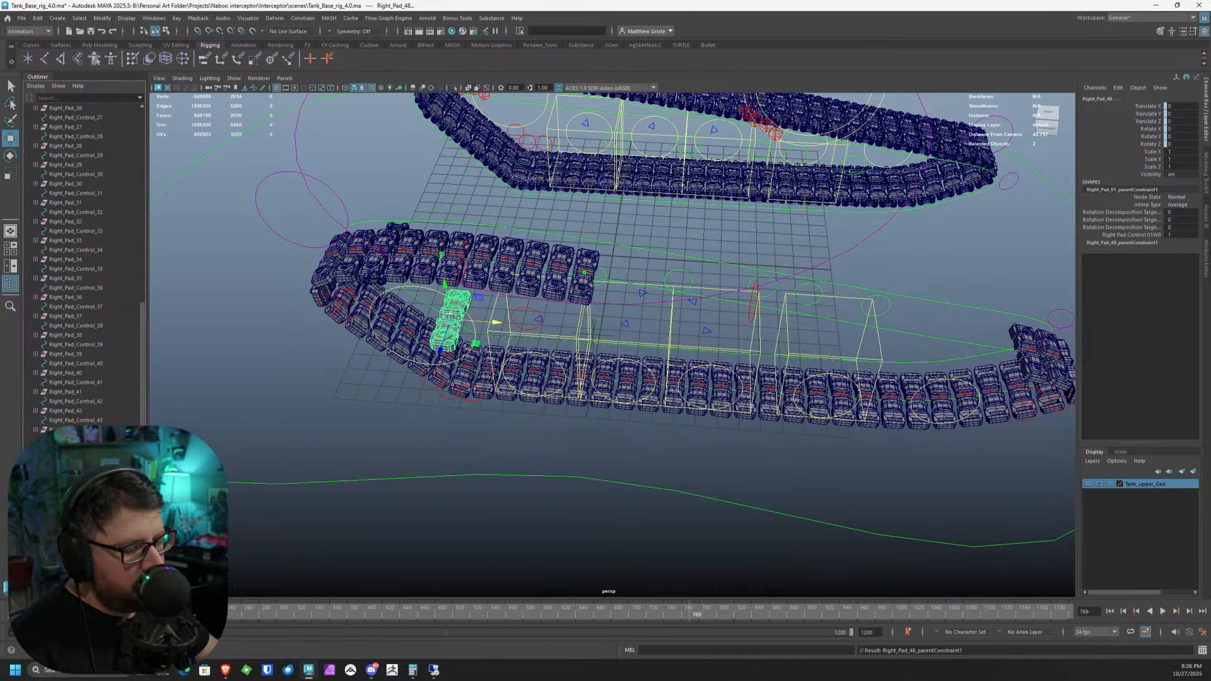
- Attach Right_Pad_Control_48 to the right tread curve as a motion path
left_click(450, 320, "shift")
left_click(927, 337, "shift")
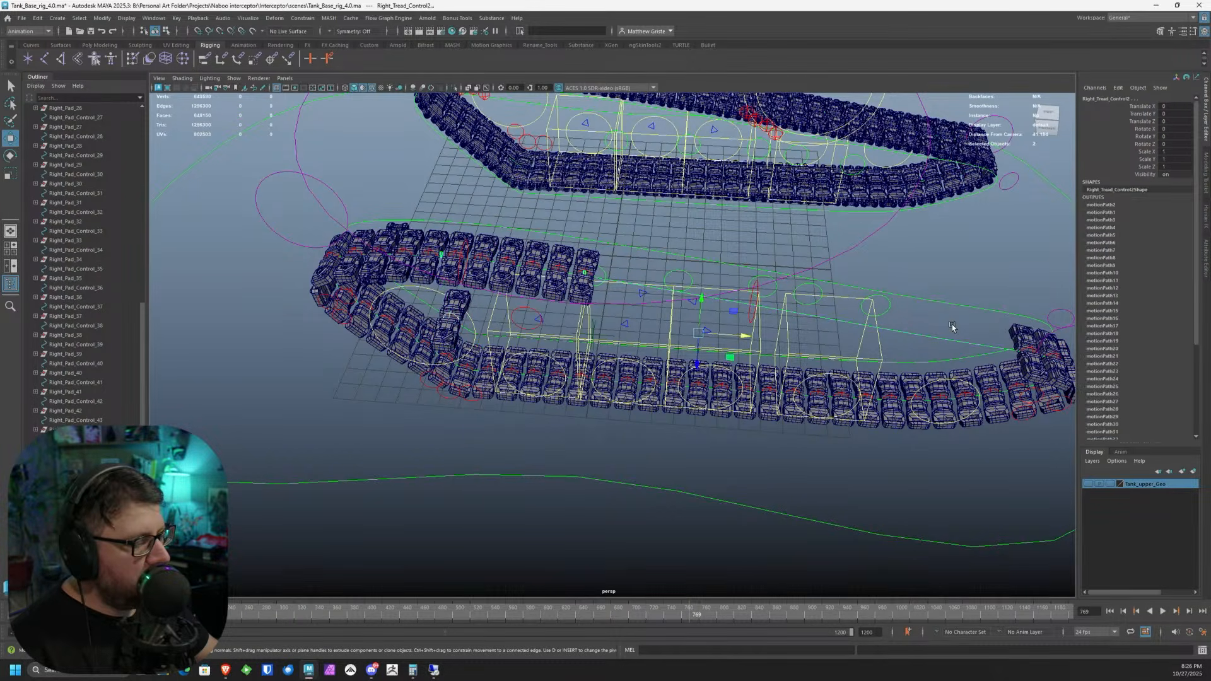
middle_click_drag(950, 322, 803, 282, "alt")
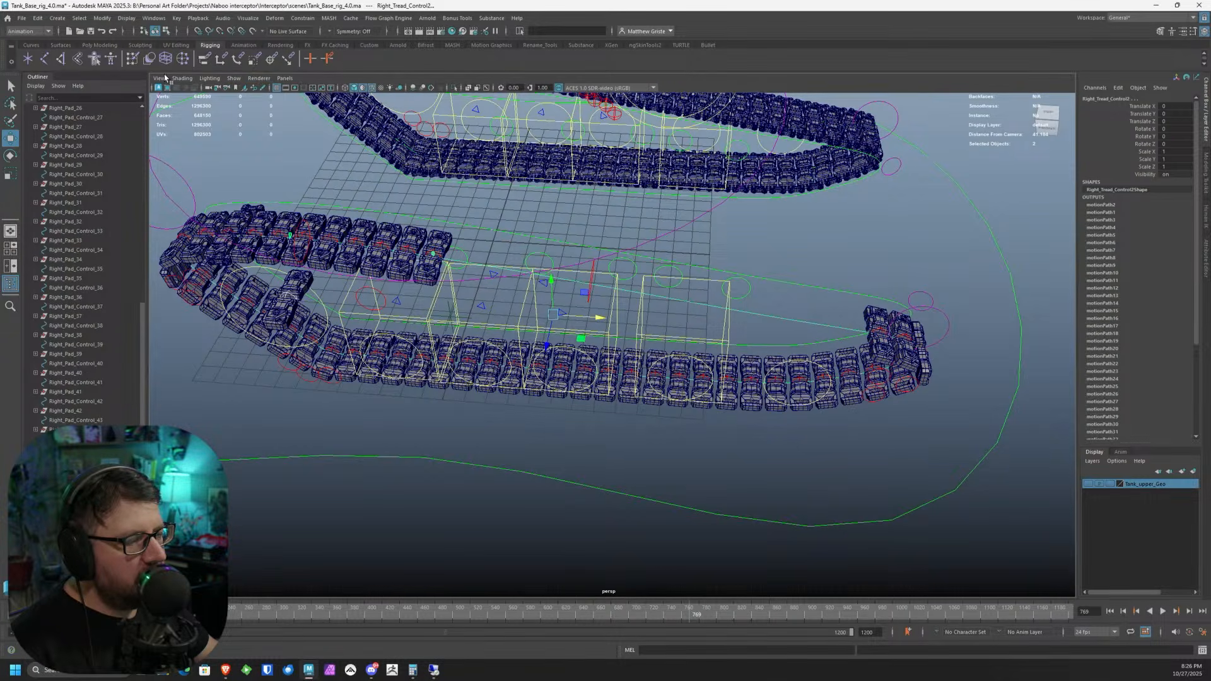
left_click(914, 331)
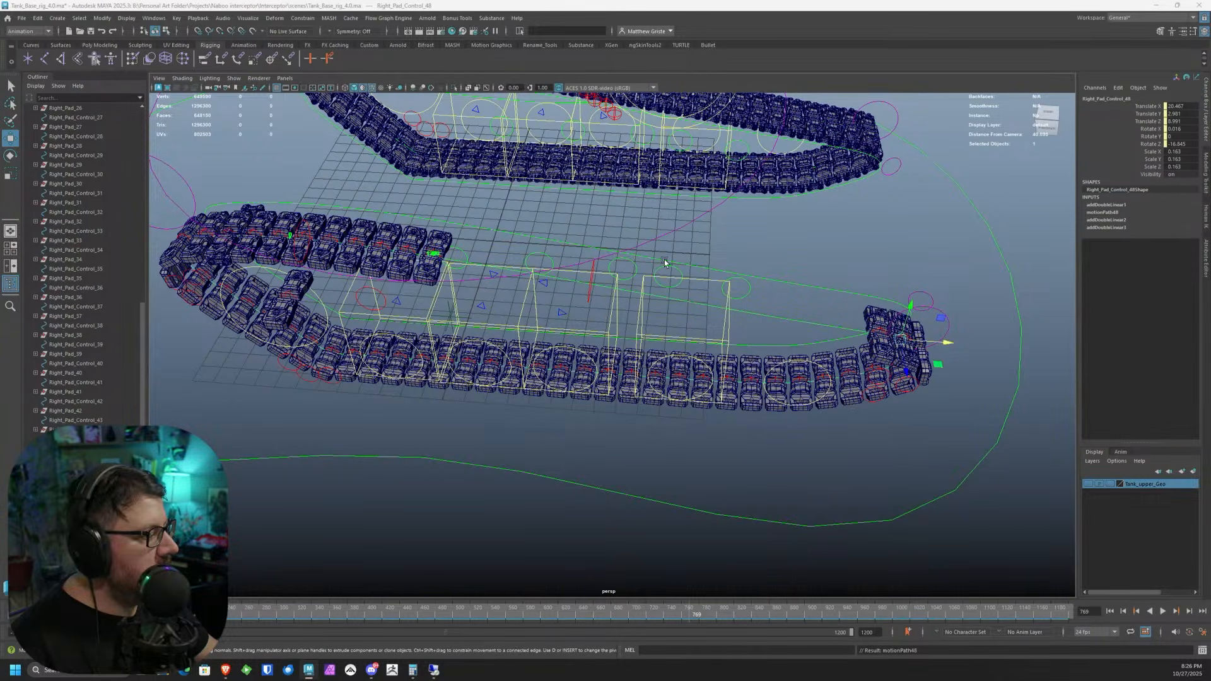
- Clear the keys from motionPath48's U Value and set it to 0, and delete the addDoubleLinear nodes feeding Right_Pad_Control_48
middle_click_drag(832, 310, 670, 282, "alt")
scroll(670, 282, "up", 1)
left_click(1117, 212)
left_click(1159, 219)
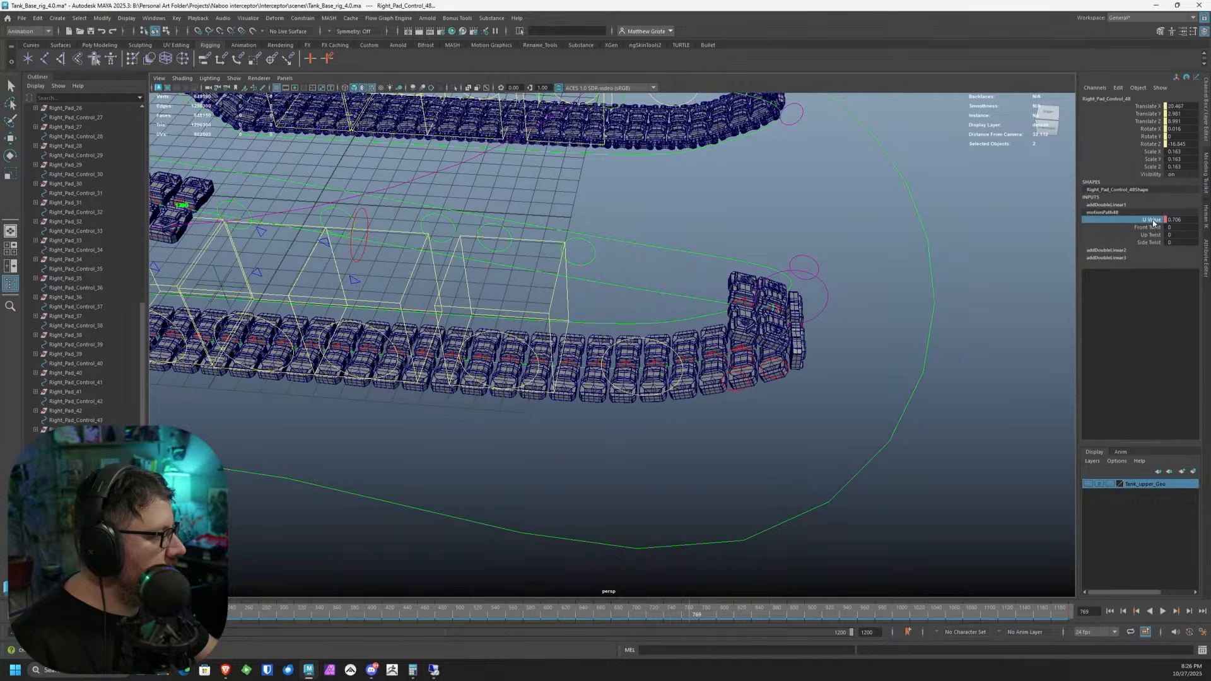
right_click(1159, 219)
left_click(1124, 367)
double_click(1173, 220)
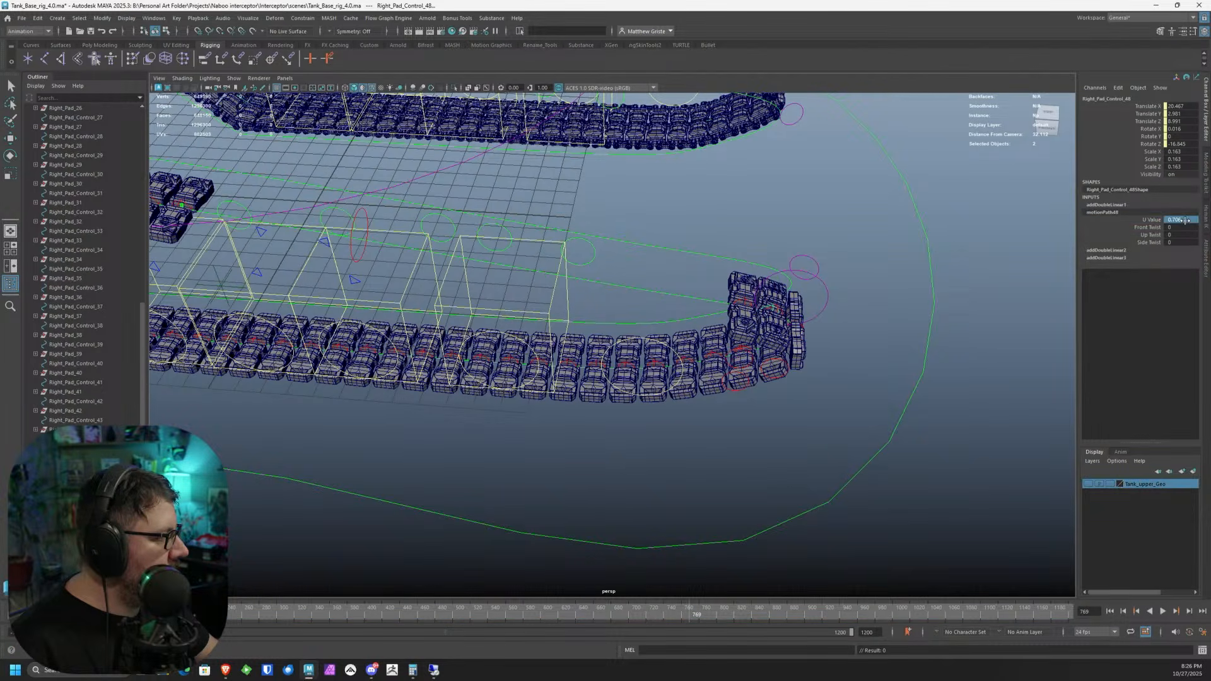
type("0")
key("Return")
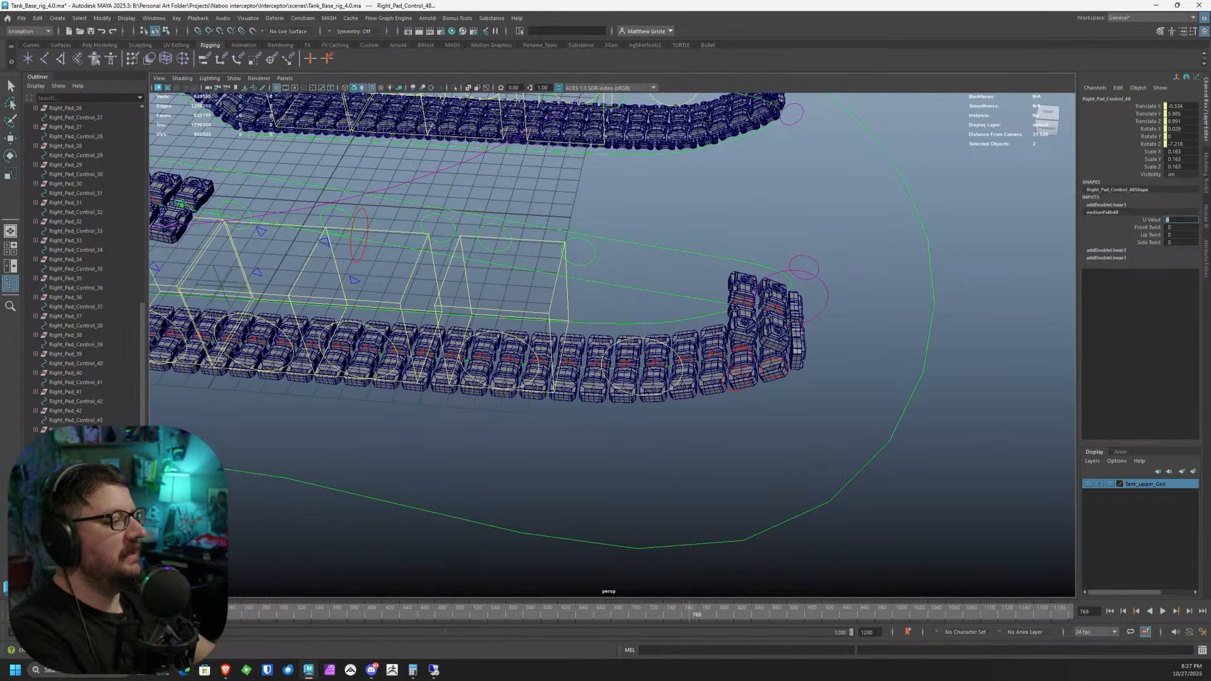
scroll(578, 227, "up", 2)
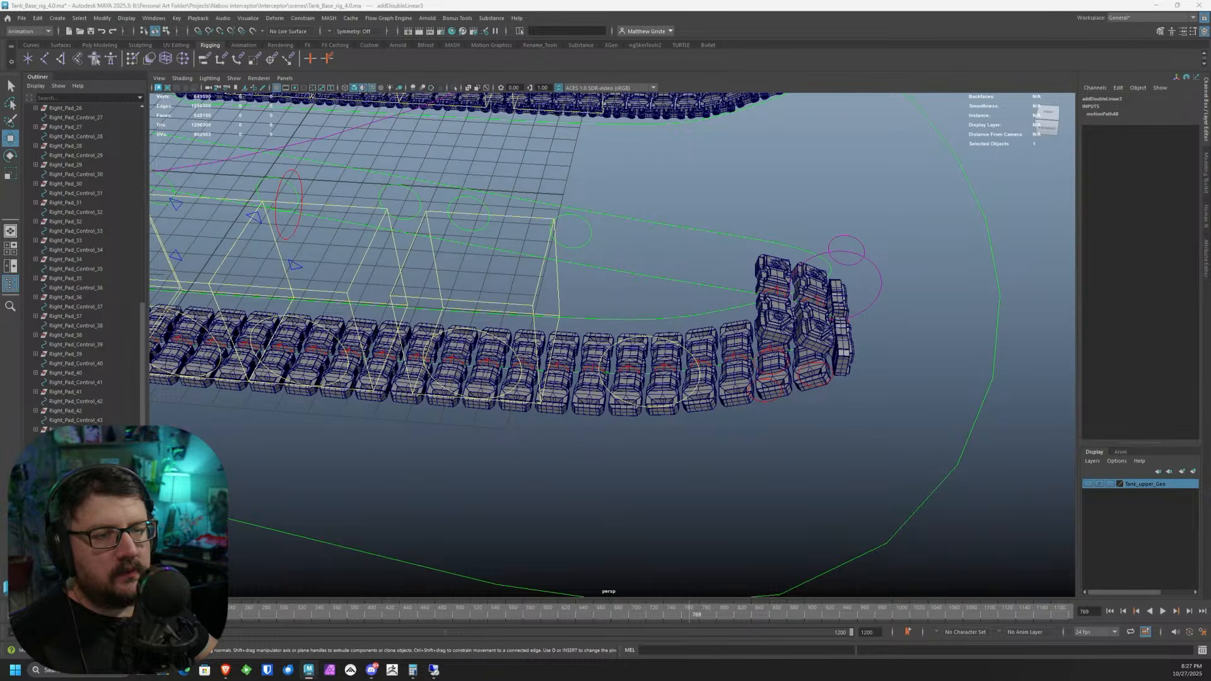
key("Delete")
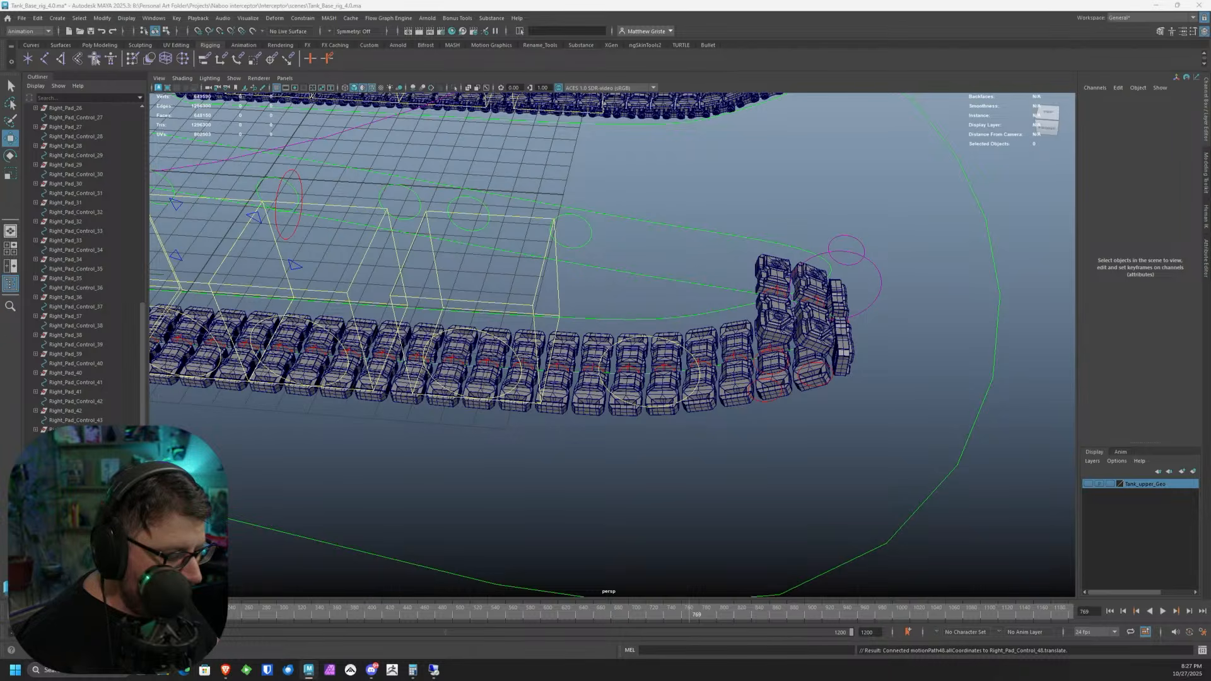
- Duplicate the Right_Tread_Anim_47 node to drive pad 48
left_click(816, 299)
left_click(777, 291, "shift")
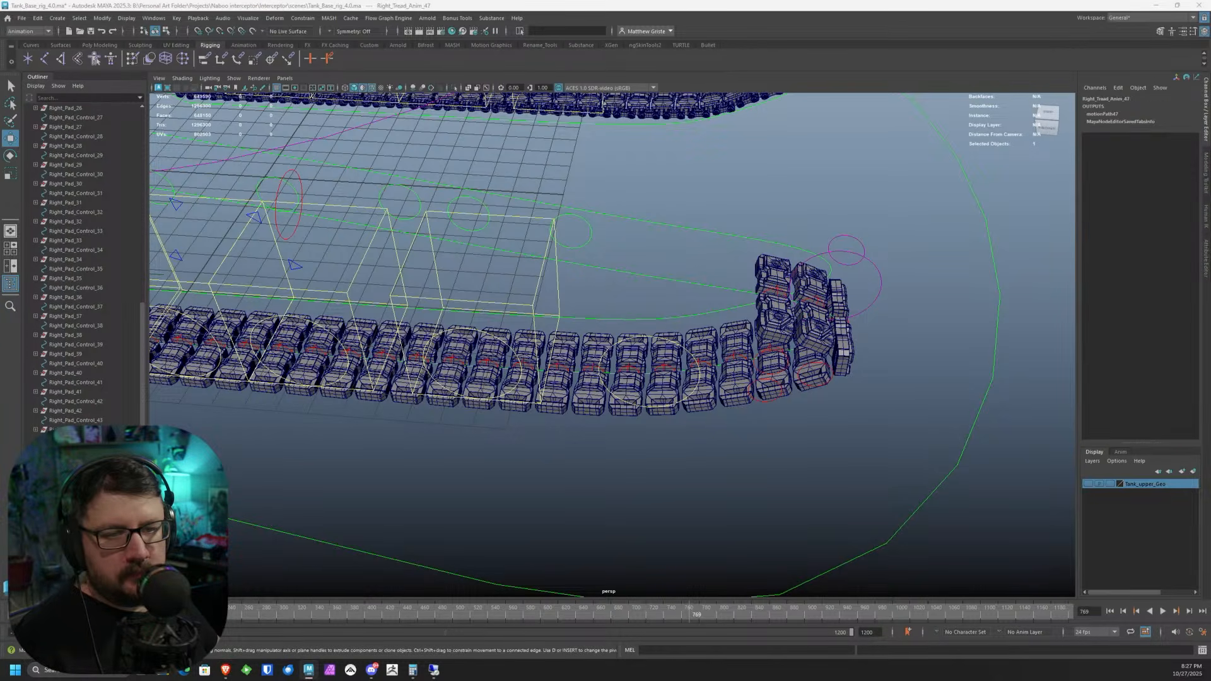
key("ctrl+d")
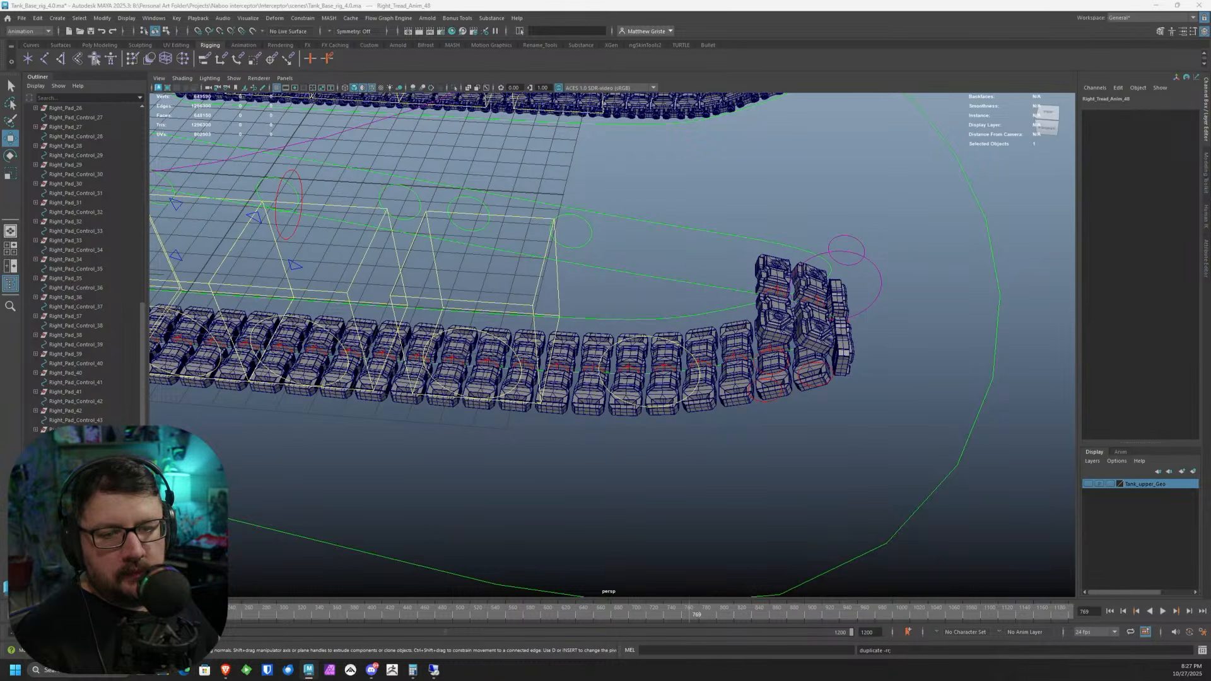
- Connect Right_Tread_Locate's TreadCycle attribute to the input of Right_Tread_Anim_48
scroll(286, 284, "down", 15)
left_click(231, 404)
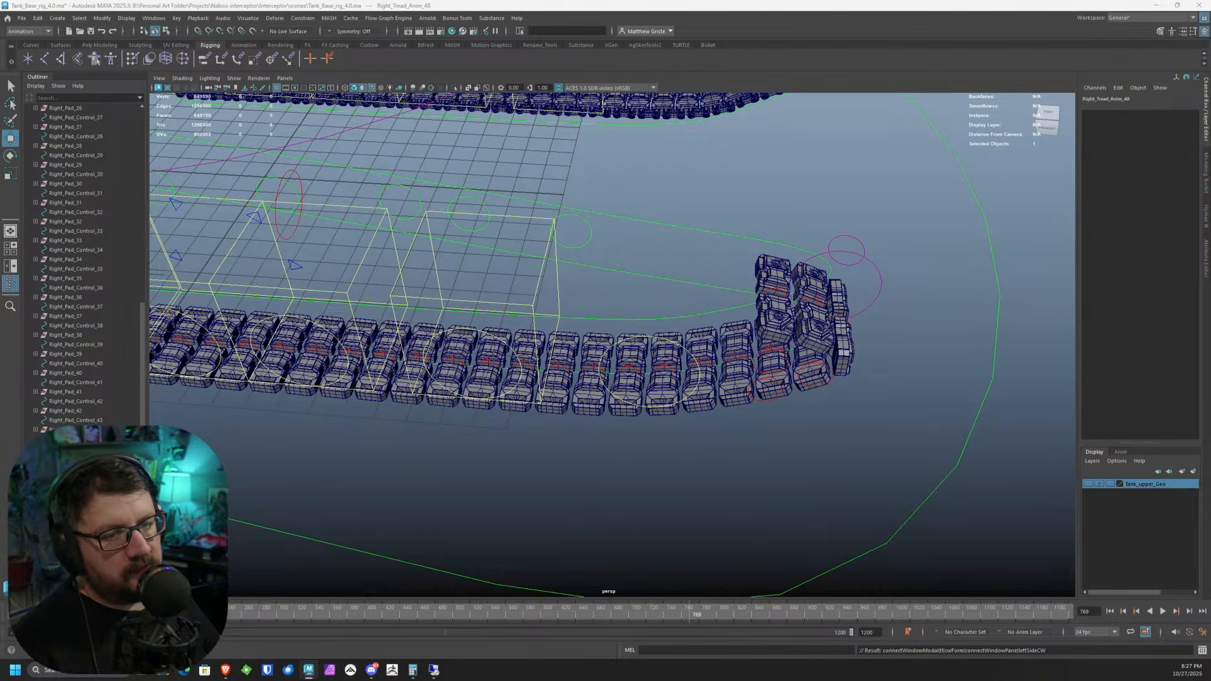
left_click(225, 282)
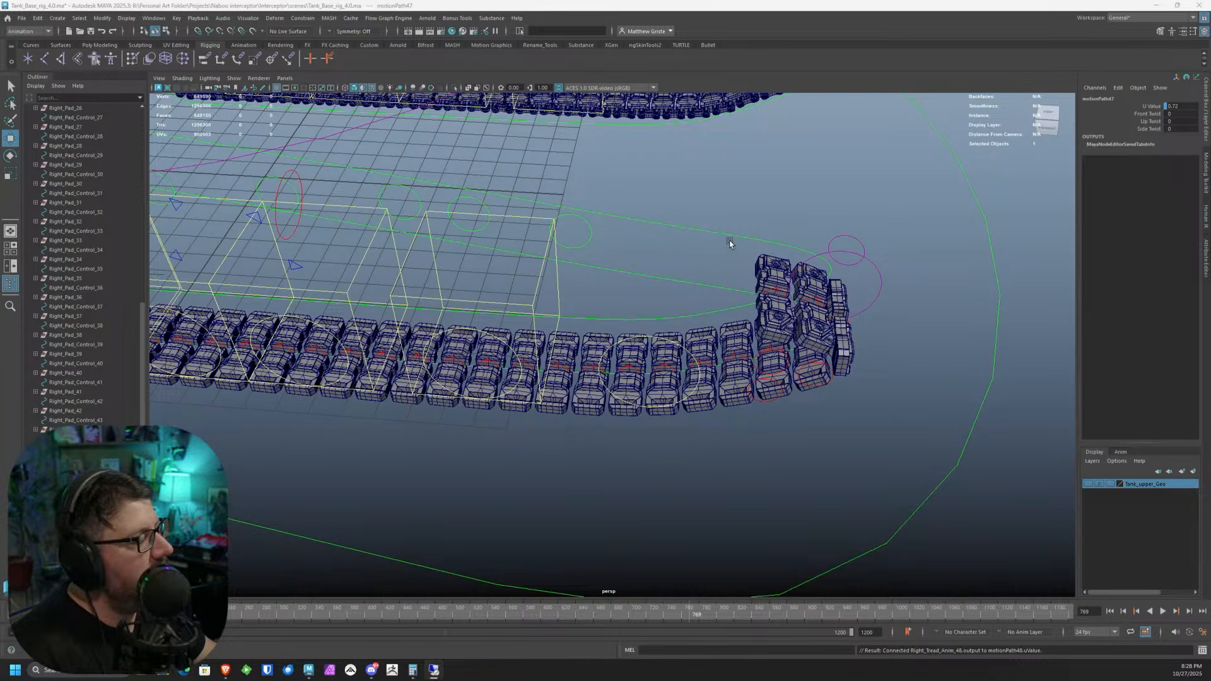
left_click_drag(713, 210, 537, 251, "alt")
left_click_drag(451, 175, 568, 220, "alt")
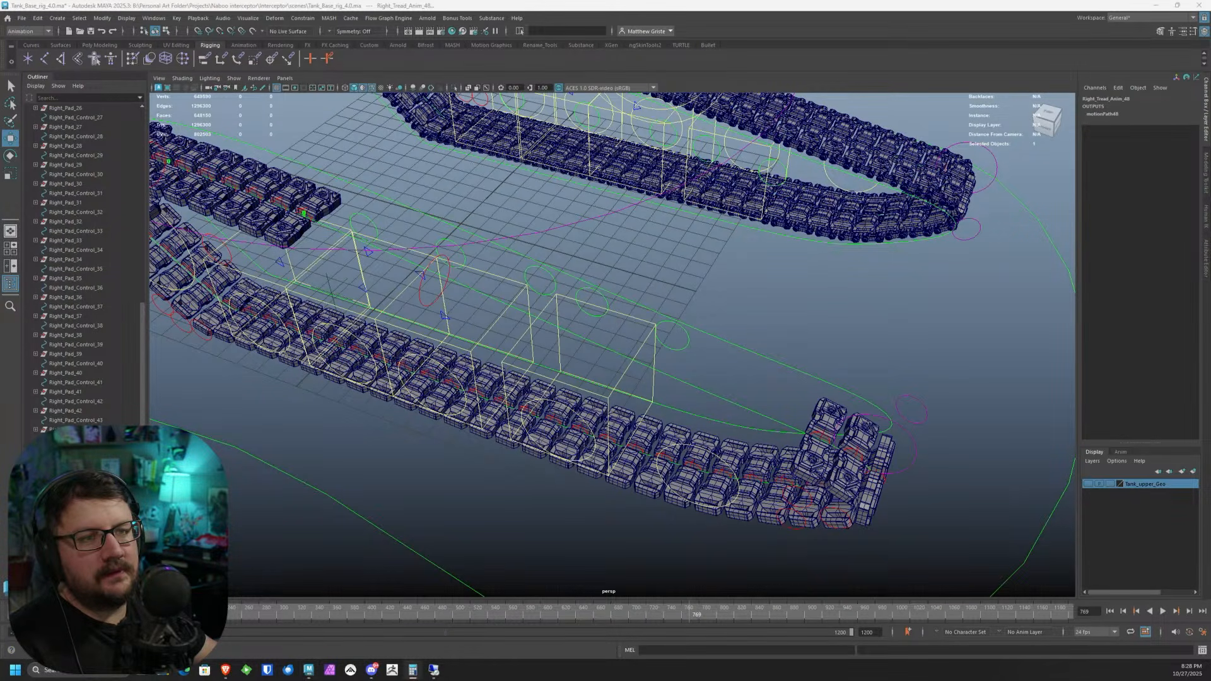
- Adjust the Right_Tread_Anim_48 key values so pad 48 sits beside the preceding pad on the right tread curve
key("alt+Tab")
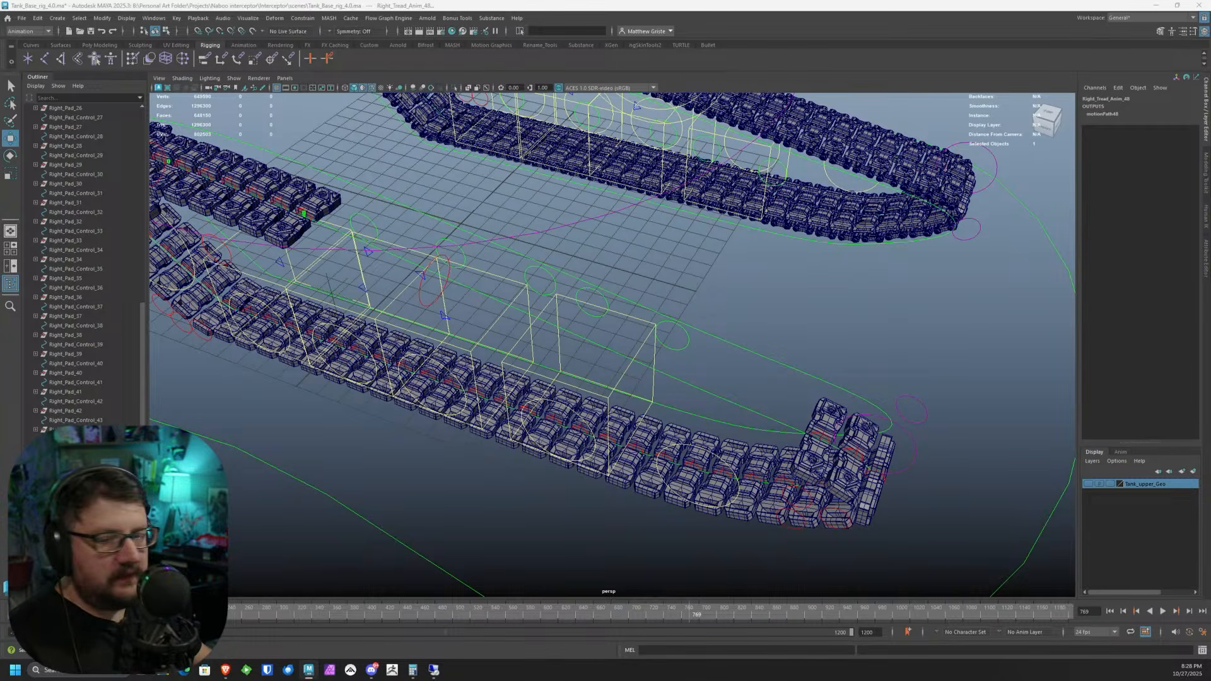
key("Return")
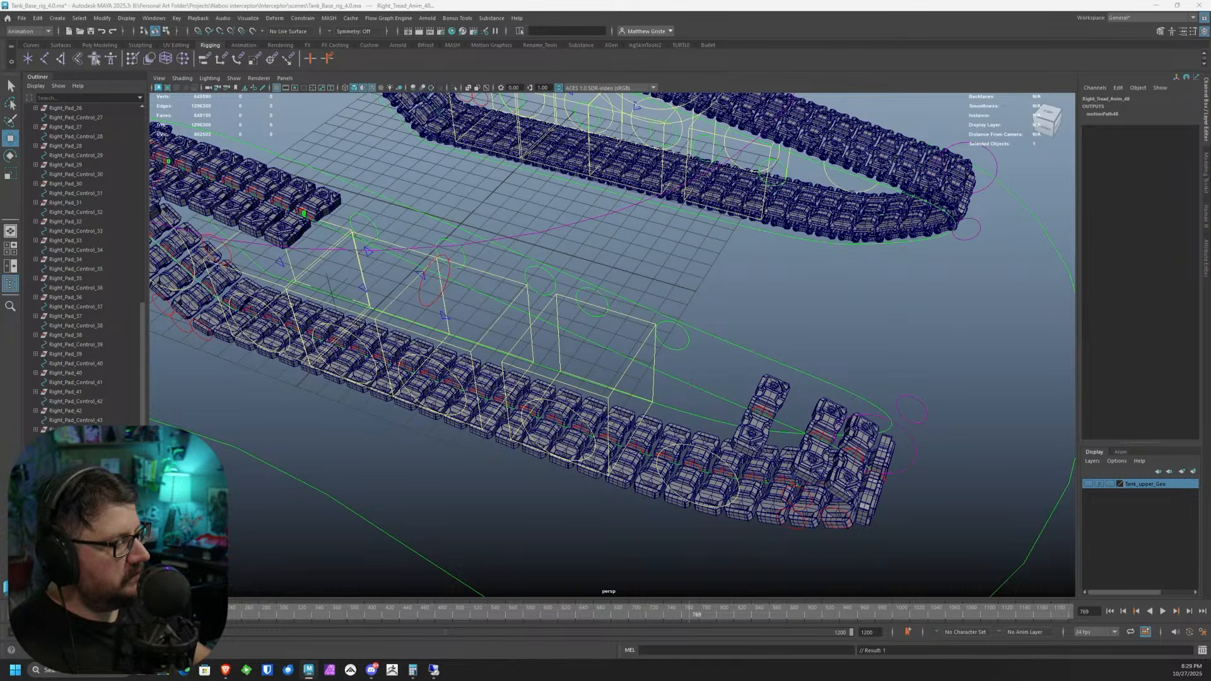
key("Return")
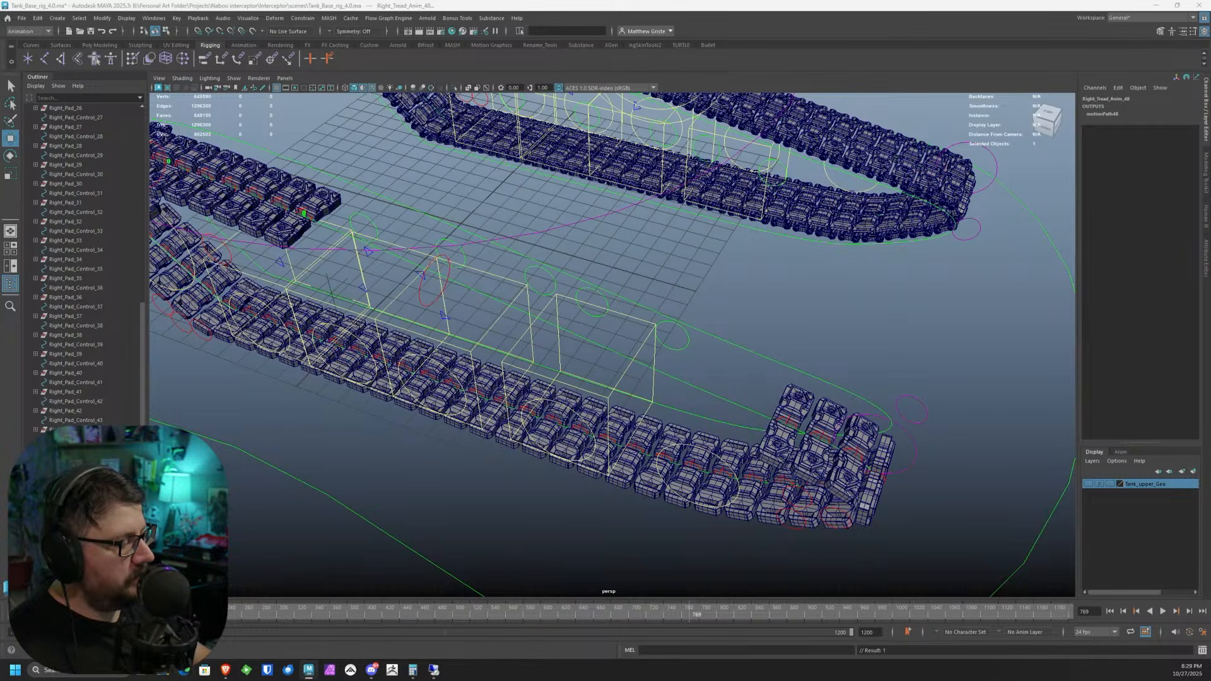
scroll(513, 435, "down", 2)
left_click_drag(513, 435, 389, 291, "alt")
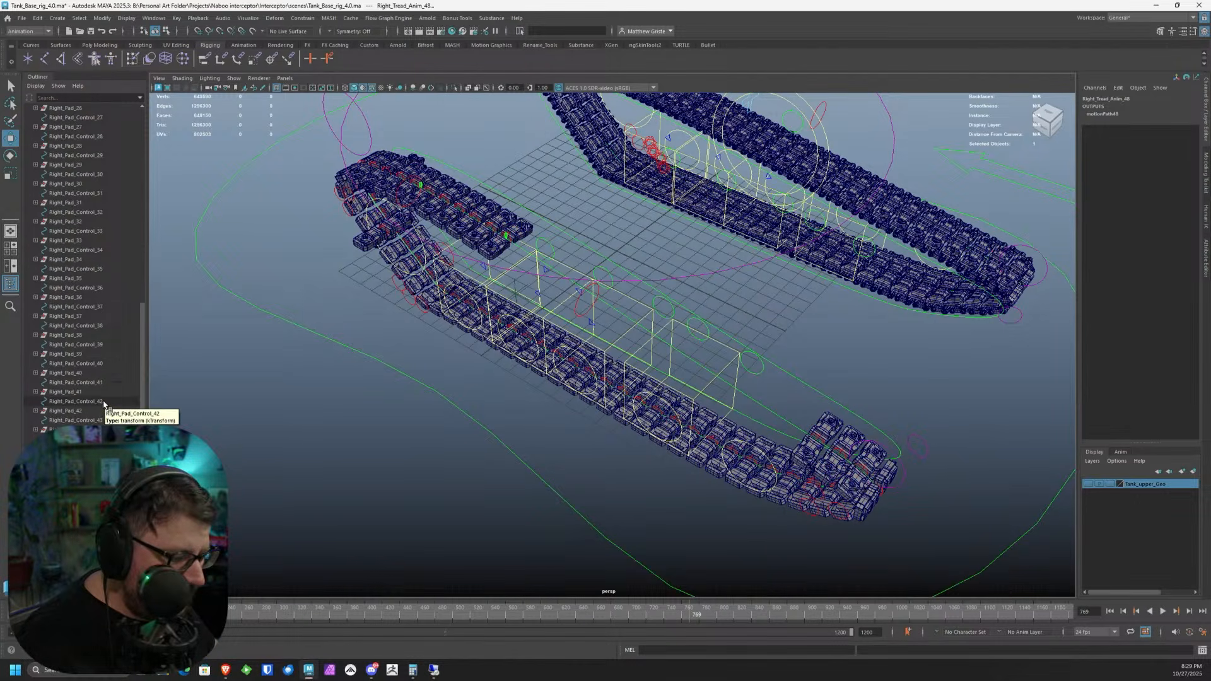
- Parent-constrain Right_Pad_49 to Right_Pad_Control_49 and attach that control to the right tread curve as a motion path
left_click(76, 533)
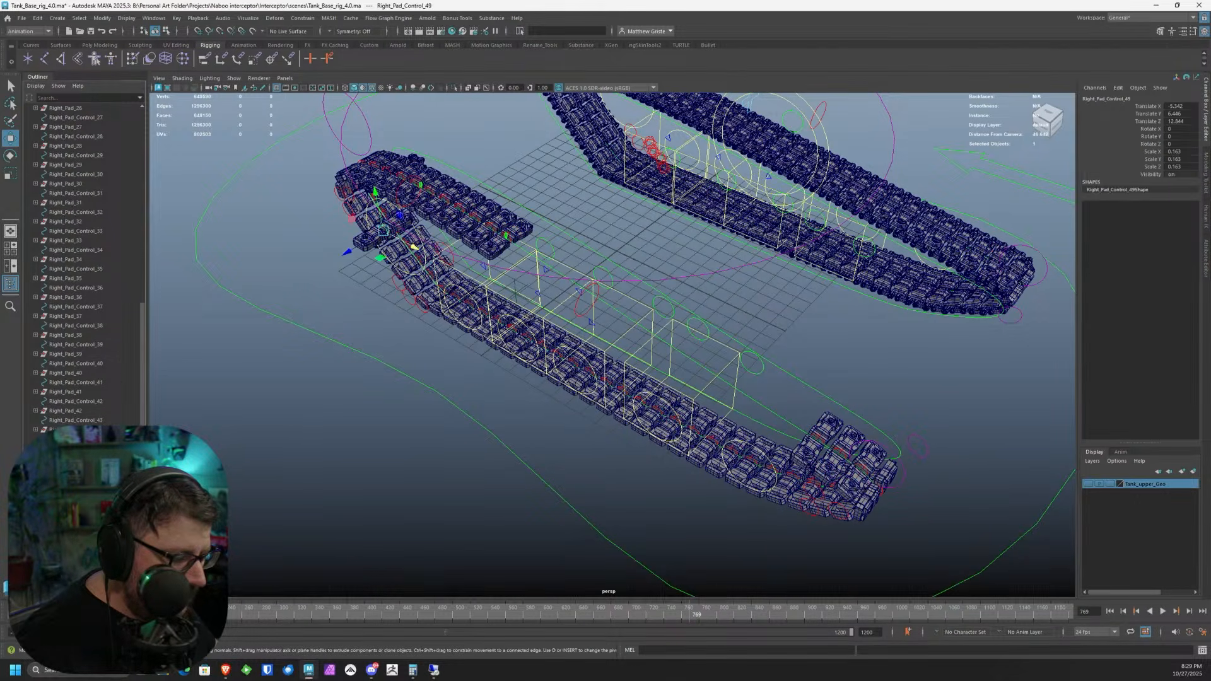
left_click(65, 543, "ctrl")
left_click(203, 59)
left_click(75, 534)
left_click(775, 405, "shift")
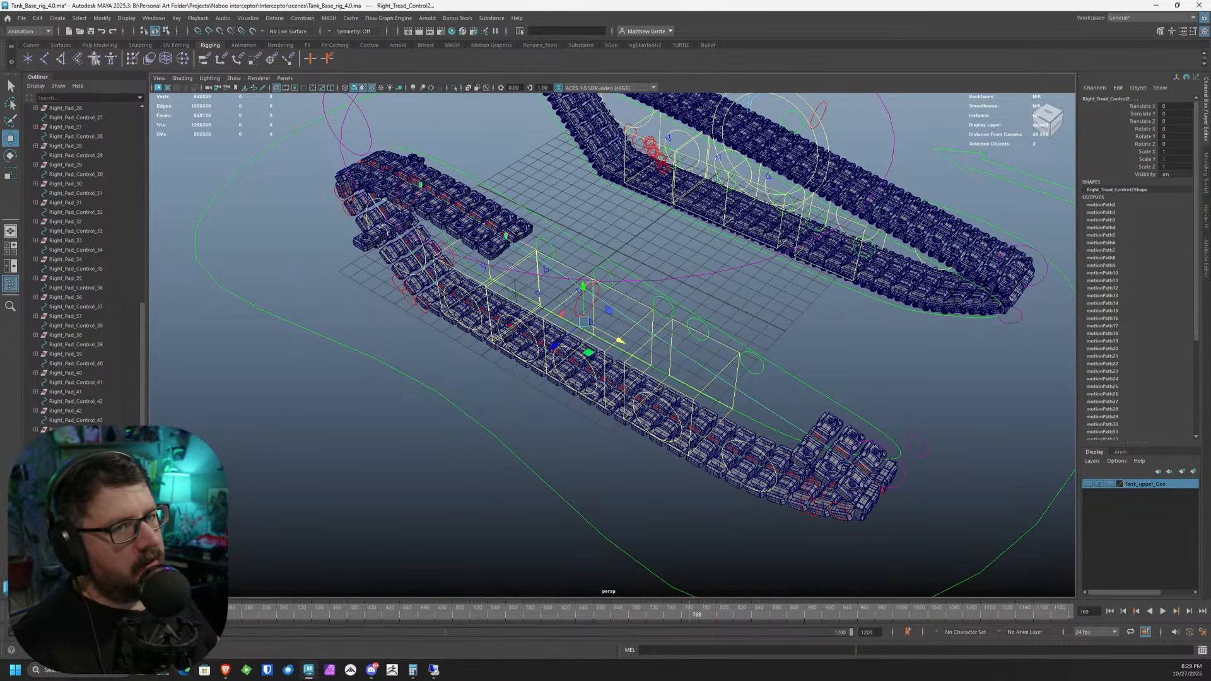
middle_click_drag(656, 310, 589, 246, "alt")
scroll(589, 246, "up", 2)
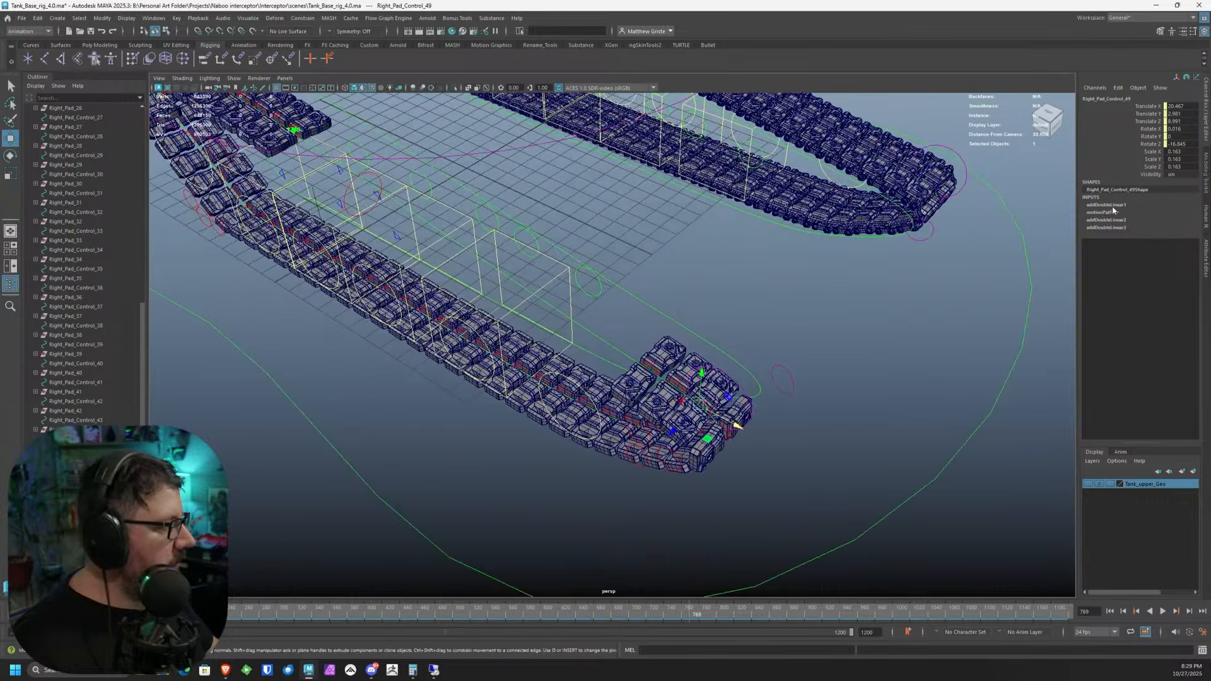
- Clear the keys from motionPath49's U Value and set it to 0
left_click(1113, 212)
left_click(1104, 218)
right_click(1101, 218)
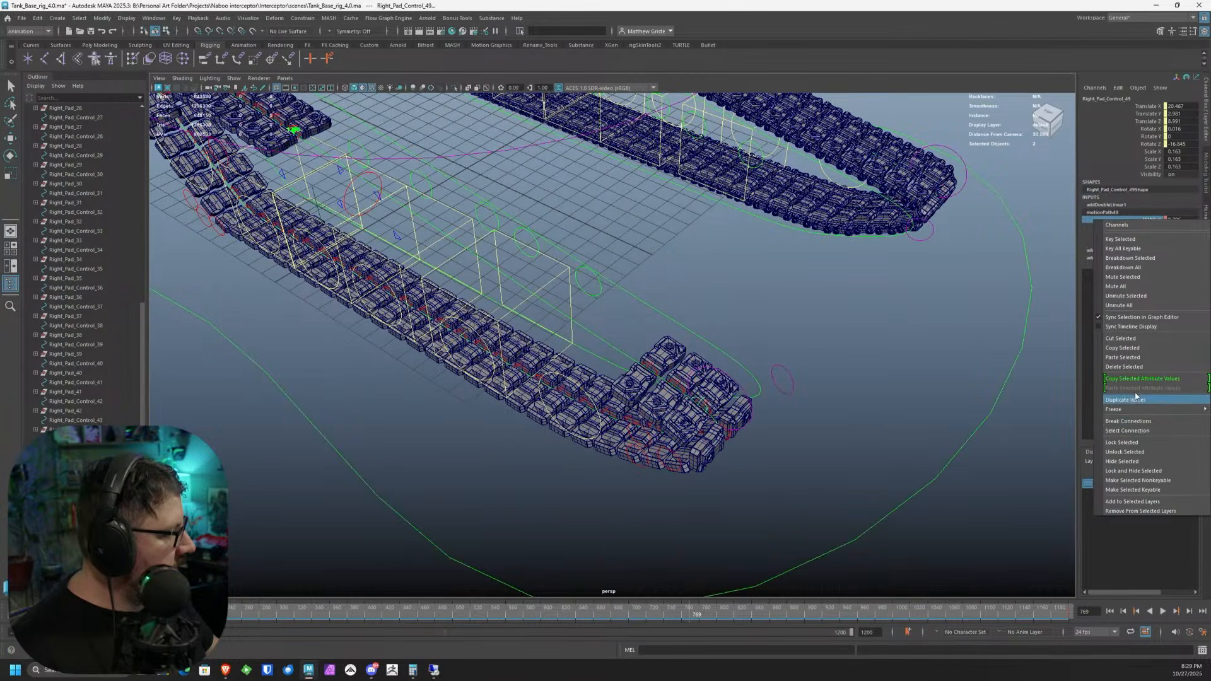
left_click(1128, 366)
type("0")
key("Return")
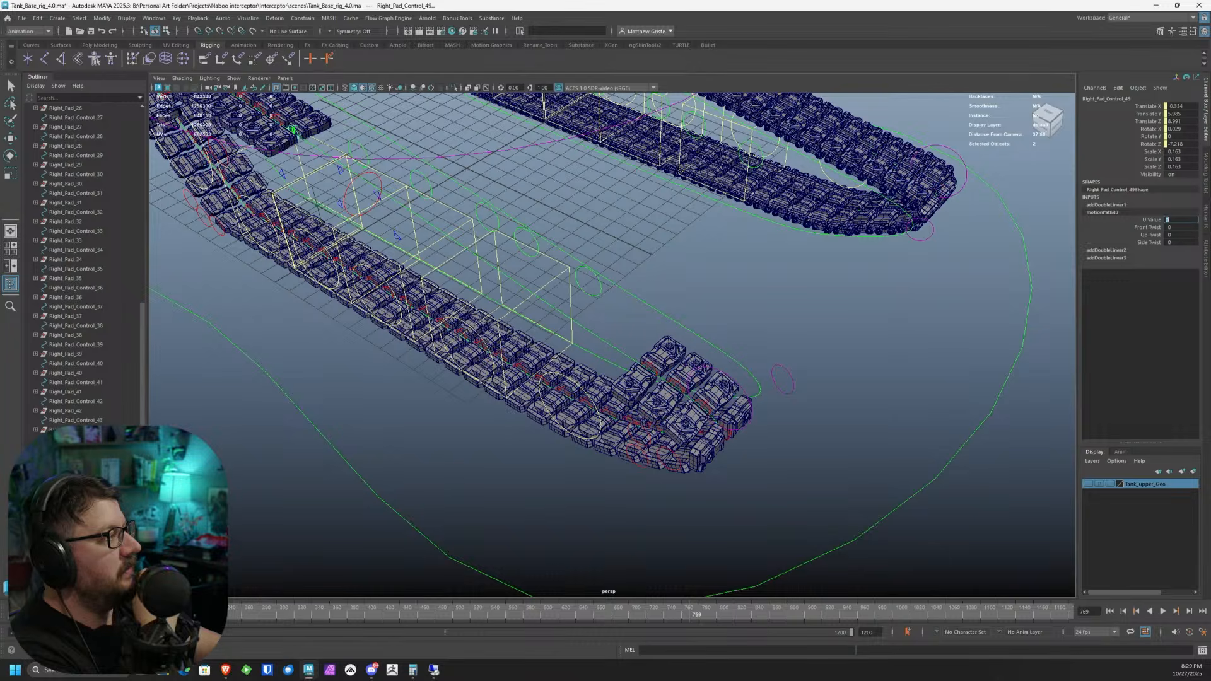
key("Return")
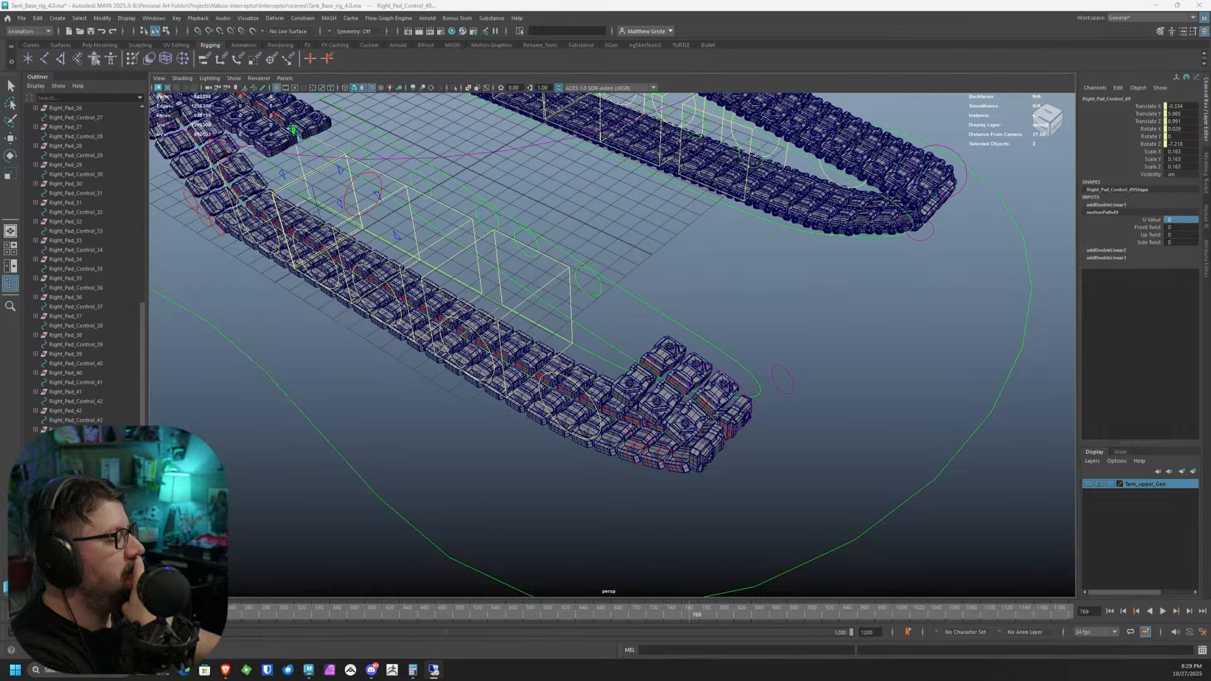
- Delete the addDoubleLinear nodes feeding Right_Pad_Control_49 and connect motionPath49's allCoordinates directly to the control's translate
scroll(616, 363, "up", 1)
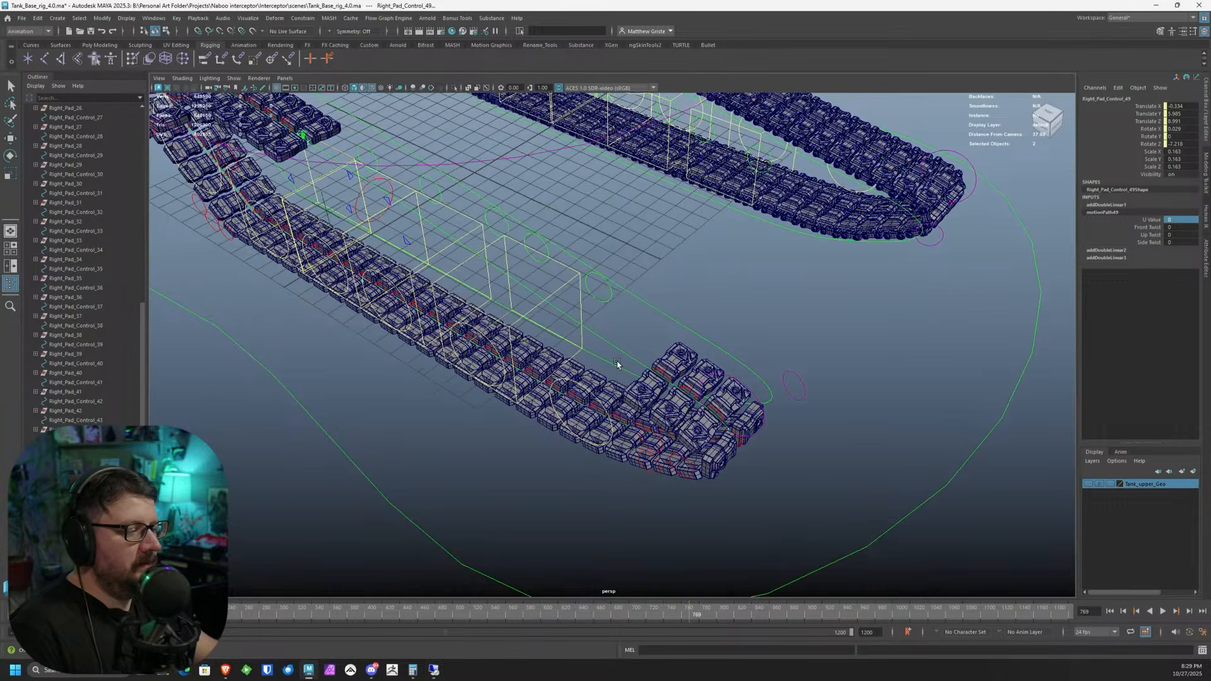
scroll(616, 364, "down", 1)
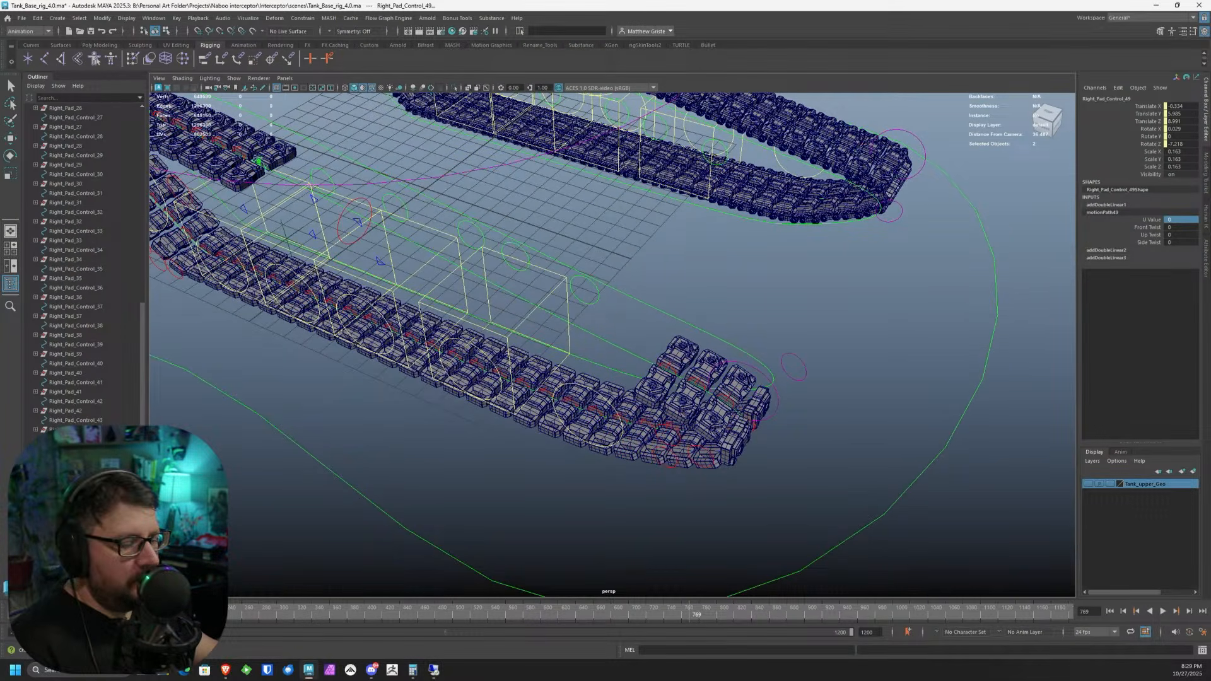
key("w")
scroll(553, 338, "up", 1)
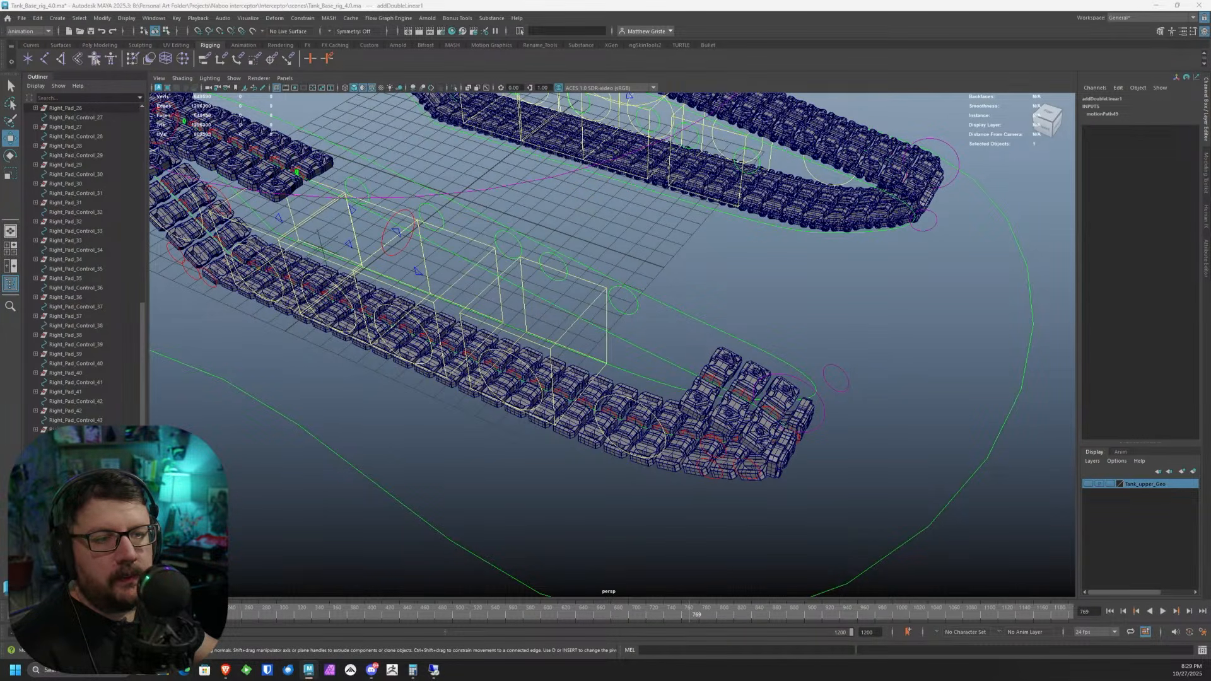
key("Delete")
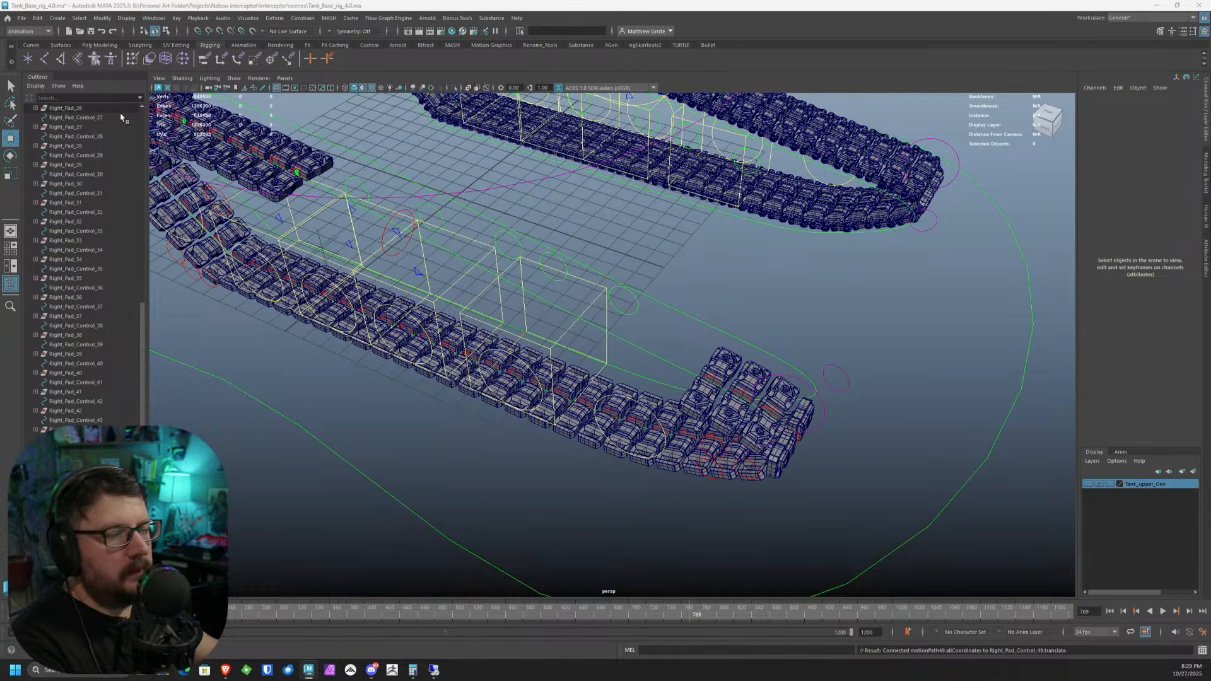
- Duplicate the Right_Tread_Anim_48 node to drive pad 49
left_click(297, 172)
left_click(712, 380, "shift")
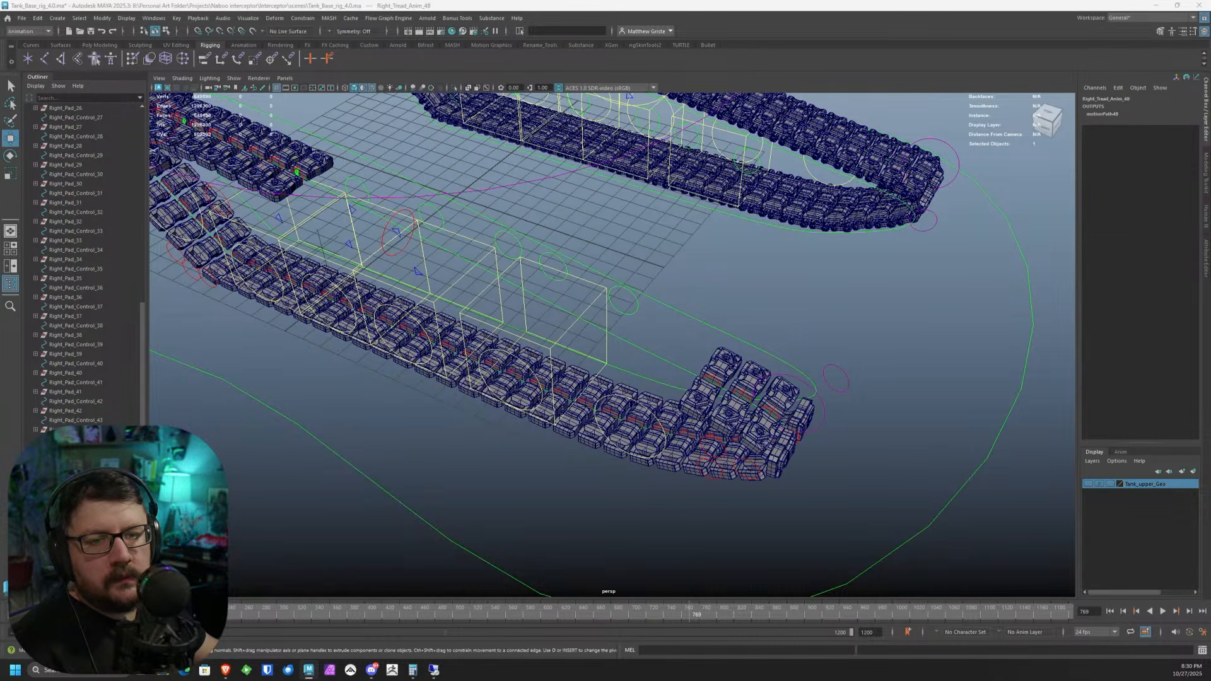
key("ctrl+d")
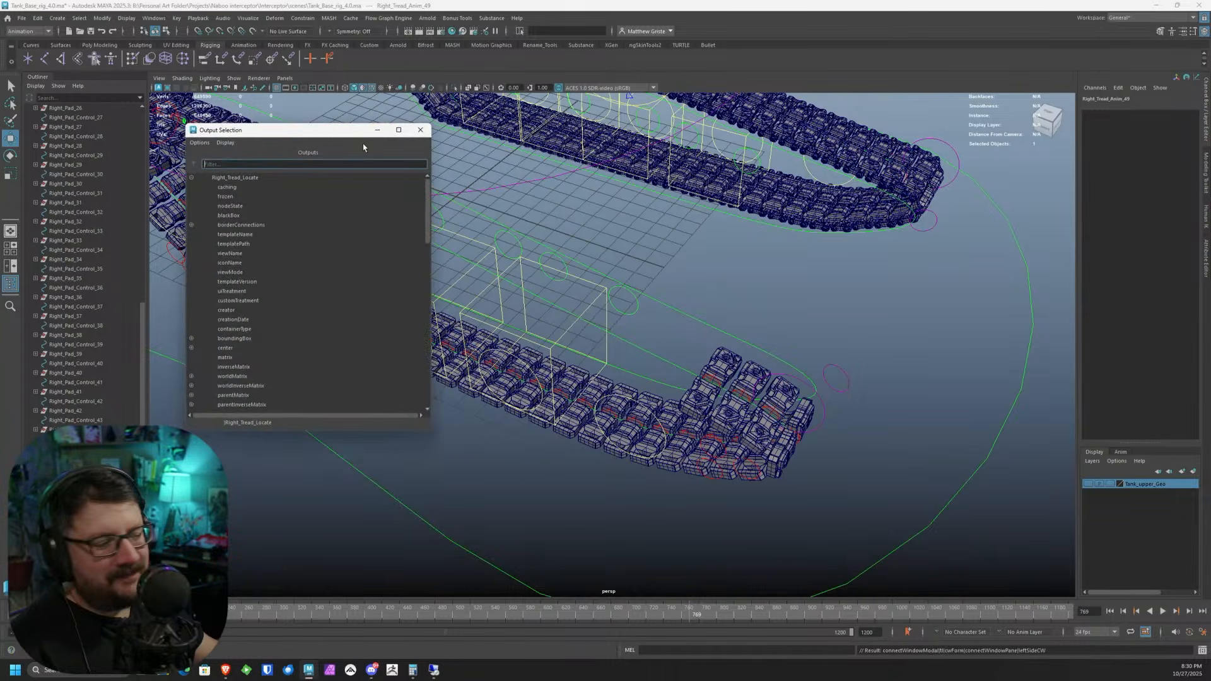
- Connect Right_Tread_Locate's TreadCycle to the input of Right_Tread_Anim_49, and that node's output to motionPath49's U Value
scroll(276, 275, "down", 15)
left_click(230, 405)
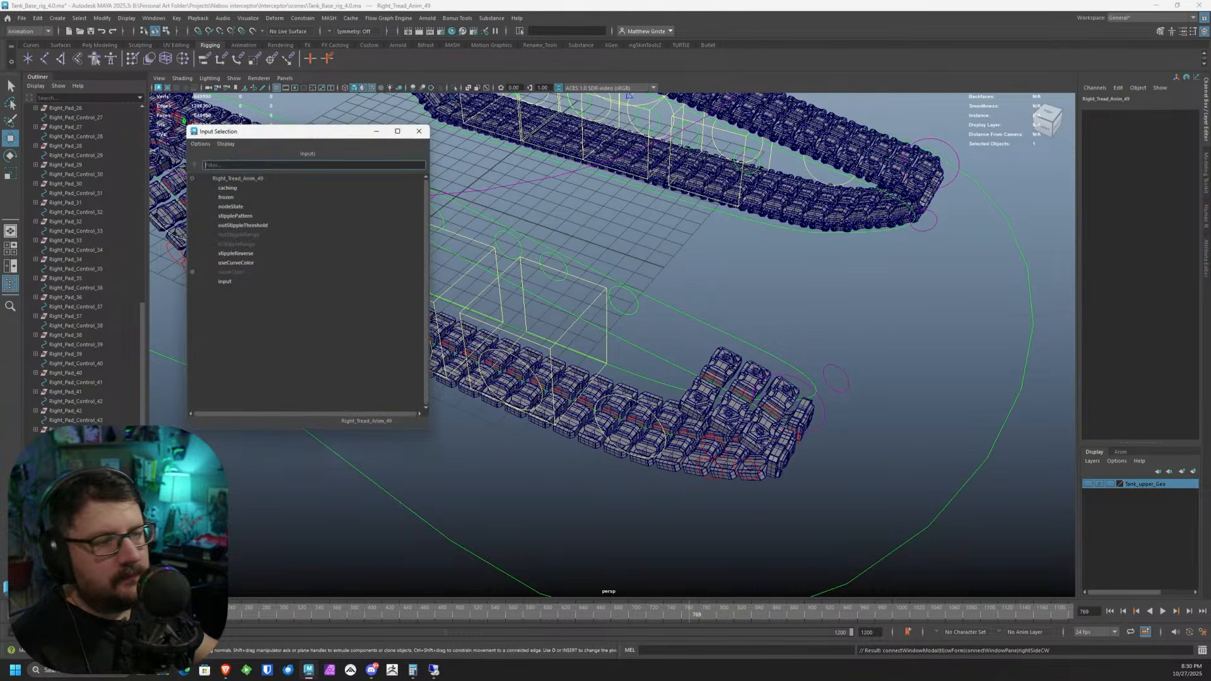
left_click(222, 281)
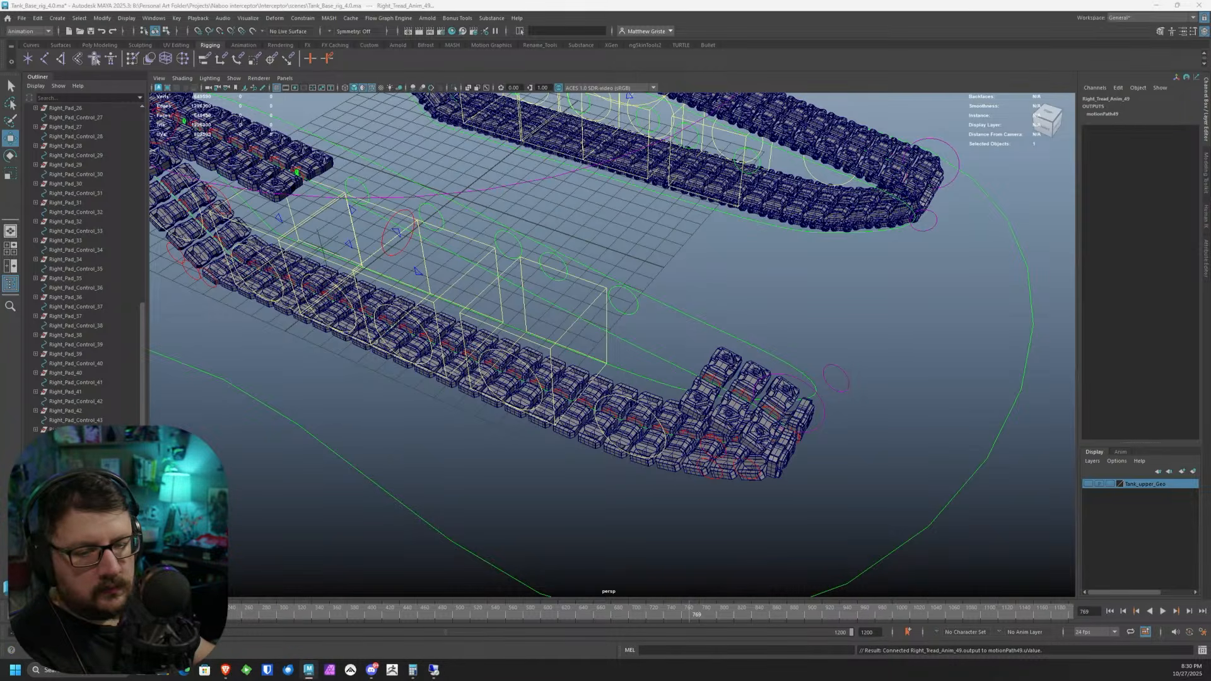
- Adjust the Right_Tread_Anim_49 key values so pad 49 sits beside pad 48, and delete the new motion path's position markers
key("Return")
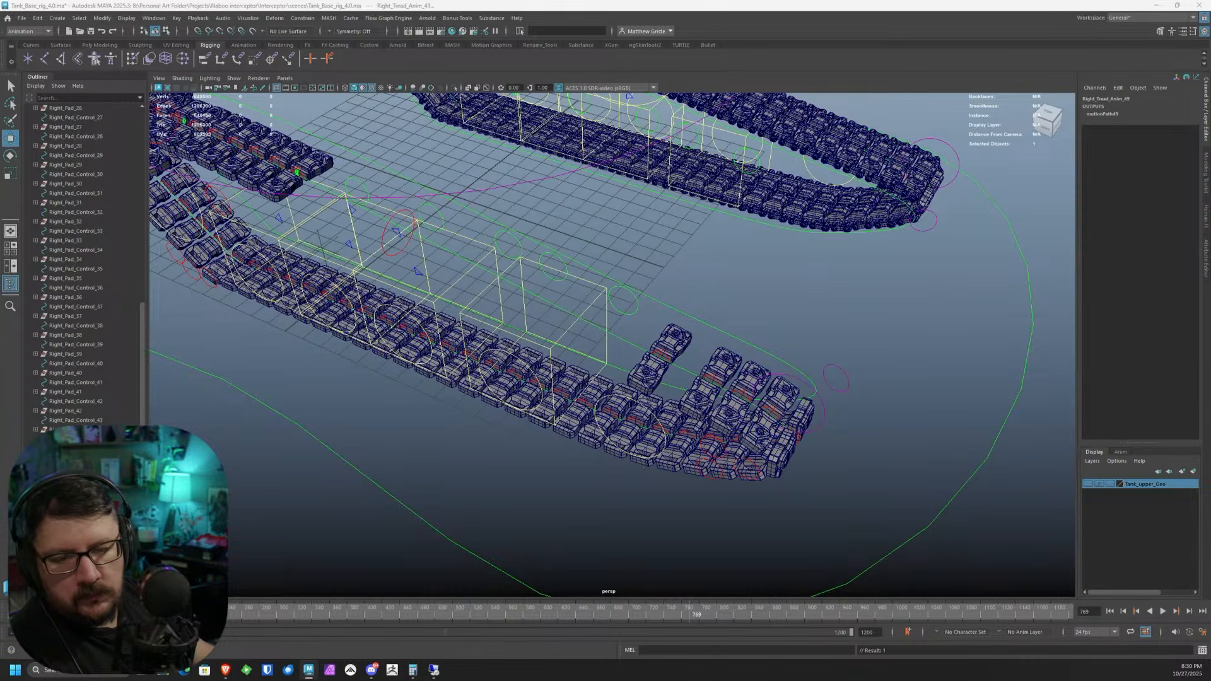
key("Return")
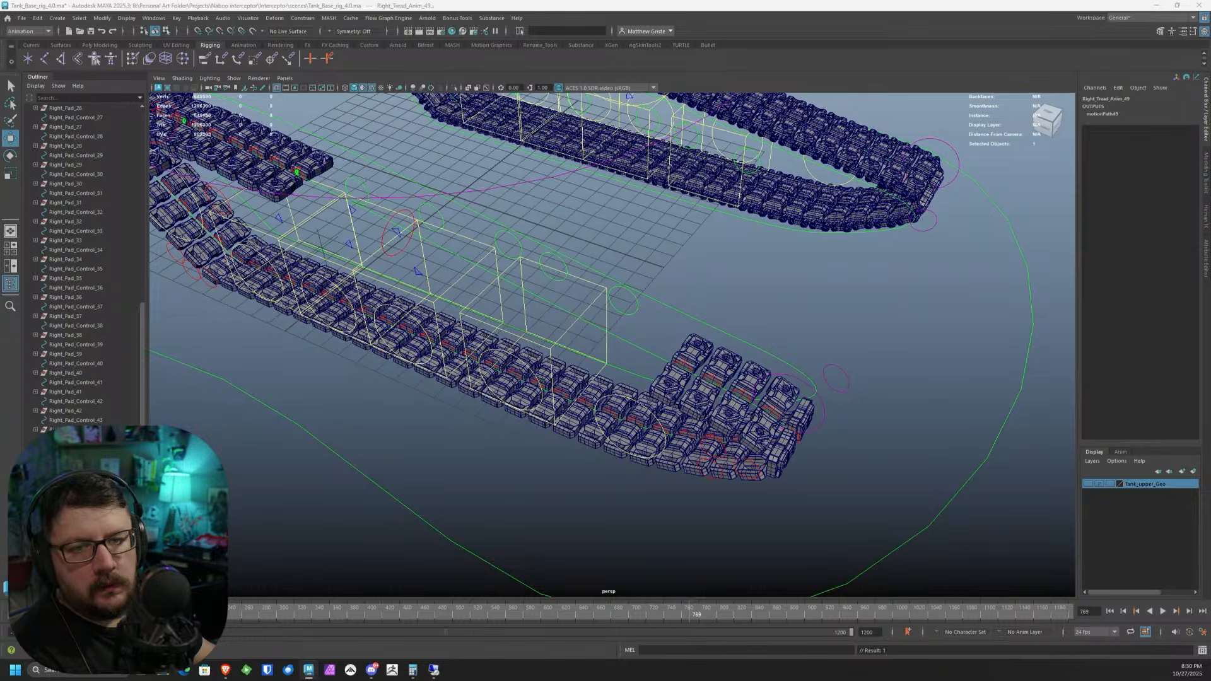
left_click(297, 173, "shift")
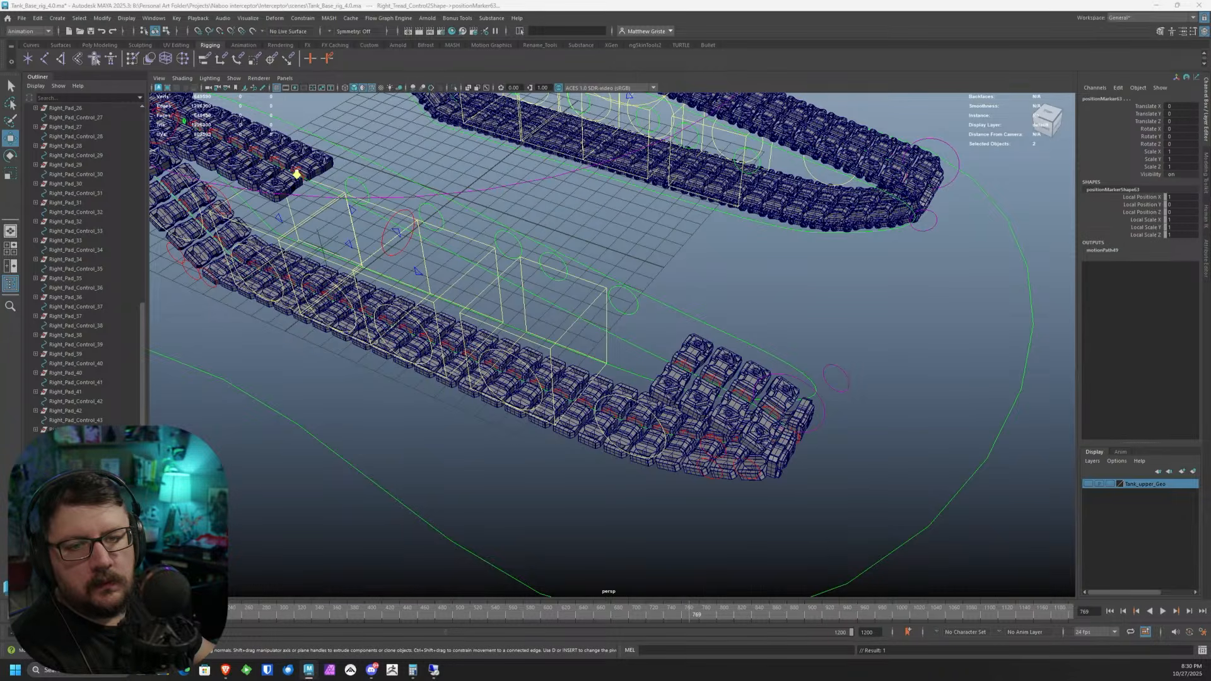
key("Delete")
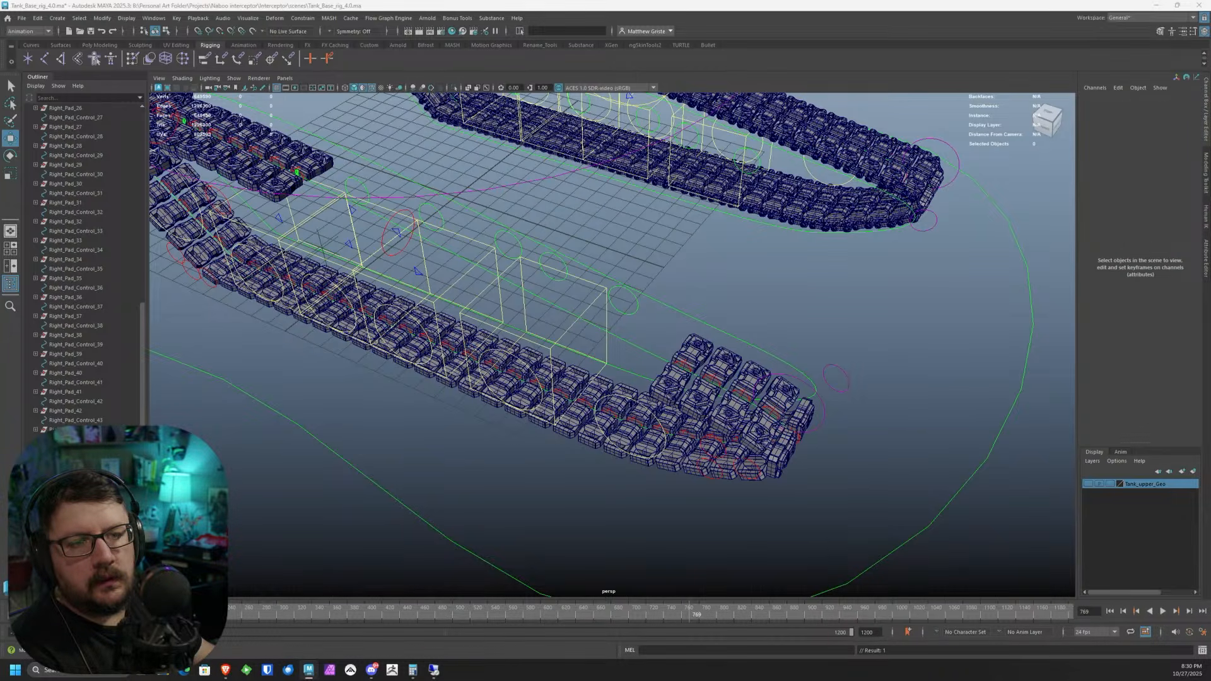
- Save the tank rig scene under its current file name
left_click(22, 18)
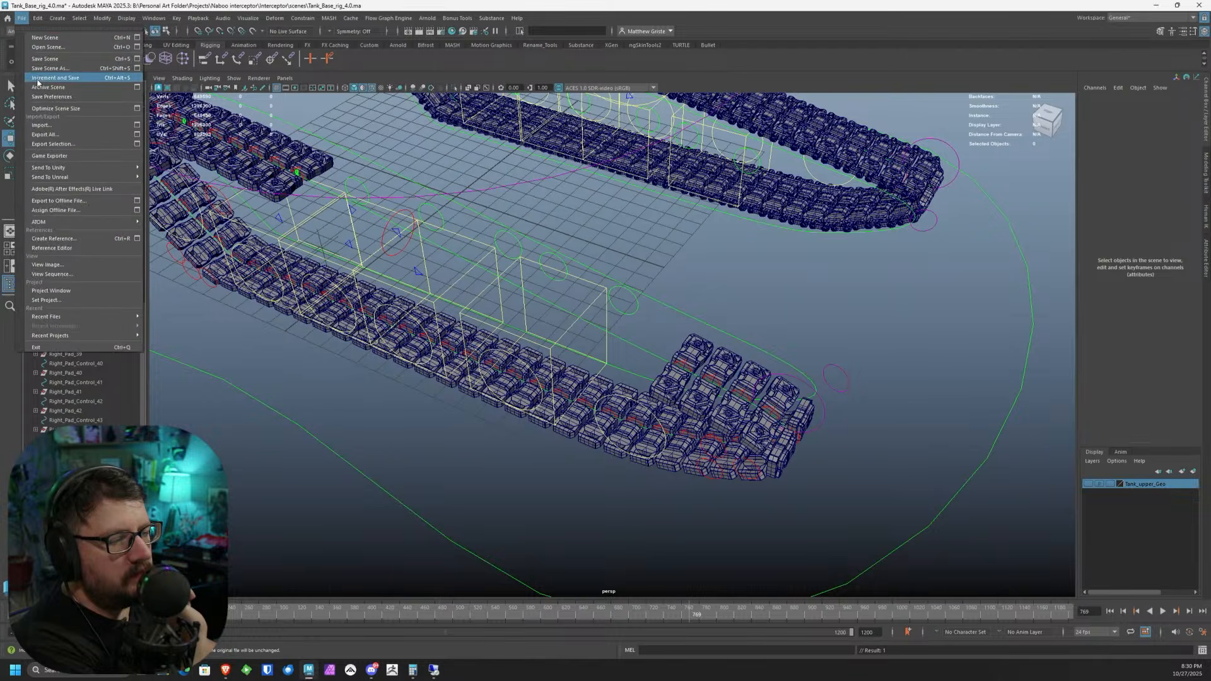
left_click(45, 59)
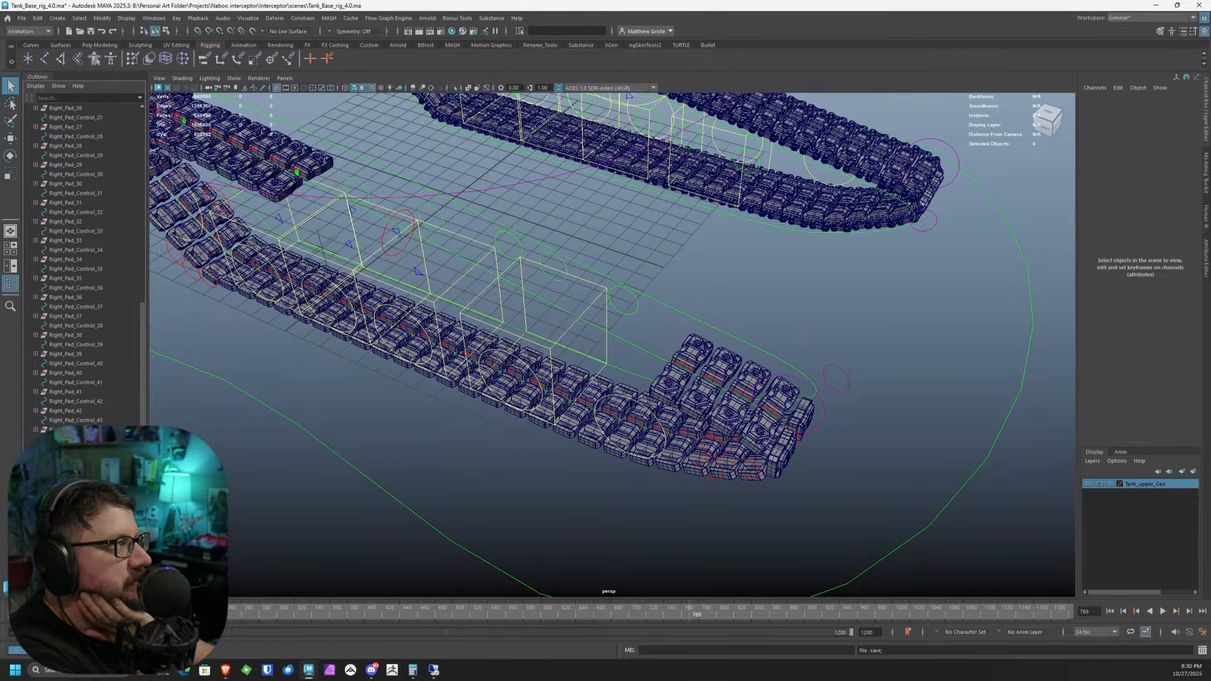
key("w")
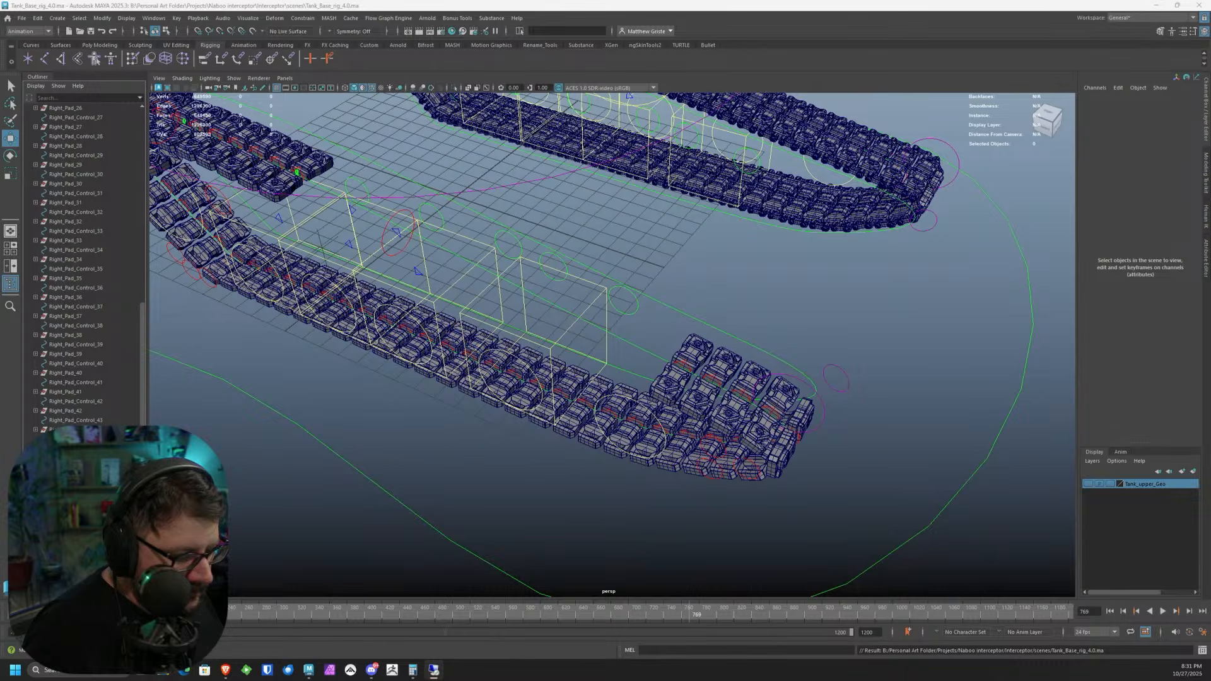
- Parent-constrain Right_Pad_50 to Right_Pad_Control_50
left_click(161, 181)
middle_click_drag(452, 290, 768, 376, "alt")
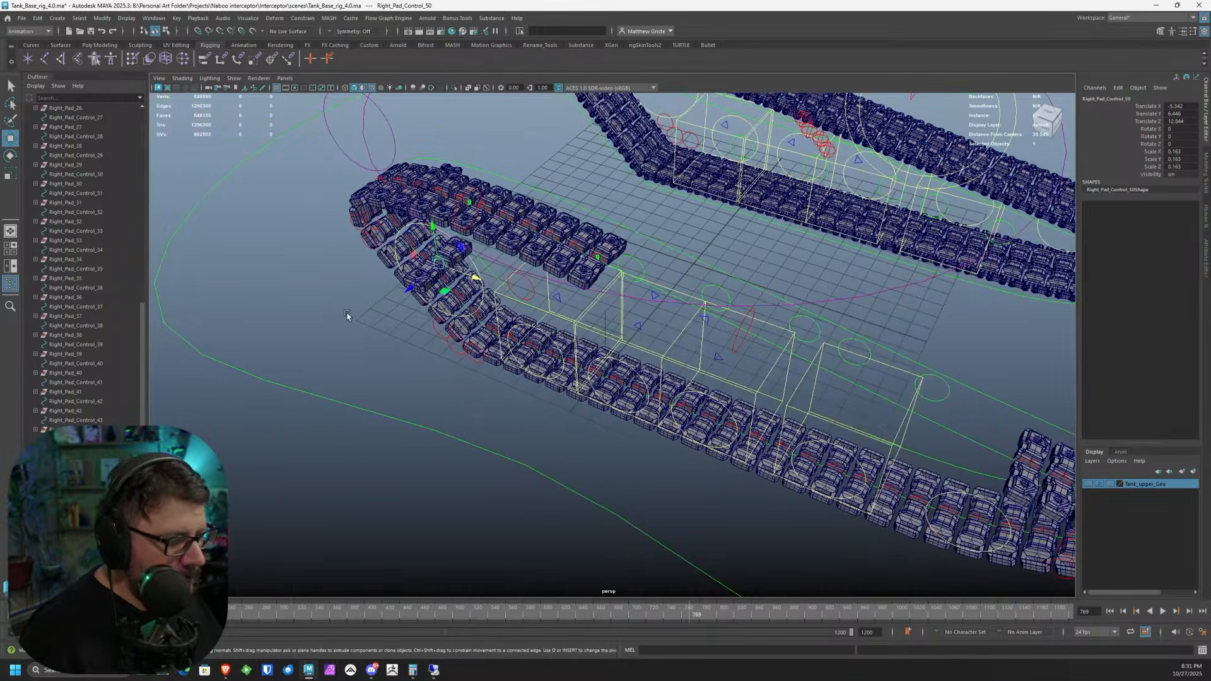
left_click(75, 533)
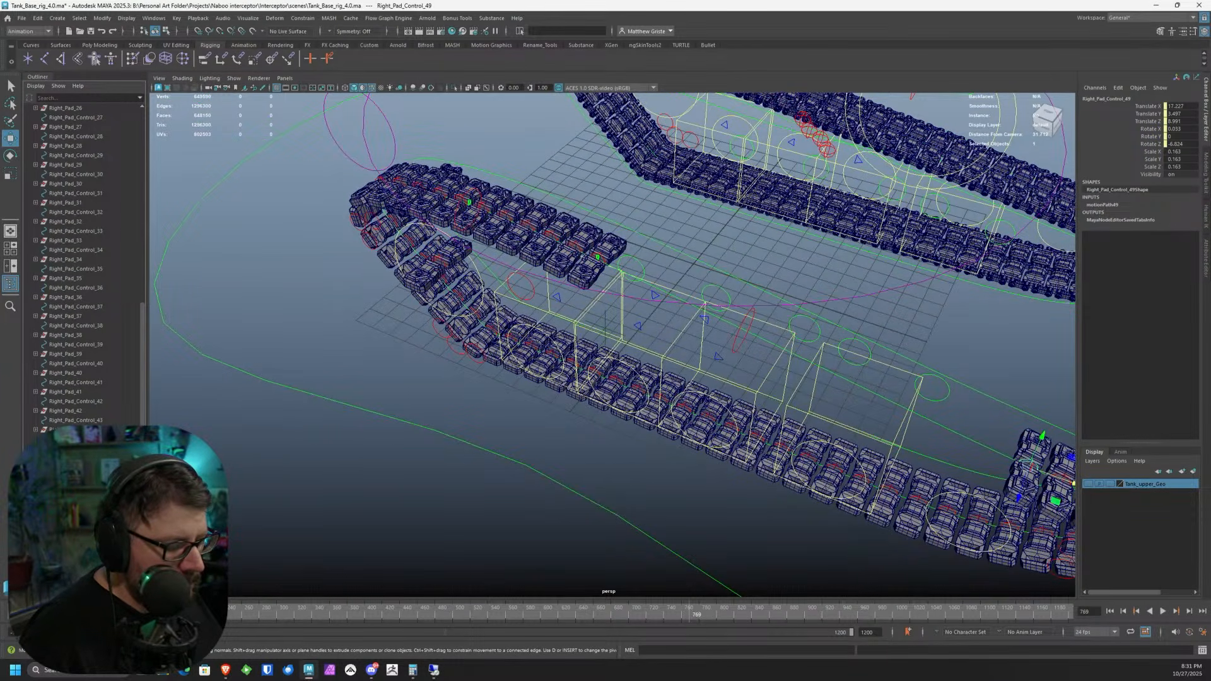
left_click(76, 552)
left_click(76, 562, "ctrl")
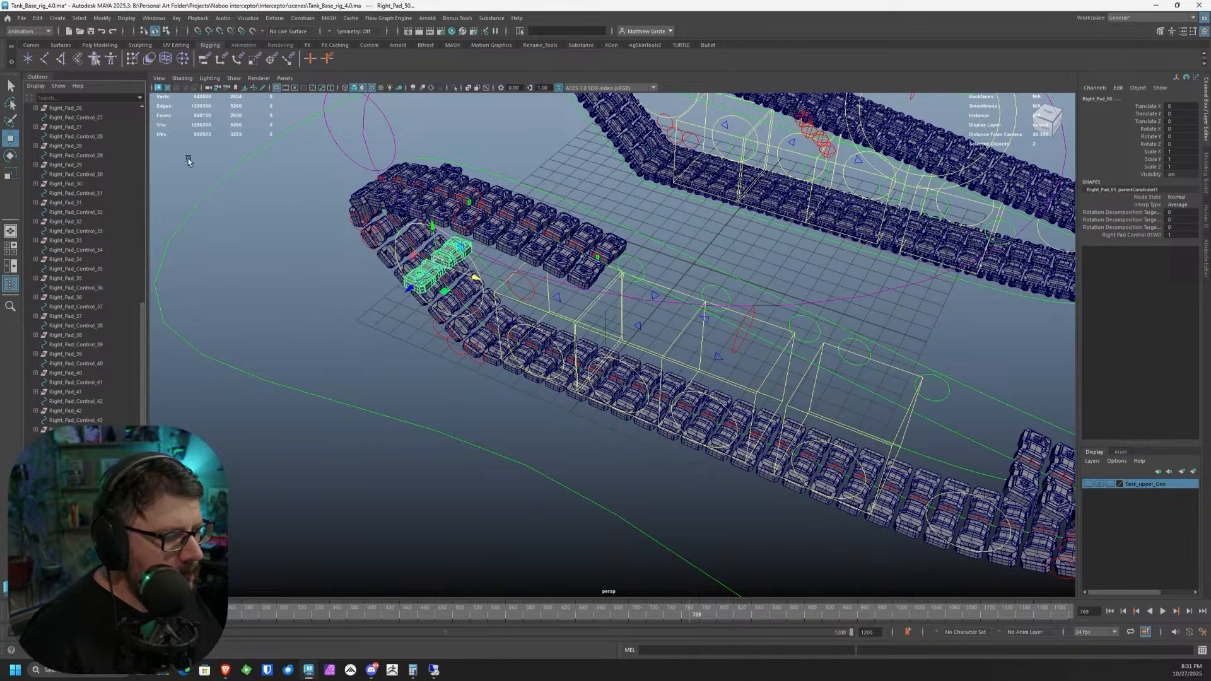
left_click(204, 58)
- Attach Right_Pad_Control_50 to the right tread curve as a motion path
left_click(434, 262)
middle_click_drag(632, 417, 579, 388, "alt")
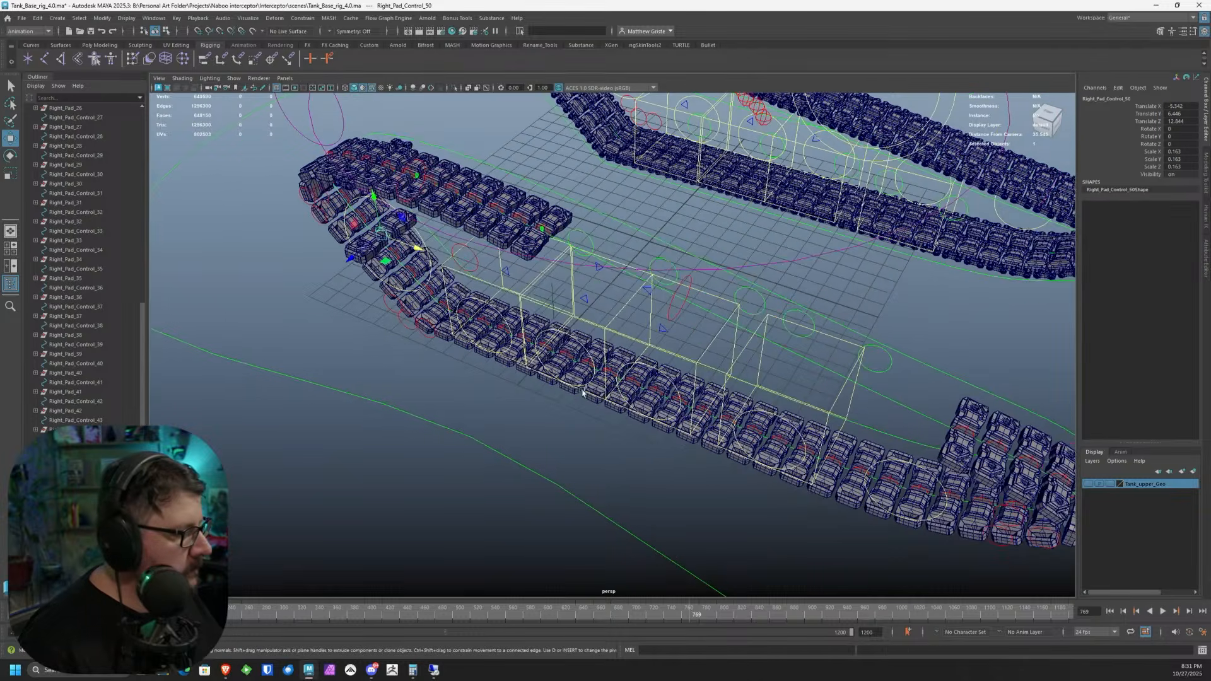
left_click(885, 392, "shift")
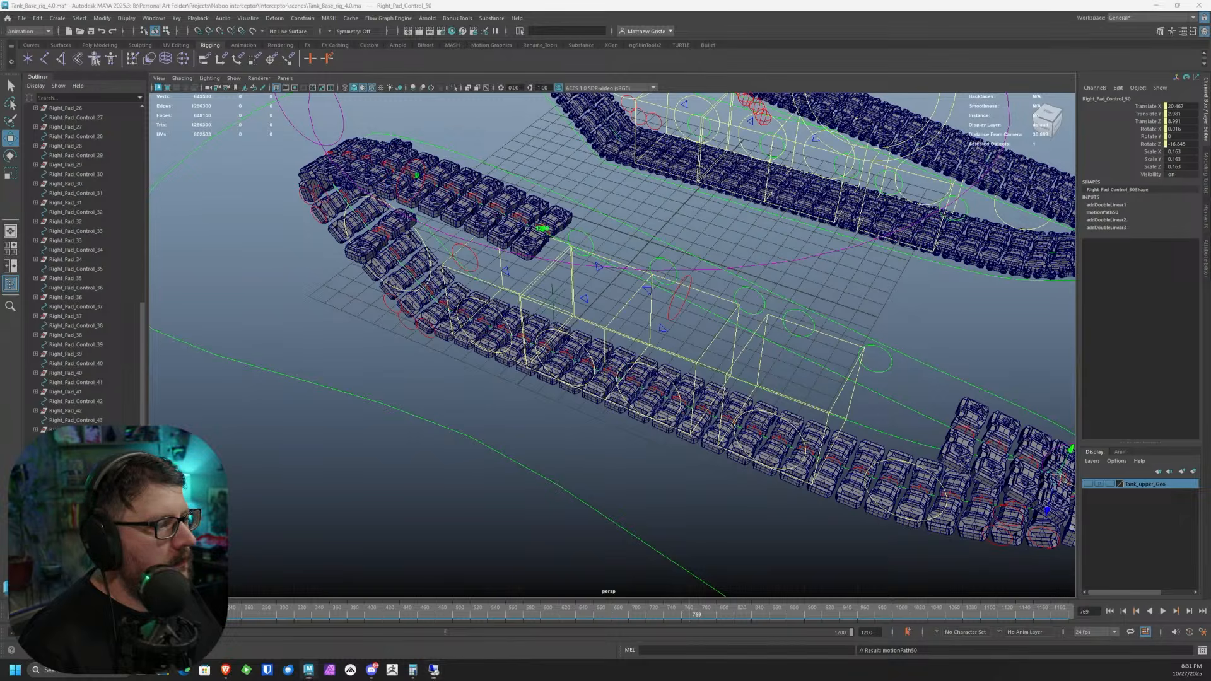
middle_click_drag(615, 319, 437, 275, "alt")
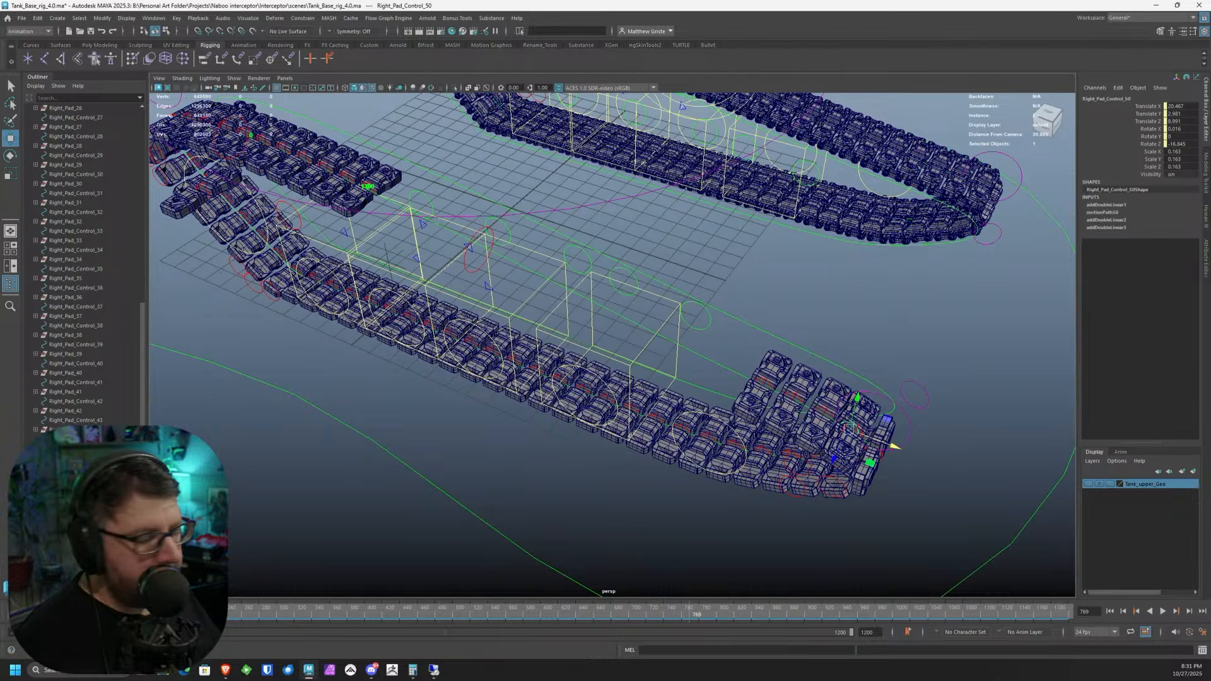
middle_click_drag(476, 348, 490, 350, "alt")
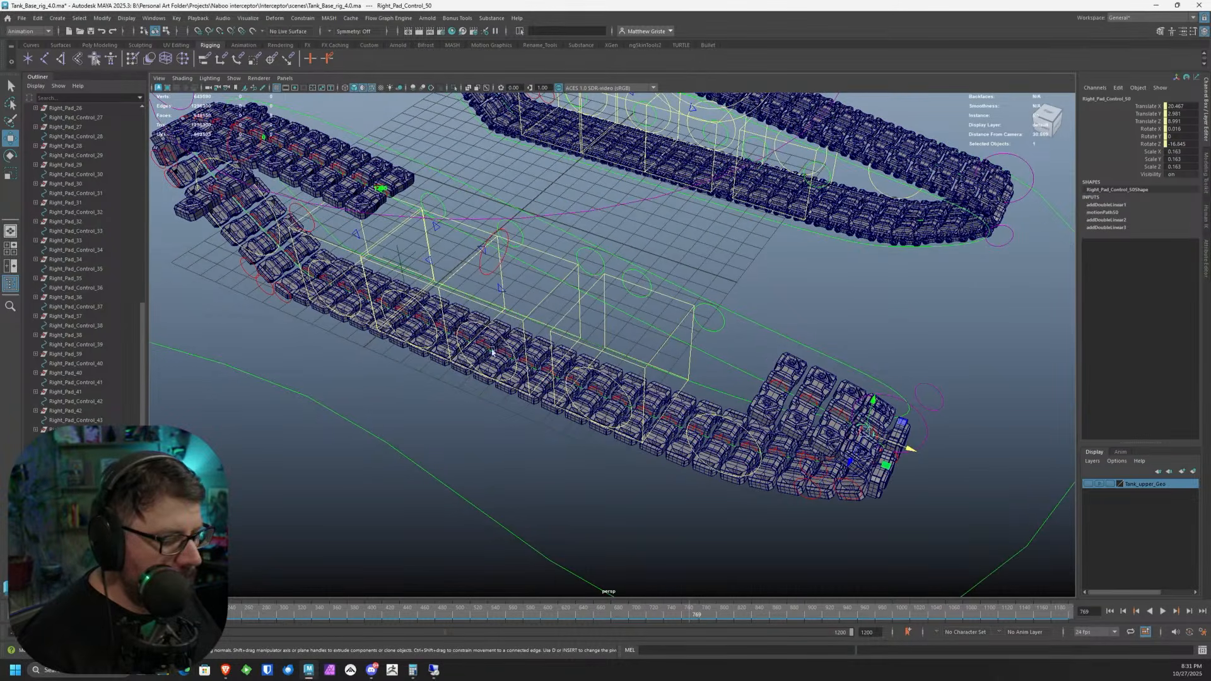
- Clear the keys from motionPath50's U Value and replace the addDoubleLinear nodes feeding Right_Pad_Control_50 with a direct allCoordinates-to-translate connection
left_click(1105, 212)
right_click(1171, 219)
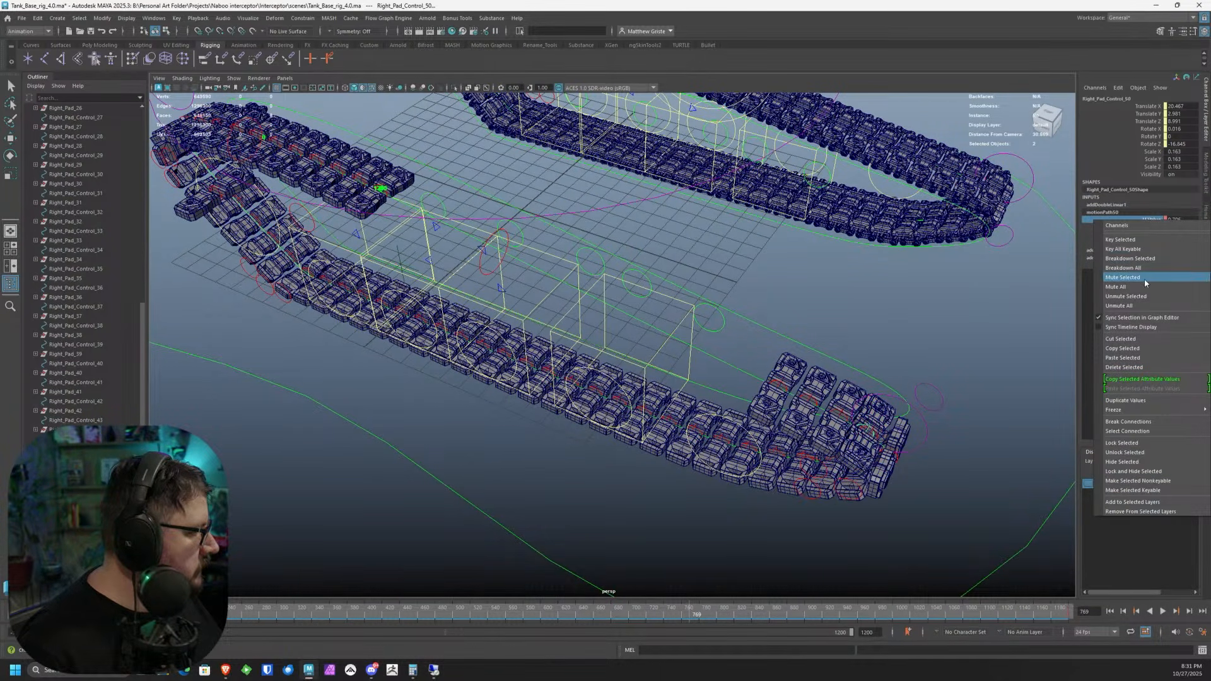
left_click(1139, 368)
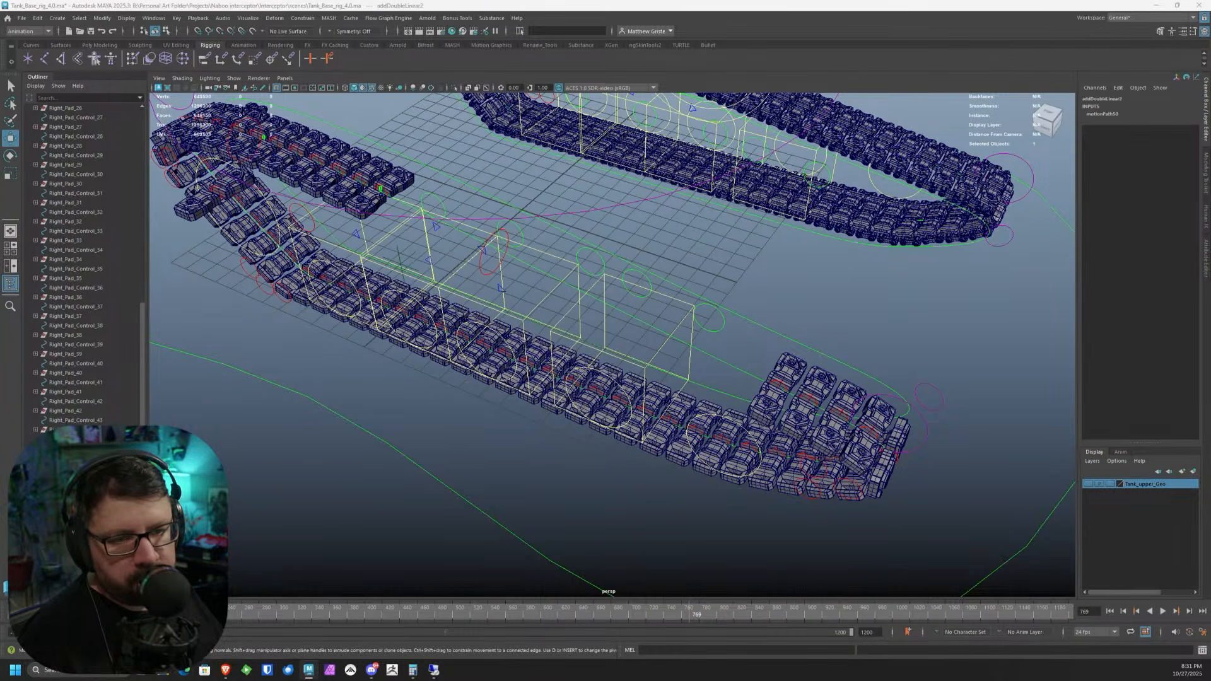
key("Delete")
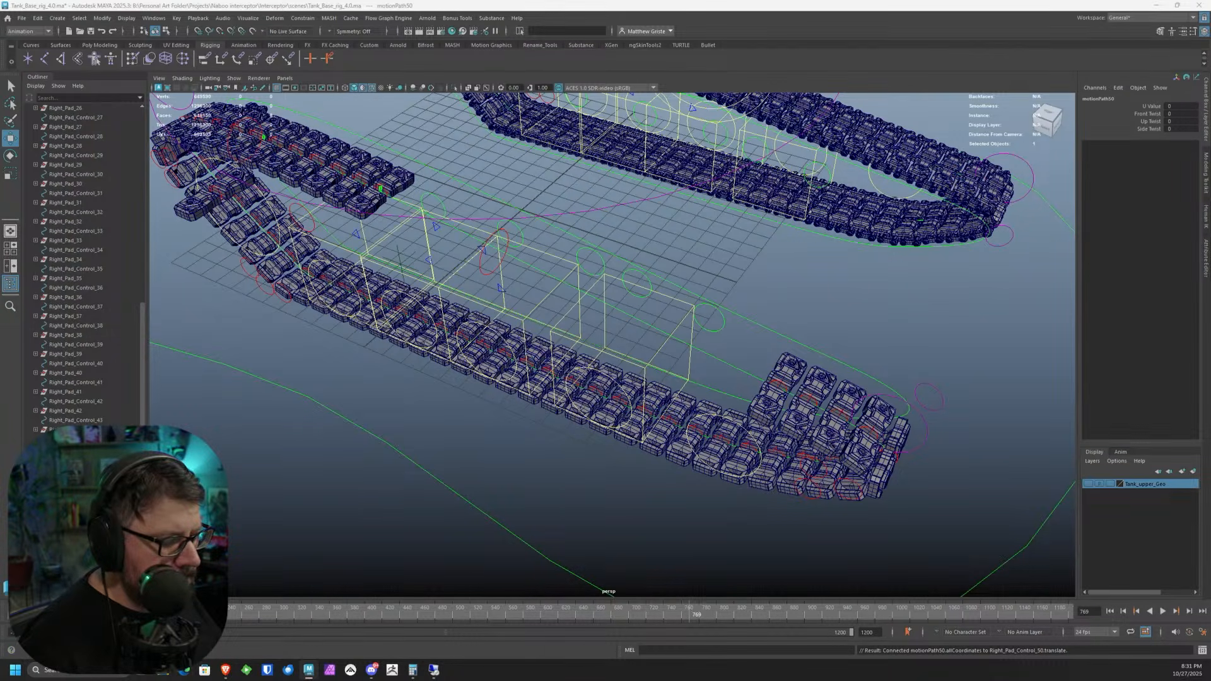
- Undo the direct translate connection, the U Value edits and the motion path attachment made for Right_Pad_Control_50
left_click(778, 383)
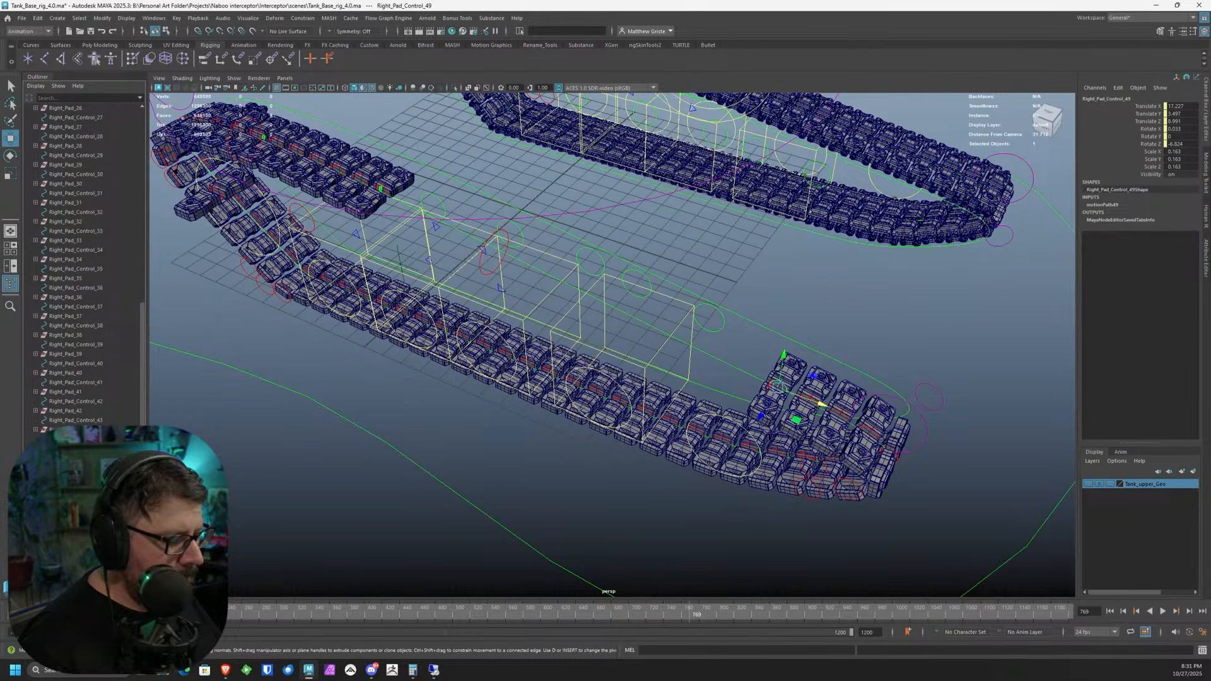
left_click(381, 188, "shift")
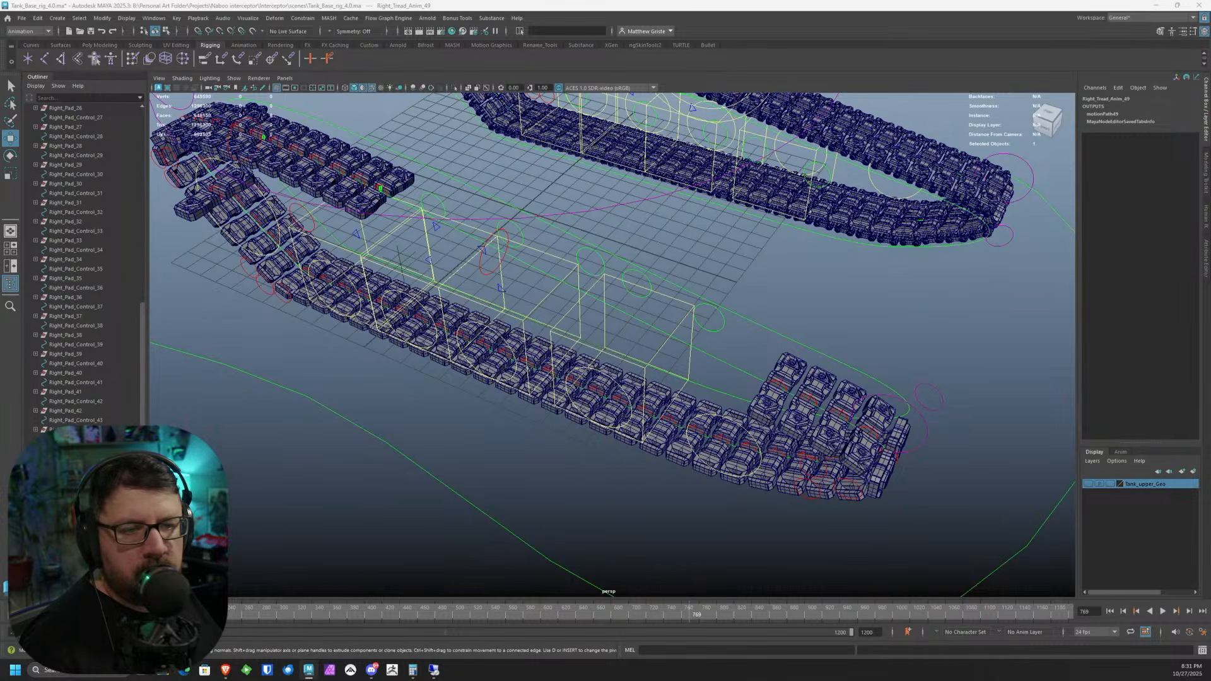
middle_click_drag(674, 384, 660, 396, "alt")
key("ctrl+z")
key("ctrl+z")
key("ctrl+z")
key("ctrl+z")
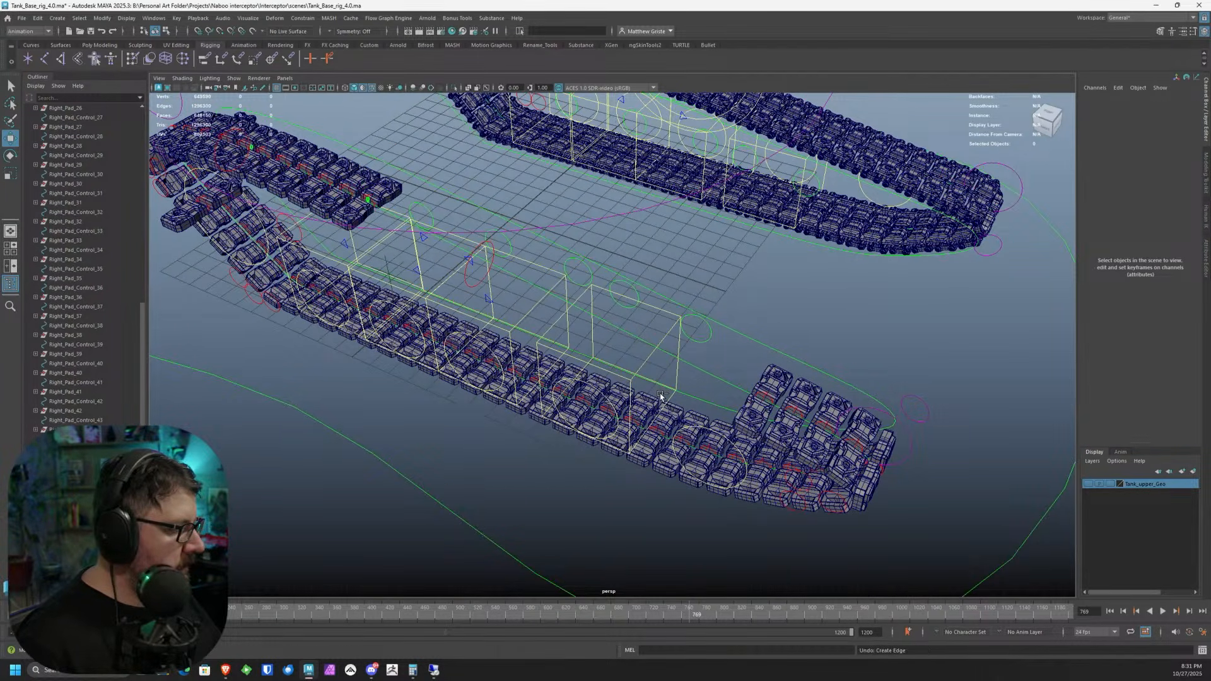
key("shift+z")
key("shift+z")
key("shift+z")
key("shift+z")
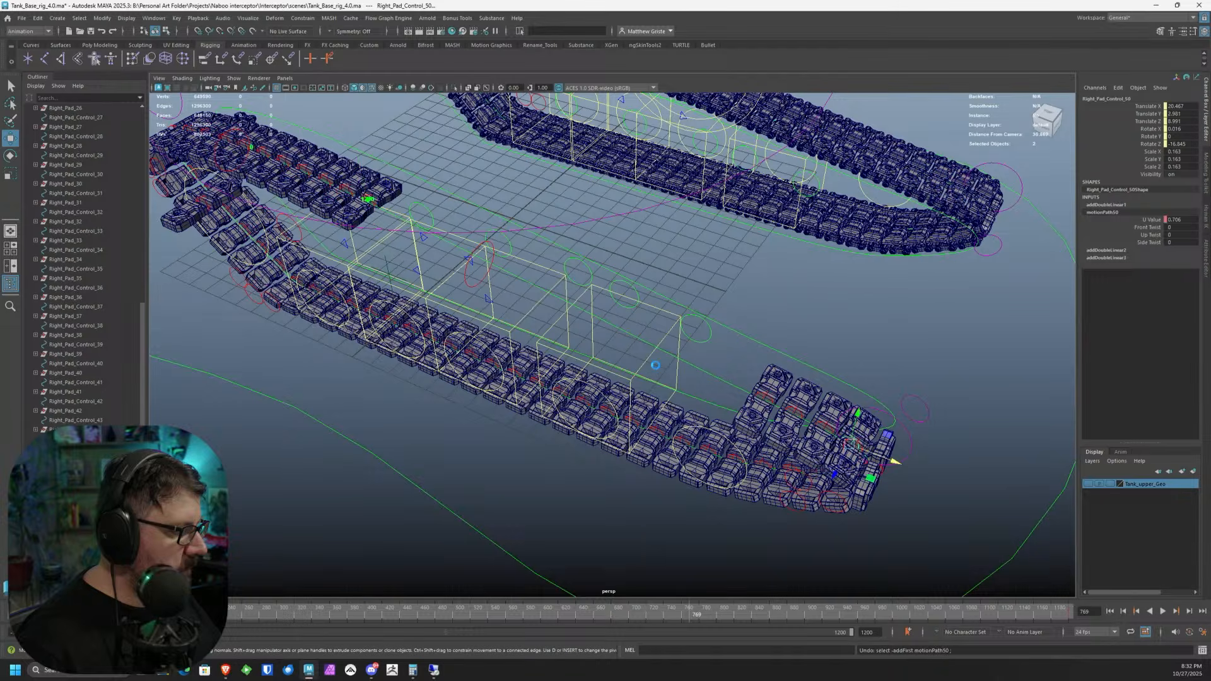
key("ctrl+z")
key("ctrl+z")
key("ctrl+z")
middle_click_drag(511, 355, 653, 381, "alt")
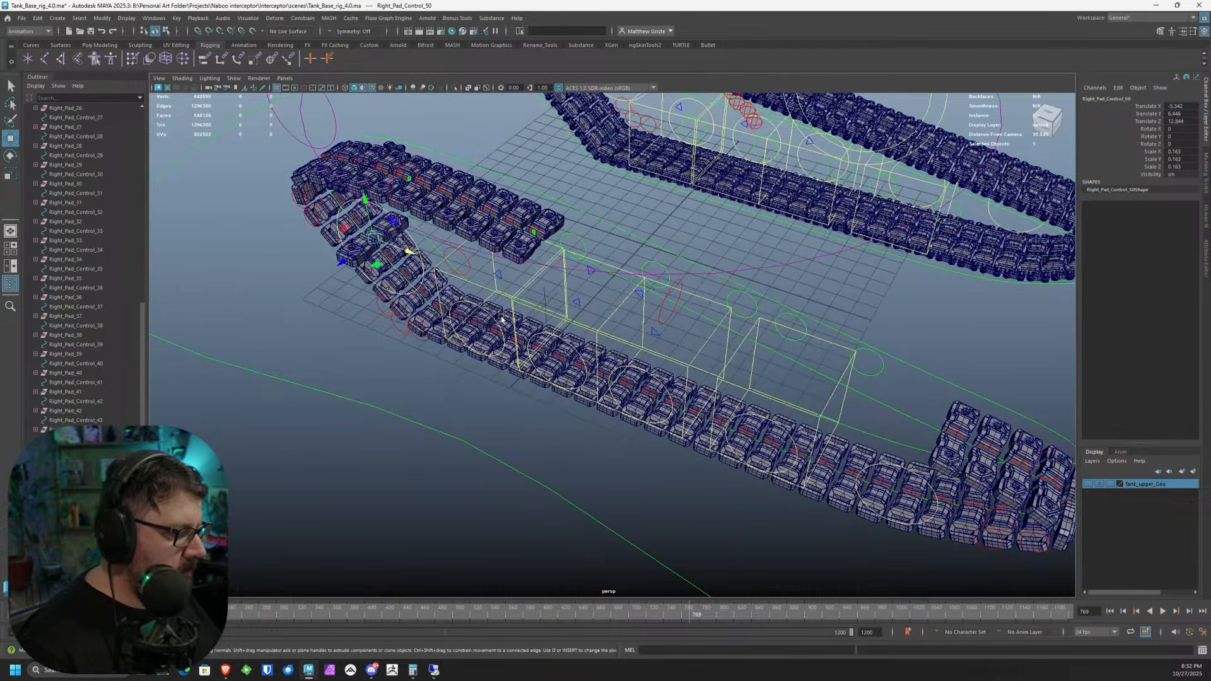
- Attach Right_Pad_Control_50 to the Right_Tread_Control2 curve as a motion path
middle_click_drag(619, 290, 567, 283, "alt")
left_click(818, 407, "shift")
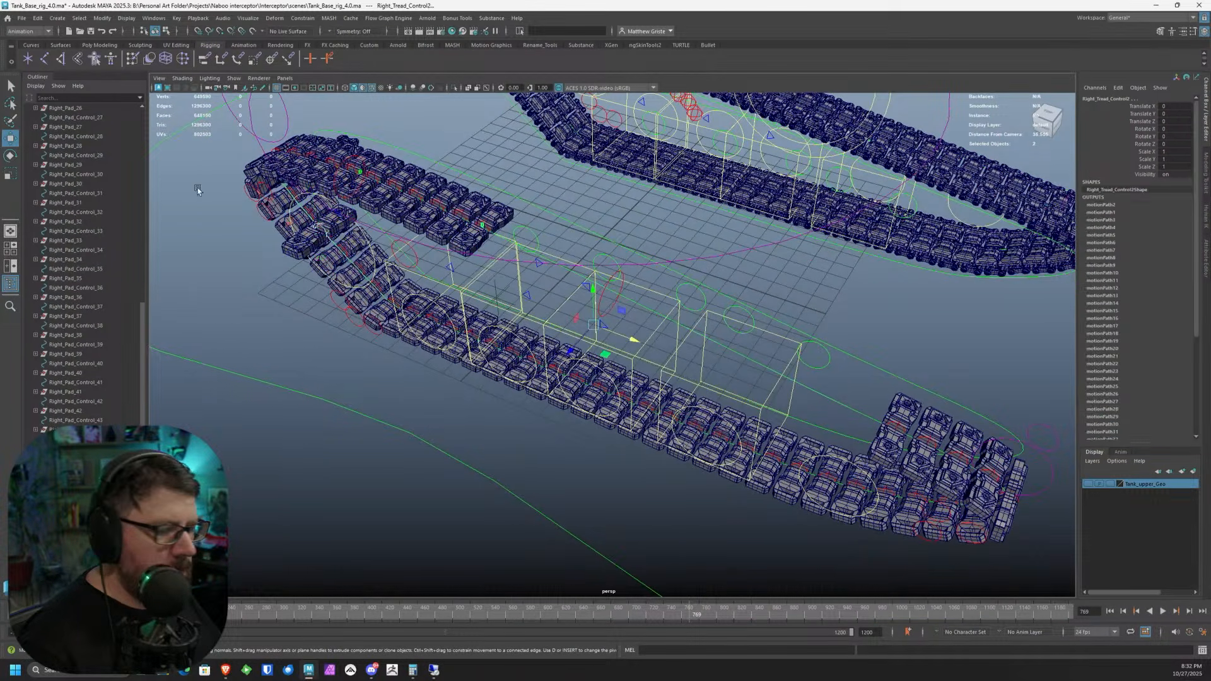
key("g")
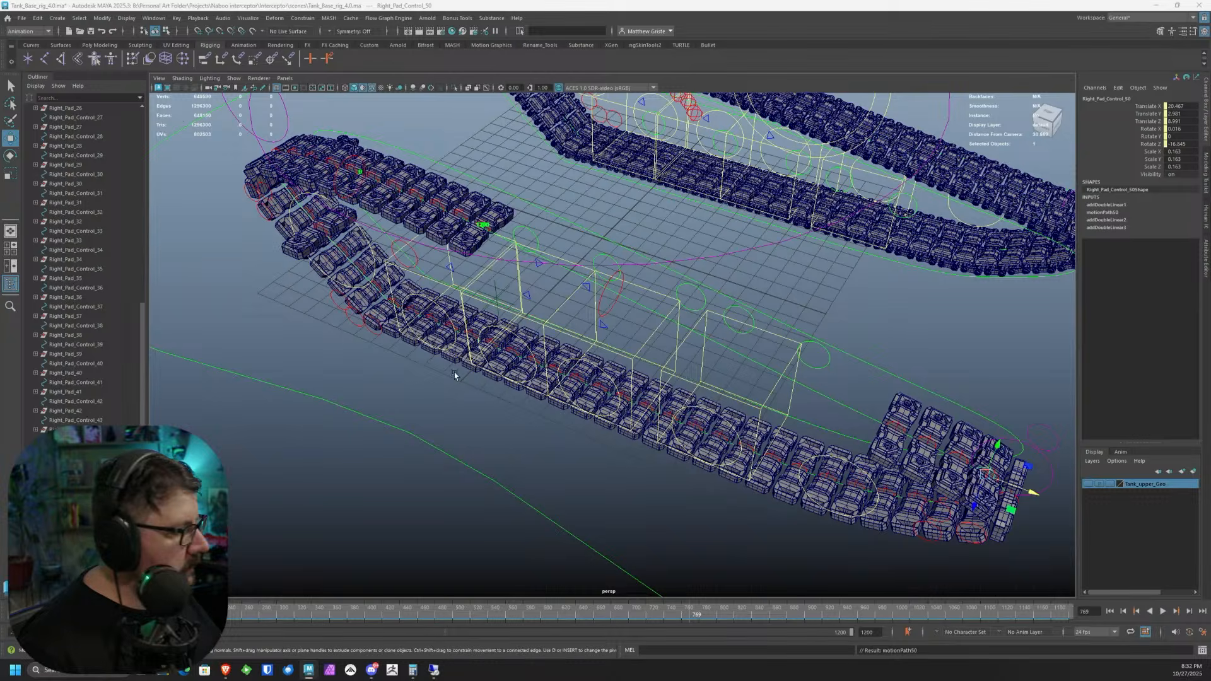
- Remove the animation from motionPath50's U Value and set the value to 0
middle_click_drag(422, 354, 302, 279, "alt")
scroll(302, 278, "up", 1)
left_click(1102, 212)
left_click(1116, 218)
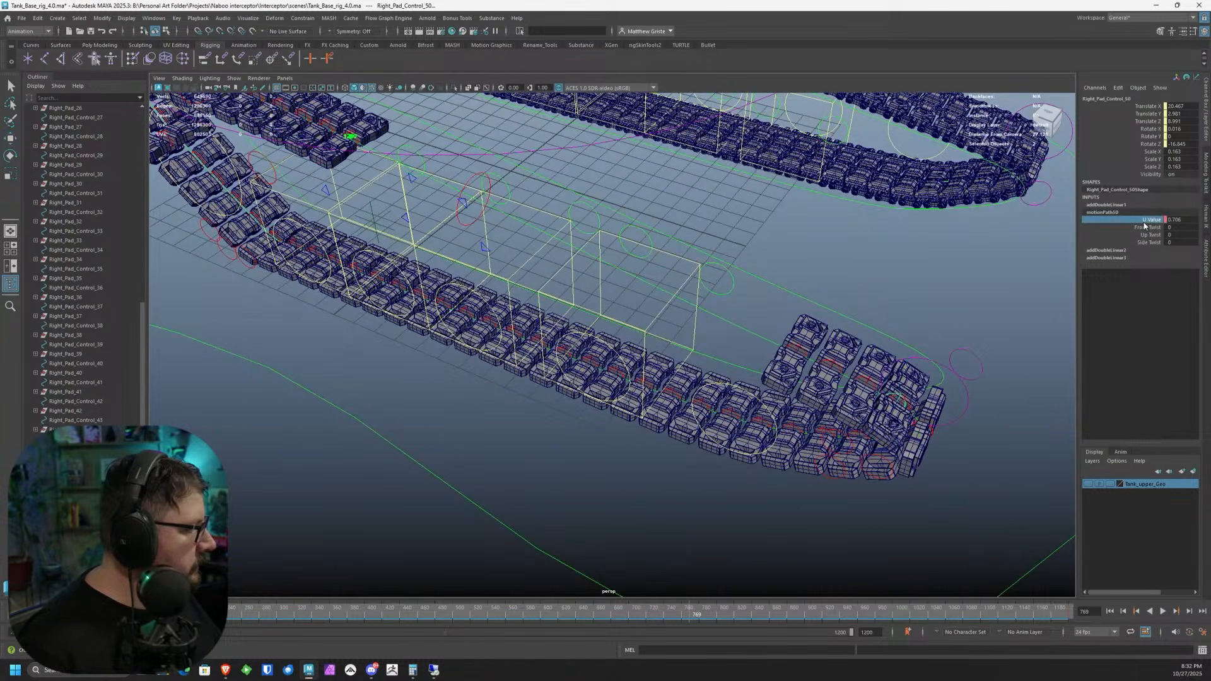
right_click(1116, 219)
left_click(1142, 379)
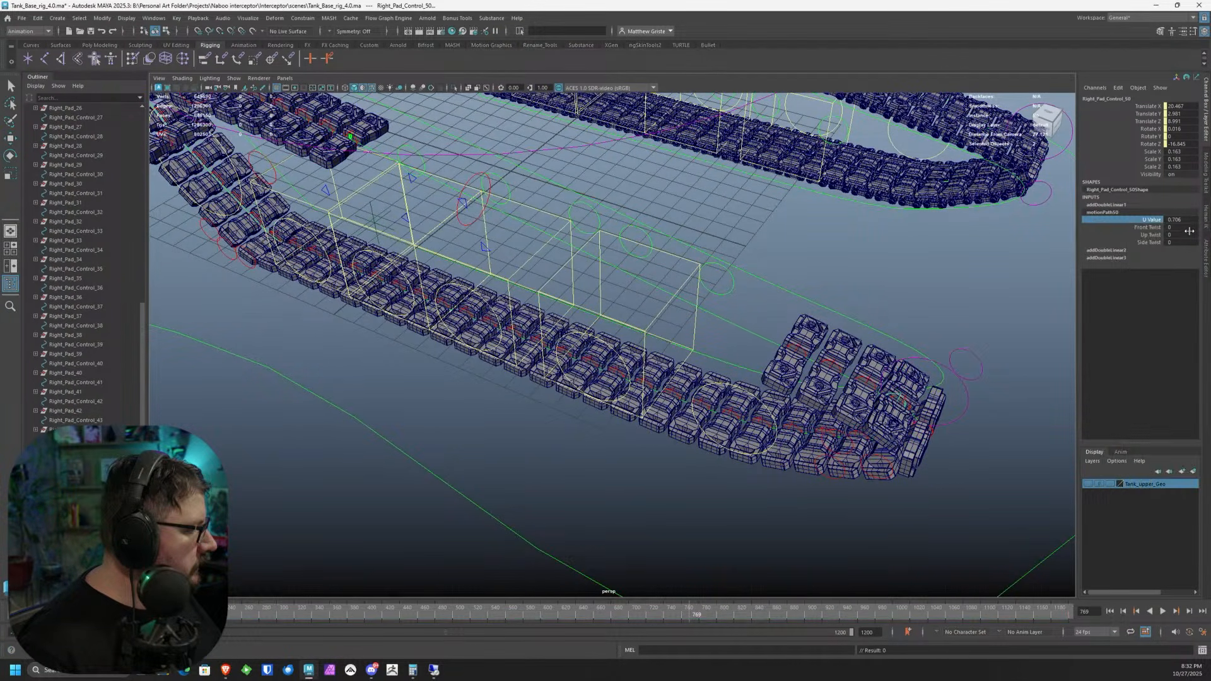
type("0")
key("Return")
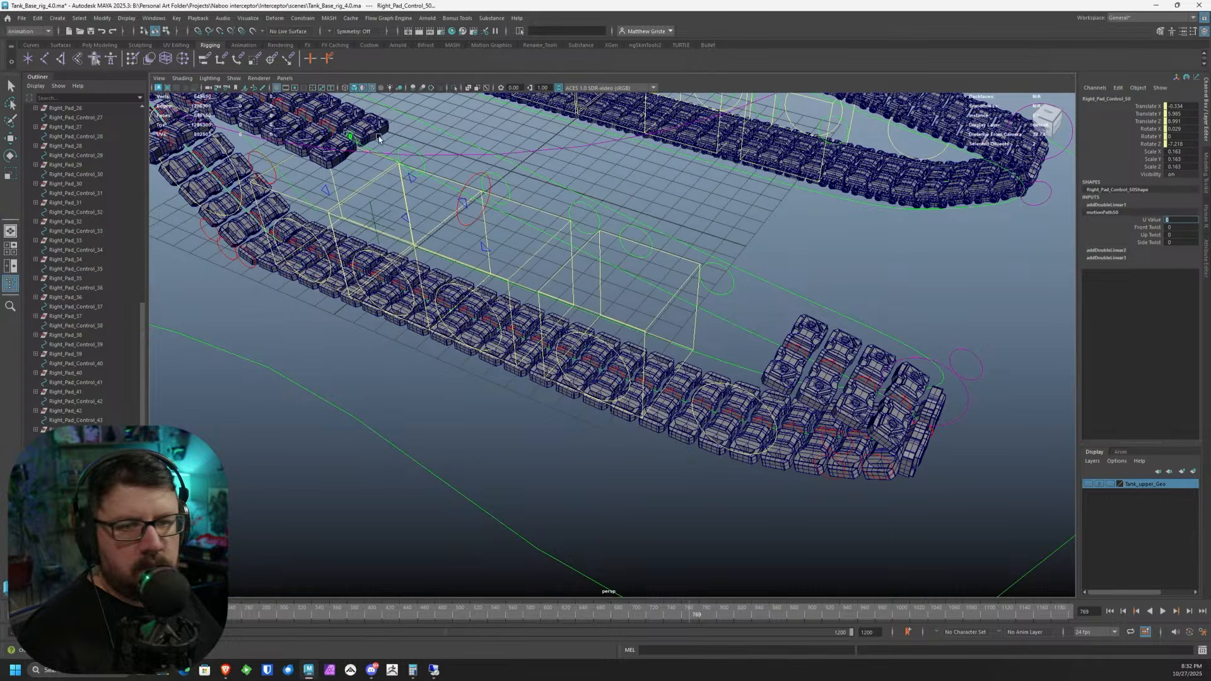
- Delete the addDoubleLinear nodes feeding Right_Pad_Control_50 and connect motionPath50's allCoordinates directly to the control's translate
key("w")
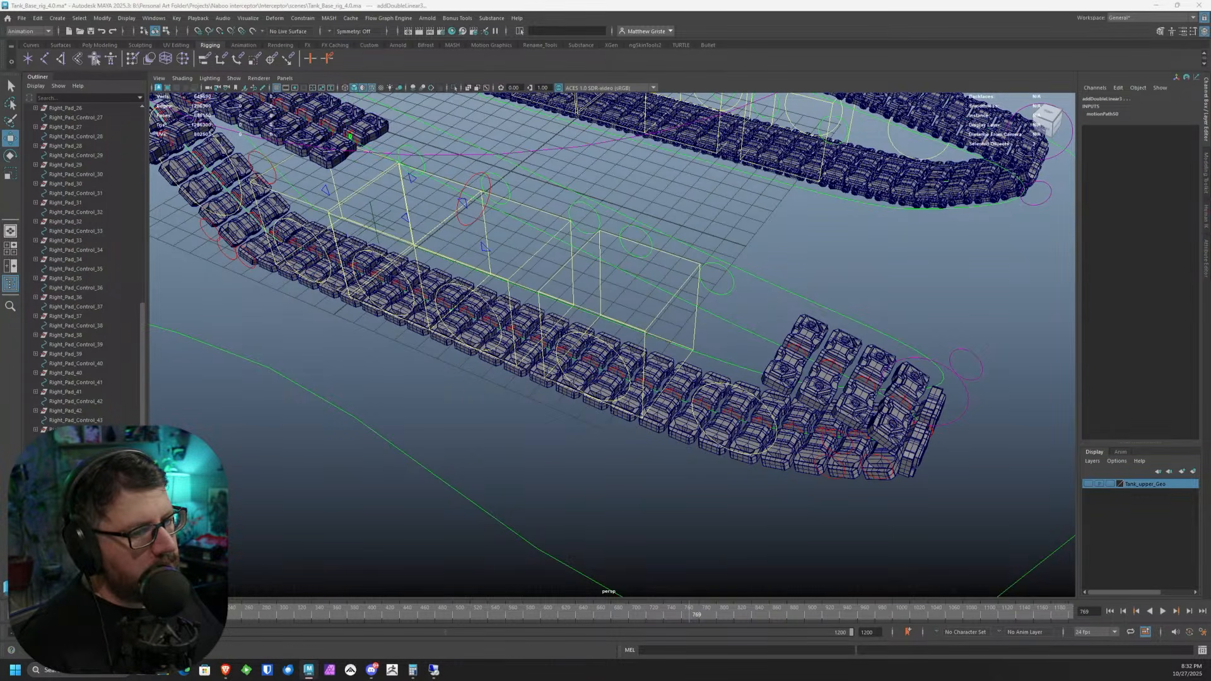
key("Delete")
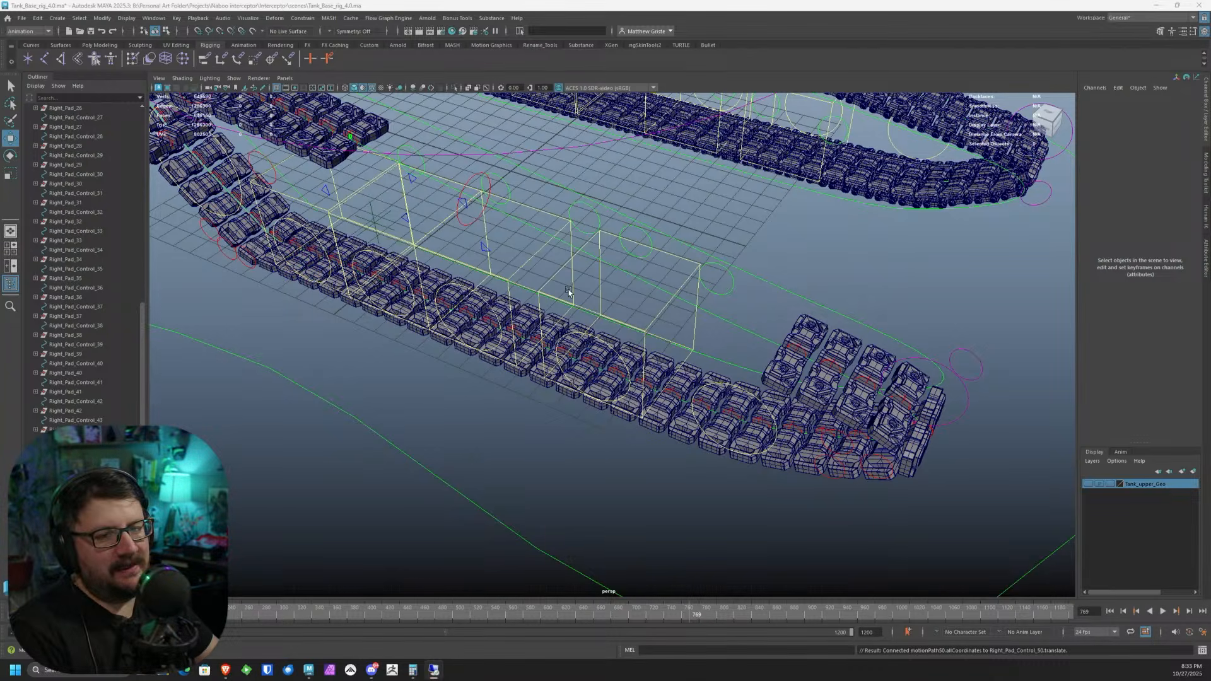
left_click_drag(633, 286, 675, 338, "alt")
scroll(675, 339, "down", 4)
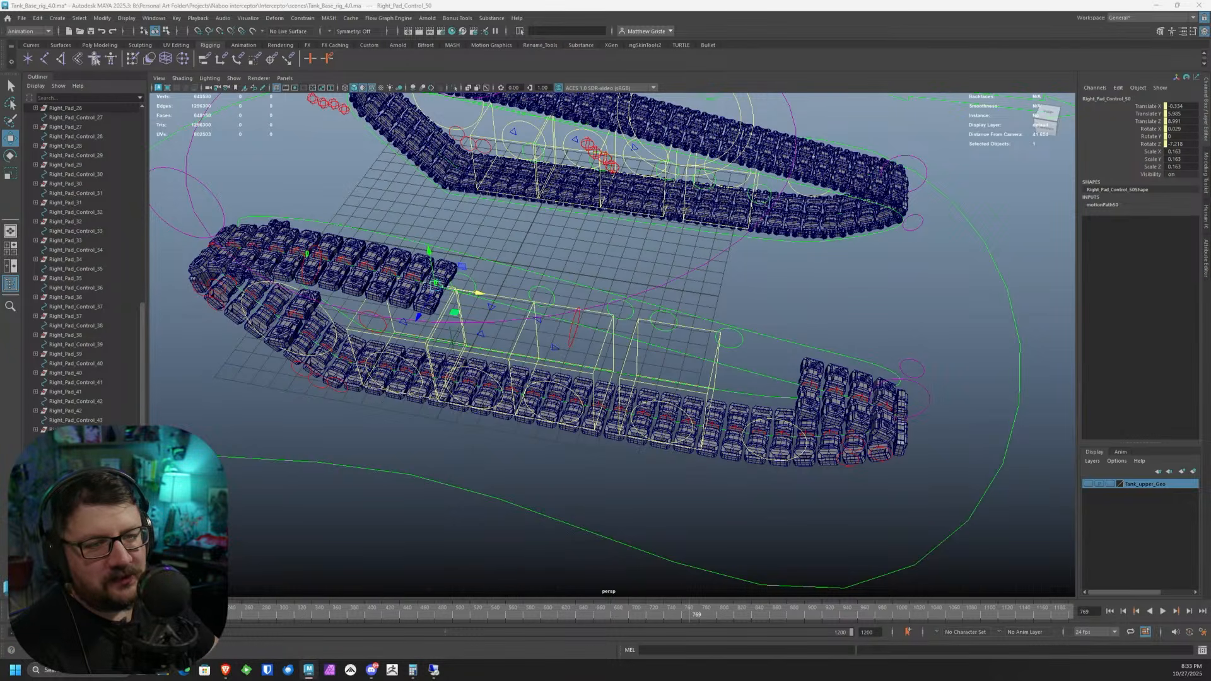
- Duplicate the Right_Tread_Anim_49 animation curve node to provide one for Right_Pad_Control_50
key("ctrl+z")
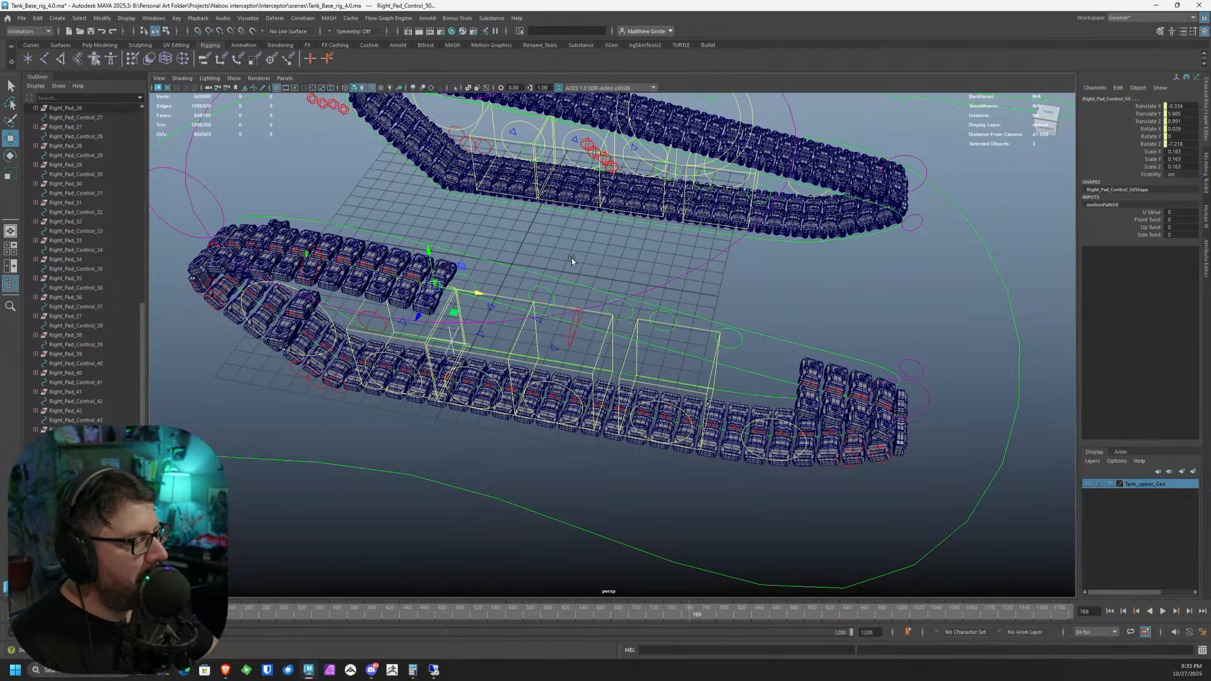
middle_click_drag(573, 260, 566, 254, "alt")
left_click_drag(589, 257, 599, 253, "alt")
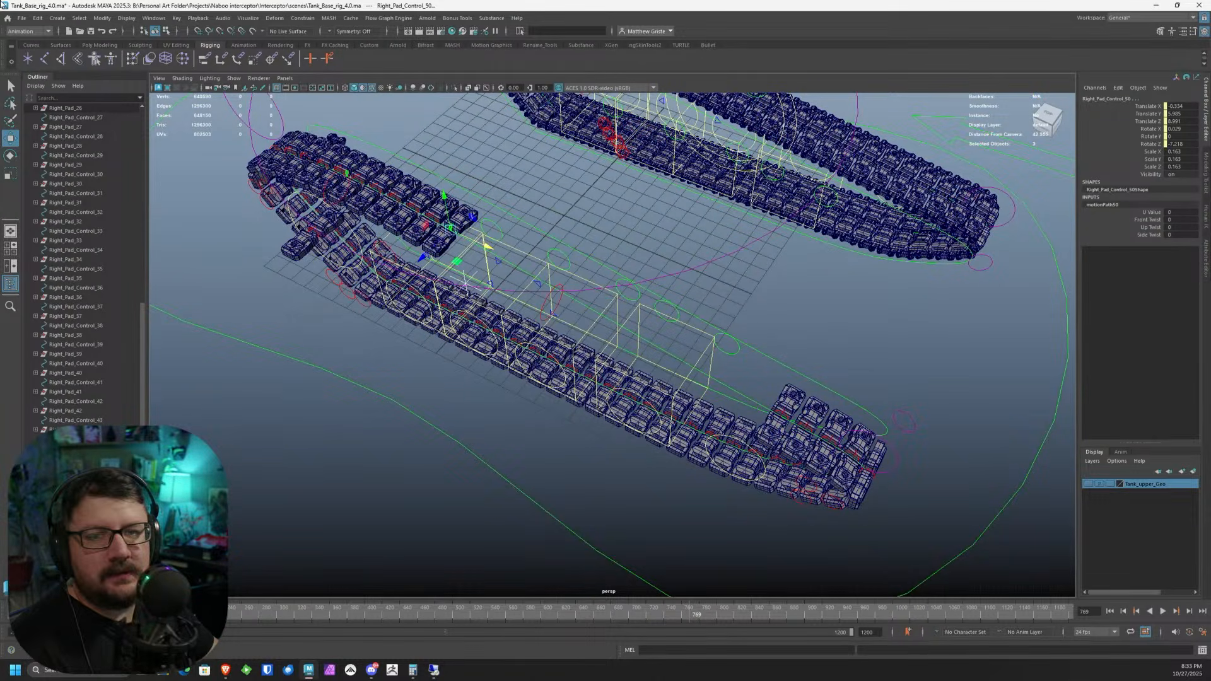
left_click(76, 533, "ctrl")
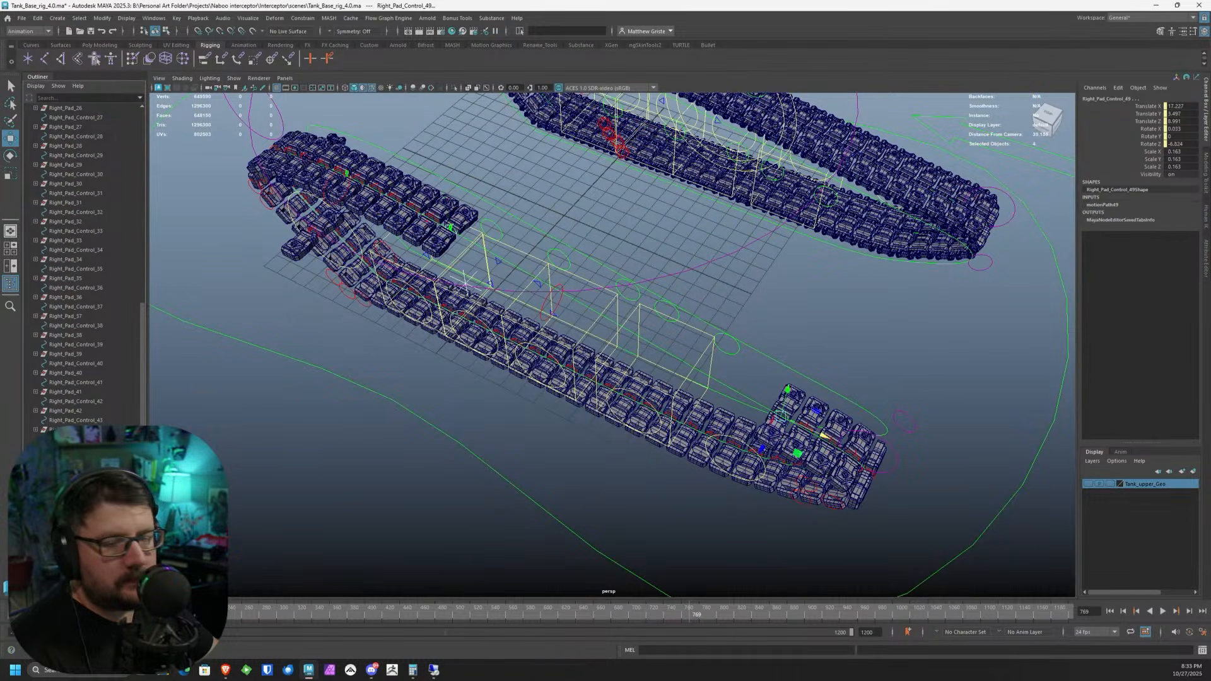
key("ctrl+z")
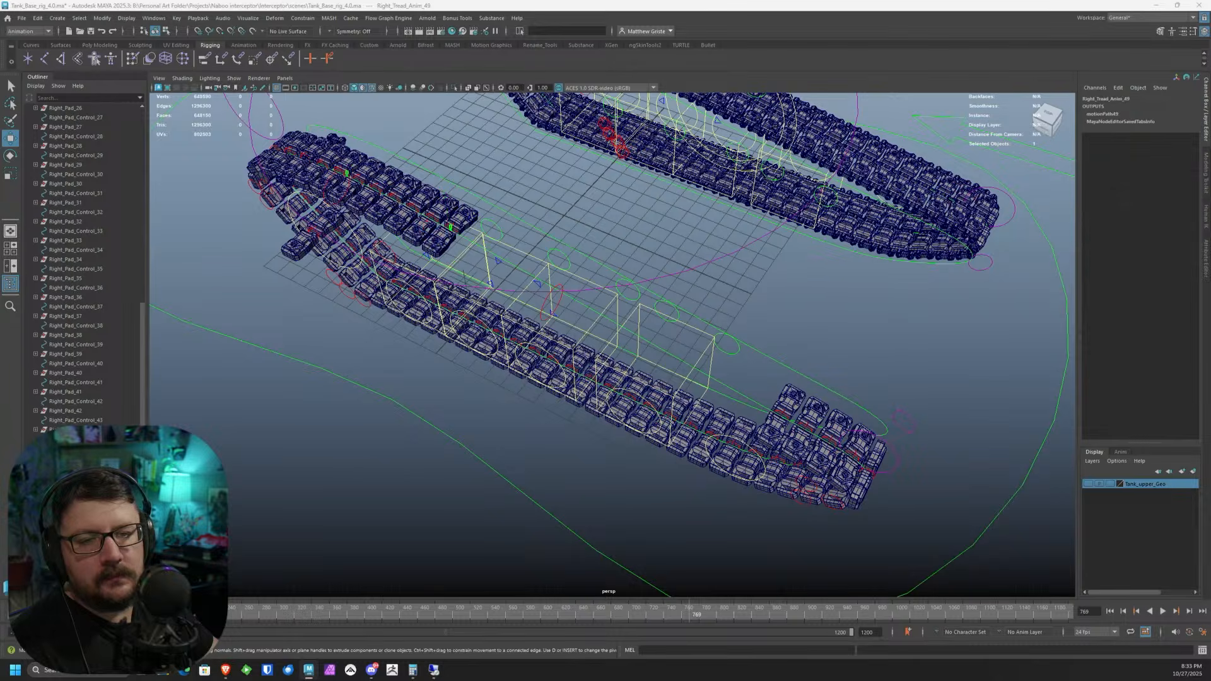
key("ctrl+d")
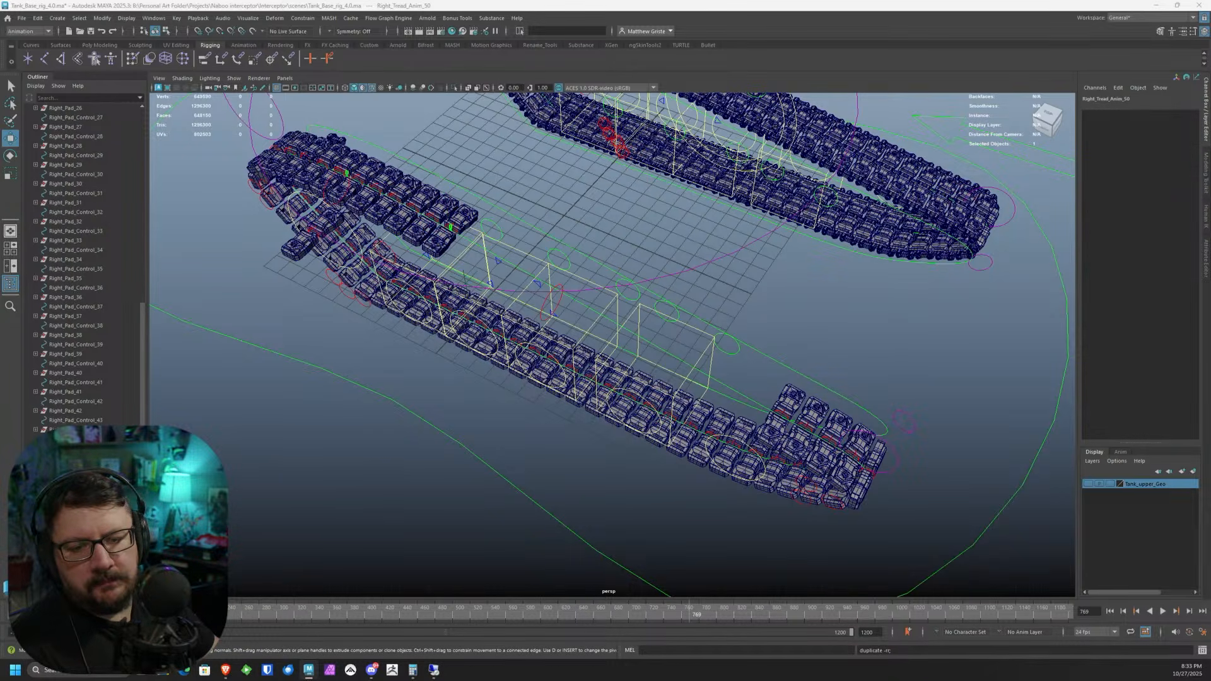
- Connect Right_Tread_Locate's Tread Cycle to Right_Tread_Anim_50's input and drive motionPath50's U Value with the curve's output
scroll(315, 341, "down", 18)
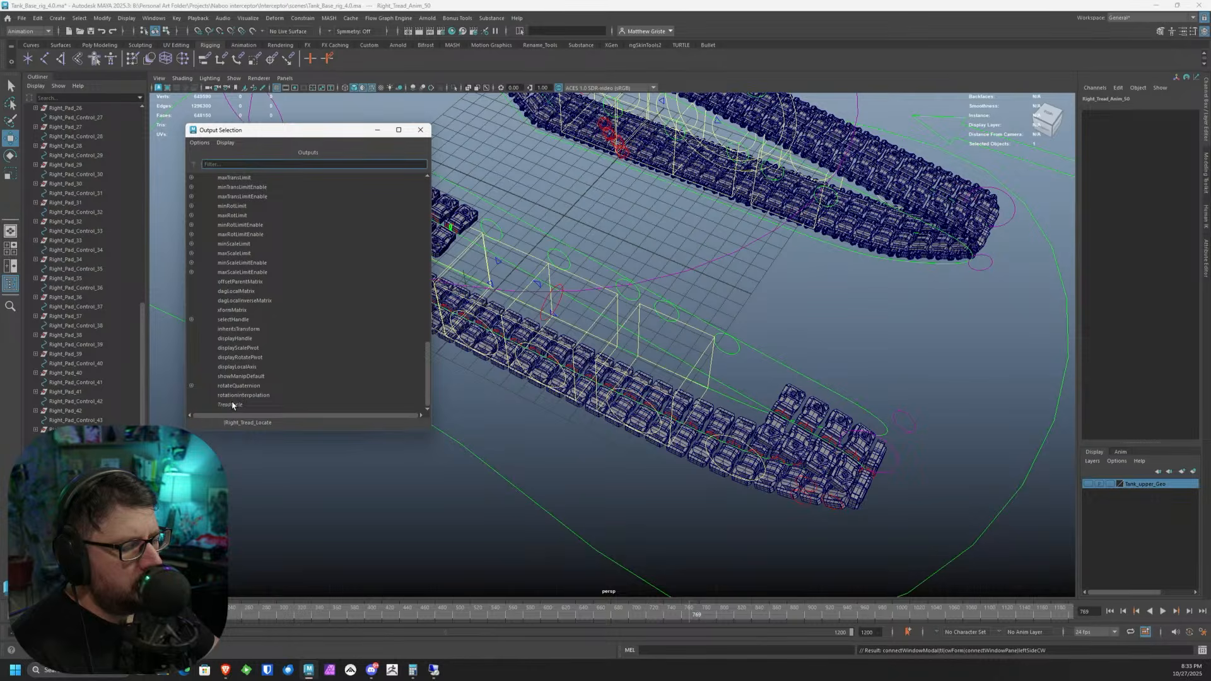
left_click(232, 405)
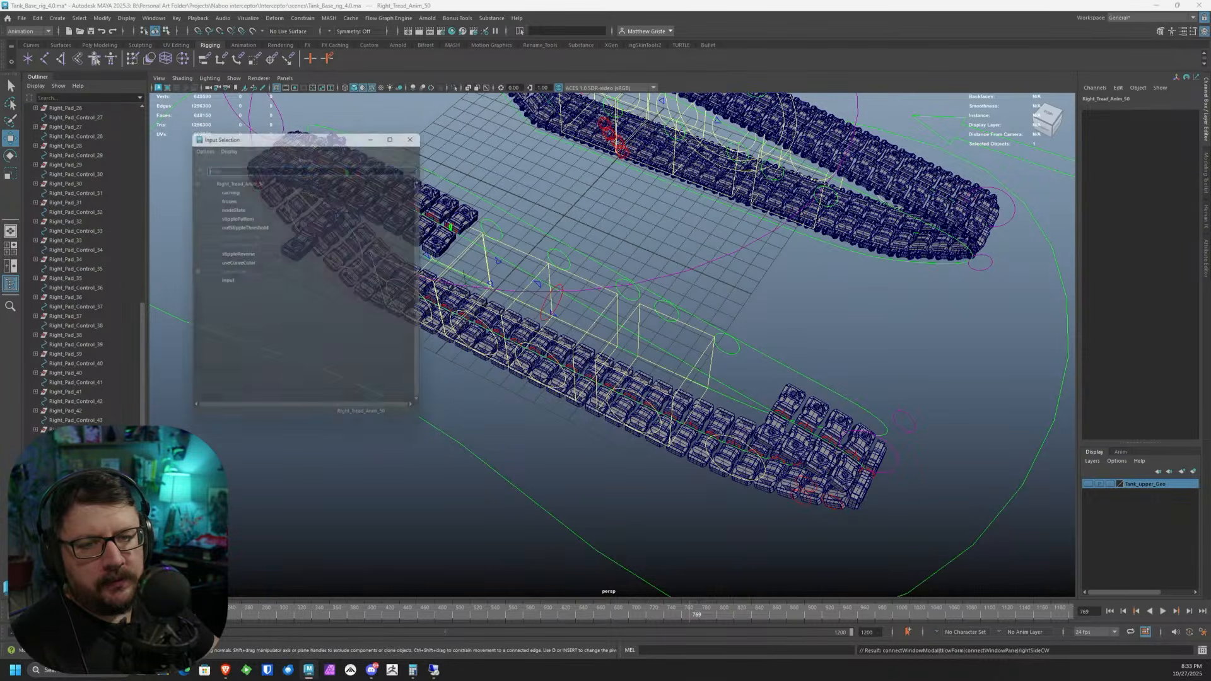
left_click(241, 282)
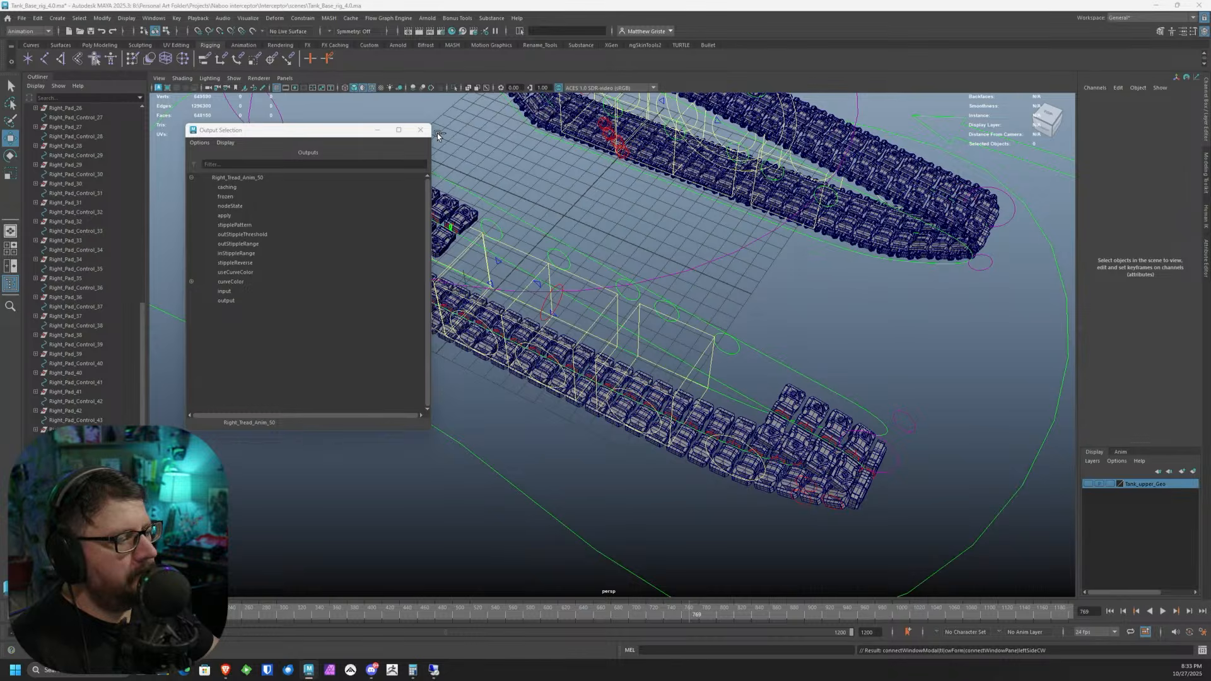
left_click(420, 129)
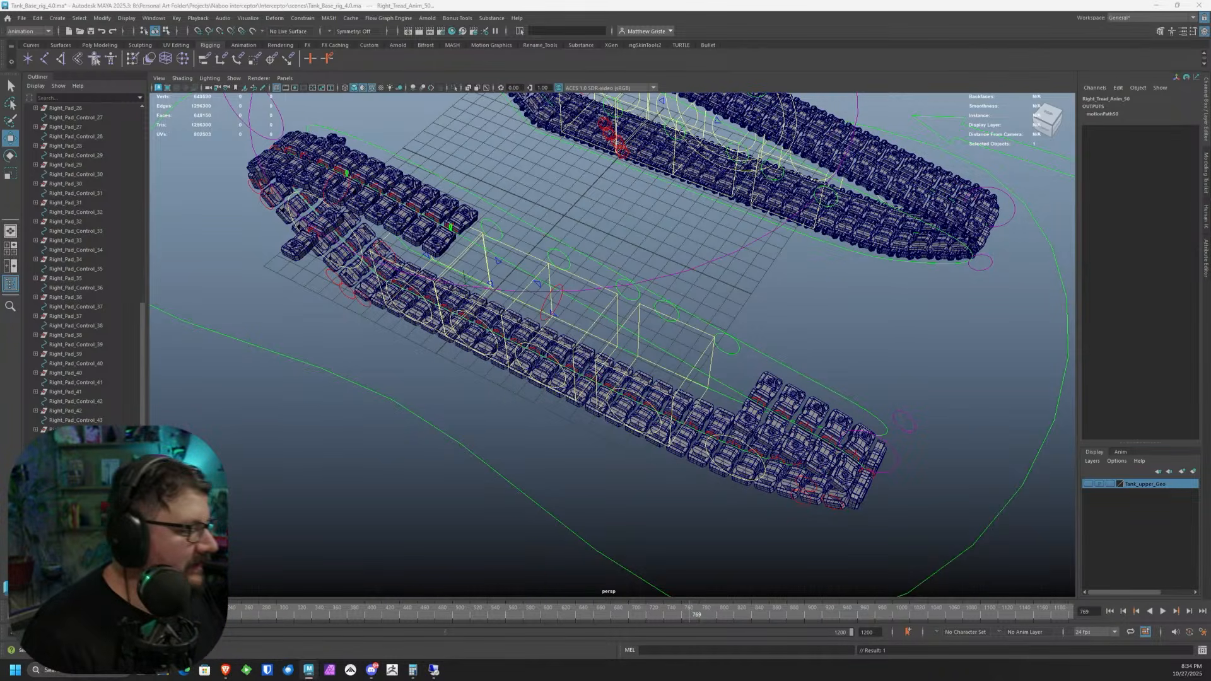
scroll(506, 381, "up", 1)
middle_click_drag(533, 345, 481, 305, "alt")
left_click_drag(482, 305, 569, 271, "alt")
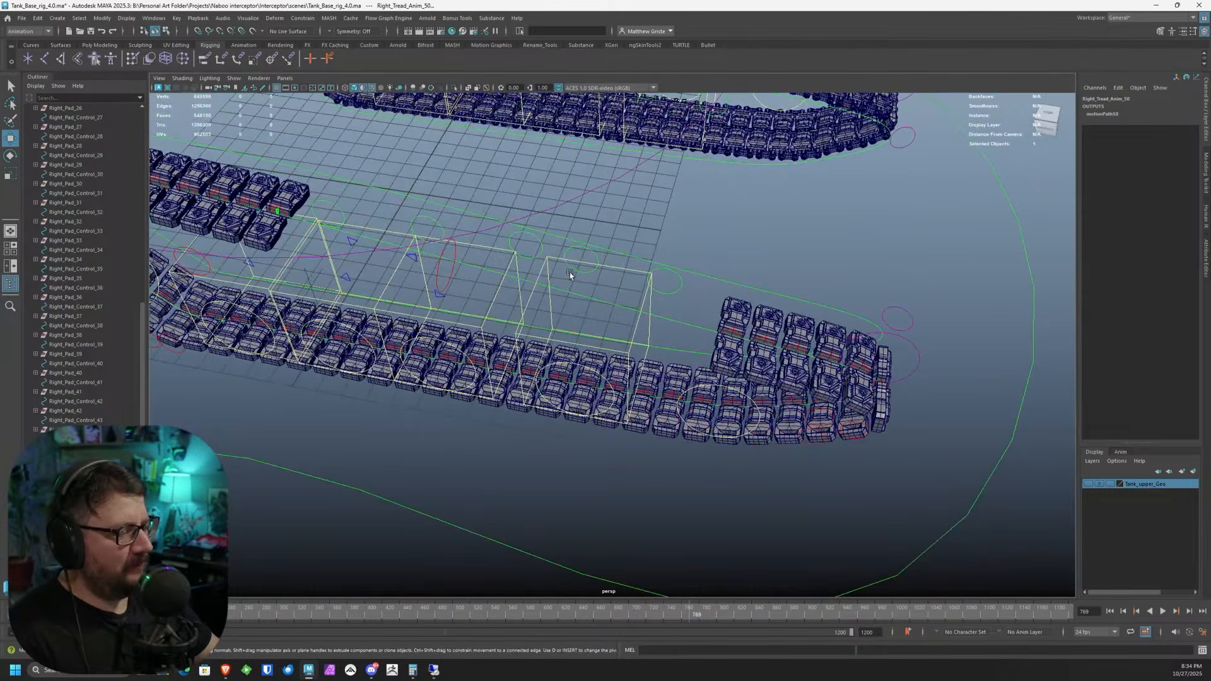
- Parent-constrain Right_Pad_51 to Right_Pad_Control_51
key("ctrl+z")
left_click_drag(579, 319, 561, 301, "alt")
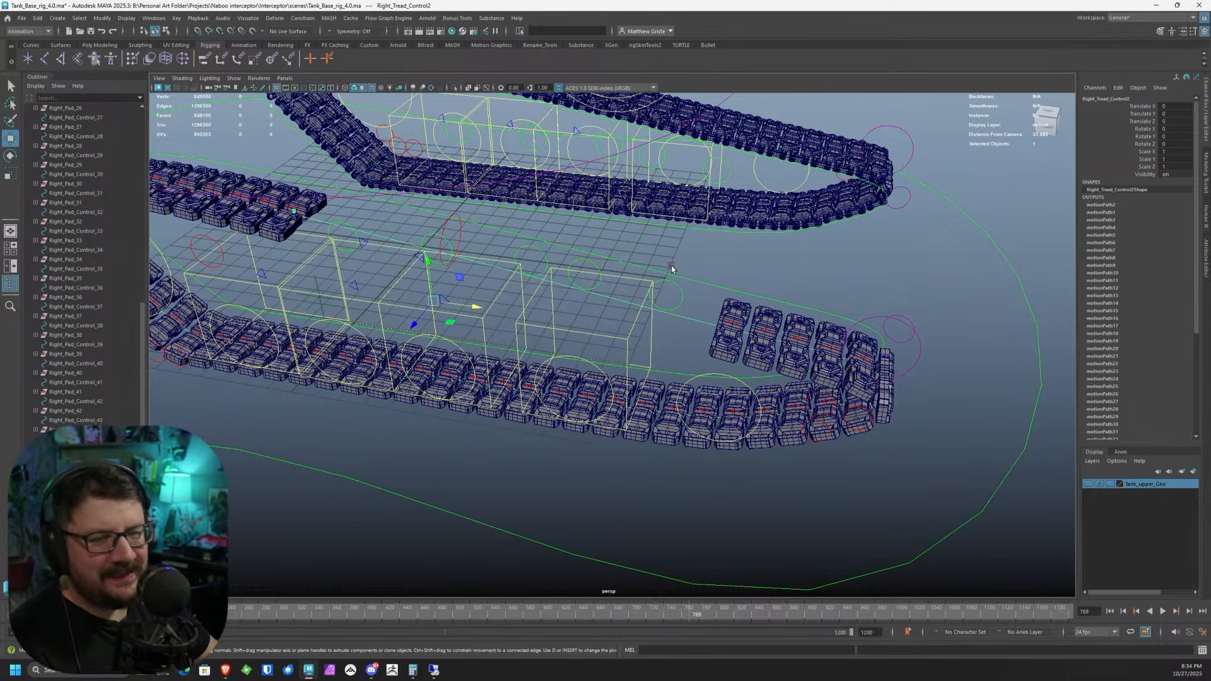
key("ctrl+z")
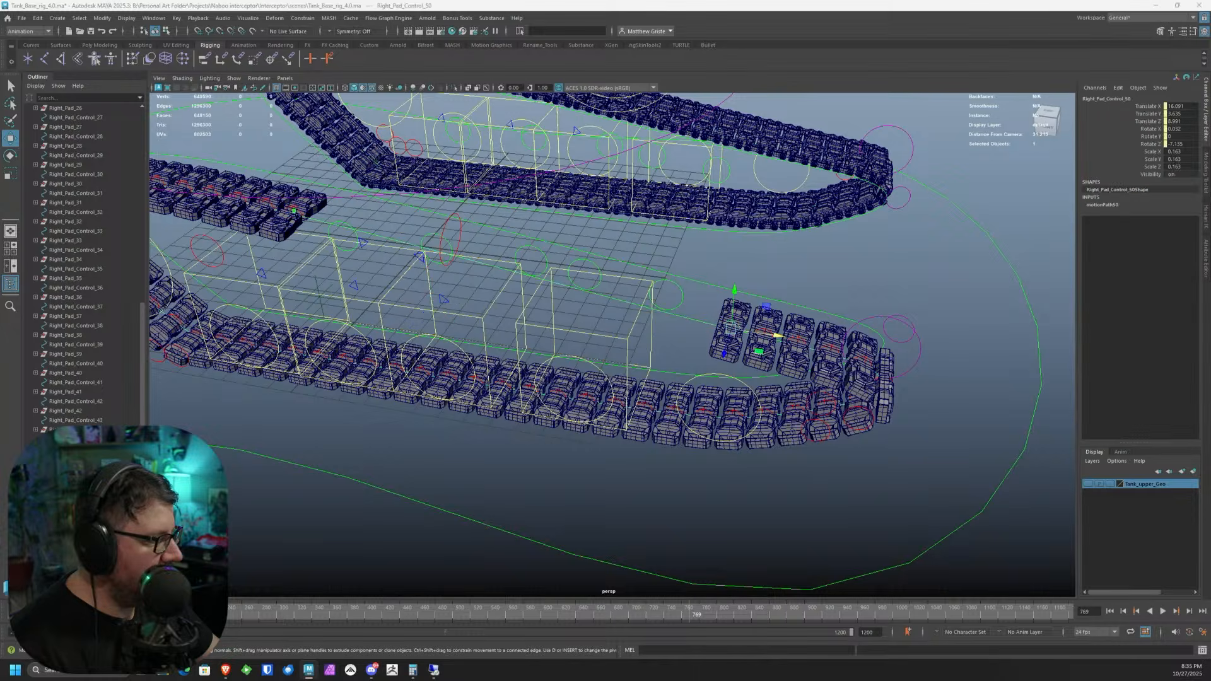
key("ctrl+z")
middle_click_drag(333, 322, 693, 377, "alt")
scroll(82, 504, "down", 1)
left_click(66, 552, "ctrl")
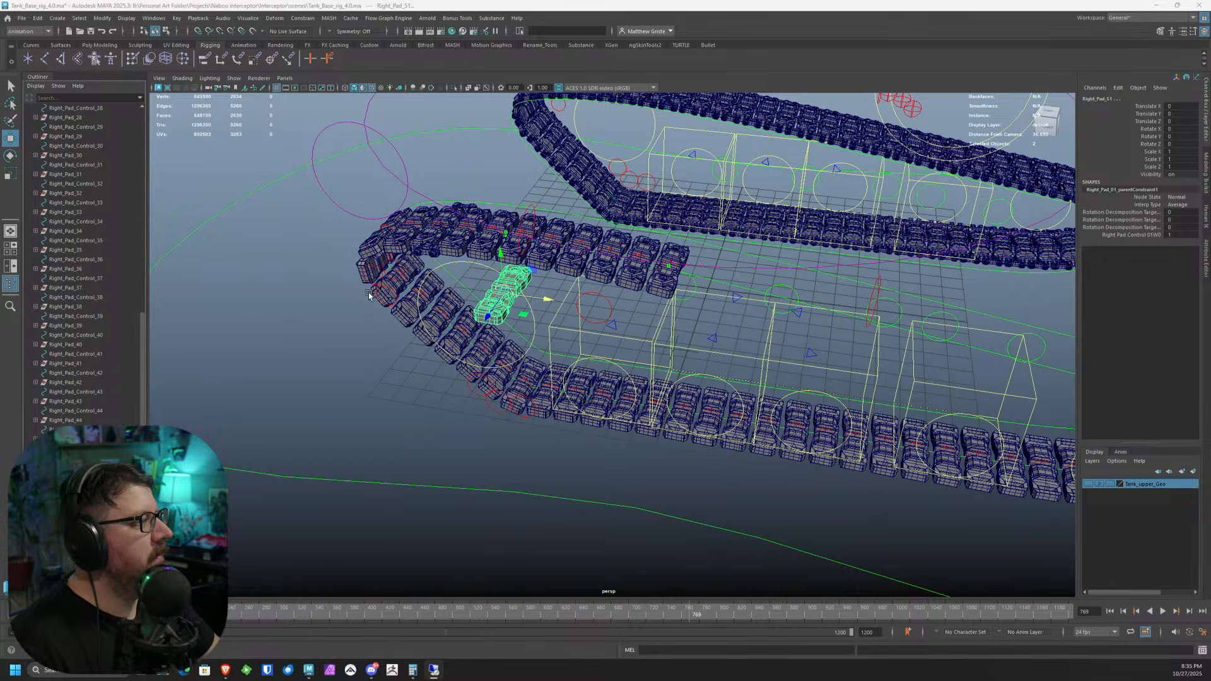
left_click_drag(479, 288, 438, 300, "alt")
middle_click_drag(601, 323, 414, 244, "alt")
left_click(204, 59)
key("ctrl+z")
key("ctrl+z")
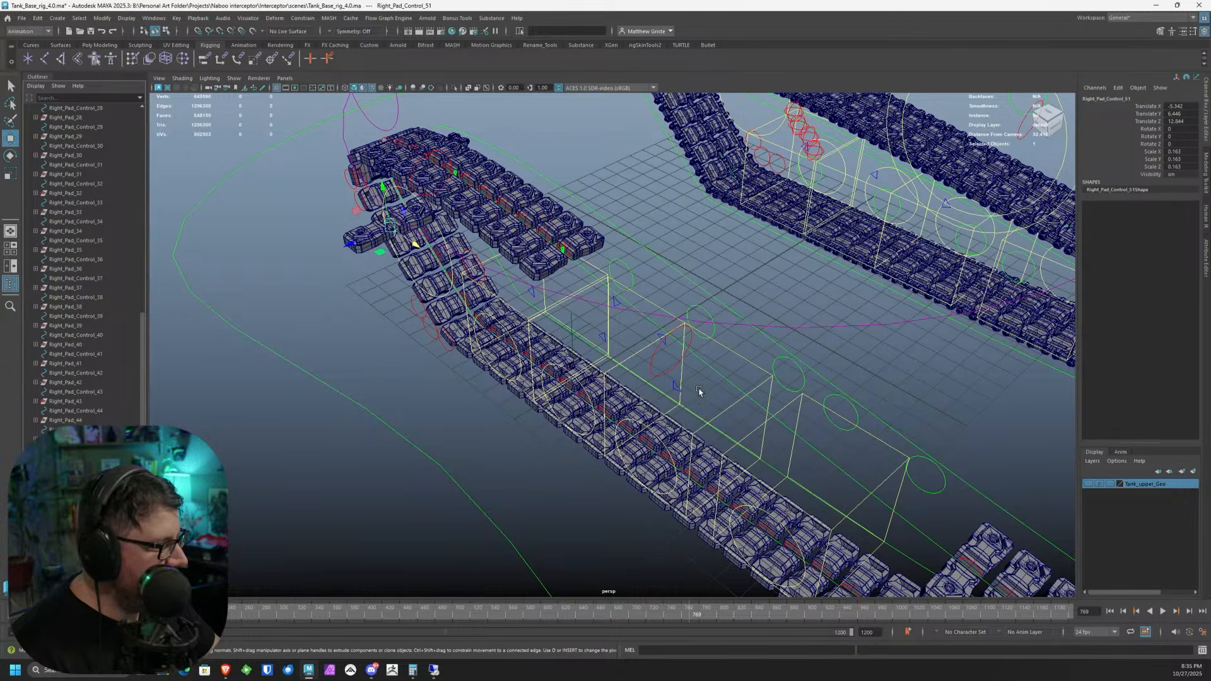
- Attach Right_Pad_Control_51 to the Right_Tread_Control2 curve as a motion path
left_click(721, 380, "shift")
middle_click_drag(721, 380, 666, 354, "alt")
left_click_drag(666, 354, 596, 321, "alt")
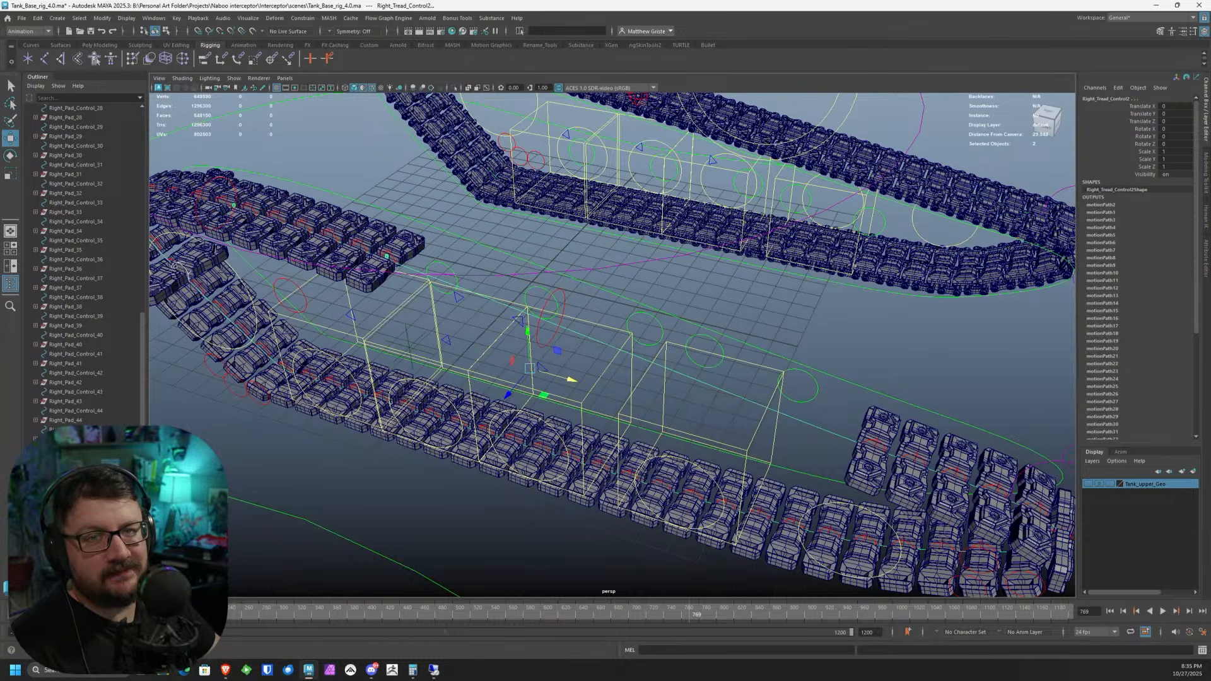
middle_click_drag(821, 405, 696, 349, "alt")
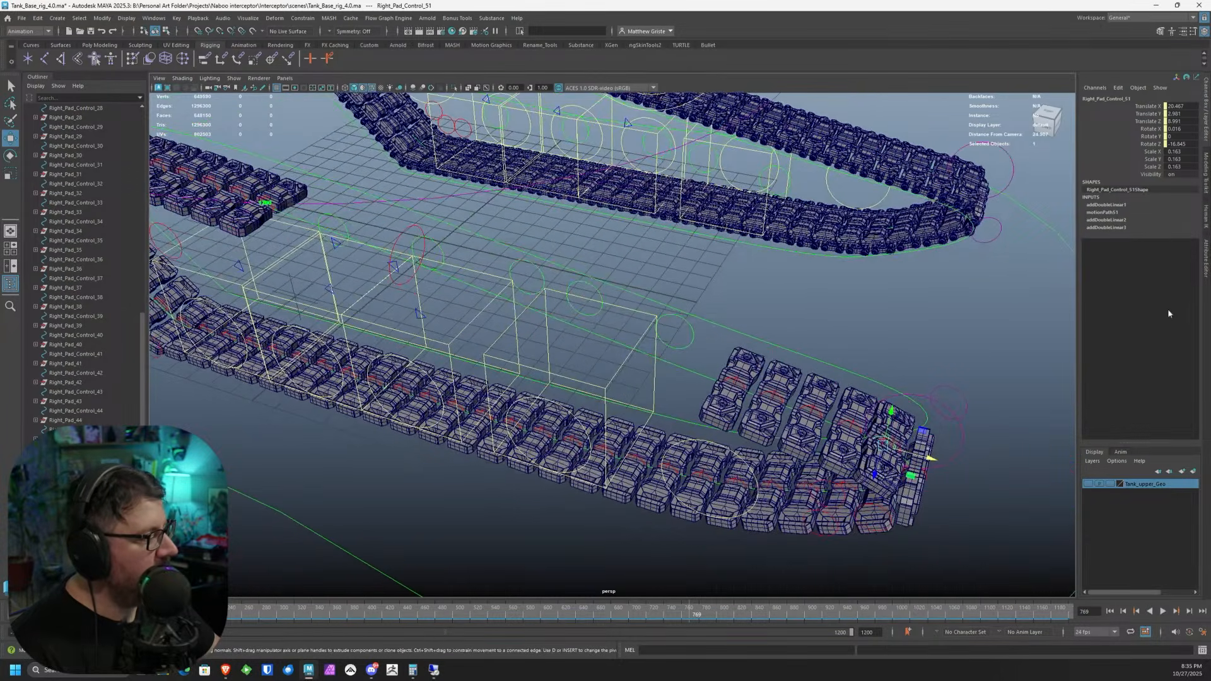
- Remove the animation from motionPath51's U Value and set the value to 0
left_click(1114, 213)
left_click(1156, 221)
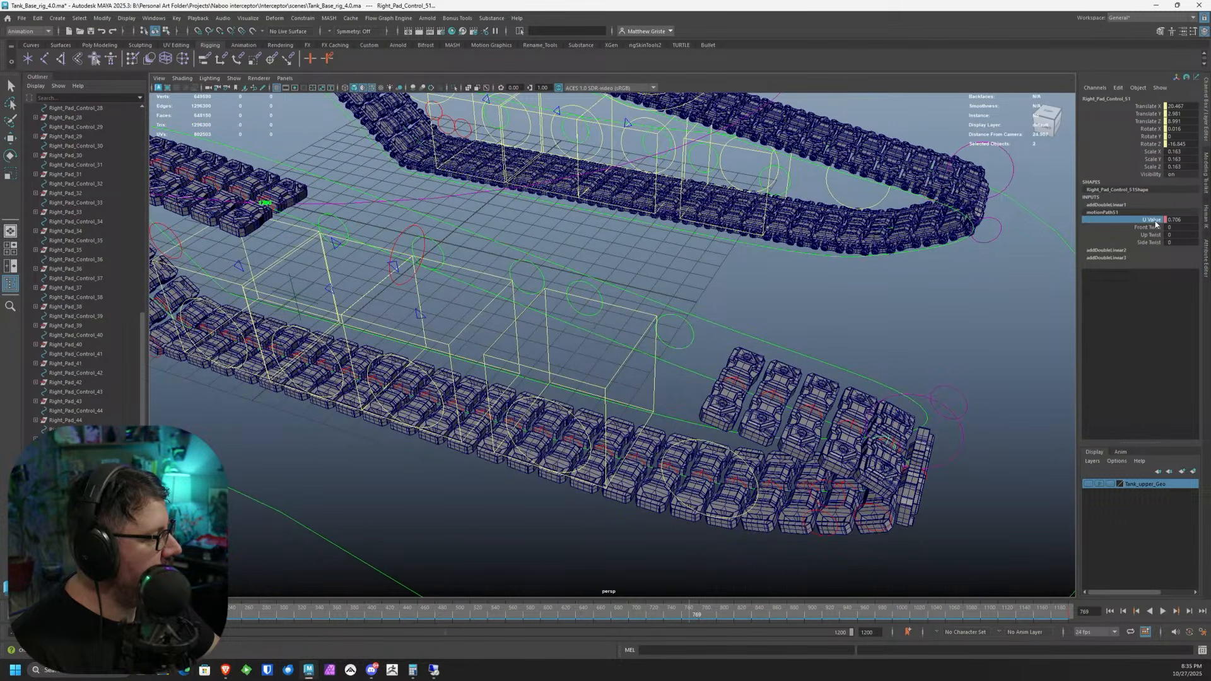
right_click(1156, 221)
left_click(1148, 363)
left_click(1187, 221)
type("0")
key("Return")
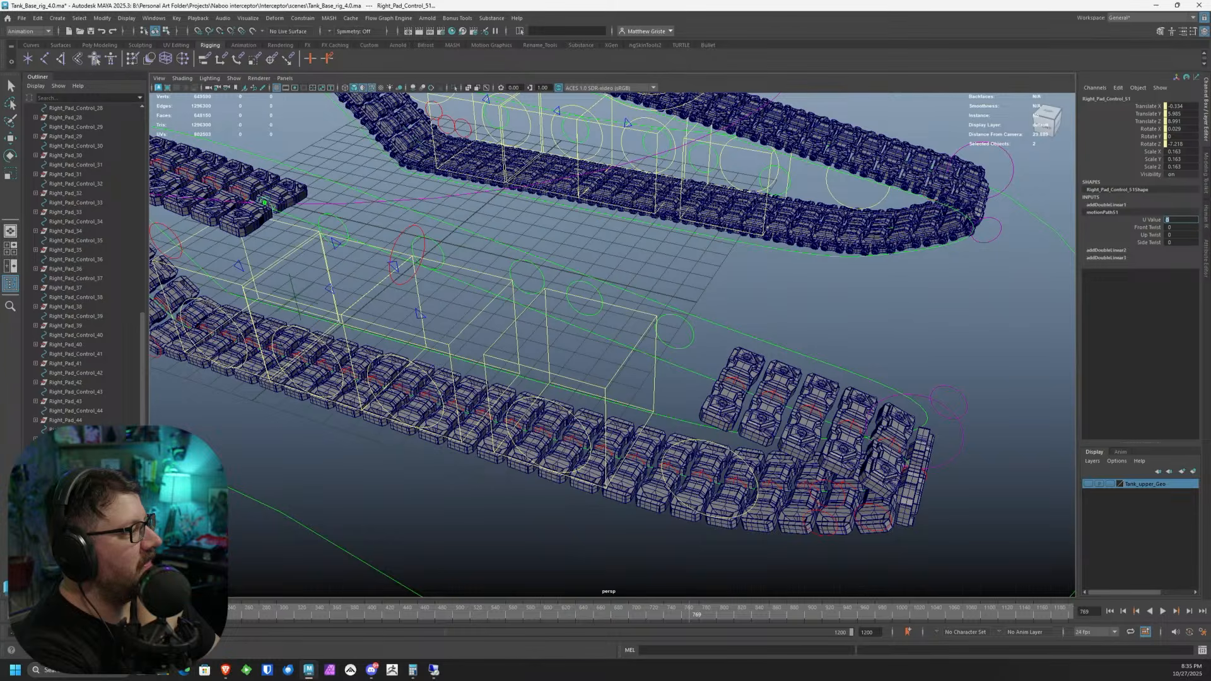
key("Return")
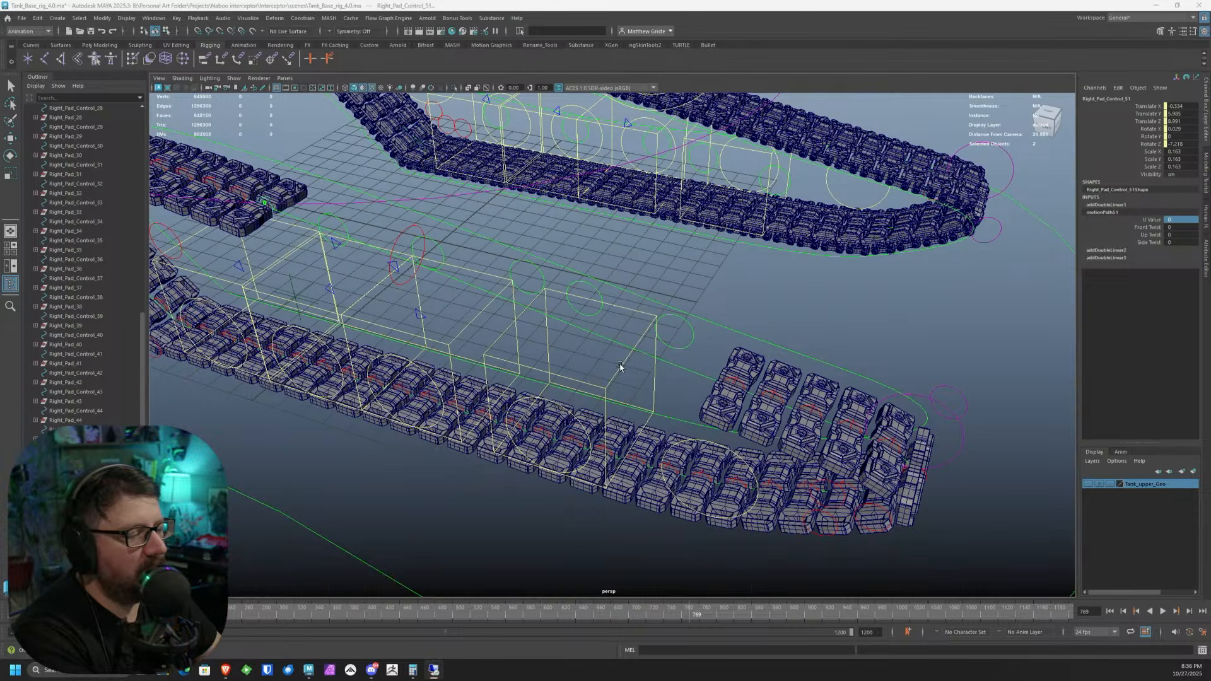
- Replace the addDoubleLinear nodes feeding Right_Pad_Control_51 with a direct connection from motionPath51's allCoordinates to the control's translate
left_click_drag(556, 331, 485, 267, "alt")
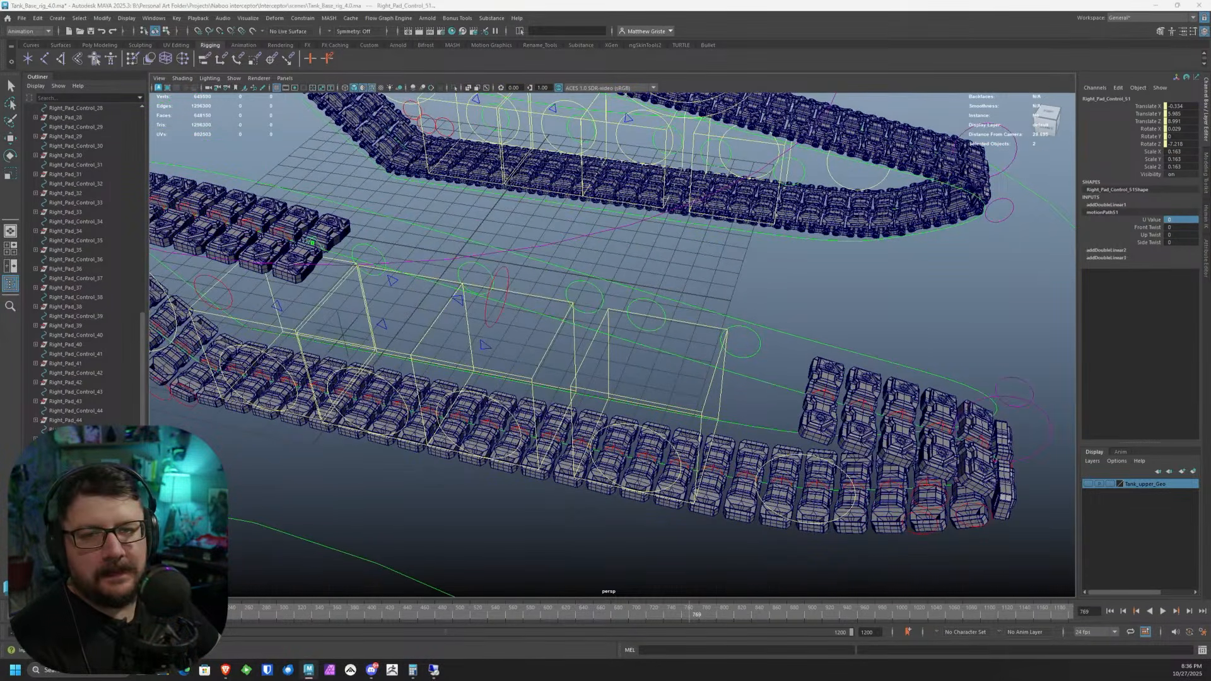
key("Delete")
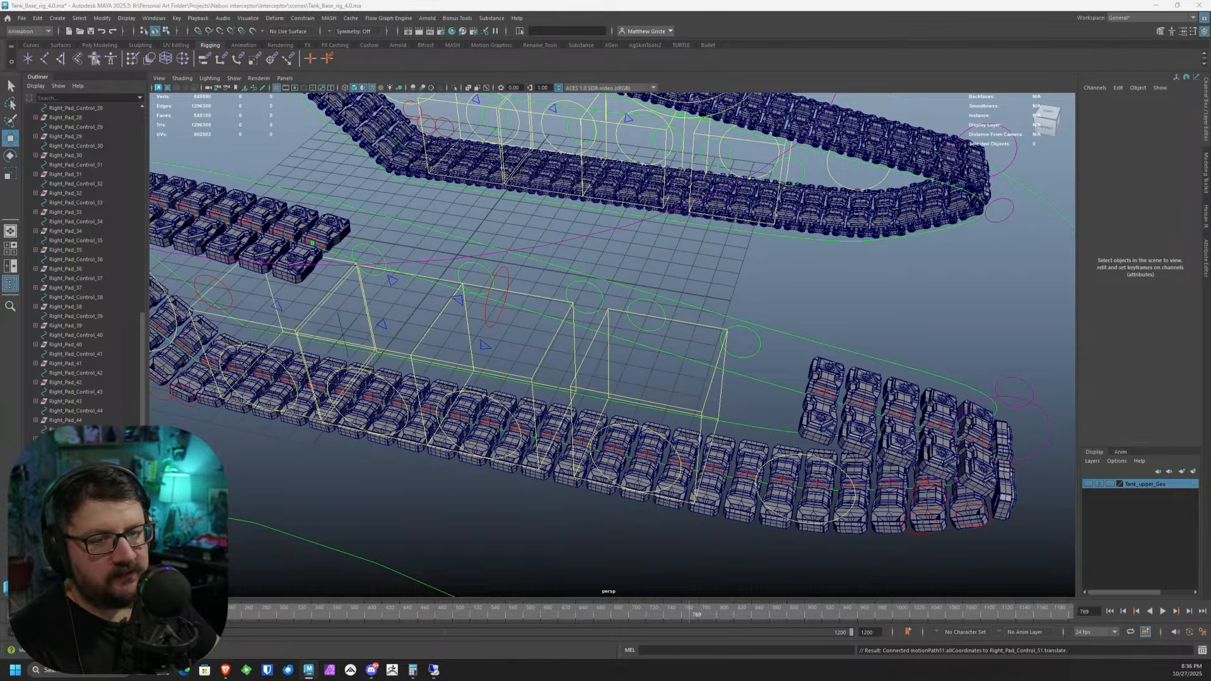
left_click_drag(543, 285, 674, 334, "alt")
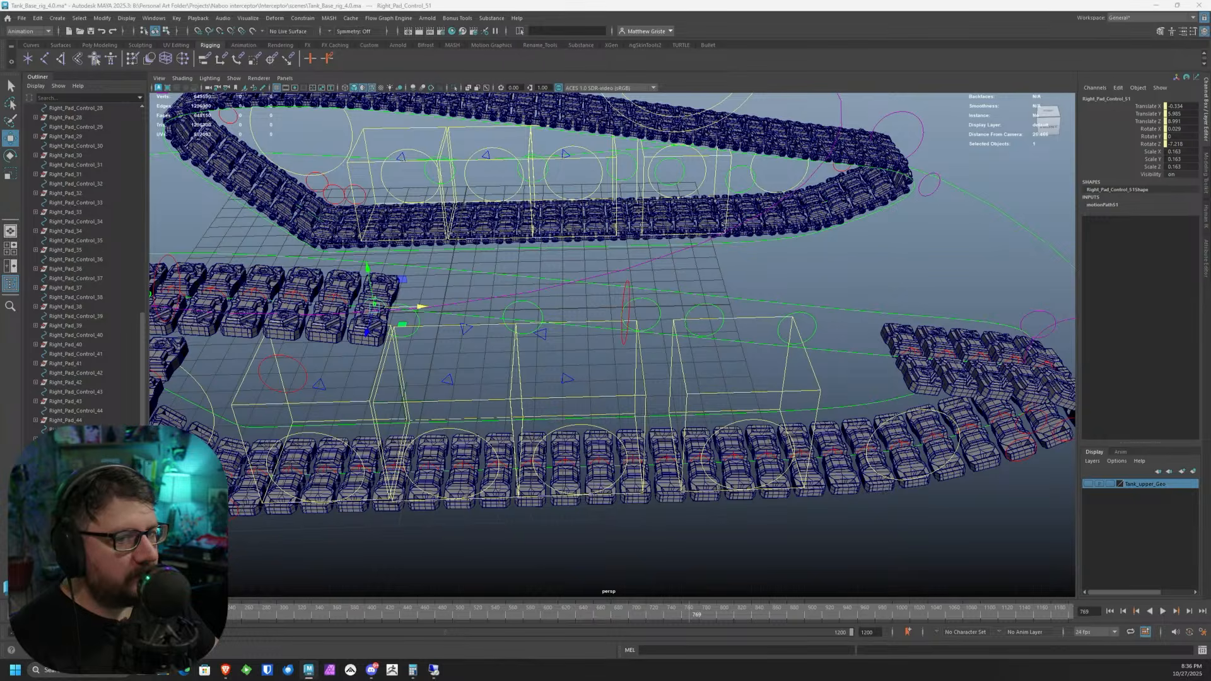
- Duplicate the preceding pad's tread animation curve node as Right_Tread_Anim_51
left_click_drag(654, 337, 571, 300, "alt")
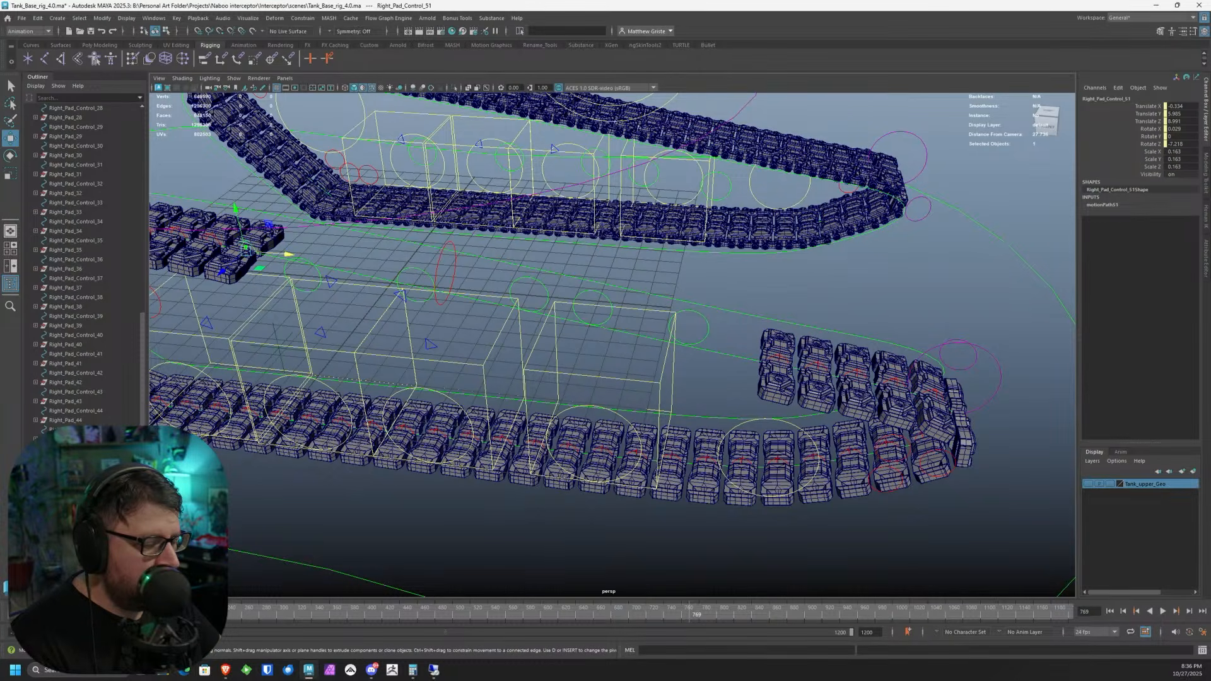
left_click(780, 366, "shift")
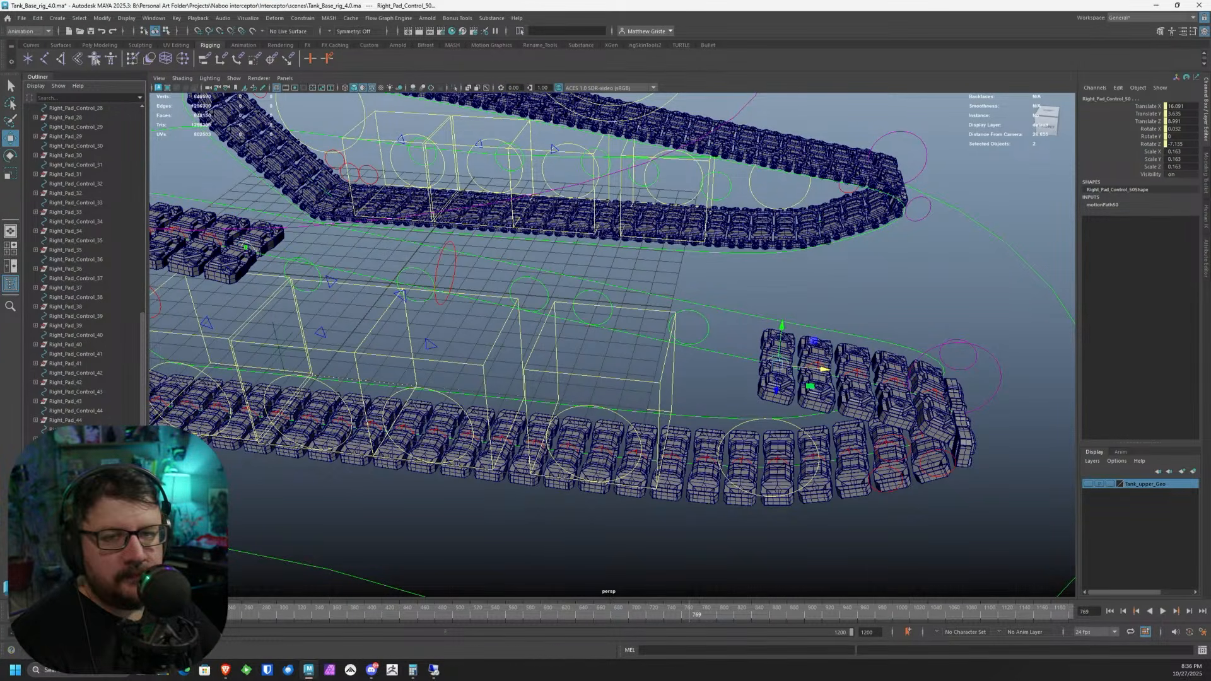
key("ctrl+z")
key("ctrl+z")
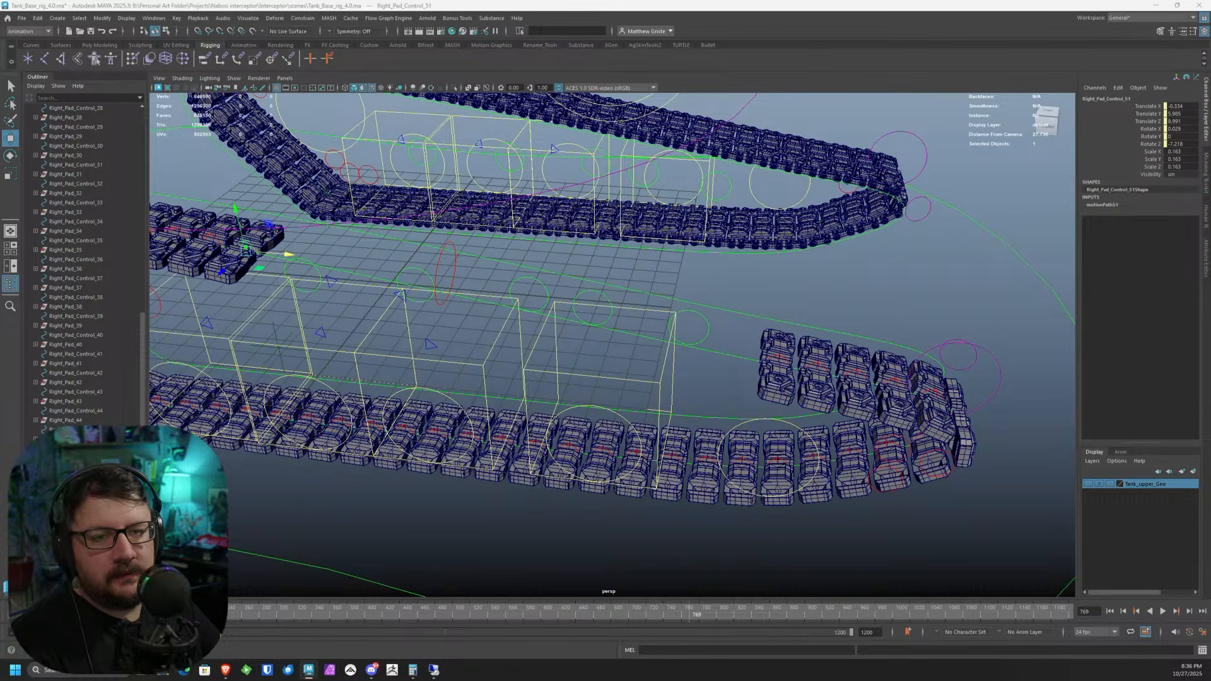
key("ctrl+d")
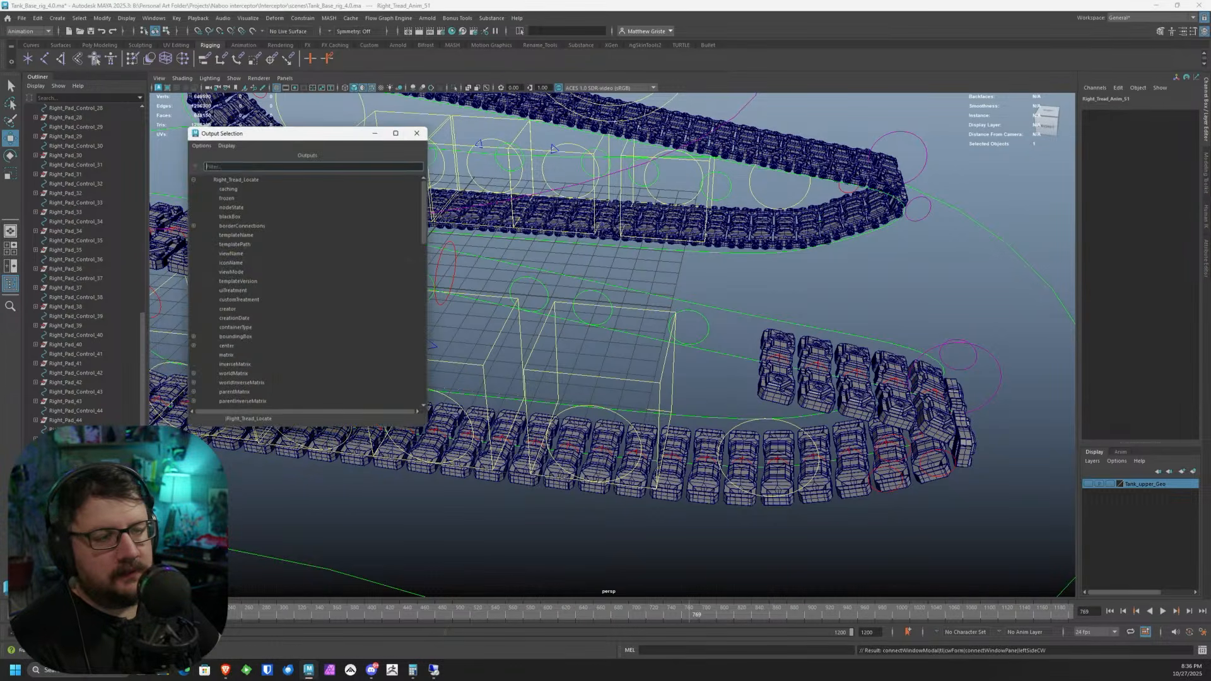
- Connect Tread Cycle through Right_Tread_Anim_51 to motionPath51's U Value and adjust the curve so Right_Pad_51 sits directly beside the preceding pad
scroll(327, 262, "down", 15)
left_click(239, 404)
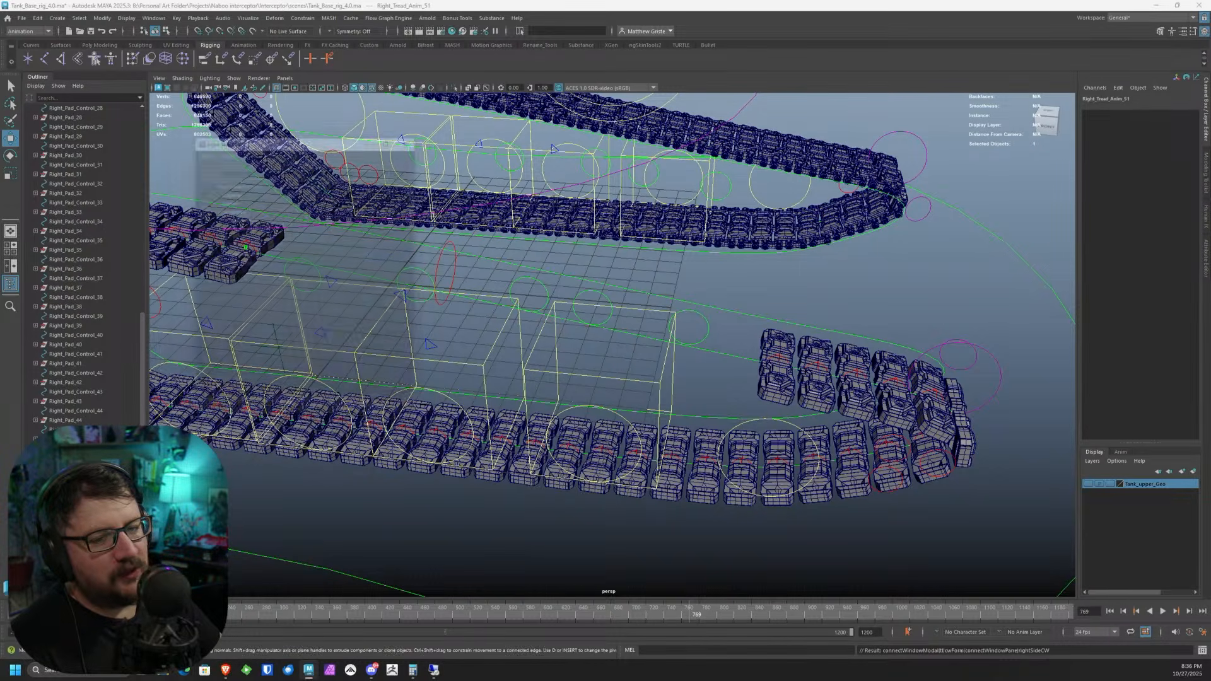
left_click(226, 277)
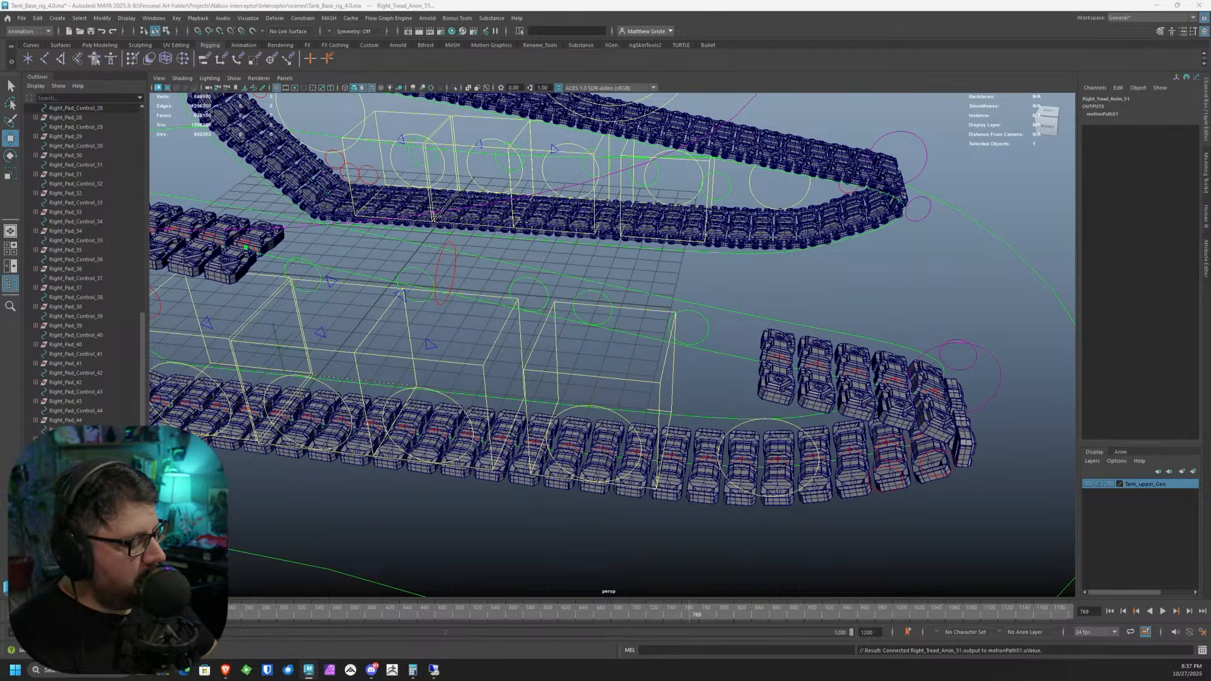
key("Return")
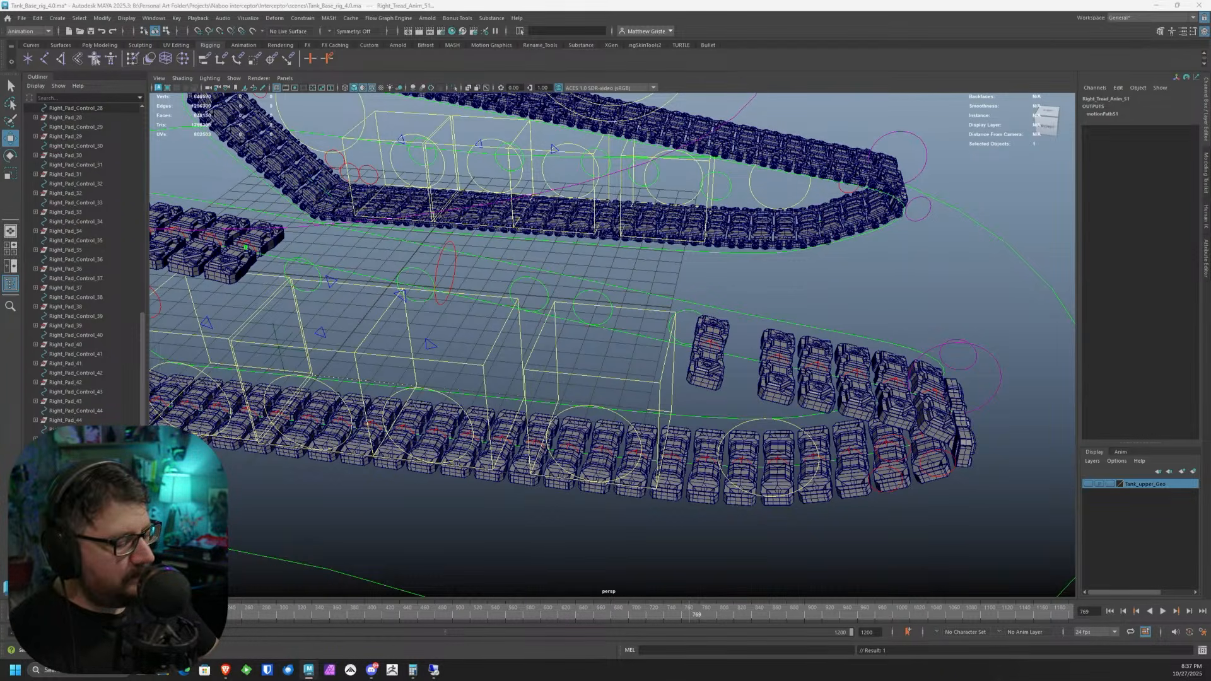
key("Return")
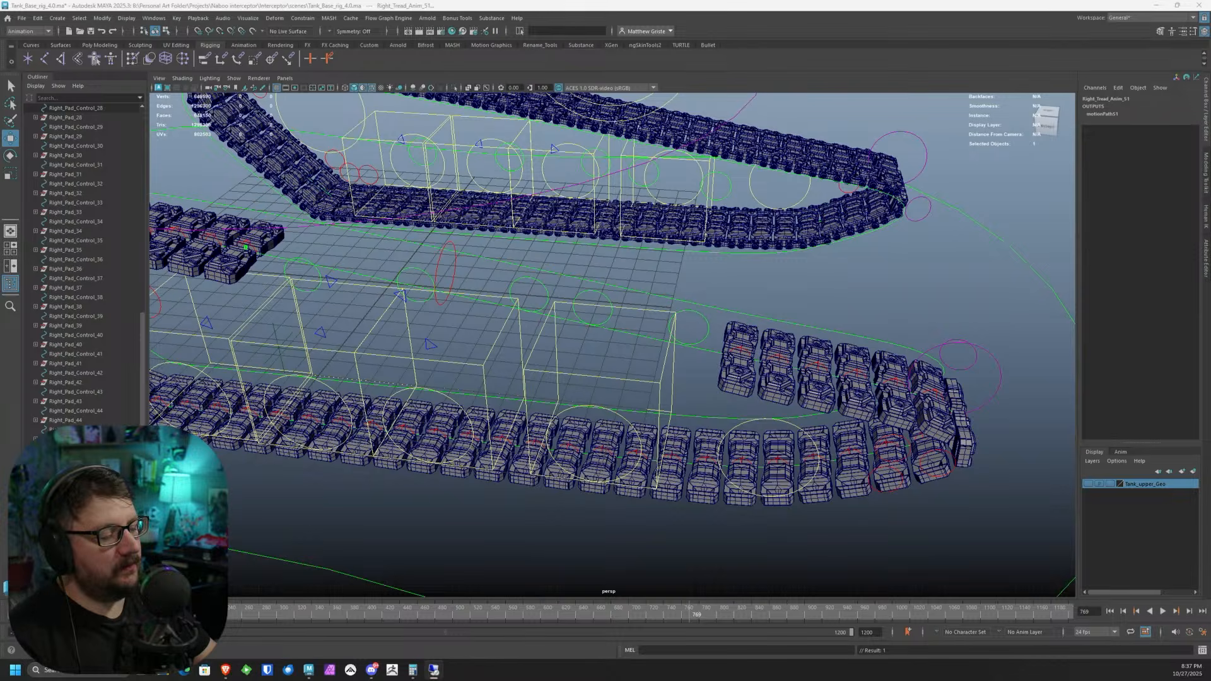
- Parent-constrain Right_Pad_52 to Right_Pad_Control_52
scroll(734, 372, "up", 2)
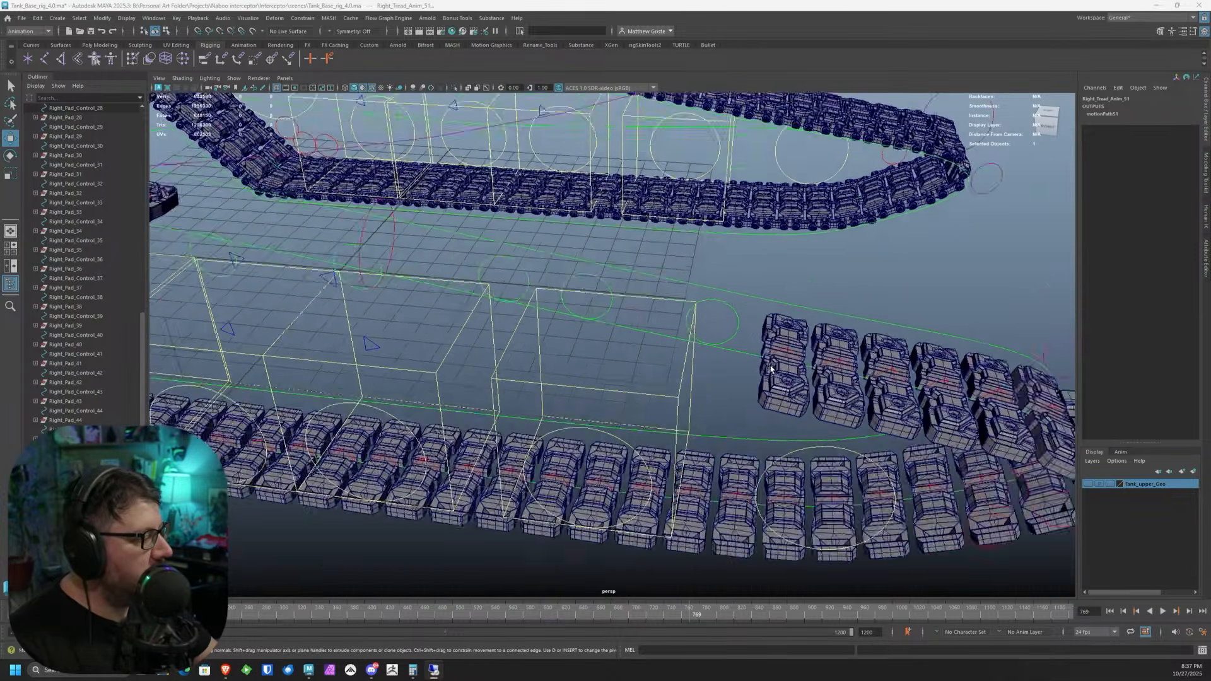
left_click_drag(734, 372, 396, 309, "alt")
scroll(410, 325, "up", 1)
scroll(760, 480, "up", 1)
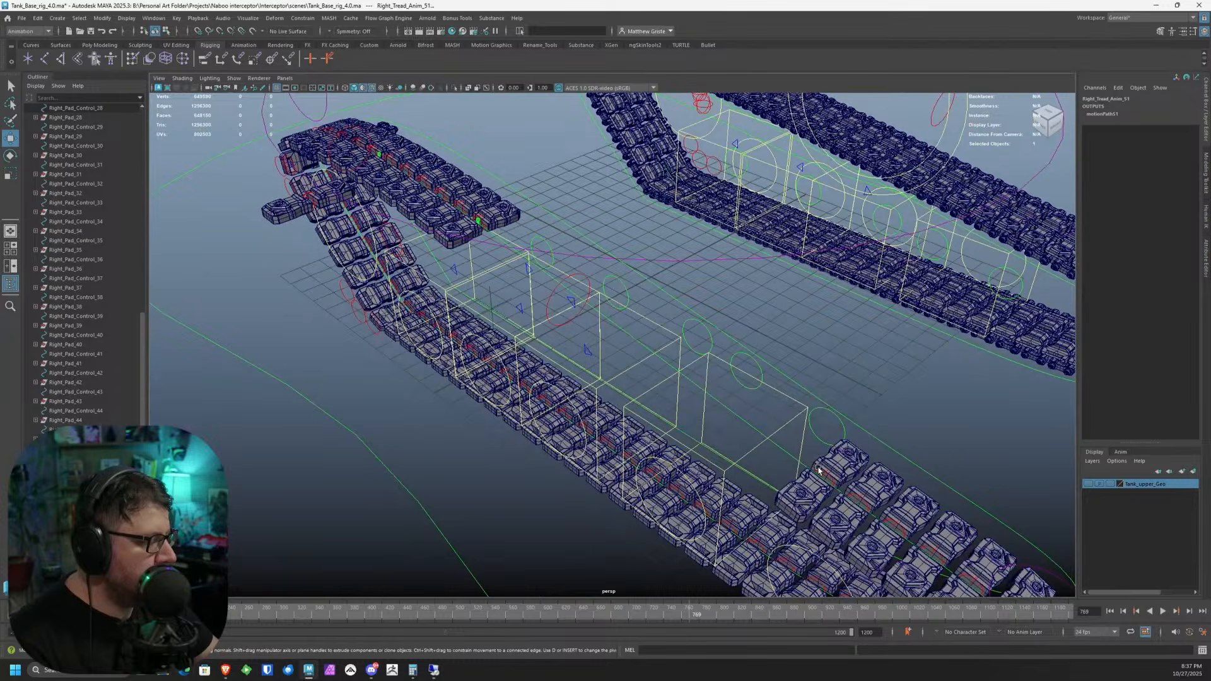
left_click(822, 475)
left_click(76, 562)
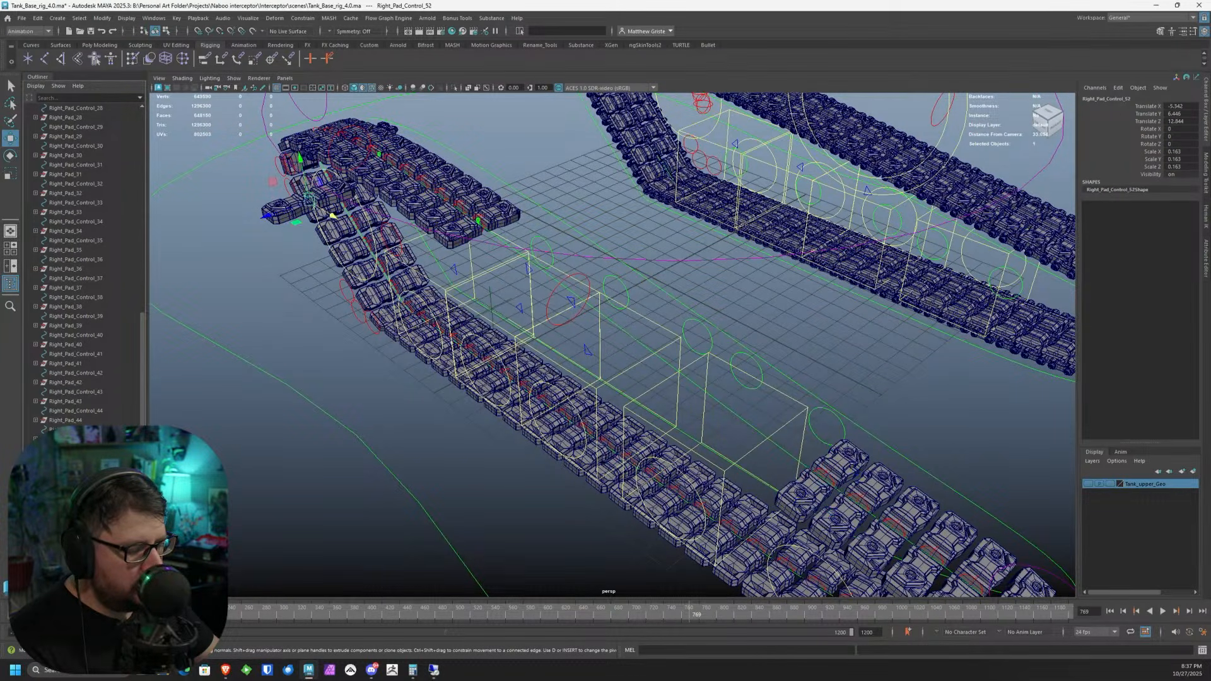
left_click(66, 571, "ctrl")
left_click(204, 59)
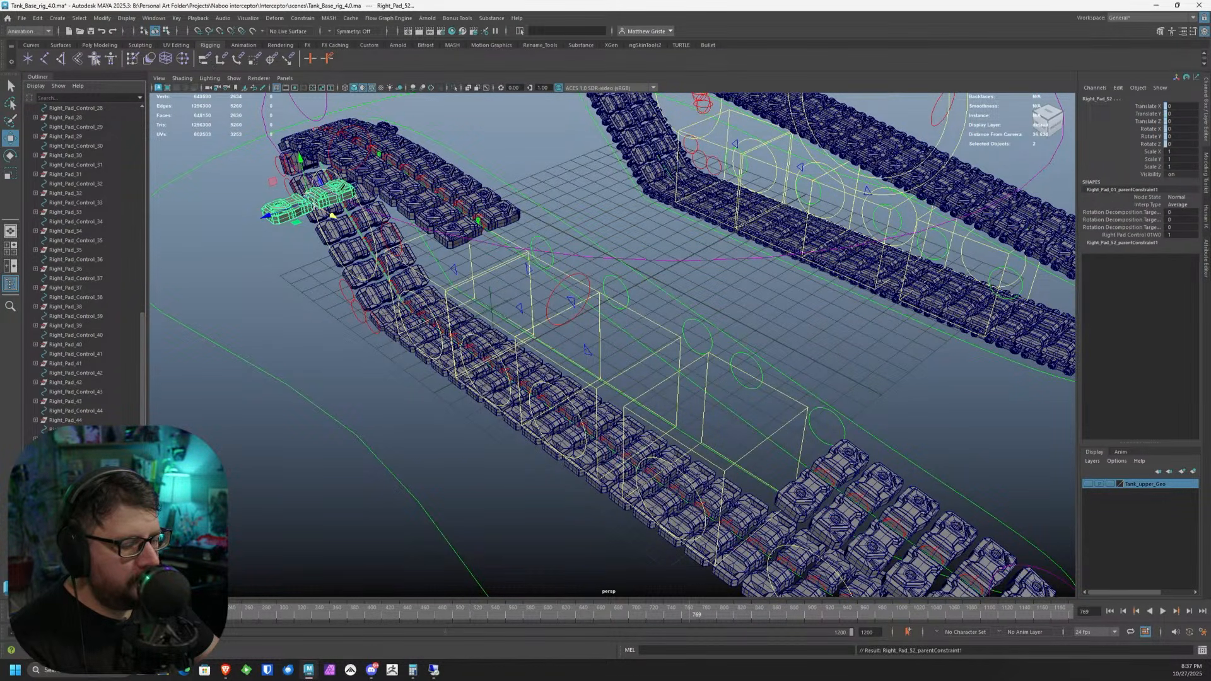
- Attach Right_Pad_Control_52 to the Right_Tread_Control2 curve as a motion path
left_click(76, 562)
left_click_drag(517, 372, 601, 380, "alt")
left_click_drag(645, 320, 649, 334, "alt")
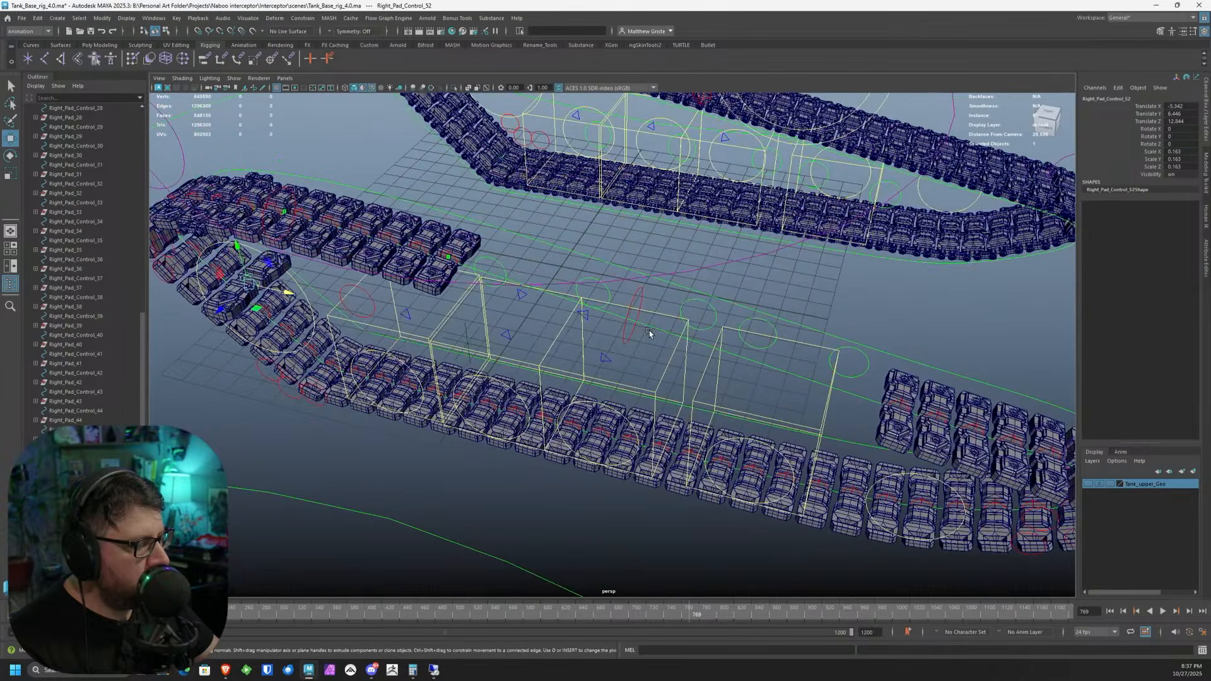
left_click(660, 333, "shift")
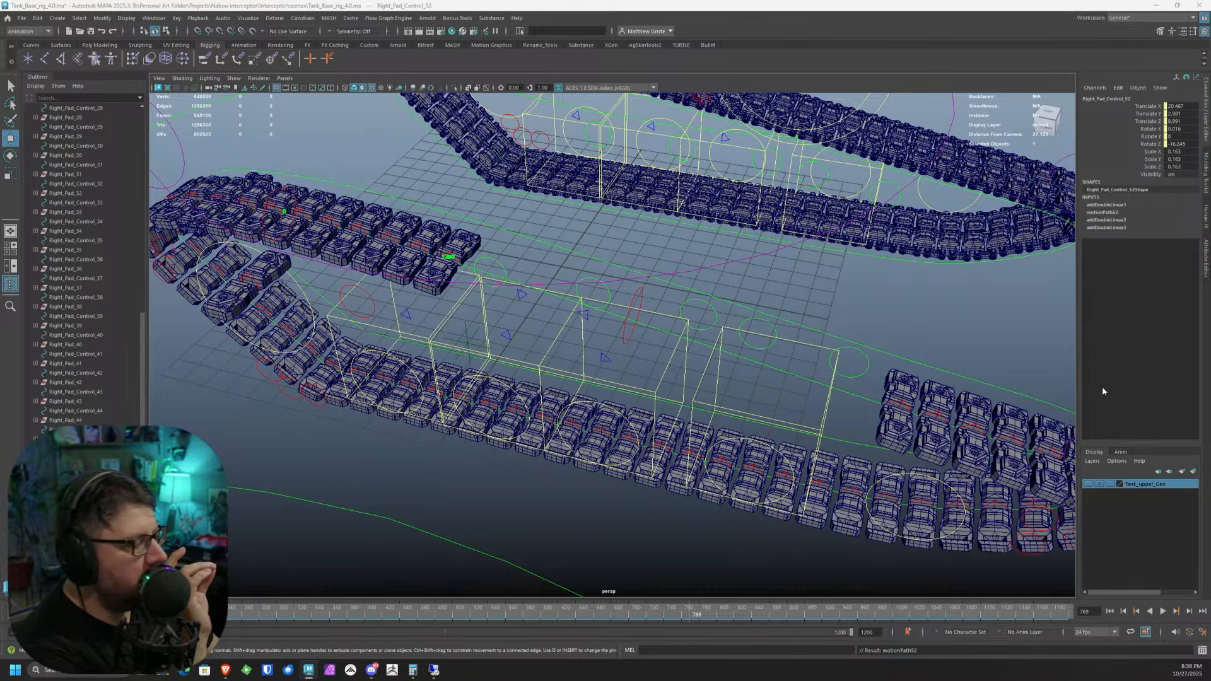
- Remove the animation from motionPath52's U Value and set the value to 0
left_click(1108, 213)
left_click(1159, 221)
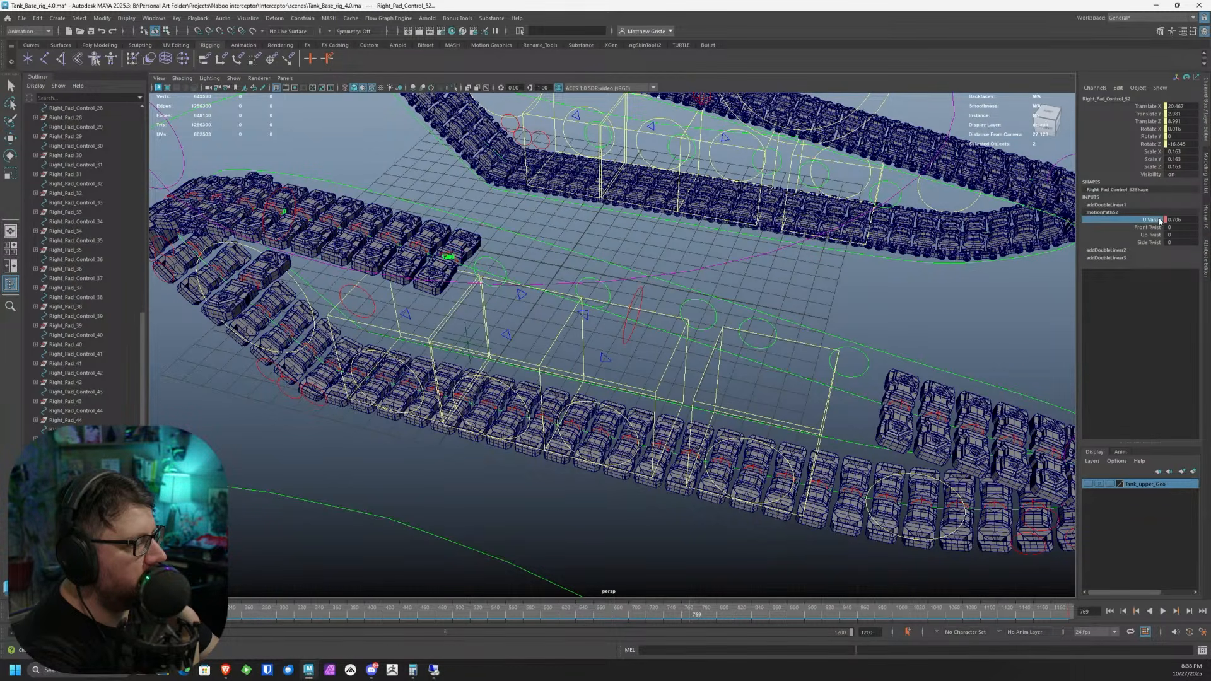
right_click(1159, 221)
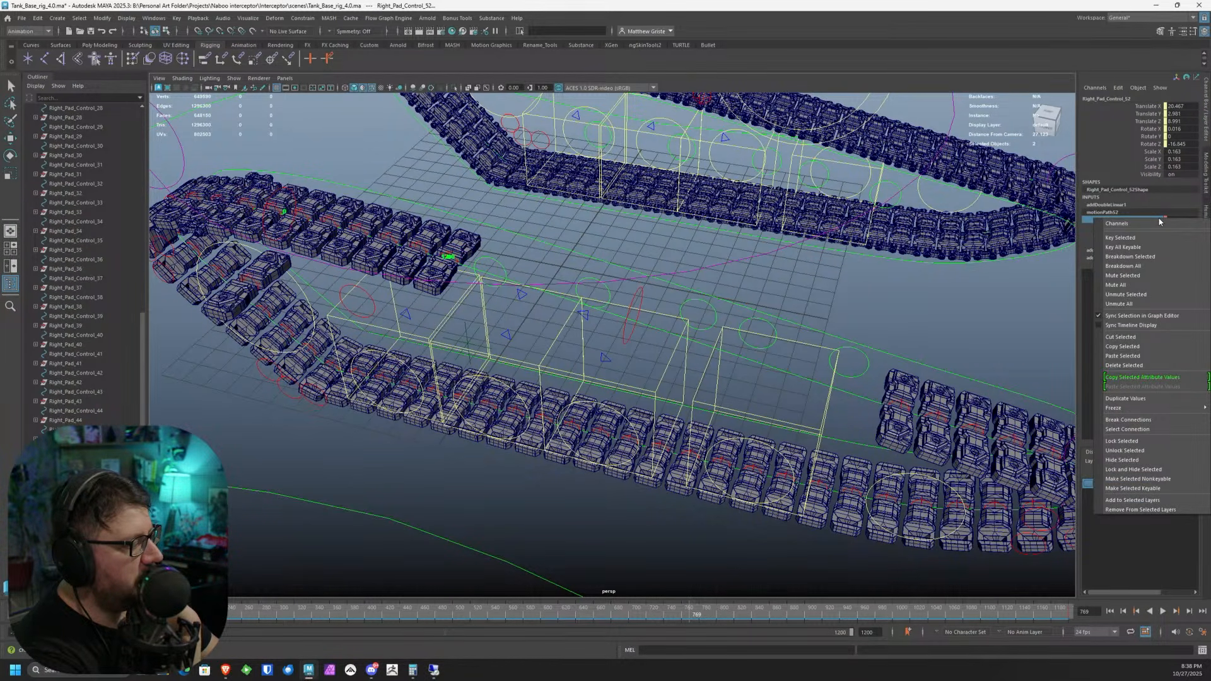
left_click(1146, 365)
double_click(1181, 222)
type("0")
key("Return")
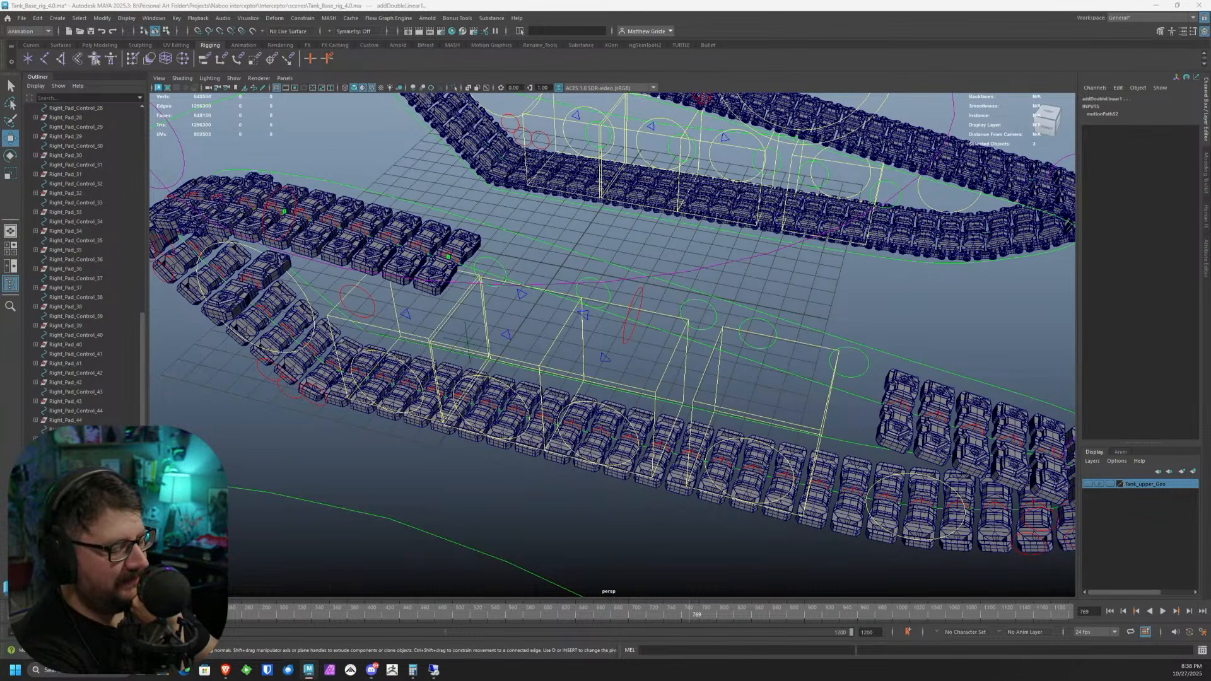
- Replace the addDoubleLinear nodes feeding Right_Pad_Control_52 with a direct connection from motionPath52's allCoordinates to the control's translate
key("Delete")
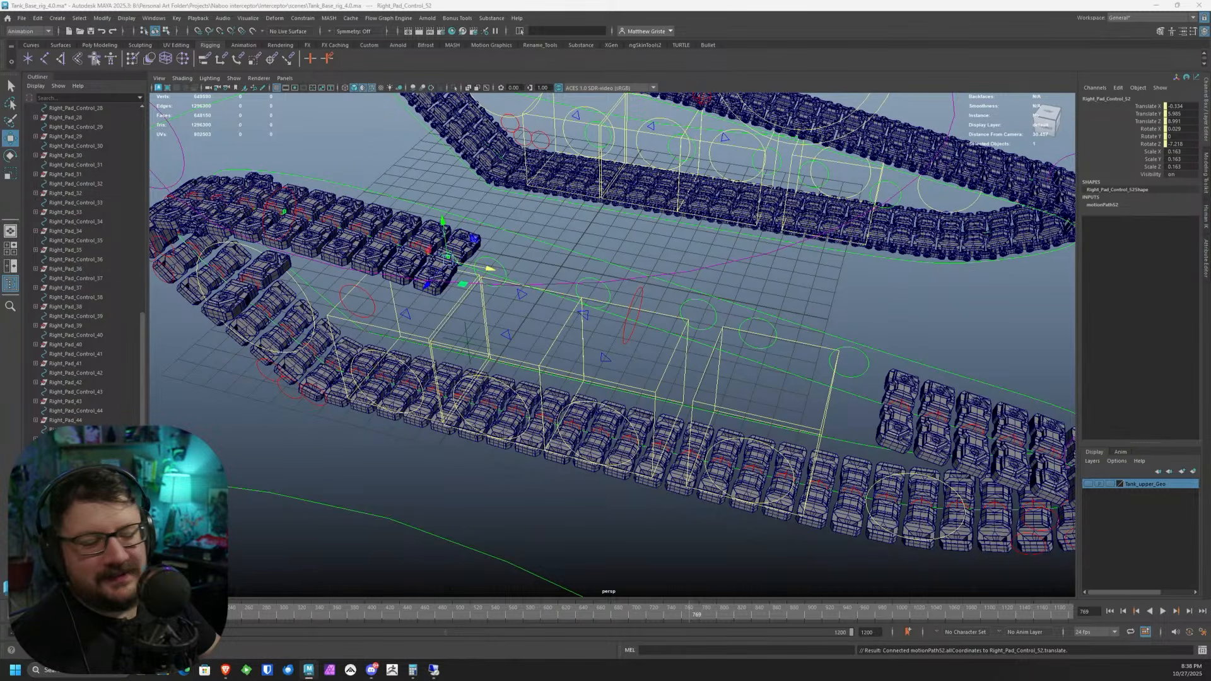
- Duplicate Right_Tread_Anim_51 as Right_Tread_Anim_52 and use it to drive motionPath52's U Value from Right_Tread_Locate's Tread Cycle
left_click(902, 407, "shift")
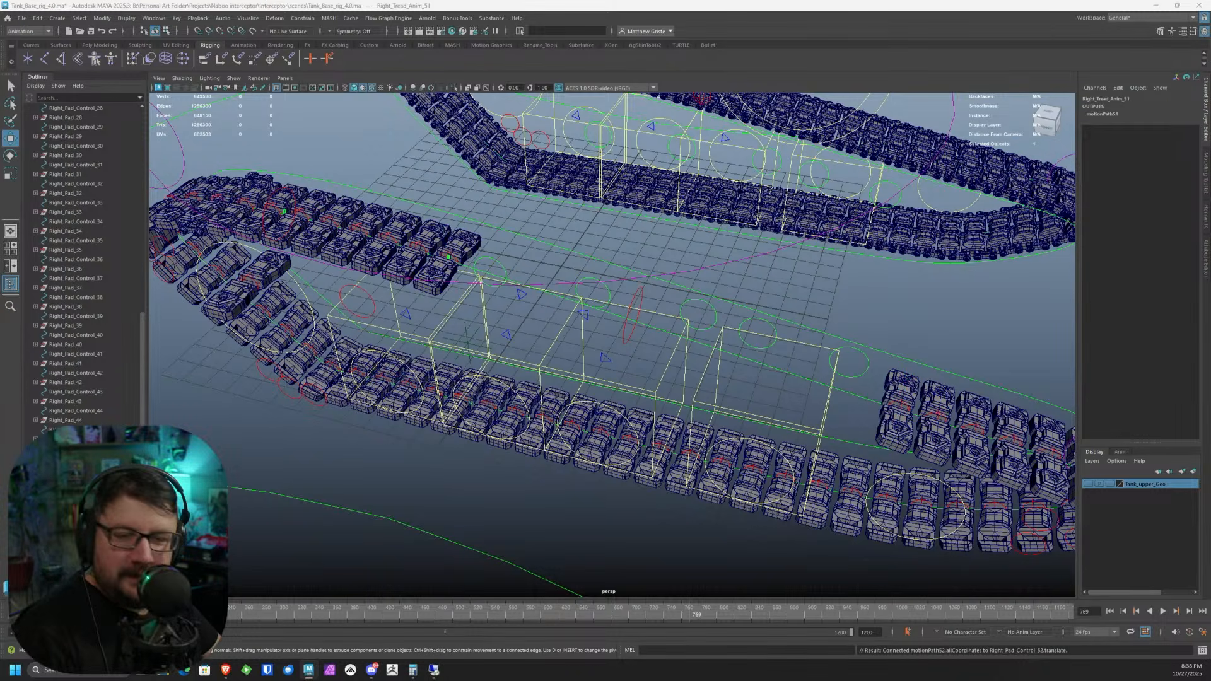
key("ctrl+d")
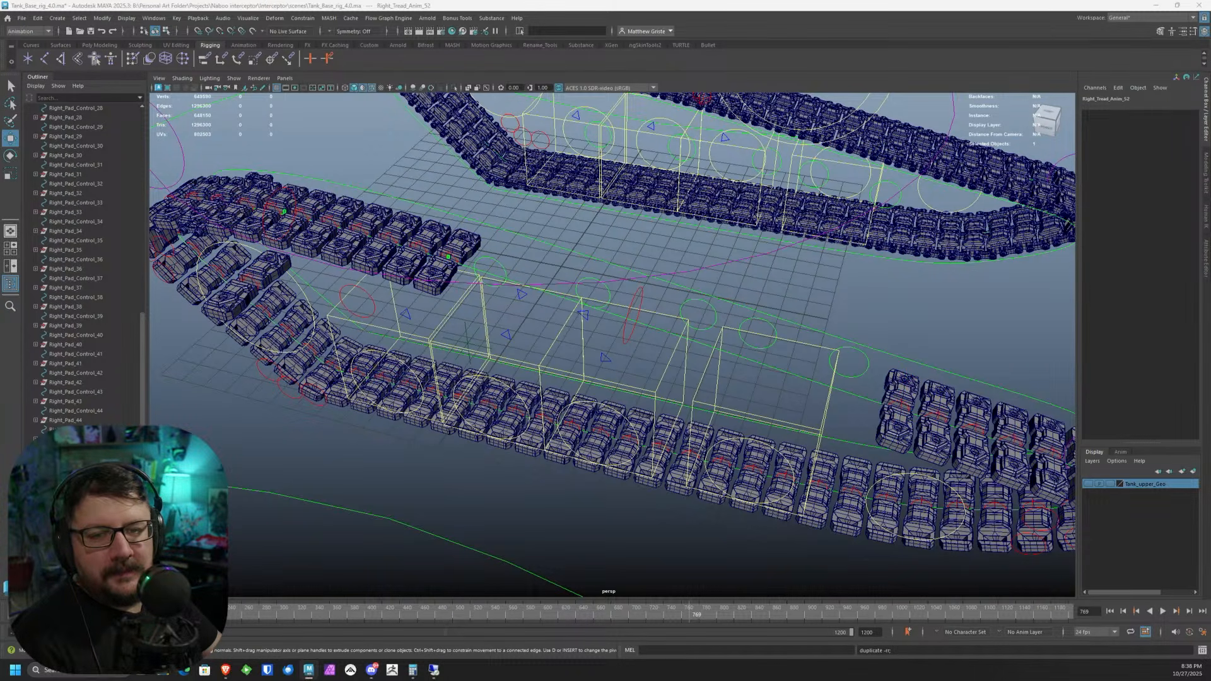
scroll(295, 346, "down", 20)
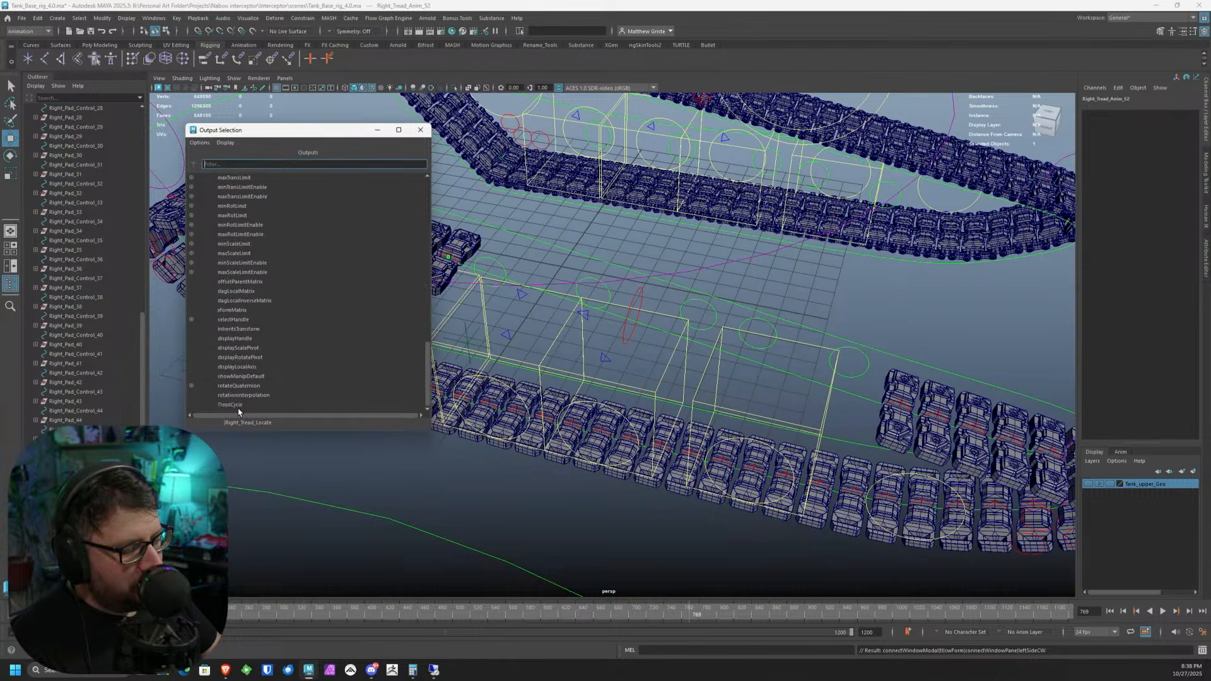
left_click(236, 403)
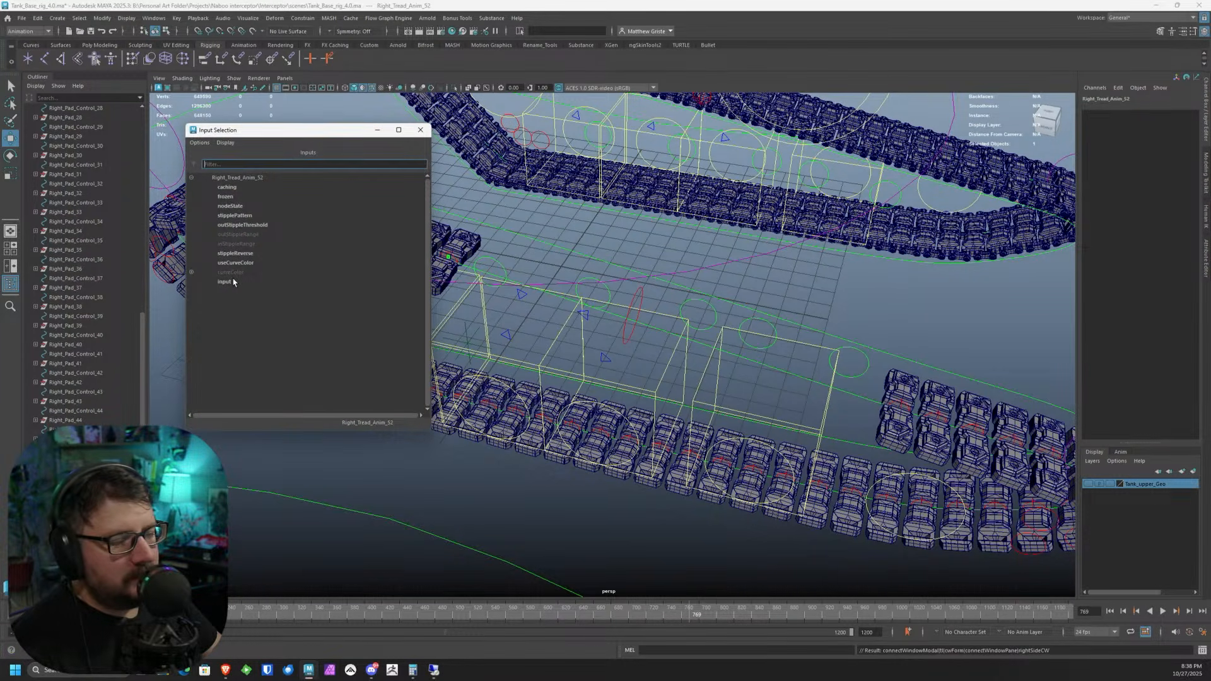
left_click(232, 281)
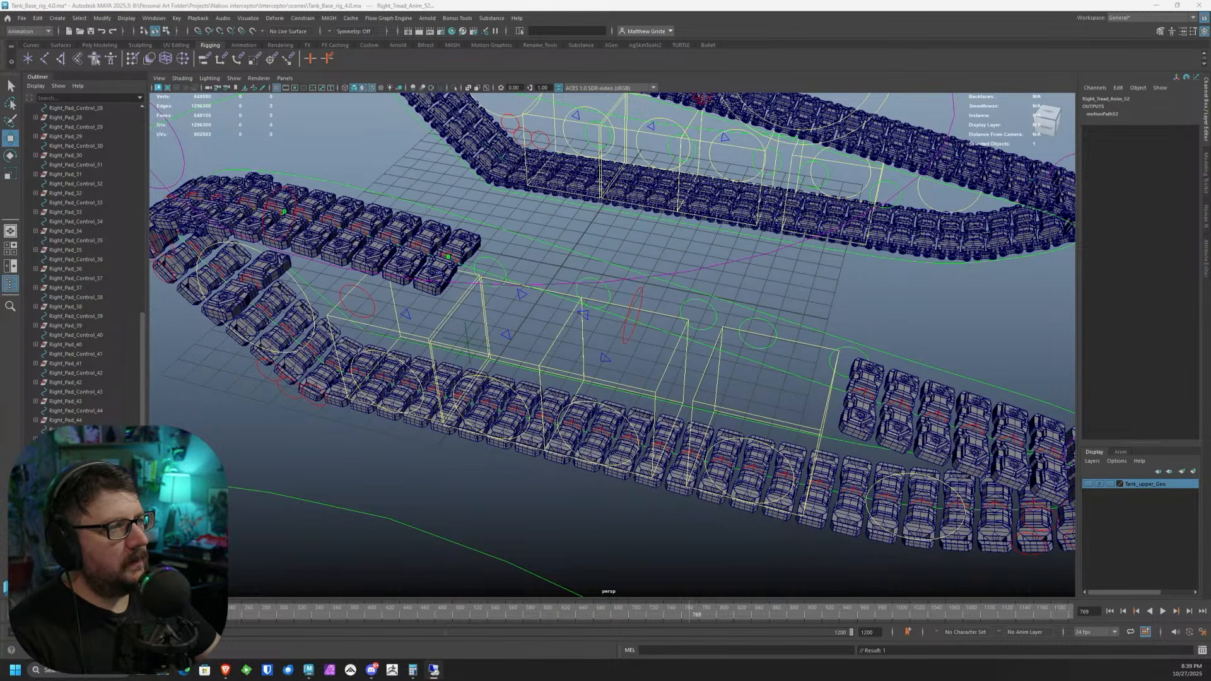
- Show the Tank_upper_Geo layer to view the treads on the complete tank, and hide the layer again
left_click_drag(617, 351, 559, 265, "alt")
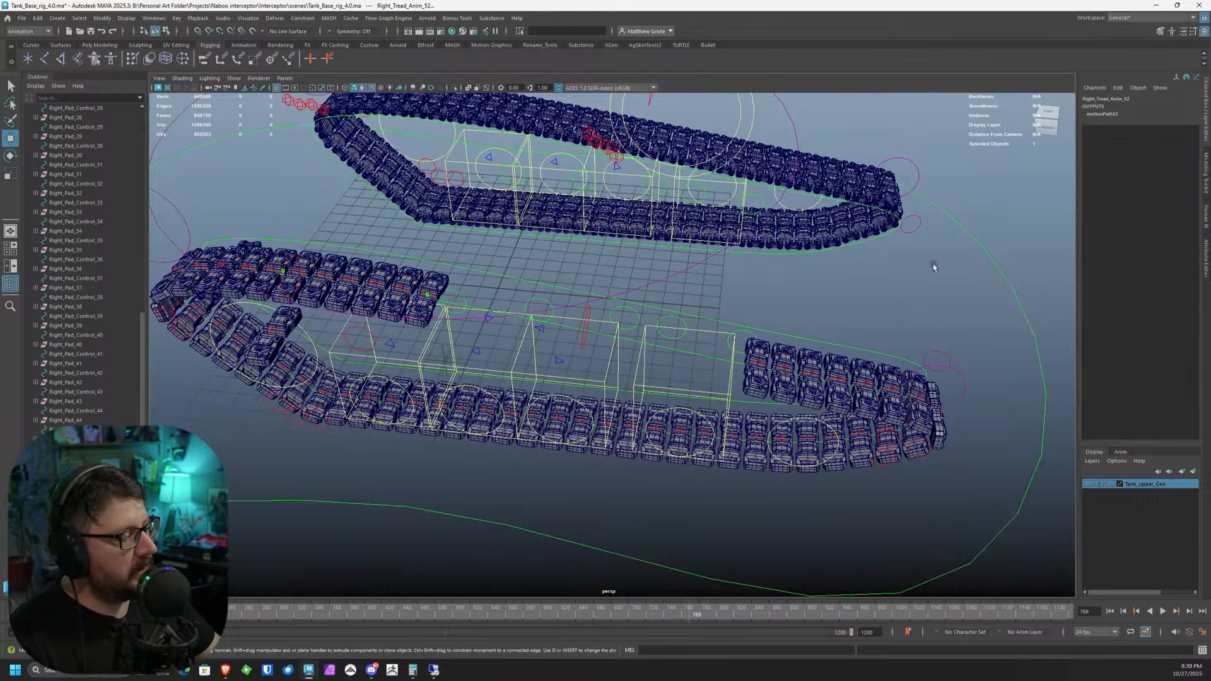
left_click_drag(972, 260, 984, 302, "alt")
scroll(984, 302, "down", 3)
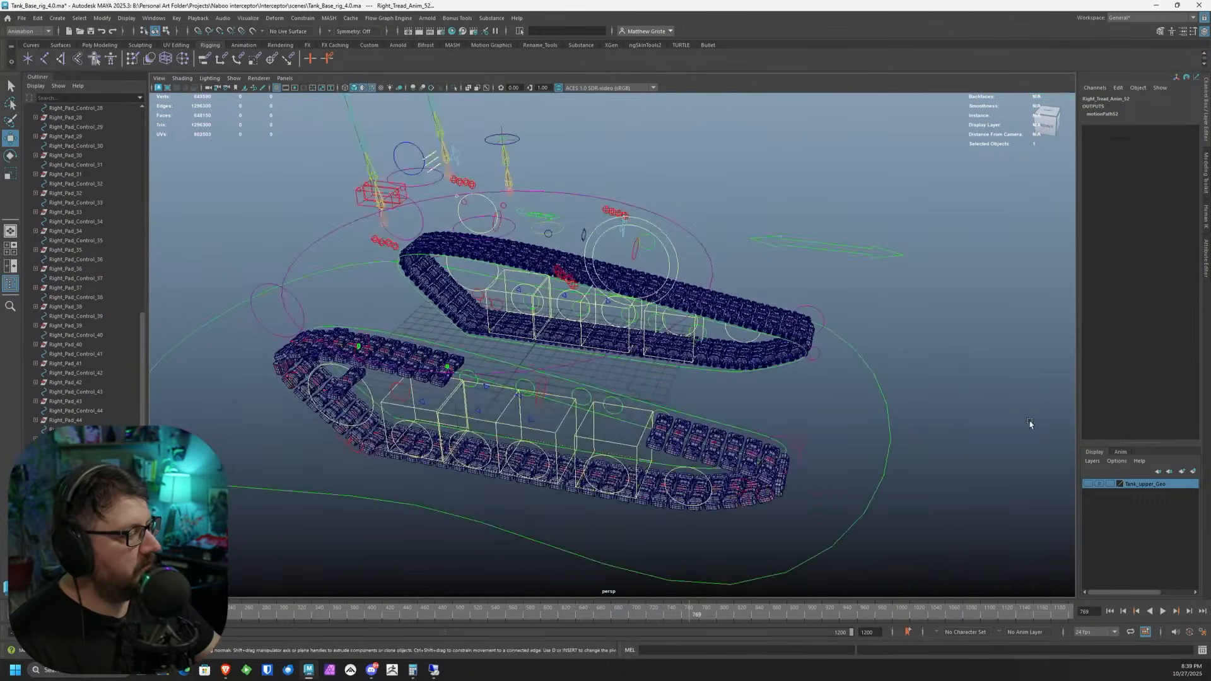
left_click(1088, 485)
scroll(856, 450, "up", 2)
left_click_drag(855, 451, 760, 436, "alt")
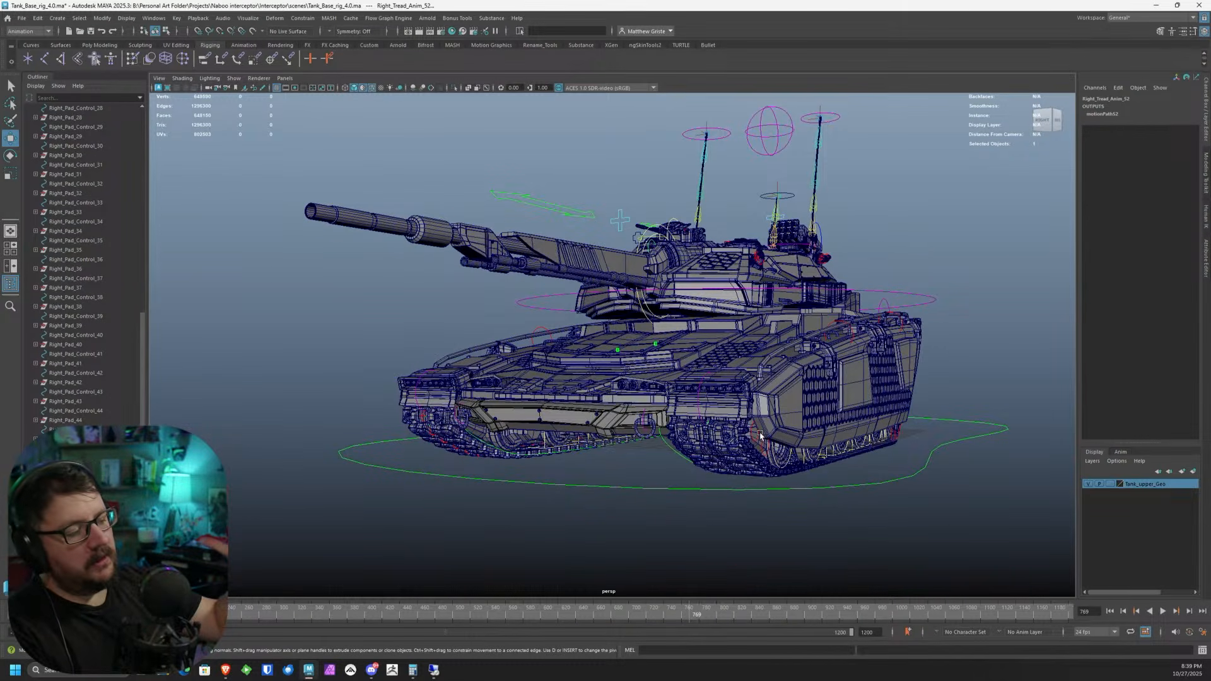
left_click(1087, 483)
- Parent-constrain Right_Pad_53 to Right_Pad_Control_53
left_click_drag(552, 406, 603, 429, "alt")
middle_click_drag(471, 402, 457, 252, "alt")
scroll(457, 251, "up", 1)
left_click_drag(457, 251, 504, 245, "alt")
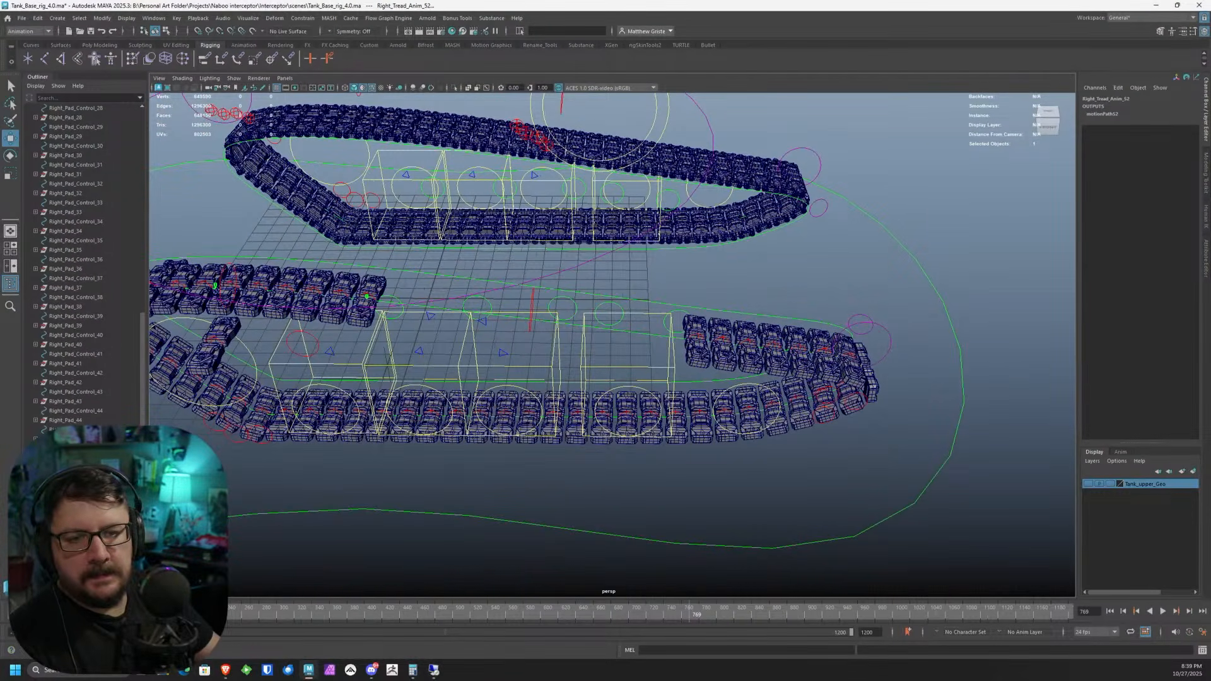
scroll(489, 330, "up", 2)
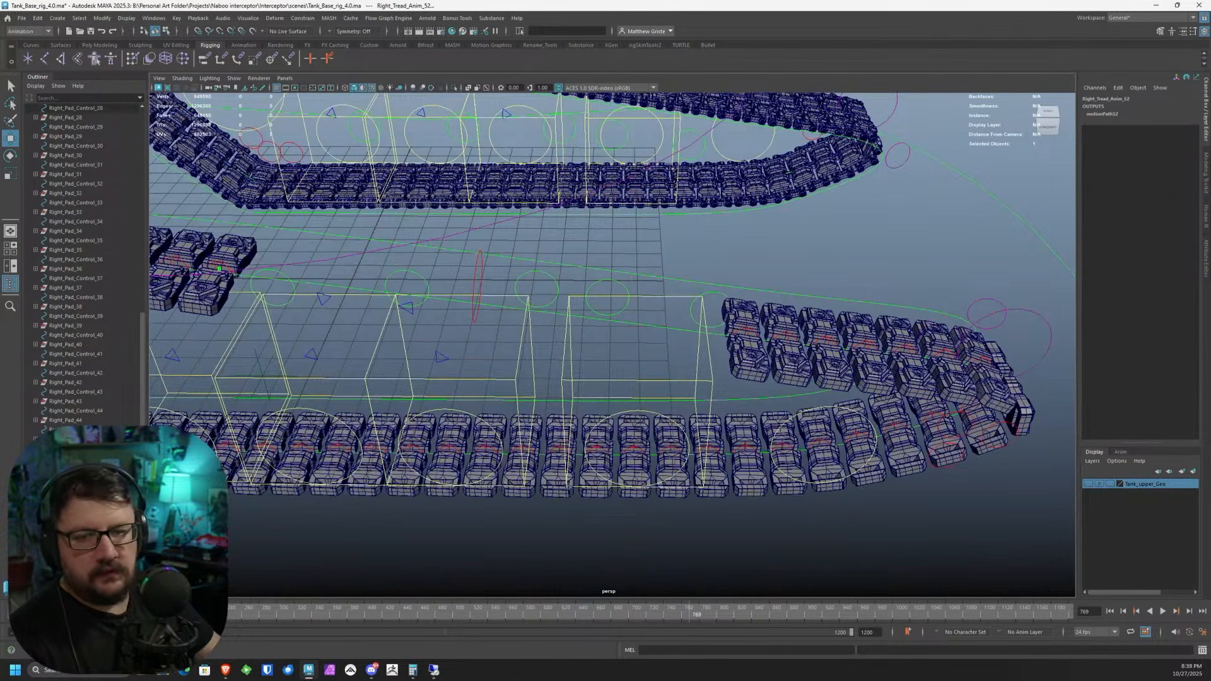
left_click(668, 321)
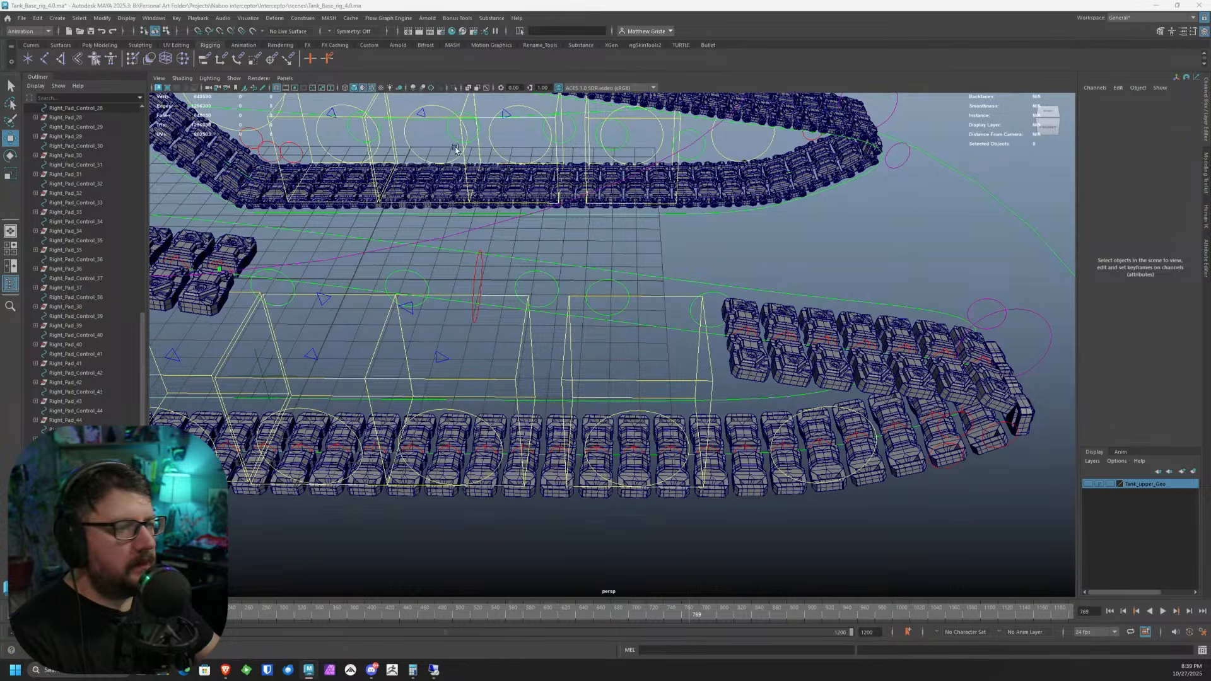
left_click_drag(668, 322, 431, 306, "alt")
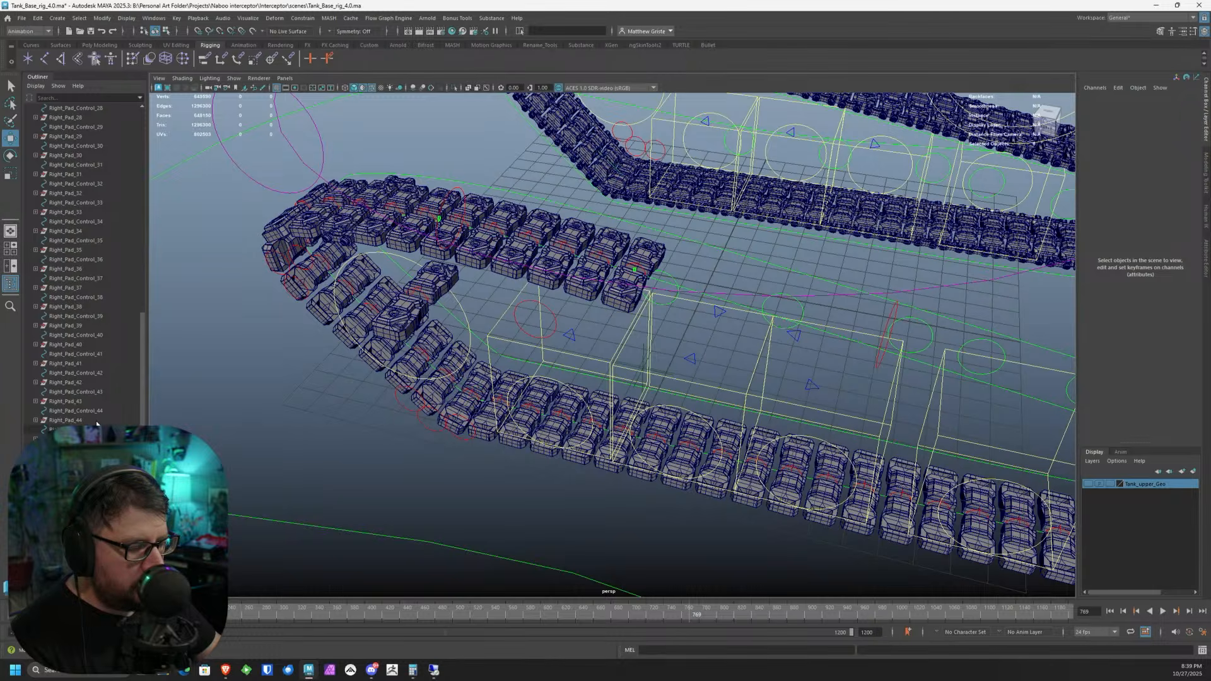
left_click(433, 291)
key("Up")
key("f")
key("Right")
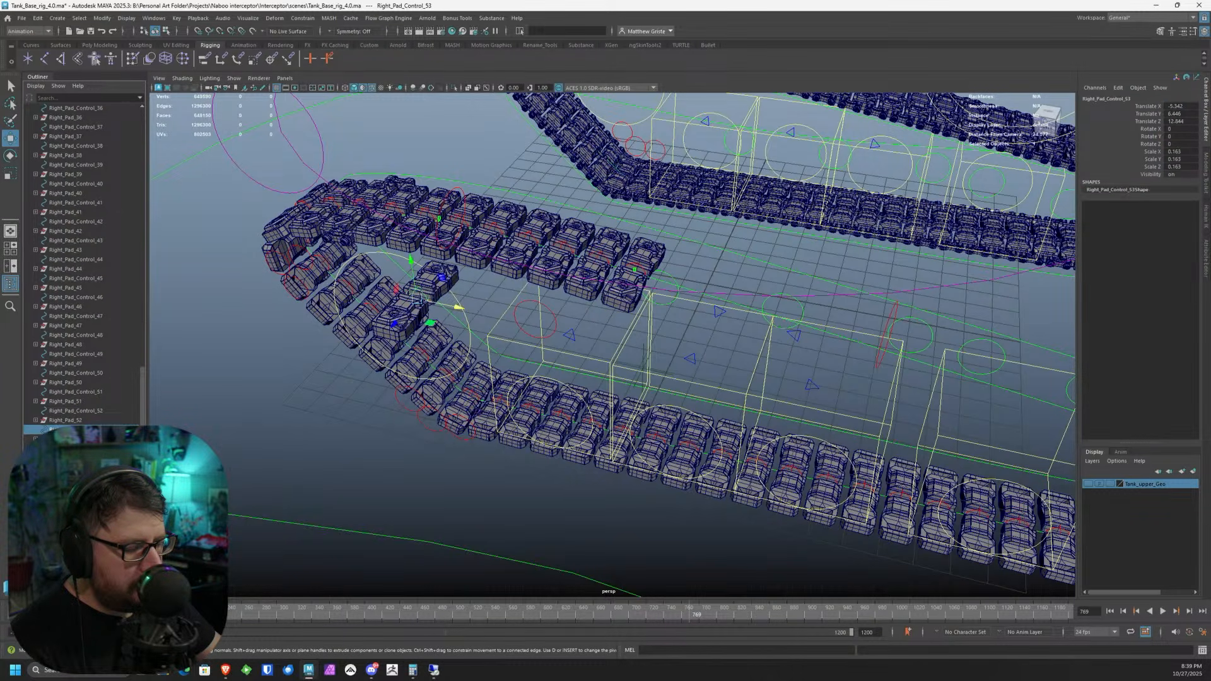
left_click(65, 439, "ctrl")
left_click(203, 61)
- Attach Right_Pad_Control_53 to the Right_Tread_Control2 curve as a motion path
left_click(70, 429)
scroll(284, 456, "down", 3)
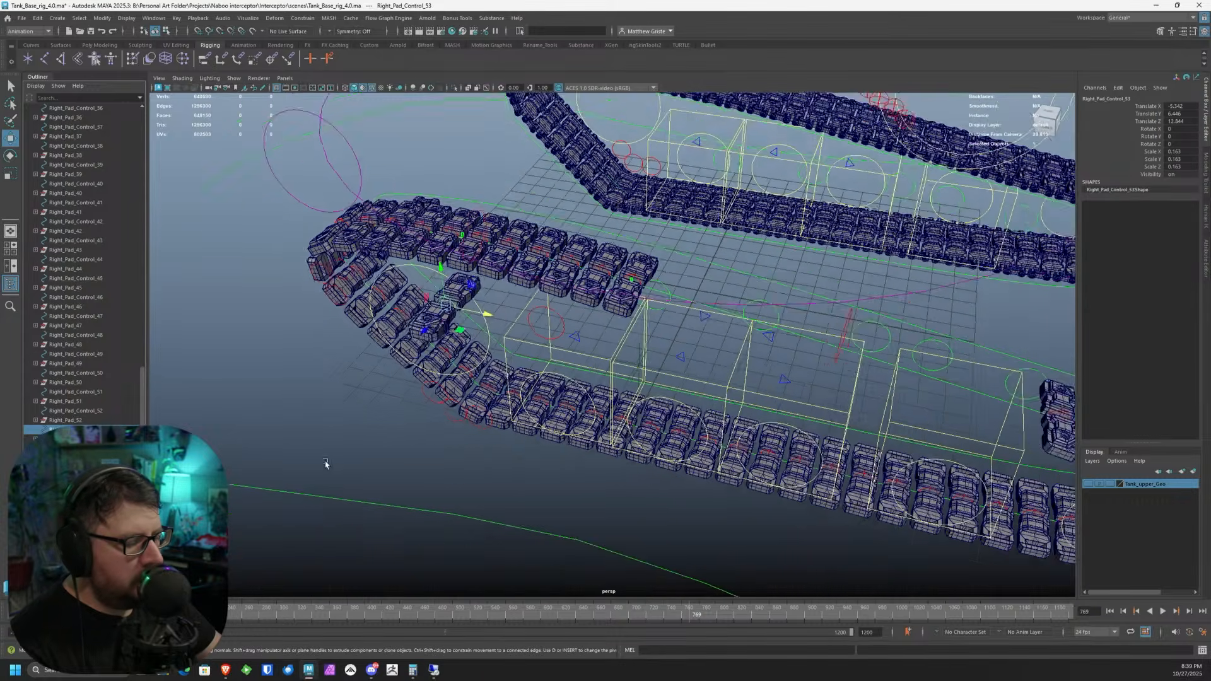
middle_click_drag(707, 437, 453, 389, "alt")
left_click_drag(453, 388, 660, 353, "alt")
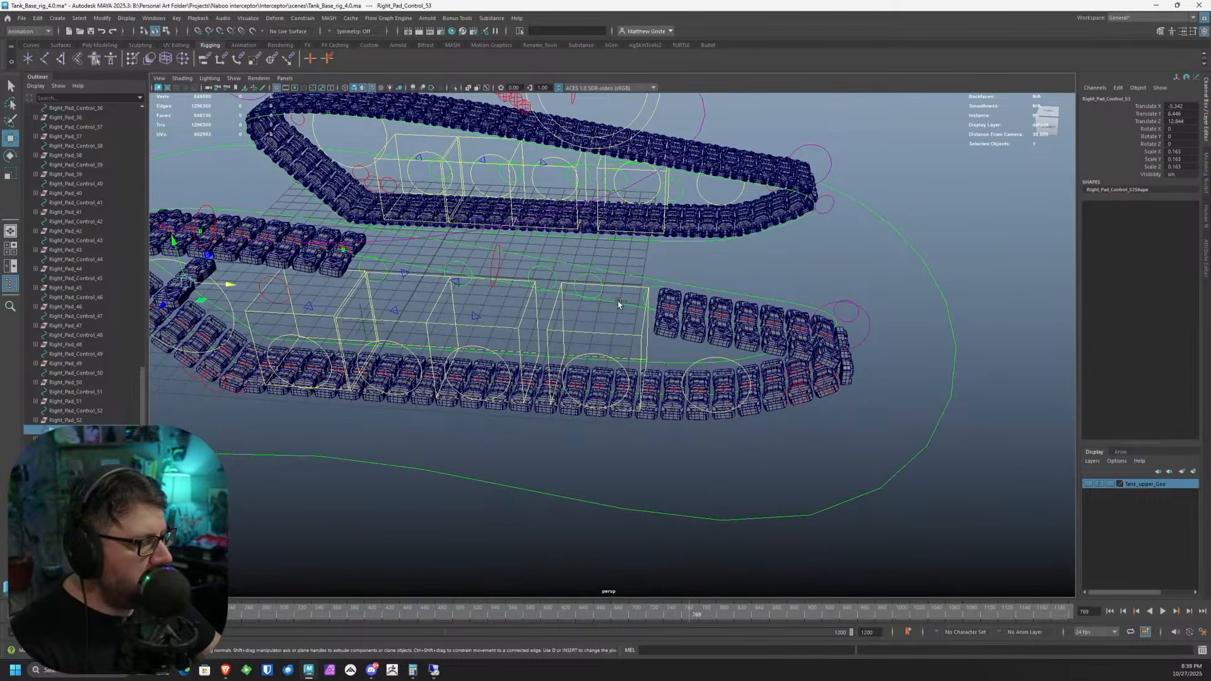
left_click_drag(572, 309, 601, 327, "alt")
left_click(609, 323, "shift")
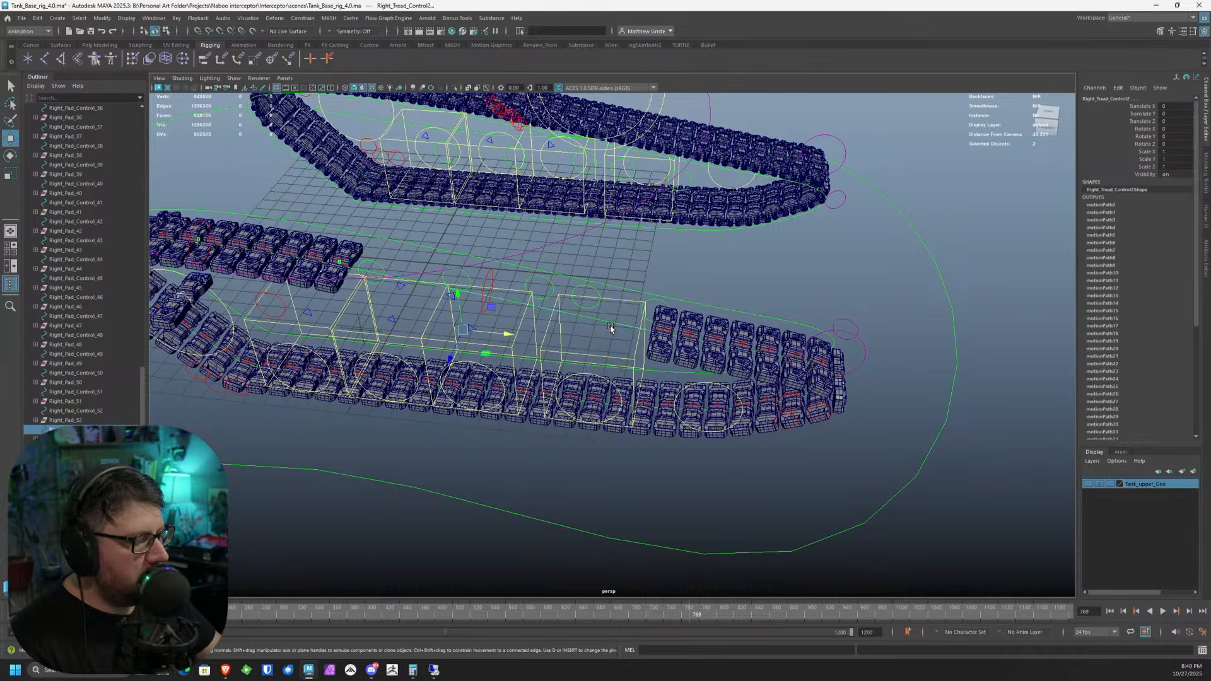
key("g")
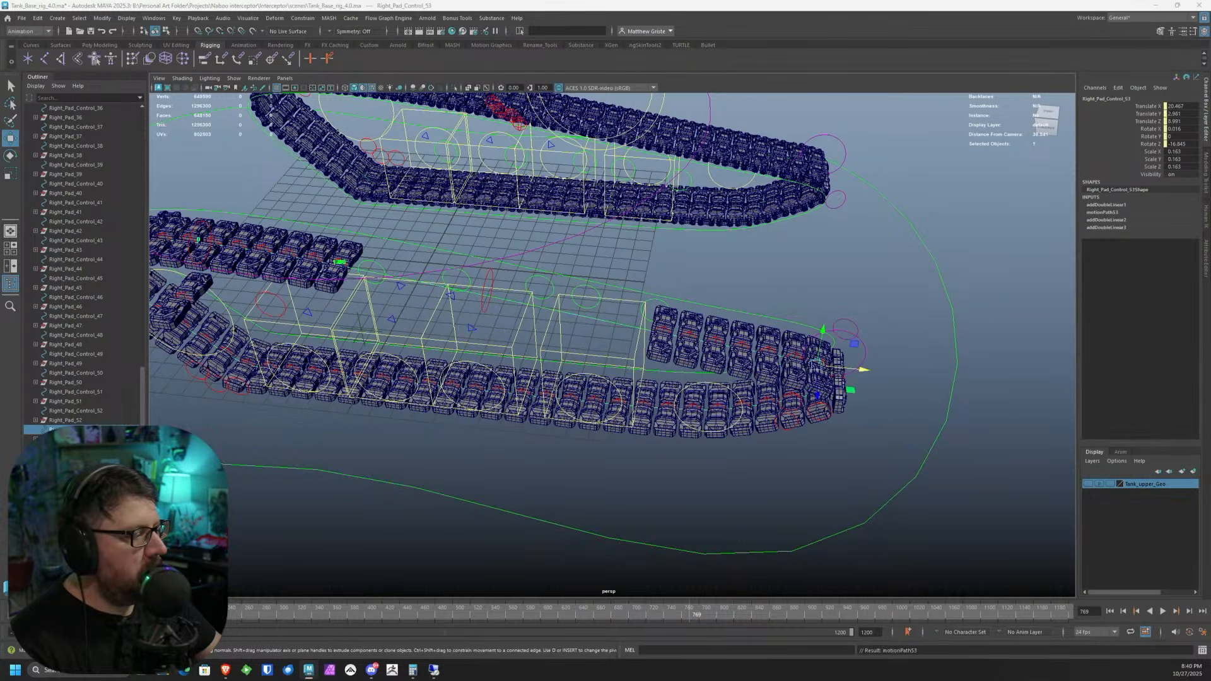
- Clear the U Value keys on motionPath53, leaving the value at 0, and delete the addDoubleLinear nodes between it and Right_Pad_Control_53
left_click(1102, 213)
left_click(1178, 220)
left_click(1152, 219)
right_click(1151, 220)
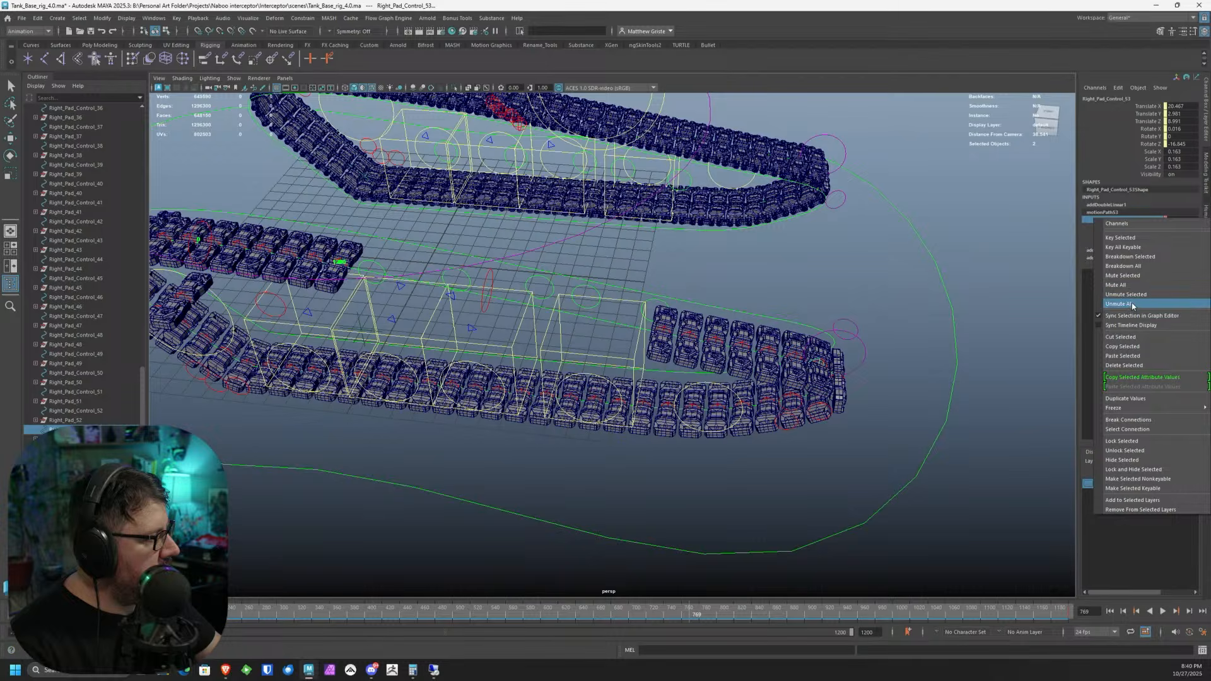
left_click(1123, 365)
left_click(1185, 220)
type("0.706")
key("Return")
middle_click_drag(556, 335, 568, 344, "alt")
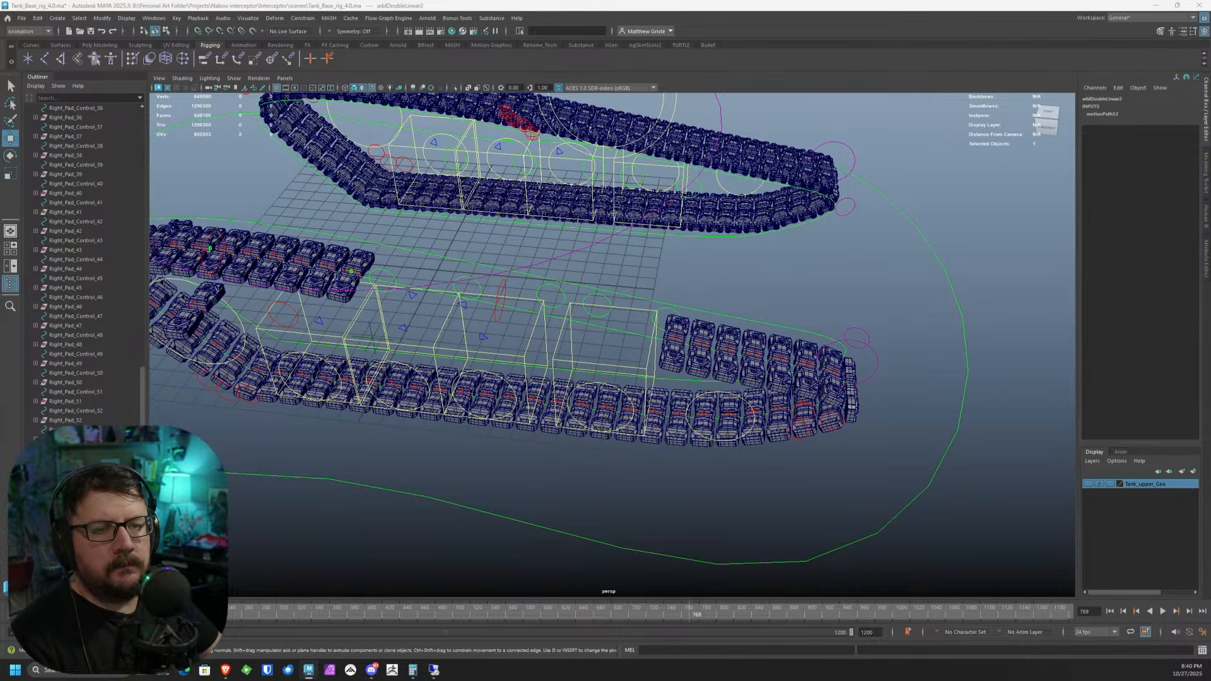
key("Delete")
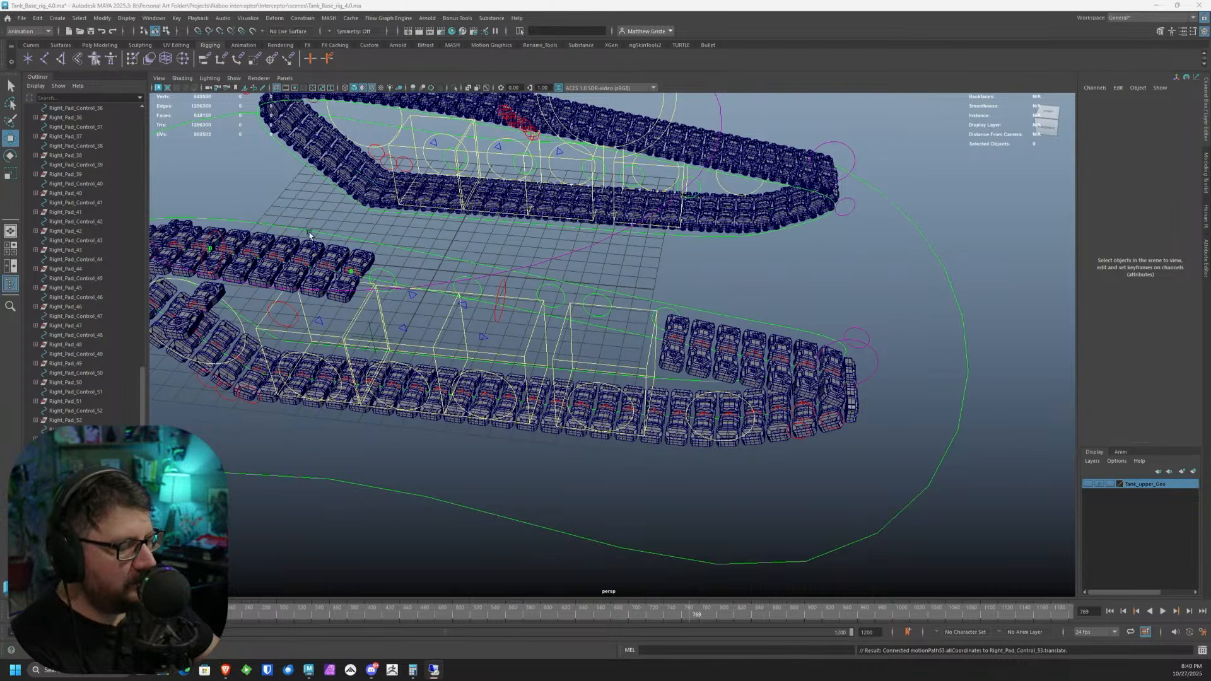
- Duplicate Right_Tread_Anim_52 as Right_Tread_Anim_53 and use it to drive motionPath53's U Value from Right_Tread_Locate's Tread Cycle
left_click(681, 343)
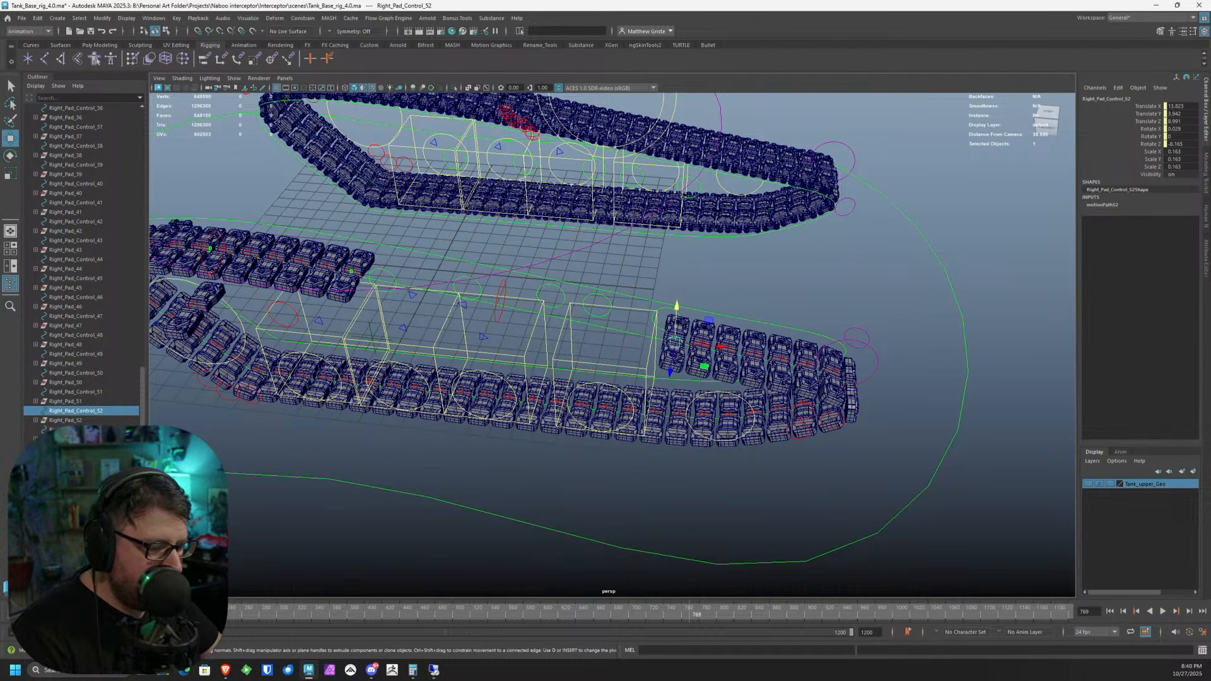
left_click(76, 430, "ctrl")
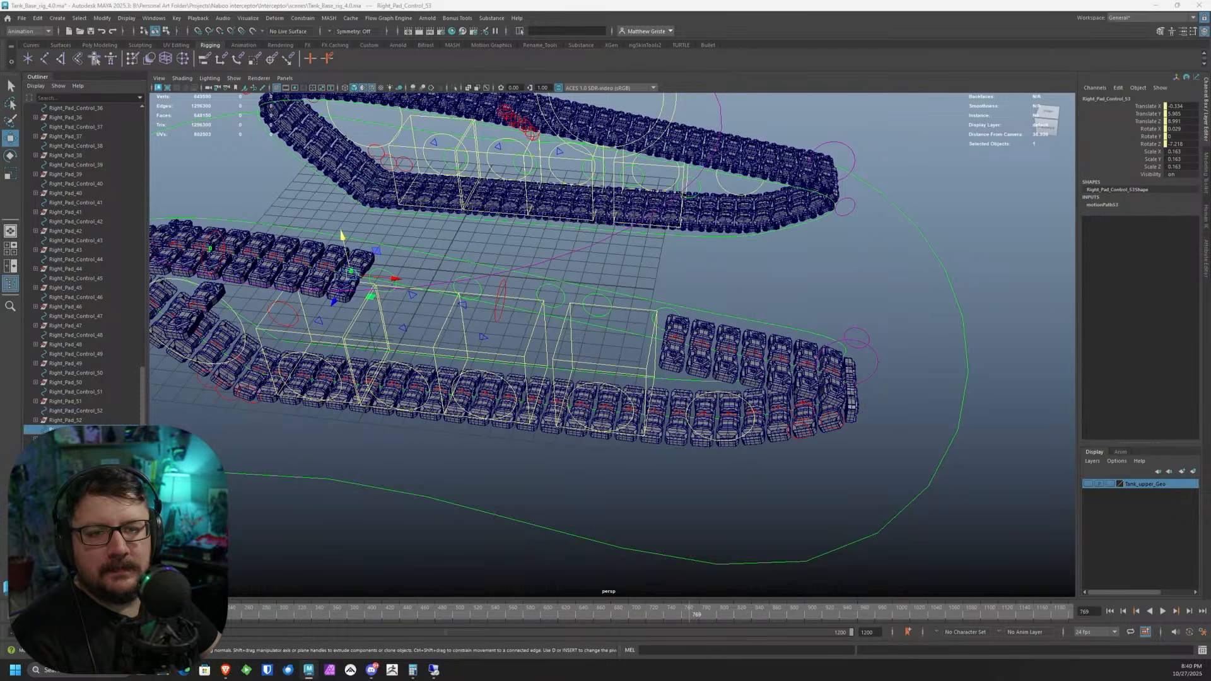
key("ctrl+d")
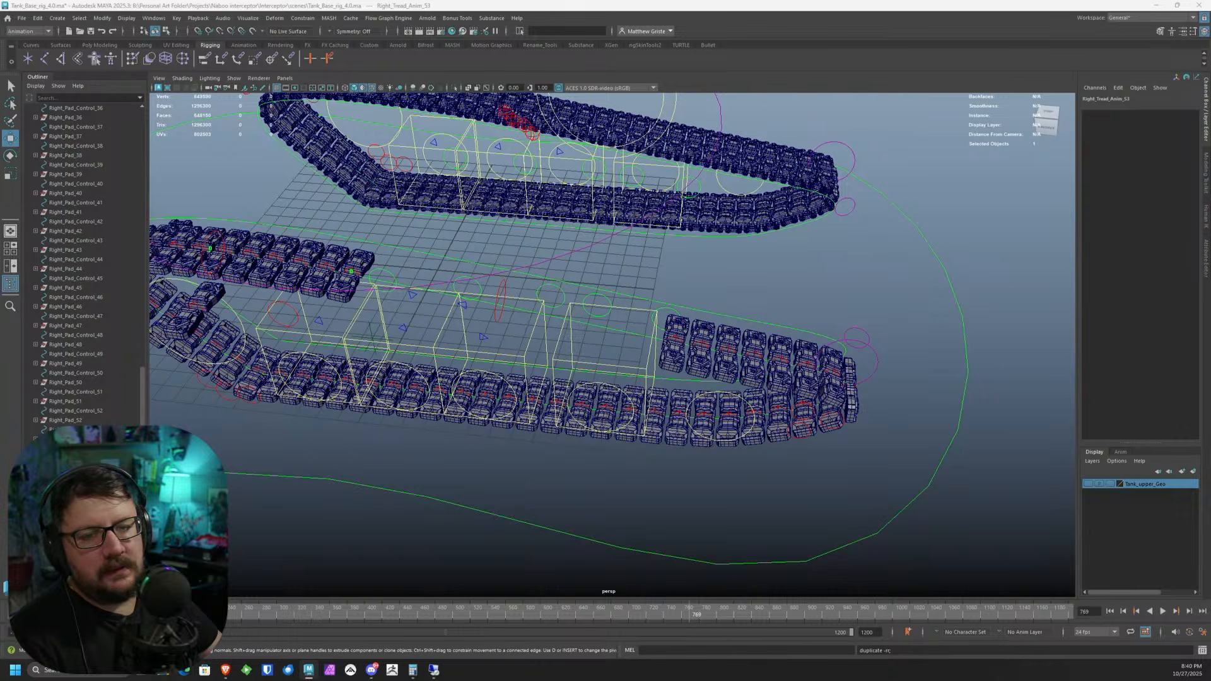
scroll(391, 322, "down", 20)
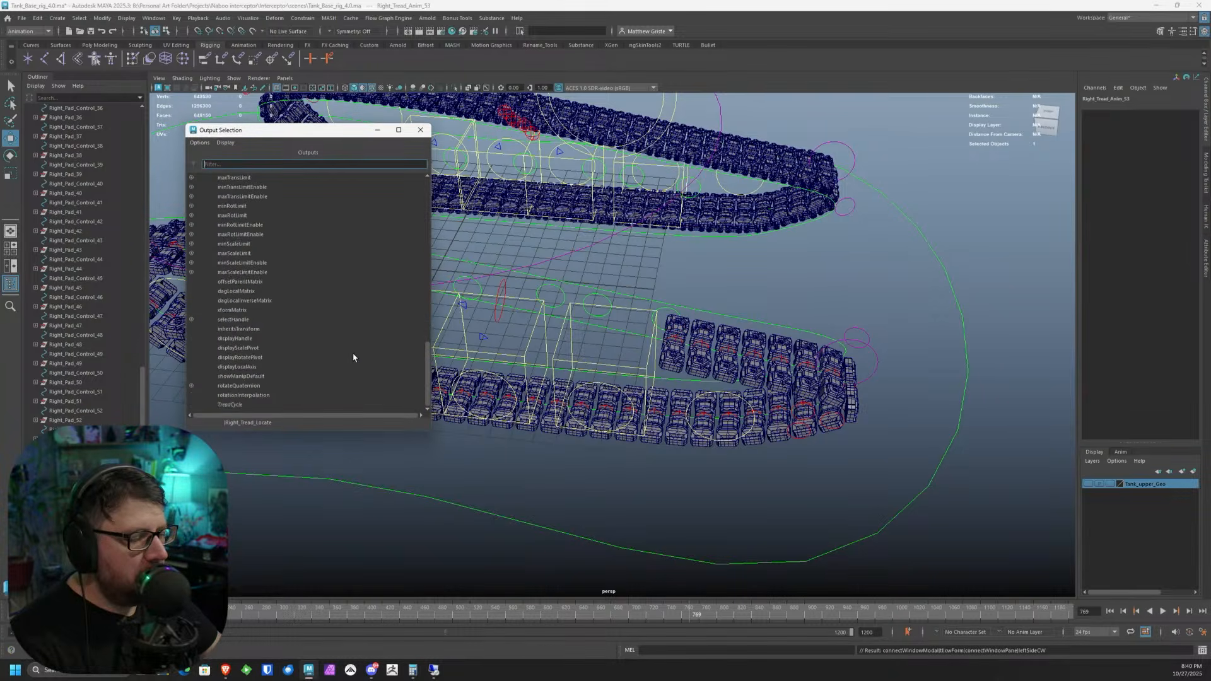
left_click(237, 407)
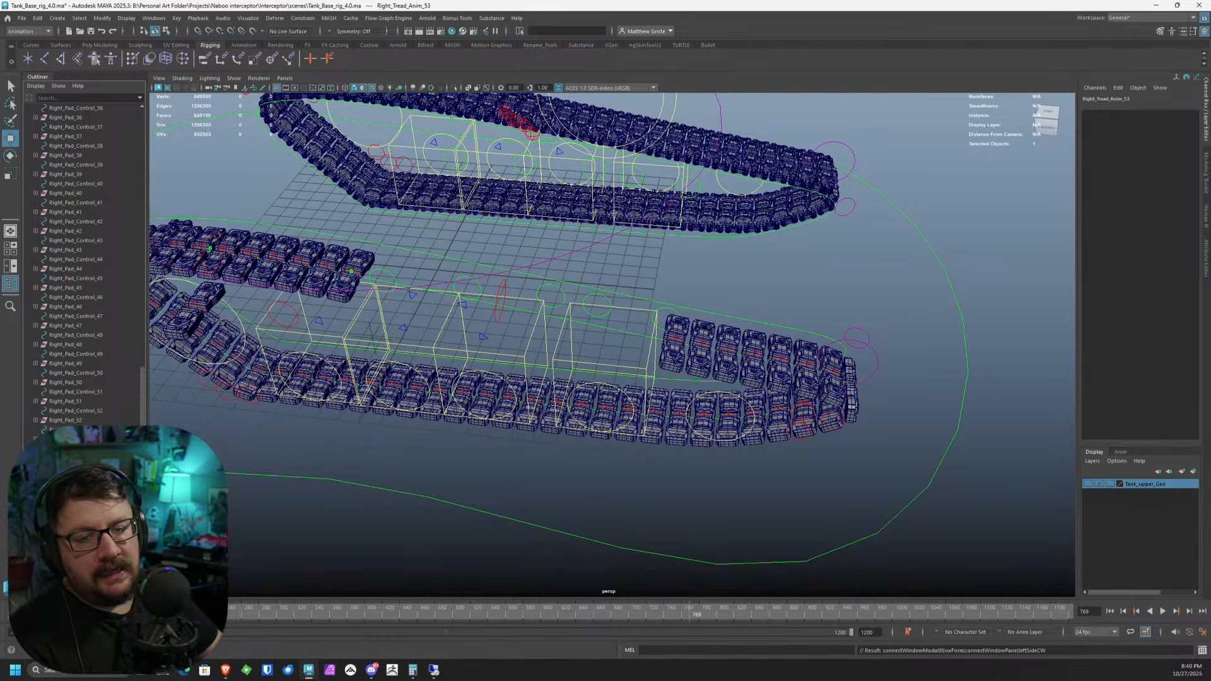
left_click(210, 335)
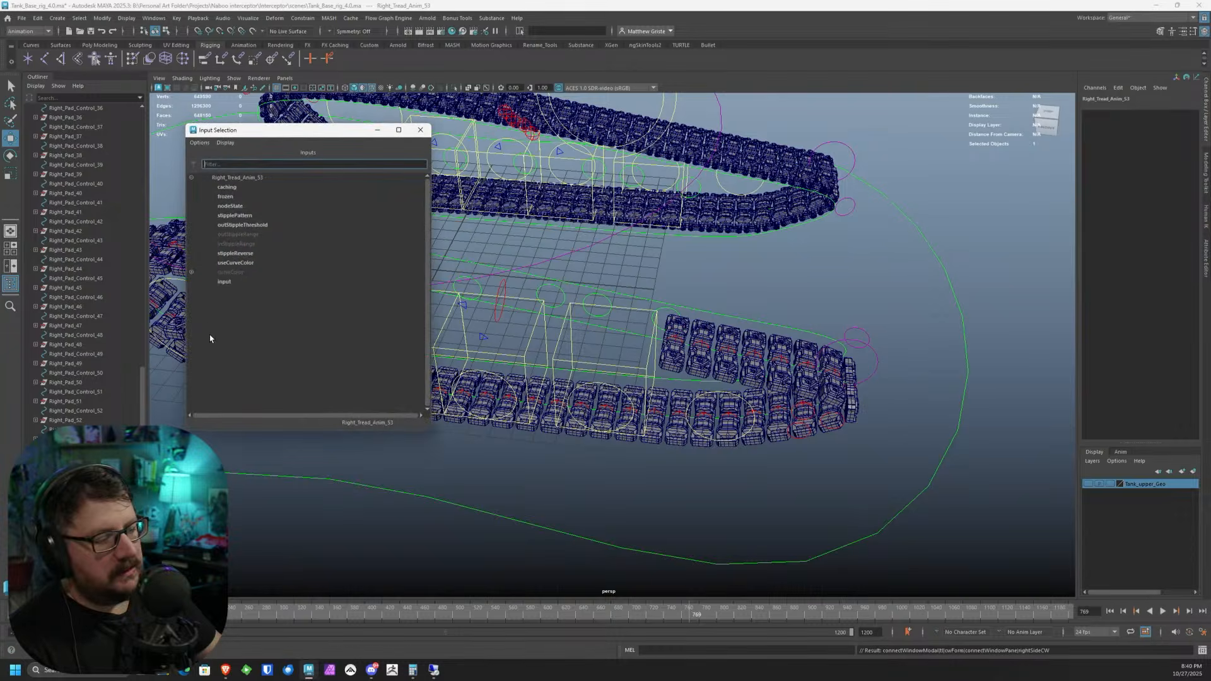
left_click(224, 281)
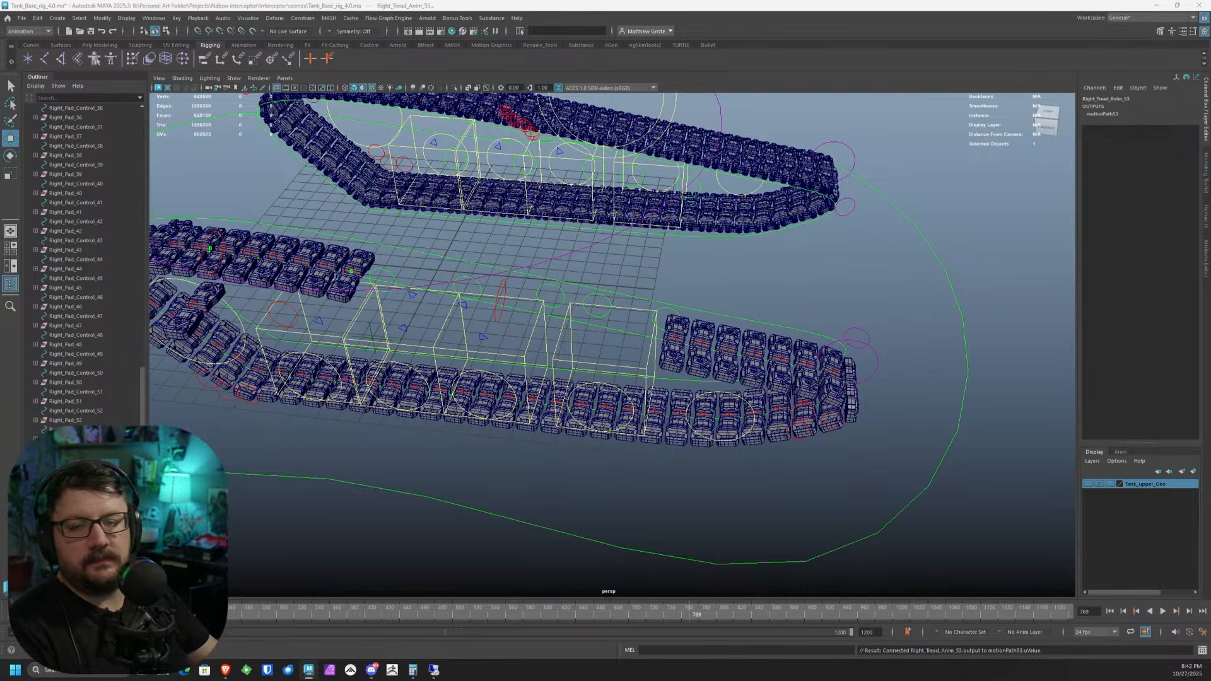
key("ctrl+v")
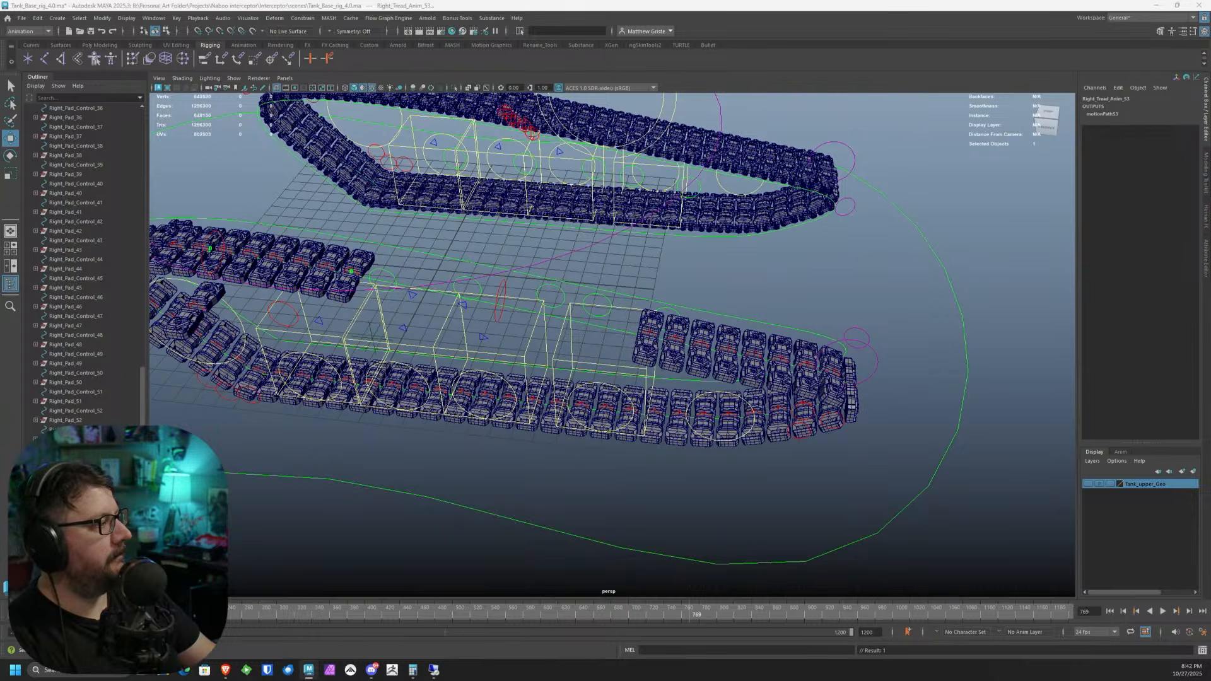
- Examine the right tread's placed pads, its remaining gap and the leftover pads from several angles
left_click_drag(634, 313, 534, 294, "alt")
left_click_drag(404, 240, 616, 288, "alt")
right_click_drag(616, 287, 557, 305, "alt")
left_click_drag(557, 305, 542, 322, "alt")
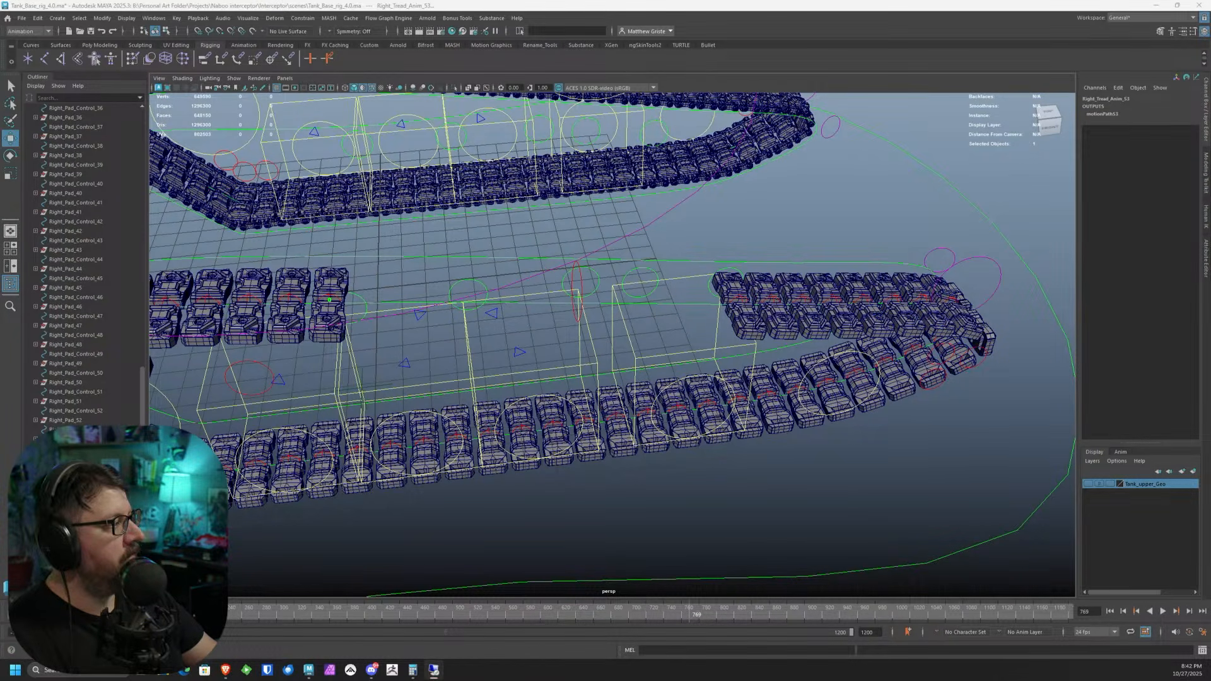
left_click_drag(589, 249, 533, 323, "alt")
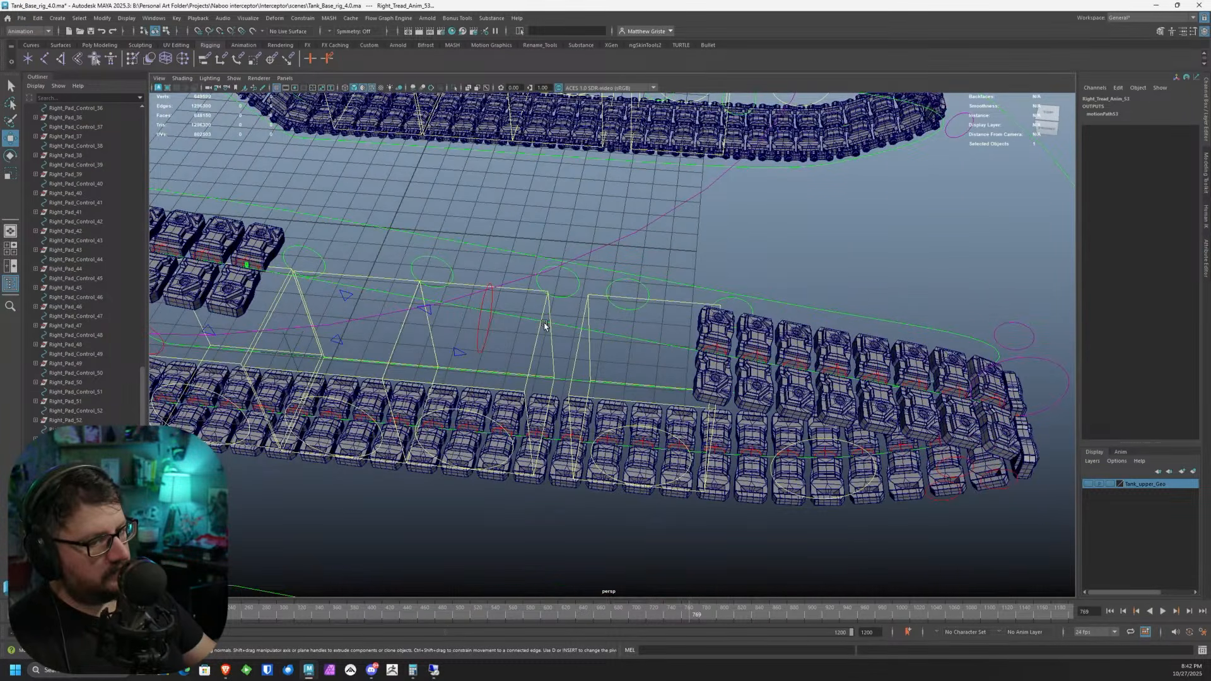
mouse_move(611, 330)
left_mouse_down("alt")
mouse_move(648, 335)
mouse_move(590, 323)
left_mouse_up("alt")
middle_click_drag(328, 230, 583, 332, "alt")
scroll(583, 332, "up", 3)
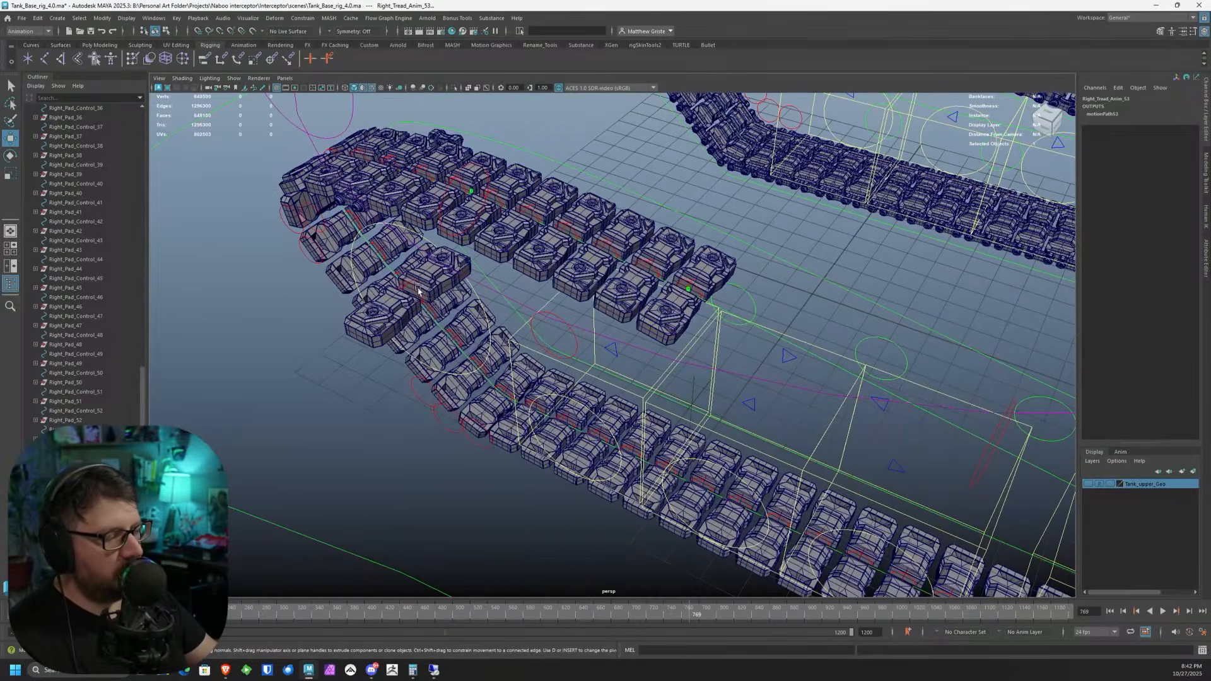
scroll(316, 381, "down", 1)
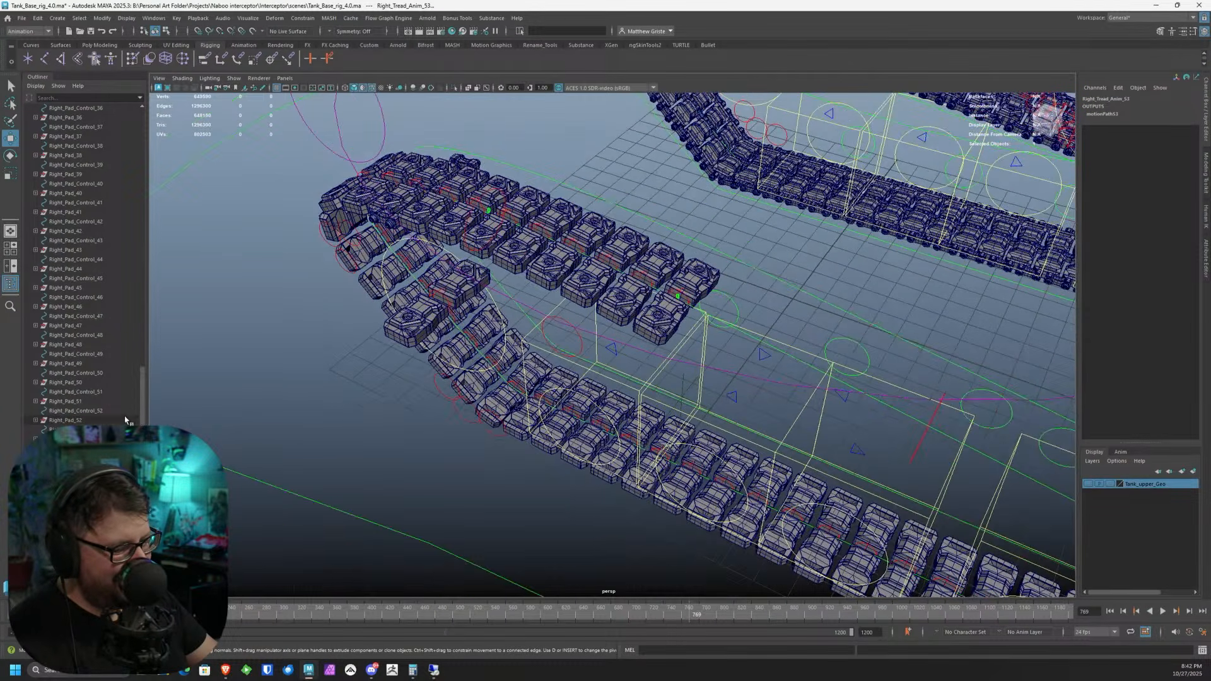
- Parent-constrain Right_Pad_Control_55 to Right_Pad_55
left_click(123, 429)
middle_click_drag(517, 441, 265, 394, "alt")
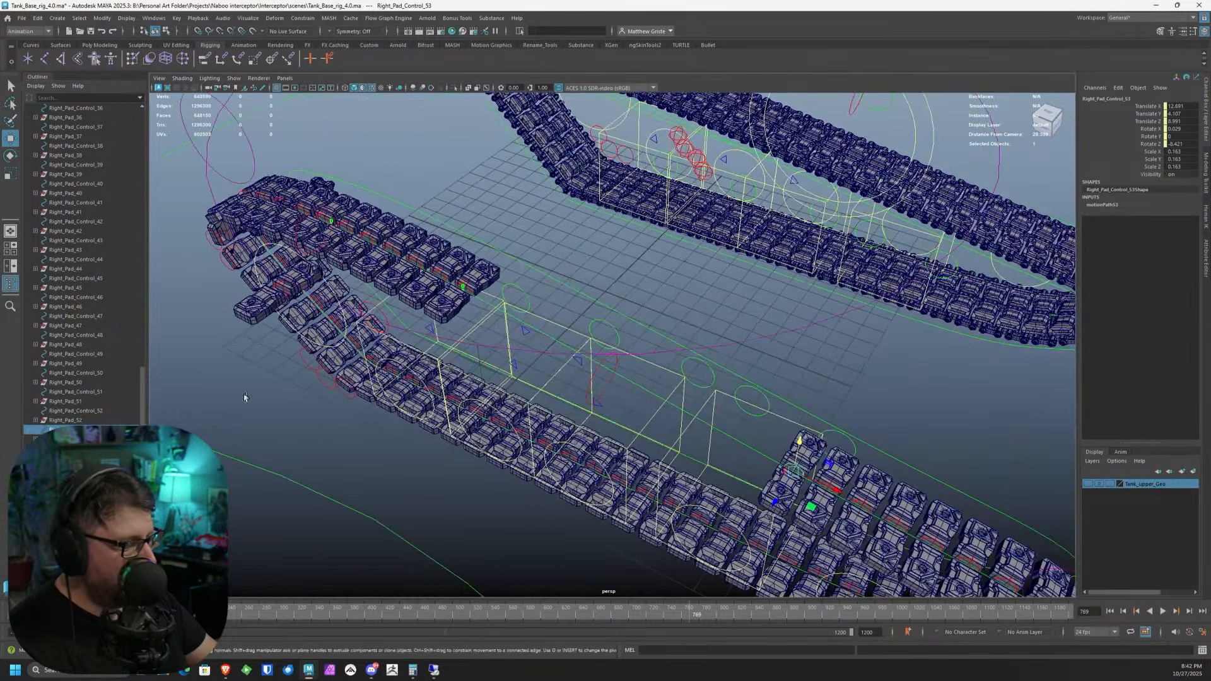
left_click(111, 438)
left_click(110, 476)
left_click(110, 467, "ctrl")
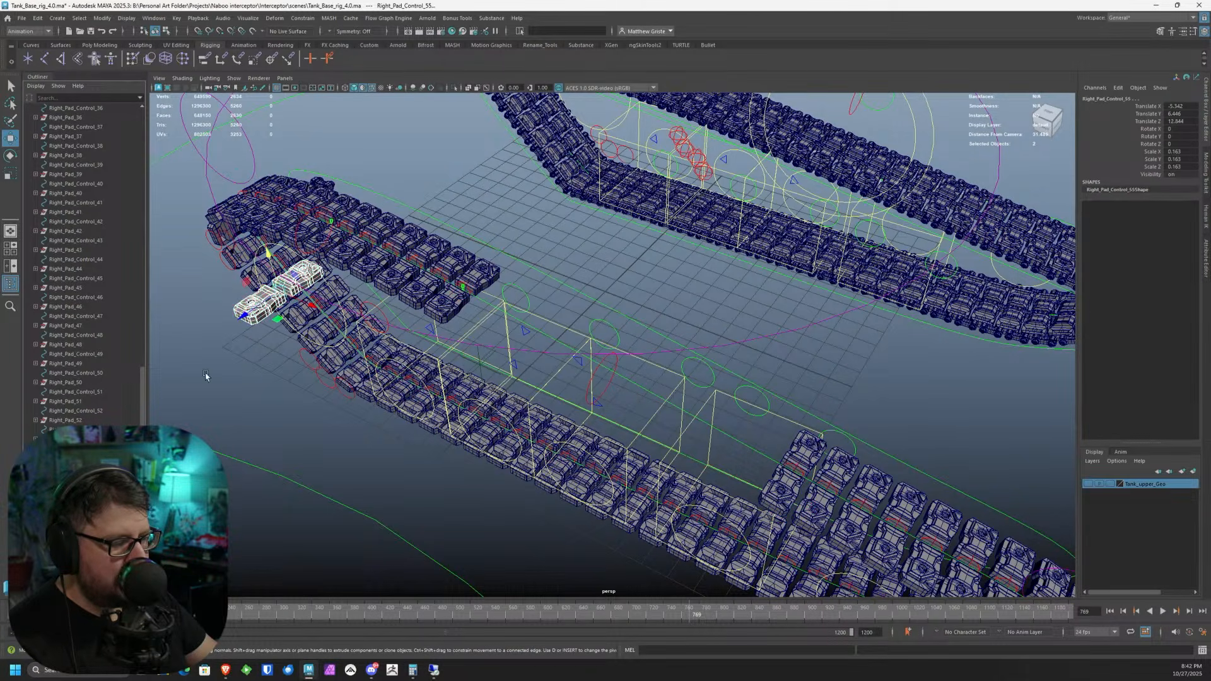
left_click(205, 58)
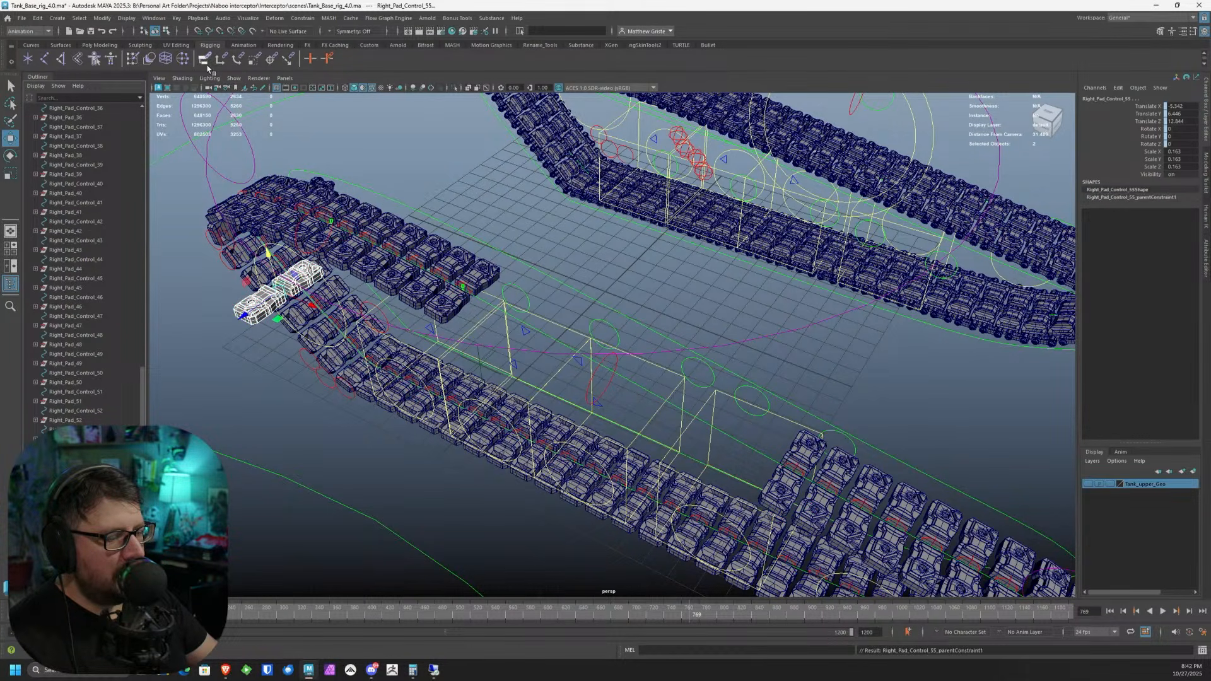
- Attach Right_Pad_Control_54 to the Right_Tread_Control2 curve as a motion path
left_click(111, 458)
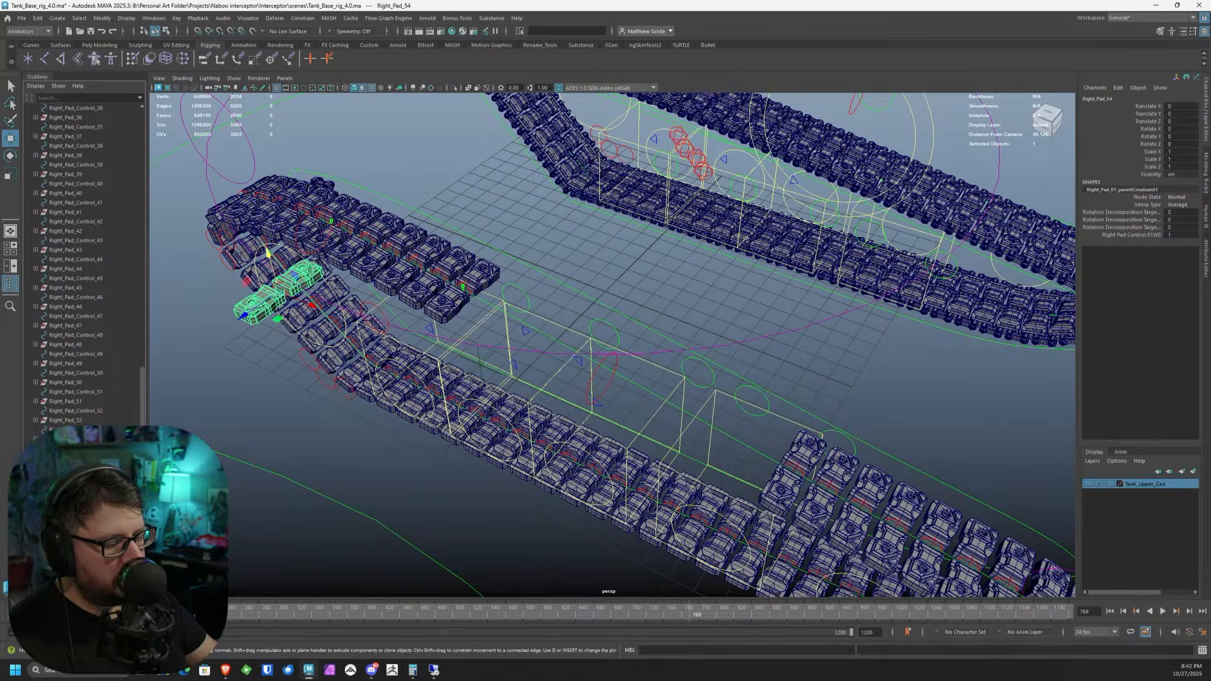
left_click(640, 381, "shift")
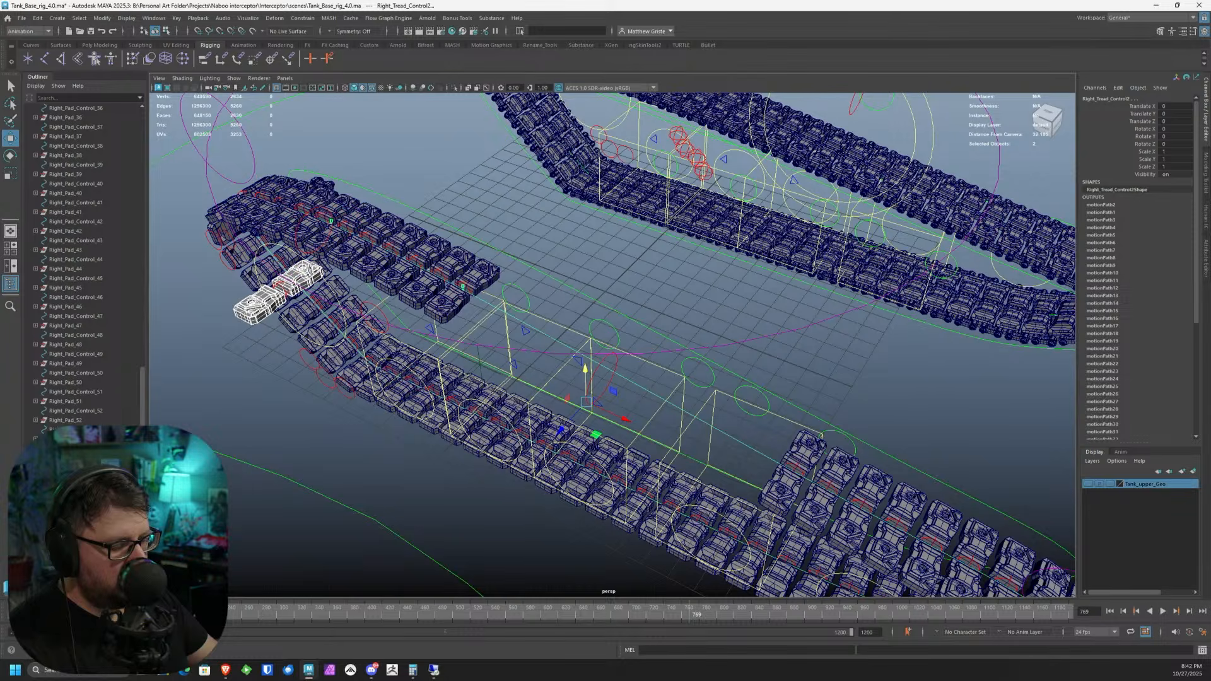
left_click(75, 448)
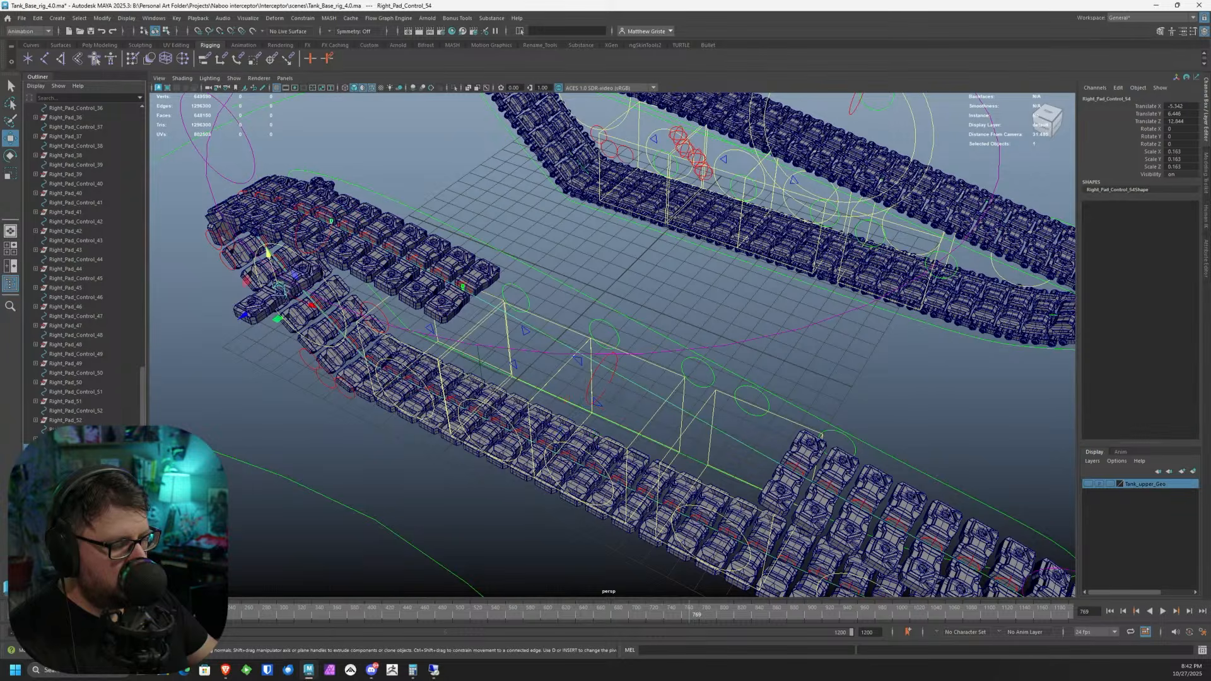
left_click(639, 376, "shift")
key("g")
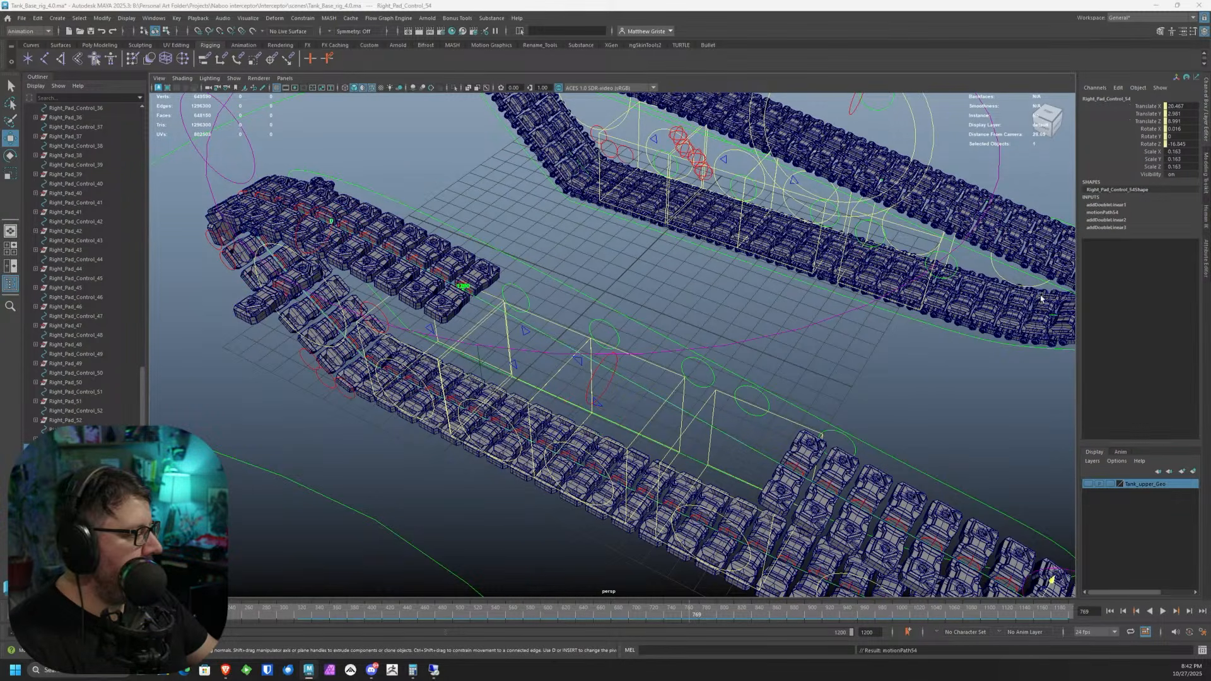
- Clear the U Value keys on motionPath54, set the value to 0, and delete the addDoubleLinear nodes between it and Right_Pad_Control_54
left_click(1103, 212)
double_click(1188, 219)
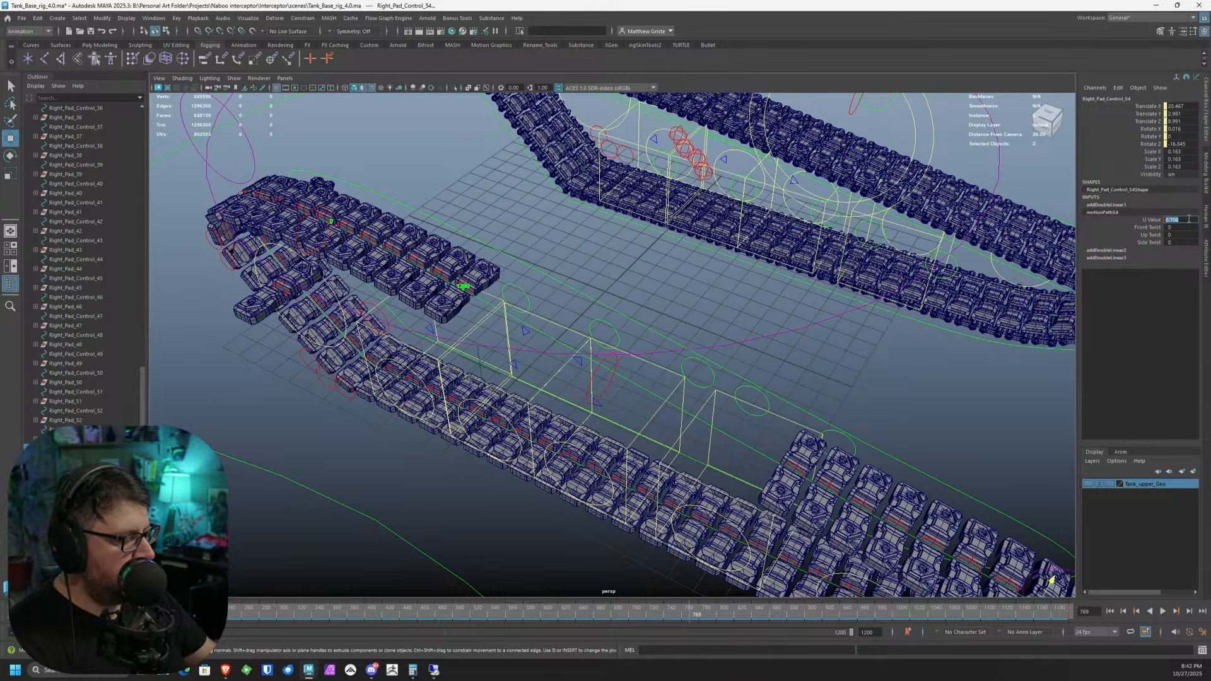
left_click(1151, 219)
right_click(1150, 219)
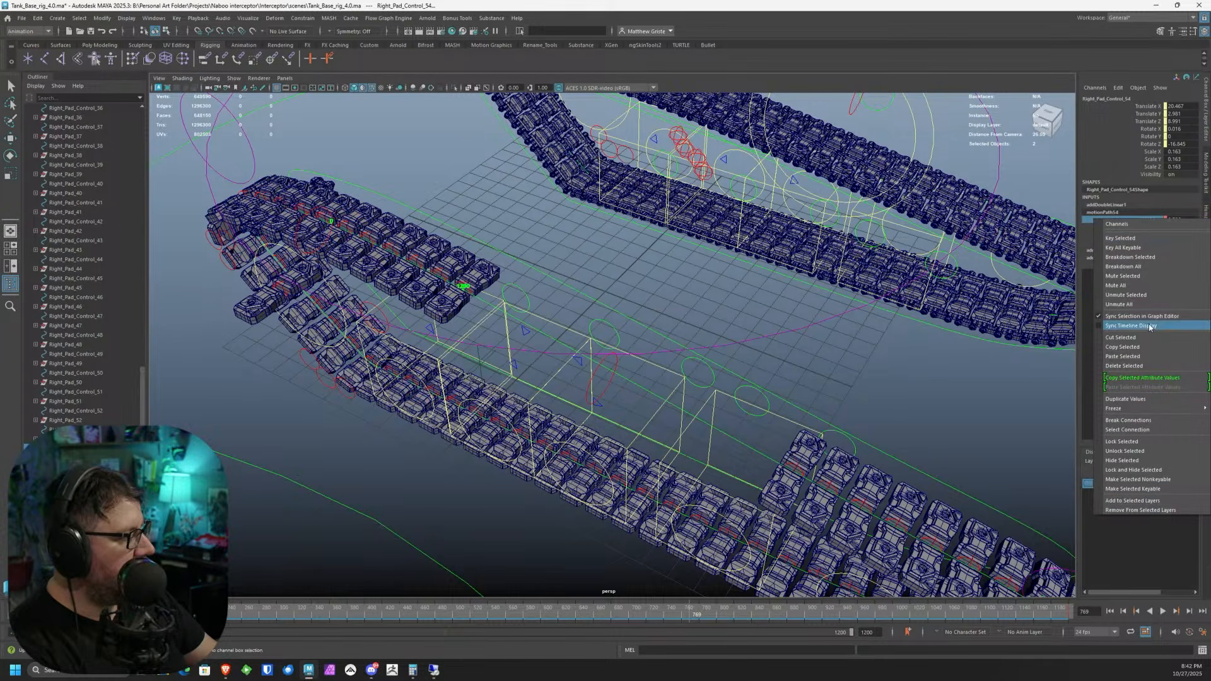
left_click(1132, 365)
left_click_drag(1183, 219, 1165, 219)
type("0")
key("Return")
left_click(1108, 227)
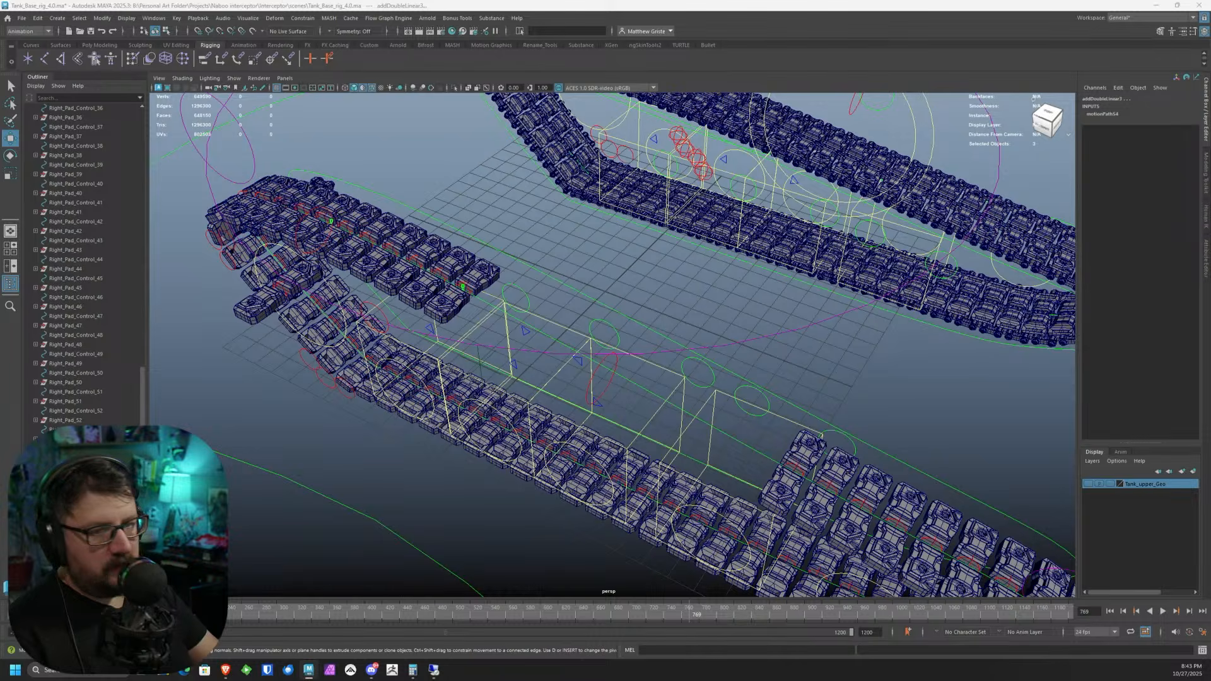
key("Delete")
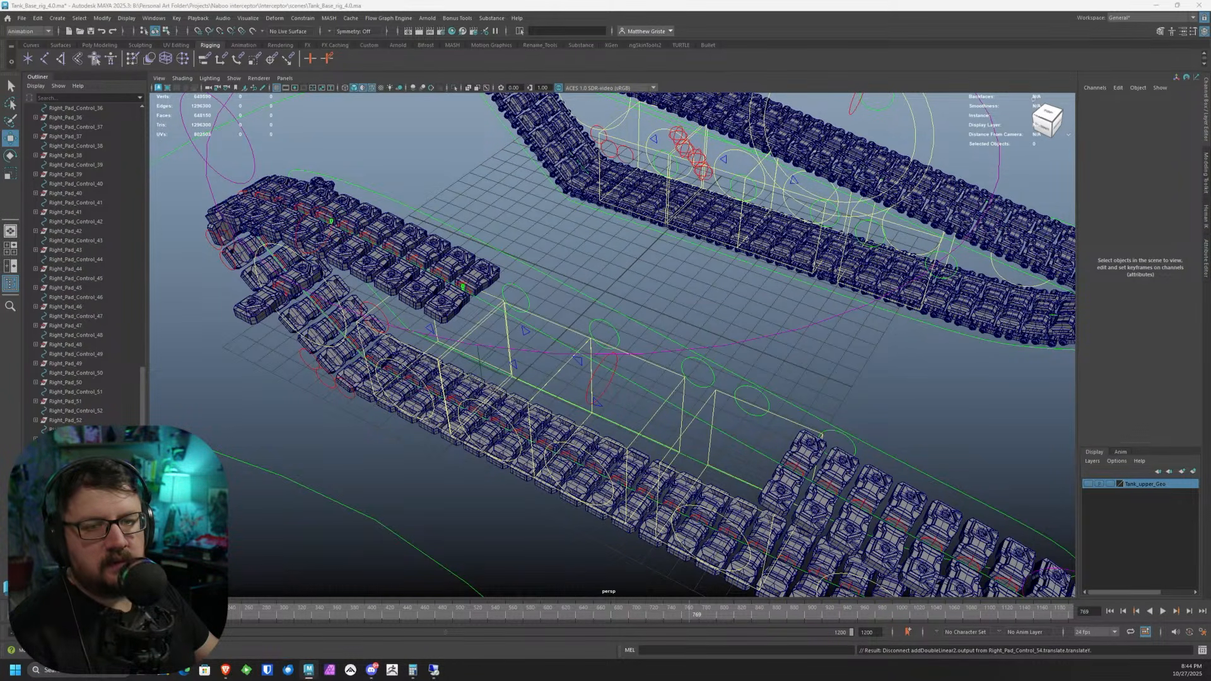
- Try setting the U Value of Right_Pad_Control_51's motionPath51 to 0
middle_click_drag(575, 289, 465, 217, "alt")
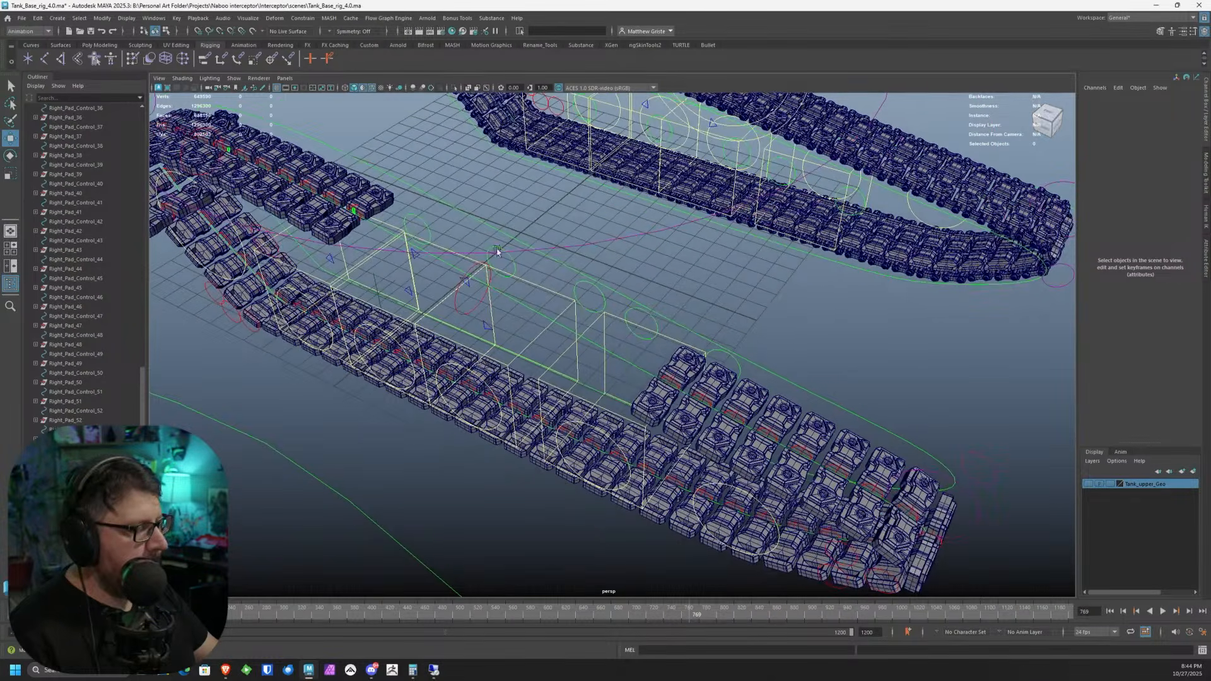
scroll(600, 326, "up", 2)
scroll(600, 326, "down", 3)
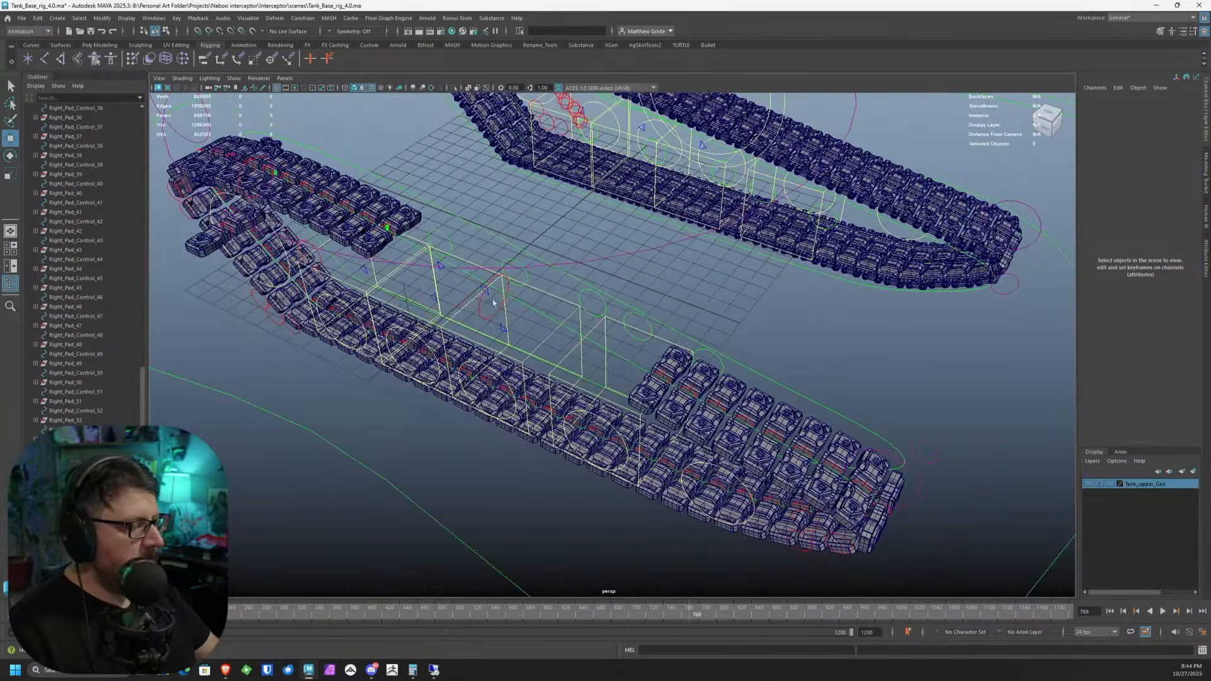
scroll(400, 313, "up", 1)
scroll(99, 326, "down", 3)
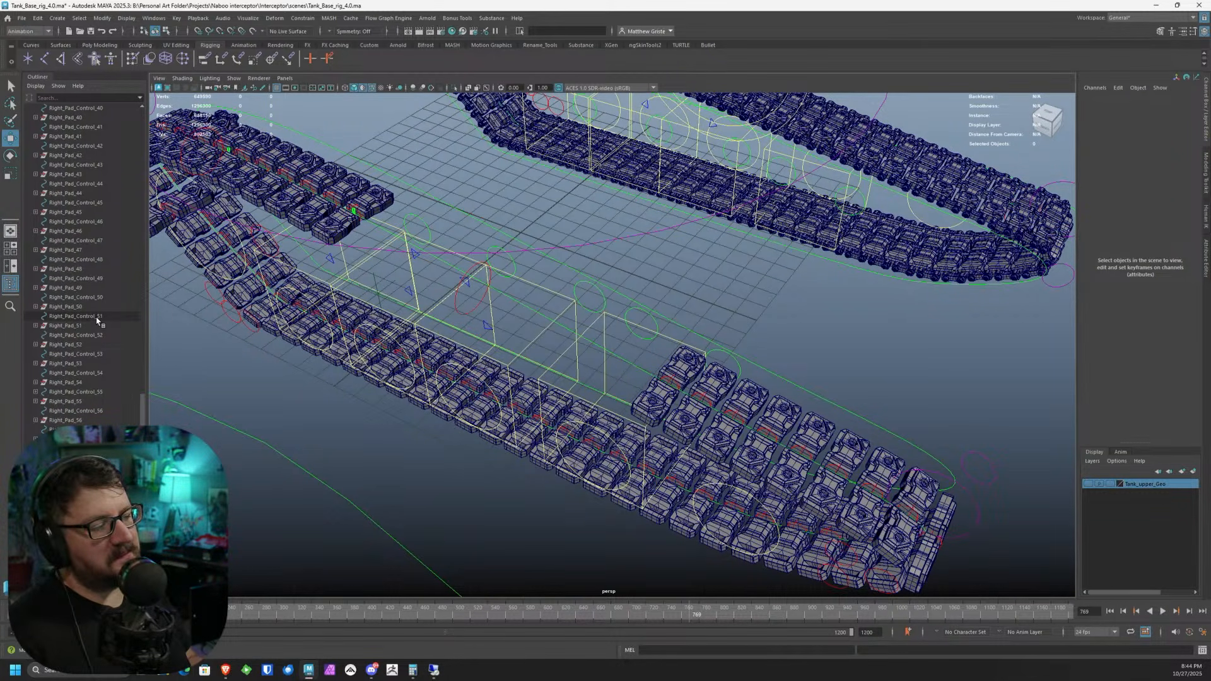
left_click(96, 317)
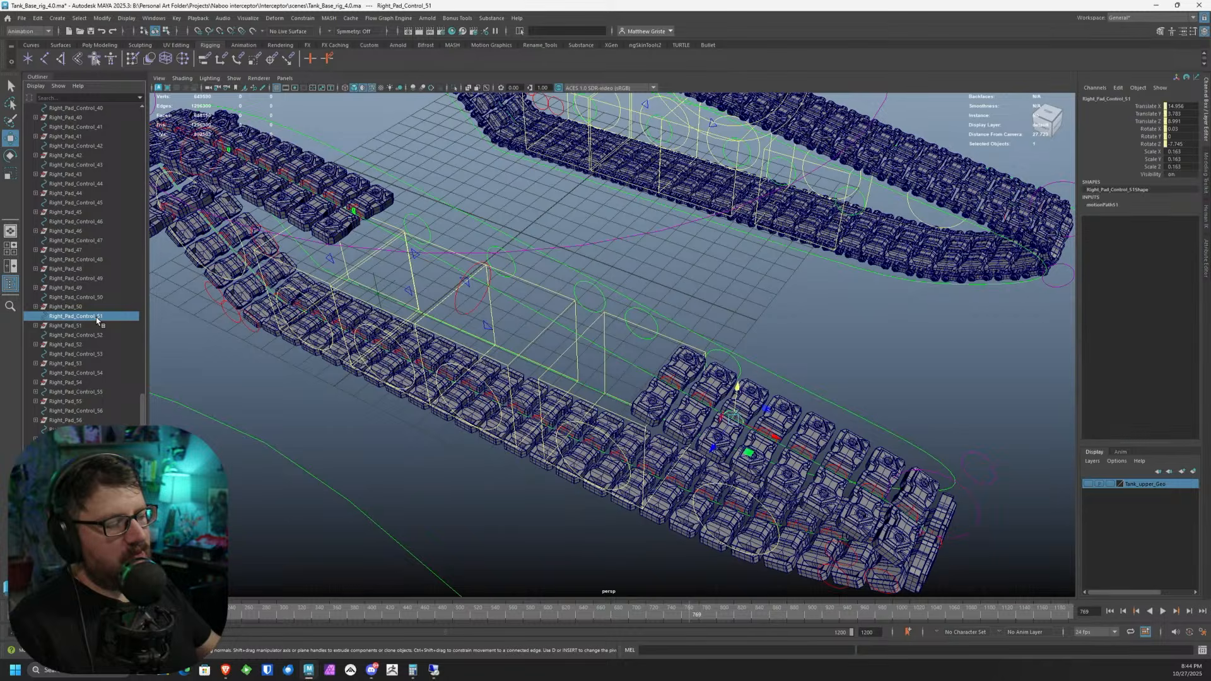
left_click(1103, 204)
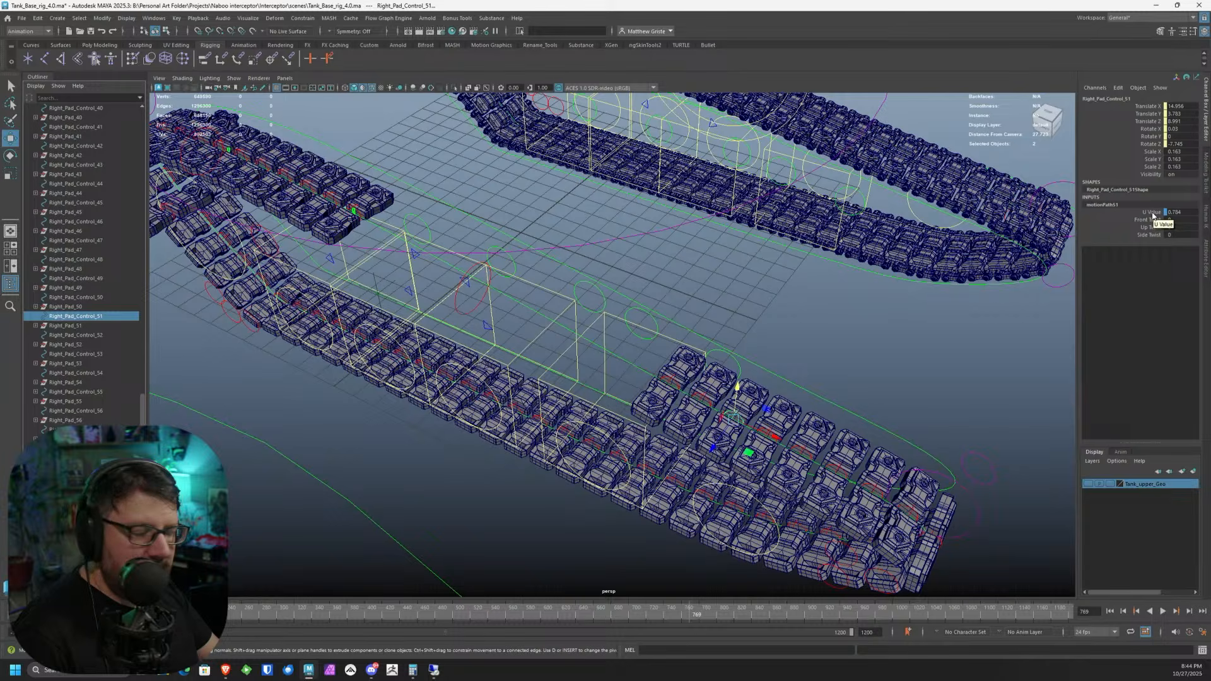
double_click(1179, 212)
type("0")
key("Return")
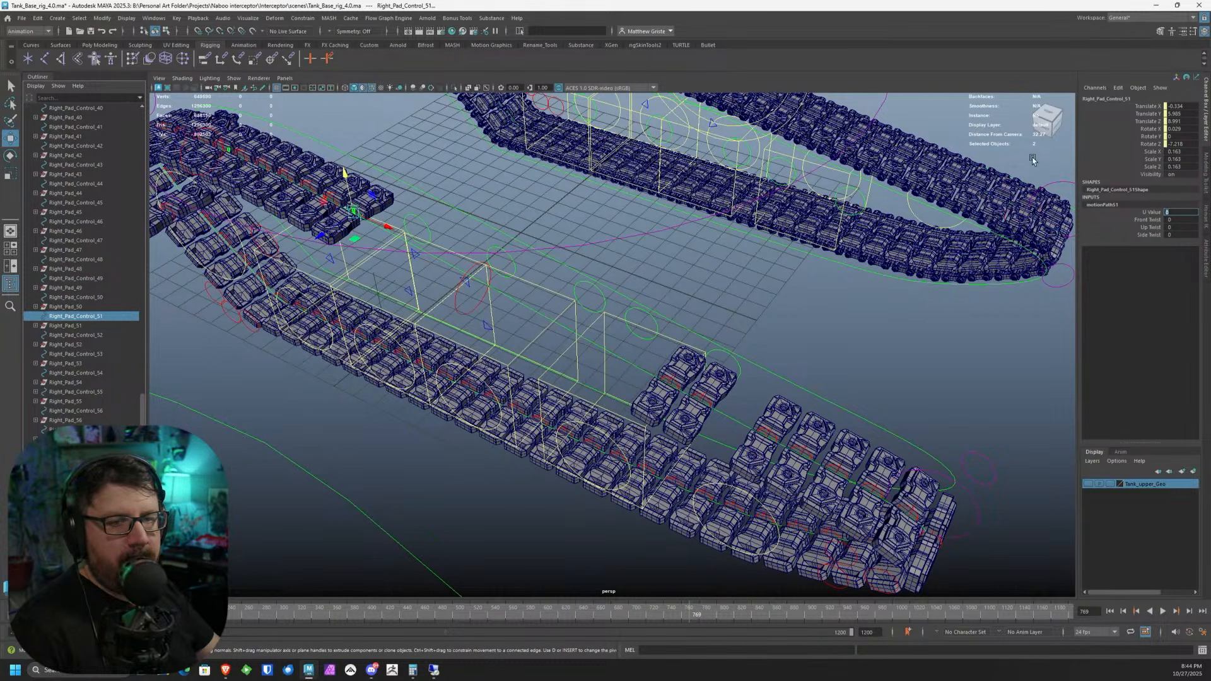
- Compare the positions of Right_Pad_Control_50 and Right_Pad_Control_52, and undo the U Value change on motionPath51
middle_click_drag(574, 284, 667, 286, "alt")
left_click_drag(667, 286, 700, 281, "alt")
left_click(76, 297, "ctrl")
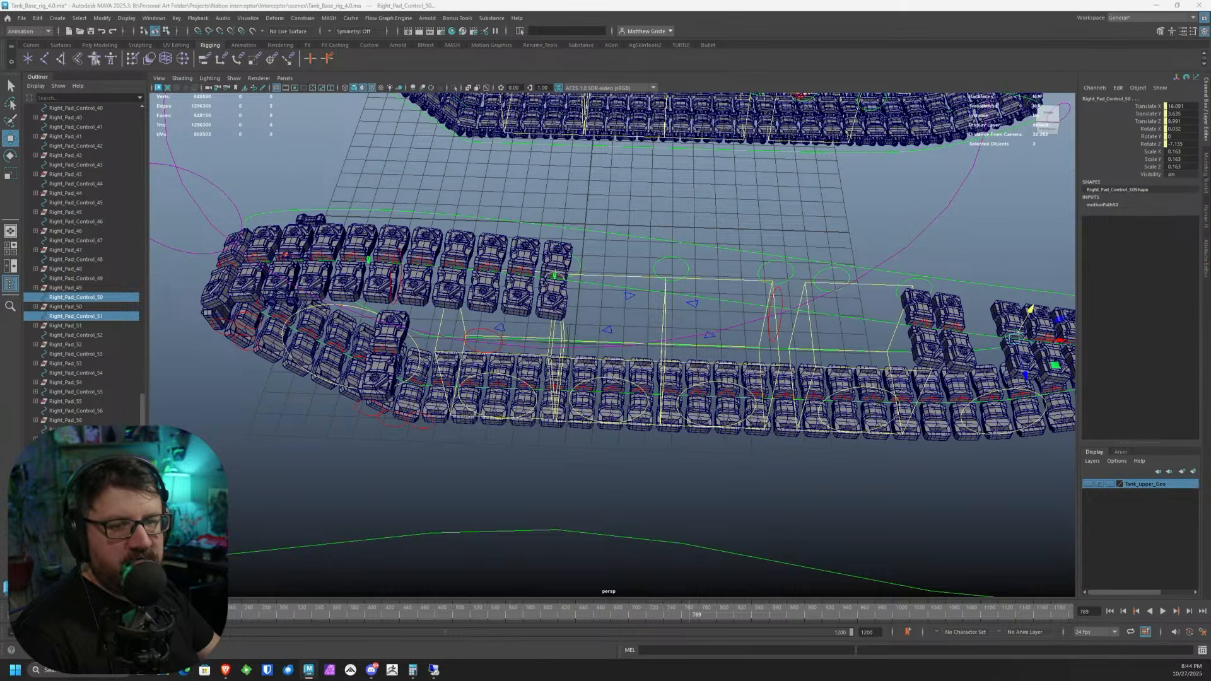
left_click(111, 336)
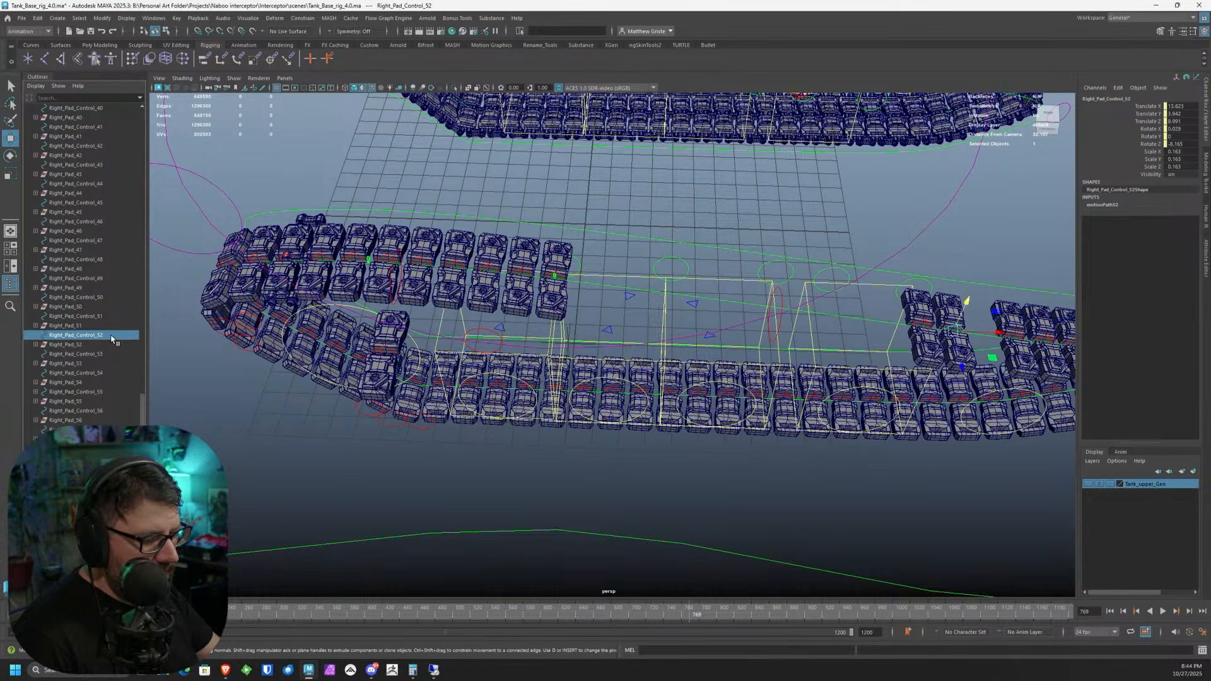
middle_click_drag(700, 361, 549, 335, "alt")
key("ctrl+z")
key("ctrl+z")
key("ctrl+z")
key("ctrl+z")
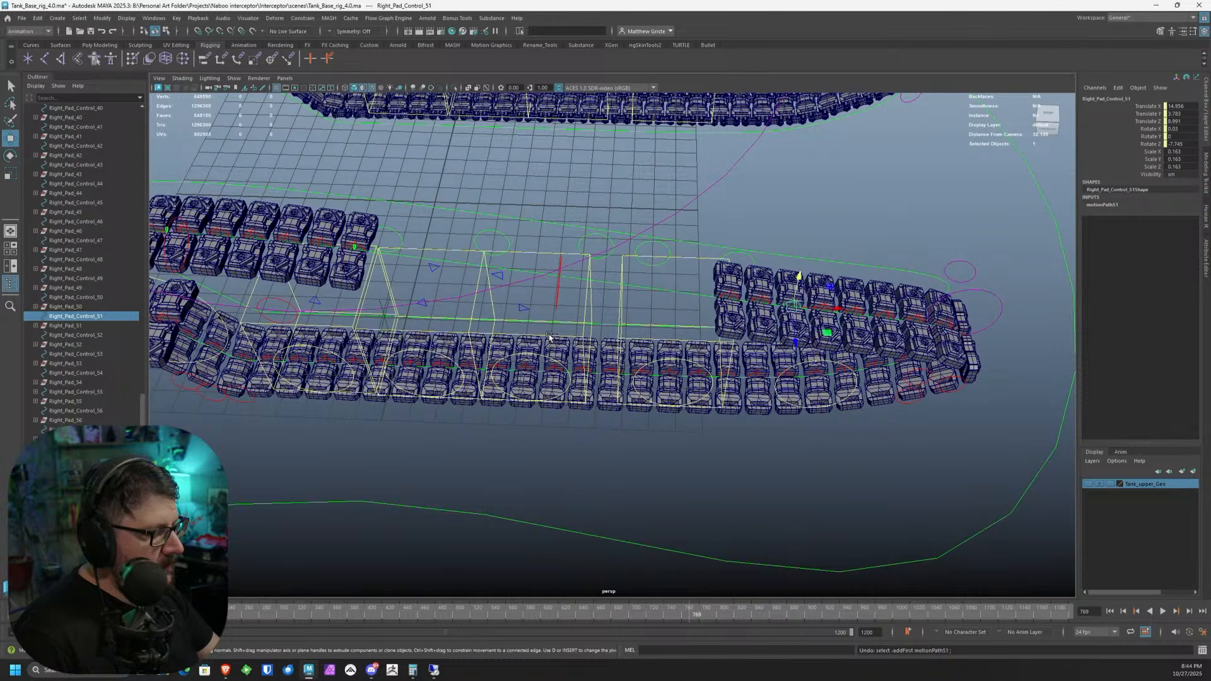
- Select Right_Pad_Control_54 and Right_Pad_Control_53 and duplicate the tread animation curve for pad 54
left_click(739, 298)
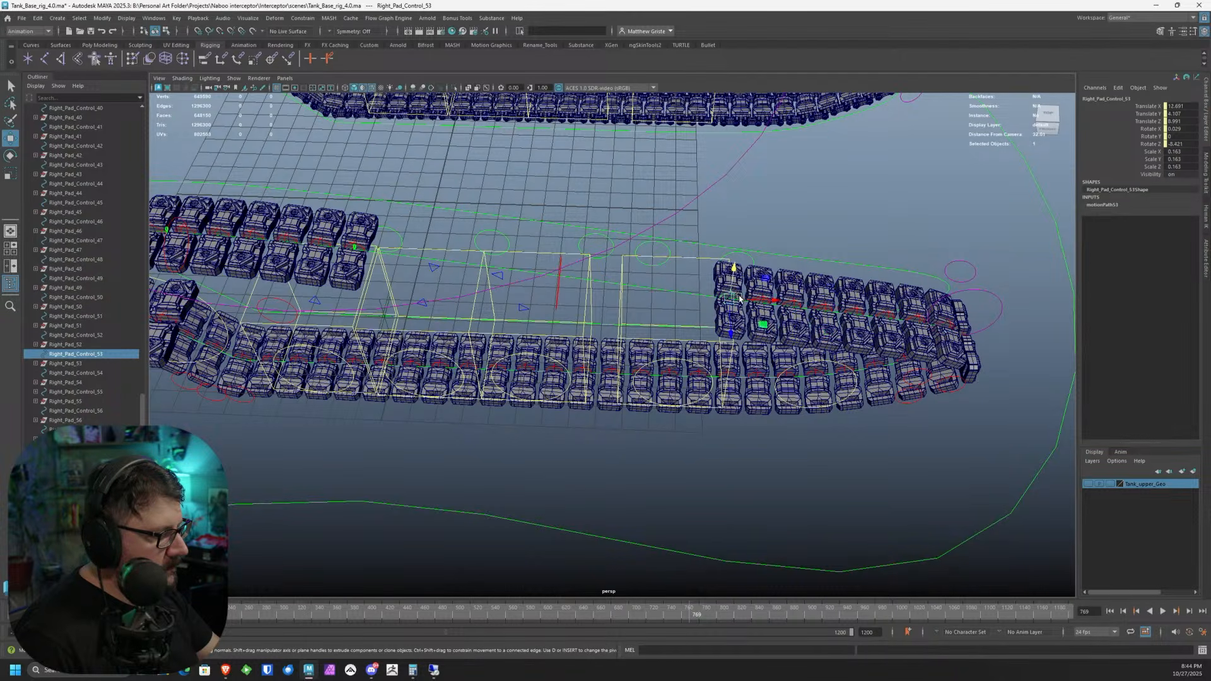
left_click(123, 373)
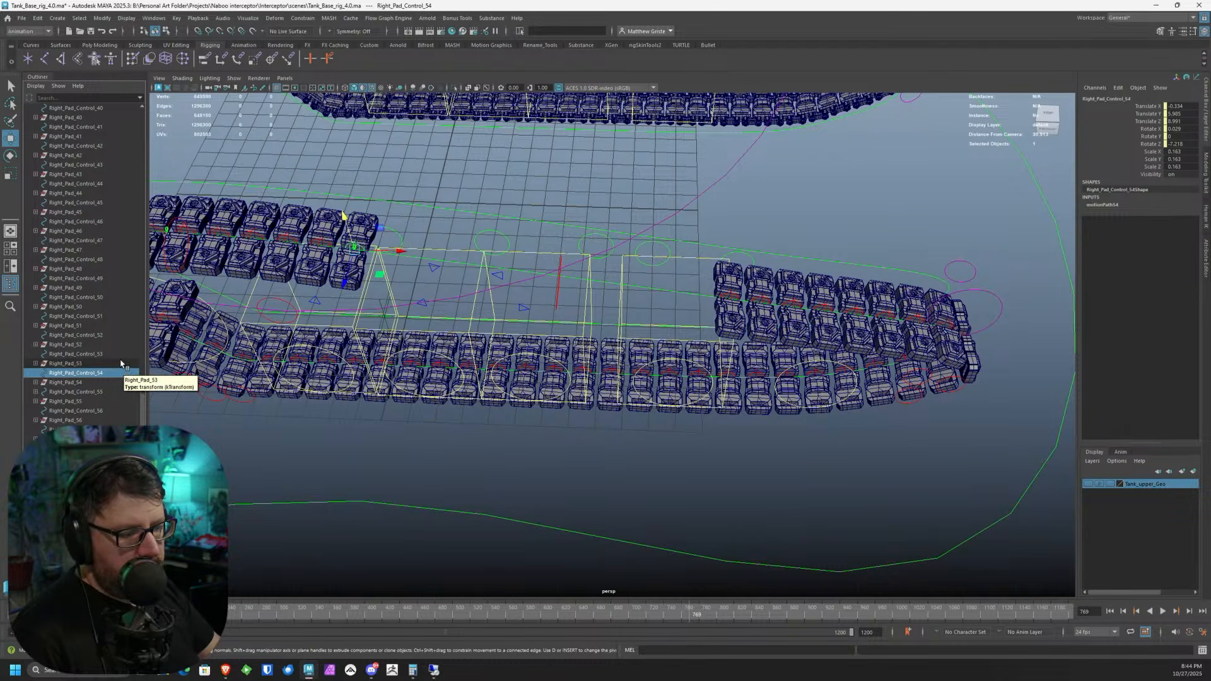
left_click(117, 356, "ctrl")
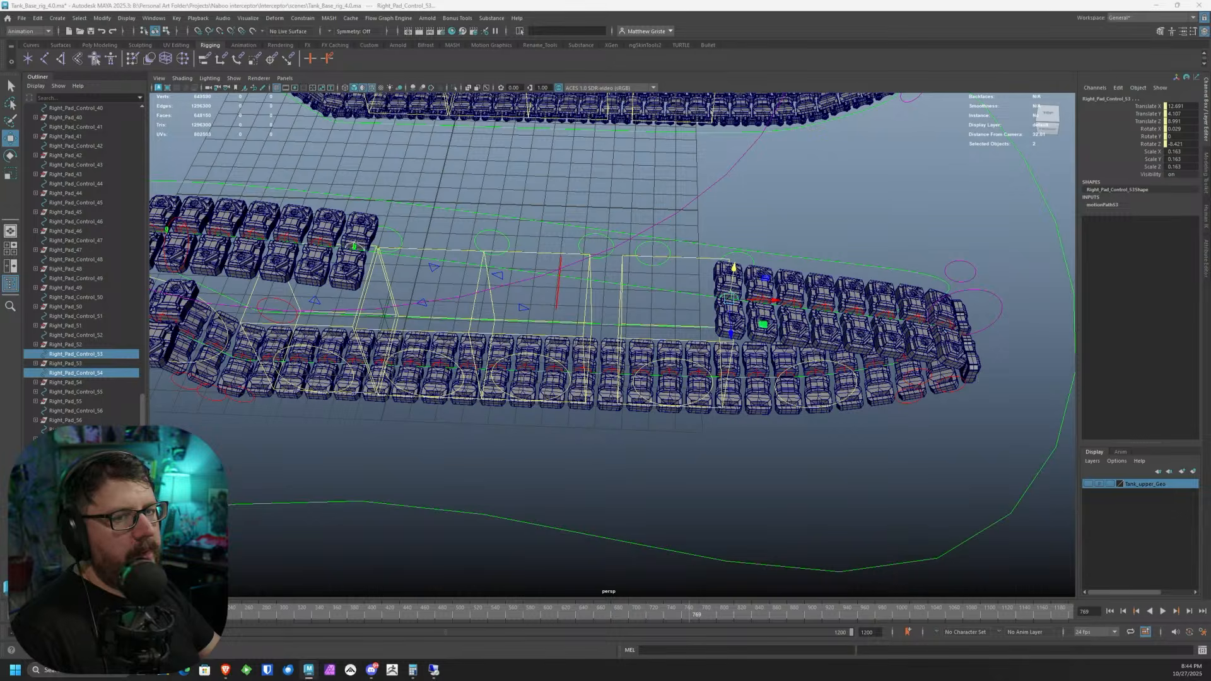
key("ctrl+d")
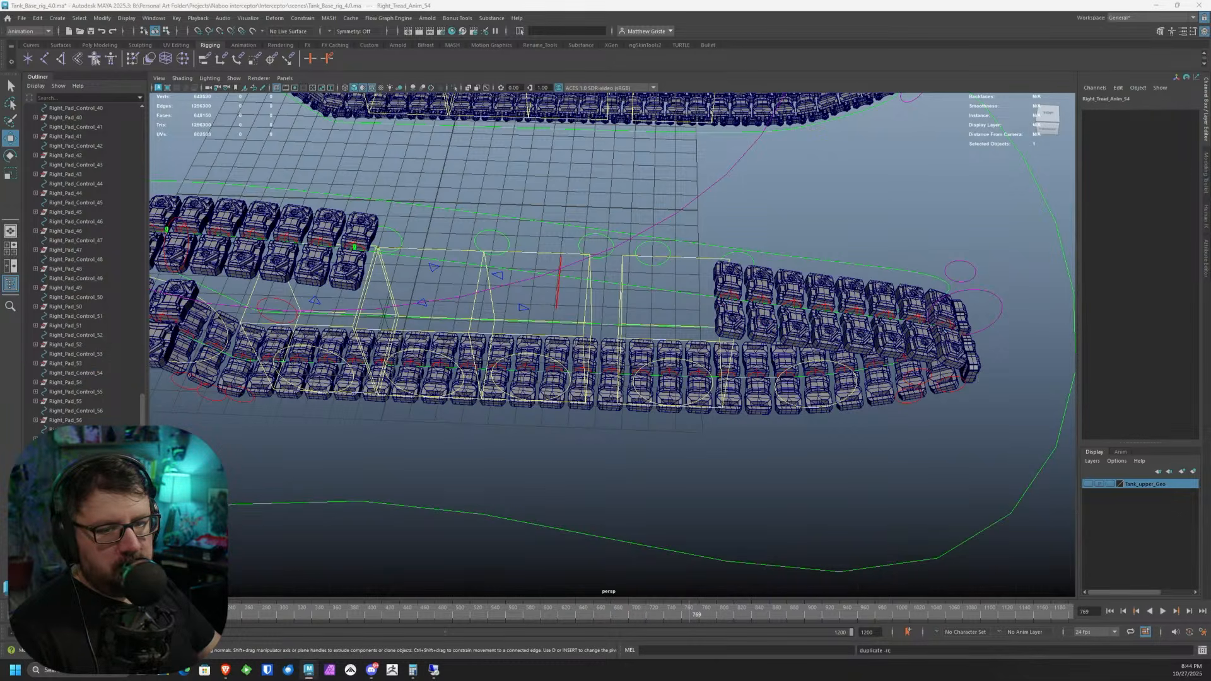
- Connect Right_Tread_Locate's Tread Cycle to the input of Right_Tread_Anim_54 and its output to motionPath54's U Value
scroll(333, 256, "down", 8)
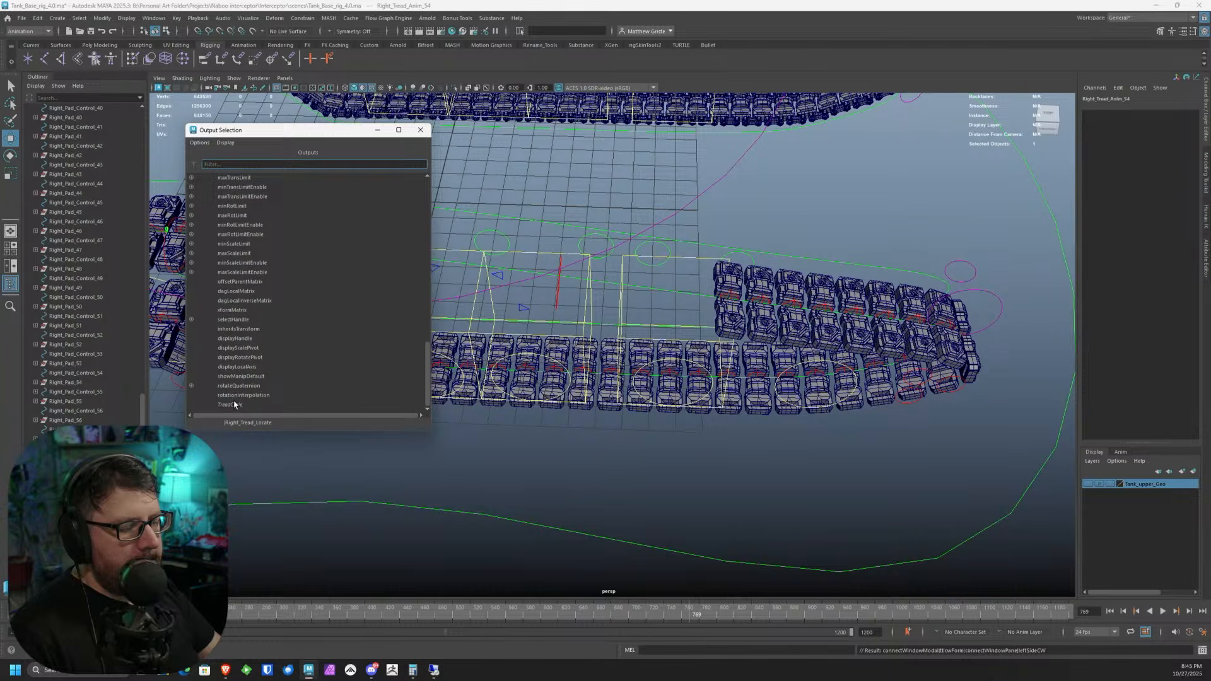
left_click(234, 404)
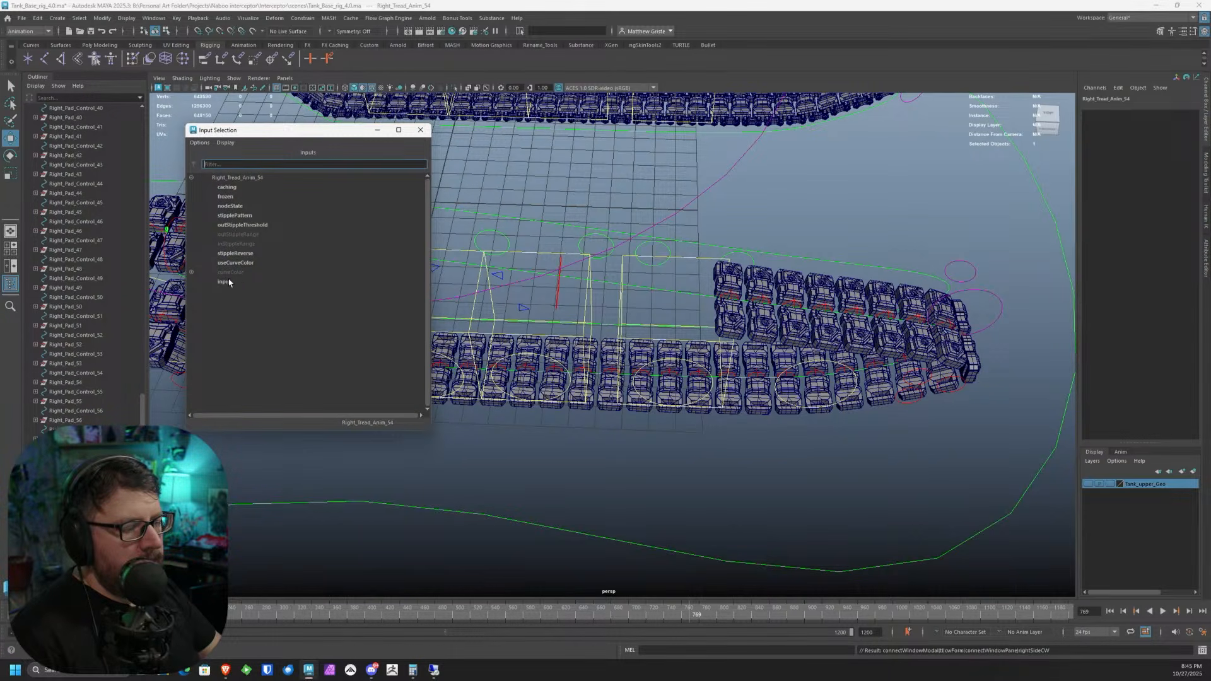
left_click(225, 281)
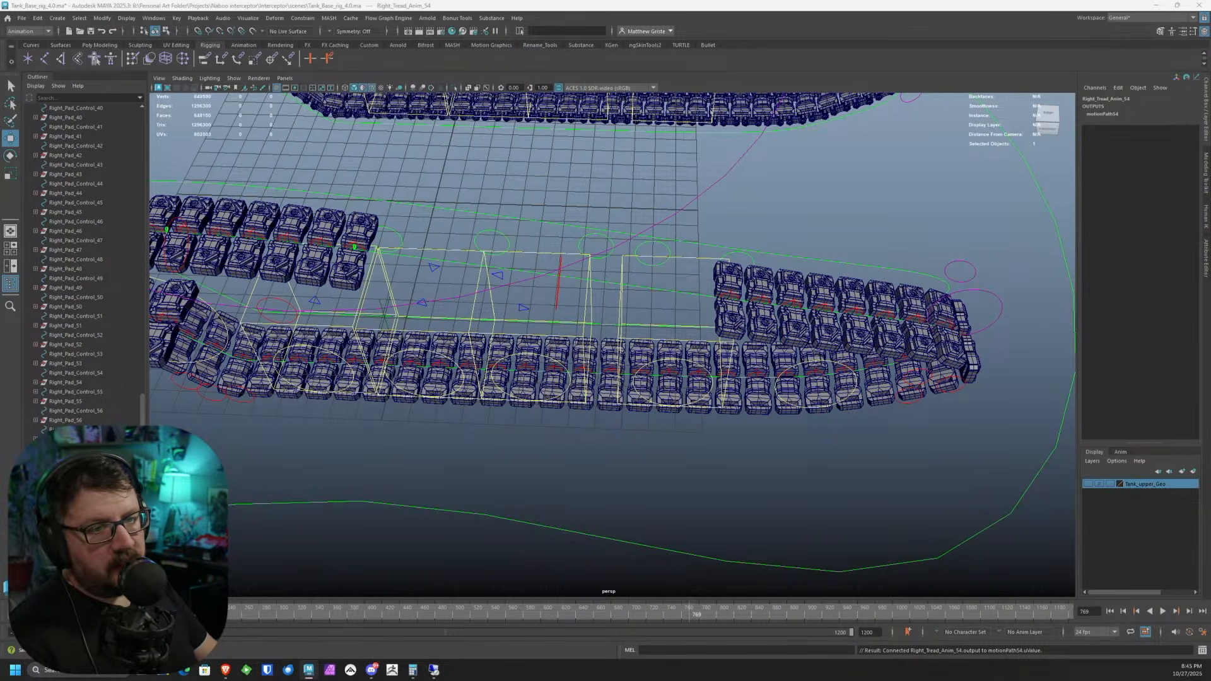
mouse_move(495, 296)
left_mouse_down("alt")
mouse_move(531, 282)
mouse_move(504, 284)
left_mouse_up("alt")
middle_click_drag(504, 284, 470, 283, "alt")
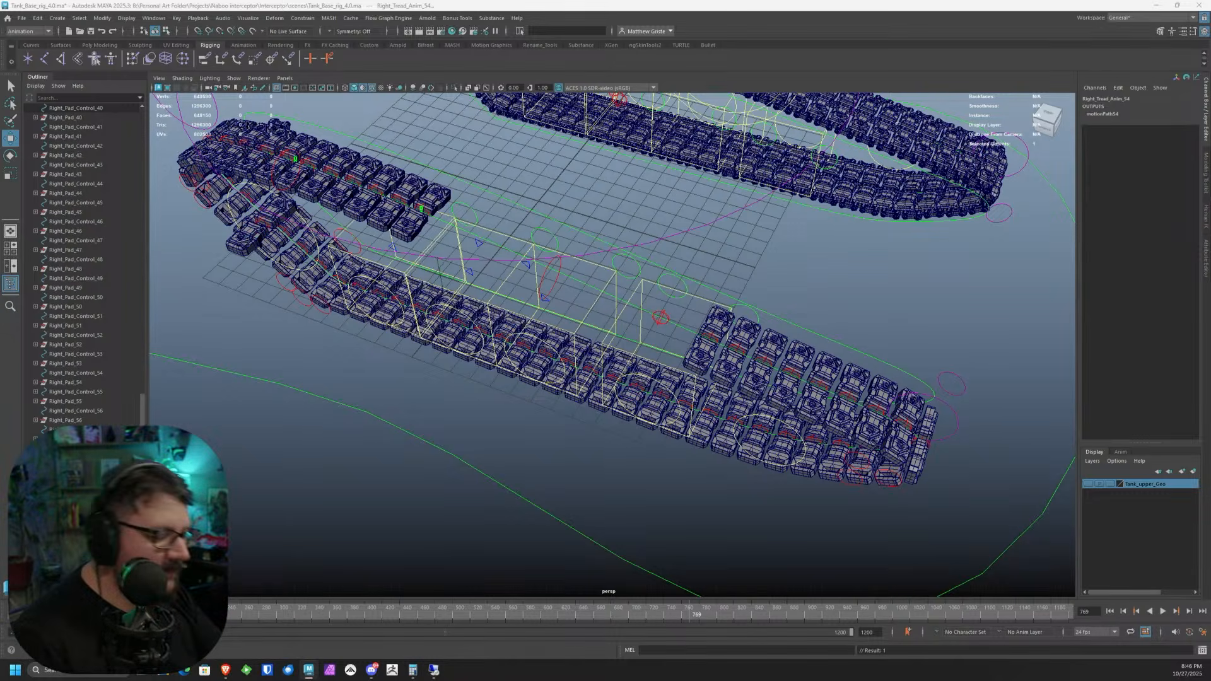
- Undo the Right_Tread_Anim_54 connections and the motion path setup of Right_Pad_Control_54
middle_click_drag(754, 300, 757, 301, "alt")
key("ctrl+z")
key("ctrl+z")
key("ctrl+z")
key("ctrl+z")
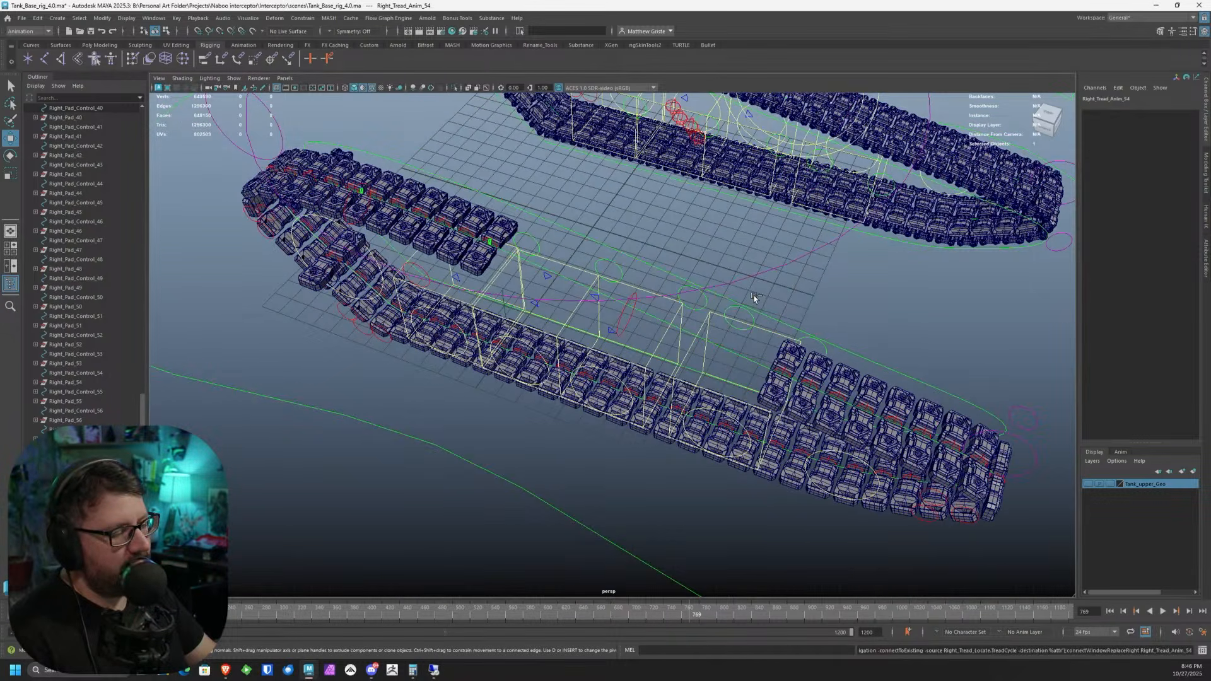
key("ctrl+z")
key("ctrl+z")
key("ctrl+z")
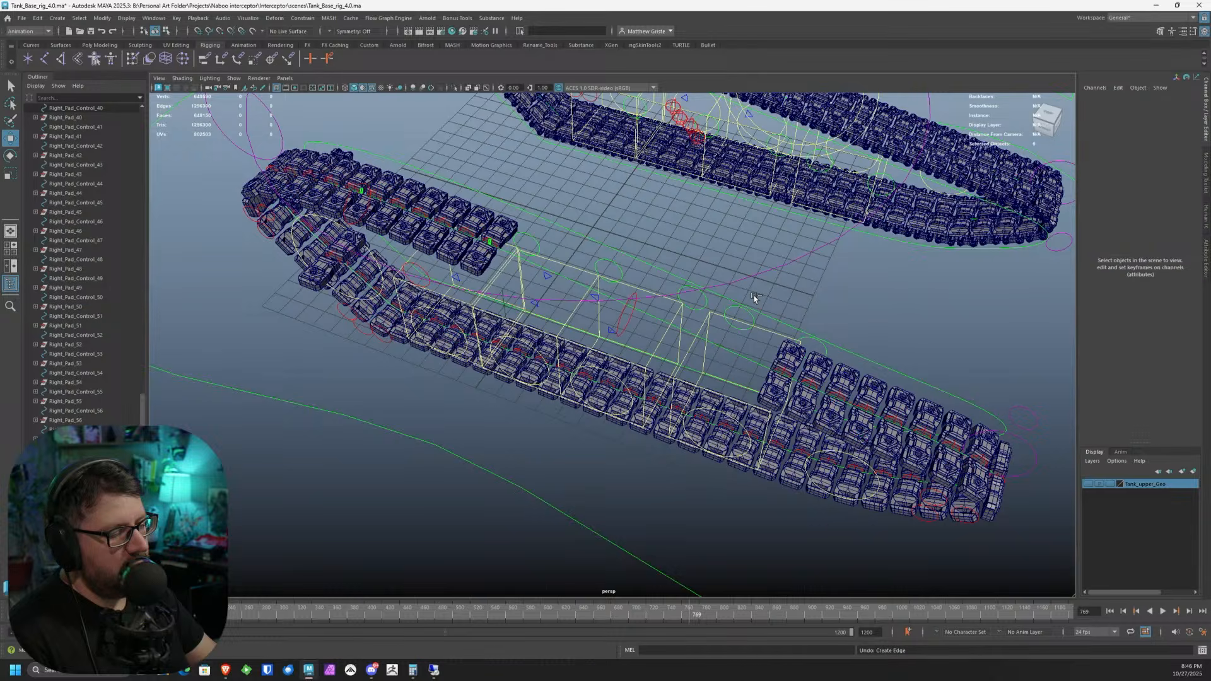
key("ctrl+z")
key("ctrl+z")
key("ctrl+z")
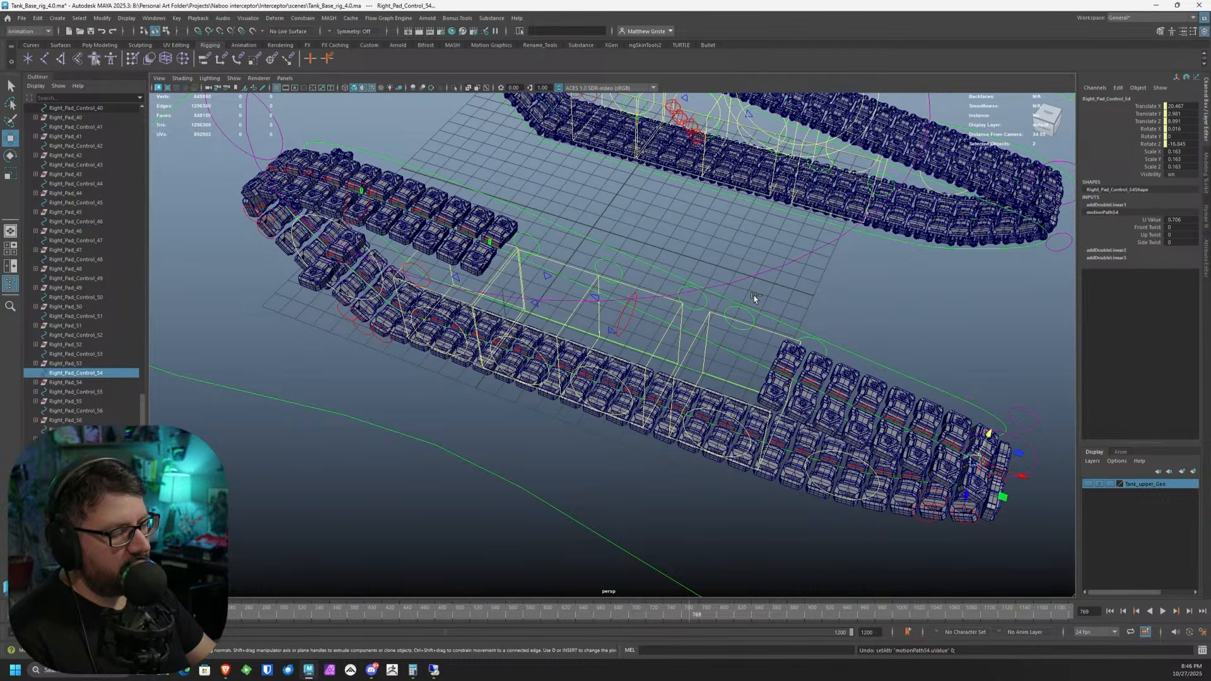
key("ctrl+z")
key("ctrl+z")
key("ctrl+z")
key("ctrl+z")
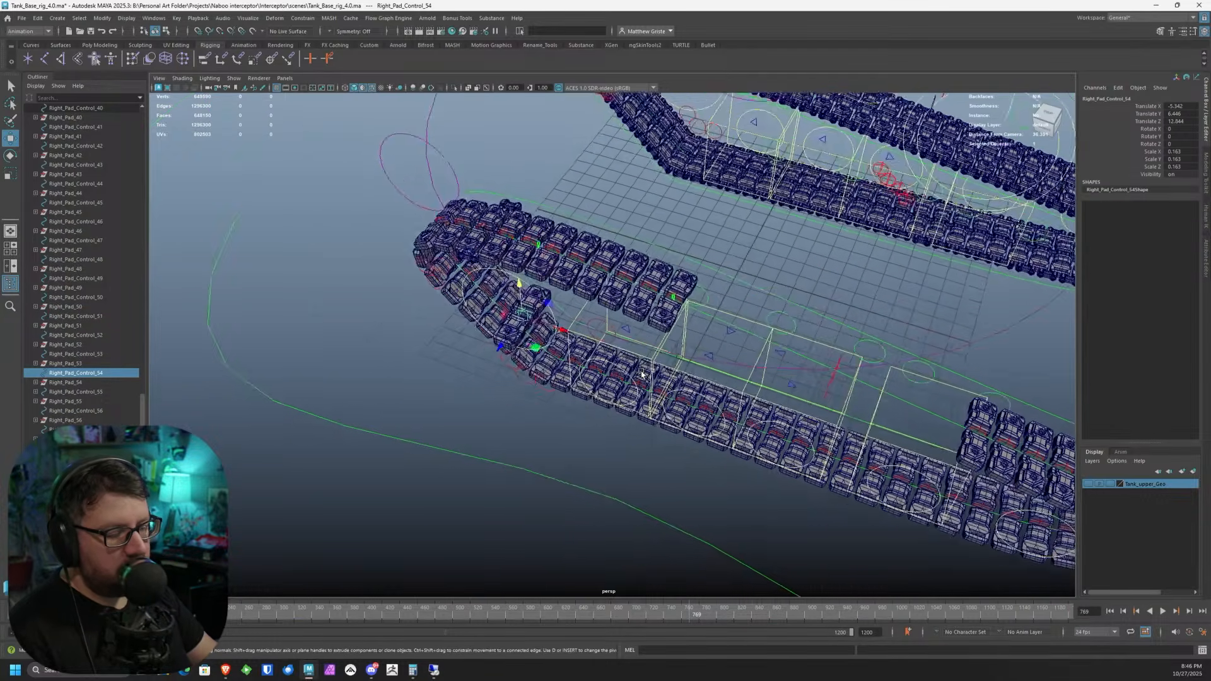
- Parent constrain Right_Pad_54 to Right_Pad_Control_54
left_click(95, 356)
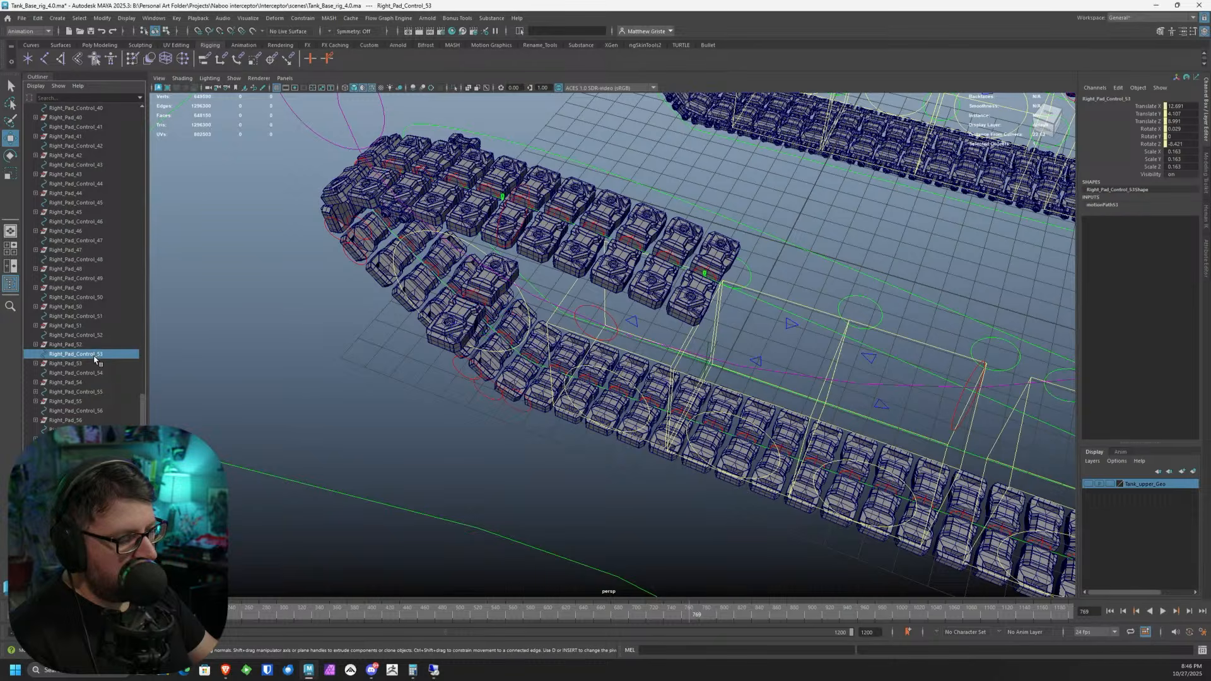
left_click(100, 370)
left_click(77, 382, "ctrl")
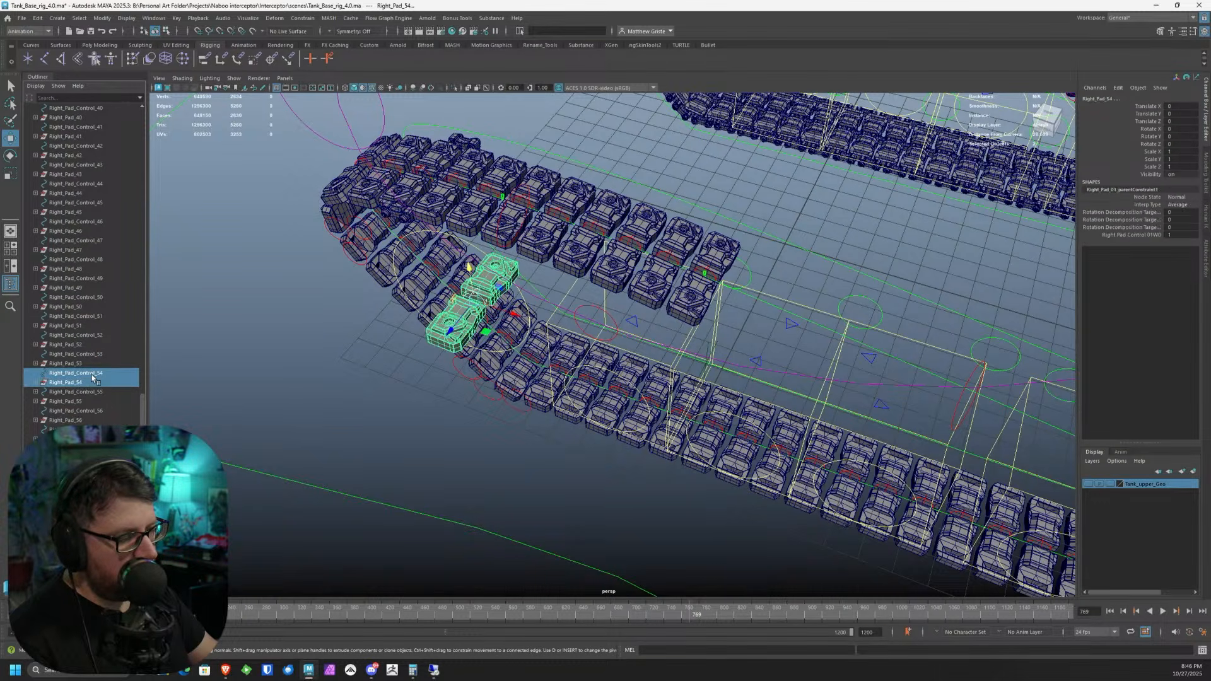
left_click(209, 63)
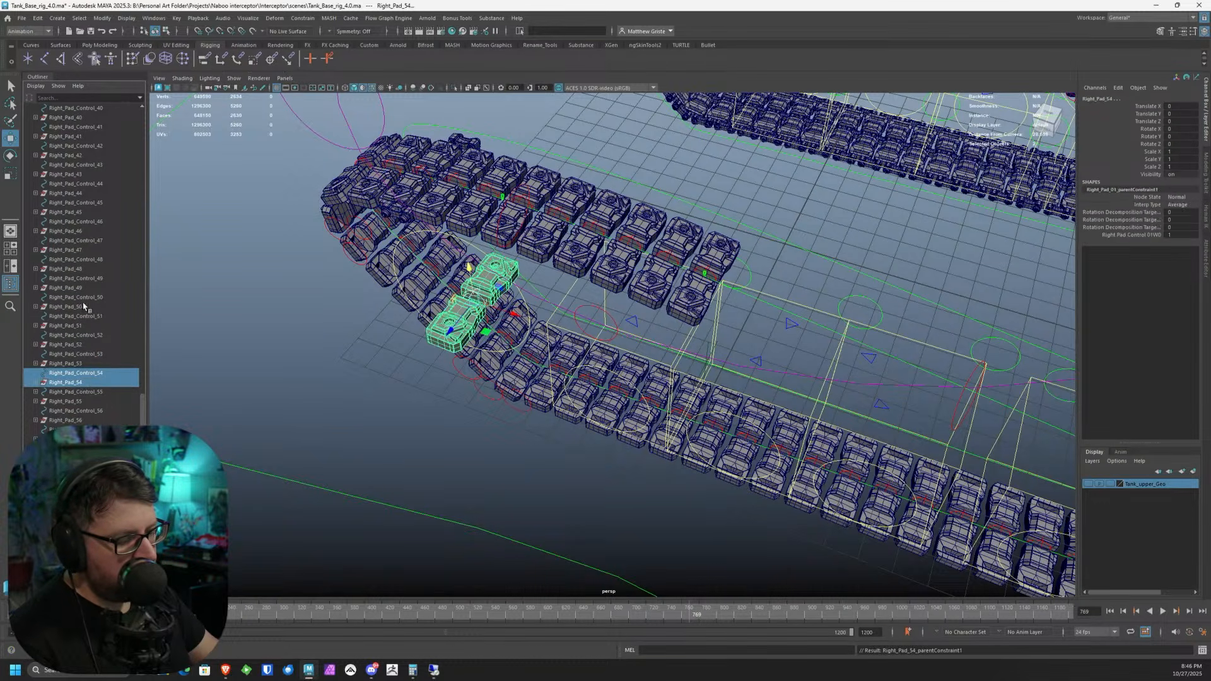
- Try attaching Right_Pad_Control_54 to the Right_Tread_Control2 curve as a motion path
left_click(94, 372)
middle_click_drag(329, 321, 180, 276, "alt")
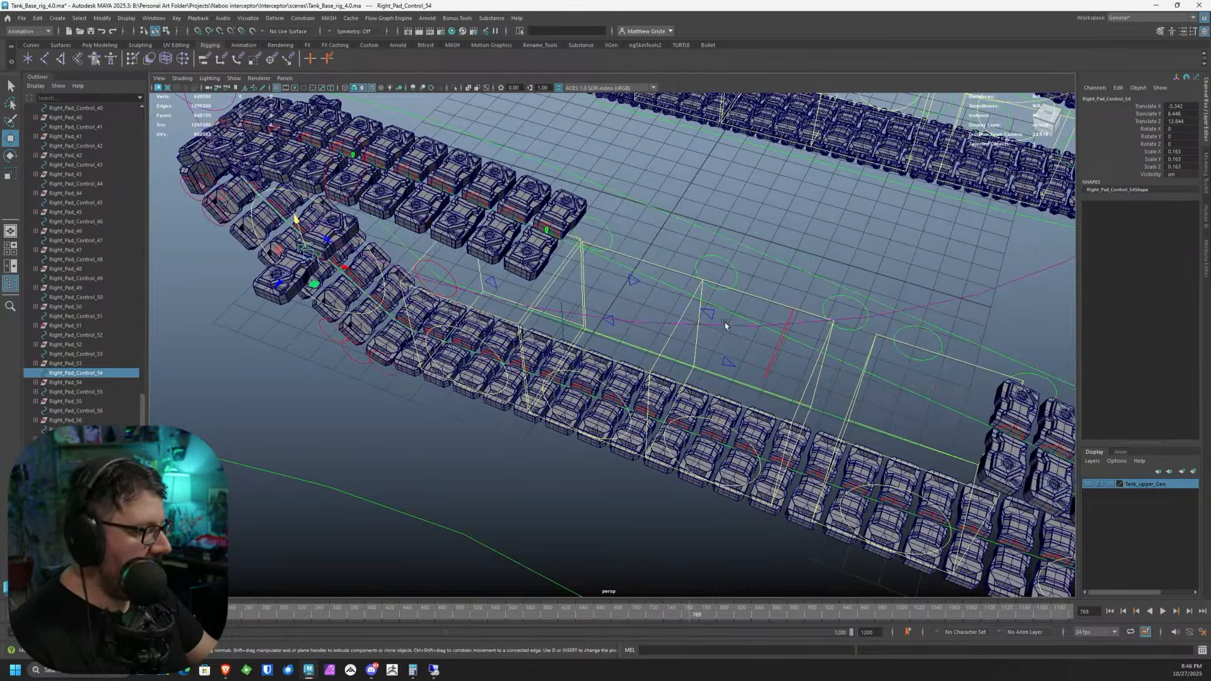
left_click_drag(933, 393, 900, 434)
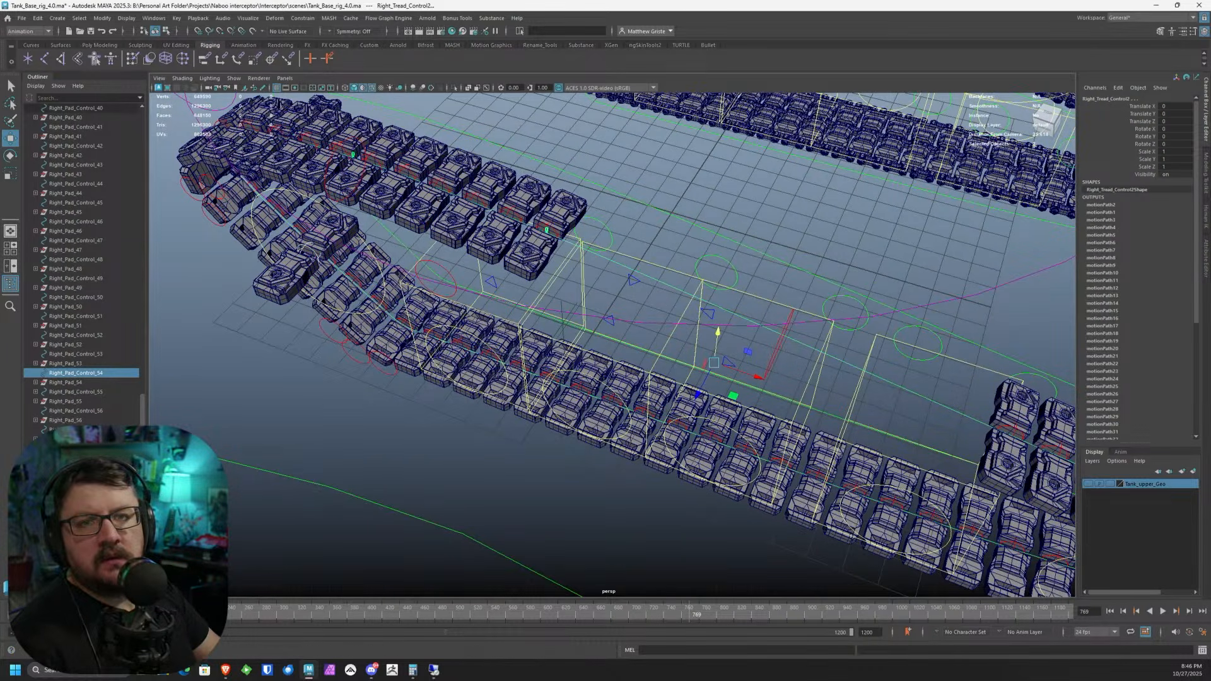
middle_click_drag(851, 384, 479, 323, "alt")
scroll(568, 341, "down", 3)
left_click_drag(593, 353, 659, 353, "alt")
middle_click_drag(659, 353, 716, 363, "alt")
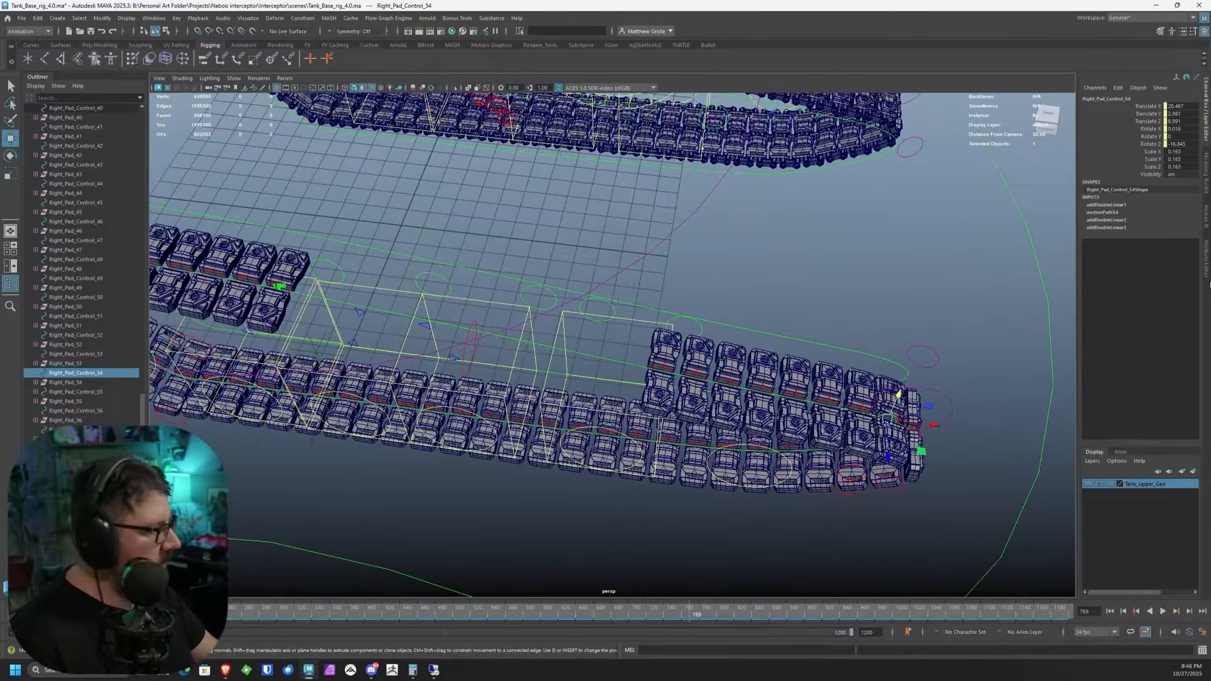
- Clear the U Value keys on motionPath54 and set the value to 0
left_click(1103, 213)
left_click(1151, 220)
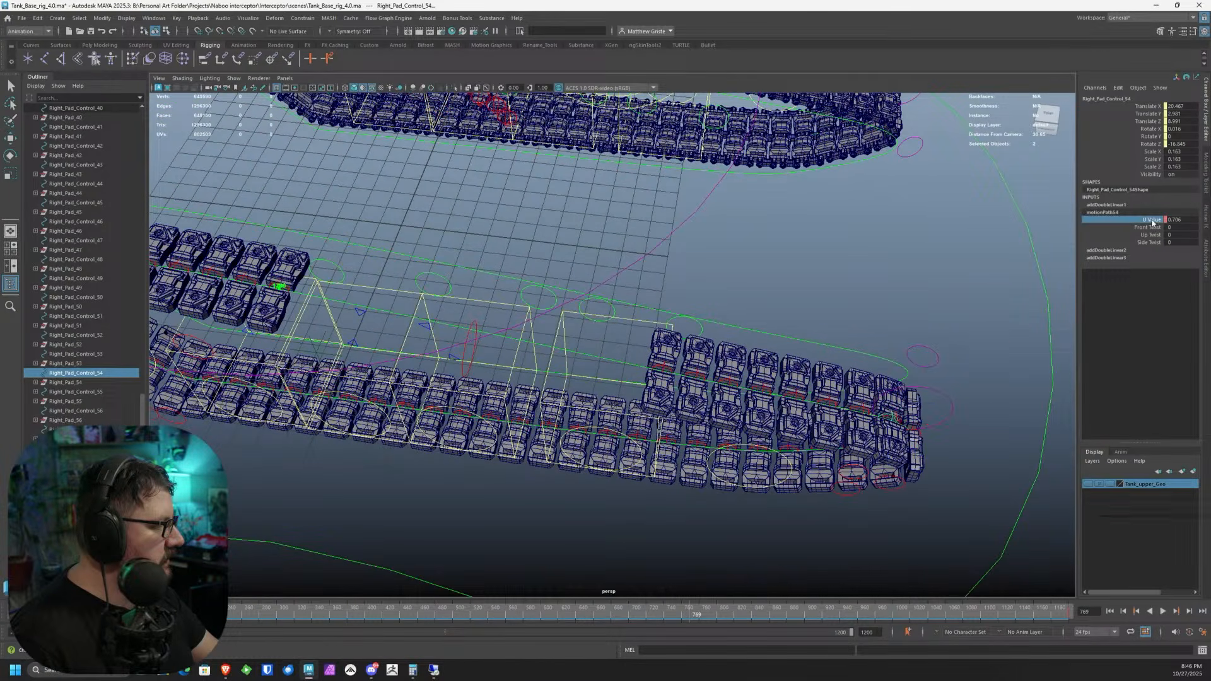
right_click(1152, 220)
left_click(1136, 367)
left_click(1185, 221)
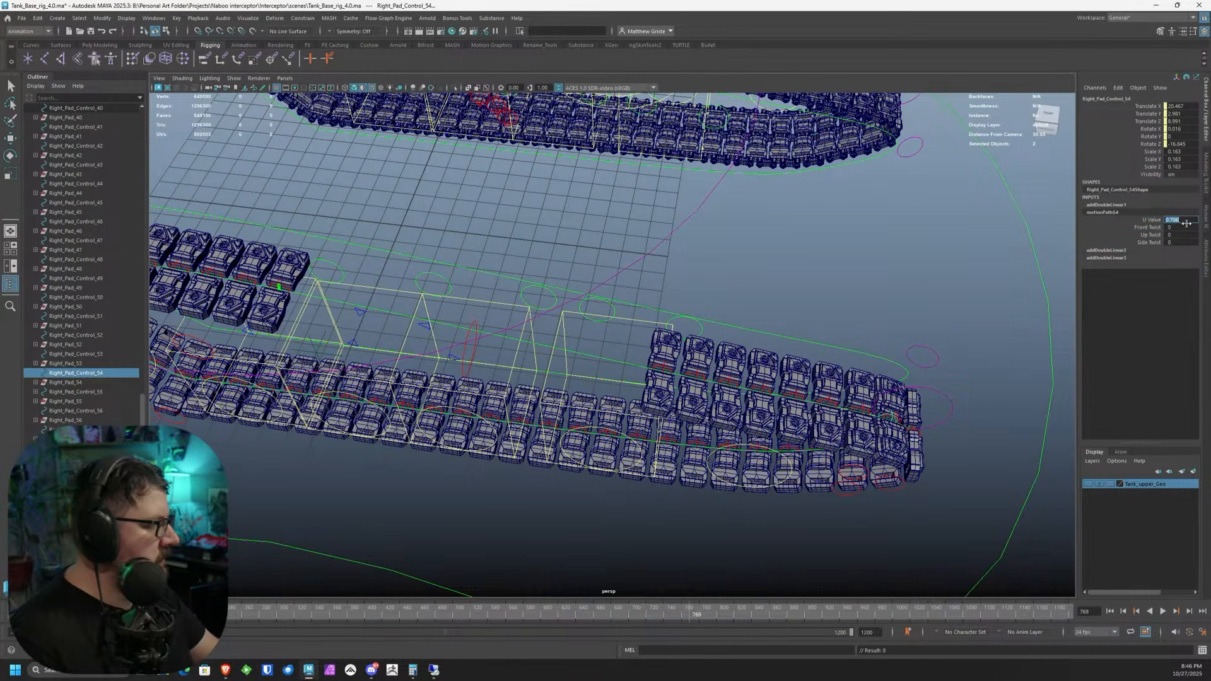
type("0")
key("Return")
middle_click_drag(387, 173, 431, 164, "alt")
key("w")
- Undo the last node edits, remove the addDoubleLinear nodes, and connect motionPath54's allCoordinates to Right_Pad_Control_54's translate
key("ctrl+z")
key("ctrl+z")
key("ctrl+z")
key("ctrl+z")
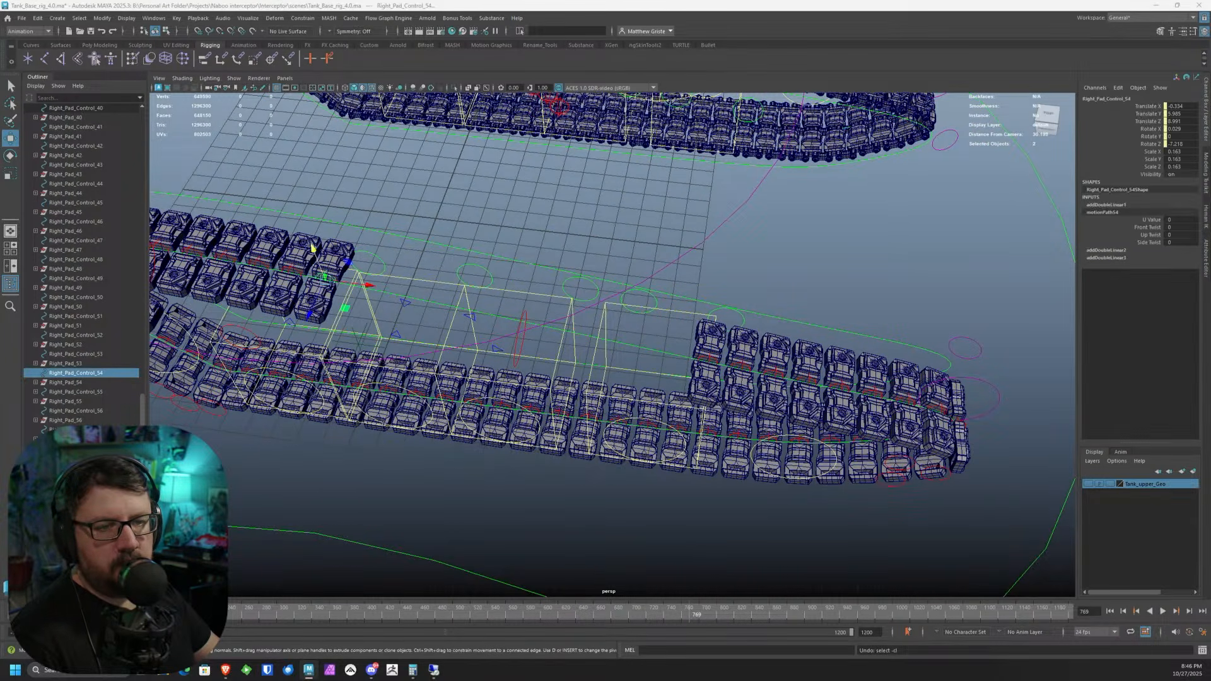
key("ctrl+z")
key("ctrl+z")
key("ctrl+z")
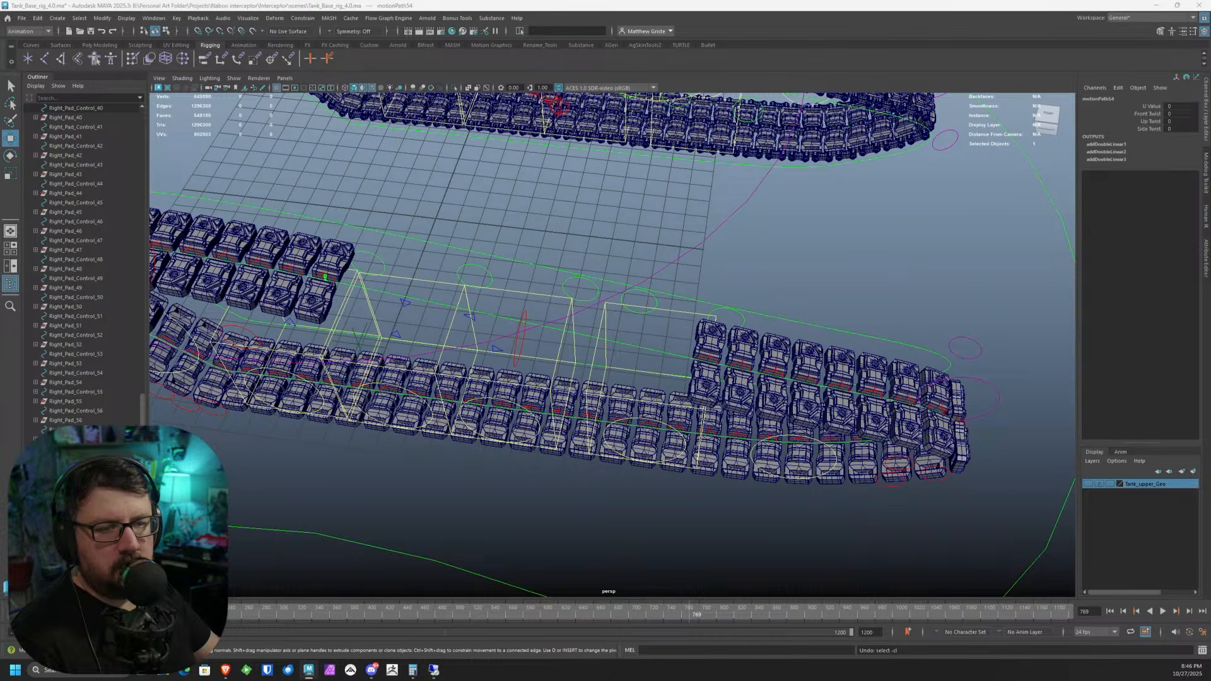
key("ctrl+z")
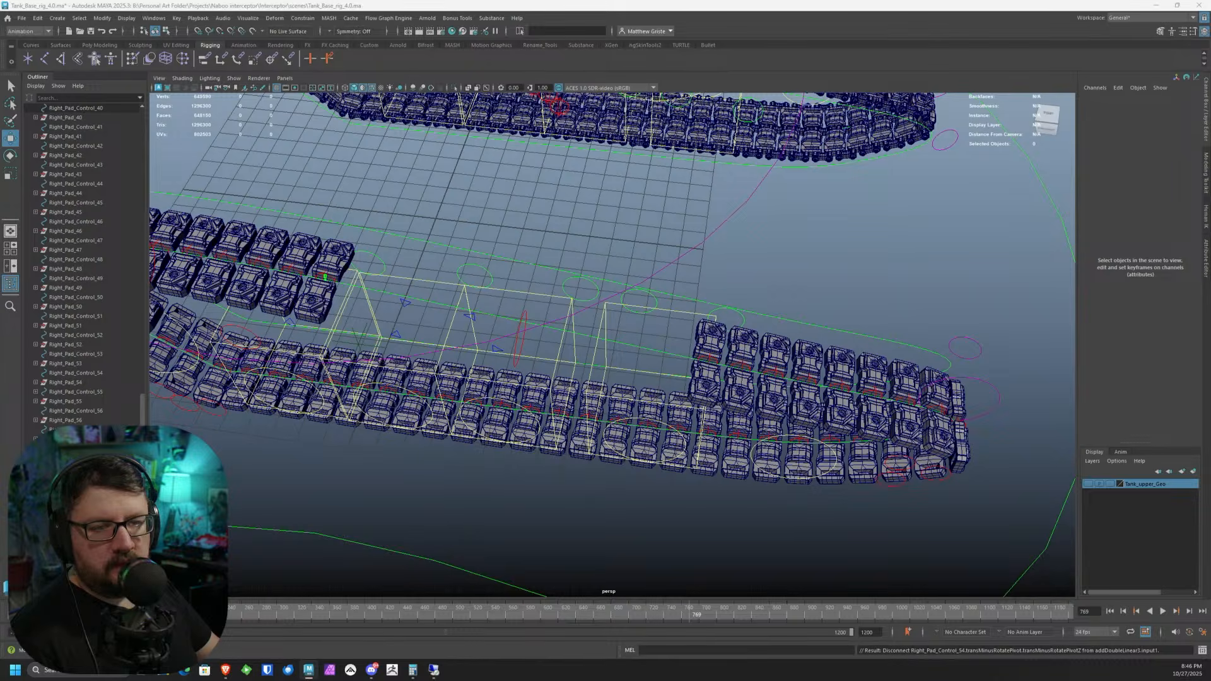
key("ctrl+z")
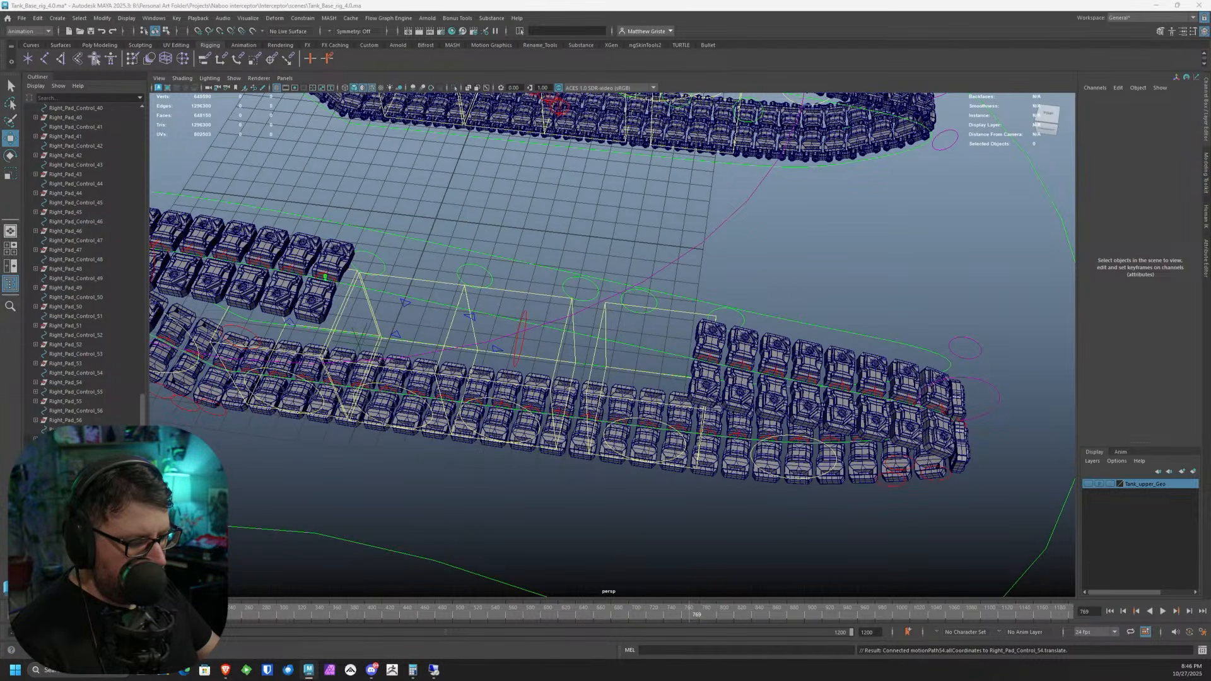
left_click(76, 372)
left_click(76, 354, "ctrl")
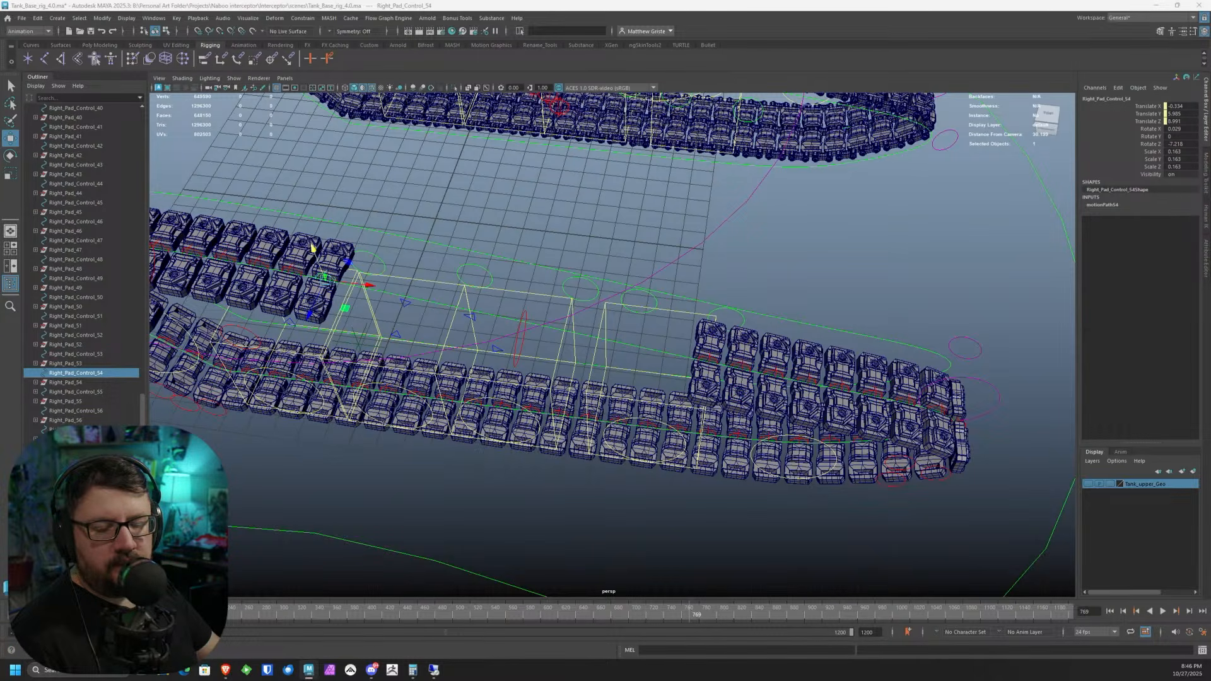
- Undo the motionPath54 edits and the motion path attachment, back to the selected Right_Pad_Control_54 and Right_Tread_Control2
middle_click_drag(485, 353, 513, 347, "alt")
key("ctrl+z")
key("ctrl+z")
key("ctrl+z")
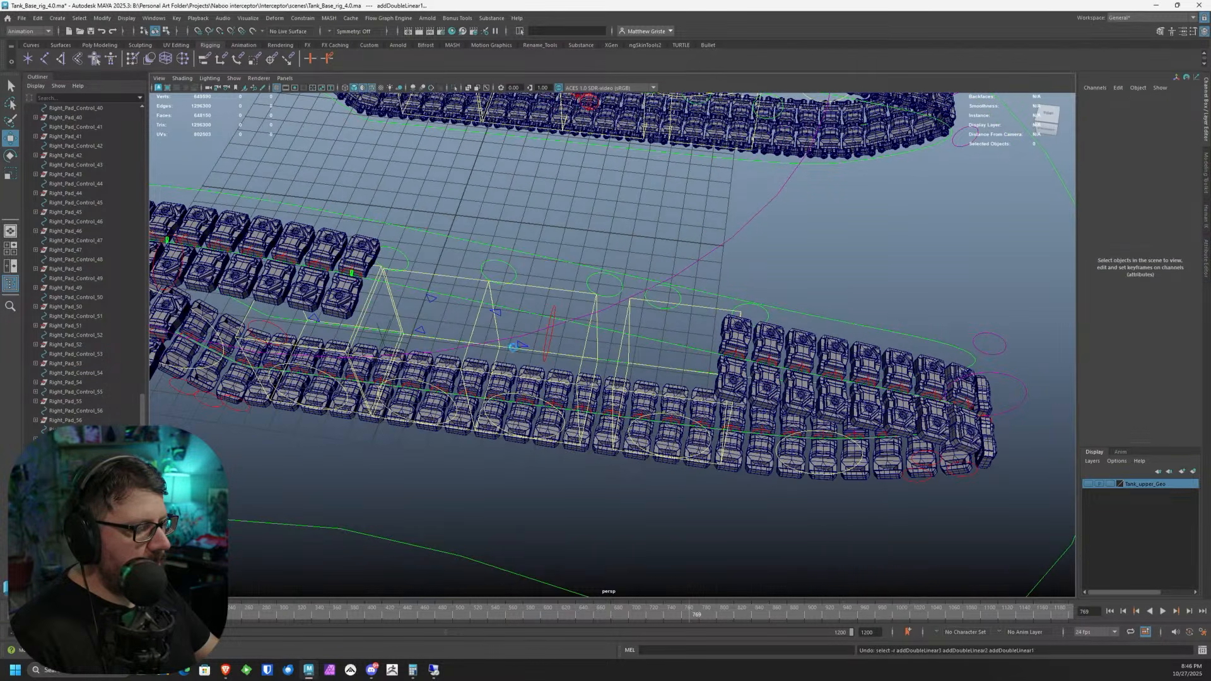
key("ctrl+z")
key("ctrl+z")
key("ctrl+z")
key("ctrl+z")
key("ctrl+z")
key("ctrl+z")
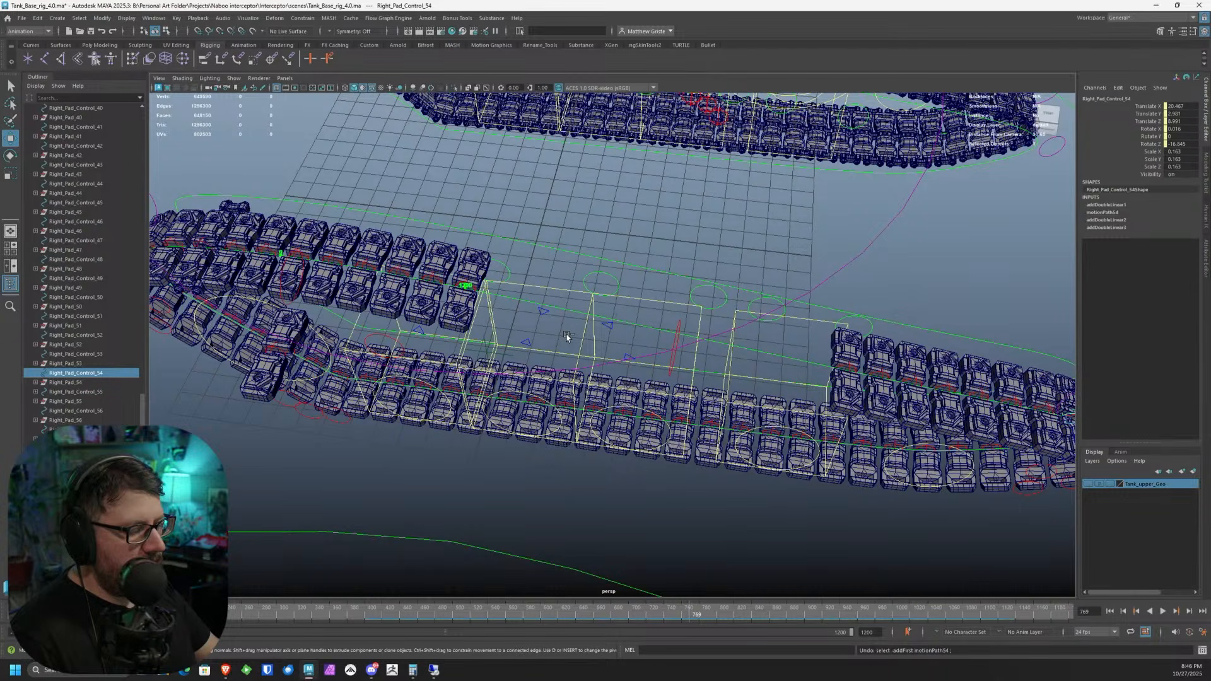
key("ctrl+z")
key("ctrl+z")
key("ctrl+z")
key("ctrl+z")
key("ctrl+z")
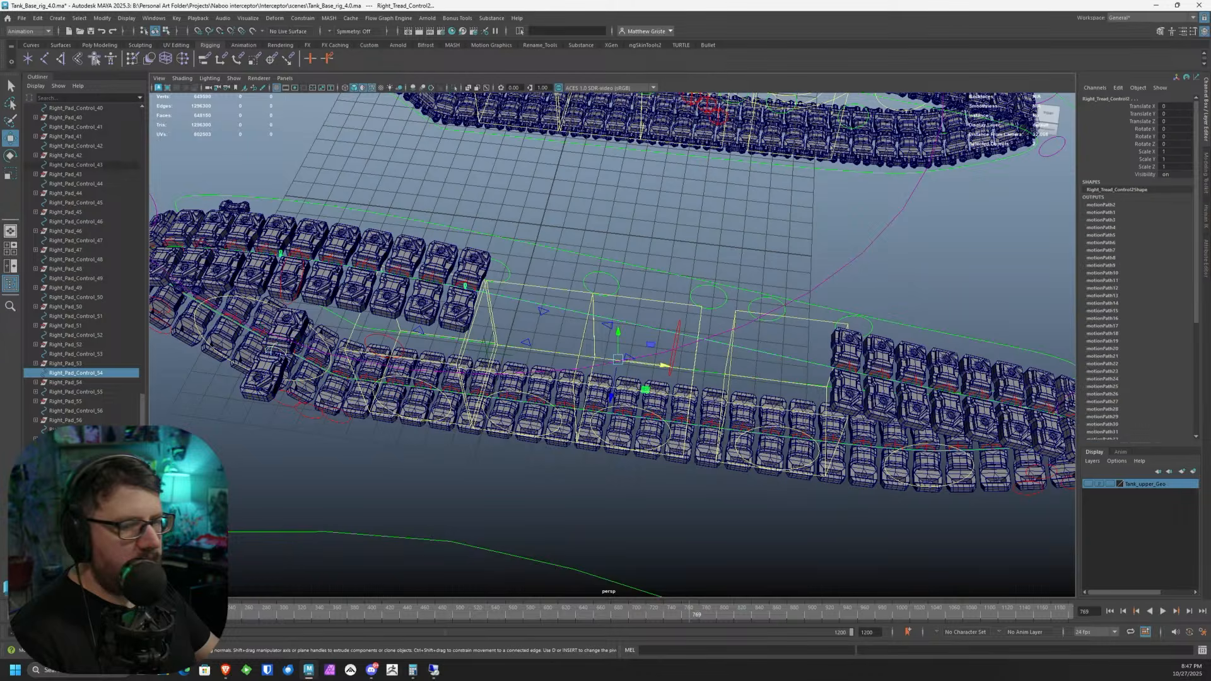
- Attach the selected Right_Pad_Control_54 to the Right_Tread_Control2 curve as a motion path
left_click(302, 18)
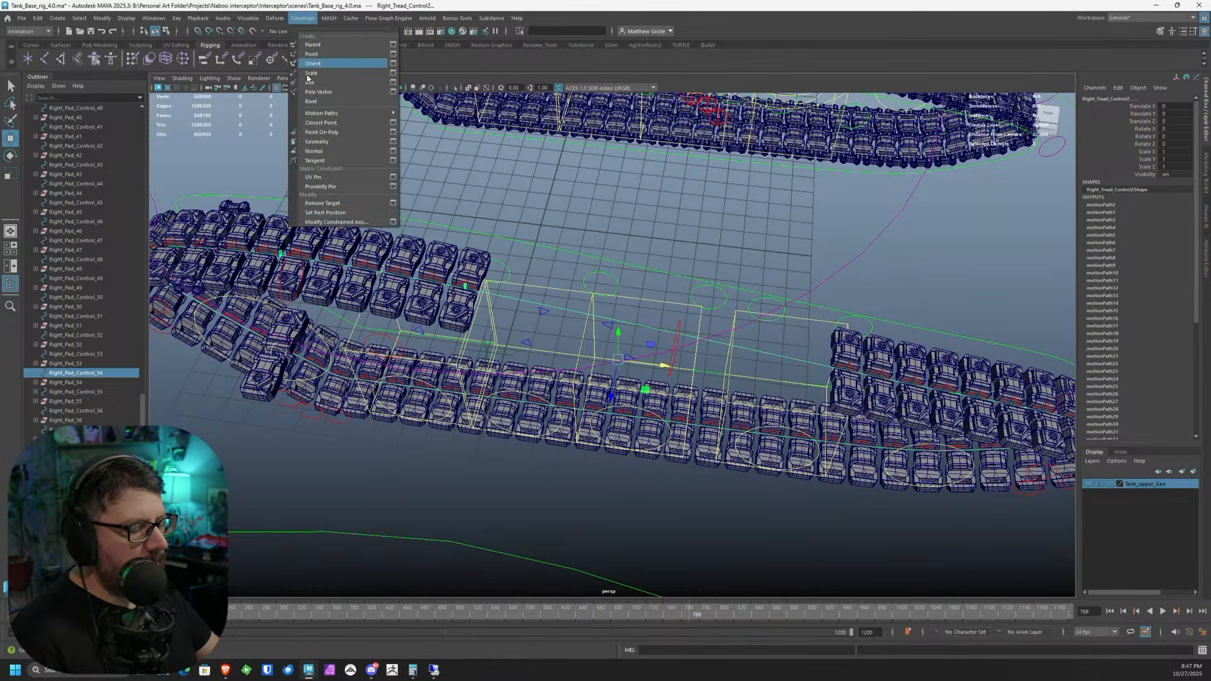
mouse_move(397, 115)
left_click(492, 113)
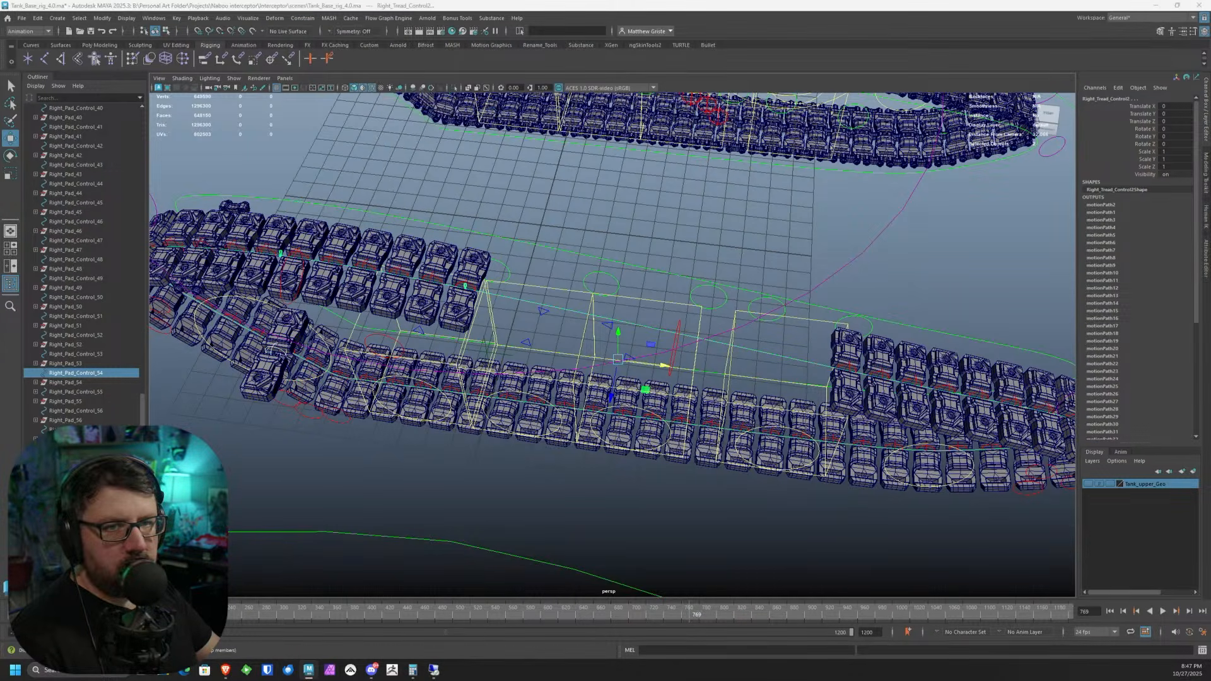
- Reset motionPath54's U Value to an unkeyed 0 and delete the addDoubleLinear nodes between it and Right_Pad_Control_54
middle_click_drag(553, 256, 484, 251, "alt")
left_click_drag(484, 251, 458, 247, "alt")
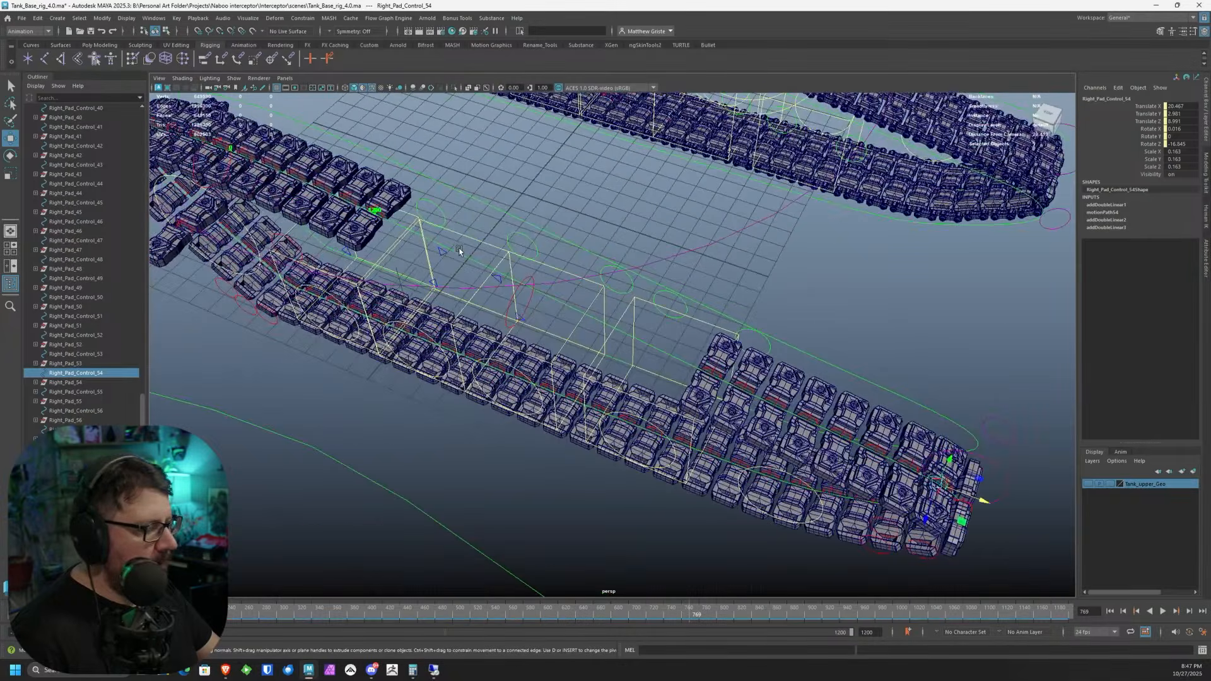
left_click(1102, 212)
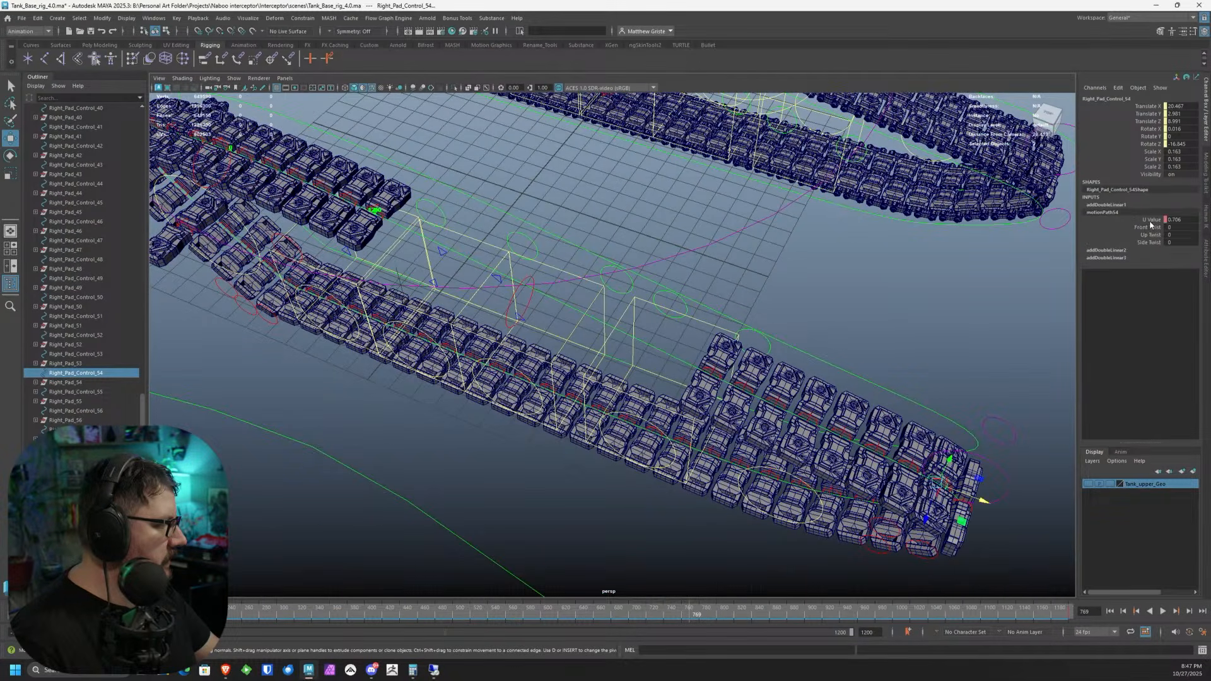
left_click(1105, 219)
right_click(1105, 221)
left_click(1126, 367)
left_click(1187, 220)
type("0")
key("Return")
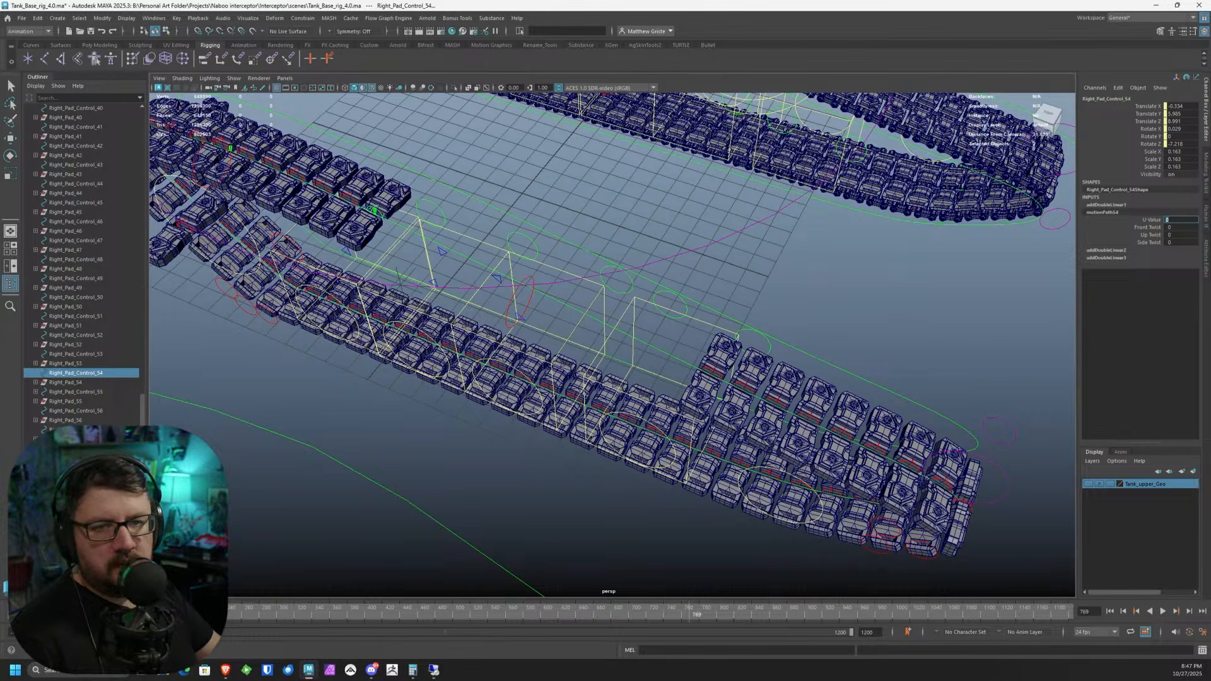
key("w")
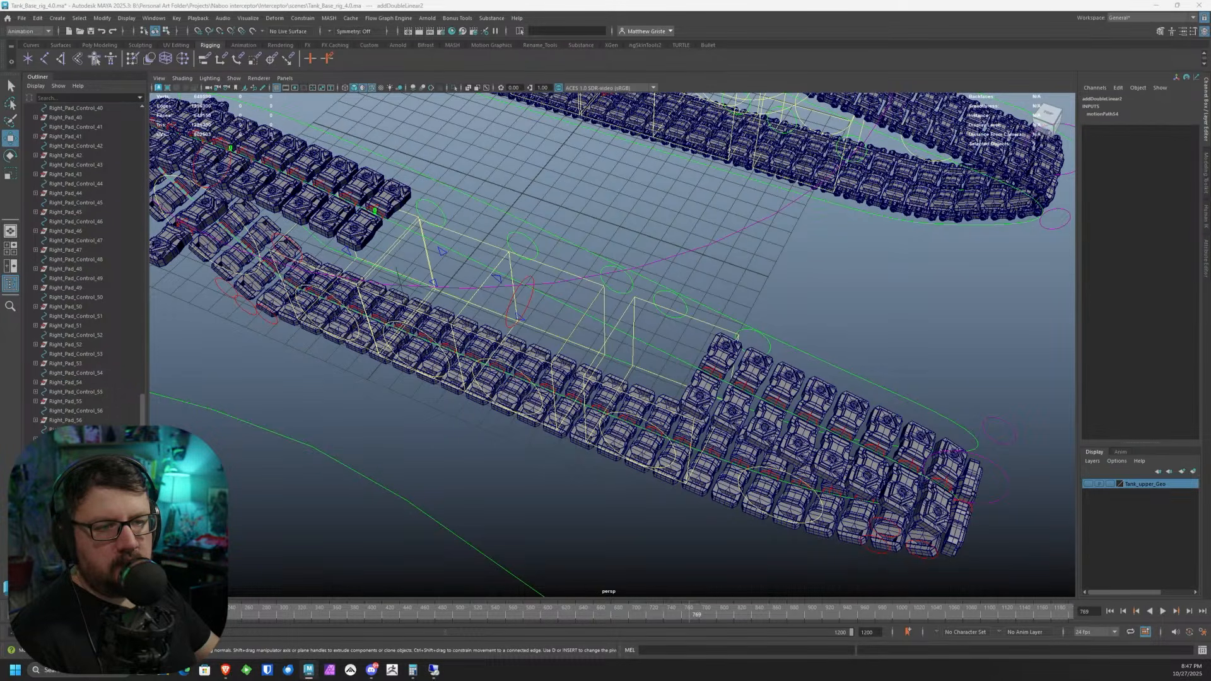
key("Delete")
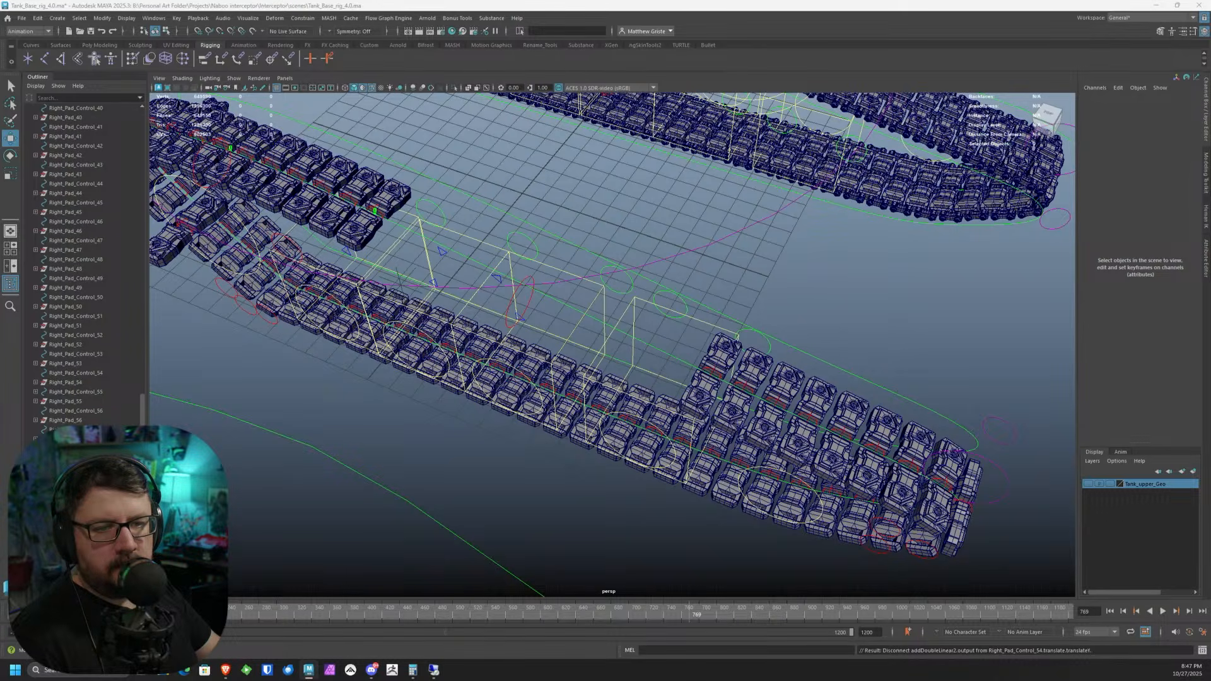
- Connect Right_Tread_Locate's Tread Cycle to the input of Right_Tread_Anim_54
left_click(75, 373)
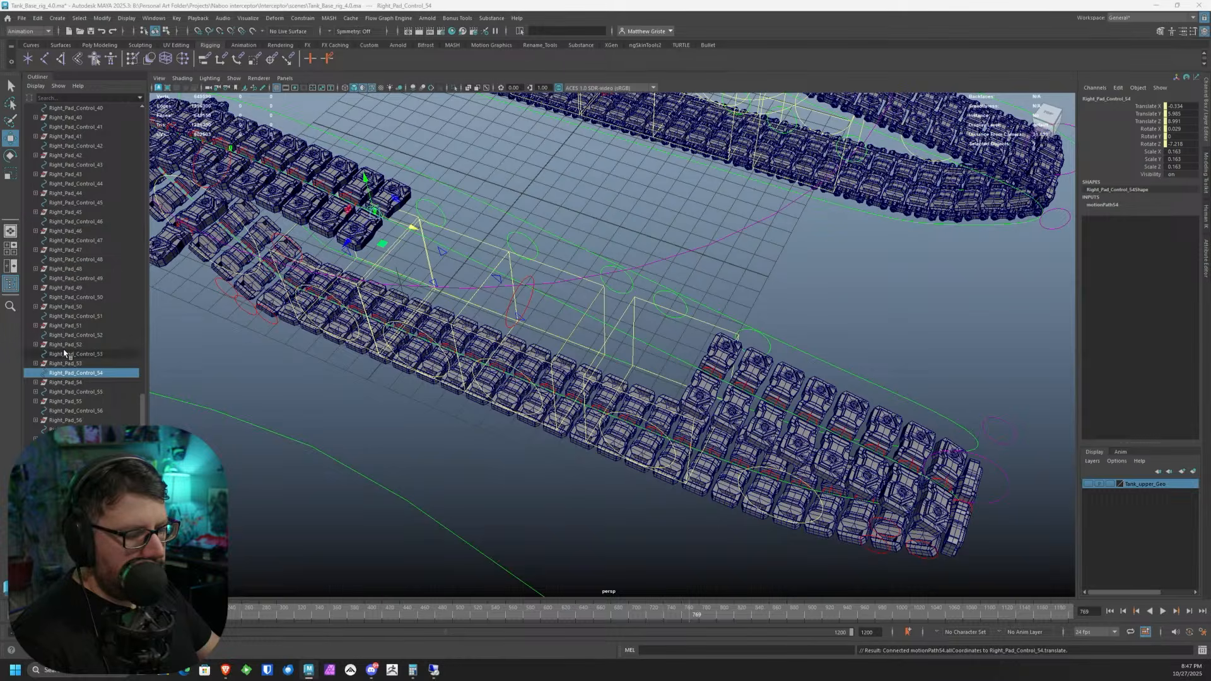
left_click(89, 355, "ctrl")
key("ctrl+d")
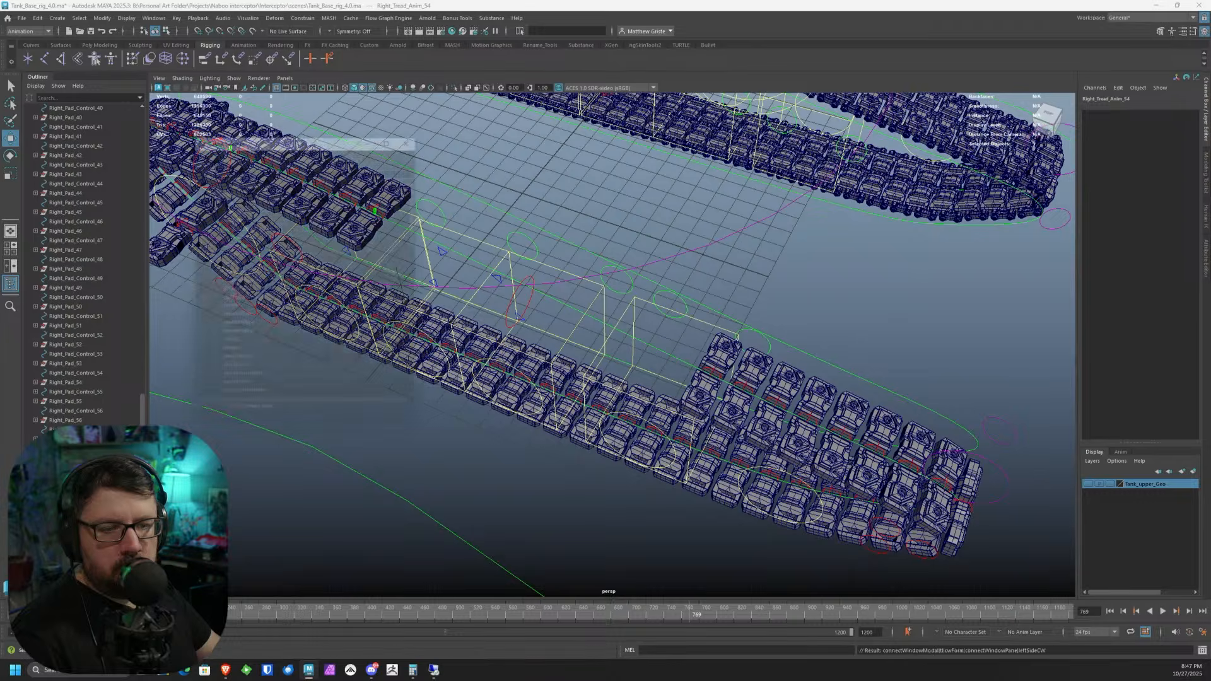
scroll(228, 389, "down", 8)
left_click(243, 401)
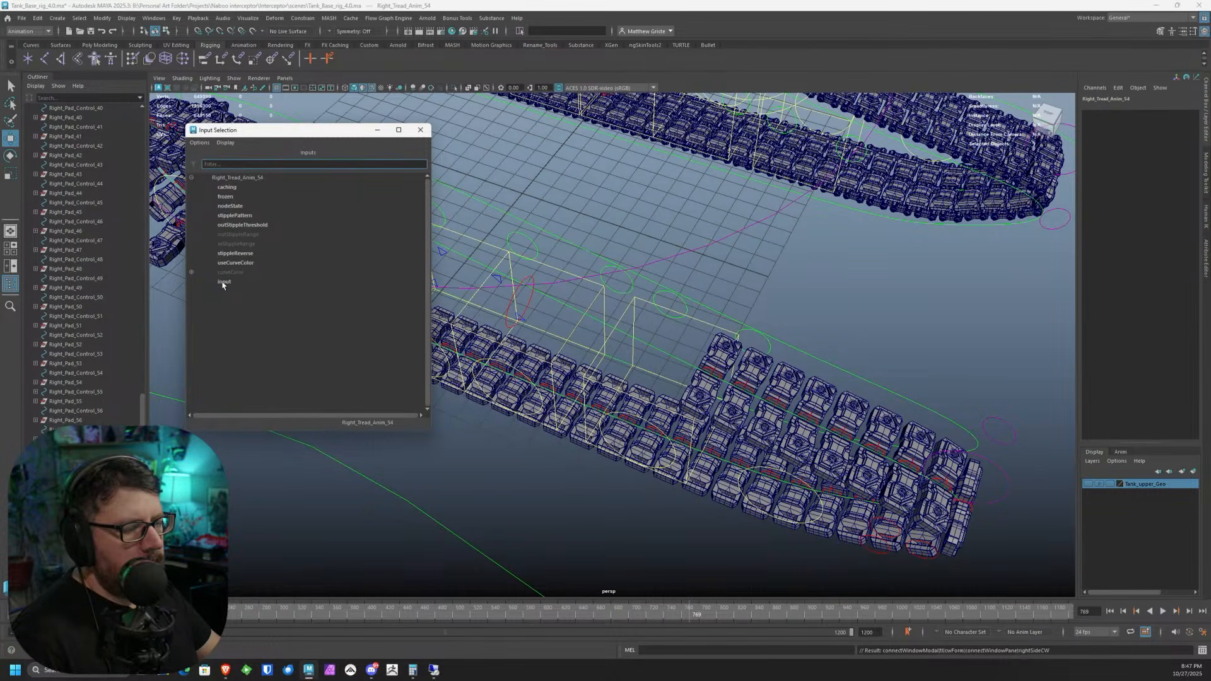
left_click(225, 284)
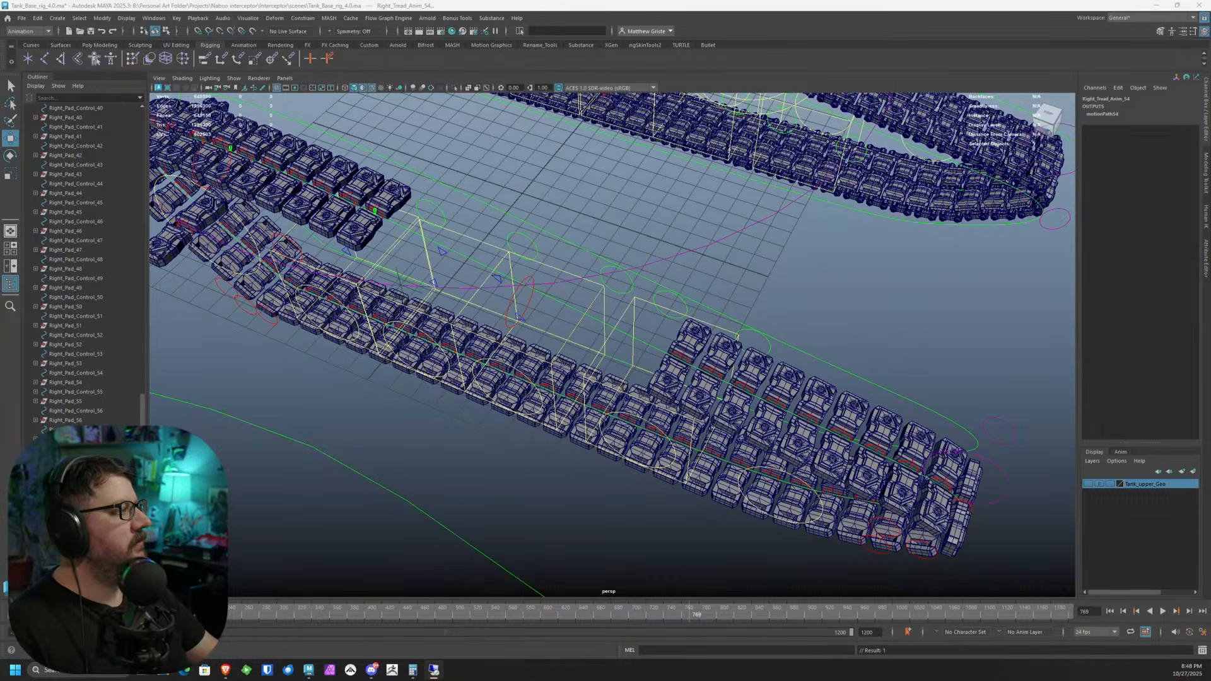
- Scrub Tread Cycle on Right_Tread_Locate to check how the right tread's pads move, and undo the test change
middle_click_drag(440, 228, 594, 309, "alt")
left_click_drag(595, 310, 536, 303, "alt")
middle_click_drag(360, 236, 531, 291, "alt")
scroll(530, 291, "up", 4)
left_click_drag(530, 291, 459, 286, "alt")
scroll(545, 372, "down", 5)
left_click_drag(587, 370, 716, 366, "alt")
middle_click_drag(716, 366, 555, 409, "alt")
right_click_drag(555, 409, 684, 372, "alt")
left_click_drag(683, 372, 596, 327, "alt")
scroll(704, 373, "down", 3)
left_click(562, 378)
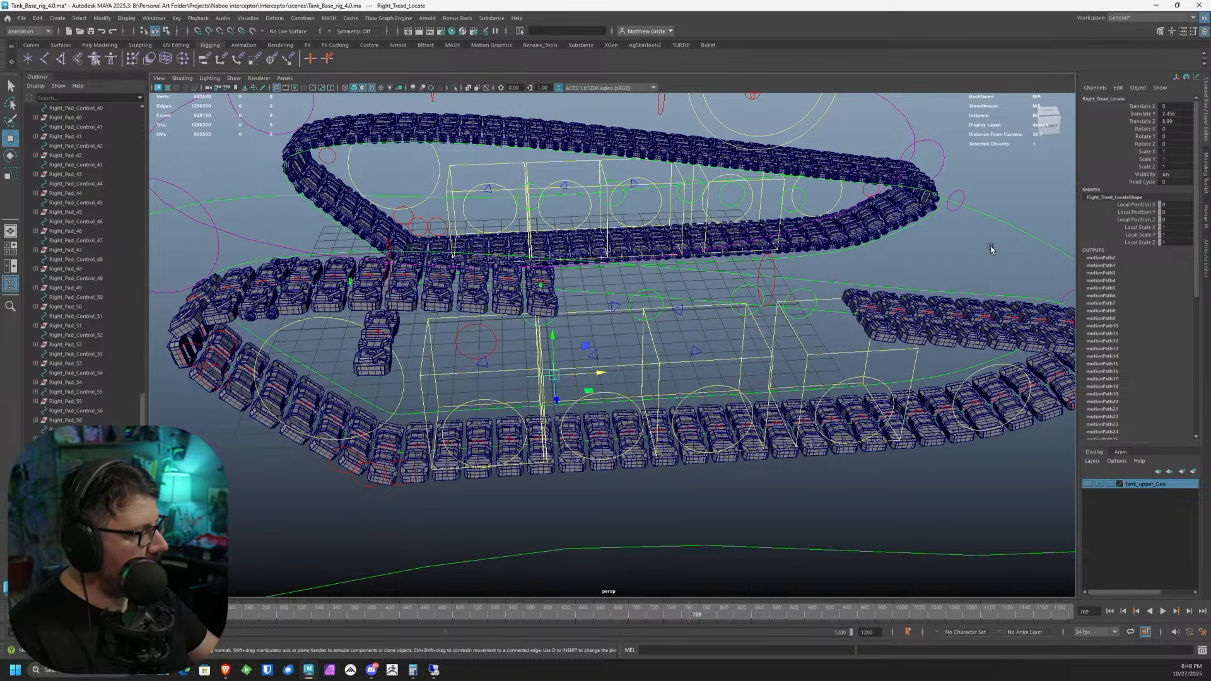
left_click_drag(1006, 246, 1028, 232, "alt")
left_click(1137, 182)
middle_click_drag(886, 238, 982, 248)
key("ctrl+z")
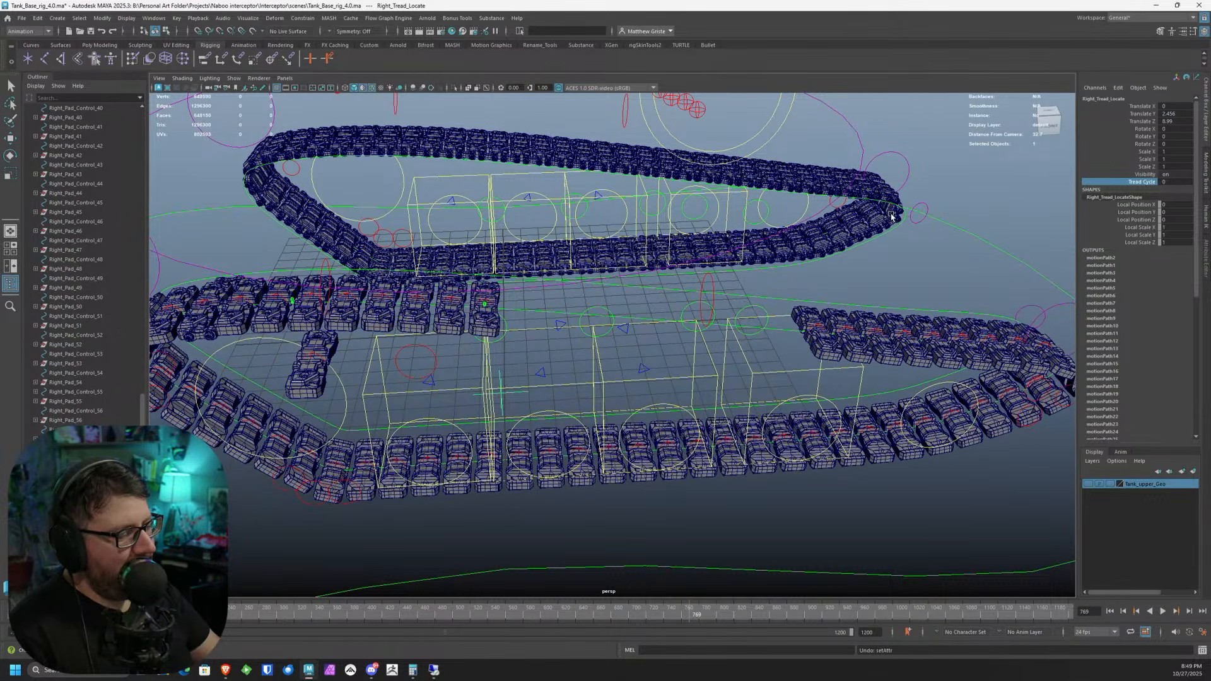
left_click_drag(773, 254, 736, 261, "alt")
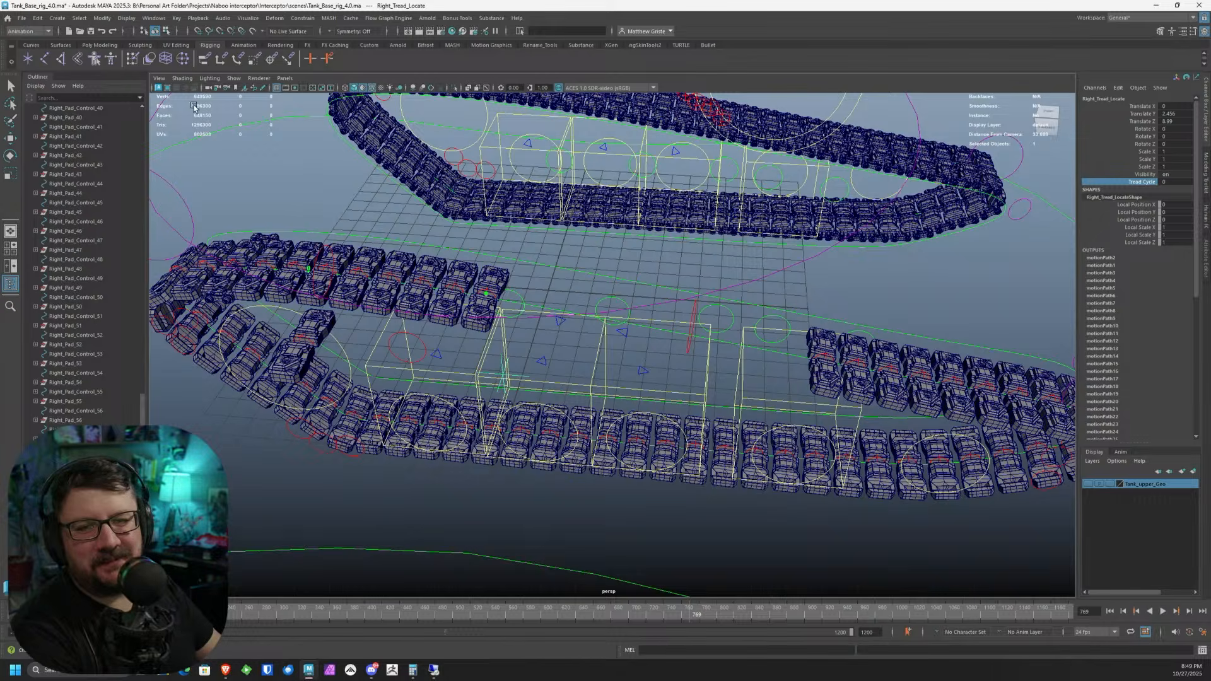
key("ctrl+z")
key("ctrl+z")
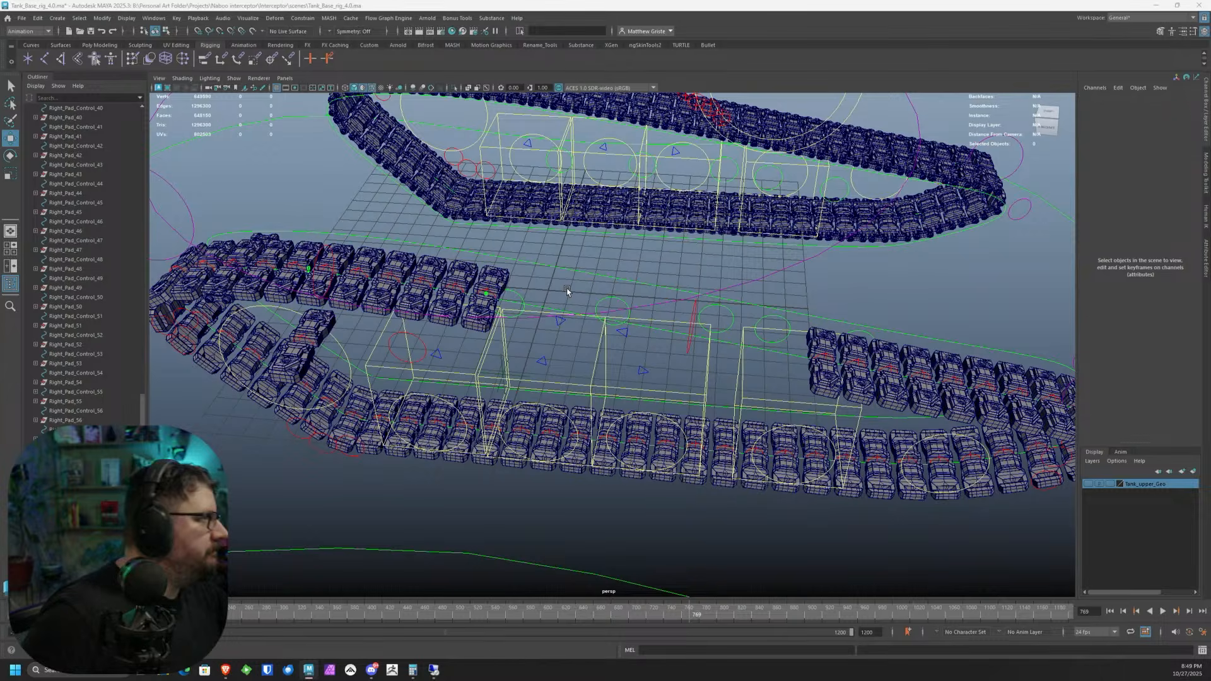
- Parent-constrain the loose pad Right_Pad_61 inside the right tread to its control, Right_Pad_Control_61
left_click_drag(662, 348, 565, 299, "alt")
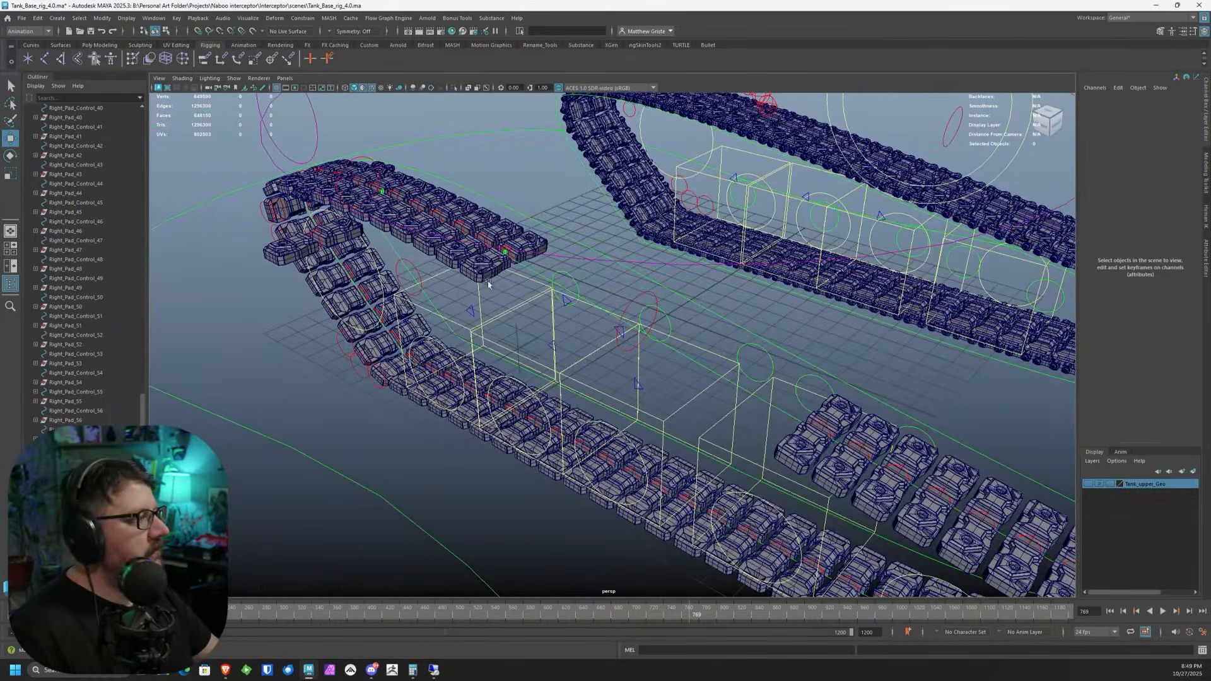
middle_click_drag(500, 289, 630, 341, "alt")
scroll(621, 341, "up", 3)
left_click_drag(563, 355, 496, 319, "alt")
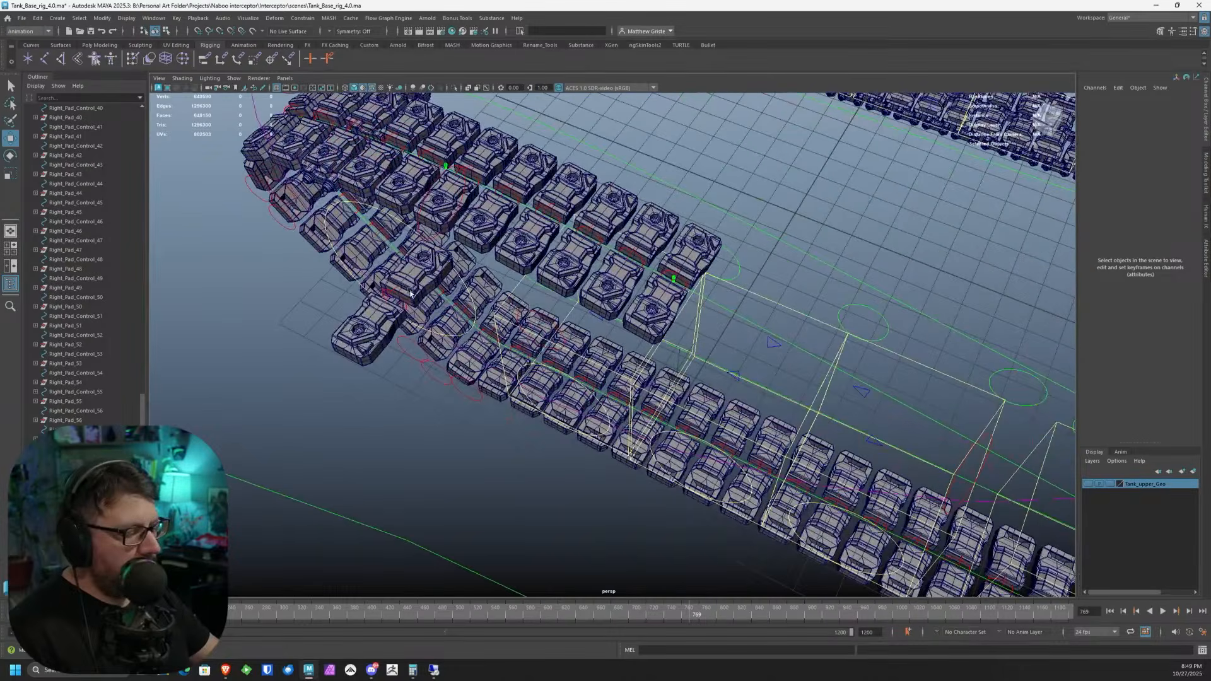
left_click(394, 294)
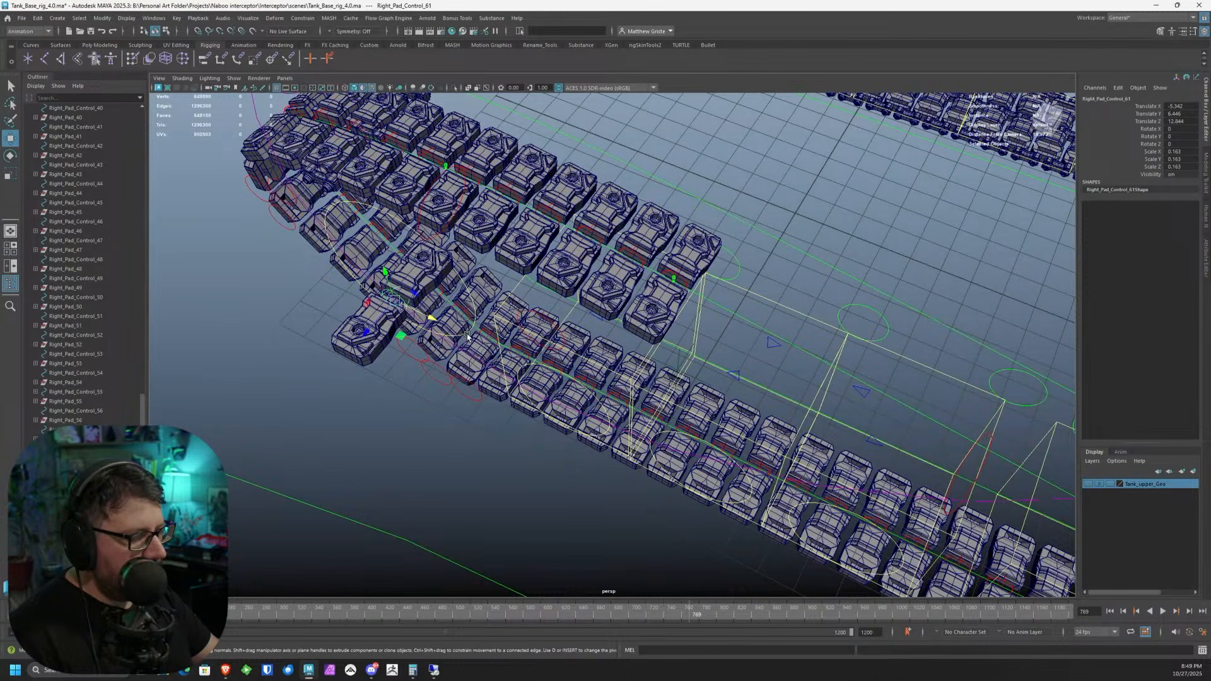
middle_click_drag(505, 232, 562, 225, "alt")
left_click_drag(562, 225, 600, 203, "alt")
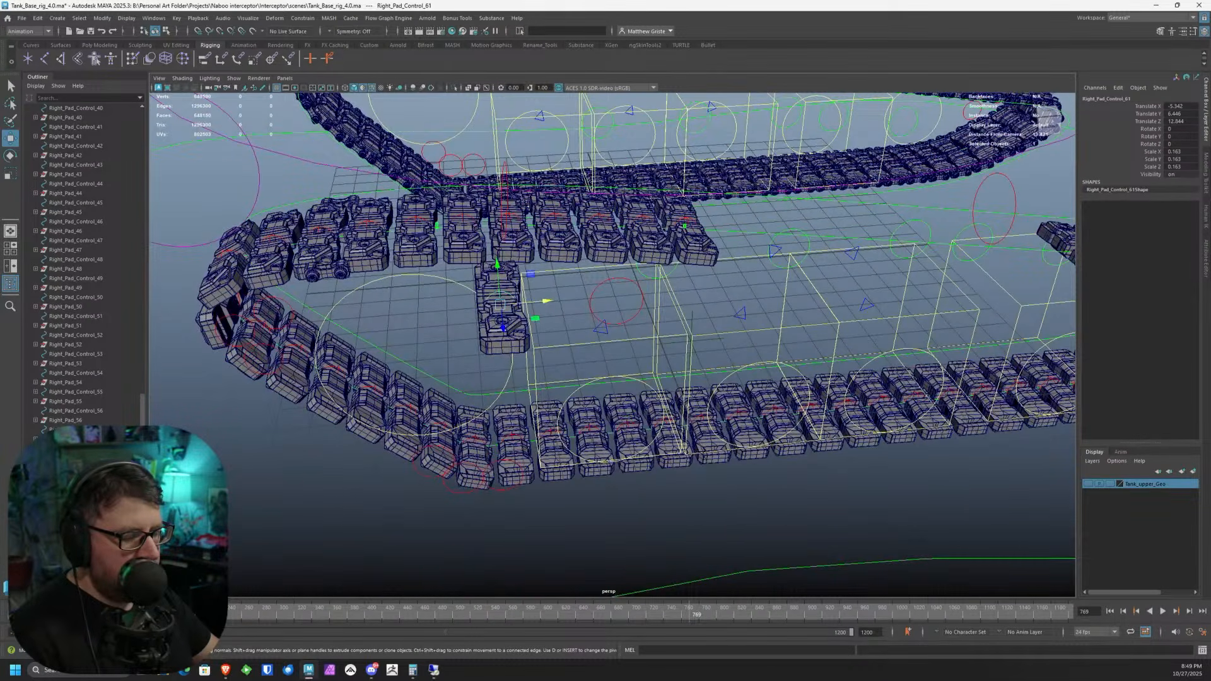
left_click(504, 335, "shift")
left_click_drag(638, 336, 600, 346, "alt")
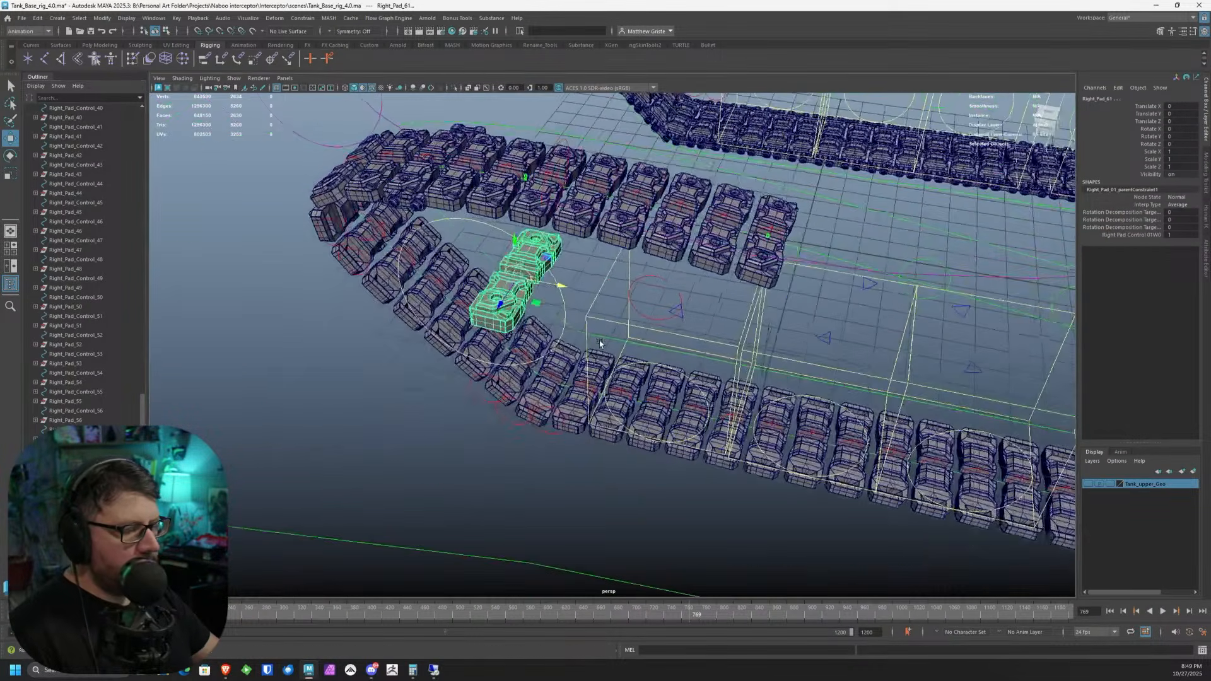
- Parent-constrain Right_Pad_61 to Right_Pad_Control_61 and test it with a trial move of the control, undoing the move
left_click(212, 58)
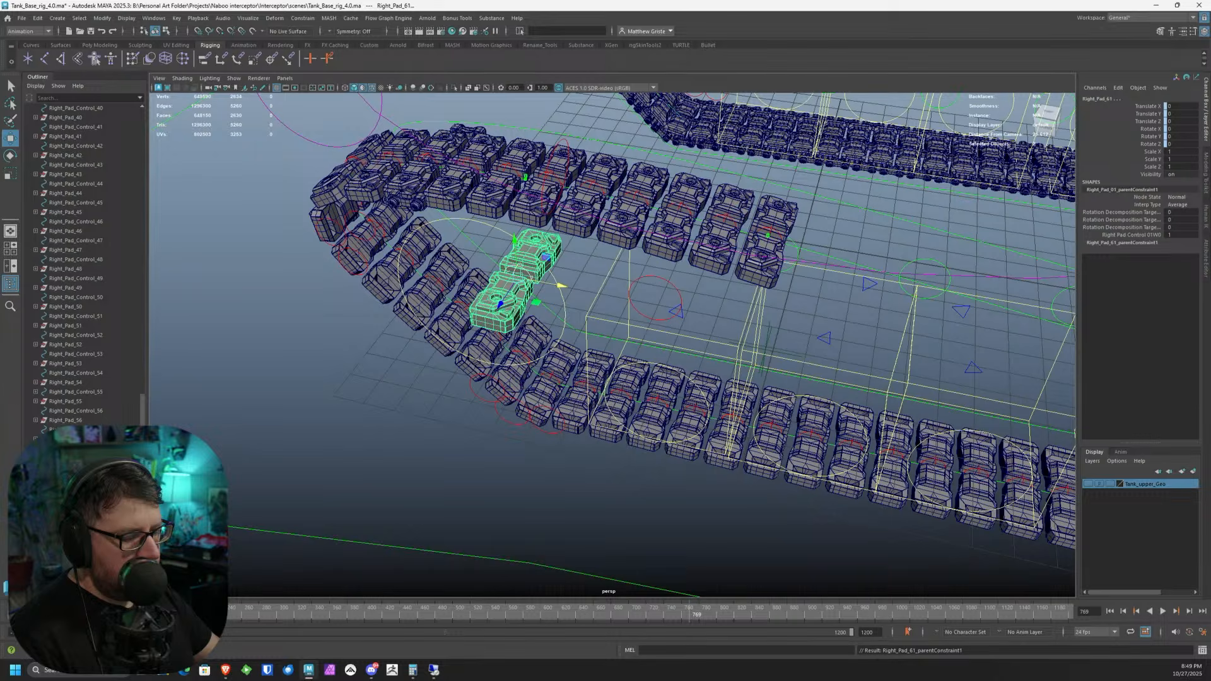
left_click(528, 275)
left_click_drag(562, 284, 685, 303)
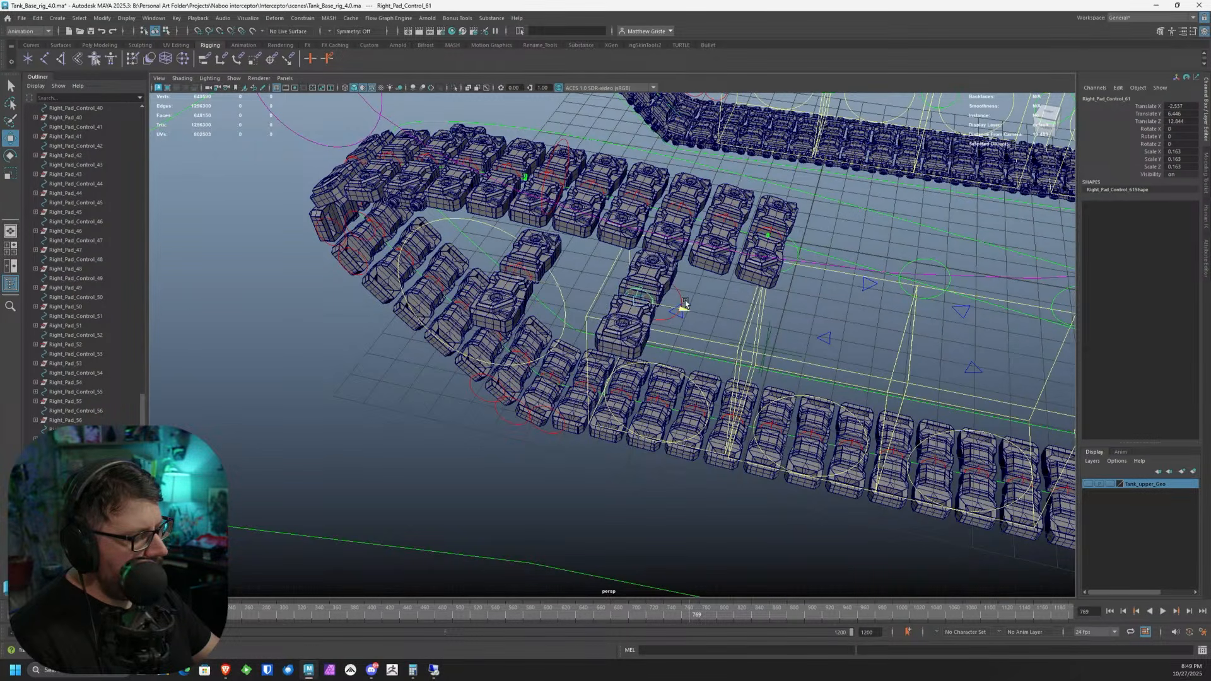
key("ctrl+z")
- Attach Right_Pad_Control_61 to the Right_Tread_Control2 curve as a motion path
middle_click_drag(687, 315, 489, 271, "alt")
scroll(612, 312, "down", 3)
left_click_drag(656, 322, 708, 279, "alt")
left_click(706, 278)
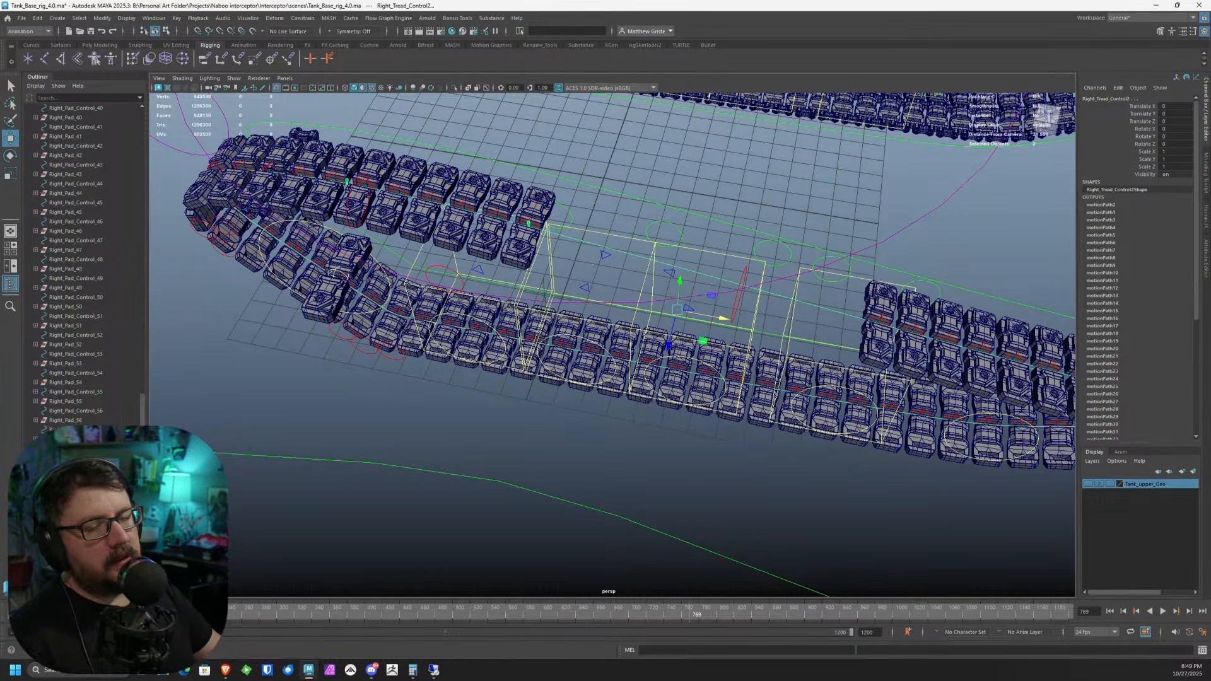
left_click(75, 505)
middle_click_drag(420, 159, 366, 201, "alt")
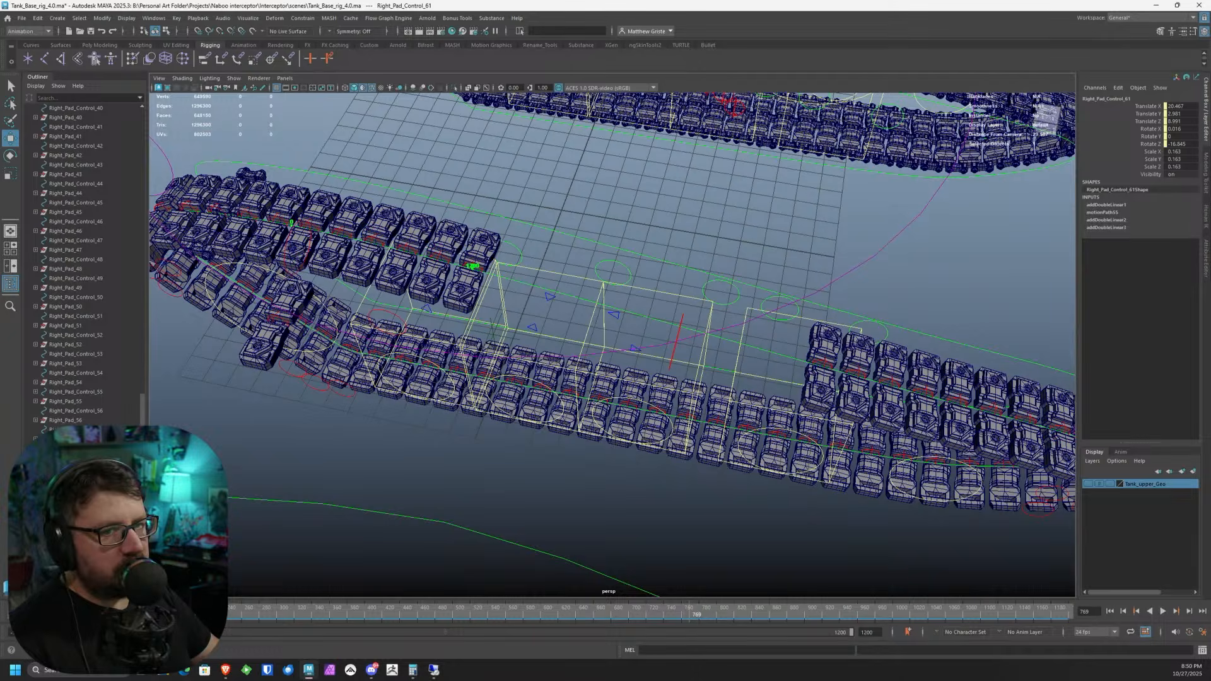
middle_click_drag(740, 264, 626, 243, "alt")
left_click_drag(625, 243, 588, 242, "alt")
middle_click_drag(795, 334, 675, 278, "alt")
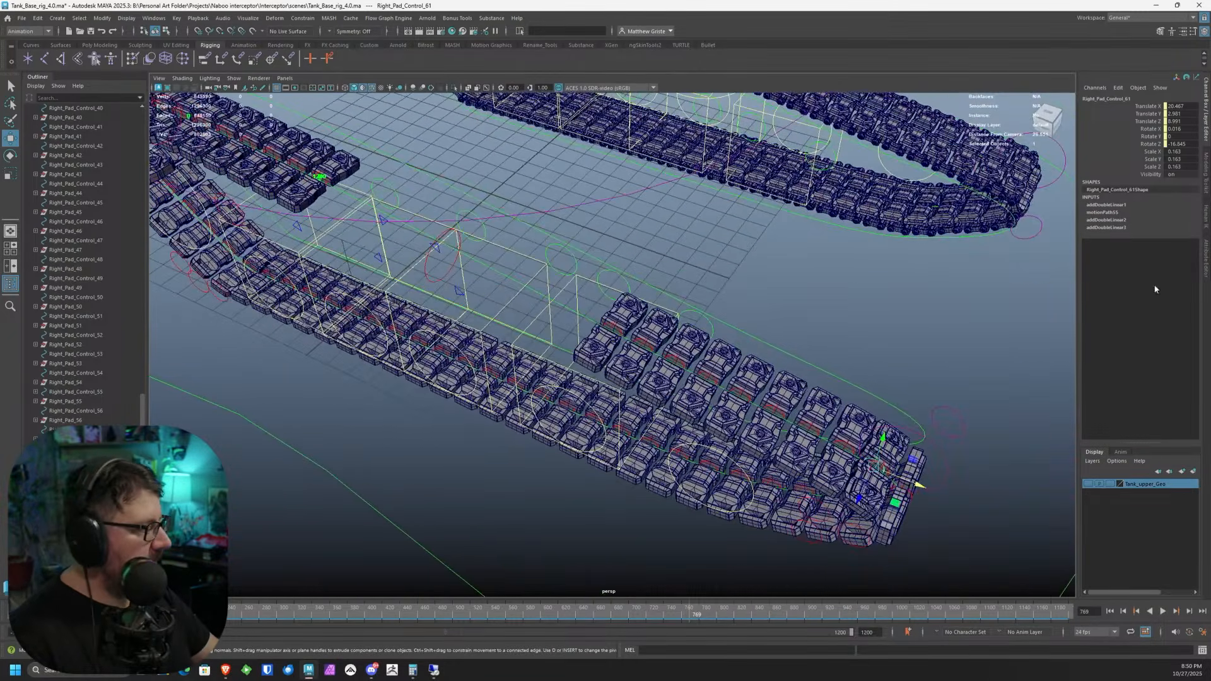
- Set motionPath55's U Value to 0 and delete the keys on that attribute
left_click(1122, 212)
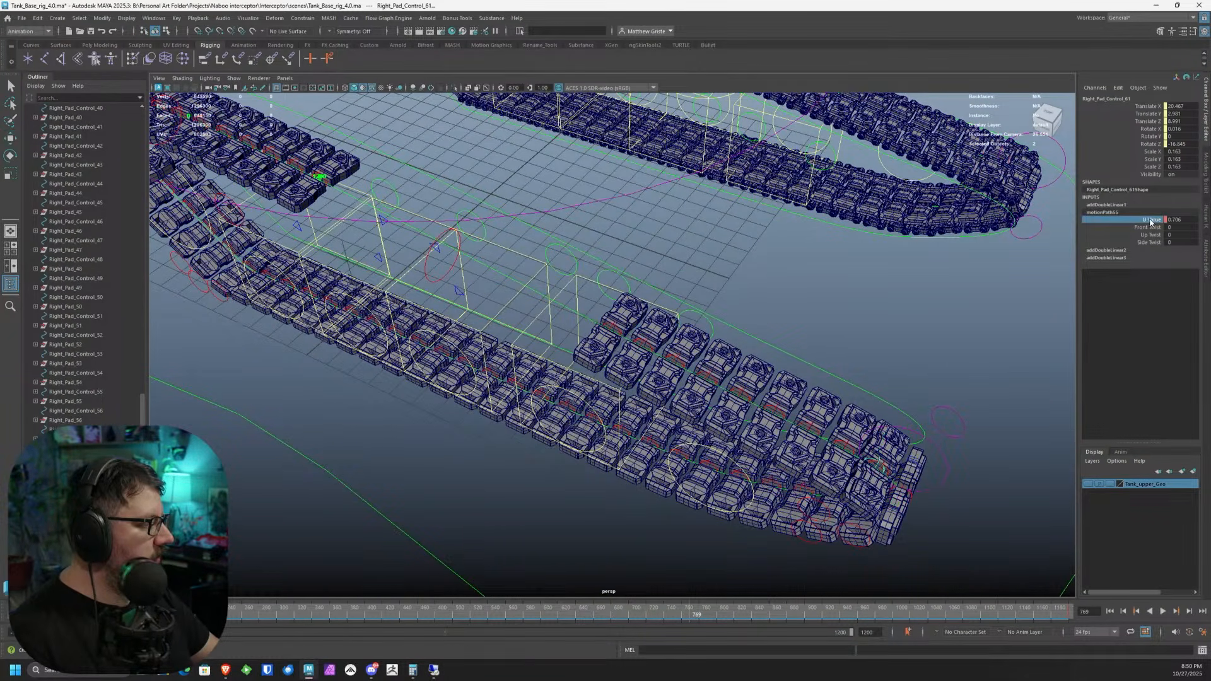
left_click(1168, 218)
type("0")
key("Return")
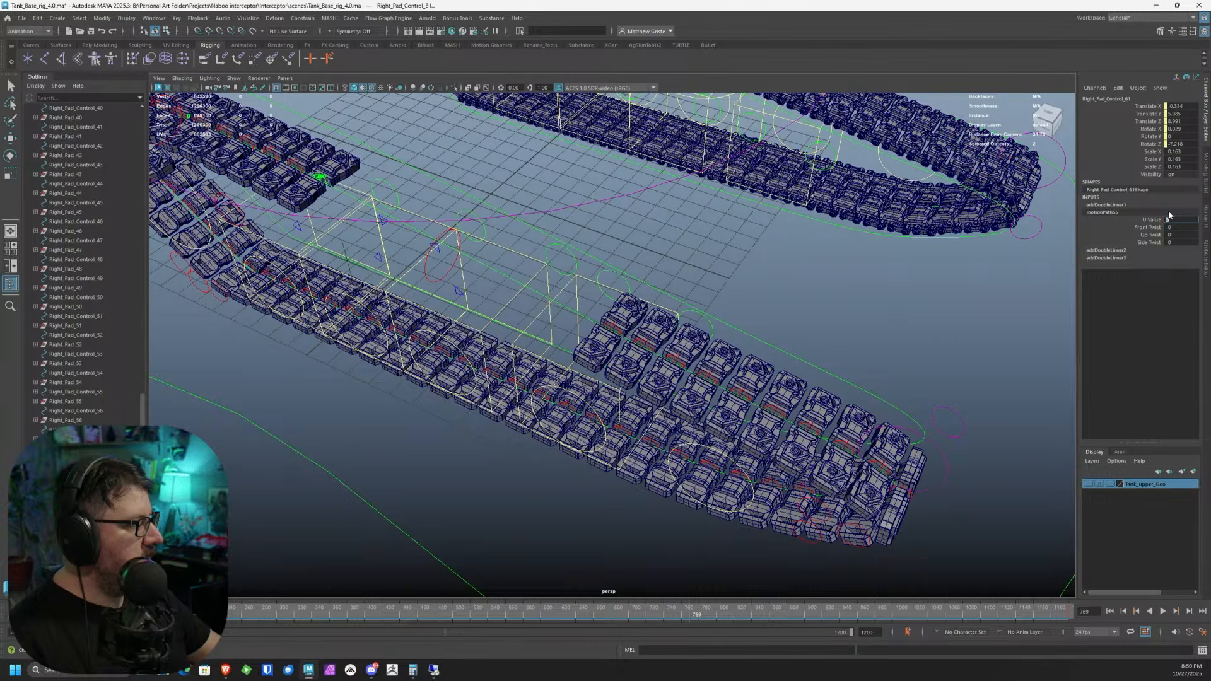
right_click(1151, 219)
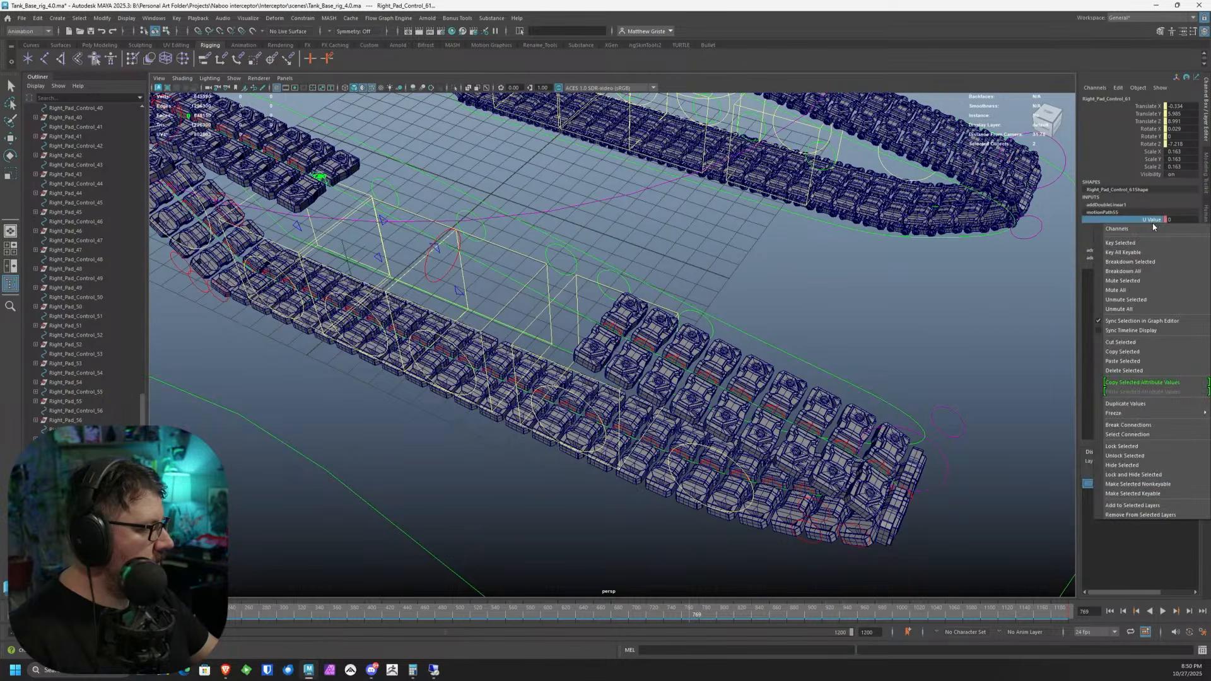
left_click(1132, 371)
- Delete the addDoubleLinear nodes and connect motionPath55's All Coordinates output directly to Right_Pad_Control_61's Translate in the Node Editor
left_click_drag(170, 188, 215, 190, "alt")
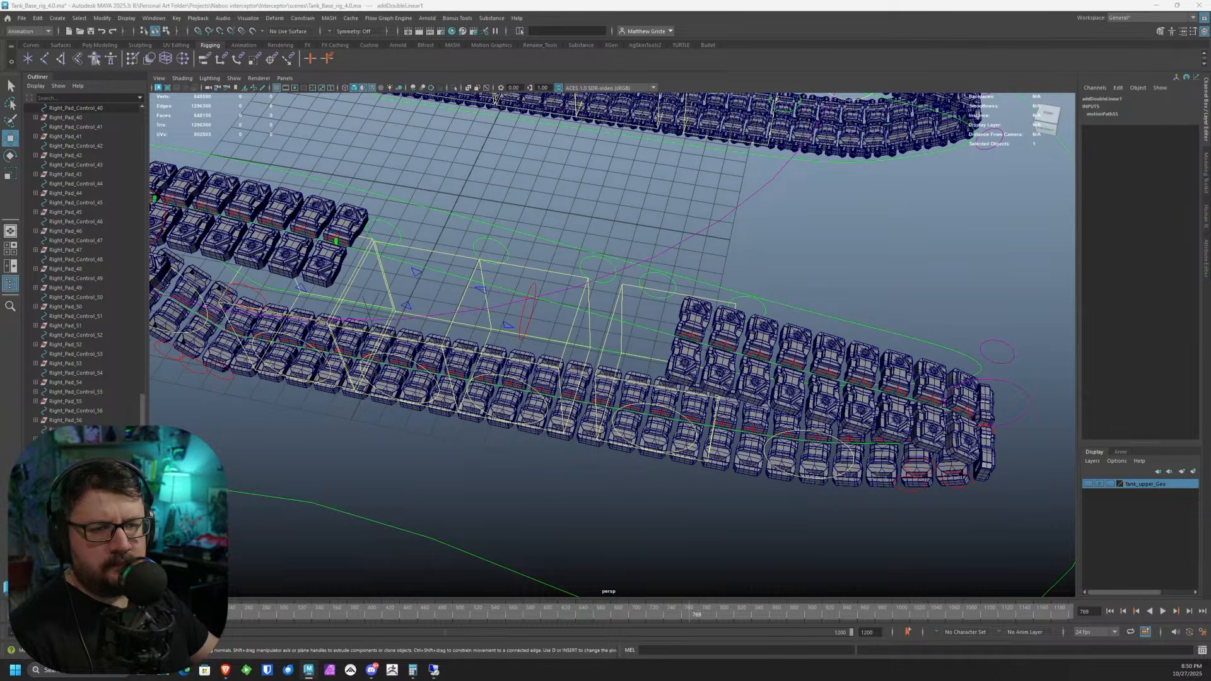
key("Delete")
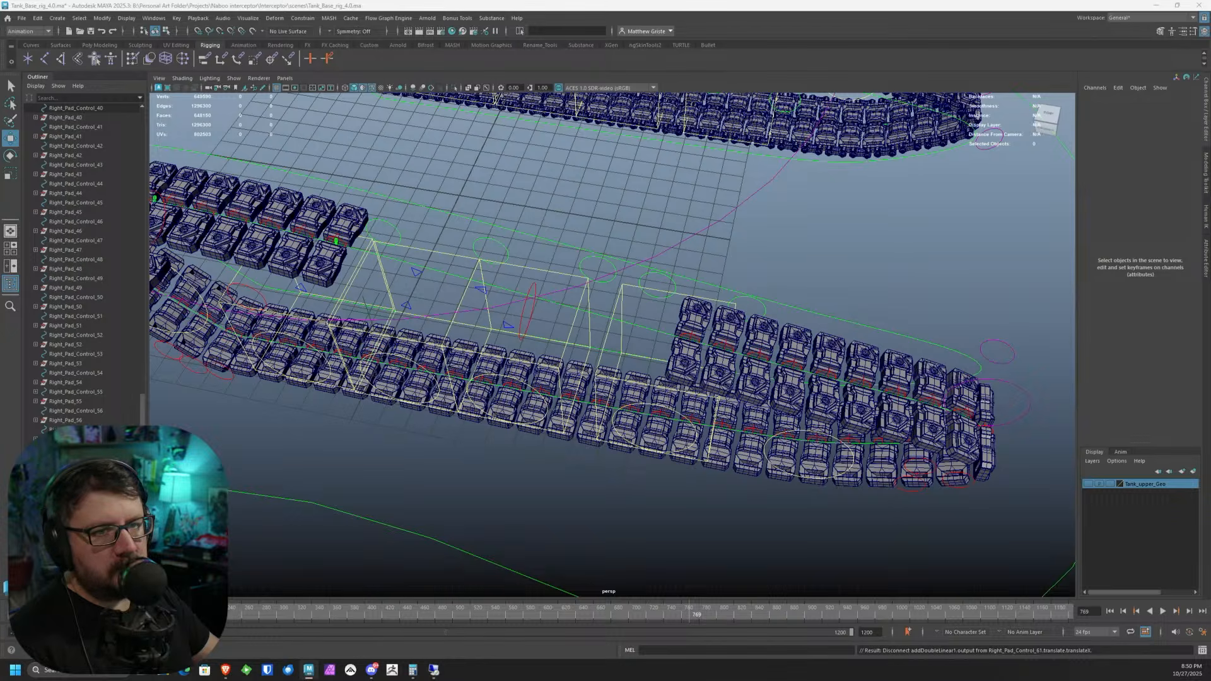
left_click_drag(0, 63, 404, 77)
scroll(373, 221, "up", 5)
scroll(373, 220, "down", 2)
middle_click_drag(373, 219, 398, 246, "alt")
scroll(398, 246, "down", 1)
left_click(384, 235)
mouse_move(429, 238)
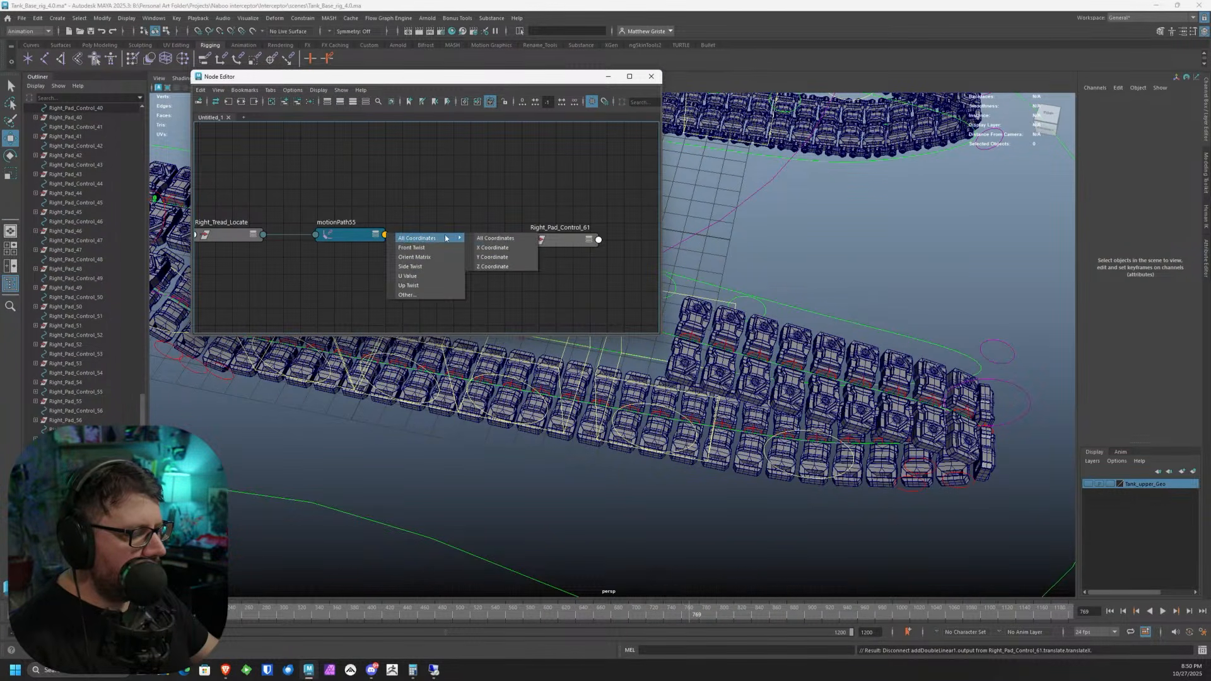
left_click(488, 241)
left_click(528, 240)
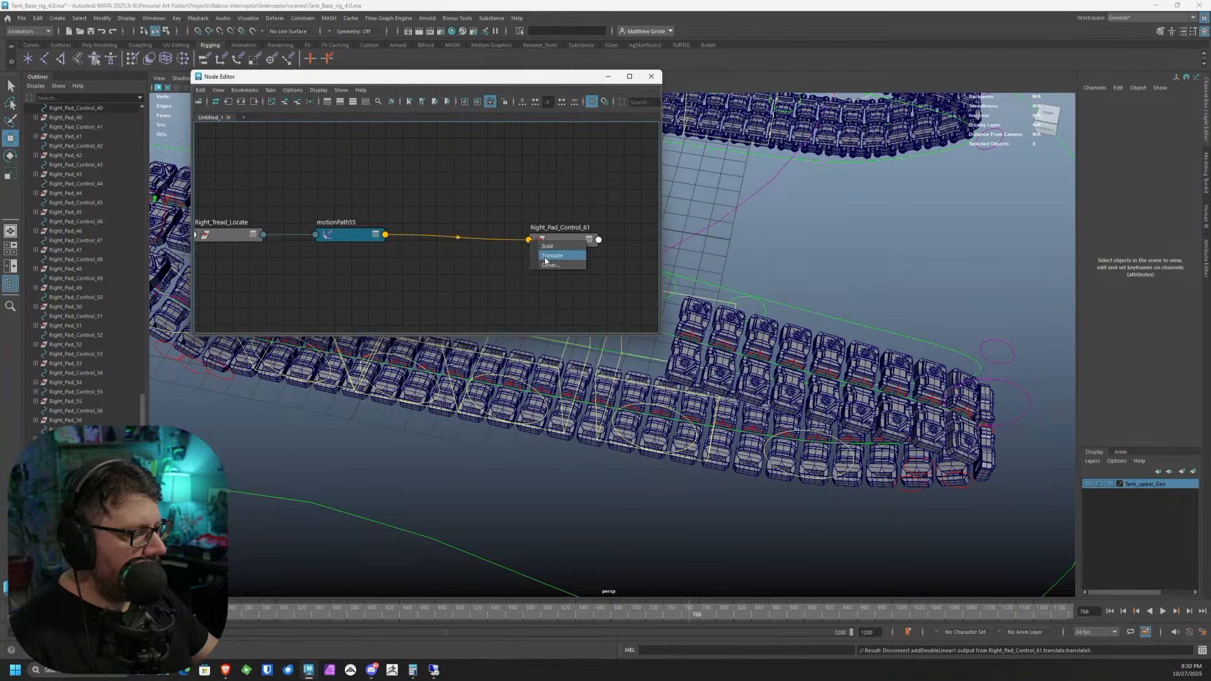
left_click(546, 257)
- Graph the node connections of Right_Pad_Control_53 and Right_Pad_Control_54 to examine how they are driven
left_click_drag(336, 81, 810, 49)
left_click(94, 373)
left_click(95, 354, "ctrl")
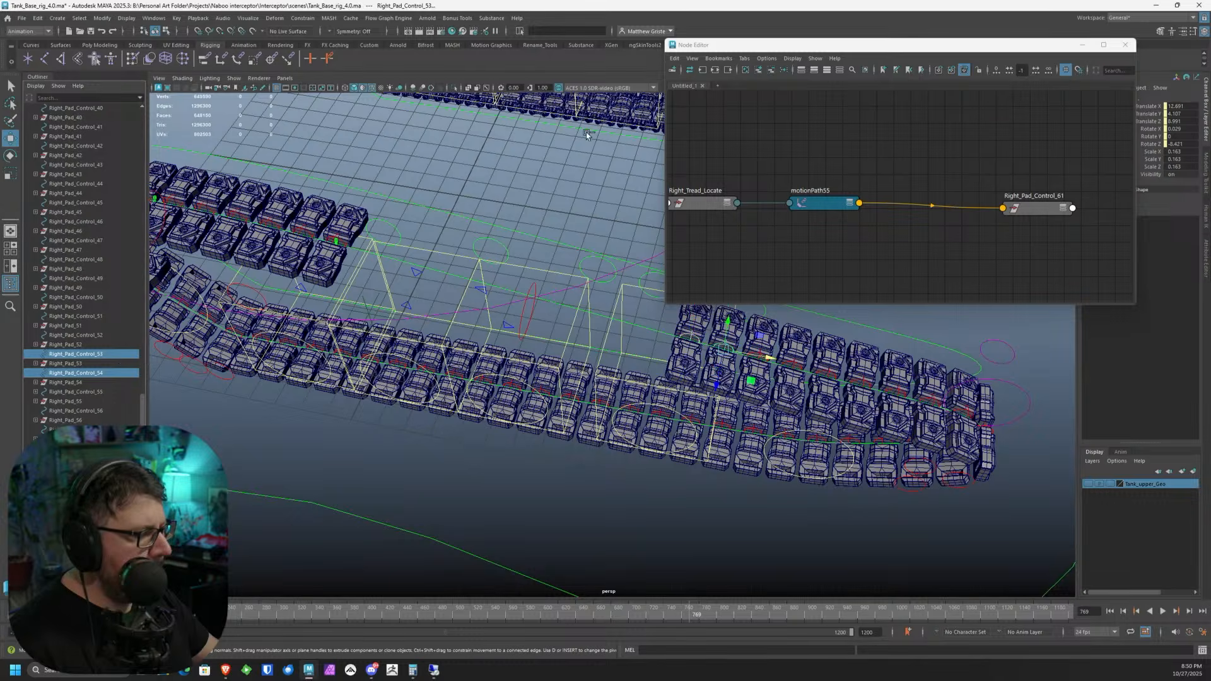
left_click(690, 70)
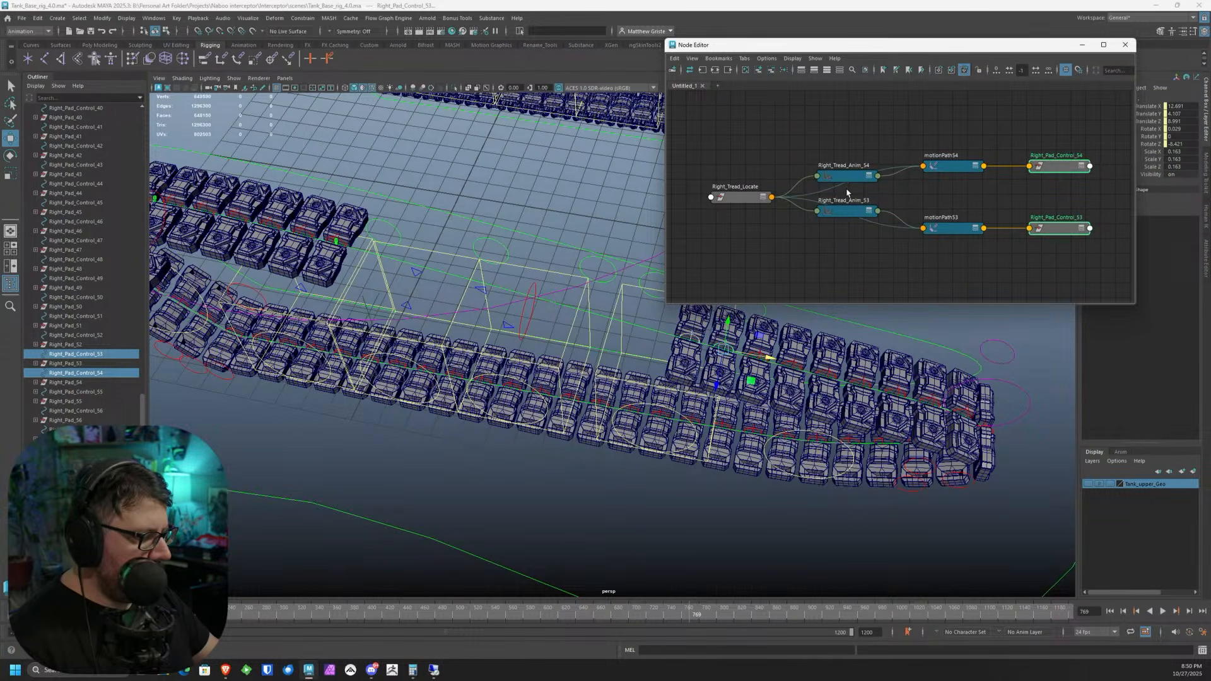
left_click(94, 392)
left_click(109, 373, "ctrl")
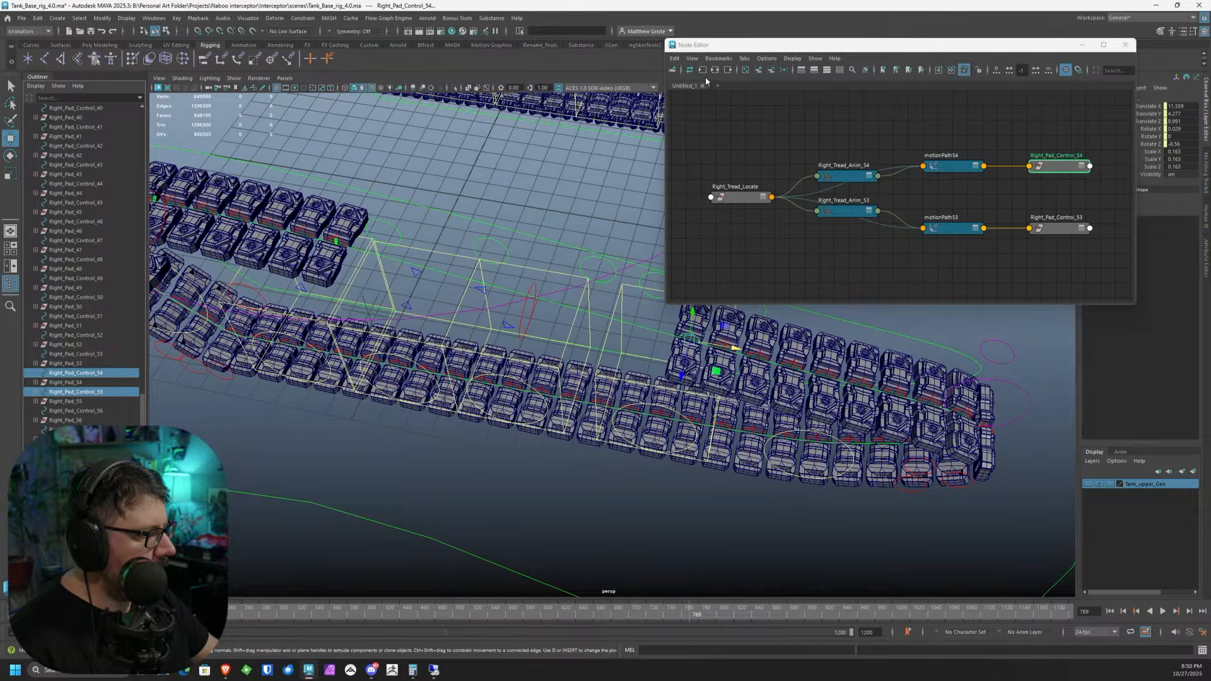
left_click(95, 392, "ctrl")
left_click(702, 70)
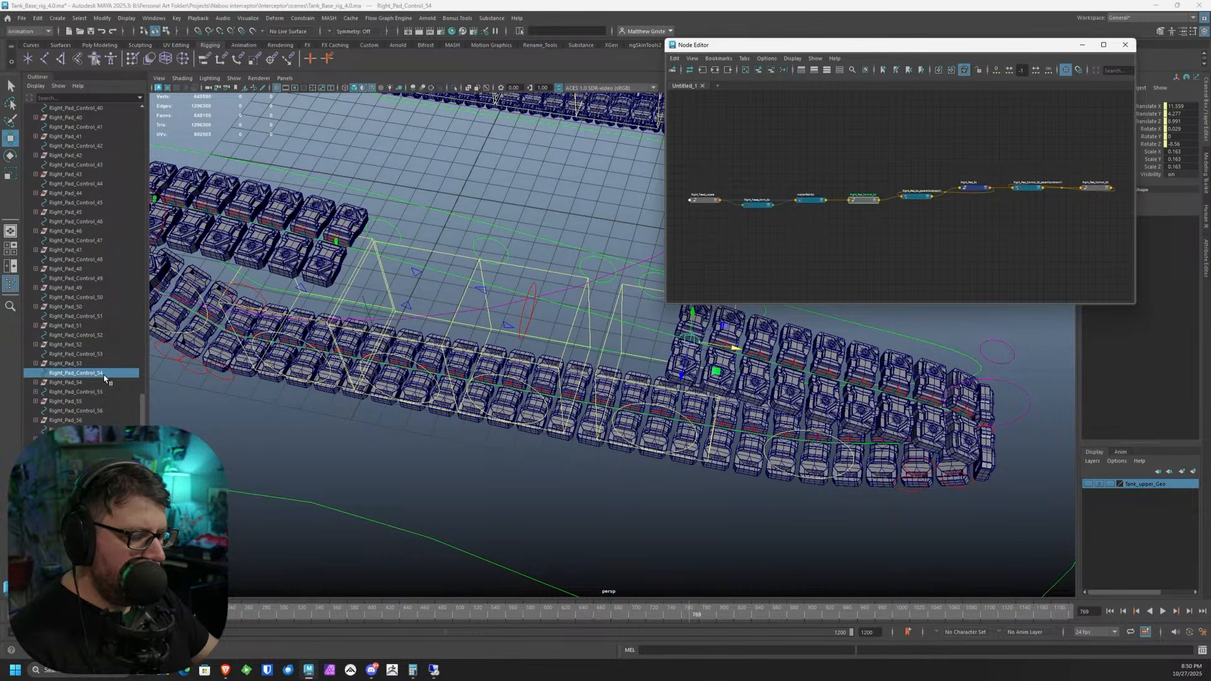
- Compare the positions and connections of Right_Pad_Control_53, 54 and 55 by selecting them in turn
left_click(99, 354)
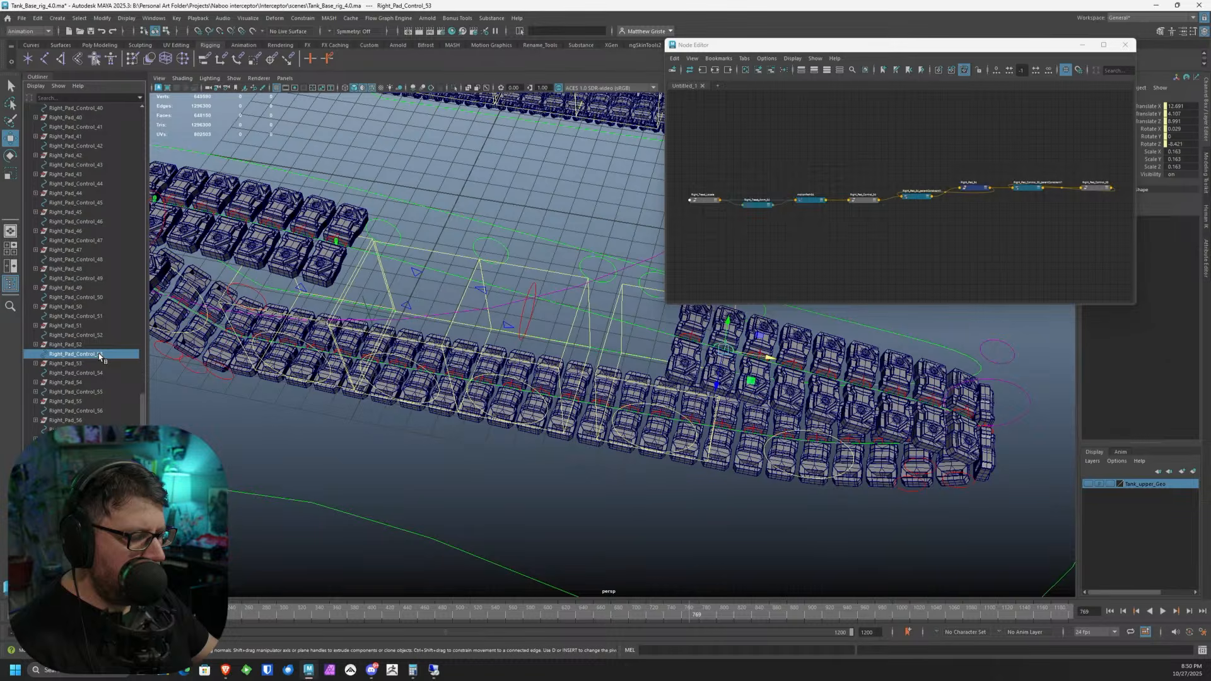
left_click(101, 373)
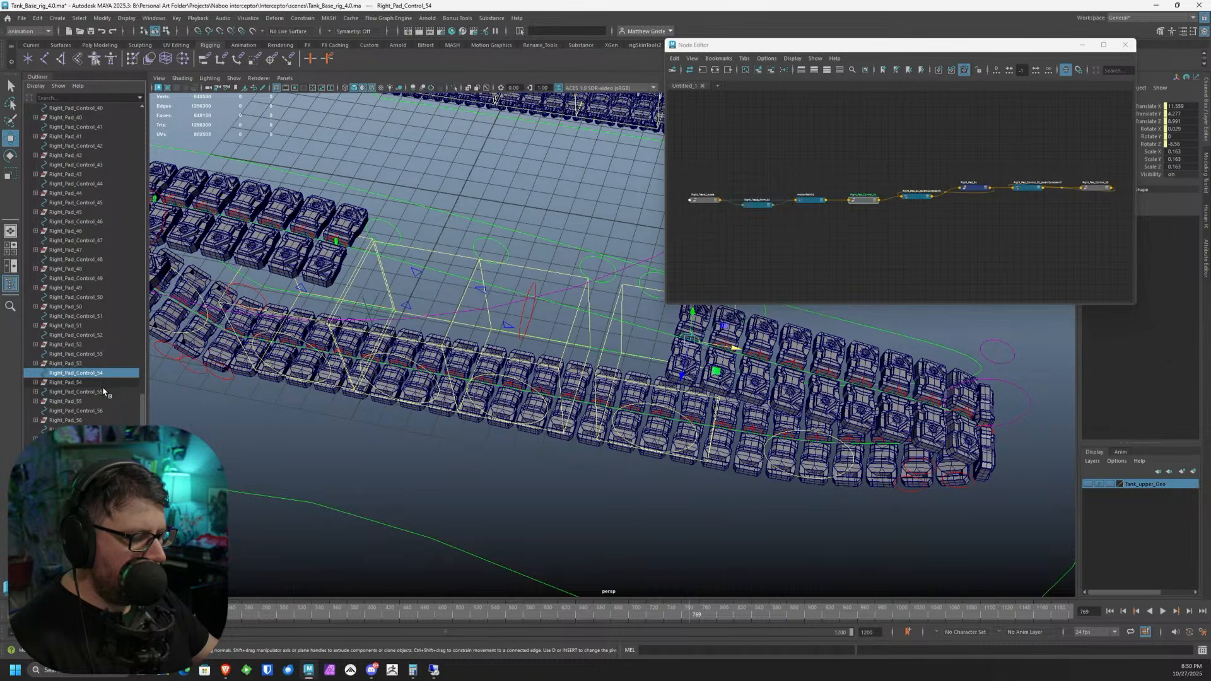
left_click(102, 392)
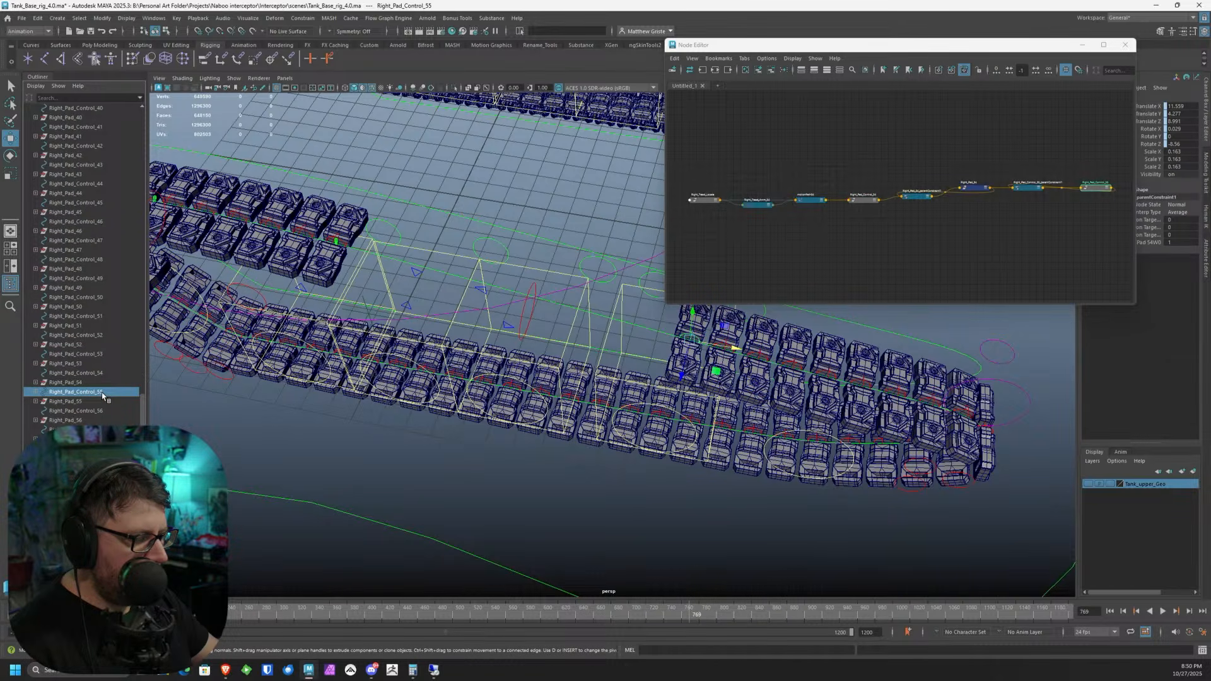
left_click(101, 373)
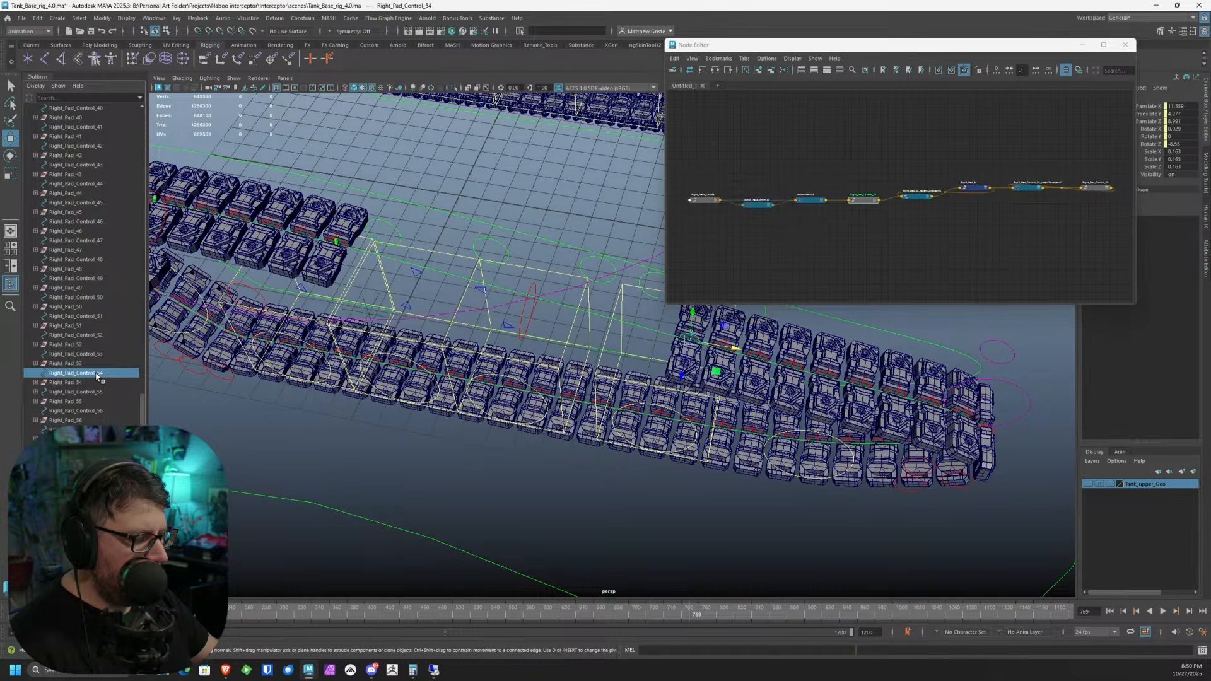
left_click(103, 391)
left_click(101, 372)
left_click(96, 353)
left_click(97, 372)
left_click(96, 390)
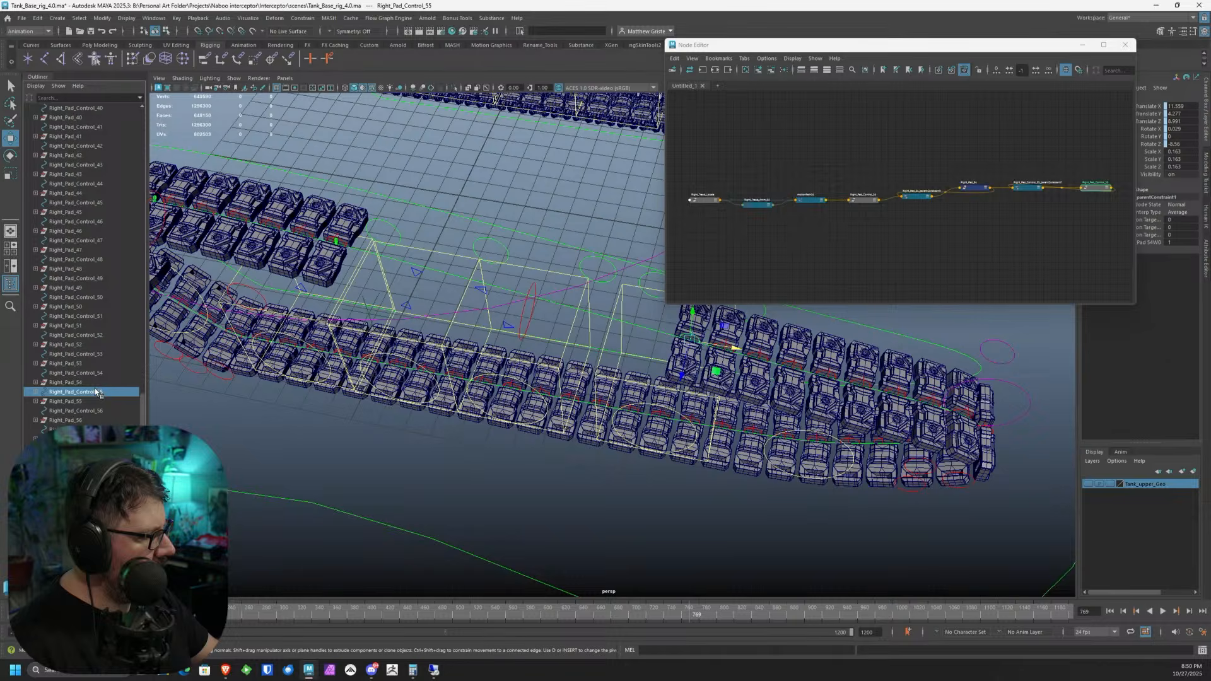
left_click(94, 373, "ctrl")
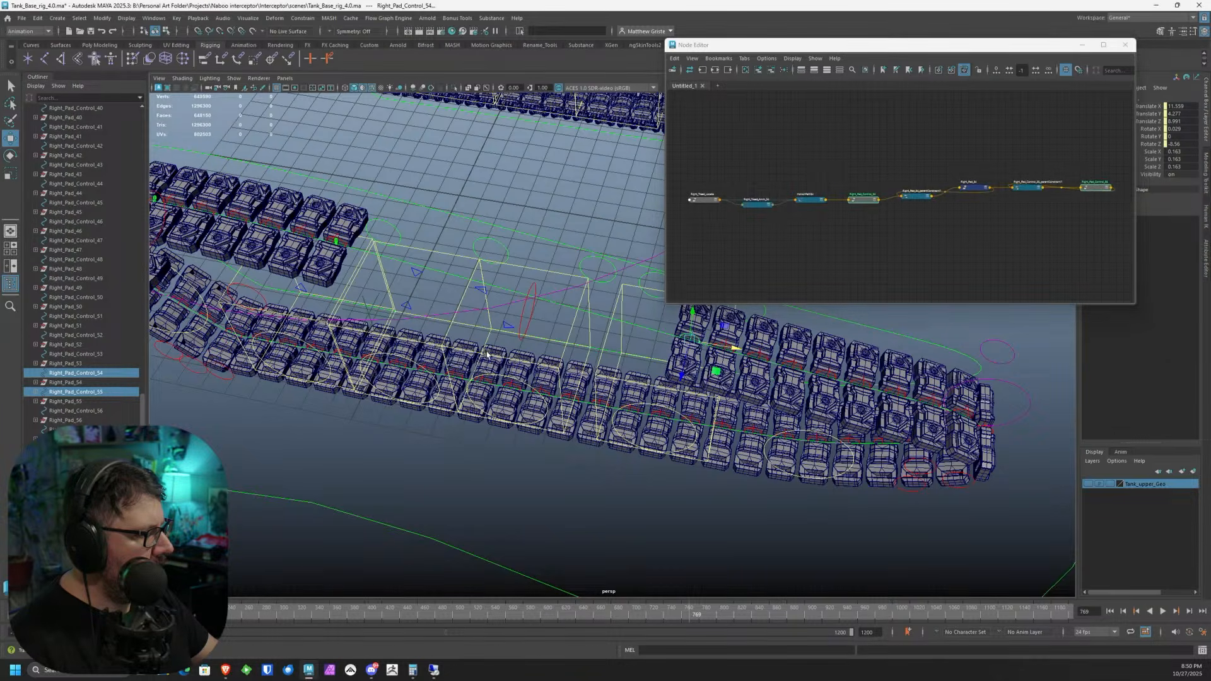
- Undo back through the recent pad control selections and the motionPath55 translate connection, keeping Right_Pad_Control_61 selected
middle_click_drag(505, 338, 468, 350, "alt")
key("ctrl+z")
key("ctrl+z")
key("ctrl+z")
key("ctrl+z")
key("ctrl+z")
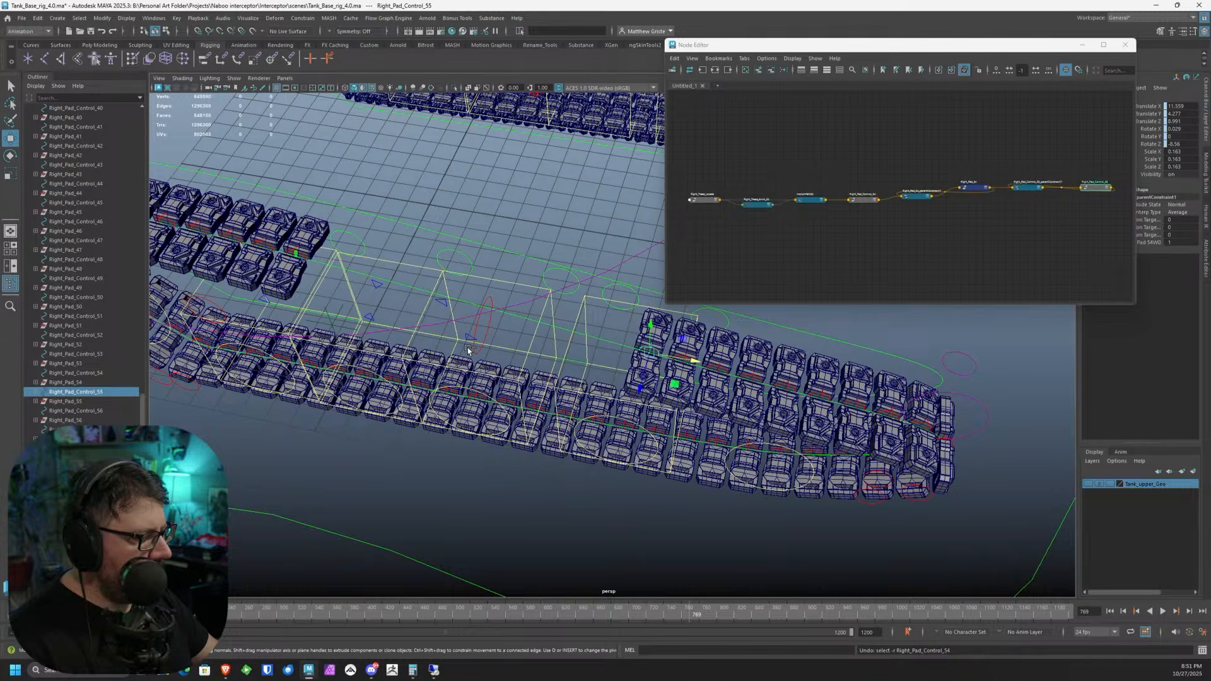
key("ctrl+z")
key("ctrl+z")
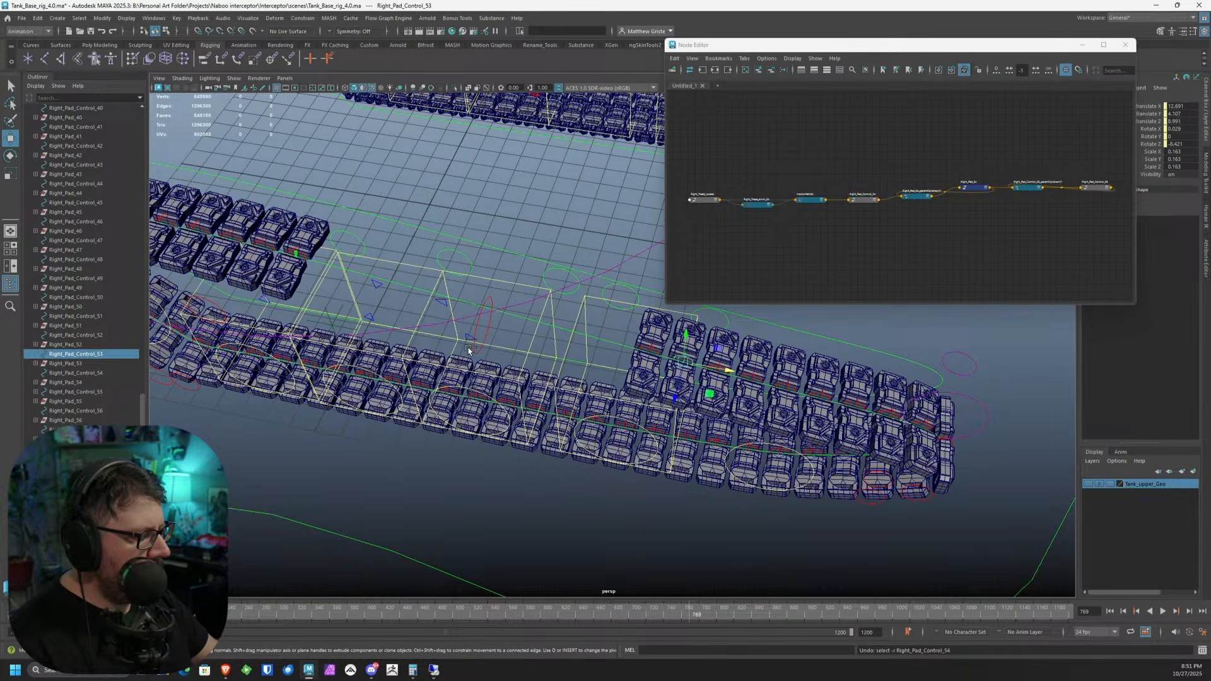
key("ctrl+z")
key("ctrl+z")
key("ctrl+z")
key("ctrl+z")
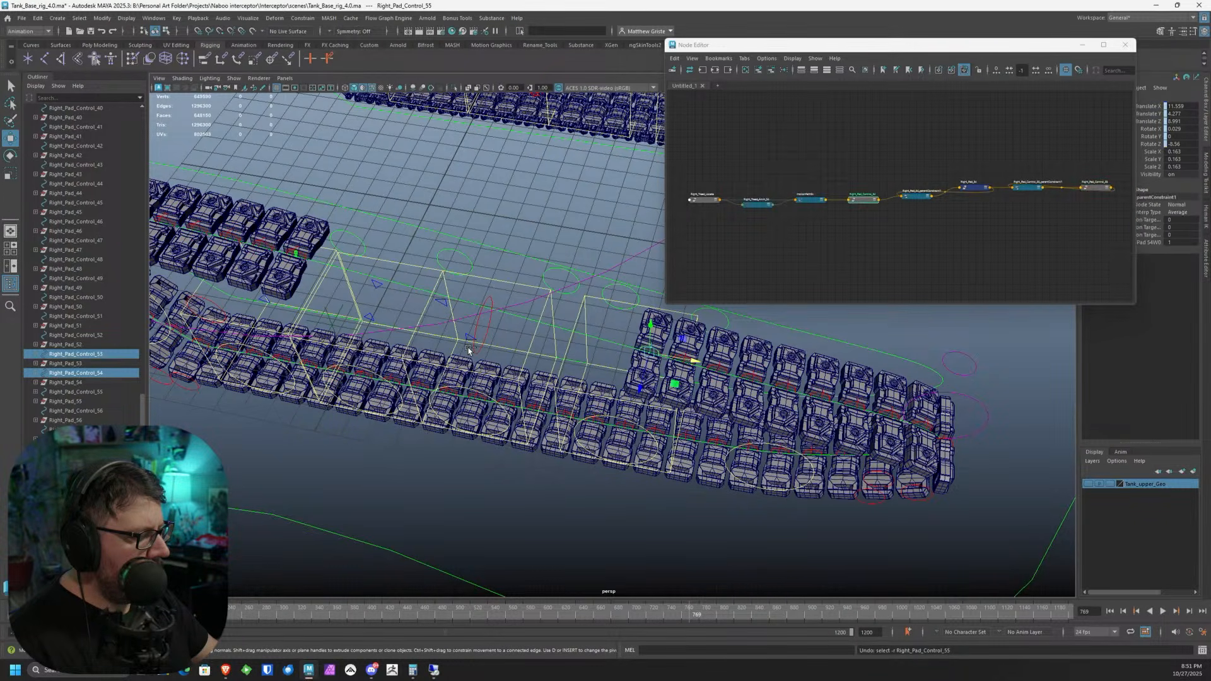
scroll(468, 350, "down", 3)
middle_click_drag(468, 350, 586, 367, "alt")
key("ctrl+z")
key("ctrl+z")
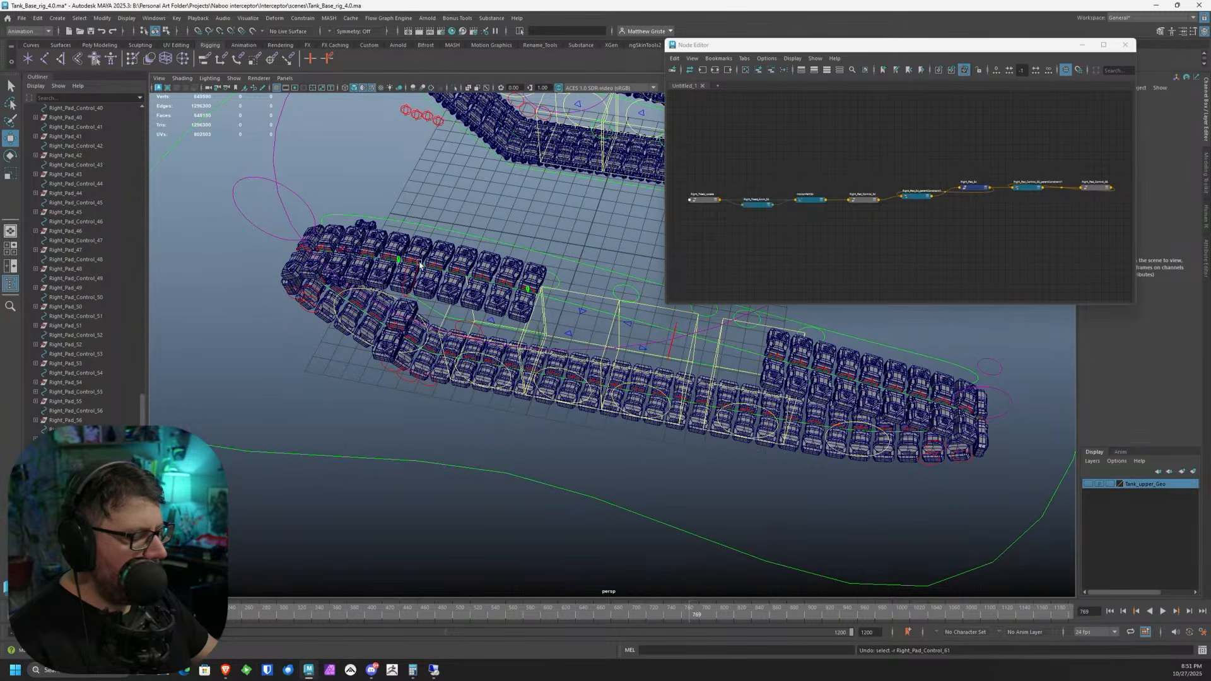
left_click(38, 18)
left_click(57, 50)
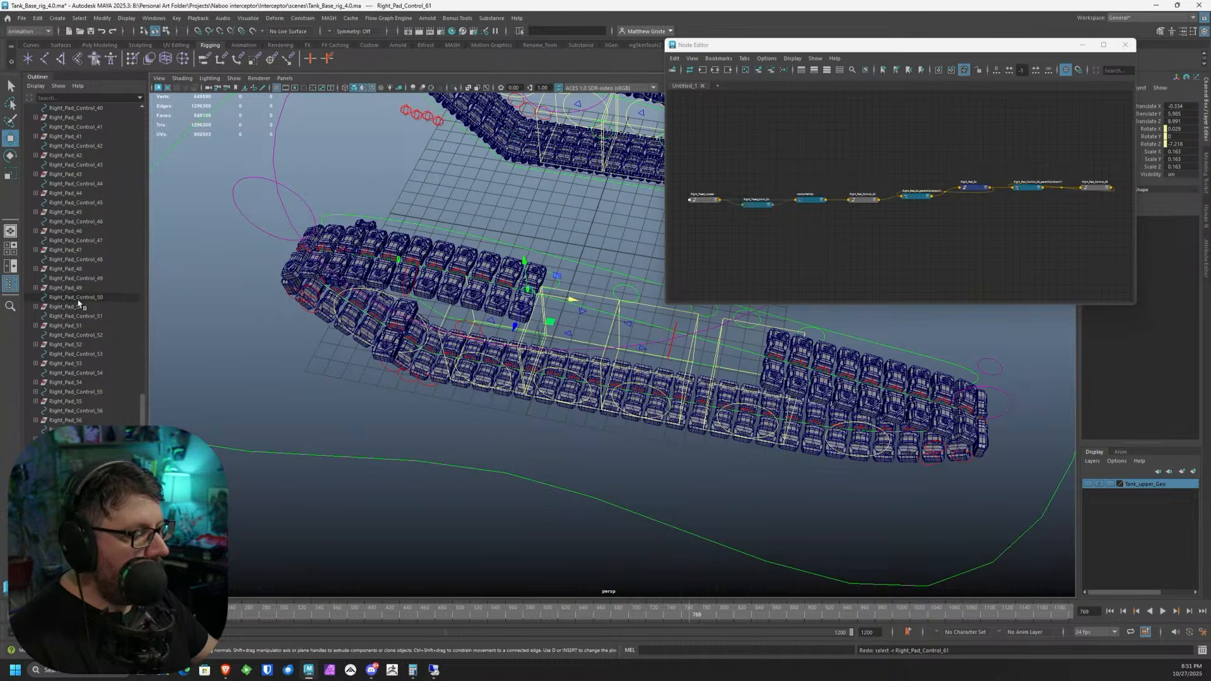
- Minimize the Node Editor and undo the whole motion path setup of Right_Pad_Control_61
middle_click_drag(535, 290, 535, 309, "alt")
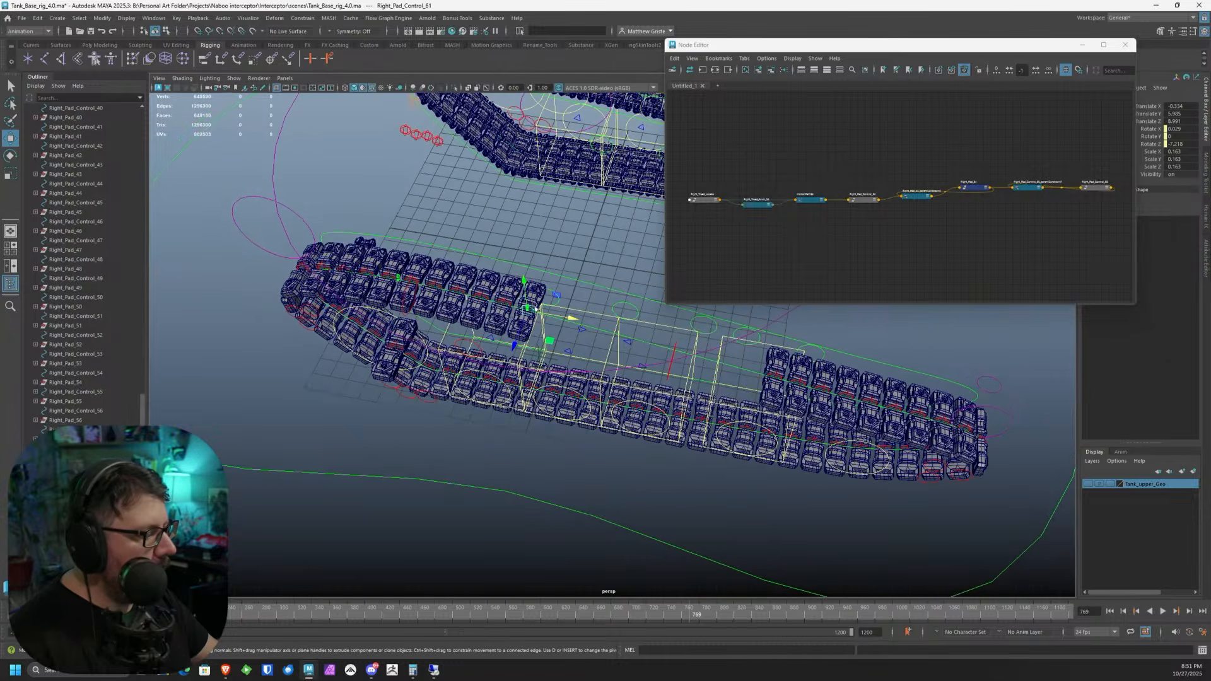
left_click(1082, 45)
middle_click_drag(693, 293, 702, 297, "alt")
scroll(702, 297, "up", 3)
key("ctrl+z")
key("ctrl+z")
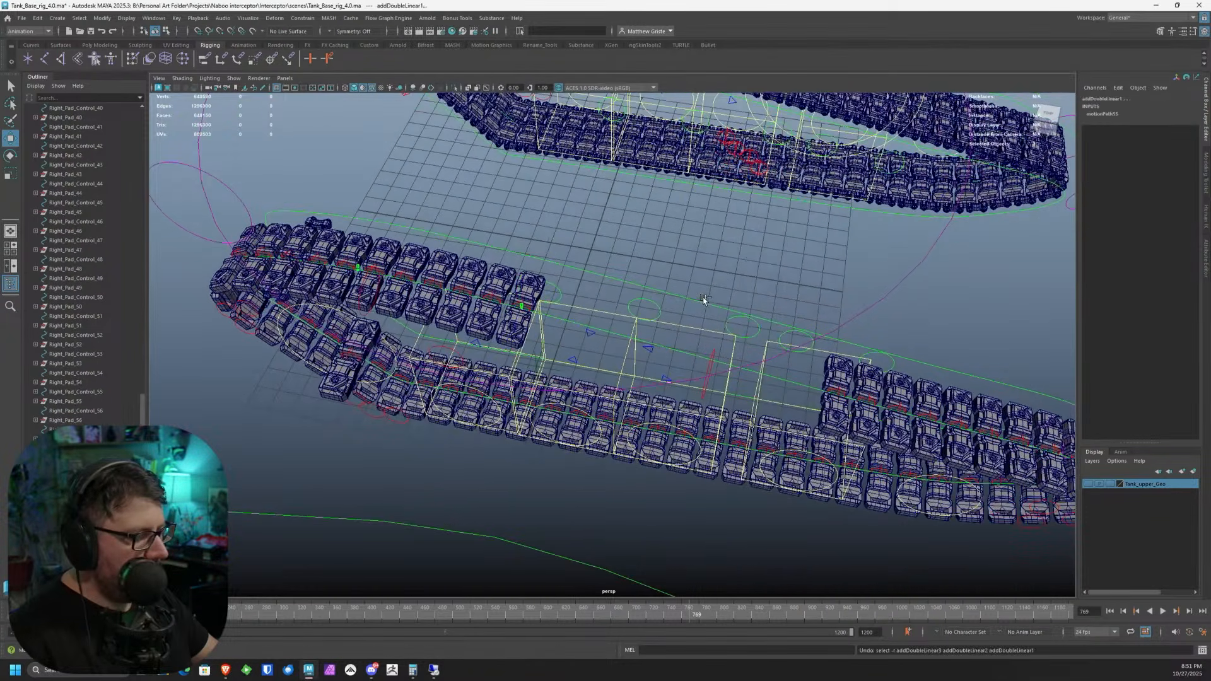
key("ctrl+z")
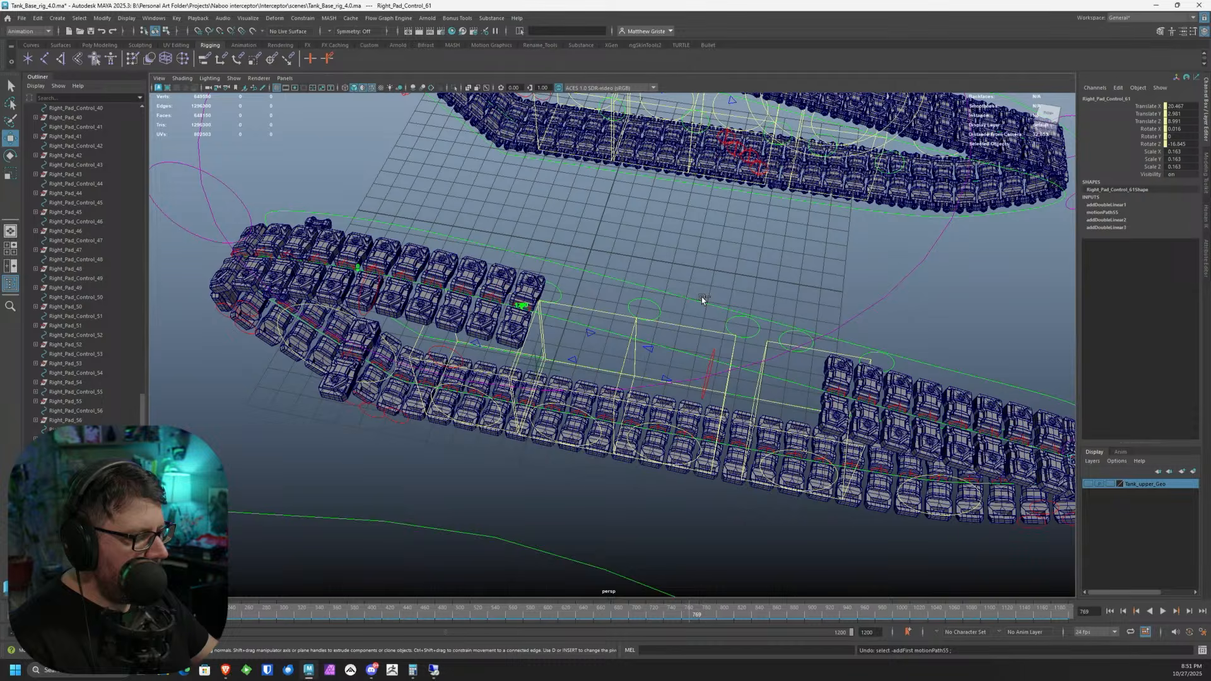
key("ctrl+z")
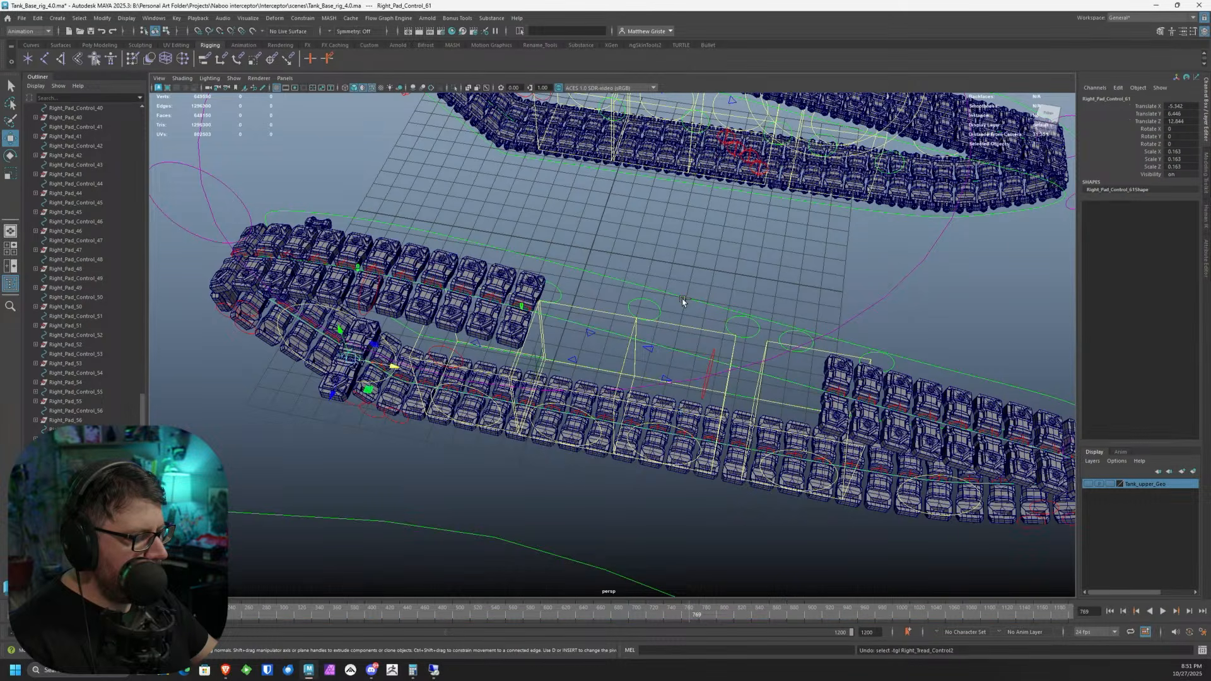
key("ctrl+z")
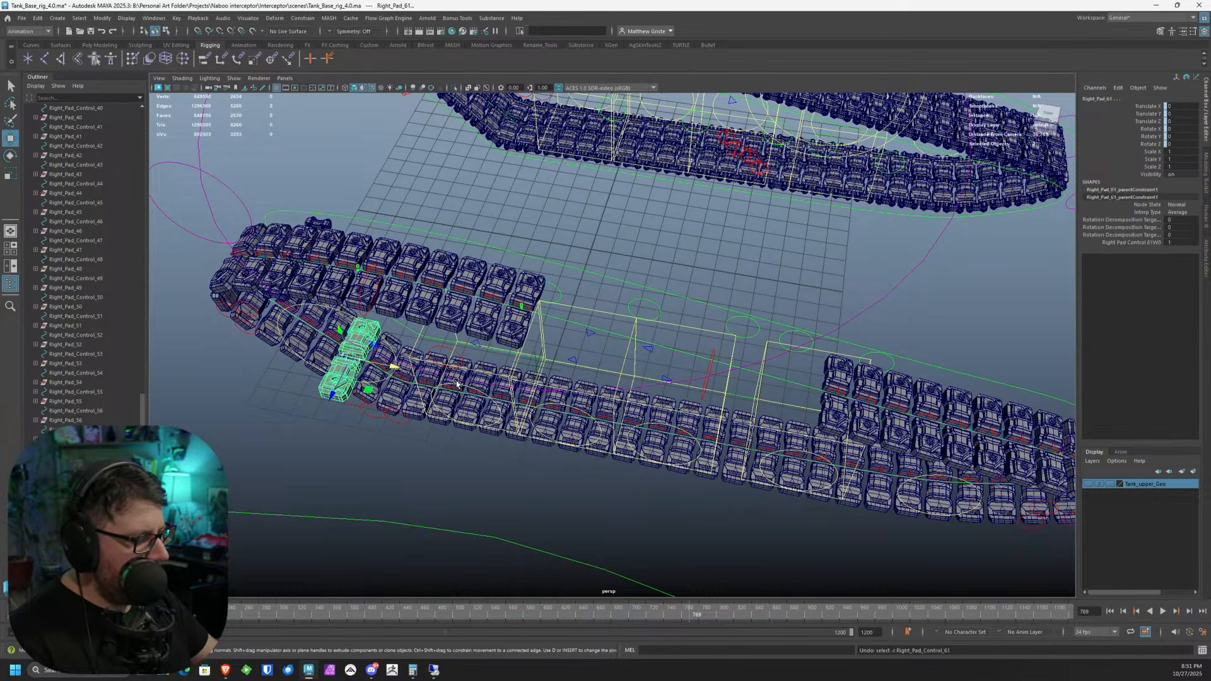
- Parent-constrain Right_Pad_56 to Right_Pad_Control_56
left_click(844, 398)
left_click(94, 411)
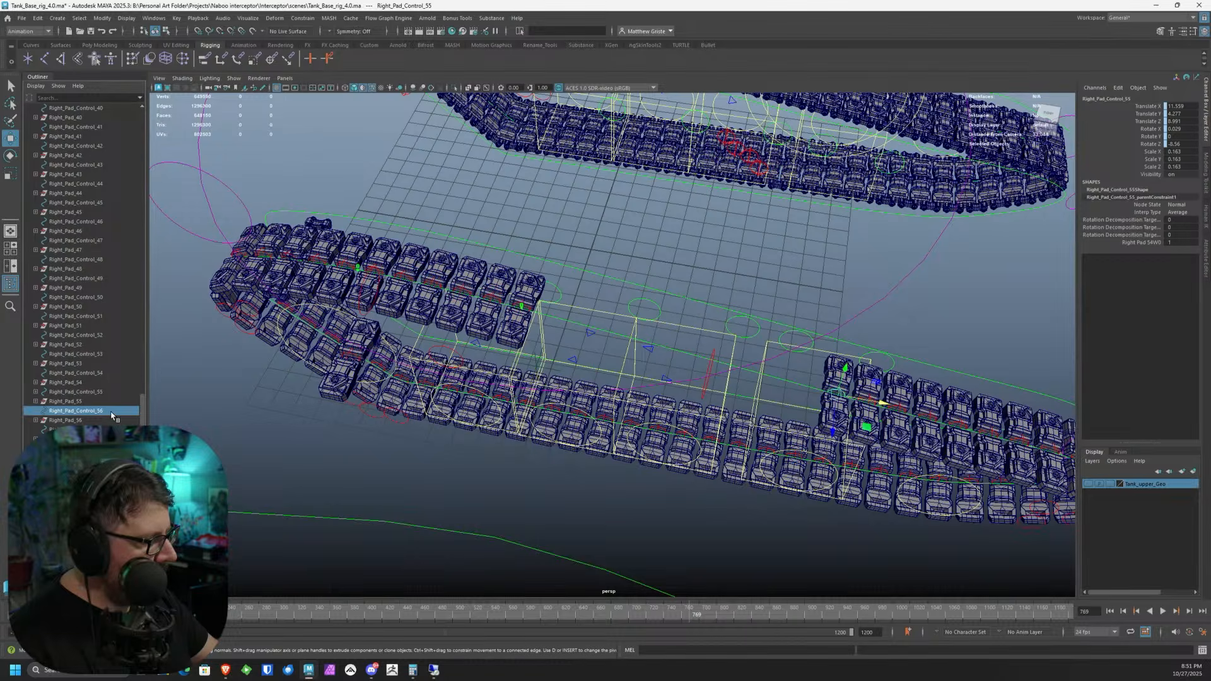
left_click(107, 420, "ctrl")
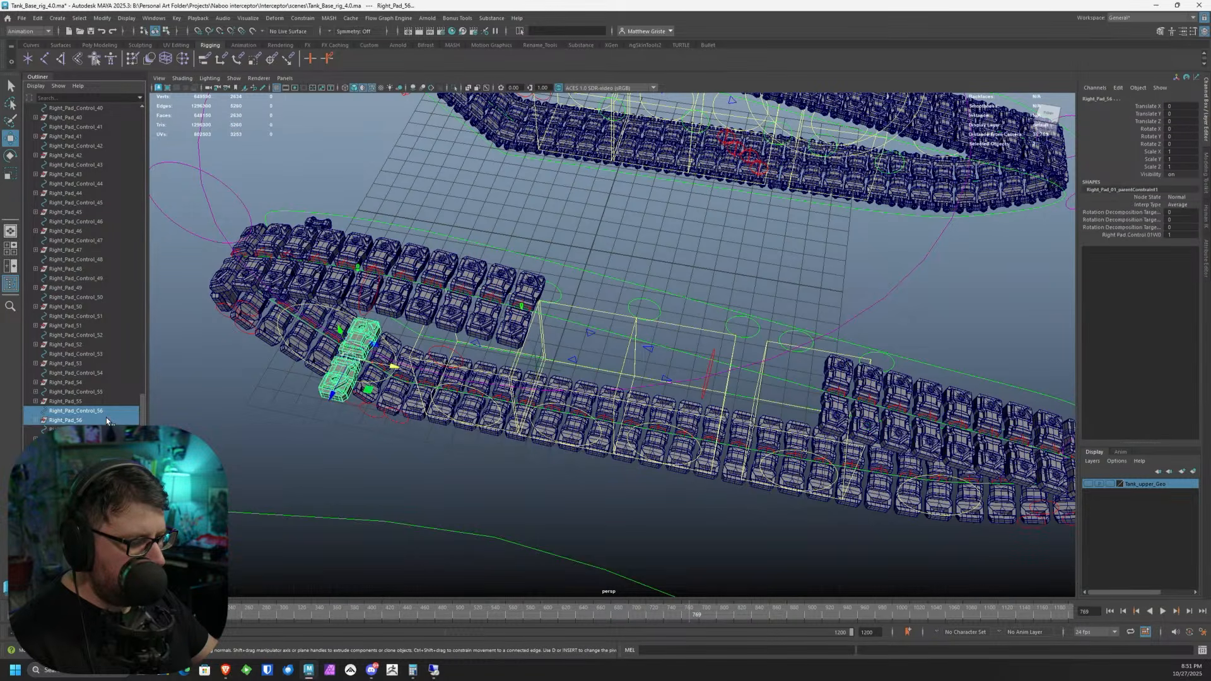
left_click(205, 59)
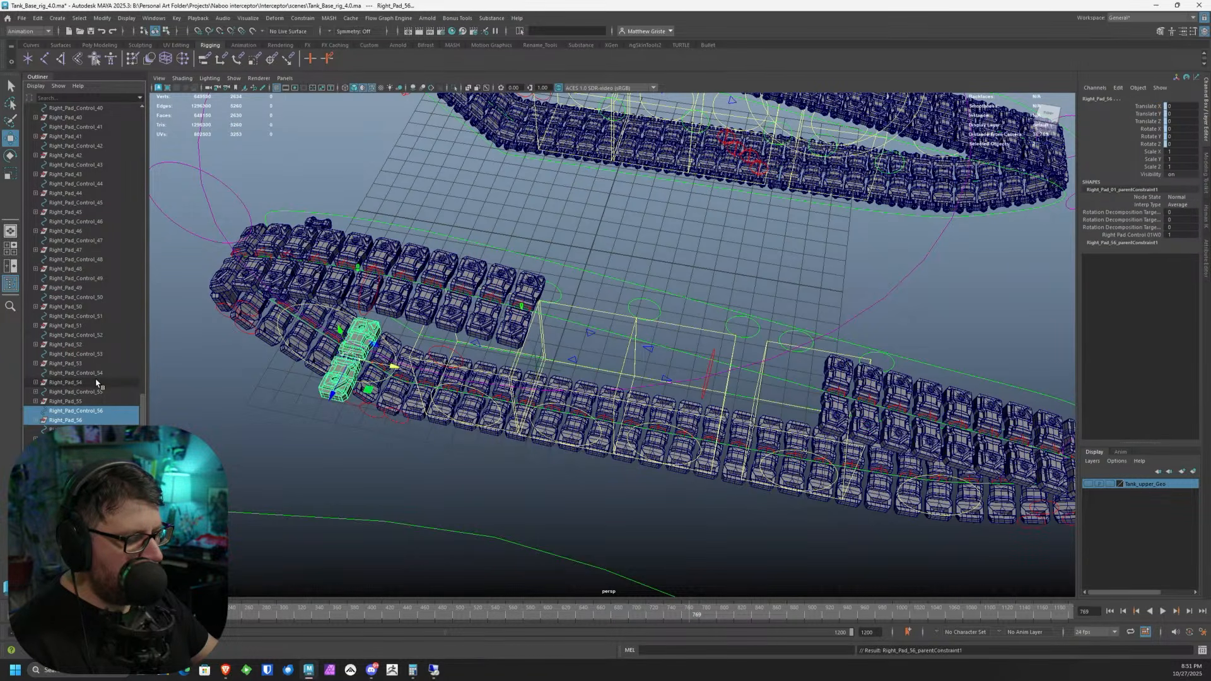
- Attach Right_Pad_Control_56 to the right tread's control curve as a motion path
left_click(89, 409)
left_click(675, 354)
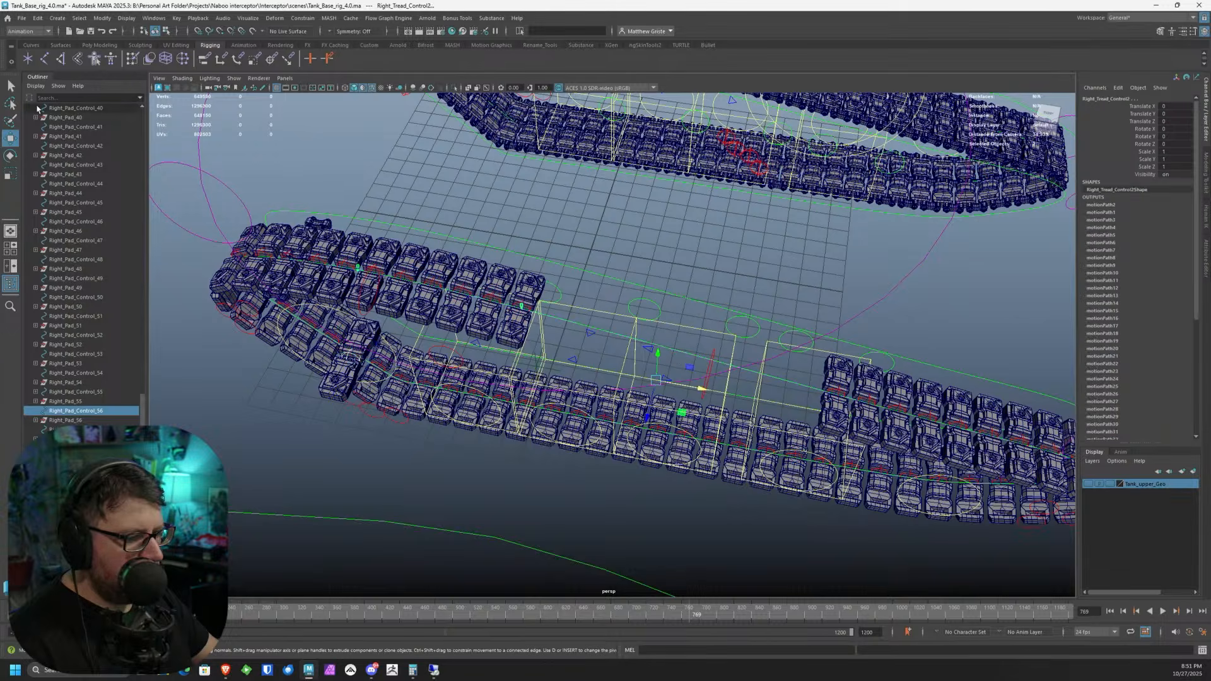
left_click(303, 19)
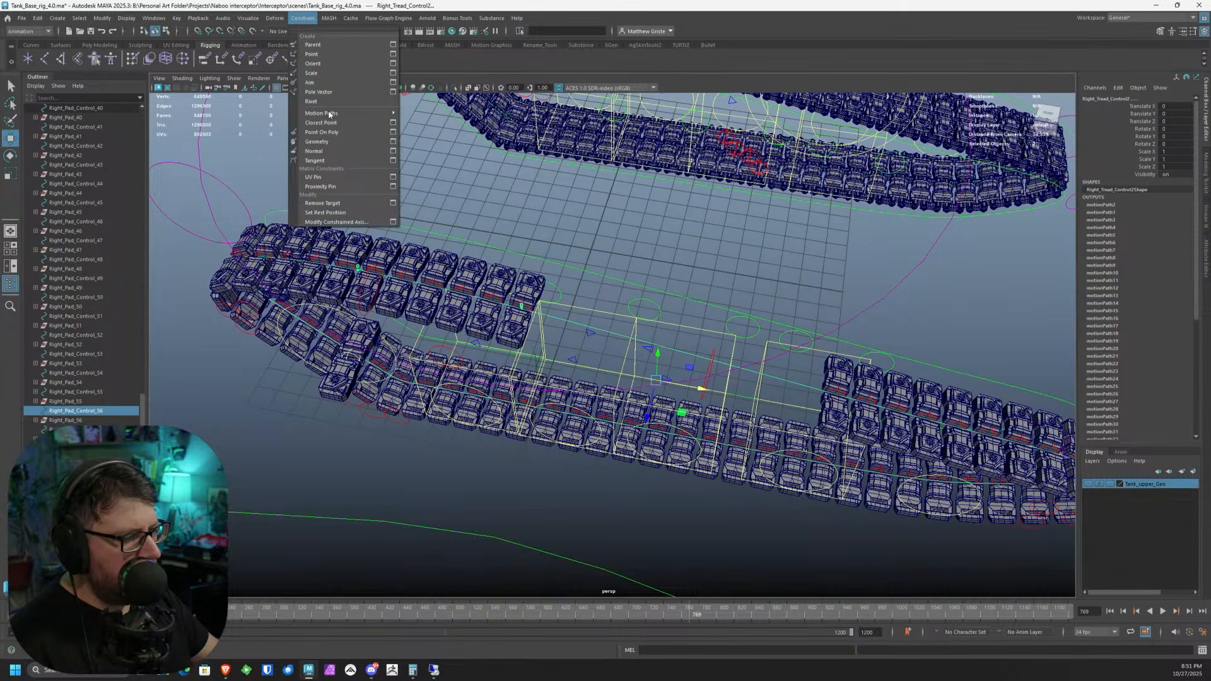
mouse_move(341, 113)
left_click(478, 114)
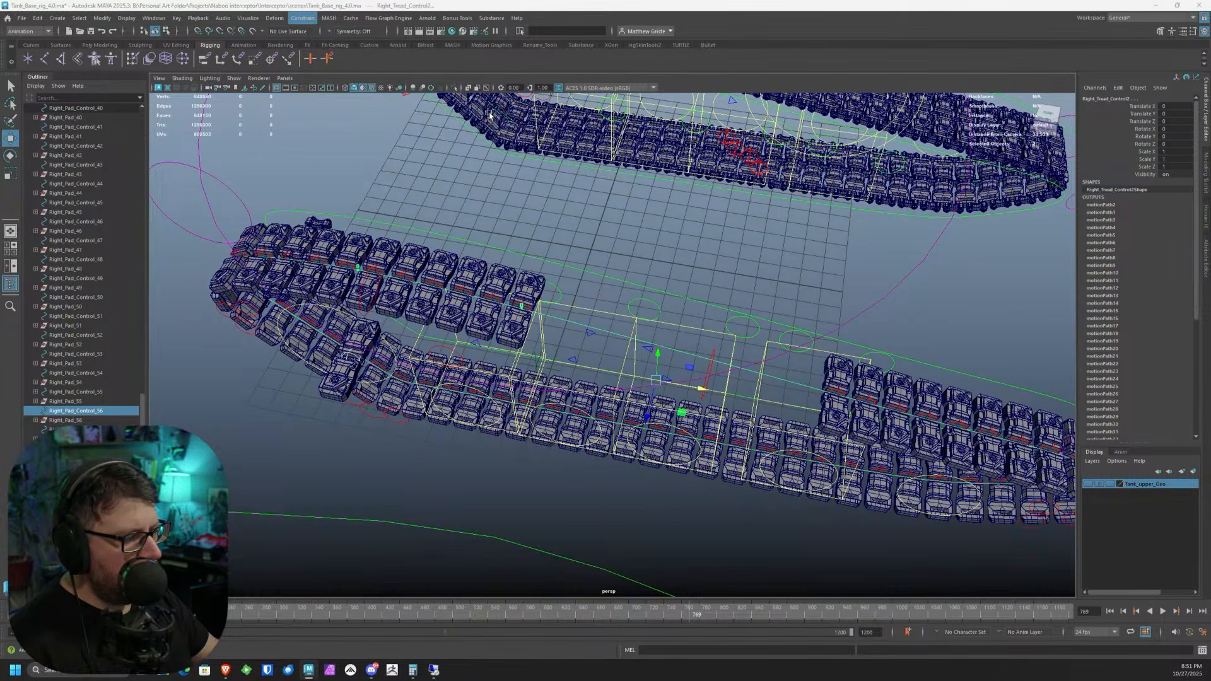
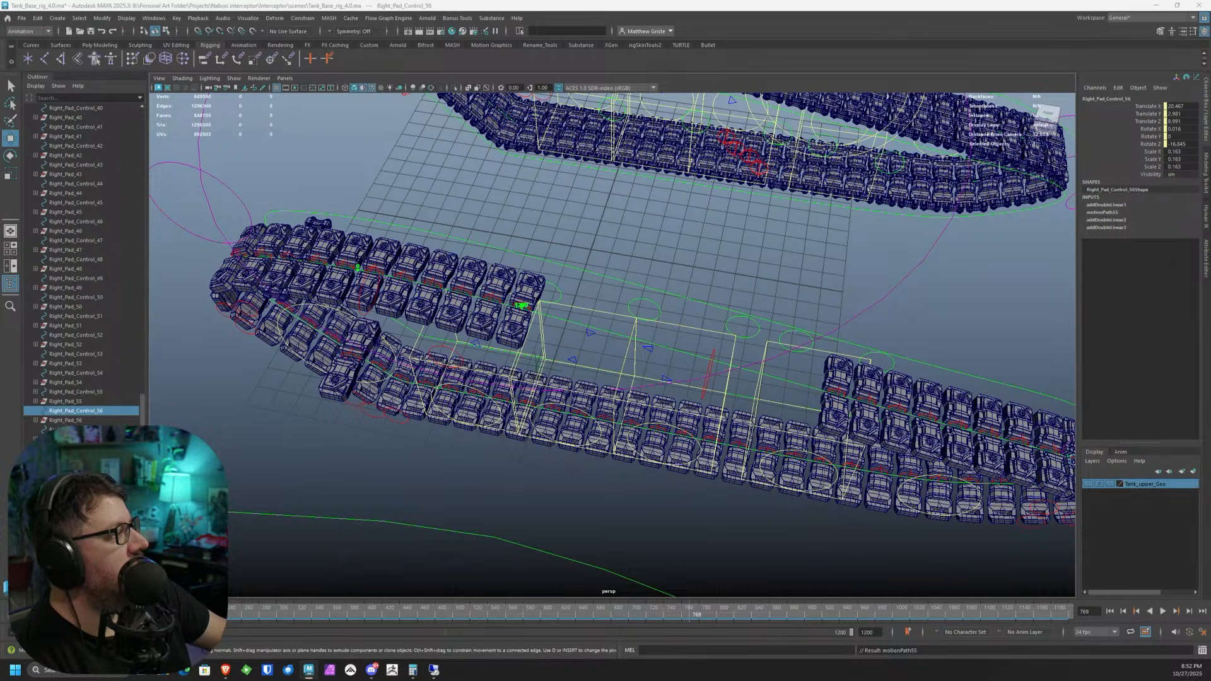
- Delete the U Value keys of Right_Pad_Control_56's motion path and set its U Value to 0
scroll(568, 214, "up", 3)
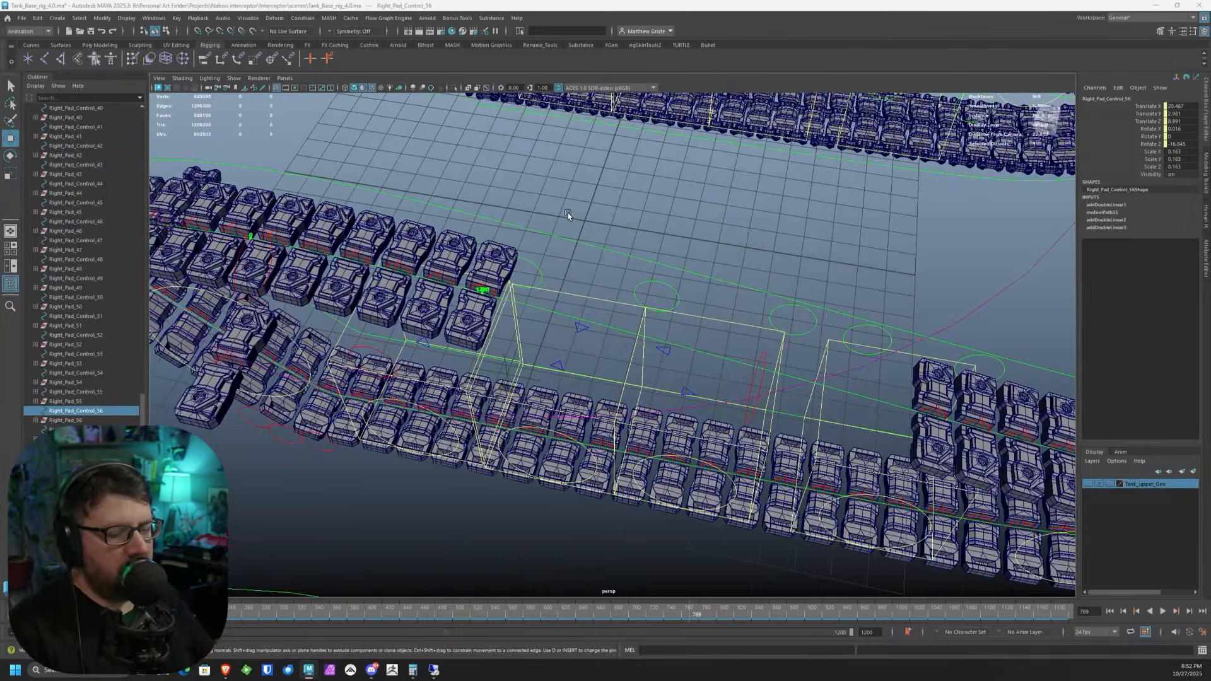
left_click_drag(562, 324, 586, 363, "alt")
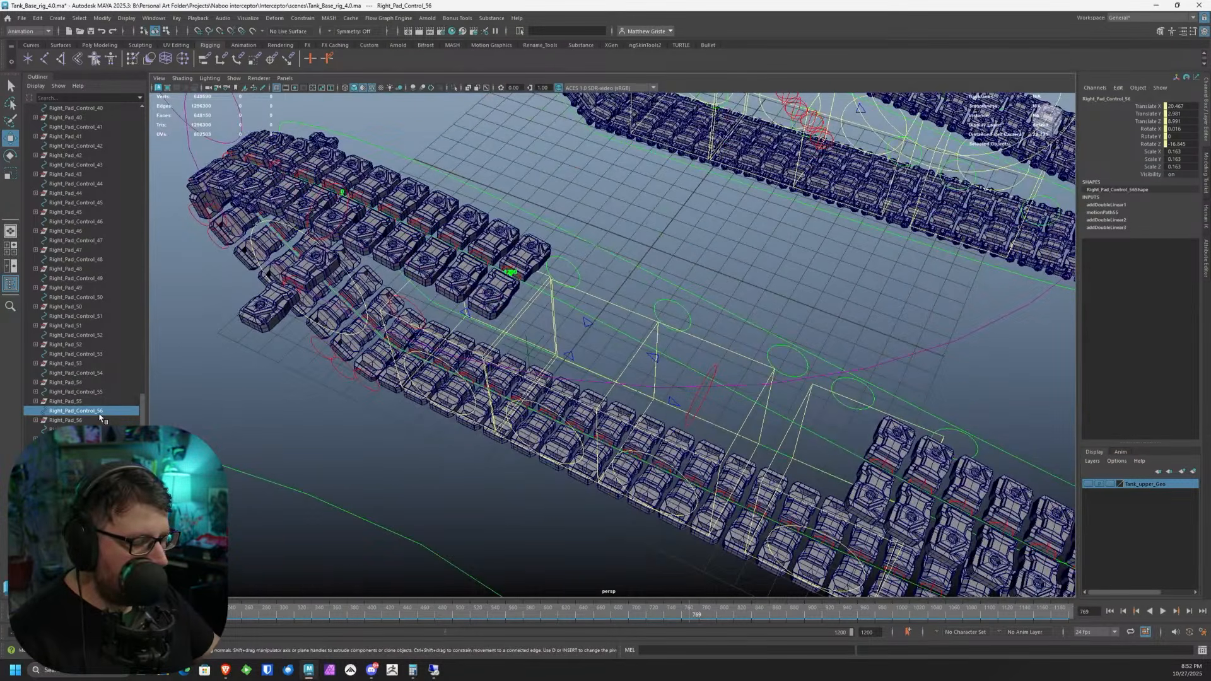
scroll(584, 433, "down", 4)
middle_click_drag(584, 426, 489, 381, "alt")
left_click_drag(488, 381, 523, 378, "alt")
left_click(1115, 212)
left_click(1155, 220)
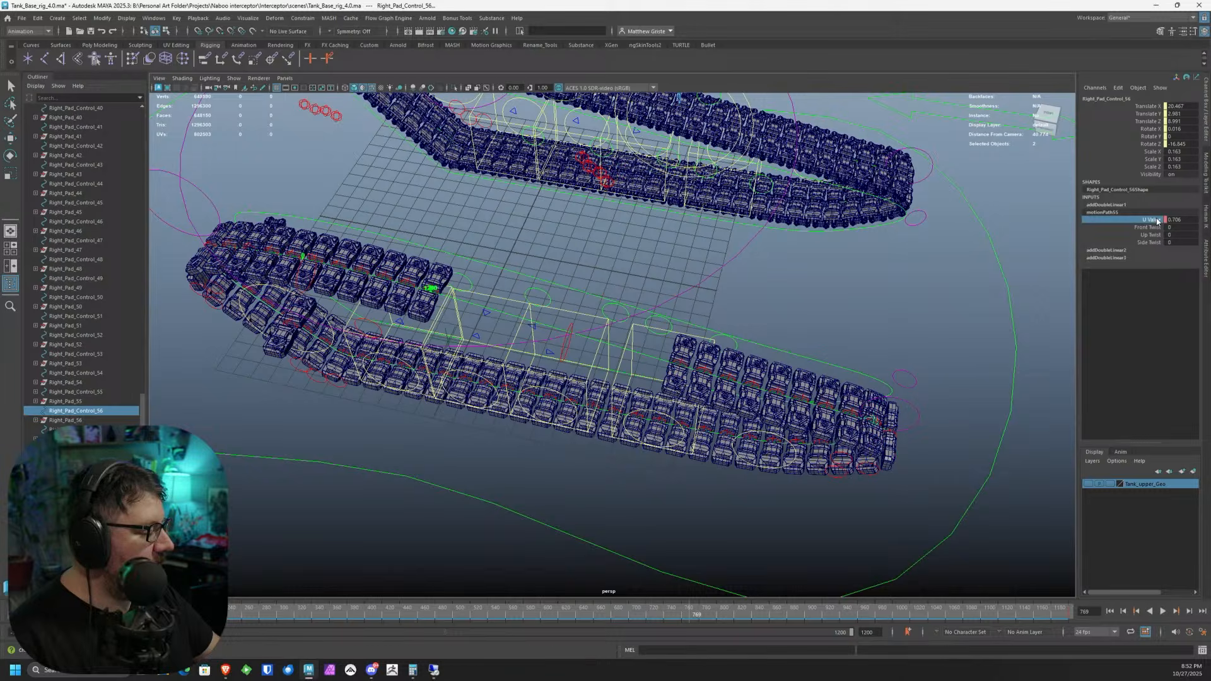
right_click(1156, 220)
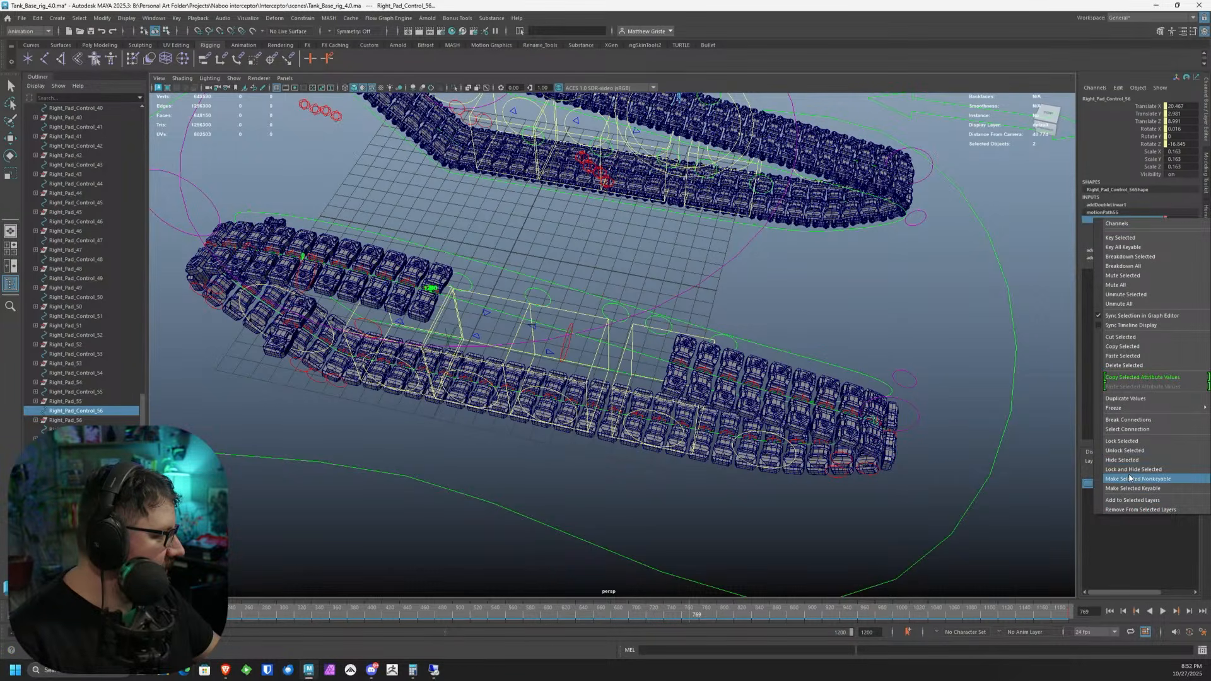
left_click(1134, 364)
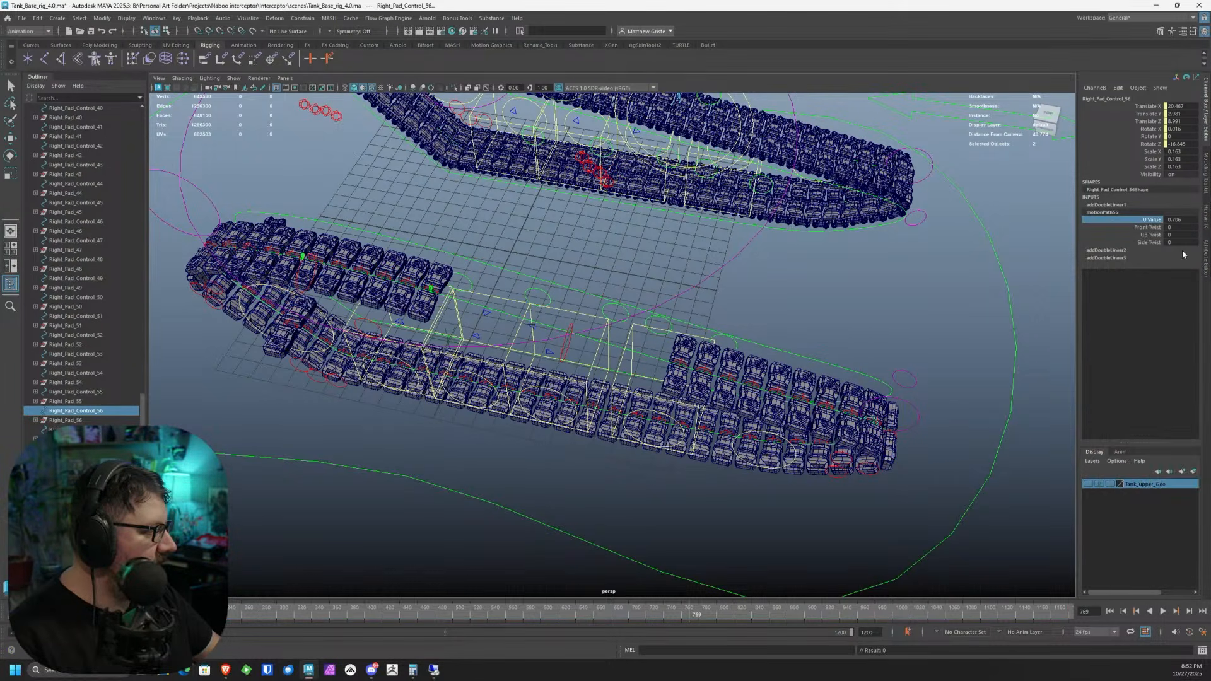
double_click(1181, 219)
type("0")
key("Return")
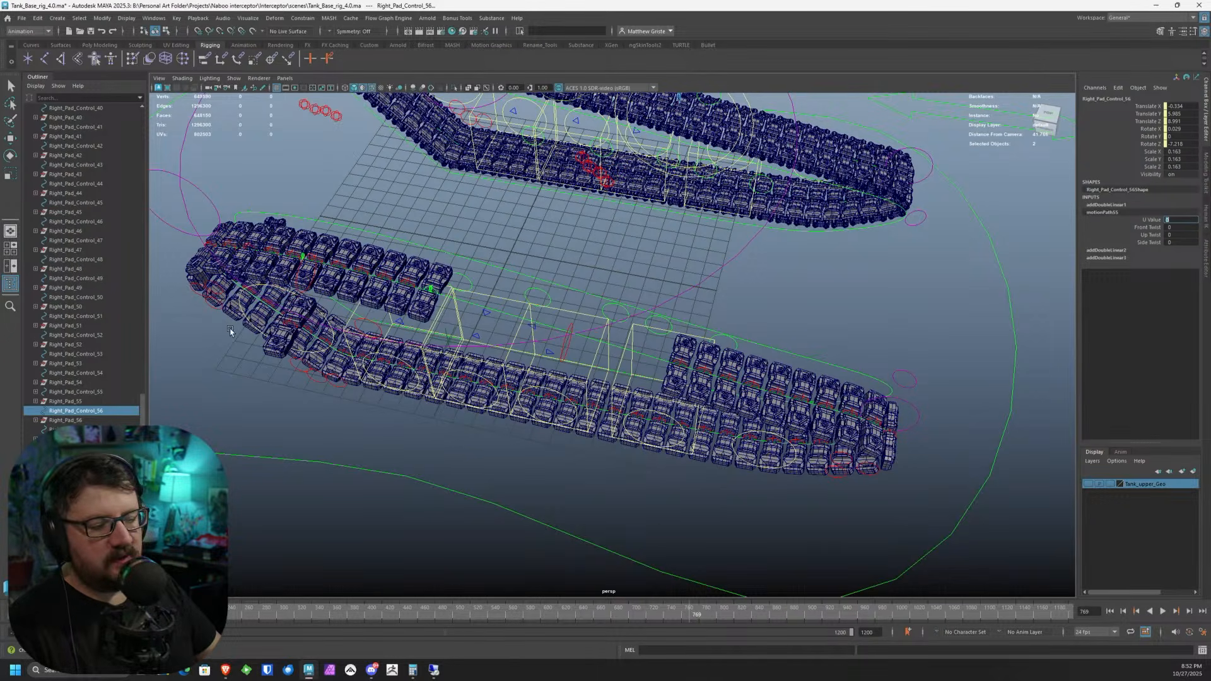
- Open the Node Editor and move it clear of the viewport
right_click_drag(252, 243, 280, 231, "alt")
left_click_drag(280, 231, 288, 230, "alt")
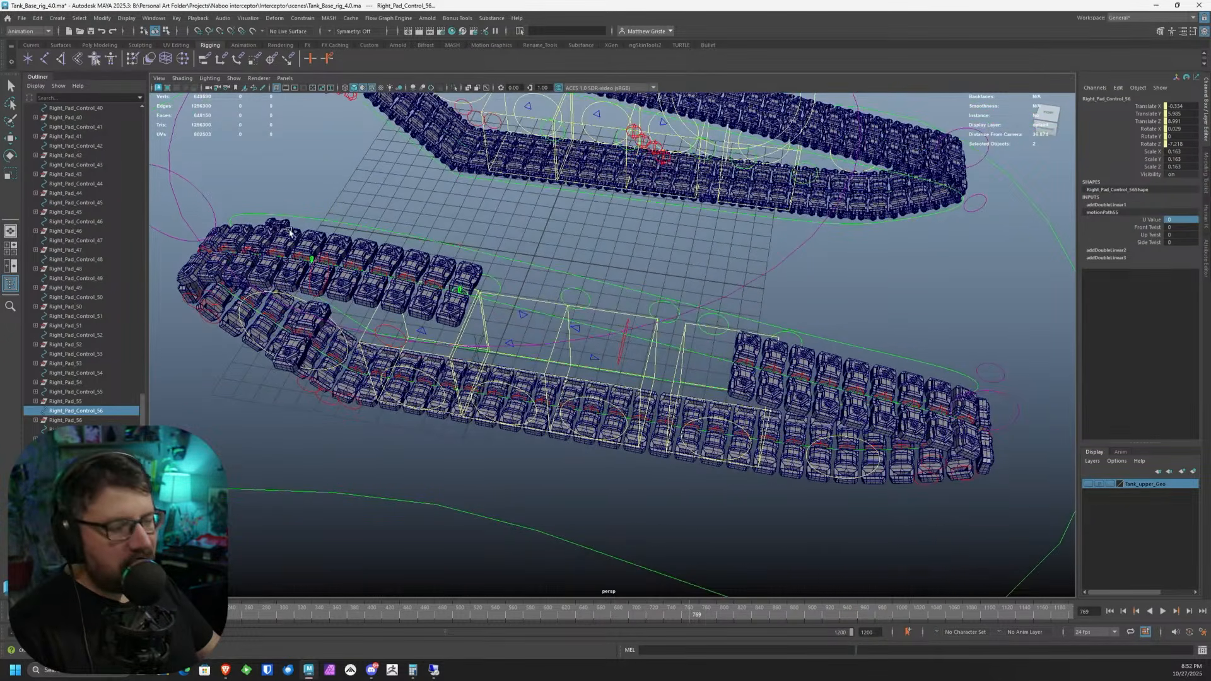
left_click(143, 22)
mouse_move(187, 124)
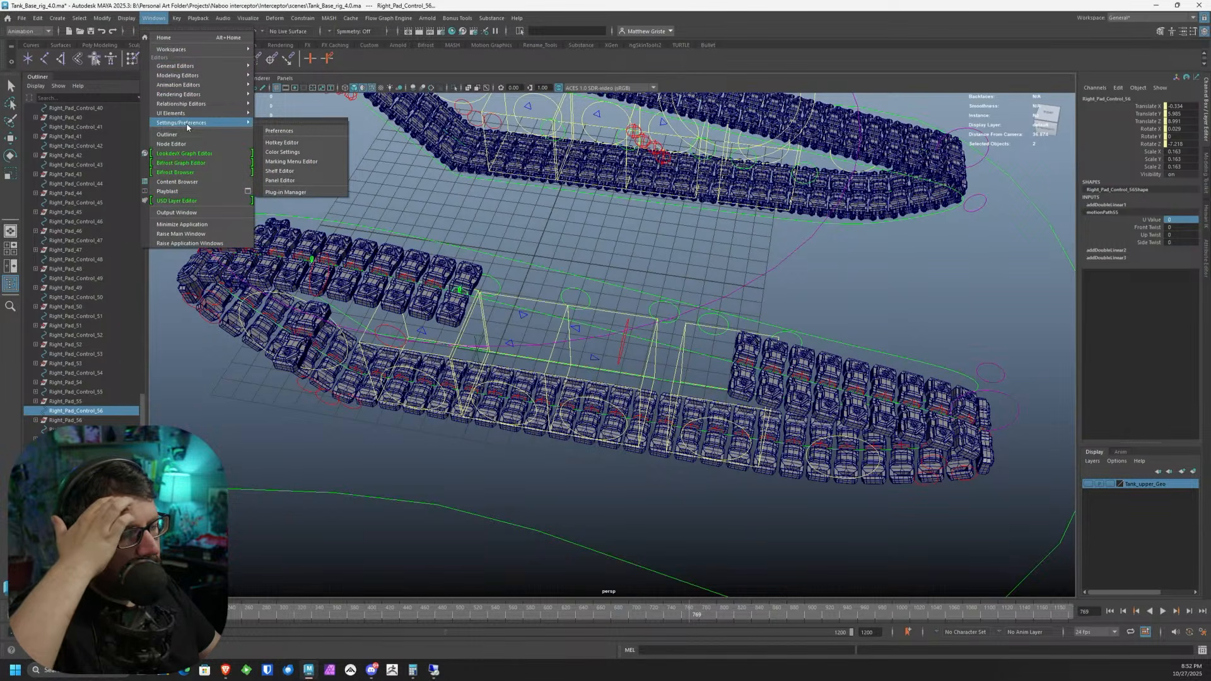
left_click(172, 144)
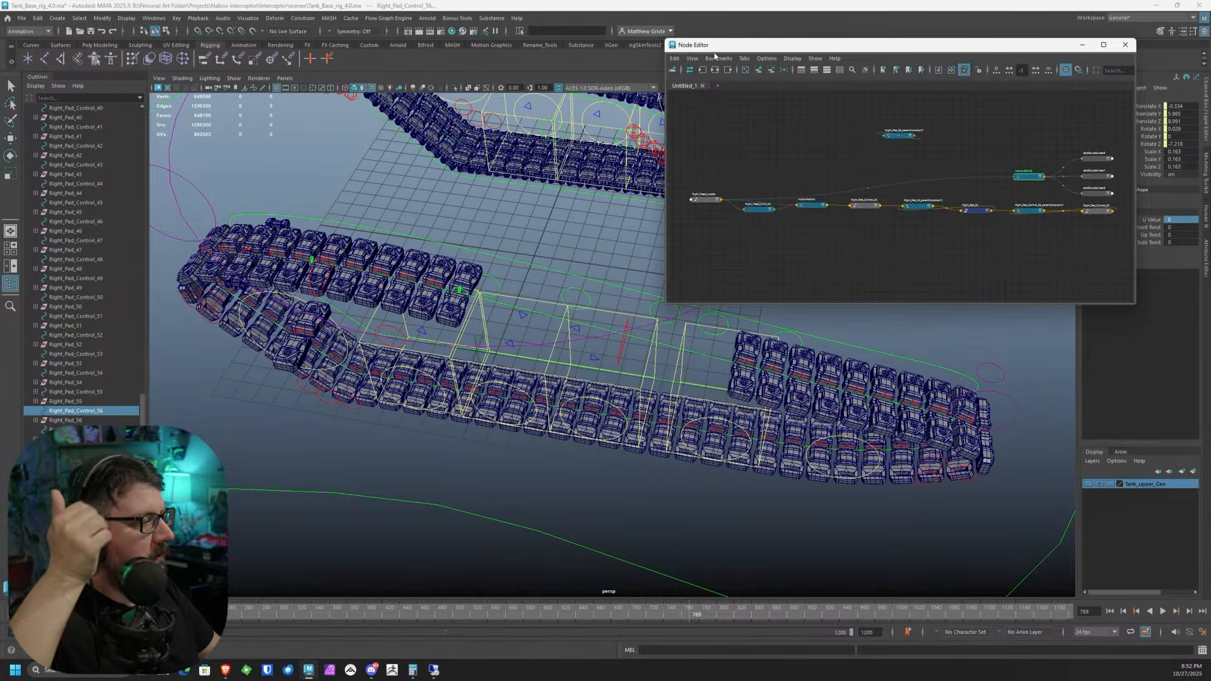
left_click_drag(714, 45, 0, 0)
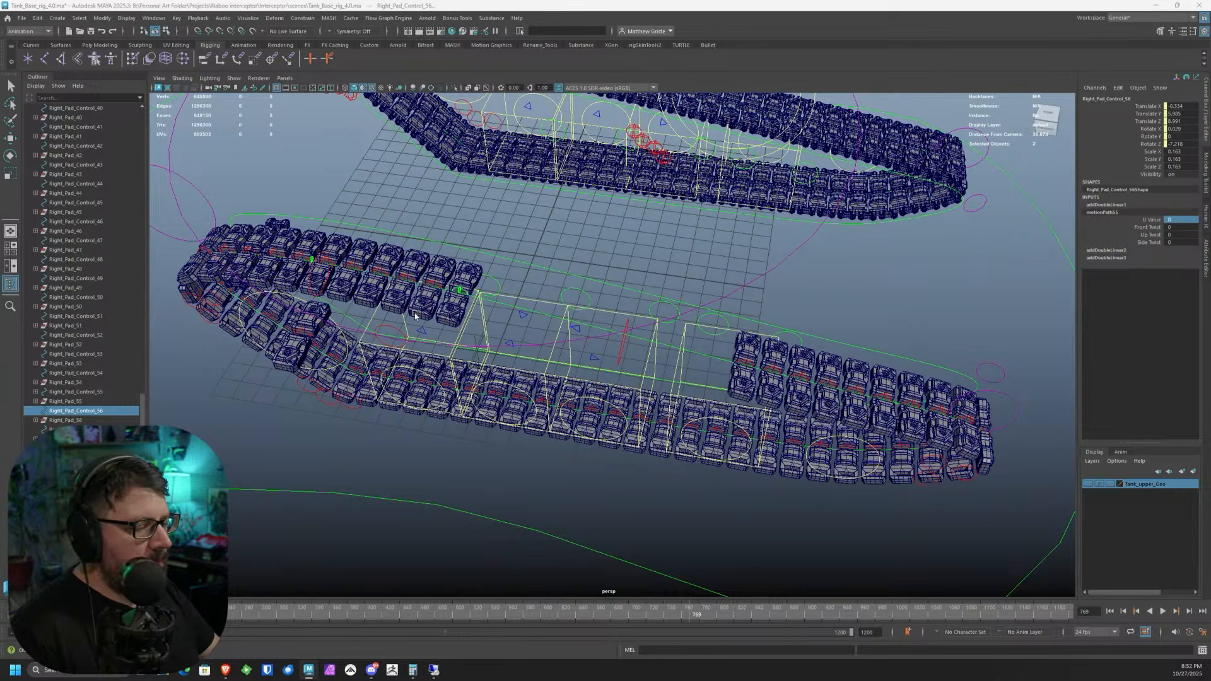
- Delete Right_Pad_Control_56's addDoubleLinear nodes and connect motionPath55's allCoordinates directly to the control's translate
left_click(114, 410)
key("w")
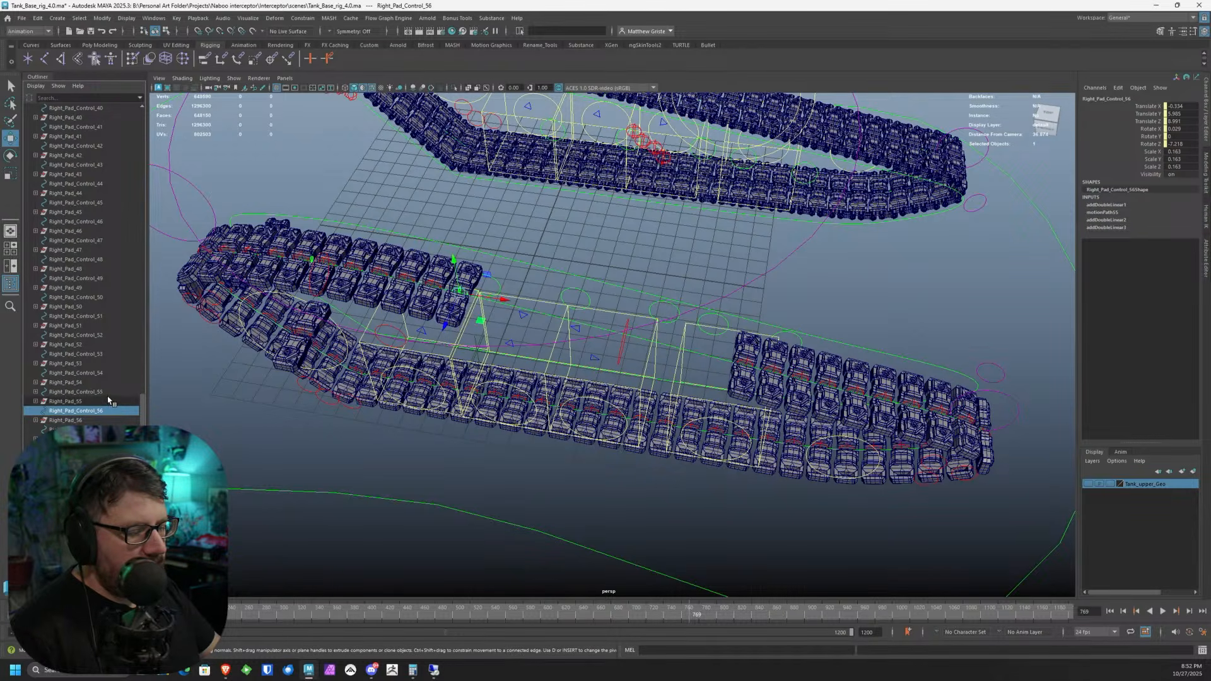
left_click(110, 392, "ctrl")
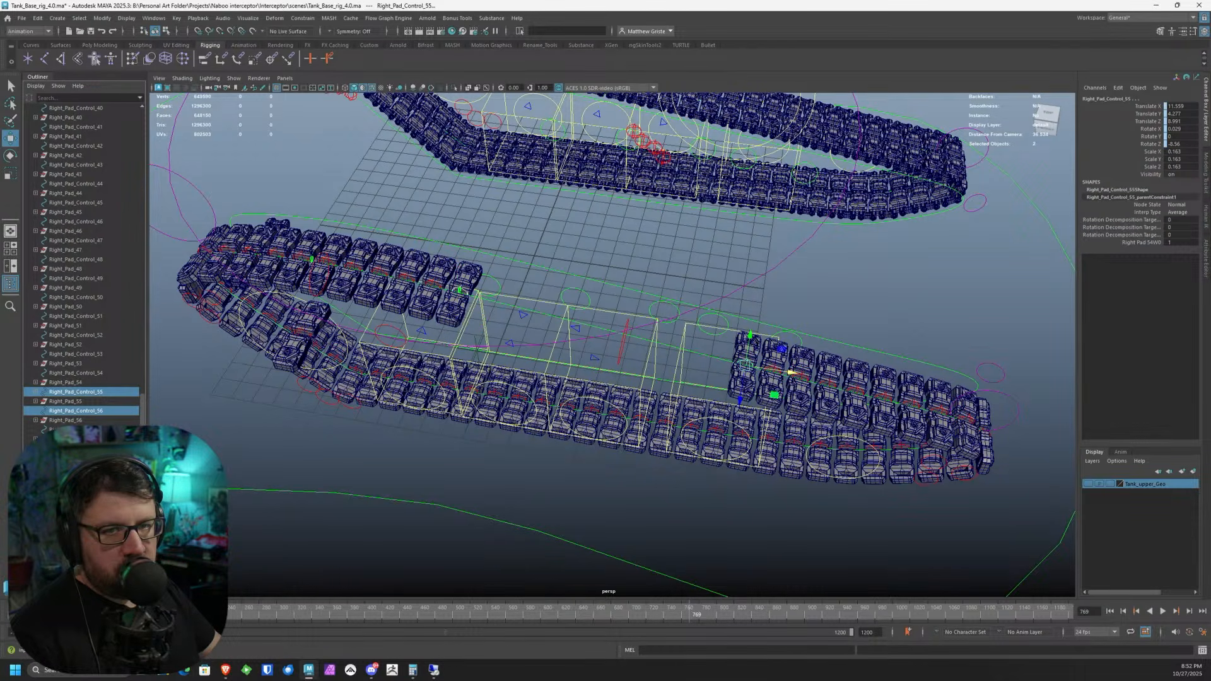
left_click(76, 391)
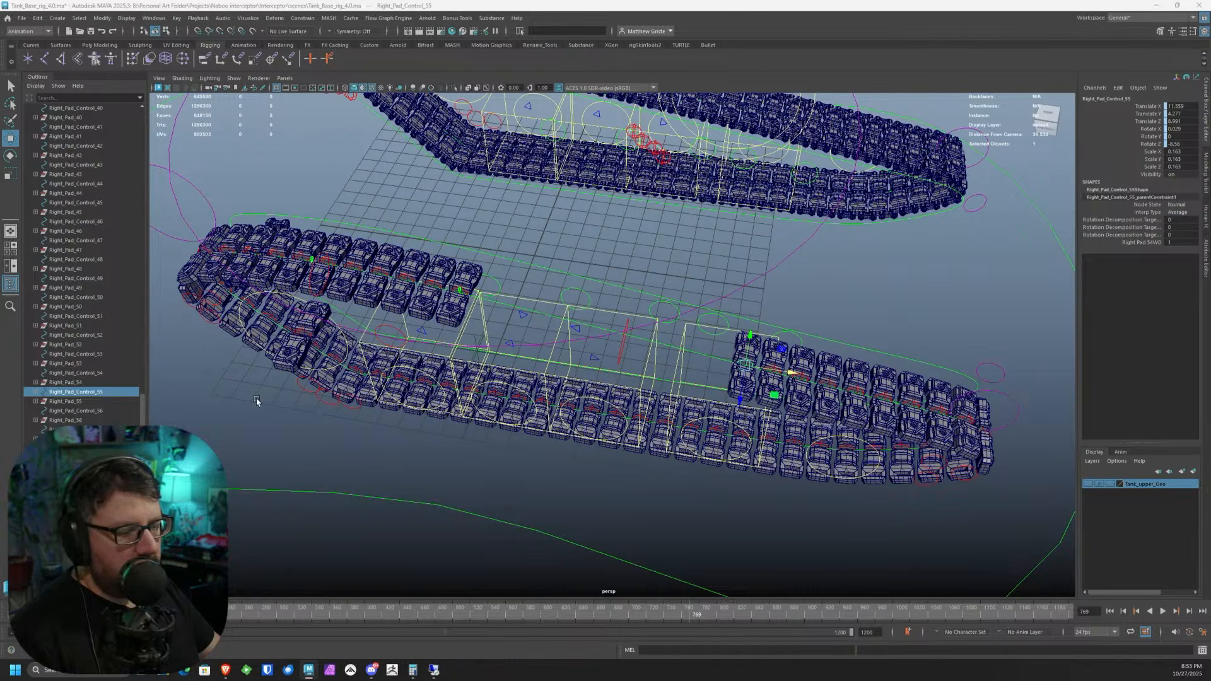
left_click(102, 391)
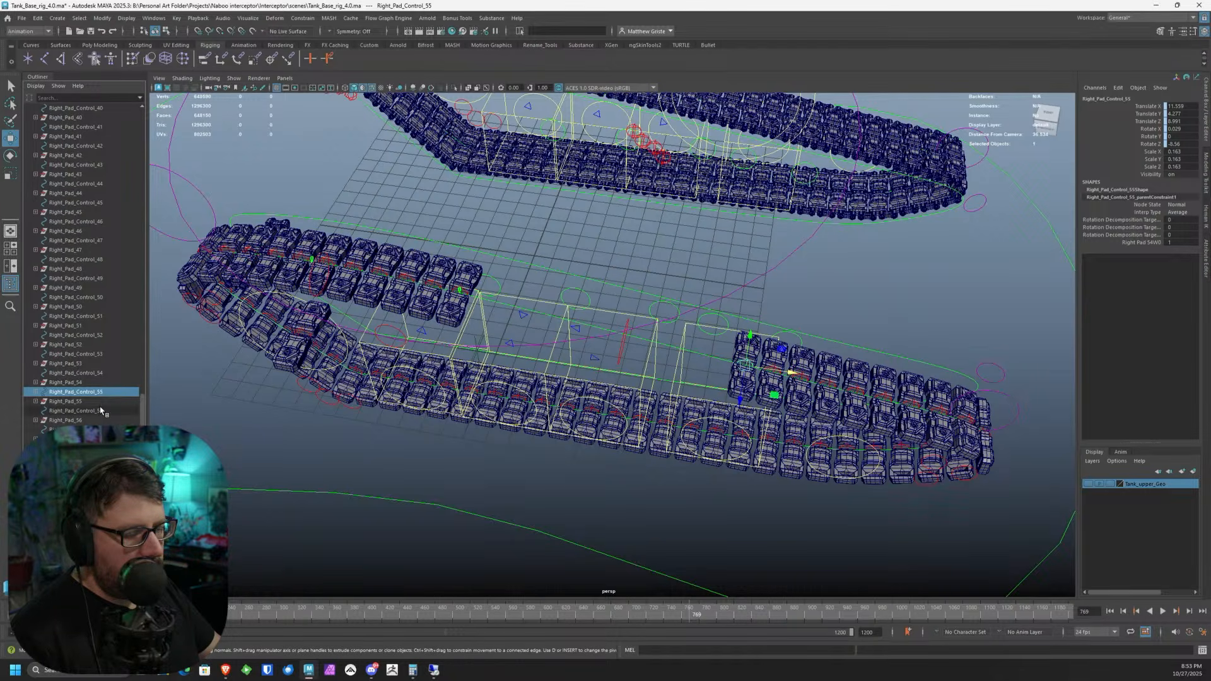
left_click(101, 411)
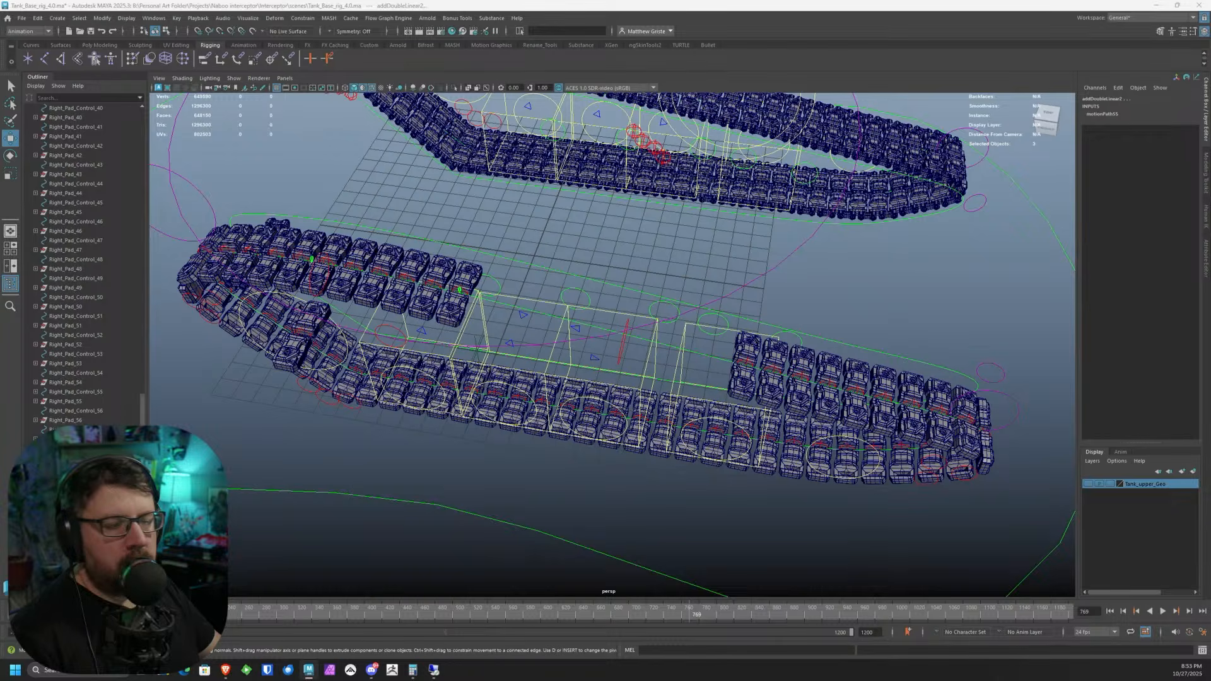
key("Delete")
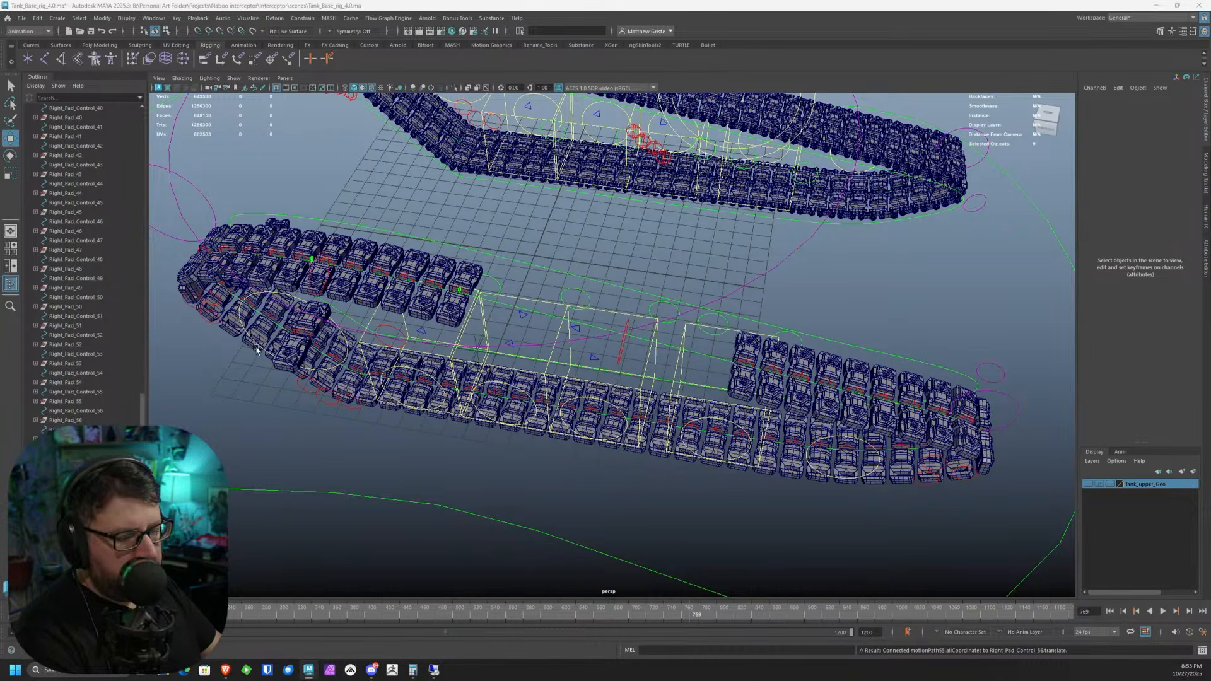
- Compare the channels and input connections of Right_Pad_Control_55 and Right_Pad_Control_56 by selecting them in turn
left_click(95, 392)
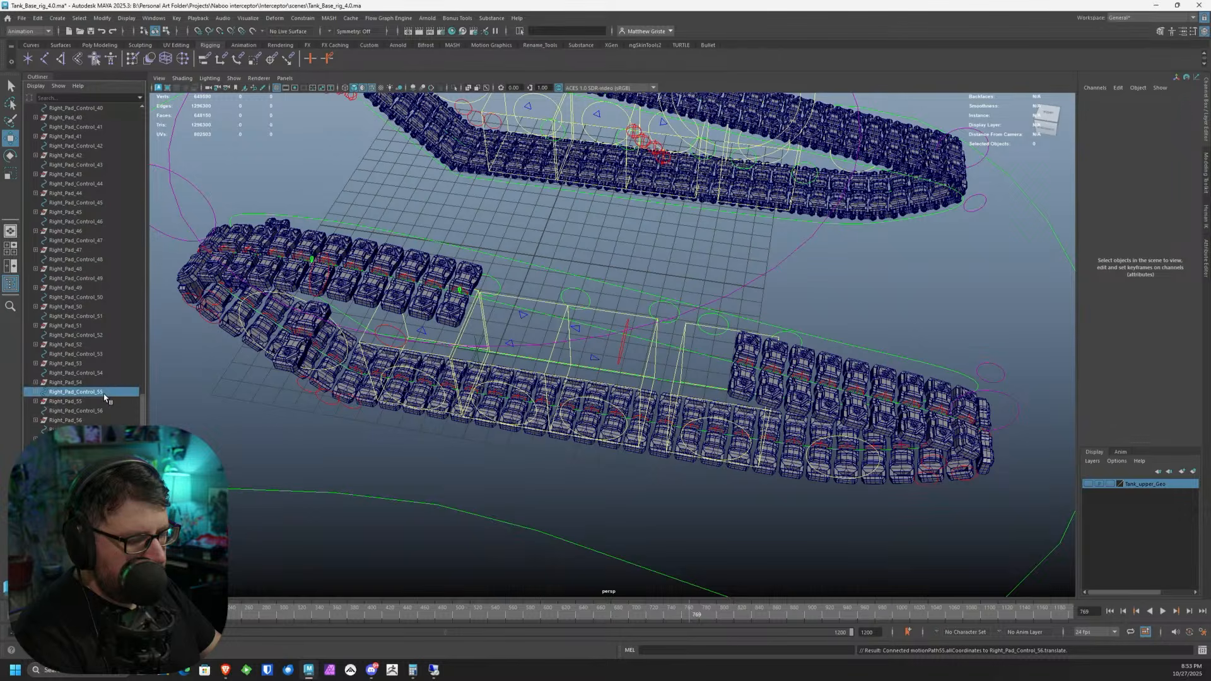
left_click(94, 411)
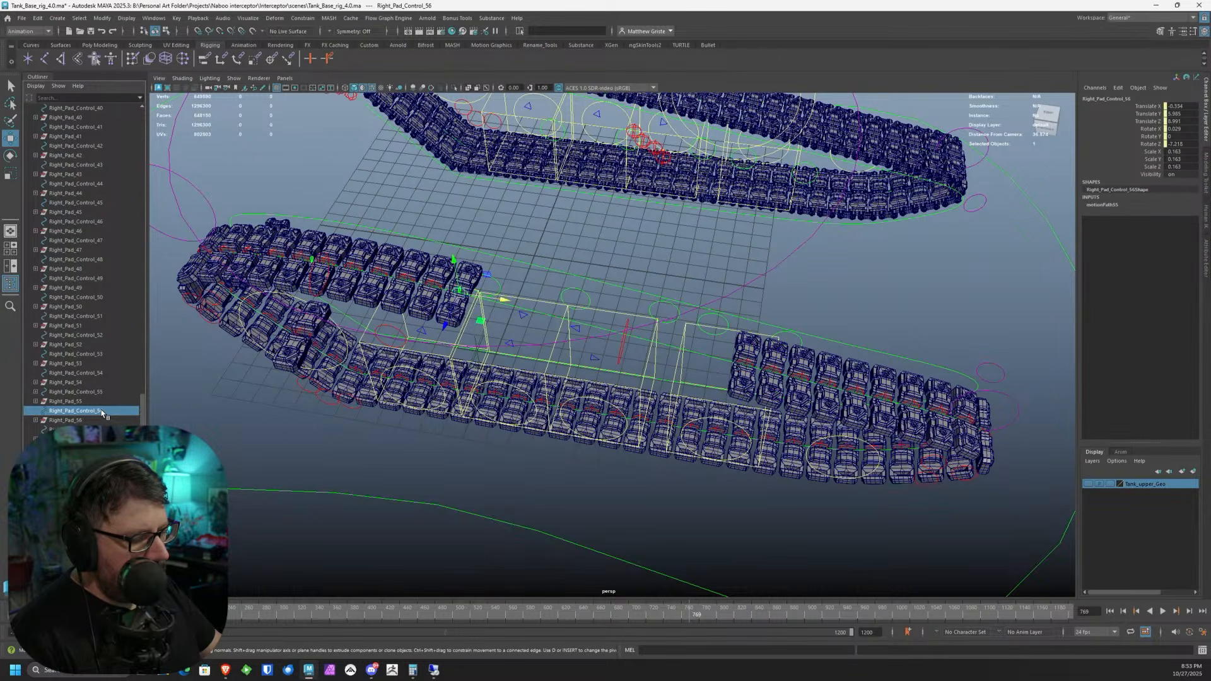
left_click(94, 392, "ctrl")
left_click(76, 411)
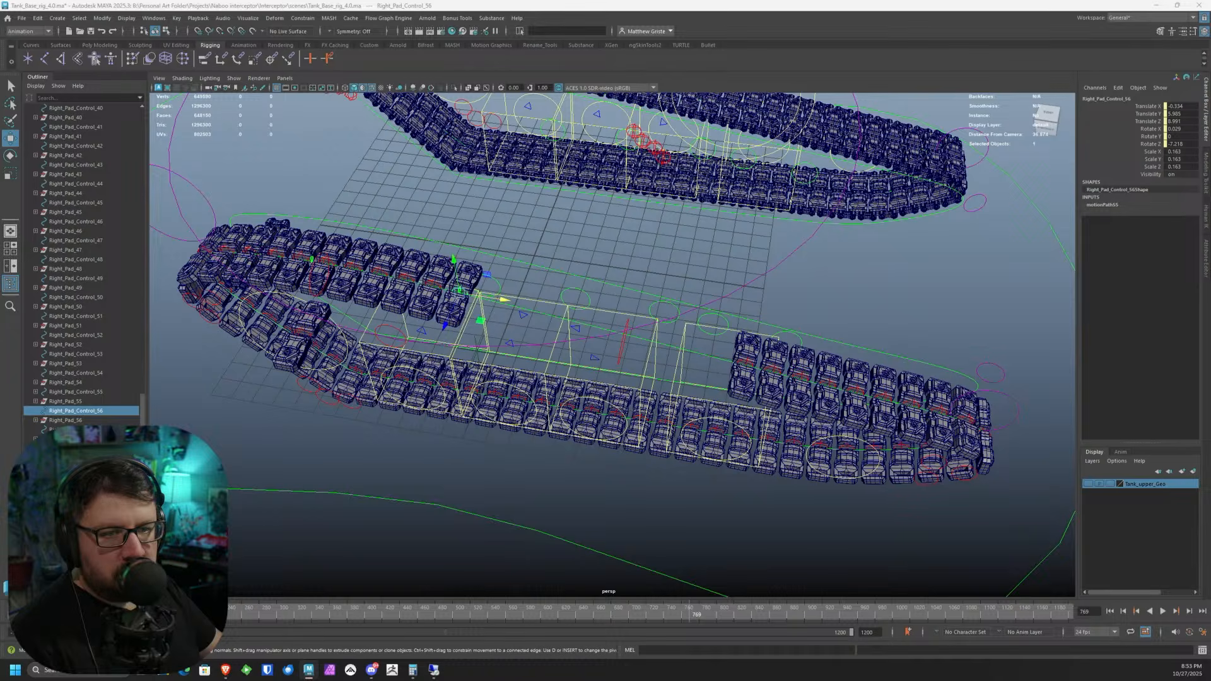
key("ctrl+z")
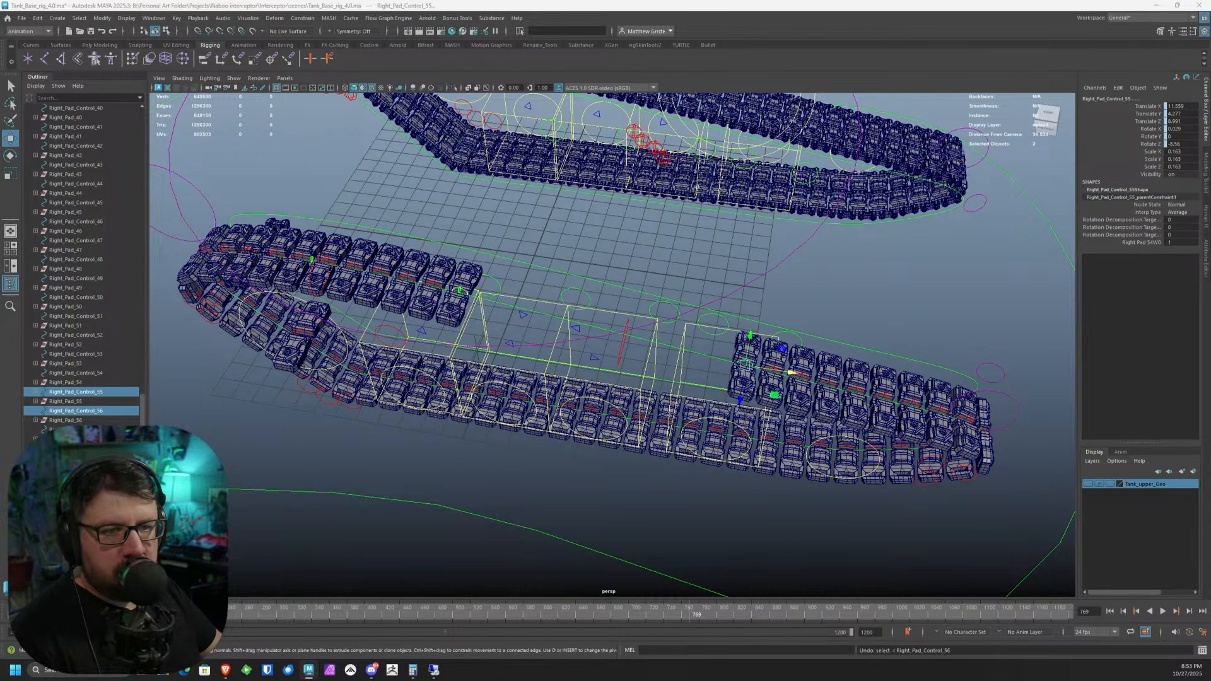
middle_click_drag(648, 330, 565, 283, "alt")
key("ctrl+z")
right_click_drag(565, 283, 591, 284, "alt")
- Inspect the placement and connections of Right_Pad_Control_53 and Right_Pad_Control_55 on the tread's upper run
left_click(666, 303)
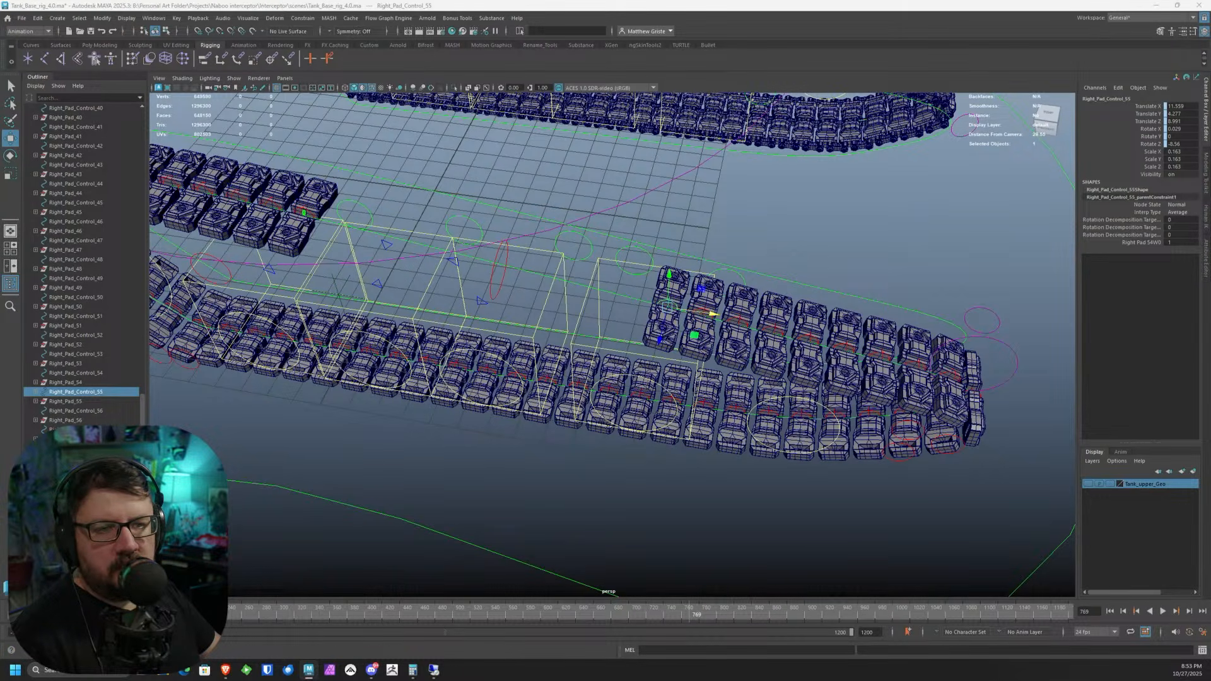
scroll(694, 313, "down", 2)
middle_click_drag(693, 313, 606, 273, "alt")
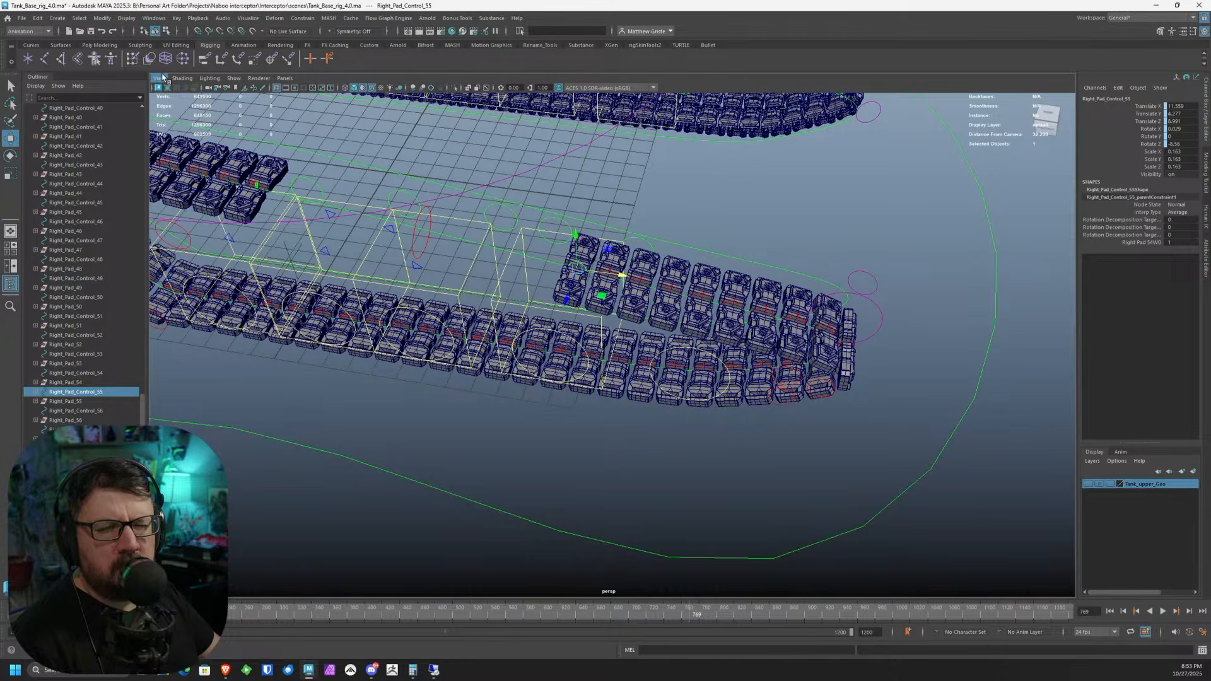
scroll(606, 252, "up", 2)
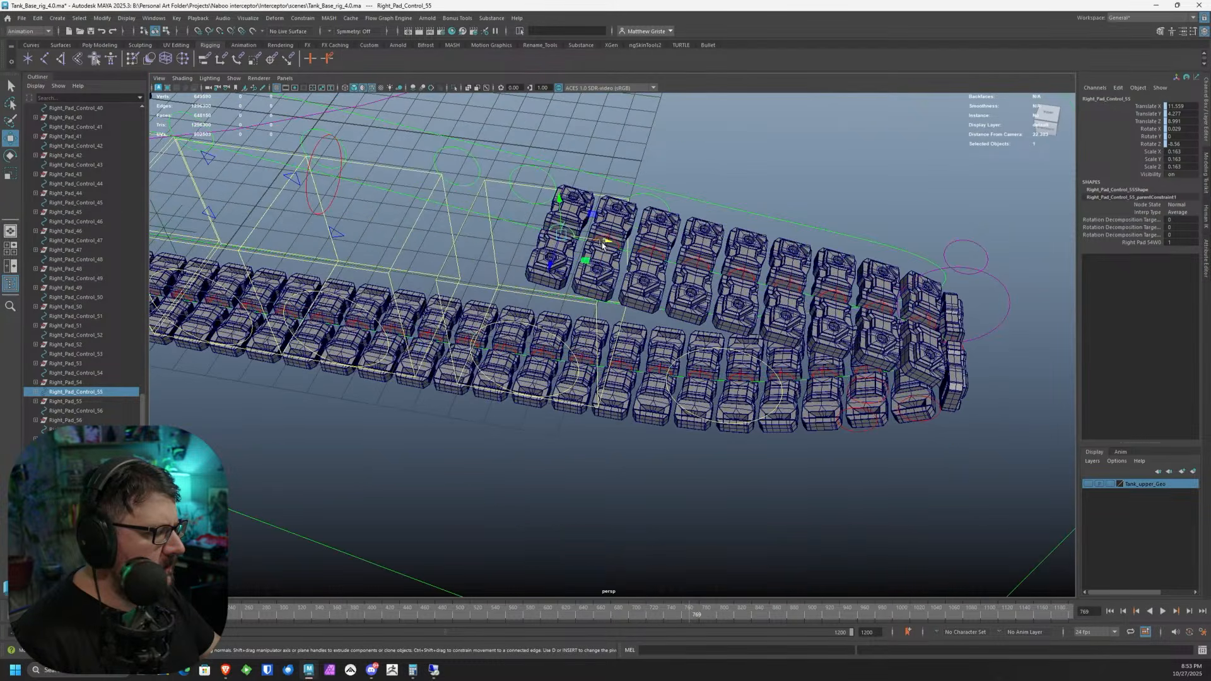
left_click(613, 241)
left_click(611, 244)
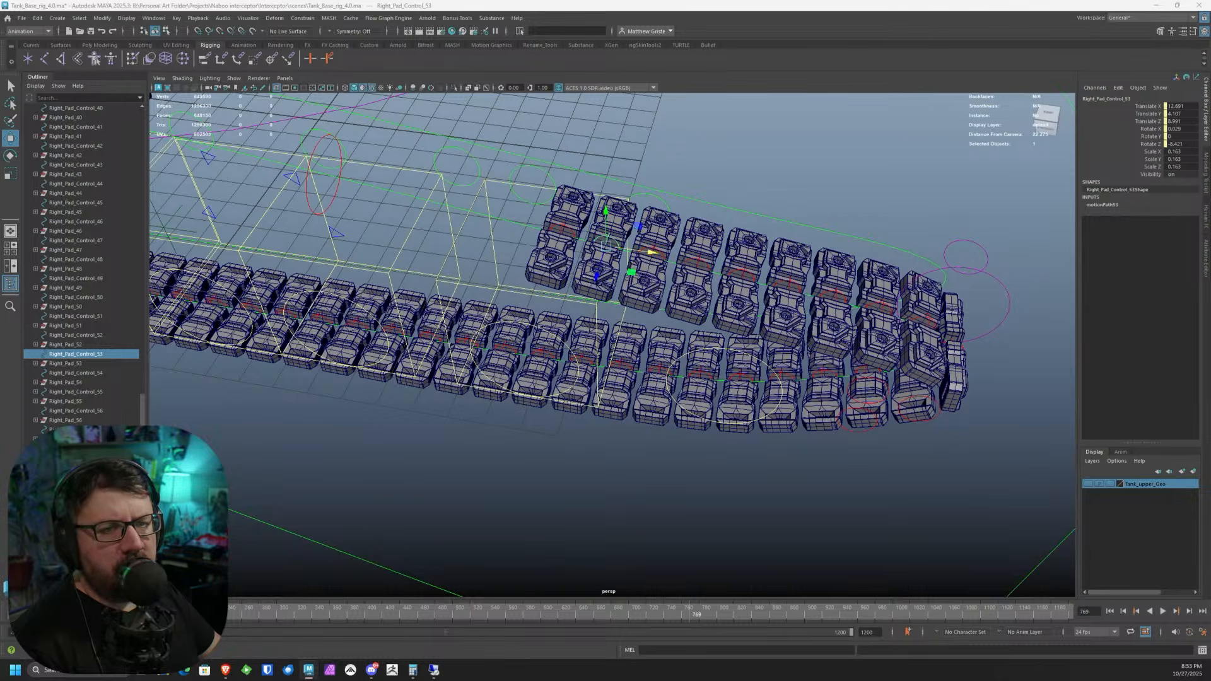
left_click(563, 225)
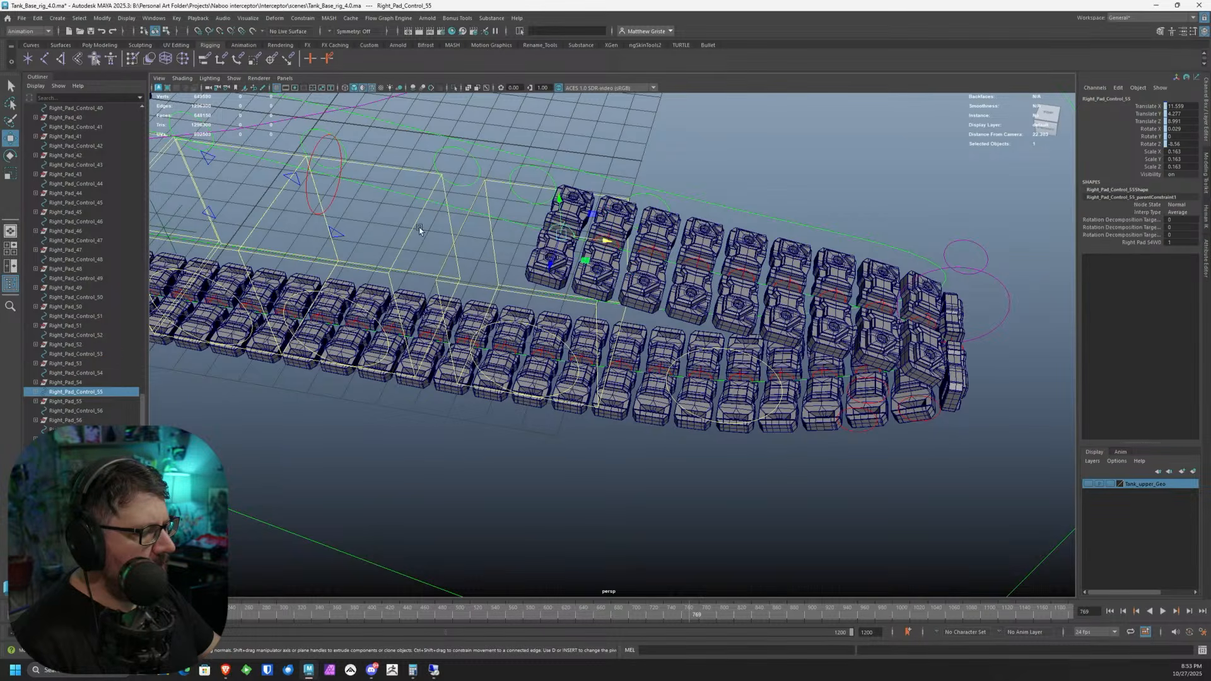
middle_click_drag(311, 238, 391, 260, "alt")
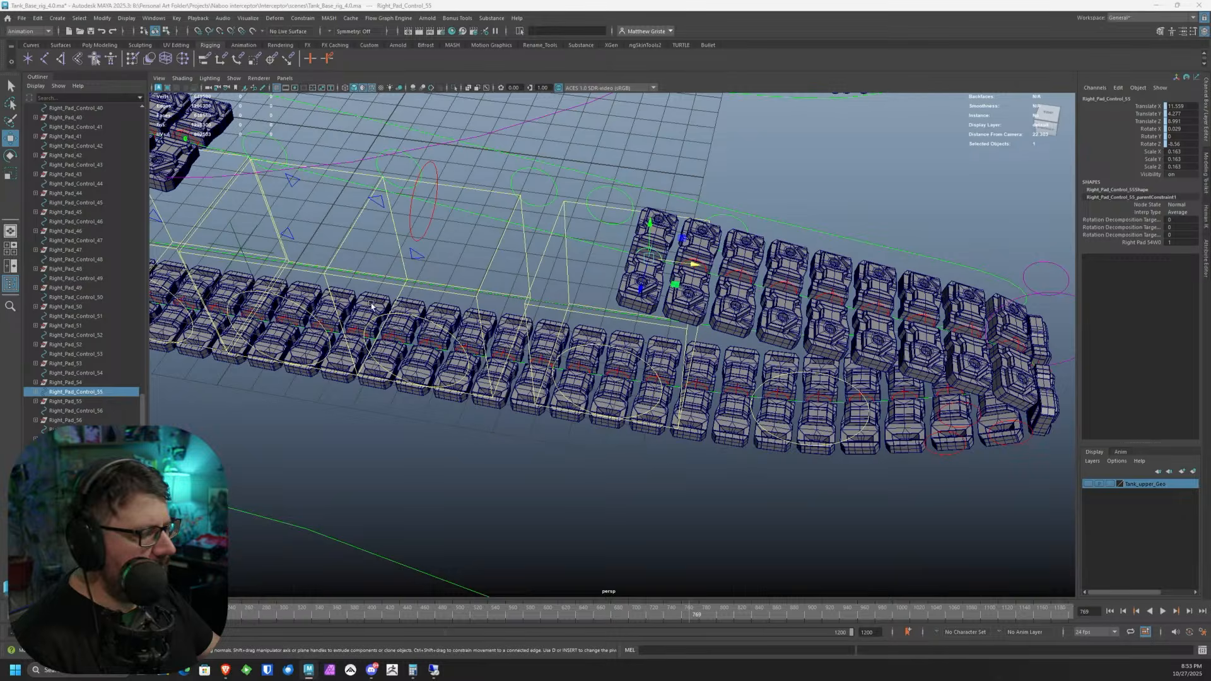
- Undo the whole motion path setup of Right_Pad_Control_56, back through the parent constraint on Right_Pad_56
middle_click_drag(404, 265, 485, 290, "alt")
left_click_drag(486, 290, 431, 290, "alt")
key("ctrl+z")
key("ctrl+z")
key("ctrl+z")
key("ctrl+z")
key("ctrl+z")
key("ctrl+z")
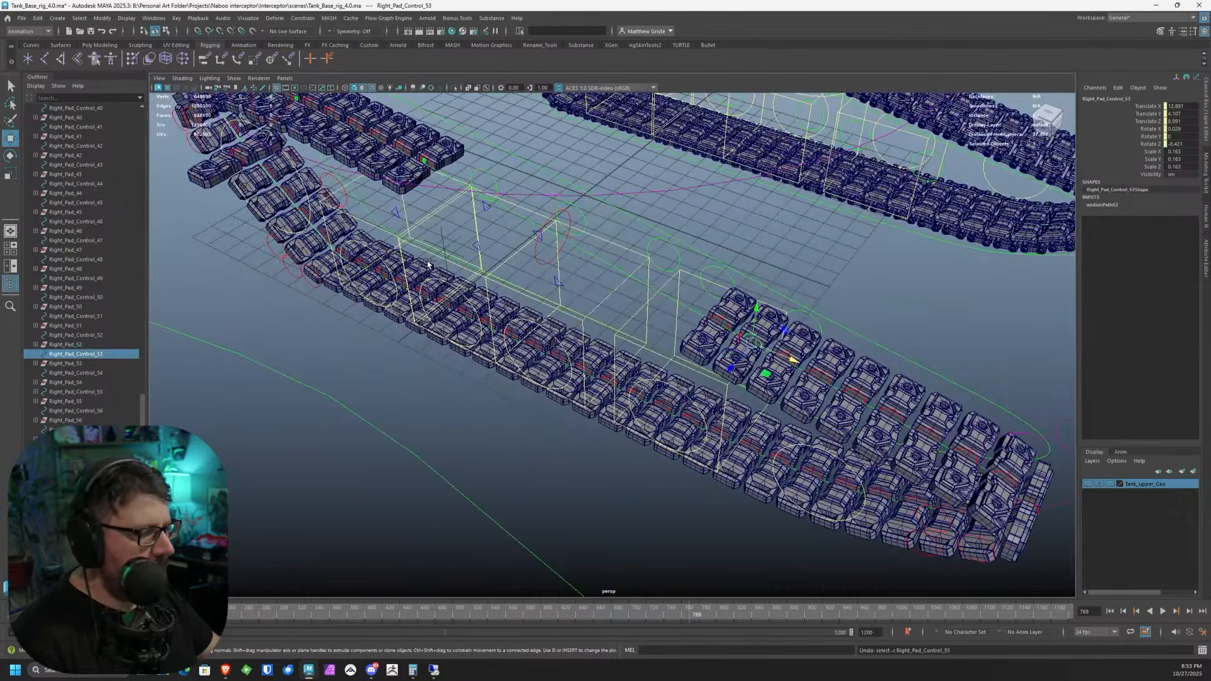
key("ctrl+z")
key("ctrl+z")
key("ctrl+z")
key("ctrl+z")
key("ctrl+z")
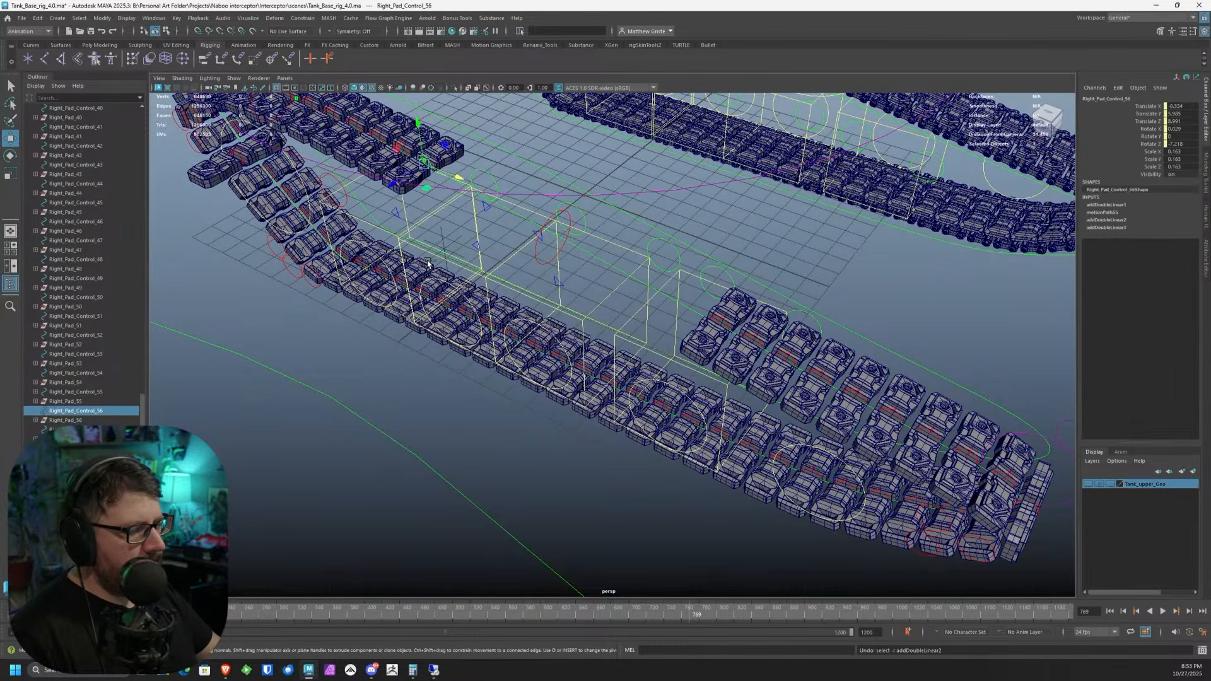
key("ctrl+z")
key("ctrl+z")
key("ctrl+z")
key("ctrl+z")
key("ctrl+z")
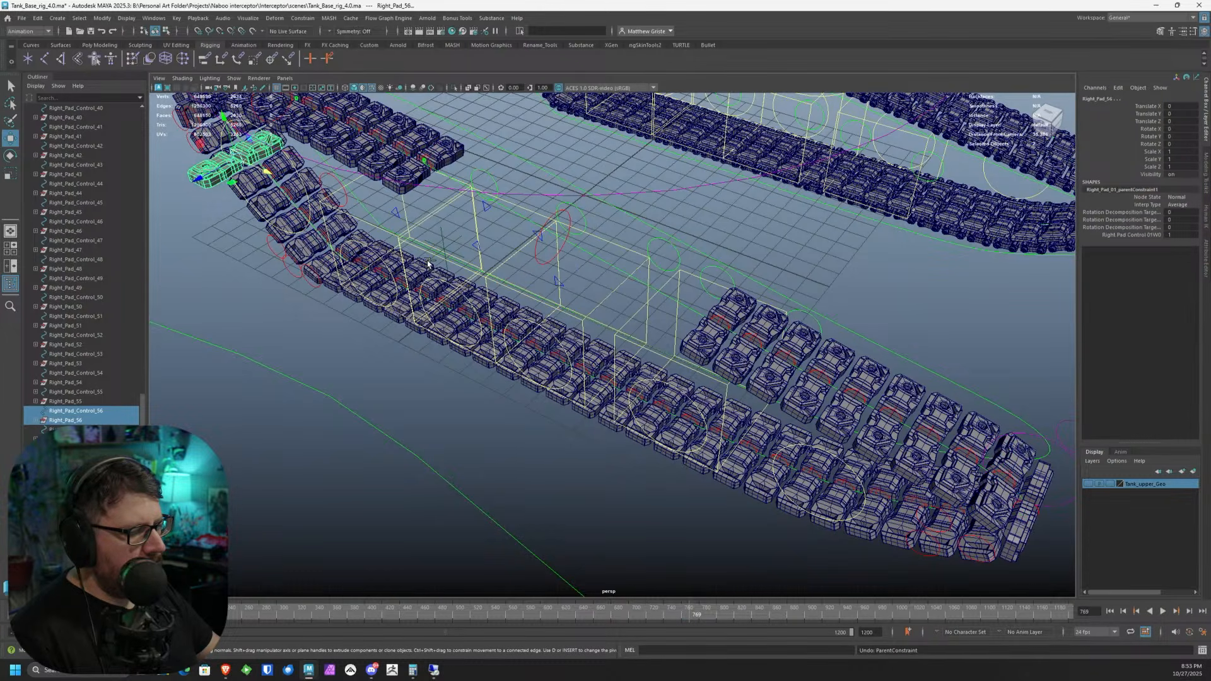
- Select Right_Pad_Control_54 and examine its place along the right tread
left_click(723, 318)
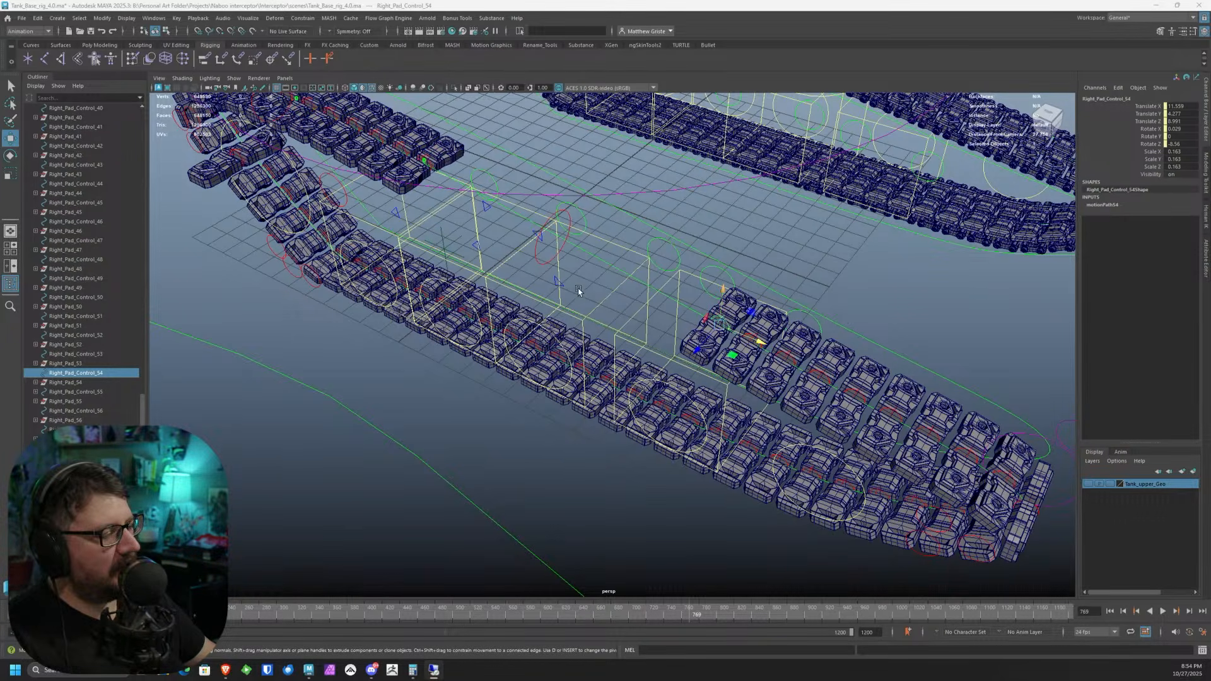
right_click_drag(517, 275, 443, 242, "alt")
left_click_drag(443, 243, 385, 220, "alt")
right_click_drag(385, 220, 479, 136, "alt")
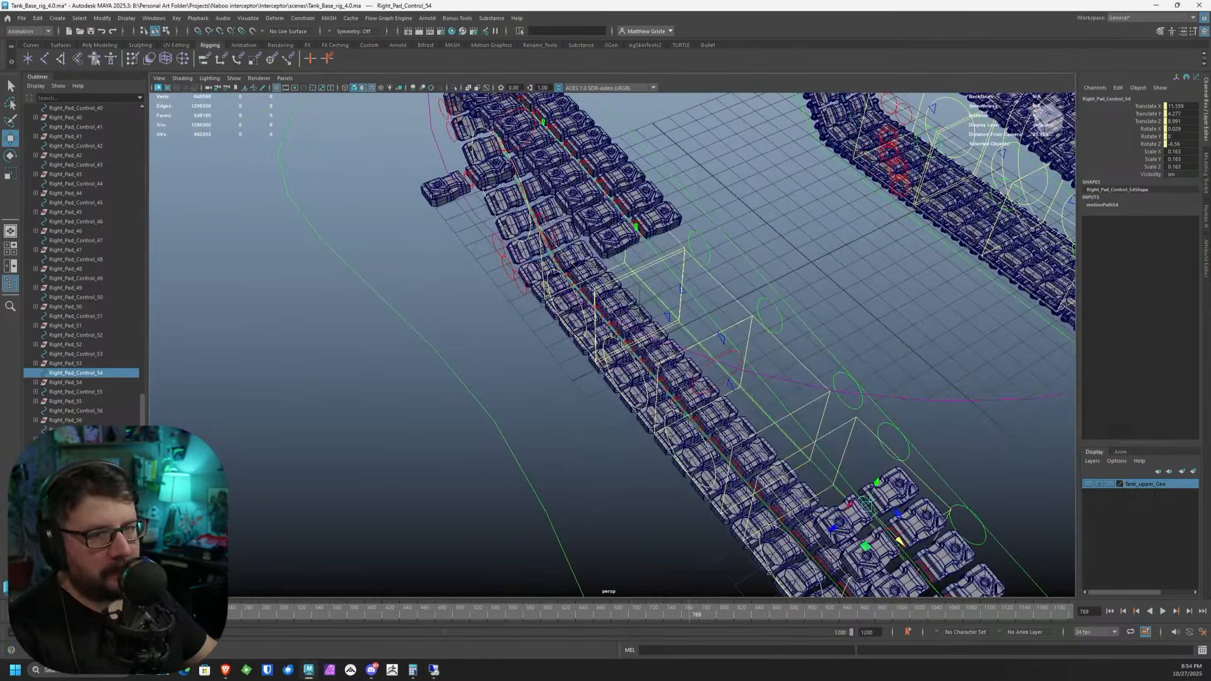
- Compare the channels and positions of Right_Pad_Control_54 and Right_Pad_Control_55 on the right tread by selecting them in turn
left_click(90, 392)
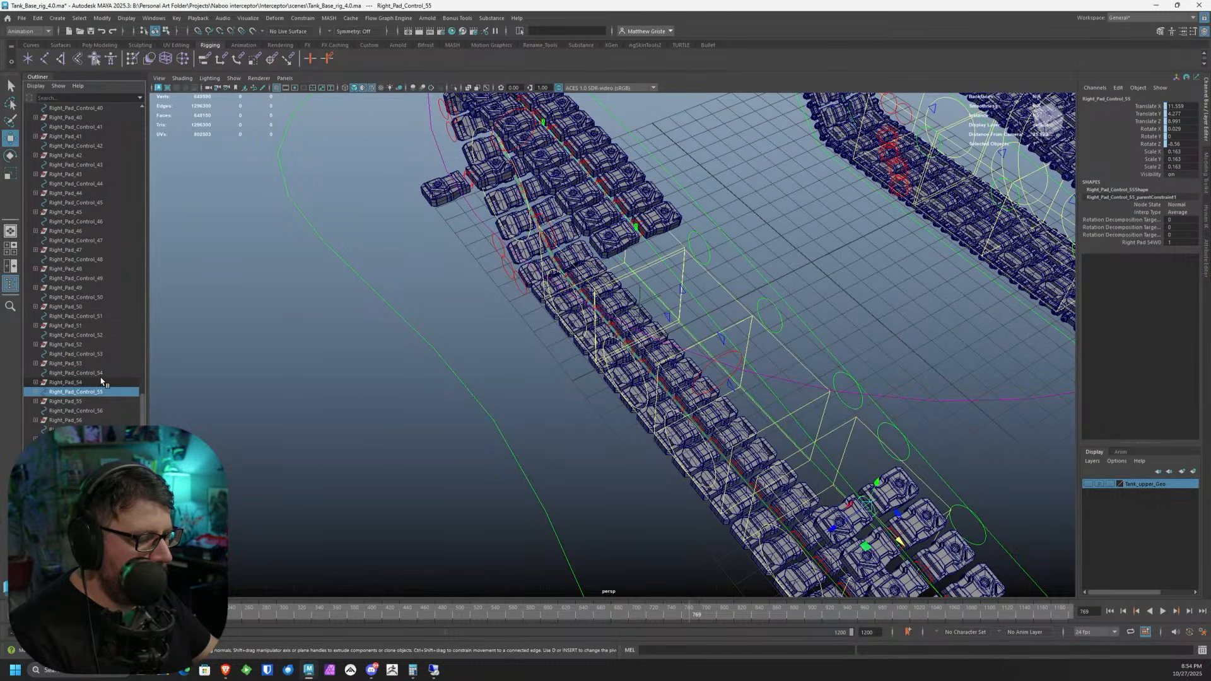
left_click(102, 373)
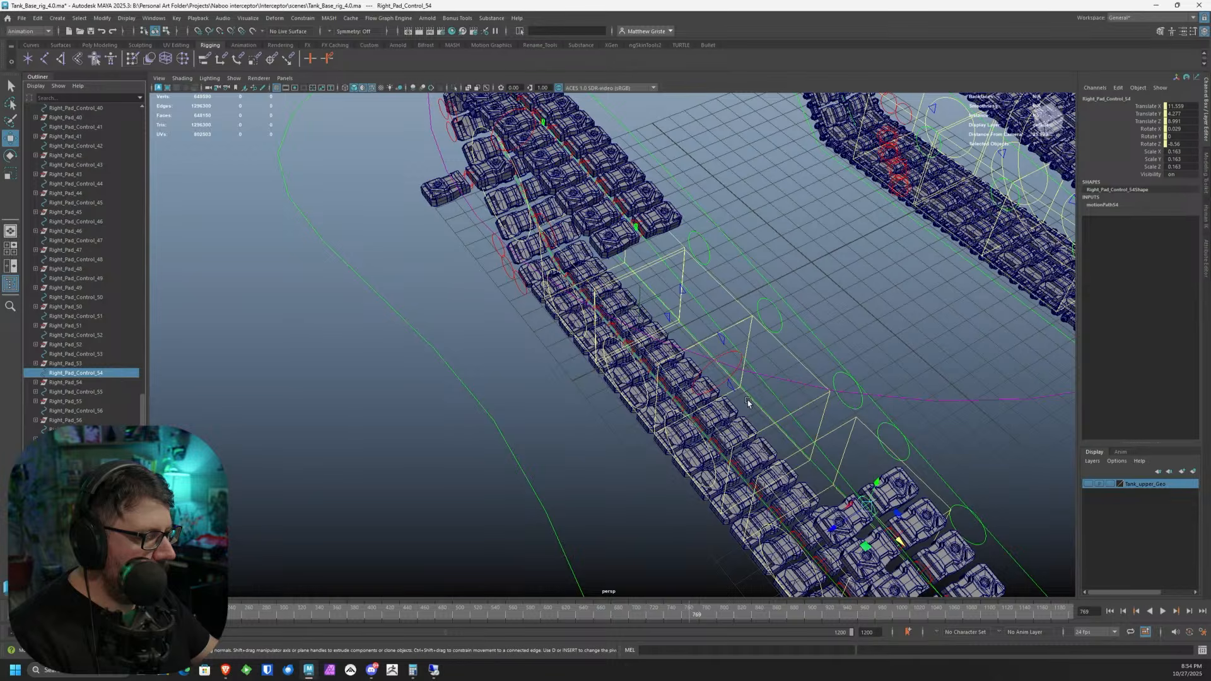
middle_click_drag(747, 400, 635, 310, "alt")
middle_click_drag(613, 306, 581, 306, "alt")
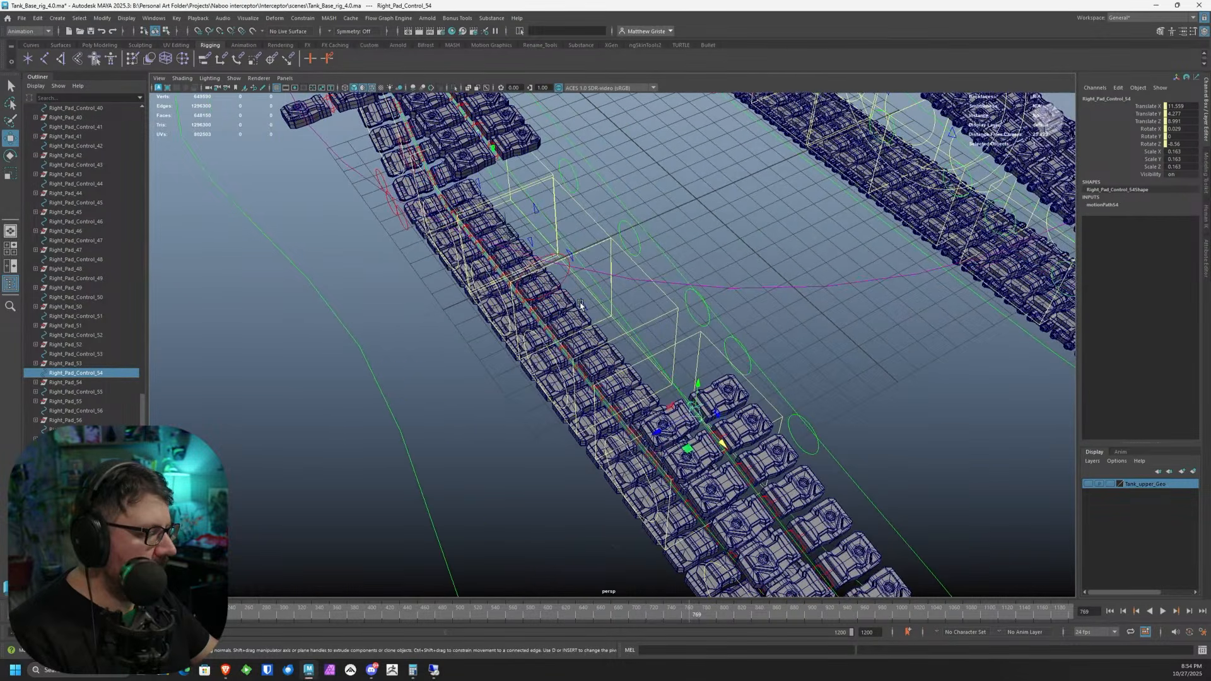
left_click(125, 391)
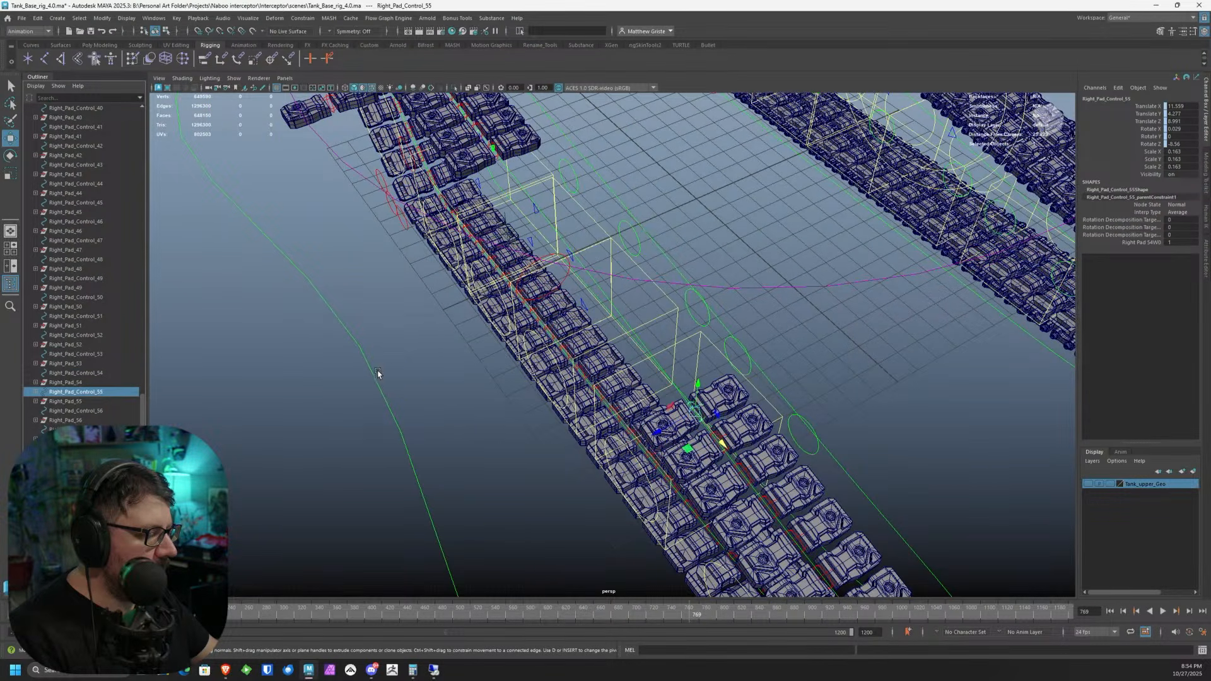
- Undo the recent selections back through the last keyframe edit on Right_Tread_Anim_54
key("ctrl+z")
key("ctrl+z")
key("ctrl+z")
key("ctrl+z")
key("ctrl+z")
key("ctrl+z")
key("ctrl+z")
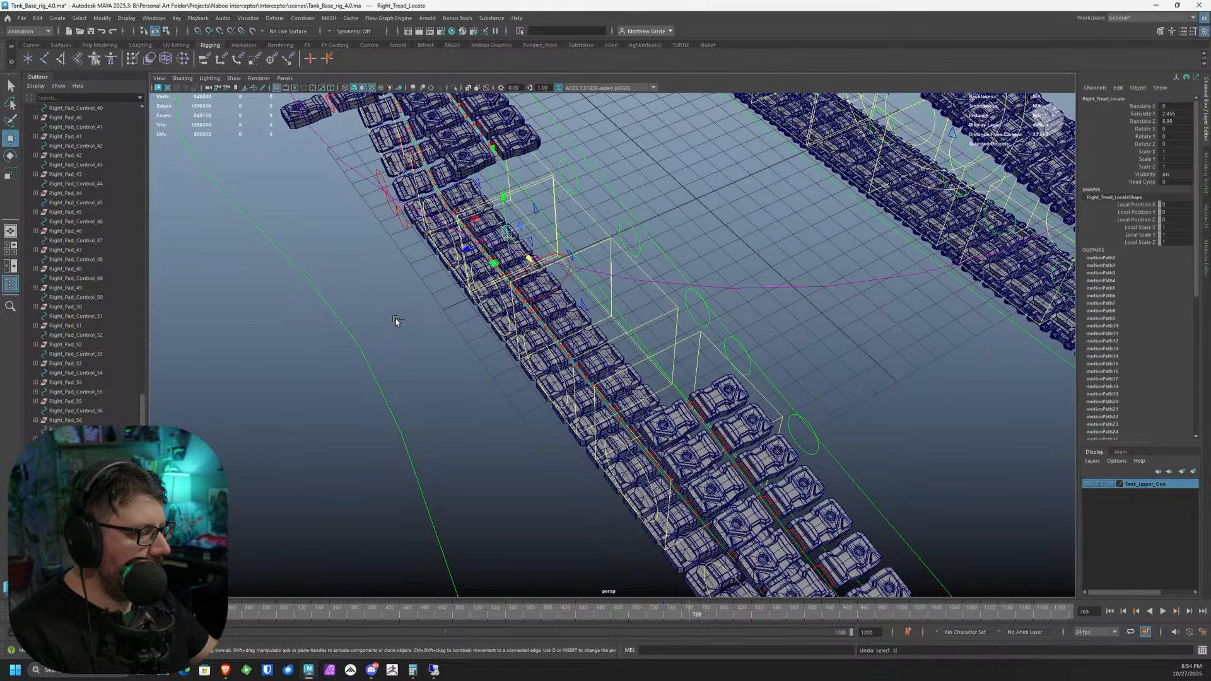
key("ctrl+z")
key("ctrl+z")
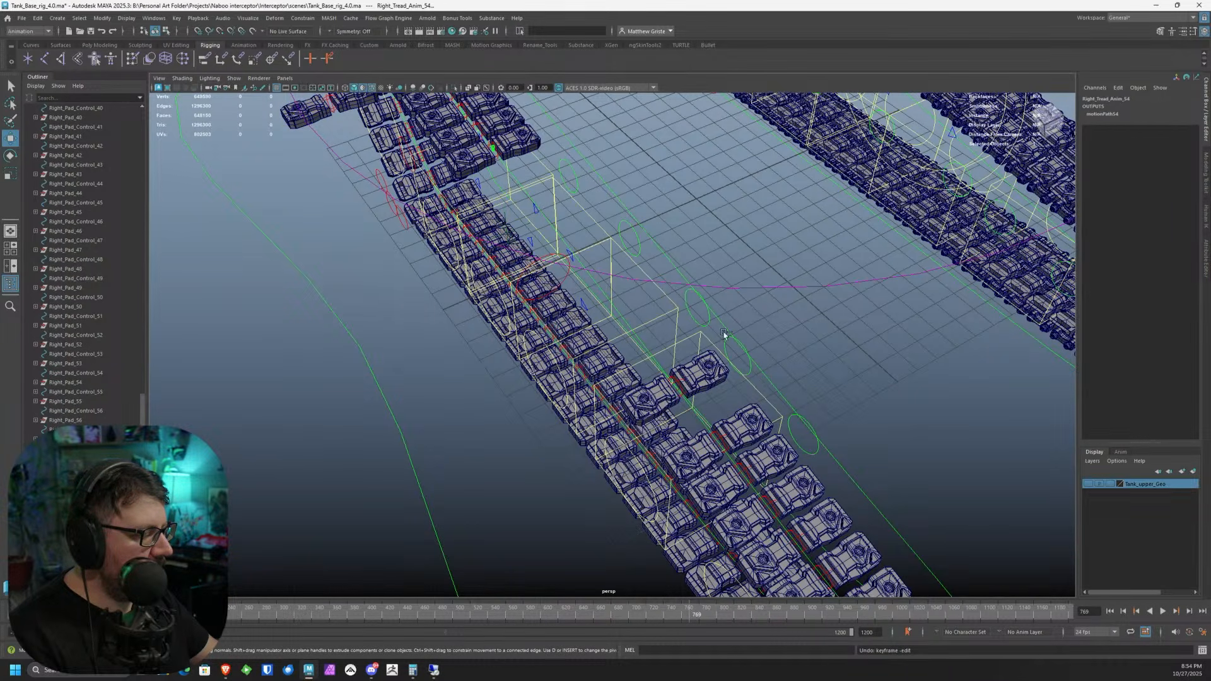
- Try editing the Right_Tread_Anim_54 keyframe again to space Right_Pad_54 next to Right_Pad_53 on the tread
left_click(719, 432)
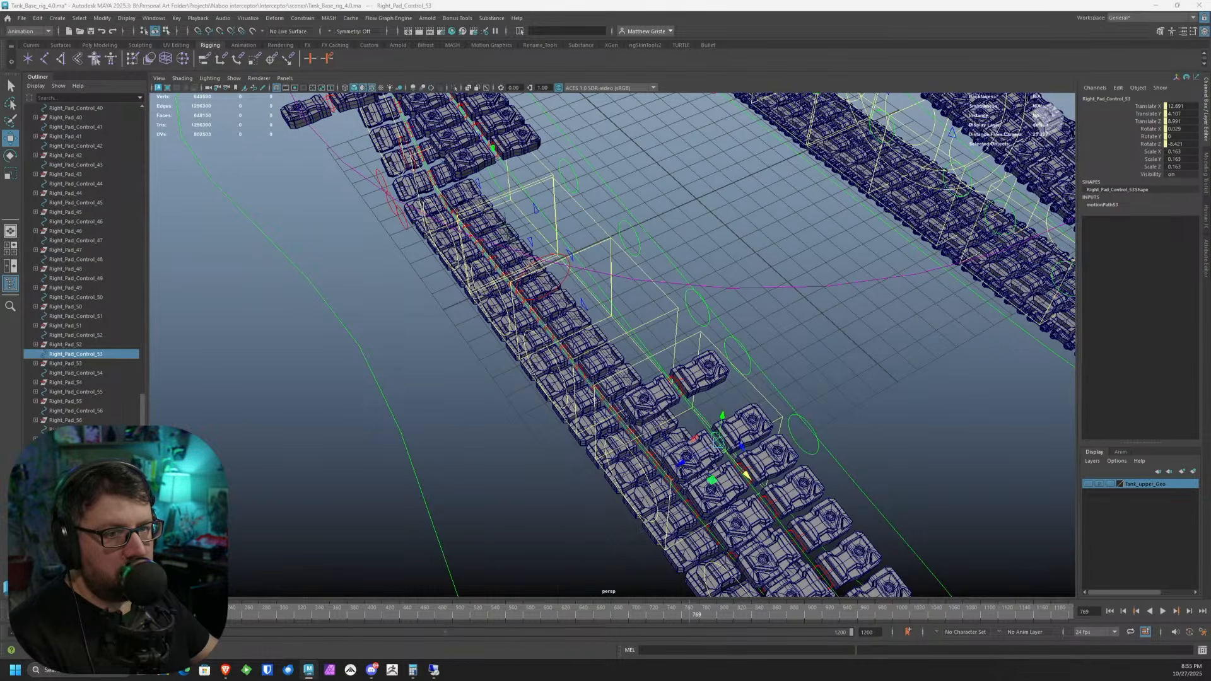
left_click(678, 395)
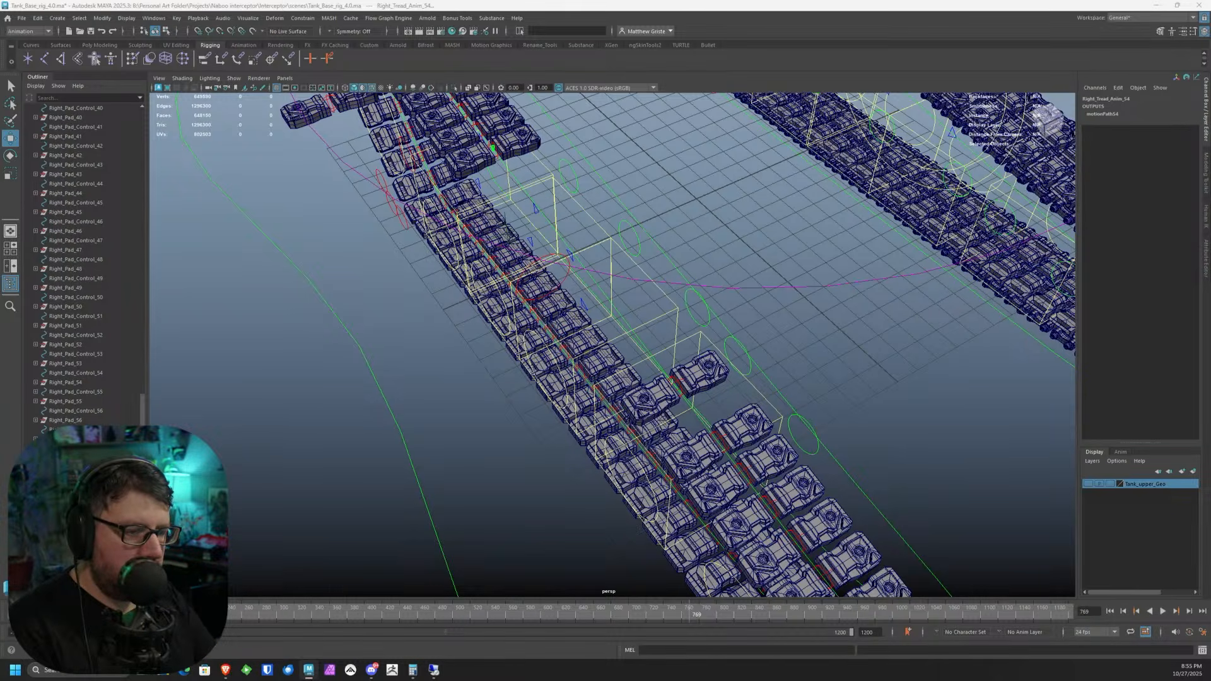
key("Return")
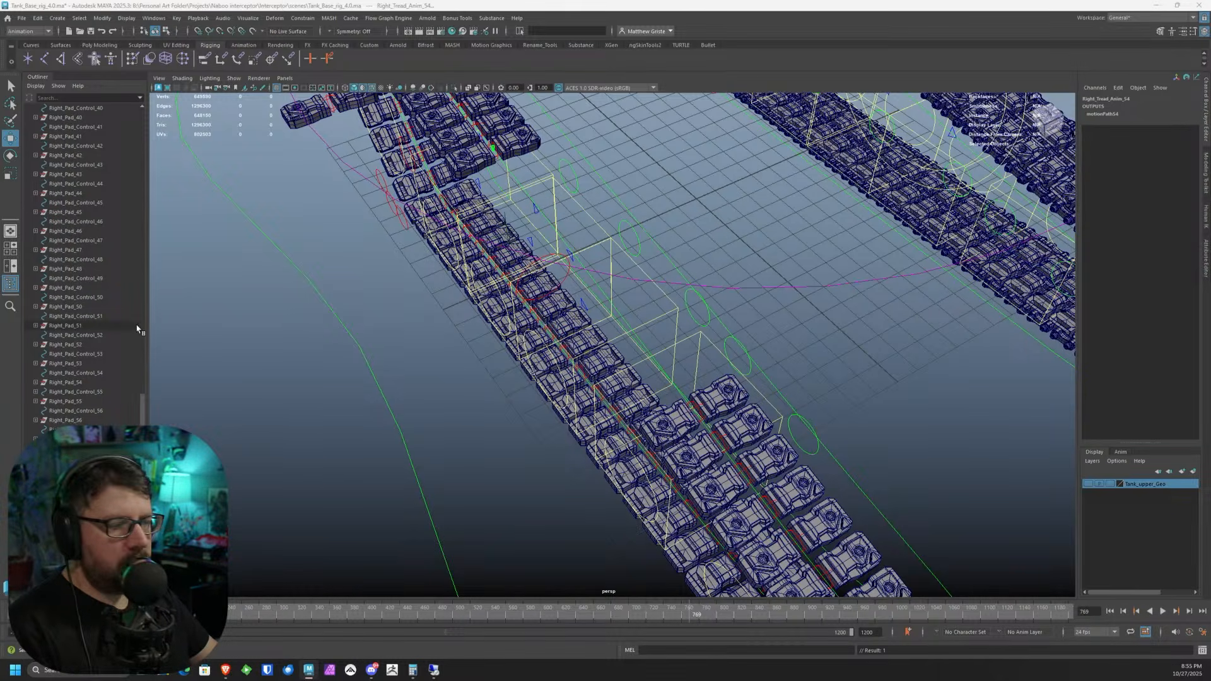
- Compare the channels and constraints of Right_Pad_Control_53, Right_Pad_53 and Right_Pad_Control_54 by selecting them in turn
left_click(120, 373)
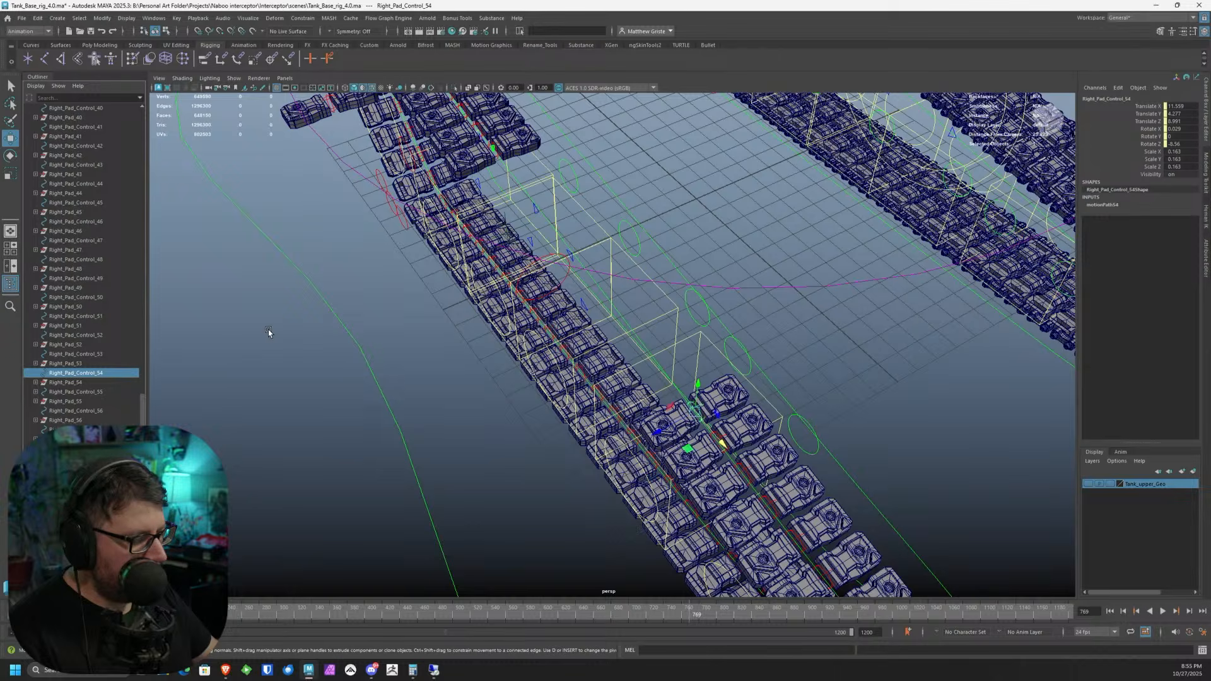
left_click(110, 354)
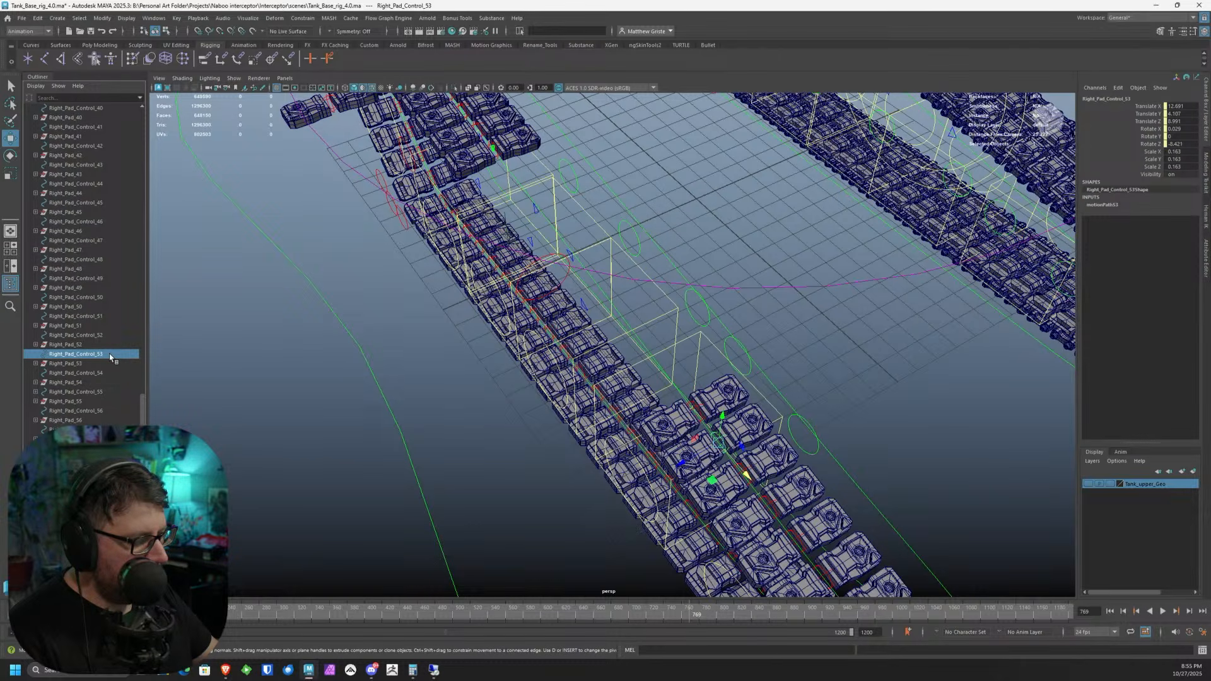
left_click(111, 363)
left_click(111, 372)
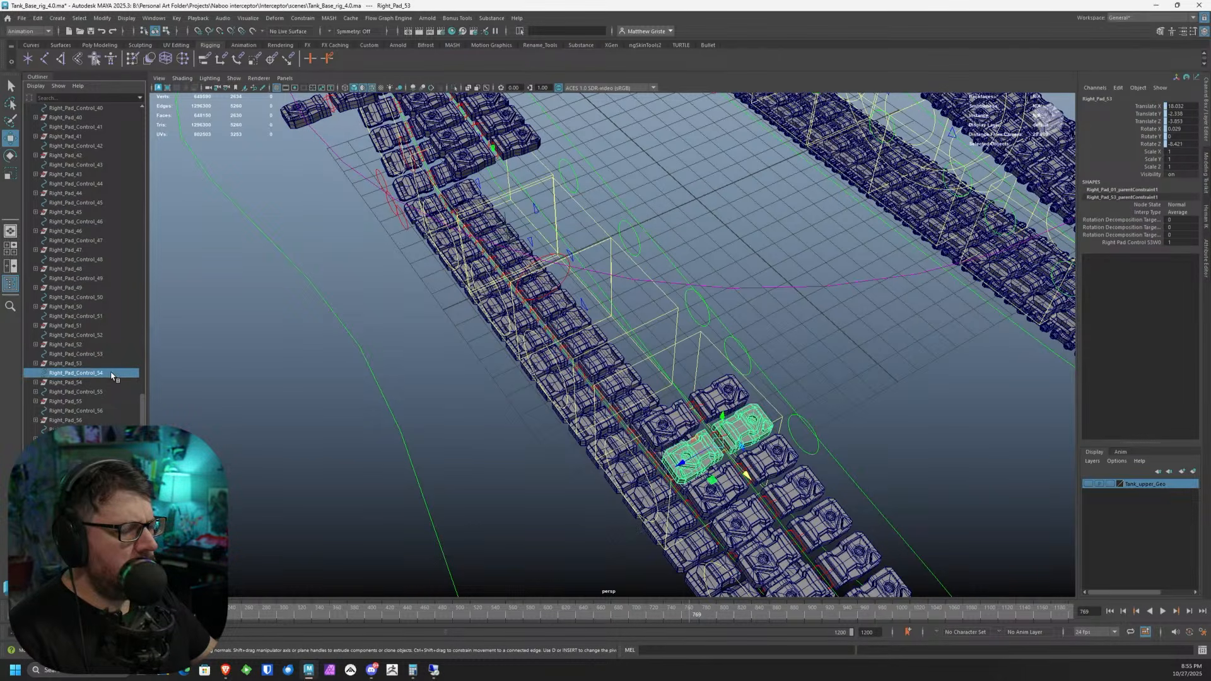
left_click(105, 355)
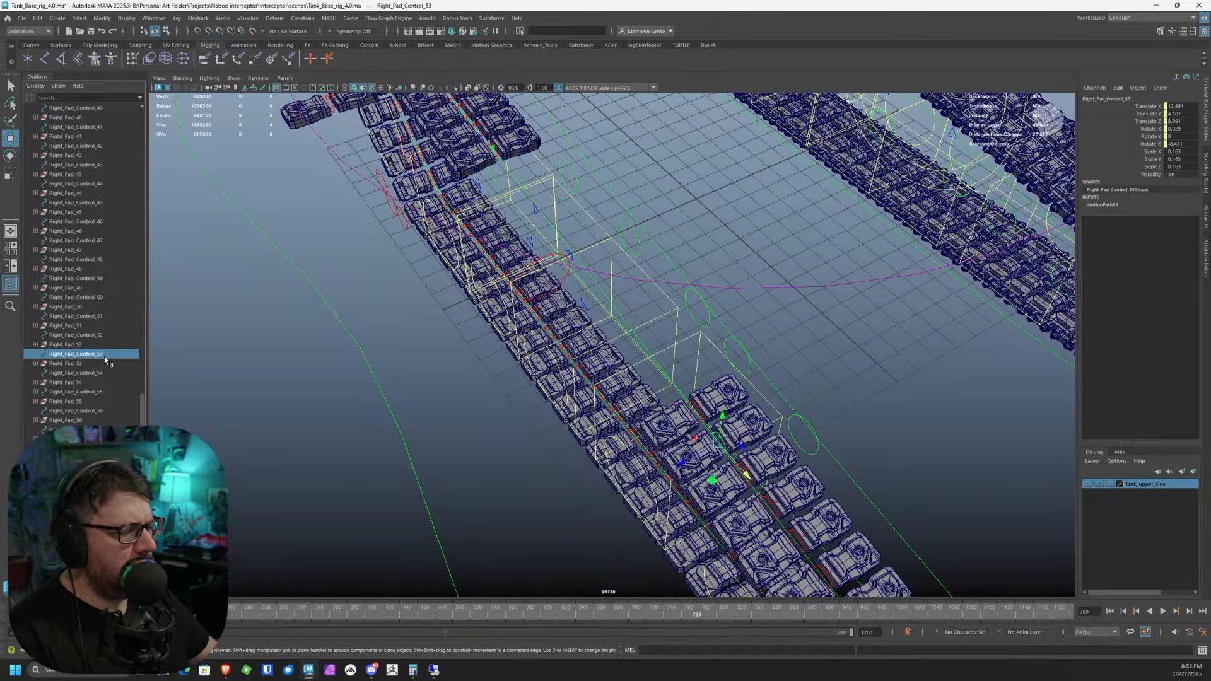
left_click(110, 372)
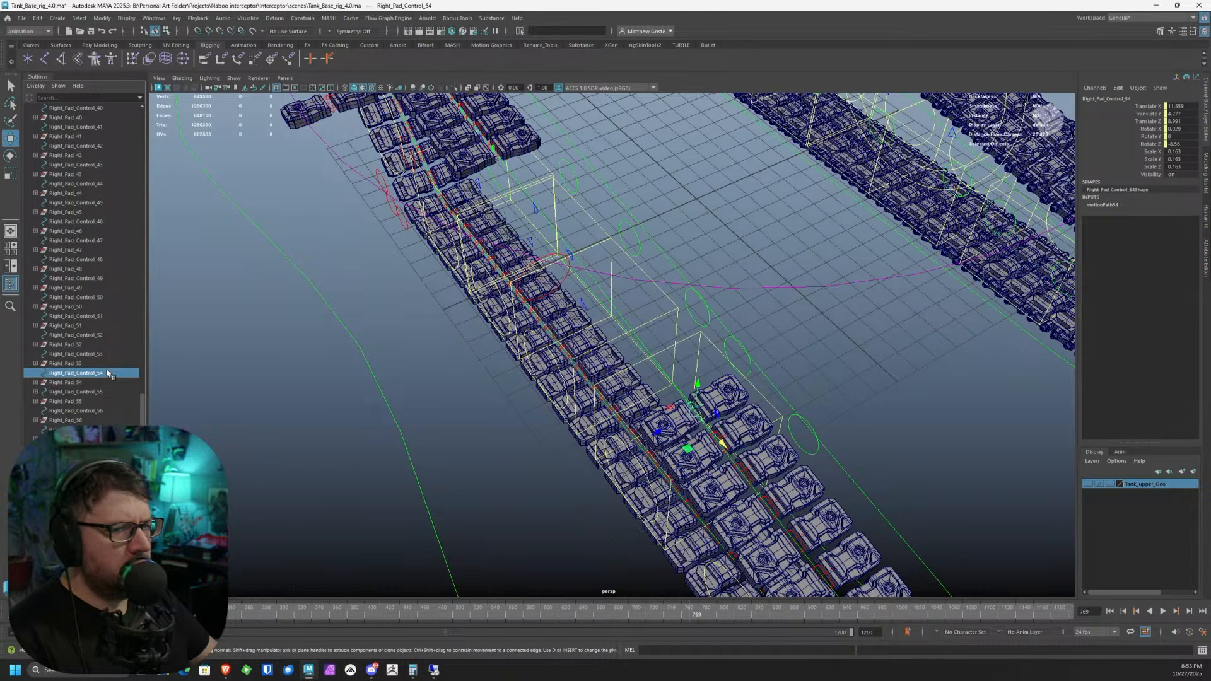
left_click(101, 355)
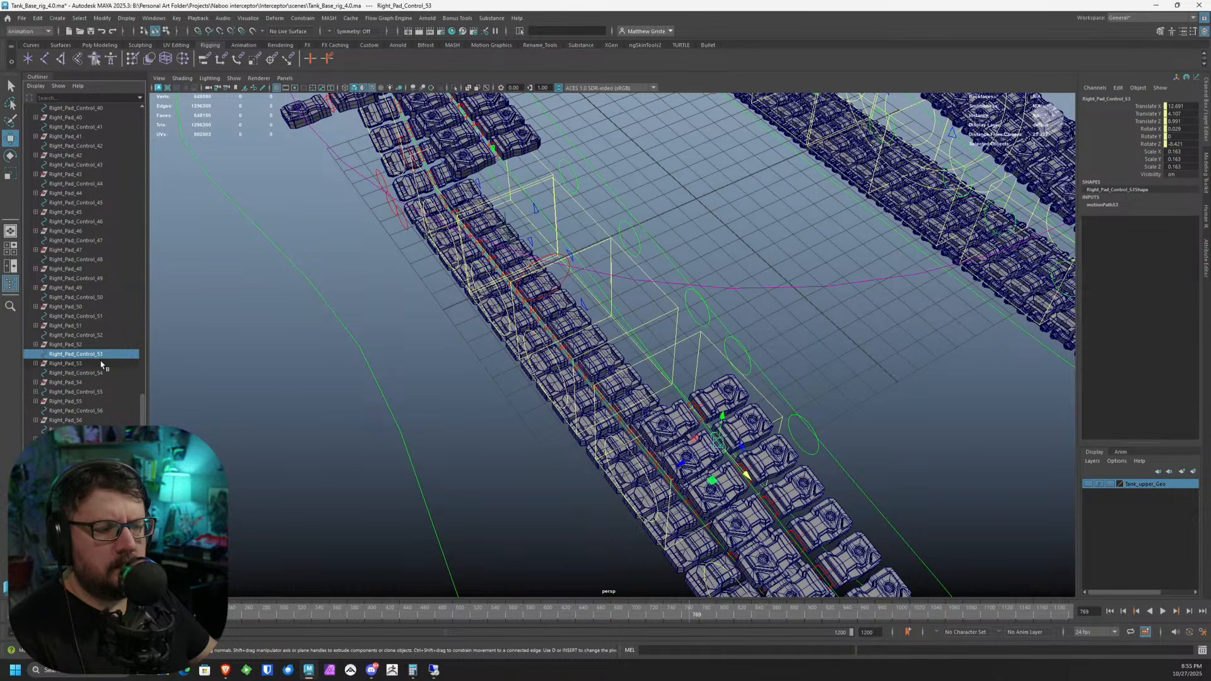
left_click(100, 372)
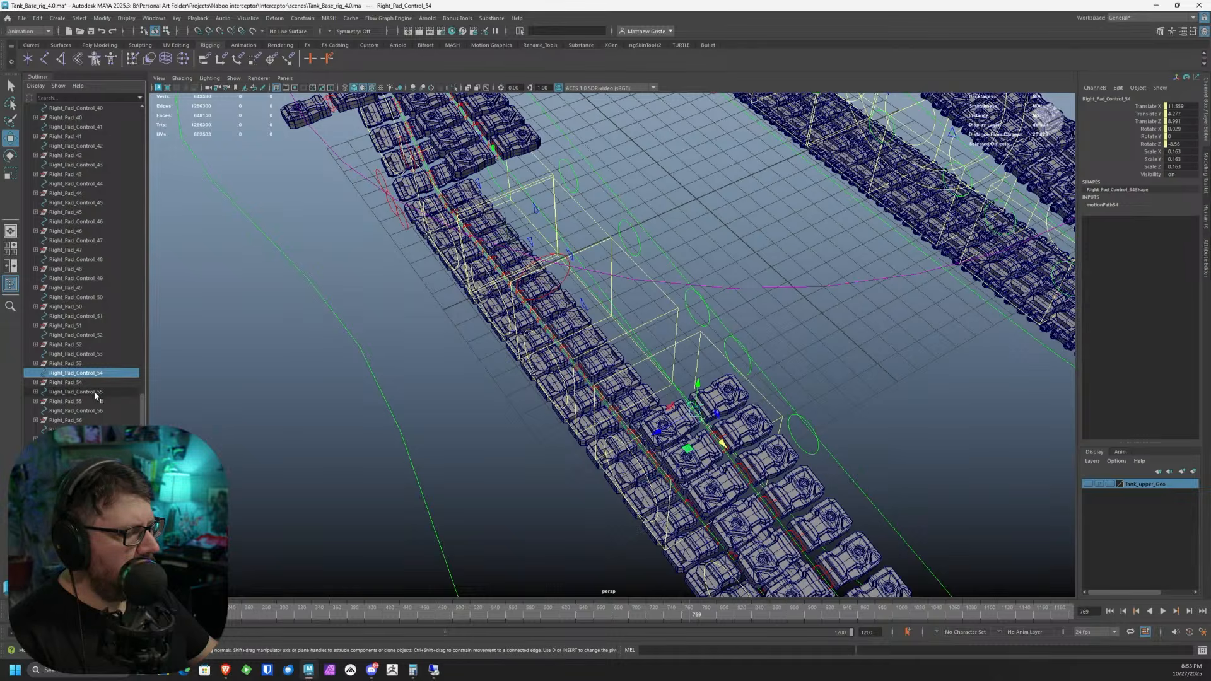
- Compare the channels and inputs of Right_Pad_Control_55 with those of Right_Pad_Control_54 and Right_Pad_Control_56
left_click(95, 392)
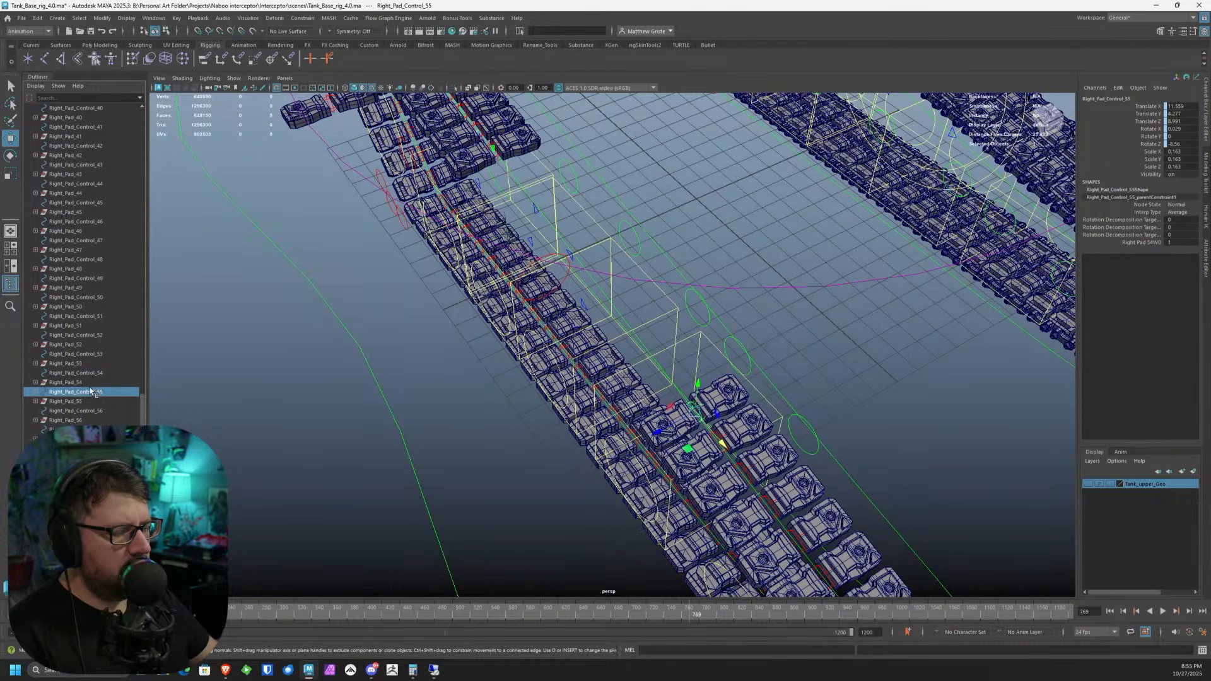
left_click(91, 372)
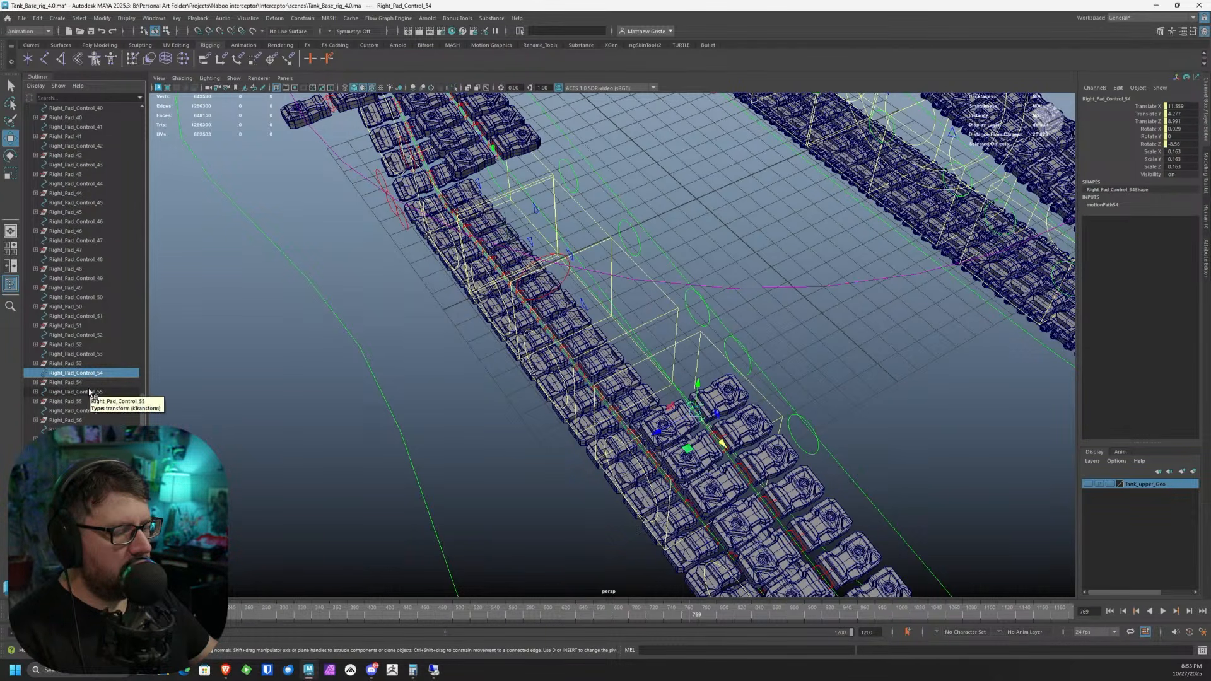
left_click(85, 392)
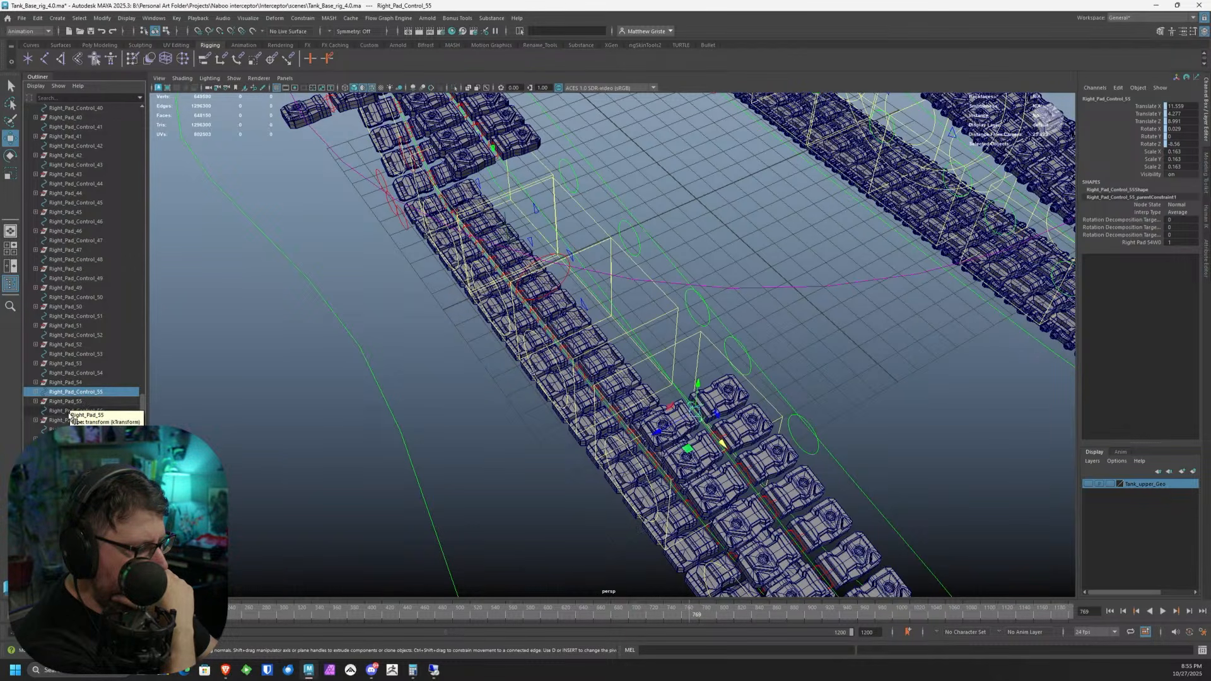
left_click(65, 412)
left_click(76, 391)
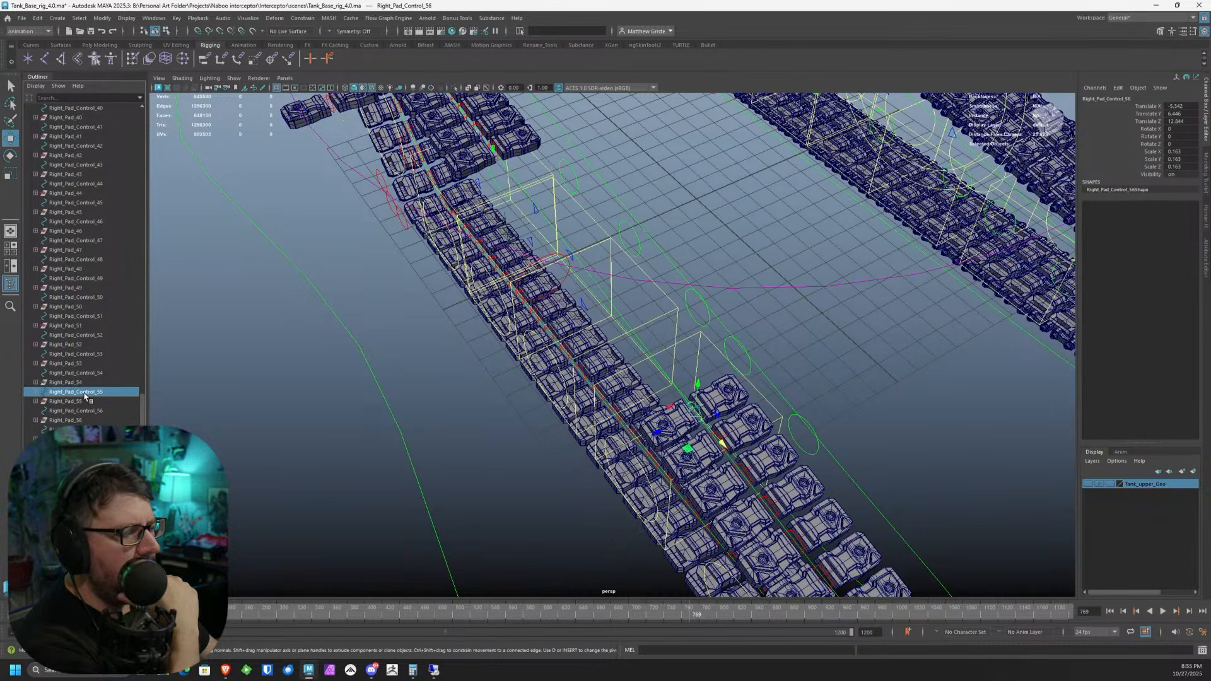
- Try moving Right_Pad_Control_55 along X, away from Right_Pad_Control_54, on the tread's upper run
left_click_drag(679, 441, 645, 401)
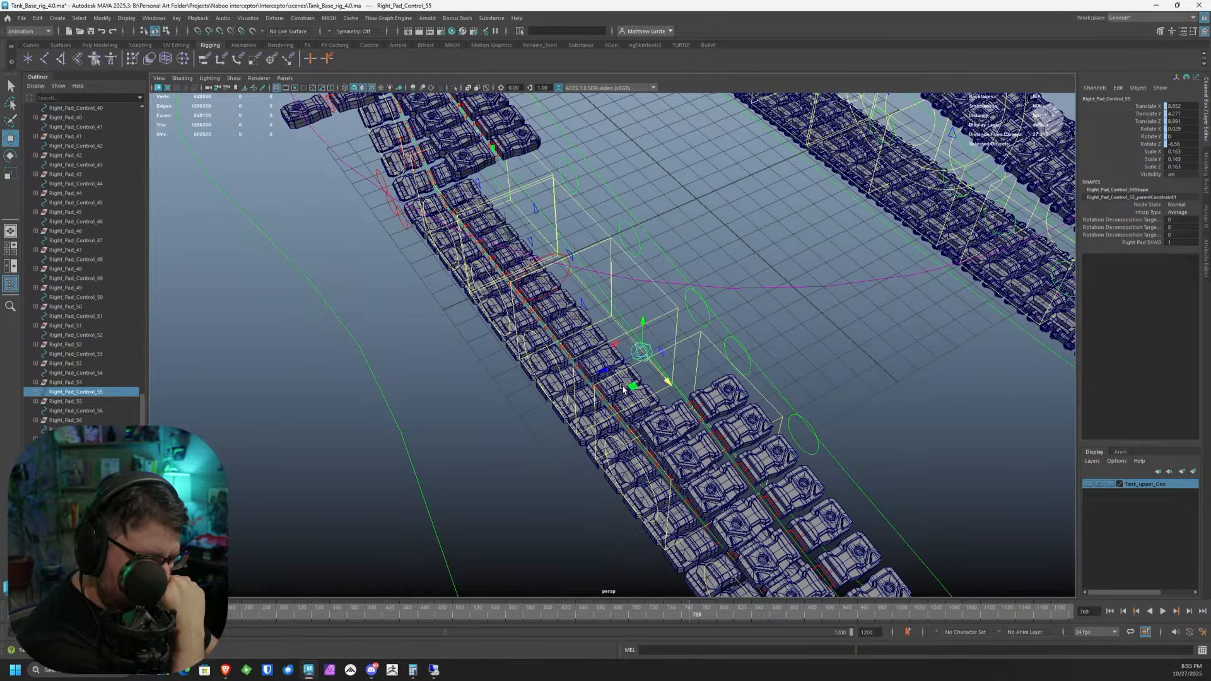
middle_click_drag(675, 336, 657, 344, "alt")
- Undo the trial move of Right_Pad_Control_55 and the whole motion path setup of Right_Pad_Control_54, back through its attachment to the path
key("ctrl+z")
key("ctrl+z")
key("ctrl+z")
key("ctrl+z")
key("ctrl+z")
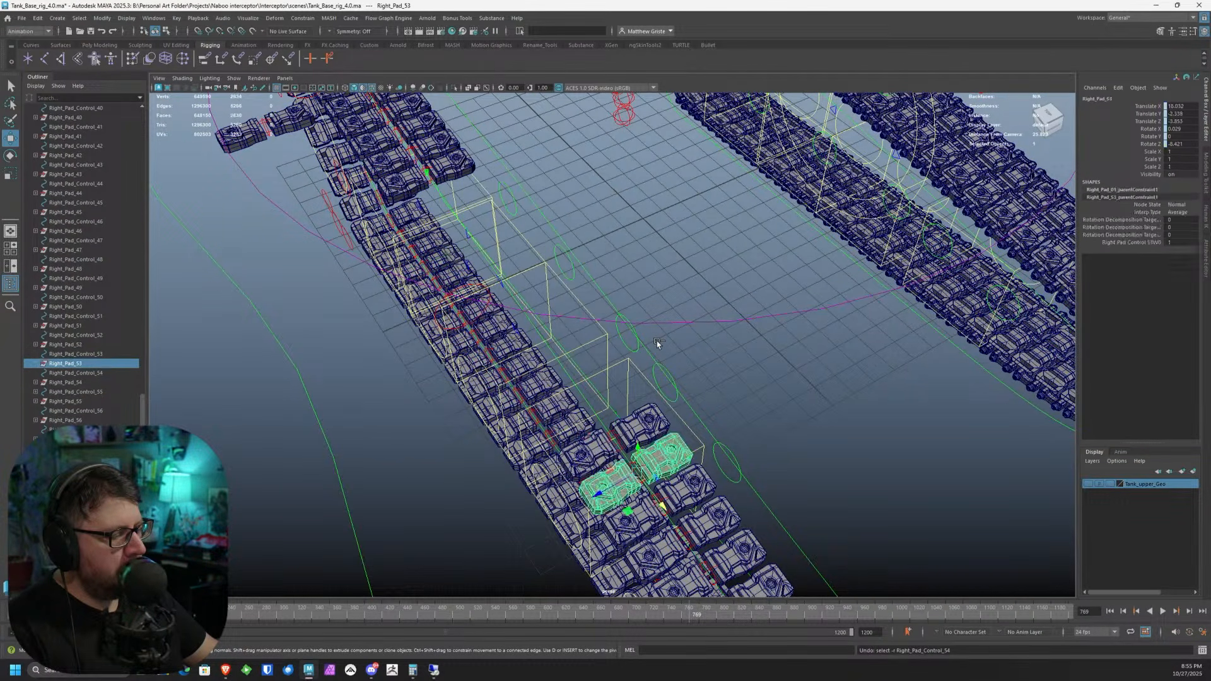
key("ctrl+z")
key("ctrl+z")
key("ctrl+z")
key("ctrl+z")
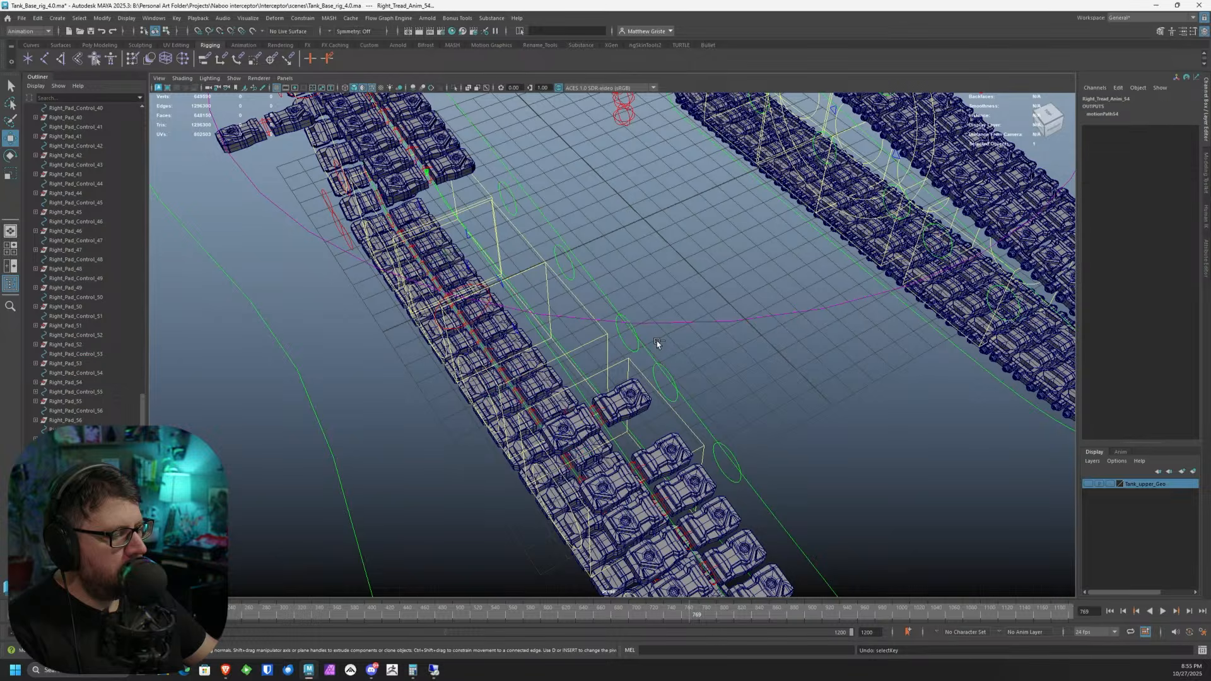
key("ctrl+z")
key("ctrl+z")
key("ctrl+z")
key("ctrl+z")
left_click_drag(657, 341, 625, 338, "alt")
key("ctrl+z")
key("ctrl+z")
key("ctrl+z")
key("ctrl+z")
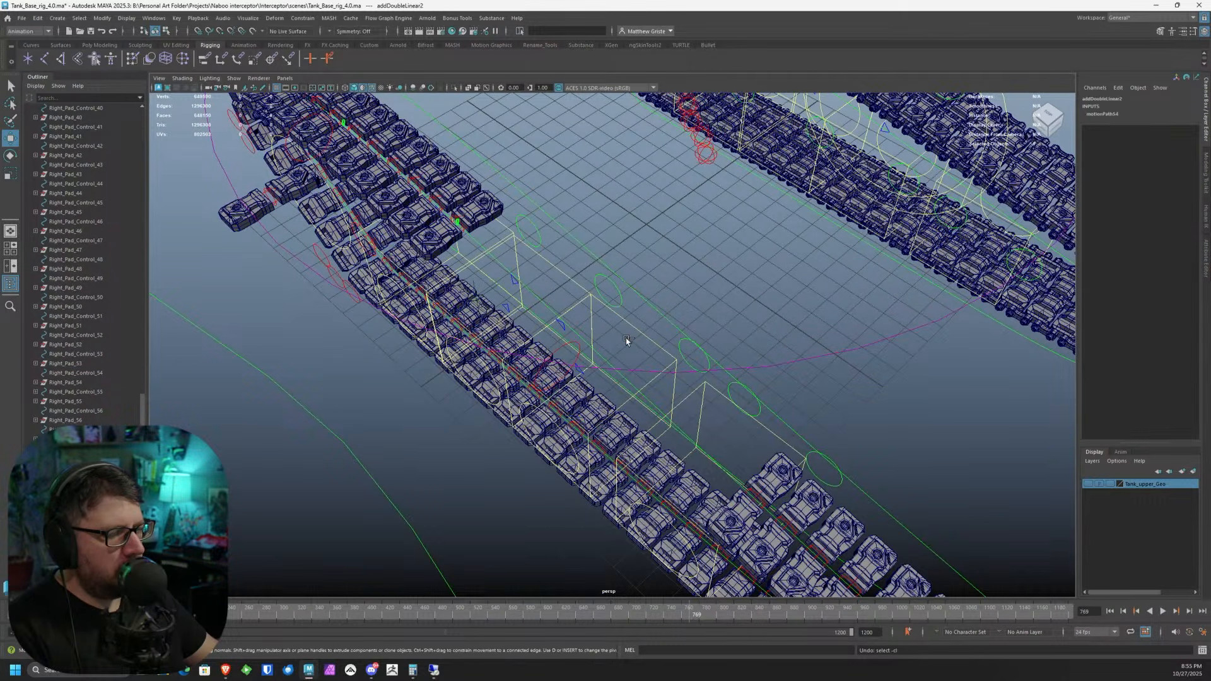
key("ctrl+z")
key("ctrl+z")
key("ctrl+z")
key("ctrl+z")
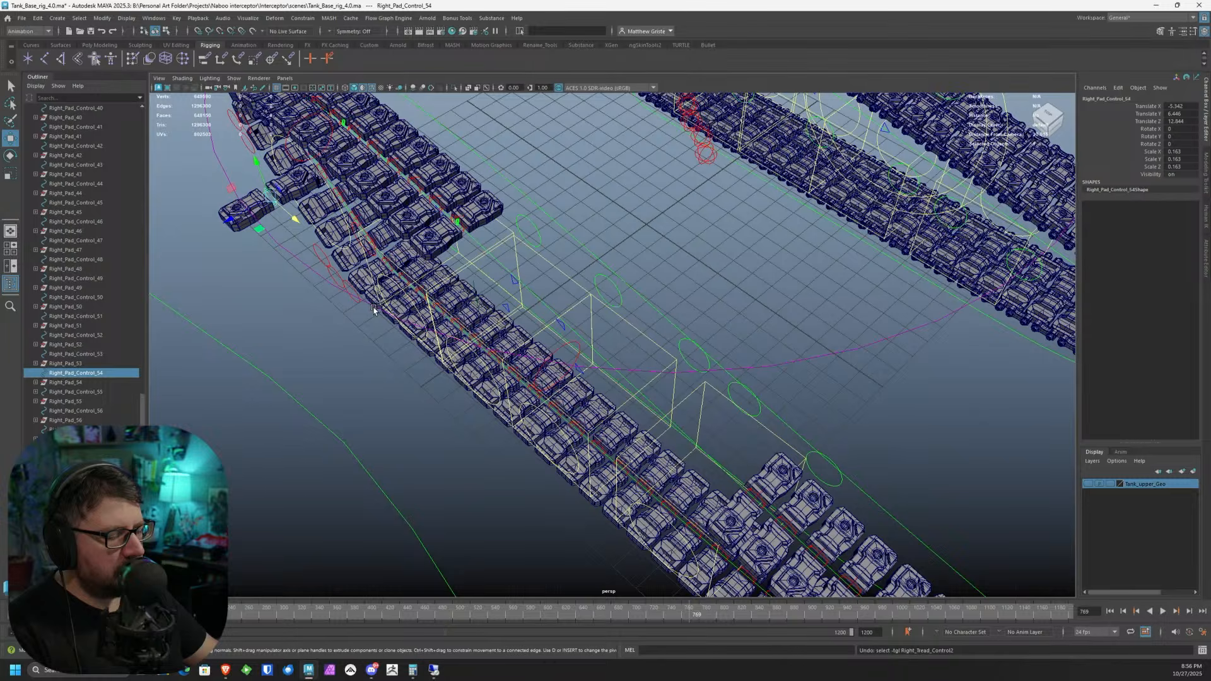
key("ctrl+z")
- Check Right_Pad_Control_52 and Right_Pad_Control_53, and examine Right_Pad_Control_54 together with Right_Pad_54 and its parent constraint
left_click(123, 354)
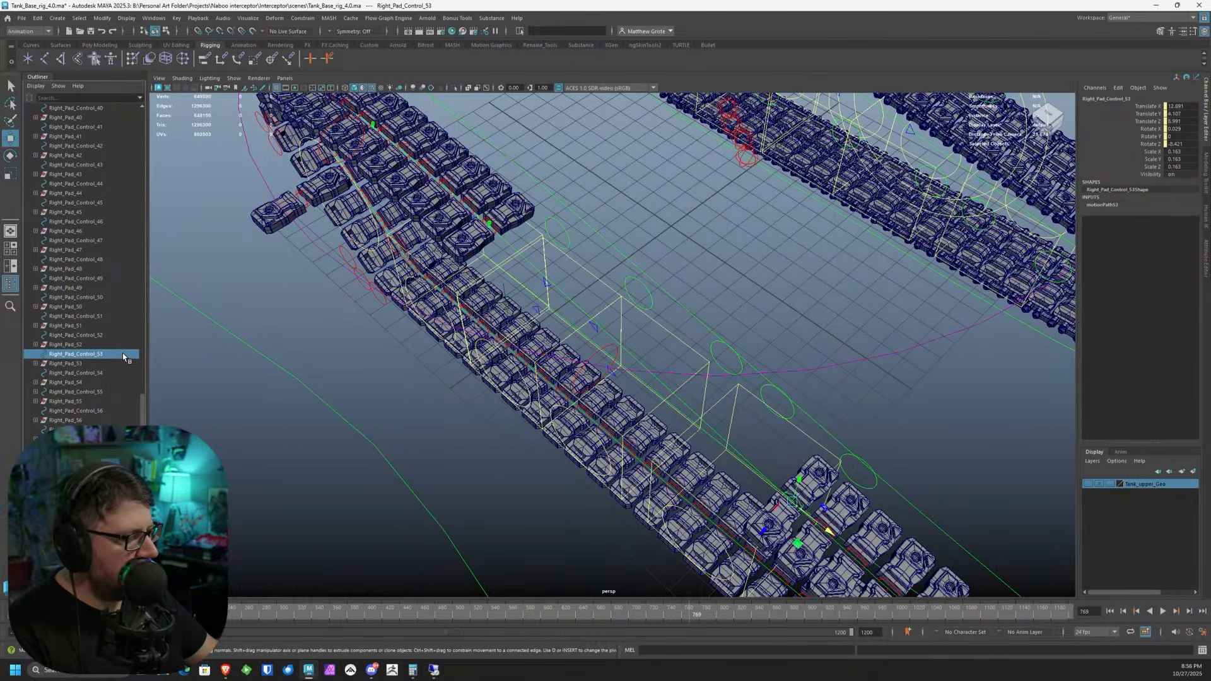
left_click(116, 336)
left_click(113, 354)
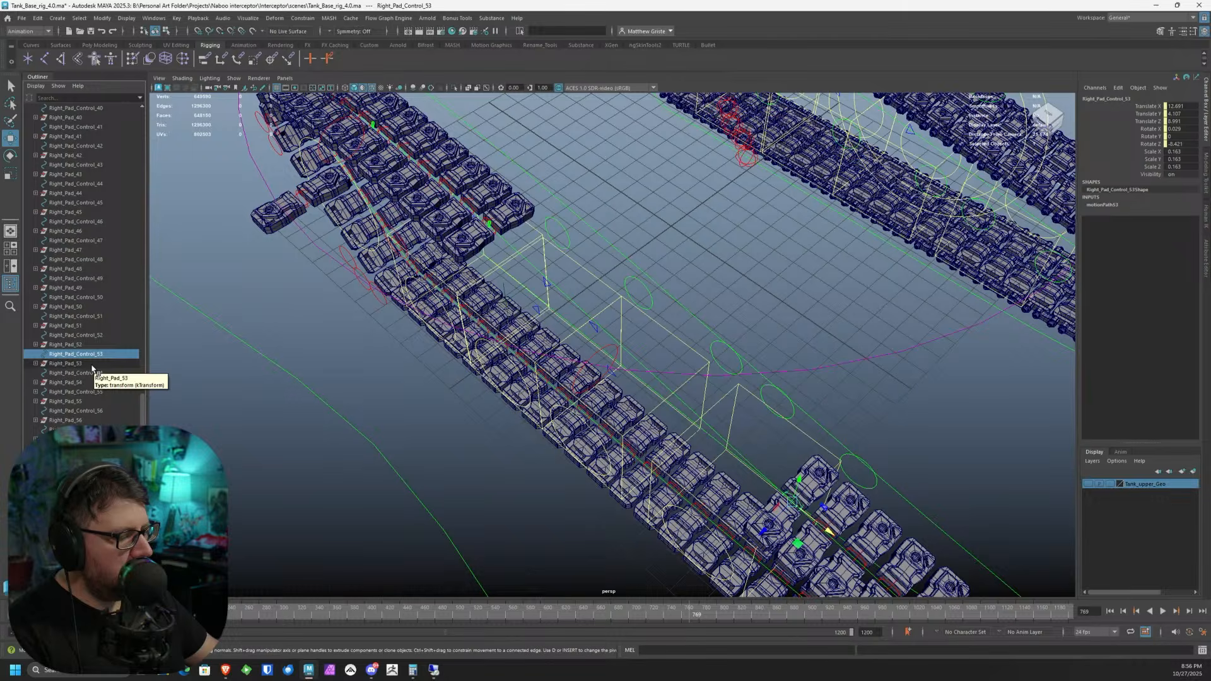
left_click(98, 373)
key("f")
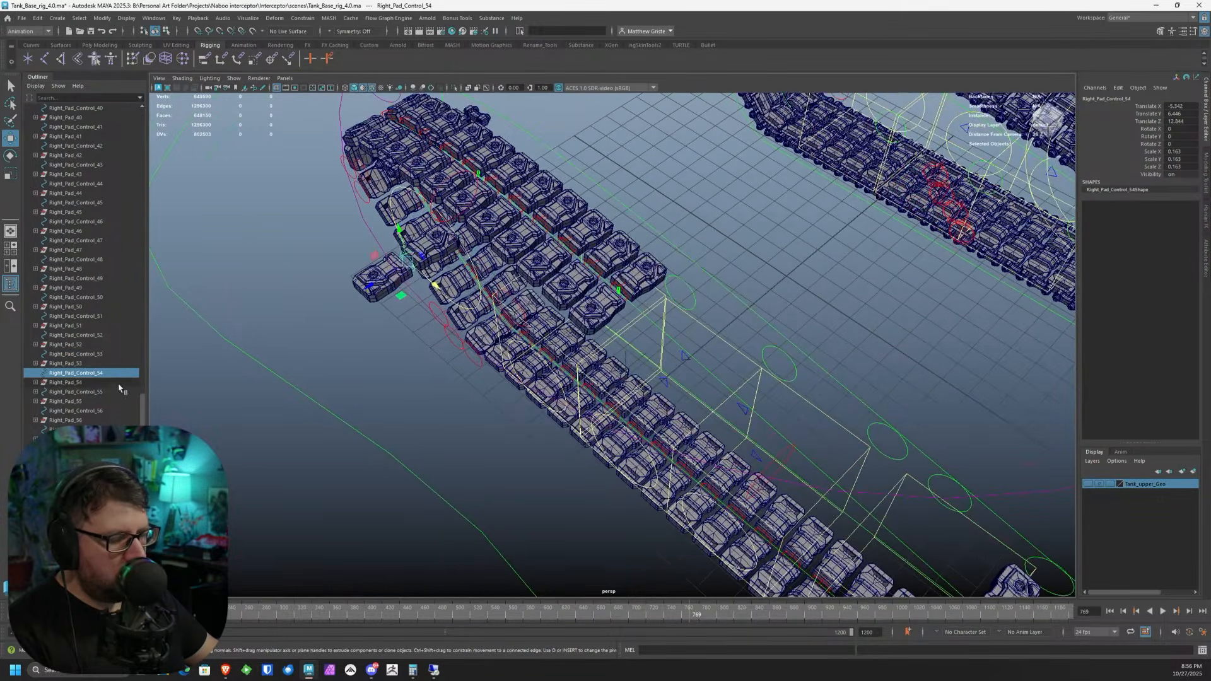
left_click(120, 383, "ctrl")
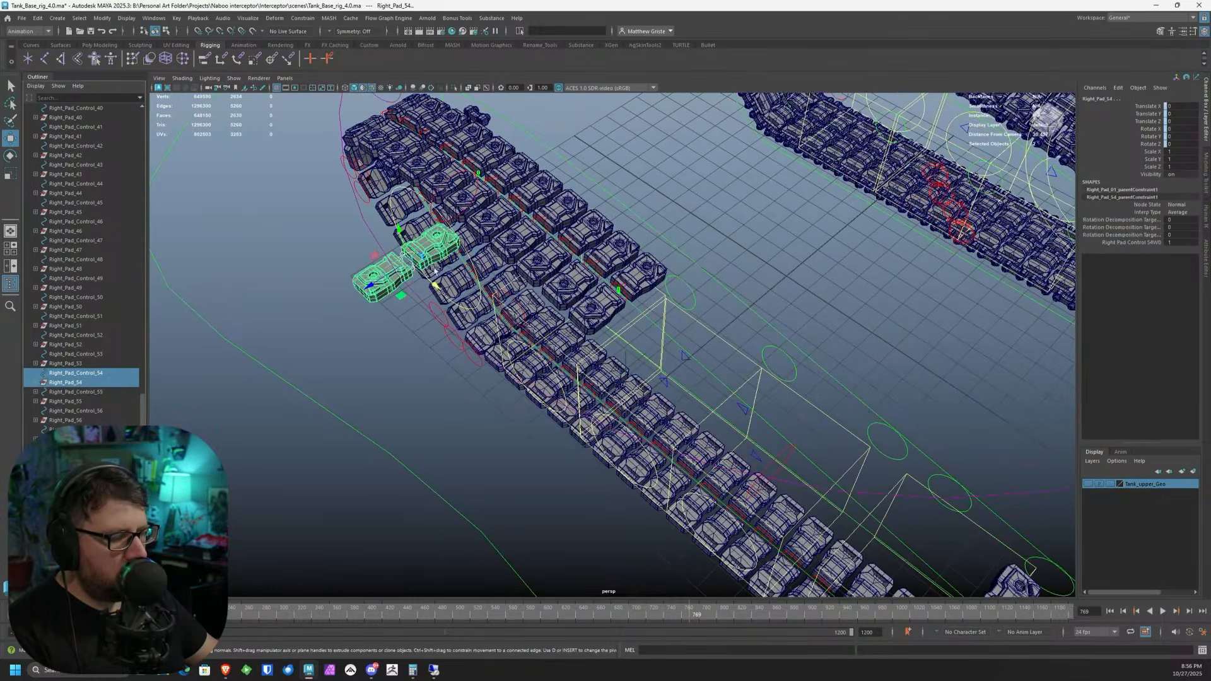
- Attach Right_Pad_Control_54 to the Right_Tread_Control2 curve as its motion path
left_click(94, 372)
left_click_drag(406, 271, 650, 386, "alt")
left_click(655, 359, "shift")
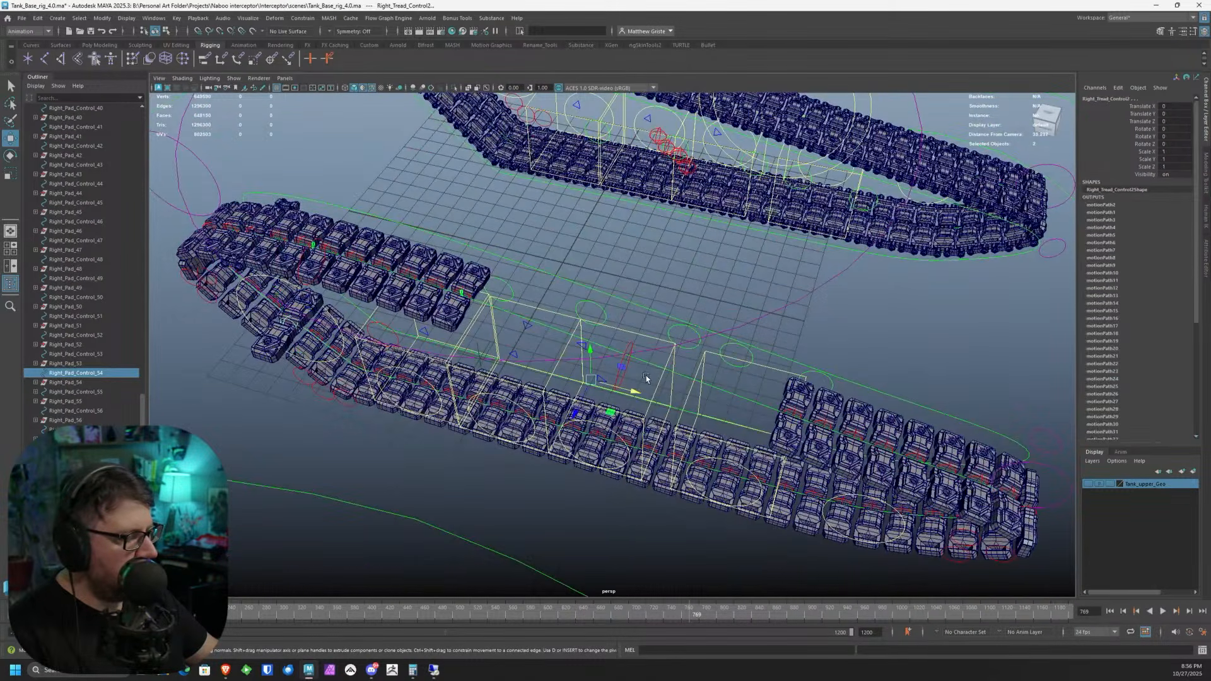
key("g")
middle_click_drag(621, 331, 477, 306, "alt")
scroll(477, 306, "up", 2)
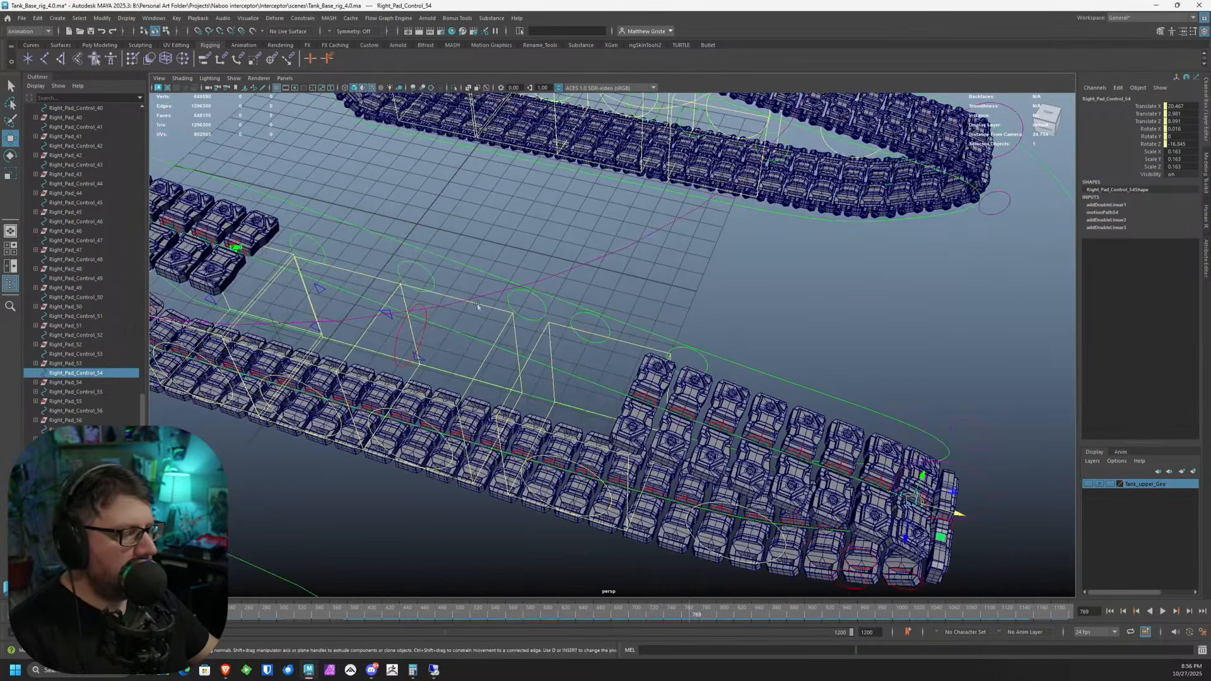
- Delete the keys on motionPath54's U Value and set the U Value to 0
left_click(1101, 212)
left_click(1152, 219)
right_click(1155, 222)
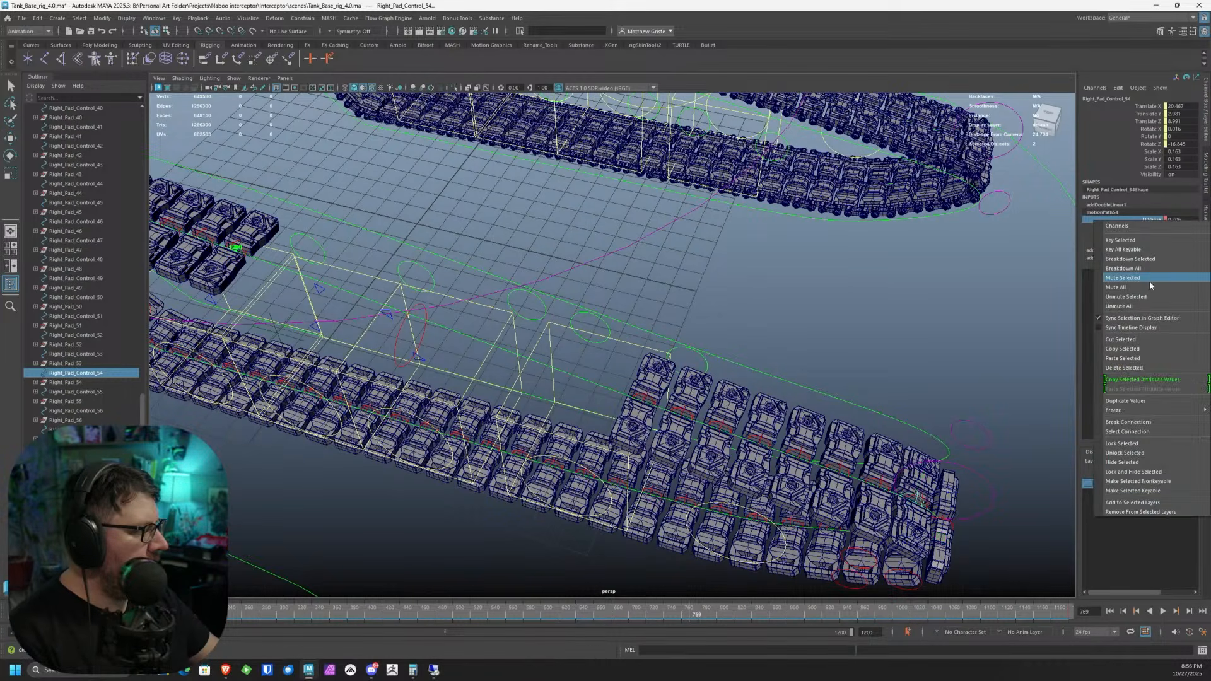
left_click(1135, 367)
left_click(1186, 220)
type("0")
key("Return")
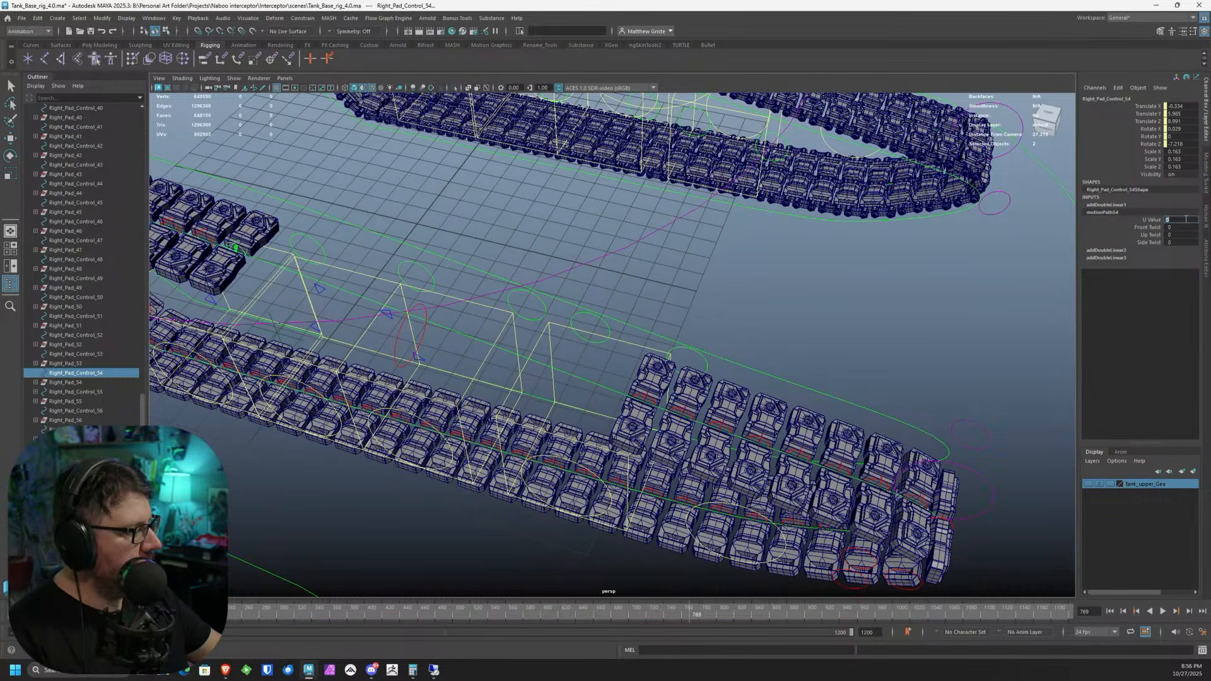
- Delete Right_Pad_Control_54's addDoubleLinear nodes and connect motionPath54's allCoordinates directly to the control's translate
key("w")
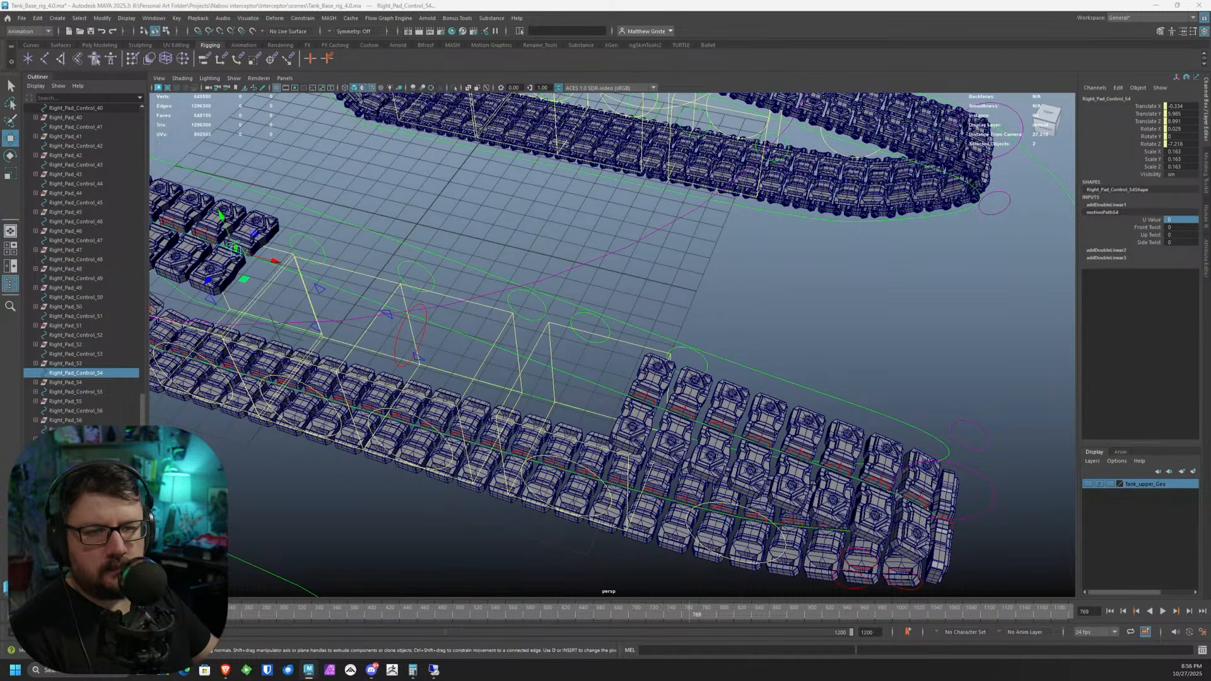
key("Delete")
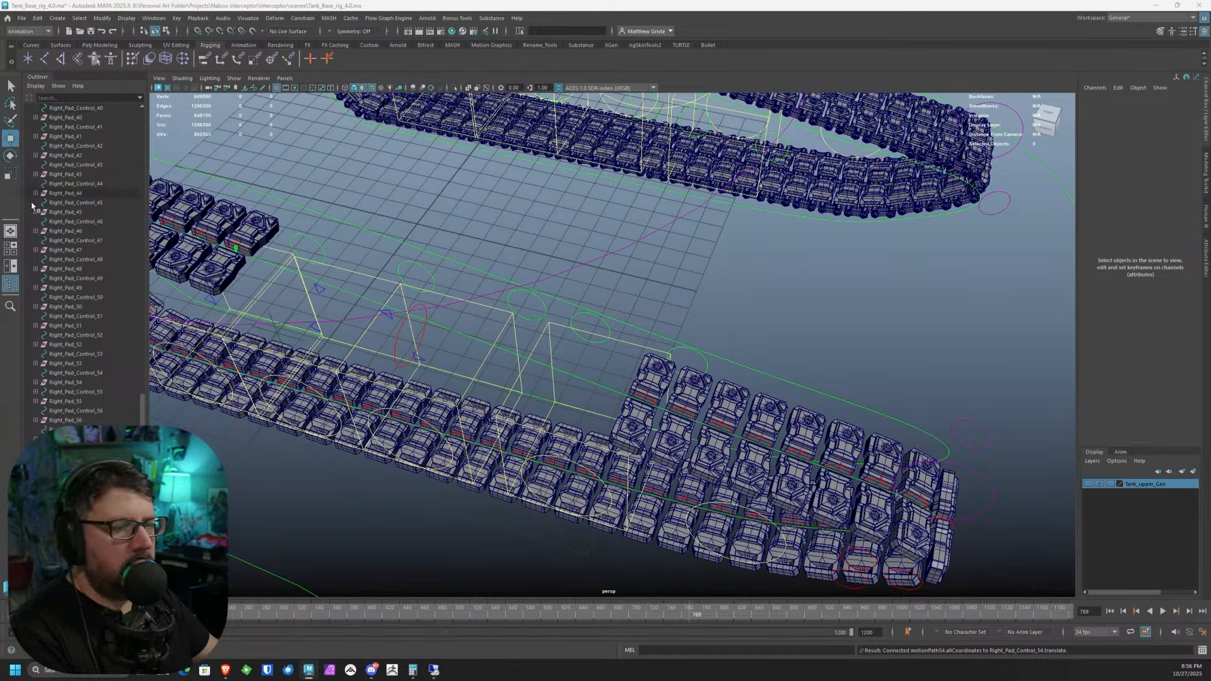
- Duplicate Right_Tread_Anim_53 for pad 54, driving it with Right_Tread_Locate's Tread Cycle and connecting its output to motionPath54's uValue
left_click(111, 378)
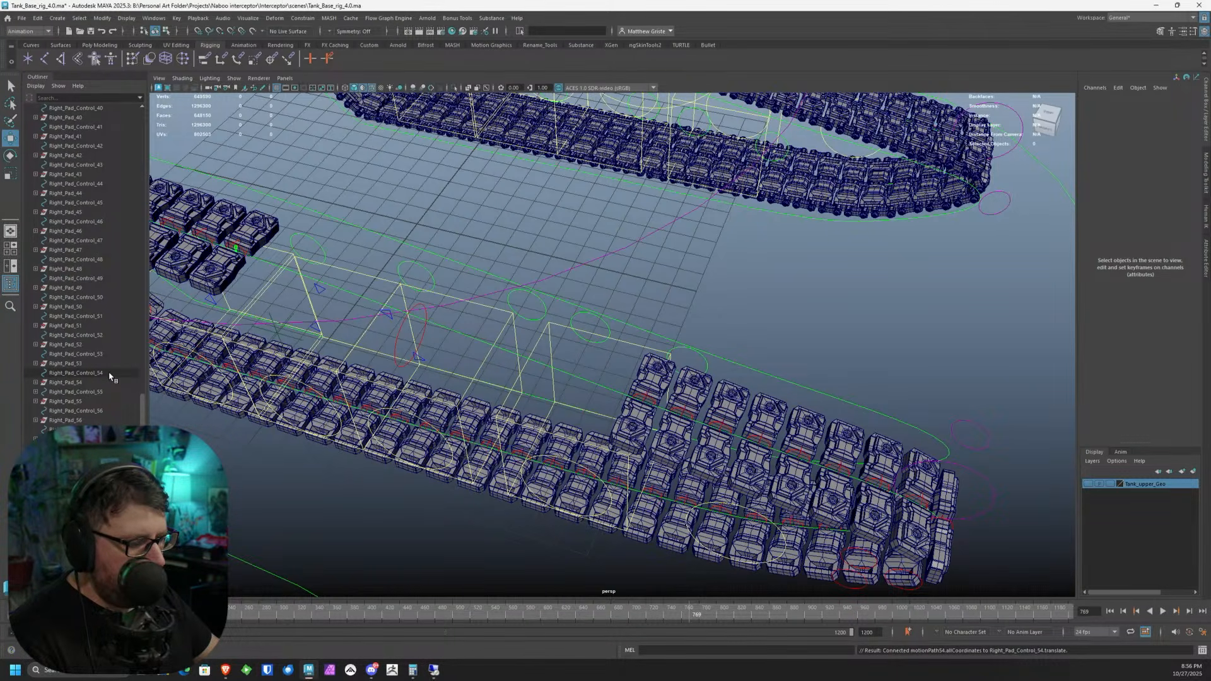
left_click(110, 355, "ctrl")
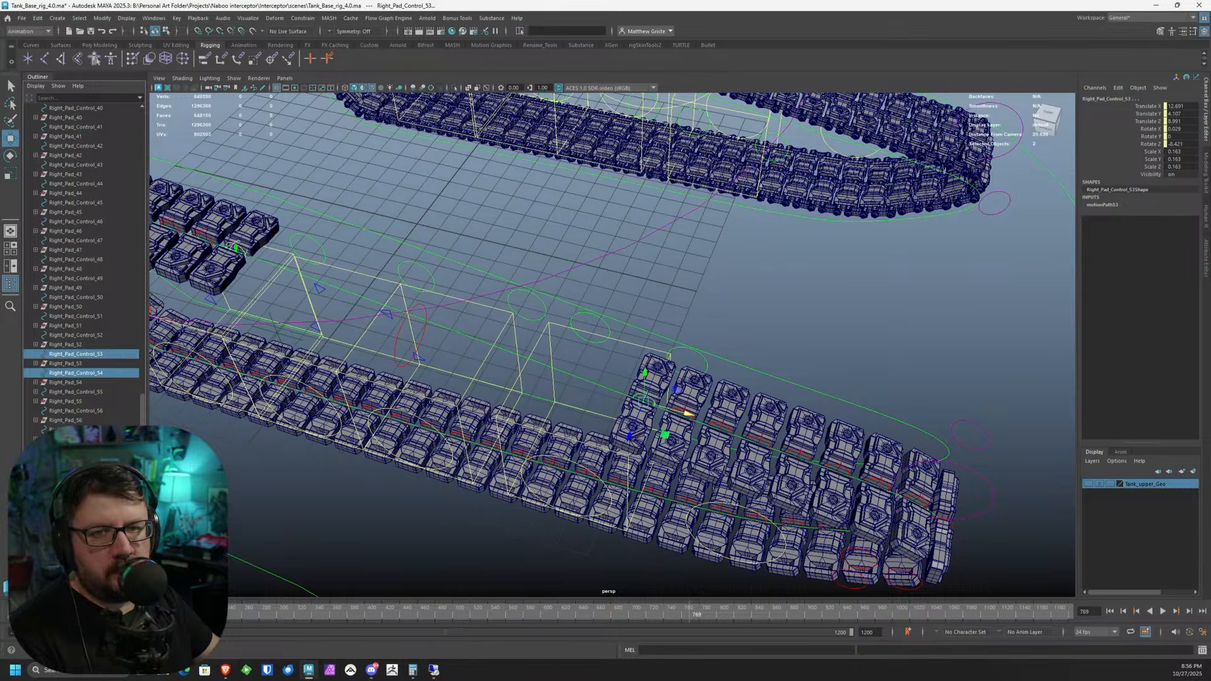
left_click(110, 373)
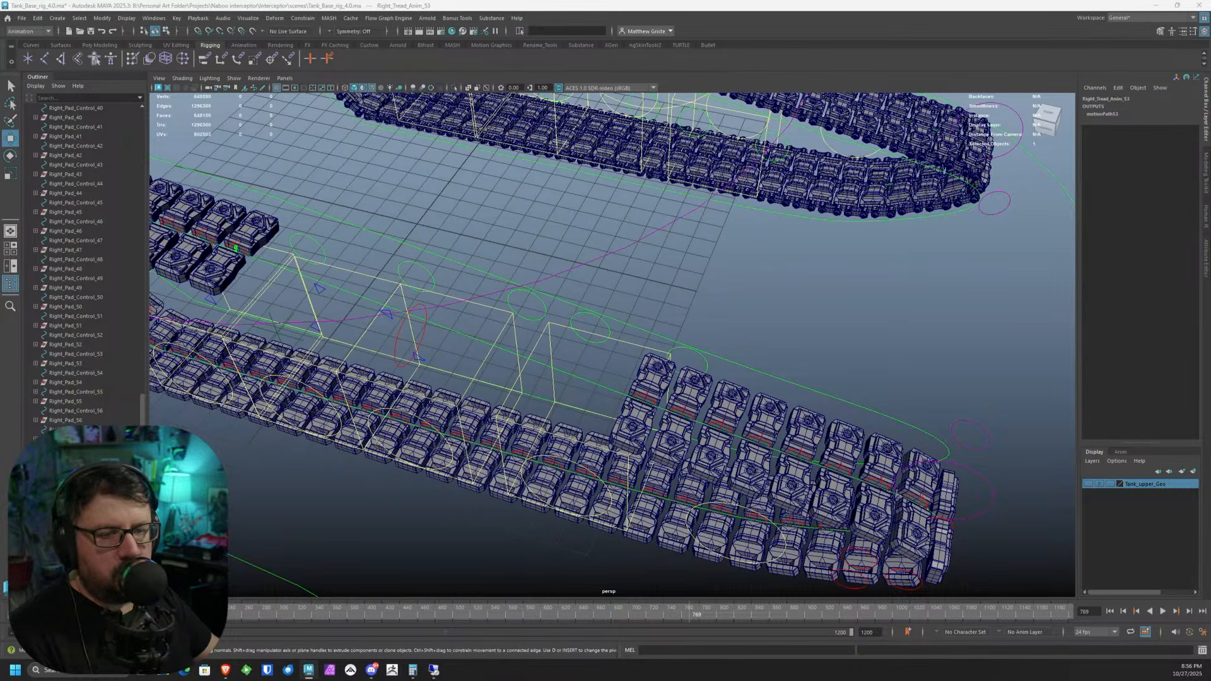
key("ctrl+d")
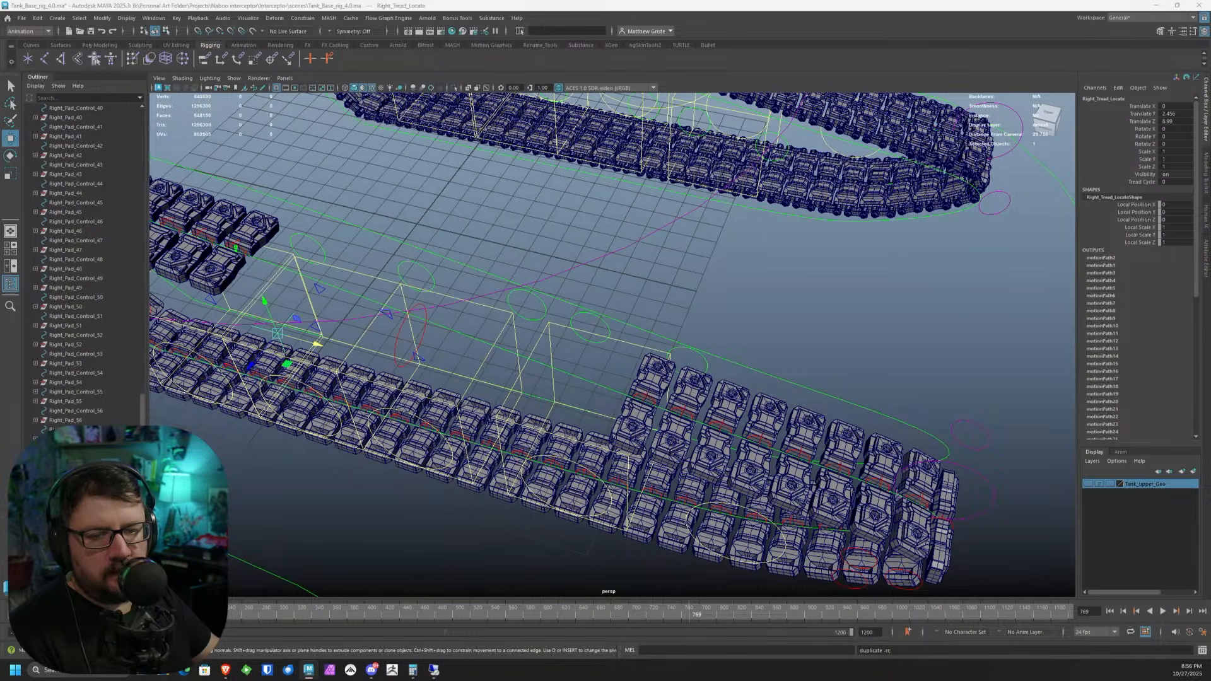
scroll(268, 355, "down", 15)
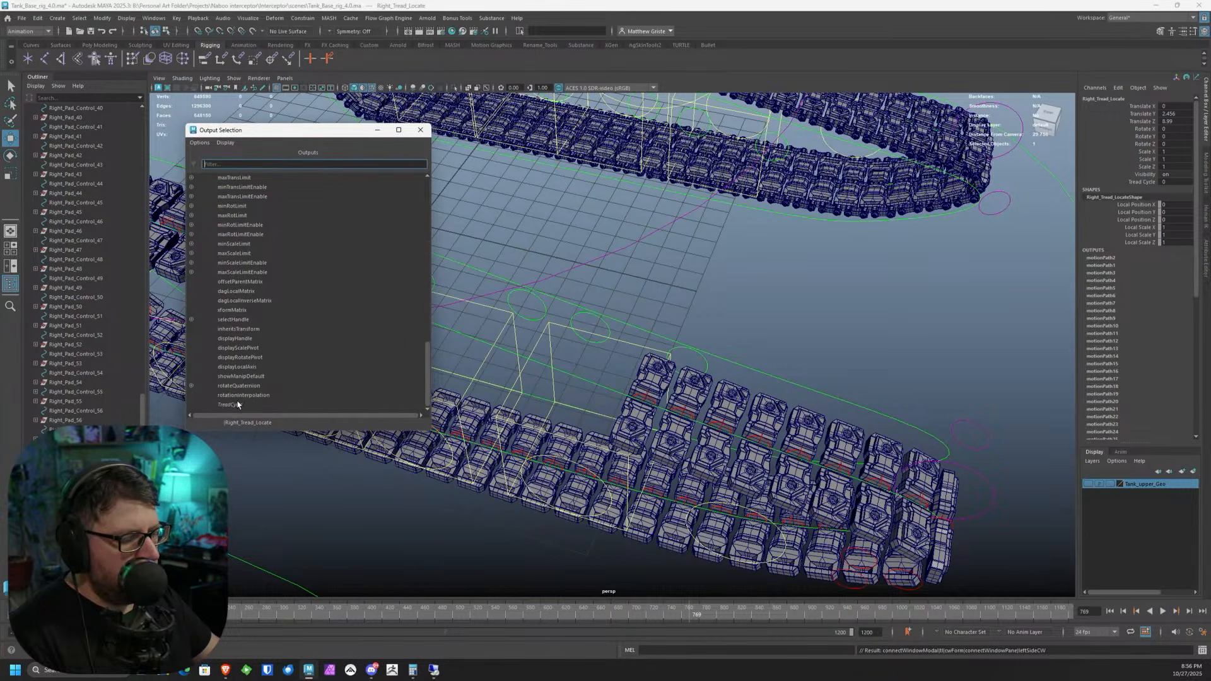
left_click(237, 404)
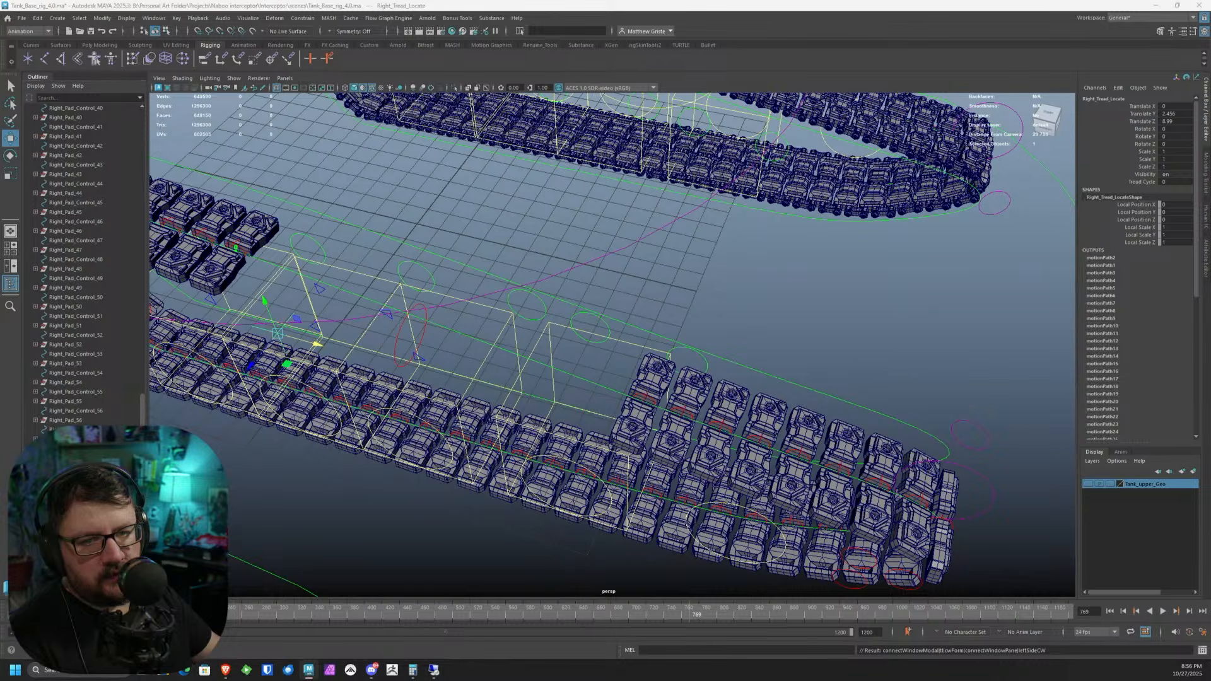
left_click(226, 284)
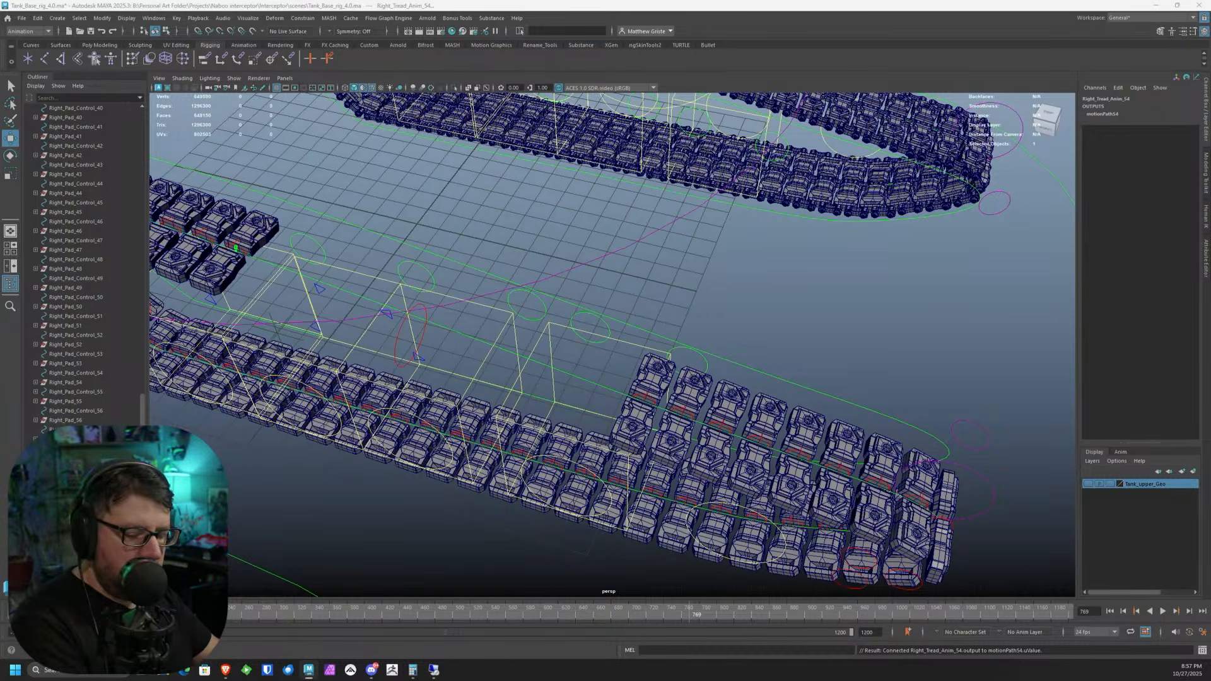
- Adjust the values of Right_Tread_Anim_54 until Right_Pad_54 sits directly beside Right_Pad_53 on the tread
key("Return")
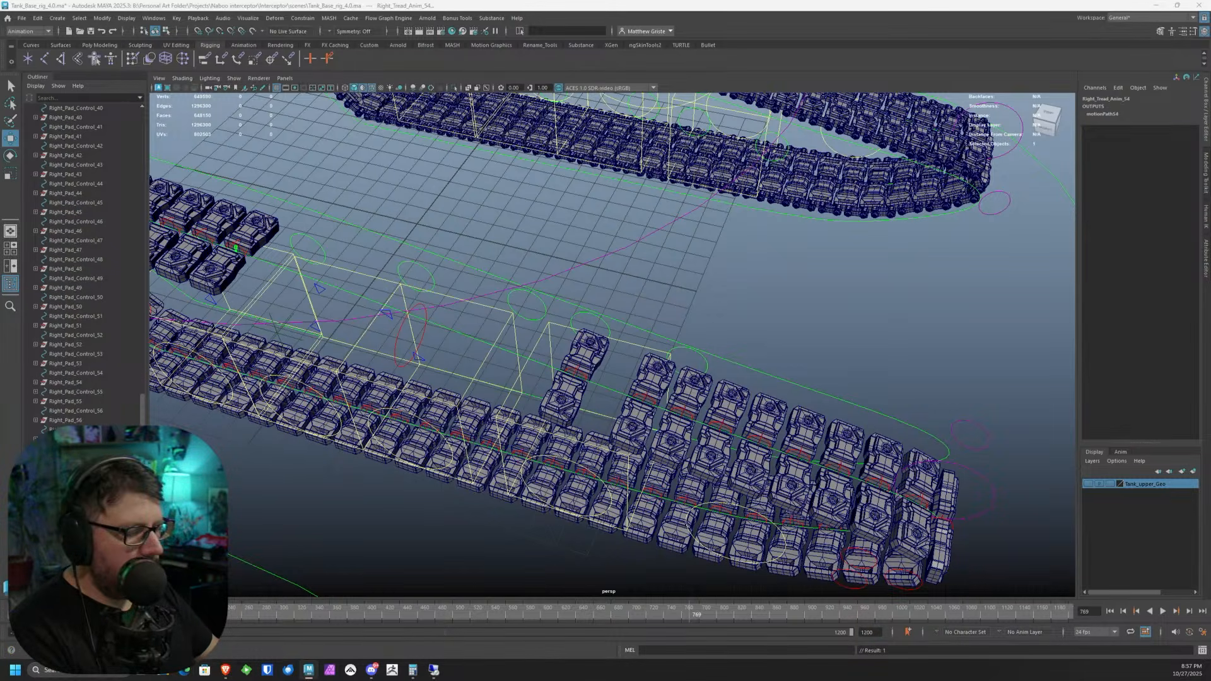
key("Return")
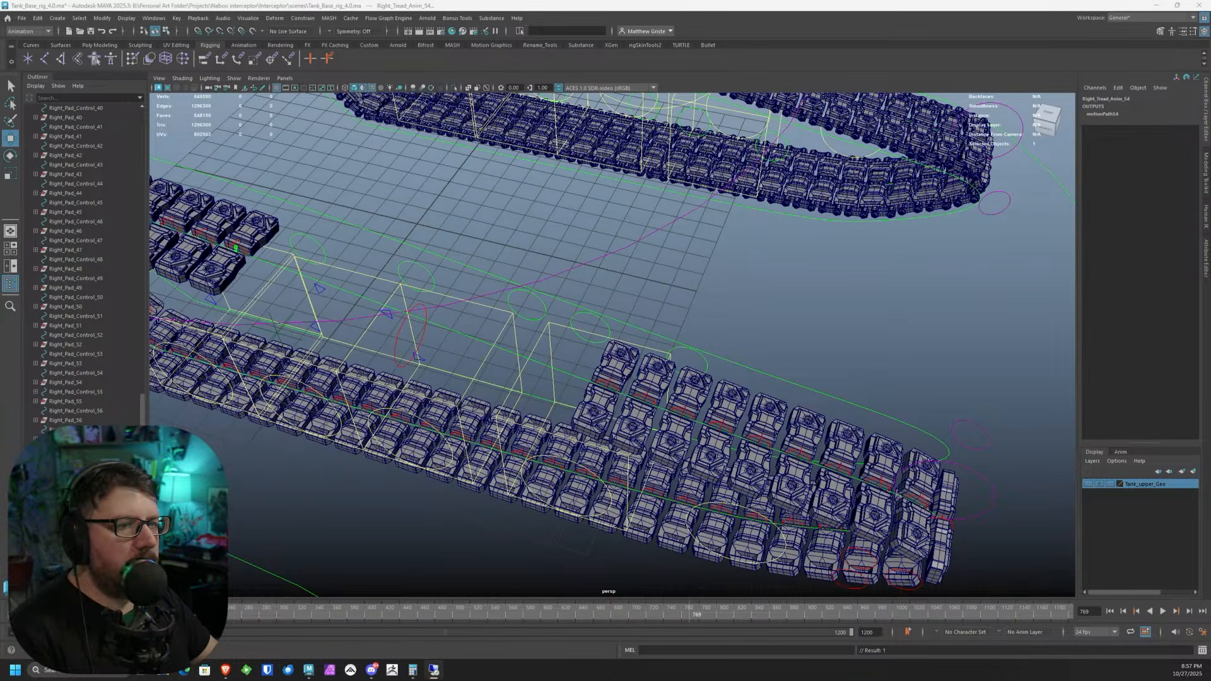
left_click(235, 248)
left_click(227, 165)
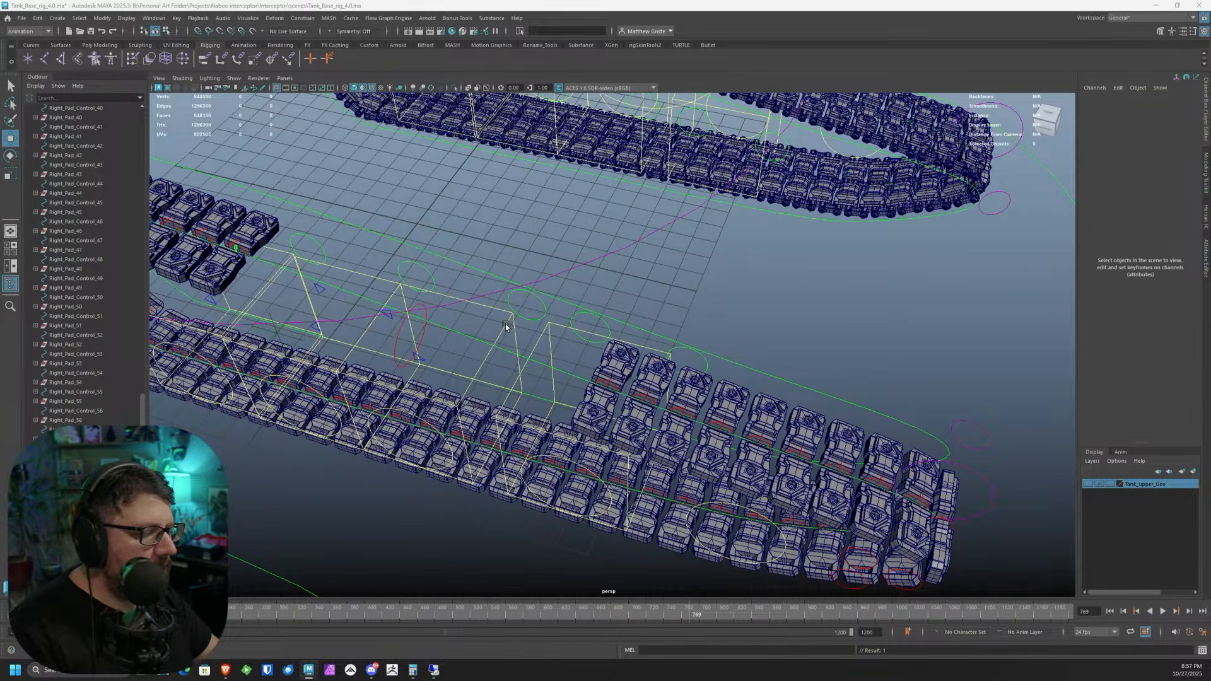
left_click_drag(505, 324, 616, 319, "alt")
- Compare Right_Pad_Control_54 with Right_Pad_Control_53 and check the constraints on Right_Pad_54
left_click(111, 377)
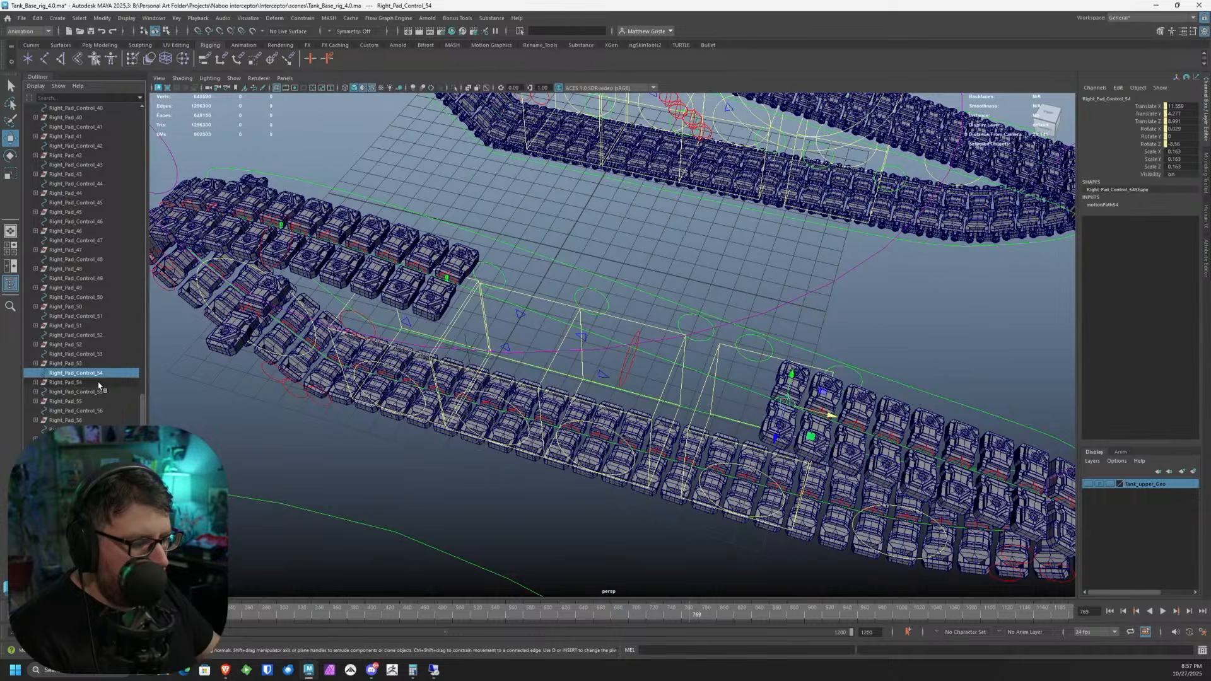
left_click(120, 381, "ctrl")
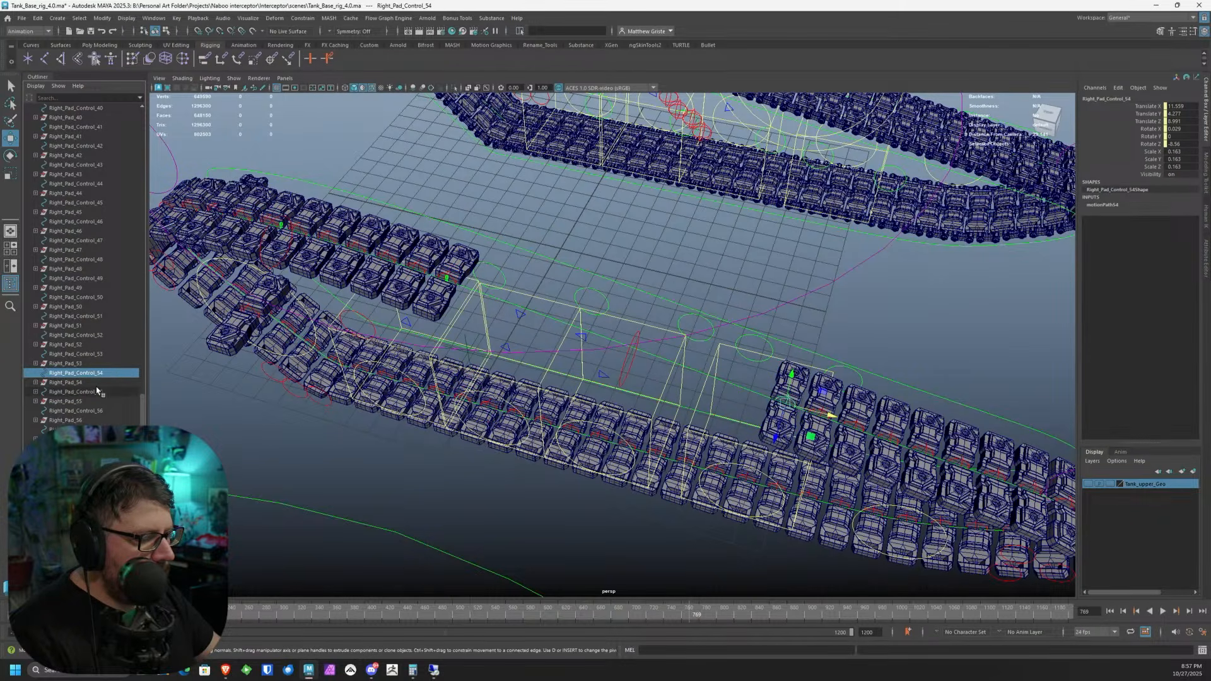
left_click(96, 392)
left_click(95, 372)
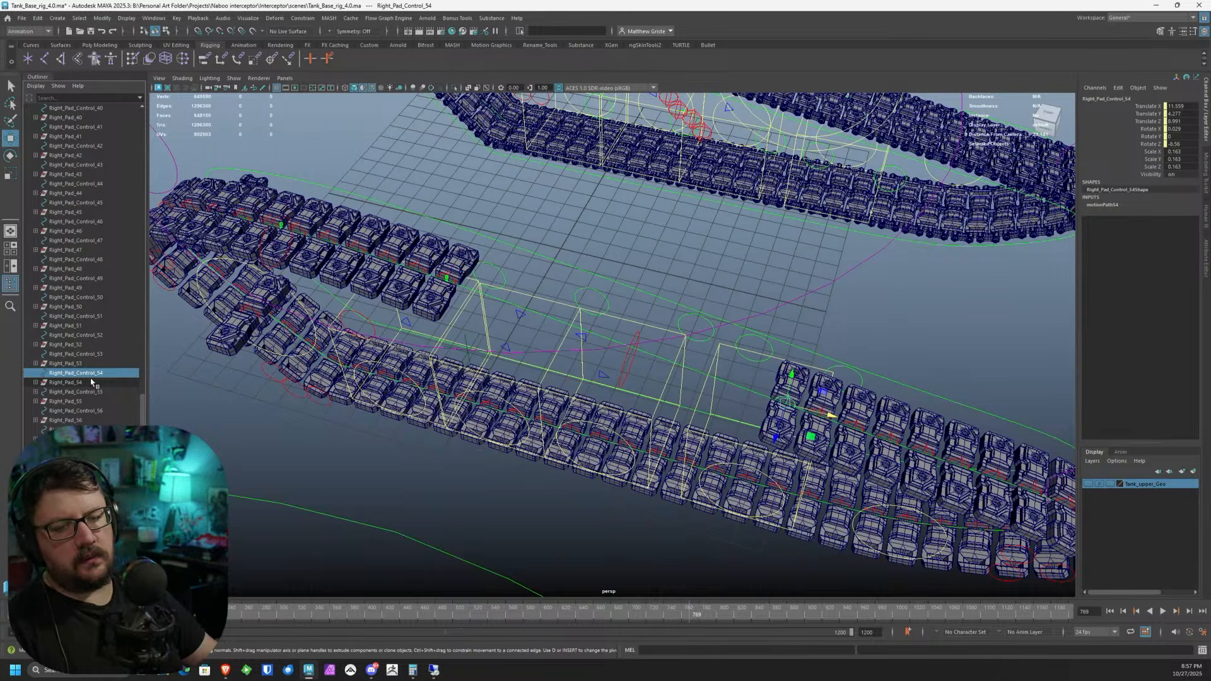
left_click(94, 355)
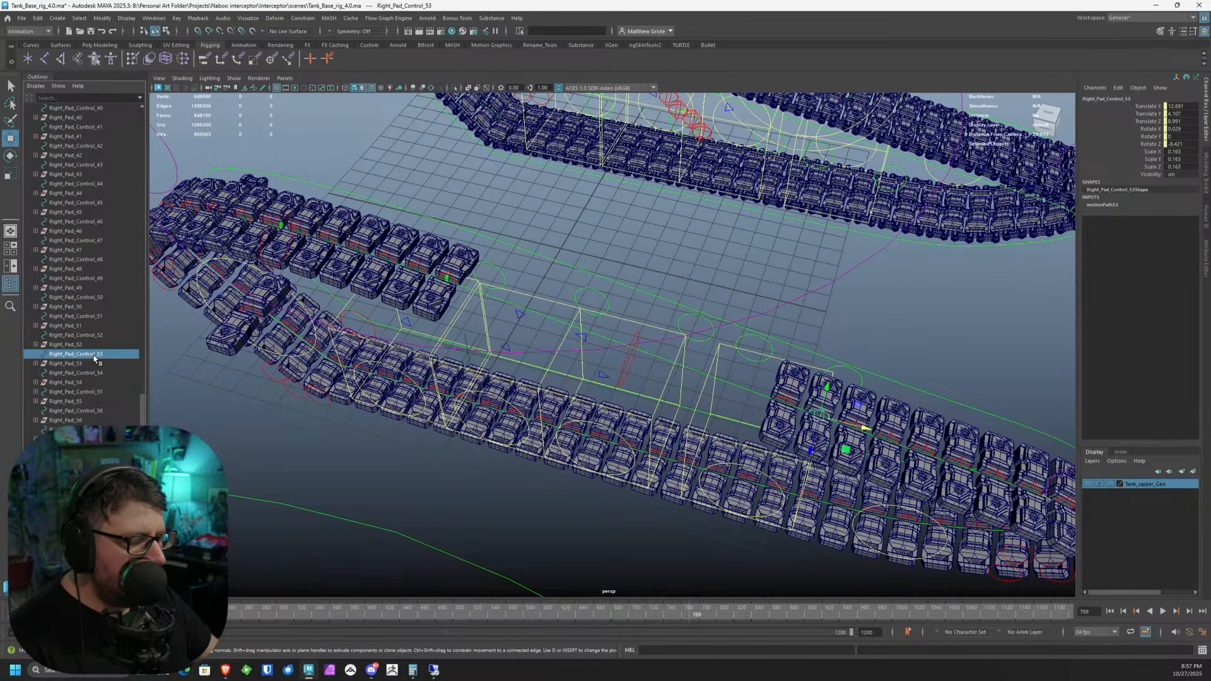
left_click(96, 372)
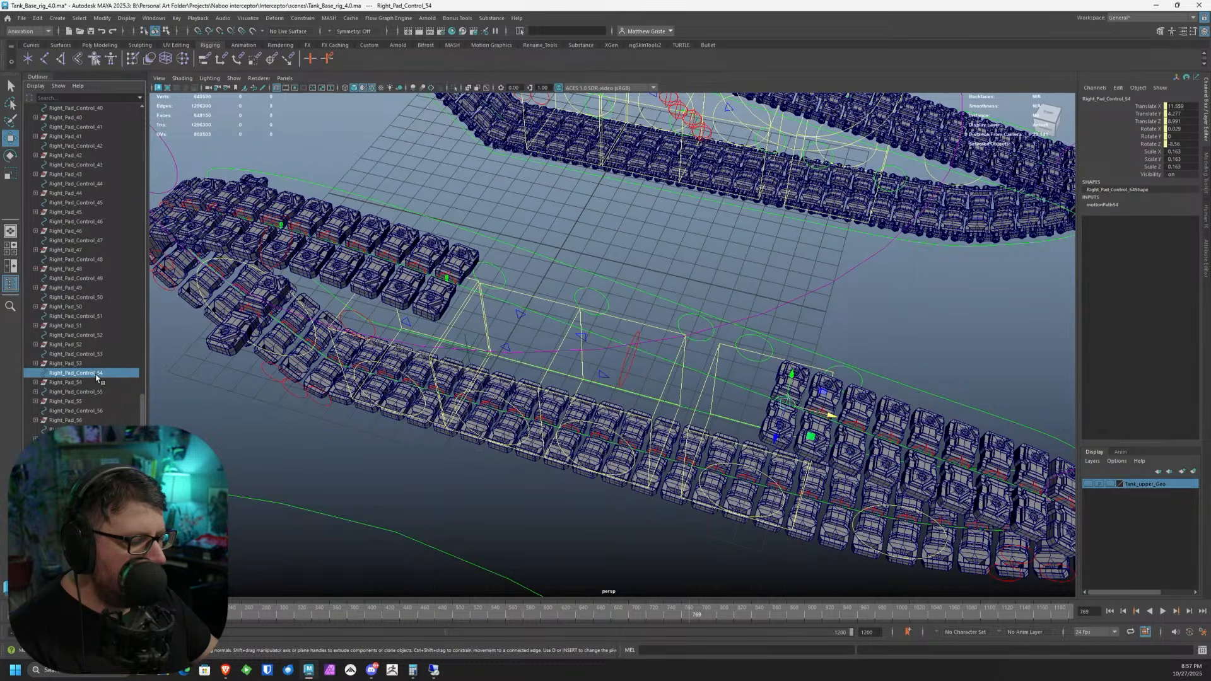
left_click(88, 382)
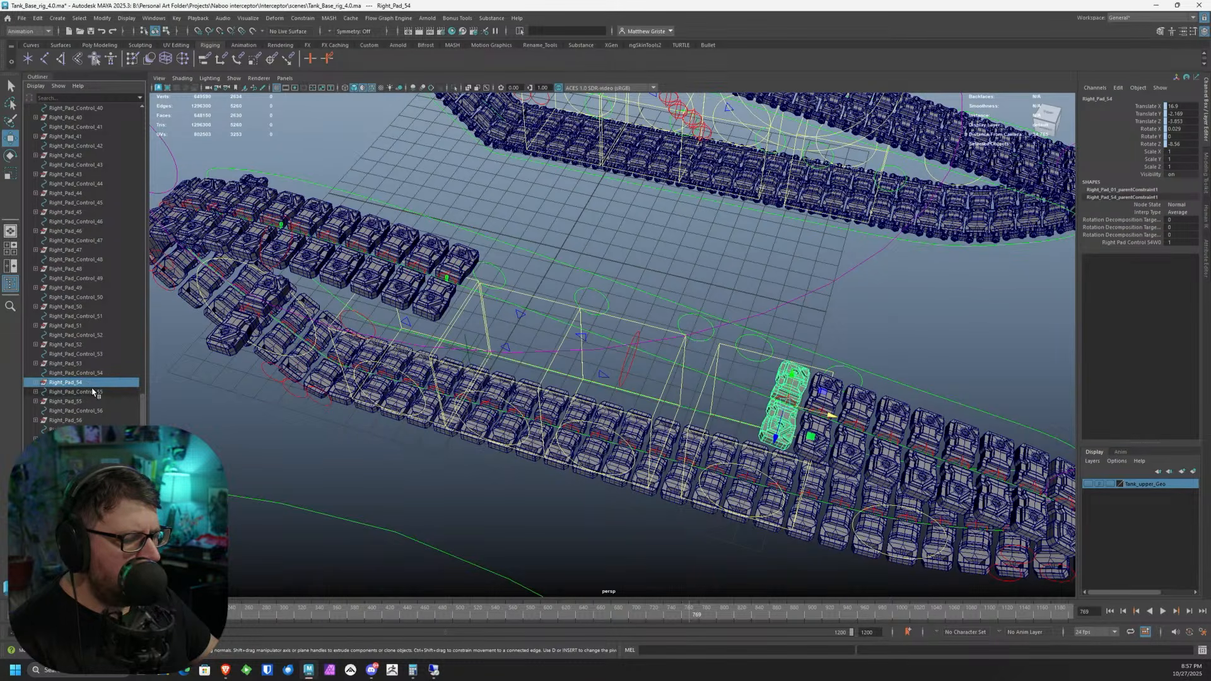
- Move Right_Pad_Control_55 along the tread to Translate X 4.147 and delete its constraints and motion paths
left_click(93, 392)
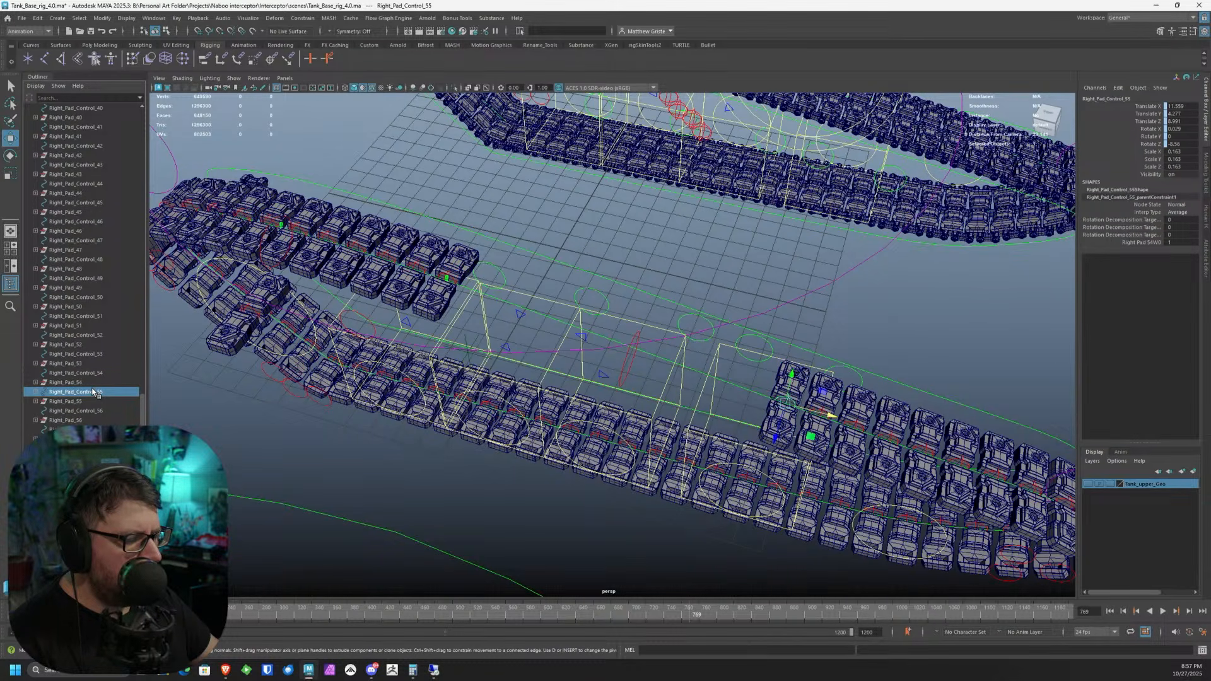
left_click_drag(828, 418, 606, 381)
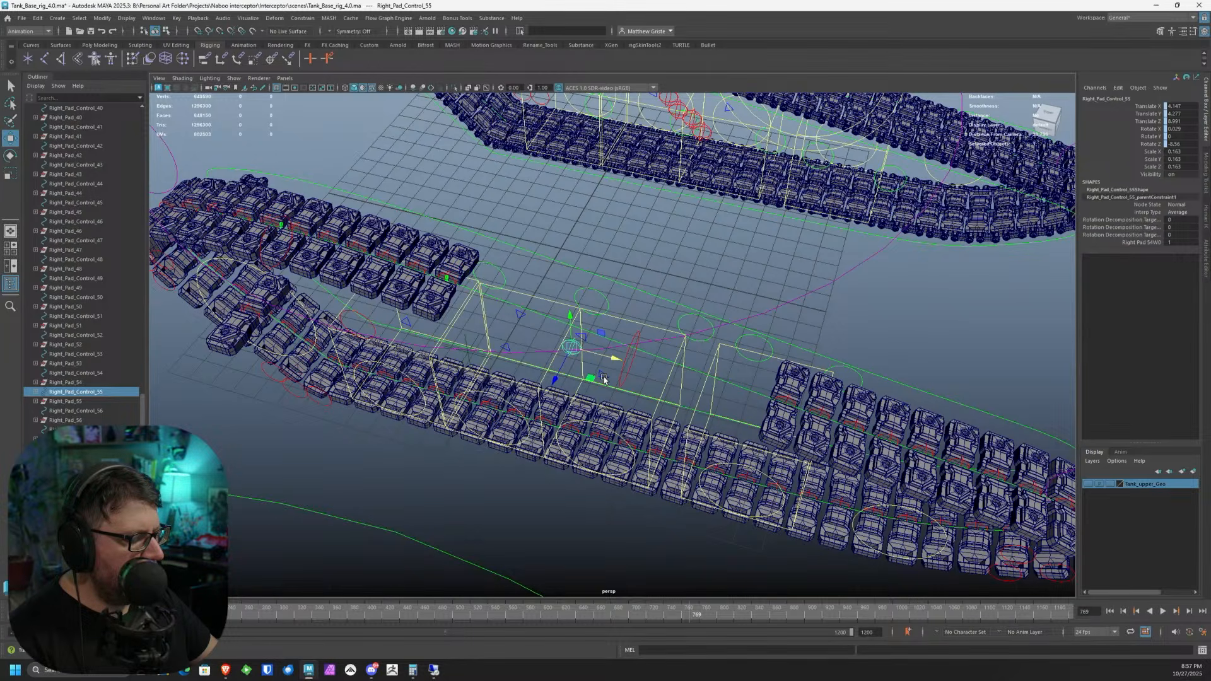
left_click(38, 17)
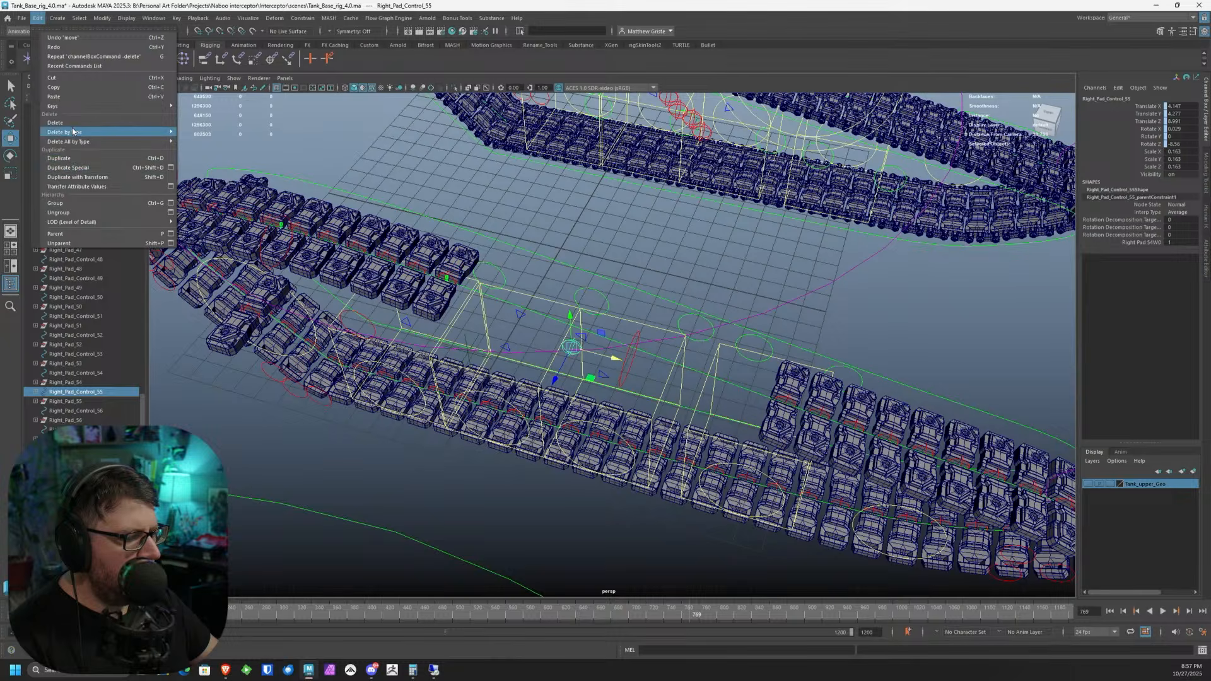
mouse_move(73, 132)
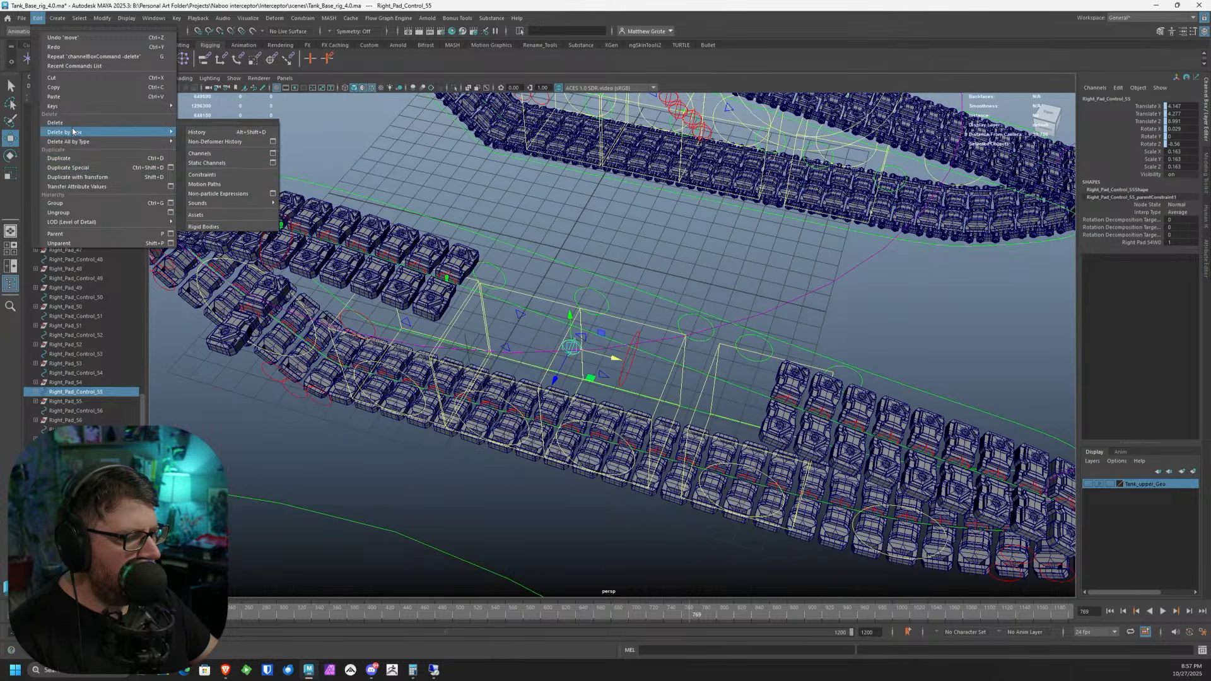
left_click(216, 175)
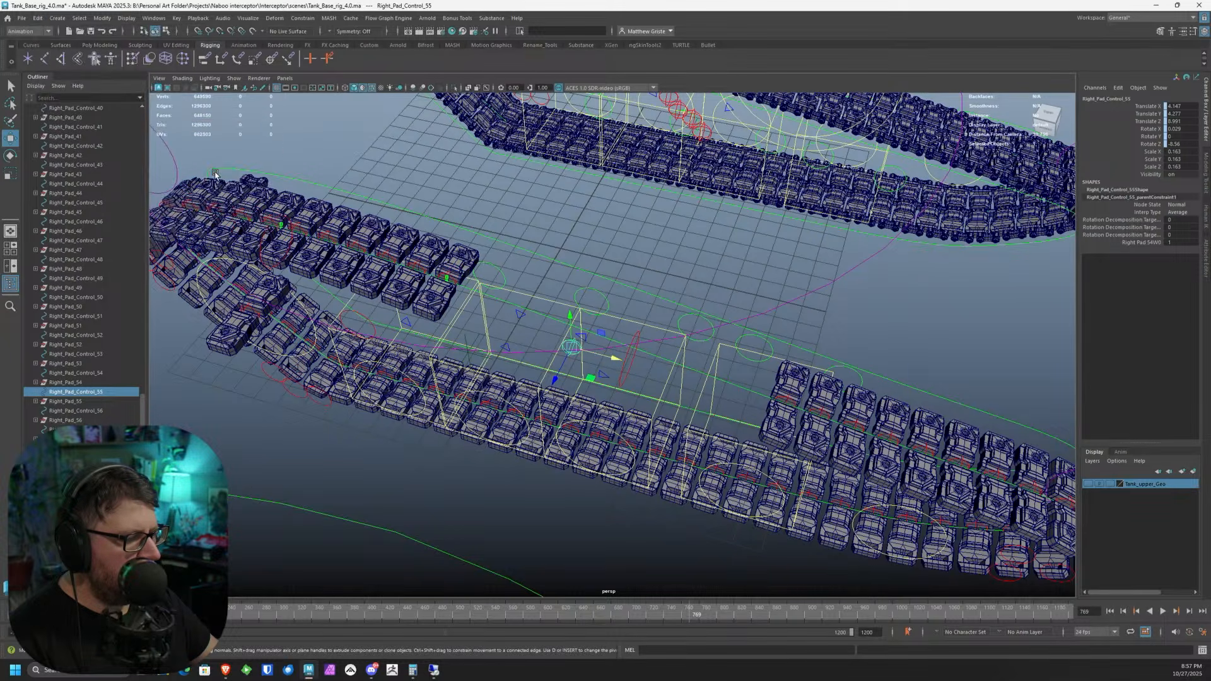
left_click(38, 18)
mouse_move(94, 133)
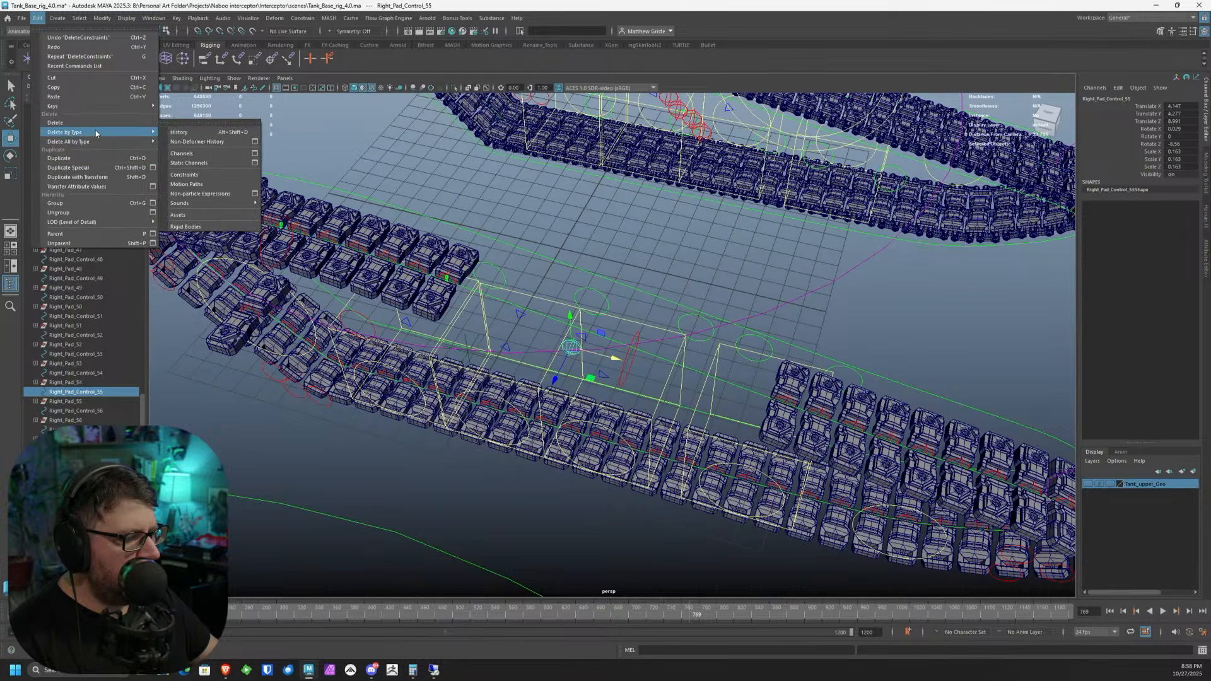
left_click(193, 186)
- Move Right_Pad_Control_55 sideways out of the tread to Translate Z 13.865 and locate Right_Pad_55 in the scene
left_click_drag(555, 378, 450, 474)
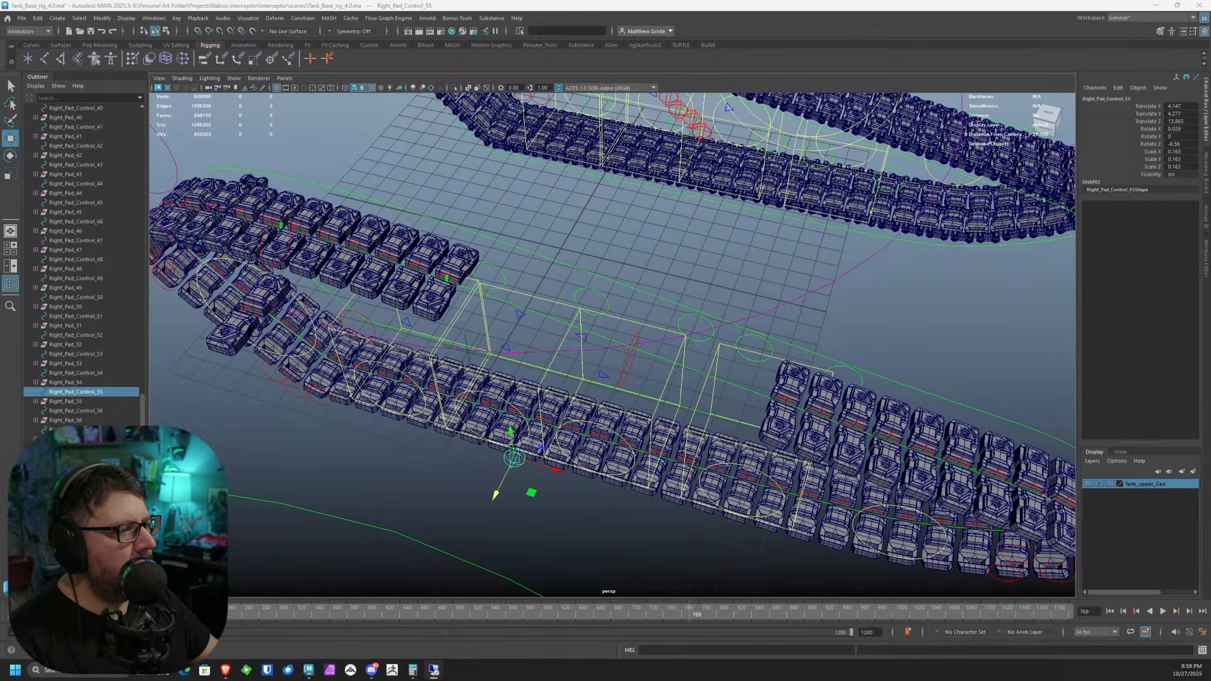
left_click_drag(508, 341, 543, 344, "alt")
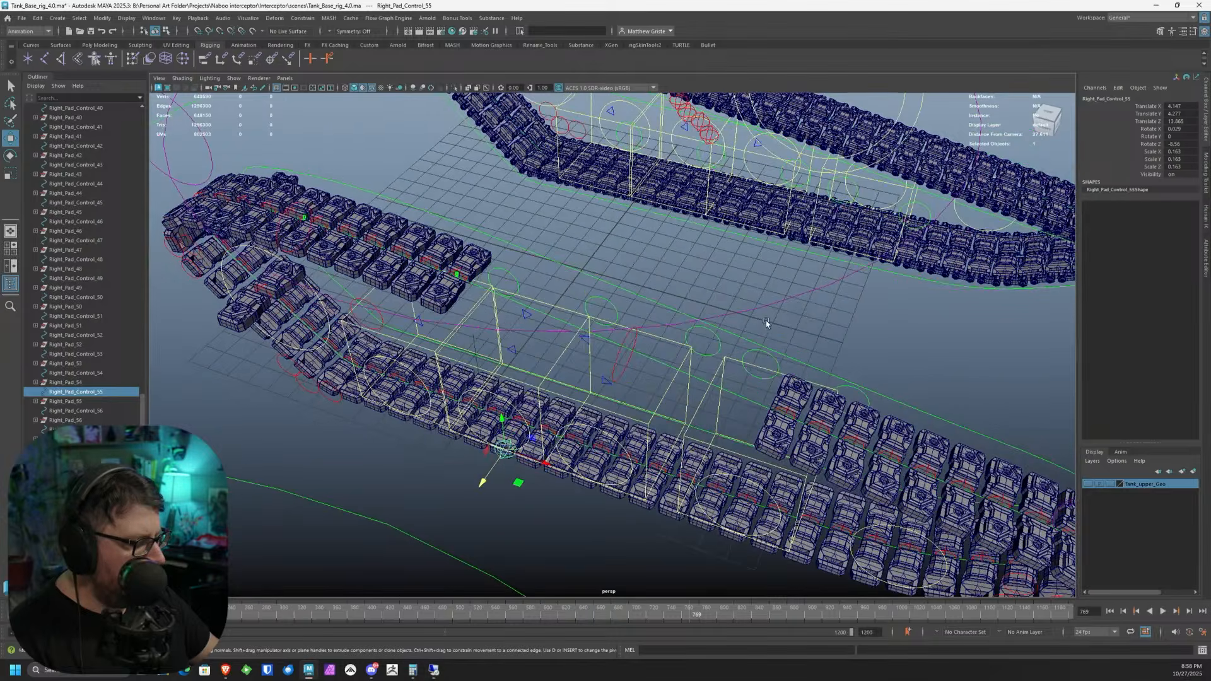
middle_click_drag(769, 327, 497, 307, "alt")
left_click(79, 401)
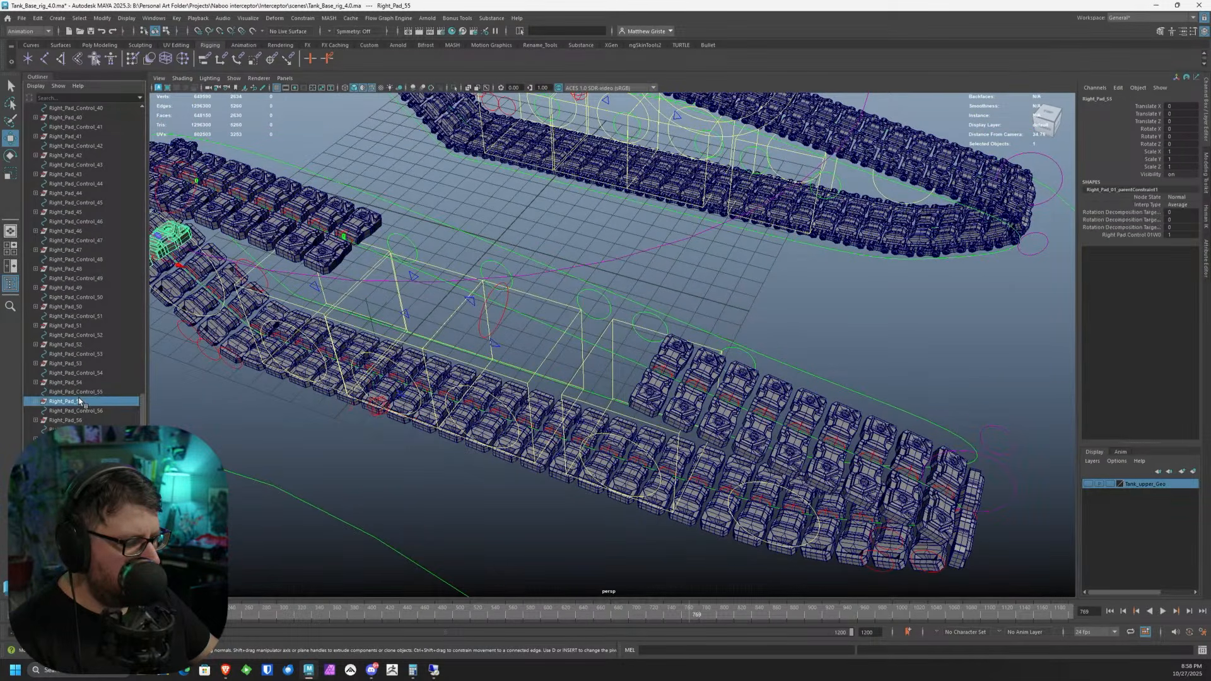
left_click(376, 409)
middle_click_drag(376, 409, 555, 427, "alt")
scroll(555, 426, "up", 2)
left_click_drag(523, 420, 523, 444, "alt")
- Line up Right_Pad_Control_55 with the middle of Right_Pad_55 in the top view, at about Translate X -5.3
key("space")
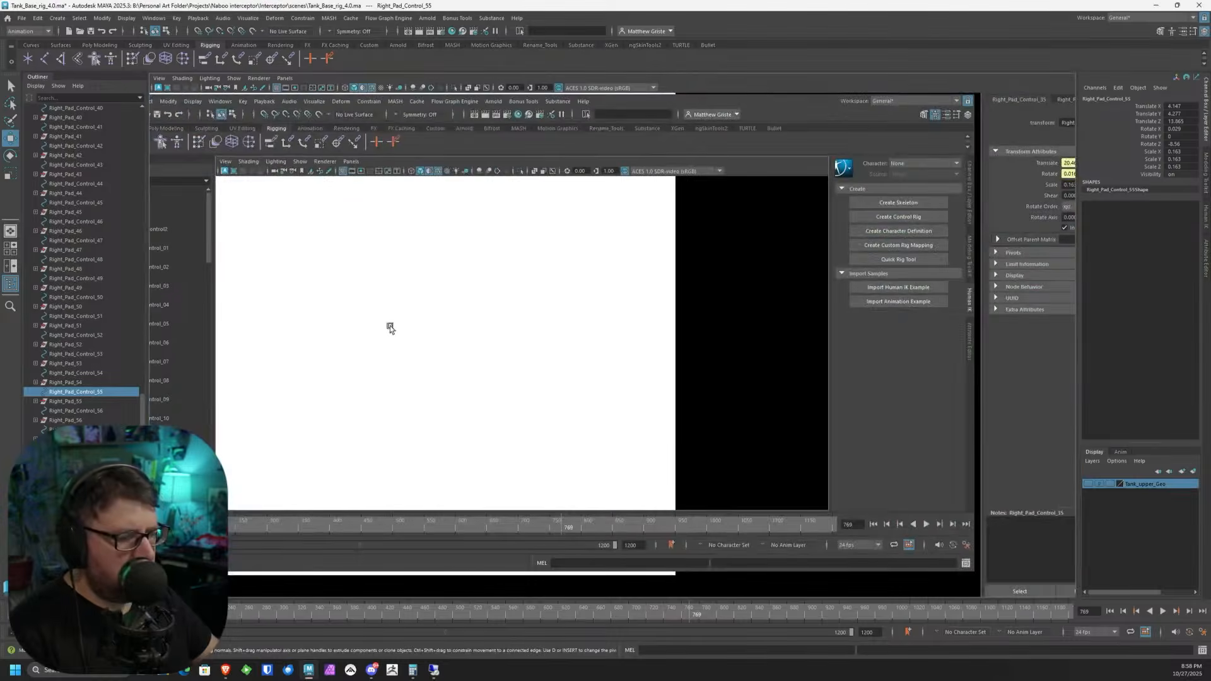
right_click_drag(326, 281, 326, 301, "alt")
middle_click_drag(326, 301, 424, 263, "alt")
right_click_drag(424, 264, 526, 262, "alt")
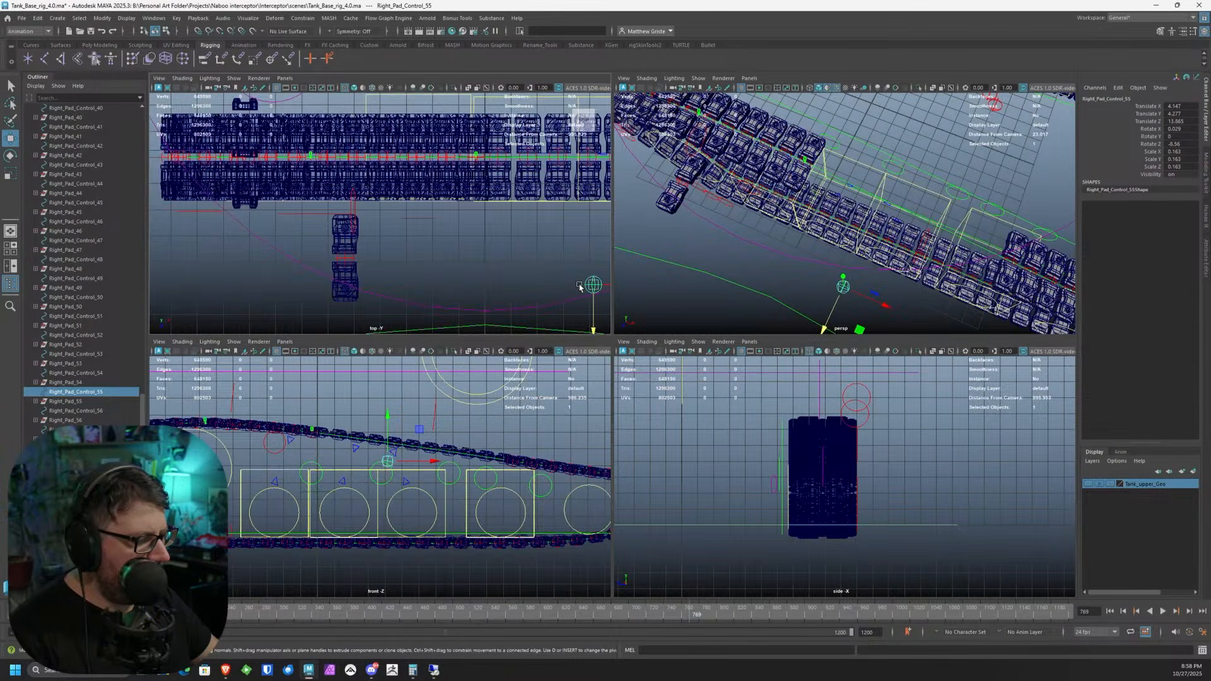
middle_click(370, 264)
scroll(353, 277, "up", 3)
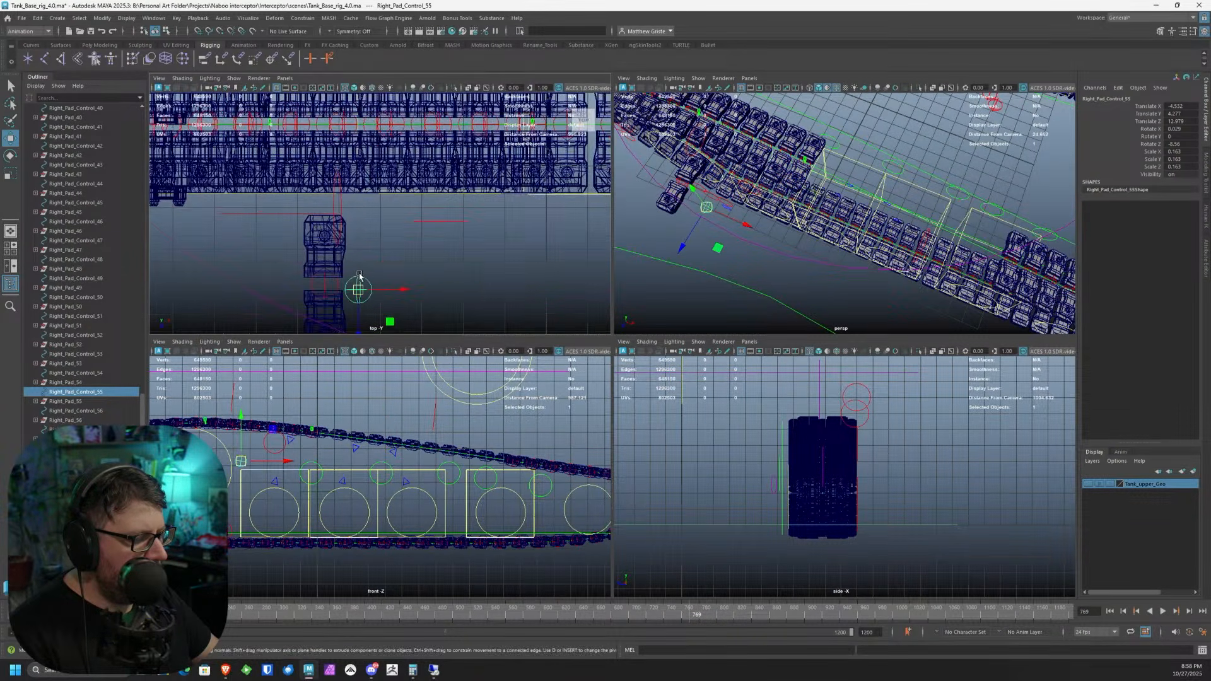
middle_click_drag(359, 278, 425, 243, "alt")
scroll(432, 238, "up", 6)
middle_click_drag(505, 289, 486, 223, "alt")
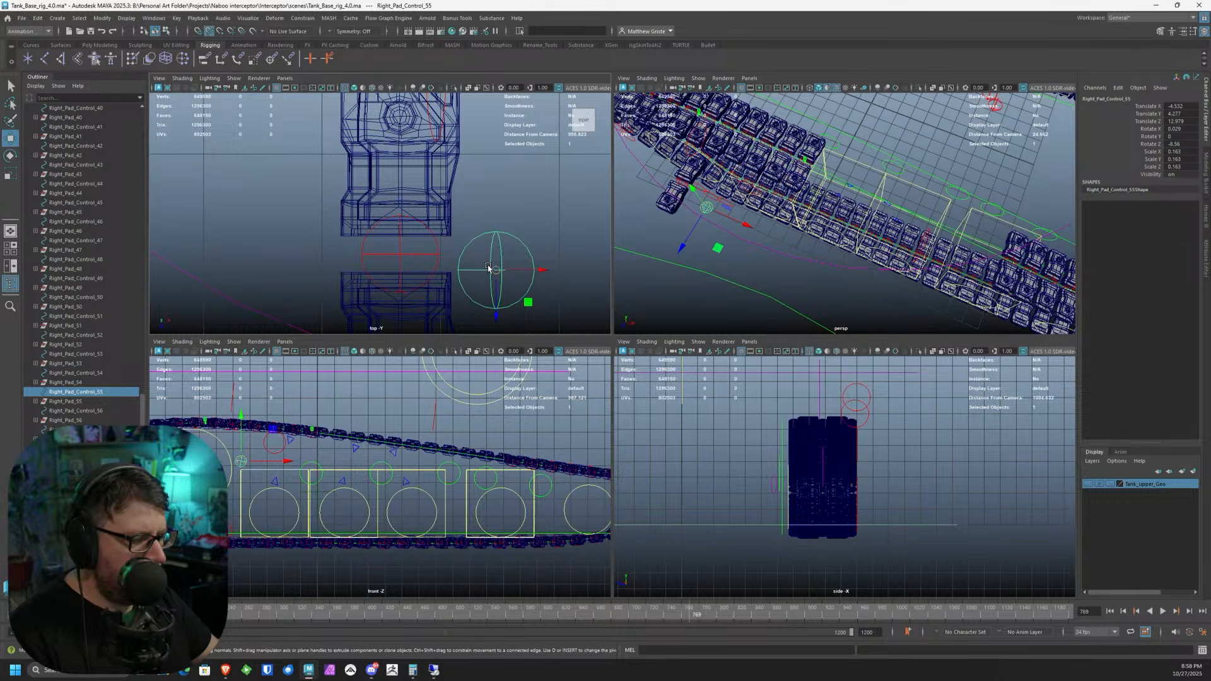
middle_click_drag(491, 268, 398, 253)
left_click_drag(397, 274, 400, 258)
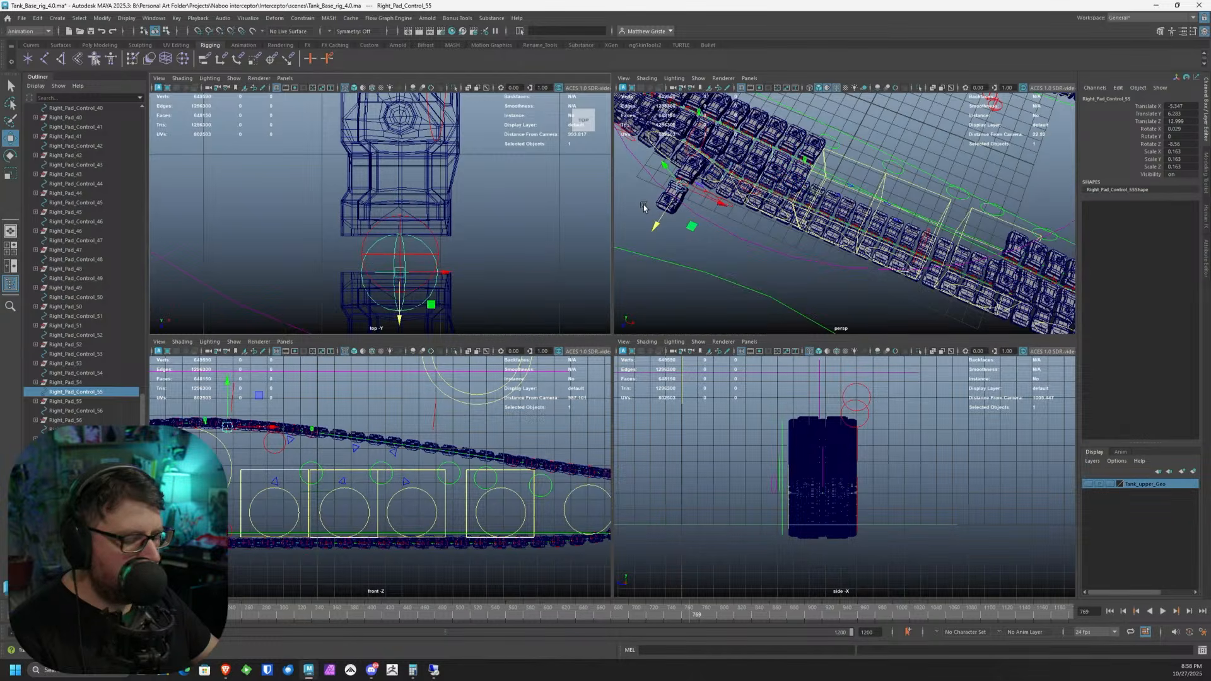
- Centre Right_Pad_Control_55 on Right_Pad_55 in height and depth, at Translate Y 6.448 and Translate Z 12.843
middle_click_drag(727, 231, 779, 242, "alt")
scroll(479, 484, "up", 6)
middle_click_drag(292, 429, 413, 477, "alt")
scroll(417, 477, "up", 3)
scroll(443, 438, "up", 4)
left_click_drag(452, 435, 453, 397)
left_click_drag(401, 319, 403, 302)
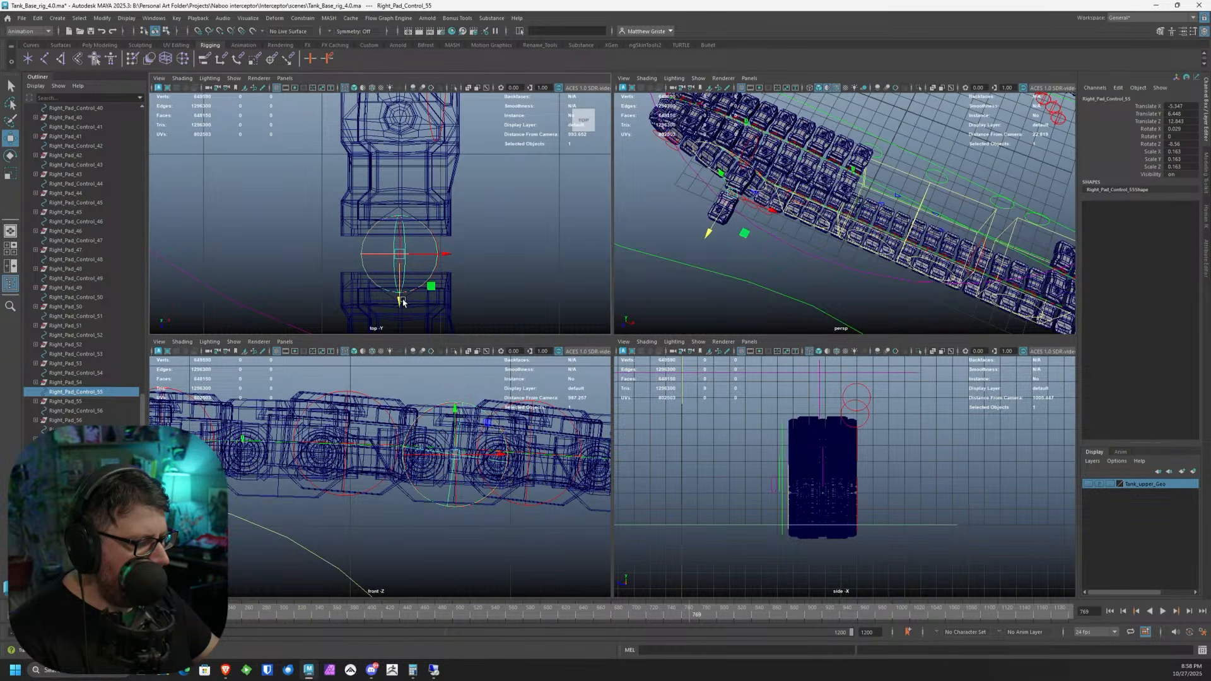
- Level Right_Pad_Control_55 with the pad by rotating it about the Z axis to about 0.1 degrees
key("e")
left_click_drag(421, 236, 408, 256)
key("space")
- Parent-constrain Right_Pad_55 to Right_Pad_Control_55
middle_click_drag(448, 196, 630, 235, "alt")
scroll(631, 236, "up", 3)
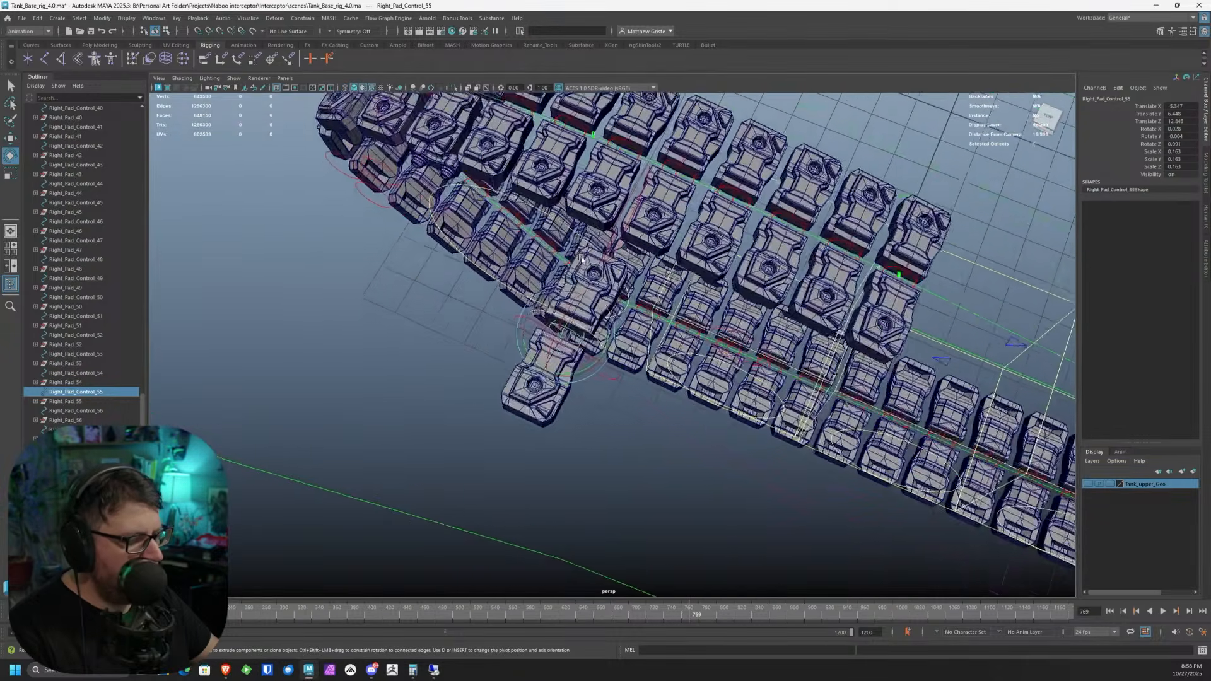
left_click_drag(631, 235, 517, 240, "alt")
left_click(66, 401, "ctrl")
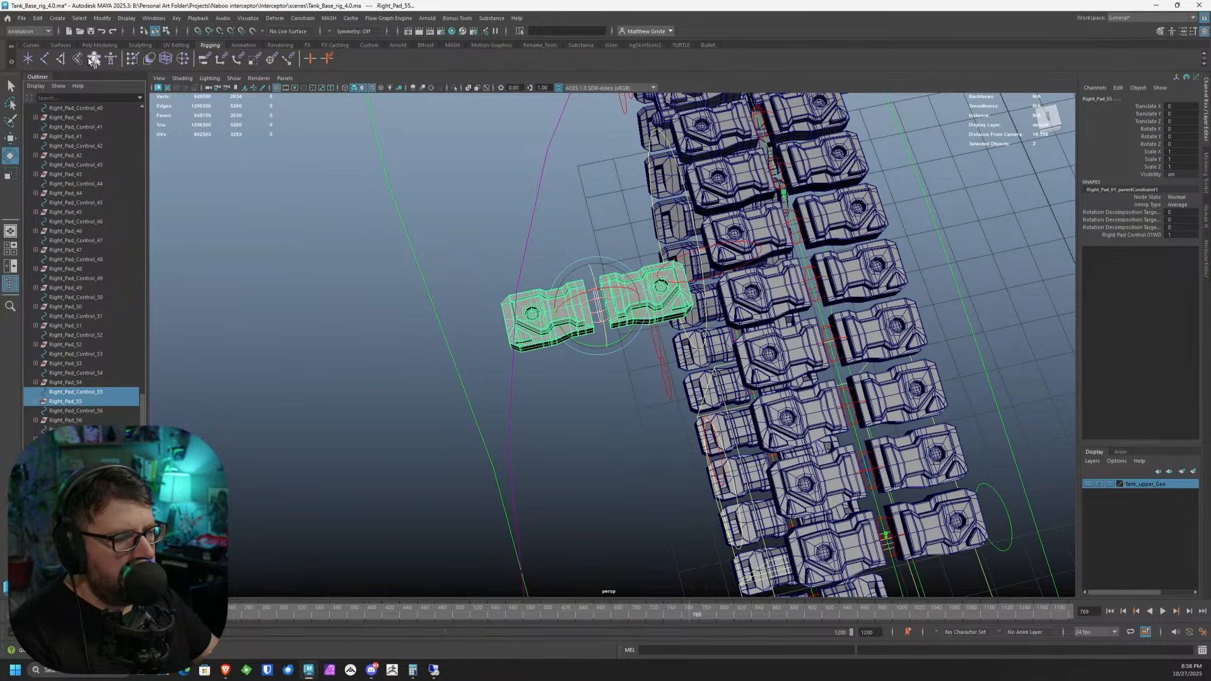
left_click(206, 58)
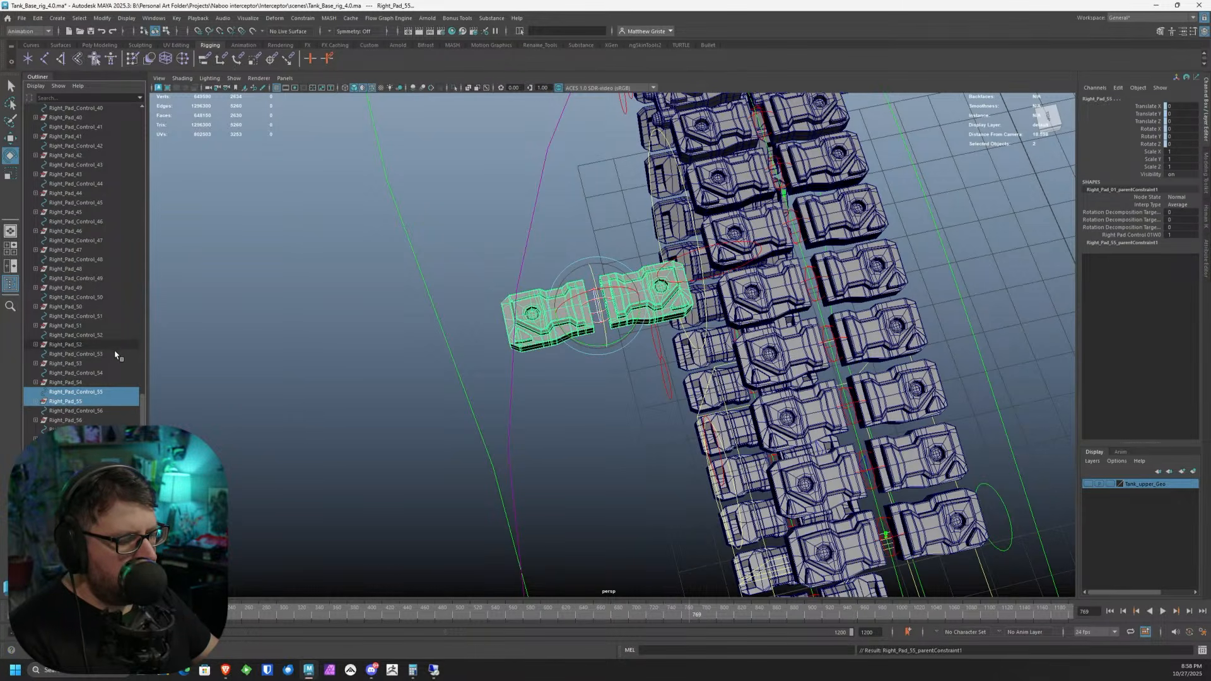
- Attach Right_Pad_Control_55 to the Right_Tread_Control2 curve as its motion path
left_click(92, 388)
left_click_drag(555, 435, 713, 397, "alt")
scroll(713, 397, "down", 3)
middle_click_drag(713, 398, 566, 298, "alt")
left_click_drag(565, 298, 686, 289, "alt")
left_click(692, 321, "shift")
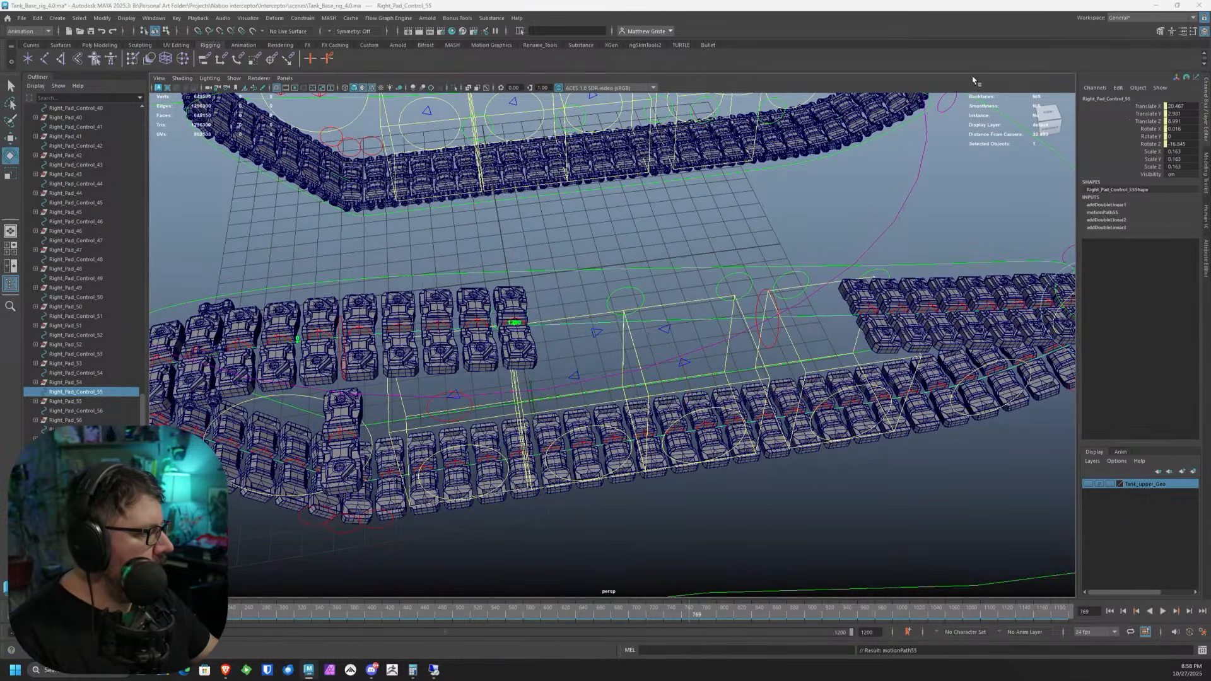
- Set motionPath55's U Value to 0 and delete the keys on that attribute
left_click(1101, 212)
left_click(1162, 221)
type("0")
key("Return")
left_click(1154, 220)
right_click(1154, 220)
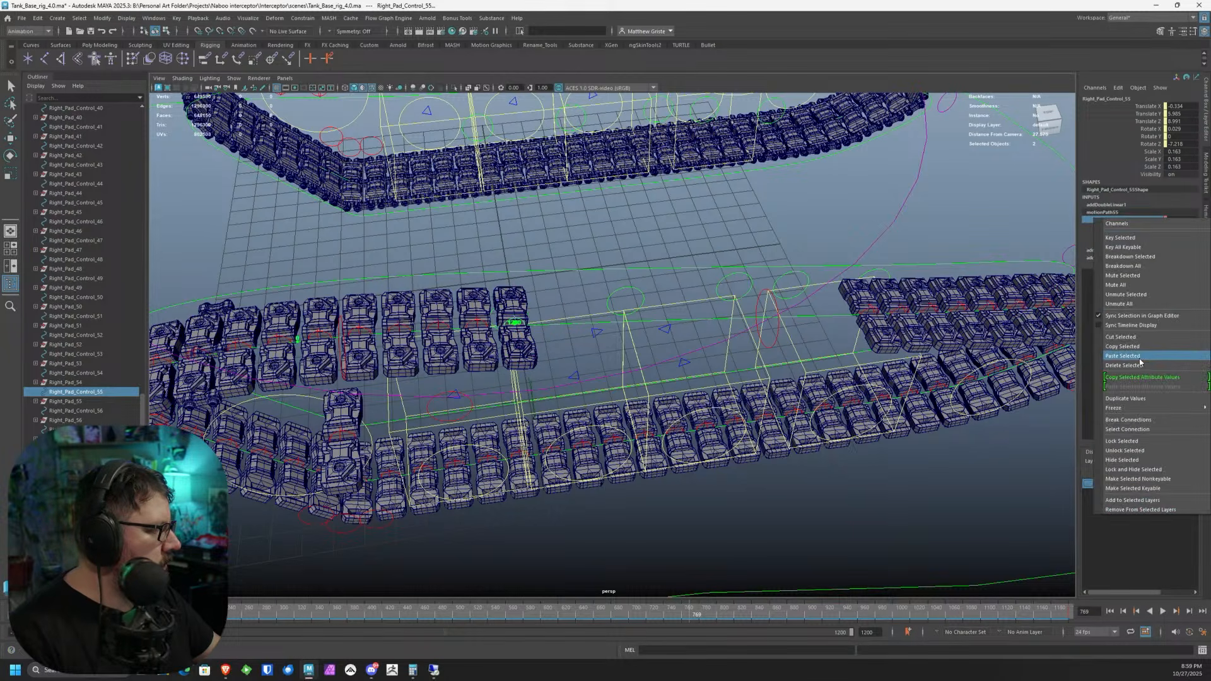
left_click(1140, 361)
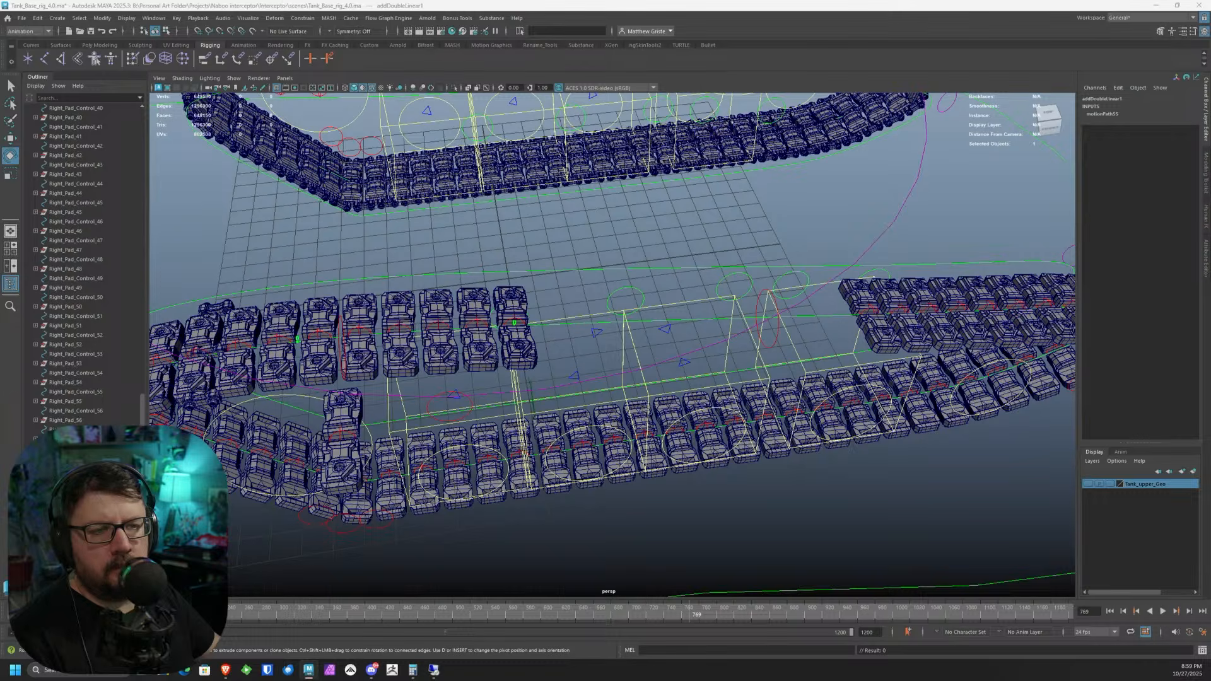
- Delete Right_Pad_Control_55's addDoubleLinear nodes and connect motionPath55's allCoordinates directly to the control's translate
key("Delete")
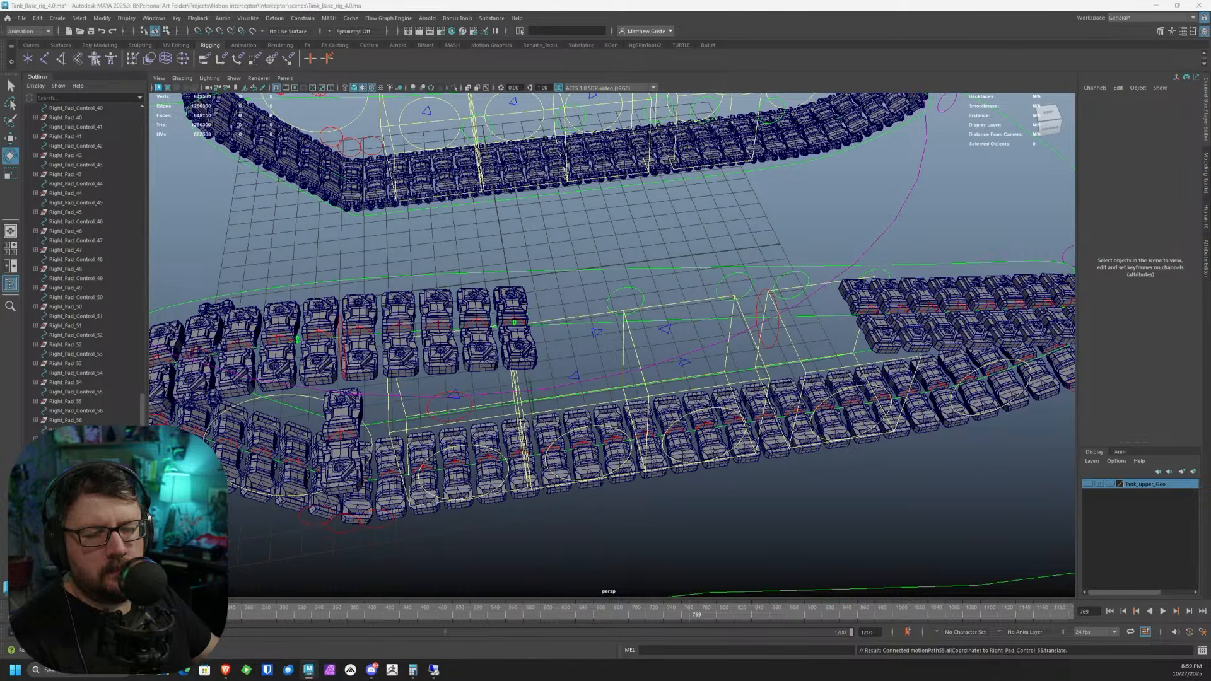
left_click(95, 373)
left_click(94, 392, "ctrl")
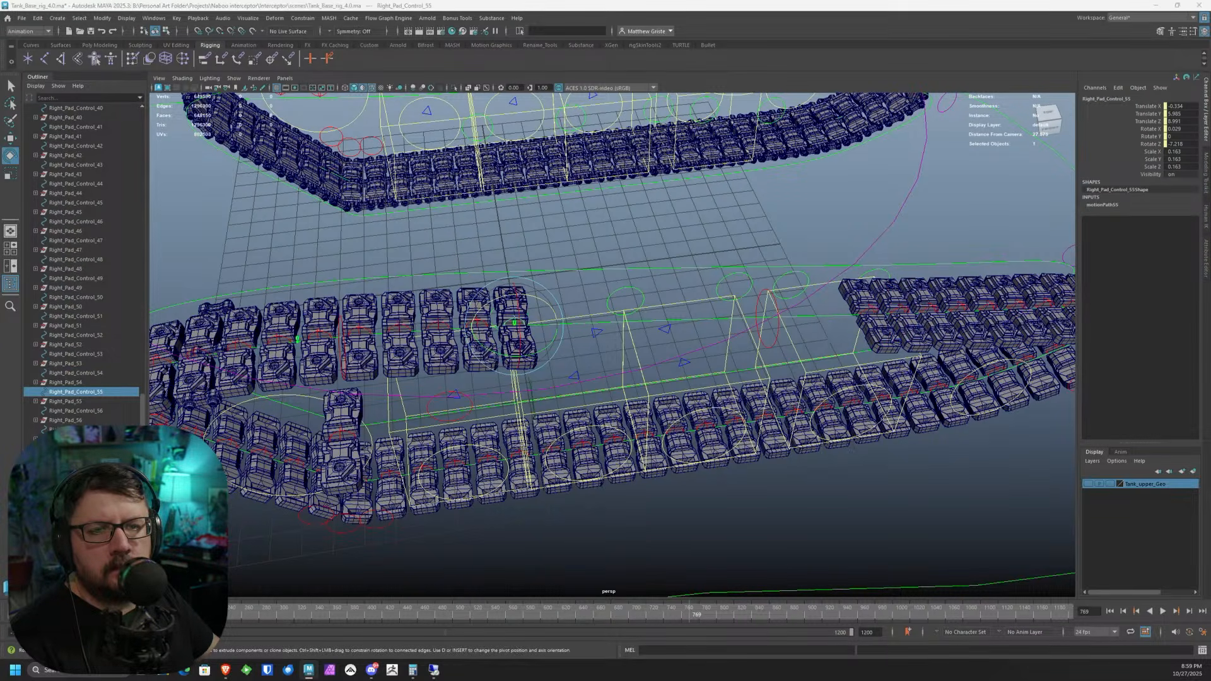
- Duplicate the tread animation curve as Right_Tread_Anim_55 and connect Right_Tread_Locate's TreadCycle output to its input
key("ctrl+d")
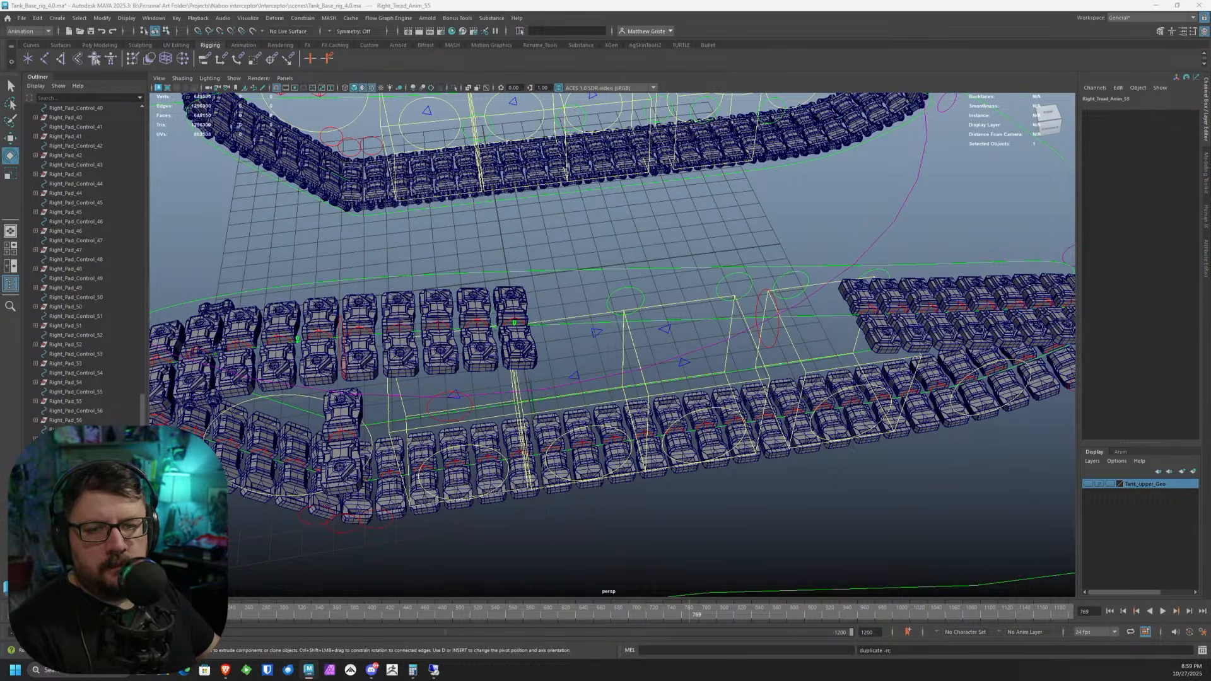
scroll(249, 382, "down", 20)
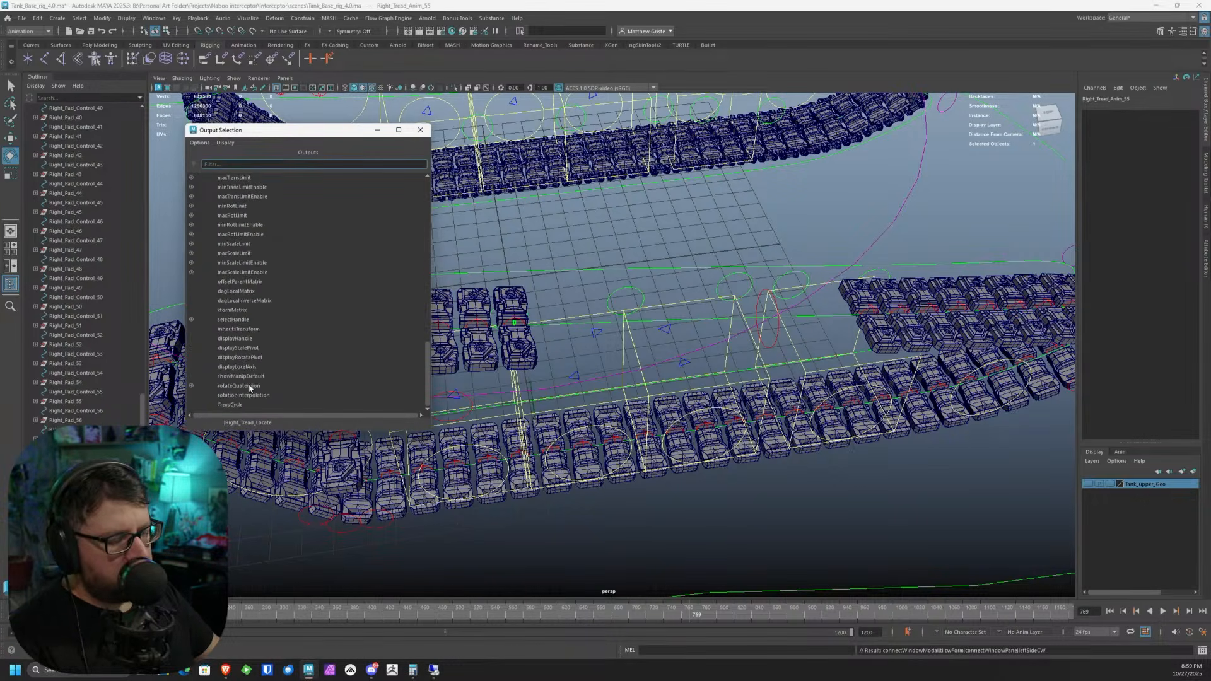
left_click(225, 407)
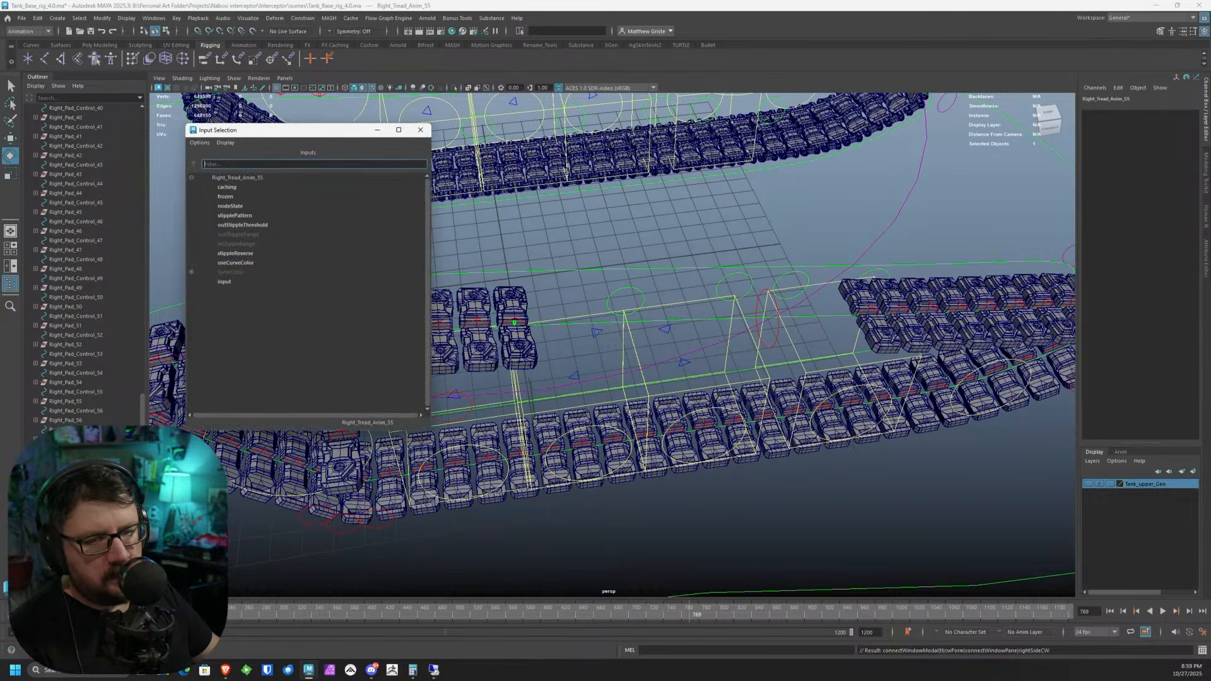
left_click(224, 281)
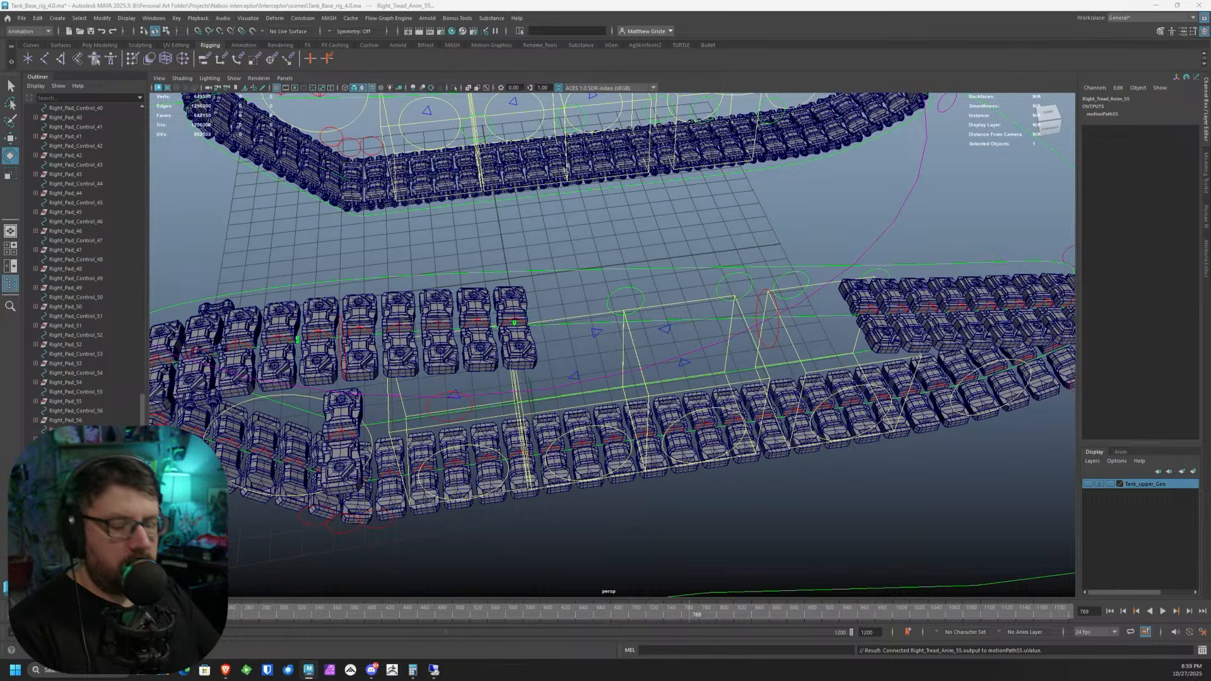
- Connect Right_Tread_Anim_55's output to motionPath55's U Value and offset its keys to place Right_Pad_55 beside the neighbouring pad
key("Return")
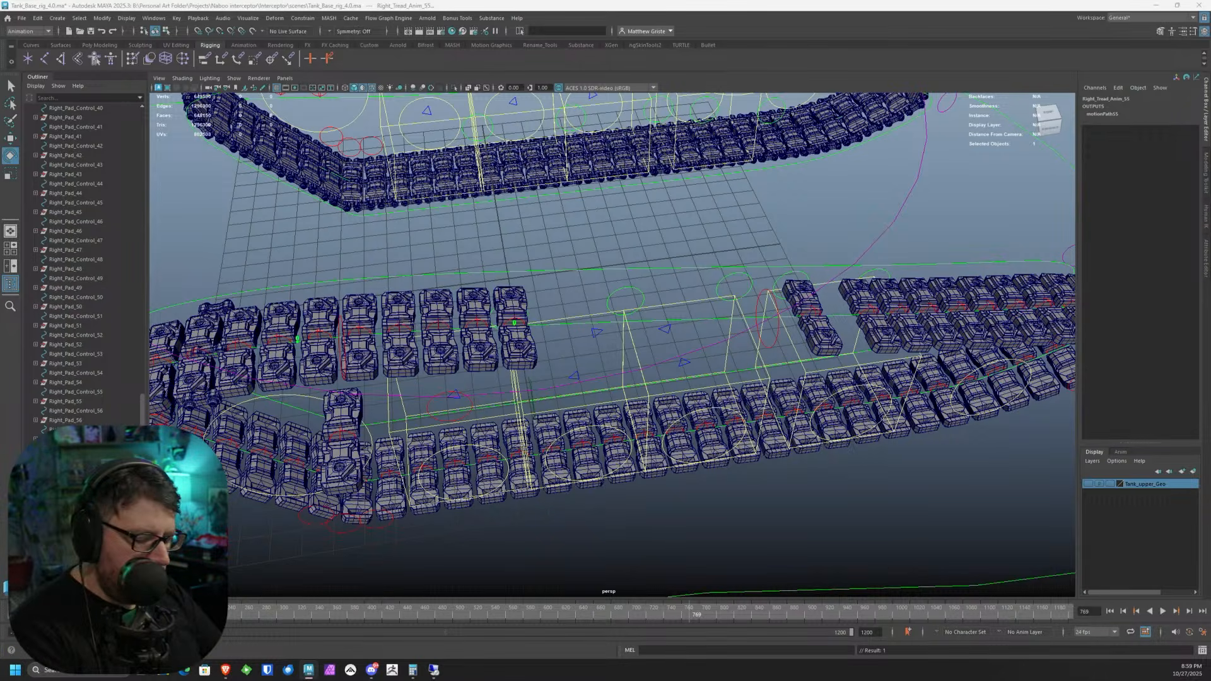
key("Return")
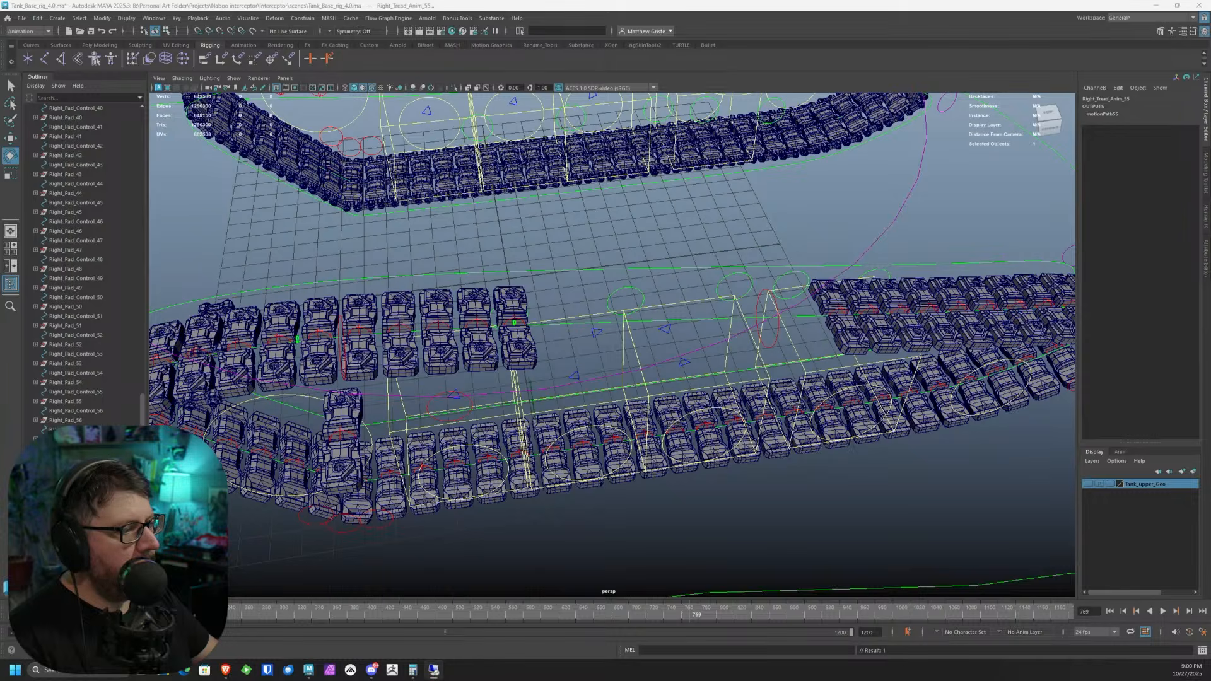
left_click_drag(419, 383, 449, 372, "alt")
middle_click_drag(449, 372, 292, 344, "alt")
- Save the Tank_Base_rig_4.0.ma scene
left_click(21, 17)
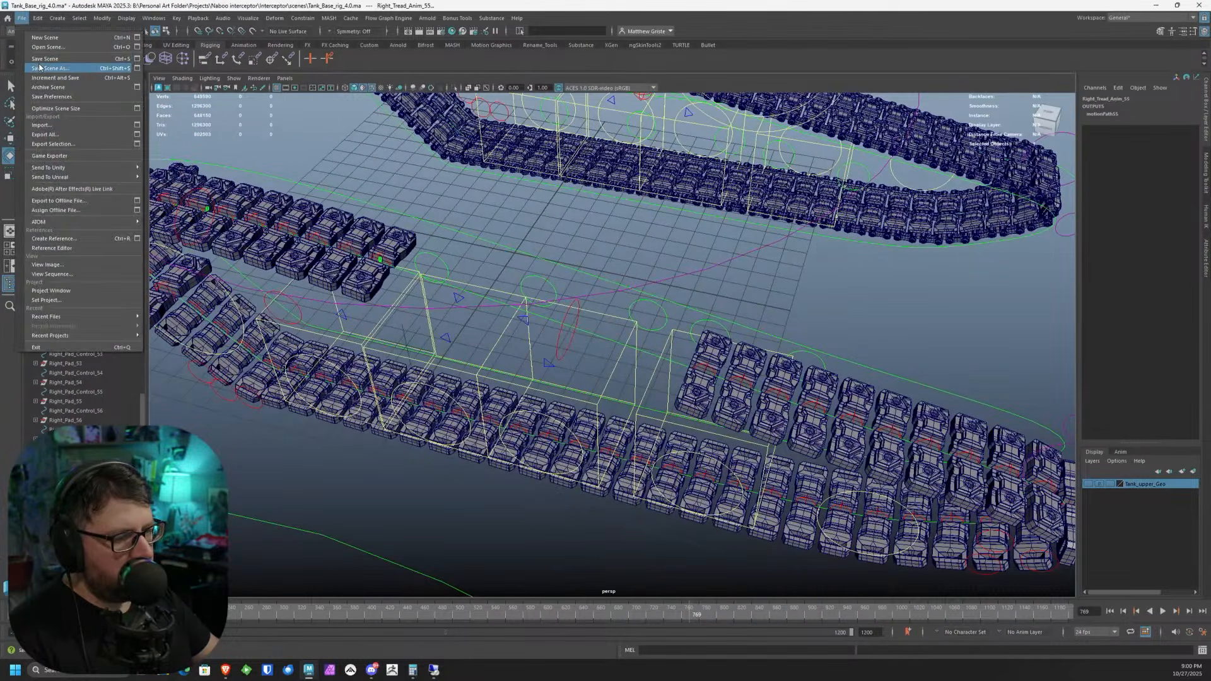
left_click(43, 58)
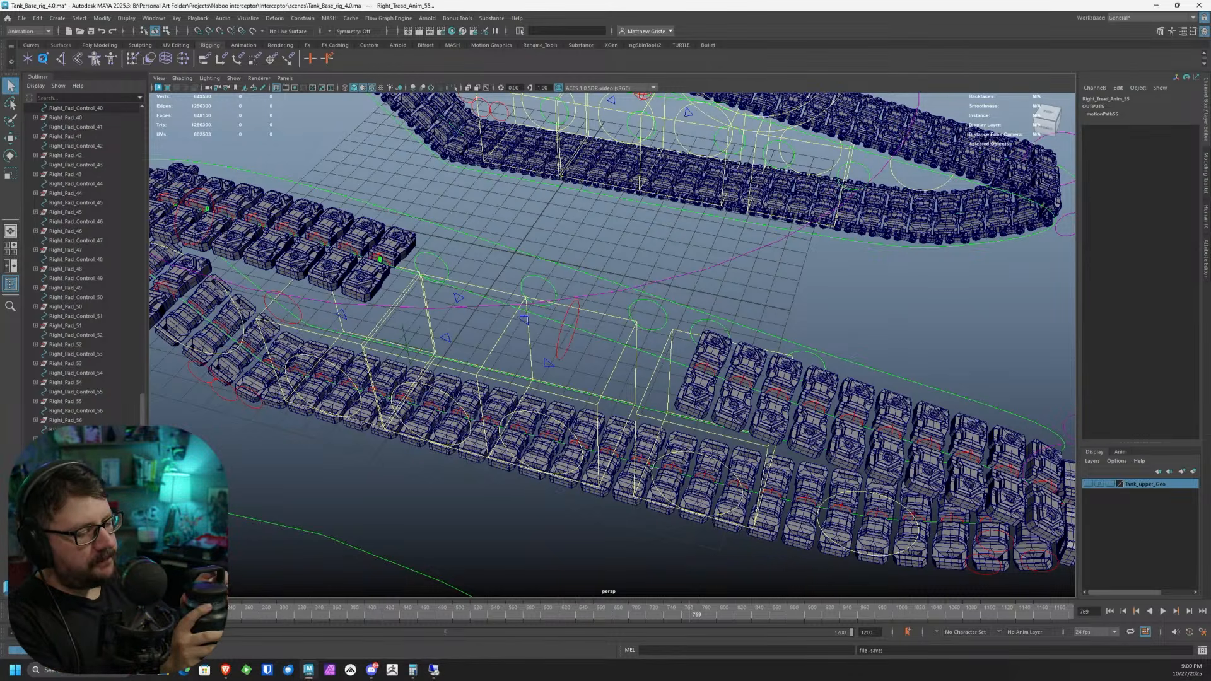
key("ctrl+s")
key("w")
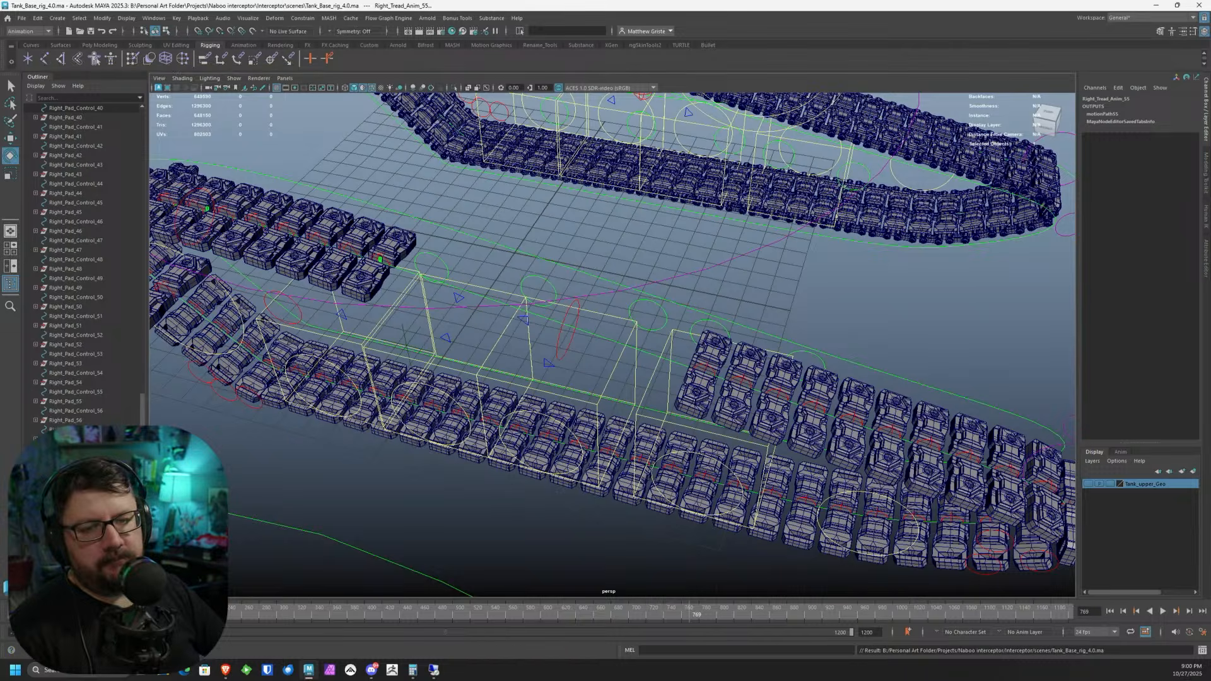
- Parent-constrain Right_Pad_56 to Right_Pad_Control_56 and attach the control to the right tread curve as its motion path
left_click_drag(309, 123, 455, 204, "alt")
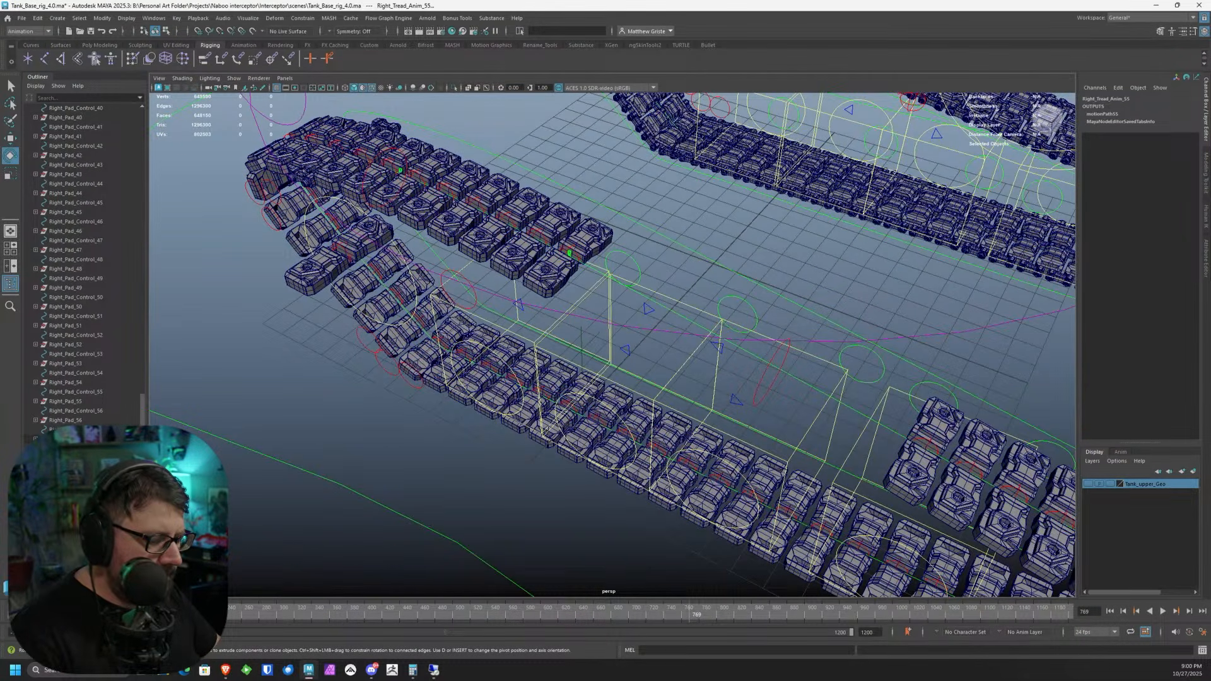
left_click(96, 392)
left_click(75, 411)
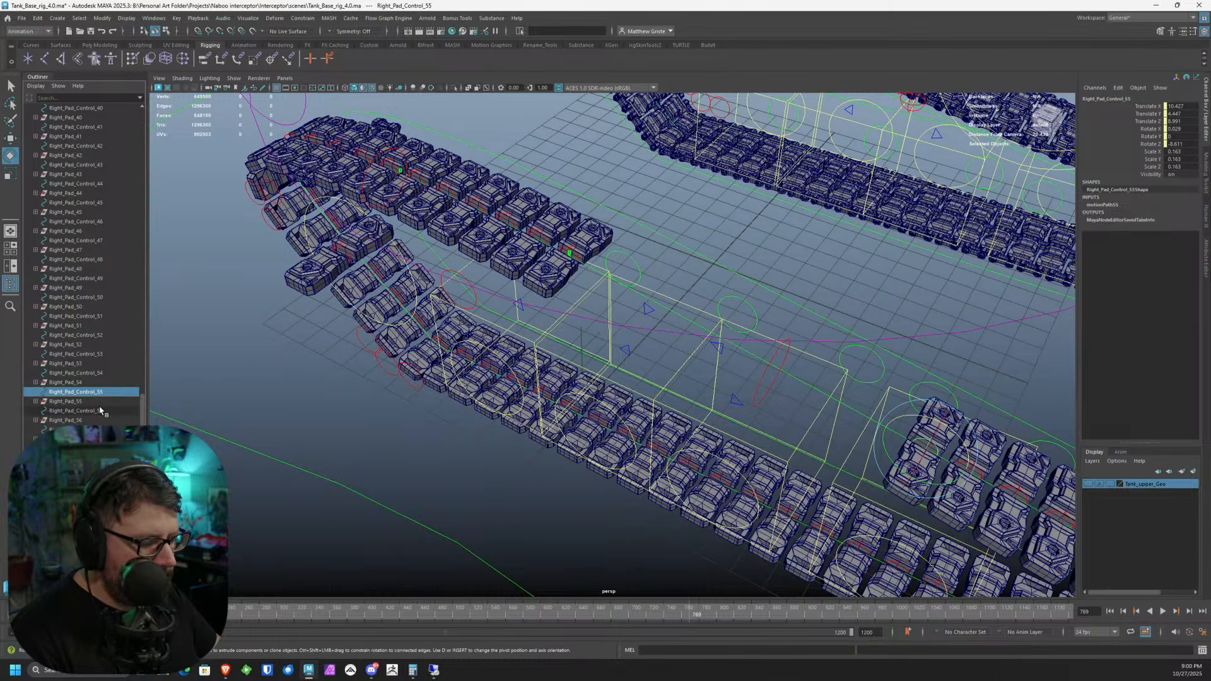
left_click(69, 420, "ctrl")
left_click(203, 58)
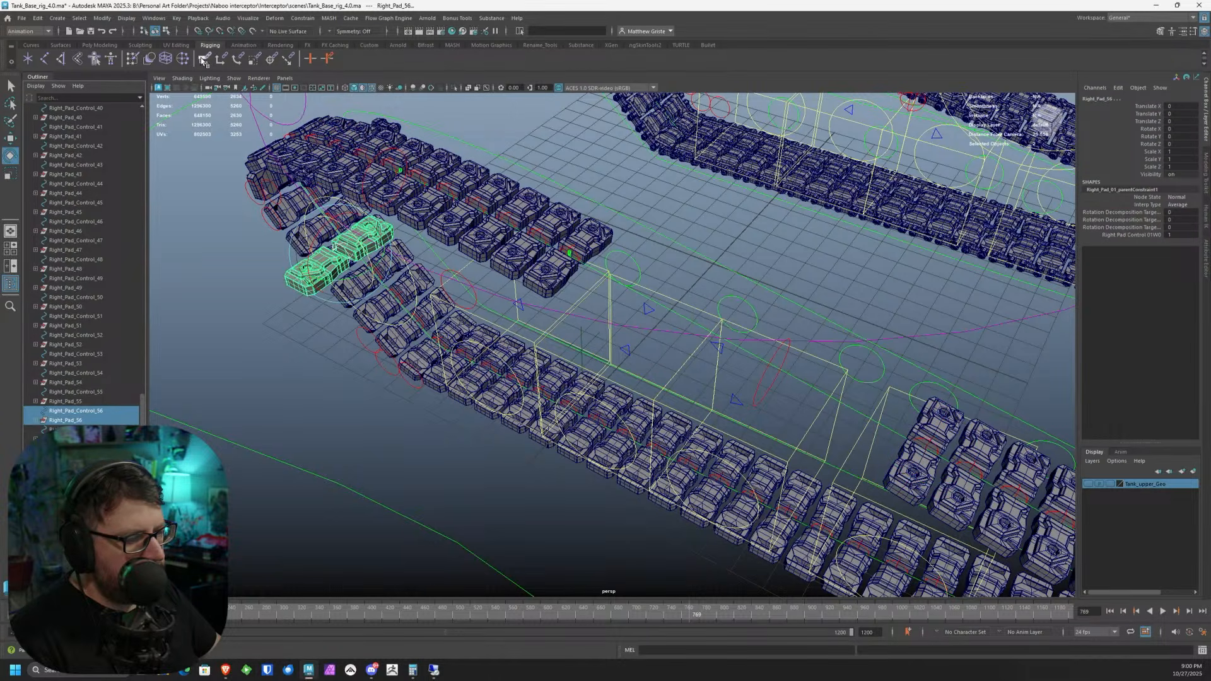
left_click(675, 309)
key("g")
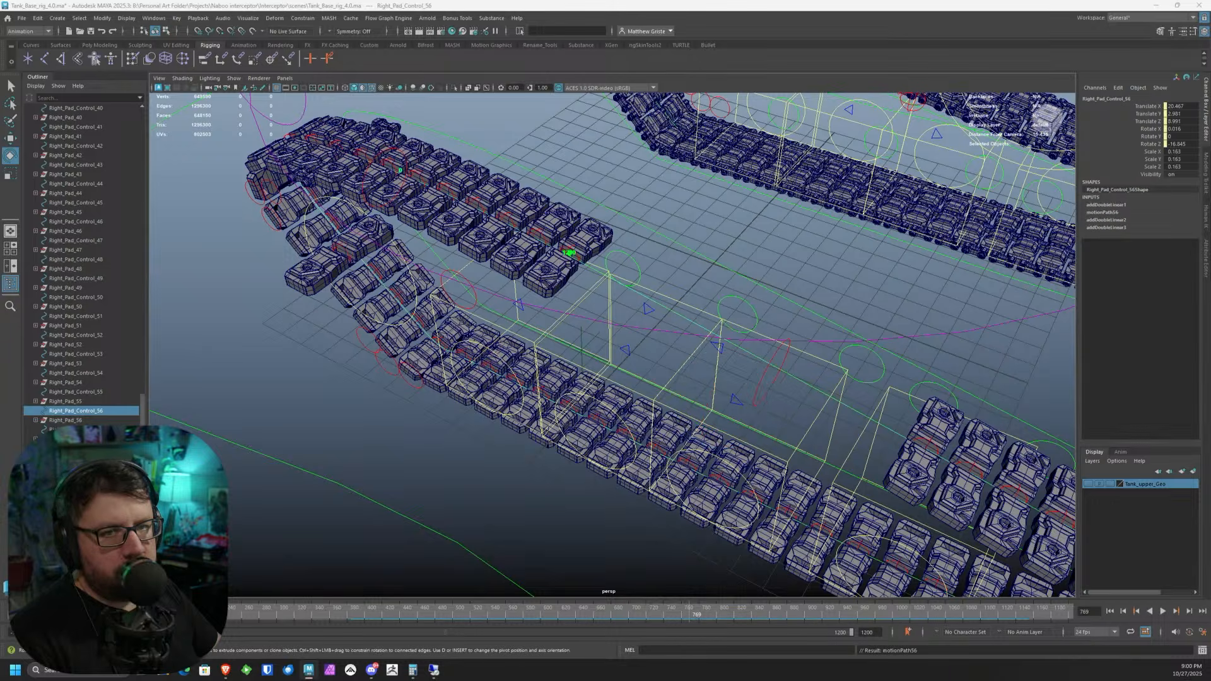
- Delete the keys on motionPath56's U Value and set the value to 0
left_click(1105, 212)
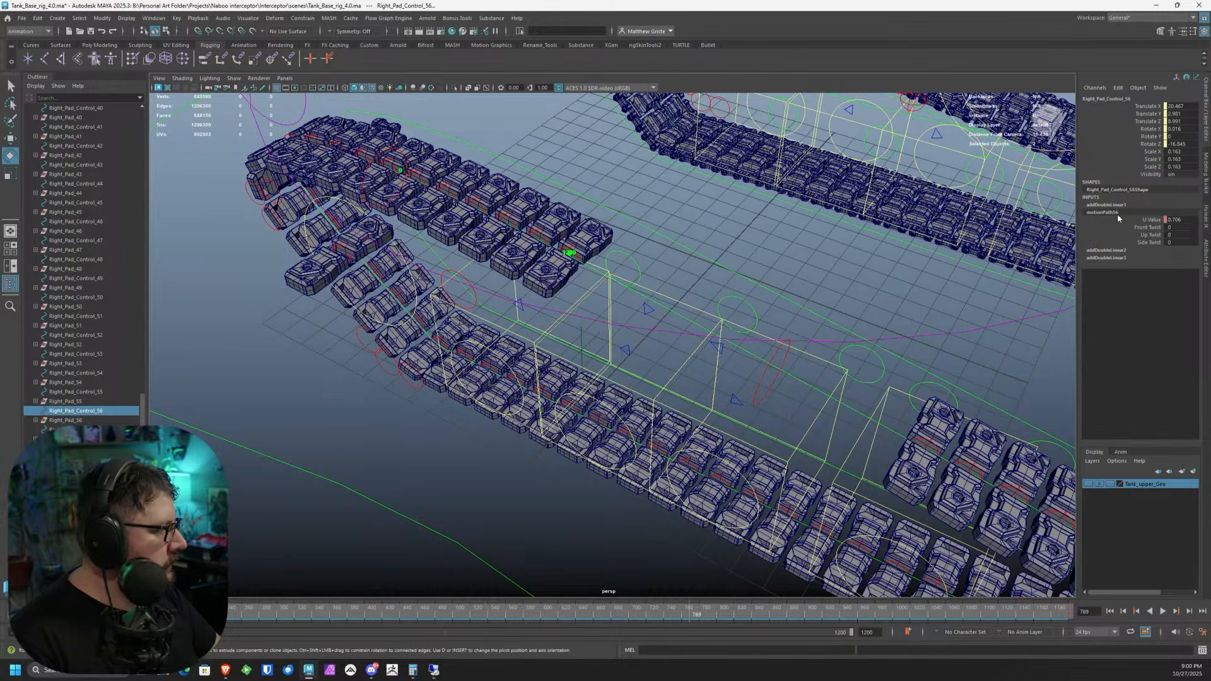
left_click(1151, 221)
right_click(1152, 222)
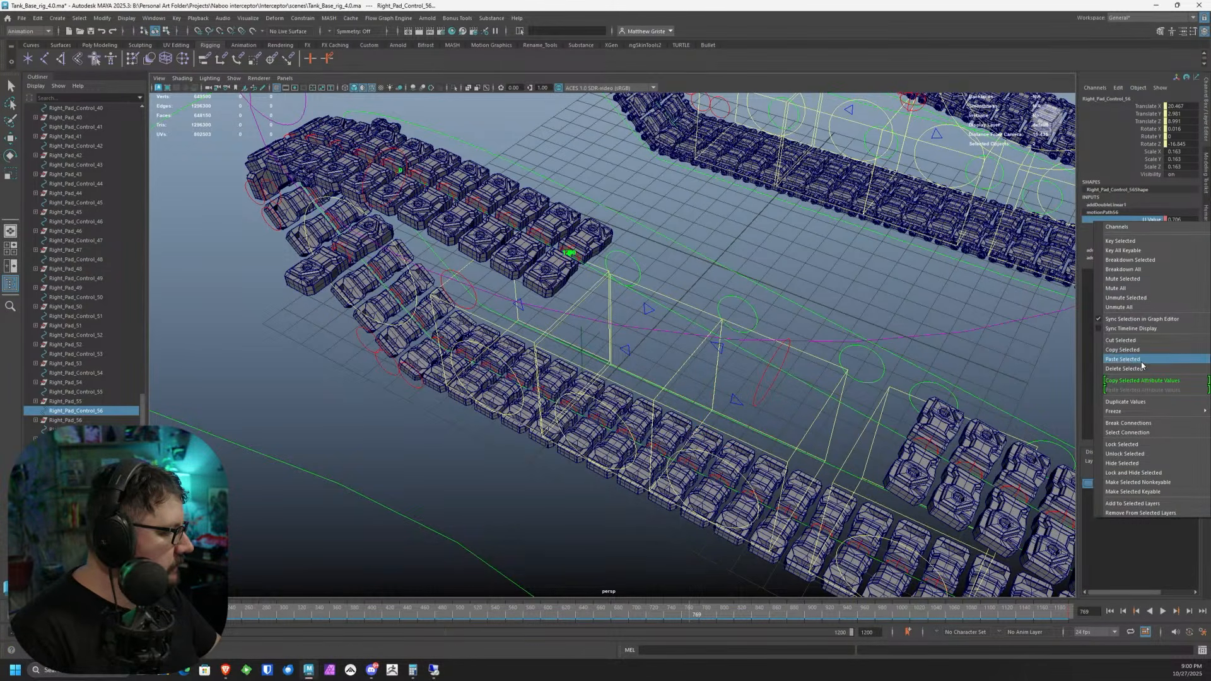
left_click(1142, 368)
left_click(1183, 220)
type("0")
key("Return")
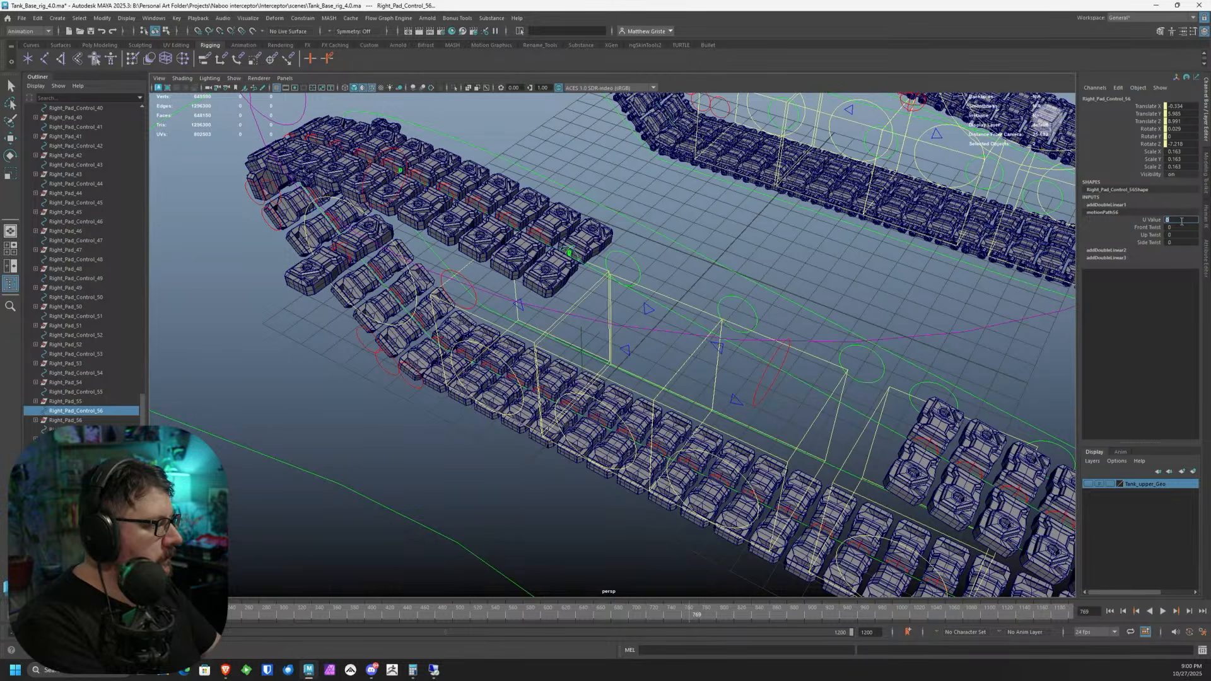
- Delete Right_Pad_Control_56's addDoubleLinear nodes and connect motionPath56's allCoordinates directly to the control's translate
middle_click_drag(430, 254, 482, 279, "alt")
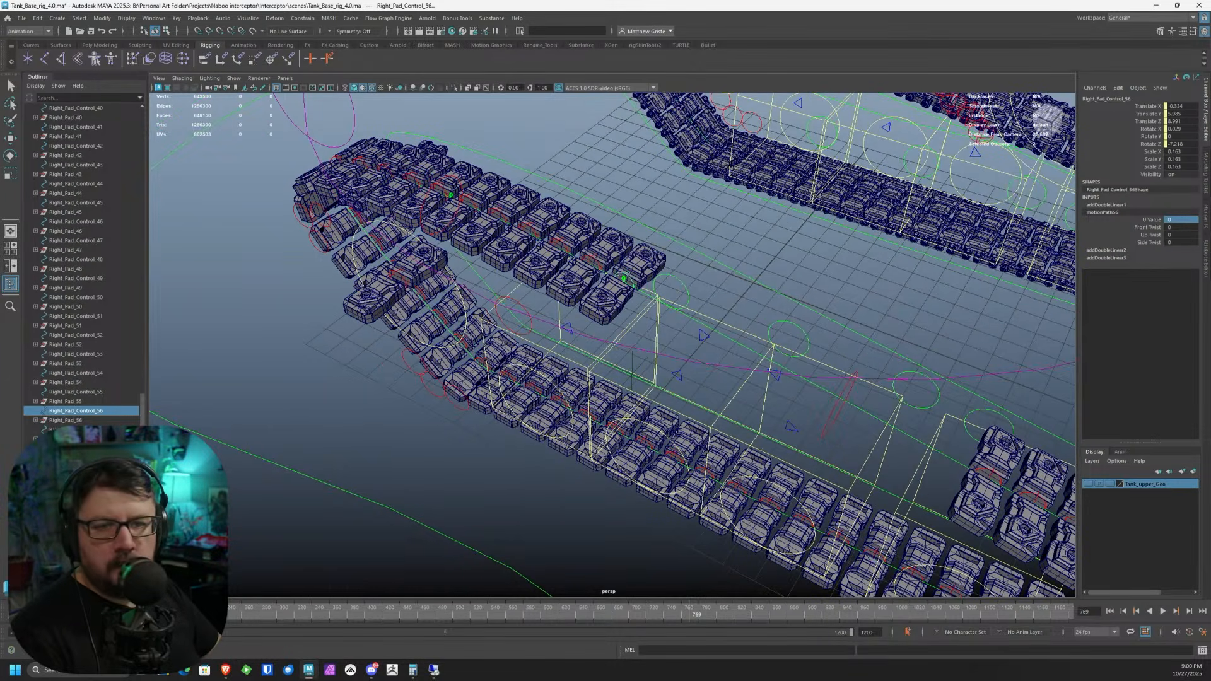
left_click(119, 411)
key("e")
middle_click_drag(722, 352, 534, 327, "alt")
key("Delete")
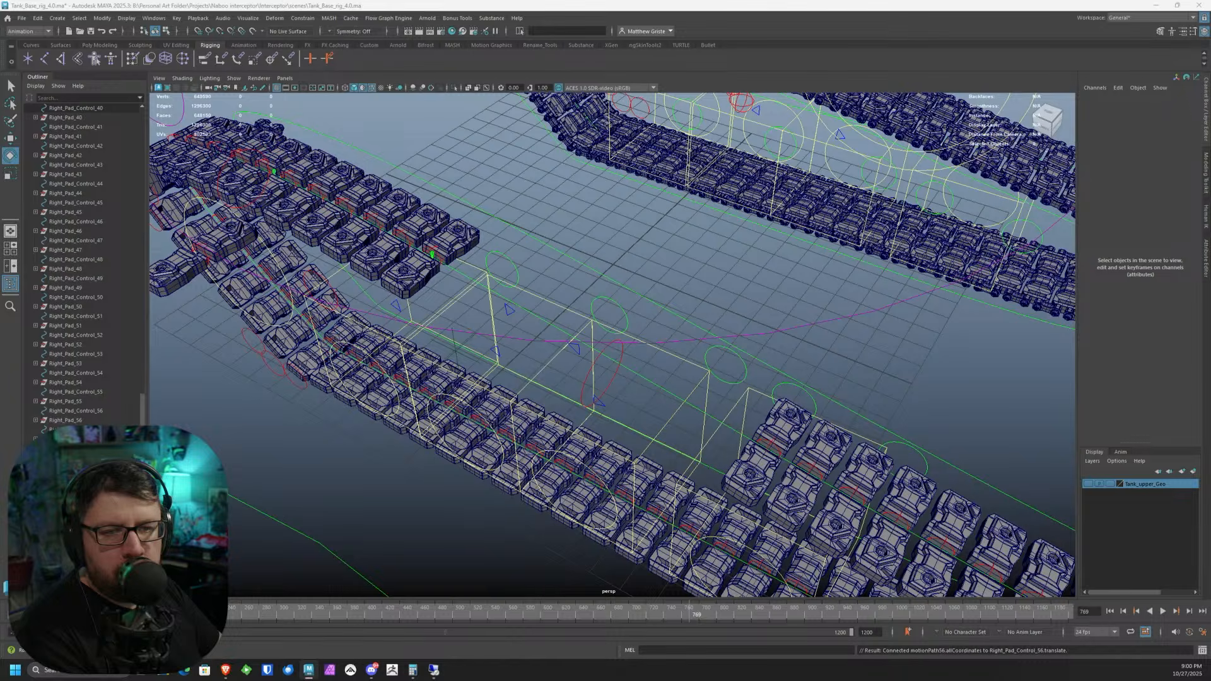
middle_click_drag(507, 288, 529, 293, "alt")
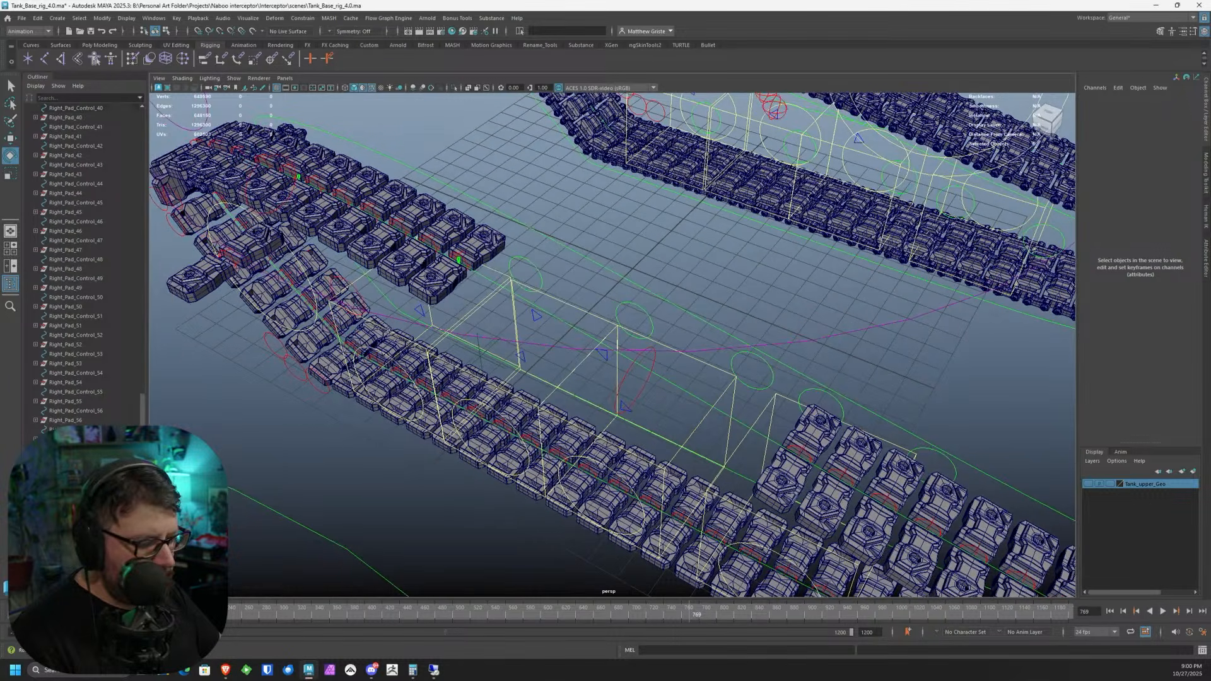
- Create Right_Tread_Anim_56 by duplication, feed it from Right_Tread_Locate's TreadCycle, and connect its output to motionPath56
left_click(113, 410)
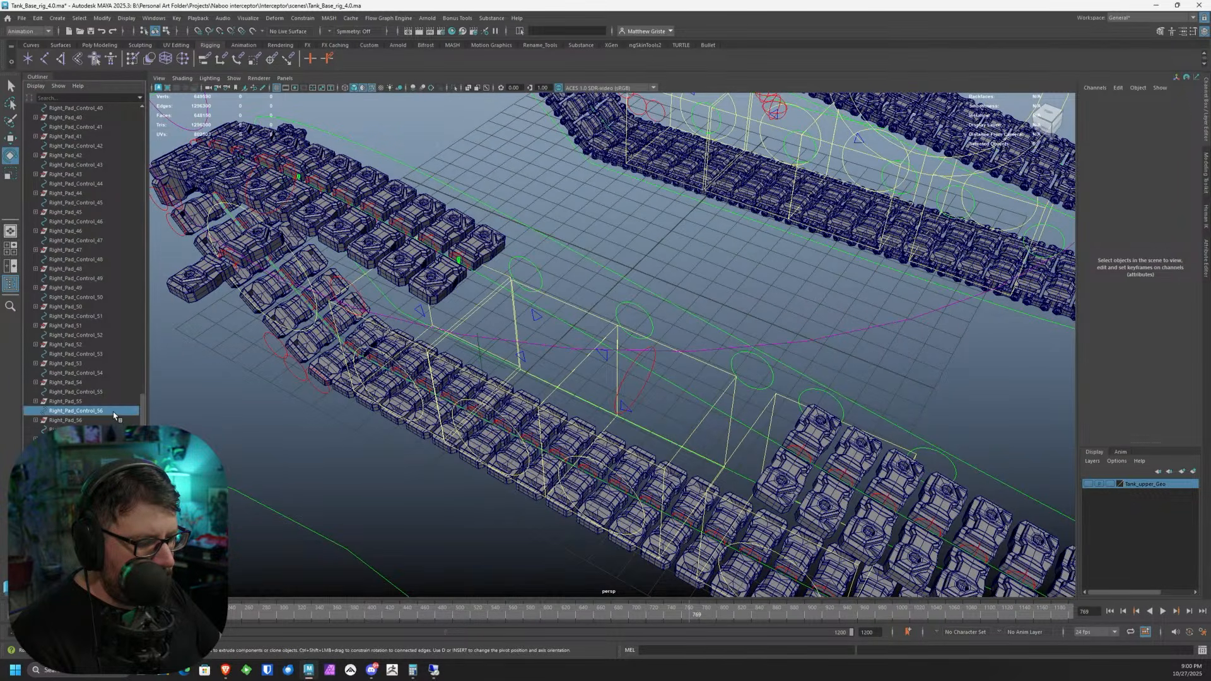
key("ctrl+d")
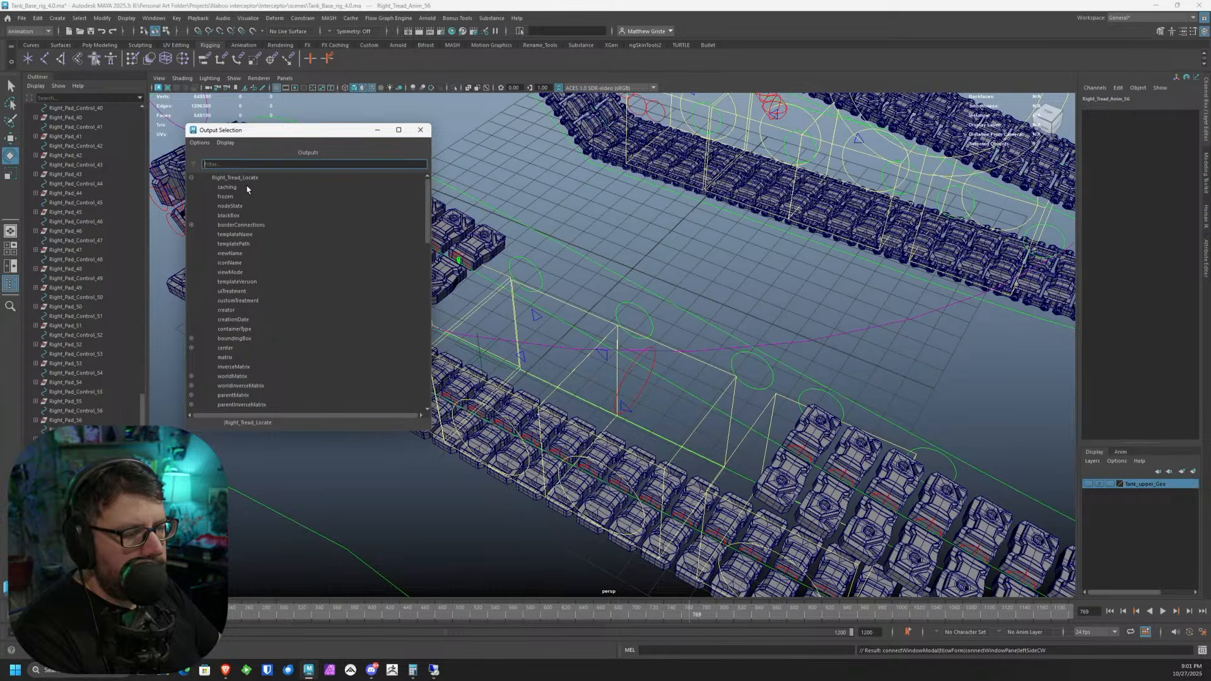
scroll(251, 385, "down", 15)
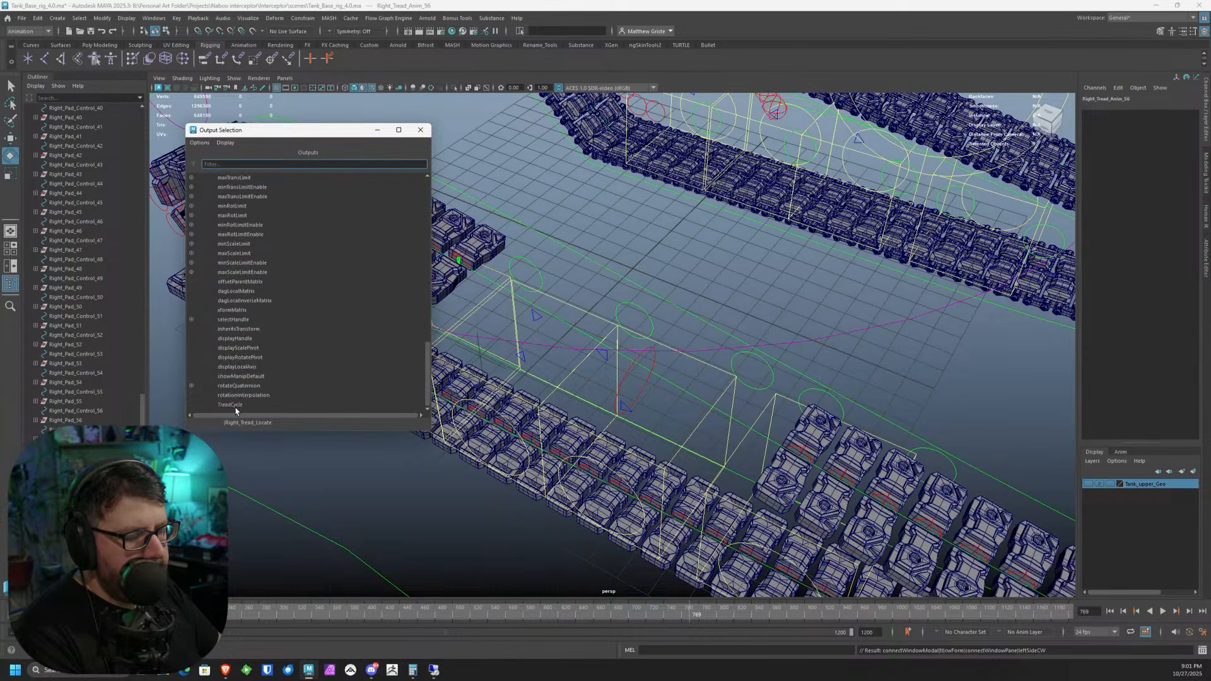
left_click(235, 407)
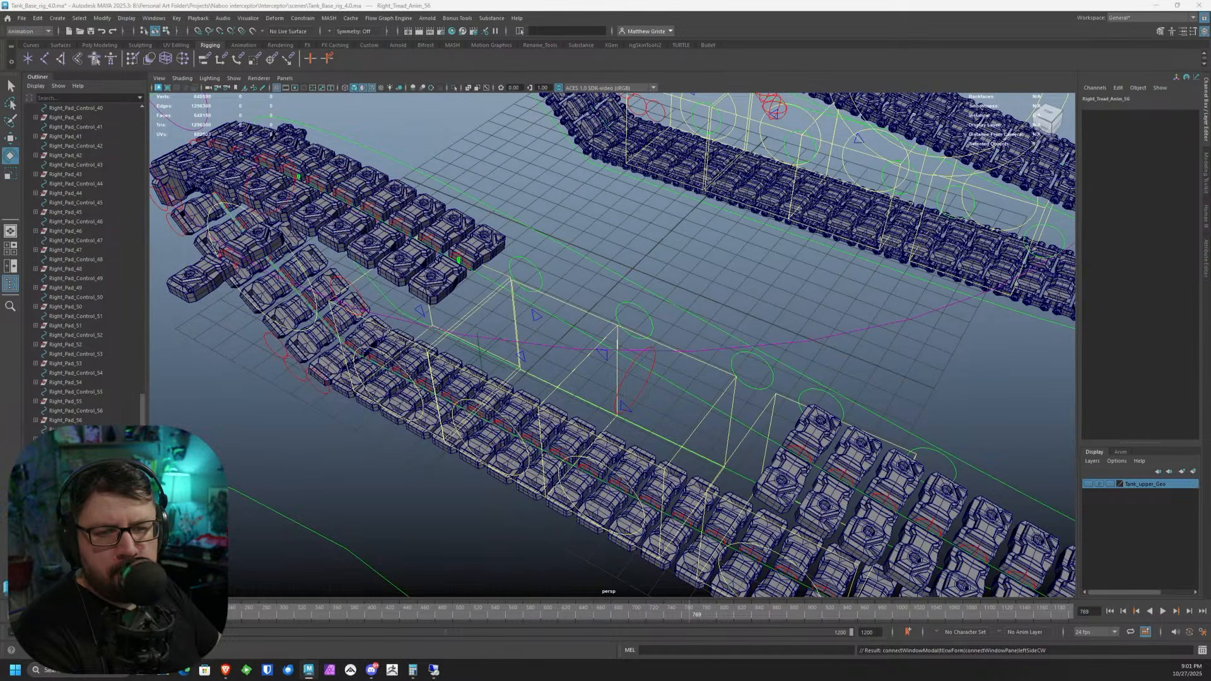
left_click(246, 281)
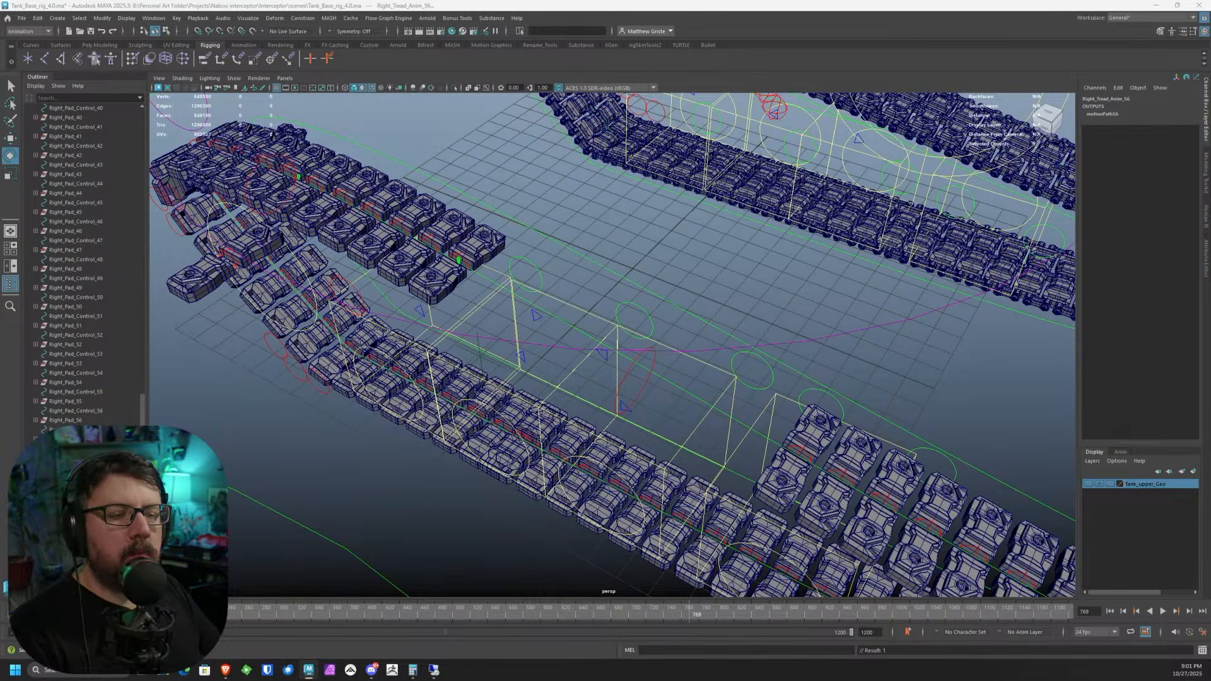
- Offset Right_Tread_Anim_56's keys to place Right_Pad_56 next to Right_Pad_55 on the tread
key("ctrl+z")
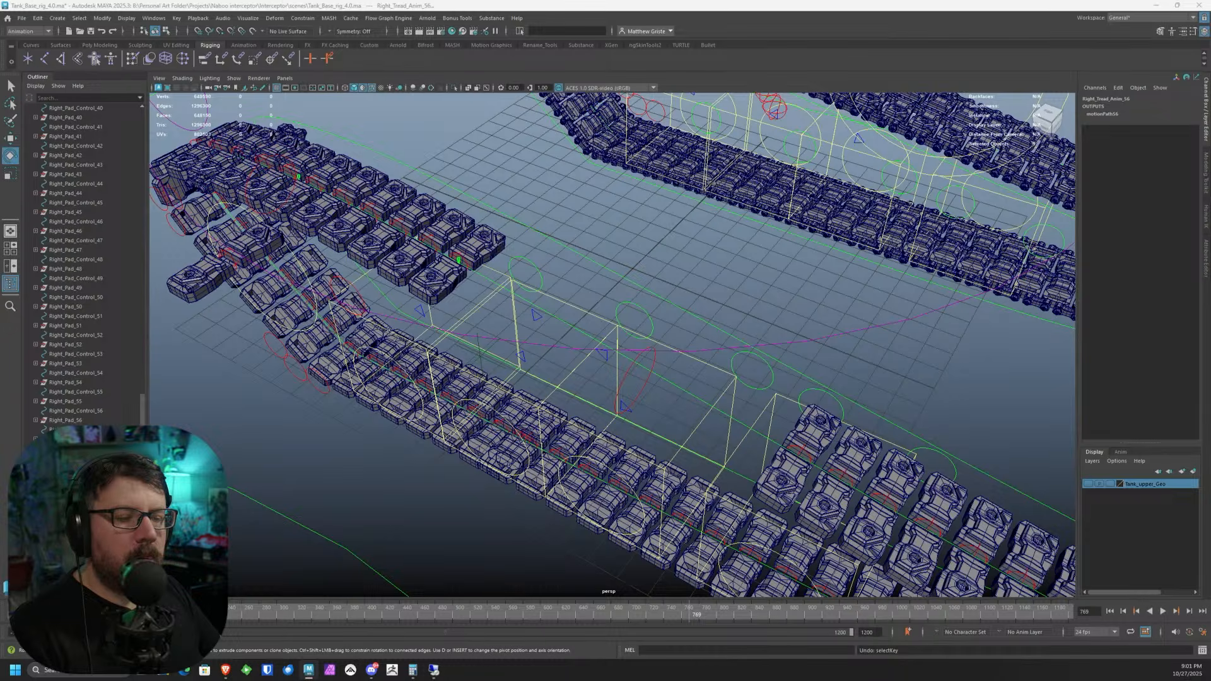
middle_click_drag(599, 305, 505, 243, "alt")
key("ctrl+z")
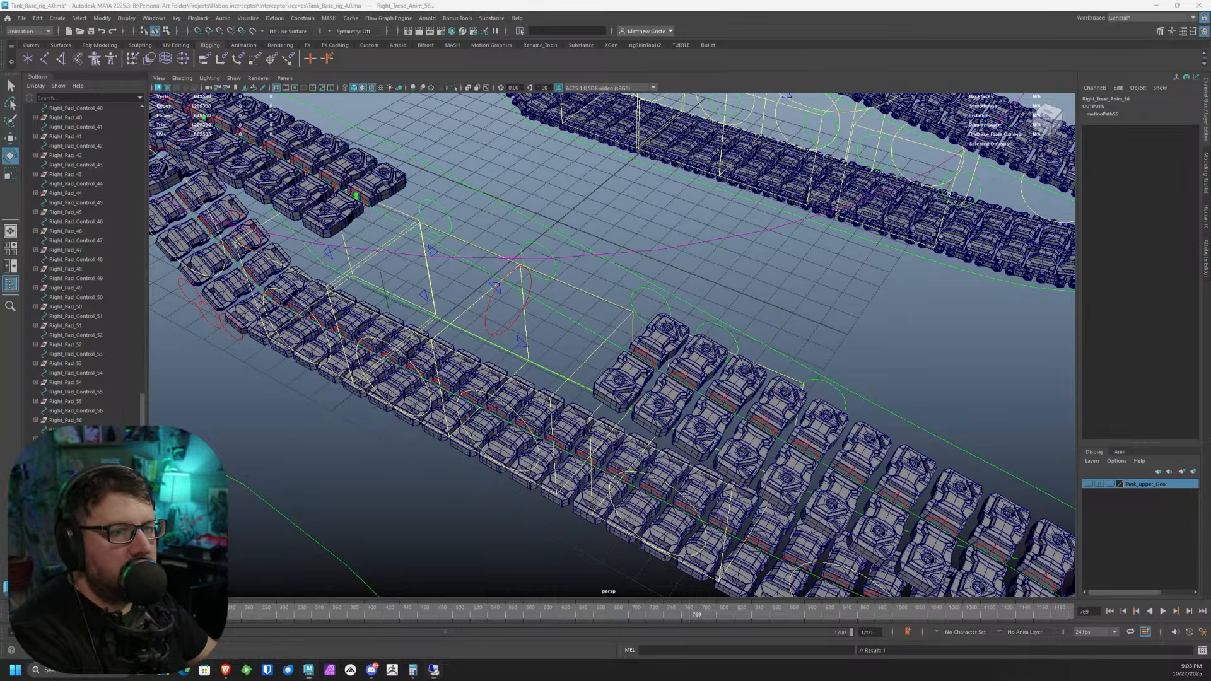
key("alt+d")
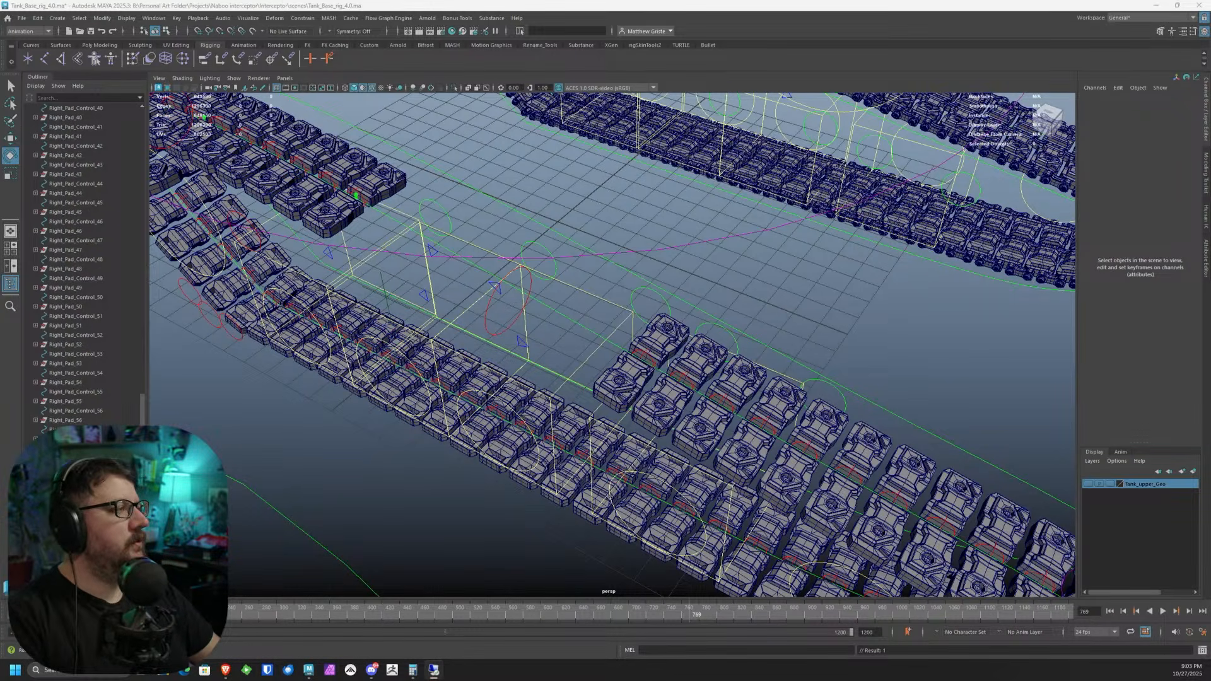
- Examine Right_Pad_56 and Right_Pad_Control_56 at the end of the placed pads on the right tread
left_click_drag(629, 331, 608, 300, "alt")
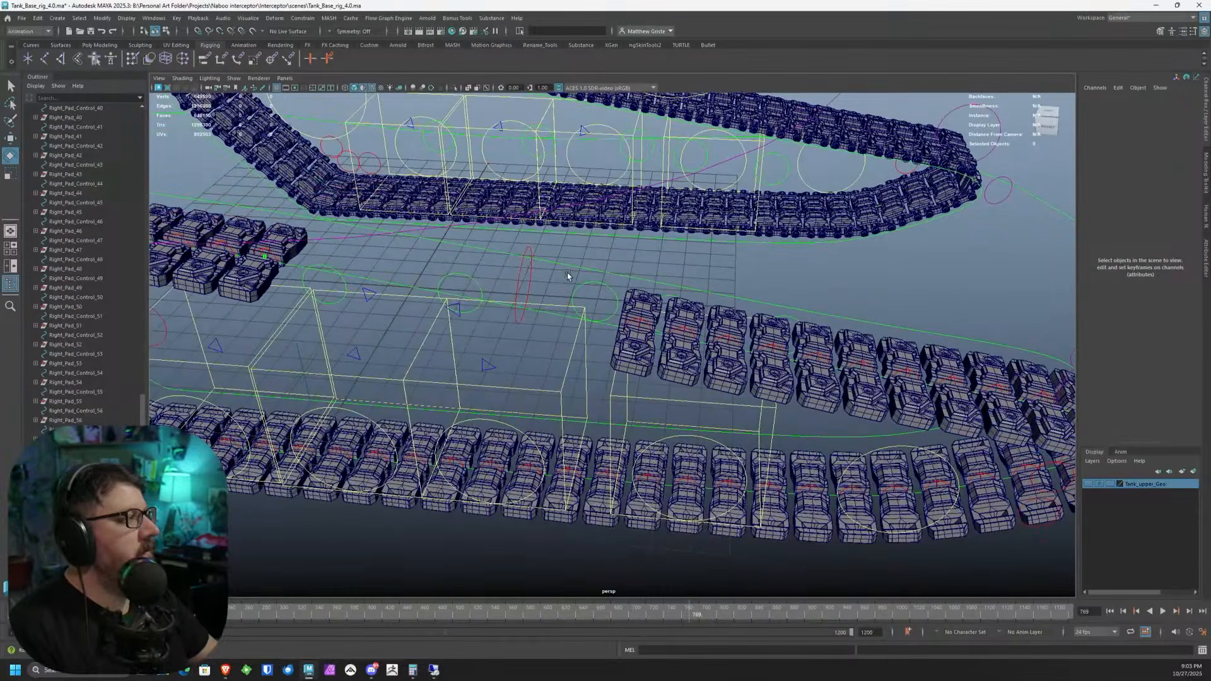
middle_click_drag(566, 274, 664, 288, "alt")
left_click_drag(664, 291, 591, 311, "alt")
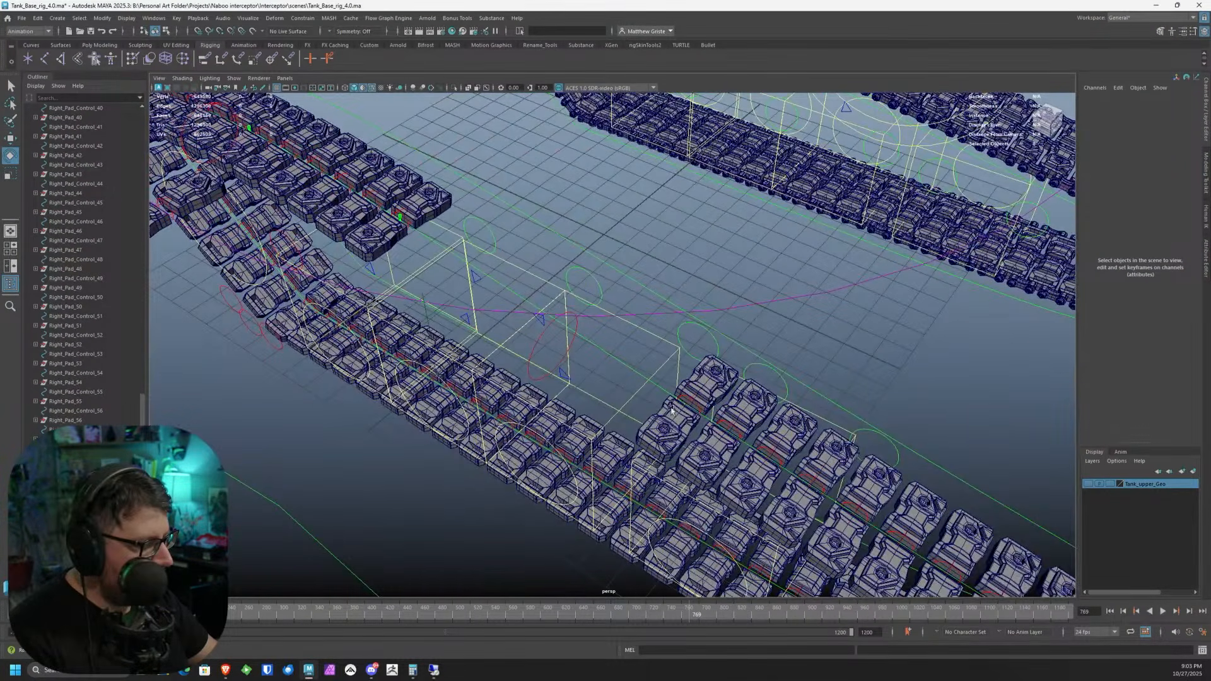
left_click(691, 404)
left_click(684, 408)
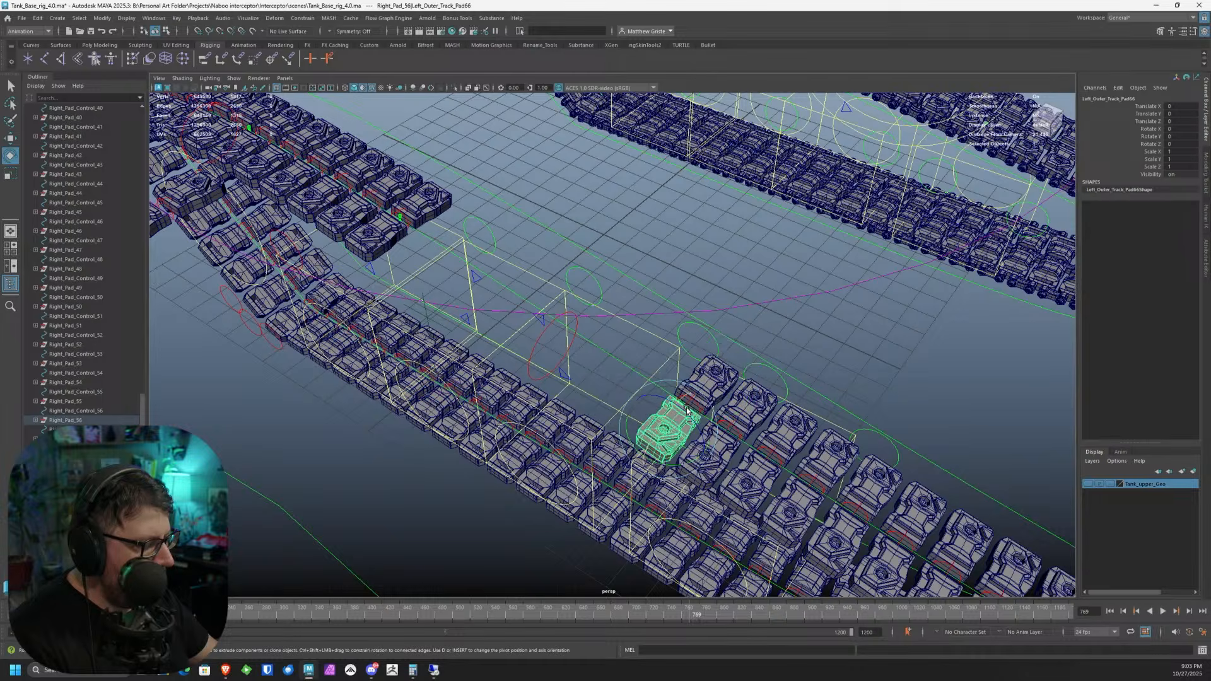
key("w")
left_click(692, 396)
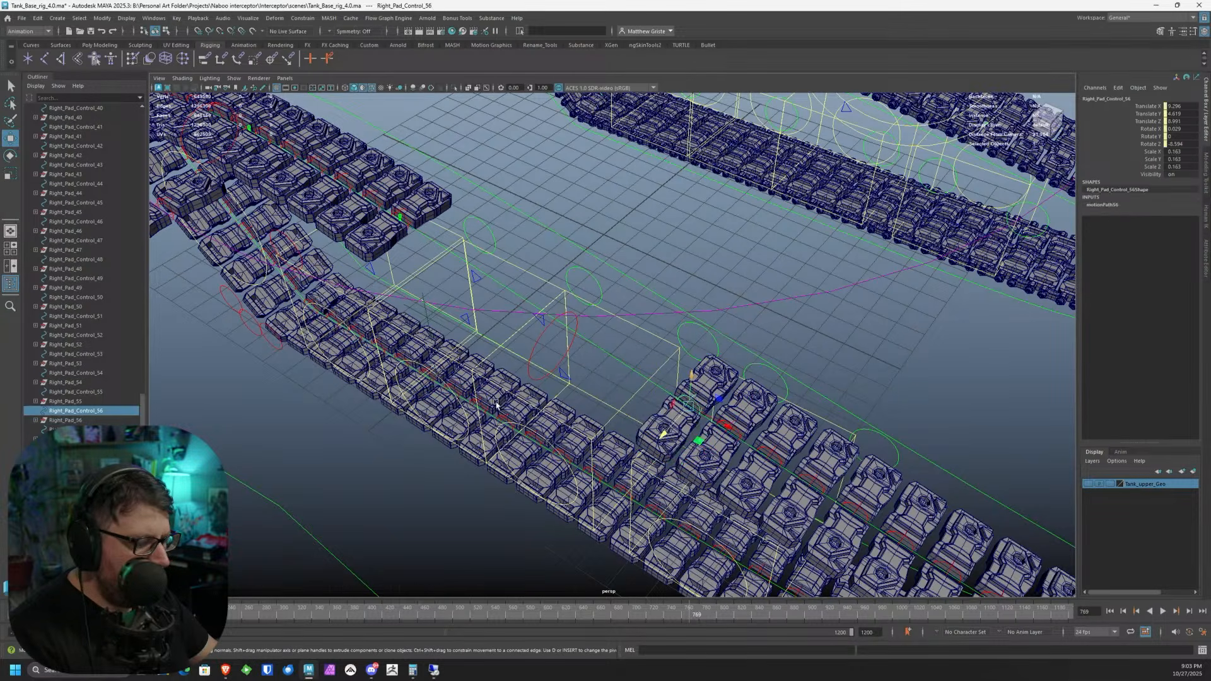
left_click(127, 430)
left_click(134, 420, "shift")
middle_click_drag(296, 341, 386, 348, "alt")
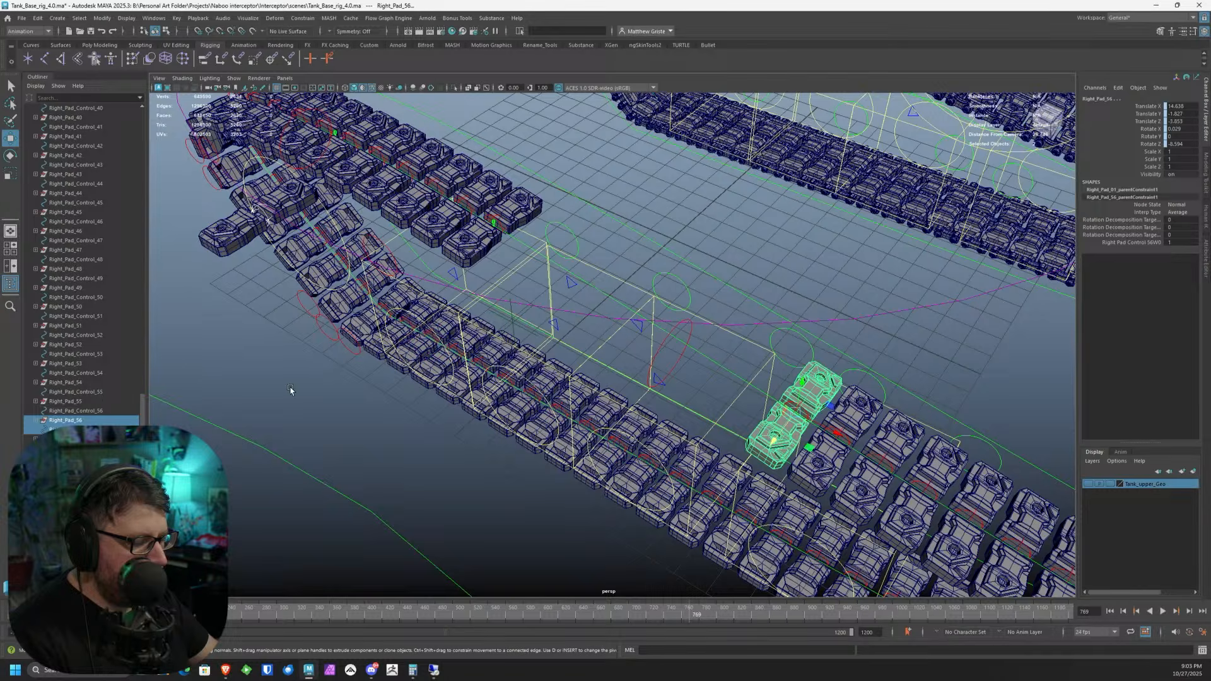
- Parent-constrain Right_Pad_57 to Right_Pad_Control_57
left_click(126, 429)
left_click(127, 439, "shift")
middle_click_drag(337, 307, 414, 355, "alt")
left_click_drag(379, 353, 365, 357, "alt")
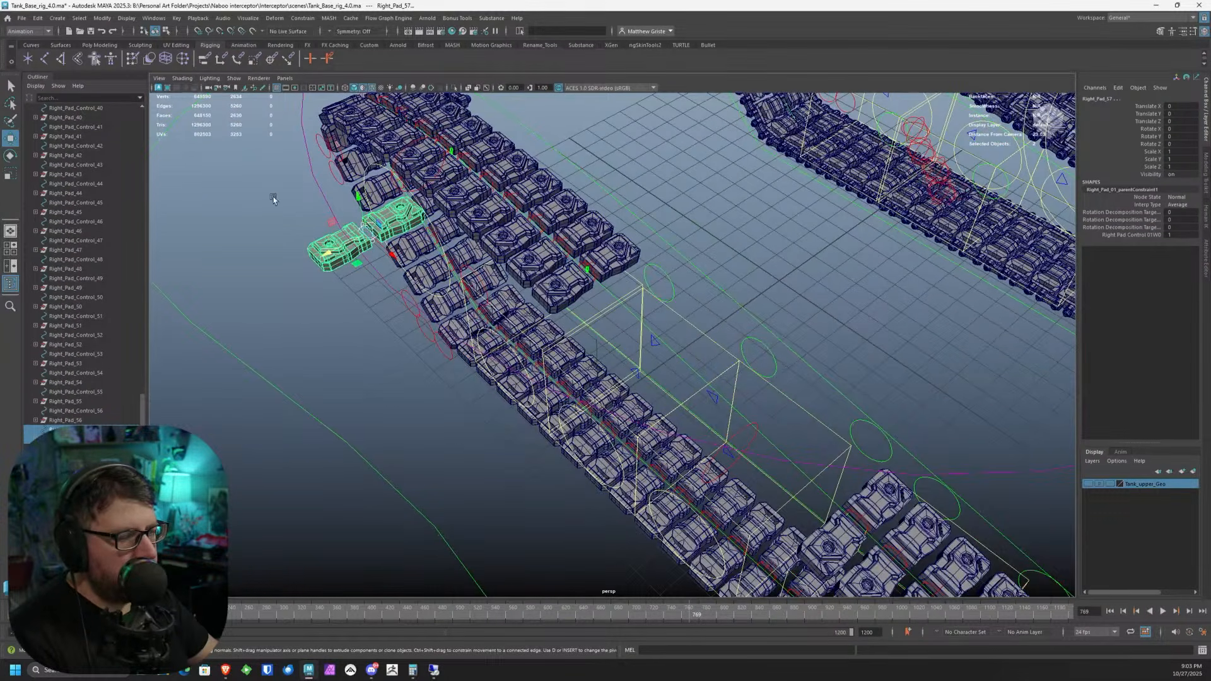
left_click(208, 62)
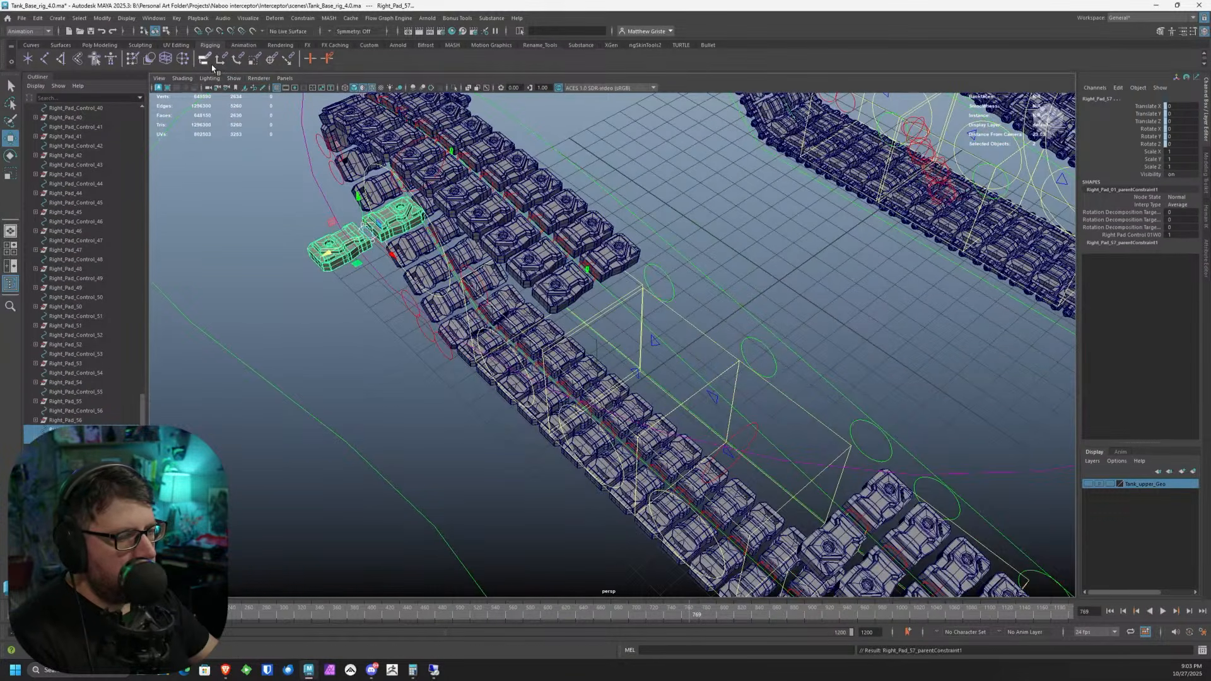
- Attach Right_Pad_Control_57 to the Right_Tread_Control2 curve as a motion path
left_click(89, 430)
left_click_drag(730, 413, 730, 413, "shift")
key("ctrl+z")
left_click_drag(792, 436, 769, 457, "shift")
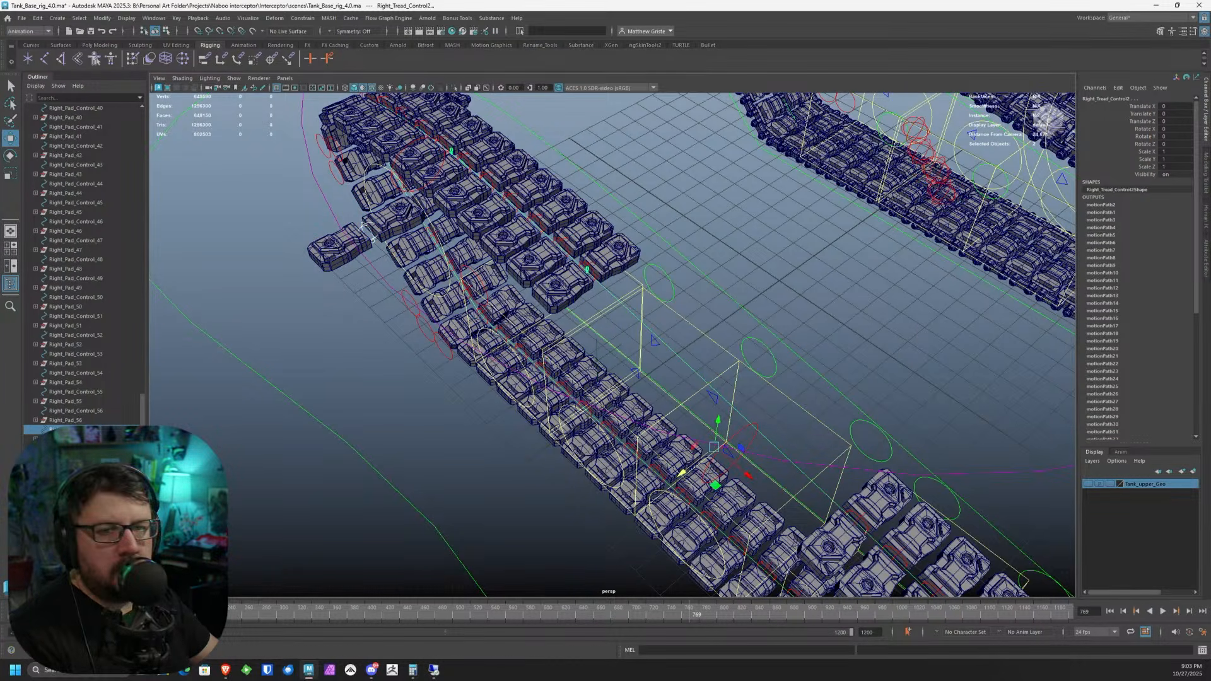
key("g")
- Delete the keys on motionPath57's U Value and set the value to 0
middle_click_drag(782, 452, 630, 368, "alt")
left_click_drag(630, 368, 713, 338, "alt")
left_click(1113, 212)
left_click(1155, 220)
right_click(1150, 220)
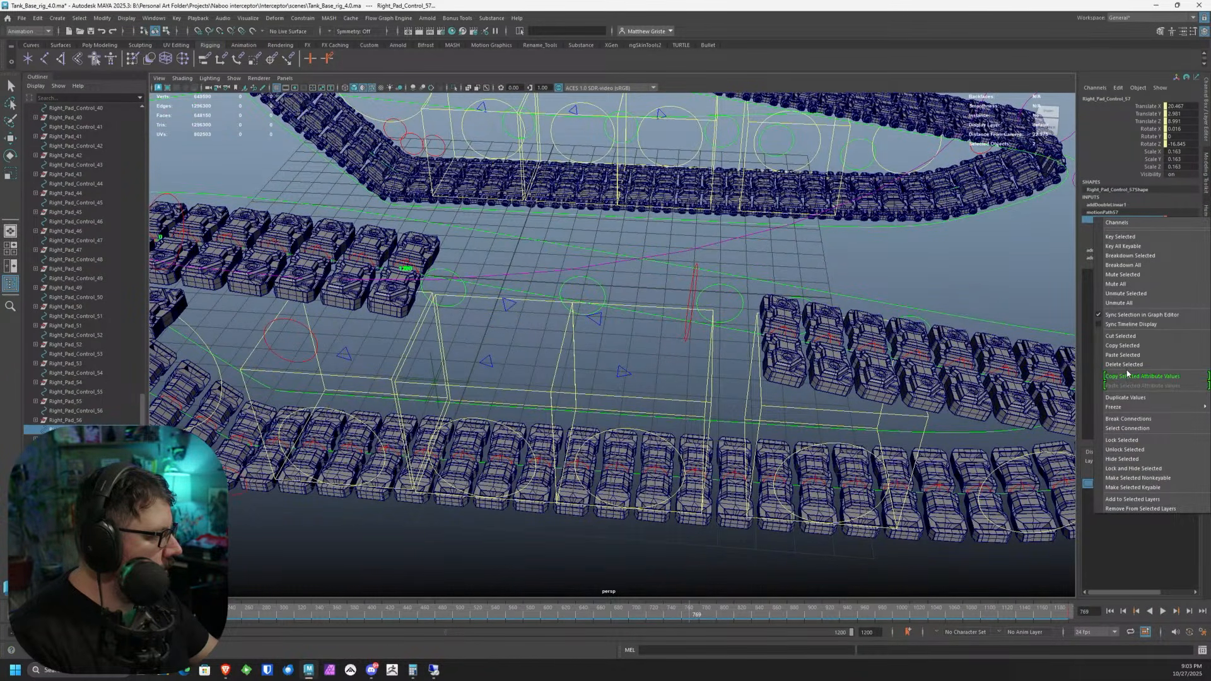
left_click(1129, 364)
left_click(1178, 220)
type("0")
key("Return")
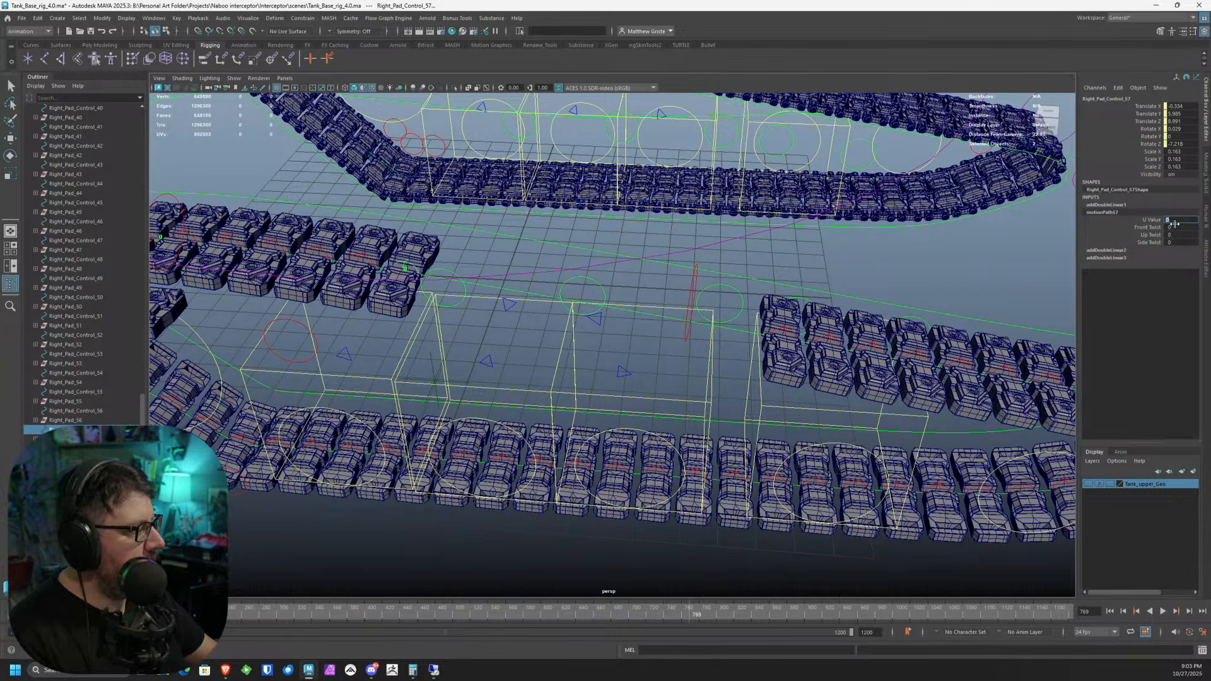
- Delete Right_Pad_Control_57's addDoubleLinear nodes and connect motionPath57's allCoordinates directly to the control's translate
middle_click_drag(823, 341, 555, 310, "alt")
right_click_drag(555, 311, 473, 320, "alt")
middle_click_drag(473, 320, 564, 320, "alt")
left_click_drag(564, 320, 559, 341, "alt")
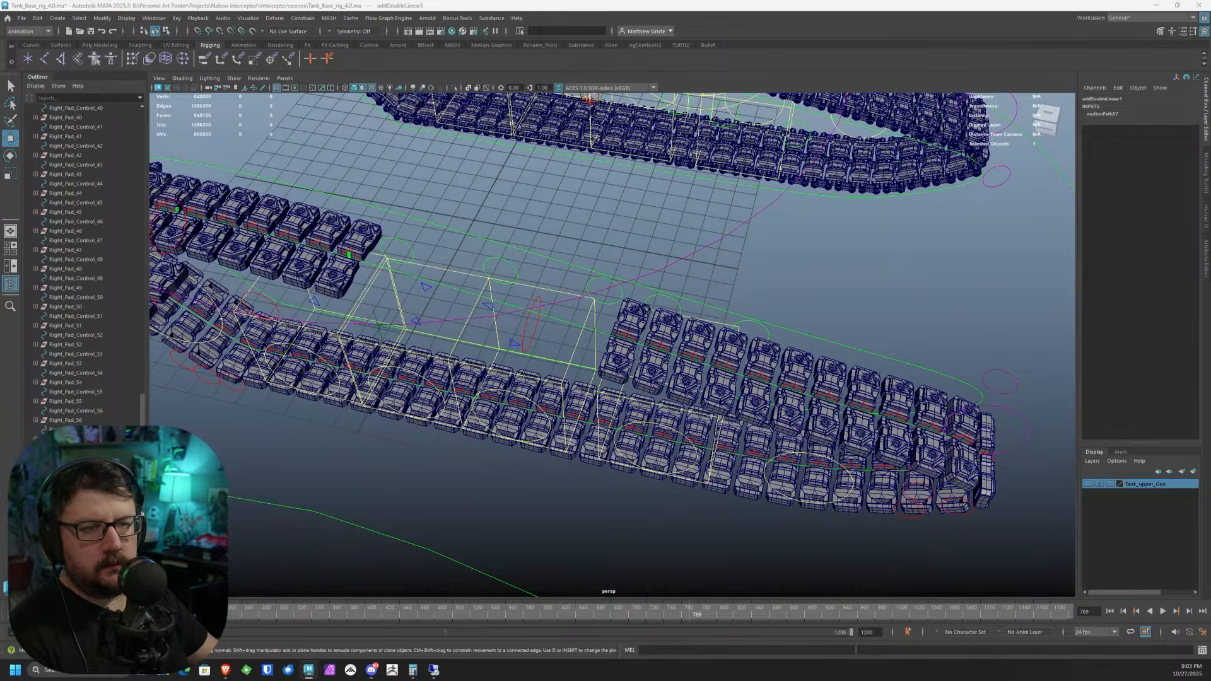
key("Delete")
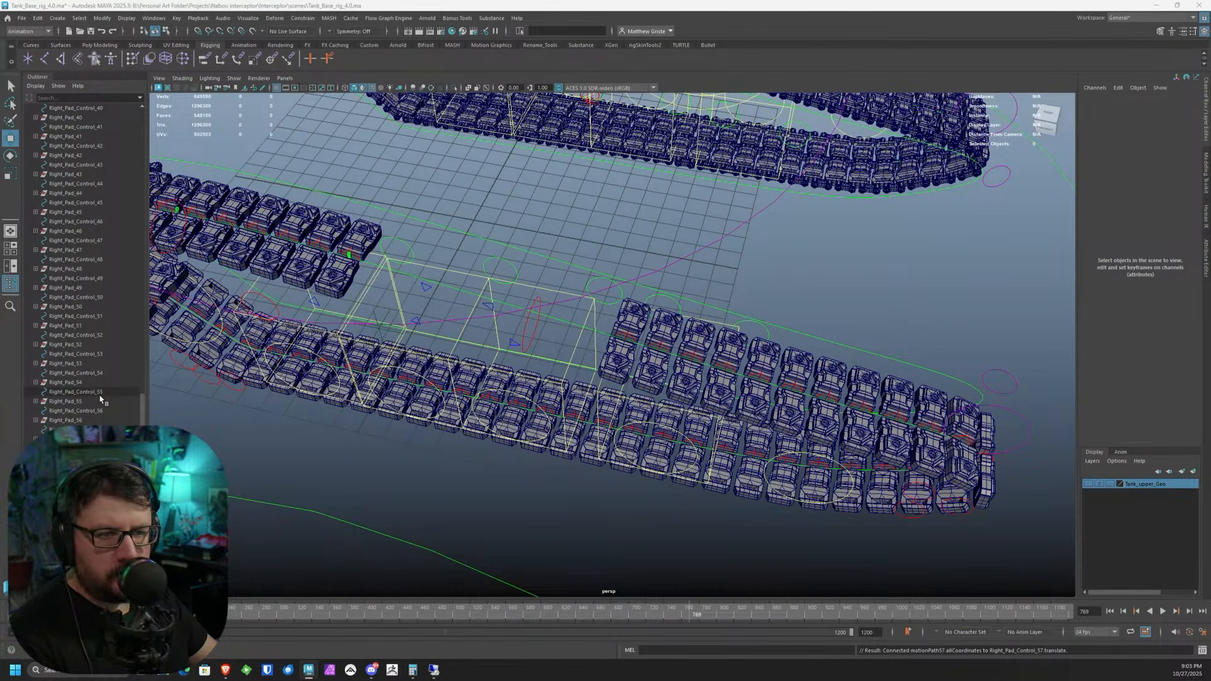
- Create Right_Tread_Anim_57 by duplication and connect it between the TreadCycle attribute and motionPath57
left_click(76, 429)
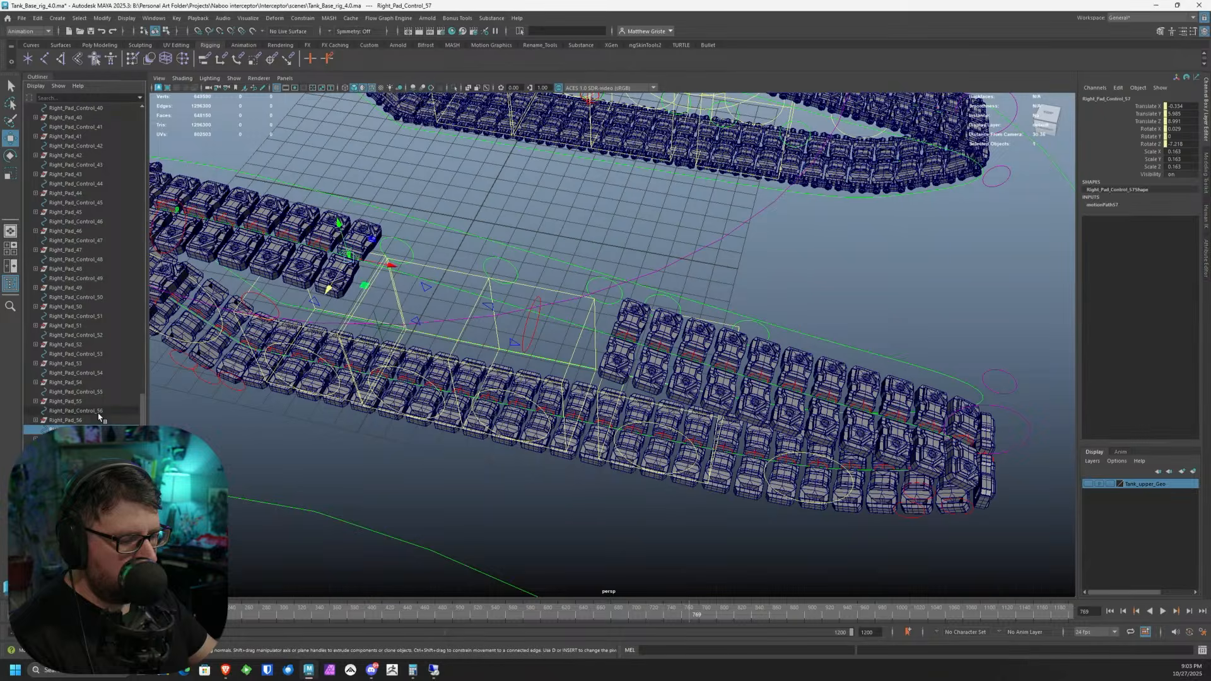
left_click(76, 410, "ctrl")
left_click(76, 429)
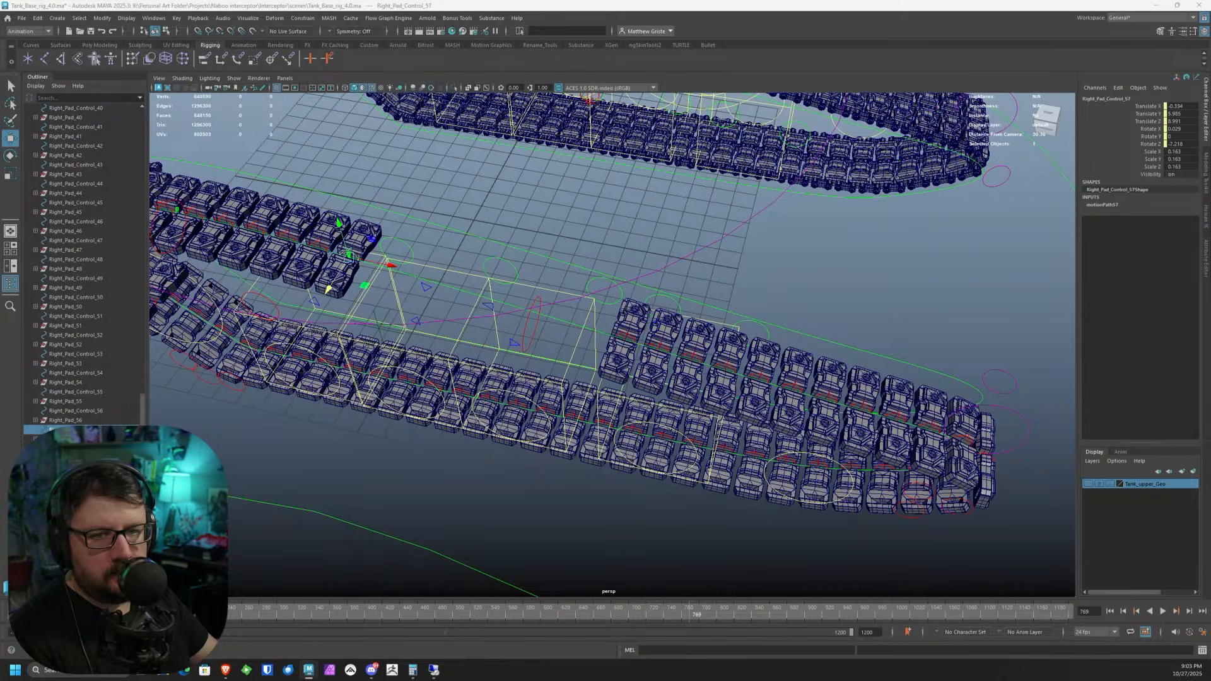
key("ctrl+d")
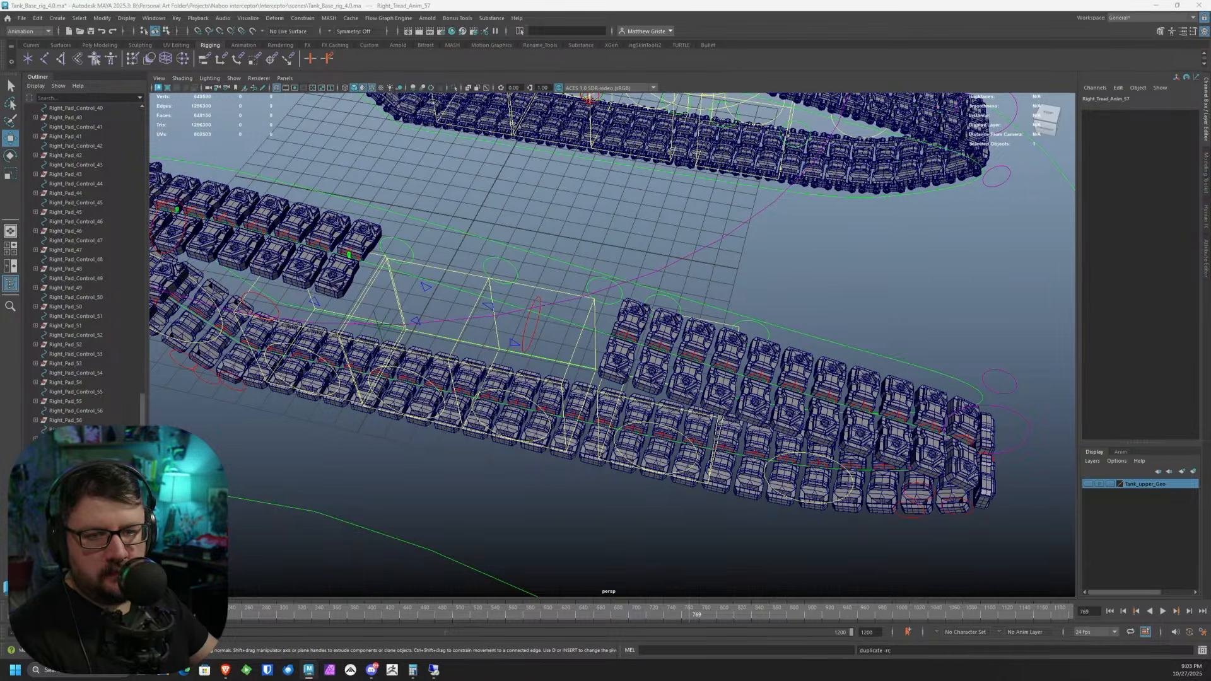
scroll(281, 287, "down", 15)
left_click(233, 401)
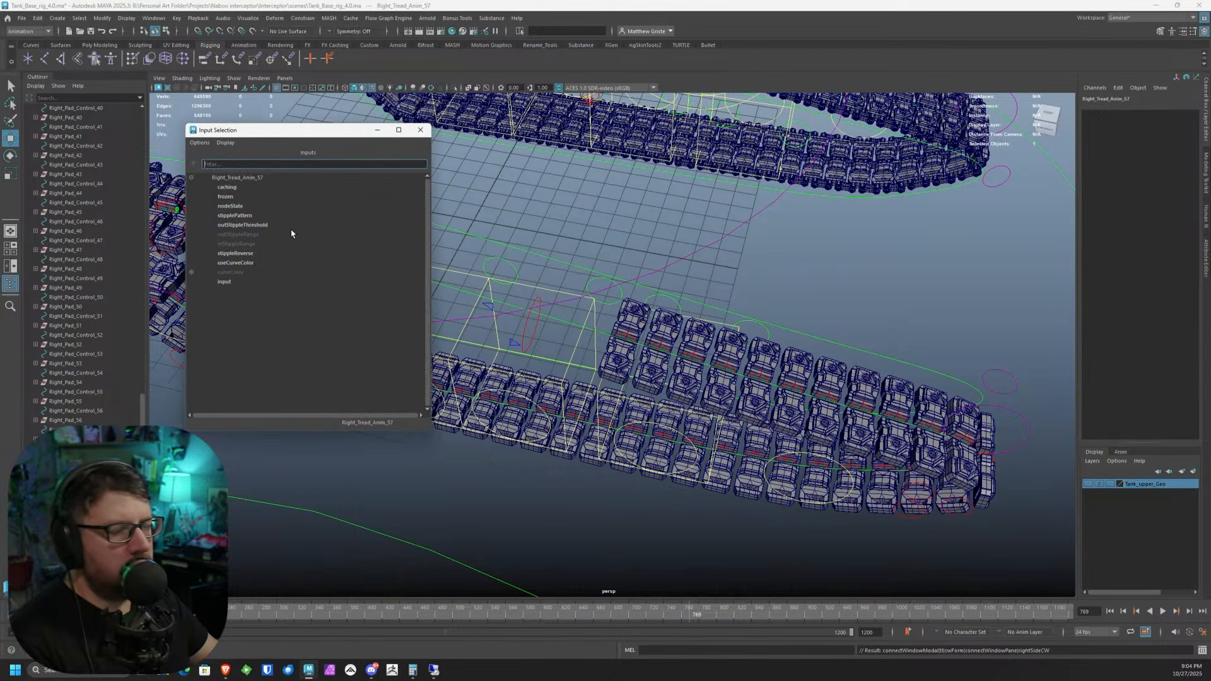
left_click(224, 278)
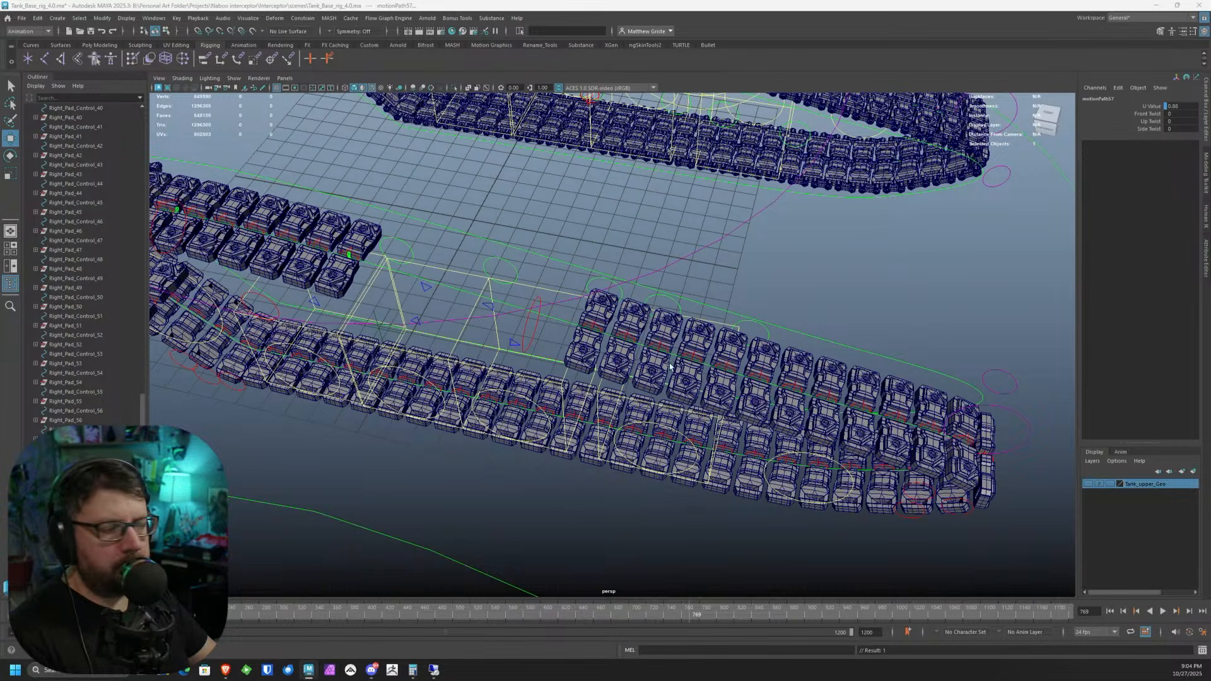
- Examine the spacing of Right_Pad_57 and the remaining gap along the upper run of the right tread
mouse_move(675, 350)
left_mouse_down("alt")
mouse_move(632, 344)
mouse_move(654, 345)
left_mouse_up("alt")
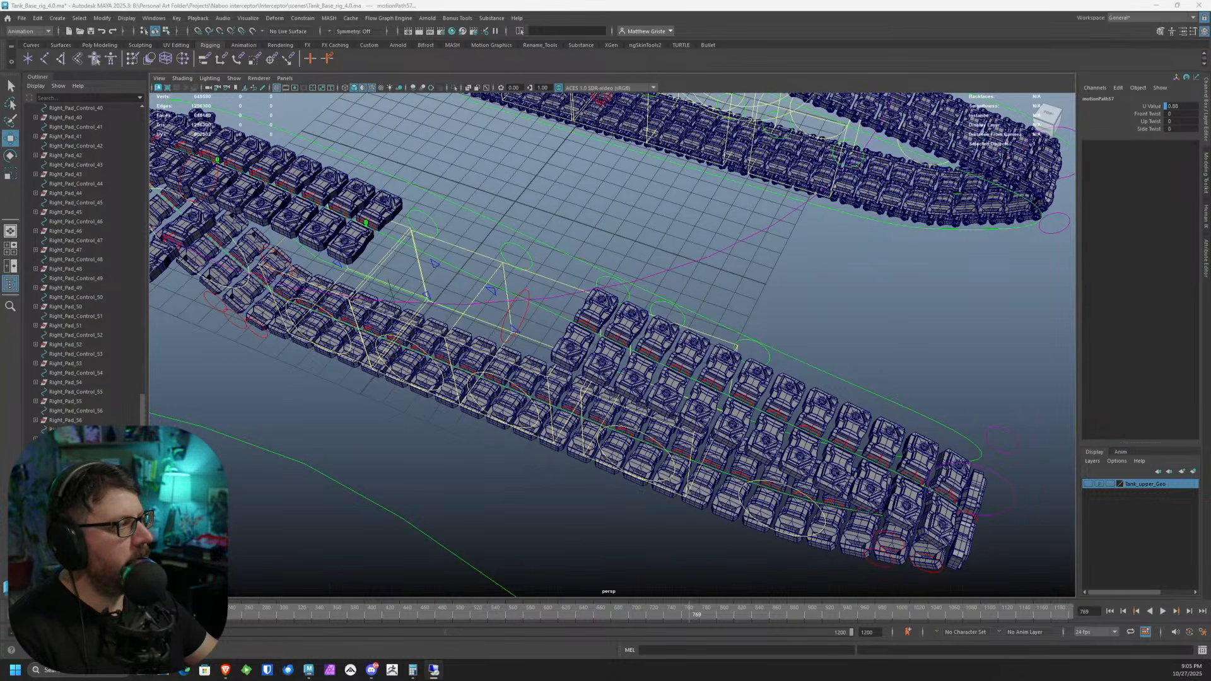
mouse_move(416, 208)
left_mouse_down("alt")
mouse_move(445, 207)
mouse_move(429, 206)
left_mouse_up("alt")
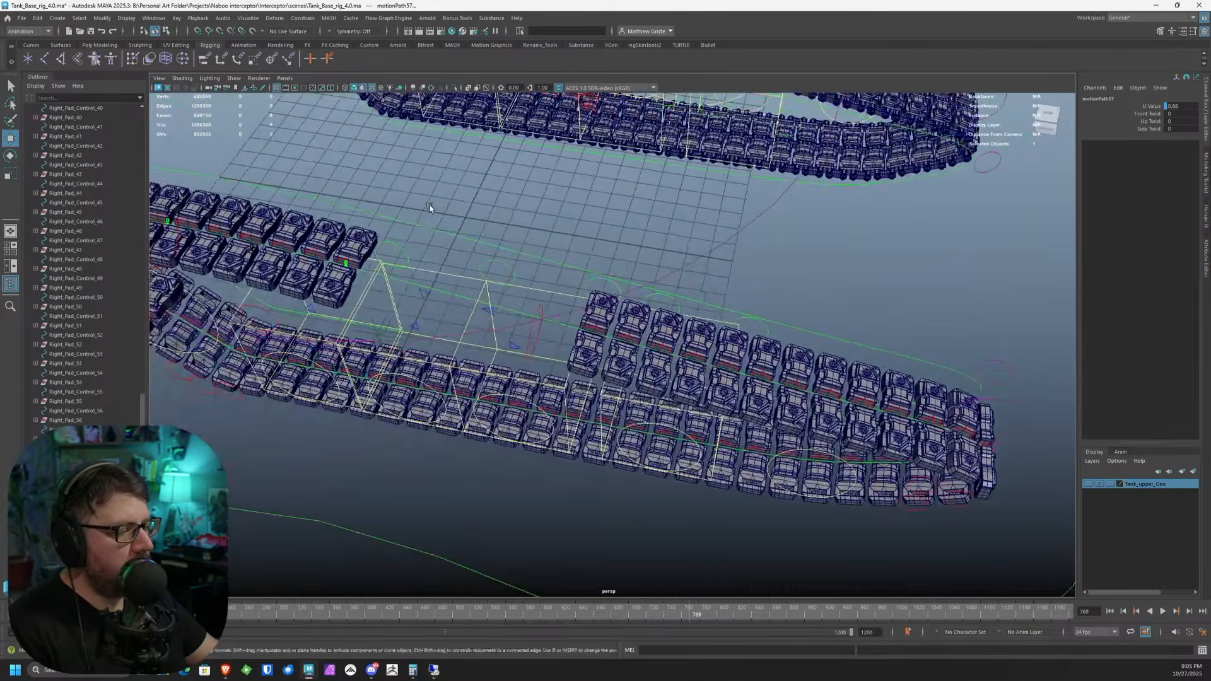
scroll(360, 221, "up", 3)
middle_click_drag(360, 221, 482, 268, "alt")
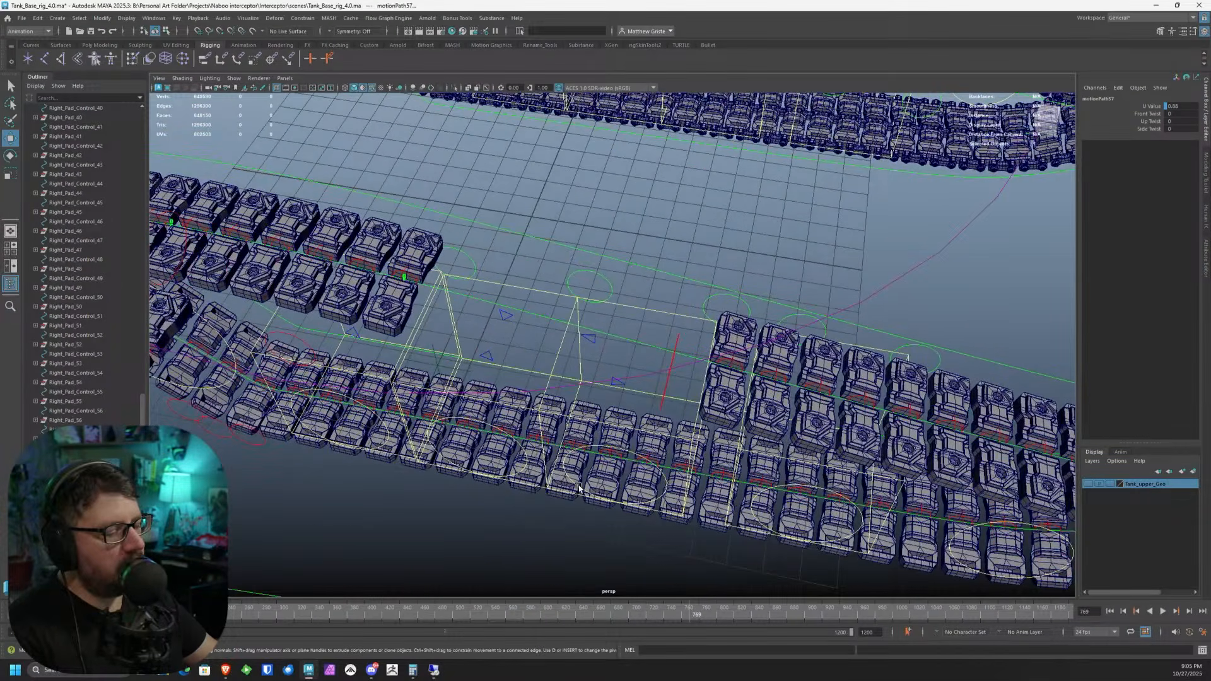
scroll(622, 395, "up", 2)
middle_click_drag(622, 395, 539, 377, "alt")
left_click_drag(539, 377, 499, 317, "alt")
scroll(499, 317, "down", 2)
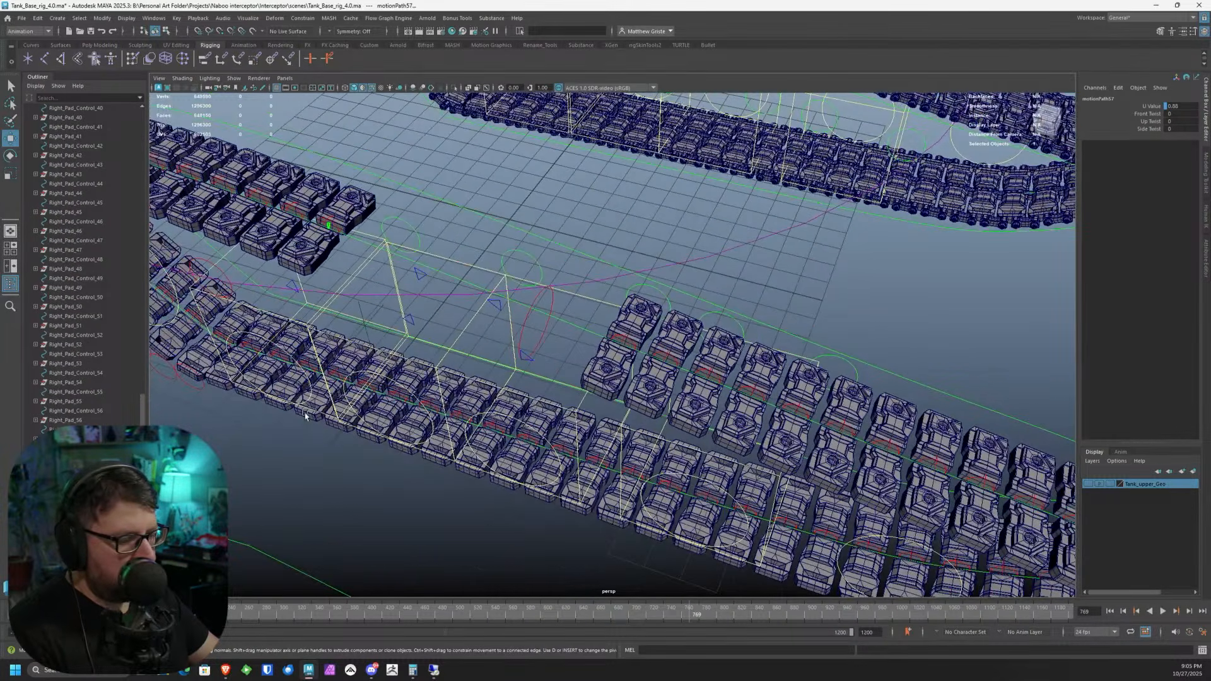
middle_click_drag(241, 424, 322, 432, "alt")
scroll(291, 369, "down", 3)
- Parent-constrain Right_Pad_58 to Right_Pad_Control_58
left_click(114, 391)
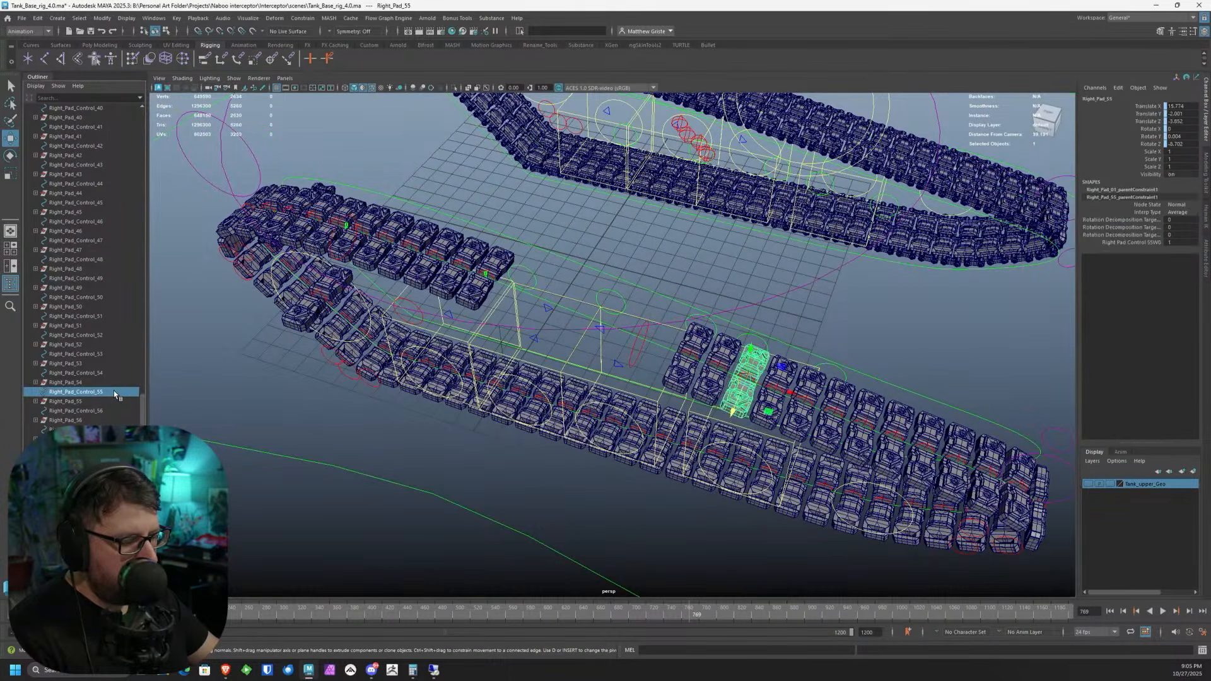
left_click(112, 410)
left_click(111, 448)
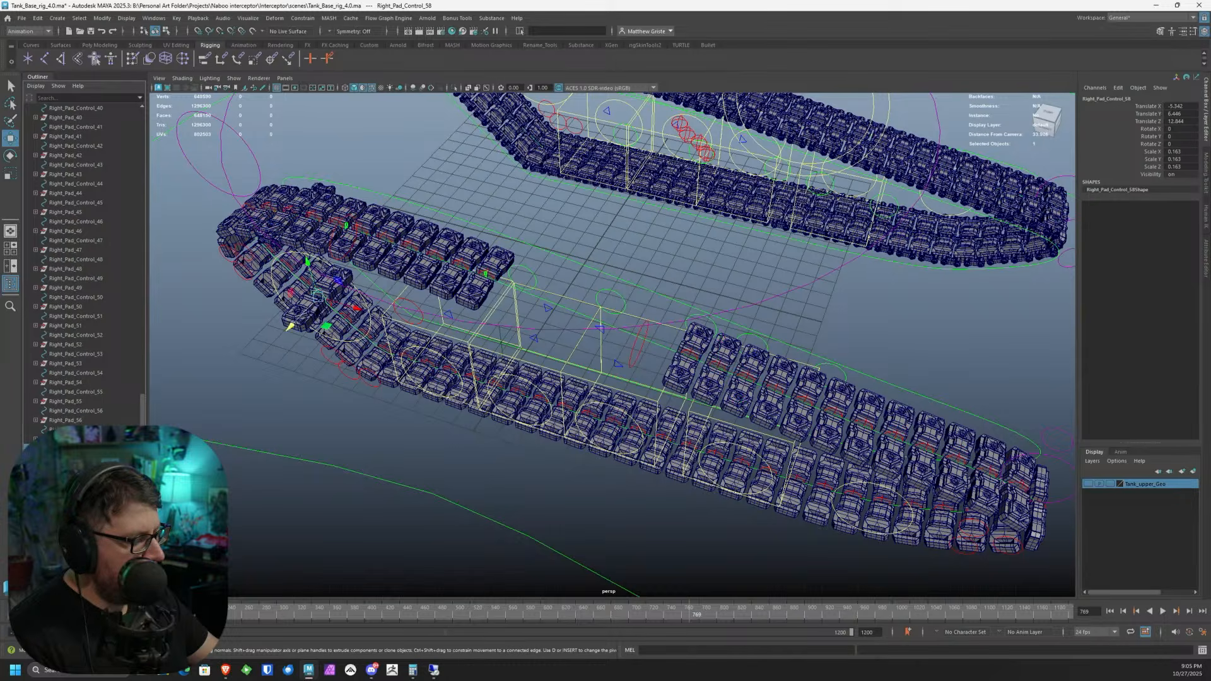
left_click(111, 457, "ctrl")
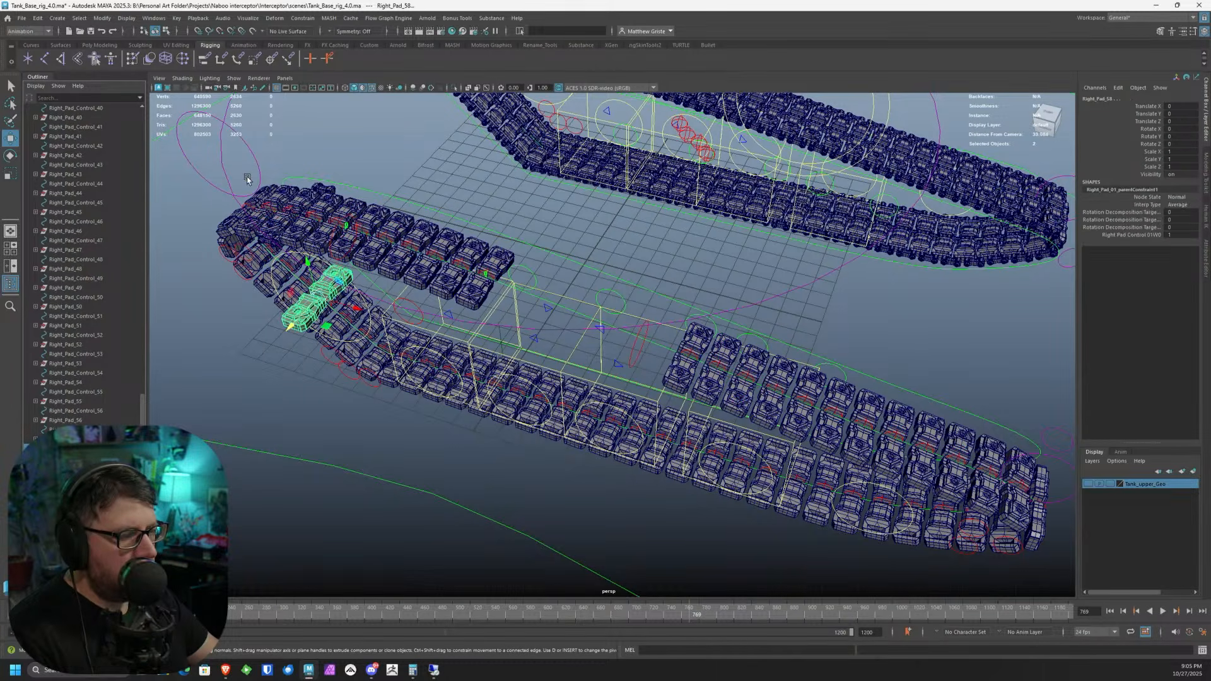
left_click(203, 60)
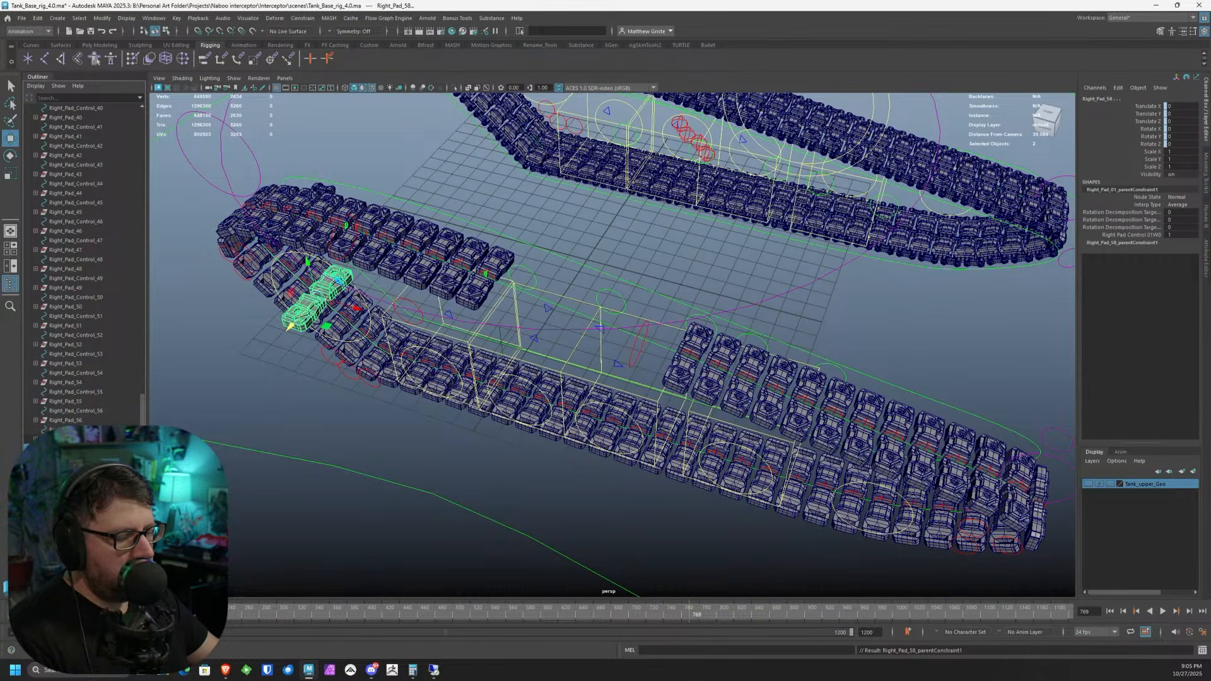
- Attach Right_Pad_Control_58 to the Right_Tread_Control2 curve as a motion path
left_click(289, 323)
left_click(624, 334, "shift")
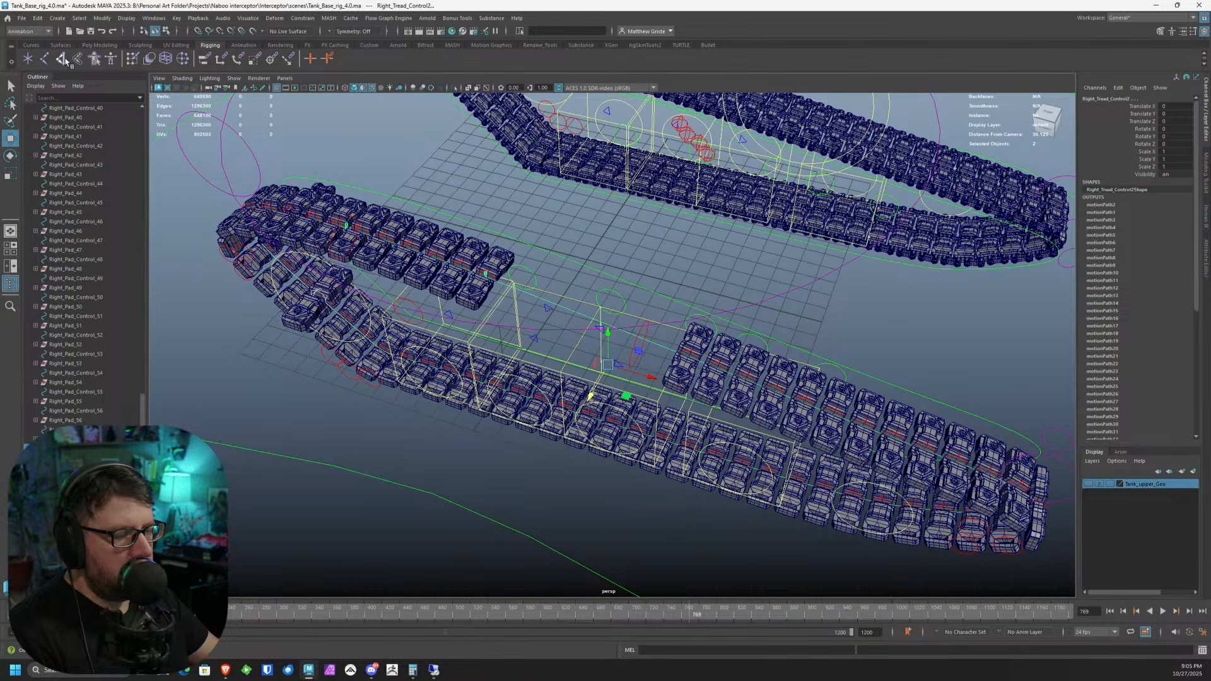
left_click(208, 63)
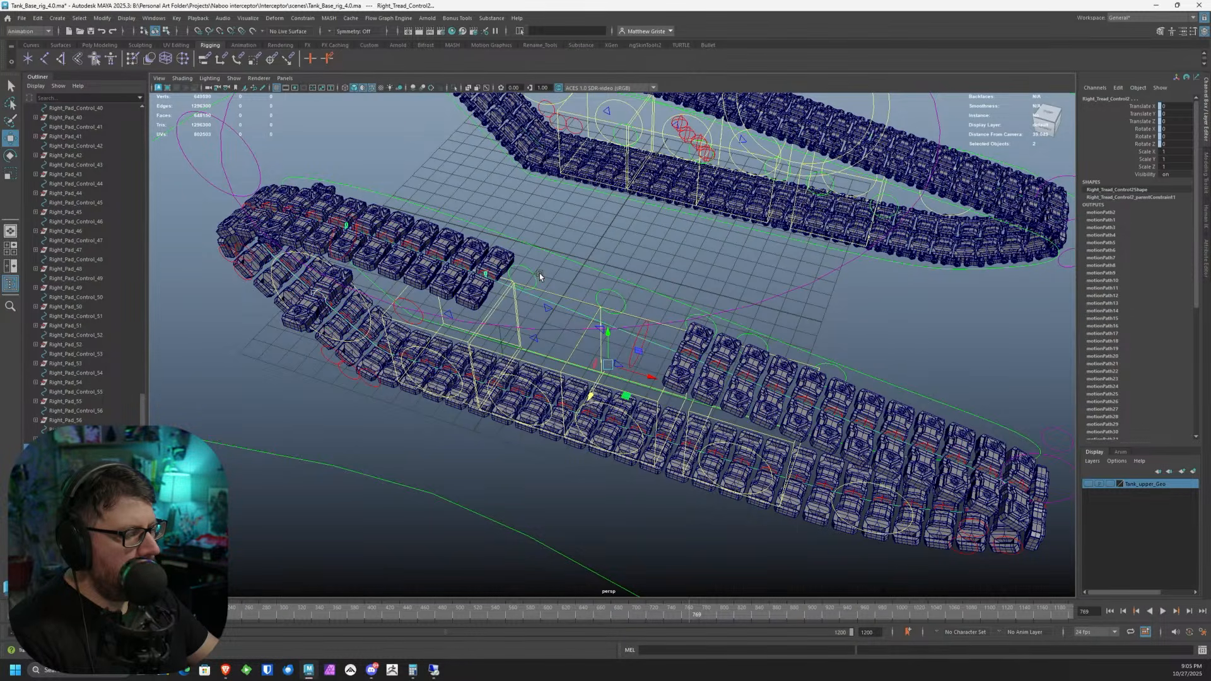
middle_click_drag(538, 274, 589, 277, "alt")
key("ctrl+z")
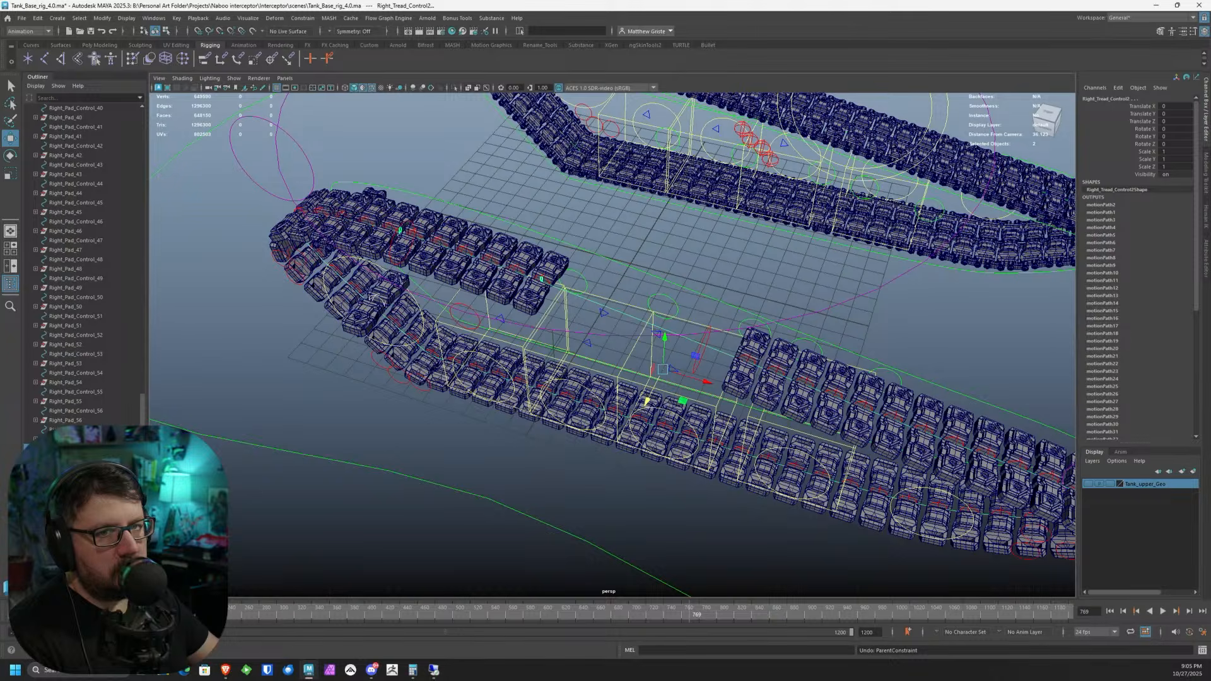
key("ctrl+z")
- Set motionPath58's U Value to 0 and delete its keys
middle_click_drag(873, 265, 706, 256, "alt")
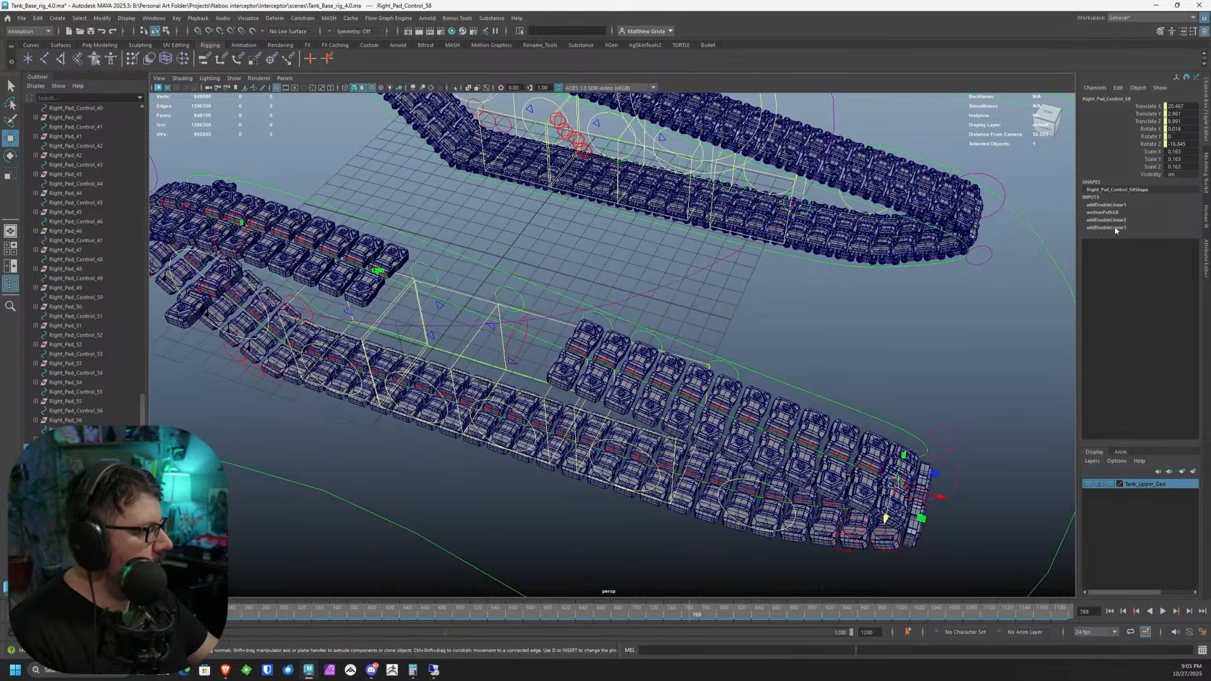
left_click(1111, 212)
left_click(1177, 219)
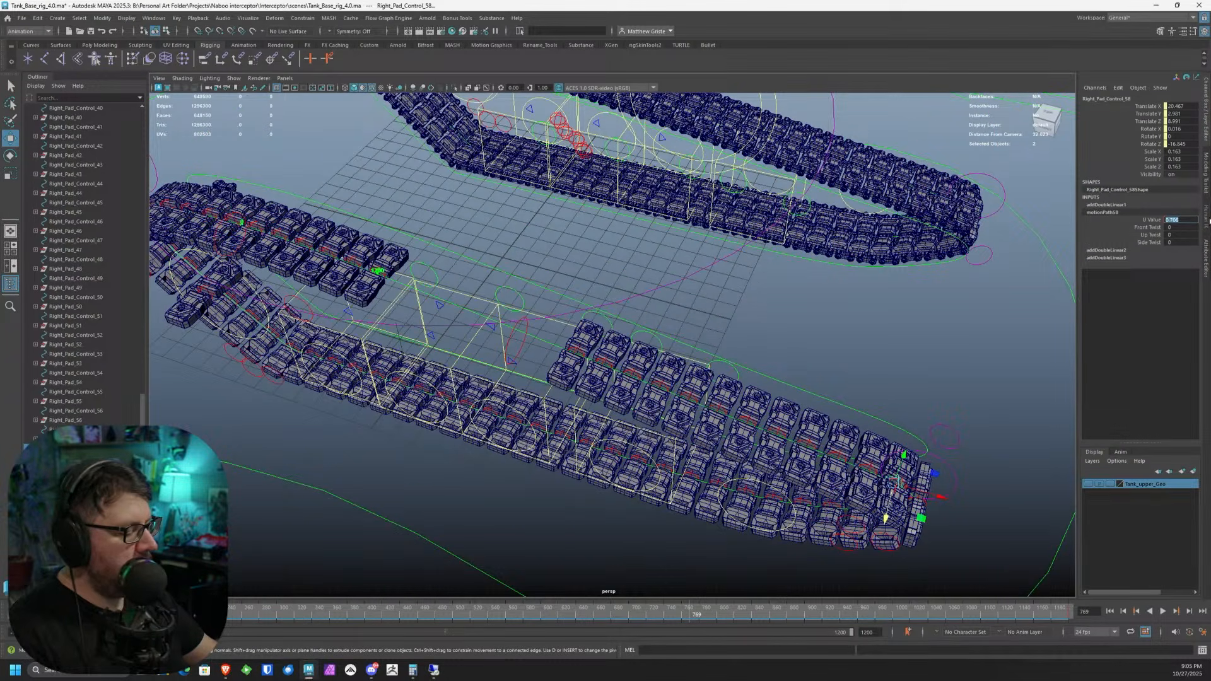
type("0")
key("Return")
left_click(1163, 220)
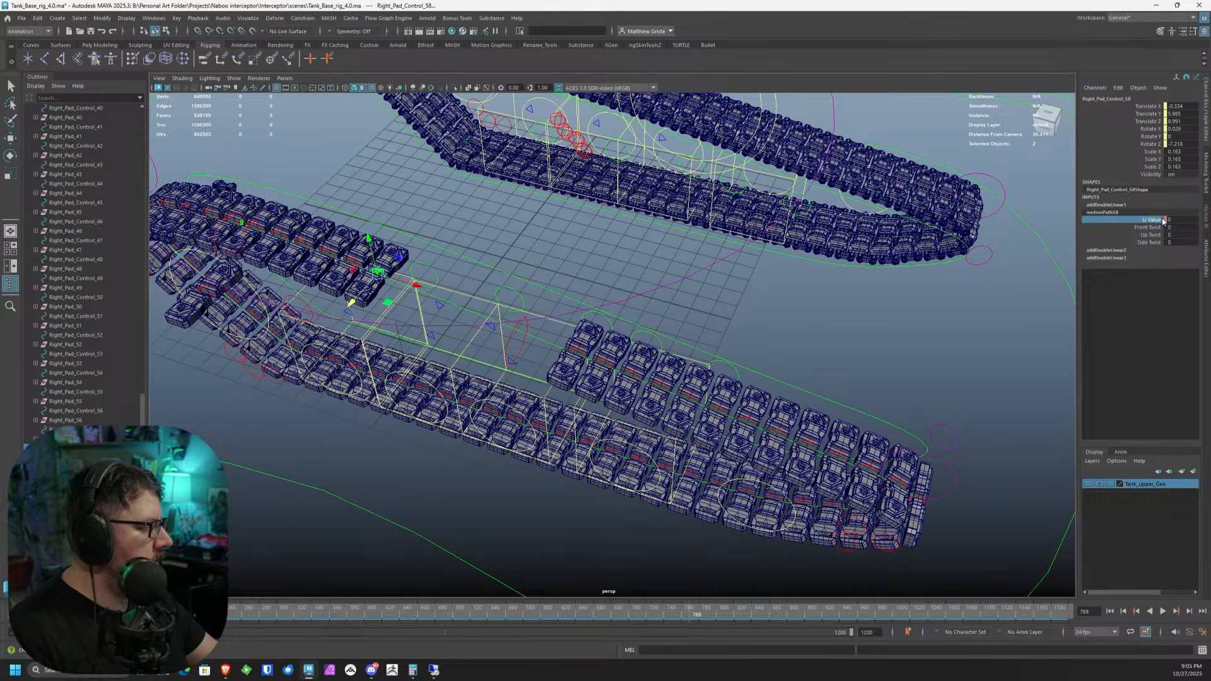
right_click(1164, 220)
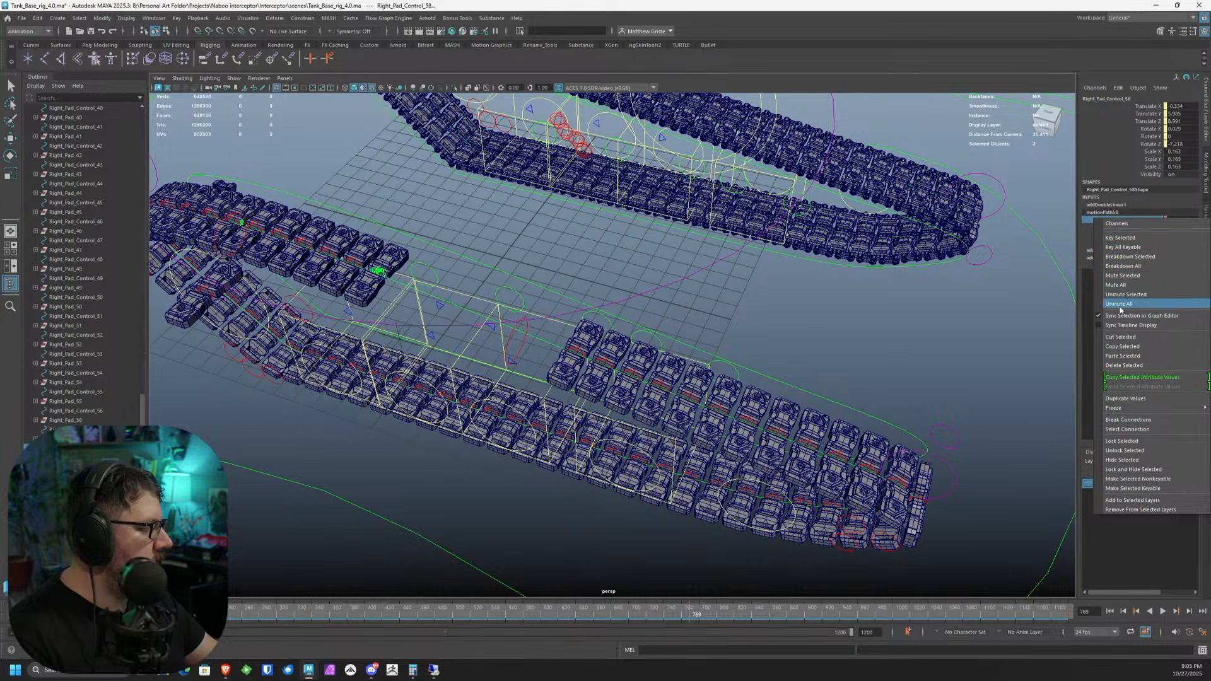
left_click(1132, 366)
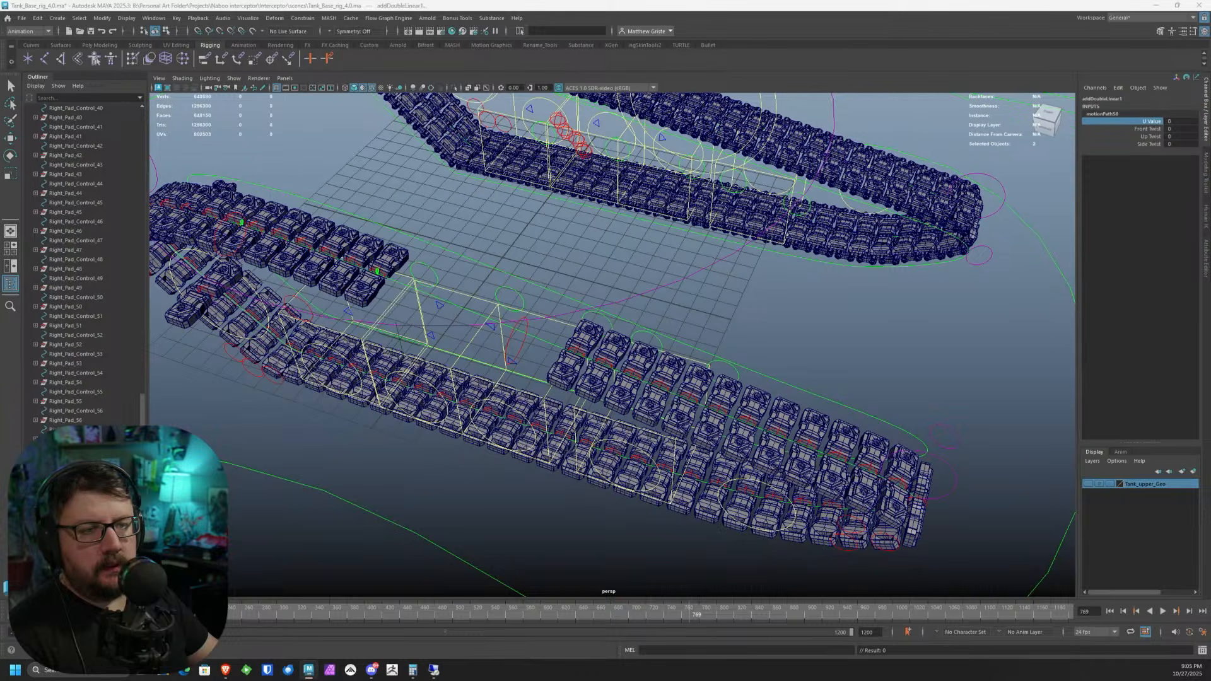
key("ctrl+z")
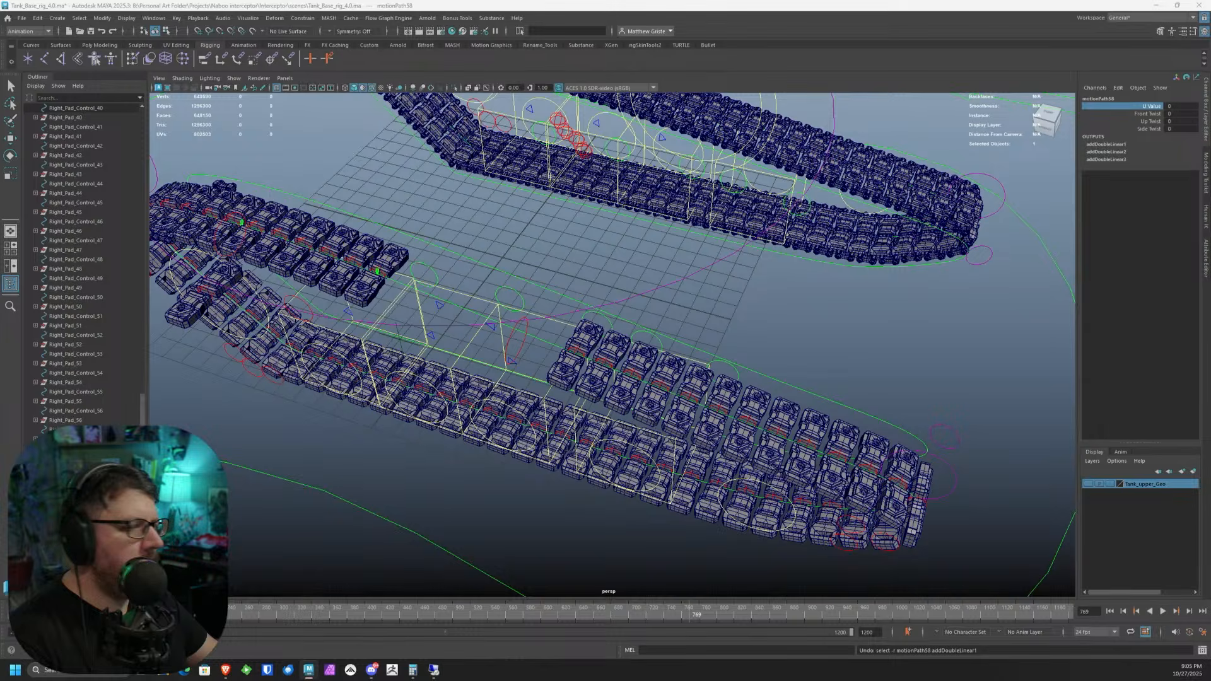
left_click(38, 17)
left_click(49, 46)
left_click(39, 19)
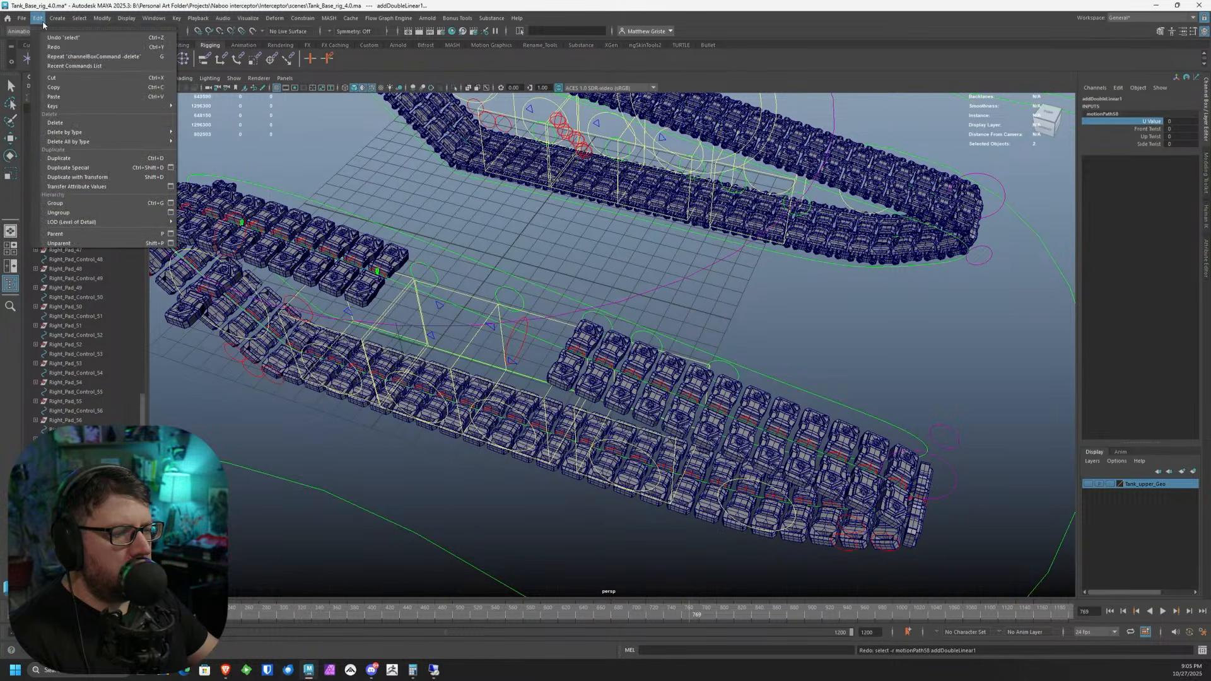
left_click(51, 45)
left_click(39, 18)
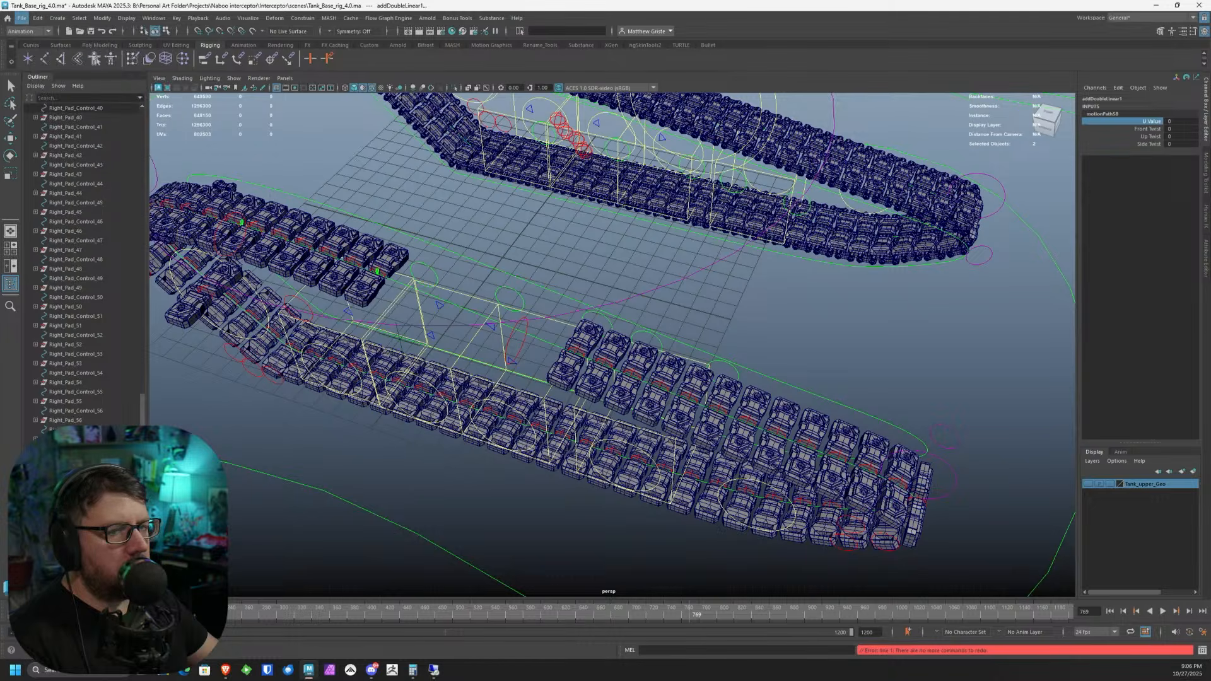
- Delete the addDoubleLinear nodes between motionPath58 and Right_Pad_Control_58, and connect motionPath58's allCoordinates directly to the control's translate
key("w")
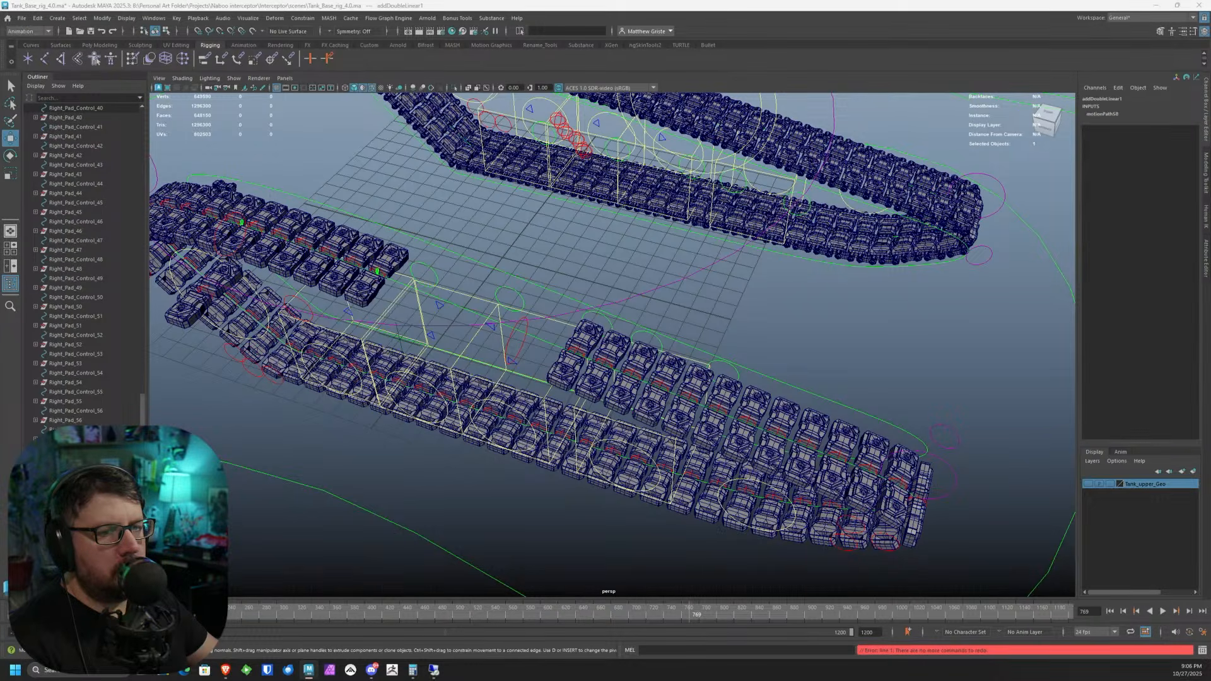
key("Delete")
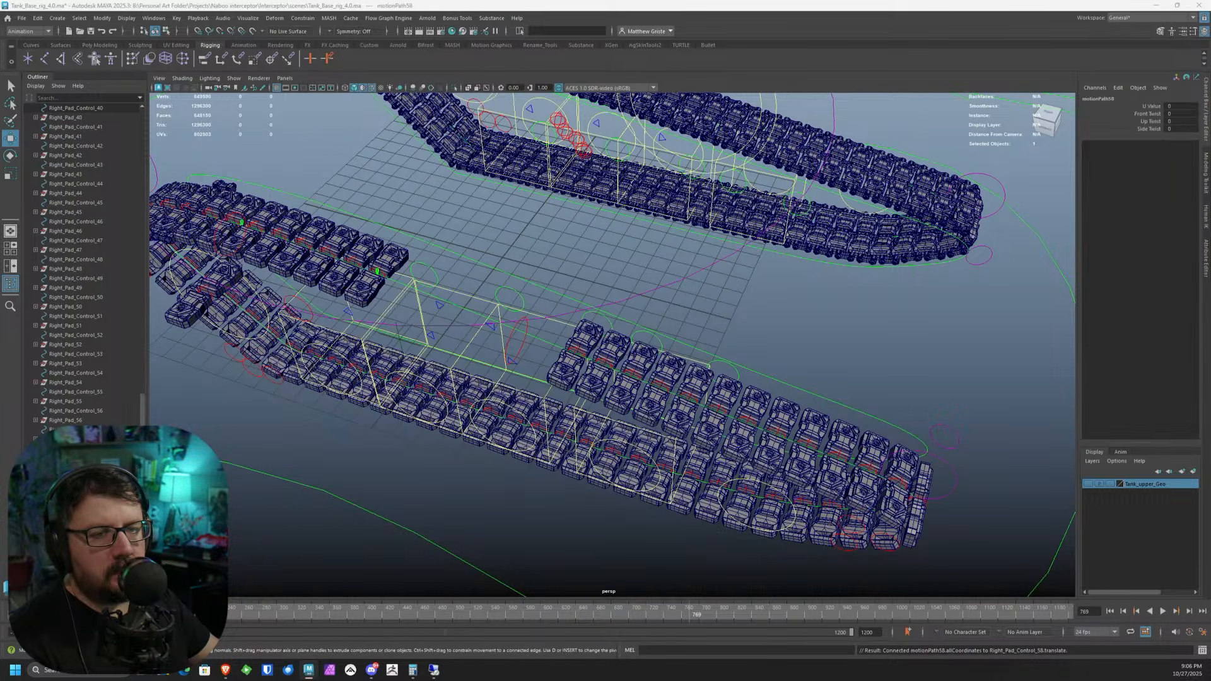
- Duplicate Right_Tread_Anim_57 for pad 58 and connect the copy between Right_Tread_Locate's TreadCycle and motionPath58
left_click(377, 272)
left_click(575, 351, "shift")
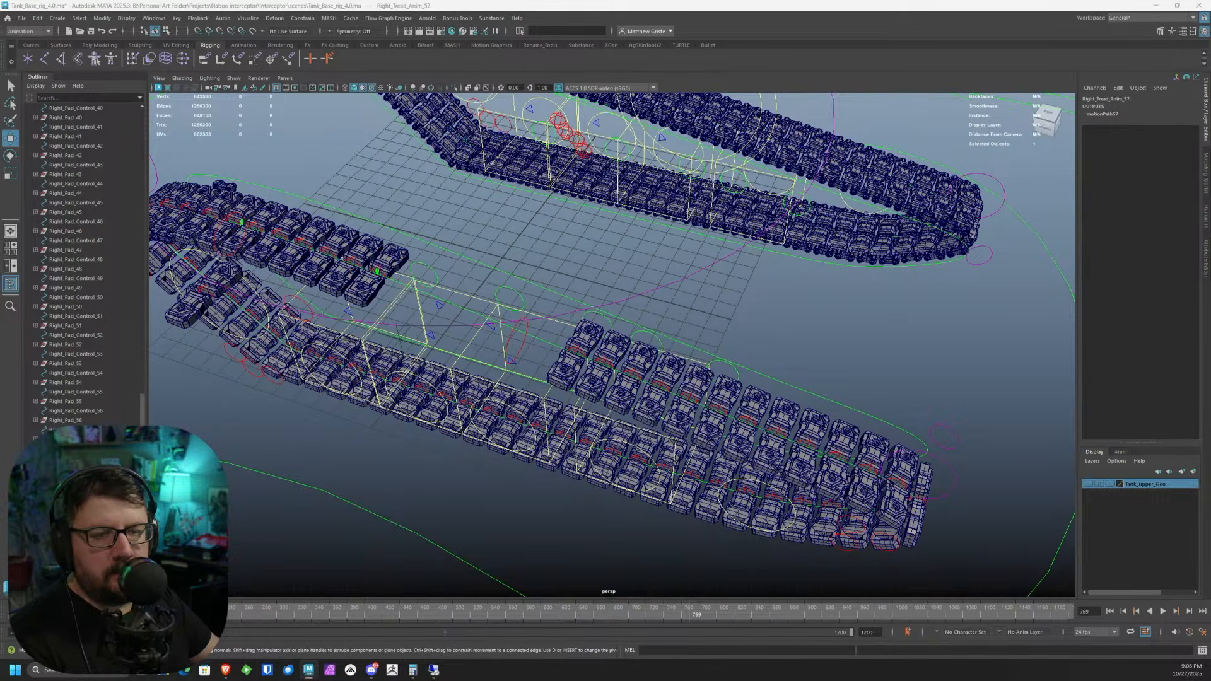
key("ctrl+d")
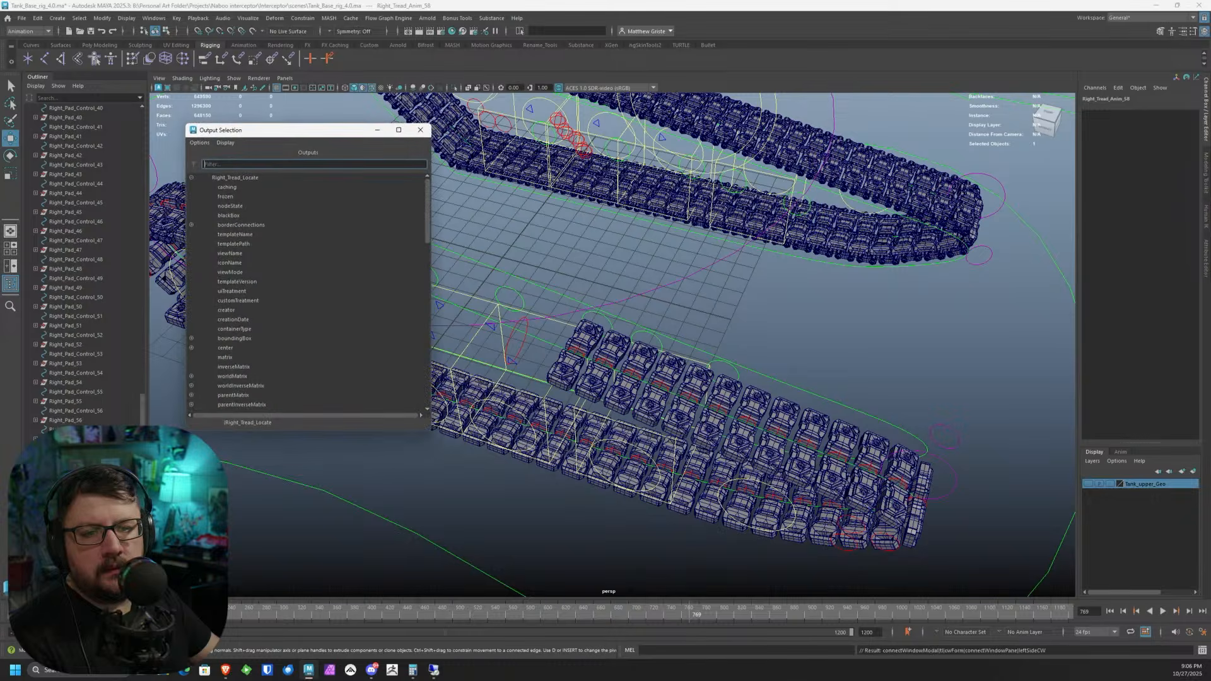
scroll(305, 338, "down", 15)
left_click(230, 401)
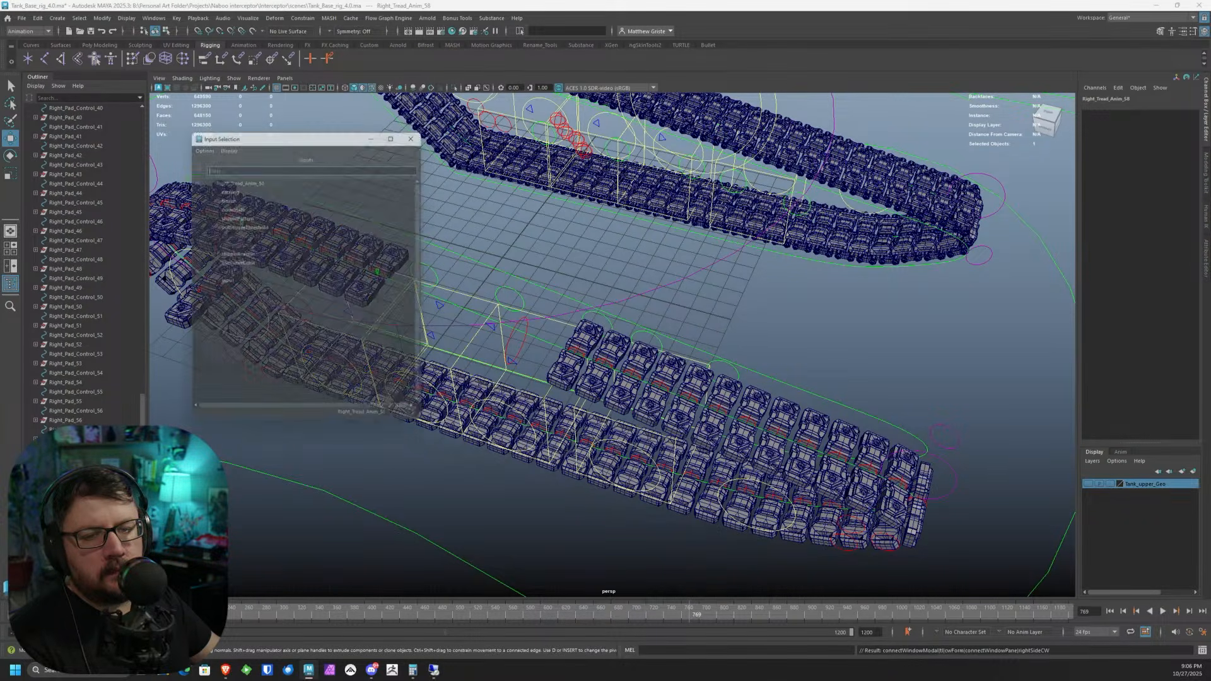
left_click(223, 282)
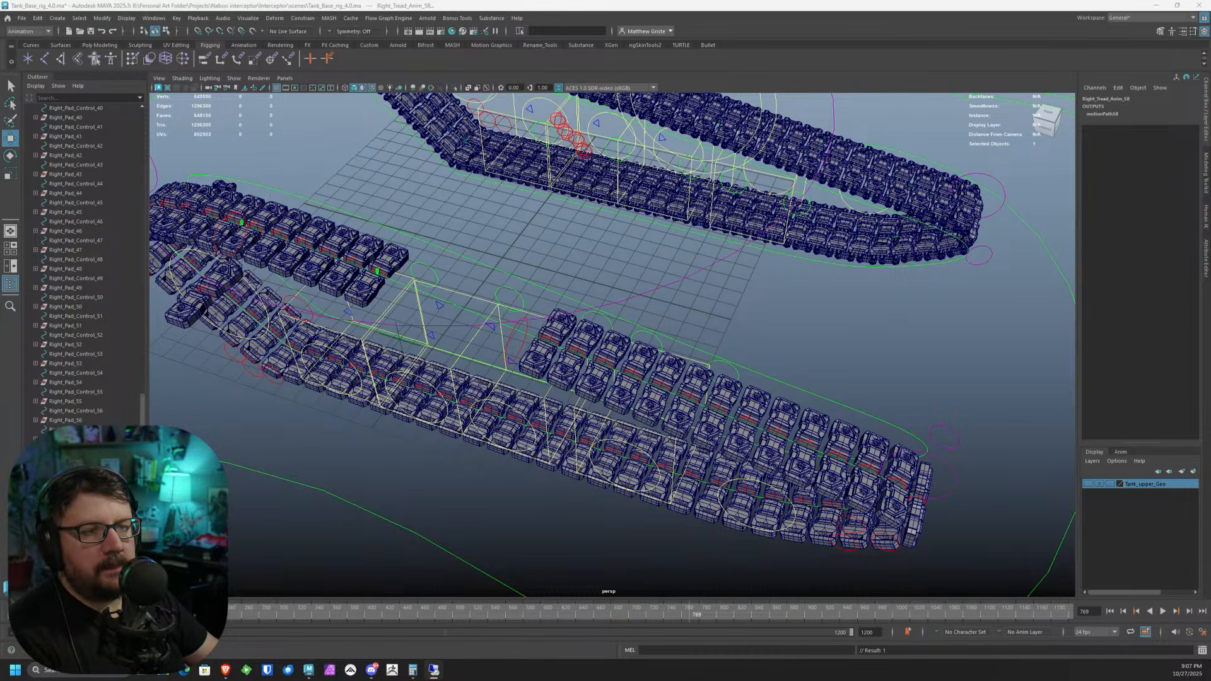
- Parent-constrain Right_Pad_59 to Right_Pad_Control_59
left_click(377, 271)
left_click(406, 200)
middle_click_drag(405, 191, 631, 205, "alt")
left_click_drag(631, 205, 419, 233, "alt")
right_click_drag(419, 232, 460, 288, "alt")
middle_click_drag(460, 288, 487, 342, "alt")
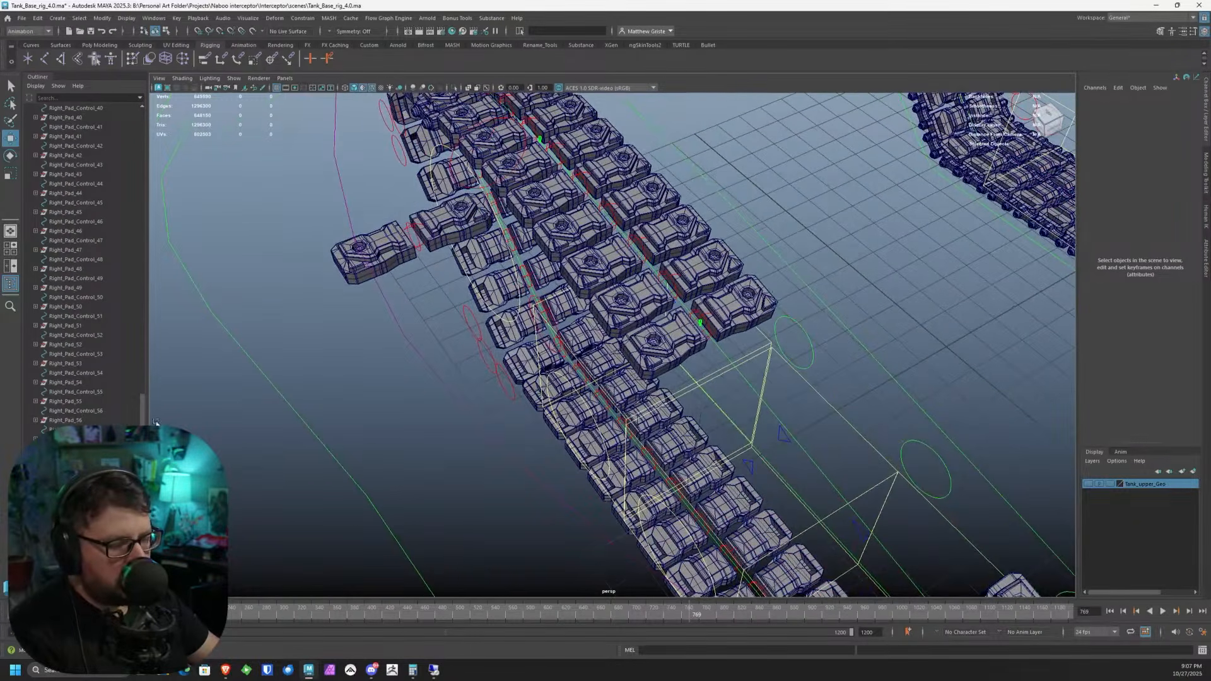
left_click(70, 430)
scroll(529, 394, "down", 3)
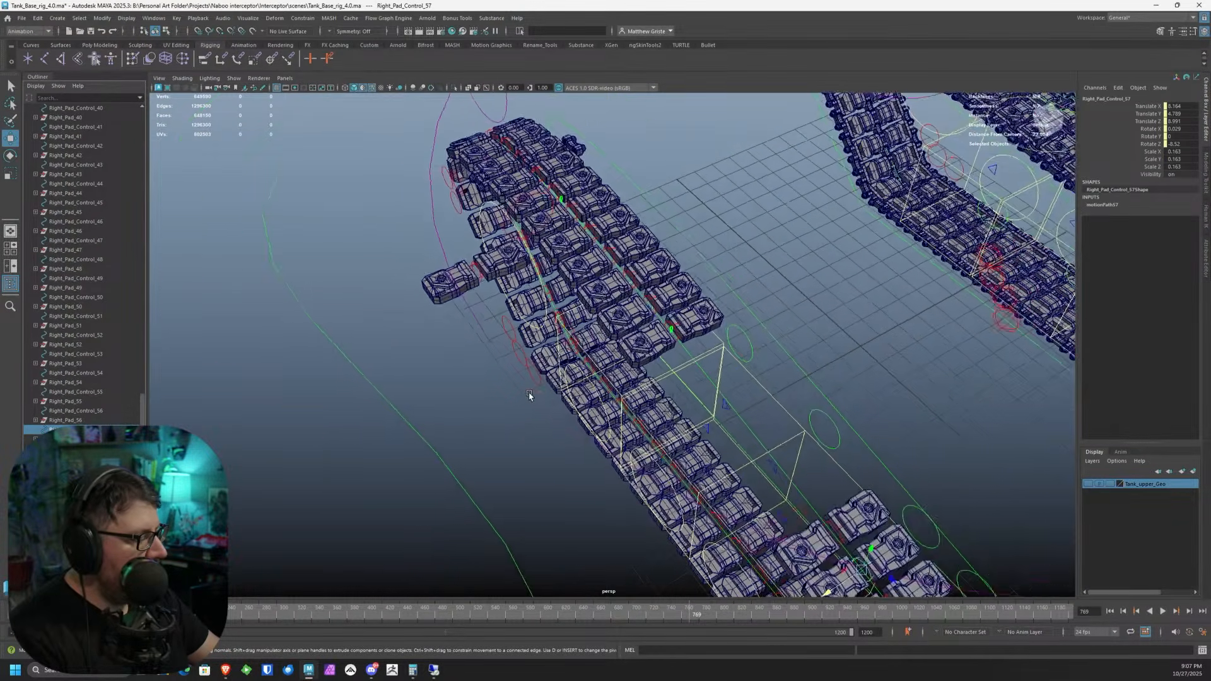
left_click_drag(529, 395, 546, 393, "alt")
left_click(69, 448)
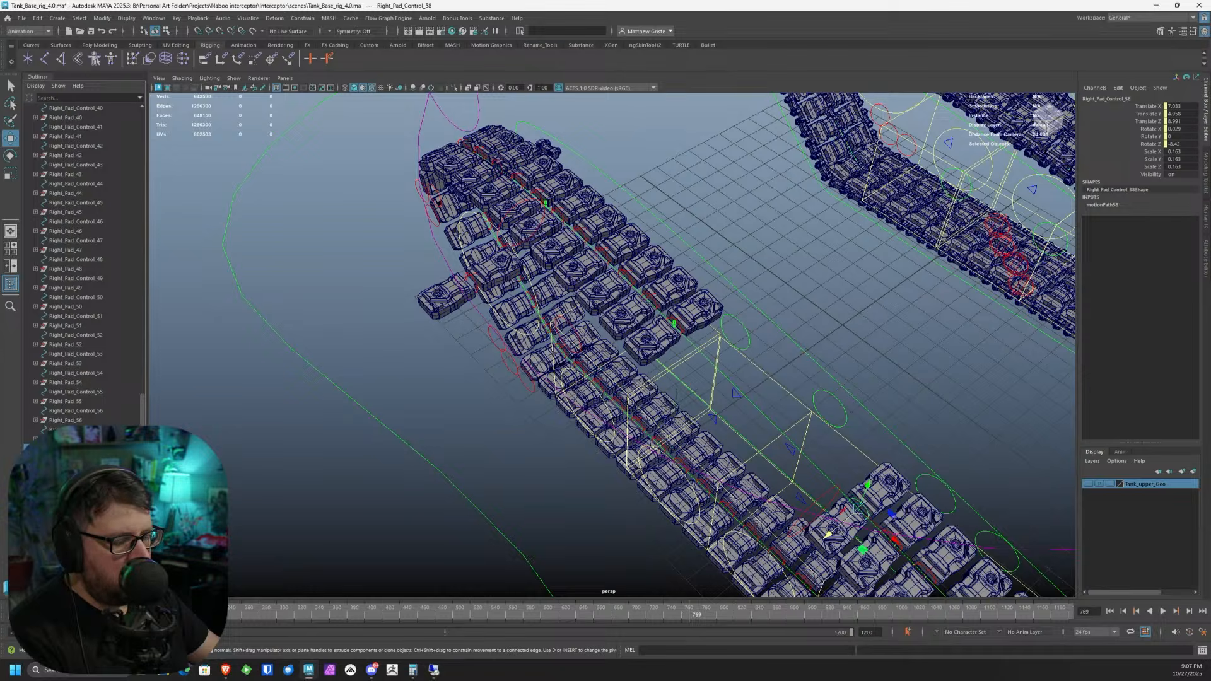
left_click(69, 467)
left_click(432, 304, "shift")
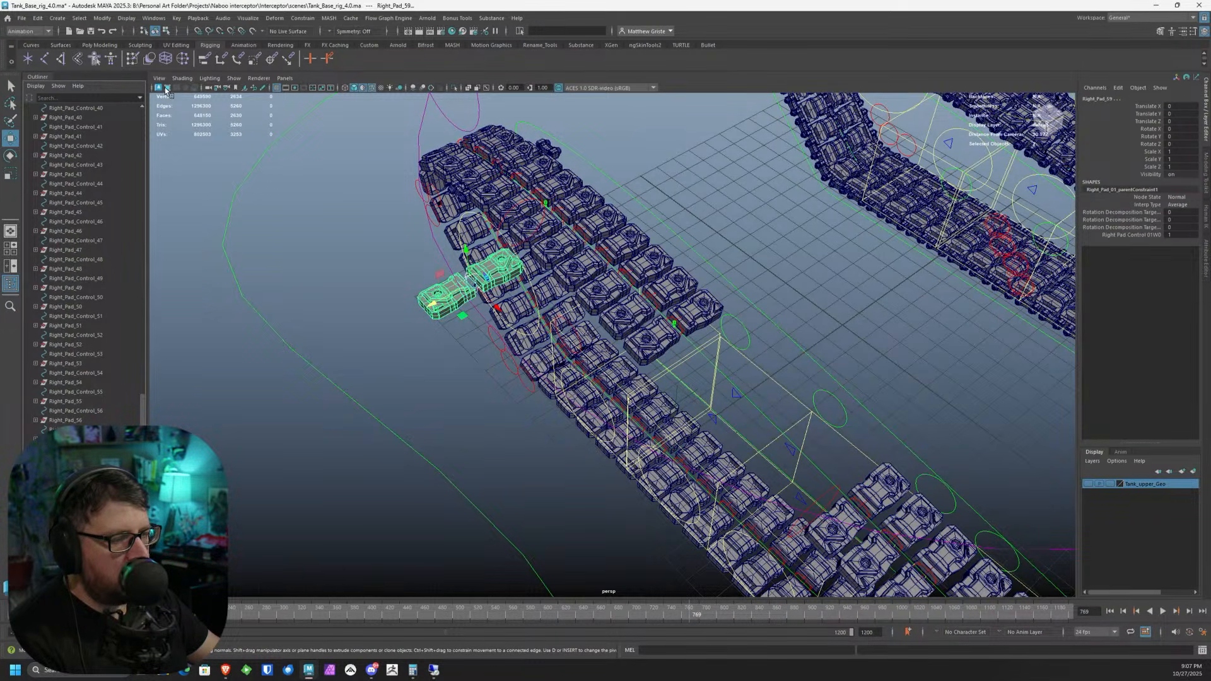
left_click(209, 63)
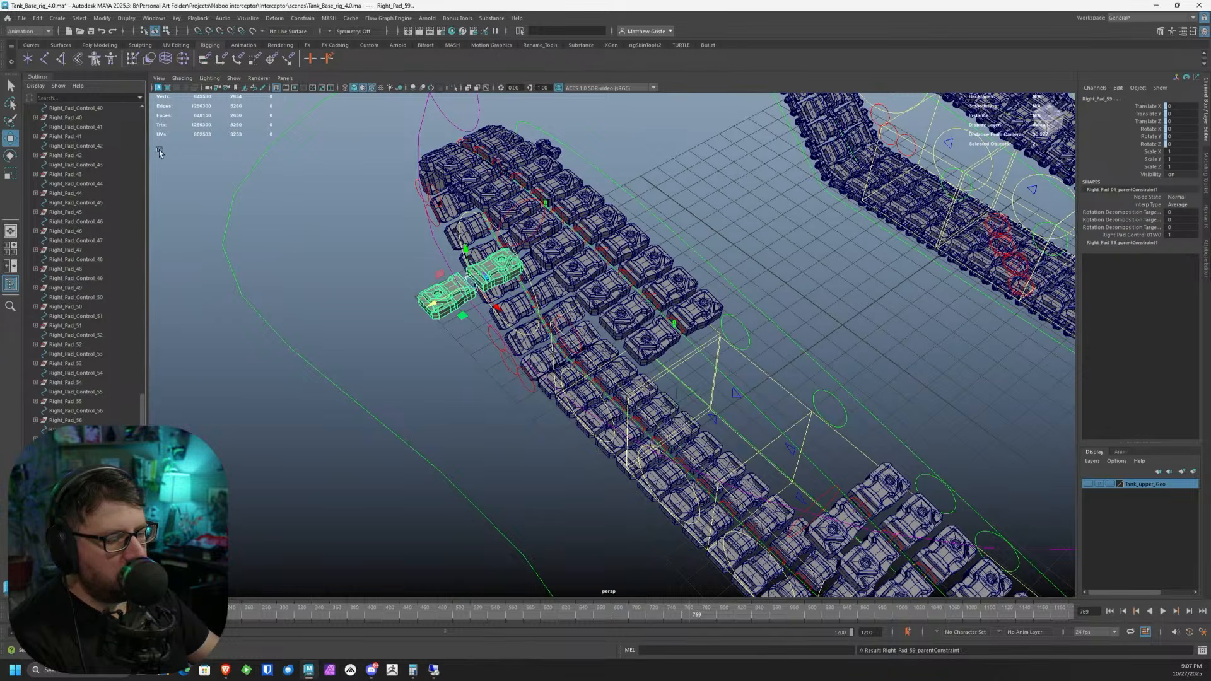
- Attach Right_Pad_Control_59 to the Right_Tread_Control2 curve as a motion path
key("ctrl+z")
key("ctrl+z")
left_click(778, 389)
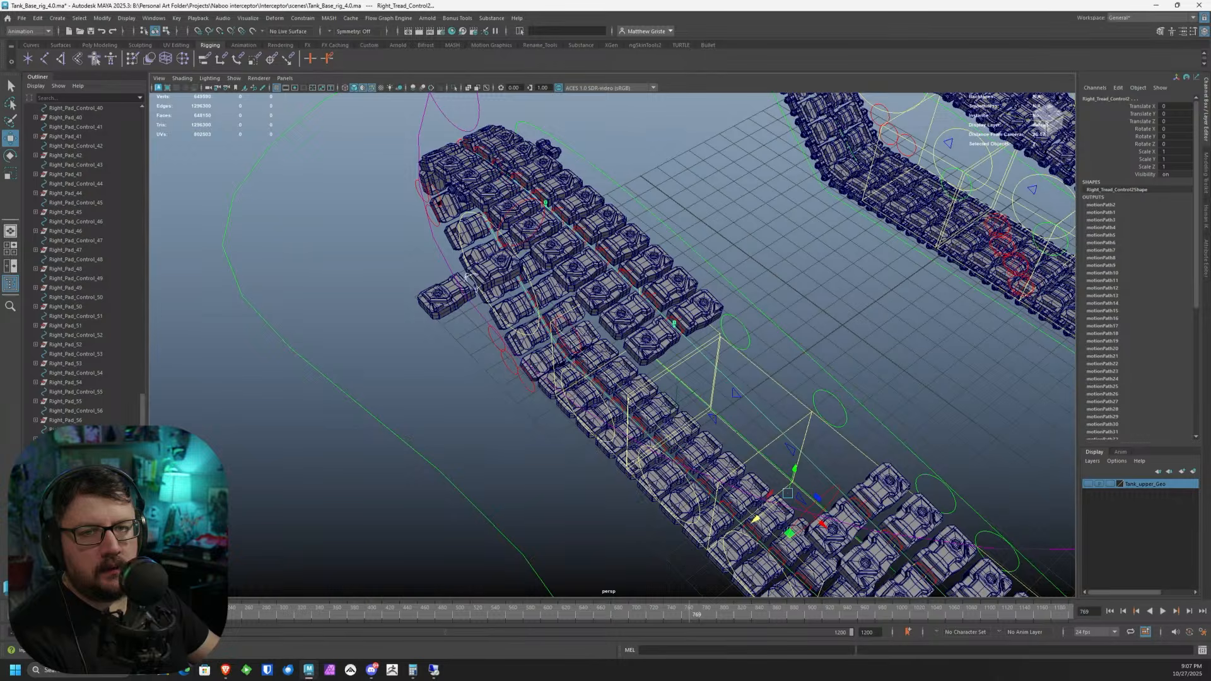
scroll(313, 216, "down", 3)
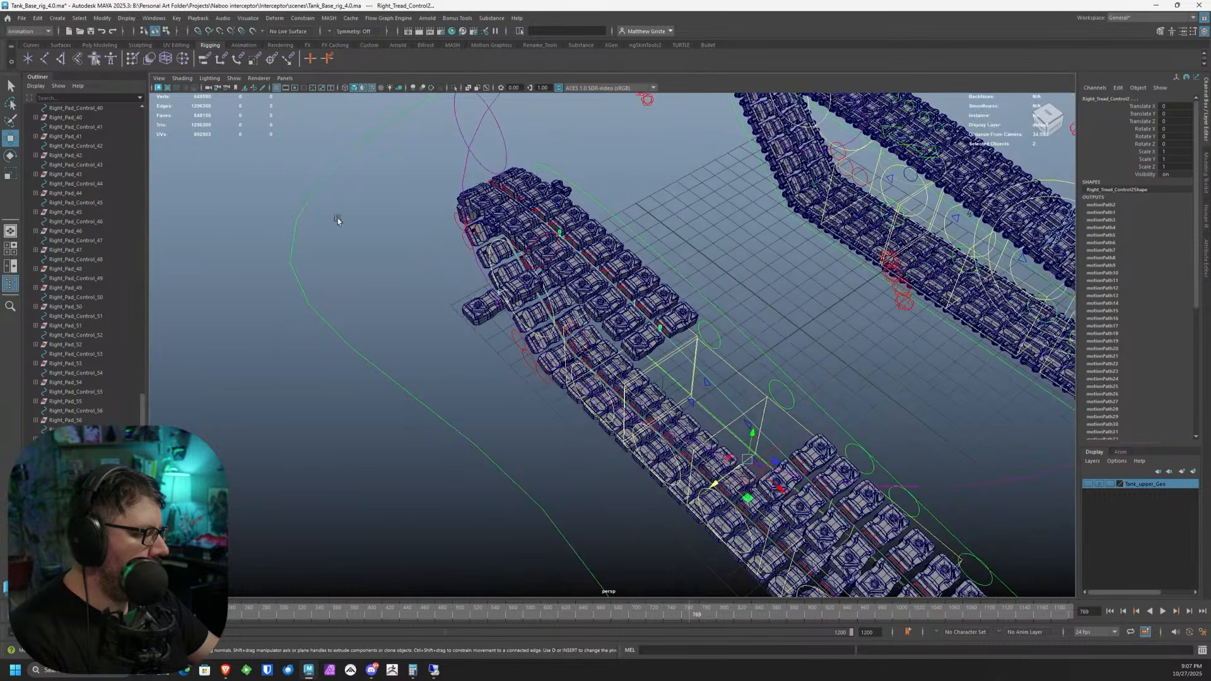
left_click_drag(314, 216, 572, 227, "alt")
middle_click_drag(807, 236, 685, 219, "alt")
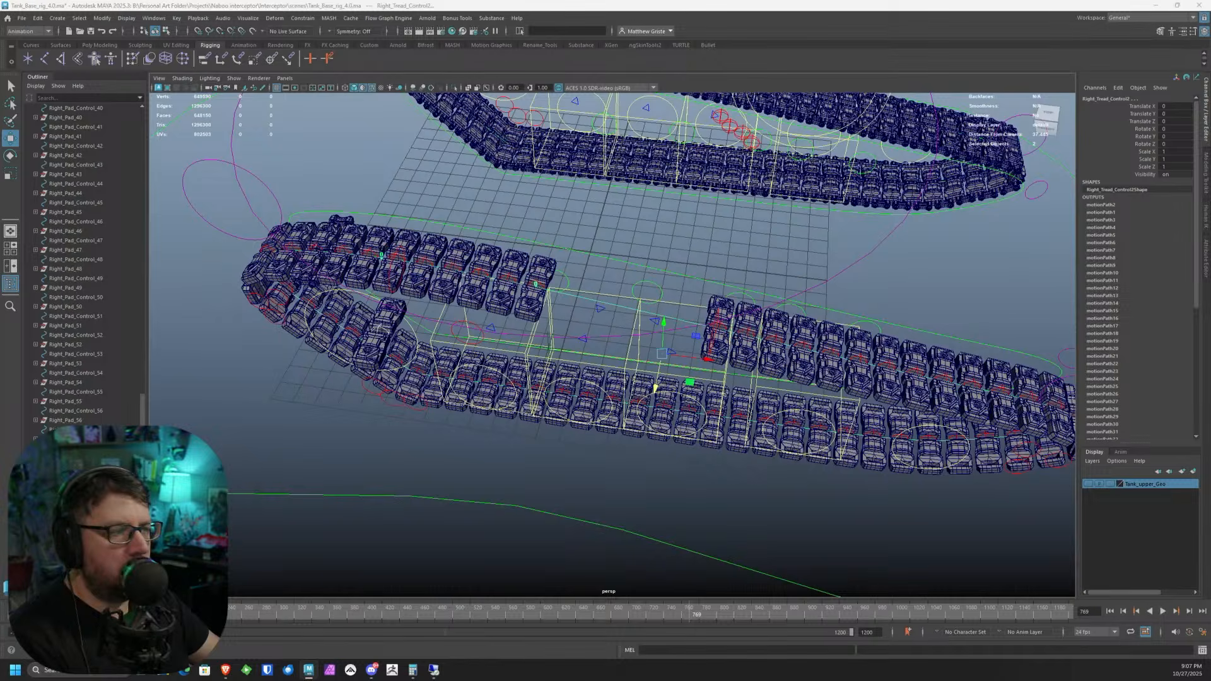
- Delete the keys on motionPath59's U Value and set it to 0
left_click(1115, 213)
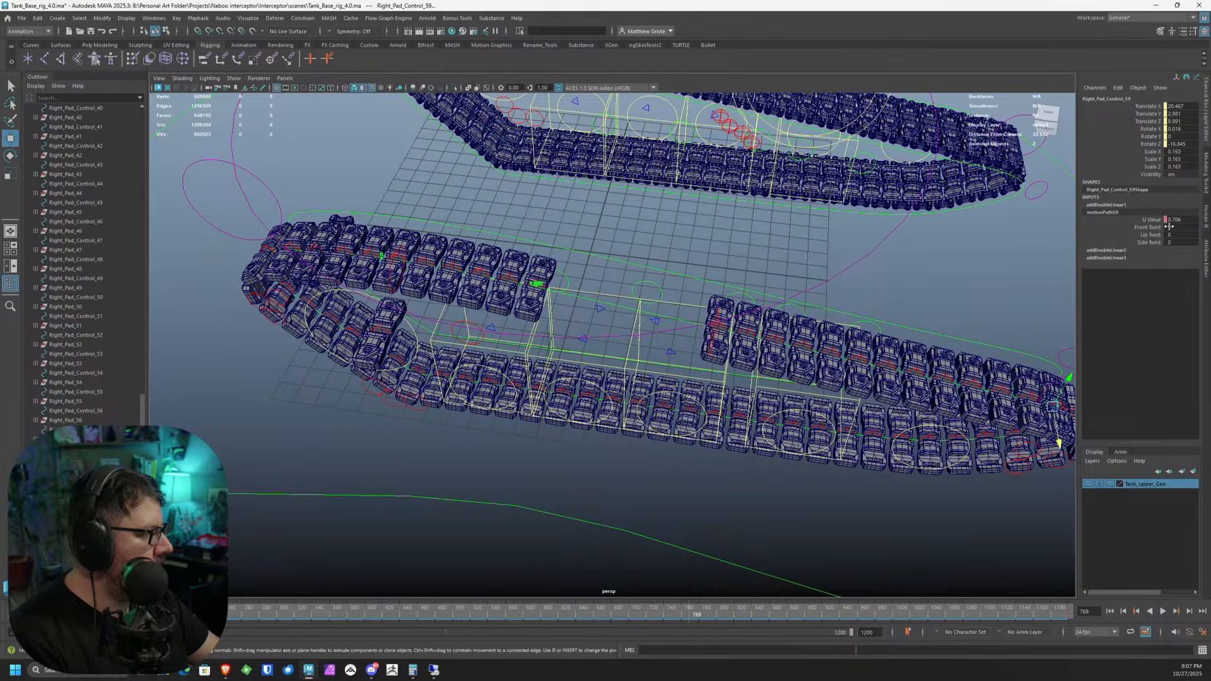
left_click(1151, 221)
right_click(1150, 222)
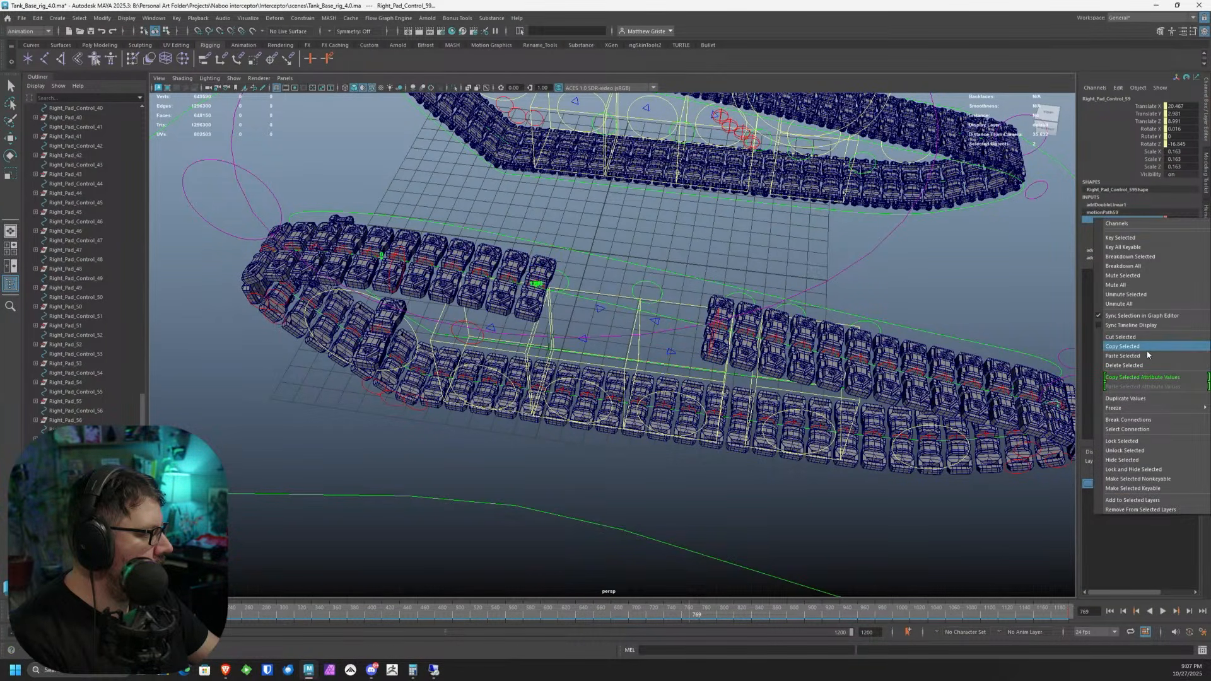
left_click(1149, 364)
left_click(1181, 219)
type("0")
key("Return")
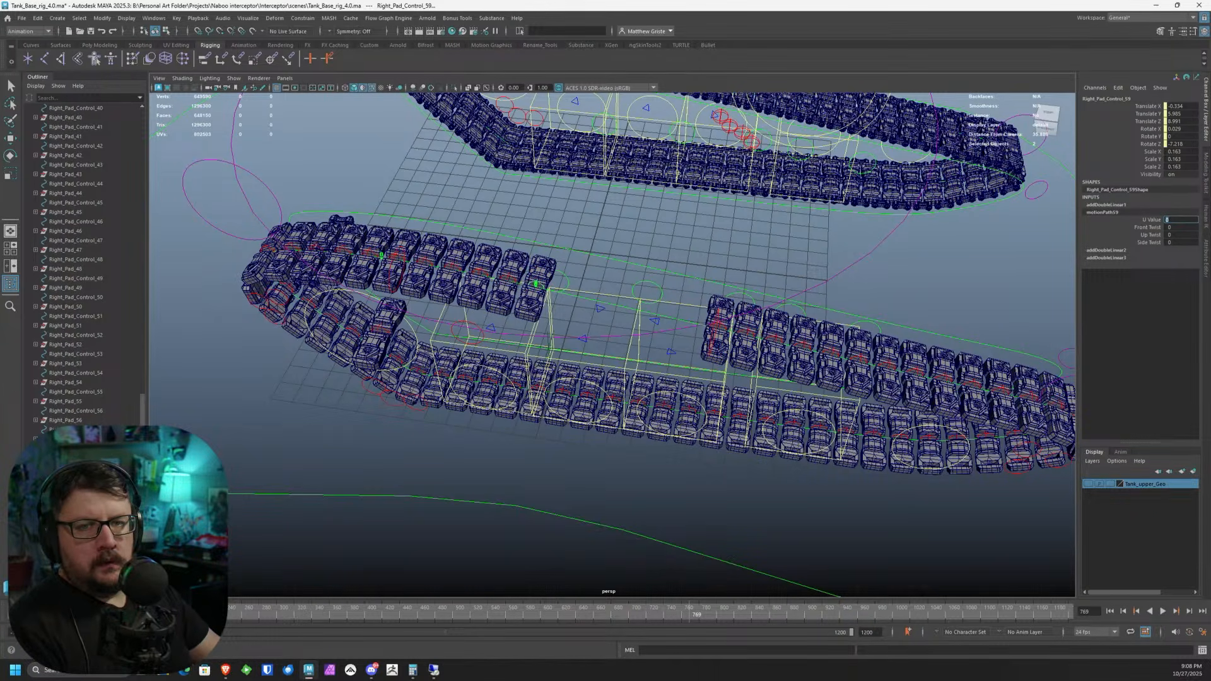
- Delete the addDoubleLinear nodes feeding Right_Pad_Control_59 and connect motionPath59's allCoordinates directly to its translate
key("Delete")
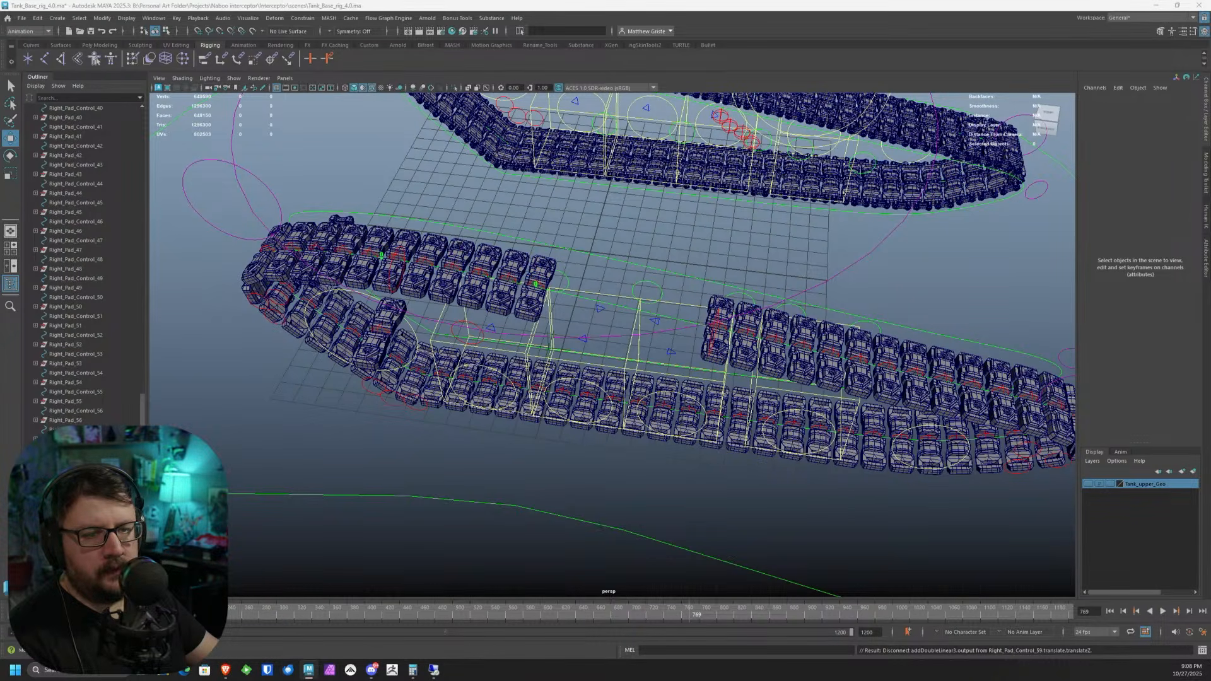
left_click(536, 283)
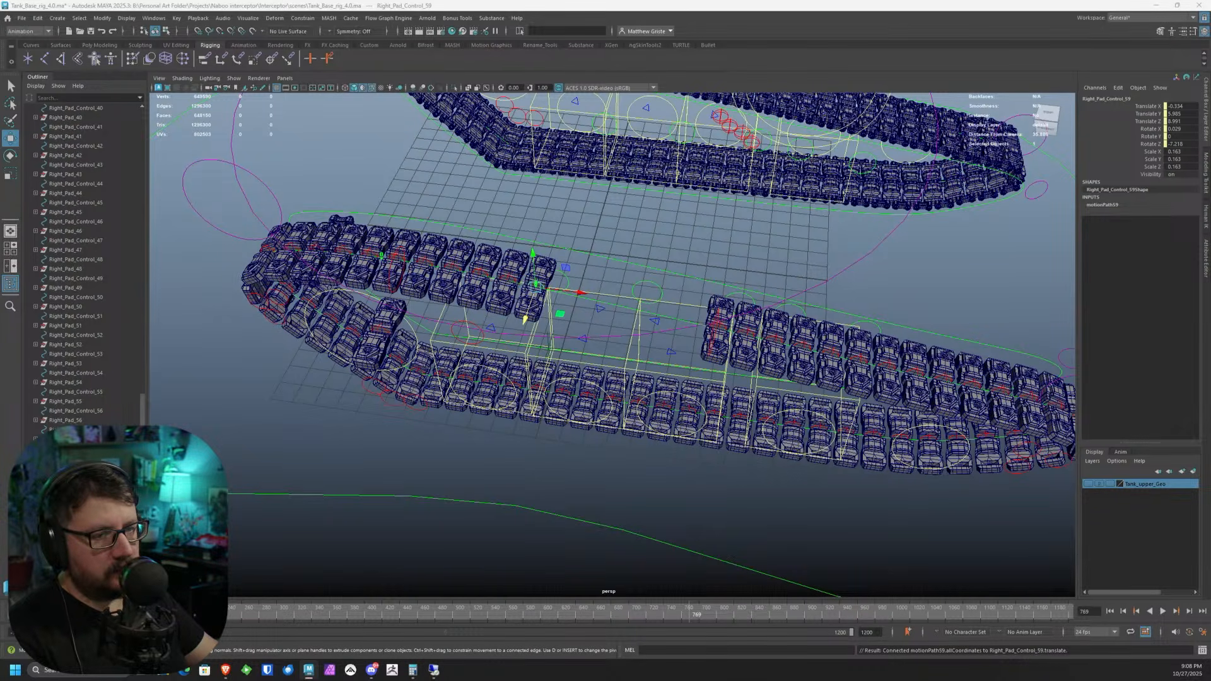
- Duplicate pad 58's Right_Tread_Anim node for pad 59 and connect the copy between Right_Tread_Locate's TreadCycle and motionPath59
left_click(719, 328, "shift")
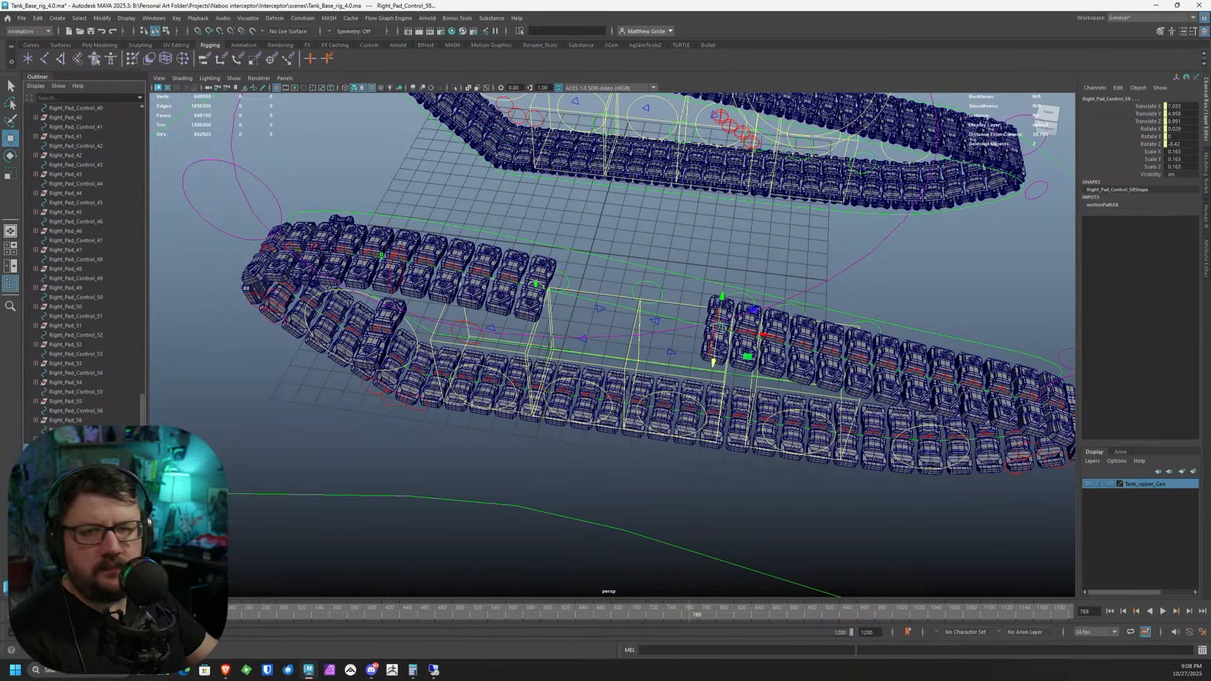
key("ctrl+d")
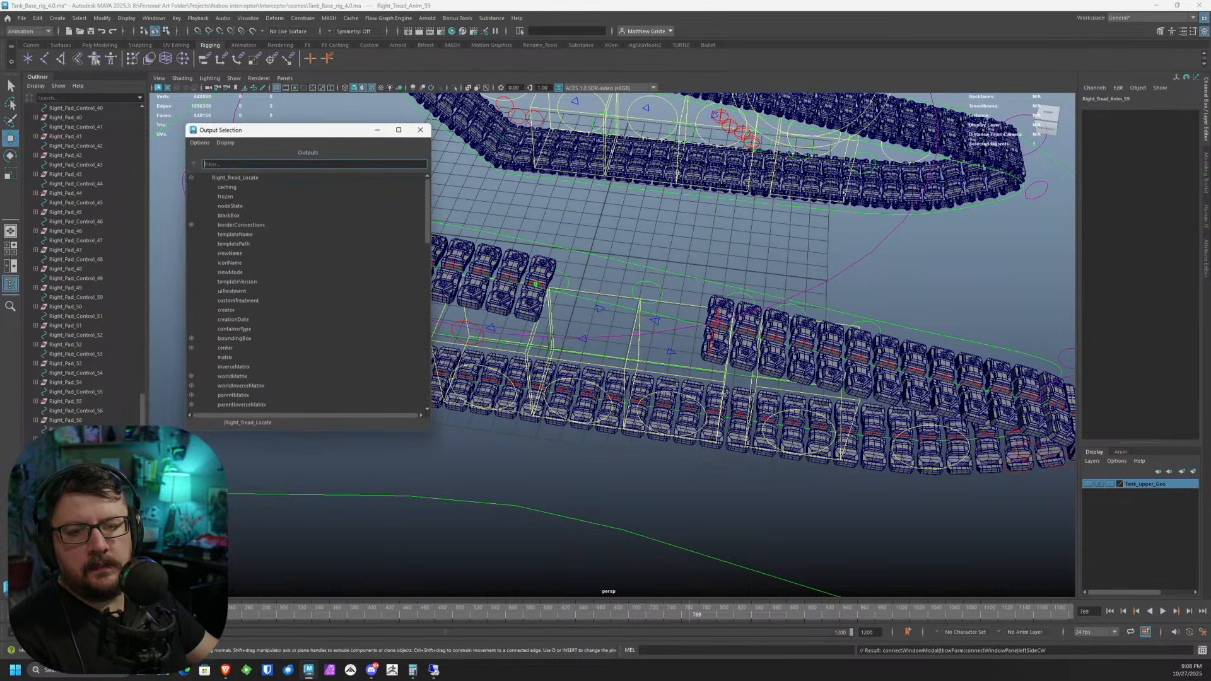
scroll(258, 314, "down", 20)
left_click(230, 404)
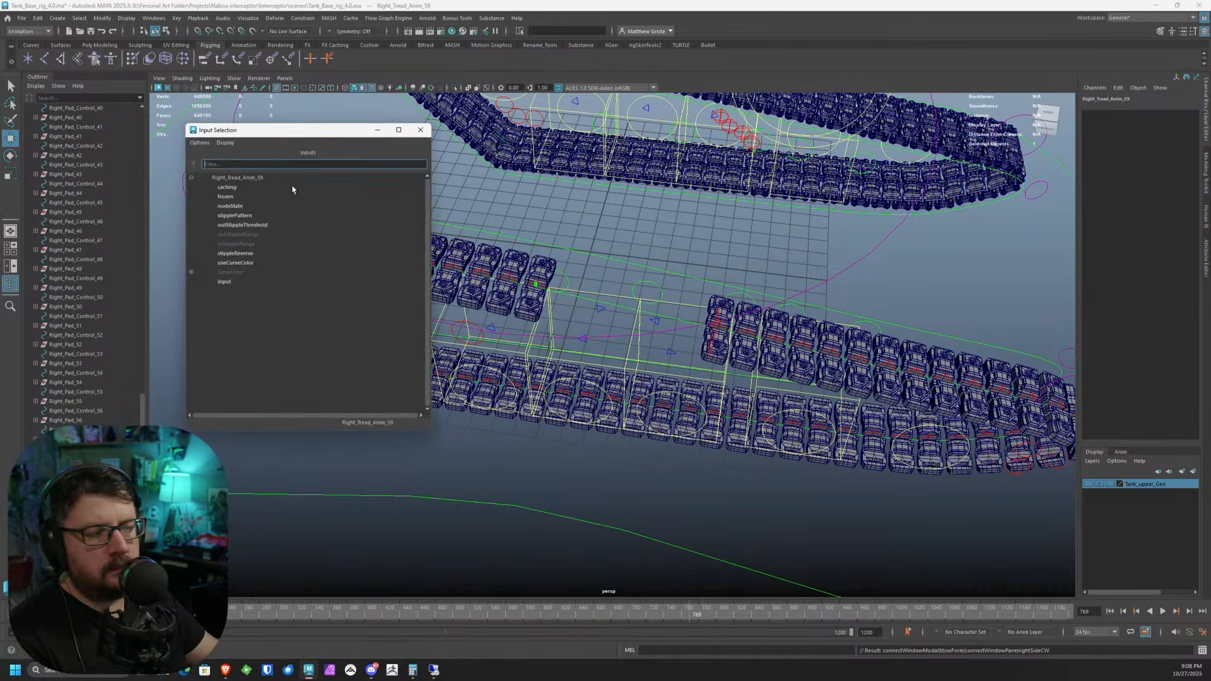
left_click(241, 281)
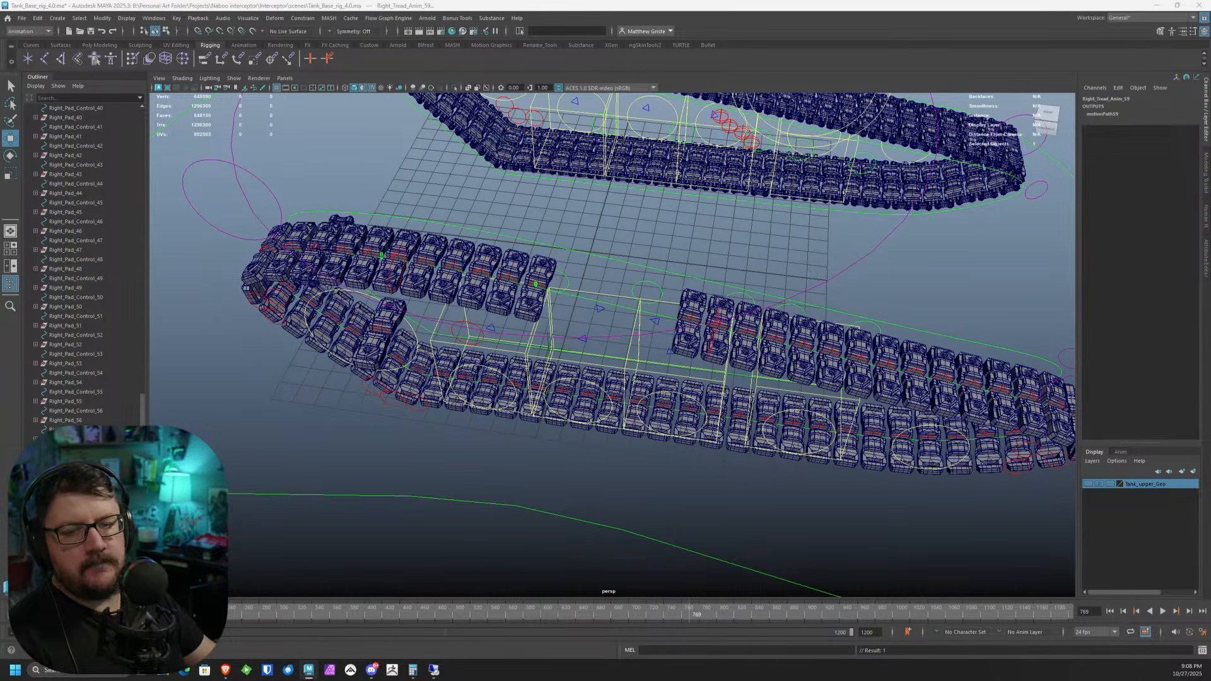
- Parent-constrain Right_Pad_60 to Right_Pad_Control_60
scroll(597, 275, "up", 6)
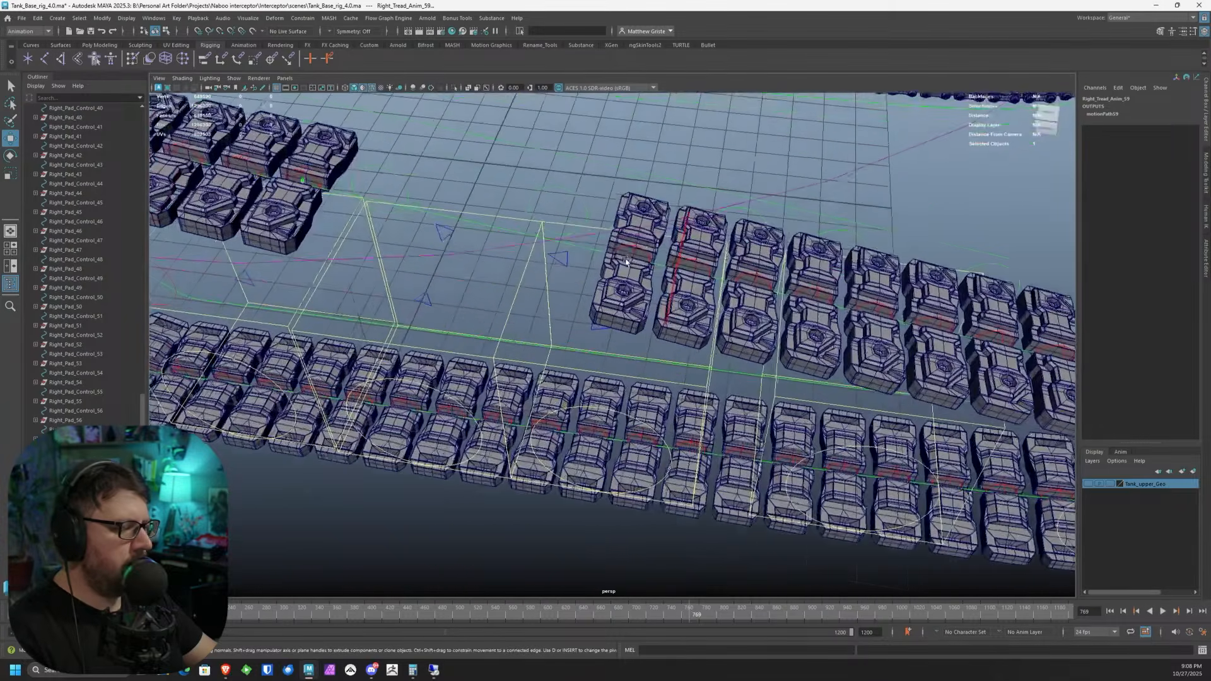
left_click(628, 257)
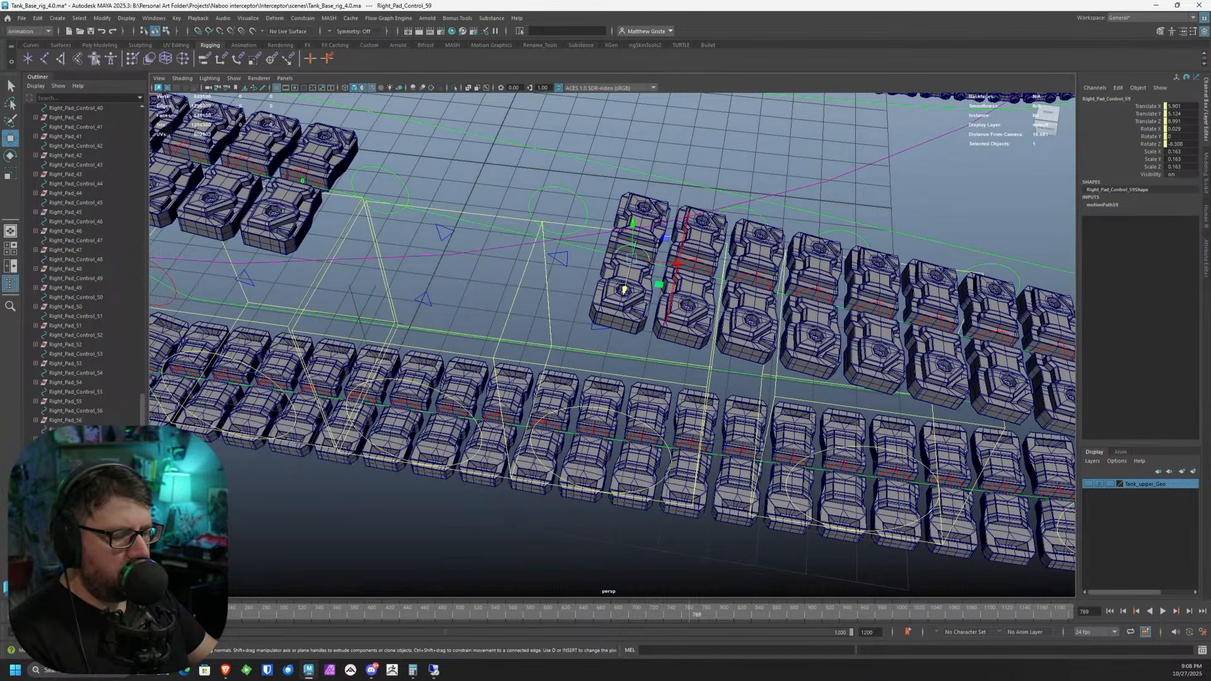
key("ctrl+z")
scroll(613, 345, "down", 3)
middle_click_drag(479, 315, 769, 318, "alt")
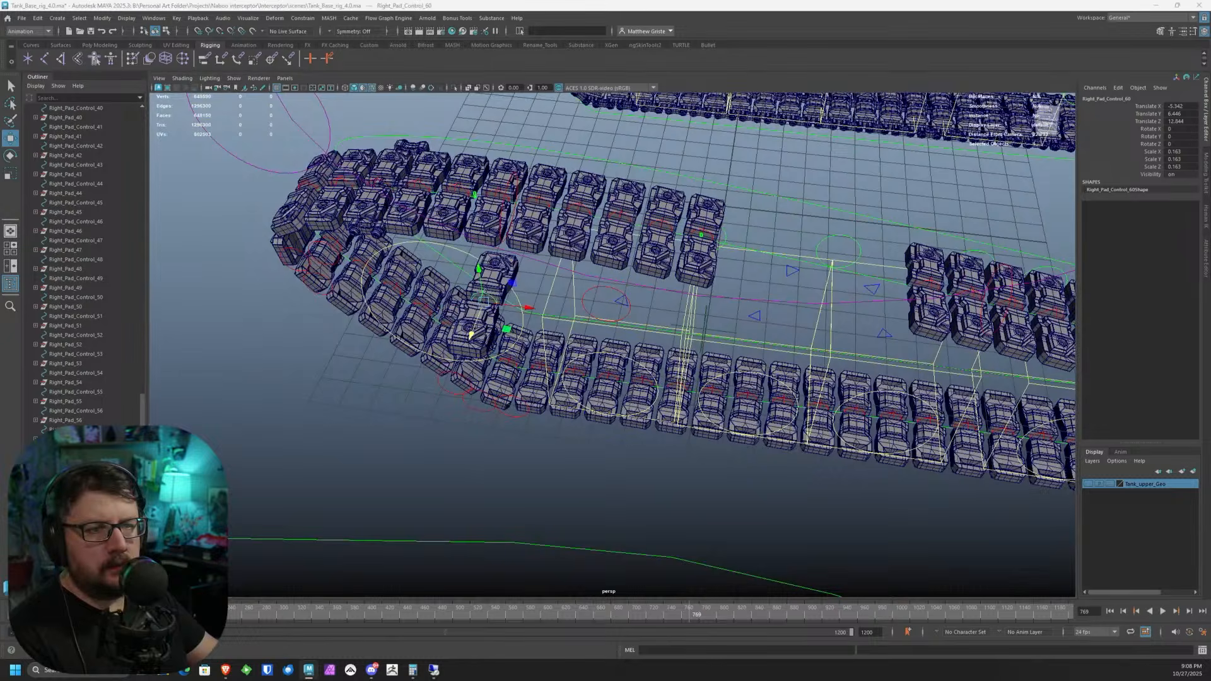
key("ctrl+z")
key("ctrl+z")
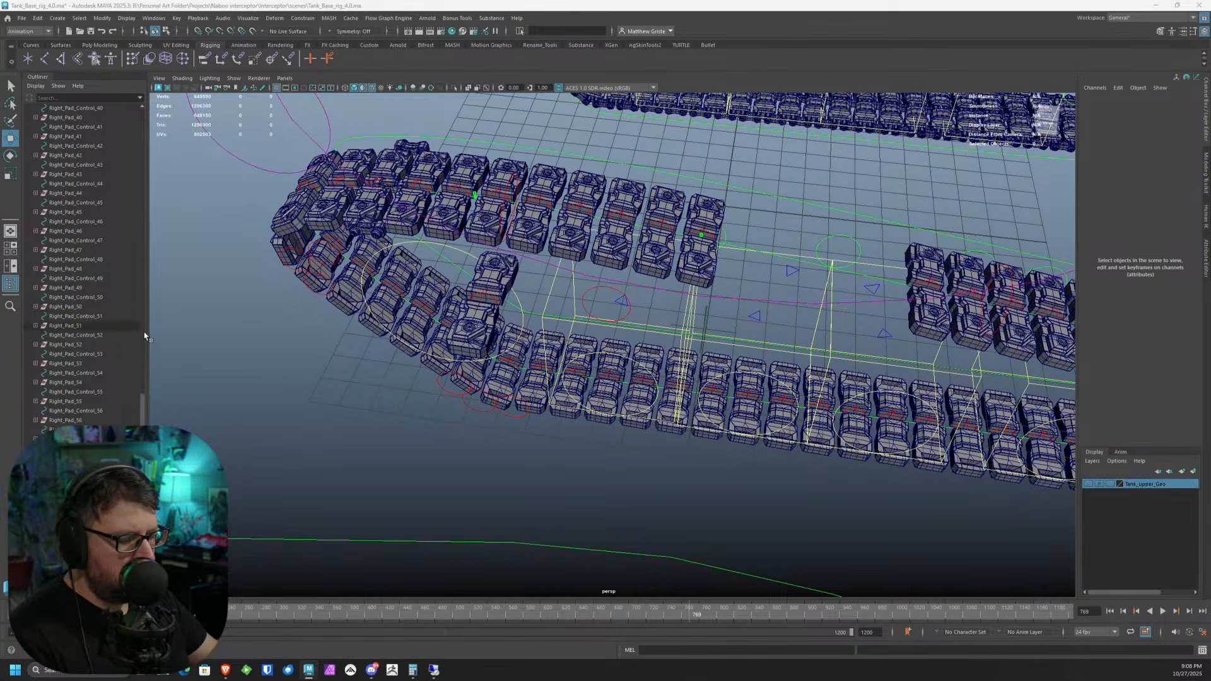
left_click(482, 287)
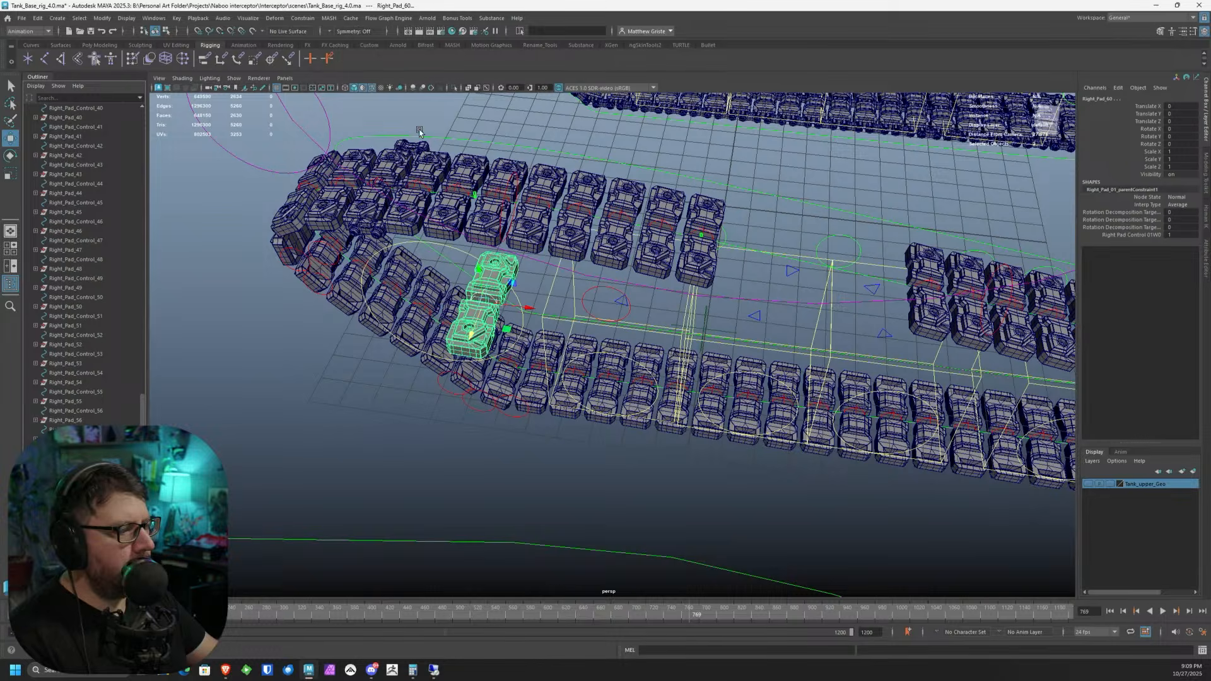
left_click(203, 58)
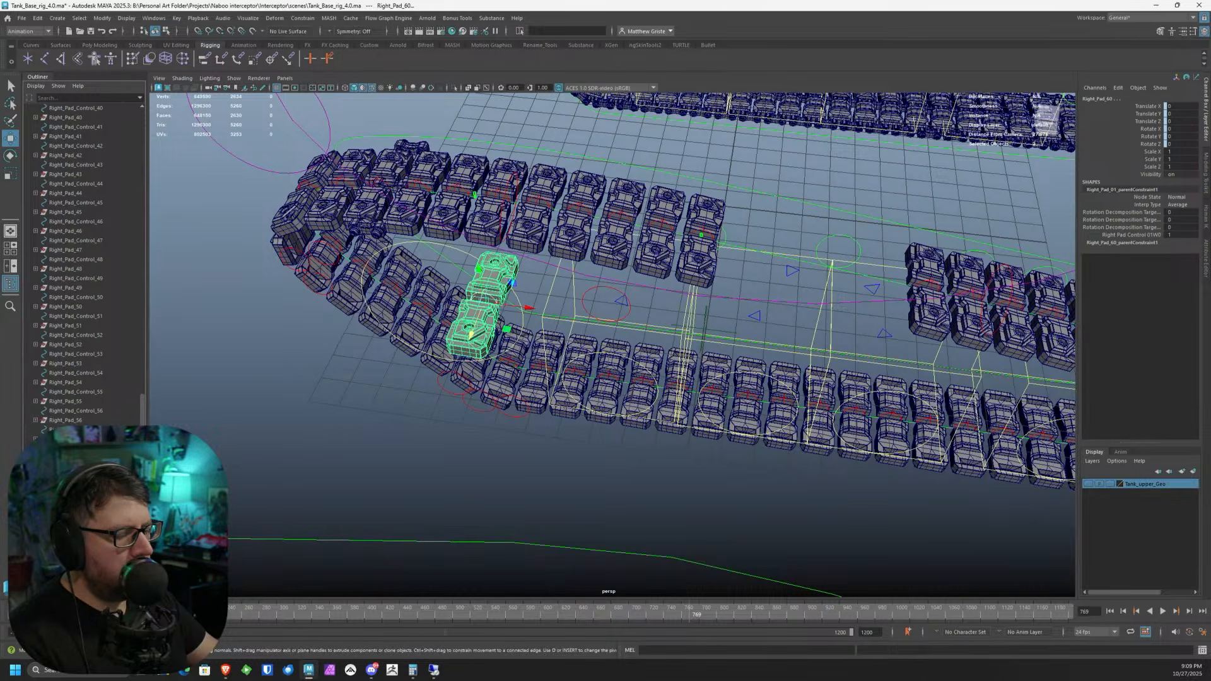
- Attach Right_Pad_Control_60 to the right tread's control curve as a motion path
left_click(492, 301)
mouse_move(756, 285)
left_mouse_down("alt")
mouse_move(819, 289)
mouse_move(765, 275)
left_mouse_up("alt")
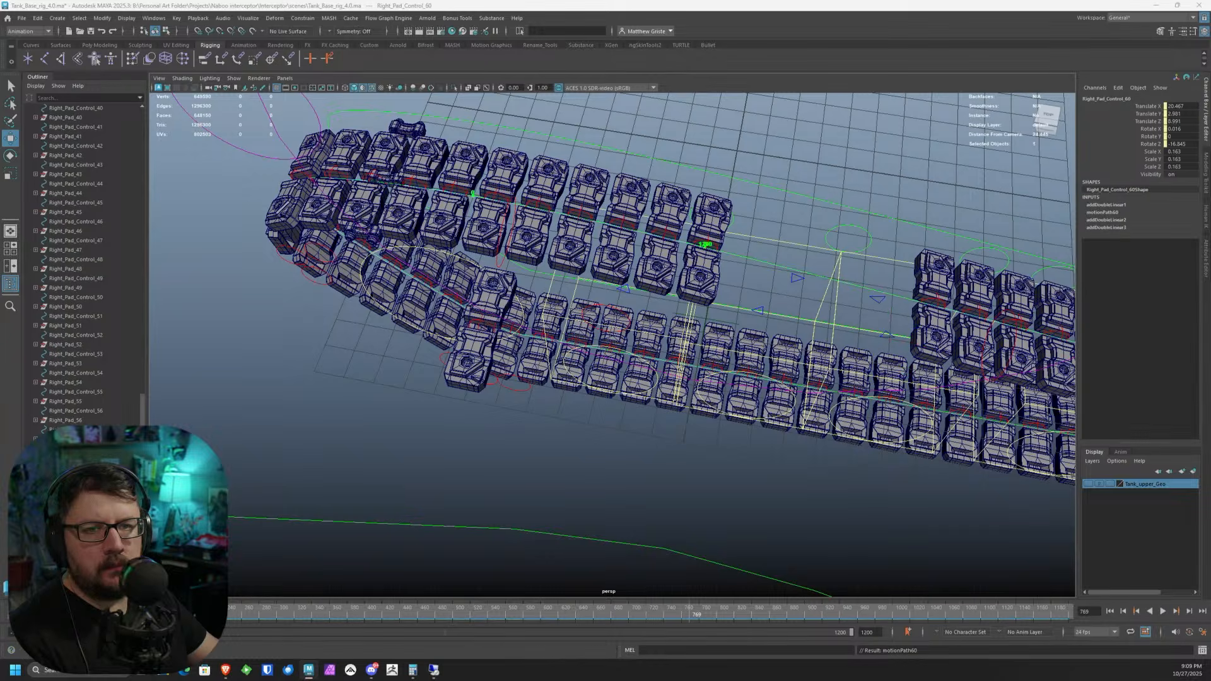
middle_click_drag(696, 261, 654, 255, "alt")
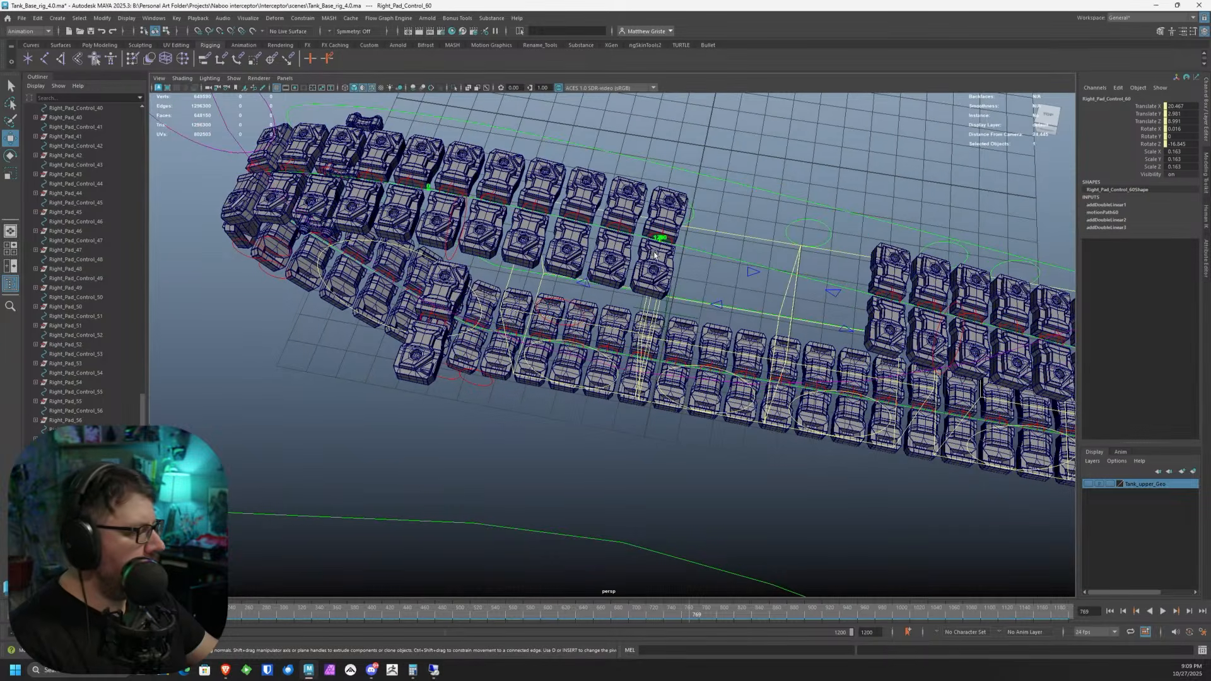
- Delete the U Value animation on motionPath60 and set its U Value to 0
left_click(1101, 212)
left_click(1151, 220)
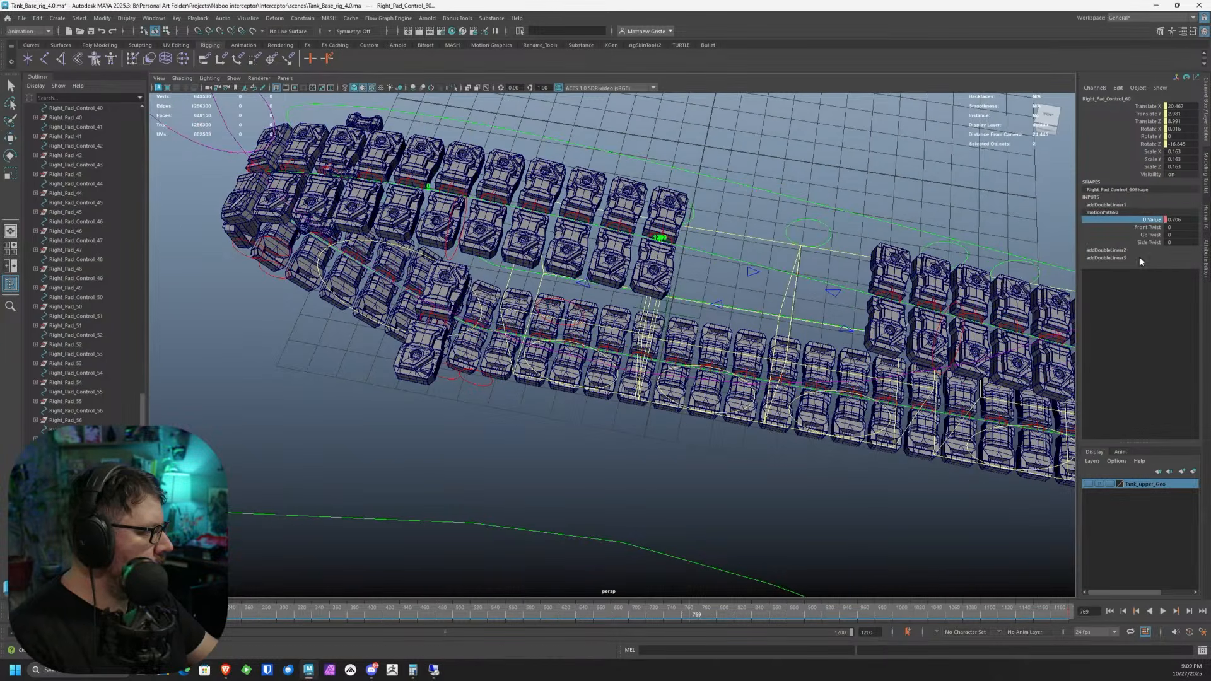
right_click(1147, 220)
left_click(1124, 363)
right_click(1146, 225)
right_click(1147, 219)
left_click(1133, 366)
left_click(1174, 220)
type("0")
key("Return")
- Delete the addDoubleLinear nodes feeding Right_Pad_Control_60 and connect motionPath60's allCoordinates directly to its translate
middle_click_drag(820, 283, 574, 234, "alt")
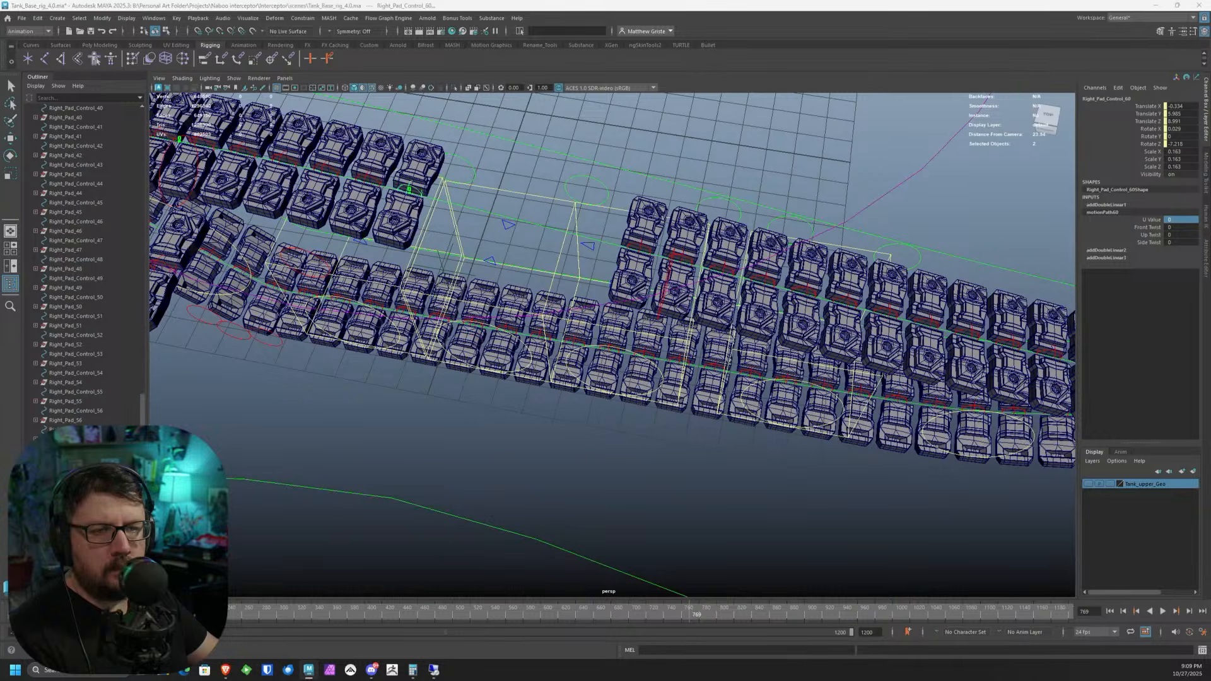
key("Delete")
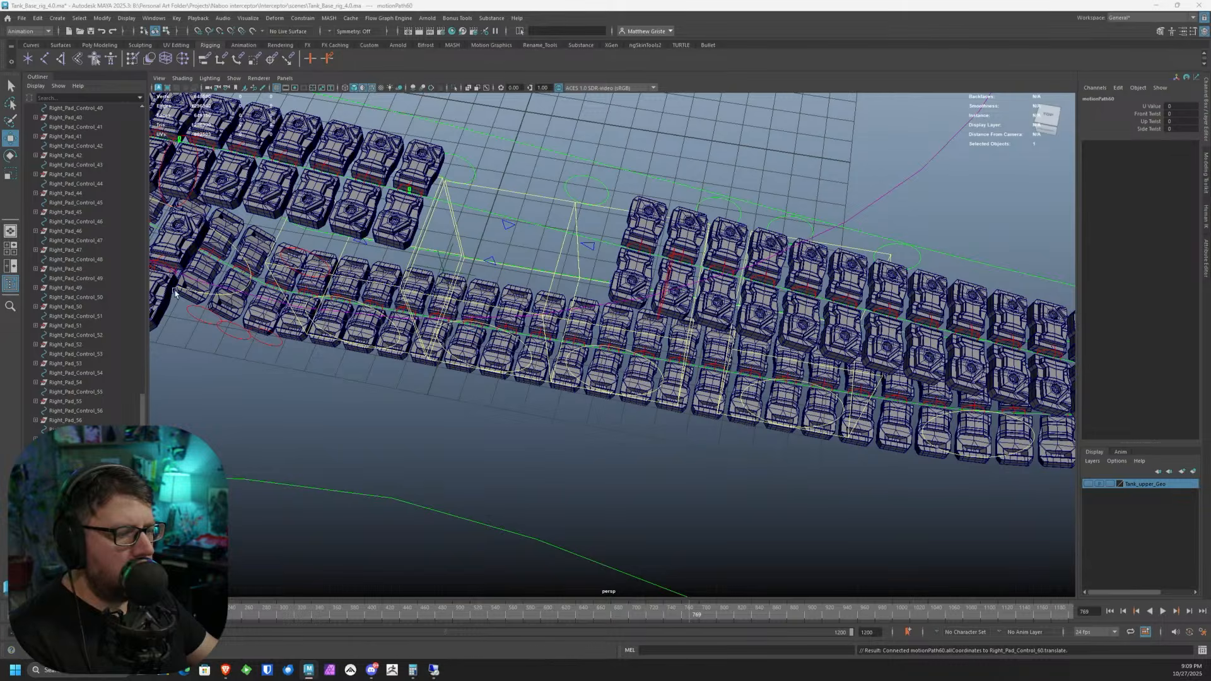
- Duplicate pad 59's Right_Tread_Anim node for pad 60, connect the copy's output to motionPath60's U Value, and space the pad next to pad 59
left_click(409, 190)
left_click(639, 251, "shift")
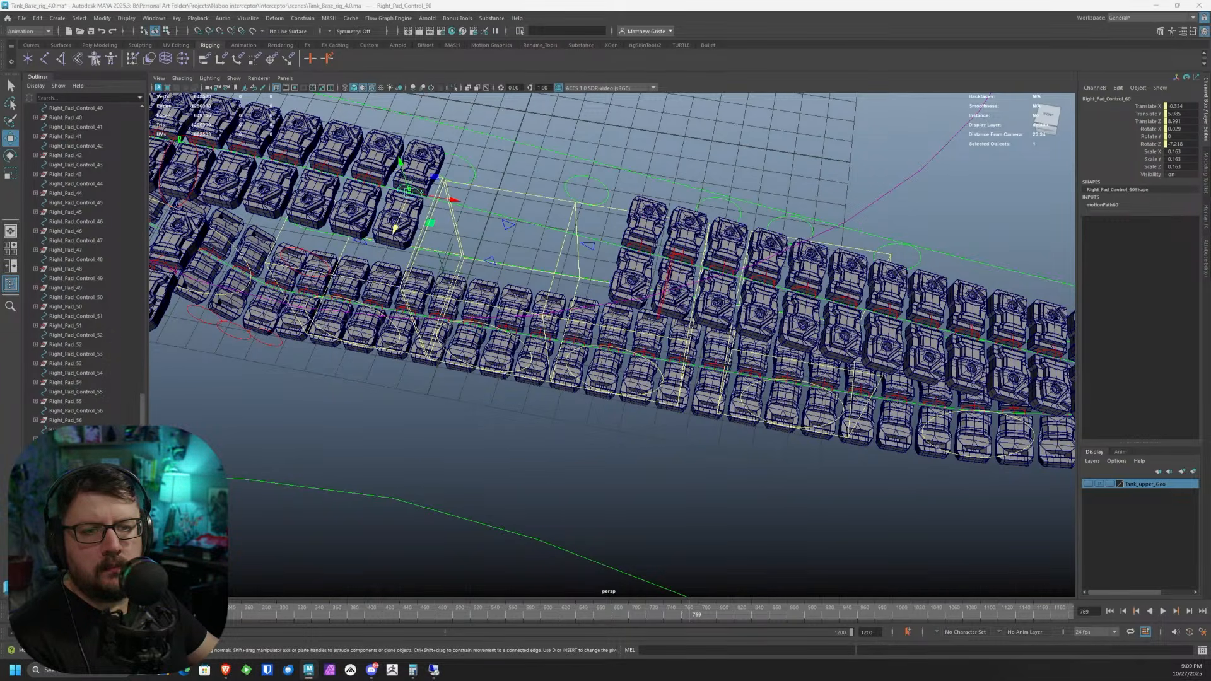
key("ctrl+d")
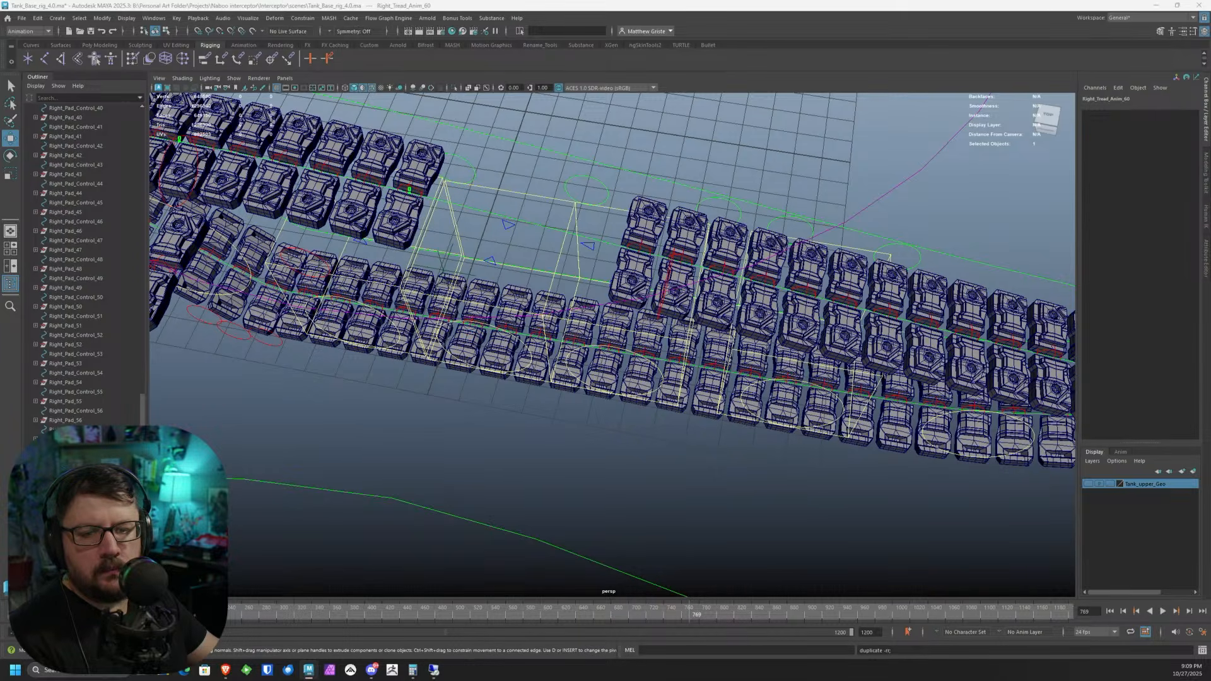
scroll(347, 308, "down", 10)
left_click(233, 400)
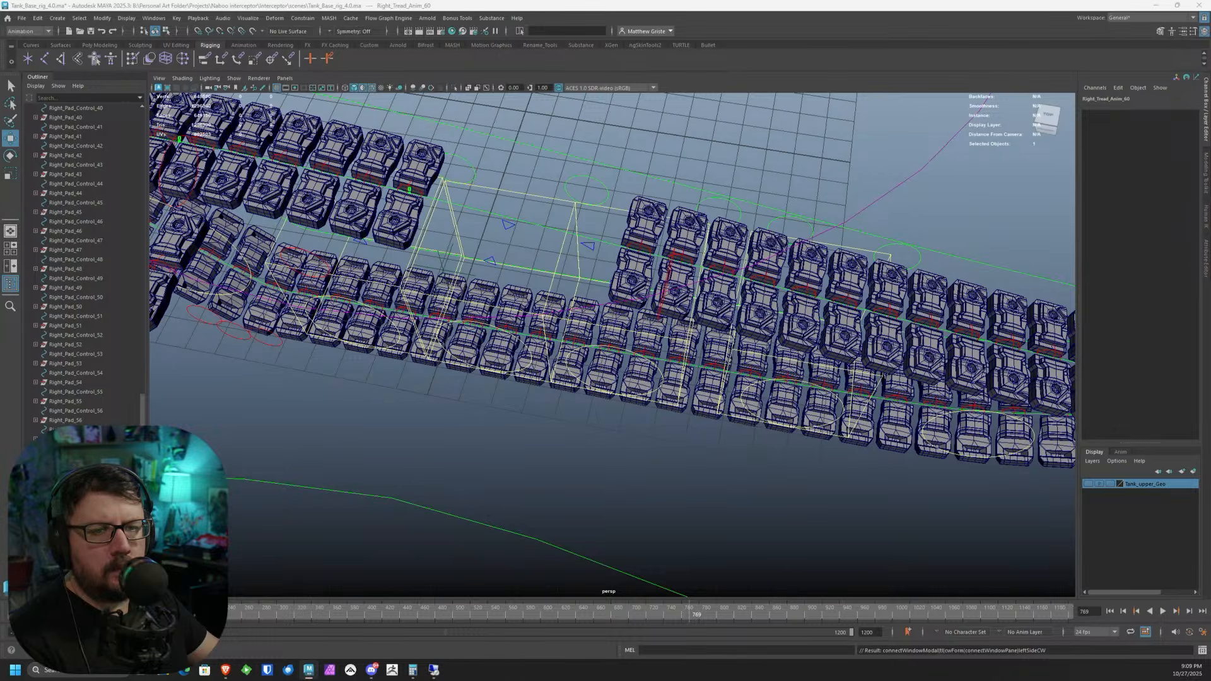
left_click(220, 281)
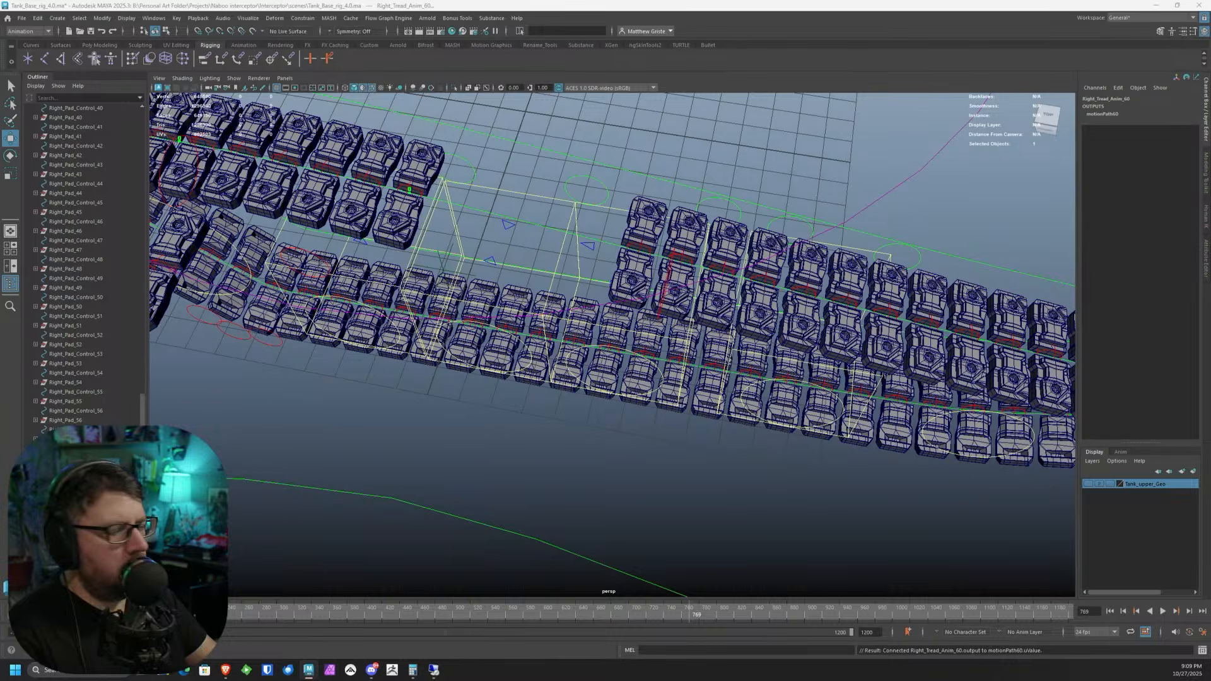
key("Return")
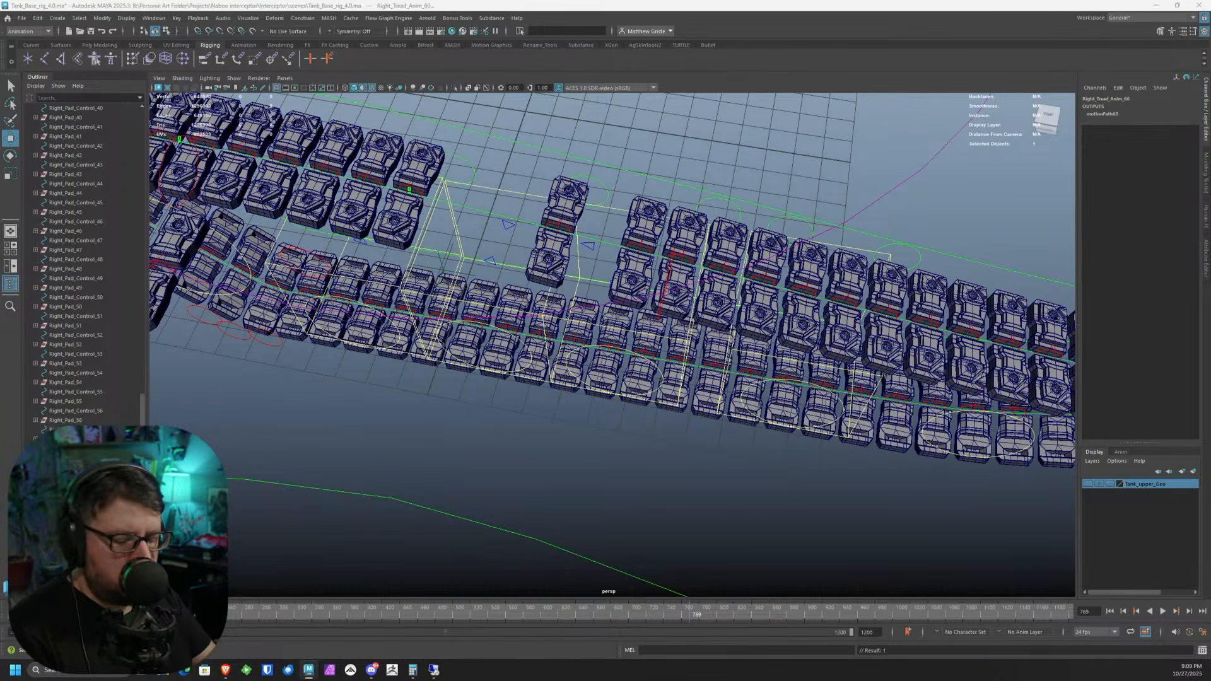
key("Return")
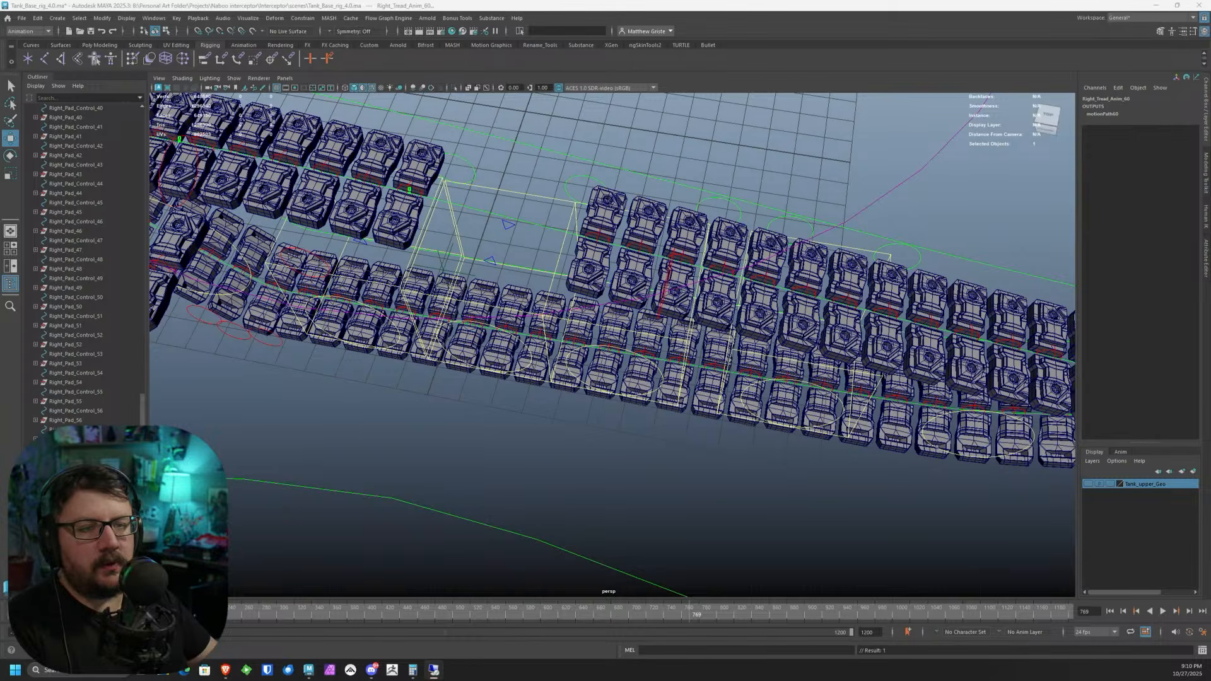
- Parent-constrain Right_Pad_61 to Right_Pad_Control_61
left_click(408, 191)
left_click(470, 188)
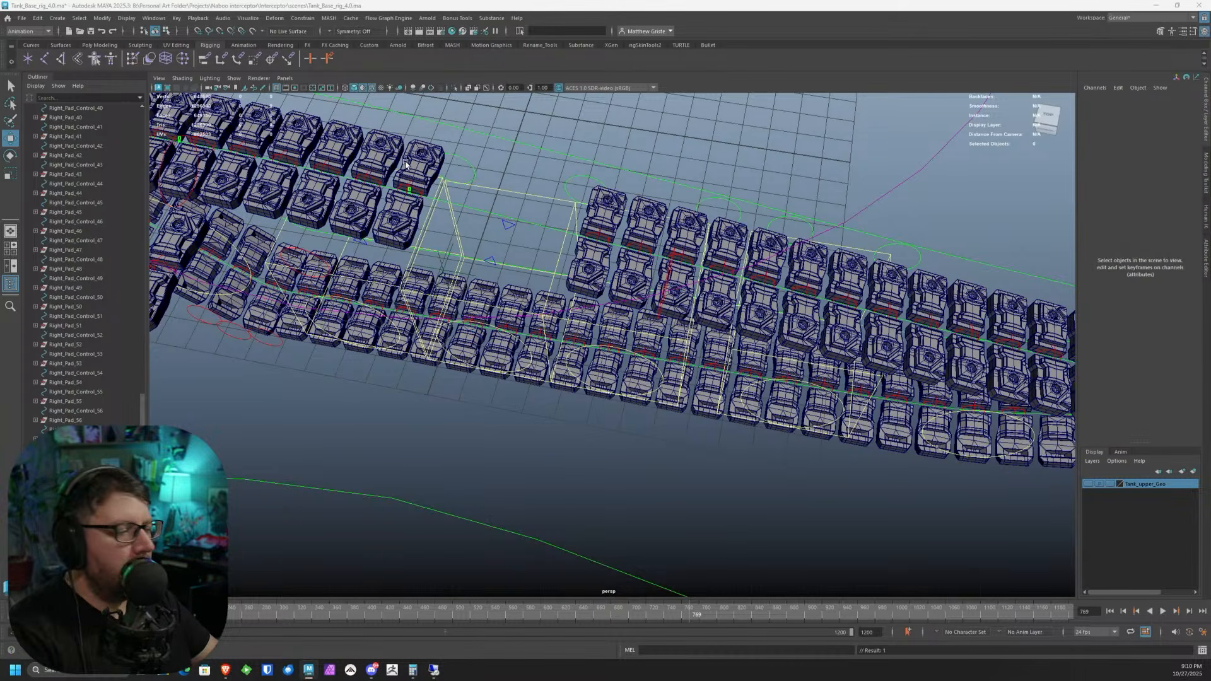
left_click(76, 505)
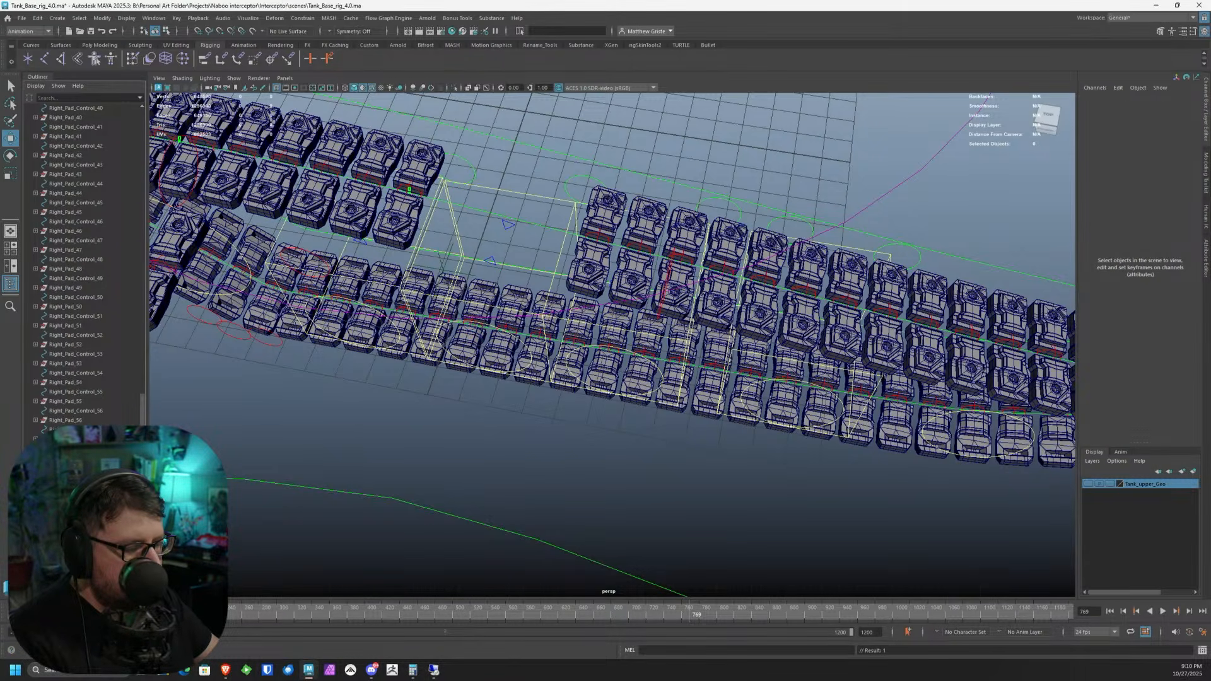
middle_click_drag(482, 307, 700, 312, "alt")
left_click(66, 515, "ctrl")
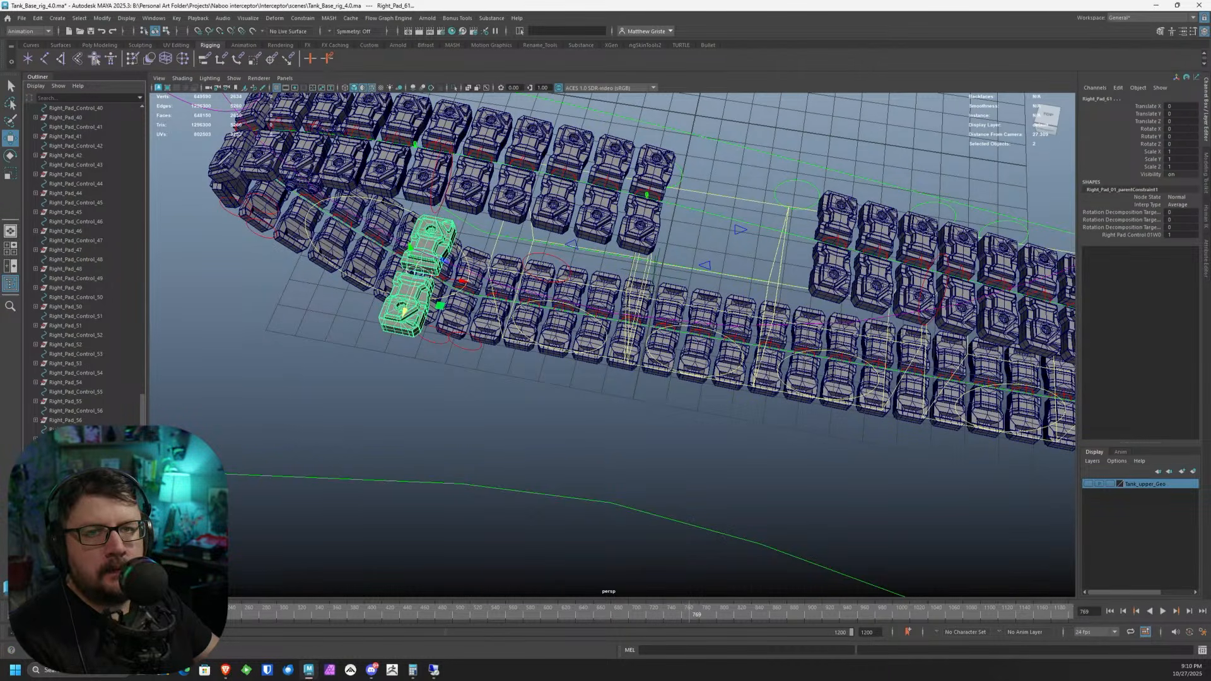
left_click(205, 60)
- Attach Right_Pad_Control_61 to the right tread's control curve as a motion path
left_click(76, 505)
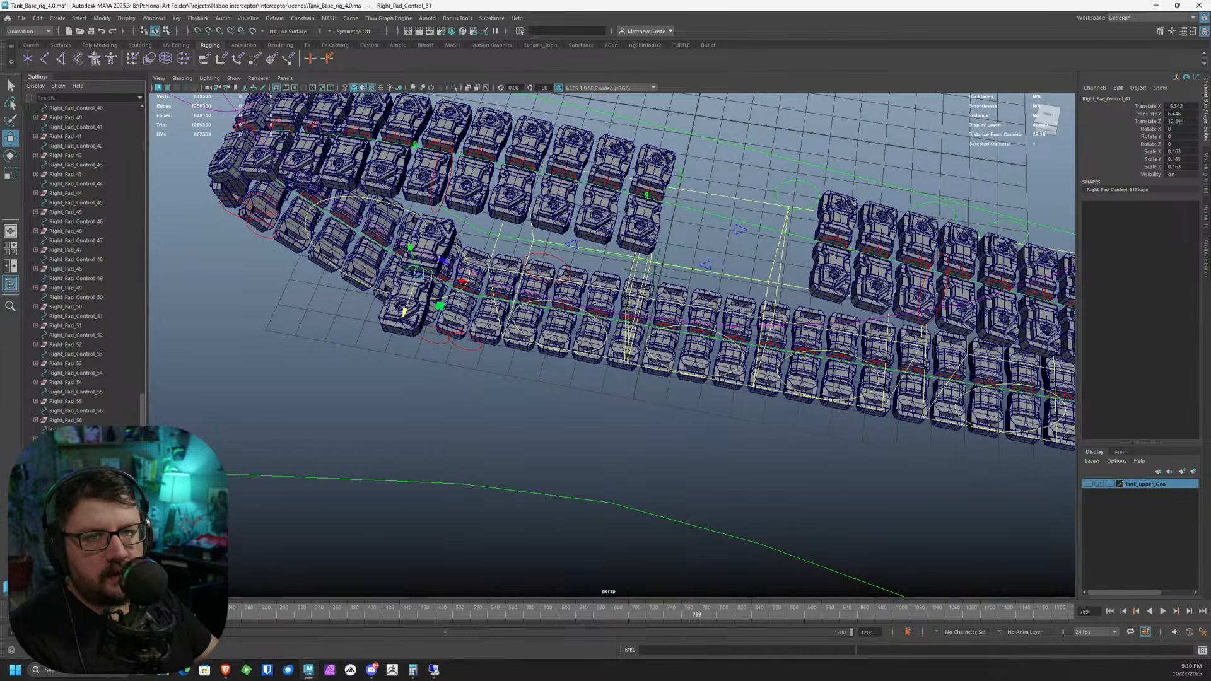
left_click_drag(741, 214, 730, 220)
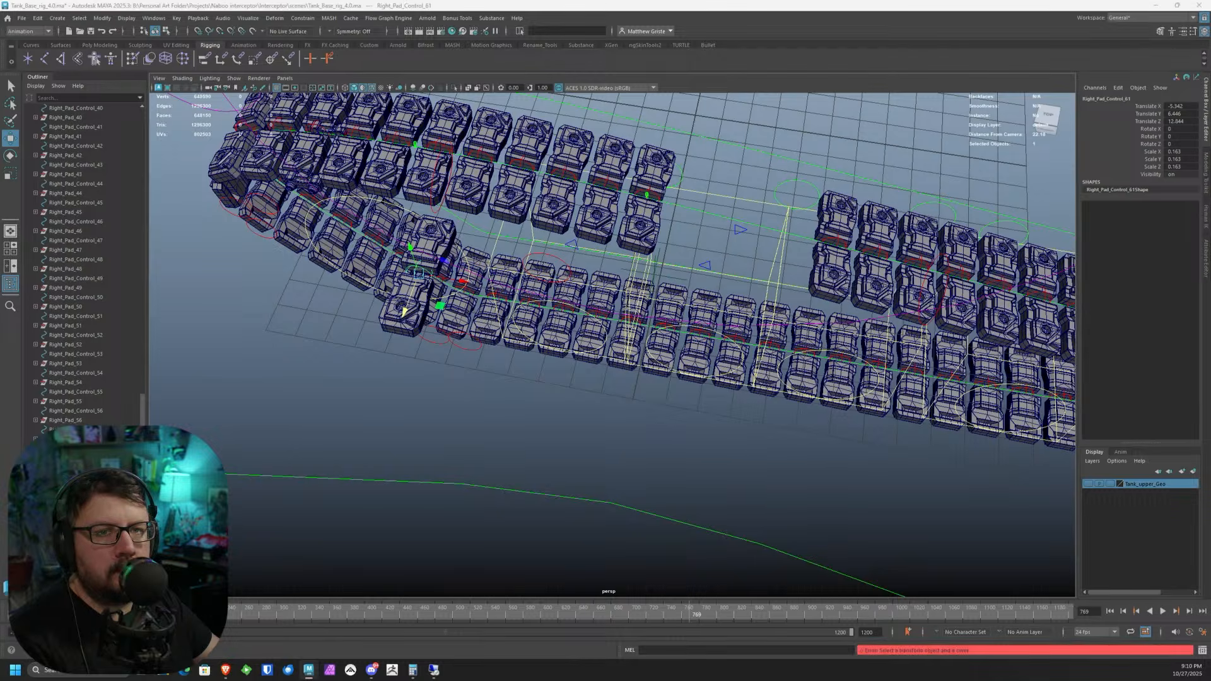
left_click_drag(710, 231, 696, 203)
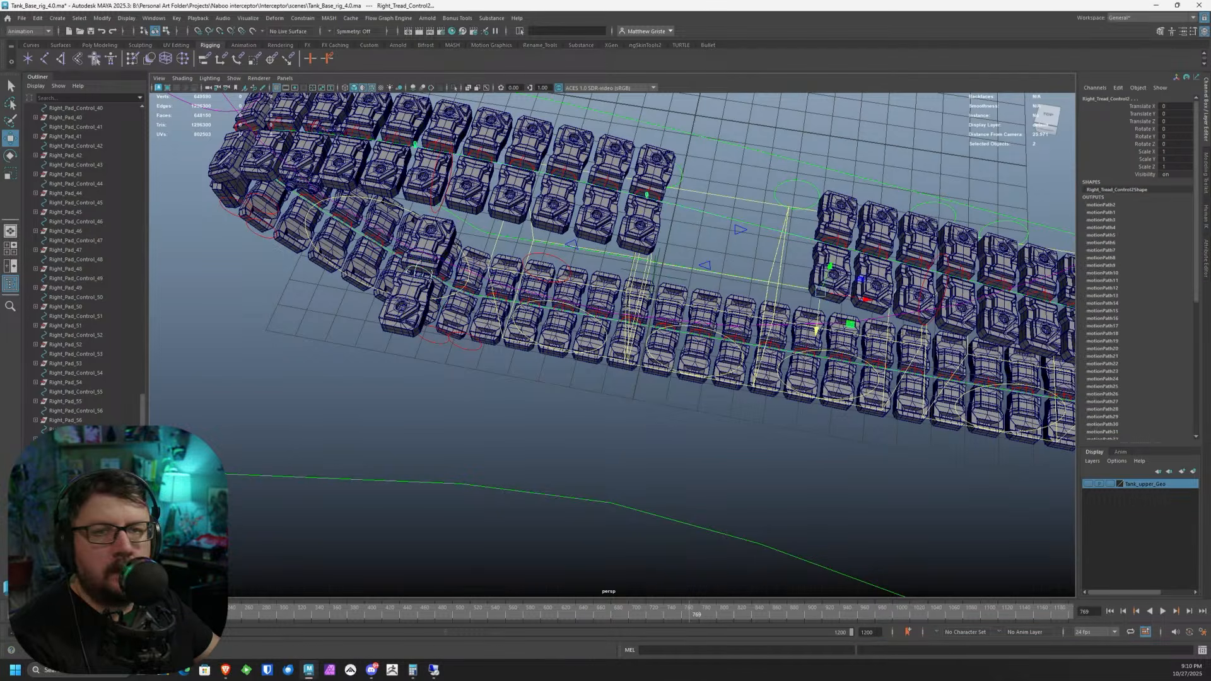
key("ctrl+z")
- Delete the U Value animation on motionPath61 and set its U Value to 0
middle_click_drag(845, 258, 650, 264, "alt")
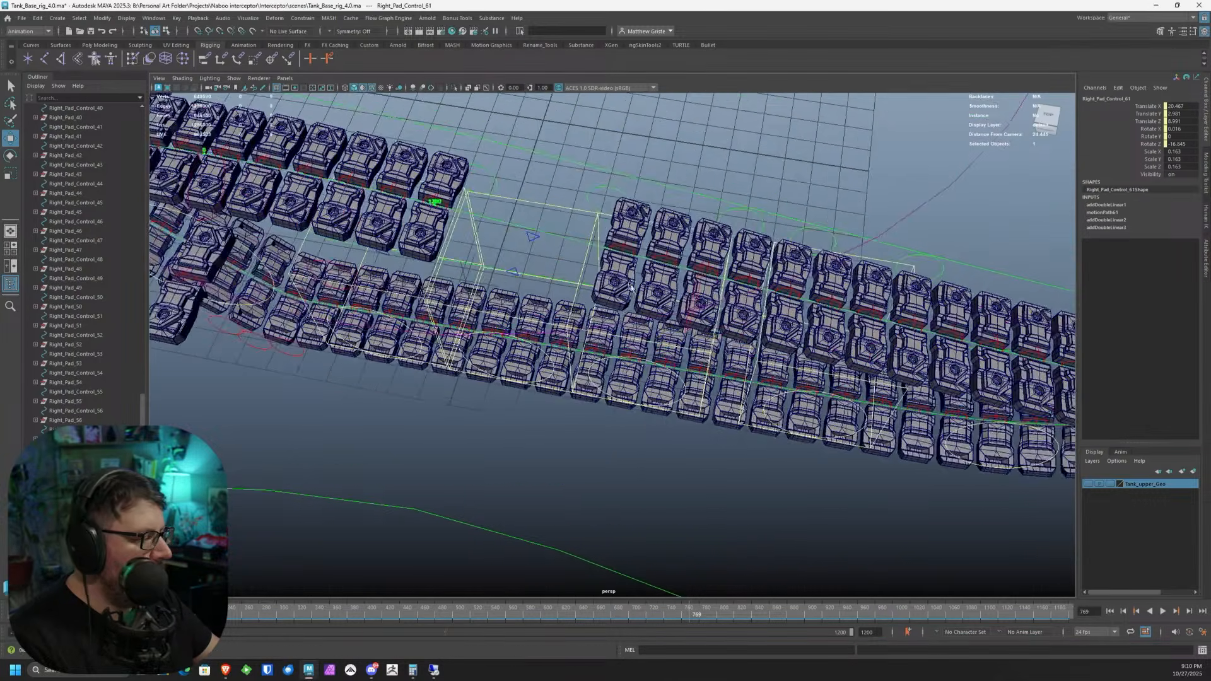
scroll(650, 264, "down", 2)
left_click(1101, 211)
left_click(1151, 219)
right_click(1151, 219)
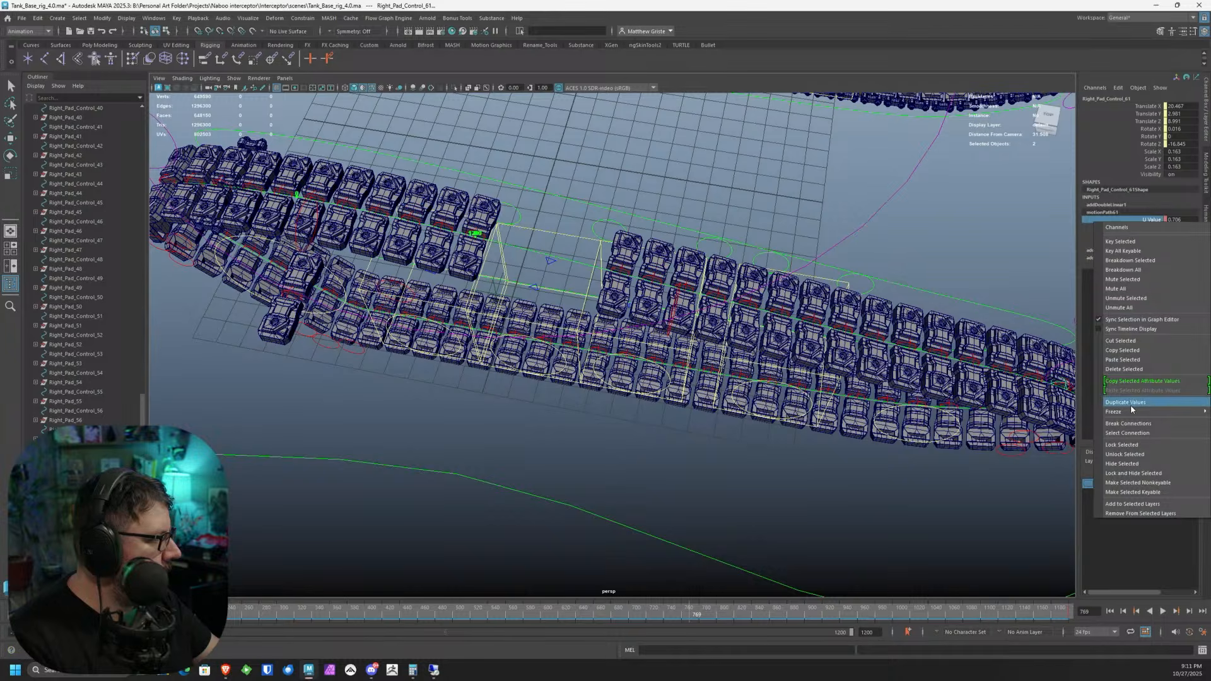
left_click(1132, 370)
left_click(1189, 221)
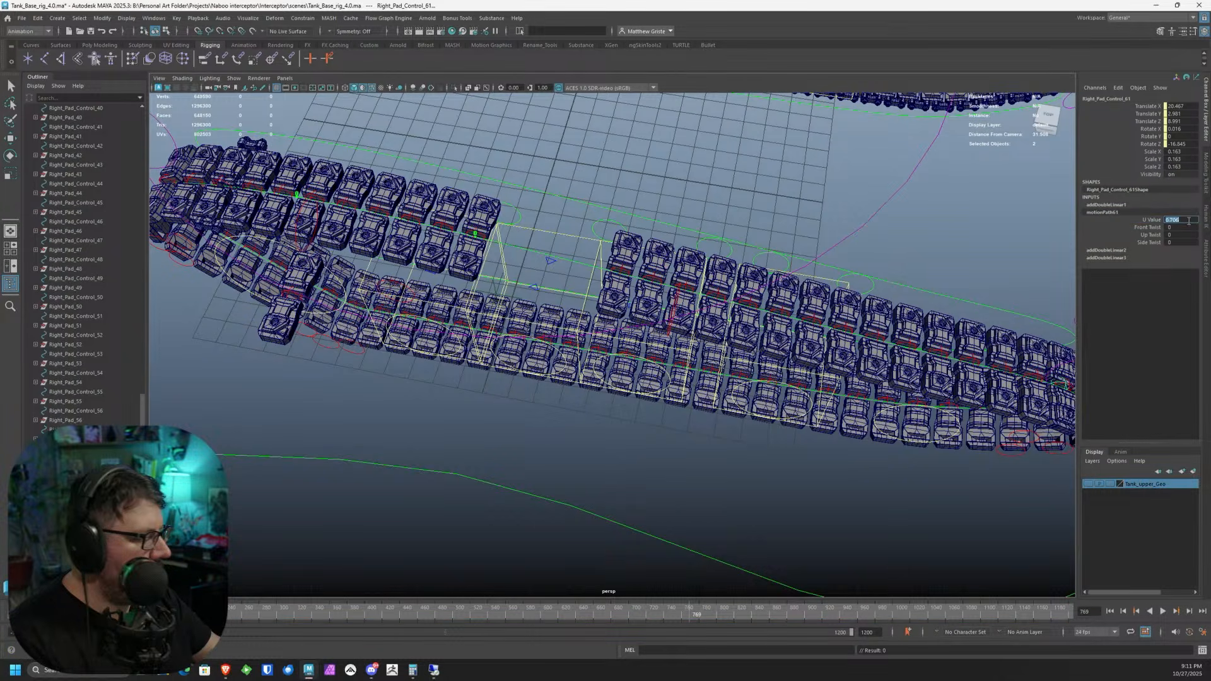
type("0")
key("Return")
- Delete the addDoubleLinear nodes feeding Right_Pad_Control_61 and connect motionPath61's allCoordinates directly to its translate
middle_click_drag(608, 350, 532, 343, "alt")
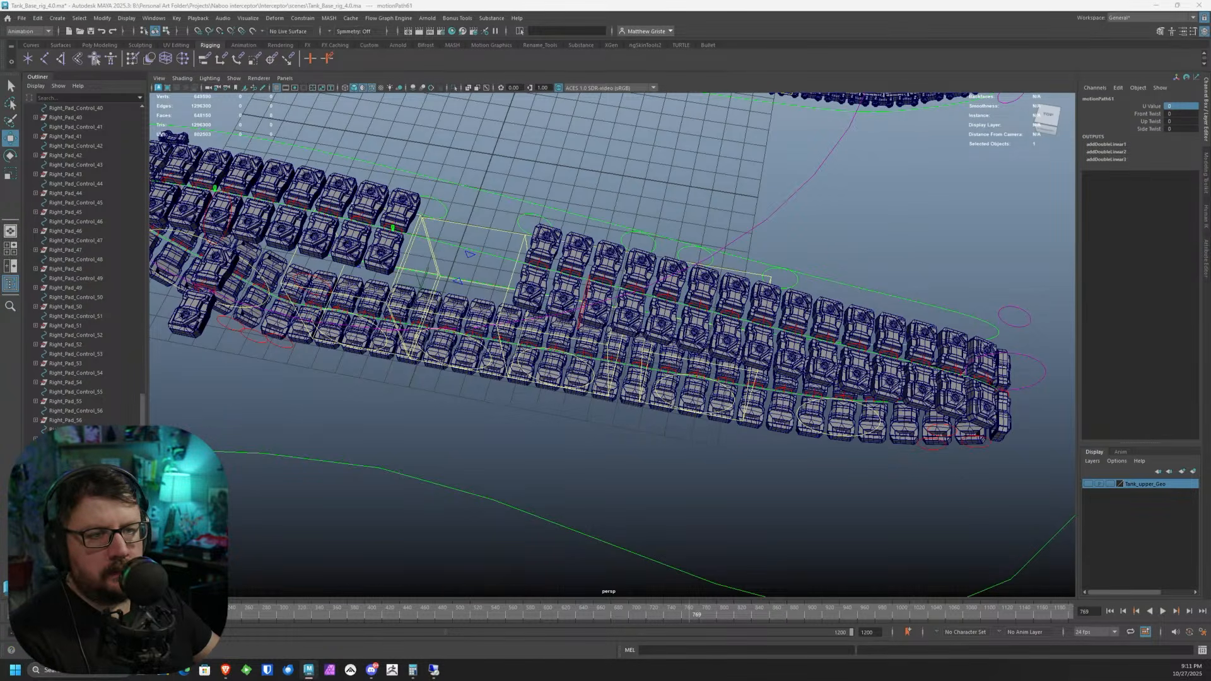
key("Delete")
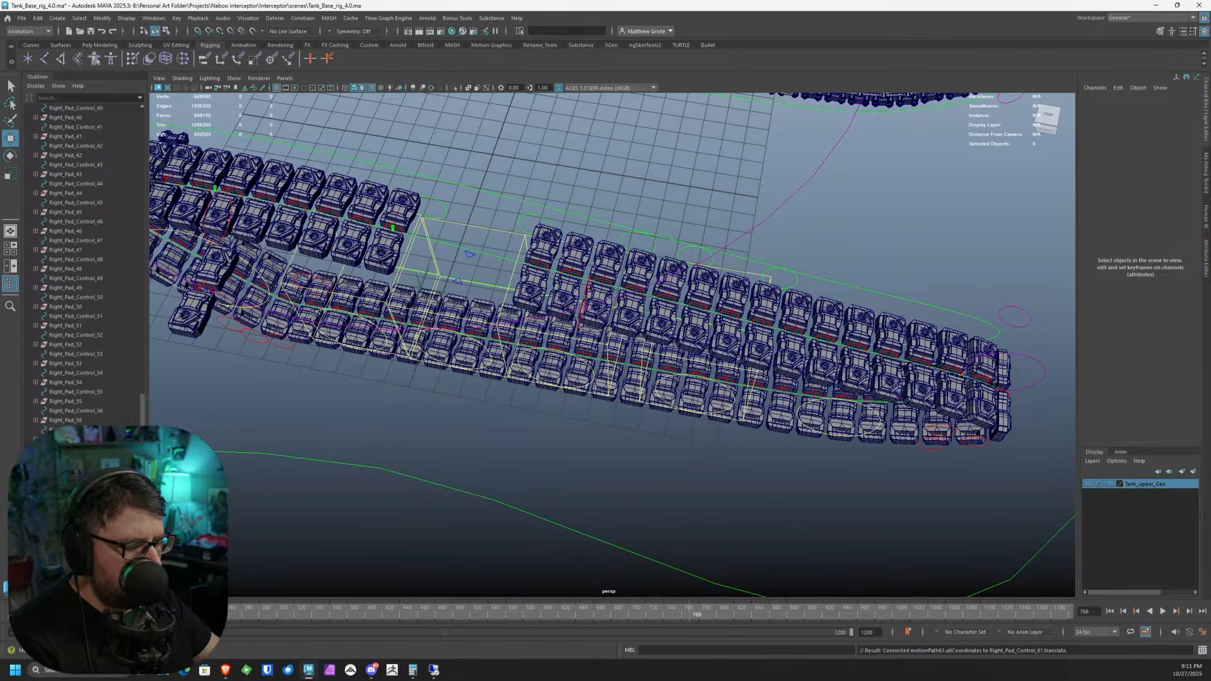
- Duplicate Right_Tread_Anim_60 as Right_Tread_Anim_61 and connect the copy between Right_Tread_Locate's TreadCycle and motionPath61
left_click(392, 228)
left_click(537, 266, "shift")
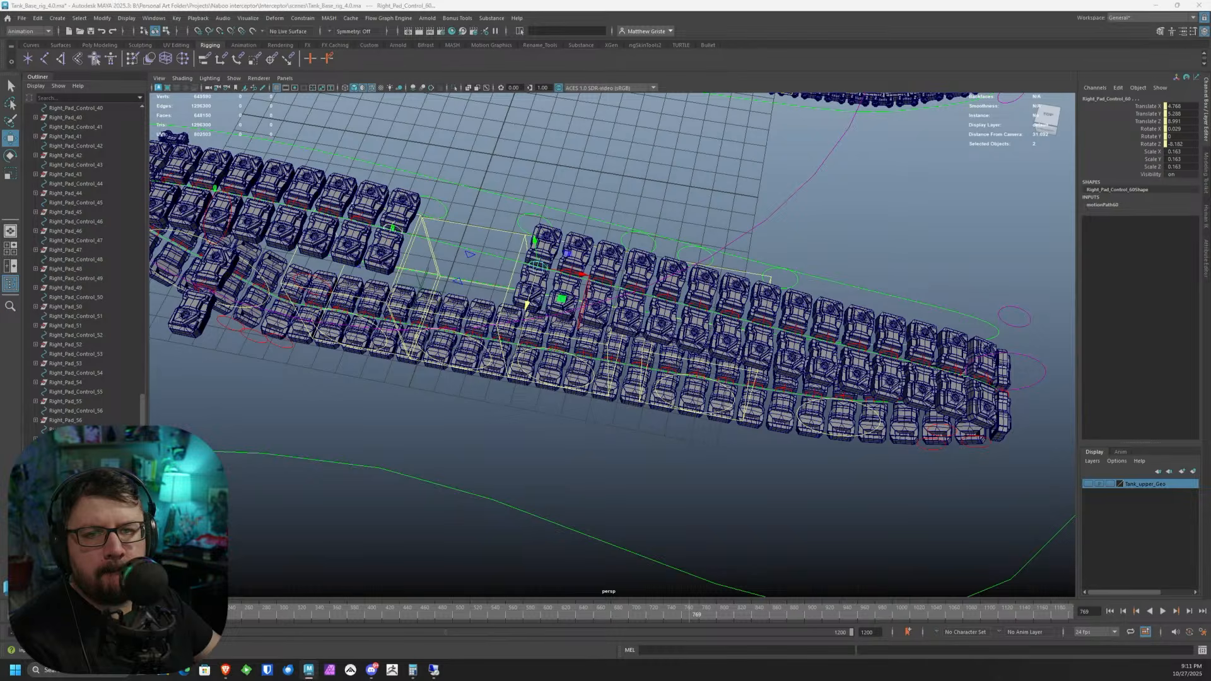
key("ctrl+d")
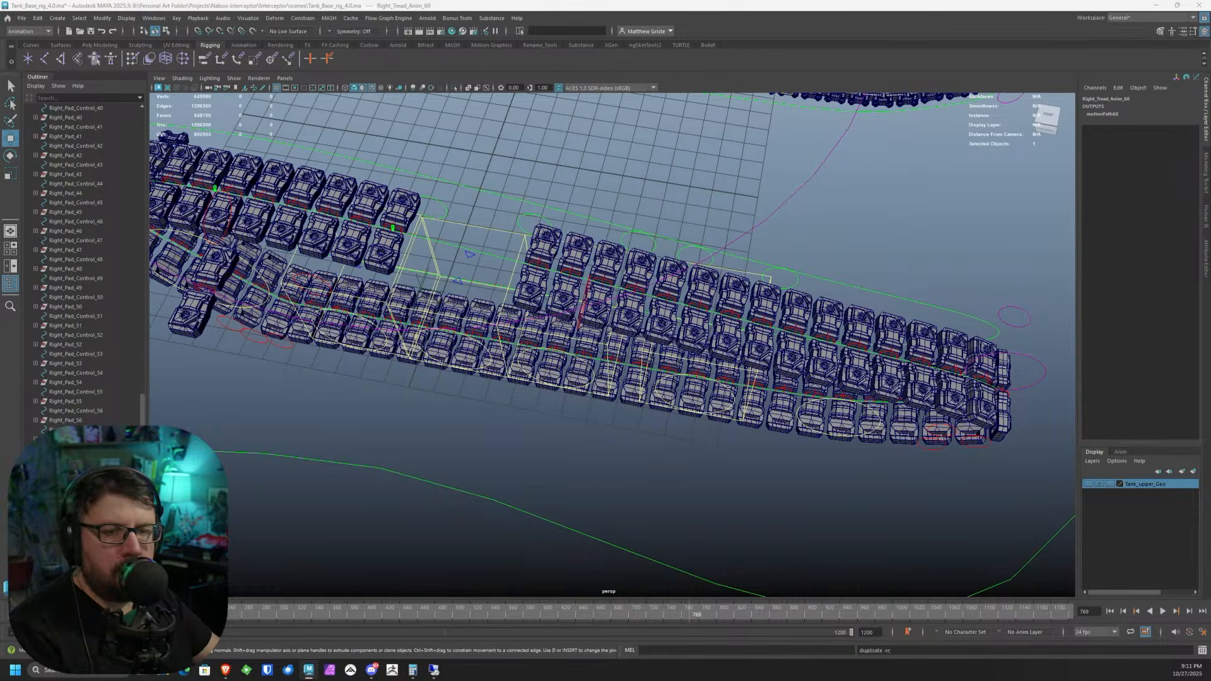
key("ctrl+d")
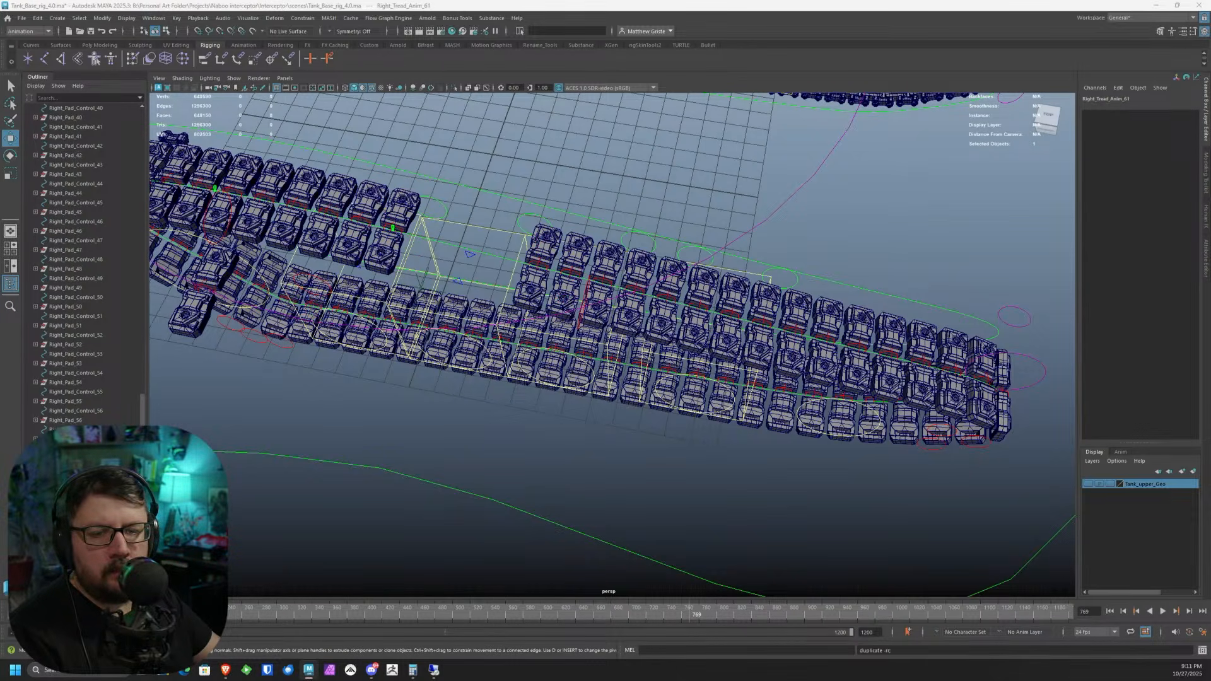
scroll(292, 302, "down", 10)
left_click(236, 405)
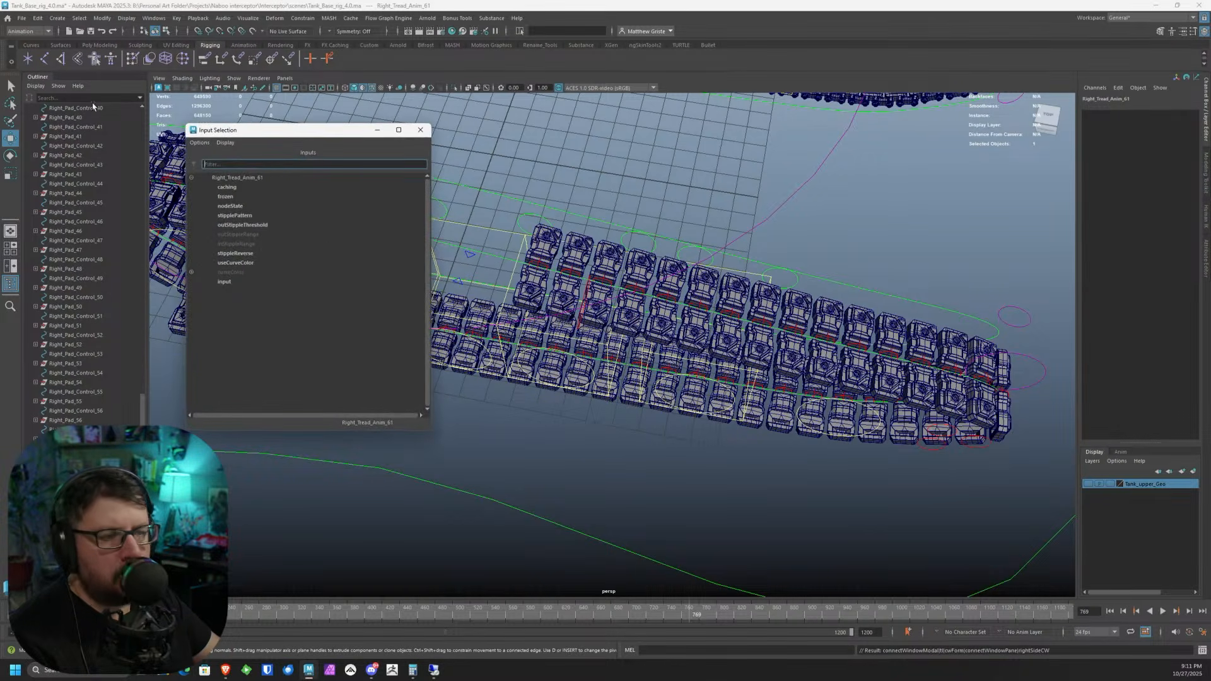
left_click(238, 281)
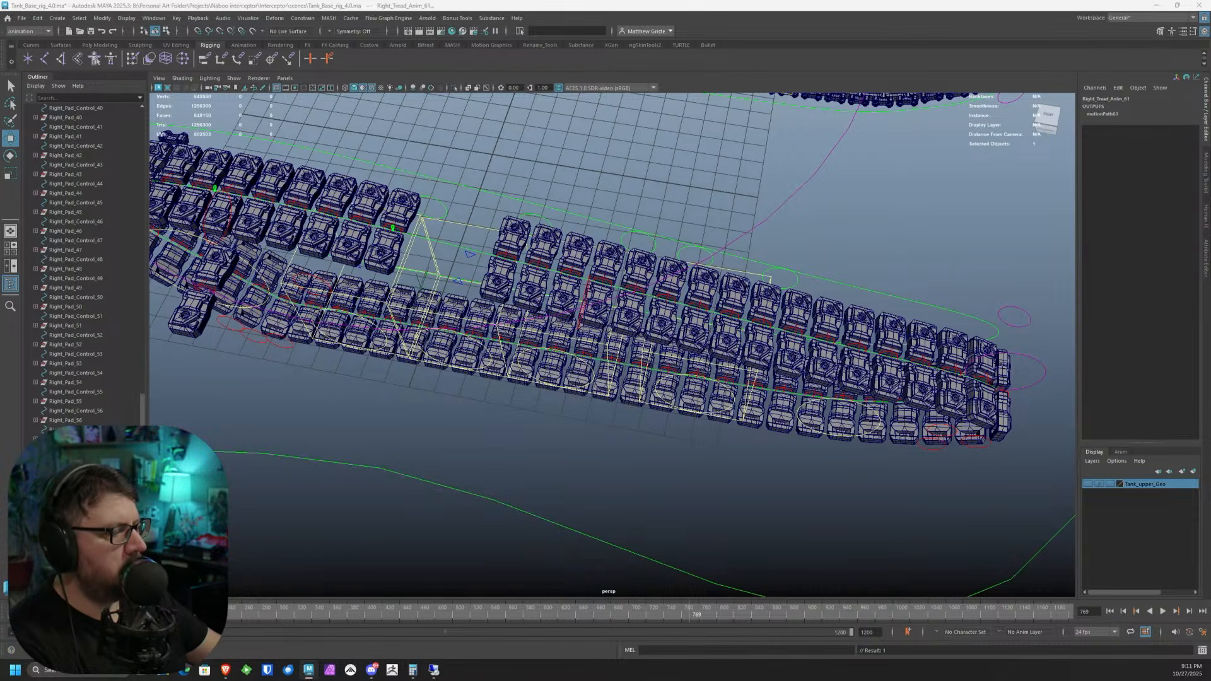
- Parent-constrain Right_Pad_62 to Right_Pad_Control_62
middle_click_drag(421, 259, 492, 269, "alt")
left_click_drag(493, 269, 421, 259, "alt")
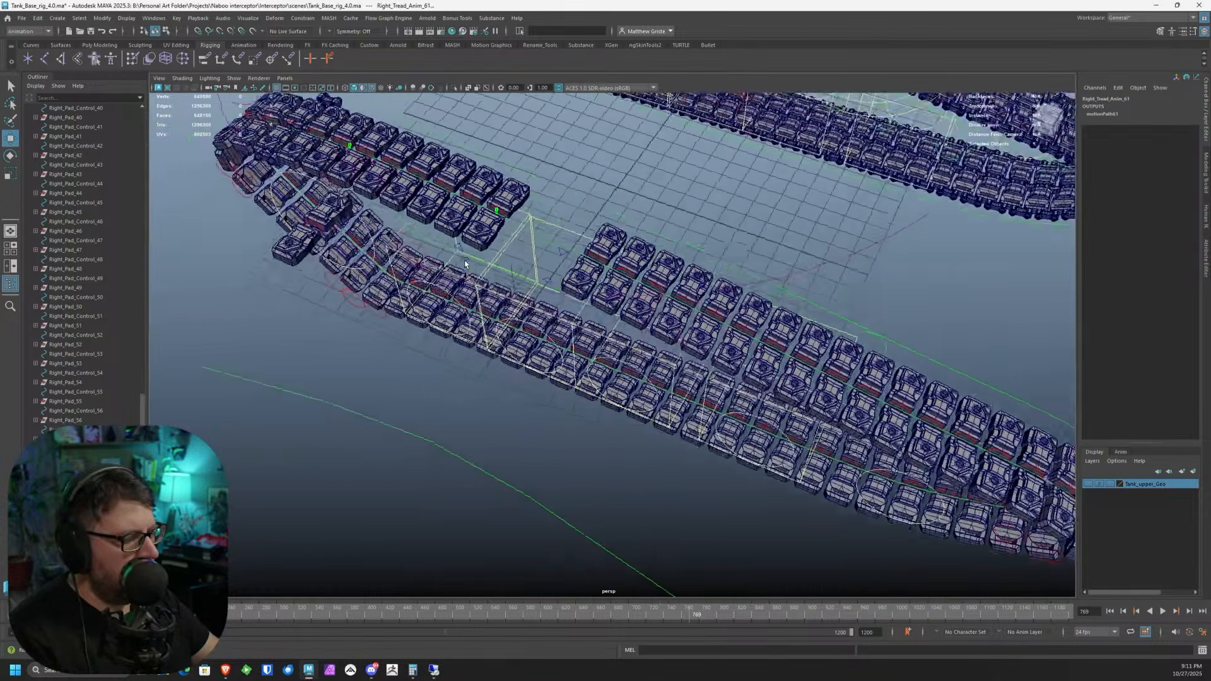
middle_click_drag(391, 227, 507, 295, "alt")
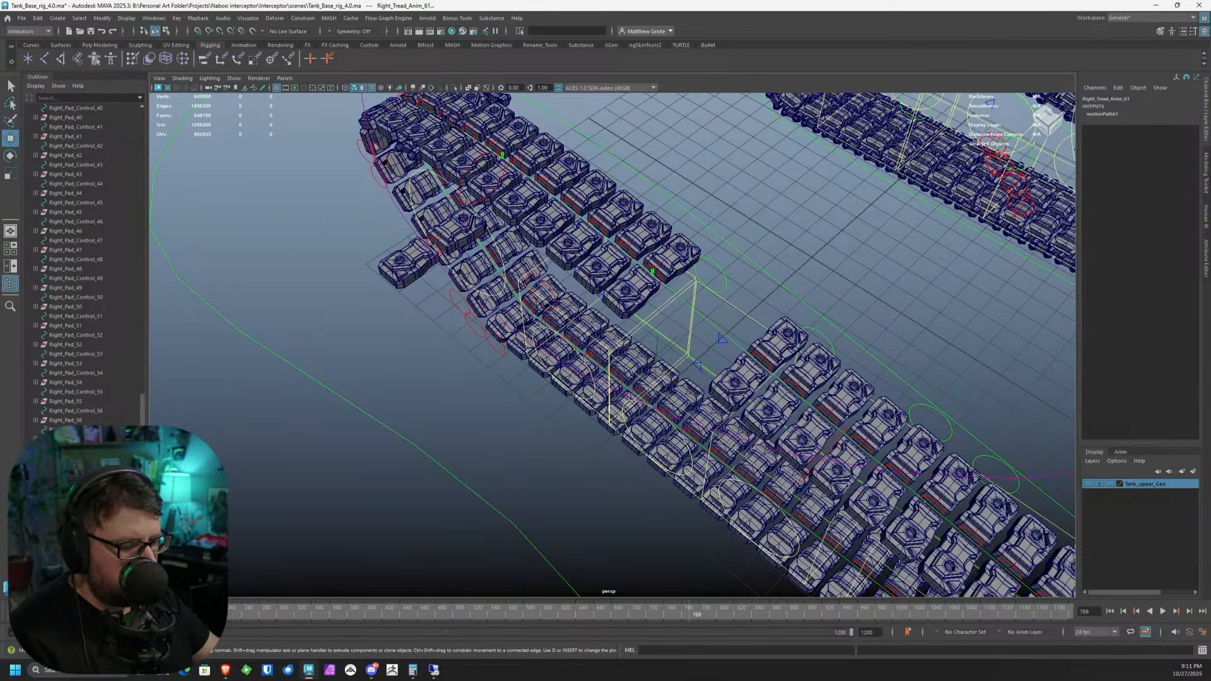
left_click(440, 252)
left_click(730, 386, "shift")
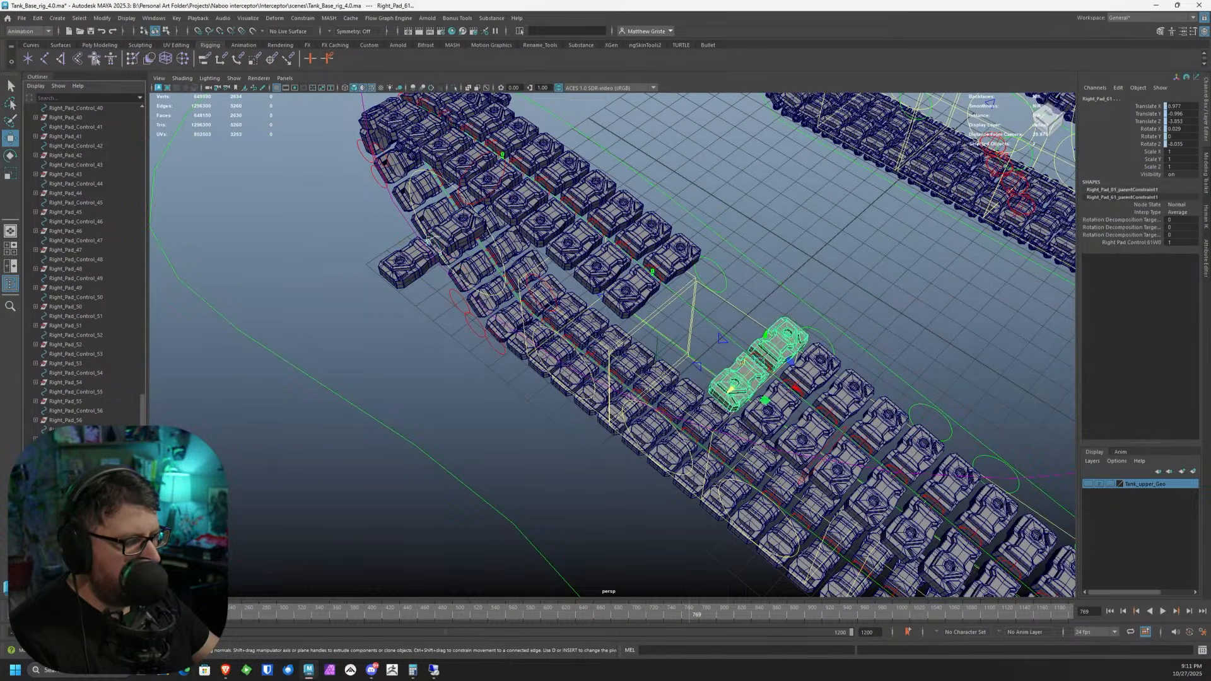
middle_click_drag(289, 355, 284, 389, "alt")
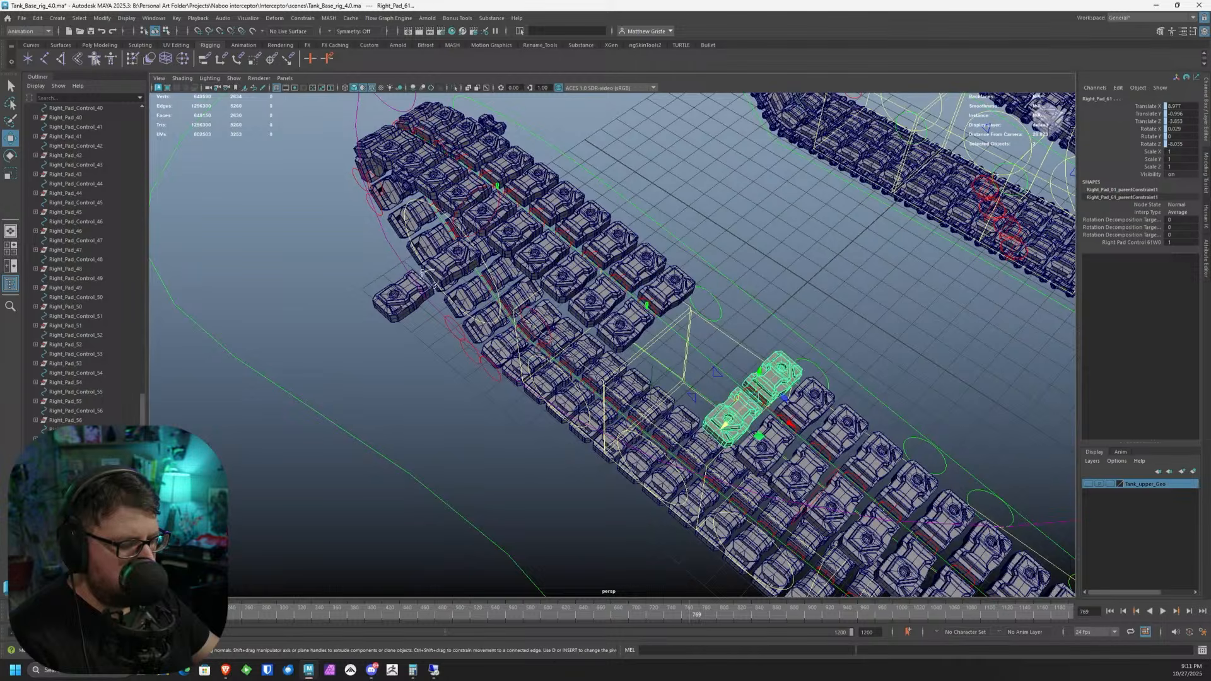
left_click(75, 524)
left_click(66, 534, "shift")
middle_click_drag(289, 230, 303, 257, "alt")
left_click(205, 60)
- Attach Right_Pad_Control_62 to the right tread's control curve as a motion path
left_click(76, 524)
left_click(717, 389)
left_click_drag(714, 385, 744, 429, "alt")
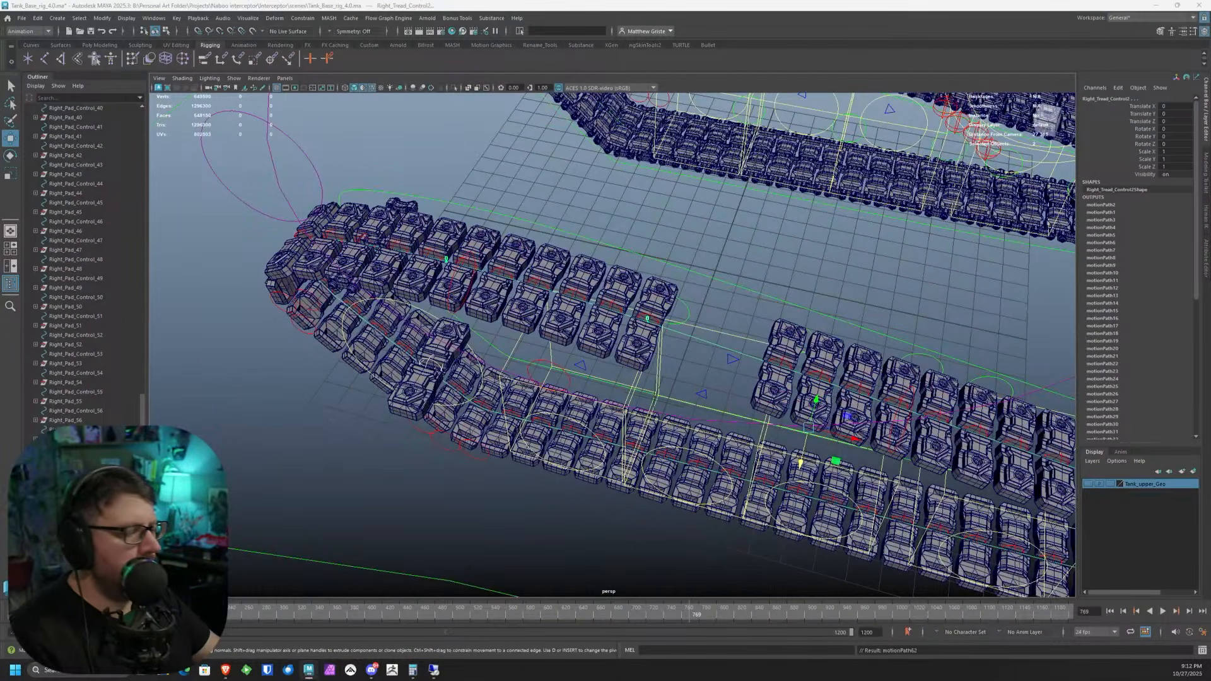
- Delete the U Value animation on motionPath62 and set its U Value to 0
left_click(1101, 214)
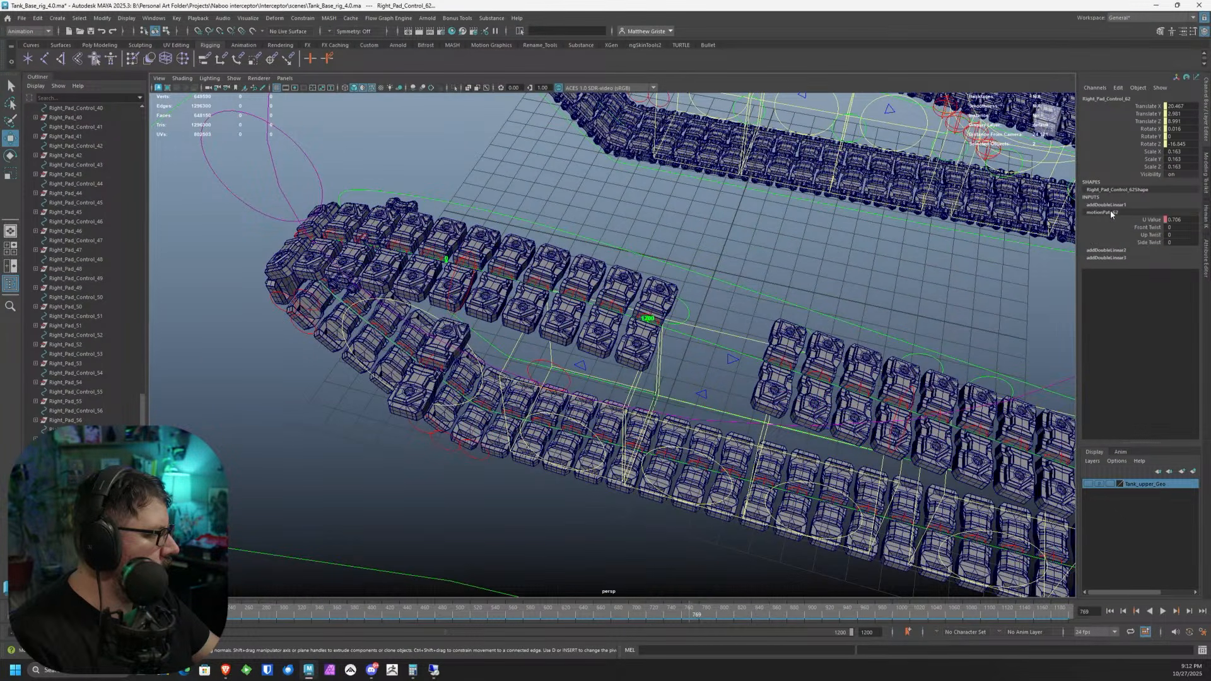
left_click(1156, 222)
right_click(1156, 223)
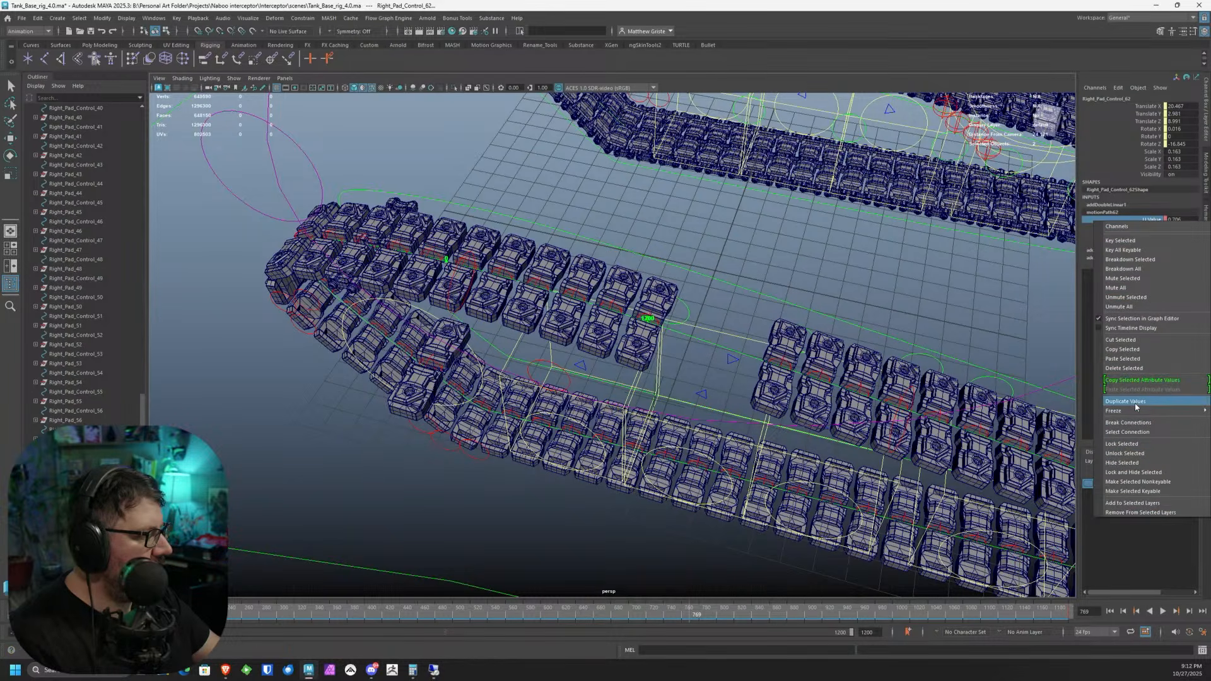
left_click(1135, 380)
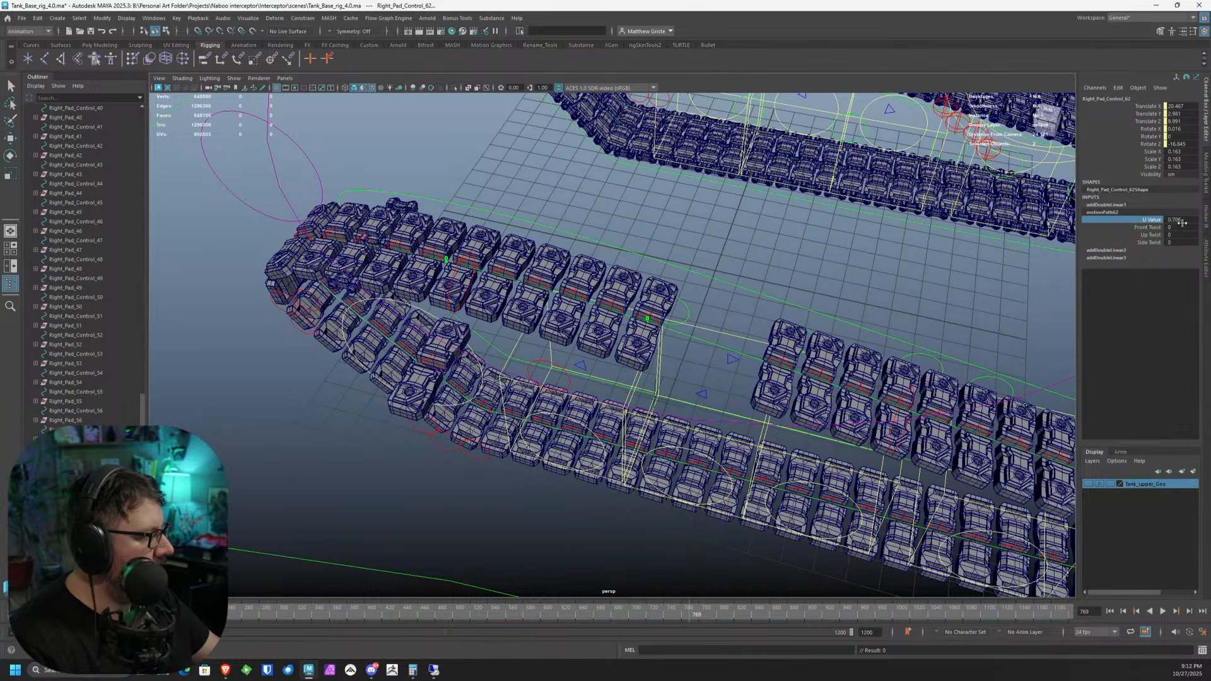
left_click(1179, 220)
type("0")
key("Return")
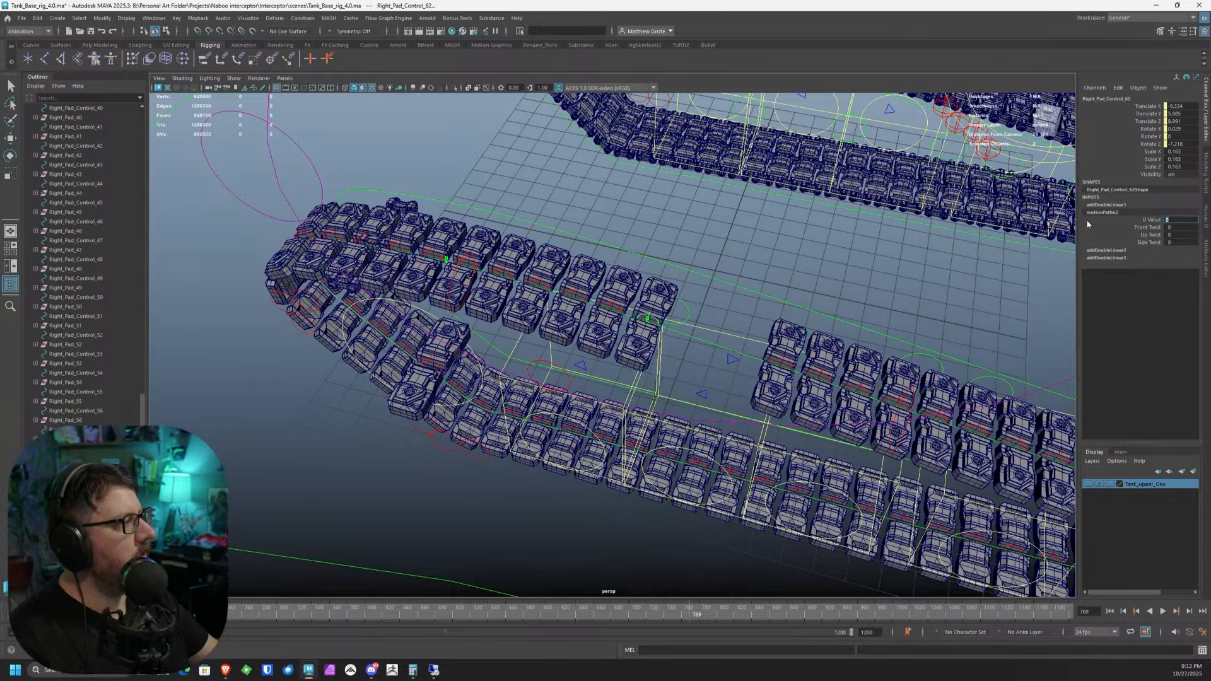
middle_click_drag(724, 332, 541, 264, "alt")
scroll(542, 265, "down", 1)
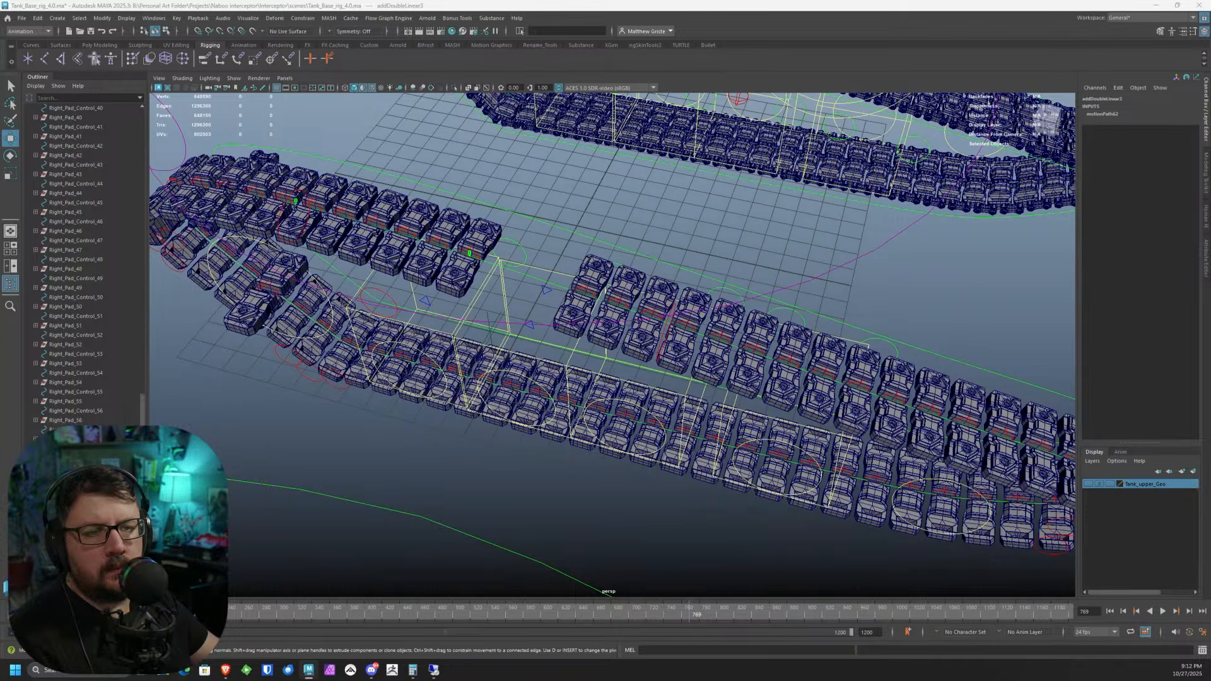
- Delete the addDoubleLinear nodes feeding from motionPath62 and connect its allCoordinates to Right_Pad_Control_62's translate
key("Delete")
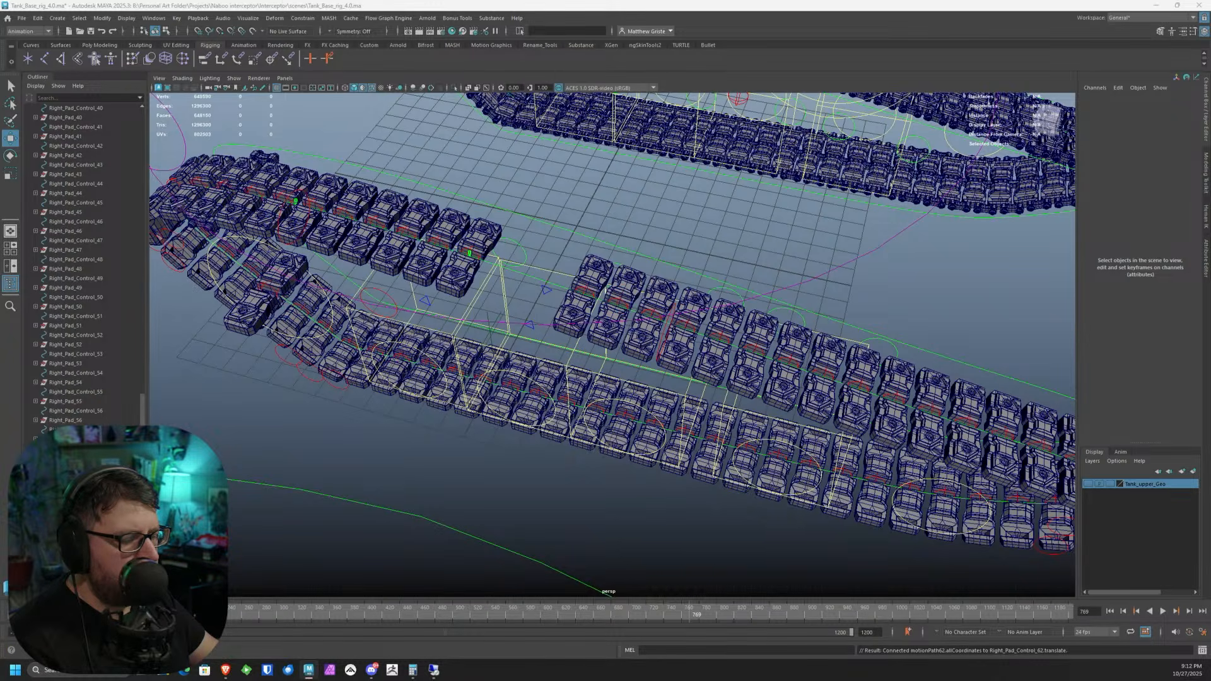
left_click(469, 253)
left_click(584, 292, "shift")
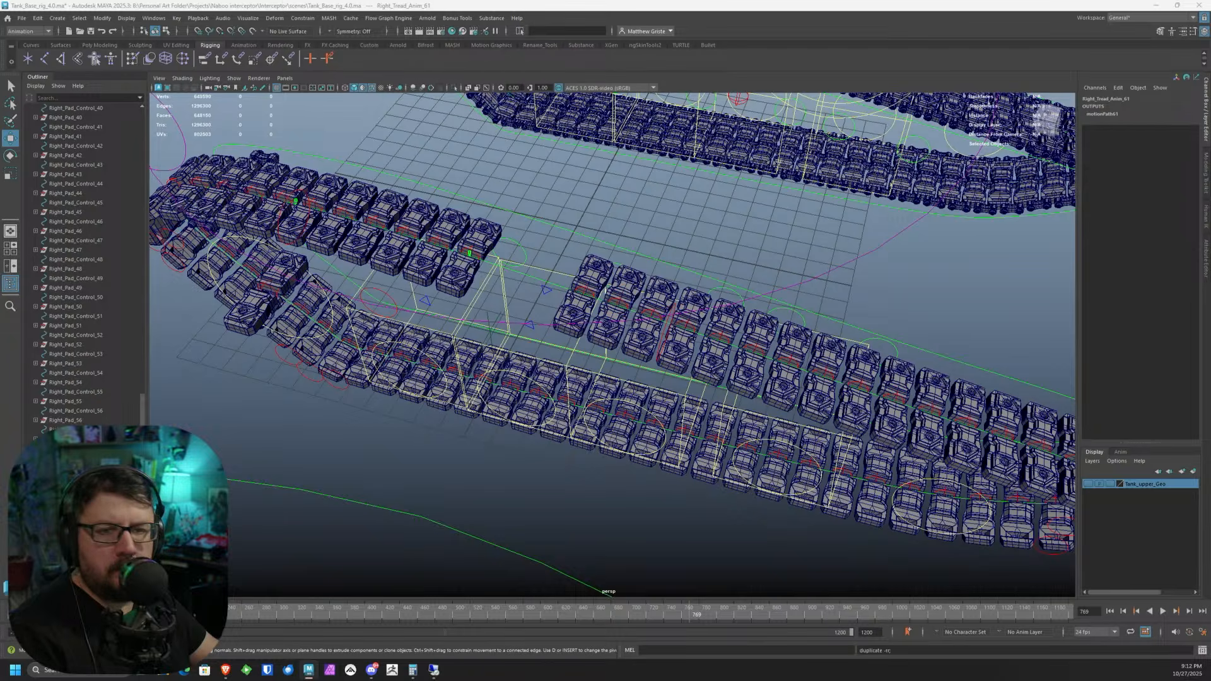
- Duplicate Right_Tread_Anim_61 as Right_Tread_Anim_62 and connect the copy between Right_Tread_Locate's TreadCycle and motionPath62
key("ctrl+d")
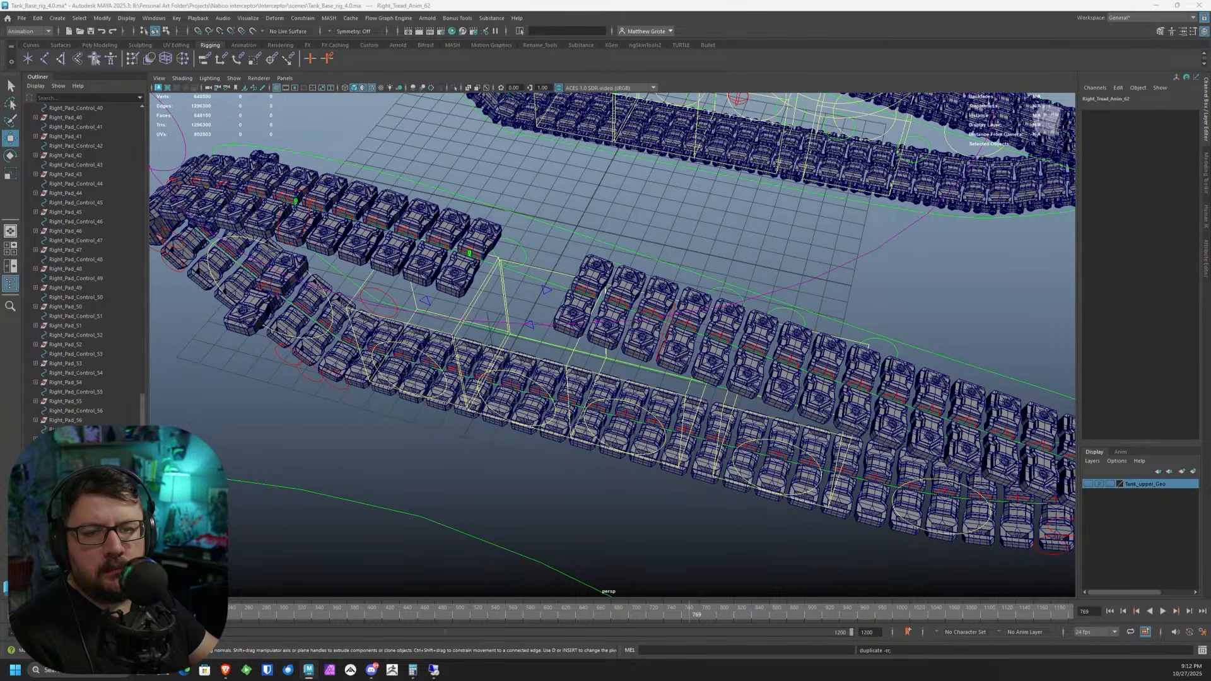
scroll(290, 273, "down", 12)
left_click(230, 405)
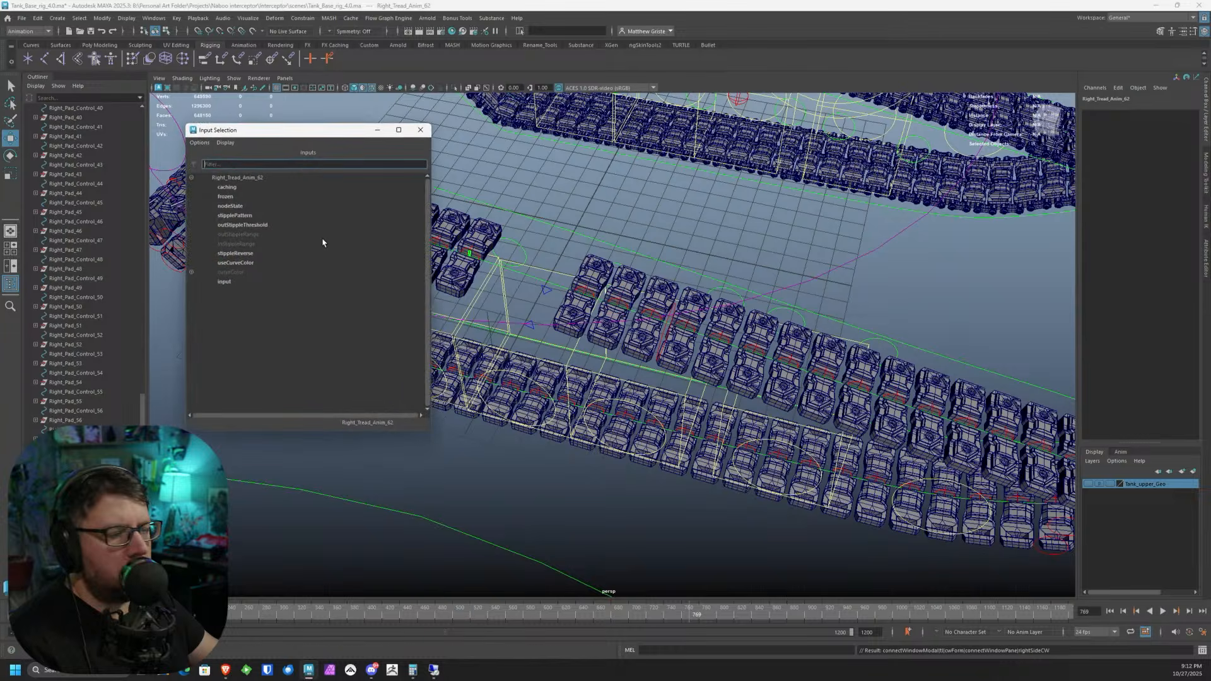
left_click(236, 279)
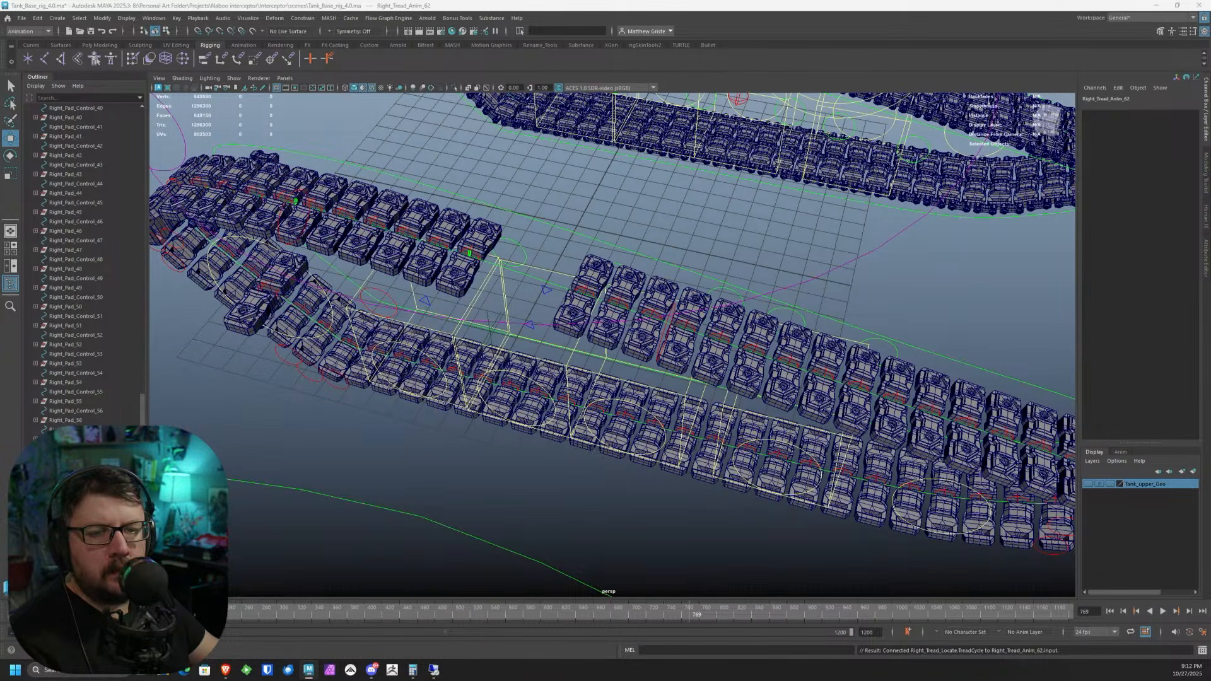
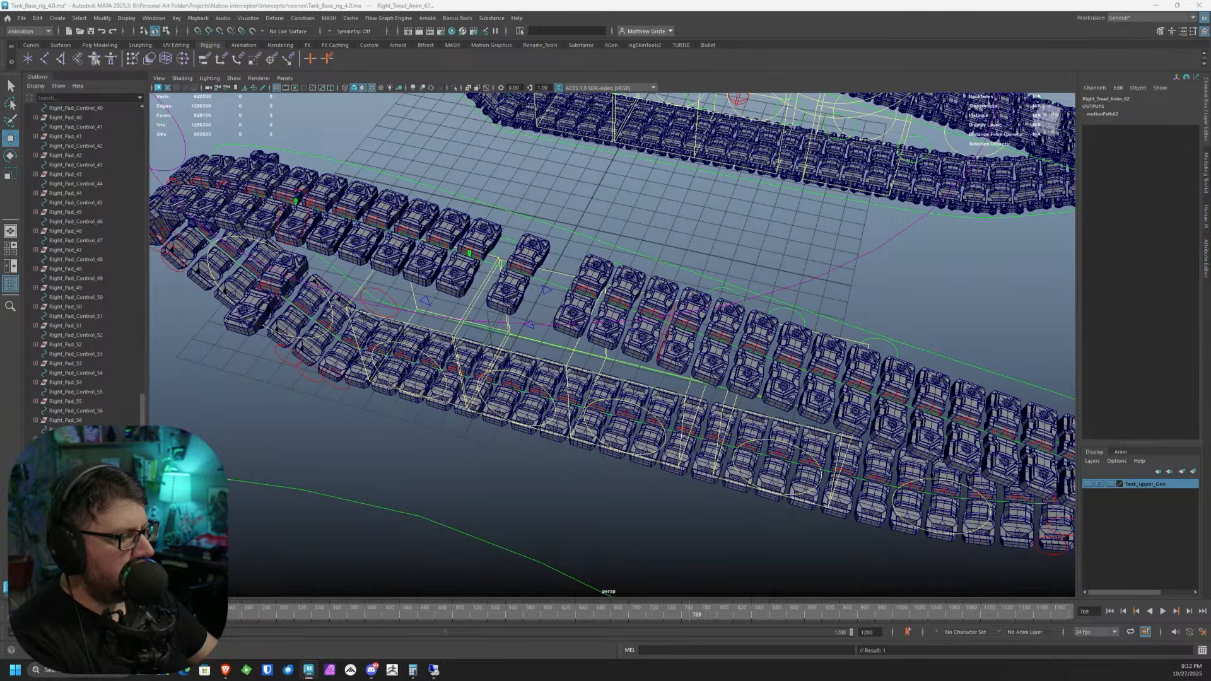
- Parent-constrain Right_Pad_63 to Right_Pad_Control_63
left_click_drag(477, 249, 440, 272, "alt")
middle_click_drag(321, 273, 376, 290, "alt")
right_click_drag(377, 291, 422, 290, "alt")
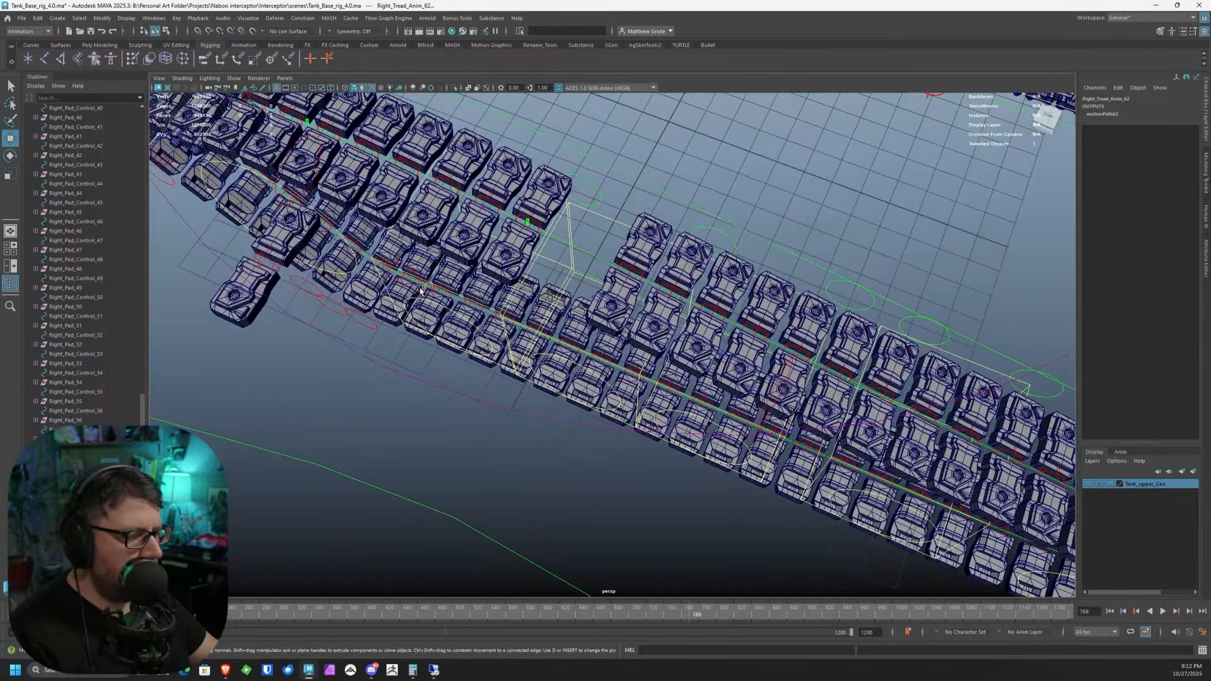
left_click_drag(422, 290, 374, 264, "alt")
left_click(291, 199)
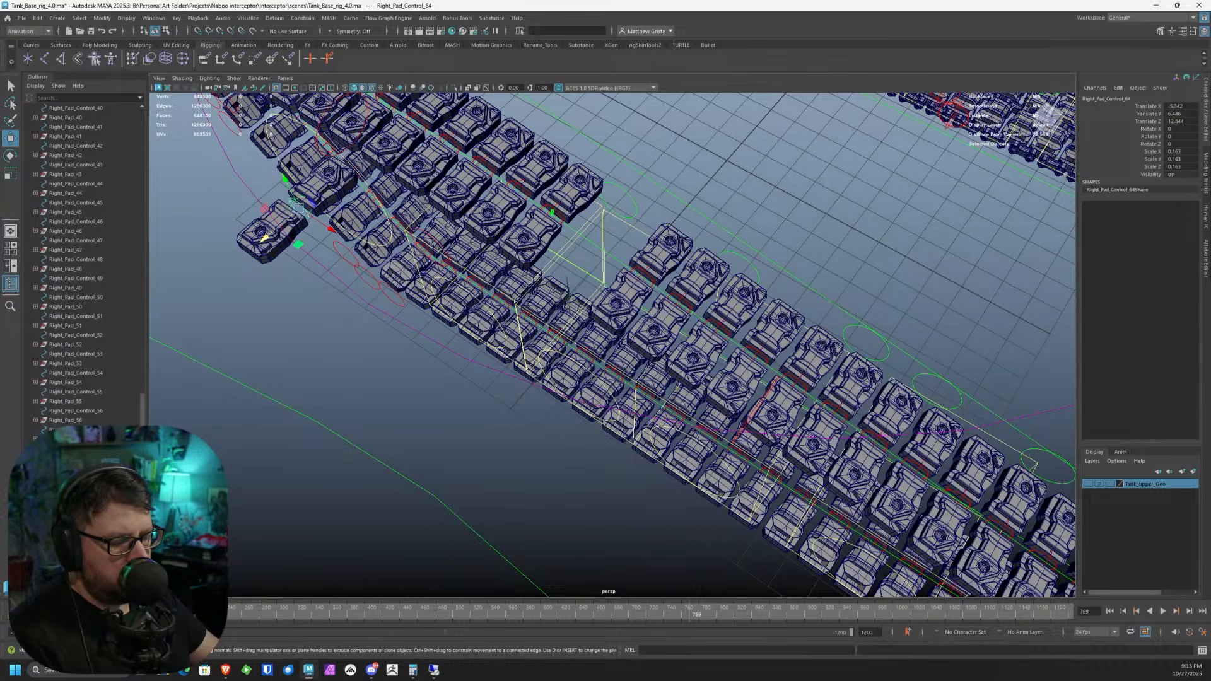
key("ctrl+z")
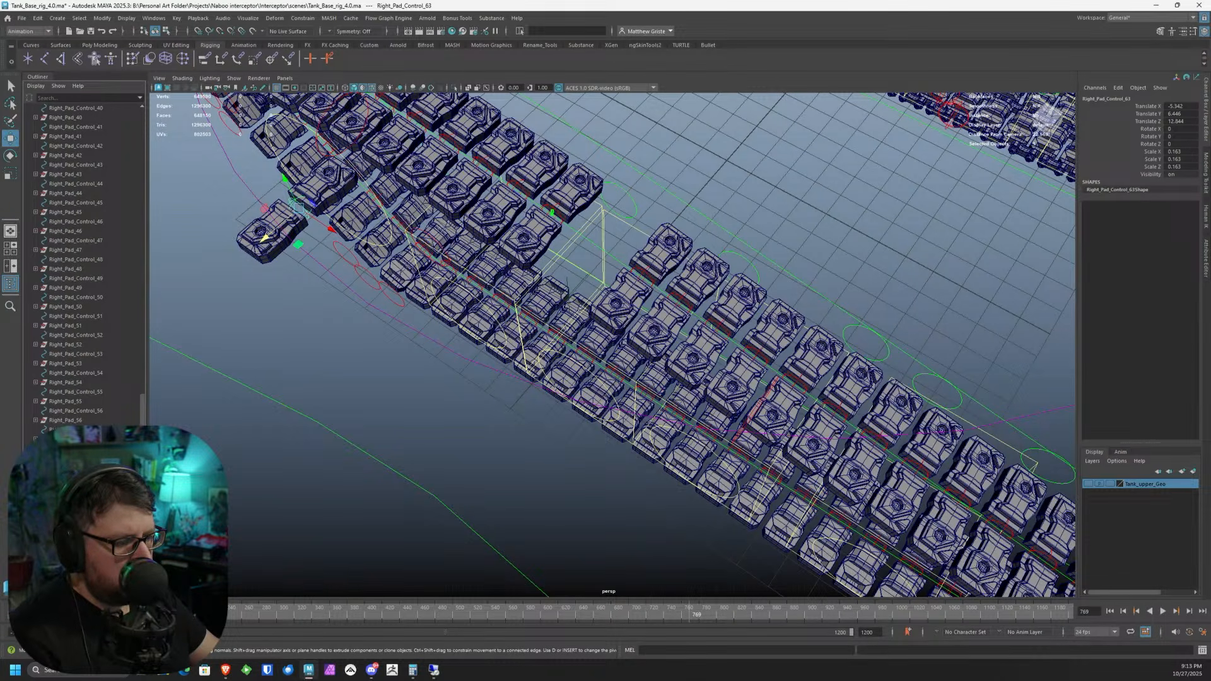
key("ctrl+z")
middle_click_drag(334, 260, 353, 289, "alt")
mouse_move(354, 288)
left_mouse_down("alt")
mouse_move(367, 323)
mouse_move(357, 276)
left_mouse_up("alt")
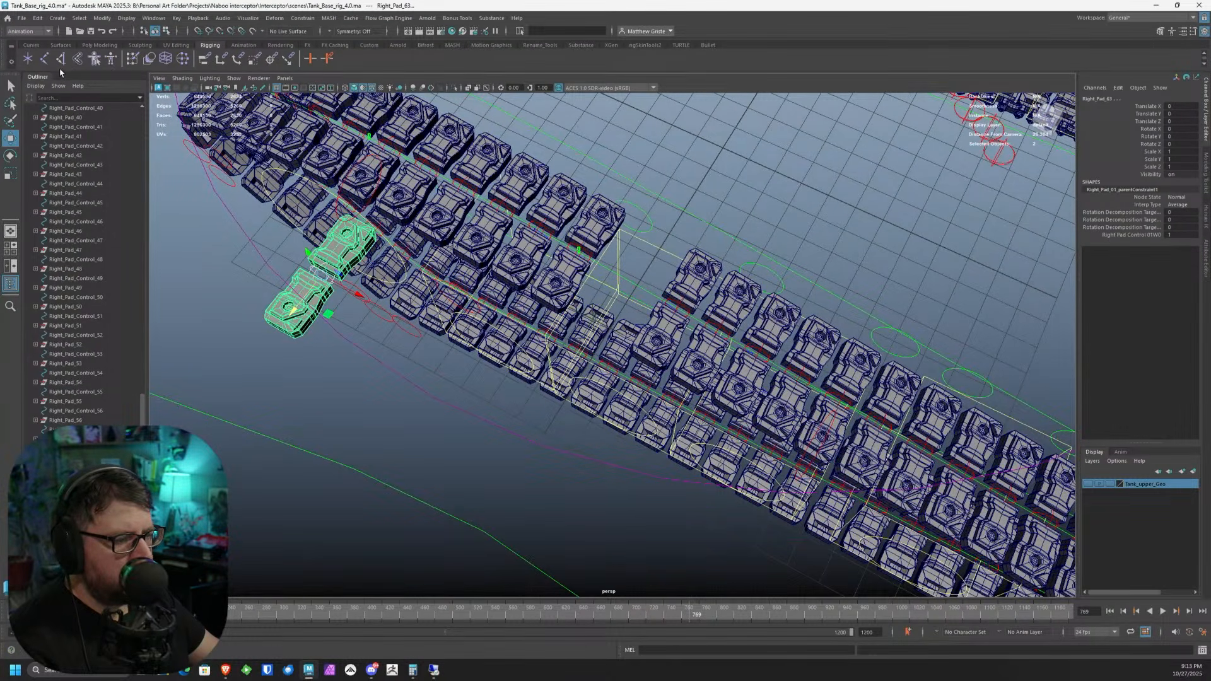
left_click(203, 61)
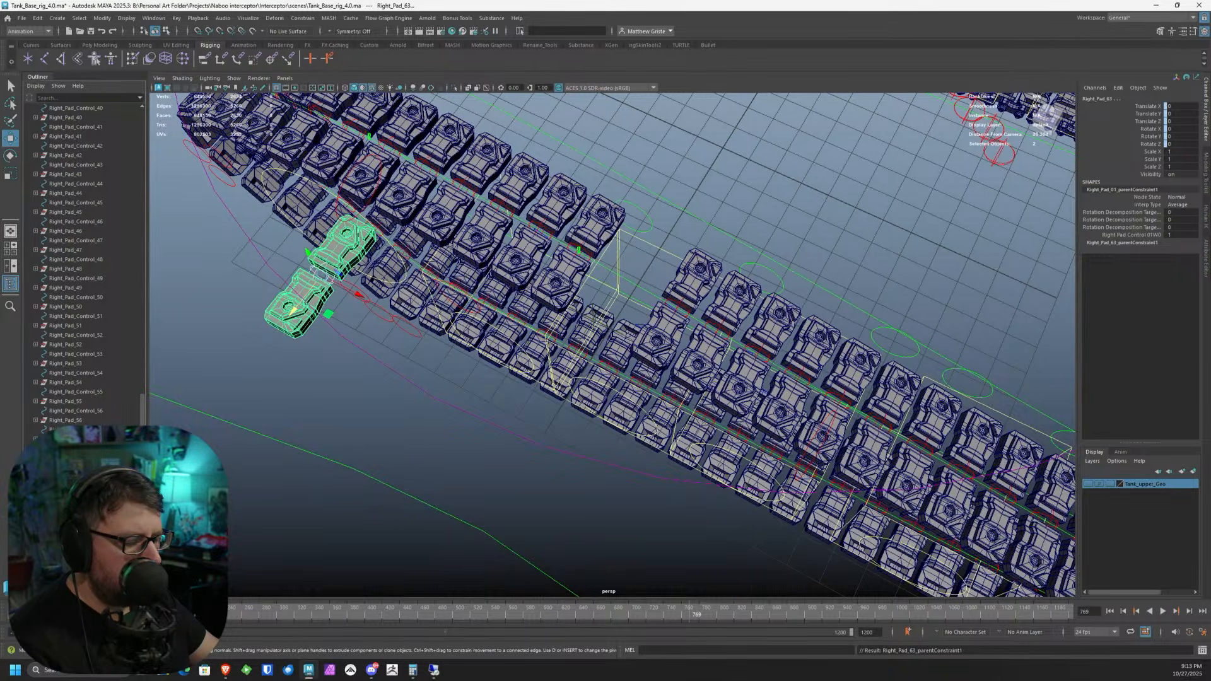
- Attach Right_Pad_Control_63 to the right tread's control curve as a motion path with its U Value animation deleted and set to 0
left_click(322, 274)
left_click(632, 282, "shift")
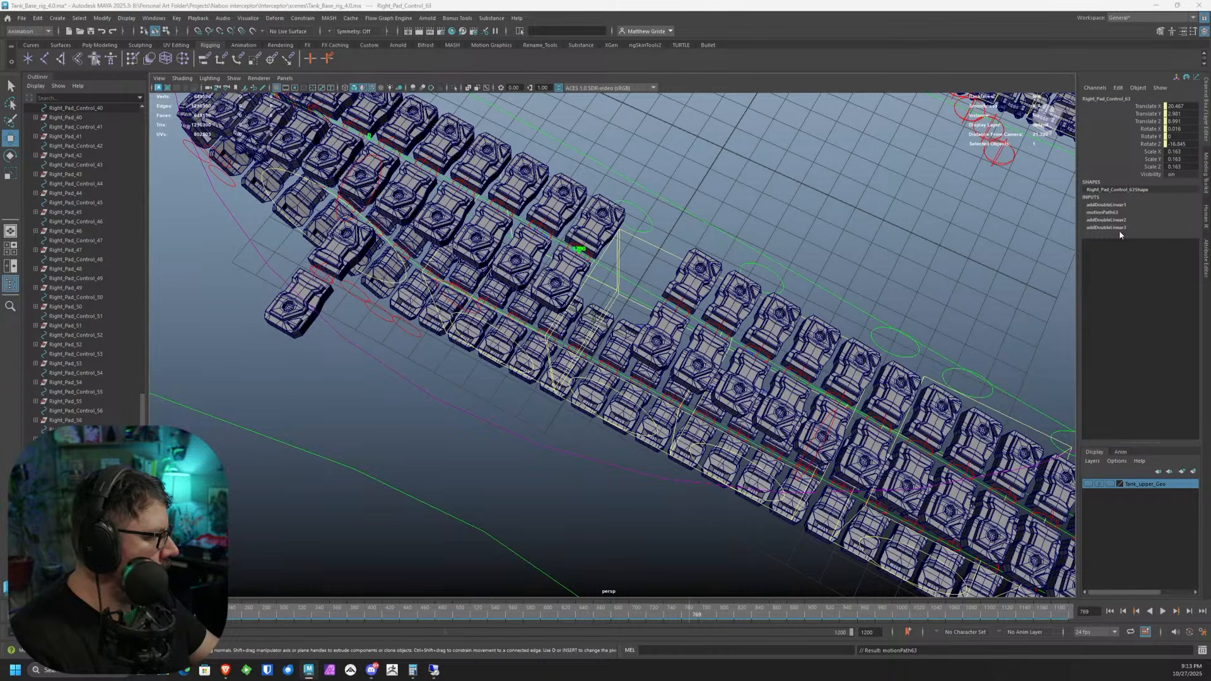
left_click(1109, 213)
left_click(1151, 220)
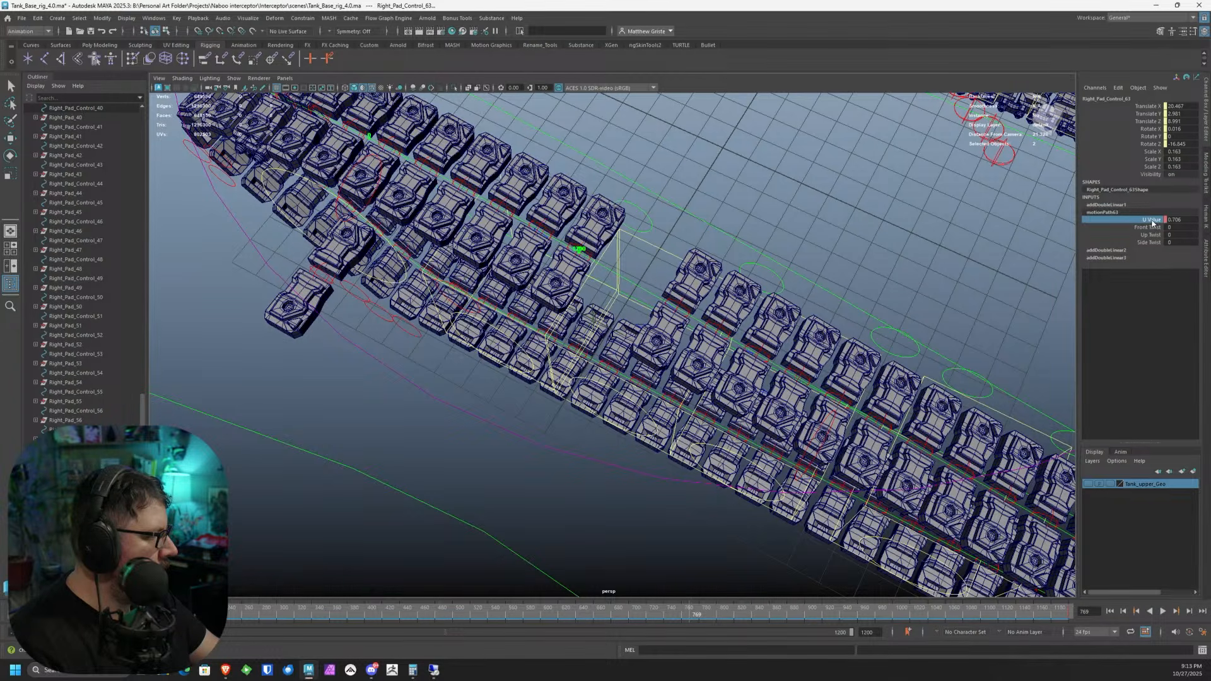
right_click(1152, 222)
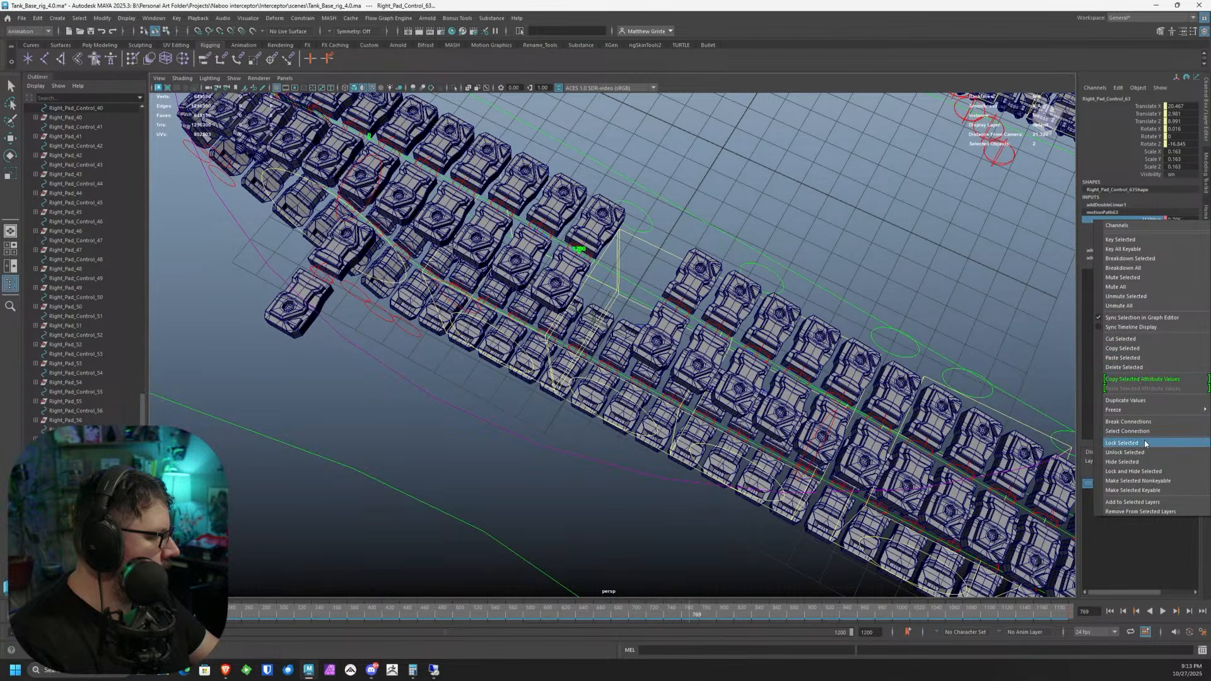
left_click(1131, 358)
double_click(1181, 221)
type("0")
key("Return")
- Delete the addDoubleLinear nodes feeding from motionPath63 and connect its allCoordinates to Right_Pad_Control_63's translate
left_click_drag(1016, 286, 791, 243, "alt")
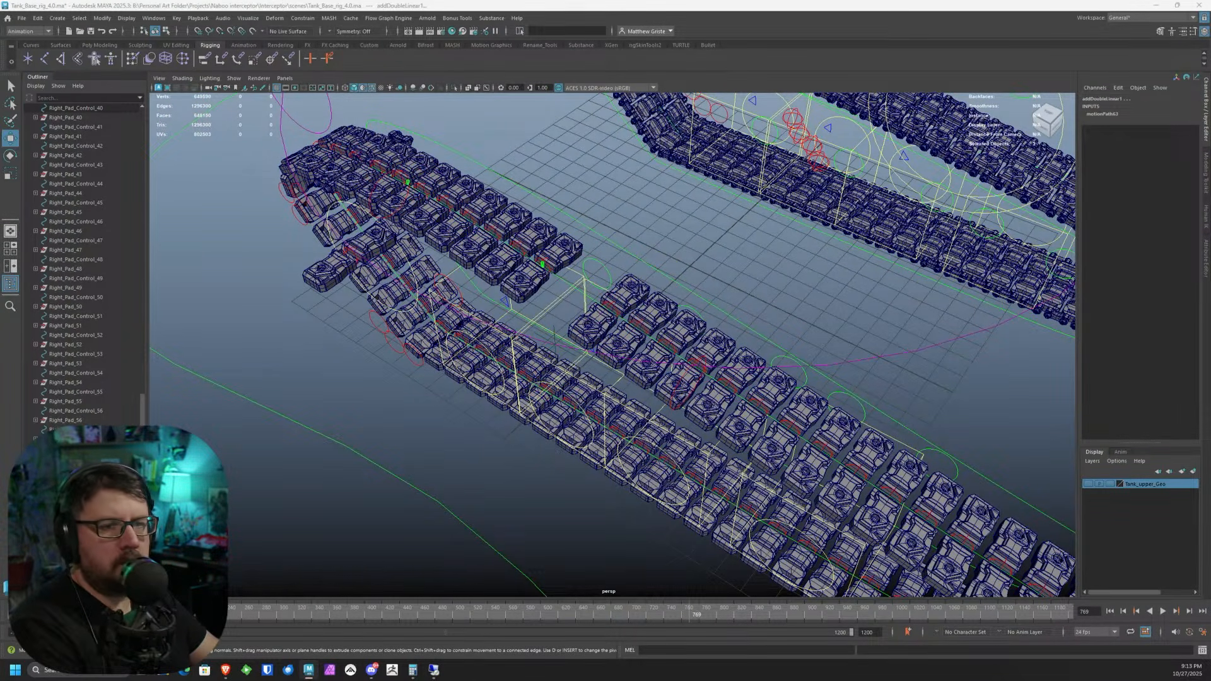
key("Delete")
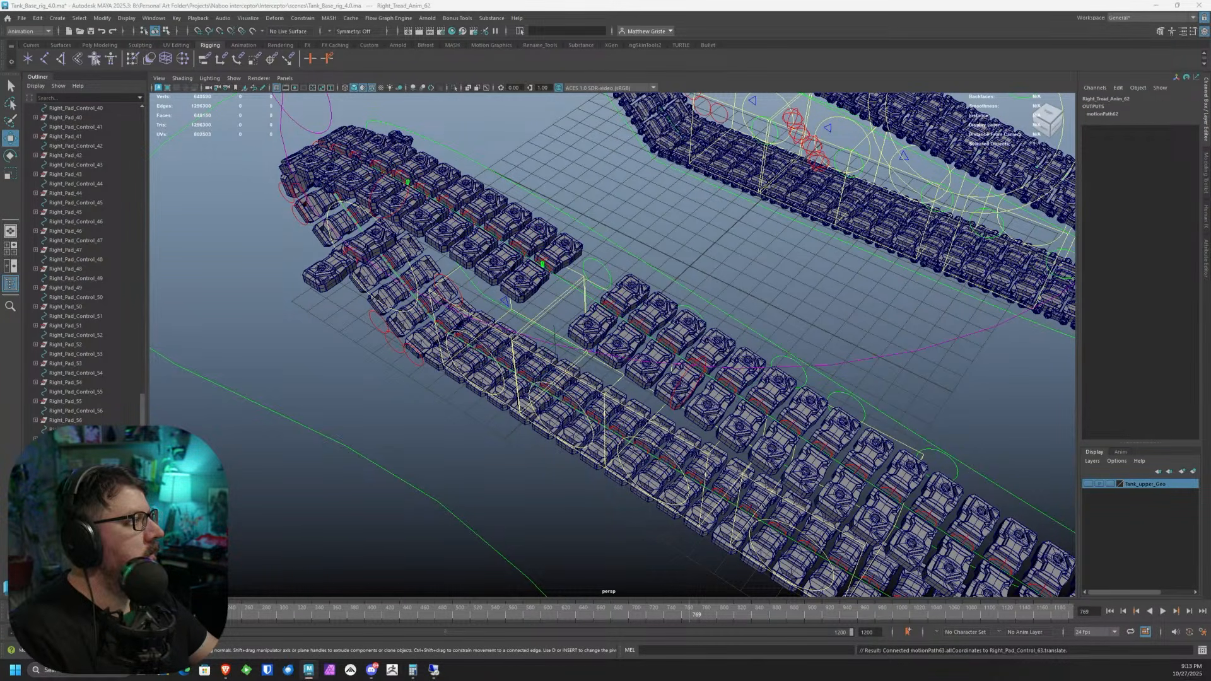
- Duplicate Right_Tread_Anim_62 as Right_Tread_Anim_63 and connect the copy between Right_Tread_Locate's TreadCycle and motionPath63
key("ctrl+d")
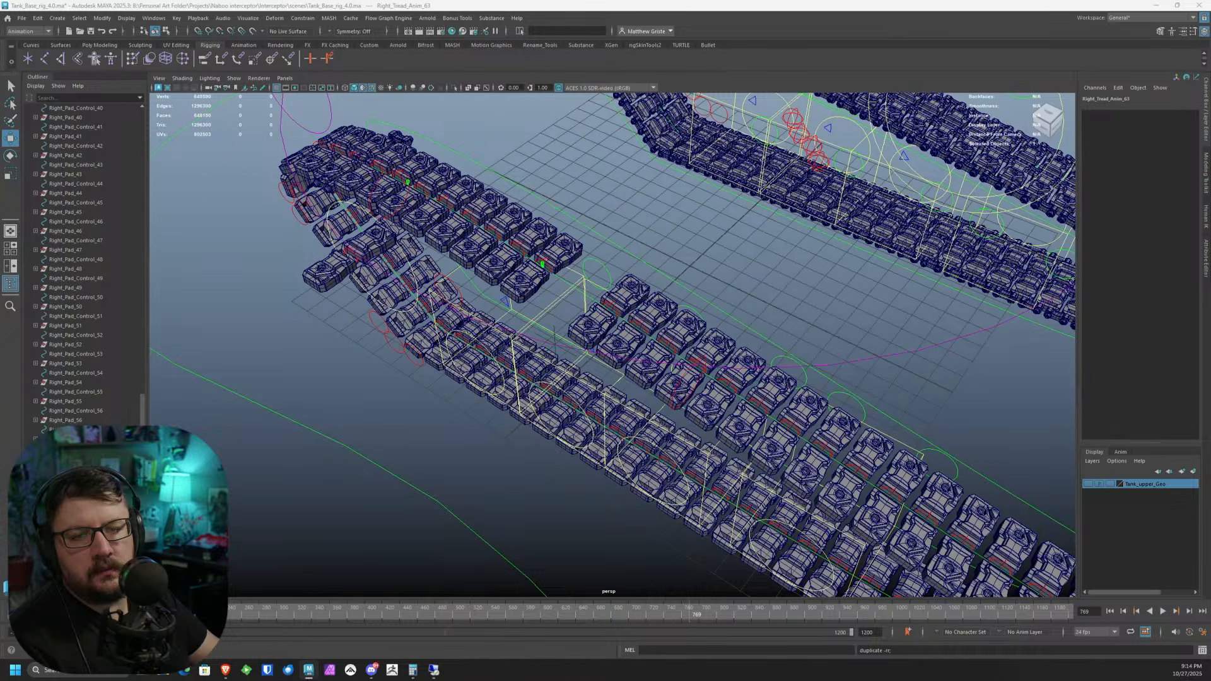
scroll(274, 365, "down", 15)
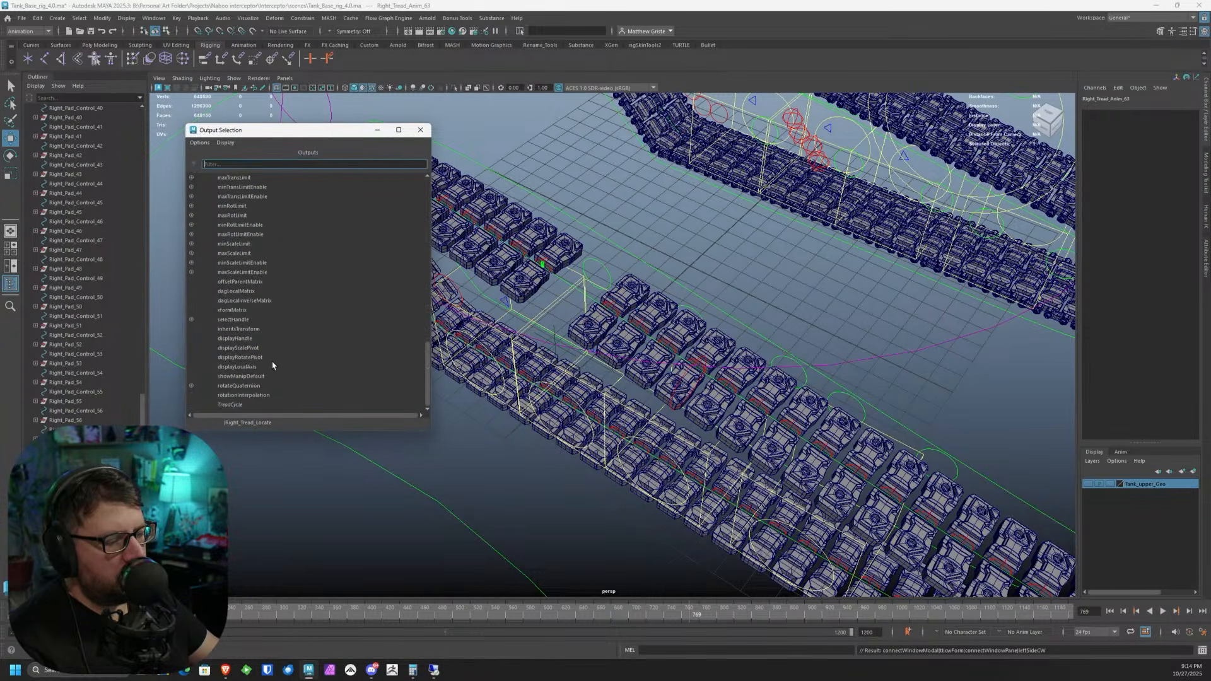
left_click(238, 405)
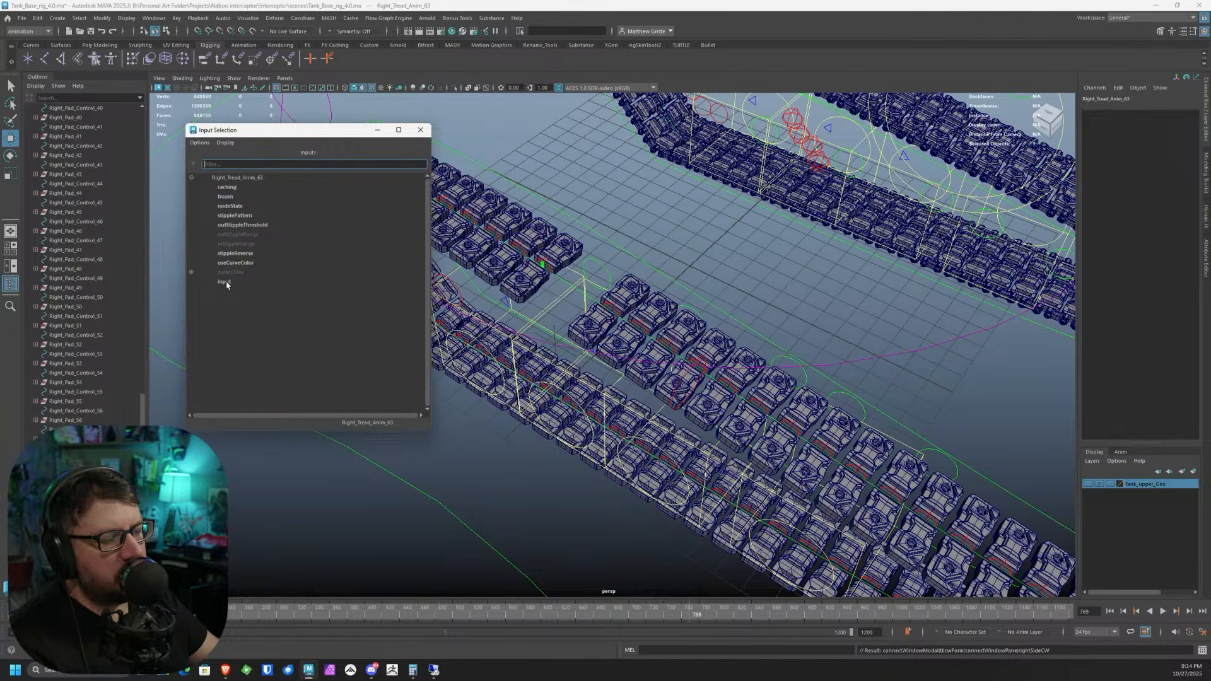
left_click(224, 282)
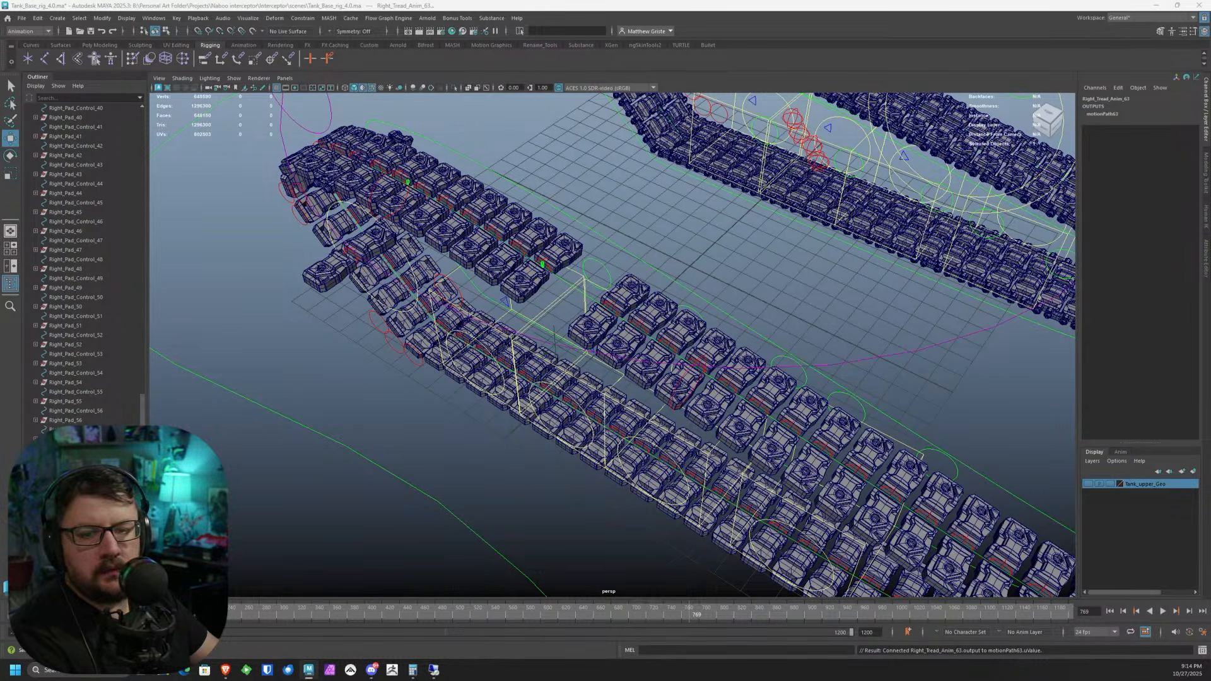
- Offset the keys of Right_Tread_Anim_63 to seat its pad in line at the tread's open gap, and inspect the spacing
key("Return")
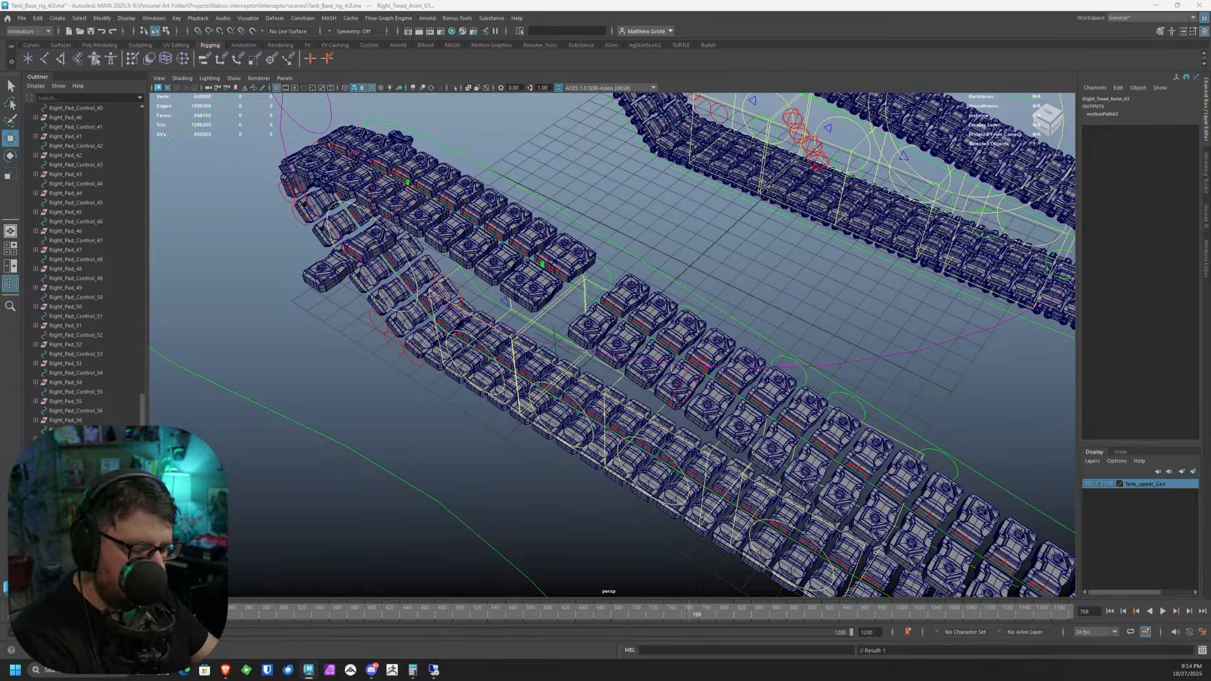
key("Return")
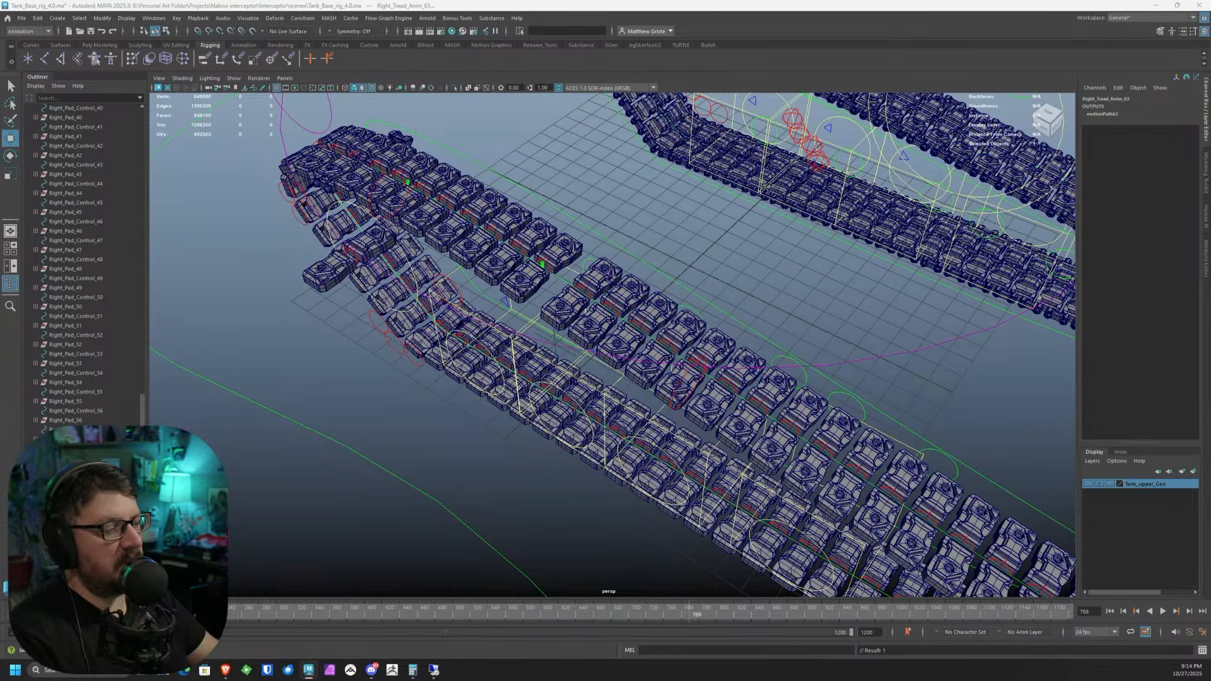
left_click_drag(427, 257, 536, 297, "alt")
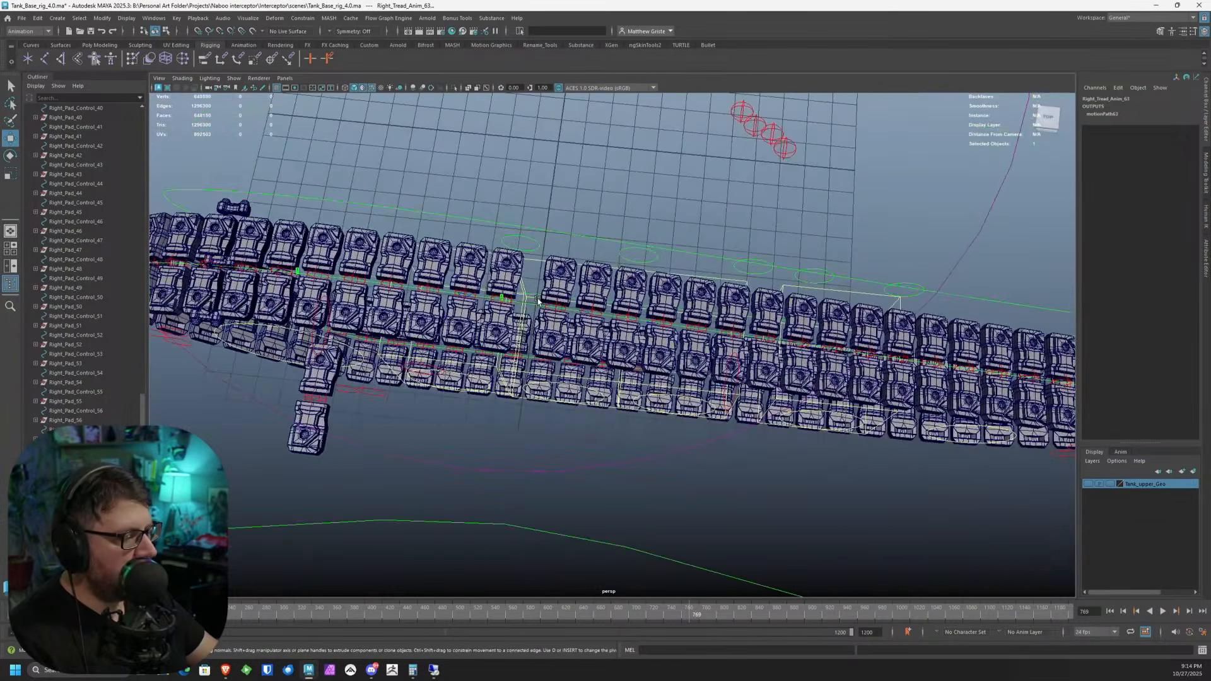
scroll(537, 296, "up", 3)
scroll(428, 320, "down", 3)
left_click_drag(427, 320, 432, 276, "alt")
scroll(392, 289, "up", 3)
left_click_drag(292, 312, 295, 279, "alt")
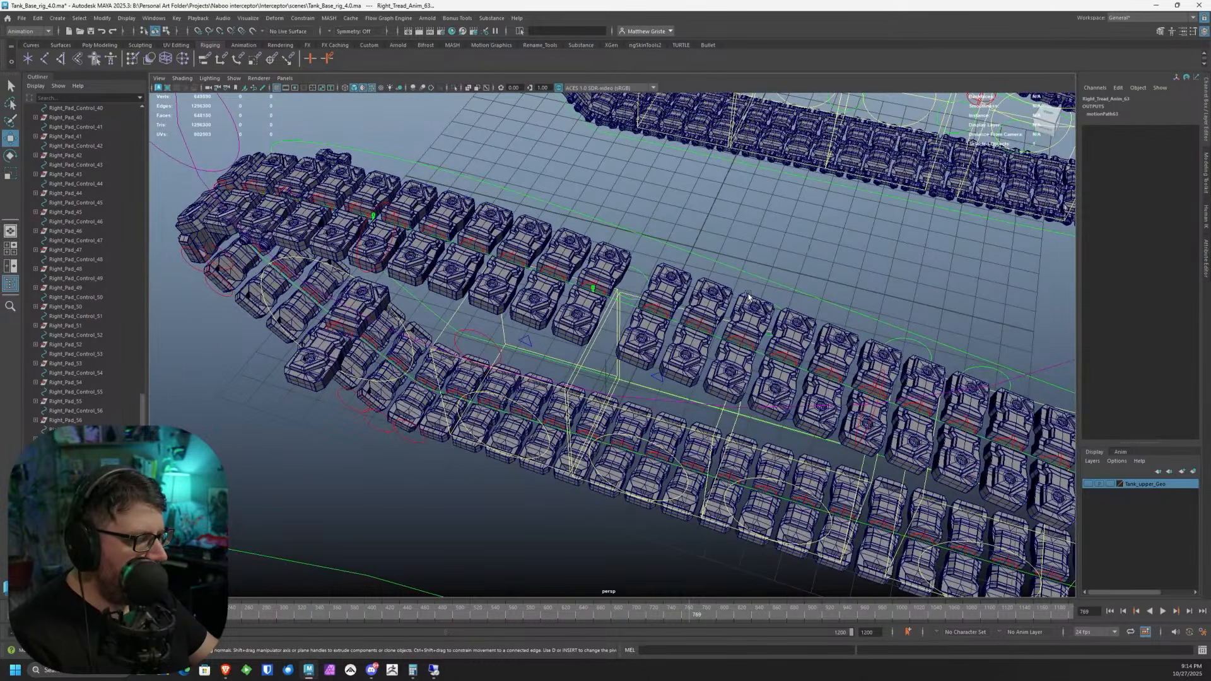
- Parent-constrain Right_Pad_64 to Right_Pad_Control_64
left_click_drag(474, 402, 385, 341, "alt")
left_click(381, 232)
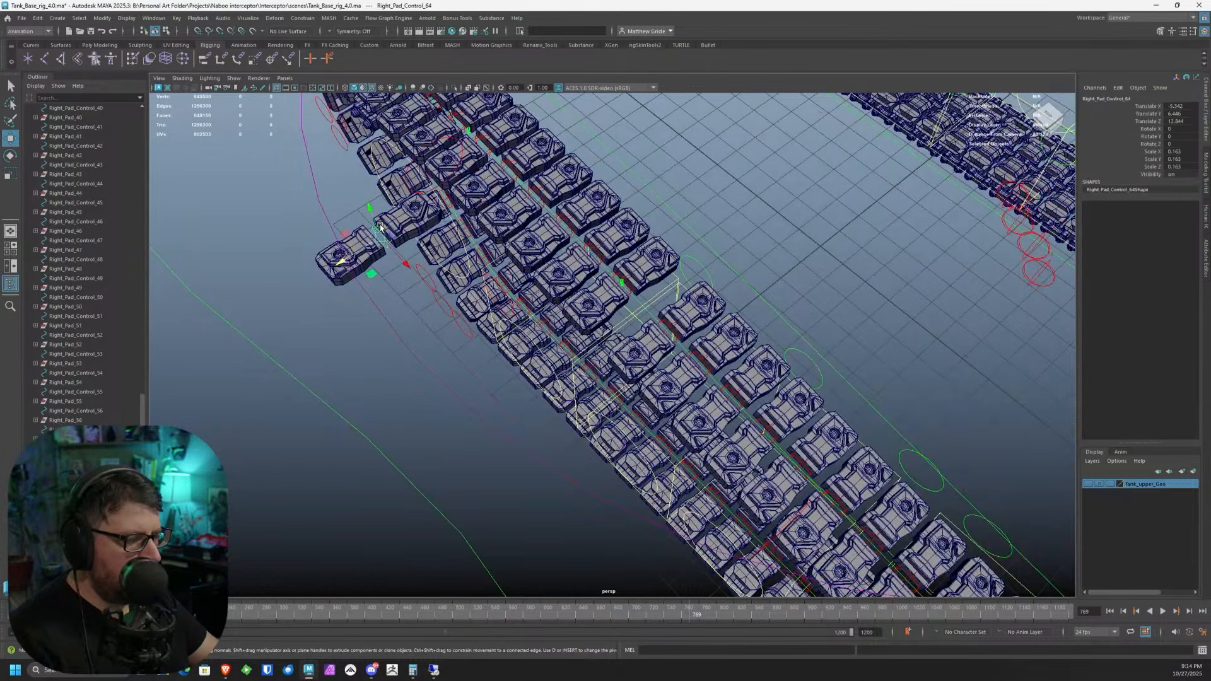
left_click(65, 571, "ctrl")
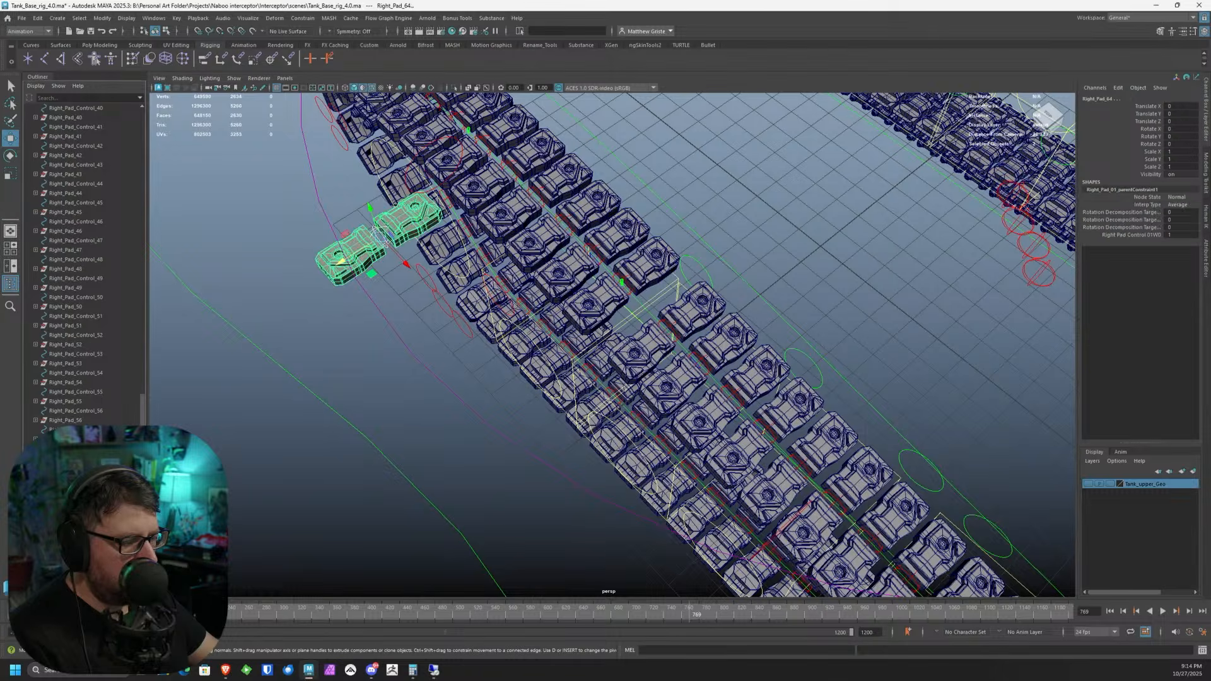
left_click(208, 61)
left_click_drag(270, 153, 317, 222, "alt")
key("w")
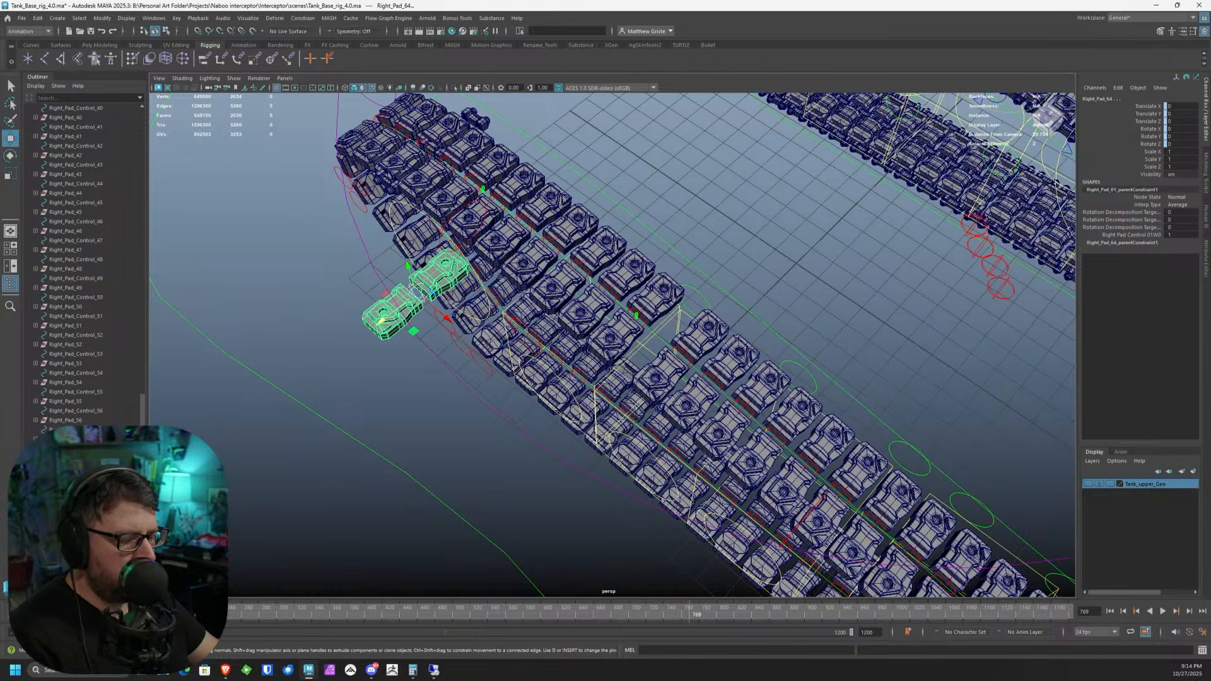
- Attach Right_Pad_Control_64 to the right tread's control curve as a motion path
left_click(416, 292)
left_click(764, 472)
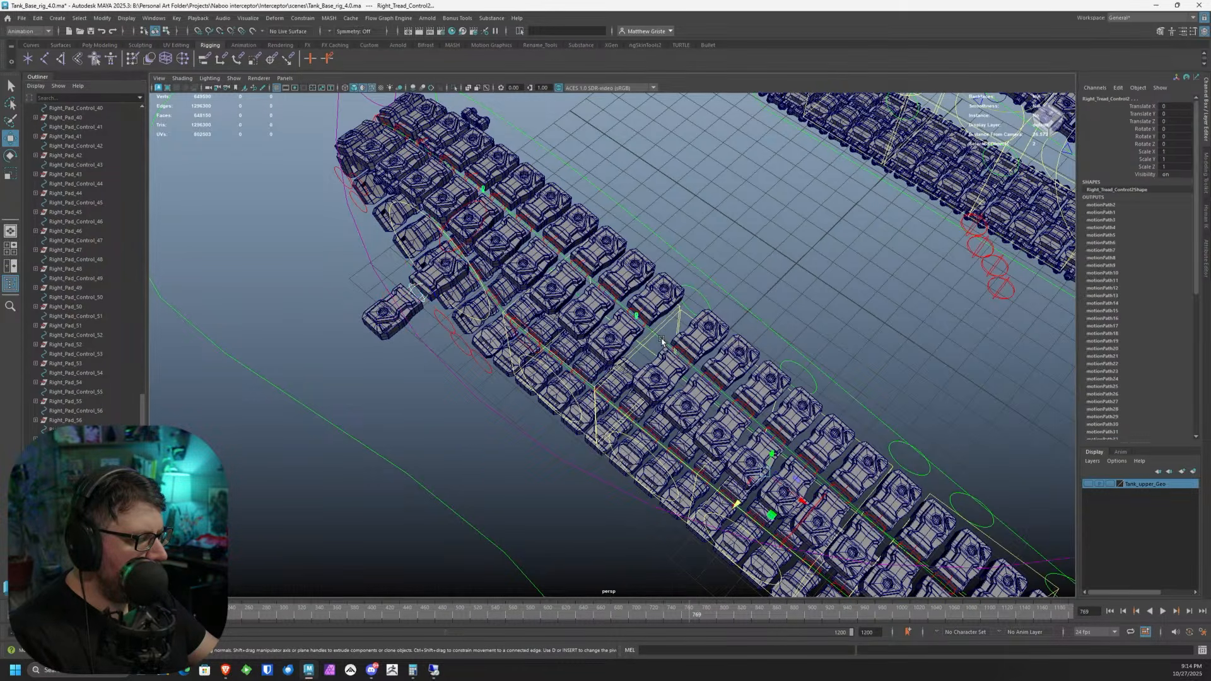
key("g")
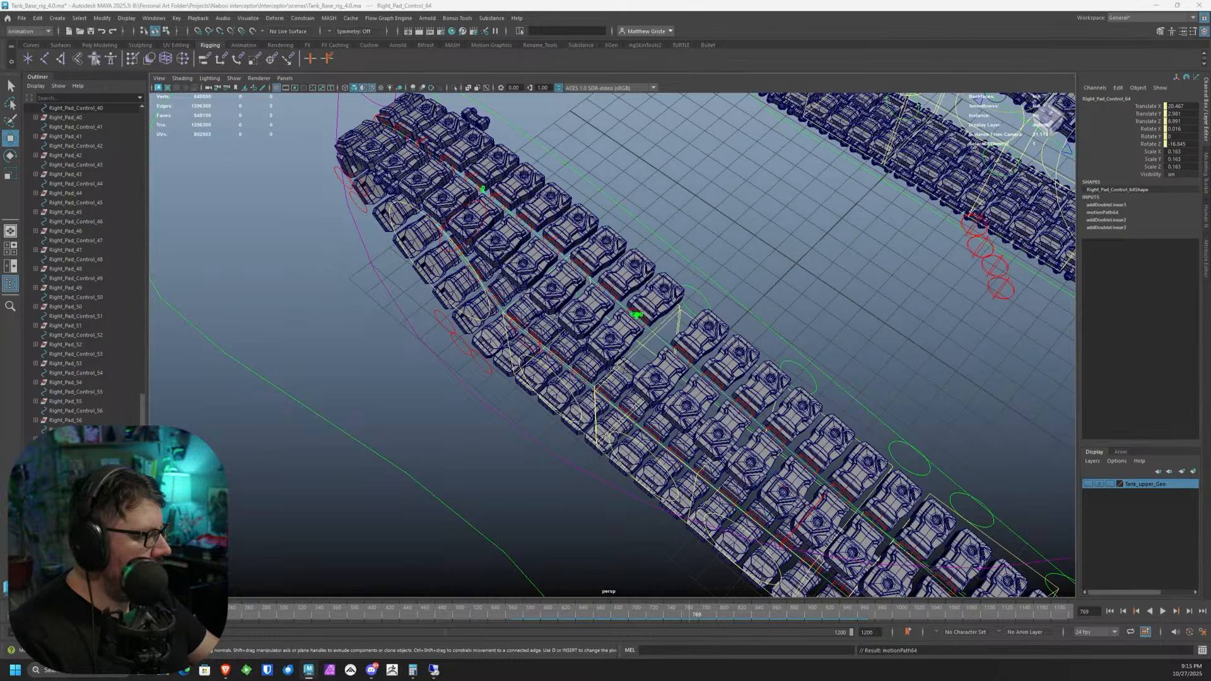
- Delete the U Value animation on motionPath64 and open its U Value for editing
left_click(1106, 213)
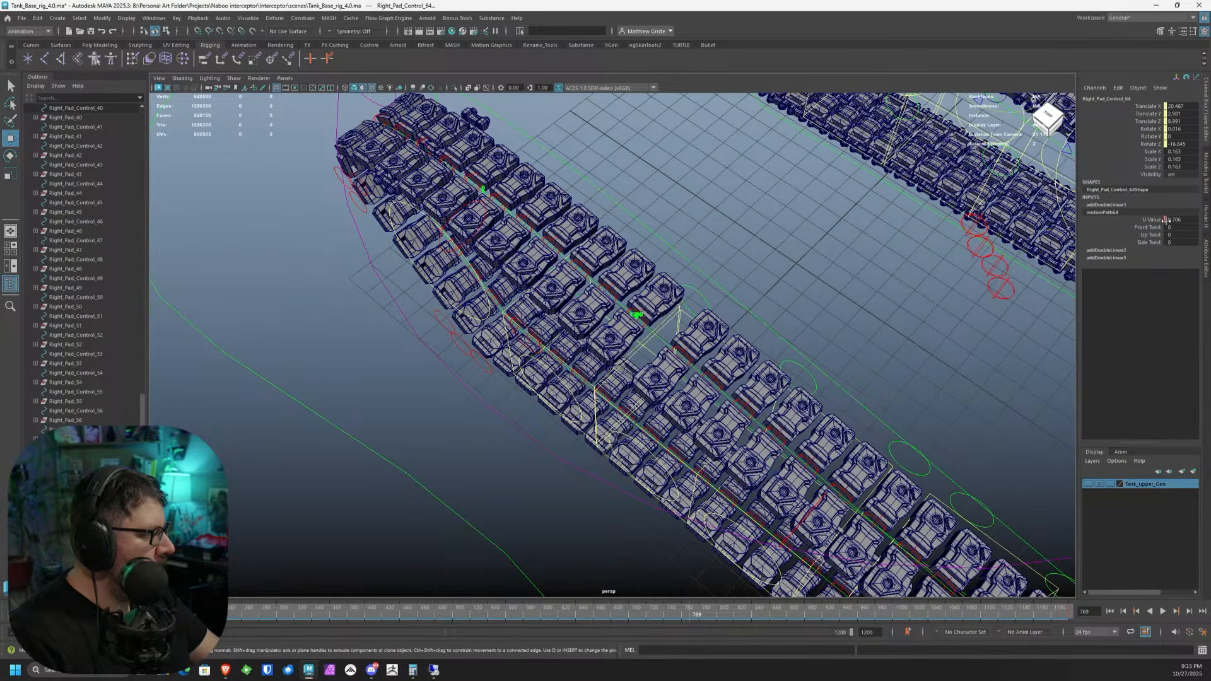
left_click(1155, 219)
right_click(1155, 220)
left_click(1123, 357)
left_click(1171, 220)
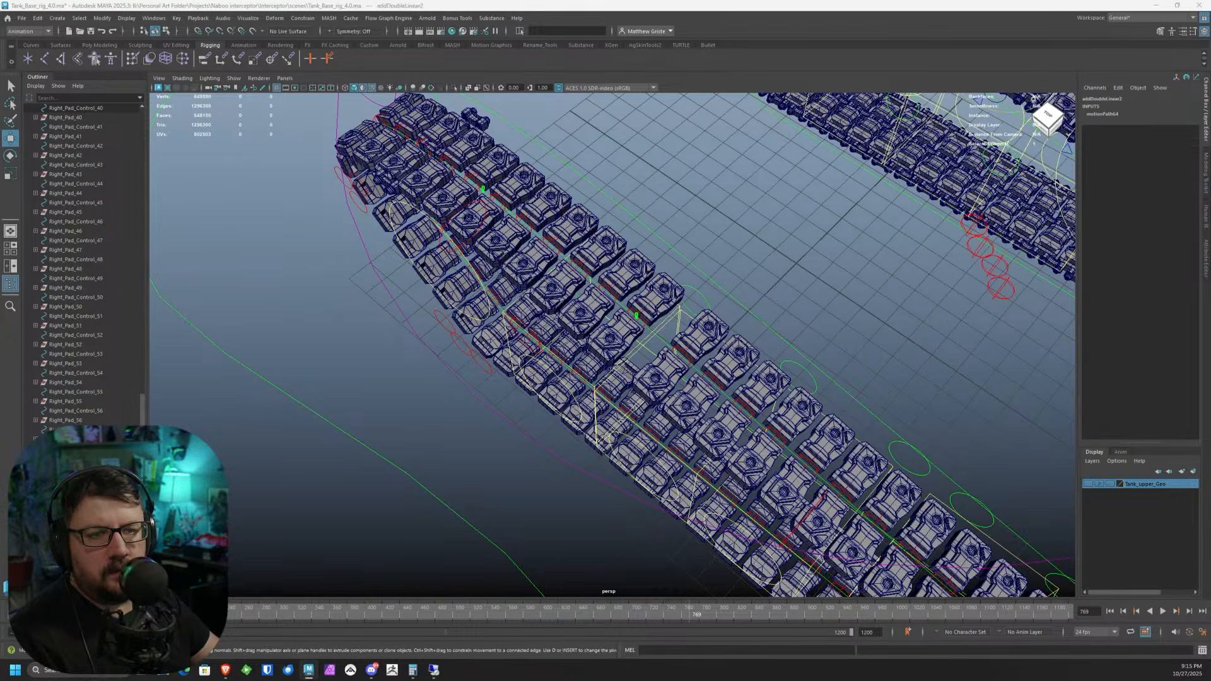
- Delete the addDoubleLinear nodes feeding from motionPath64 and connect its allCoordinates to Right_Pad_Control_64's translate
key("Delete")
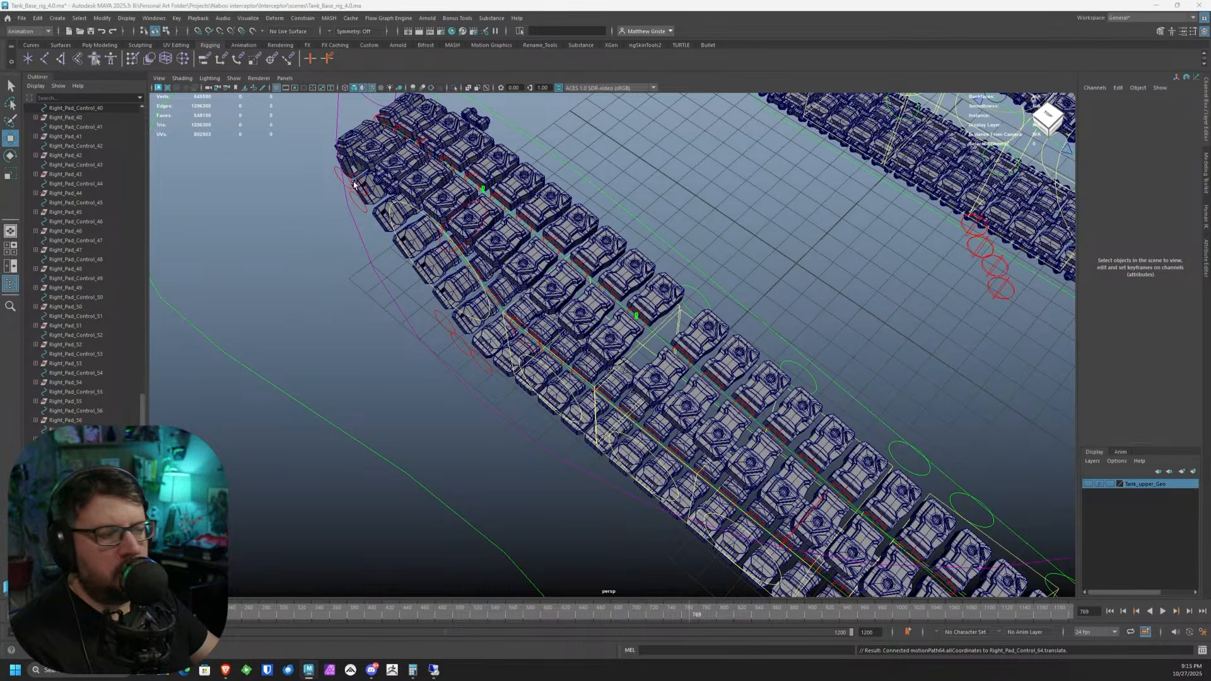
left_click(76, 562)
left_click(75, 543, "ctrl")
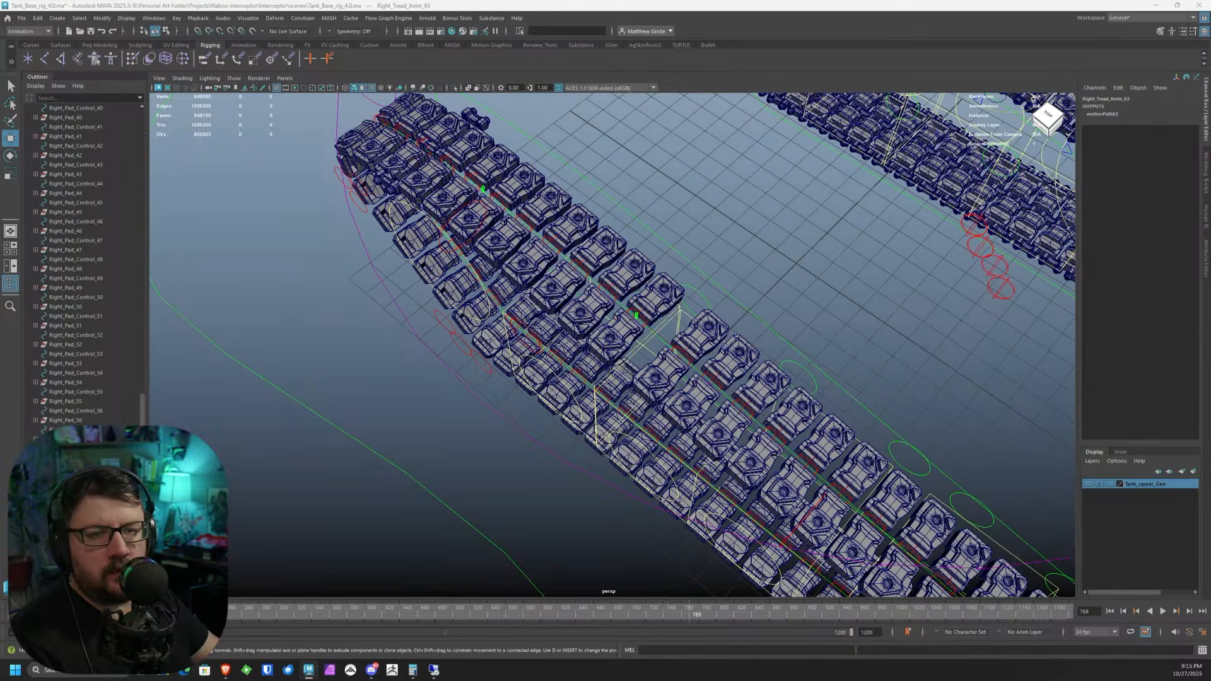
- Duplicate Right_Tread_Anim_63 and connect Right_Tread_Anim_64 between Right_Tread_Locate's TreadCycle output and motionPath64's U Value
key("ctrl+d")
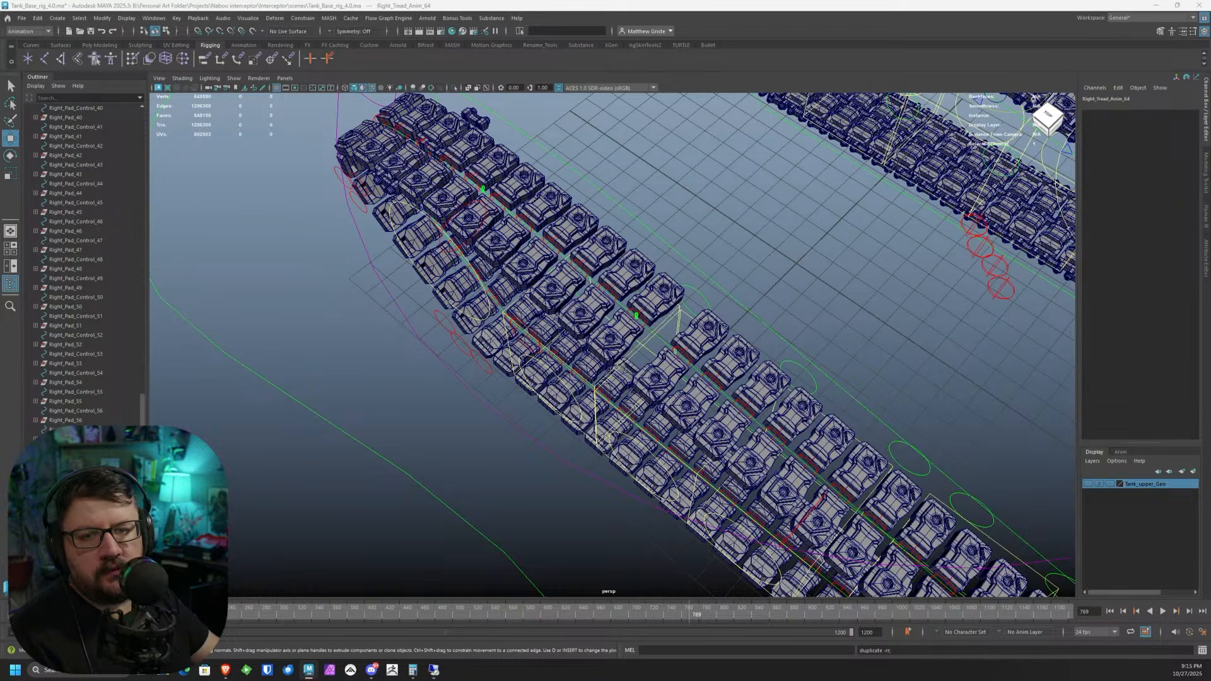
scroll(612, 345, "down", 2)
scroll(259, 398, "down", 10)
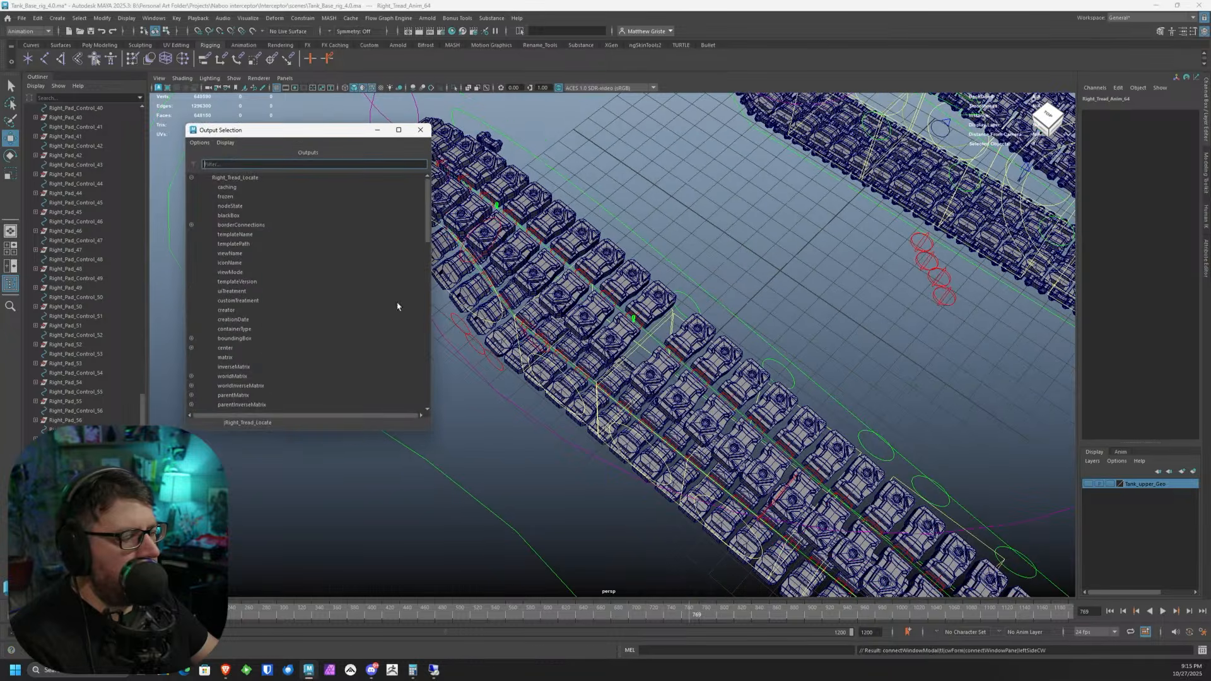
left_click(237, 406)
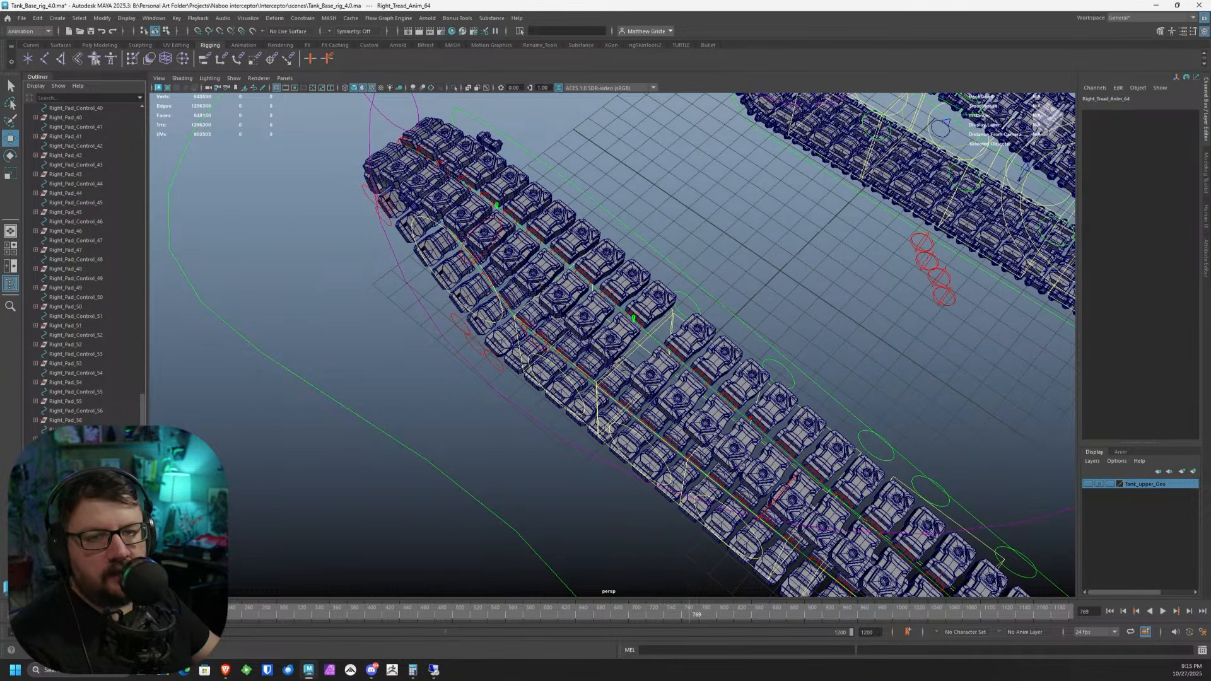
left_click(218, 283)
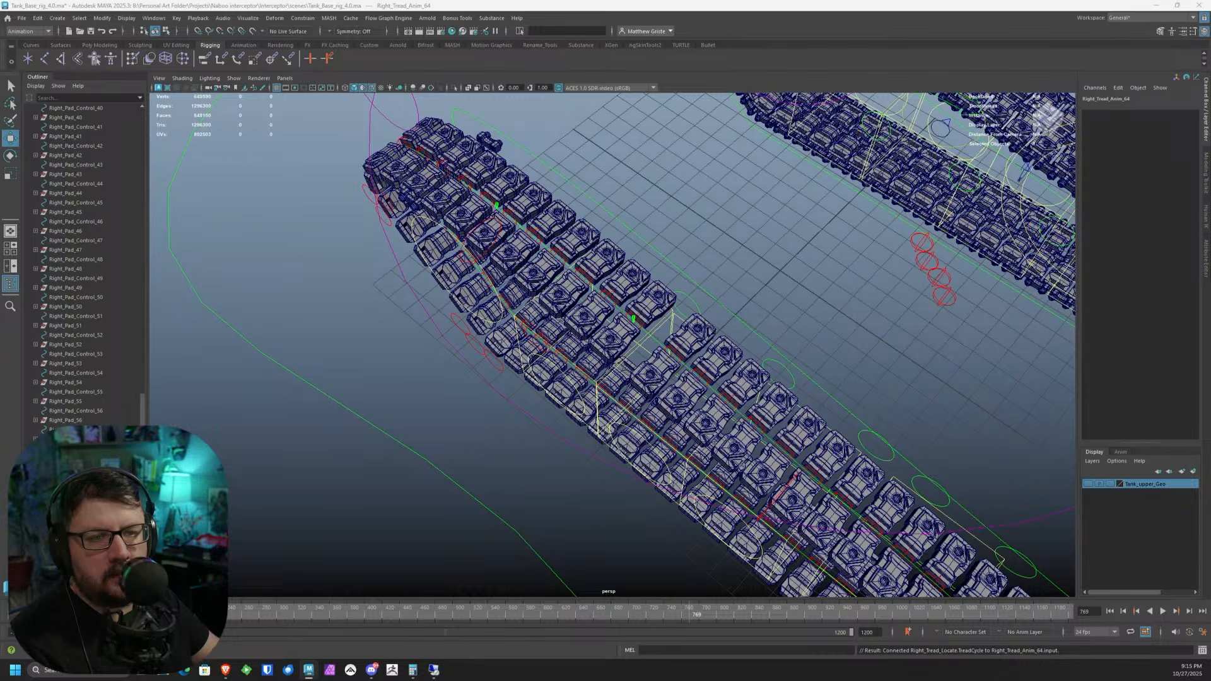
key("ctrl+a")
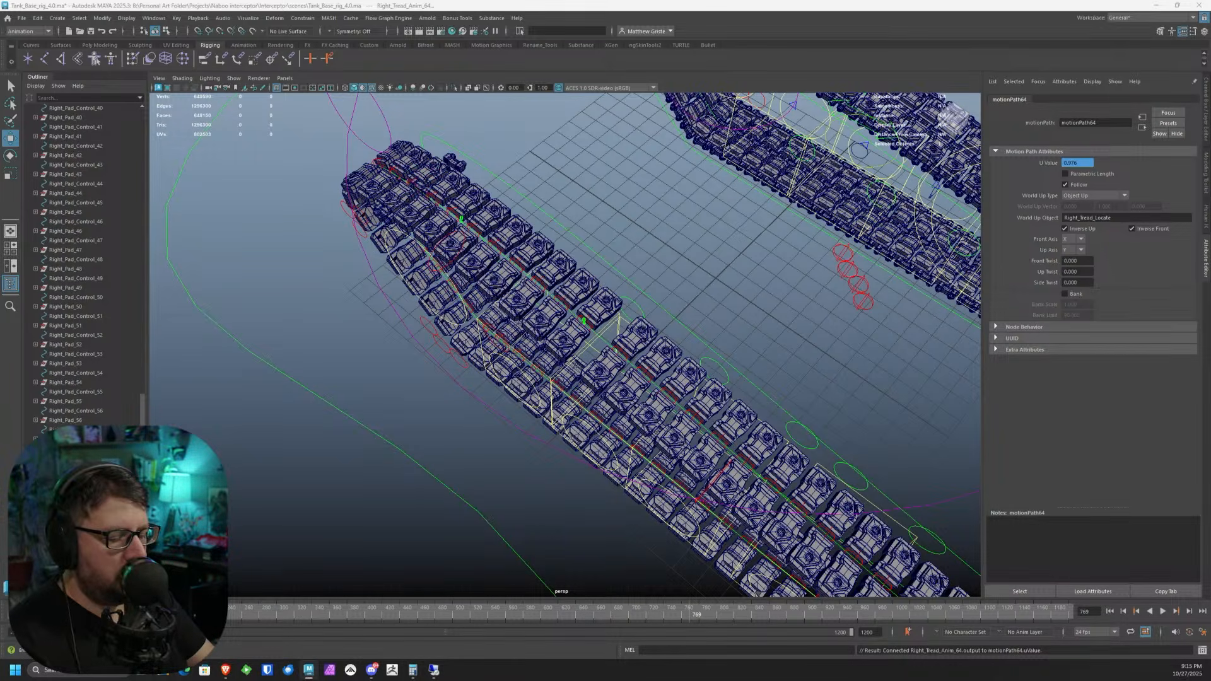
- Adjust the last pad's spacing by setting motionPath64's U Value to 0.992 through its driven animation curve
key("Return")
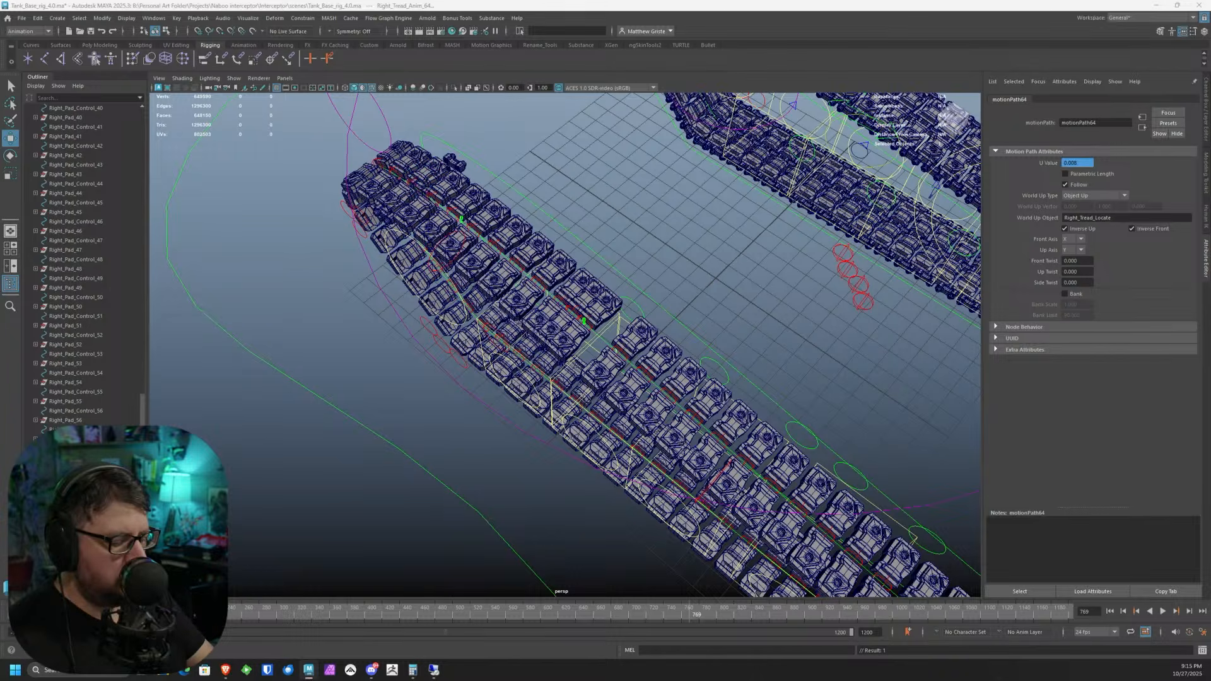
key("Return")
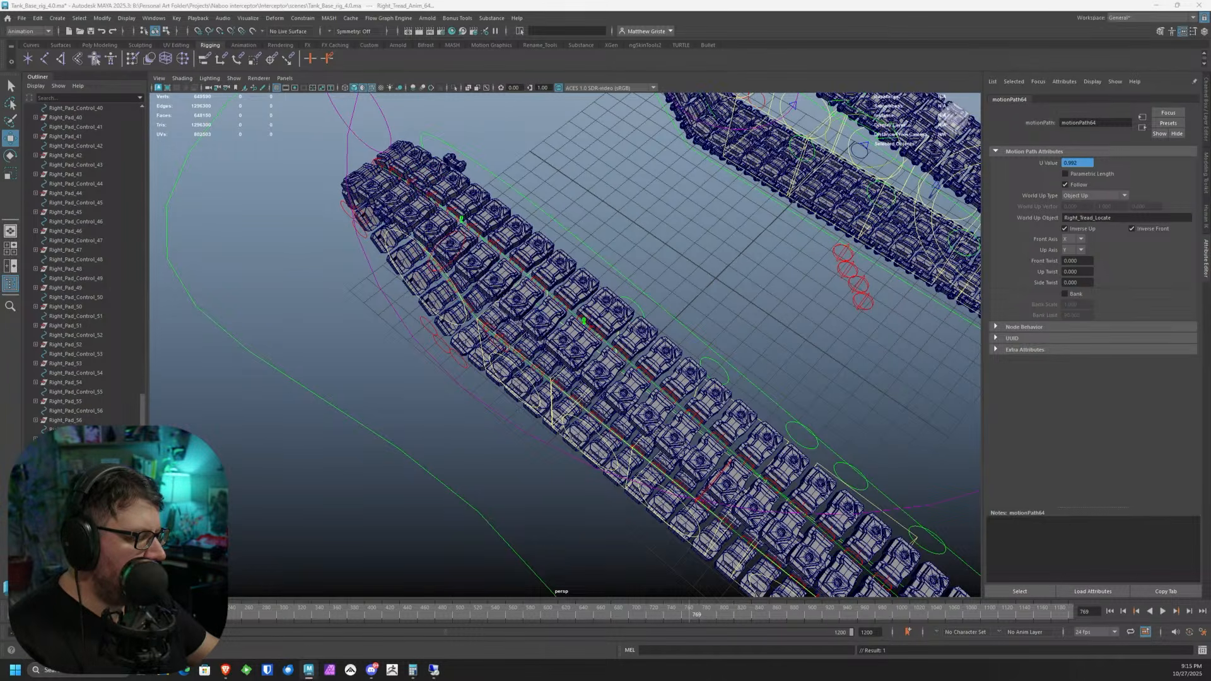
left_click_drag(676, 381, 678, 284, "alt")
right_click_drag(677, 283, 852, 196, "alt")
left_click_drag(650, 403, 626, 416, "alt")
right_click_drag(626, 379, 571, 344, "alt")
left_click_drag(571, 325, 498, 325, "alt")
right_click_drag(555, 353, 486, 340, "alt")
left_click_drag(567, 391, 559, 357, "alt")
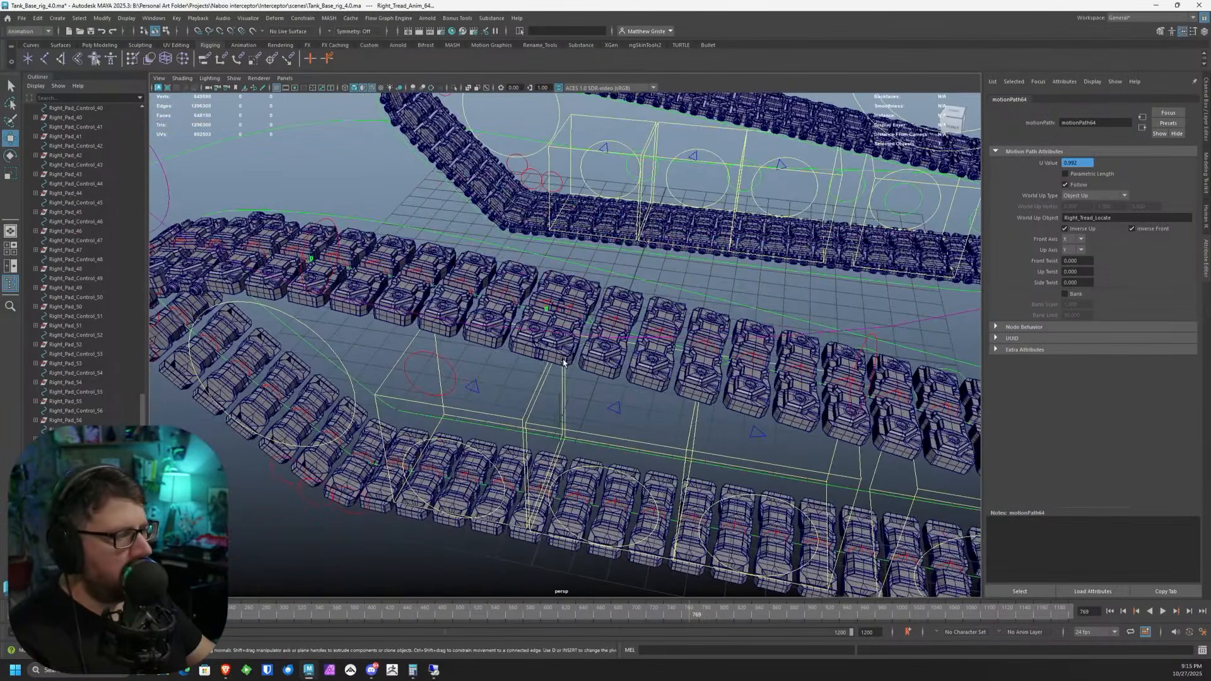
- Save the scene Tank_Base_rig_4.0.ma
left_click(21, 17)
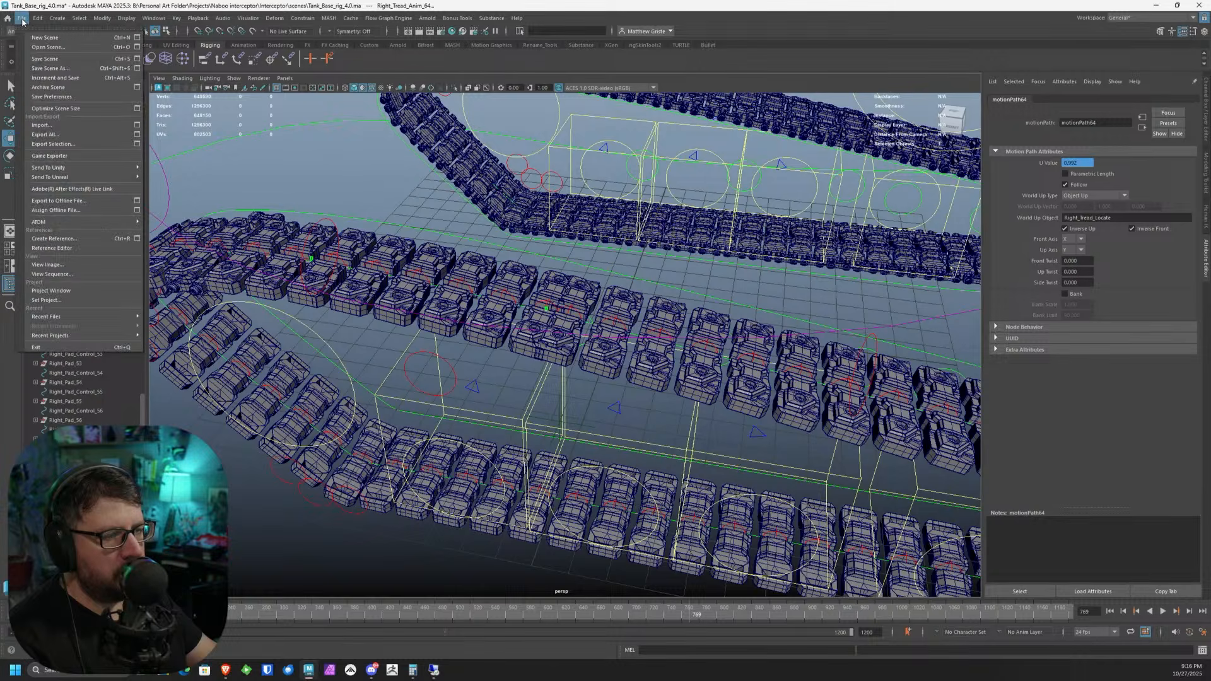
left_click(45, 60)
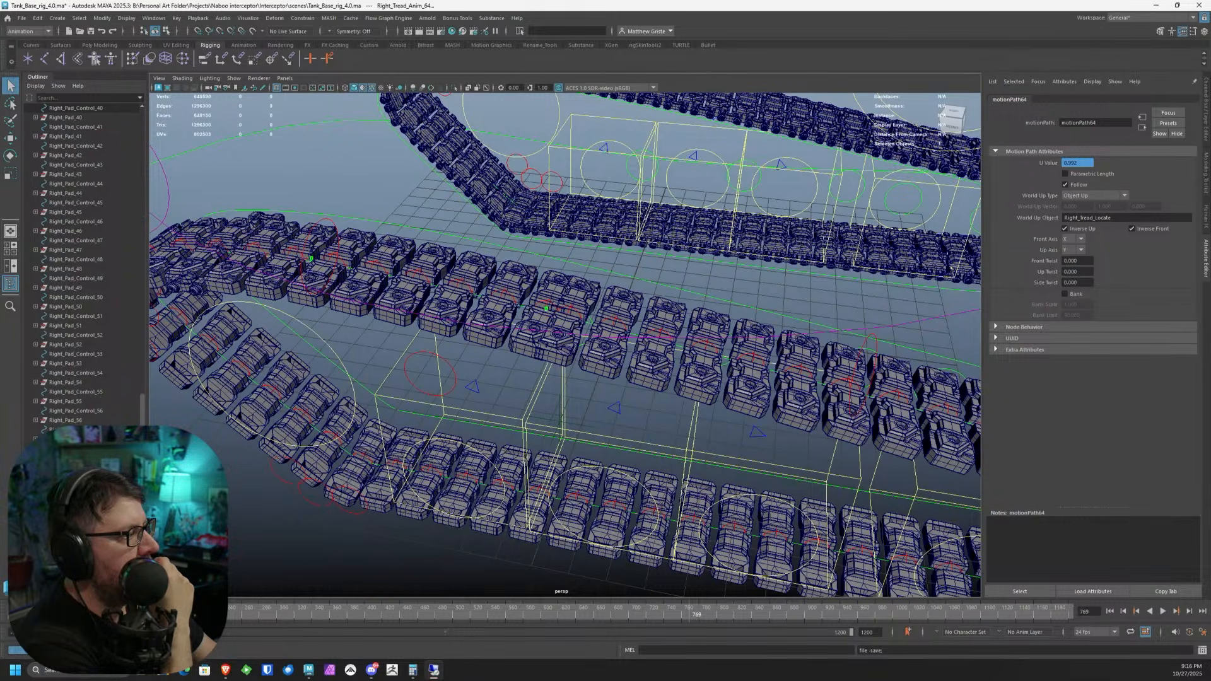
key("w")
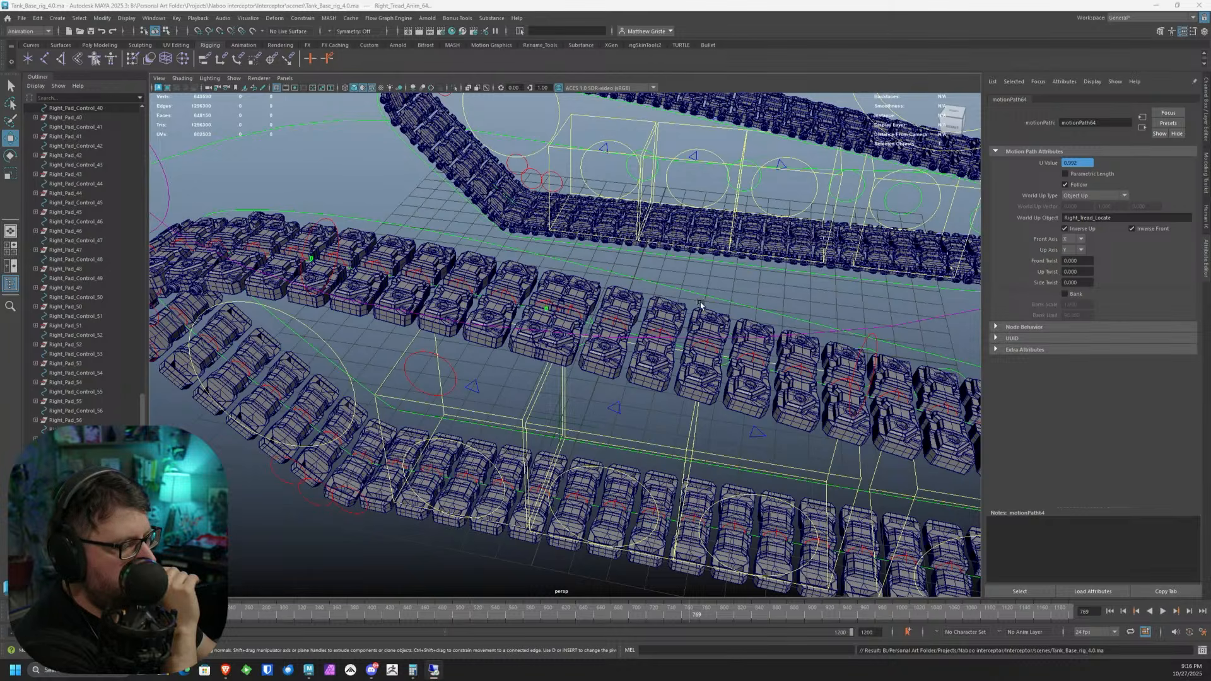
- Select Right_Tread_Locate and test the right tread's motion by scrubbing its Tread Cycle to -1.25
scroll(702, 305, "down", 2)
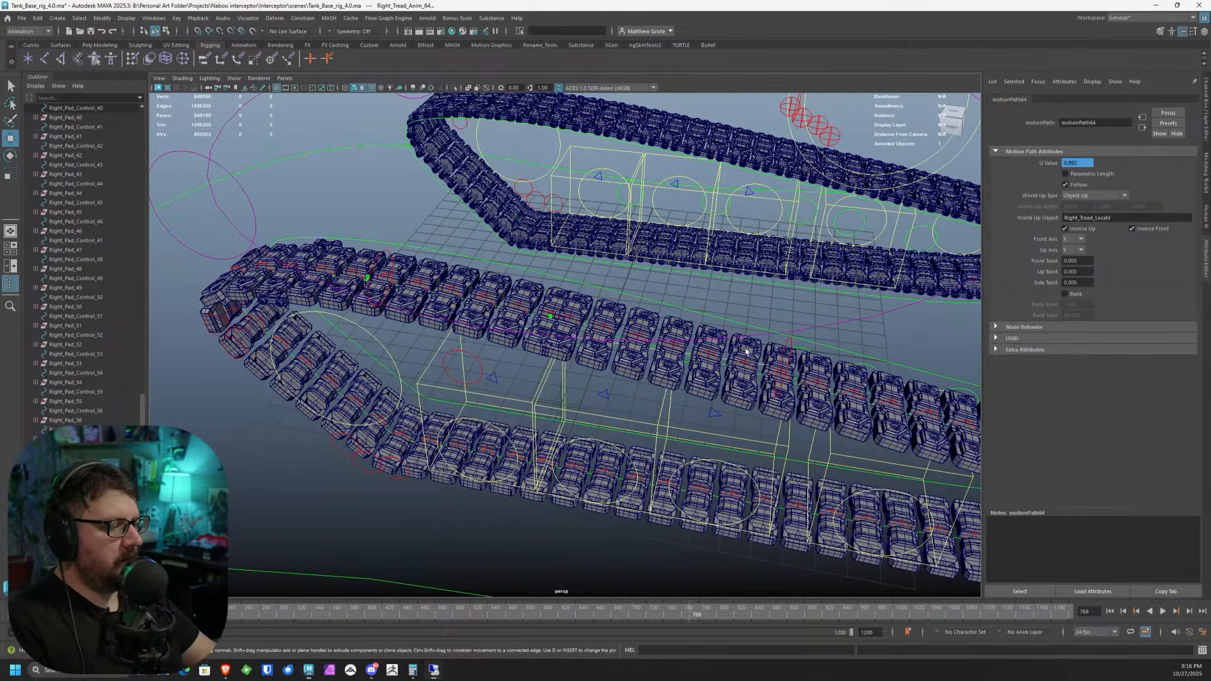
middle_click_drag(778, 367, 611, 286, "alt")
scroll(611, 286, "down", 4)
left_click_drag(611, 286, 751, 404, "alt")
scroll(727, 446, "up", 4)
left_click(354, 324)
middle_click_drag(828, 235, 859, 258, "alt")
left_click(1203, 109)
left_click(1152, 182)
left_click_drag(713, 271, 734, 299, "alt")
middle_click_drag(734, 299, 799, 299)
left_click_drag(799, 299, 755, 332, "alt")
middle_click_drag(755, 331, 681, 308)
left_click_drag(681, 309, 557, 267, "alt")
middle_click_drag(557, 268, 522, 269)
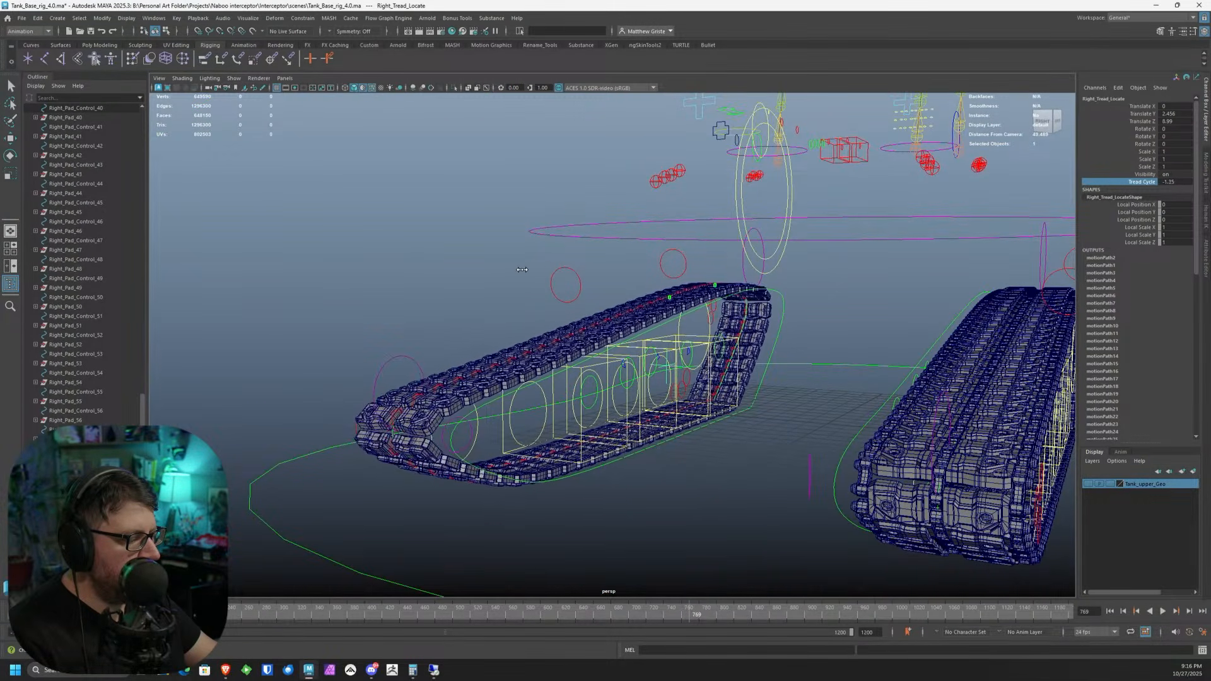
- Undo the Tread Cycle test changes on Right_Tread_Locate
key("ctrl+z")
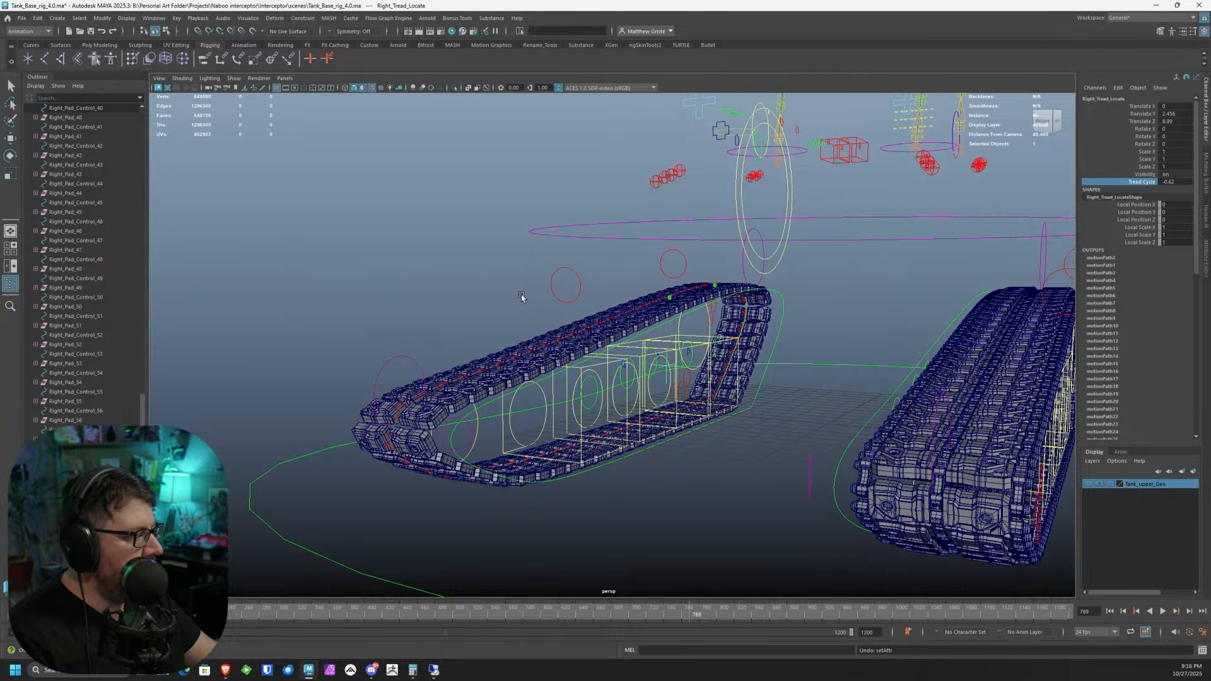
key("ctrl+z")
left_click_drag(524, 298, 532, 302, "alt")
left_click_drag(433, 297, 459, 307, "alt")
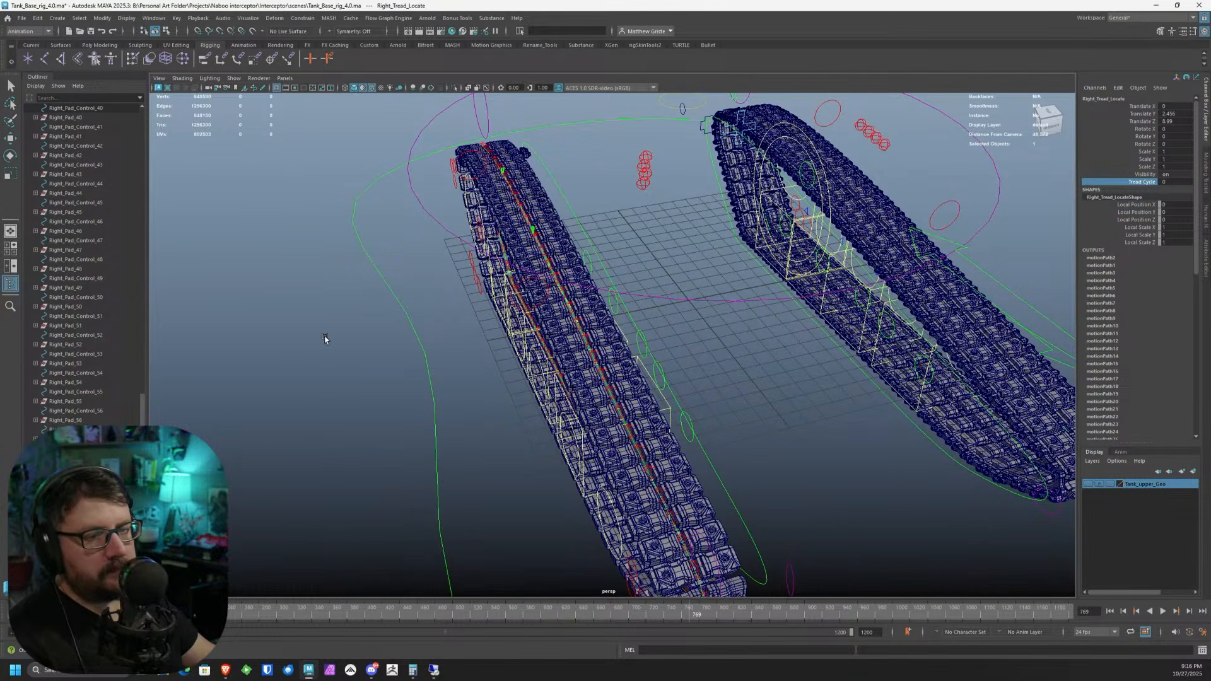
left_click_drag(479, 269, 505, 264, "alt")
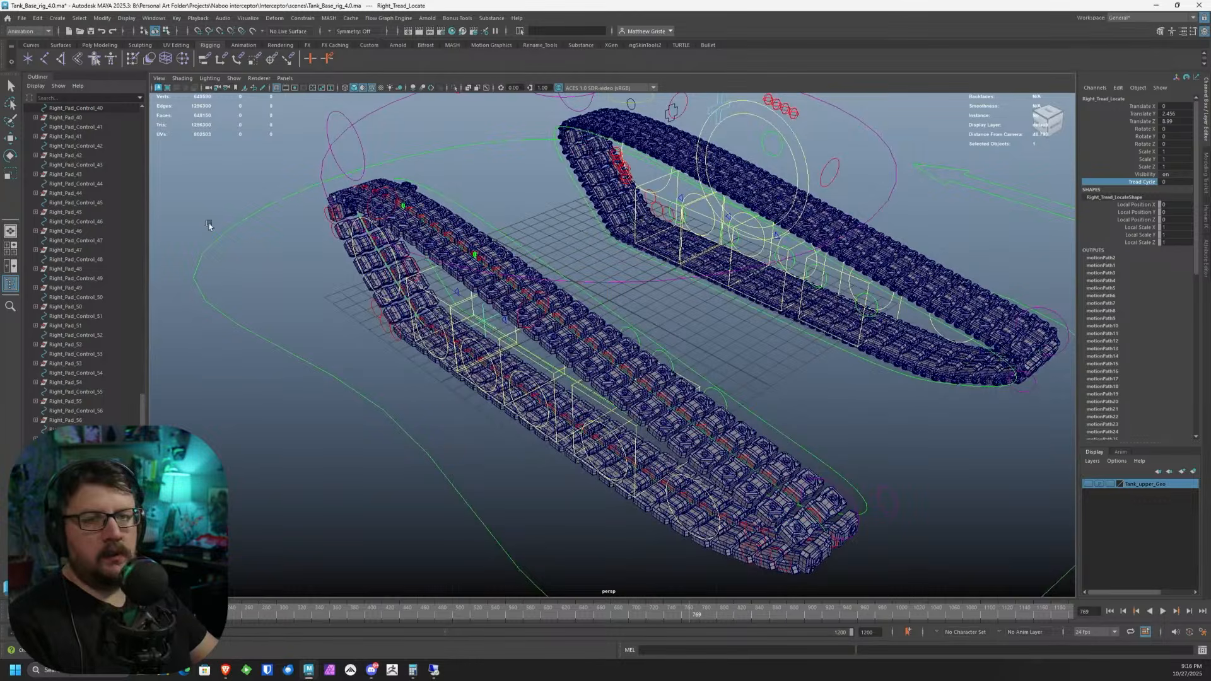
- Inspect Right_Tread_Control2 and its shape's position markers in the Graph Editor, and close the editor
left_click_drag(0, 189, 780, 150)
scroll(303, 153, "up", 1)
scroll(120, 145, "up", 20)
scroll(104, 173, "up", 4)
left_click(95, 147)
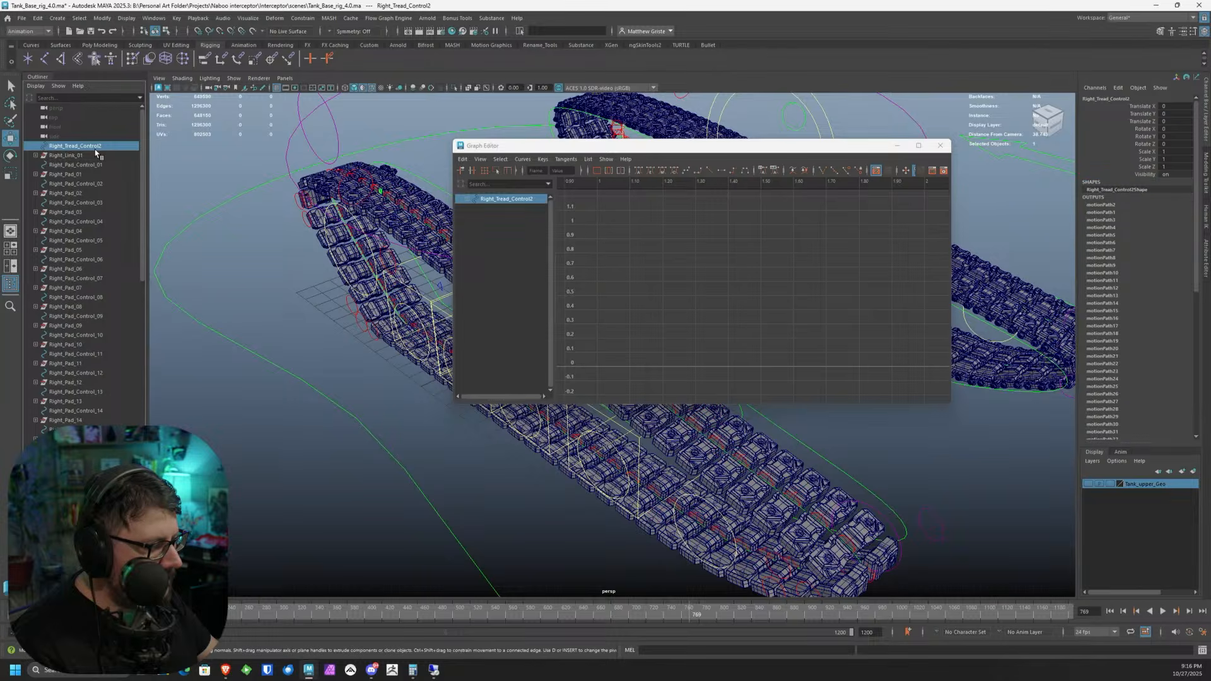
left_click(468, 200)
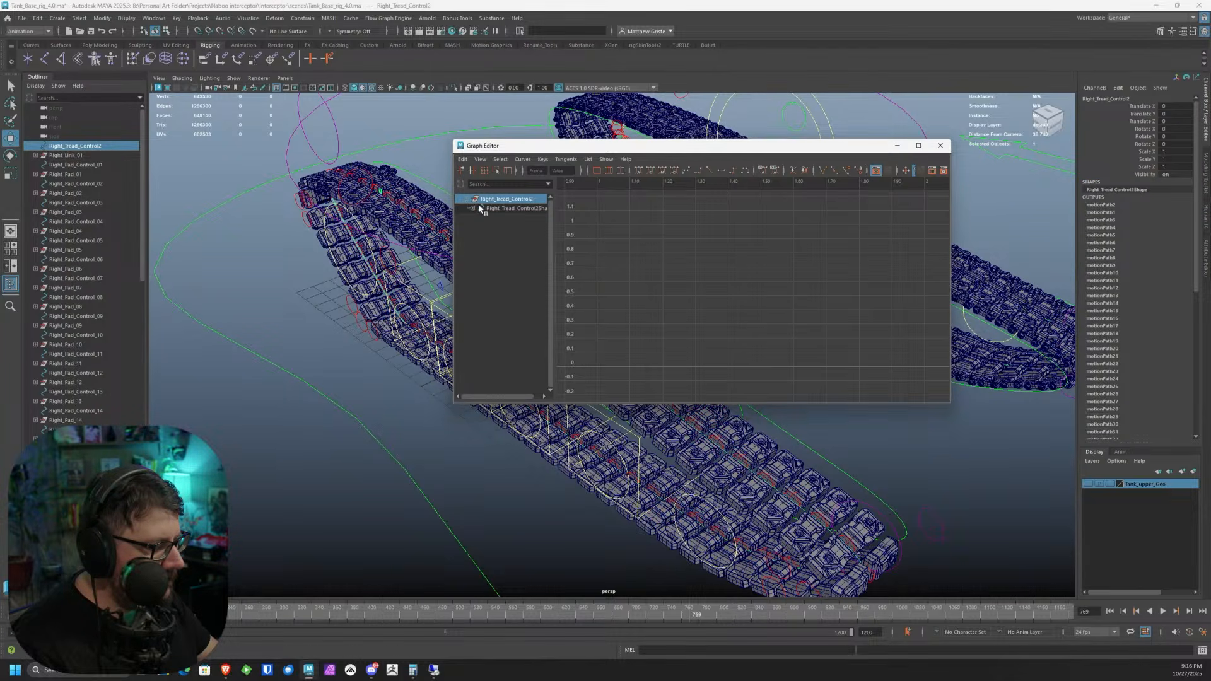
left_click(473, 209)
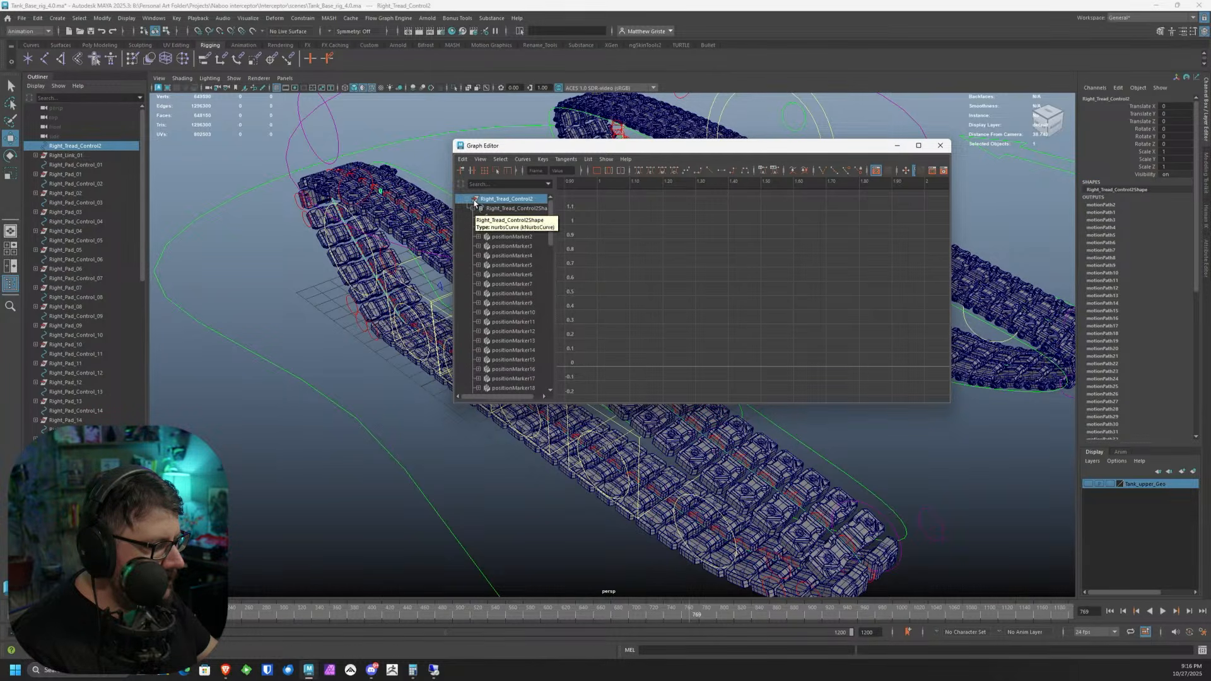
left_click(467, 199)
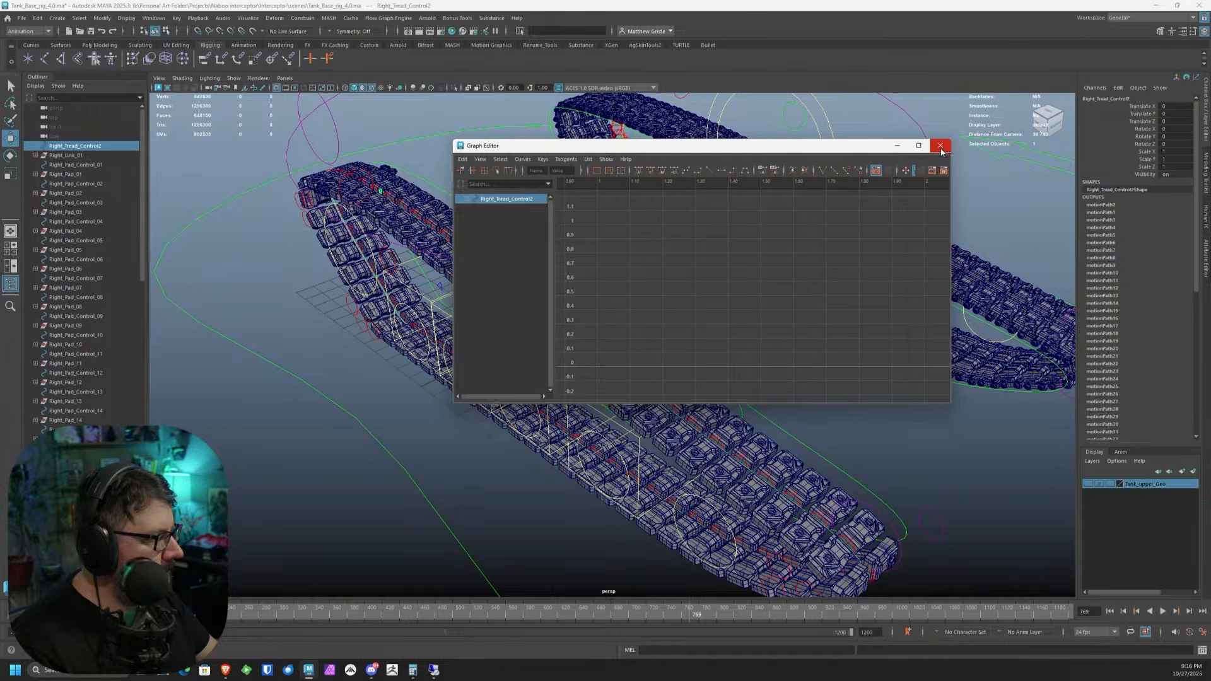
left_click(939, 145)
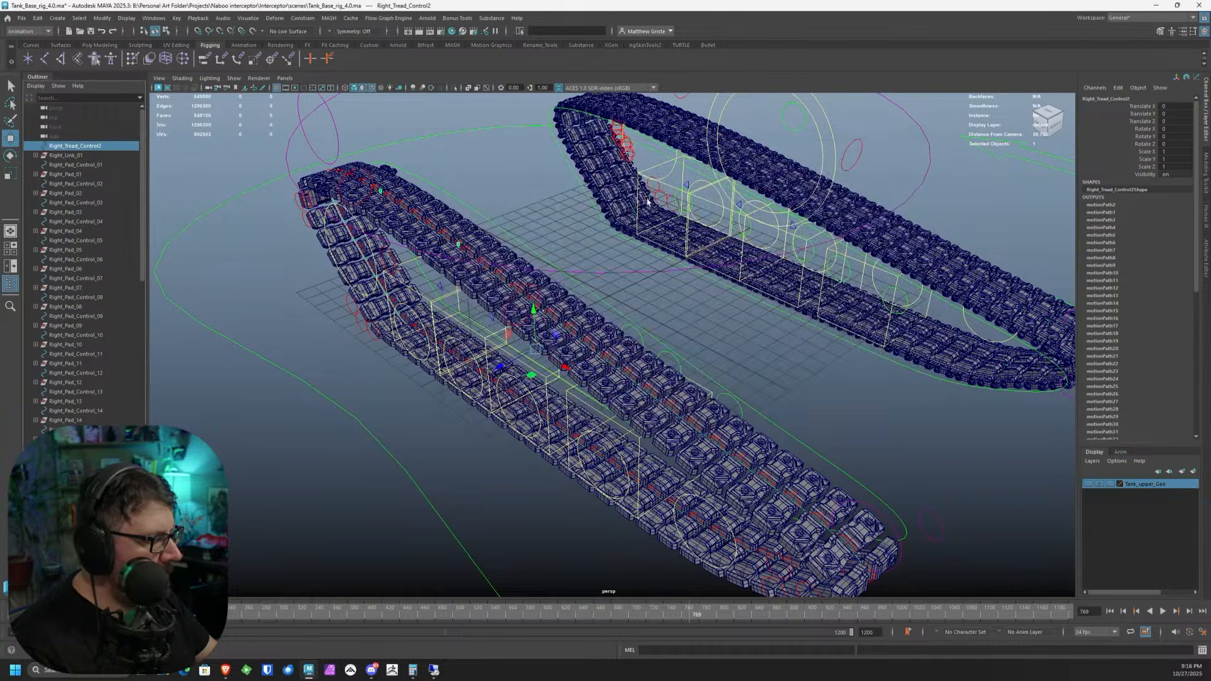
- Select Right_Tread_Locate and examine the U Values of its first motion path outputs up to motionPath8
left_click(473, 311)
left_click_drag(471, 305, 535, 308, "alt")
middle_click_drag(712, 303, 960, 298, "alt")
right_click_drag(960, 298, 1099, 233, "alt")
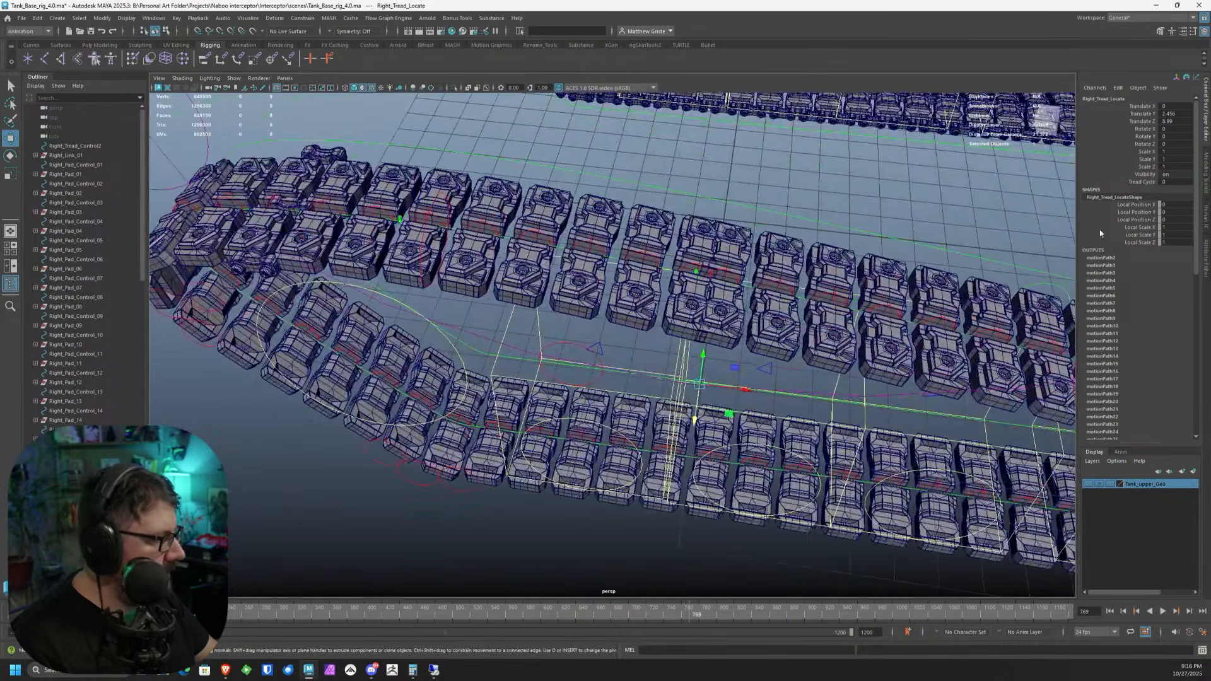
left_click(1098, 258)
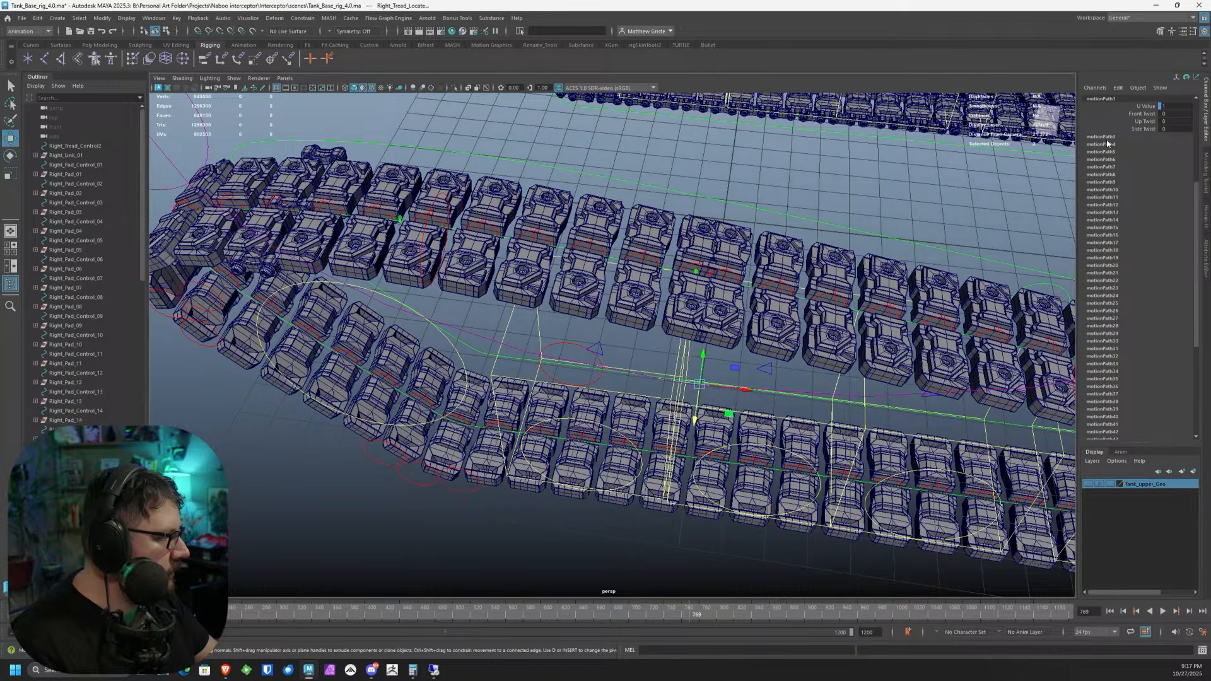
left_click(1107, 137)
left_click(1107, 138)
left_click(1107, 138)
left_click(1107, 137)
scroll(1088, 204, "up", 5)
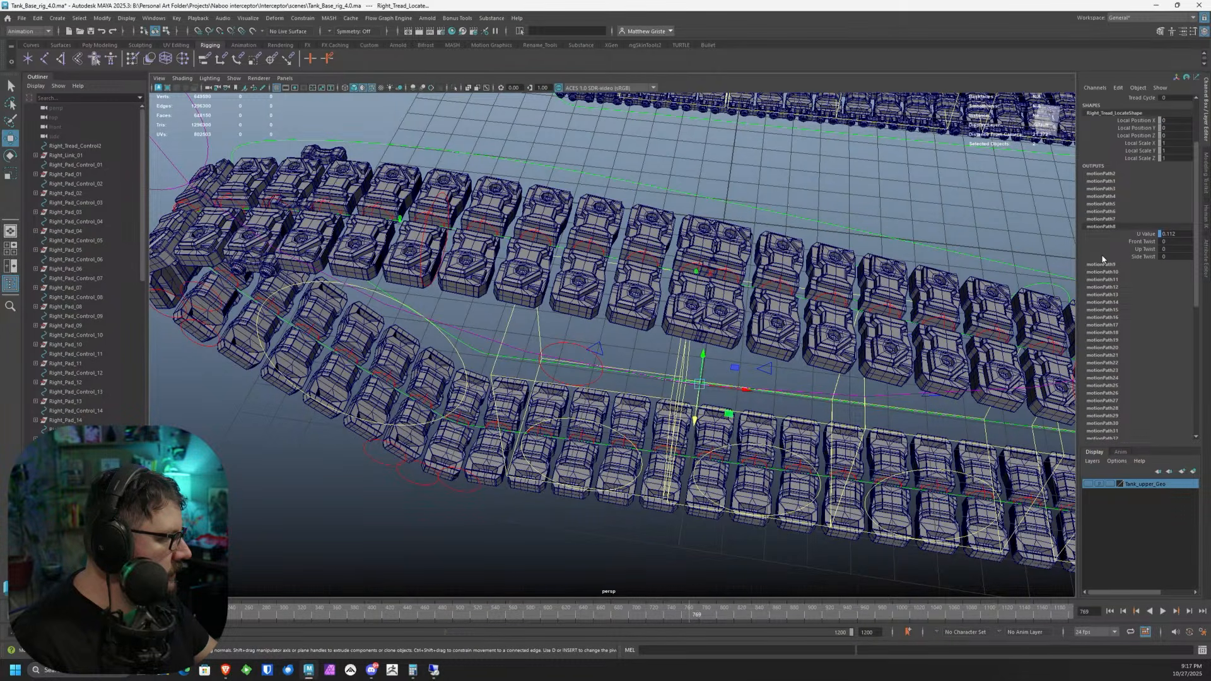
- Set motionPath2's U Value to 0.017, after trying 0.014, to adjust the second pad's spacing
left_click(1103, 175)
scroll(1113, 219, "up", 3)
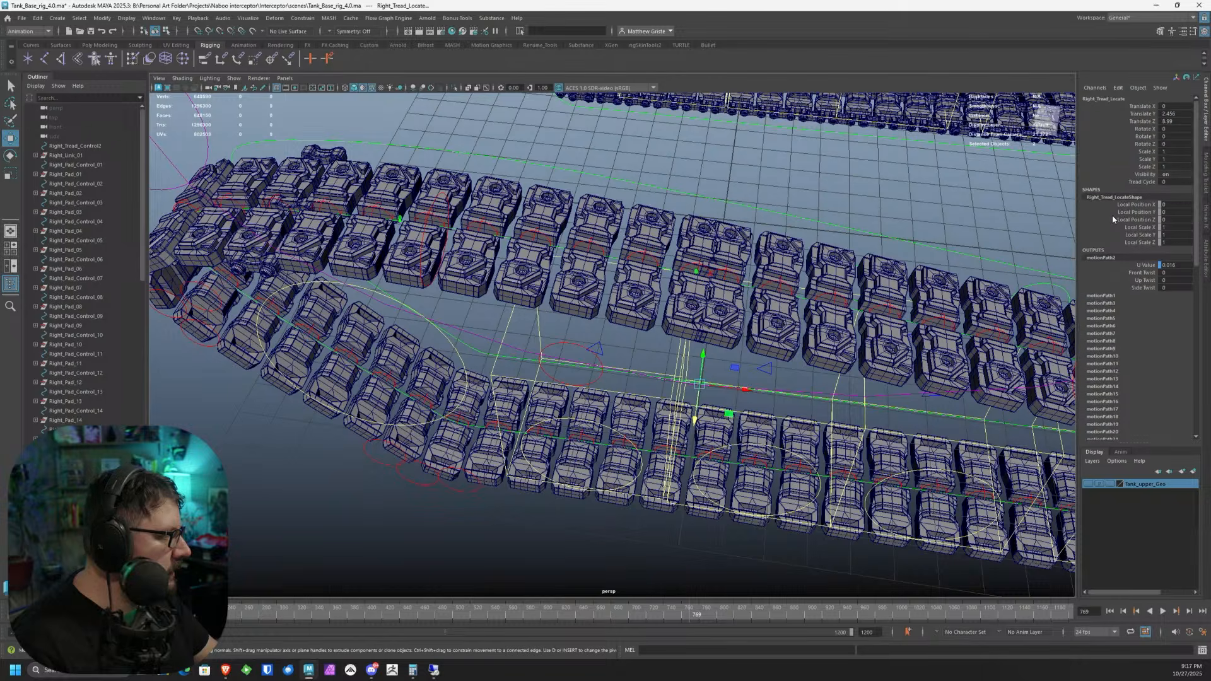
double_click(1184, 265)
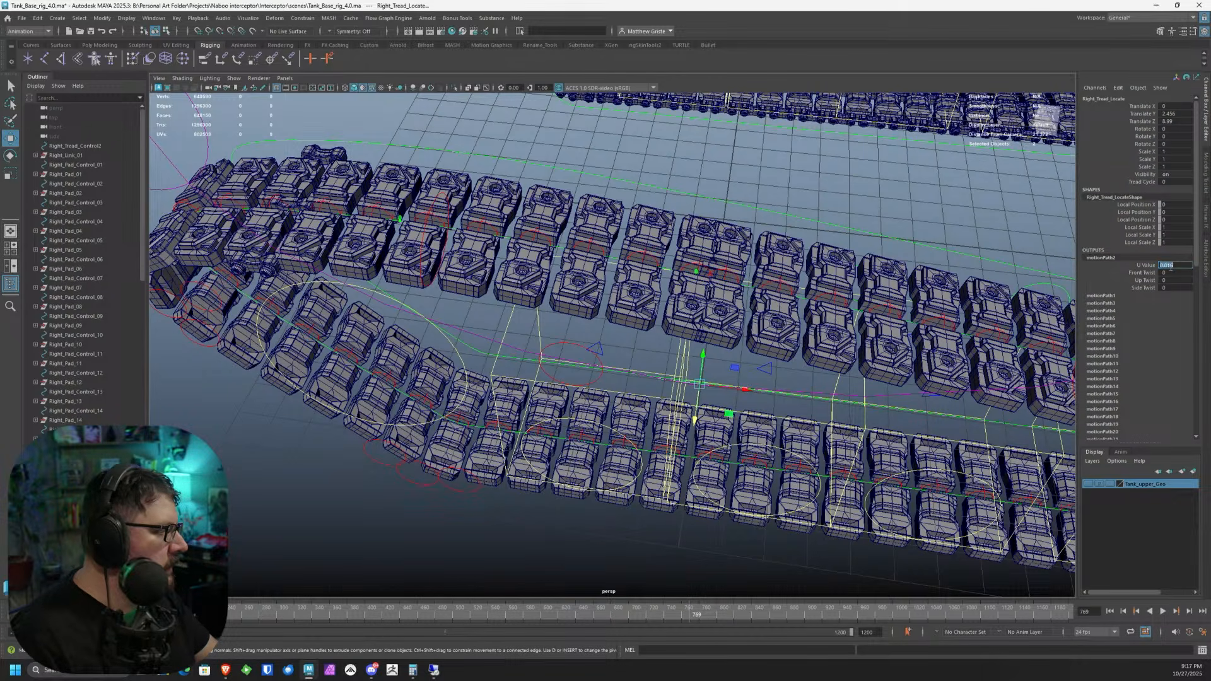
left_click(1175, 264)
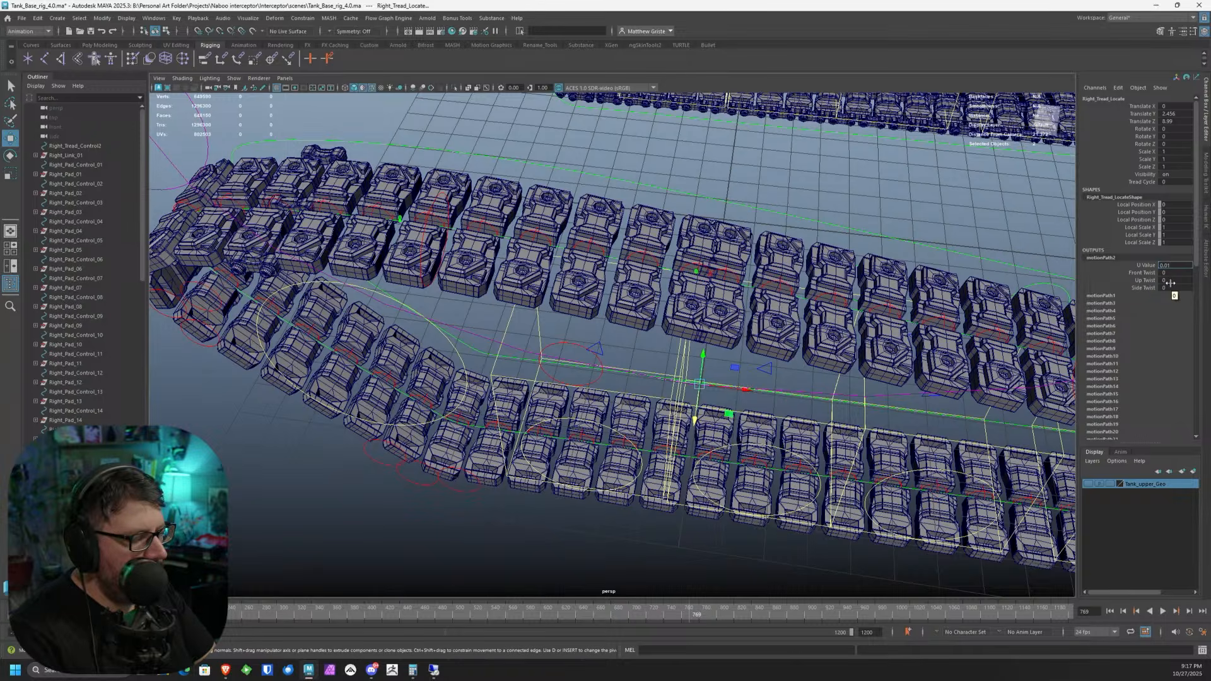
key("Return")
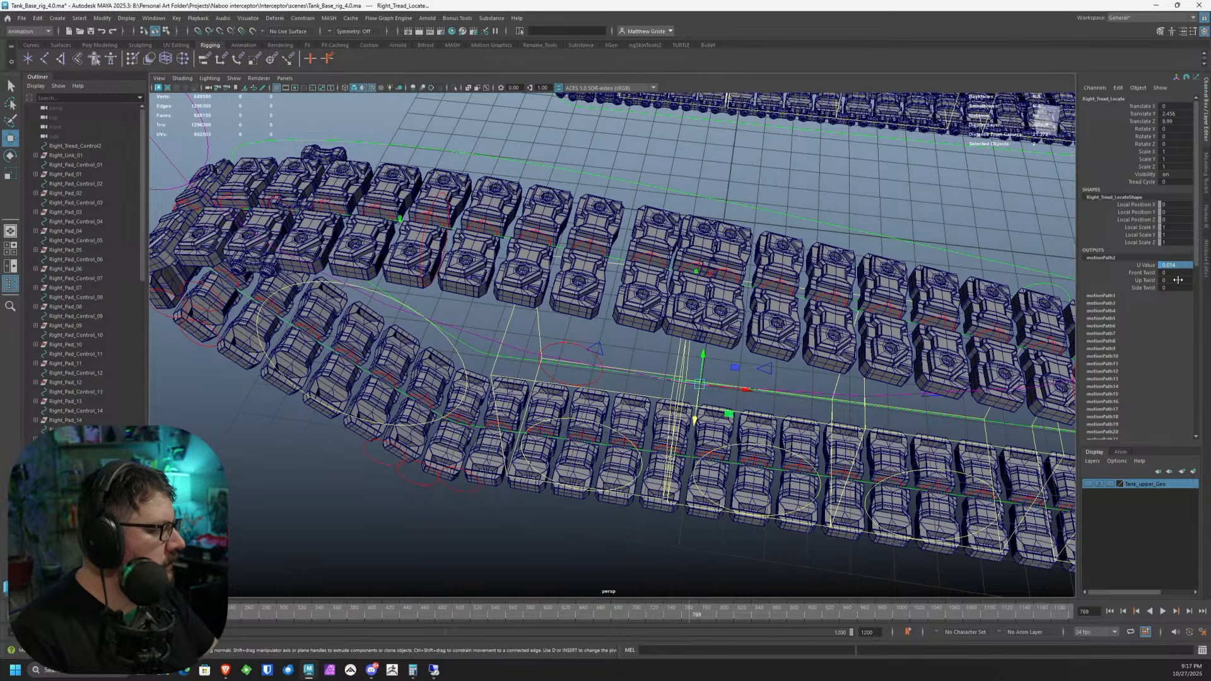
double_click(1182, 264)
left_click(1182, 263)
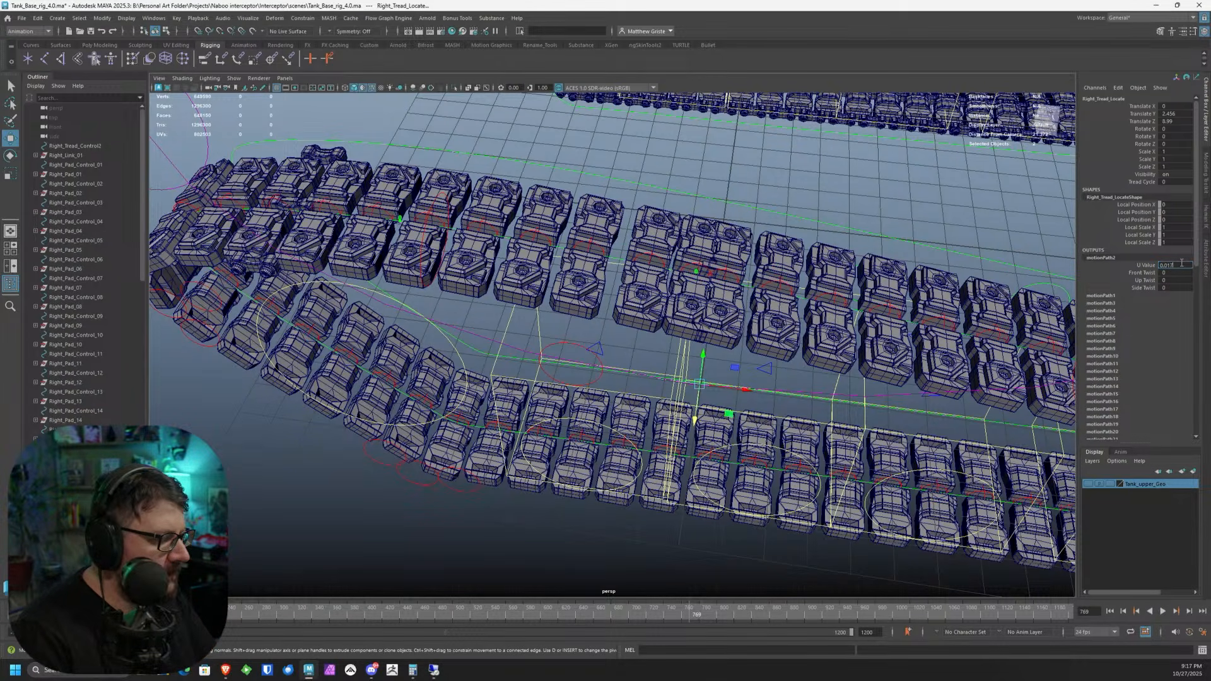
key("Return")
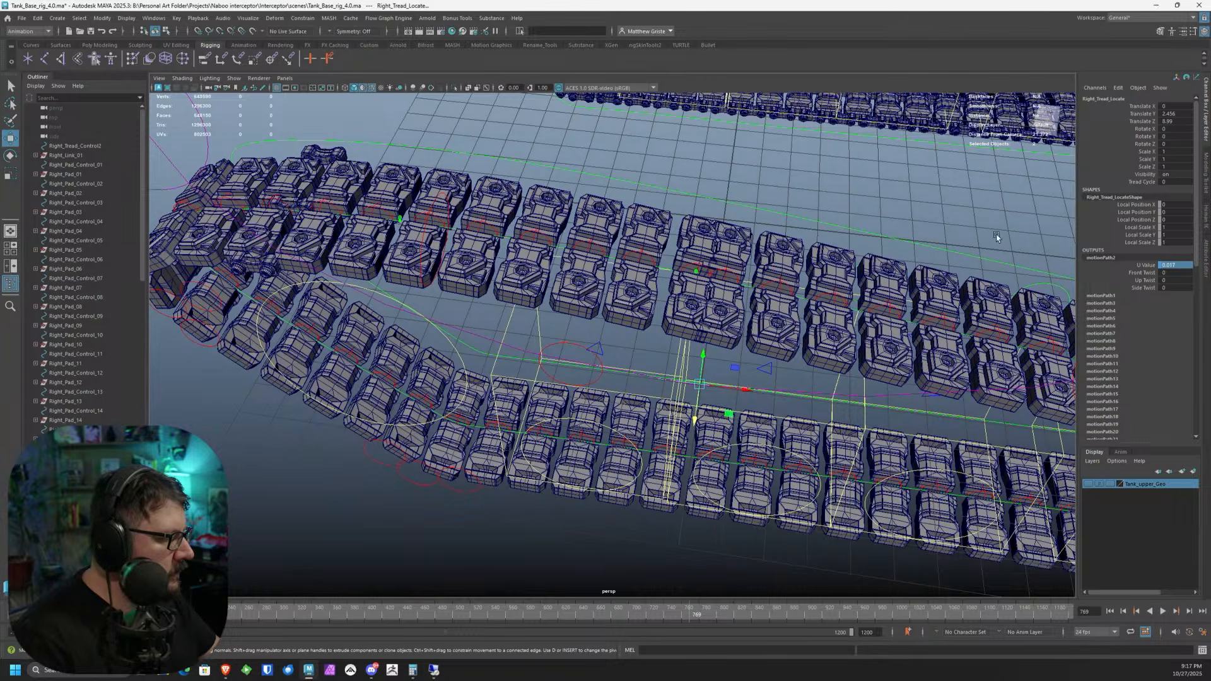
- Set motionPath64's U Value to 0.993 among Right_Tread_Locate's outputs
scroll(1141, 351, "down", 15)
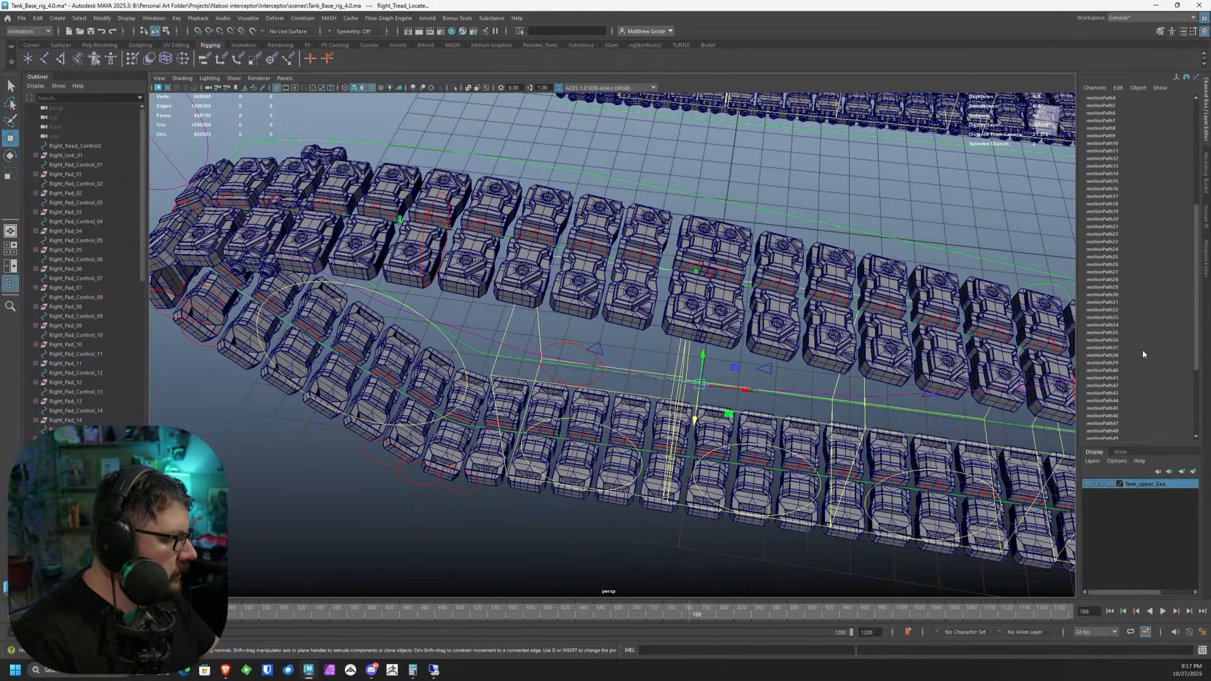
left_click(1116, 420)
double_click(1183, 399)
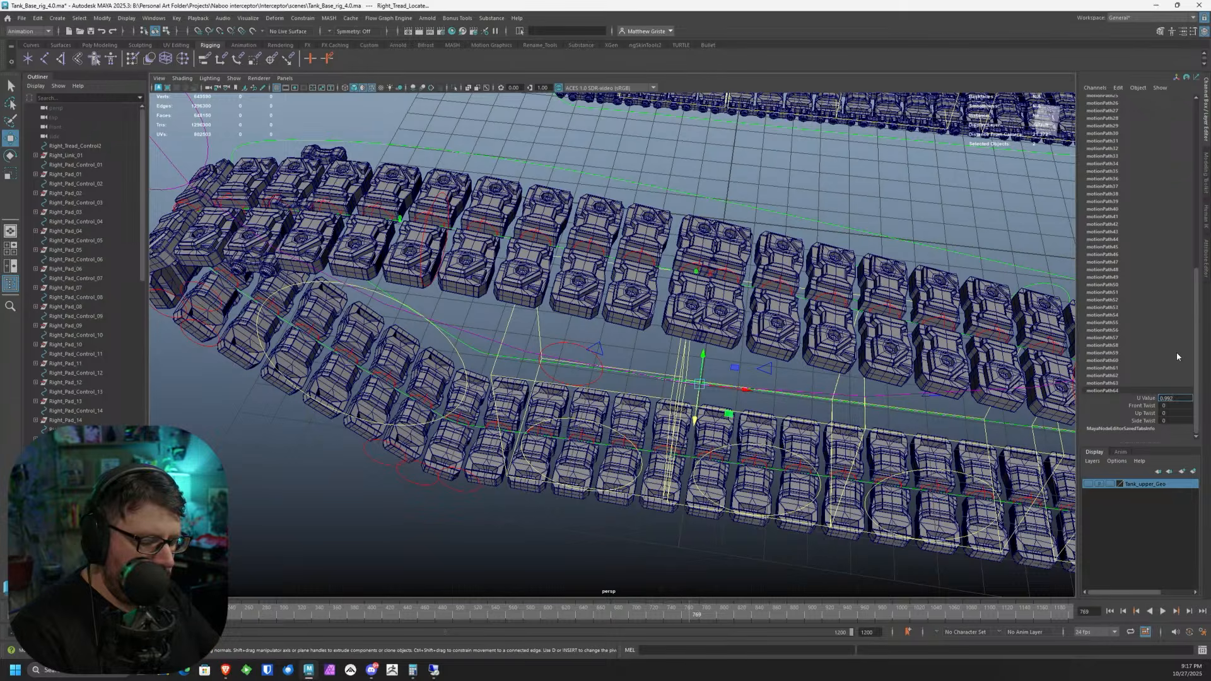
type("0.993")
key("Return")
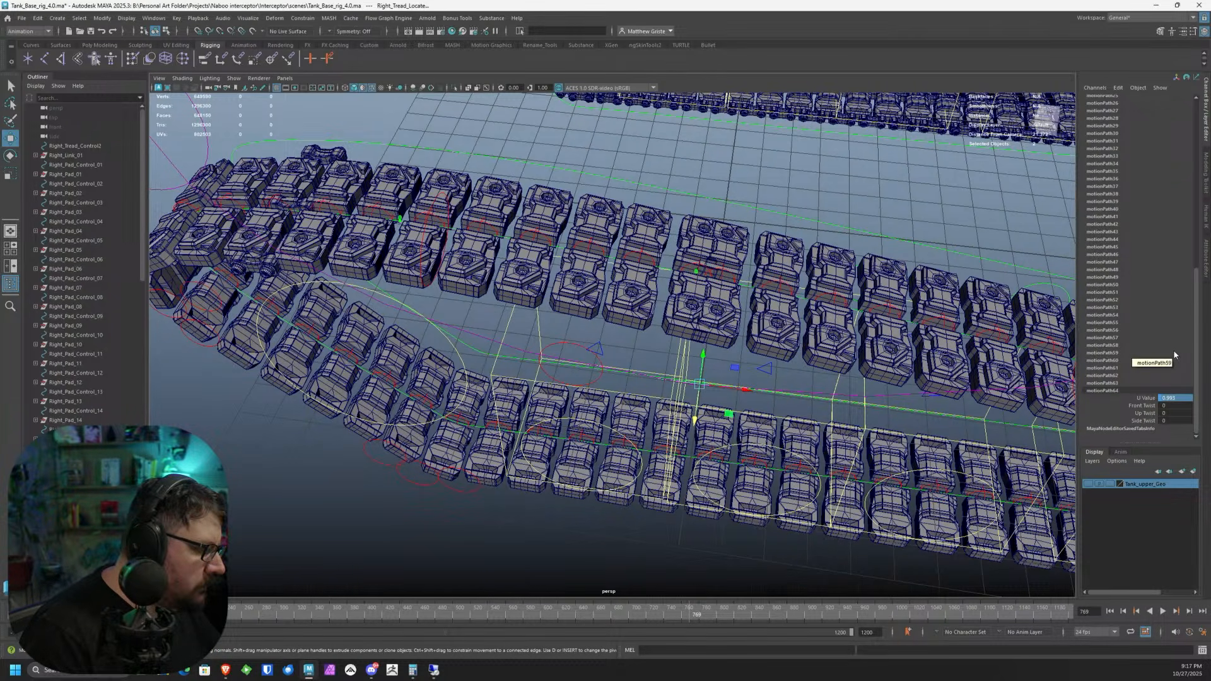
- Select Right_Pad_Control_01 at the loop's seam and examine the U Value of its motionPath1 input
middle_click_drag(981, 332, 917, 329, "alt")
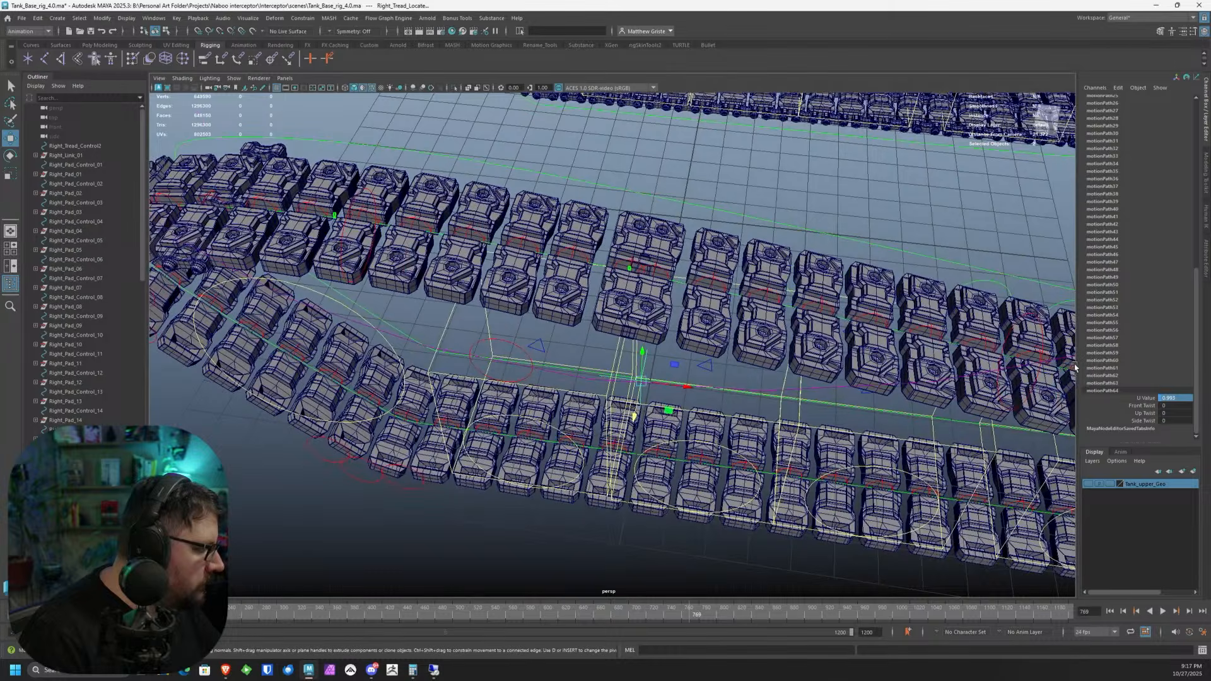
left_click(630, 262)
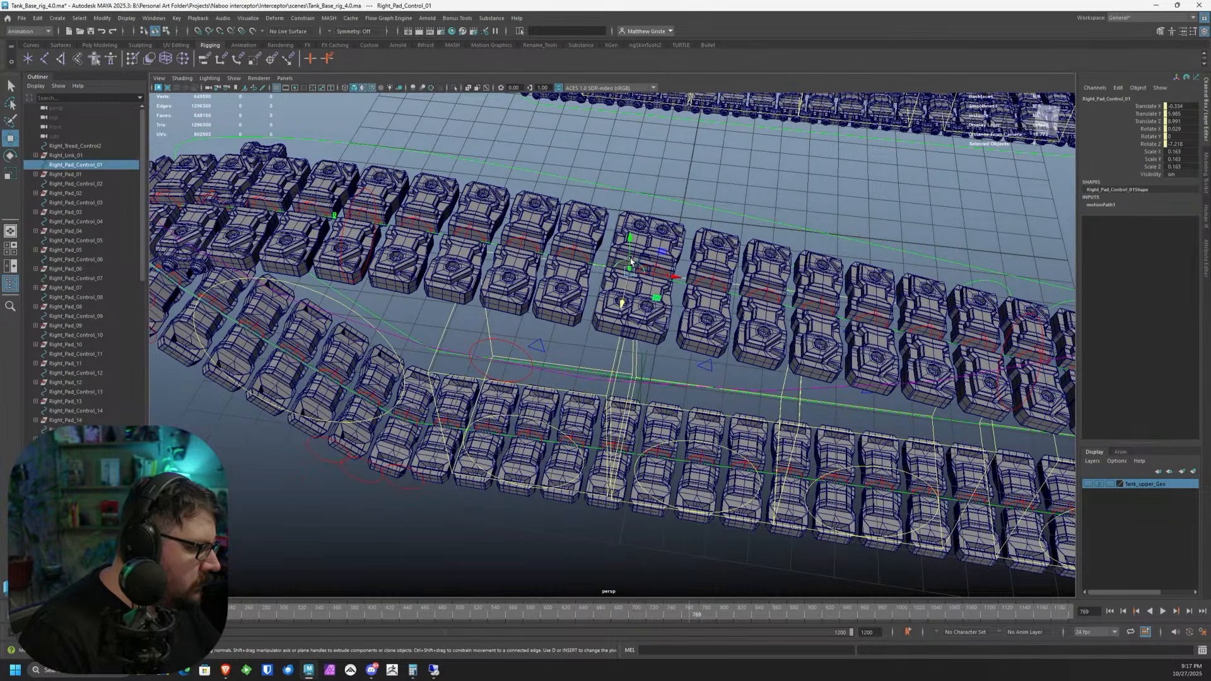
left_click(1102, 205)
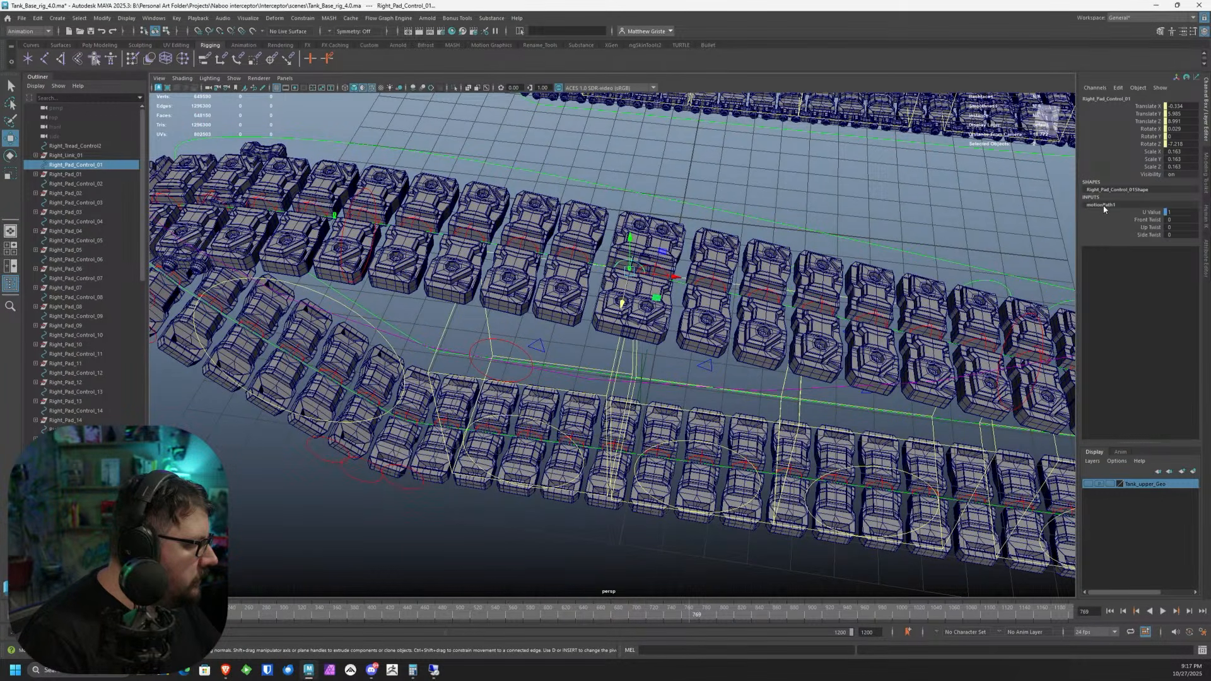
left_click_drag(605, 353, 622, 328, "alt")
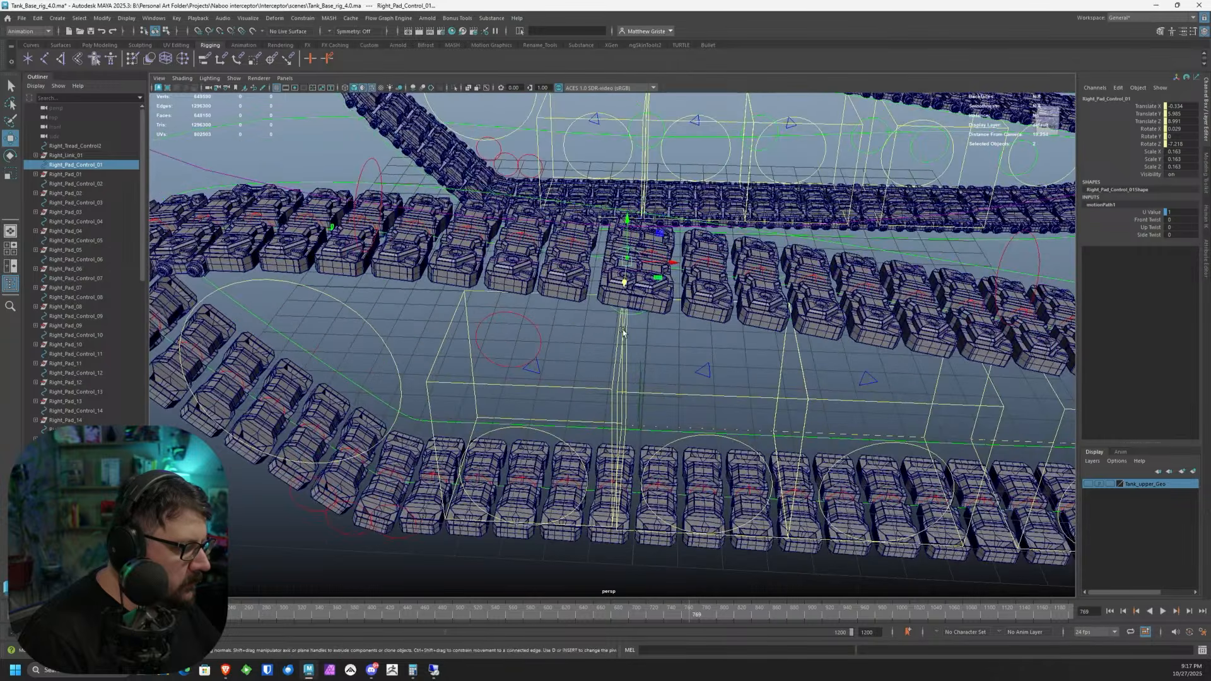
- Try a different U Value for motionPath1 among Right_Tread_Locate's outputs, and set it back to 1
left_click(639, 374)
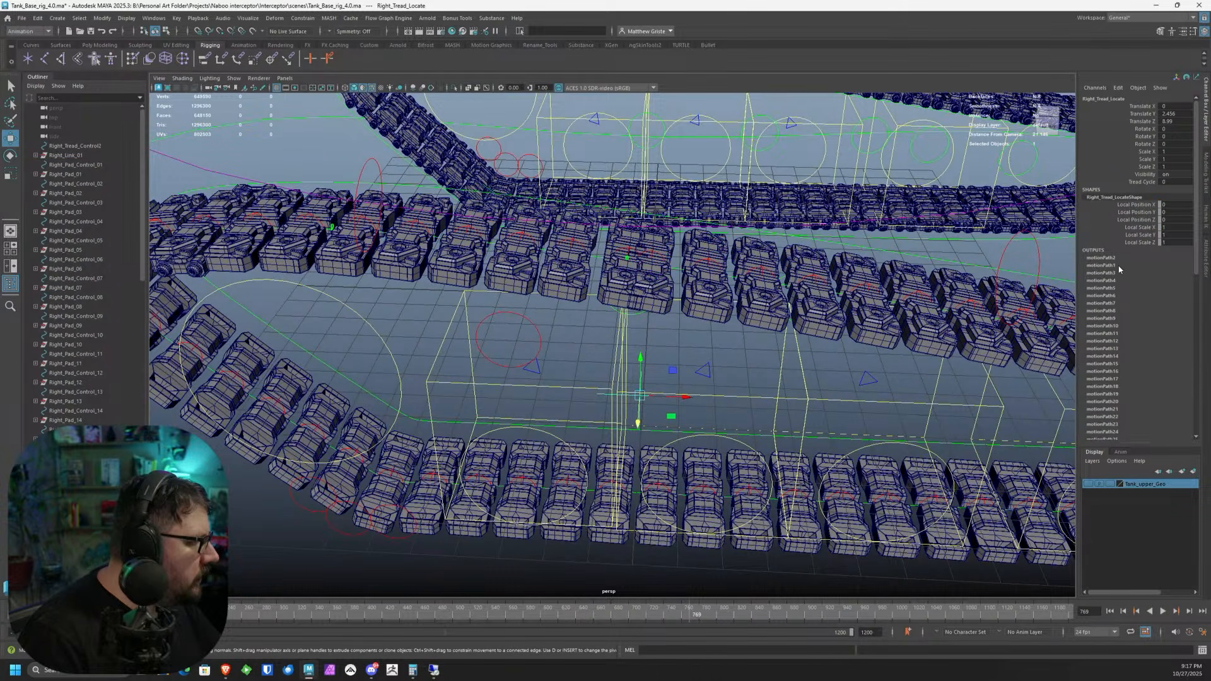
scroll(1118, 268, "down", 3)
left_click(1112, 140)
left_click(1173, 148)
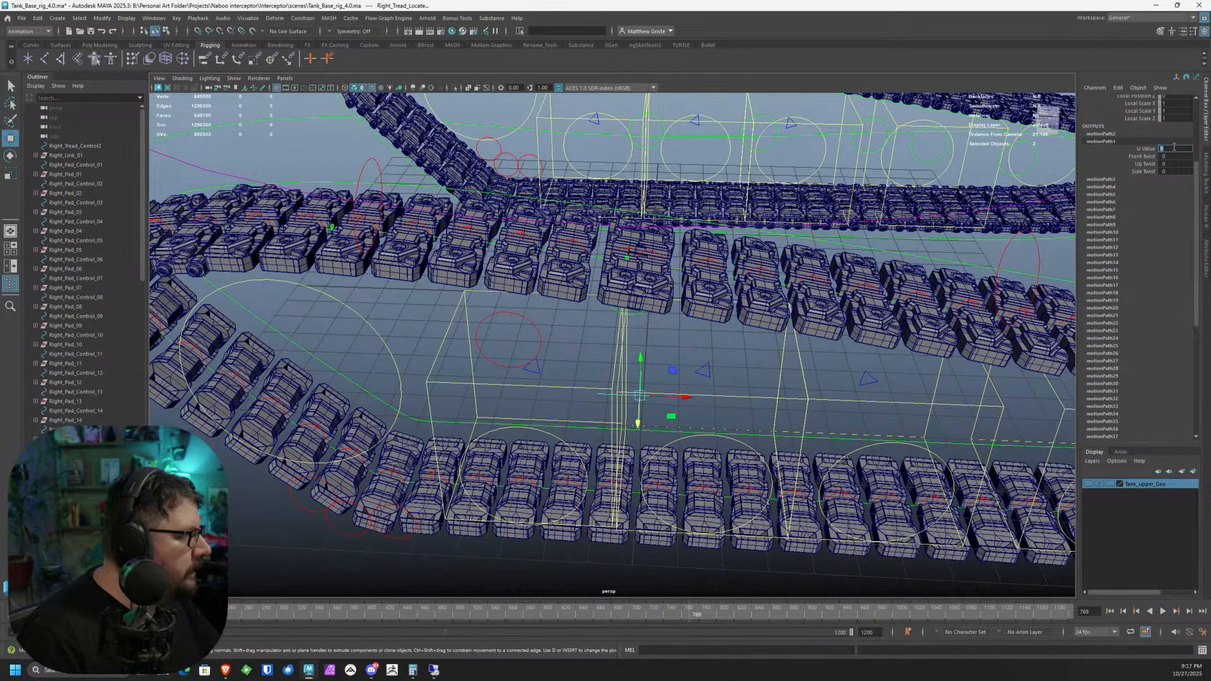
left_click_drag(902, 217, 866, 245, "alt")
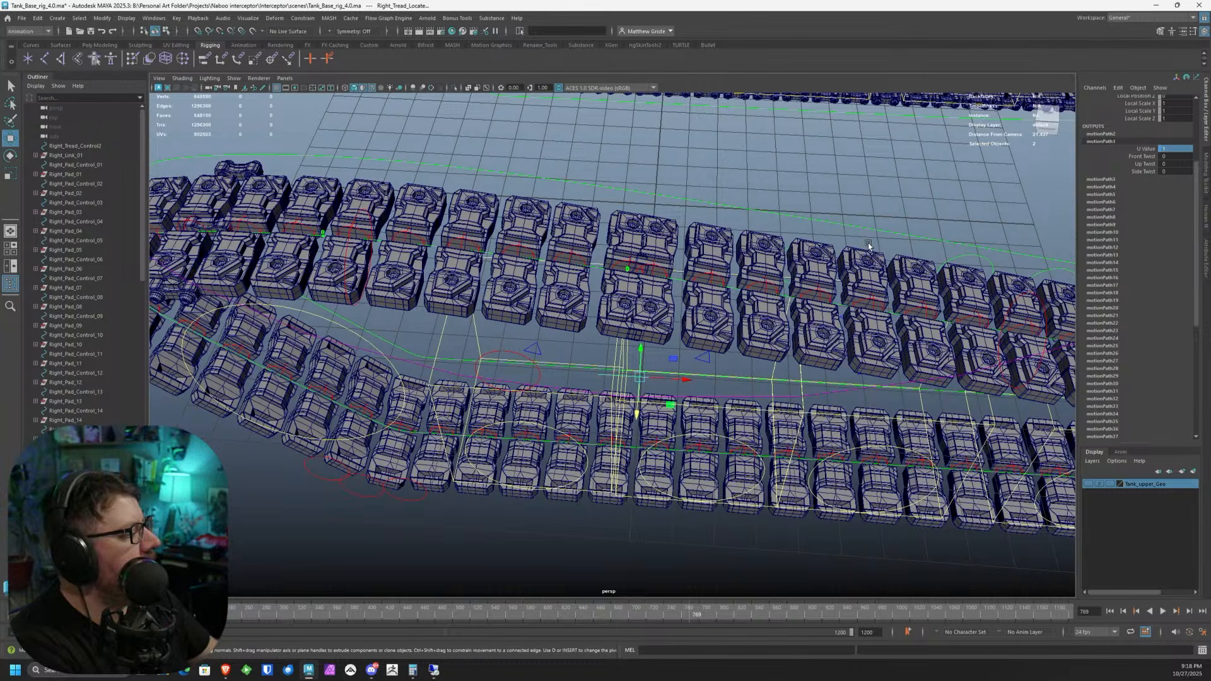
left_click(1170, 148)
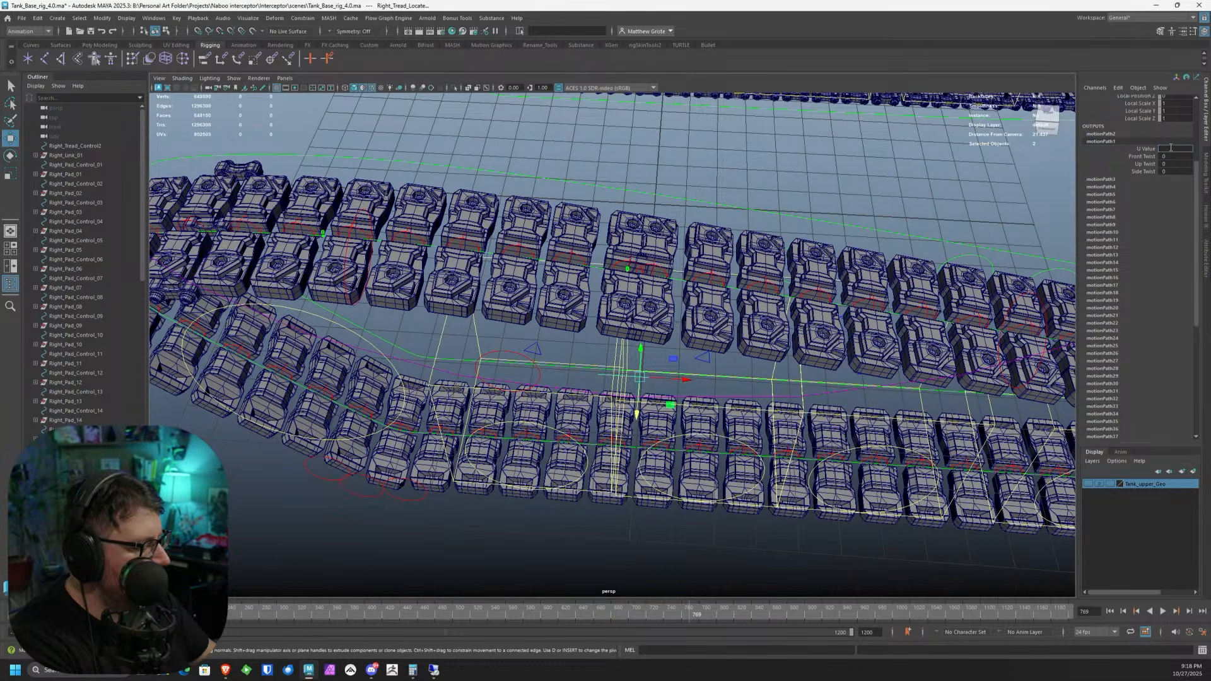
key("Return")
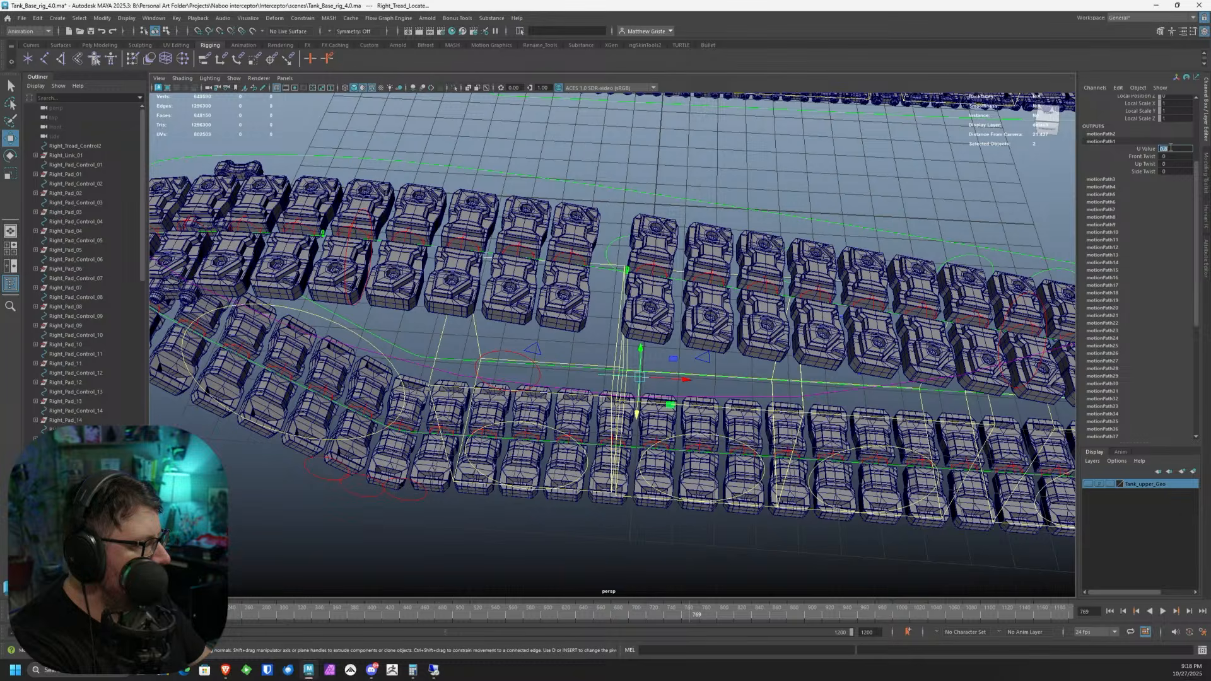
key("BackSpace")
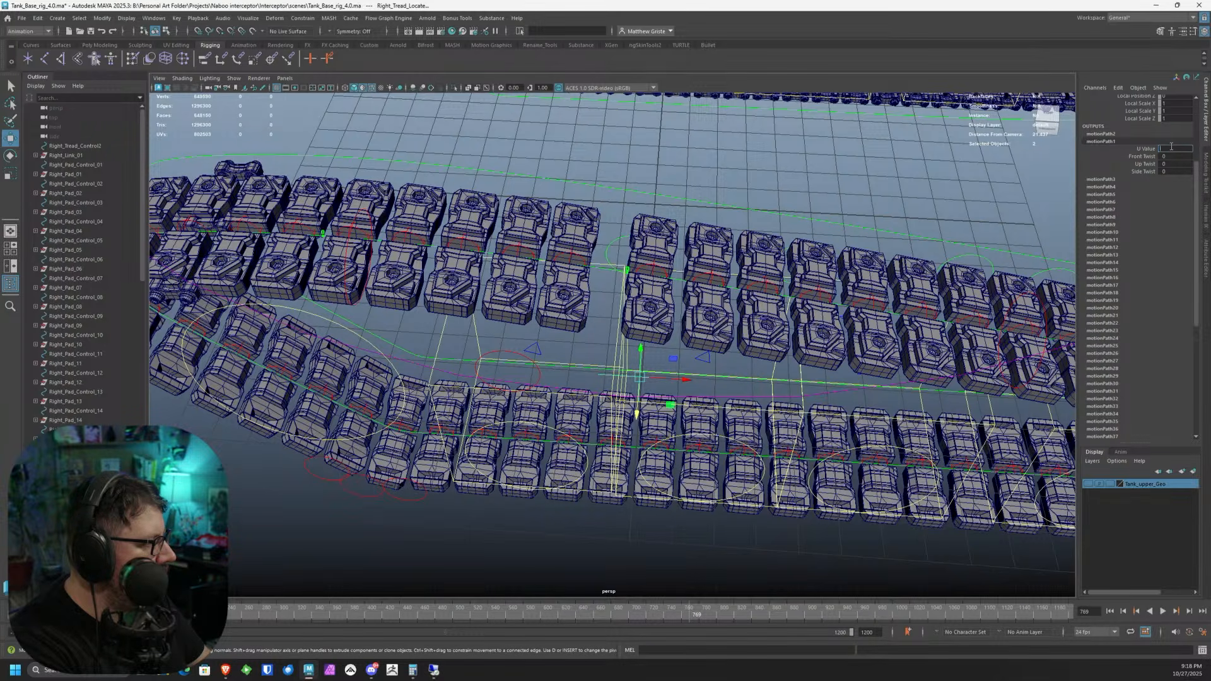
type("1")
key("Return")
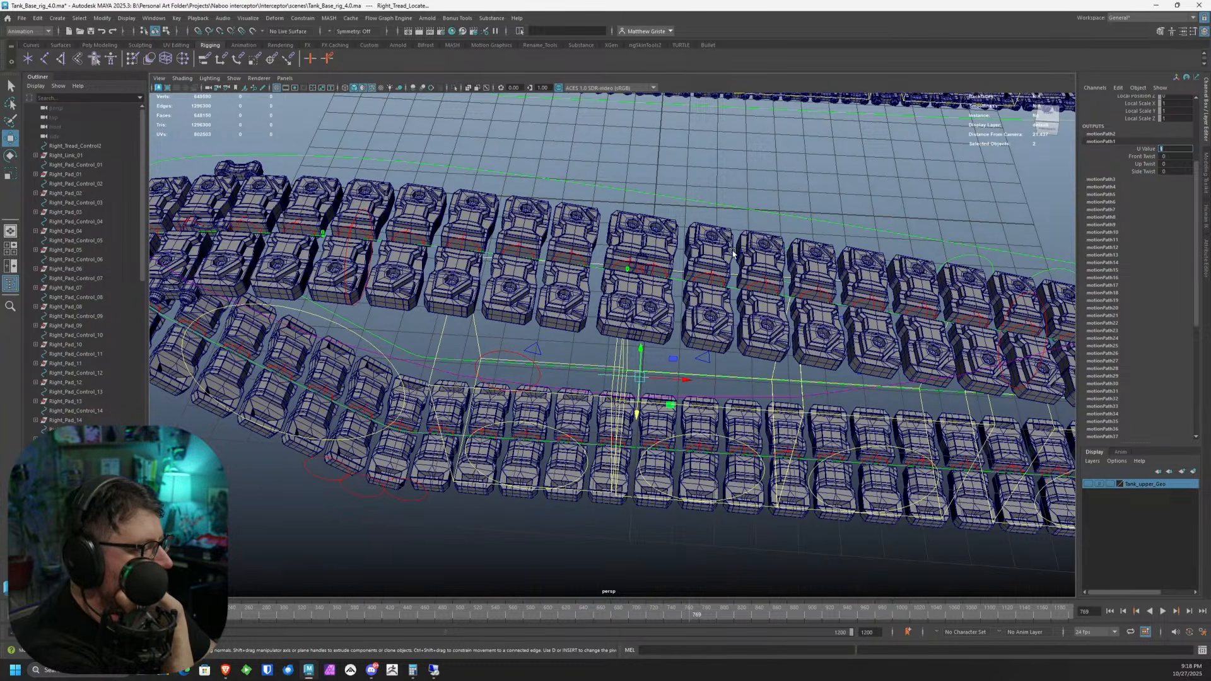
- Set motionPath2's U Value to 0.015 among Right_Tread_Locate's outputs
left_click(1111, 133)
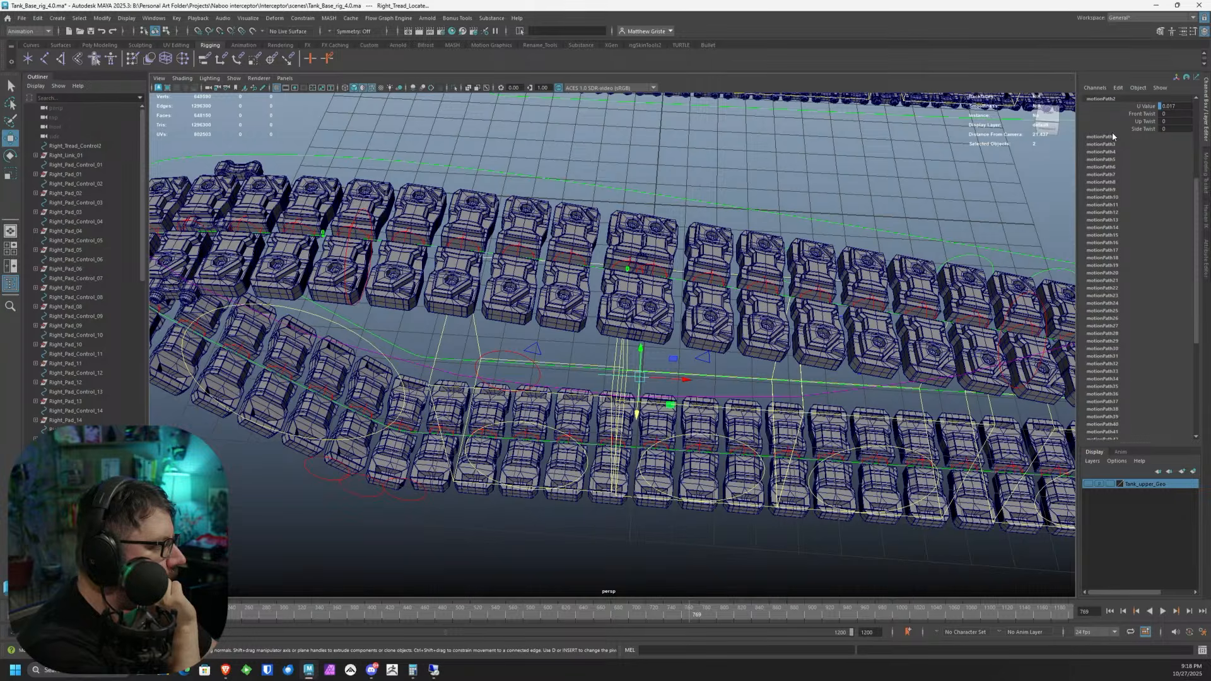
left_click(1174, 106)
left_click(1183, 107)
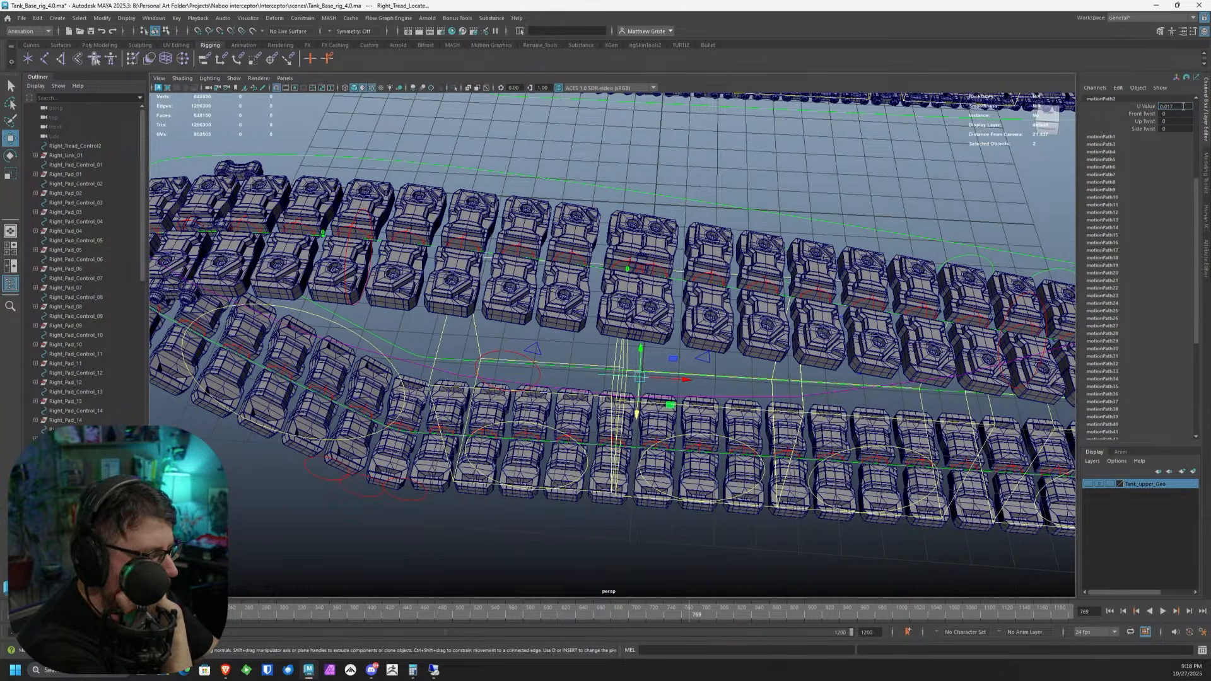
key("BackSpace")
type("5")
key("Return")
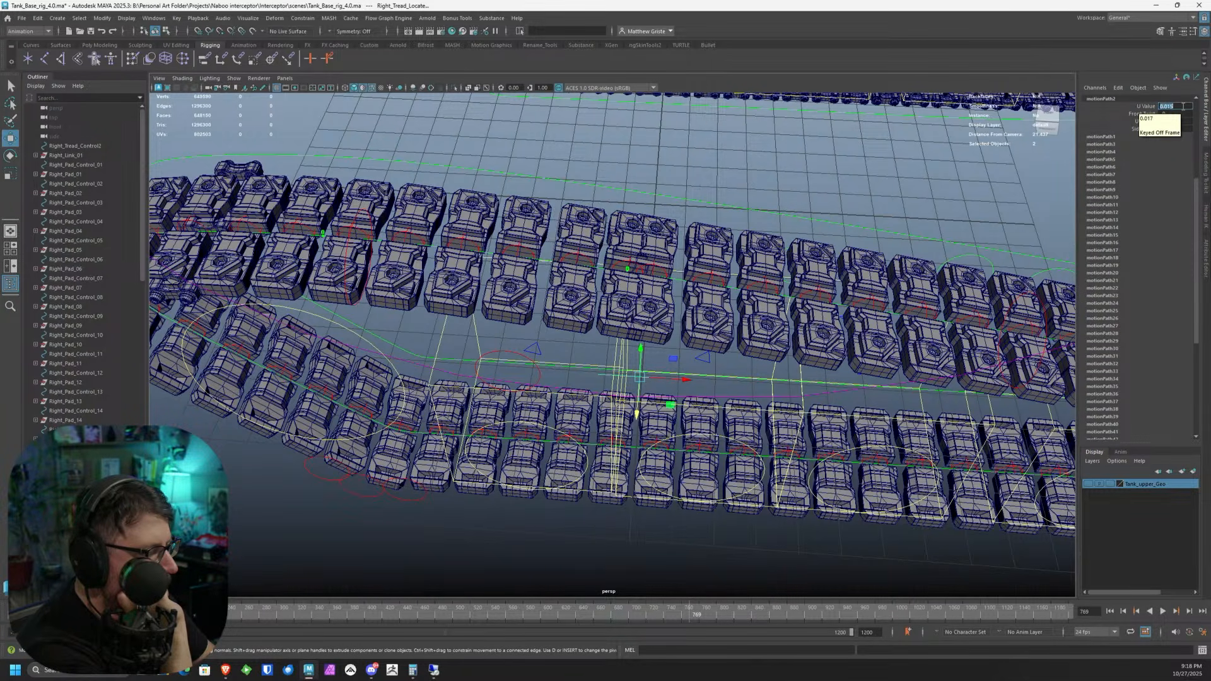
- Set motionPath64's U Value to 0.991 to shift the last pad at the seam
scroll(1154, 390, "down", 8)
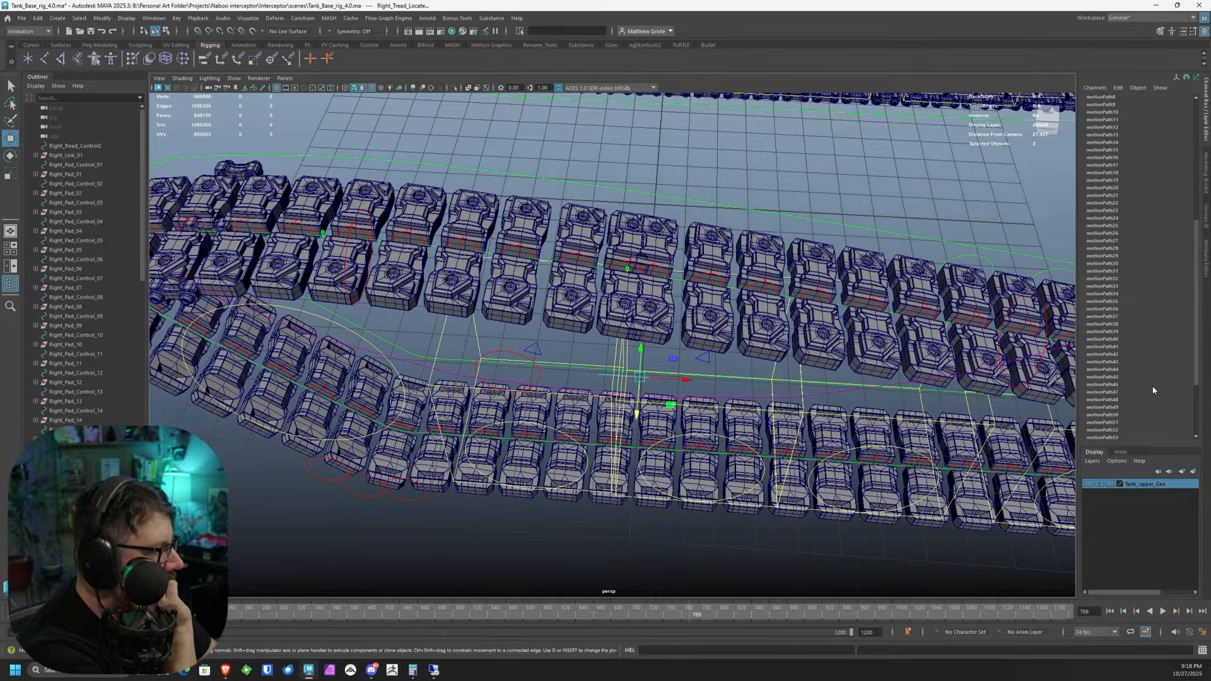
left_click(1115, 422)
double_click(1183, 397)
left_click(1183, 397)
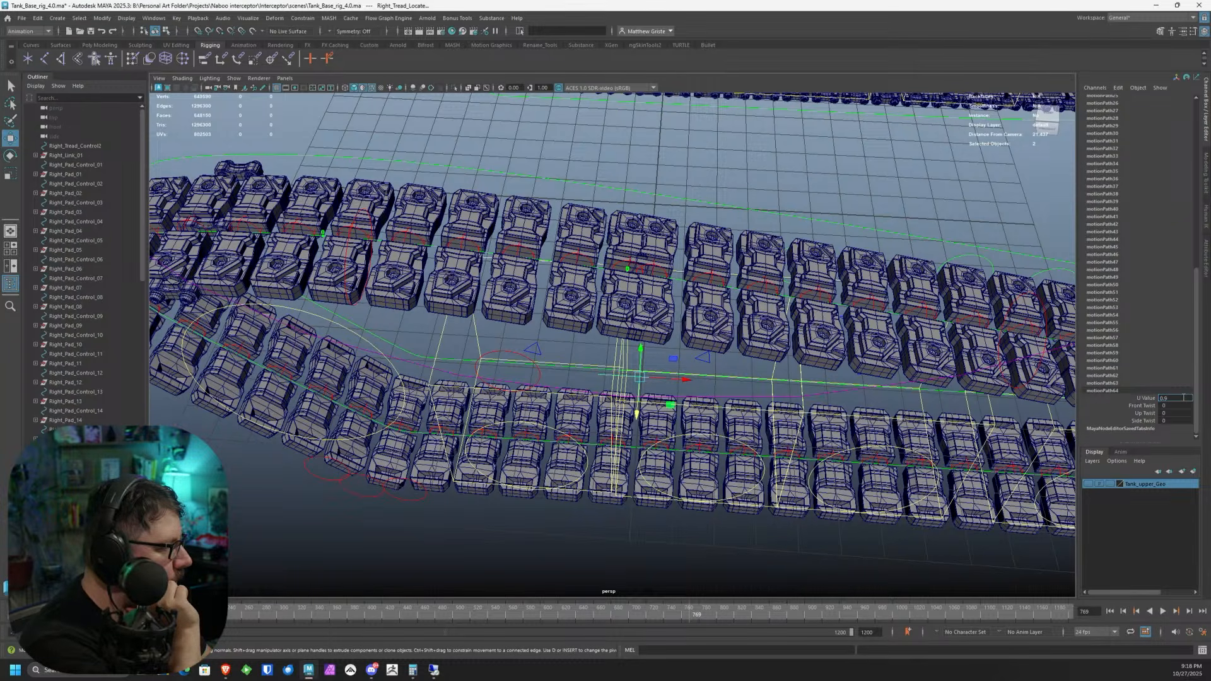
type("93")
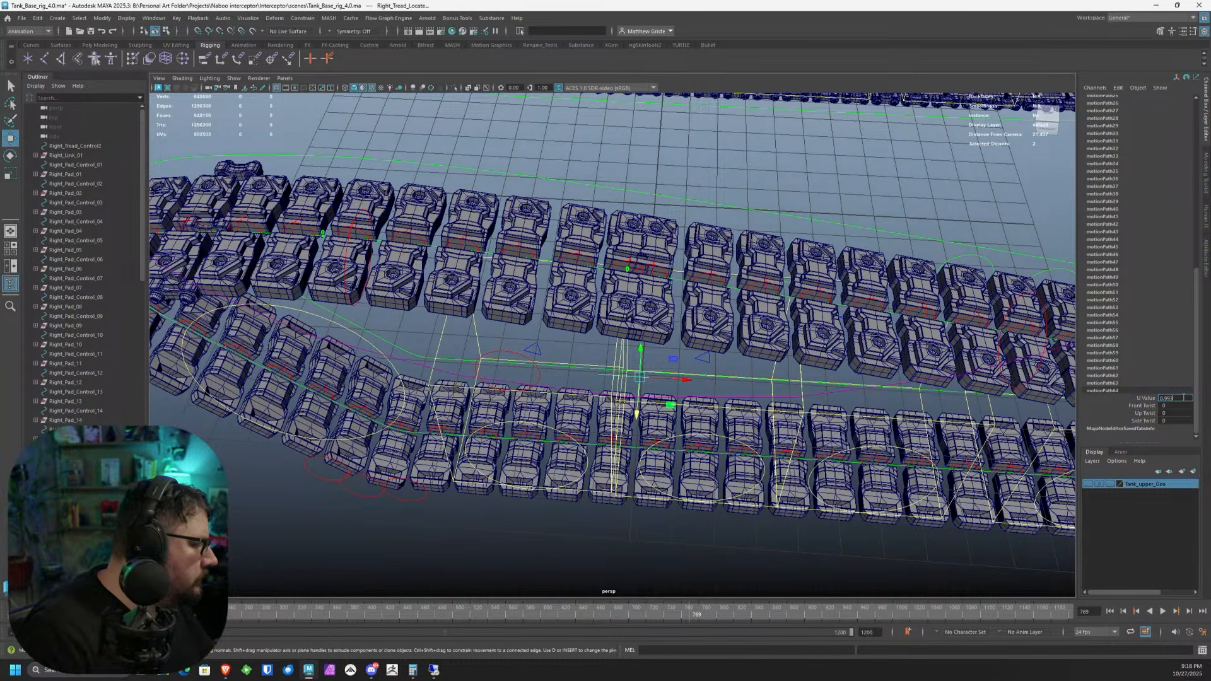
type("1")
key("Return")
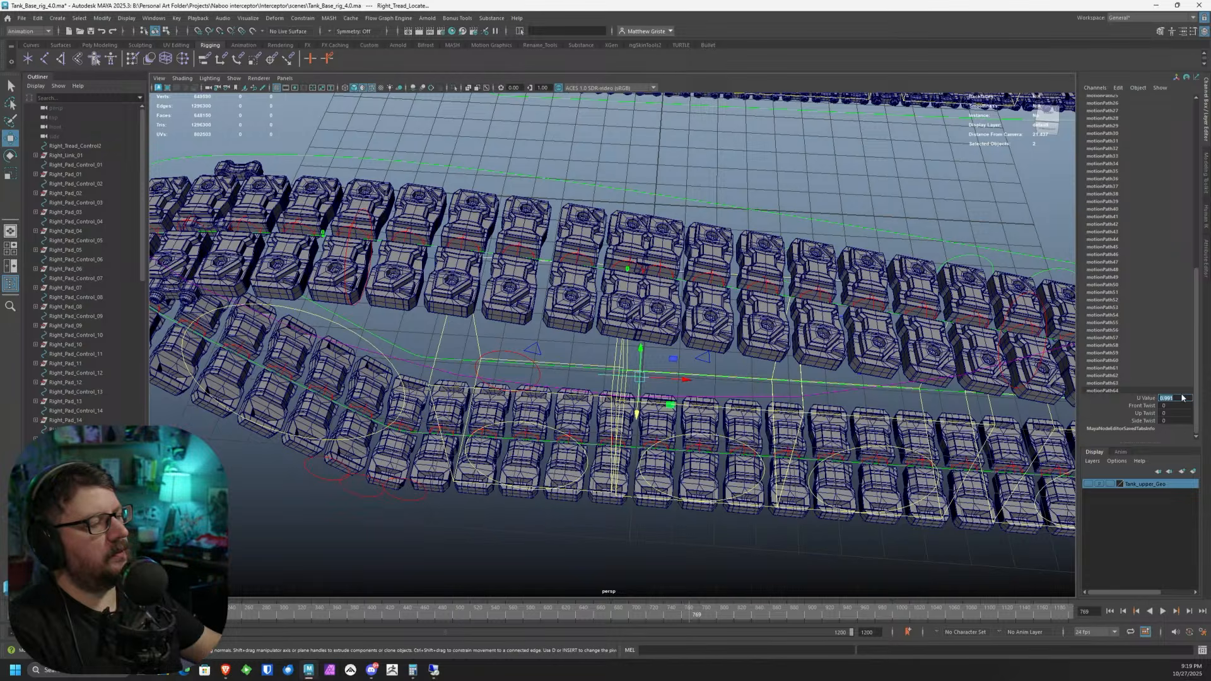
- Save the tank rig scene and return to the Move tool
scroll(764, 266, "down", 2)
left_click_drag(765, 268, 657, 271, "alt")
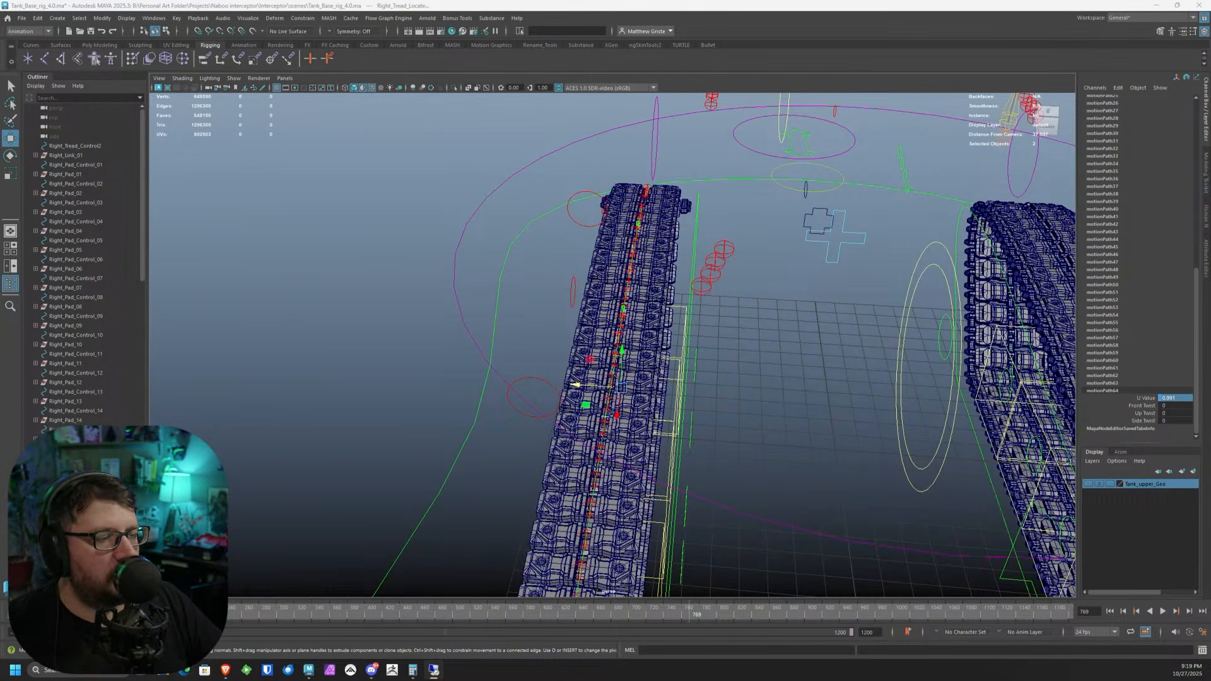
left_click(21, 18)
left_click(40, 58)
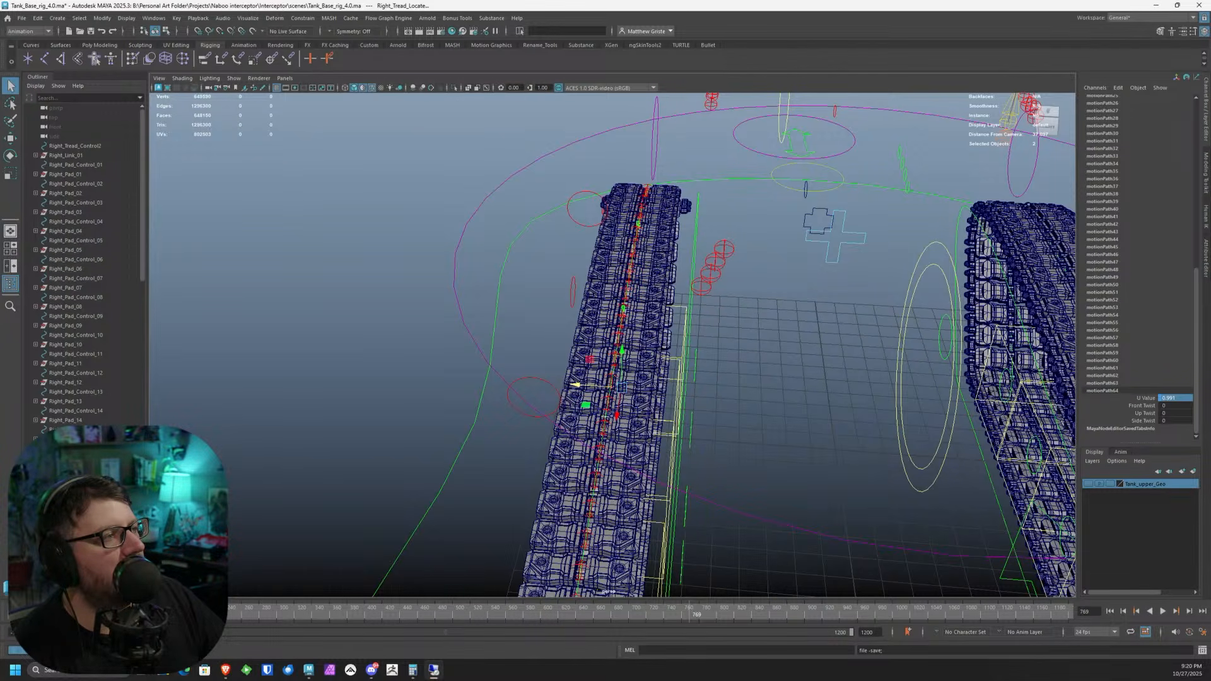
key("w")
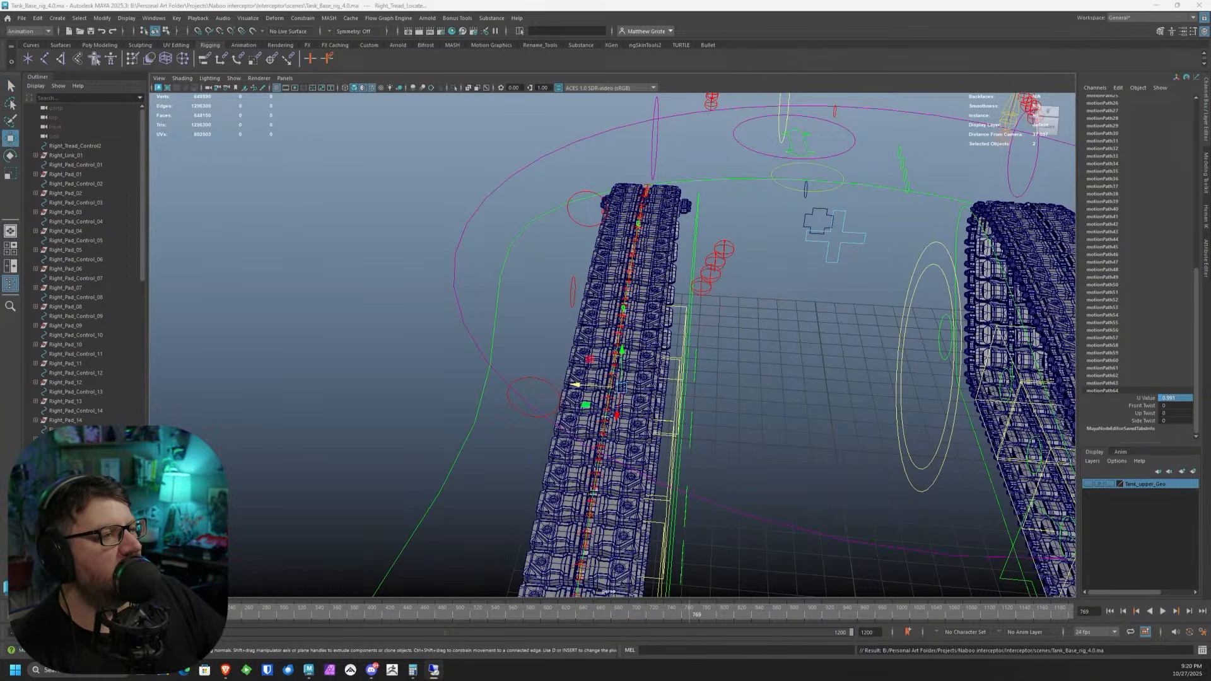